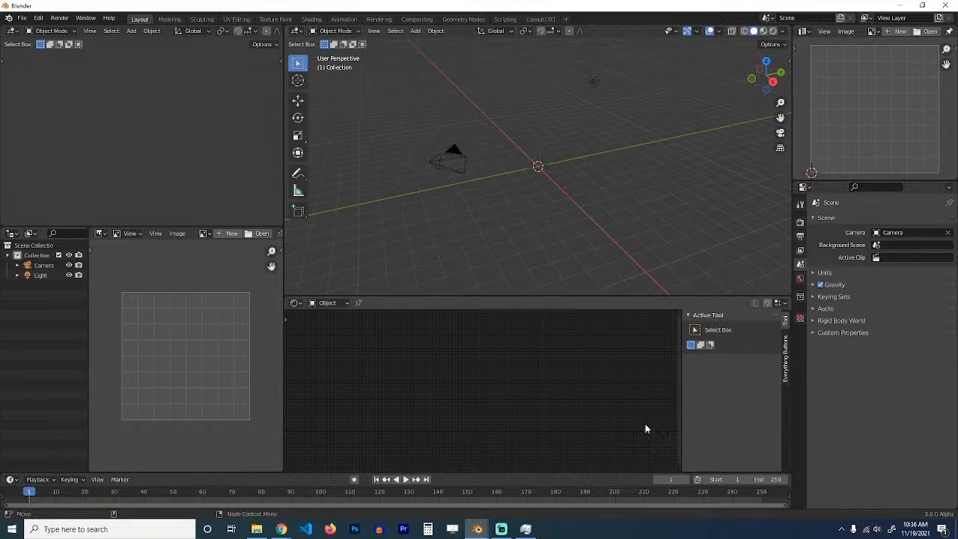
pyautogui.click(877, 529)
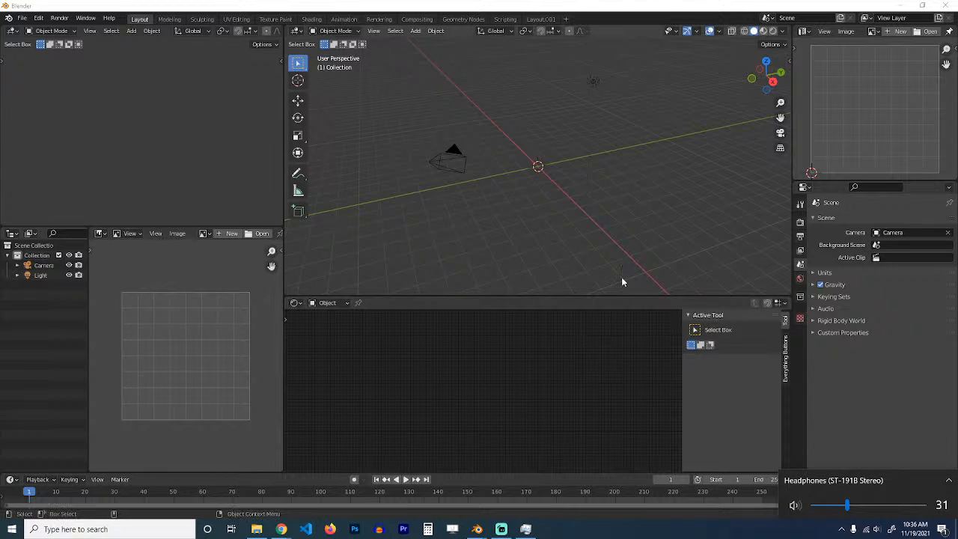
pyautogui.click(630, 257)
# Step: Examine the Texture Folders add-on's options and show The Asset Library in a taller 3D viewport
pyautogui.press('n')
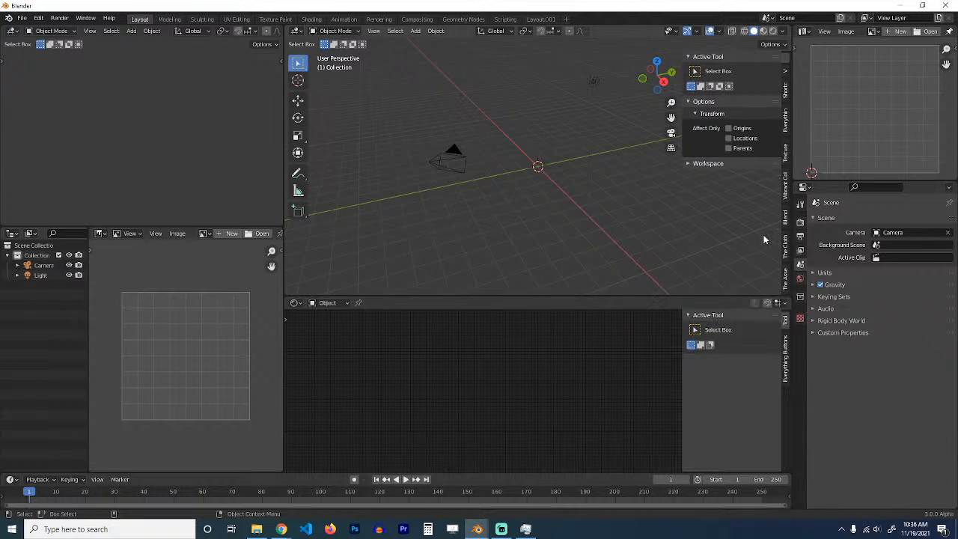
pyautogui.click(784, 278)
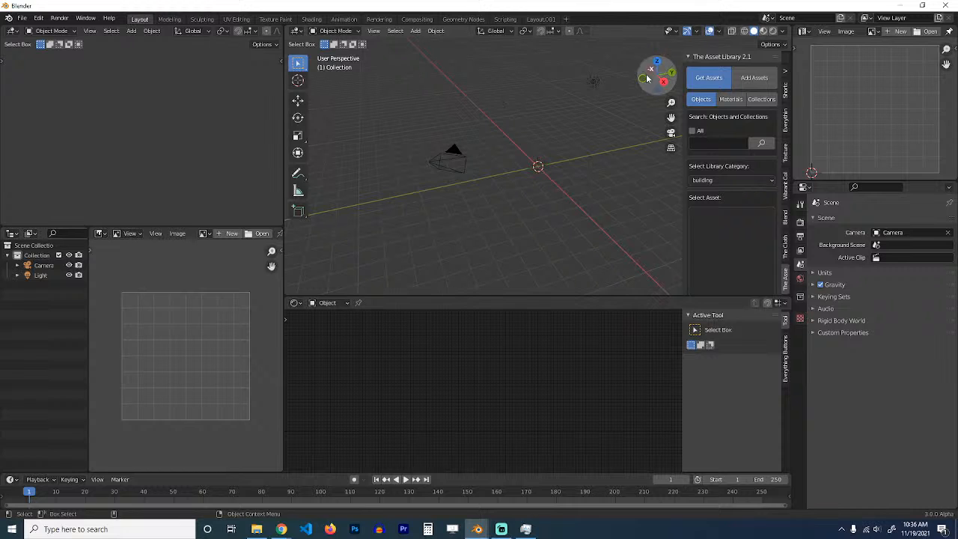
pyautogui.click(784, 152)
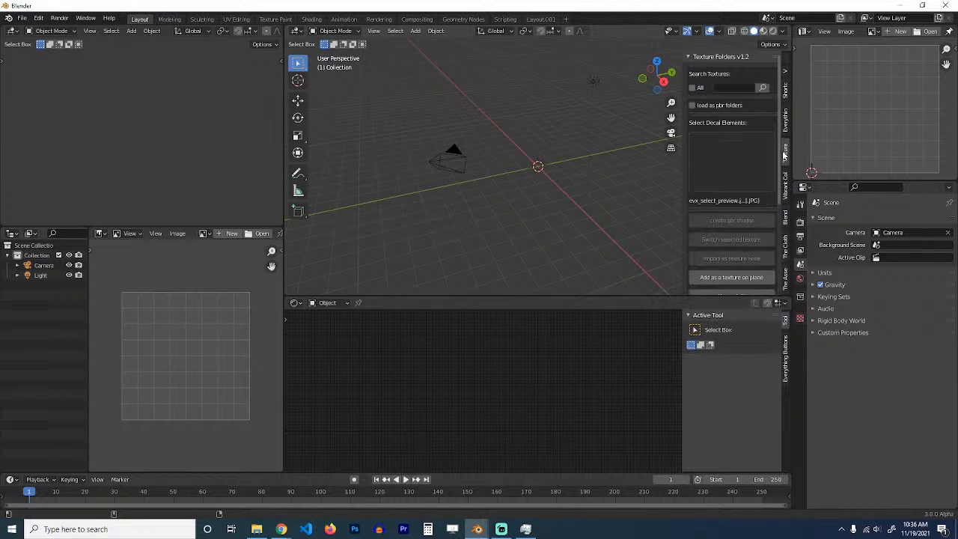
pyautogui.scroll(-4, 763, 172)
pyautogui.scroll(2, 748, 187)
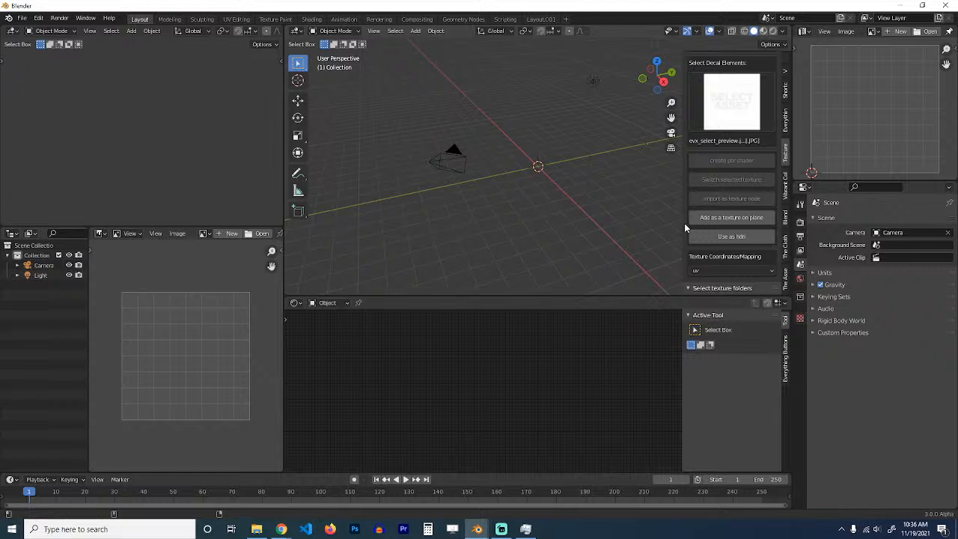
pyautogui.click(784, 277)
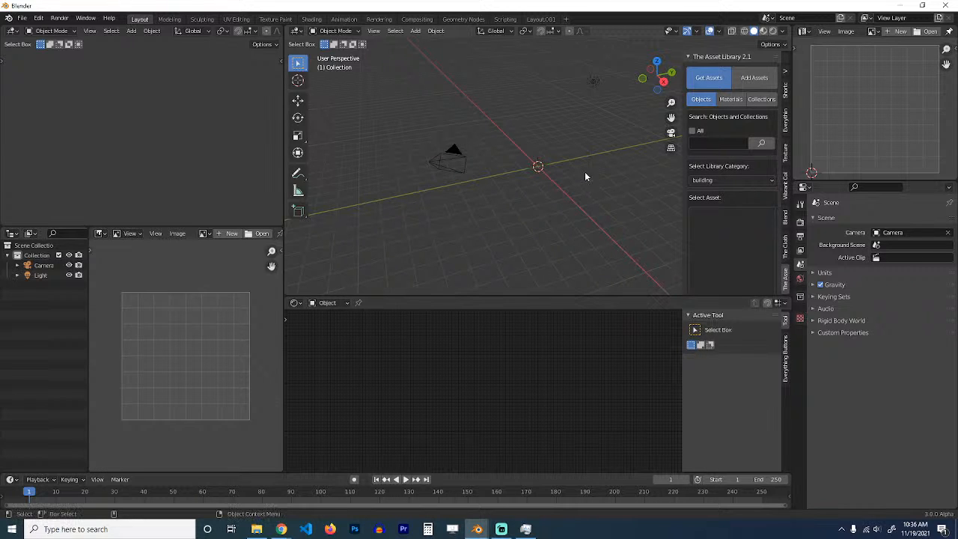
pyautogui.moveTo(590, 296); pyautogui.dragTo(573, 388)
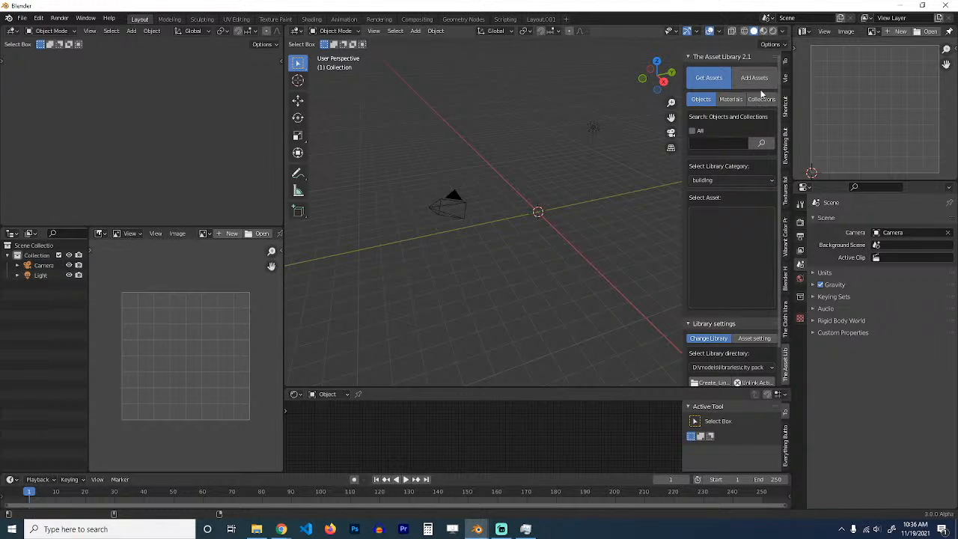
# Step: Find the Texture Folders add-on in the preferences by searching "tex" and disable it
pyautogui.click(38, 17)
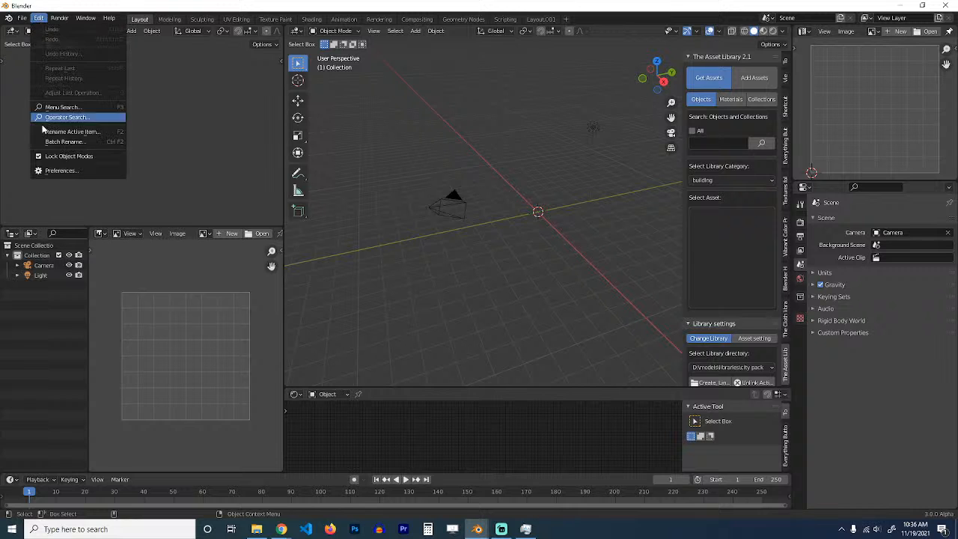
pyautogui.click(56, 171)
pyautogui.click(268, 60)
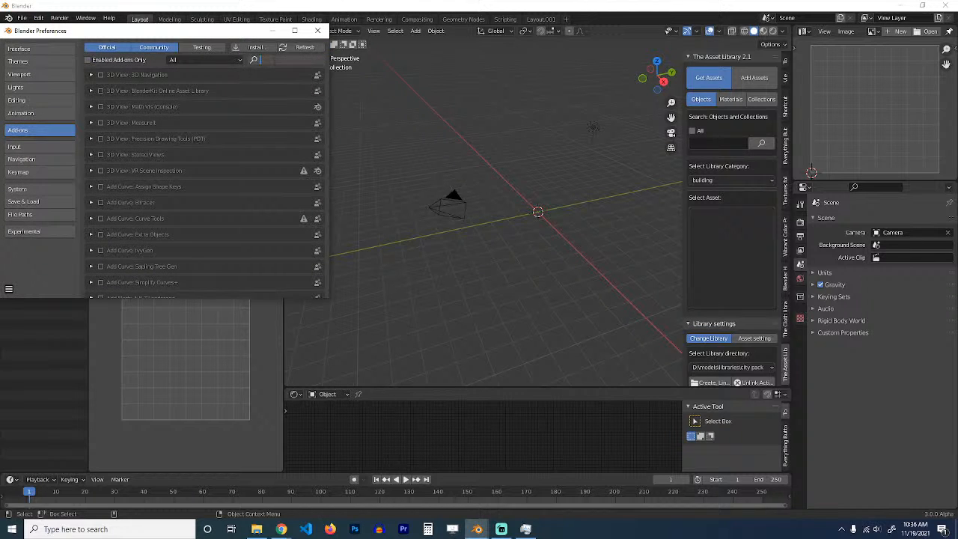
pyautogui.write('tex')
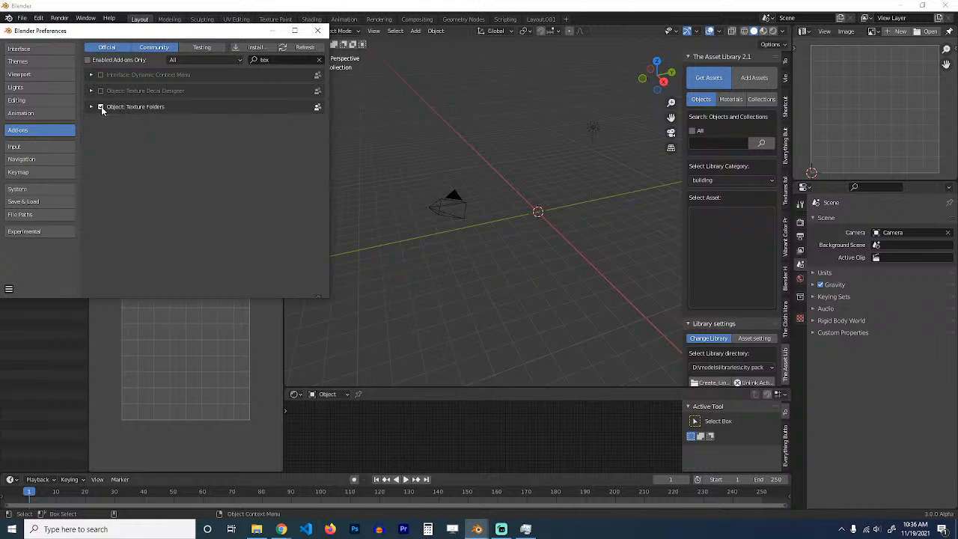
pyautogui.click(318, 31)
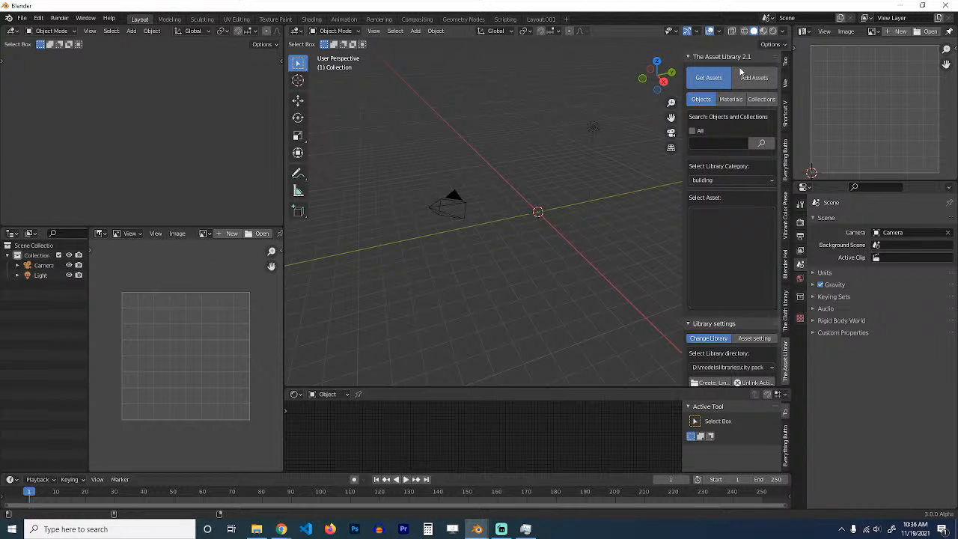
# Step: Examine The Asset Library's material and texture options and return to its object assets
pyautogui.click(730, 99)
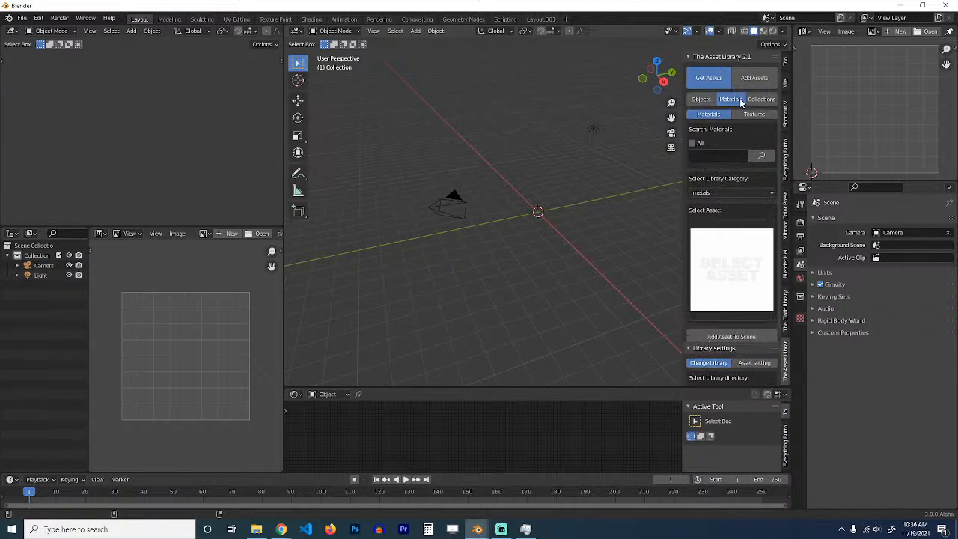
pyautogui.click(734, 115)
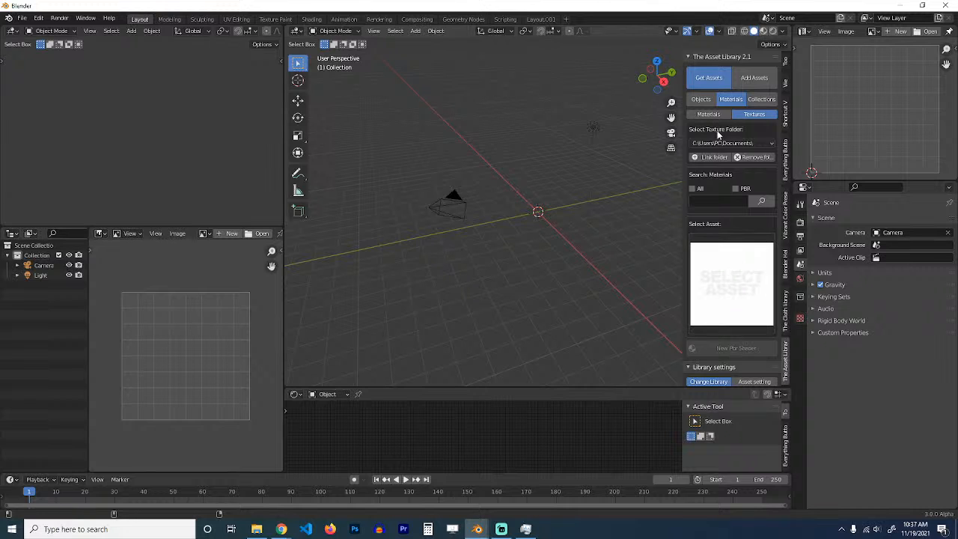
pyautogui.click(700, 99)
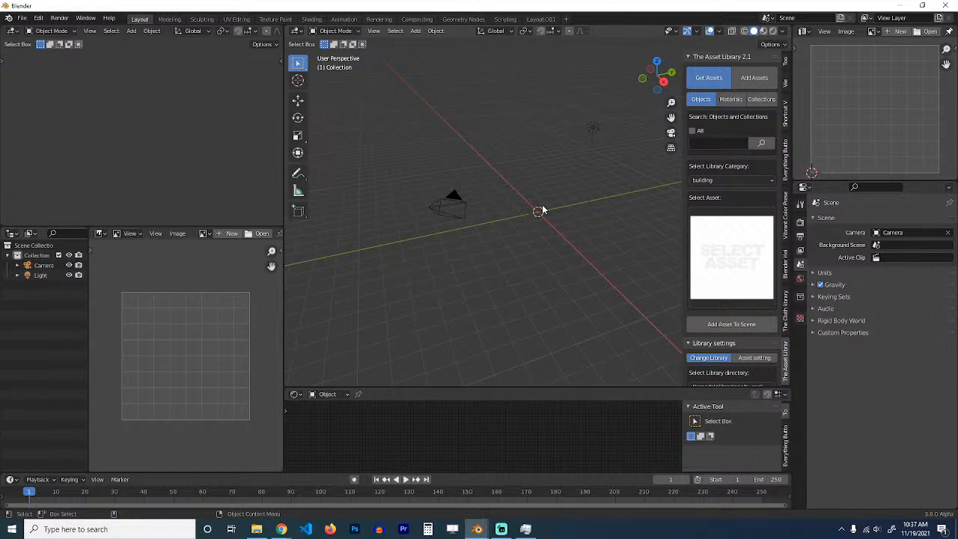
pyautogui.moveTo(573, 208); pyautogui.dragTo(571, 216, button='middle')
pyautogui.click(537, 530)
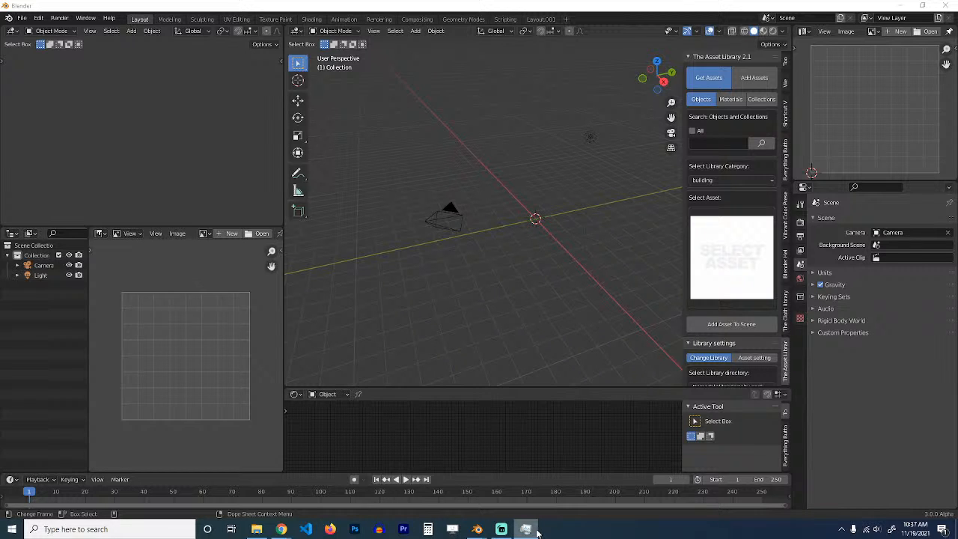
pyautogui.click(877, 529)
pyautogui.click(877, 441)
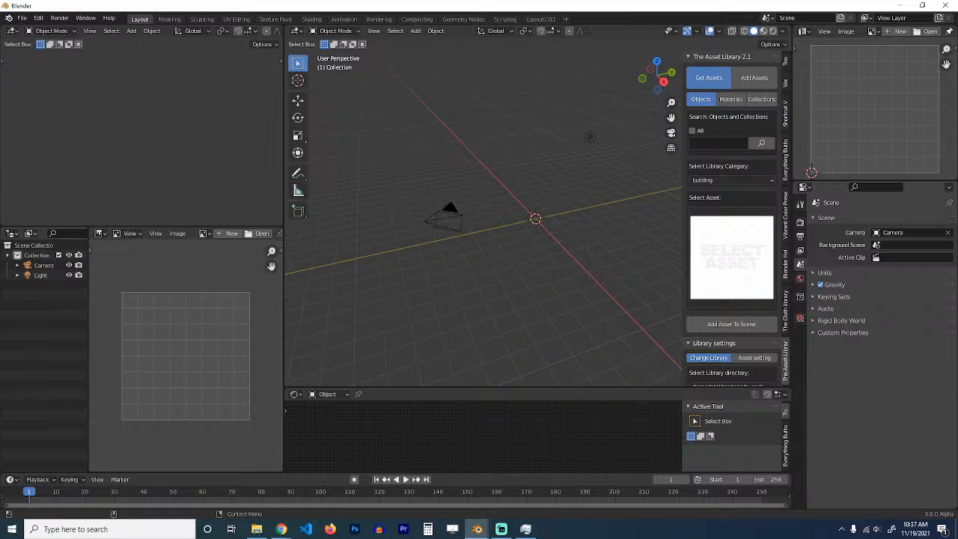
pyautogui.hotkey('alt', 'Tab')
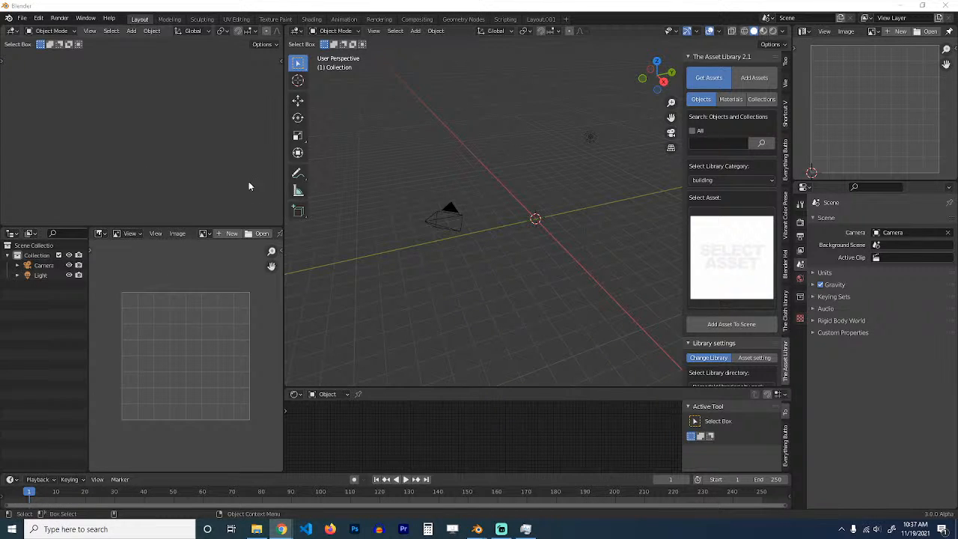
# Step: Add a plane mesh at the scene's centre and scale it up into a large ground surface
pyautogui.moveTo(570, 184); pyautogui.dragTo(512, 188, button='middle')
pyautogui.hotkey('shift', 'a')
pyautogui.moveTo(512, 189)
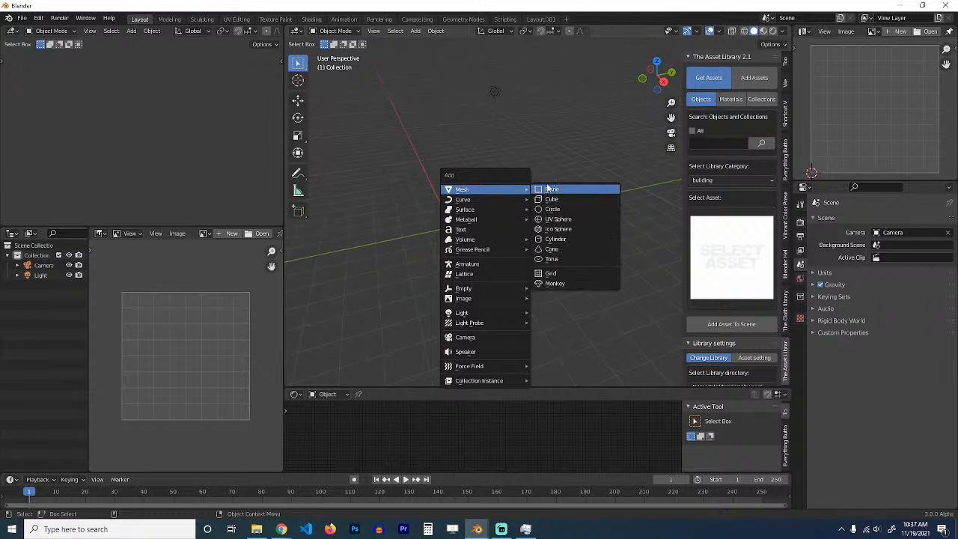
pyautogui.click(546, 189)
pyautogui.press('s')
pyautogui.click(668, 291)
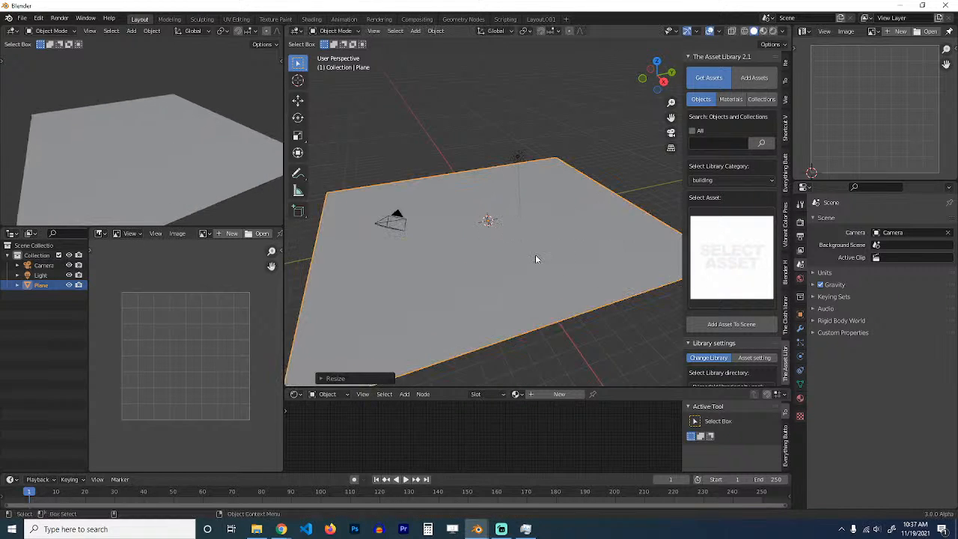
pyautogui.scroll(-6, 537, 258)
pyautogui.moveTo(536, 258); pyautogui.dragTo(558, 277, button='middle')
pyautogui.scroll(3, 565, 266)
pyautogui.scroll(-2, 564, 266)
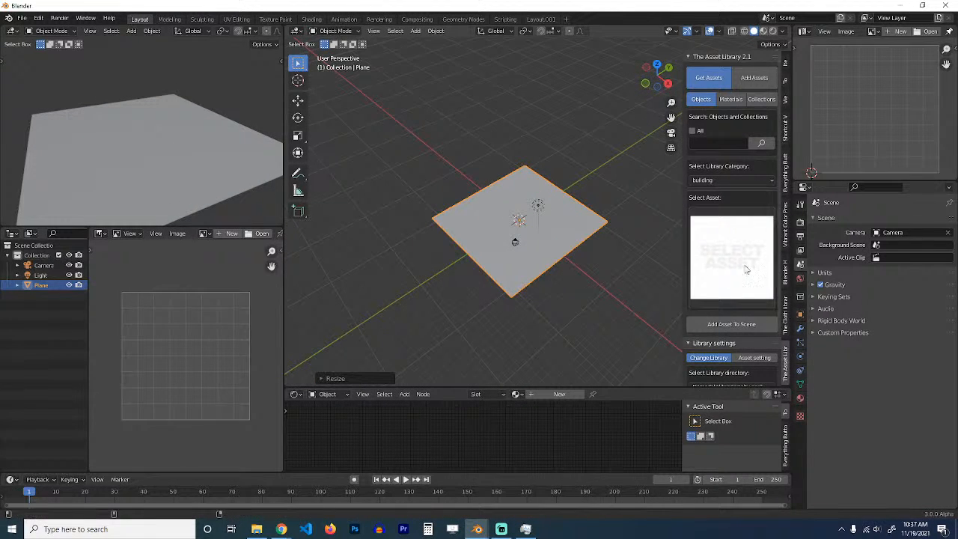
# Step: Move and rotate the camera through the camera view so that it looks across the plane
pyautogui.press('n')
pyautogui.scroll(3, 692, 260)
pyautogui.moveTo(693, 259); pyautogui.dragTo(557, 253, button='middle')
pyautogui.scroll(2, 556, 252)
pyautogui.scroll(-3, 556, 252)
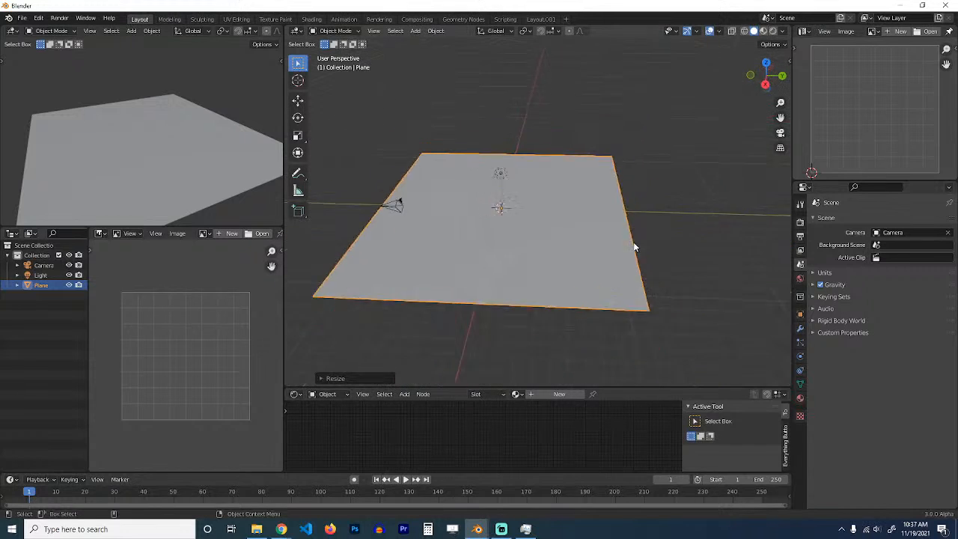
pyautogui.moveTo(635, 246); pyautogui.dragTo(665, 235, button='middle')
pyautogui.press('KP_0')
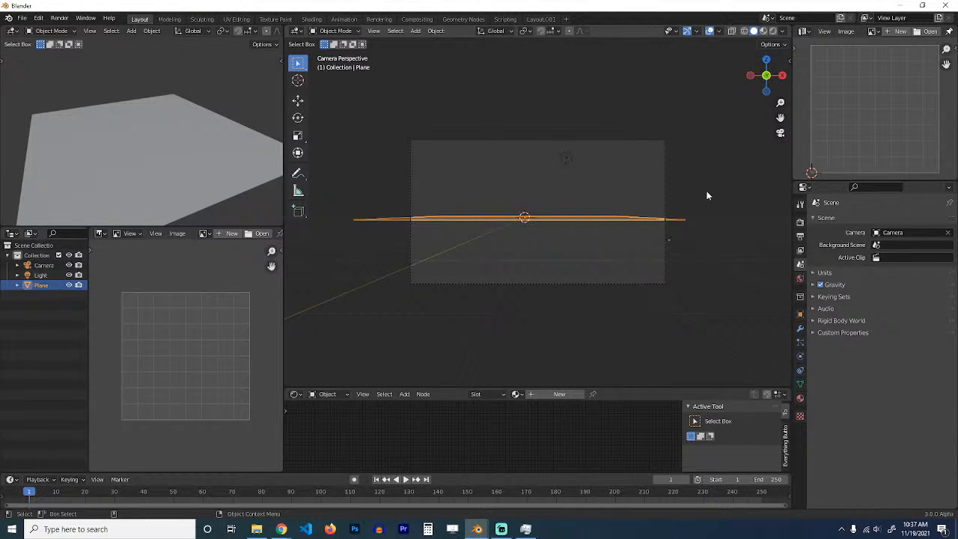
pyautogui.click(666, 253)
pyautogui.press('g')
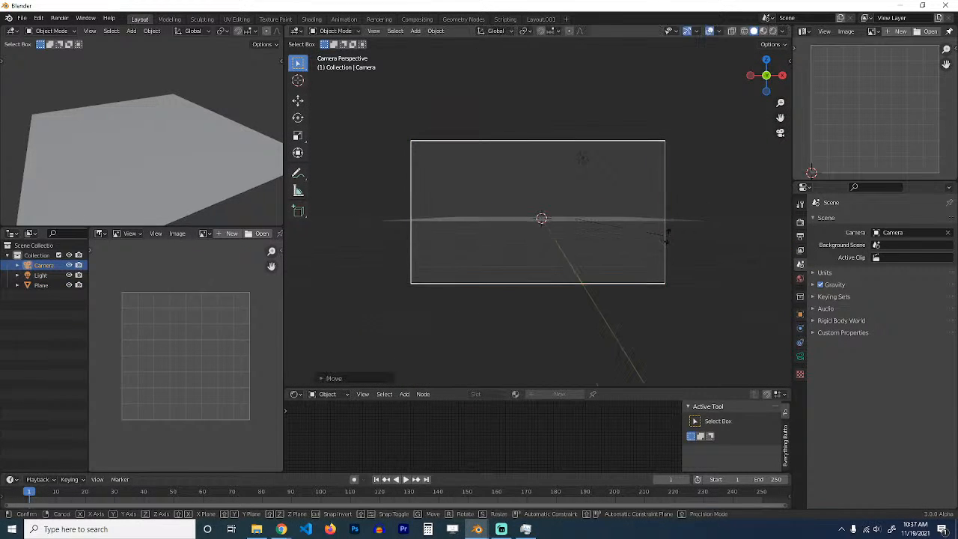
pyautogui.click(416, 253)
pyautogui.press('r')
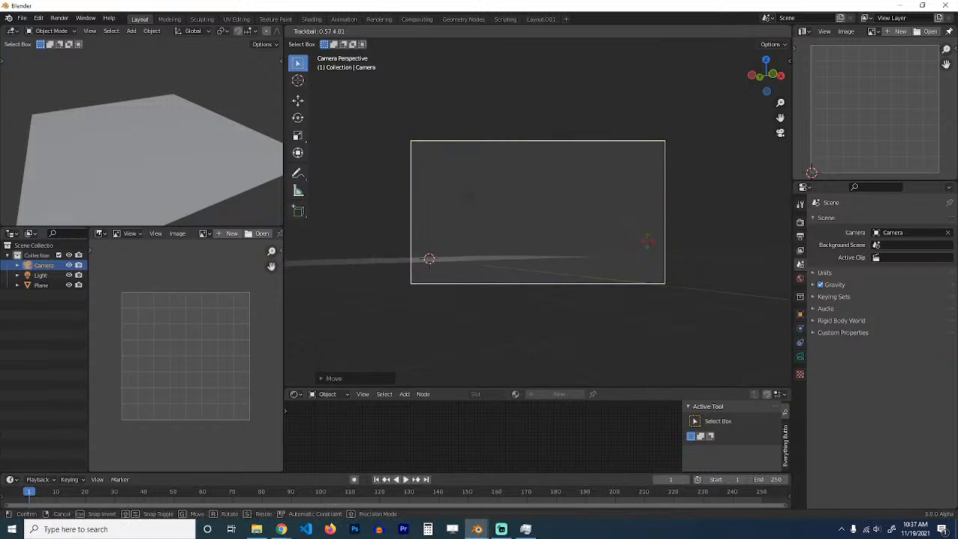
pyautogui.click(657, 236)
pyautogui.press('r')
pyautogui.press('r')
pyautogui.moveTo(636, 239); pyautogui.dragTo(605, 271, button='middle')
# Step: Scale the ground plane up by a factor of about 2.5
pyautogui.click(554, 227)
pyautogui.scroll(3, 605, 239)
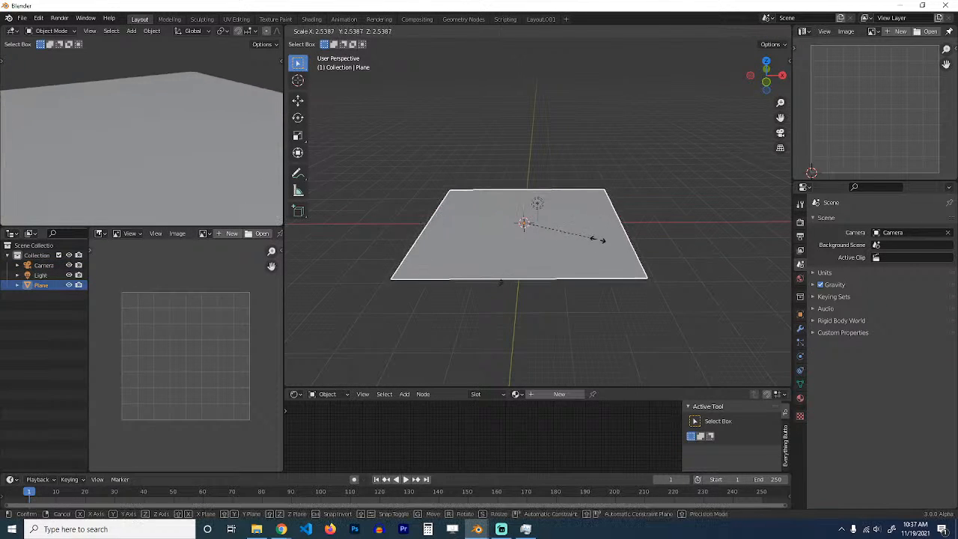
pyautogui.moveTo(648, 250); pyautogui.dragTo(690, 244, button='middle')
# Step: Subdivide the plane's mesh several times in Edit Mode and return to Object Mode
pyautogui.press('Tab')
pyautogui.rightClick(692, 247)
pyautogui.click(692, 247)
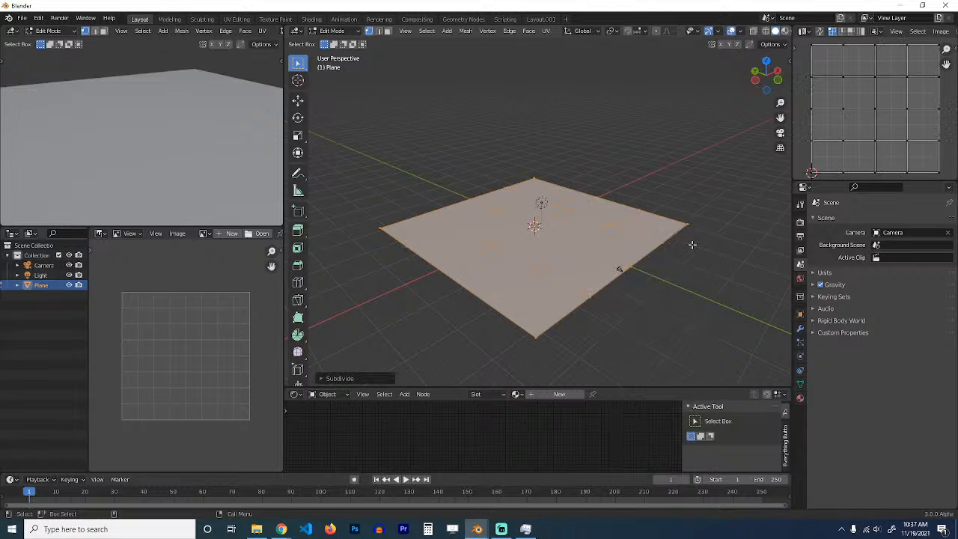
pyautogui.rightClick(692, 247)
pyautogui.click(692, 247)
pyautogui.rightClick(692, 246)
pyautogui.click(692, 246)
pyautogui.press('Tab')
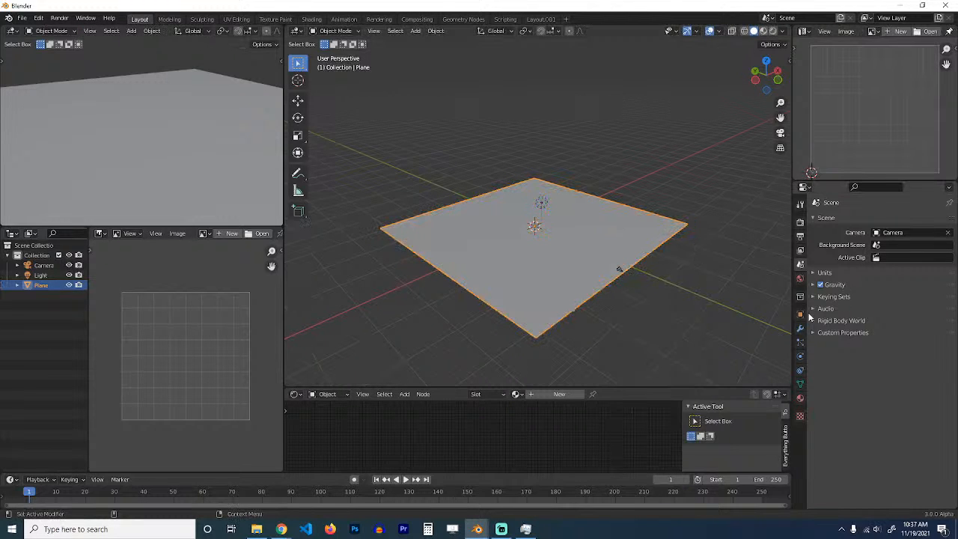
# Step: Add a Displace modifier to the plane
pyautogui.click(800, 329)
pyautogui.click(900, 219)
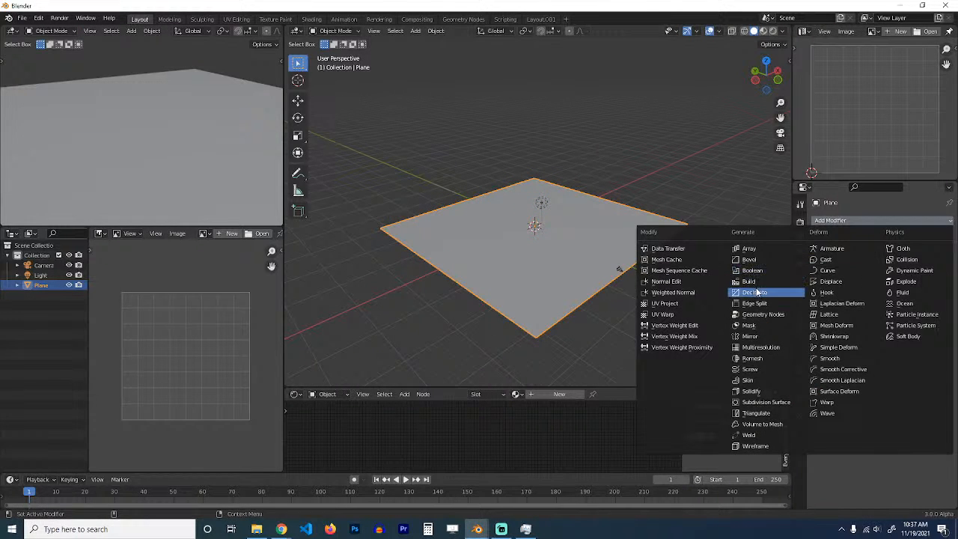
pyautogui.click(830, 280)
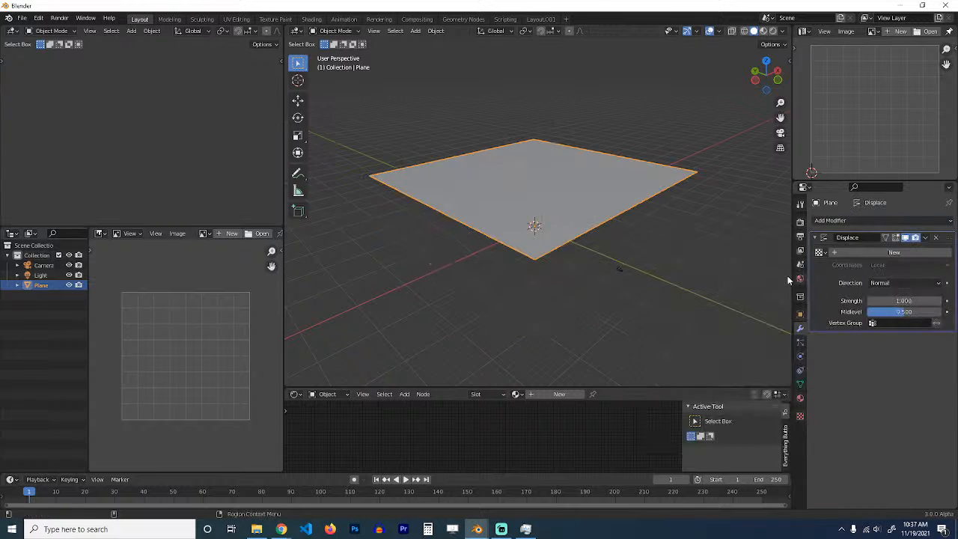
# Step: Turn on the on-screen display of keystrokes and mouse inputs for the viewports
pyautogui.press('n')
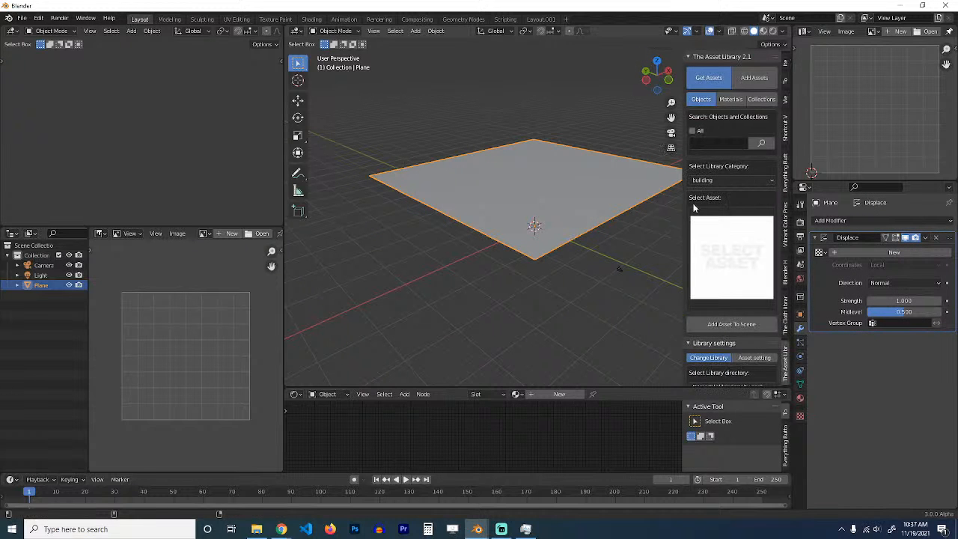
pyautogui.click(785, 119)
pyautogui.press('n')
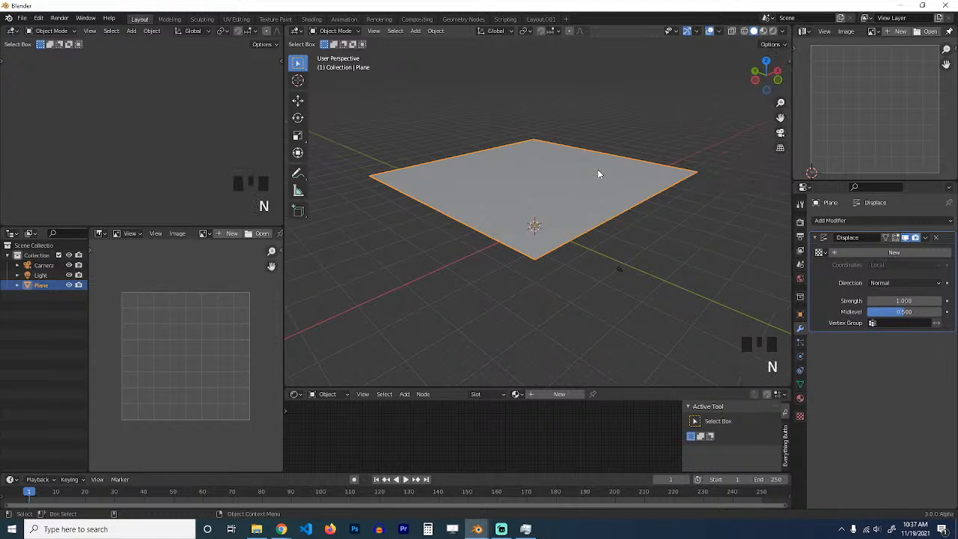
pyautogui.click(598, 172)
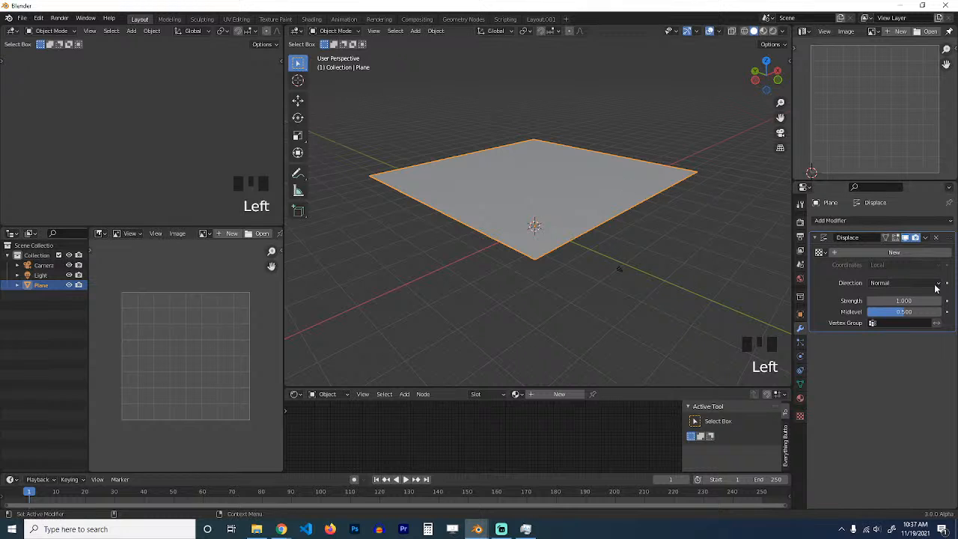
# Step: Create a new texture for the plane's Displace modifier and open its texture settings
pyautogui.click(937, 253)
pyautogui.click(945, 256)
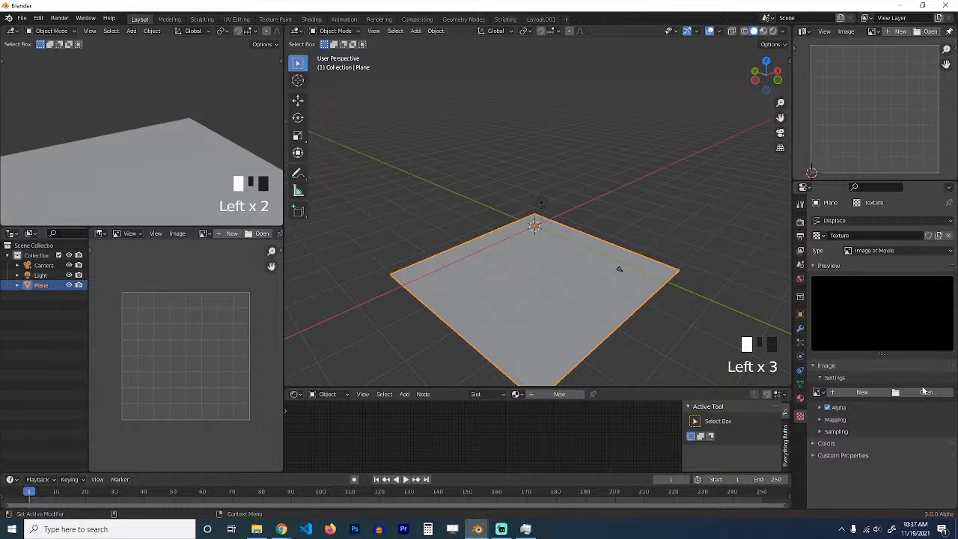
pyautogui.click(925, 398)
pyautogui.click(924, 393)
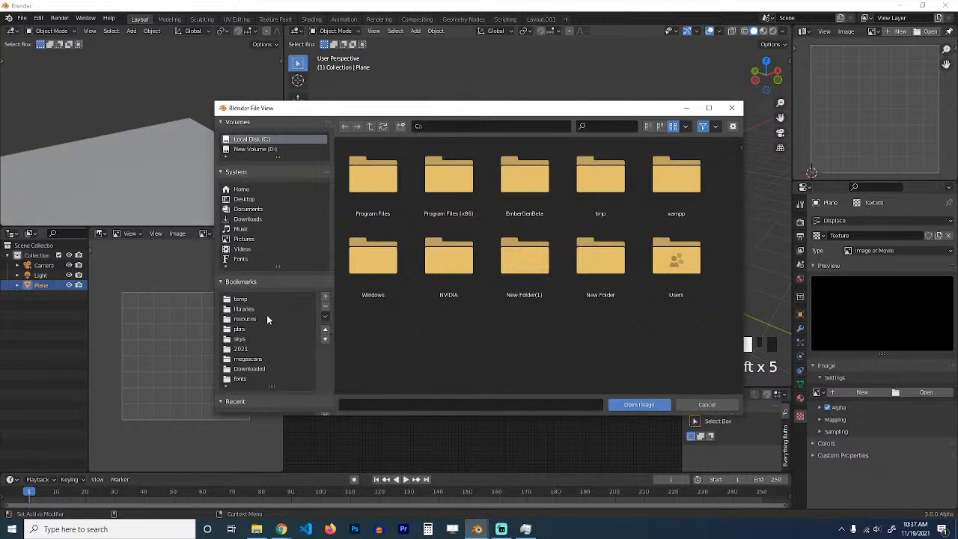
pyautogui.click(268, 315)
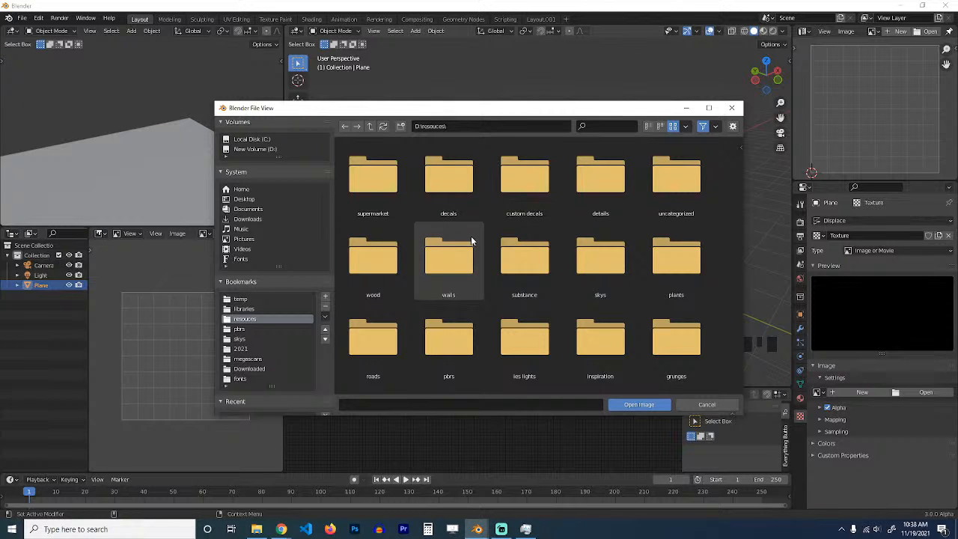
pyautogui.scroll(-2, 479, 255)
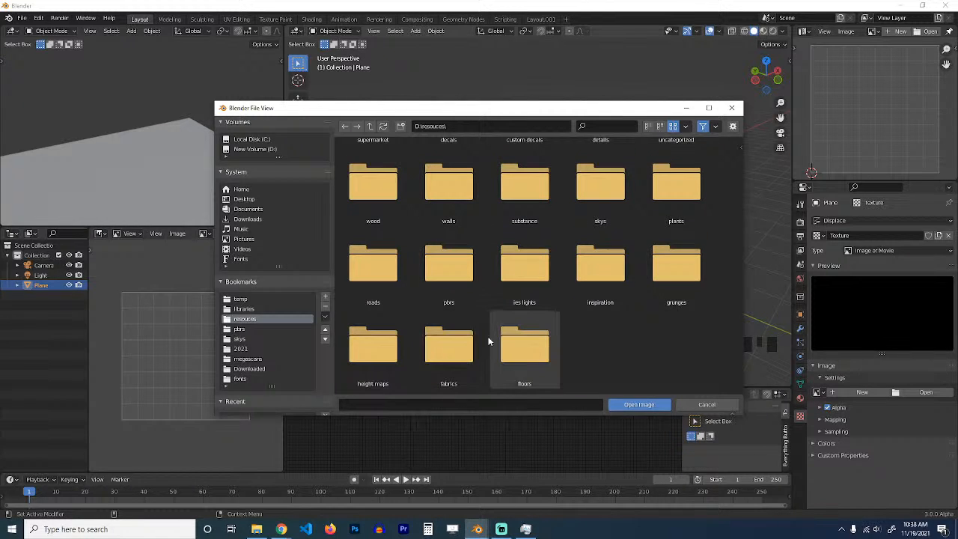
pyautogui.click(704, 404)
# Step: Set the displacement texture's type to Clouds and the Displace modifier's strength to about -0.09
pyautogui.click(875, 250)
pyautogui.click(862, 284)
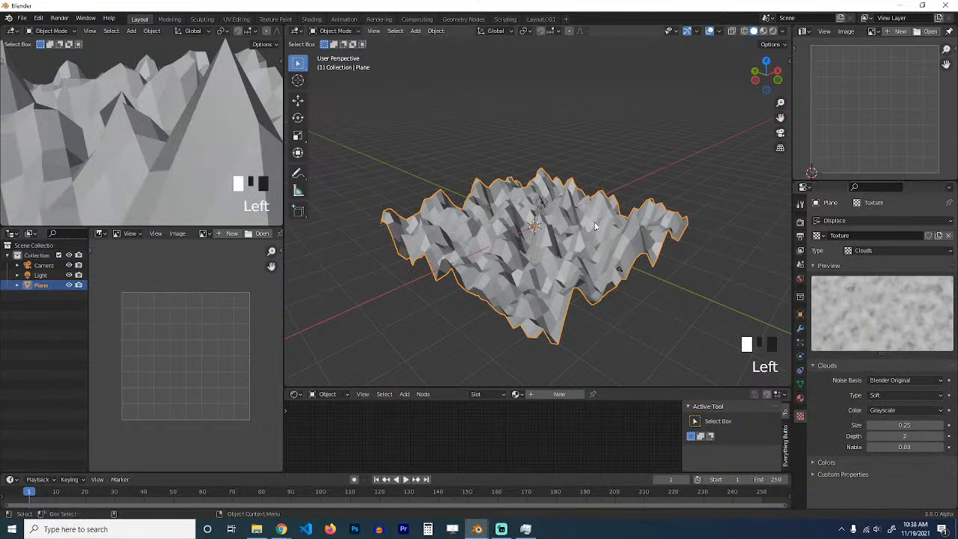
pyautogui.click(800, 328)
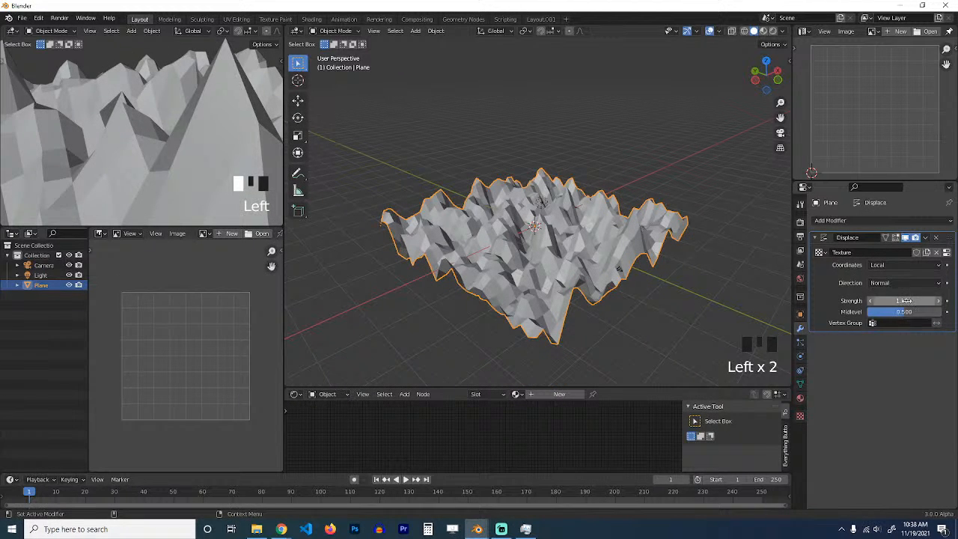
pyautogui.moveTo(904, 300); pyautogui.dragTo(826, 300)
# Step: Apply smooth shading to the displaced plane
pyautogui.press('`')
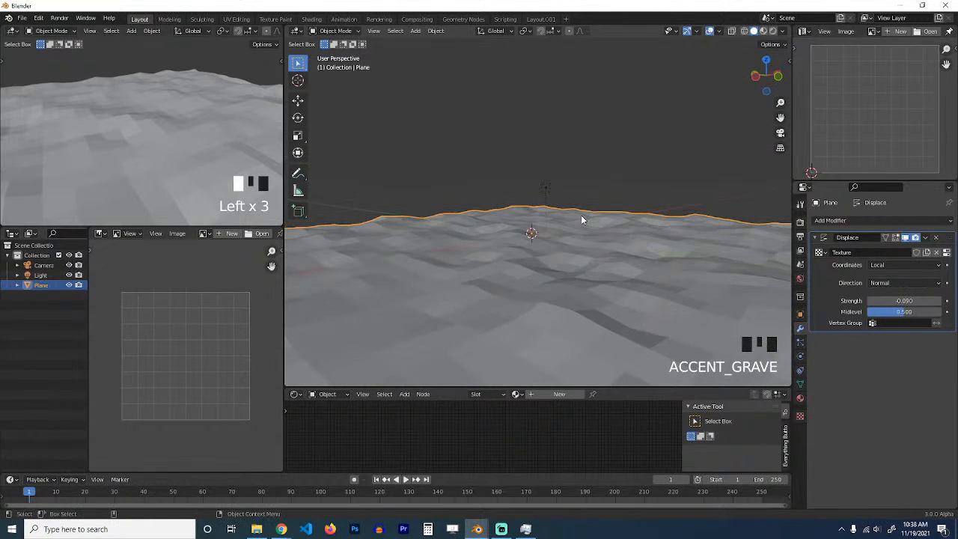
pyautogui.press('KP_0')
pyautogui.rightClick(608, 199)
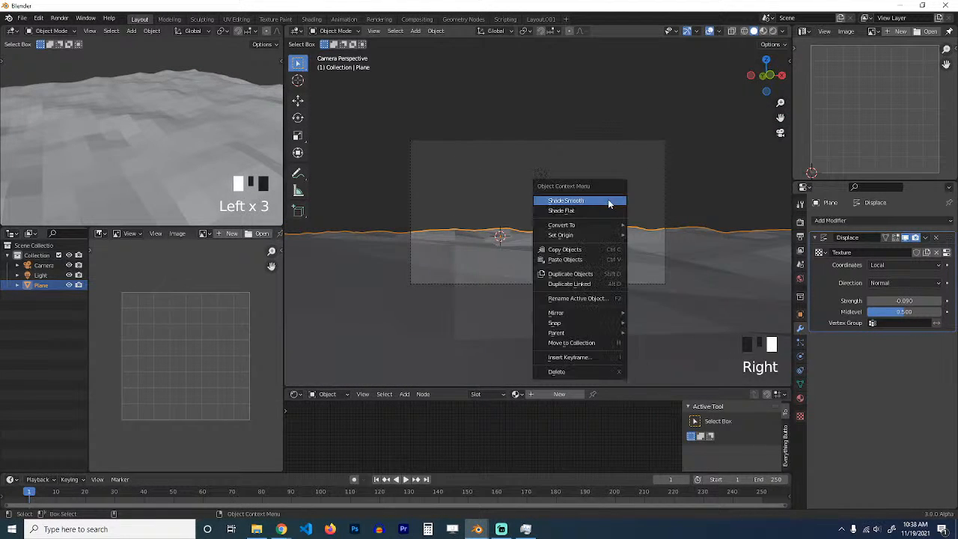
pyautogui.scroll(-1, 638, 183)
# Step: Select the camera and rotate it in the top view to a Z rotation of about -24°
pyautogui.click(637, 142)
pyautogui.click(635, 156)
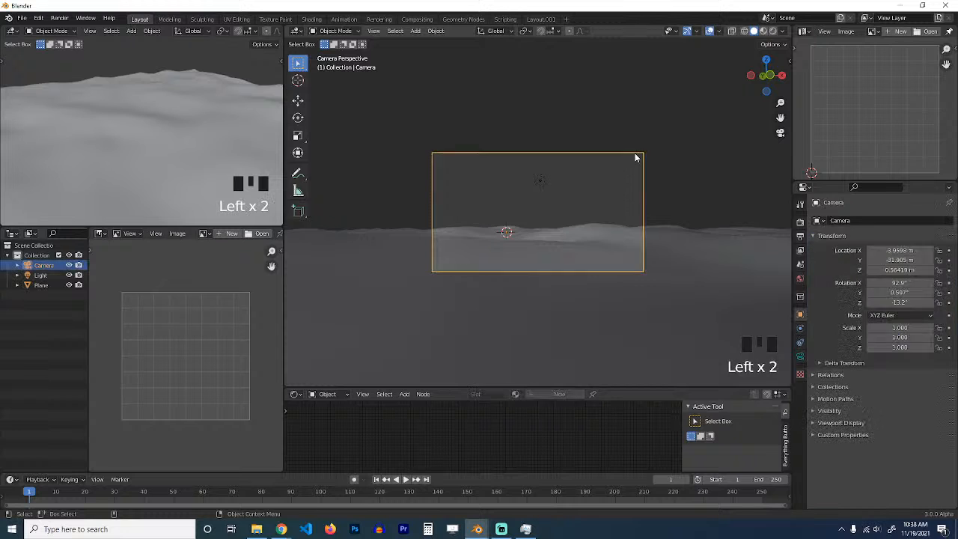
pyautogui.press('KP_7')
pyautogui.scroll(-5, 621, 187)
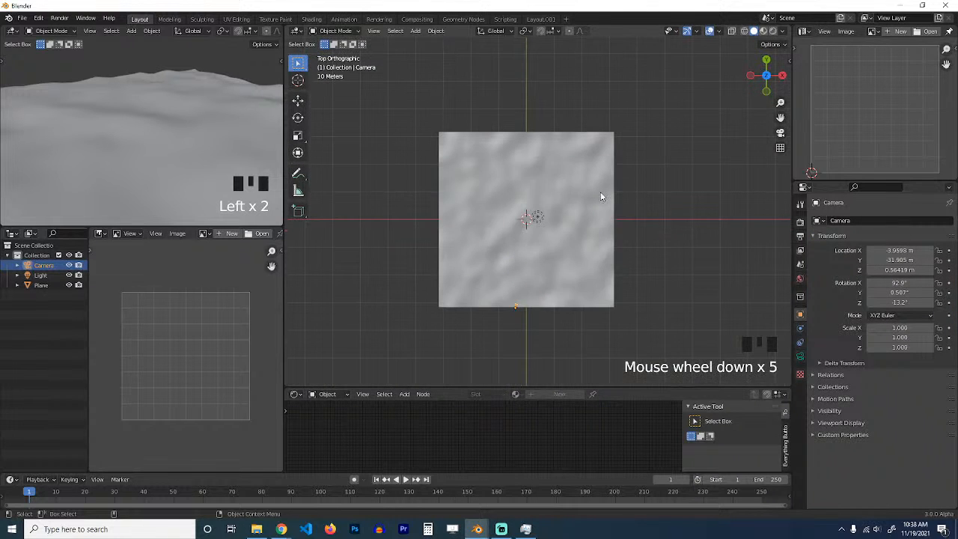
pyautogui.press('r')
pyautogui.scroll(-2, 124, 124)
pyautogui.press('KP_0')
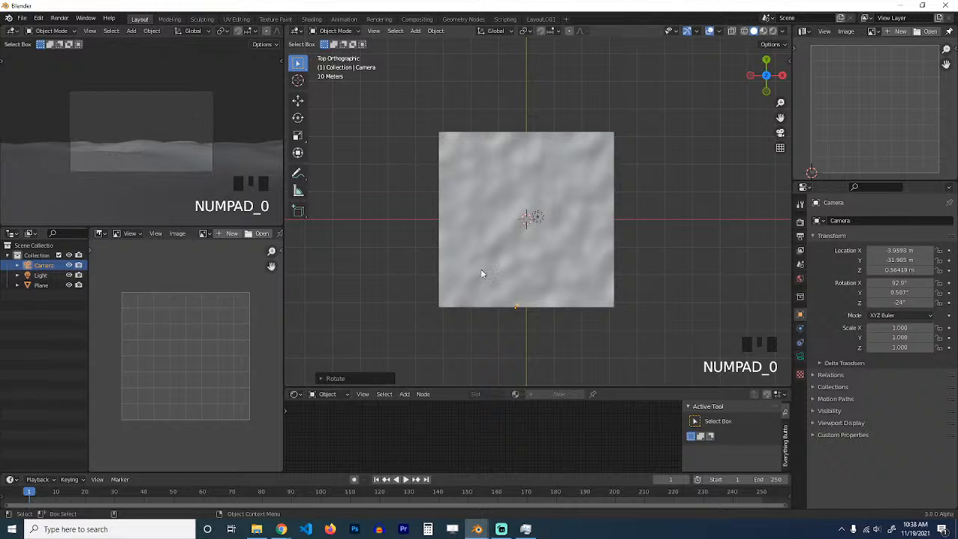
# Step: Move the camera near the plane's corner at about X -24.5 m, Y -29.6 m and turn it to about -35° around Z
pyautogui.click(516, 305)
pyautogui.click(517, 305)
pyautogui.press('g')
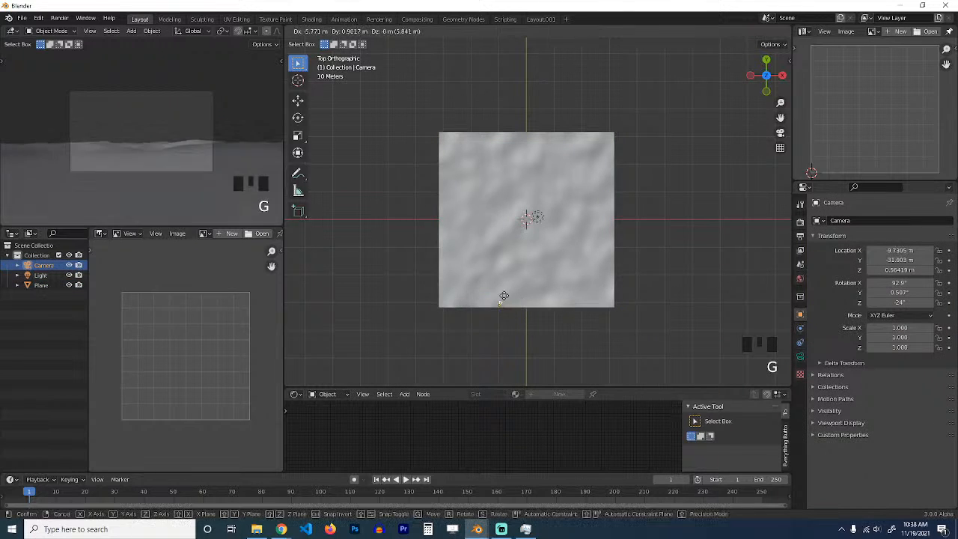
pyautogui.click(464, 292)
pyautogui.press('r')
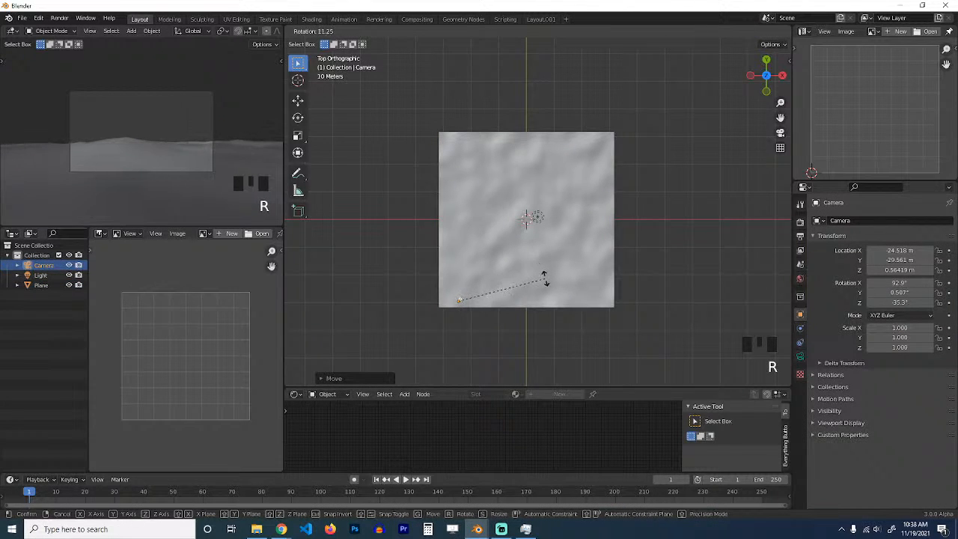
pyautogui.click(547, 279)
# Step: Set the strength of the plane's Displace modifier to about -0.04
pyautogui.click(552, 270)
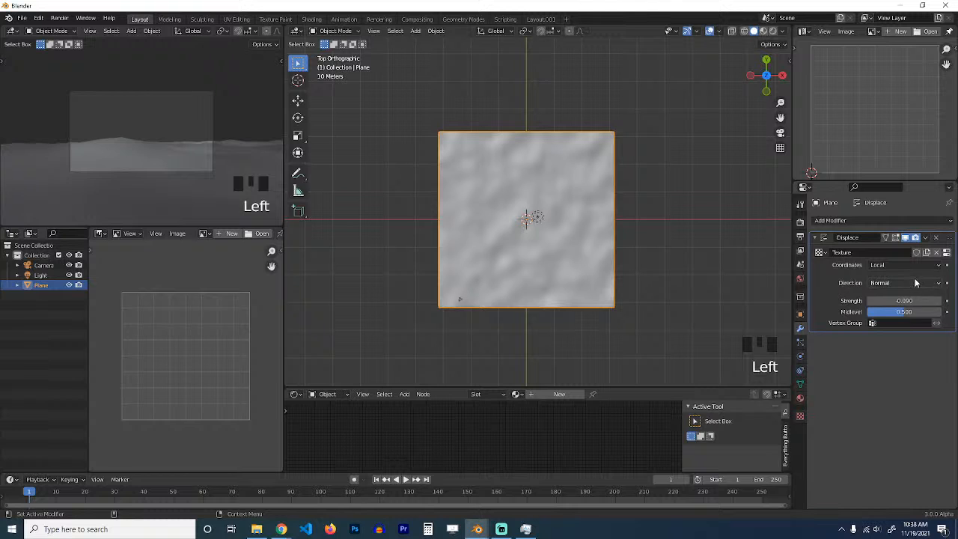
pyautogui.keyDown('shift'); pyautogui.moveTo(907, 300); pyautogui.dragTo(910, 300); pyautogui.keyUp('shift')
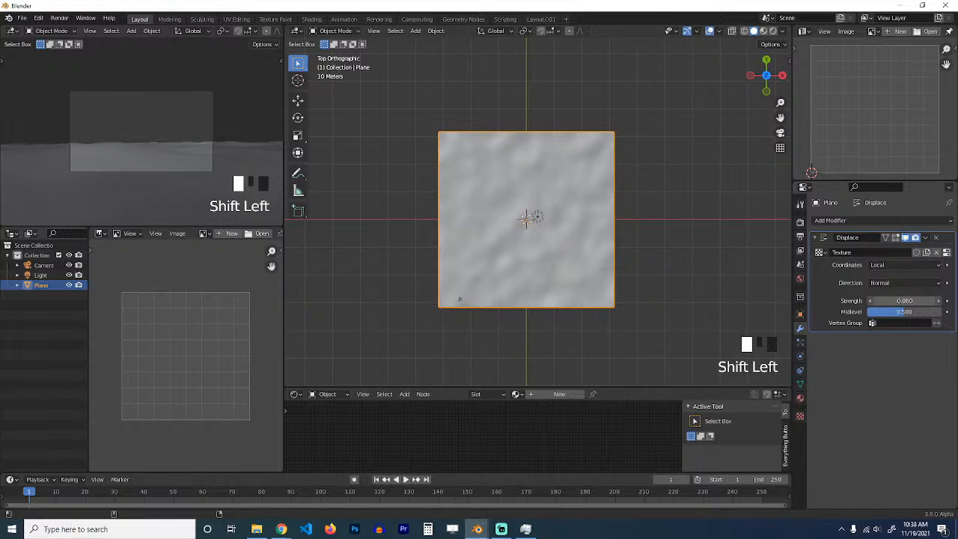
pyautogui.scroll(3, 634, 217)
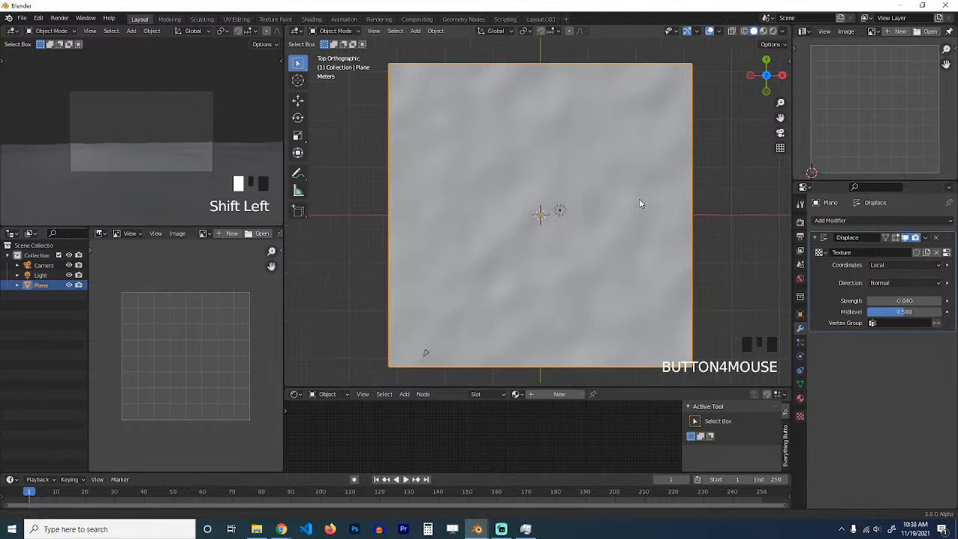
# Step: Show the texture materials of The Asset Library add-on in the 3D viewport's sidebar
pyautogui.click(646, 189)
pyautogui.press('n')
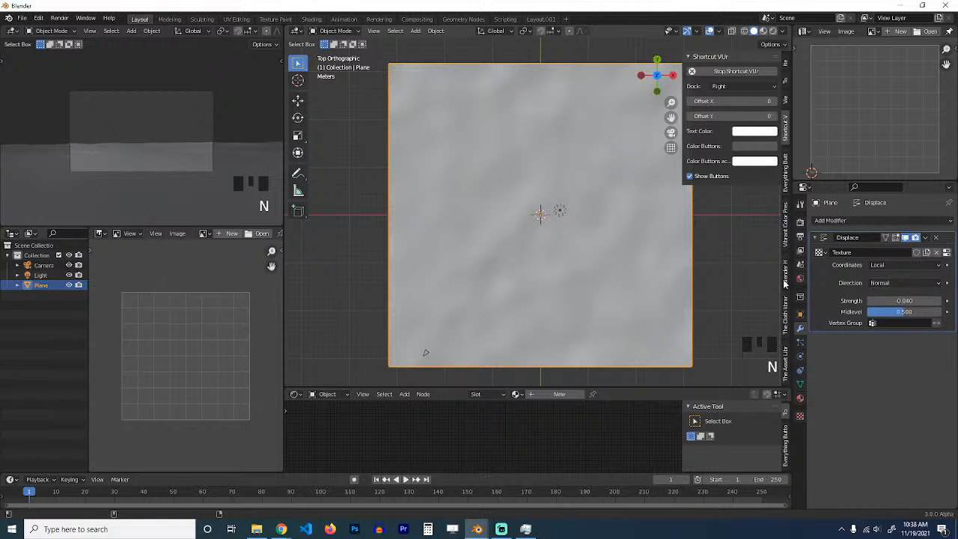
pyautogui.click(785, 318)
pyautogui.click(785, 355)
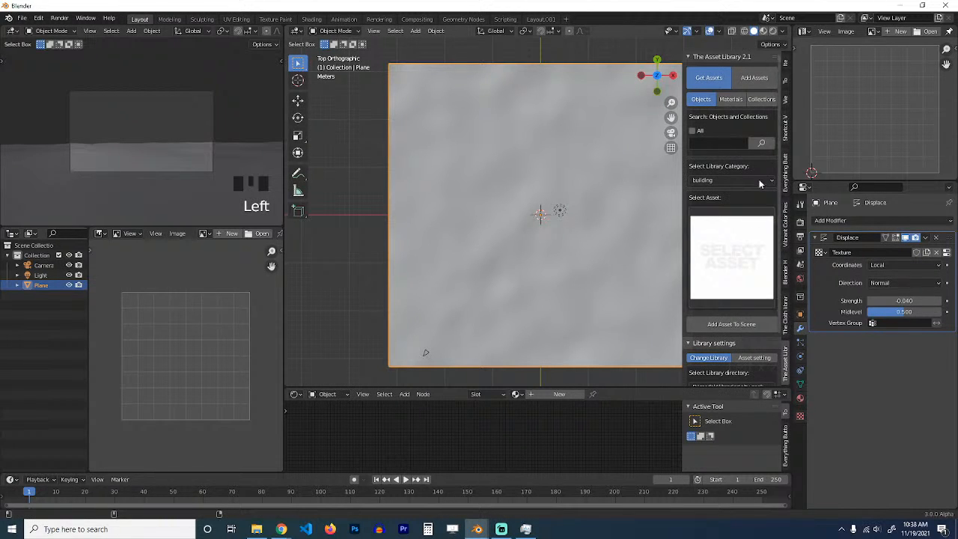
pyautogui.click(731, 100)
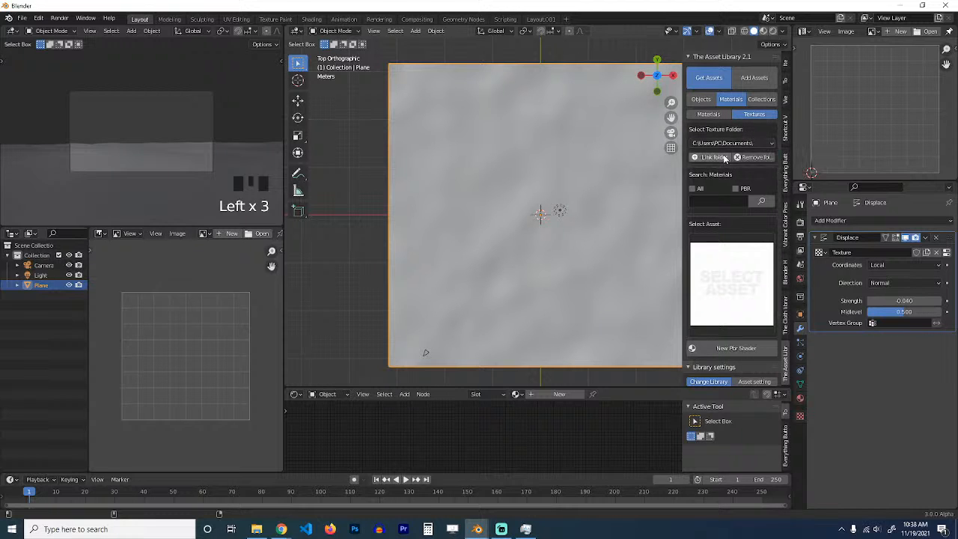
# Step: Link the folder D:\resouces\pbrs\ground and rocks\ to the asset library's texture folders
pyautogui.click(714, 157)
pyautogui.click(252, 329)
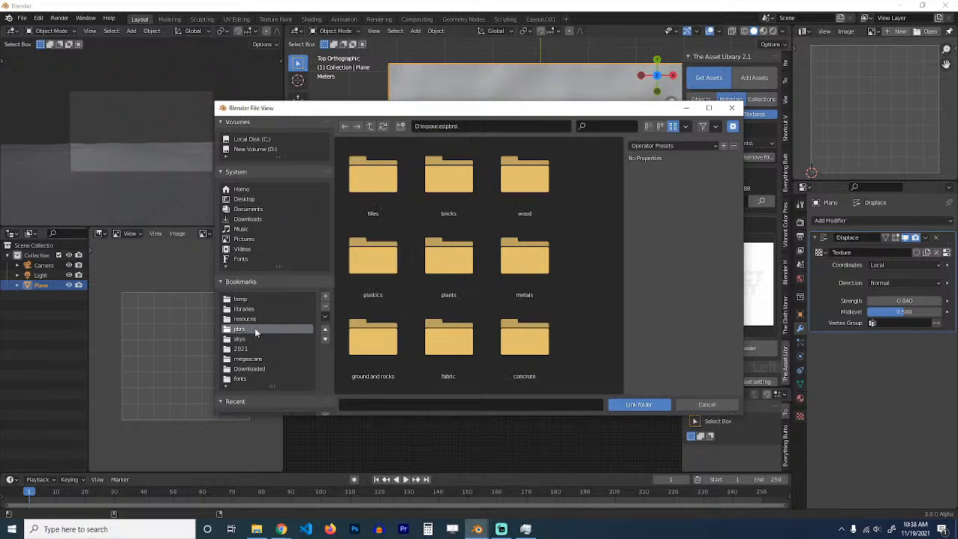
pyautogui.scroll(-3, 410, 306)
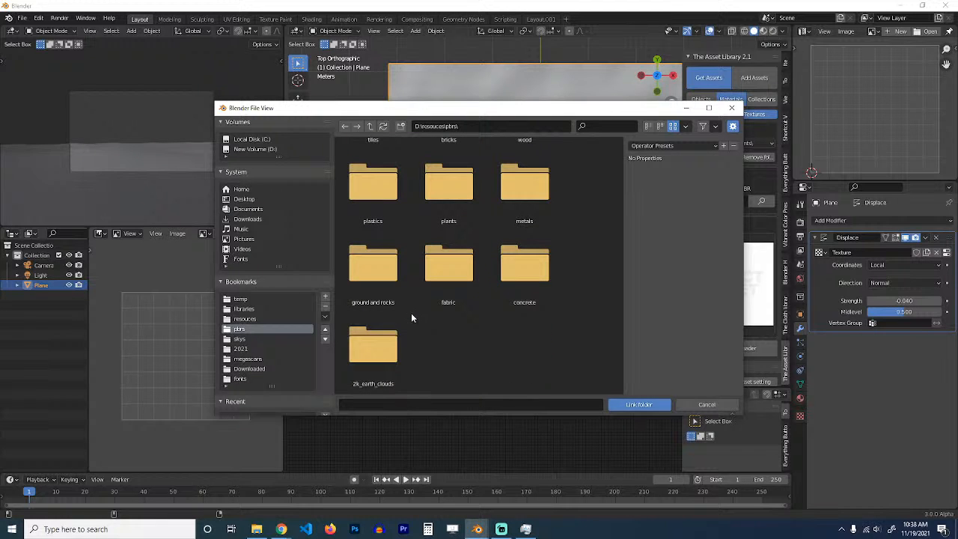
pyautogui.doubleClick(389, 290)
pyautogui.click(624, 401)
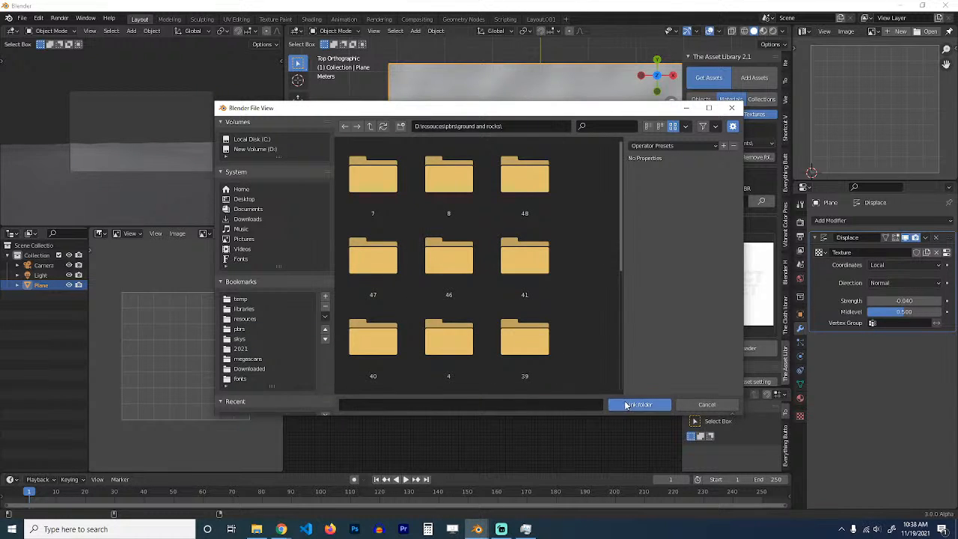
# Step: Enable the PBR option and choose the "ground and rocks" folder as the library's texture folder
pyautogui.click(745, 192)
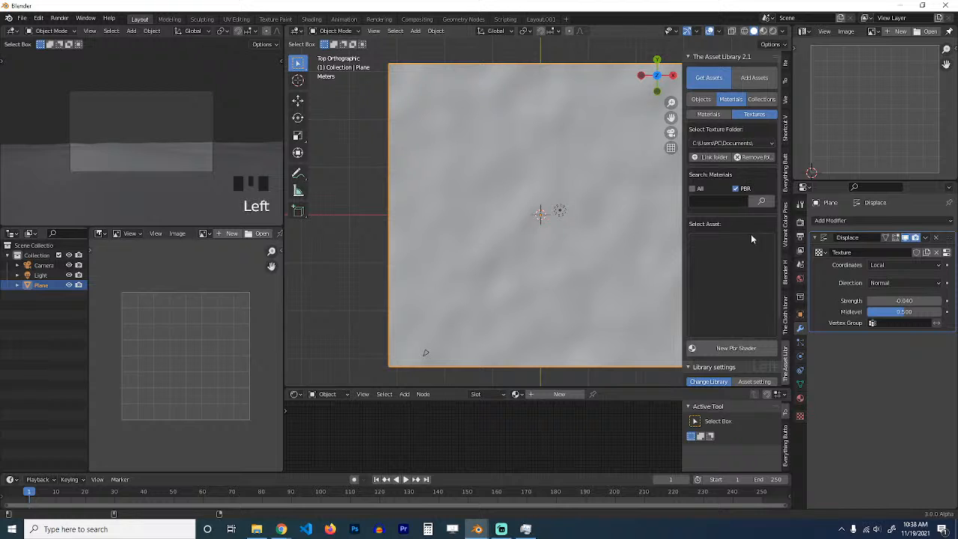
pyautogui.click(750, 257)
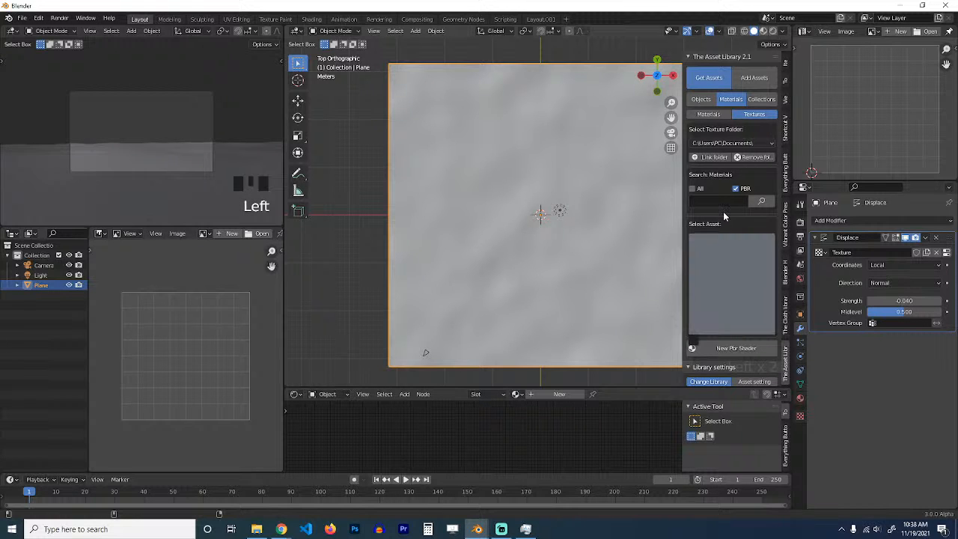
pyautogui.click(752, 142)
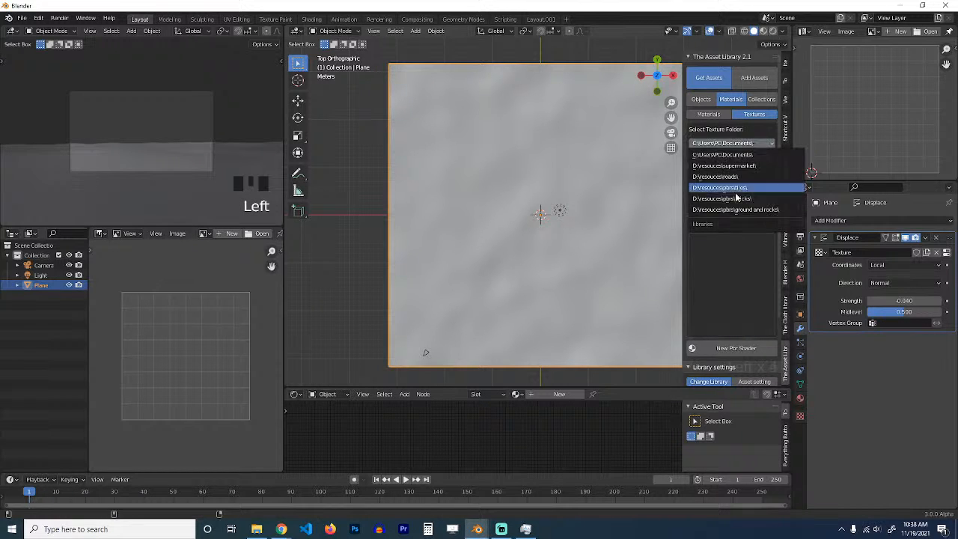
pyautogui.click(745, 210)
# Step: Pick the yellow-green aerial grass rock texture and create a new PBR shader from it on the plane
pyautogui.click(737, 258)
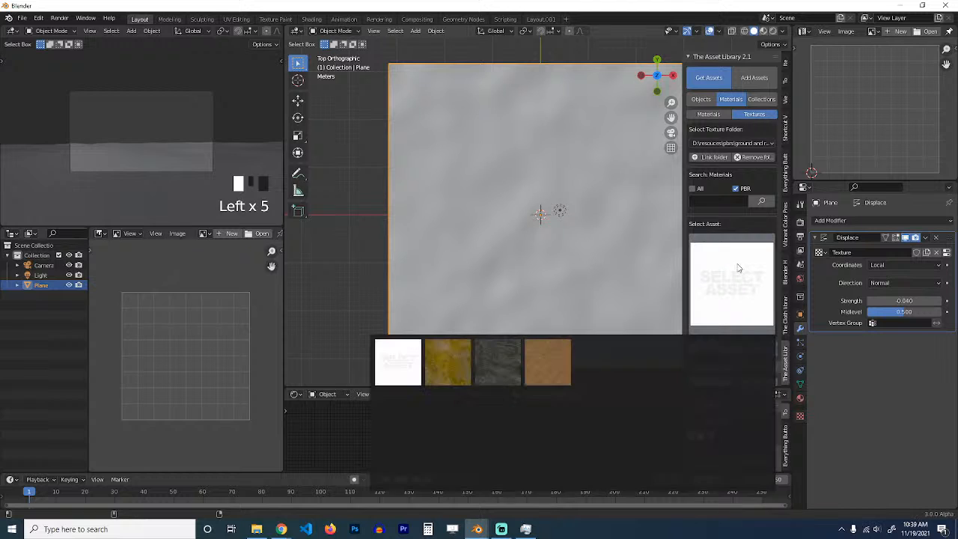
pyautogui.click(454, 358)
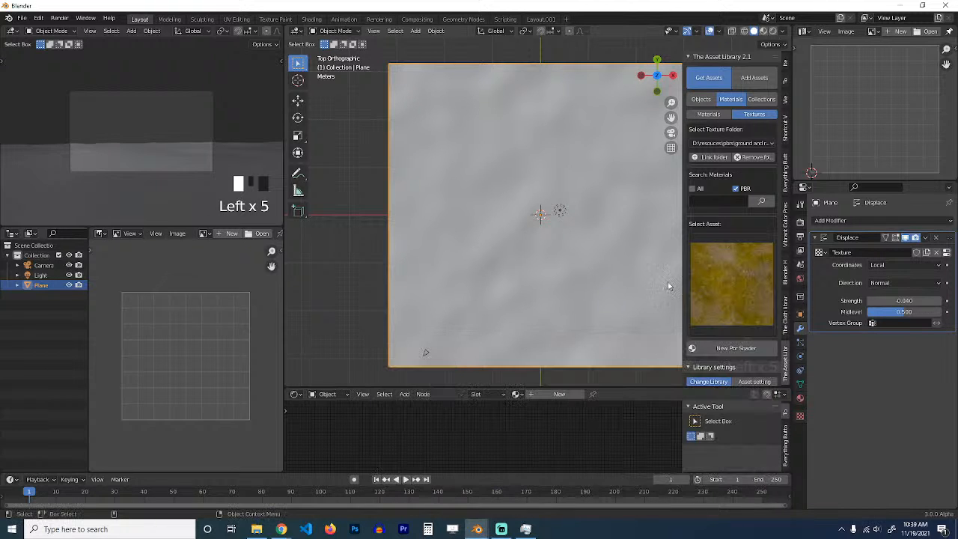
pyautogui.click(734, 349)
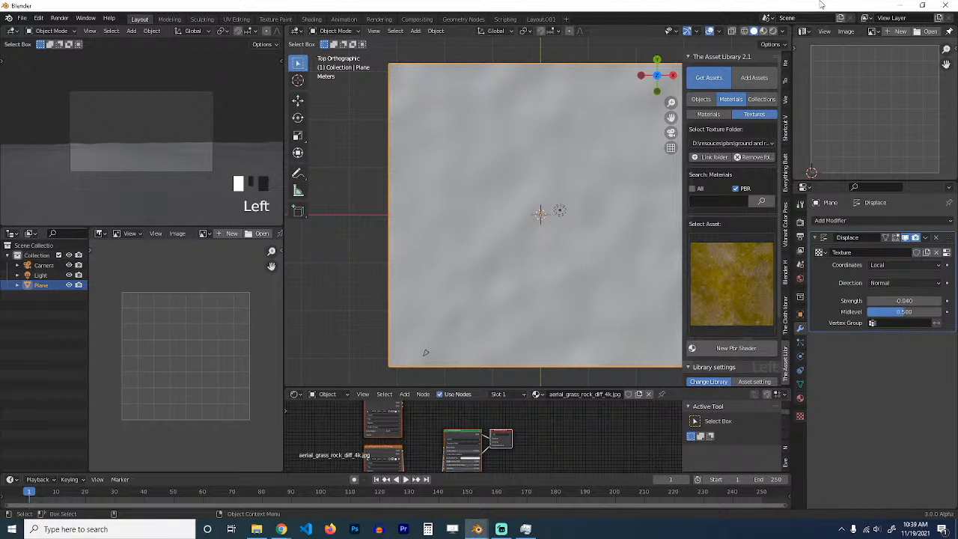
# Step: Switch the 3D viewport to Material Preview shading and examine the textured ground at surface level and from above
pyautogui.click(763, 32)
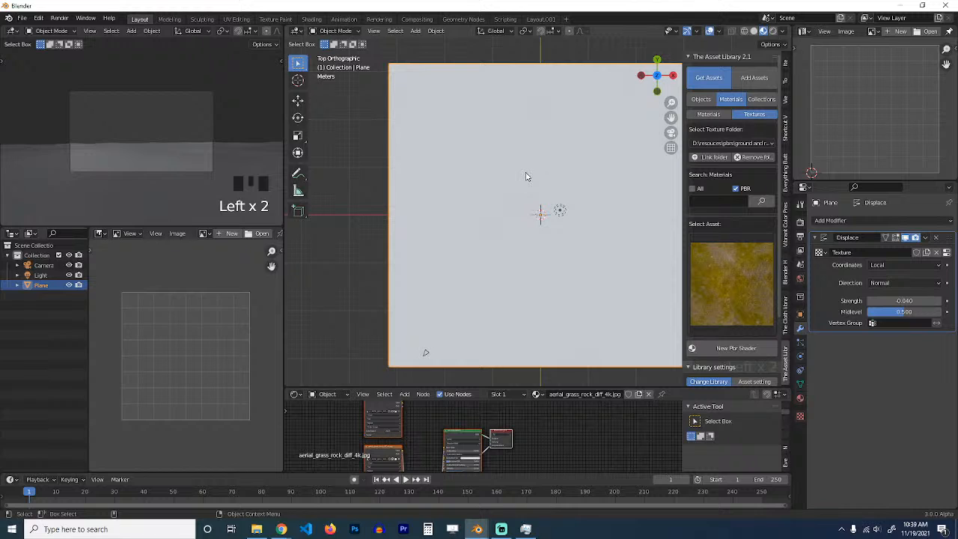
pyautogui.scroll(-2, 526, 177)
pyautogui.moveTo(526, 175); pyautogui.dragTo(519, 77, button='middle')
pyautogui.moveTo(557, 155); pyautogui.dragTo(658, 131, button='middle')
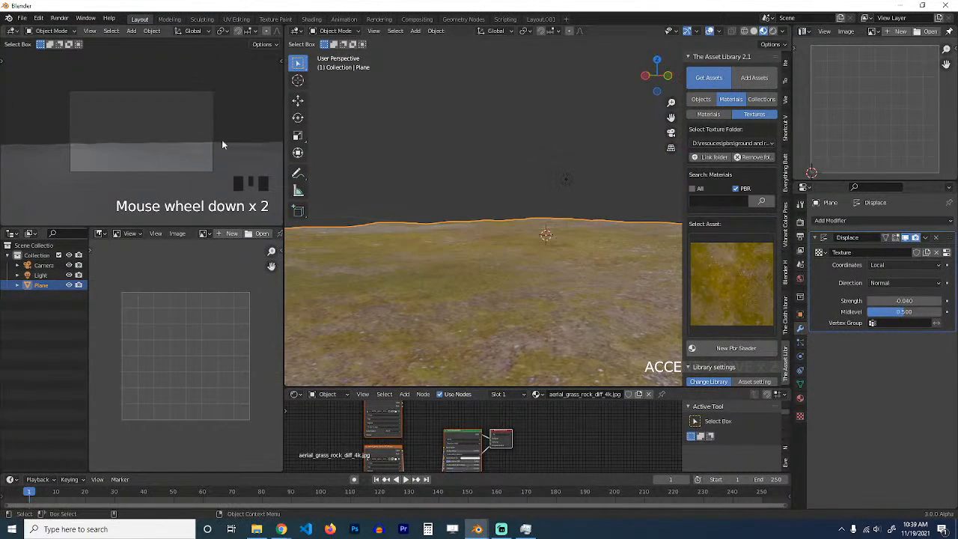
pyautogui.click(479, 189)
pyautogui.press('KP_7')
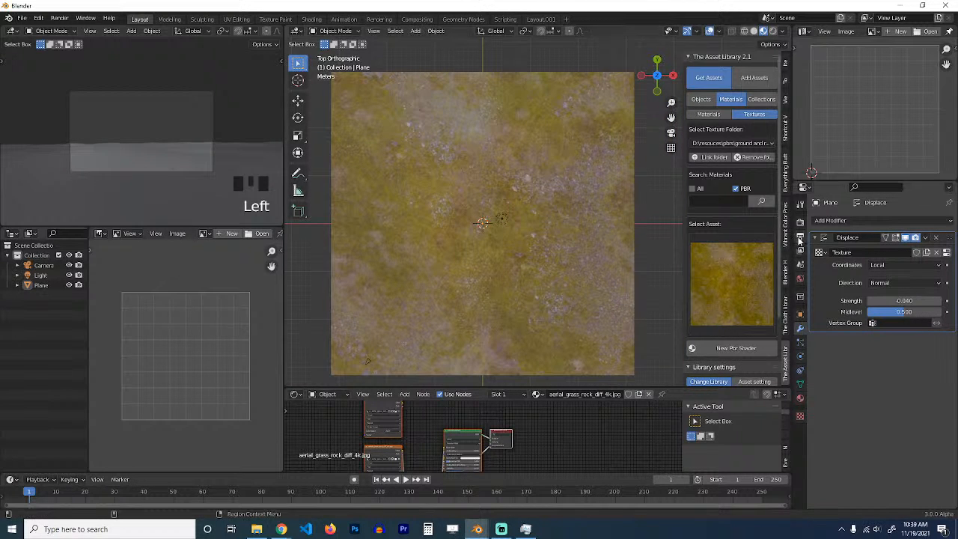
pyautogui.moveTo(498, 217); pyautogui.dragTo(573, 141, button='middle')
# Step: Select the plane and add a particle system of type Hair to it
pyautogui.click(586, 252)
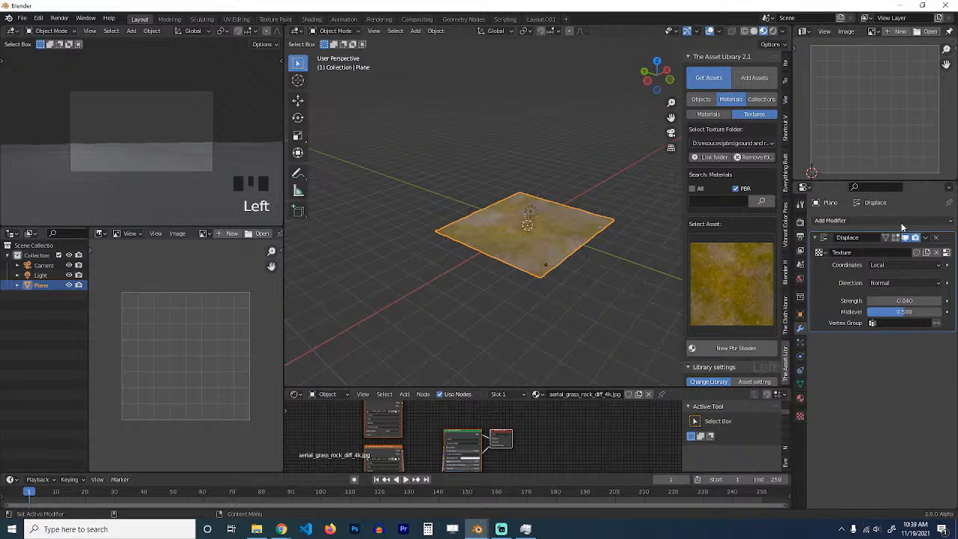
pyautogui.click(800, 342)
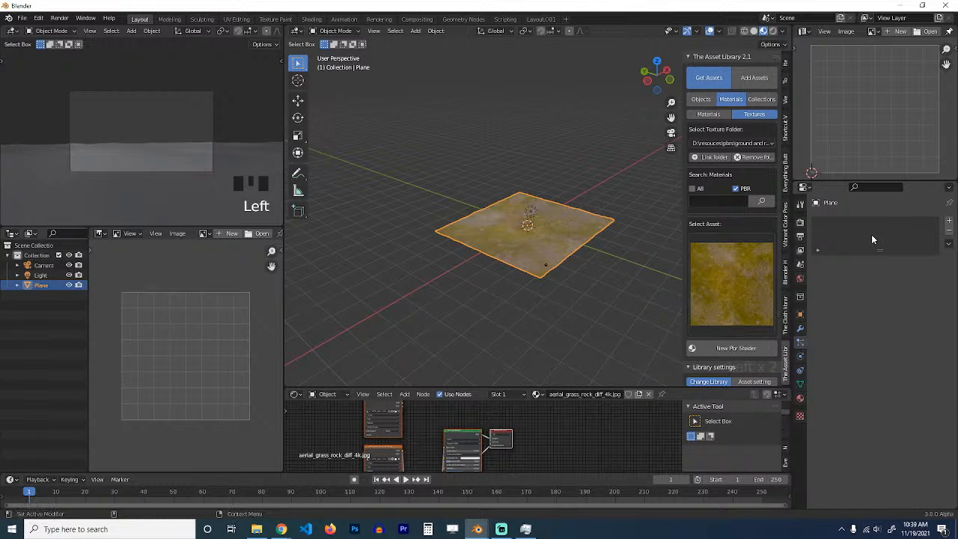
pyautogui.click(949, 221)
pyautogui.click(894, 276)
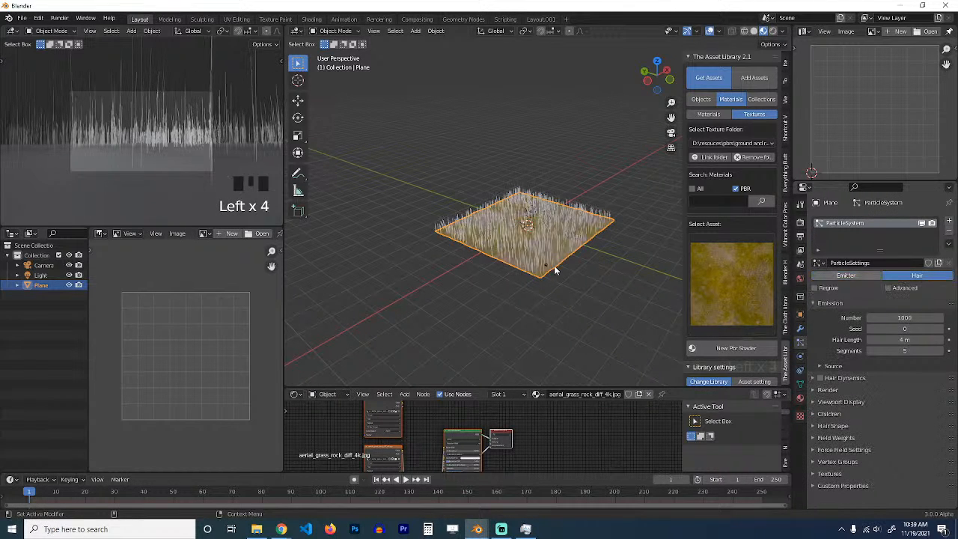
pyautogui.scroll(4, 162, 162)
pyautogui.scroll(3, 516, 247)
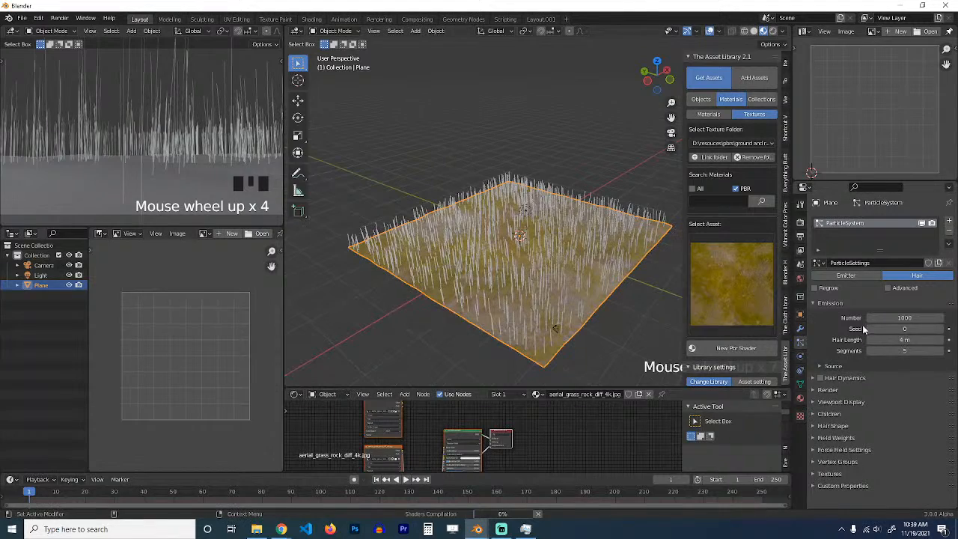
# Step: Set the plane's hair length to 1 m and check the strands across the ground
pyautogui.moveTo(895, 341); pyautogui.dragTo(871, 340)
pyautogui.scroll(4, 510, 264)
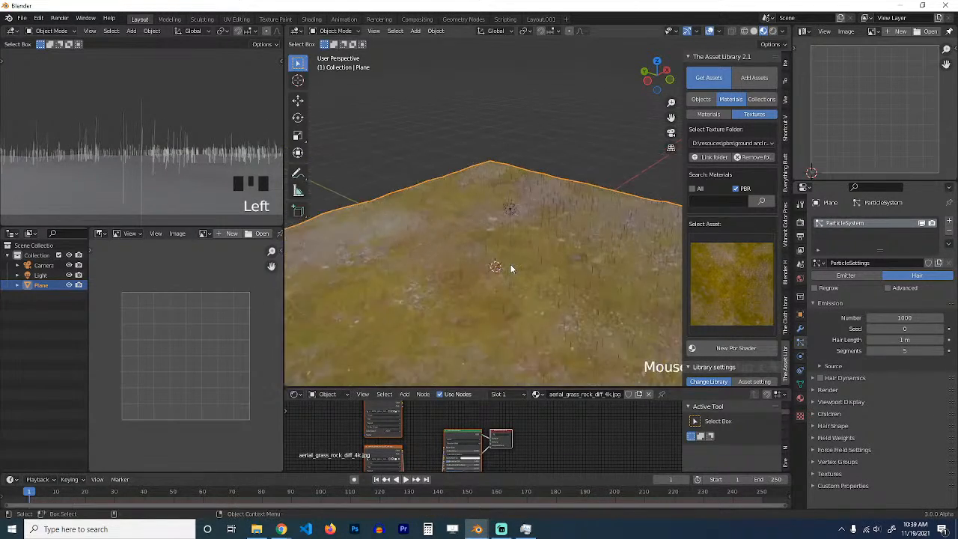
pyautogui.scroll(-3, 507, 210)
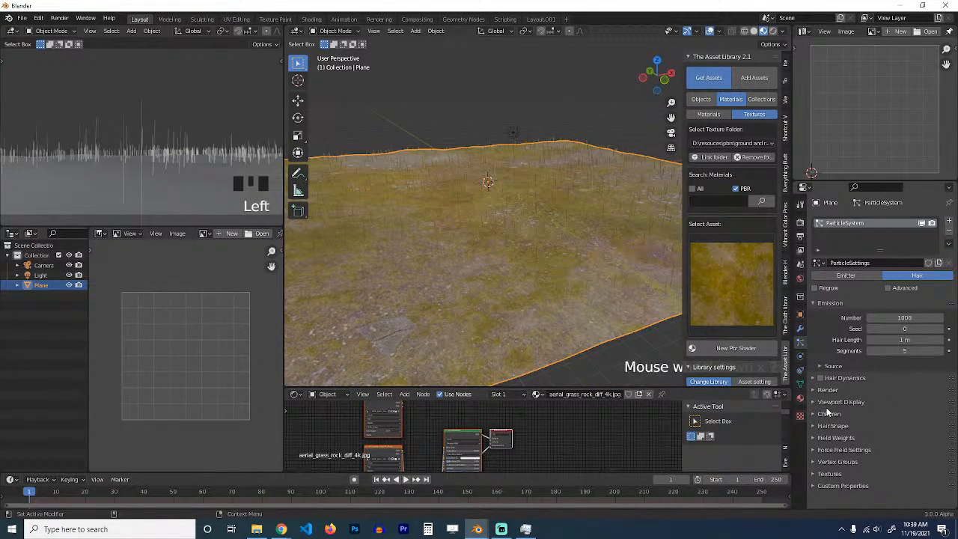
pyautogui.moveTo(629, 336); pyautogui.dragTo(392, 196, button='middle')
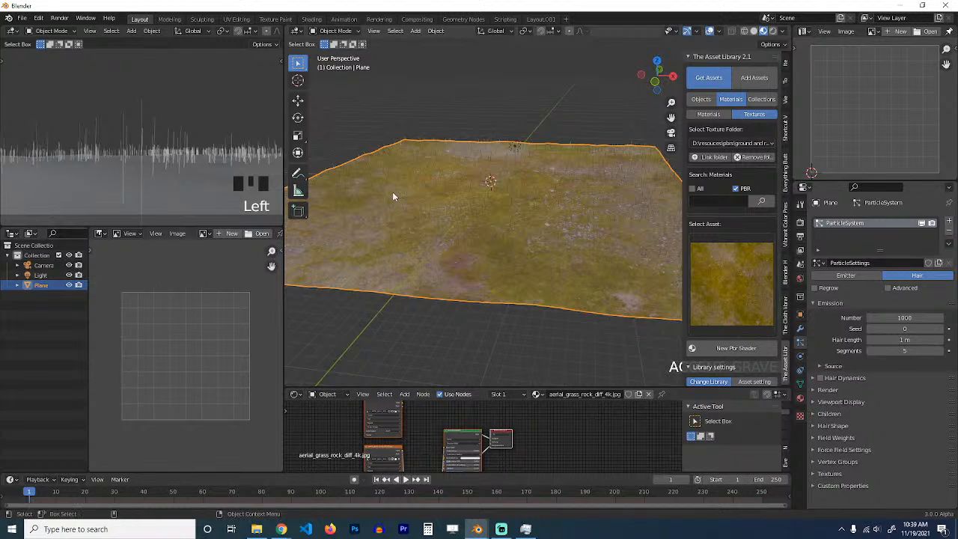
pyautogui.scroll(-4, 525, 164)
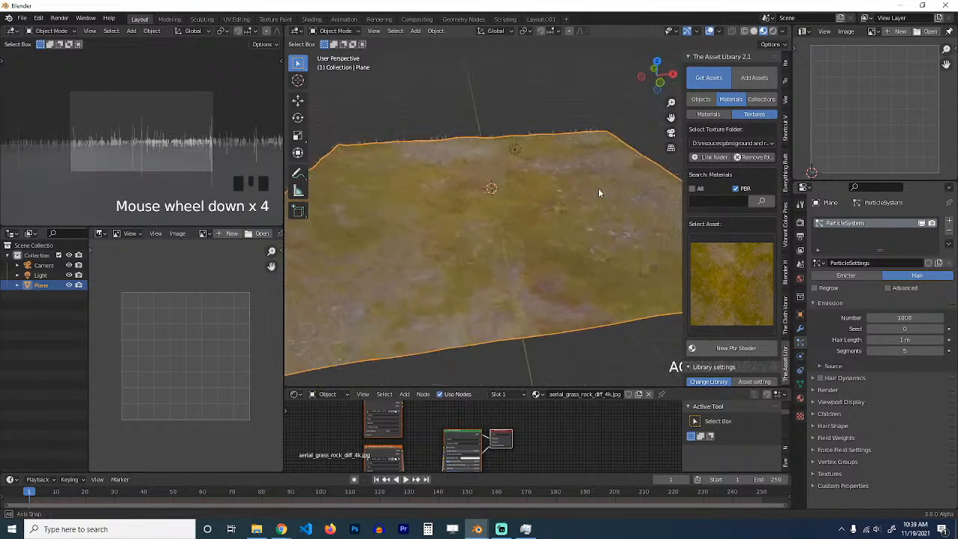
pyautogui.scroll(-5, 598, 193)
# Step: Select the camera, switch the render engine to Cycles and define a render region around the camera frame
pyautogui.click(489, 262)
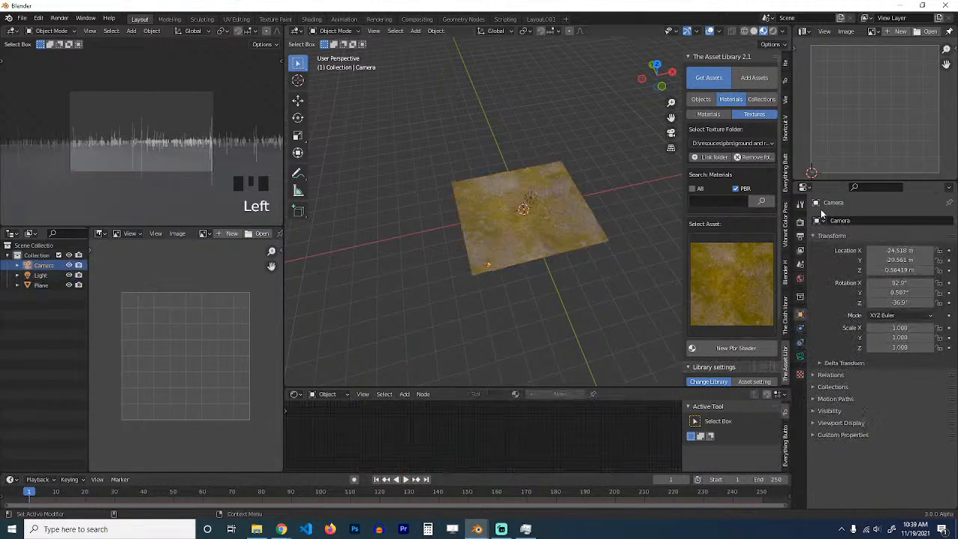
pyautogui.click(800, 237)
pyautogui.click(905, 221)
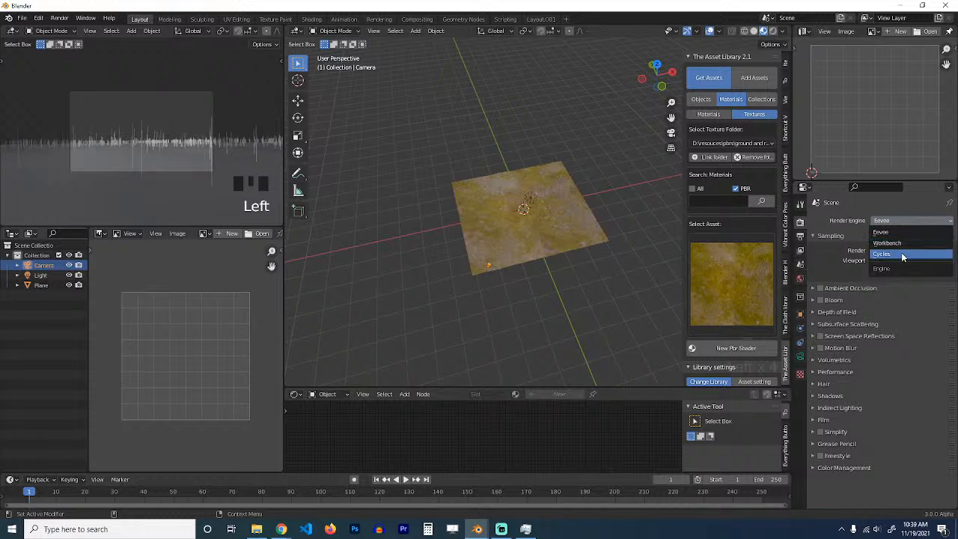
pyautogui.click(881, 254)
pyautogui.press('b')
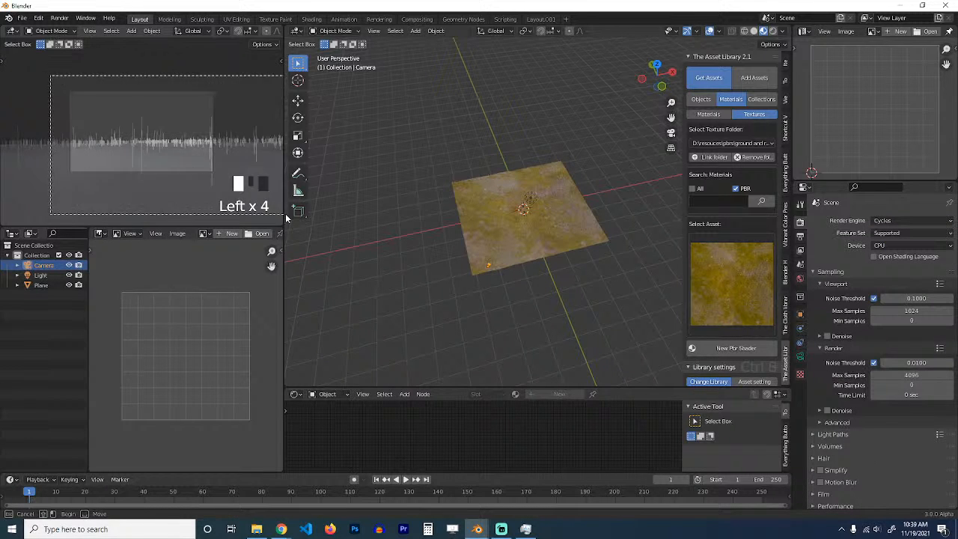
pyautogui.hotkey('ctrl', 'b')
# Step: Set the Cycles device to GPU Compute and enable viewport denoising
pyautogui.click(903, 245)
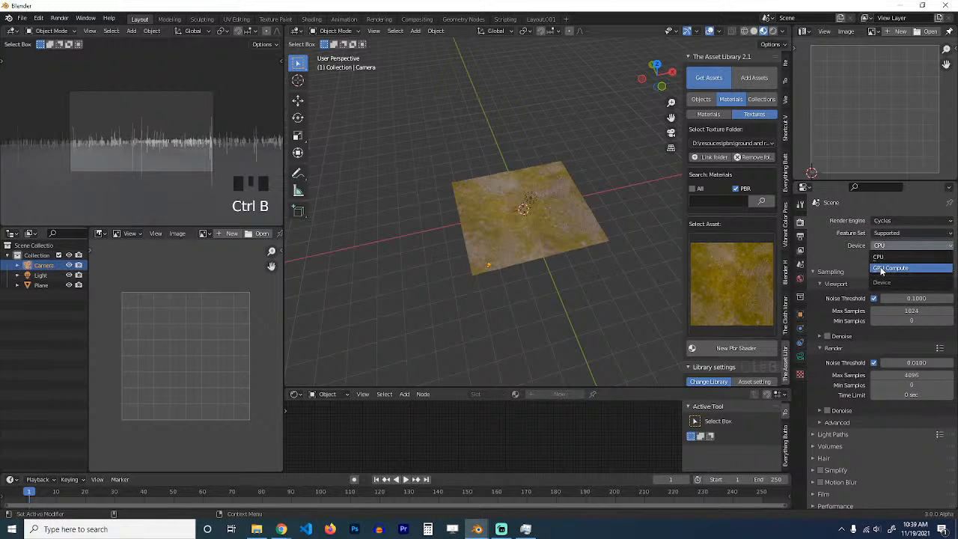
pyautogui.click(883, 270)
pyautogui.click(827, 326)
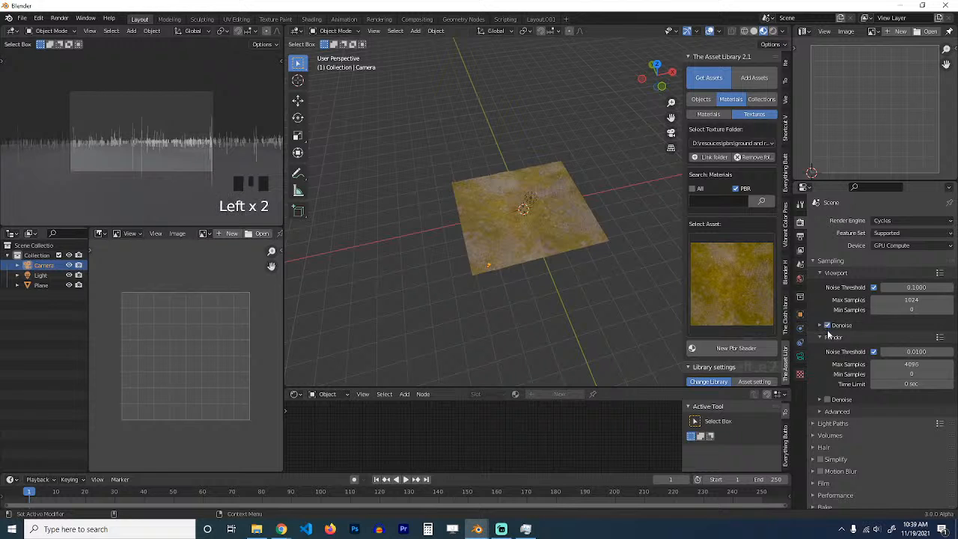
pyautogui.click(819, 326)
pyautogui.click(818, 326)
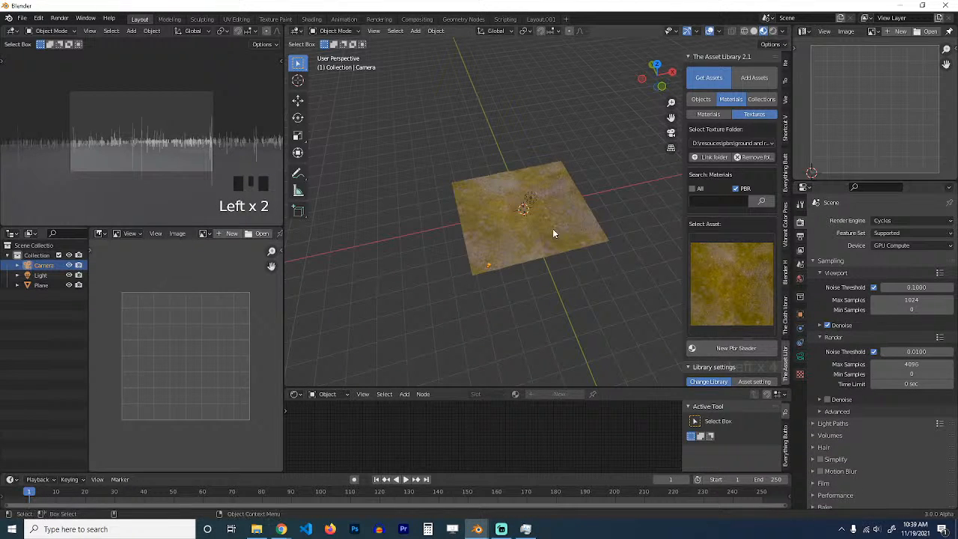
# Step: Create an "abandoned building" folder inside the november folder and save the scene there as "abandoned building.blend"
pyautogui.hotkey('ctrl', 's')
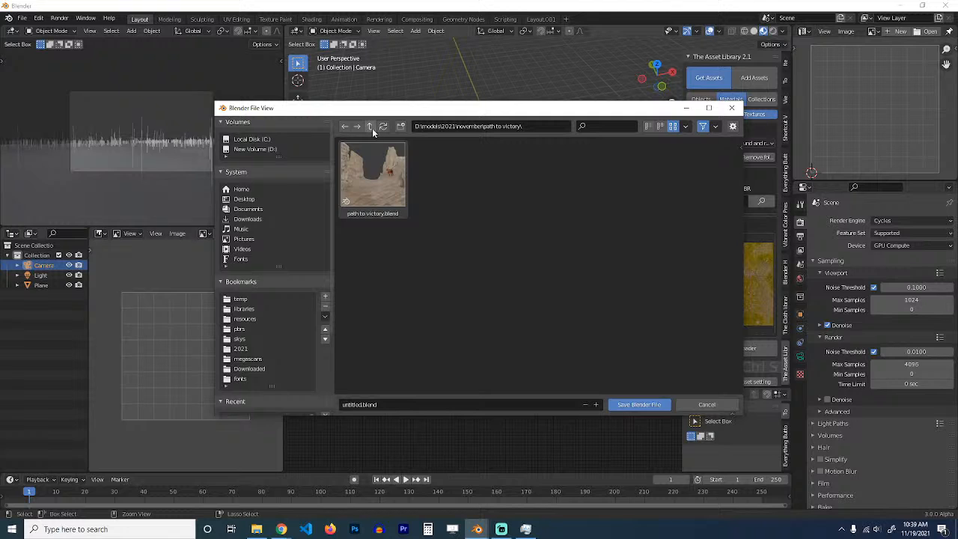
pyautogui.click(369, 126)
pyautogui.click(401, 125)
pyautogui.write('doned building')
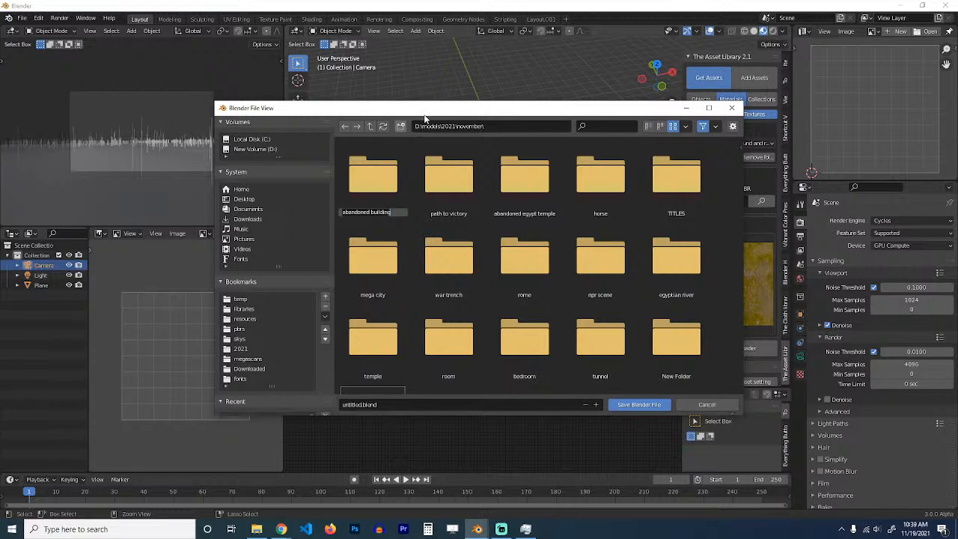
pyautogui.click(374, 179)
pyautogui.doubleClick(375, 179)
pyautogui.write('abandoned building')
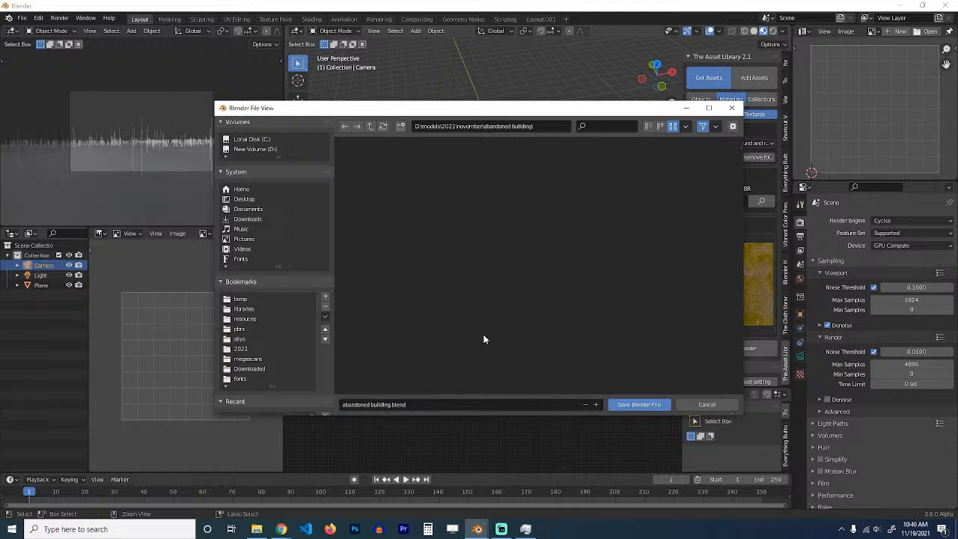
pyautogui.click(636, 408)
# Step: Select the plane and switch the camera viewport to Rendered shading to preview the hair strands
pyautogui.click(525, 266)
pyautogui.scroll(6, 528, 268)
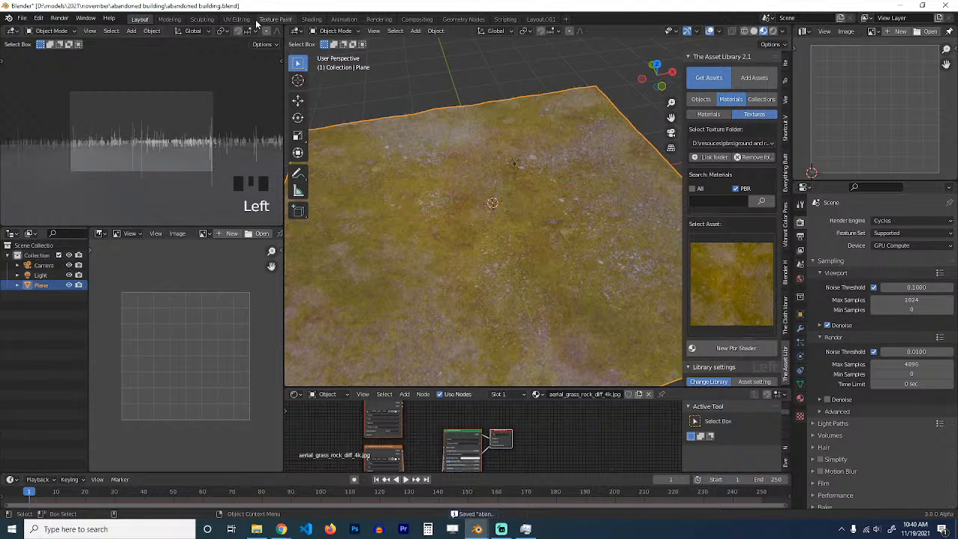
pyautogui.scroll(-5, 262, 33)
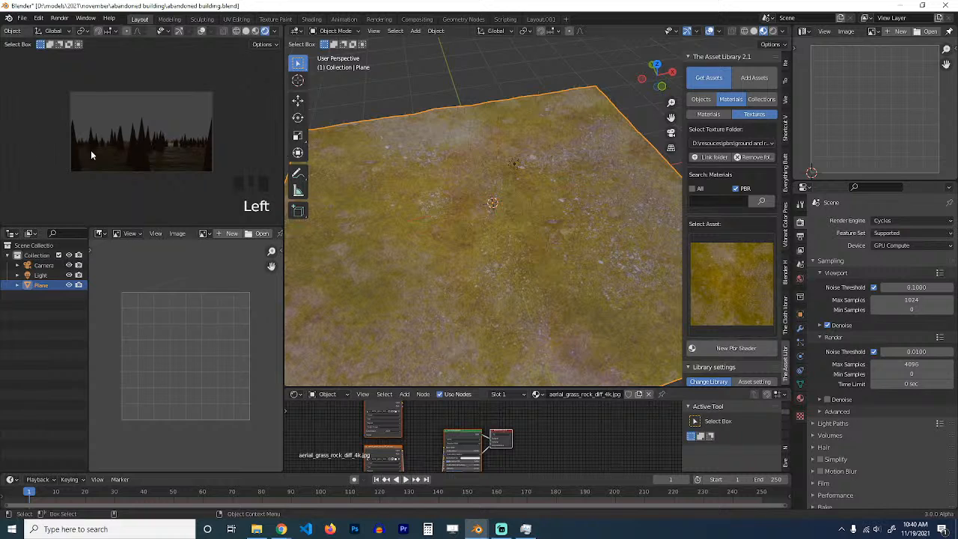
pyautogui.scroll(-3, 390, 206)
pyautogui.scroll(-2, 390, 204)
pyautogui.scroll(6, 483, 155)
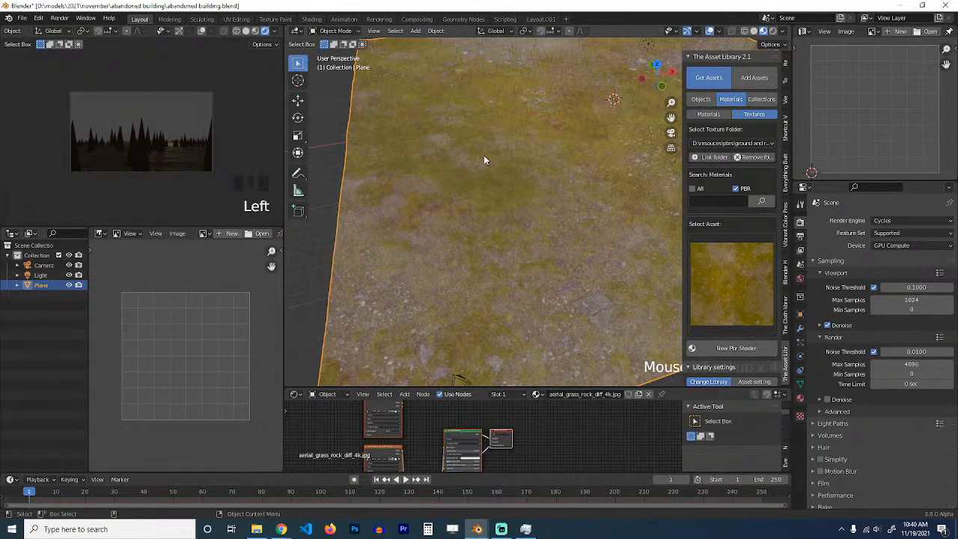
# Step: Choose Rounded Ribbons as the hair shape in the Cycles render settings
pyautogui.scroll(-2, 868, 373)
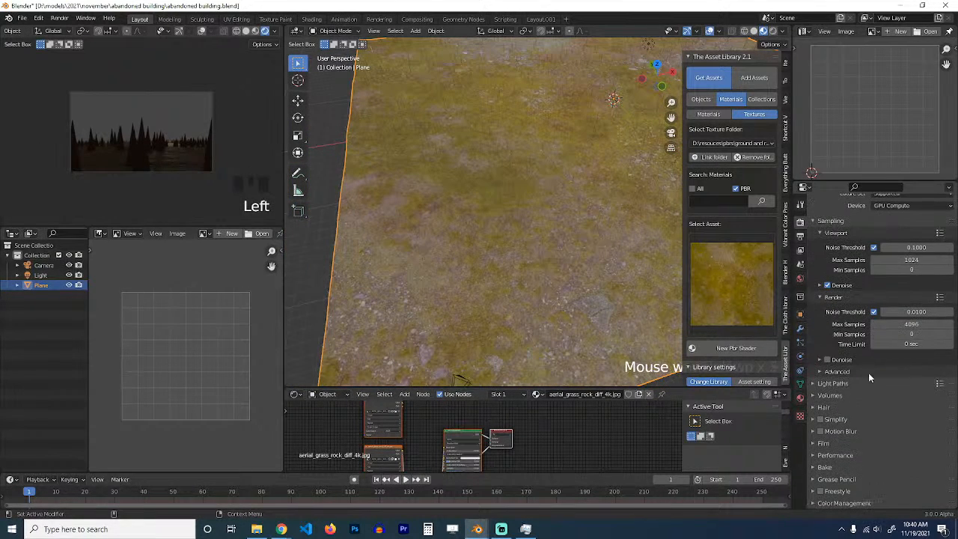
pyautogui.click(823, 408)
pyautogui.scroll(-1, 866, 417)
pyautogui.click(908, 402)
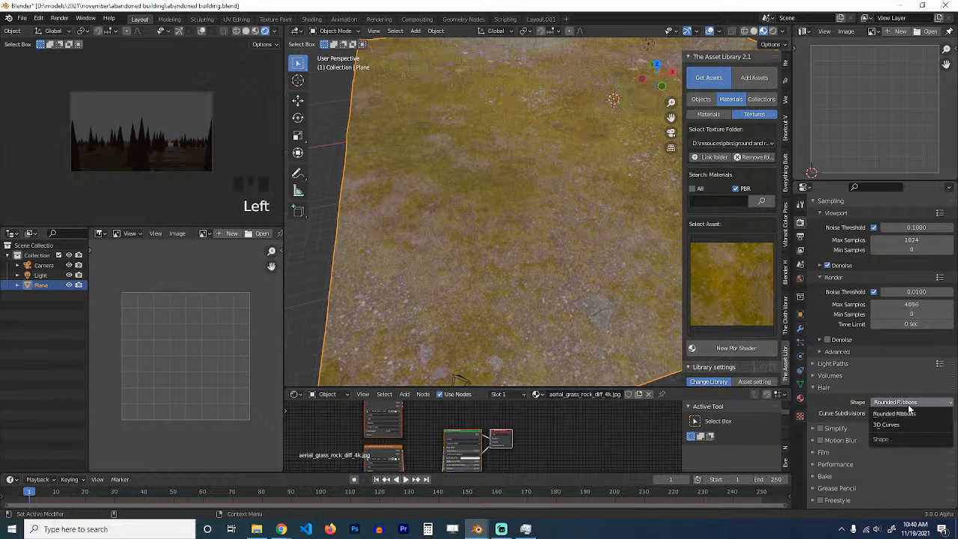
pyautogui.click(898, 412)
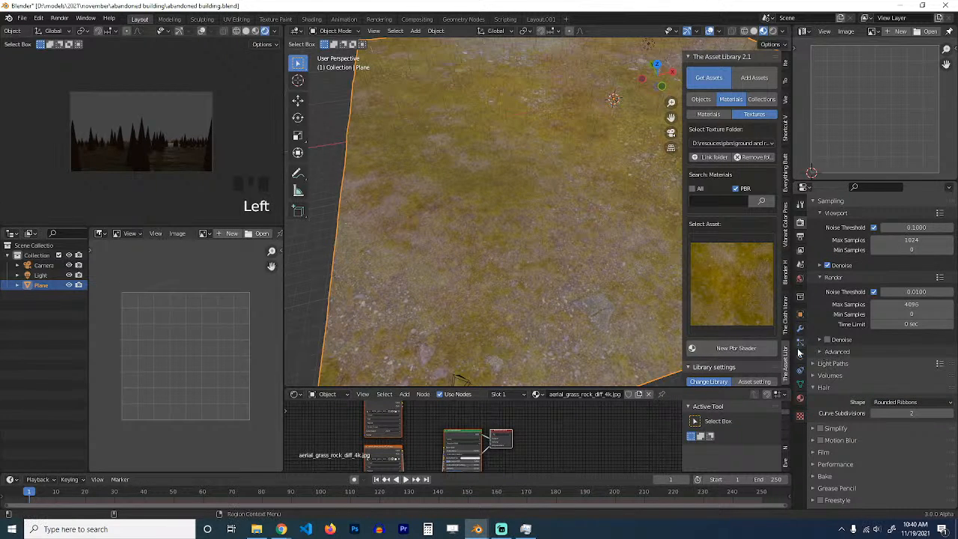
# Step: Review the particle system's render and extra options and open its hair shape settings
pyautogui.click(800, 342)
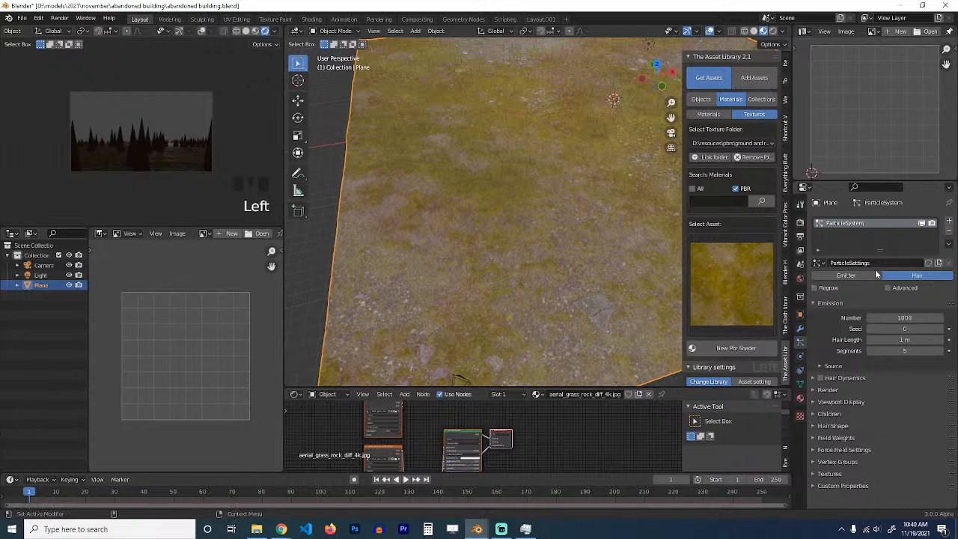
pyautogui.click(837, 390)
pyautogui.scroll(-3, 846, 404)
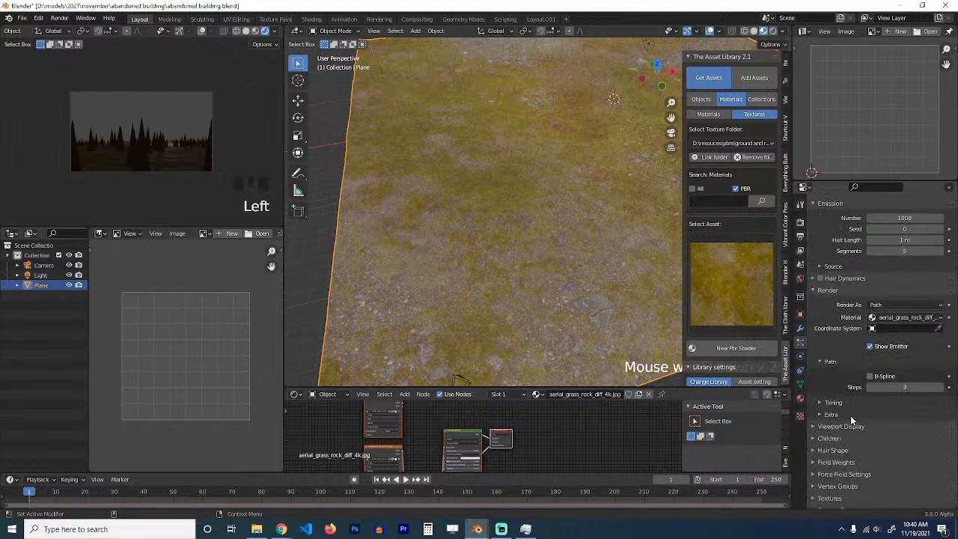
pyautogui.click(847, 415)
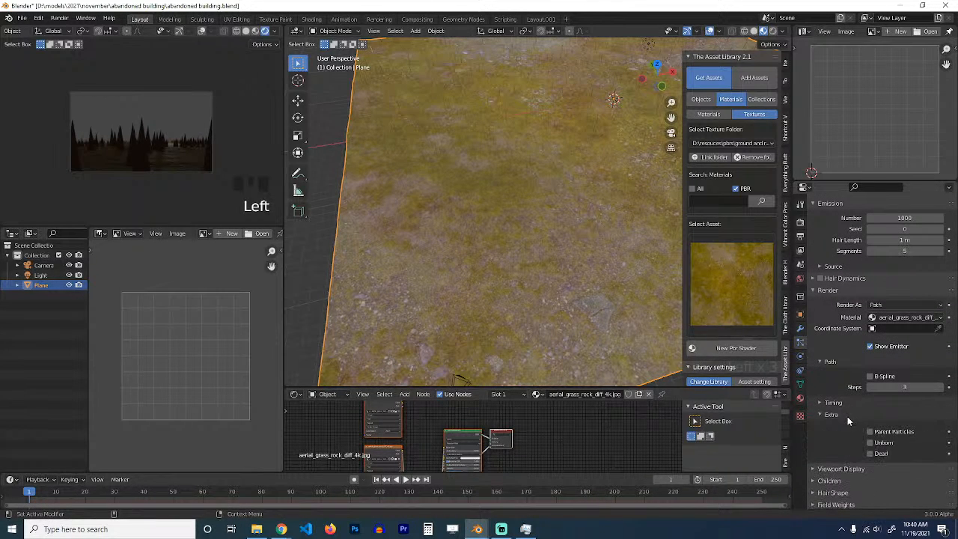
pyautogui.click(850, 418)
pyautogui.scroll(-1, 851, 434)
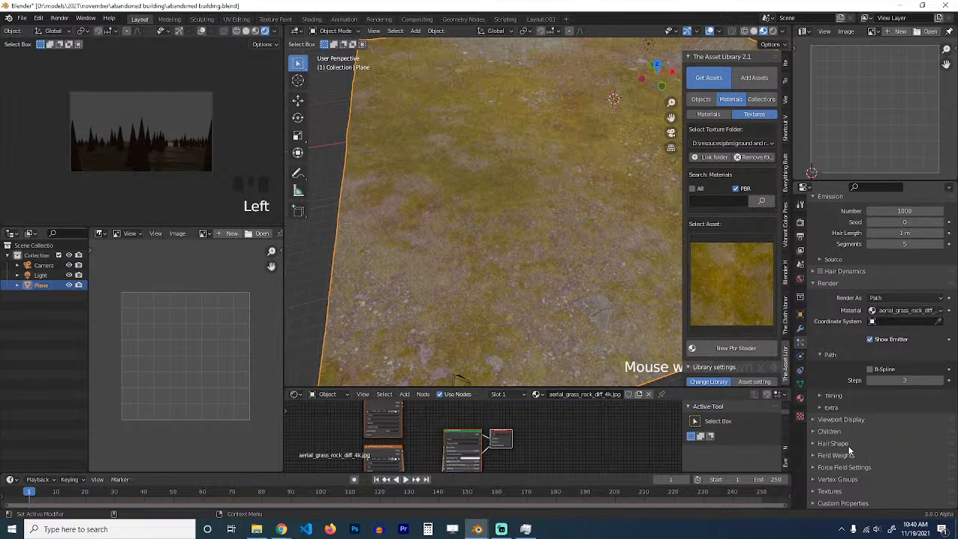
pyautogui.click(849, 448)
pyautogui.scroll(-2, 853, 451)
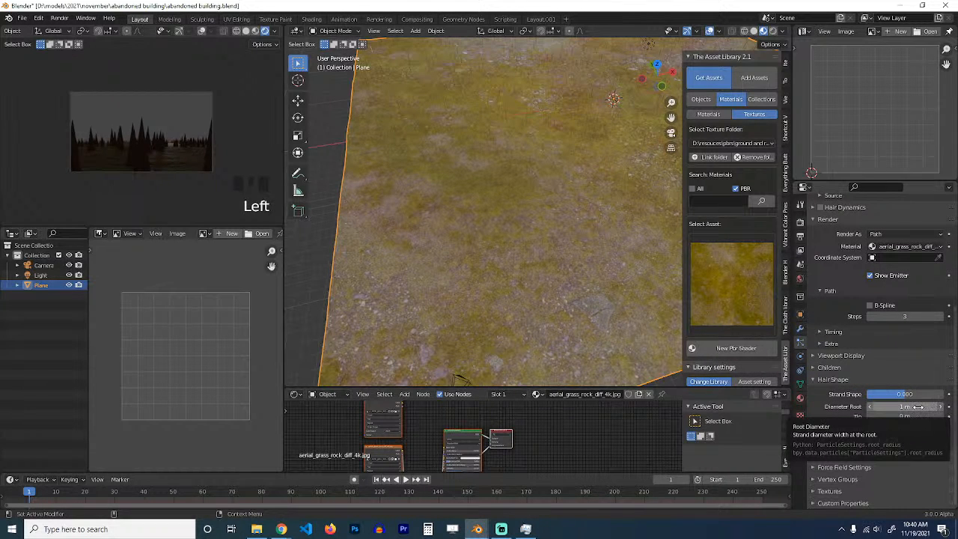
# Step: Try several root diameters for the hair strands, ending at 0.1 m
pyautogui.keyDown('shift'); pyautogui.moveTo(918, 406); pyautogui.dragTo(909, 406); pyautogui.keyUp('shift')
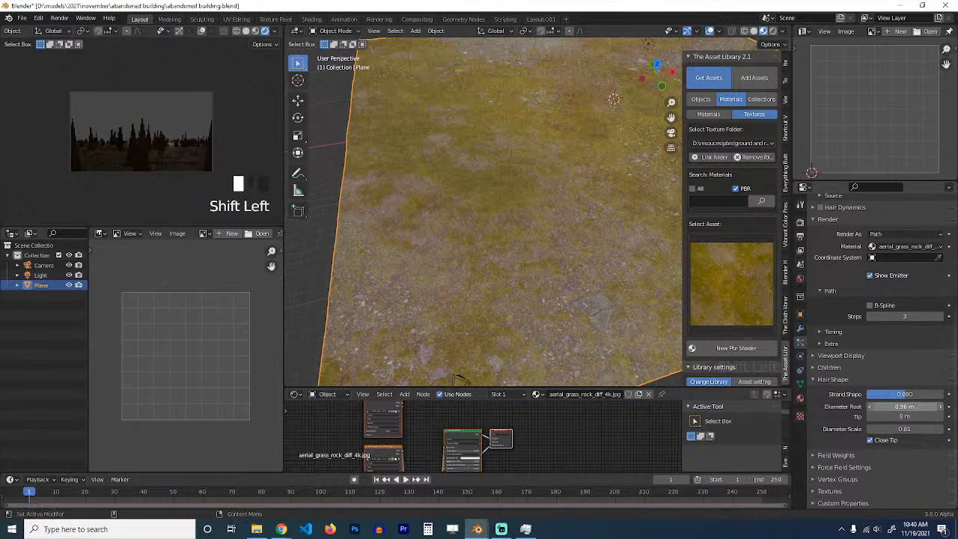
pyautogui.click(918, 406)
pyautogui.write('30')
pyautogui.click(857, 423)
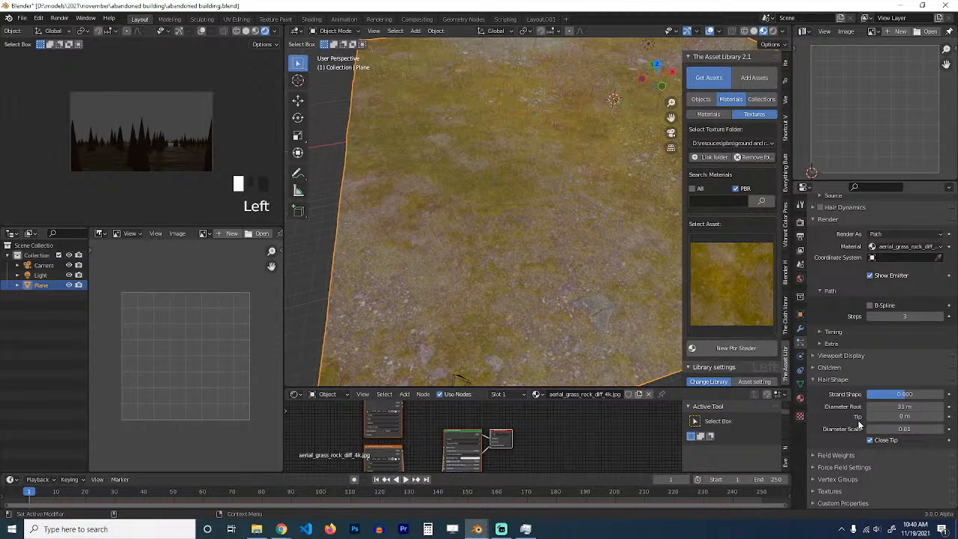
pyautogui.click(902, 415)
pyautogui.doubleClick(903, 406)
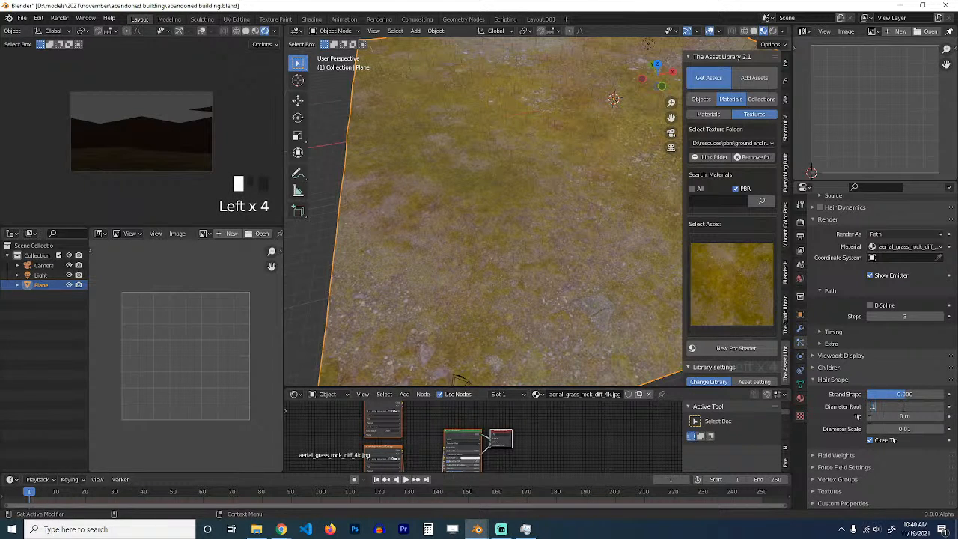
pyautogui.press('Return')
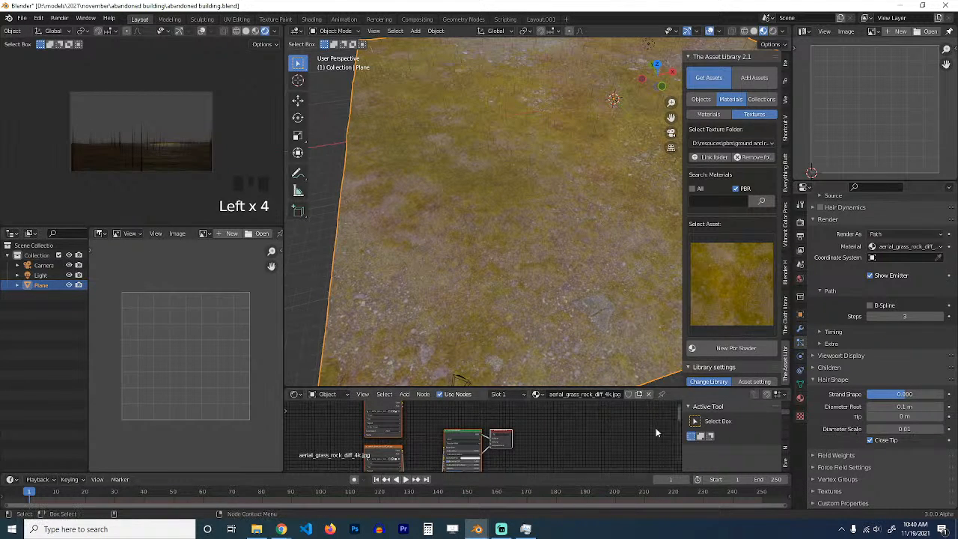
# Step: Set the hair strands' root diameter to 0.2 m
pyautogui.scroll(-3, 479, 438)
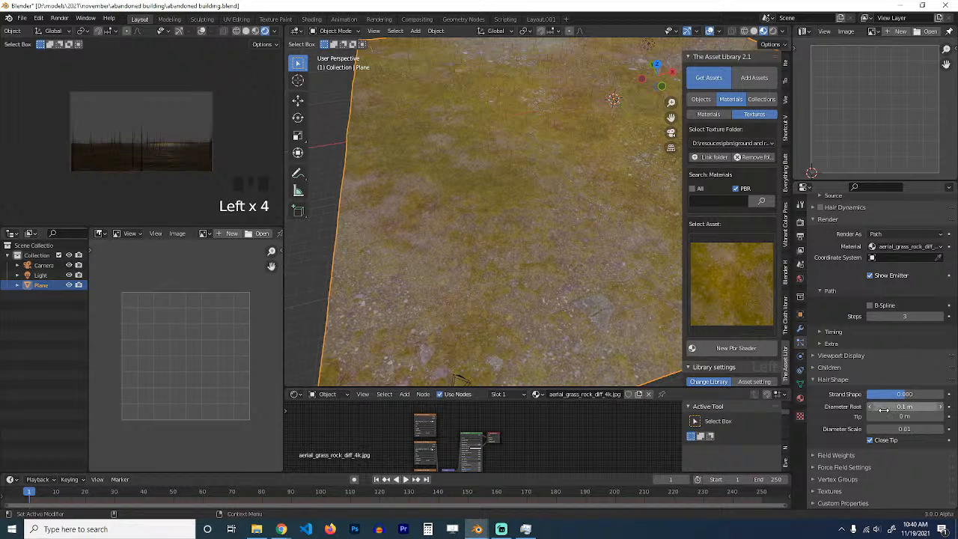
pyautogui.doubleClick(907, 407)
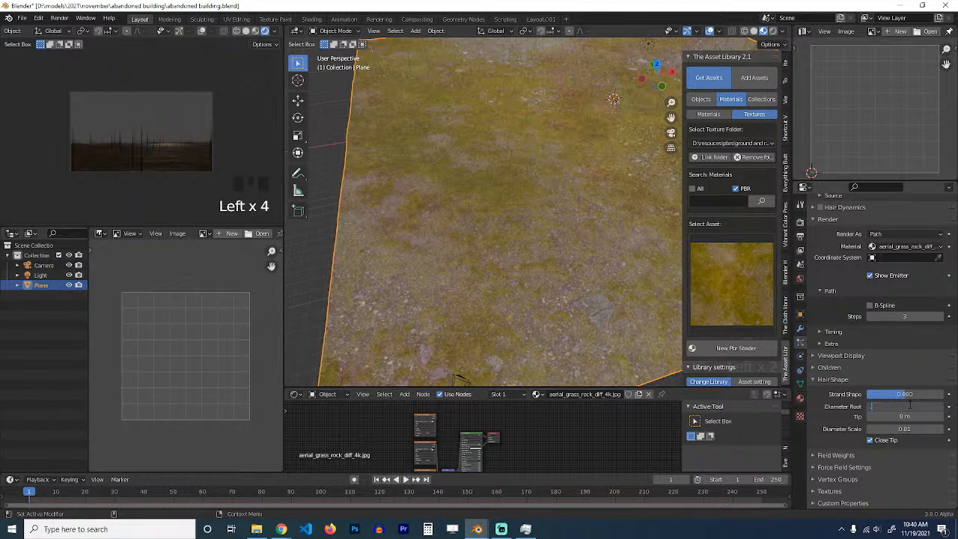
pyautogui.click(839, 424)
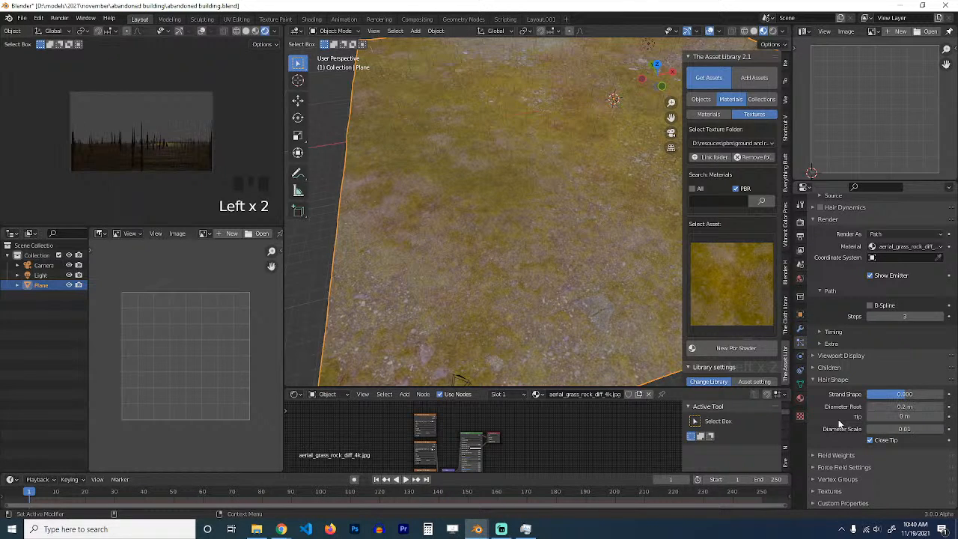
# Step: Examine the hair strands in the camera preview and over the ground plane from low and raised angles
pyautogui.scroll(1, 214, 150)
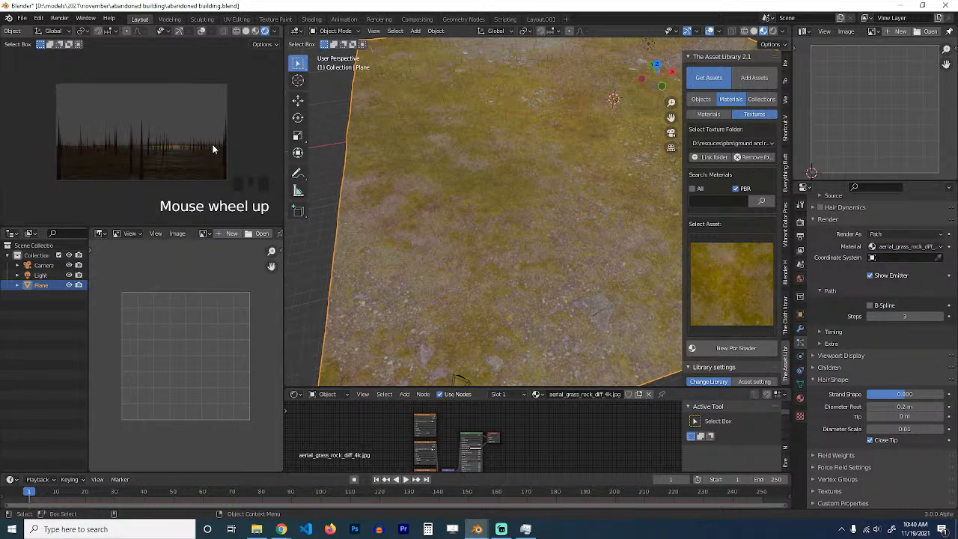
pyautogui.scroll(-5, 415, 206)
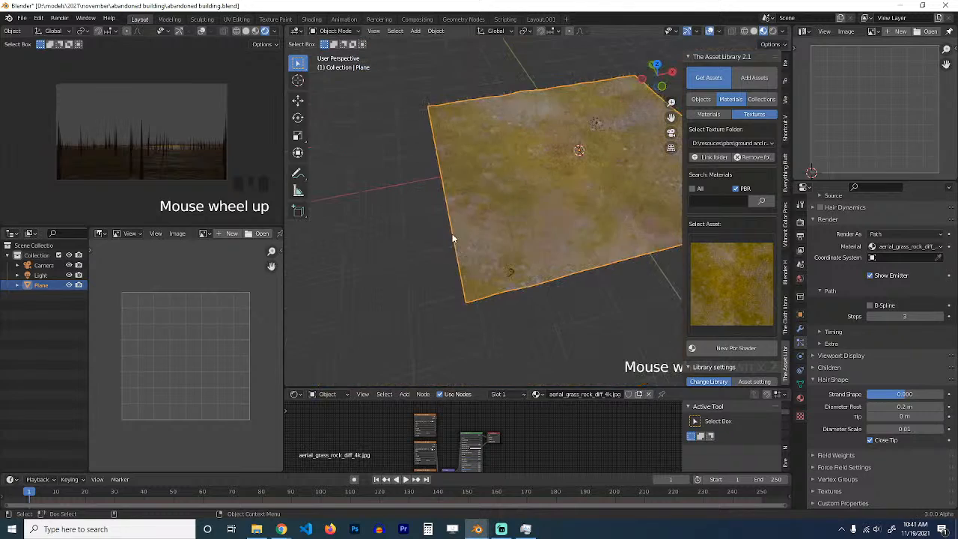
pyautogui.scroll(6, 472, 225)
pyautogui.moveTo(477, 220); pyautogui.dragTo(517, 193, button='middle')
pyautogui.scroll(-4, 505, 261)
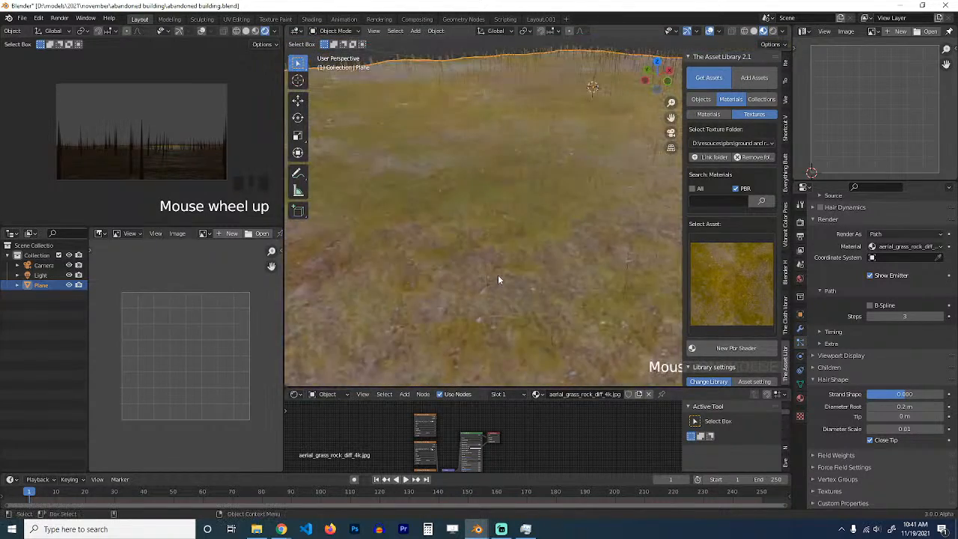
pyautogui.moveTo(525, 227); pyautogui.dragTo(496, 257, button='middle')
pyautogui.moveTo(406, 237); pyautogui.dragTo(431, 220, button='middle')
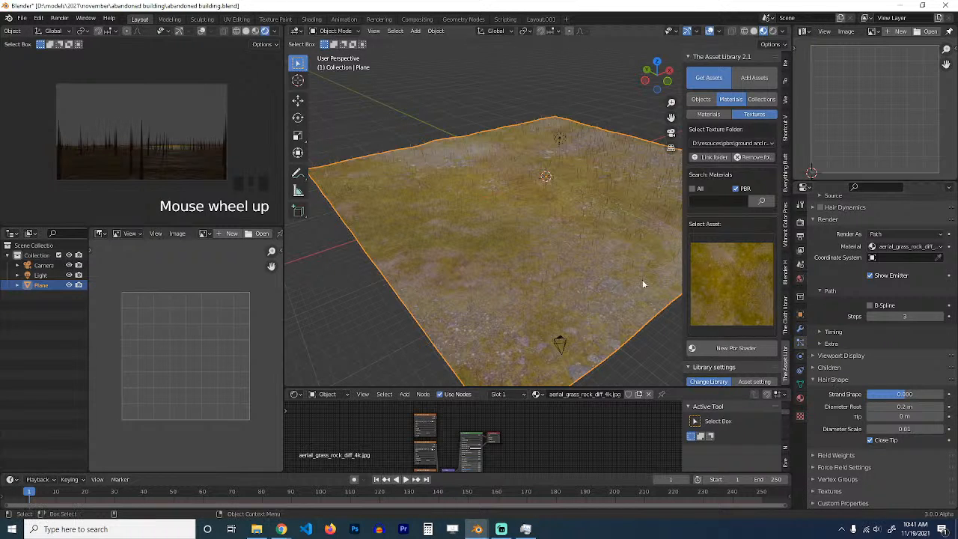
# Step: Save the file, pause the camera preview's render and deselect the ground plane
pyautogui.hotkey('ctrl', 's')
pyautogui.moveTo(641, 278); pyautogui.dragTo(580, 300, button='middle')
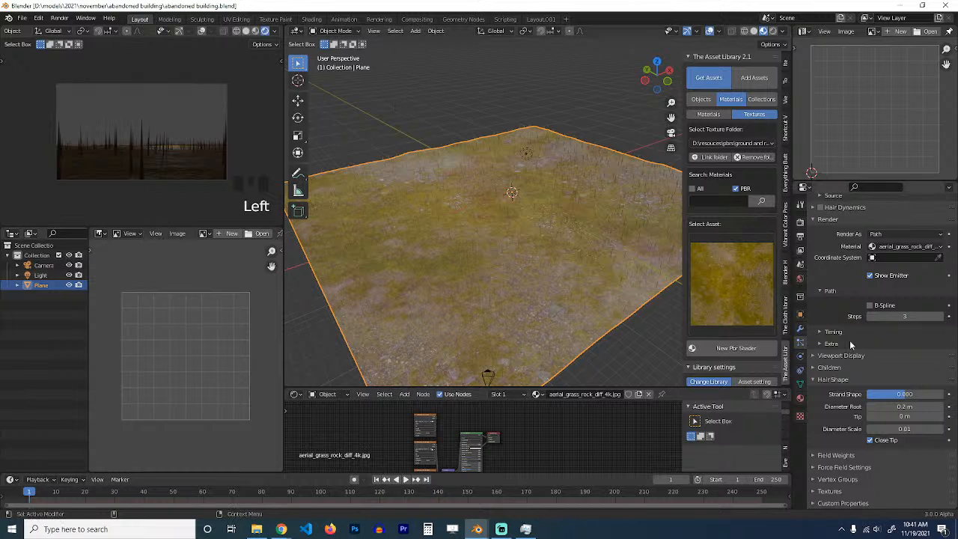
pyautogui.click(264, 30)
pyautogui.scroll(-4, 270, 34)
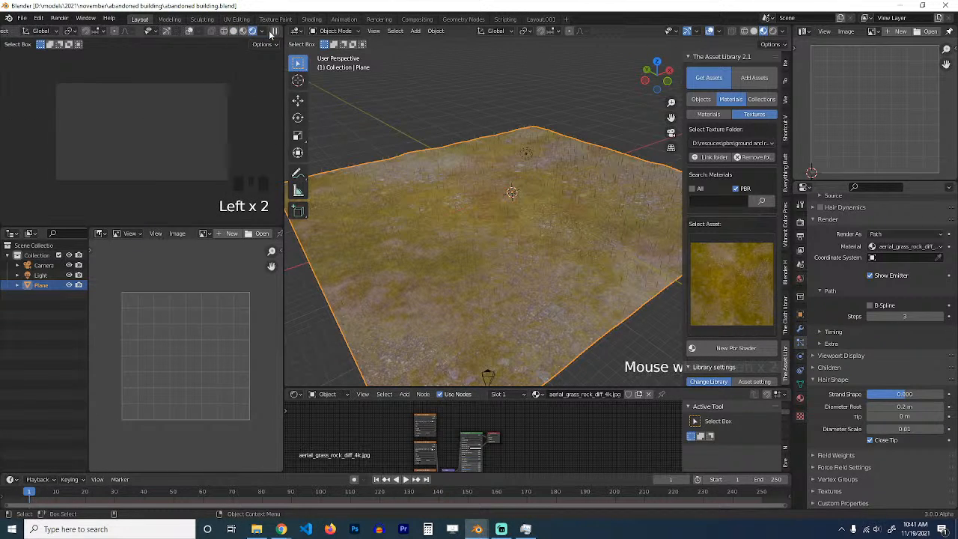
pyautogui.click(275, 32)
pyautogui.click(386, 112)
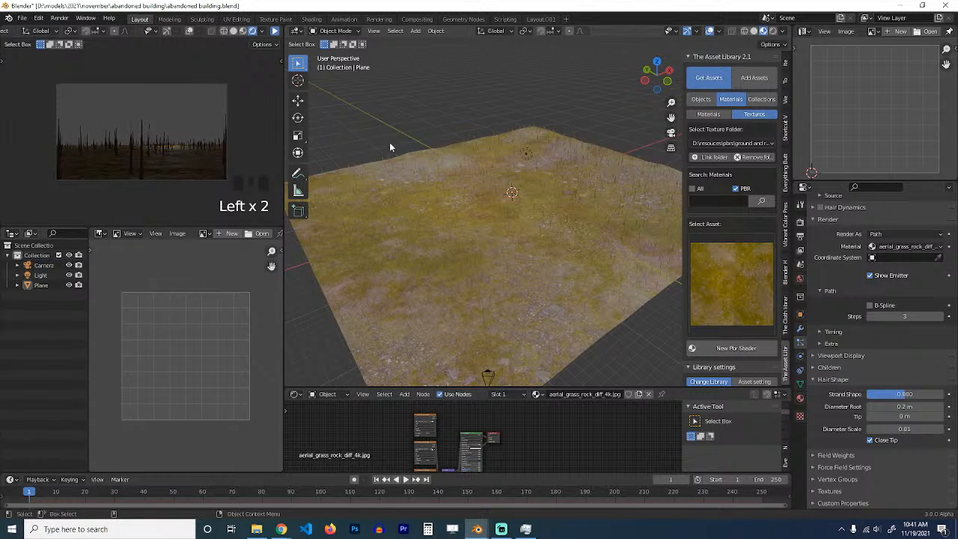
# Step: Select the ground plane, display the scene from the top and save the file
pyautogui.scroll(-6, 441, 114)
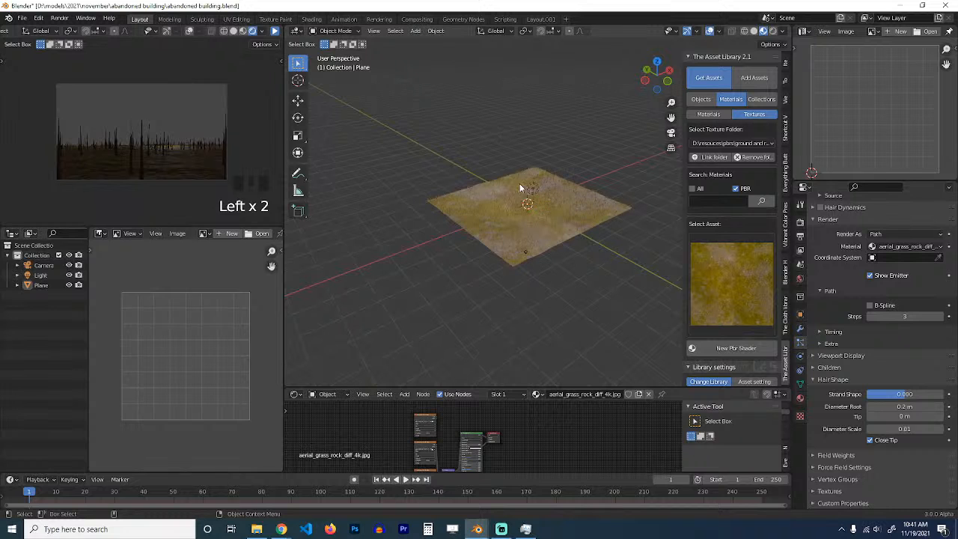
pyautogui.click(527, 180)
pyautogui.press('KP_7')
pyautogui.scroll(-5, 553, 162)
pyautogui.hotkey('ctrl', 's')
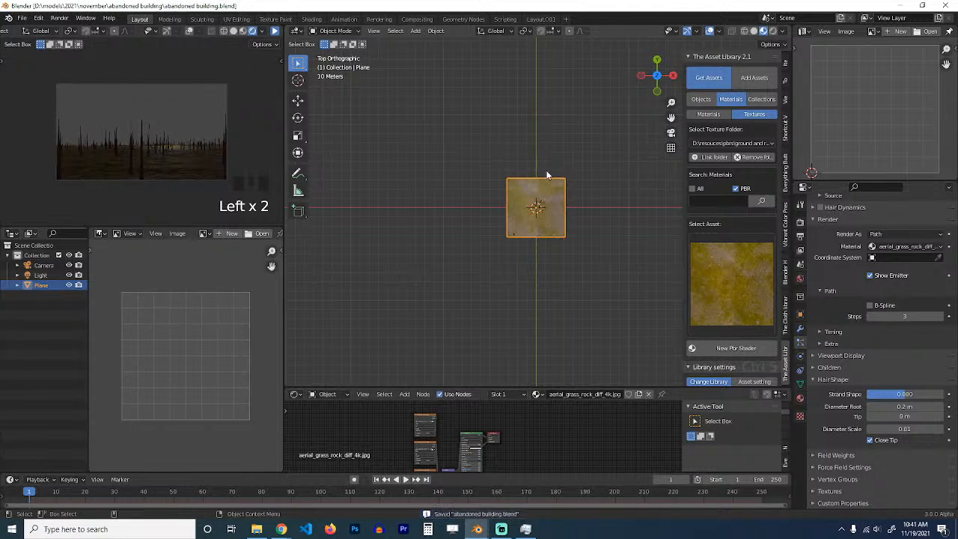
# Step: Switch to Chrome, search Google Images for "grass blade" and look through the pictures for blade references
pyautogui.moveTo(281, 529)
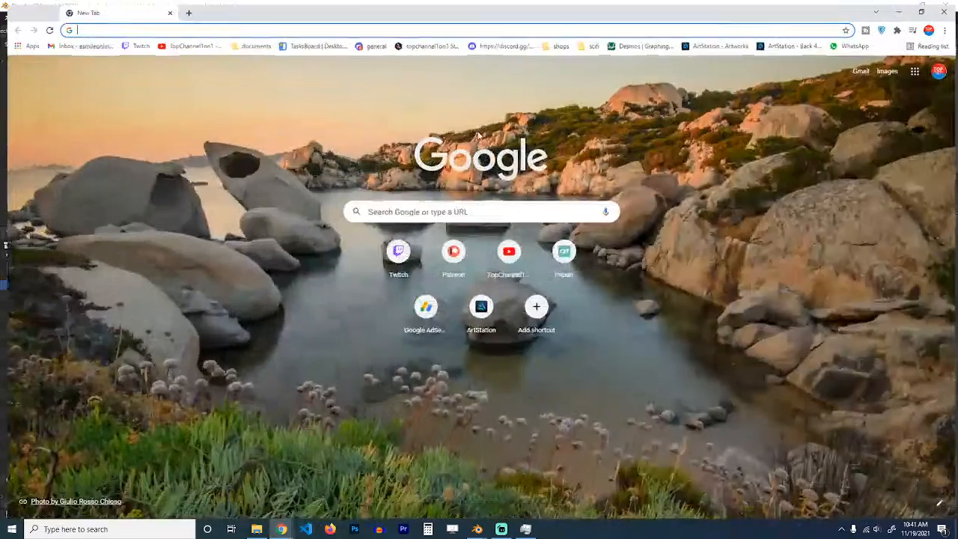
pyautogui.write('gra')
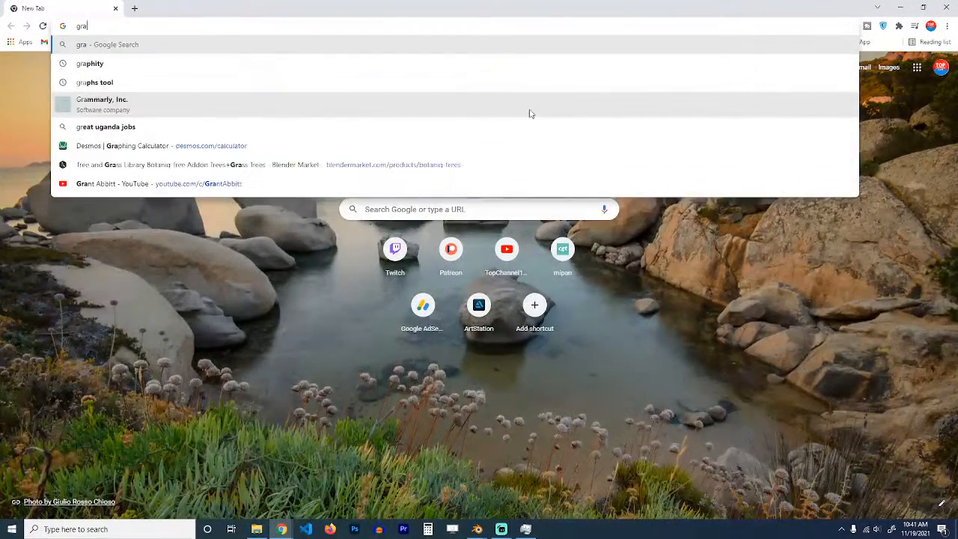
pyautogui.write('ss blade')
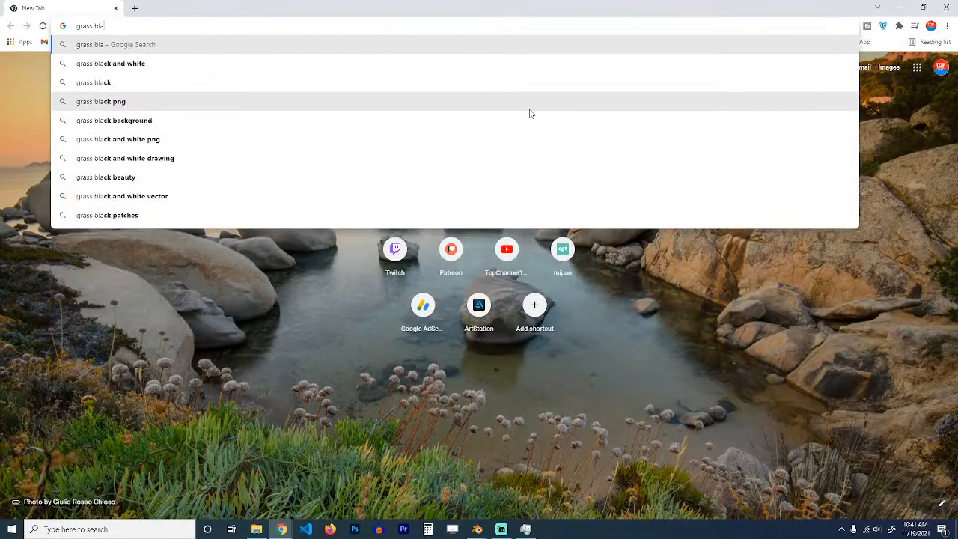
pyautogui.press('Return')
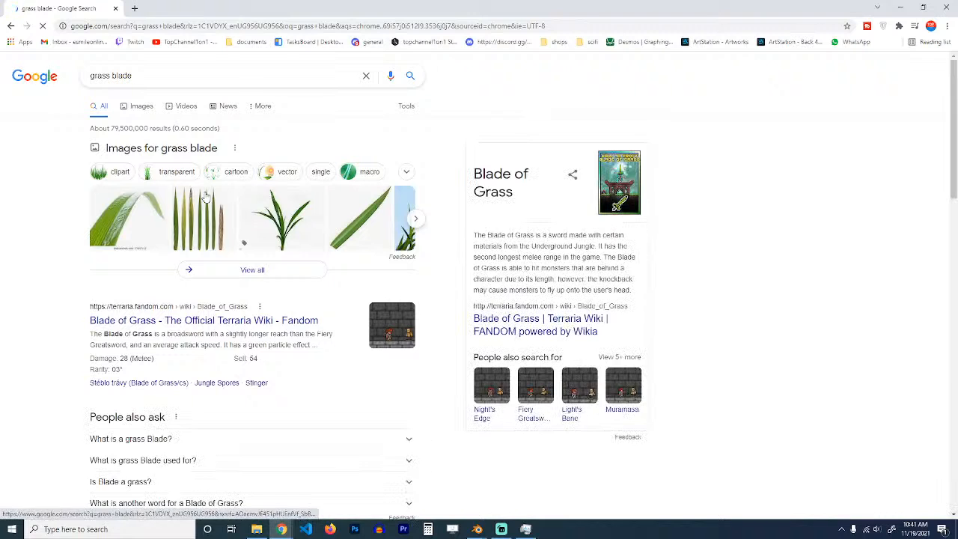
pyautogui.click(139, 106)
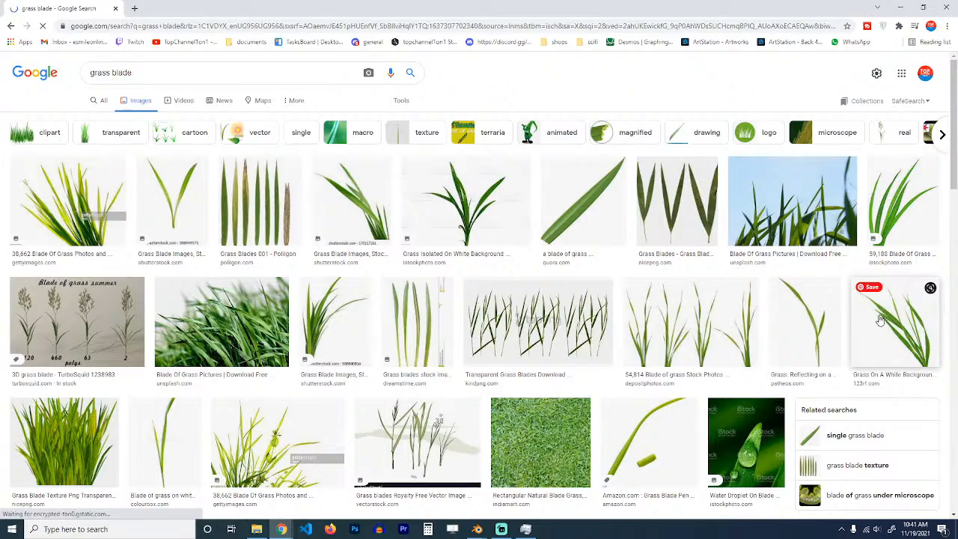
pyautogui.middleClick(880, 320)
pyautogui.scroll(-3, 440, 329)
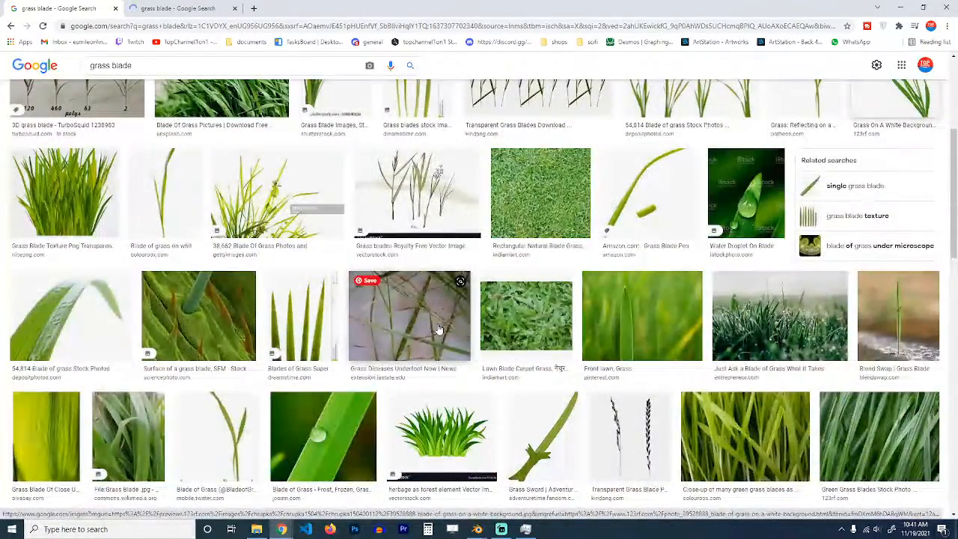
pyautogui.scroll(-3, 438, 331)
pyautogui.scroll(6, 463, 299)
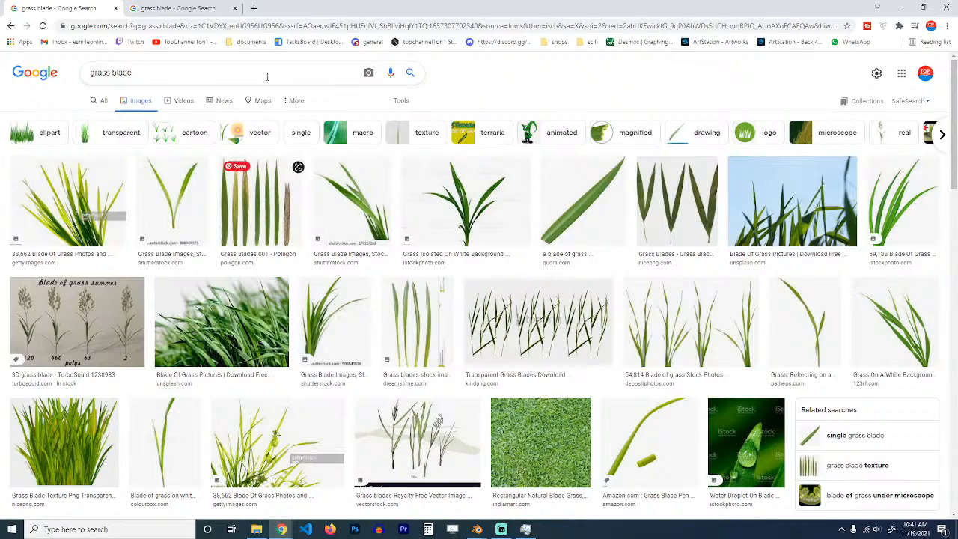
# Step: Open textures.com in a new browser tab and search its library for "grass"
pyautogui.click(253, 8)
pyautogui.write('text')
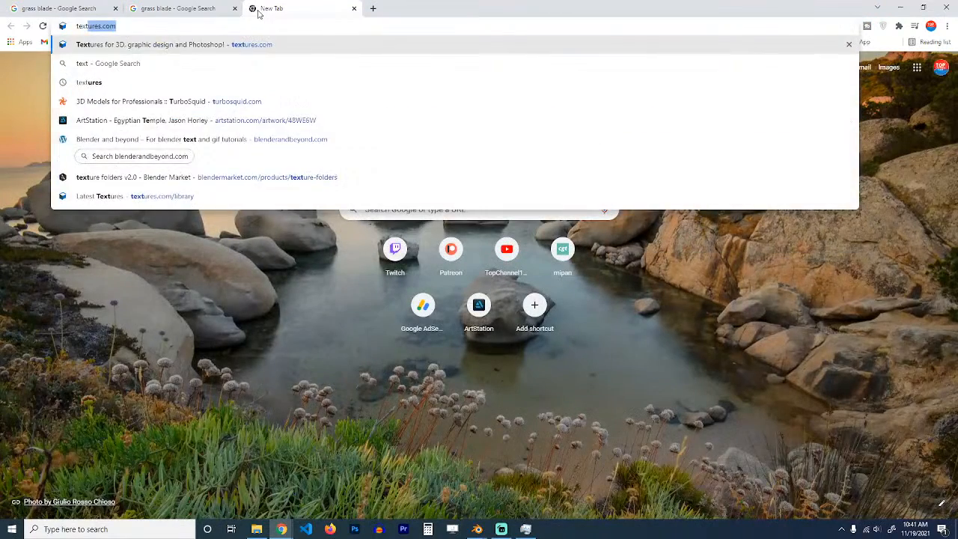
pyautogui.press('Return')
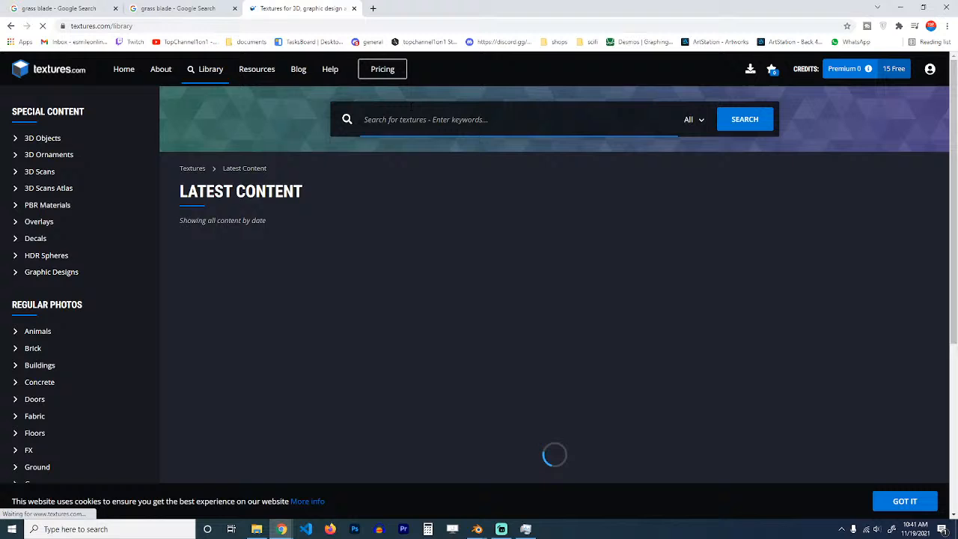
pyautogui.click(410, 106)
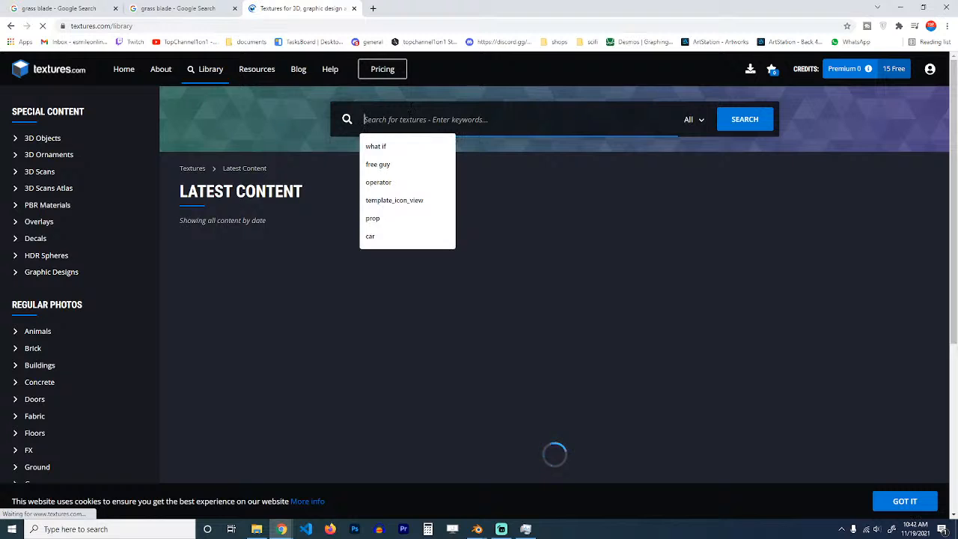
pyautogui.write('grass')
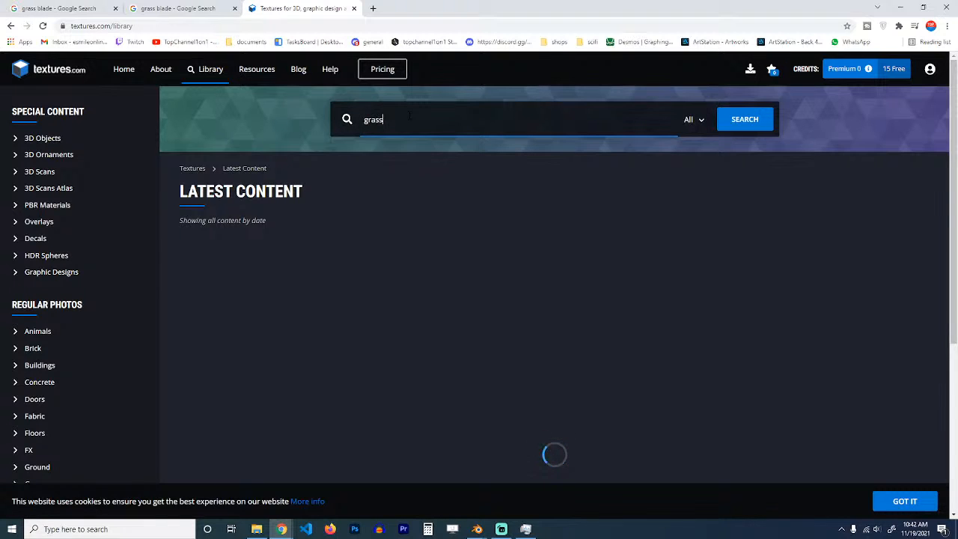
pyautogui.press('Return')
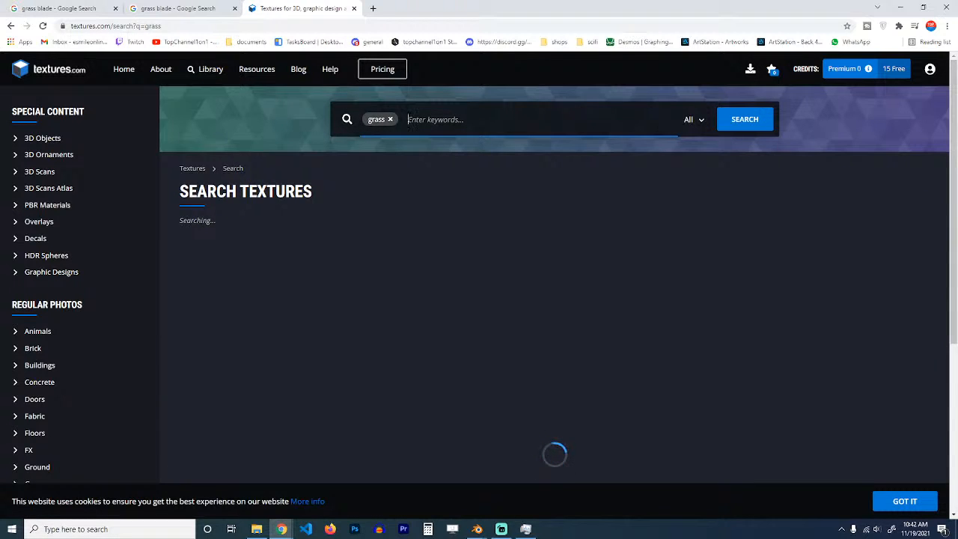
pyautogui.scroll(-5, 502, 162)
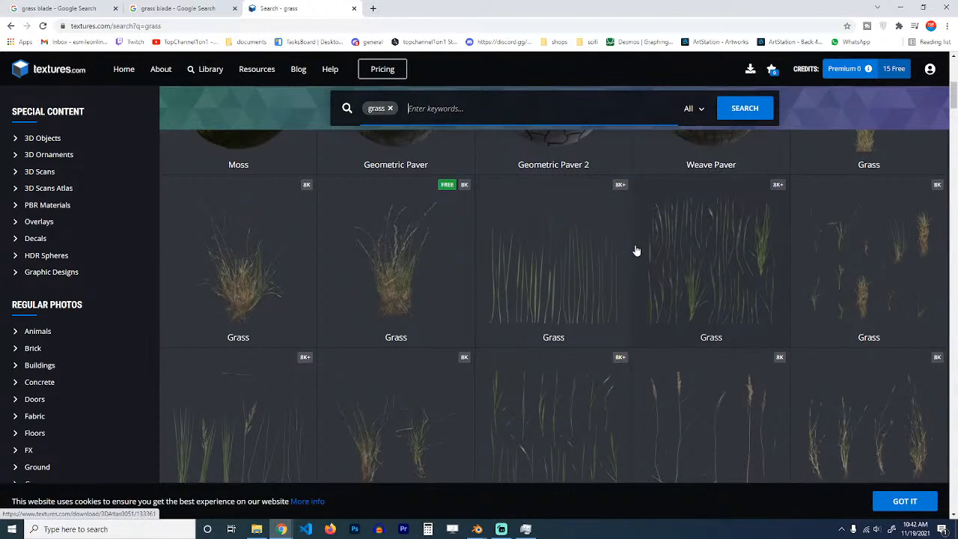
# Step: Examine several preview images of the 3D Scanned Grass Strands Atlas and return to Blender
pyautogui.click(728, 244)
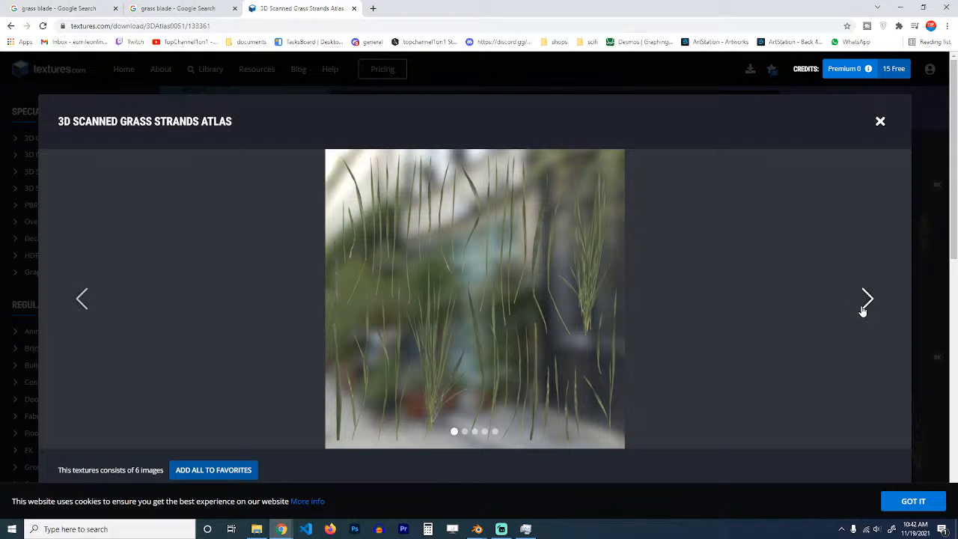
pyautogui.click(866, 301)
pyautogui.click(866, 301)
pyautogui.click(866, 301)
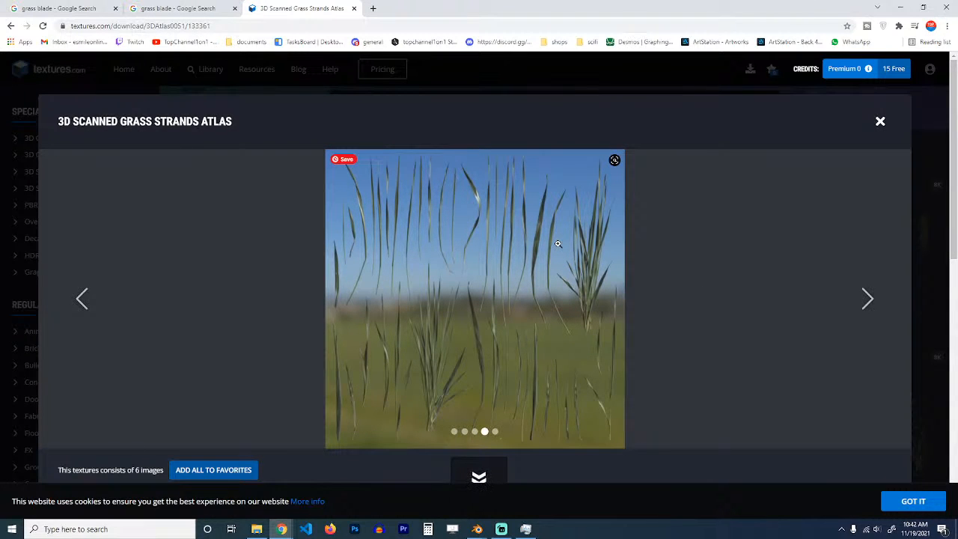
pyautogui.click(900, 8)
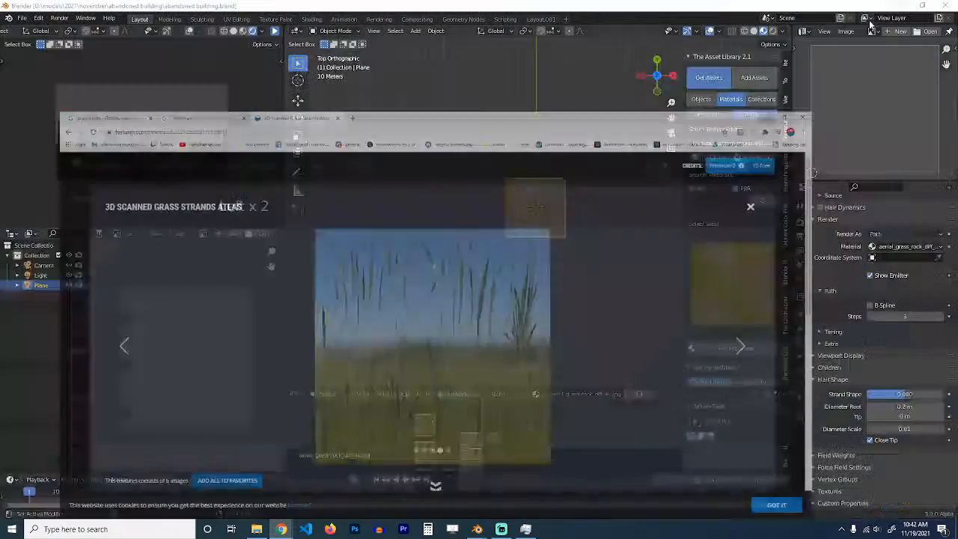
# Step: Add a mesh plane and move it just outside the ground plane on the positive X side
pyautogui.scroll(8, 584, 220)
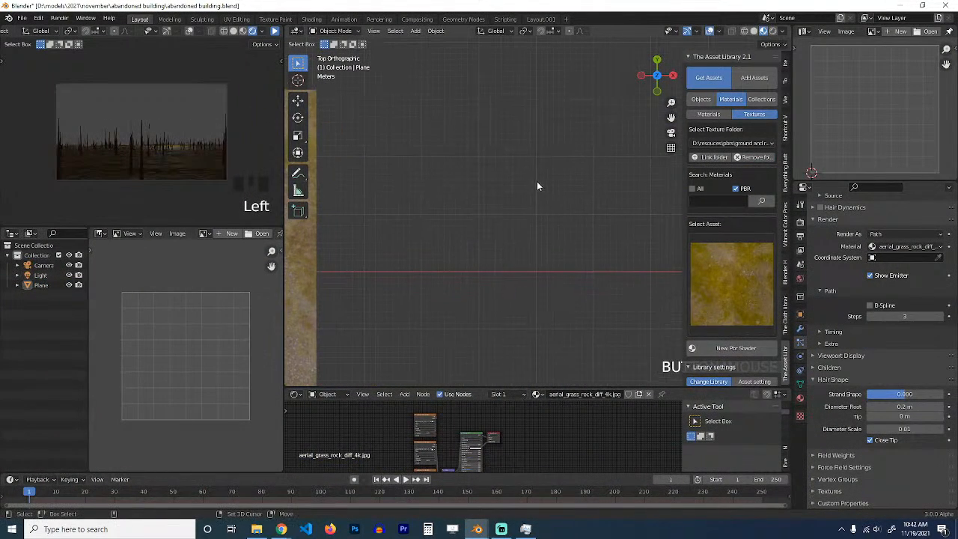
pyautogui.hotkey('shift', 'a')
pyautogui.moveTo(508, 191)
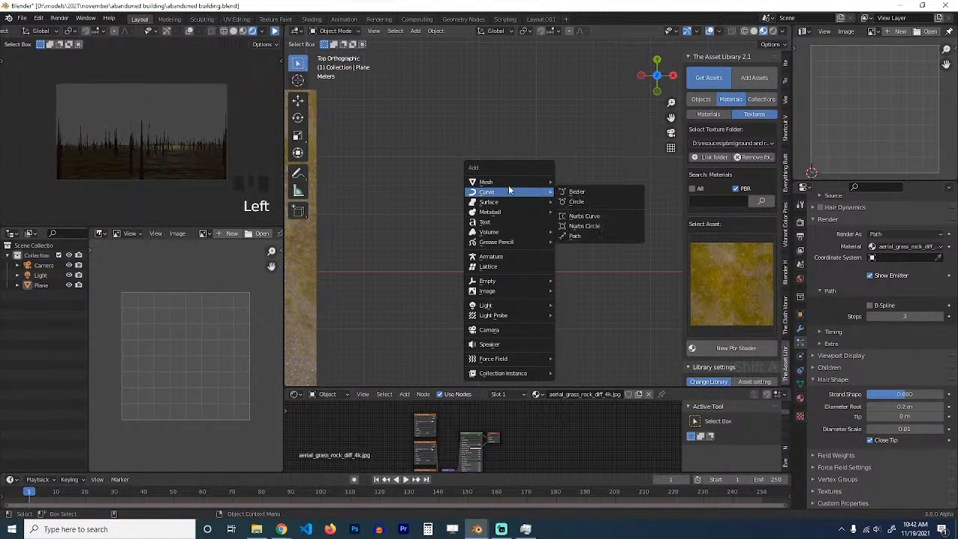
pyautogui.click(576, 183)
pyautogui.press('Tab')
pyautogui.scroll(-6, 528, 222)
pyautogui.press('a')
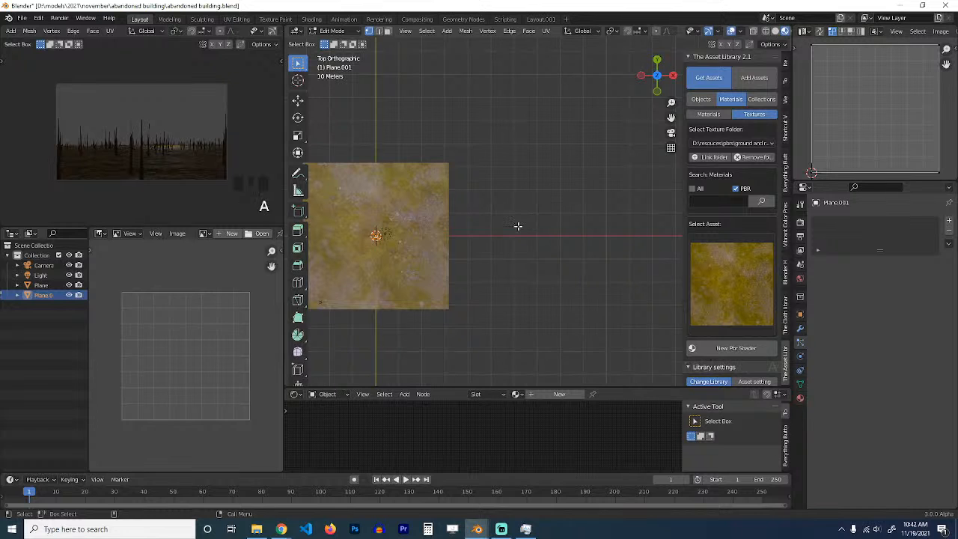
pyautogui.press('Tab')
pyautogui.press('g')
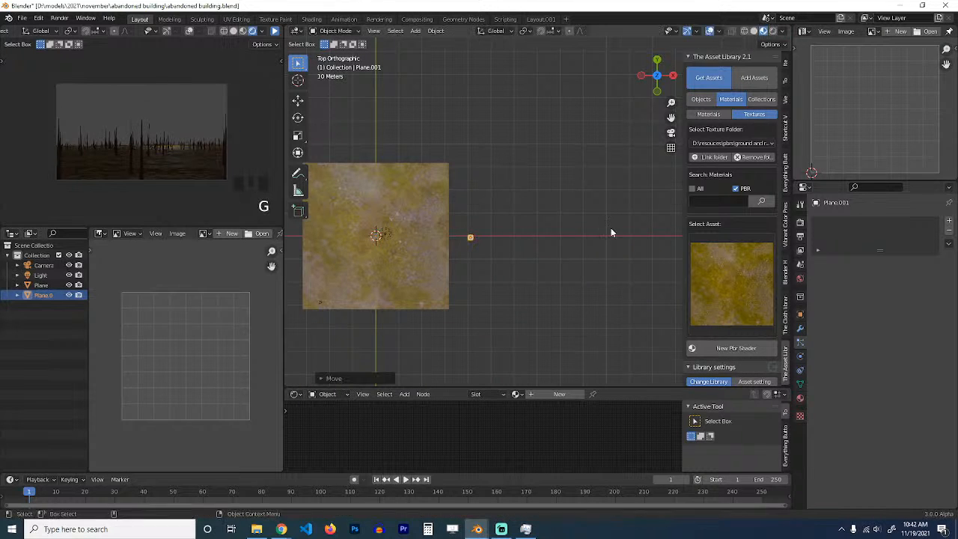
pyautogui.click(611, 233)
# Step: Show the new plane in wireframe and scale its mesh along X to about 0.25 to form a narrow strip
pyautogui.press('Tab')
pyautogui.scroll(-11, 624, 214)
pyautogui.keyDown('alt'); pyautogui.click(541, 182); pyautogui.keyUp('alt')
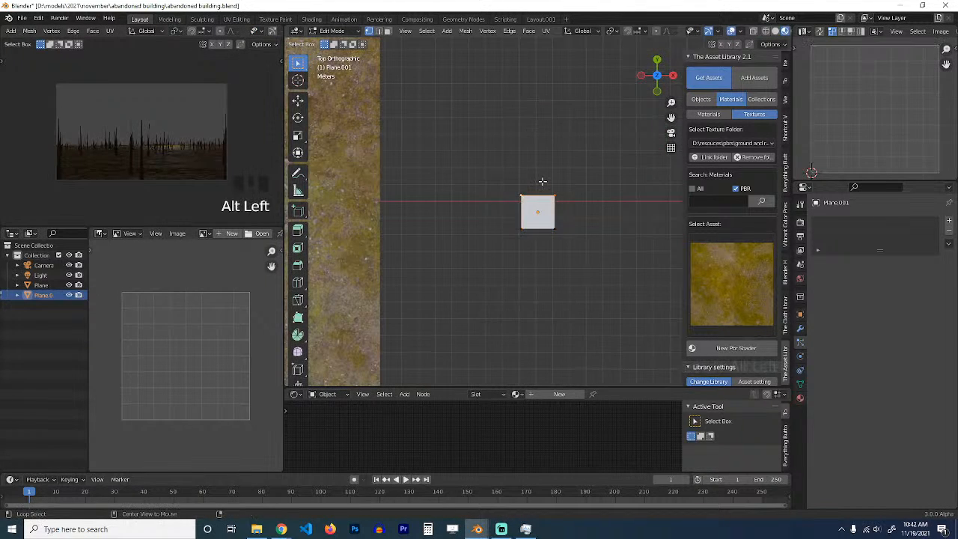
pyautogui.keyDown('shift'); pyautogui.moveTo(541, 182); pyautogui.dragTo(488, 247, button='middle'); pyautogui.keyUp('shift')
pyautogui.press('z')
pyautogui.click(390, 250)
pyautogui.press('a')
pyautogui.press('s')
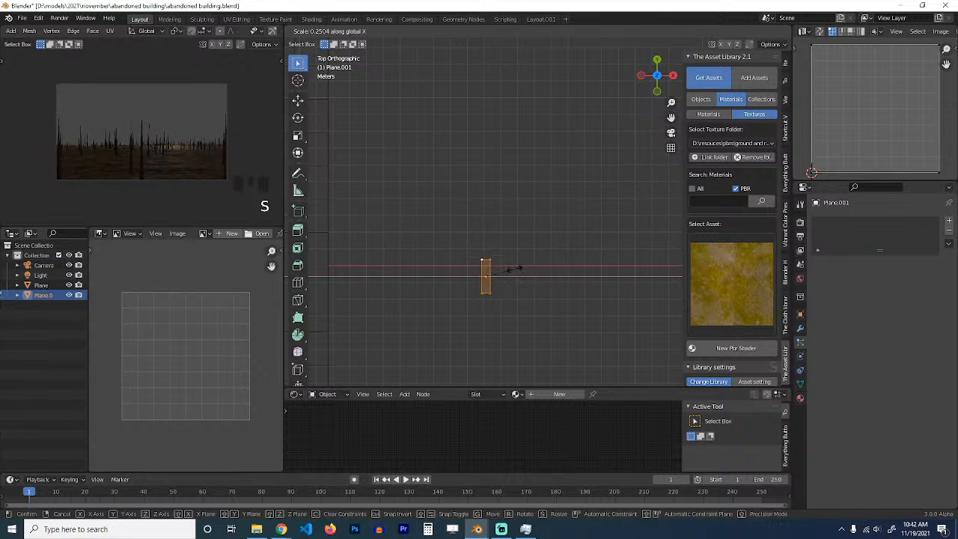
pyautogui.click(488, 255)
# Step: Extrude the strip's upper edge three times into a blade curving toward positive X and scale its tip to about 0.16
pyautogui.keyDown('alt'); pyautogui.click(488, 257); pyautogui.keyUp('alt')
pyautogui.keyDown('shift'); pyautogui.moveTo(517, 143); pyautogui.dragTo(494, 188, button='middle'); pyautogui.keyUp('shift')
pyautogui.keyDown('ctrl'); pyautogui.rightClick(492, 188); pyautogui.keyUp('ctrl')
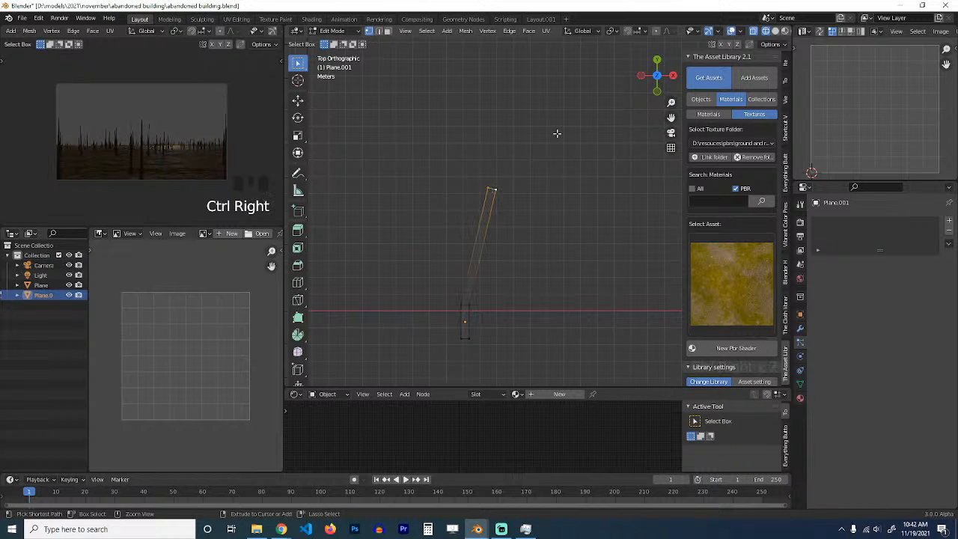
pyautogui.keyDown('ctrl'); pyautogui.rightClick(557, 135); pyautogui.keyUp('ctrl')
pyautogui.keyDown('ctrl'); pyautogui.rightClick(610, 89); pyautogui.keyUp('ctrl')
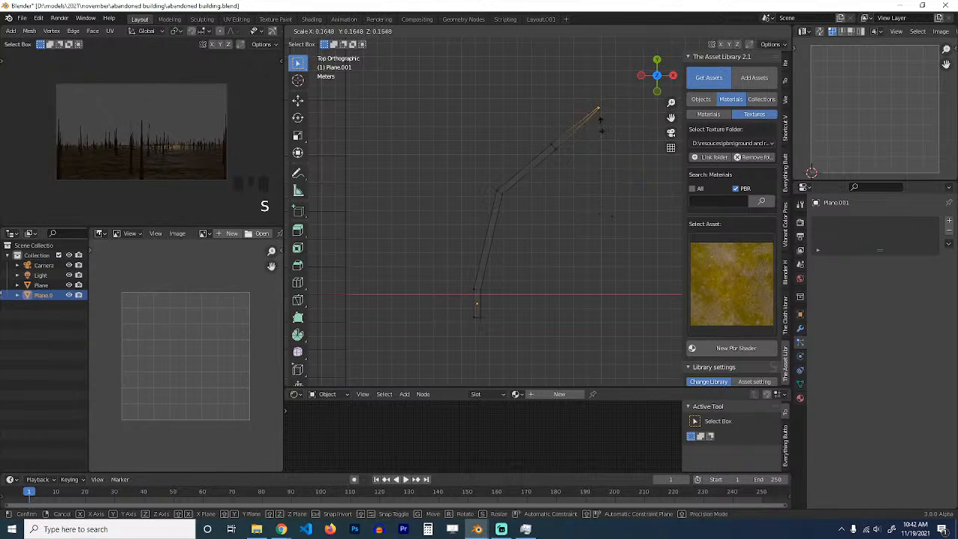
pyautogui.click(601, 126)
# Step: Taper the blade by narrowing its upper bend, reposition that bend and adjust the width of the bend below it
pyautogui.scroll(2, 547, 147)
pyautogui.moveTo(519, 107); pyautogui.dragTo(573, 153)
pyautogui.press('s')
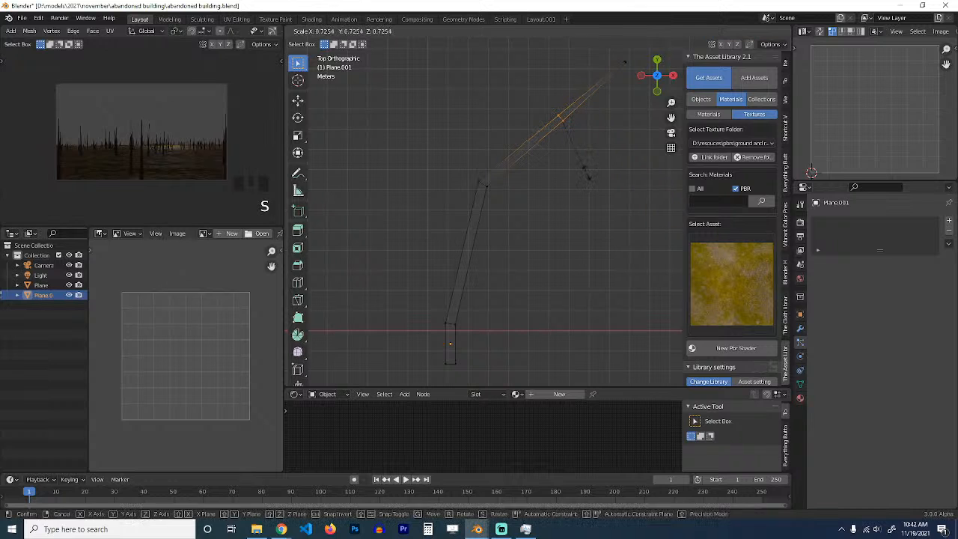
pyautogui.press('g')
pyautogui.click(570, 162)
pyautogui.moveTo(487, 197); pyautogui.dragTo(421, 170)
pyautogui.press('s')
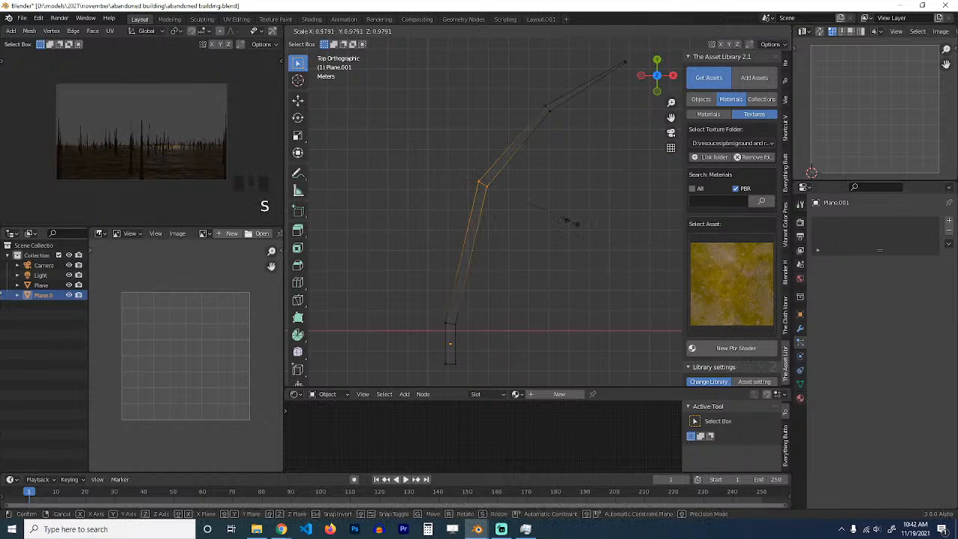
pyautogui.click(567, 220)
# Step: Move the blade's entire mesh so that its base sits at the object's origin
pyautogui.press('Tab')
pyautogui.scroll(-4, 566, 220)
pyautogui.press('Tab')
pyautogui.scroll(4, 565, 224)
pyautogui.press('a')
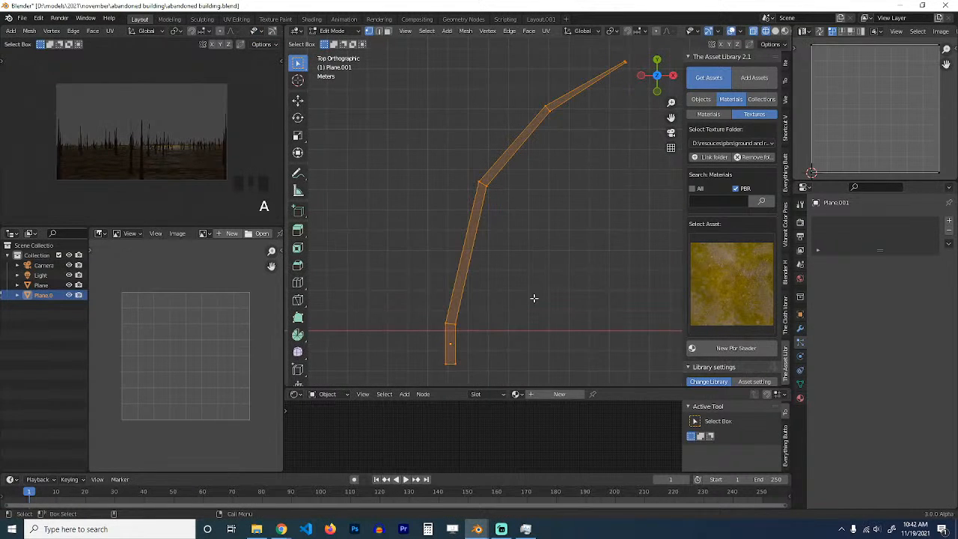
pyautogui.press('g')
pyautogui.click(538, 274)
pyautogui.press('Tab')
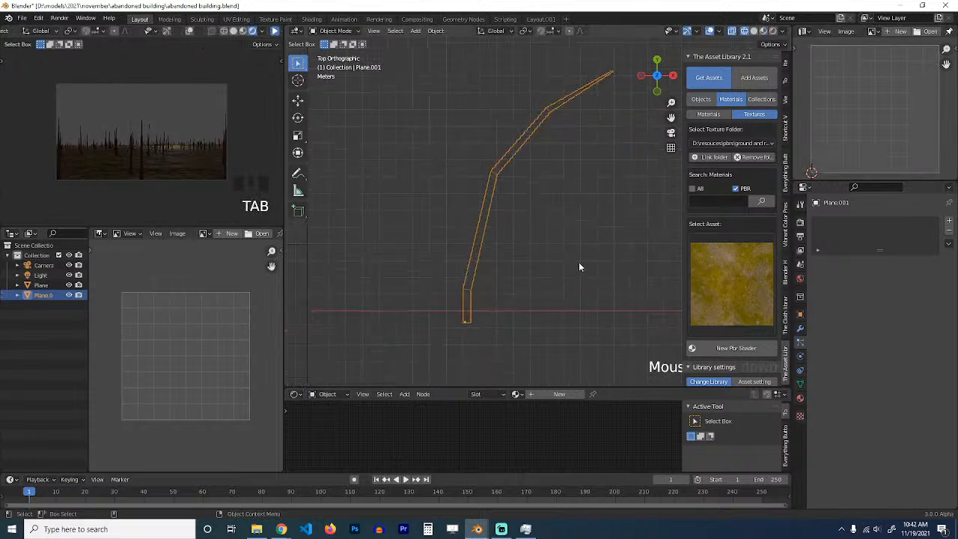
# Step: In side view, bend the blade downward by rotating its tip with smooth proportional editing and a wide influence radius
pyautogui.moveTo(578, 264); pyautogui.dragTo(617, 188, button='middle')
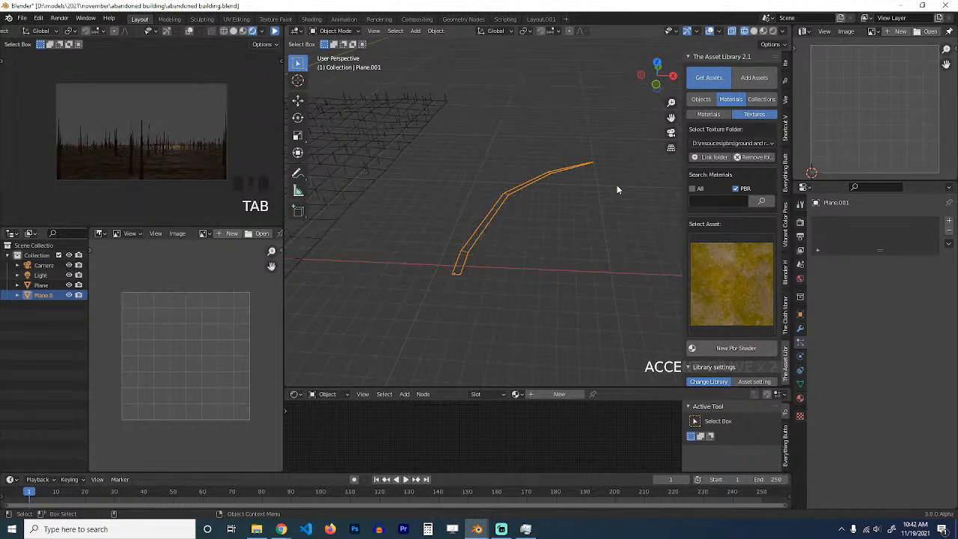
pyautogui.press('KP_3')
pyautogui.press('Tab')
pyautogui.click(629, 243)
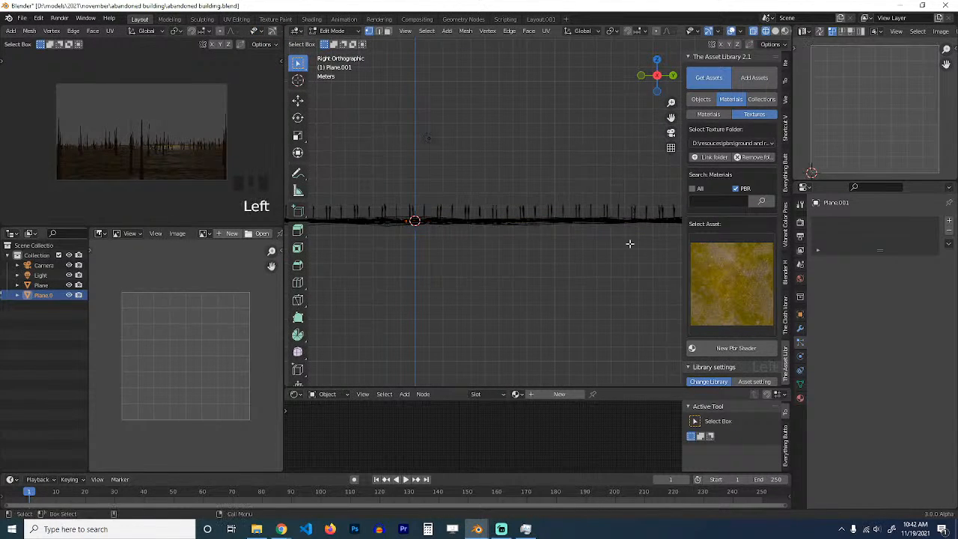
pyautogui.press('r')
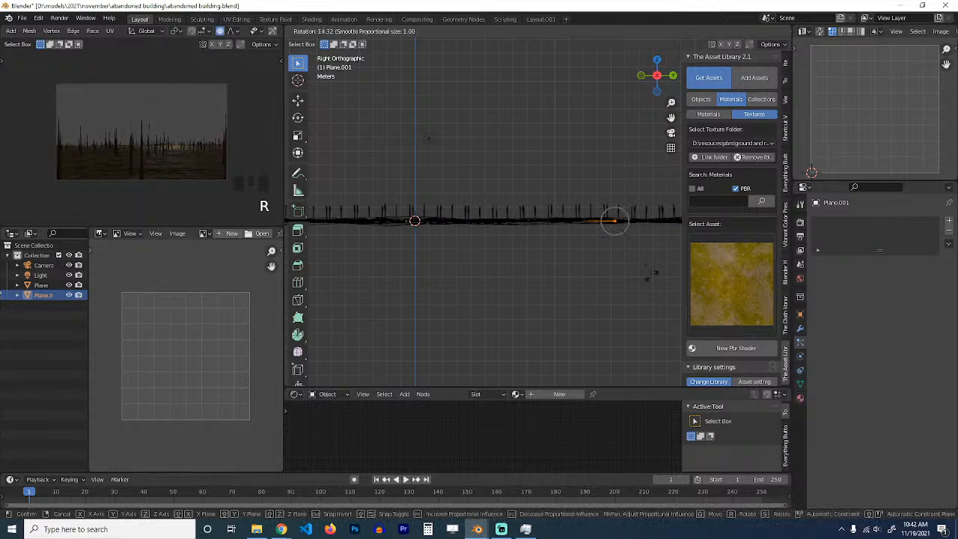
pyautogui.rightClick(637, 287)
pyautogui.press('.')
pyautogui.click(605, 272)
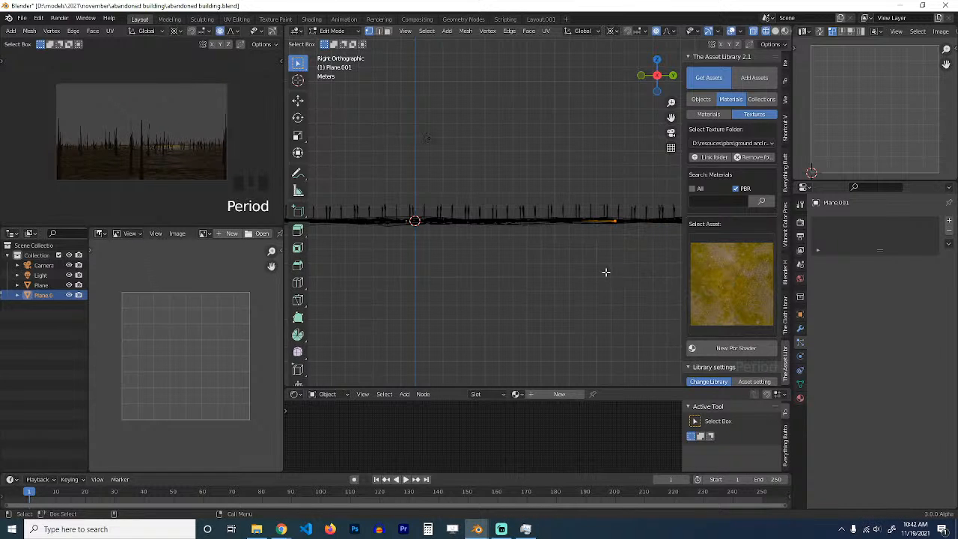
pyautogui.press('r')
pyautogui.scroll(-20, 635, 328)
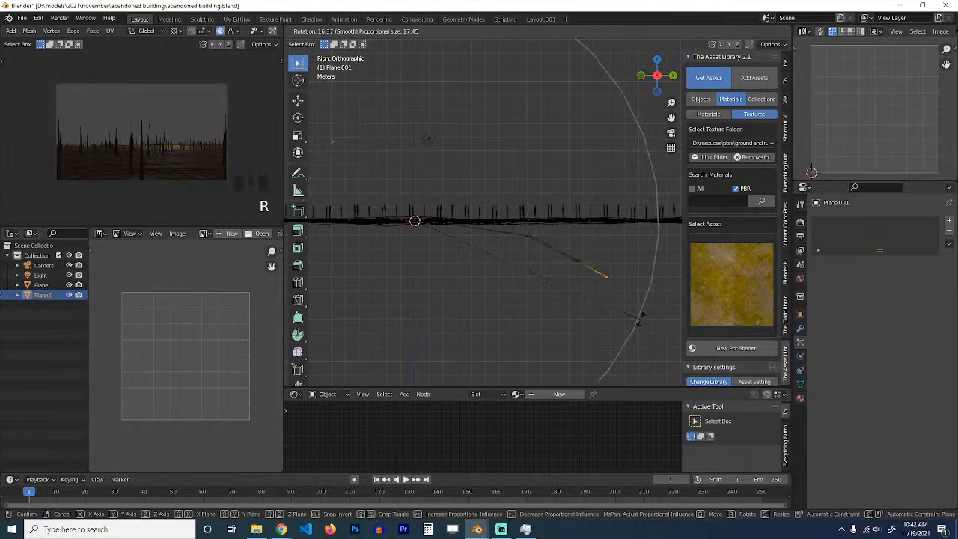
pyautogui.click(520, 377)
# Step: Rotate the whole blade object in side view until it stands upright above the ground line
pyautogui.press('Tab')
pyautogui.scroll(-3, 536, 332)
pyautogui.press('r')
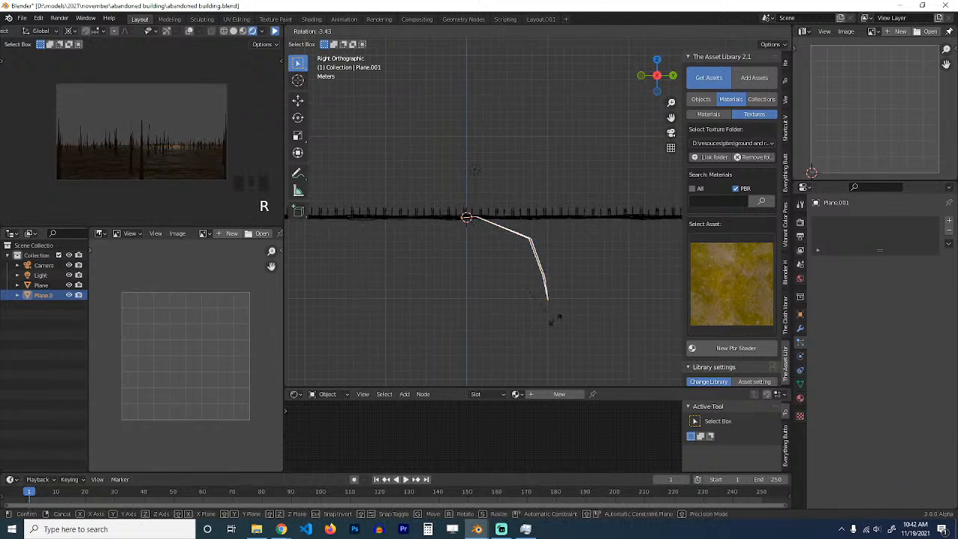
pyautogui.click(512, 117)
pyautogui.moveTo(516, 121); pyautogui.dragTo(445, 255, button='middle')
pyautogui.rightClick(445, 214)
# Step: Add a loop cut across the blade's long lower segment and move it outward to round the curve
pyautogui.press('Tab')
pyautogui.hotkey('ctrl', 'r')
pyautogui.click(445, 253)
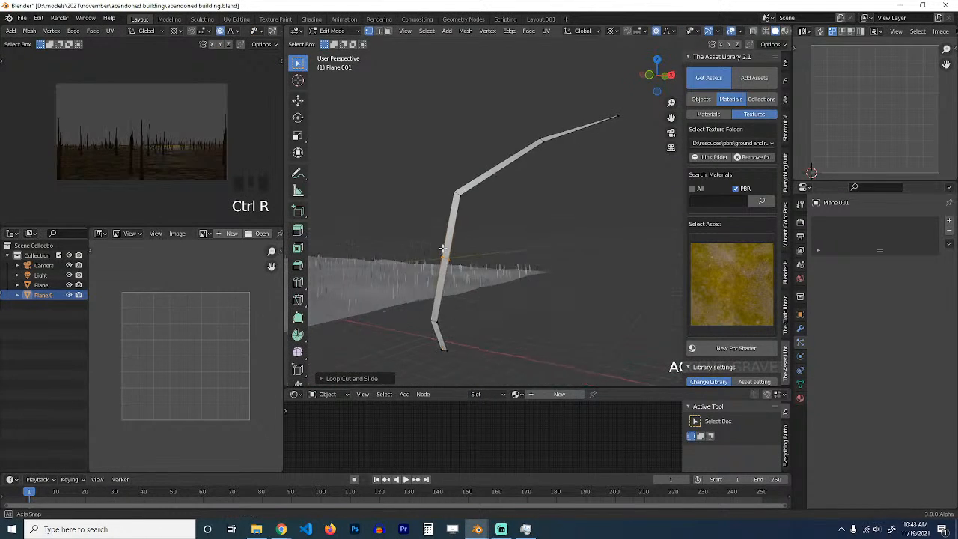
pyautogui.press('g')
pyautogui.click(448, 249)
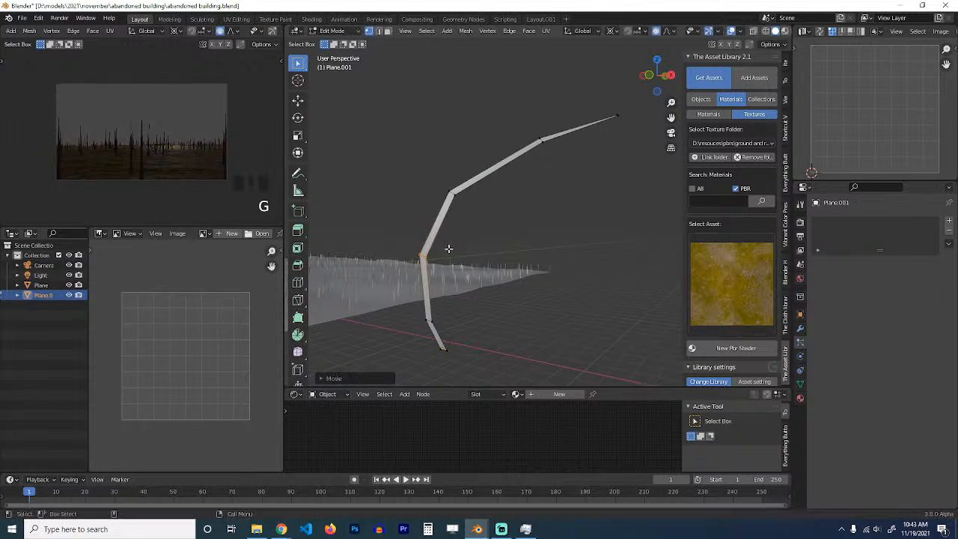
# Step: Add a level 2 Subdivision modifier to the blade object
pyautogui.press('Tab')
pyautogui.moveTo(507, 236); pyautogui.dragTo(556, 160, button='middle')
pyautogui.hotkey('ctrl', '2')
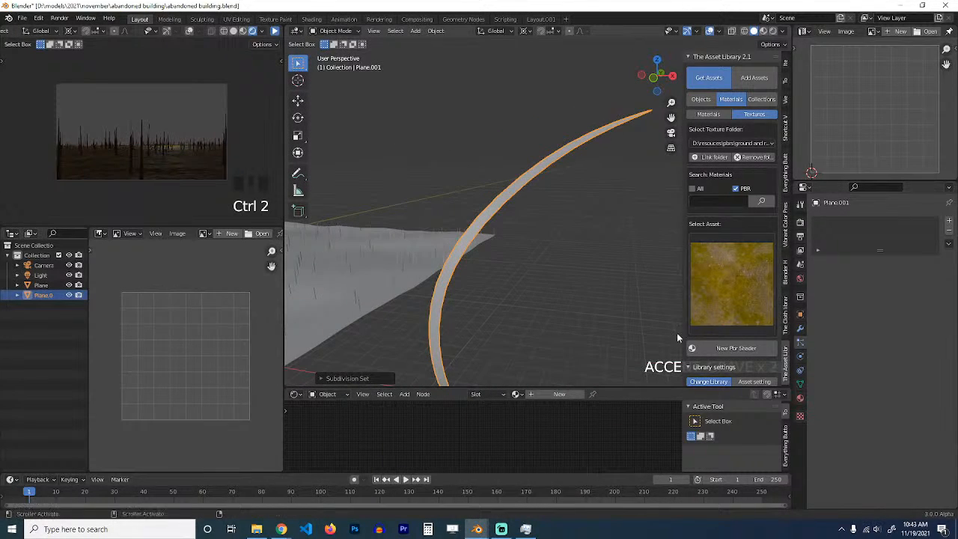
pyautogui.moveTo(676, 332); pyautogui.dragTo(513, 261, button='middle')
pyautogui.press('Tab')
pyautogui.press('Tab')
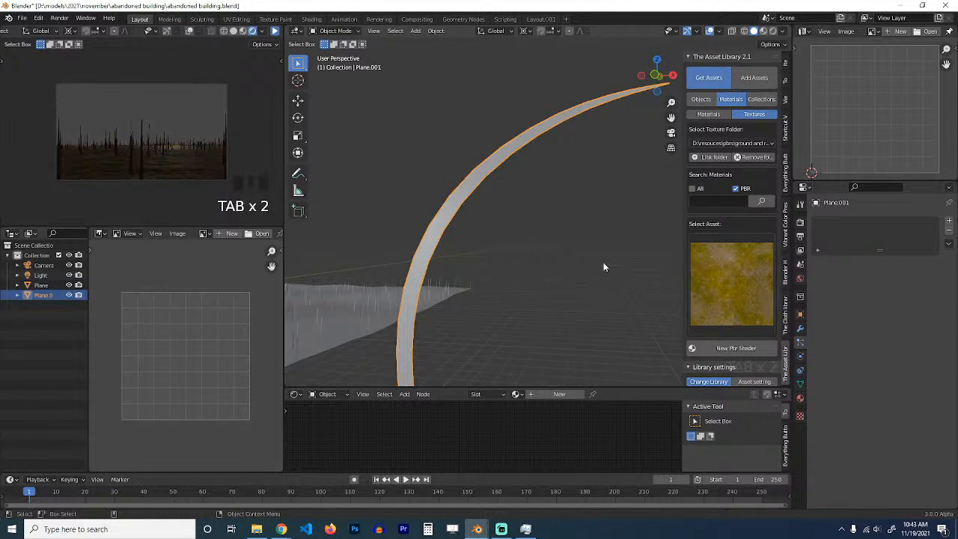
# Step: Set the blade's Subdivision modifier to 1 viewport level and 1 render level
pyautogui.click(799, 328)
pyautogui.click(869, 265)
pyautogui.click(869, 274)
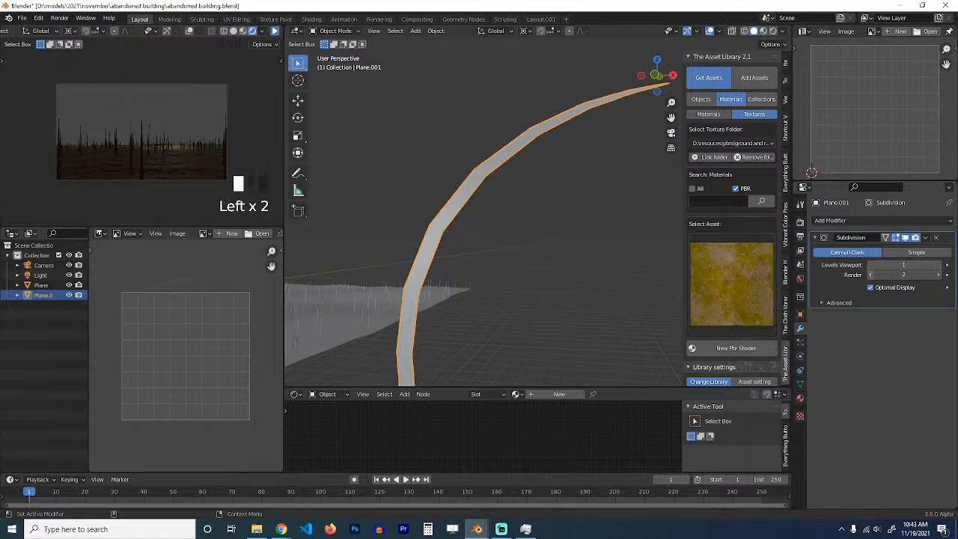
pyautogui.moveTo(557, 279); pyautogui.dragTo(559, 311, button='middle')
pyautogui.scroll(-3, 561, 311)
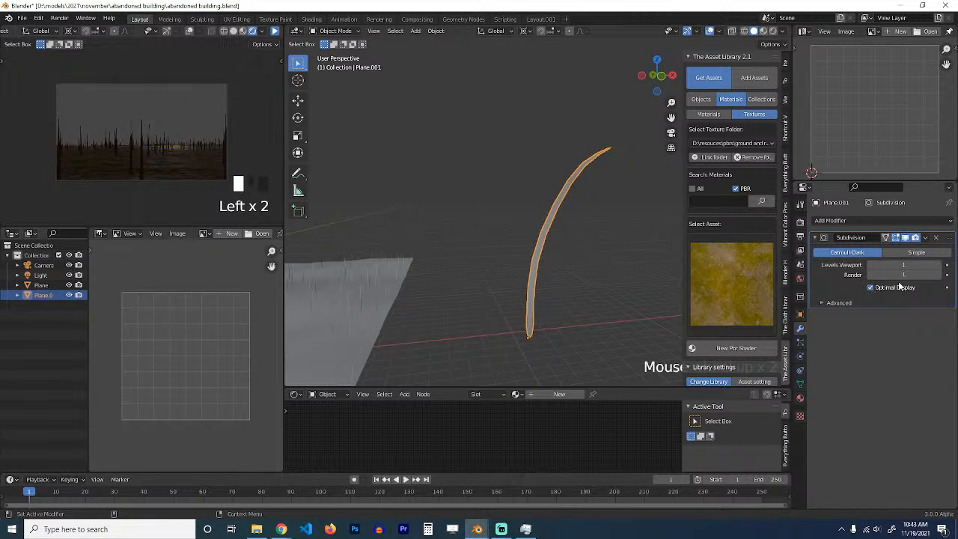
# Step: Apply the Subdivision modifier and dissolve the lengthwise edge loop running down the middle of the blade
pyautogui.hotkey('ctrl', 'a')
pyautogui.scroll(3, 509, 275)
pyautogui.press('Tab')
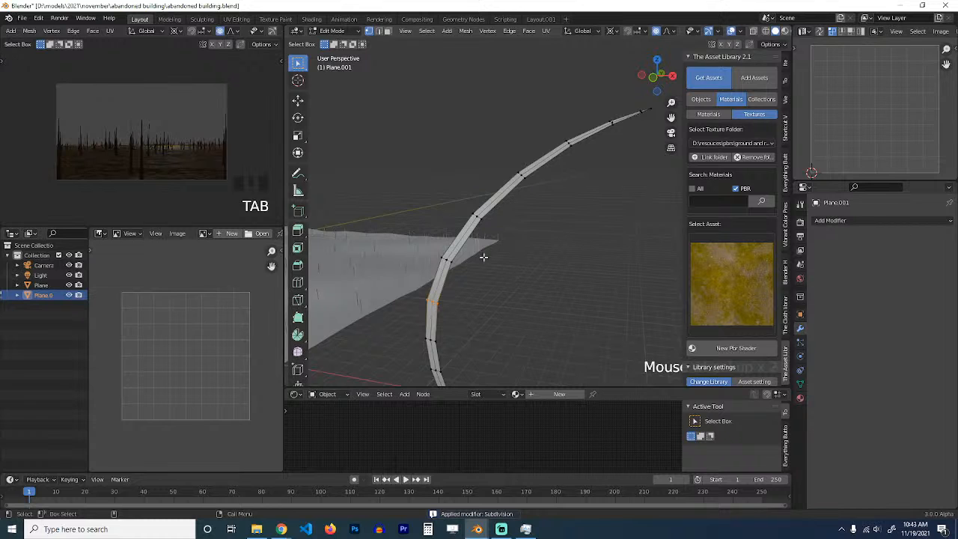
pyautogui.press('2')
pyautogui.keyDown('alt'); pyautogui.click(460, 241); pyautogui.keyUp('alt')
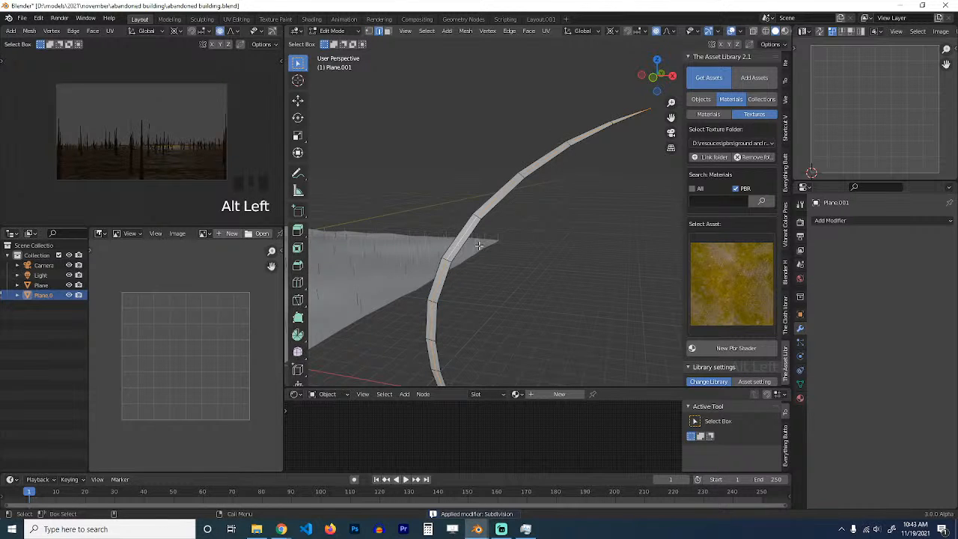
pyautogui.hotkey('ctrl', 'x')
pyautogui.press('Tab')
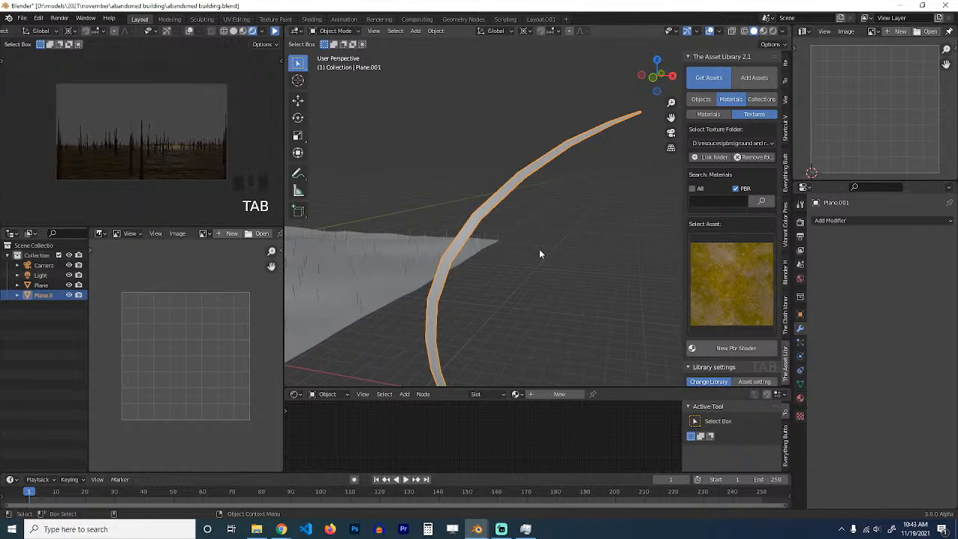
# Step: Duplicate the blade in top view and place the copy beside it toward positive X
pyautogui.press('KP_7')
pyautogui.scroll(-4, 539, 253)
pyautogui.keyDown('shift'); pyautogui.moveTo(538, 253); pyautogui.dragTo(452, 238, button='middle'); pyautogui.keyUp('shift')
pyautogui.hotkey('shift', 'd')
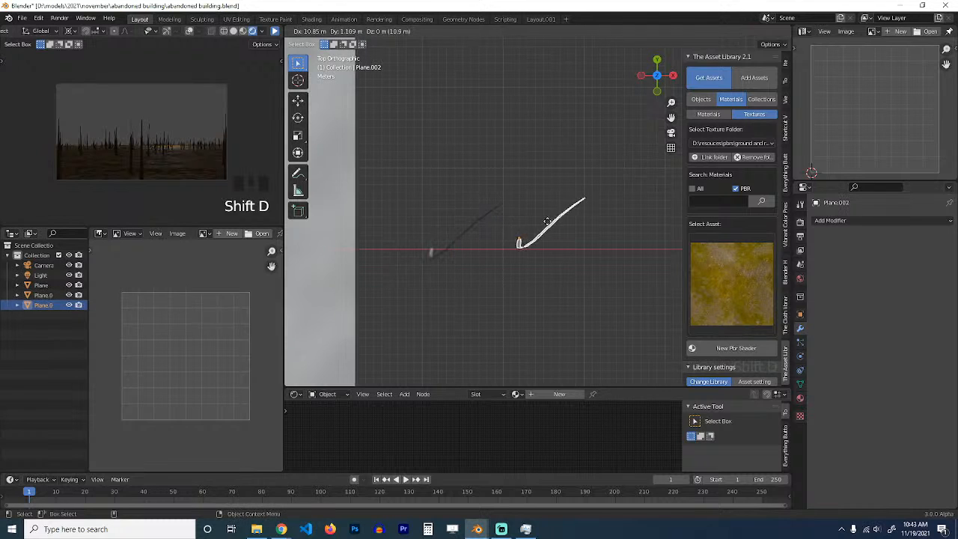
pyautogui.click(559, 226)
# Step: In wireframe, merge the vertices at the upper end of the copied blade into one pointed tip
pyautogui.press('Tab')
pyautogui.moveTo(573, 231); pyautogui.dragTo(533, 146, button='middle')
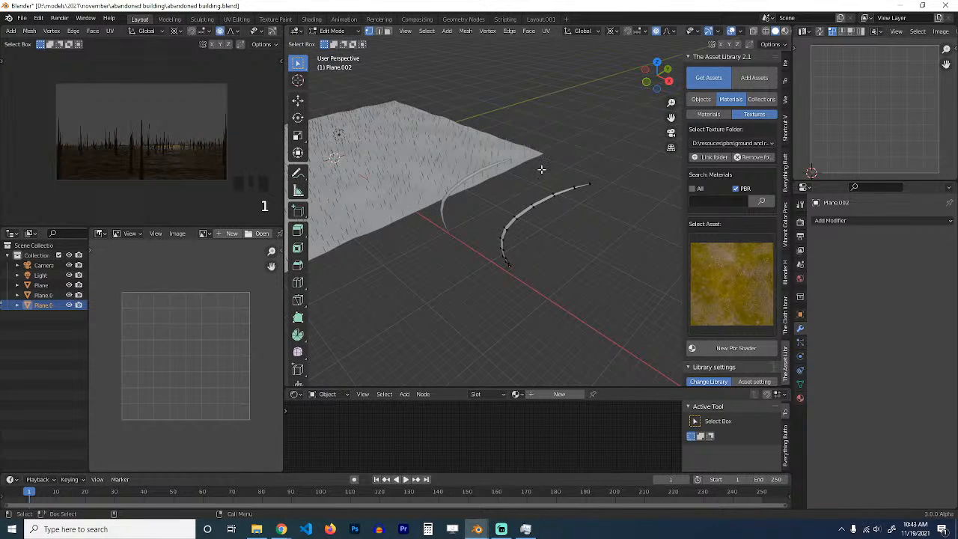
pyautogui.press('z')
pyautogui.moveTo(519, 167); pyautogui.dragTo(616, 210)
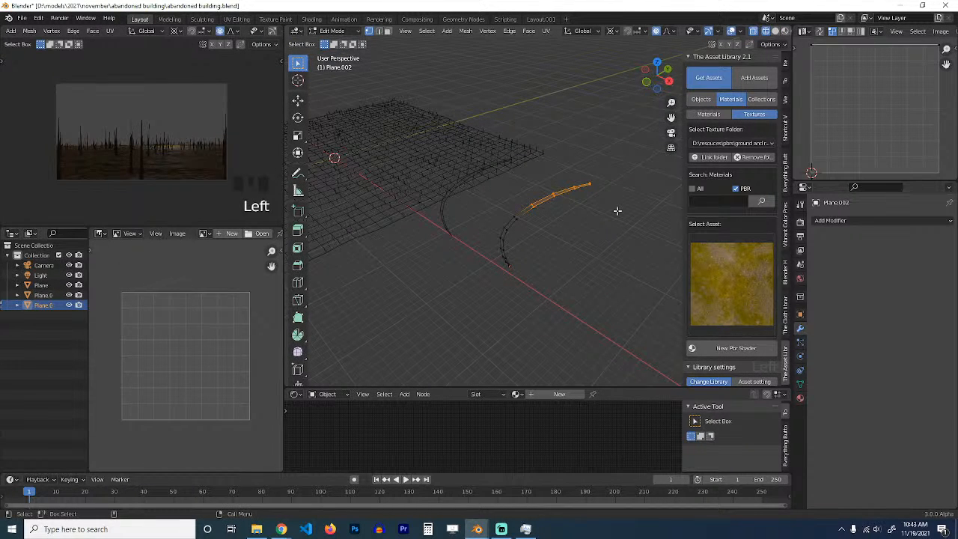
pyautogui.press('m')
pyautogui.click(618, 212)
pyautogui.press('Tab')
pyautogui.moveTo(560, 225); pyautogui.dragTo(603, 232, button='middle')
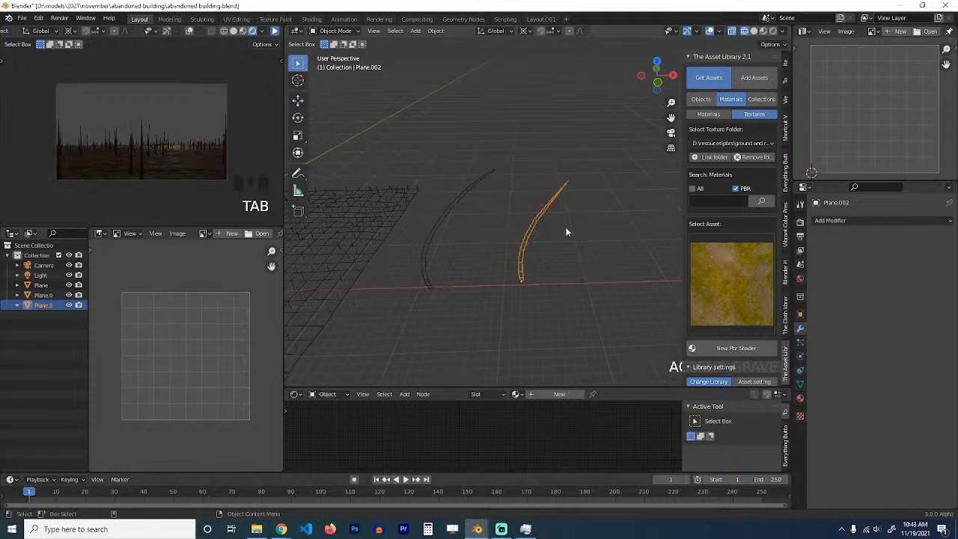
# Step: Try to reposition and rotate the copied blade's tip in front view using different proportional influence sizes
pyautogui.press('Tab')
pyautogui.press('KP_1')
pyautogui.press('Tab')
pyautogui.press('Tab')
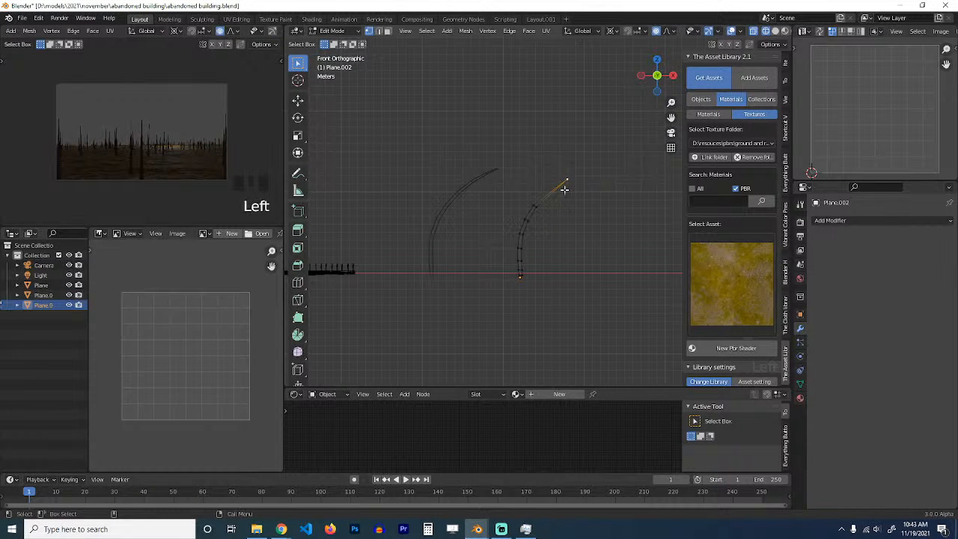
pyautogui.press('g')
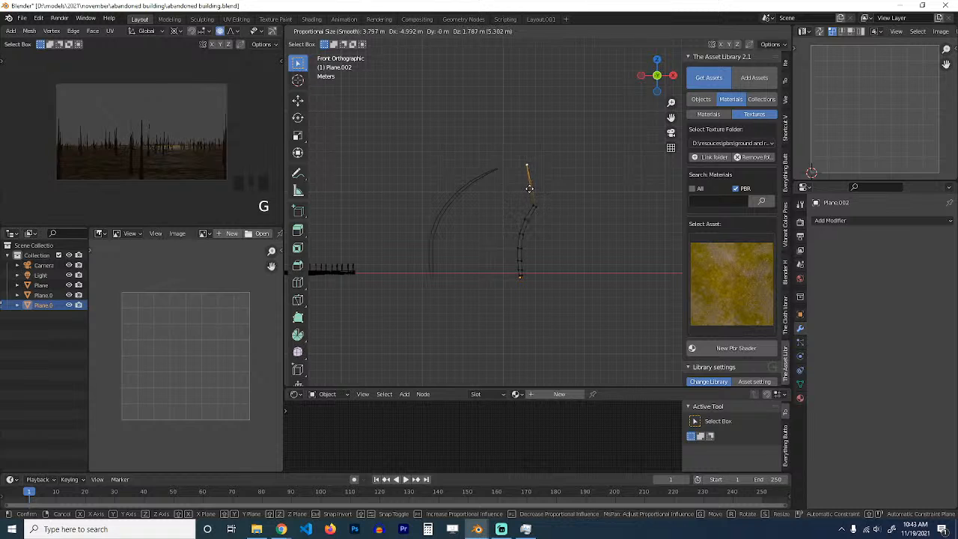
pyautogui.scroll(-15, 532, 189)
pyautogui.press('Escape')
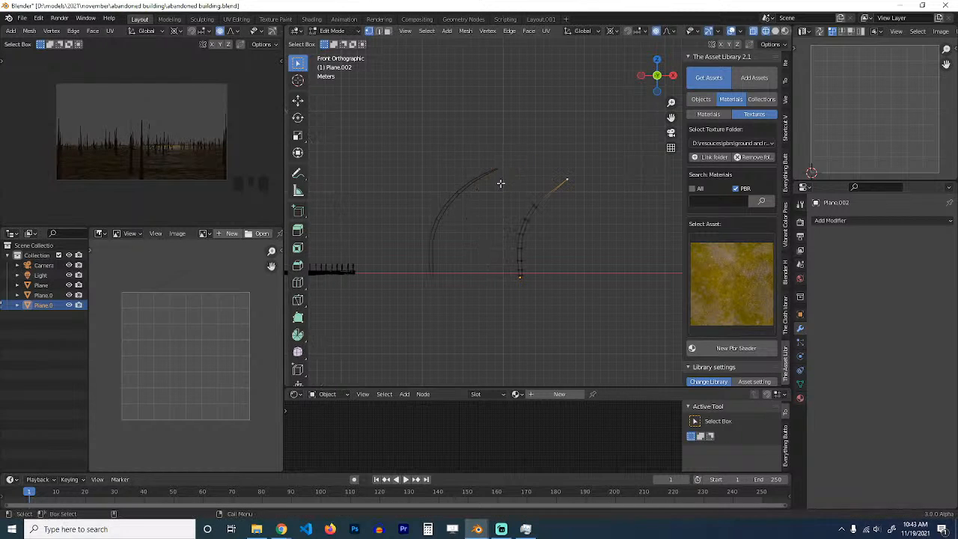
pyautogui.press('g')
pyautogui.scroll(12, 563, 192)
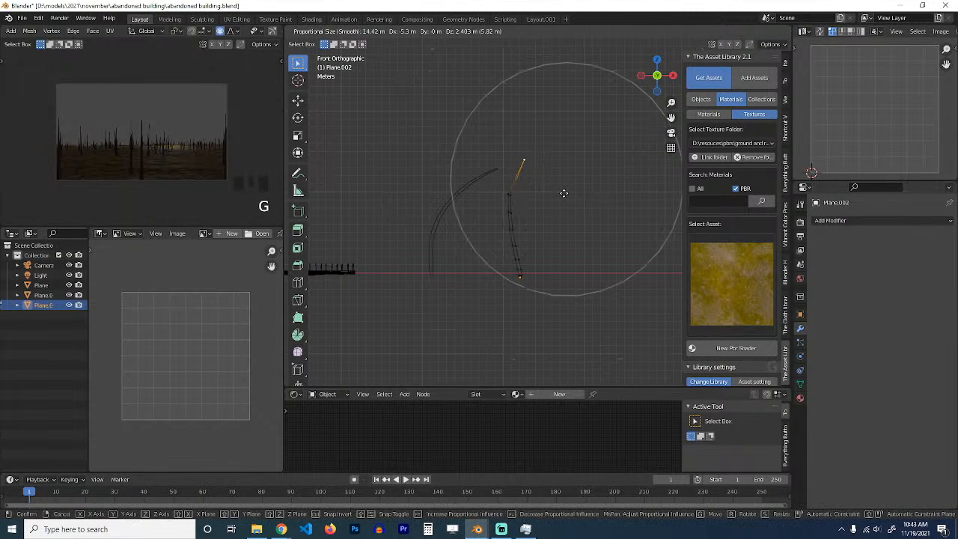
pyautogui.scroll(-4, 551, 197)
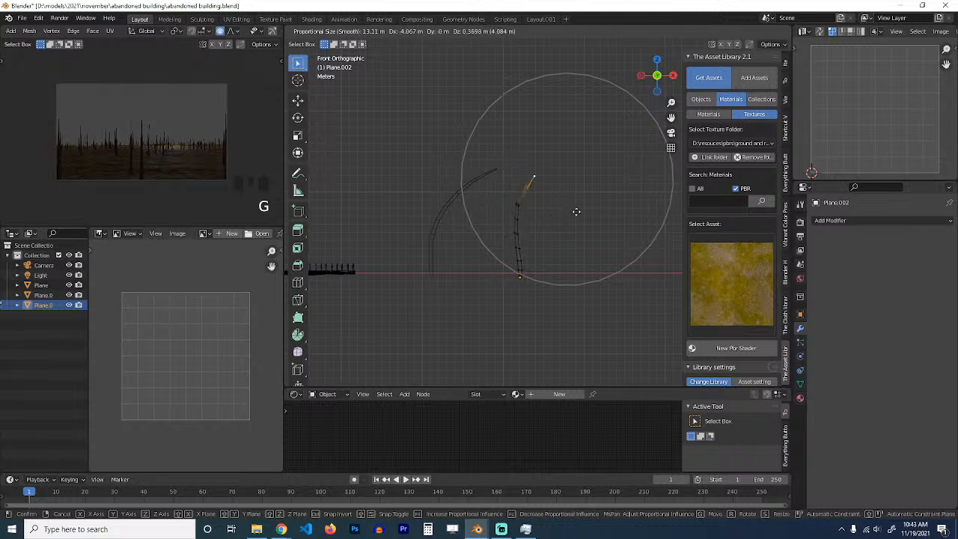
pyautogui.click(599, 228)
pyautogui.scroll(4, 573, 231)
pyautogui.press('r')
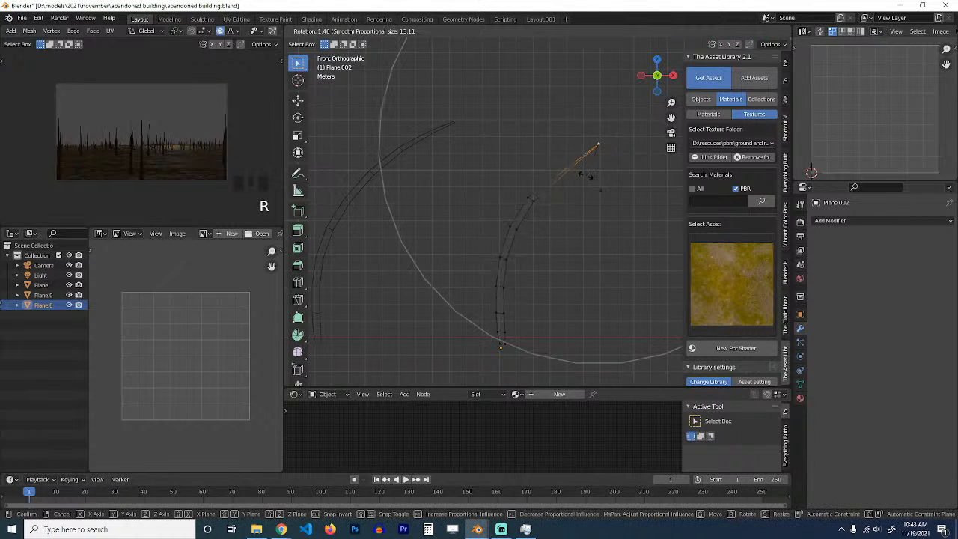
pyautogui.rightClick(644, 158)
pyautogui.scroll(1, 509, 196)
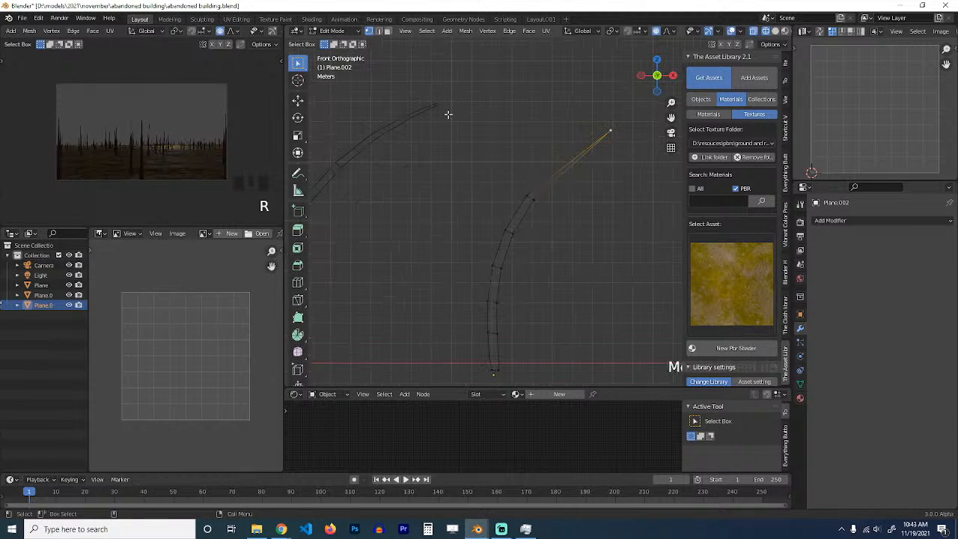
# Step: Select the upper half of the copied blade and rotate it counterclockwise in front view with proportional editing to form a wavy shape
pyautogui.moveTo(444, 100); pyautogui.dragTo(627, 281)
pyautogui.press('t')
pyautogui.press('t')
pyautogui.press('r')
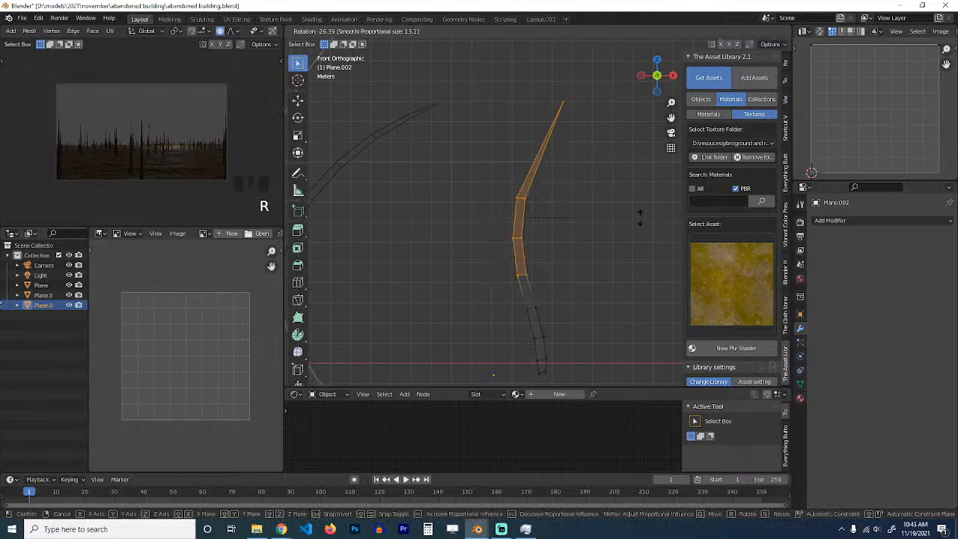
pyautogui.scroll(5, 639, 212)
pyautogui.click(640, 212)
pyautogui.press('Tab')
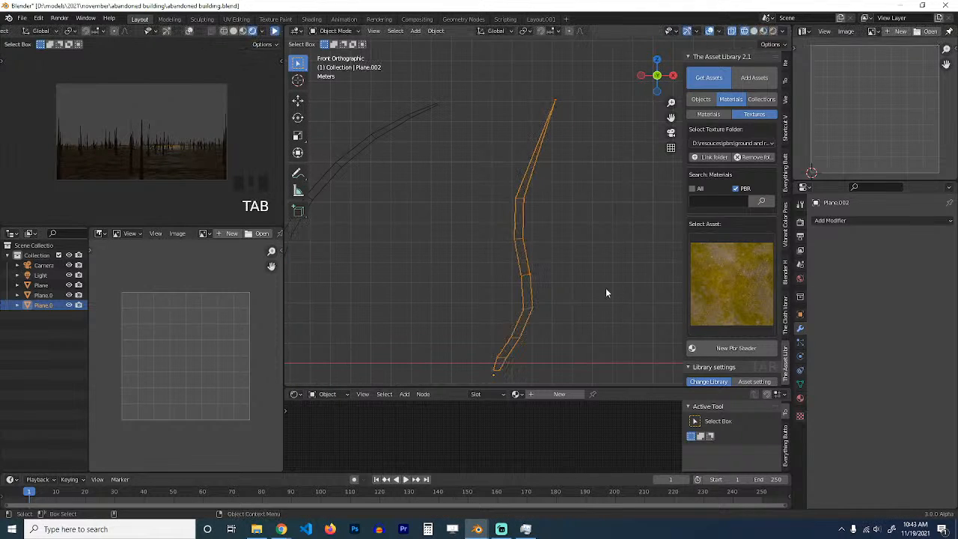
# Step: In side view, rotate the copied blade's upper half about -23 degrees with proportional editing so it stands straighter
pyautogui.moveTo(606, 287); pyautogui.dragTo(451, 279, button='middle')
pyautogui.press('KP_3')
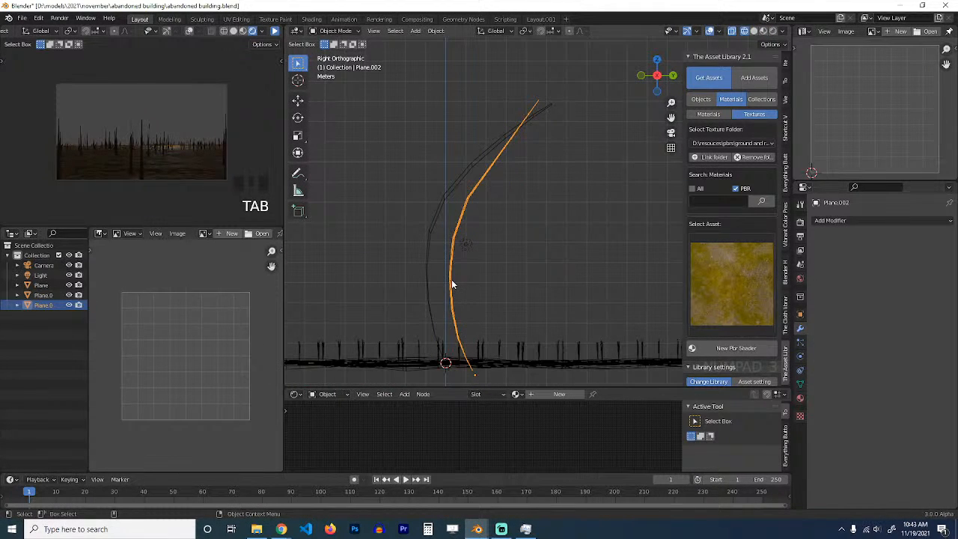
pyautogui.press('Tab')
pyautogui.press('r')
pyautogui.scroll(2, 551, 166)
pyautogui.scroll(-3, 554, 167)
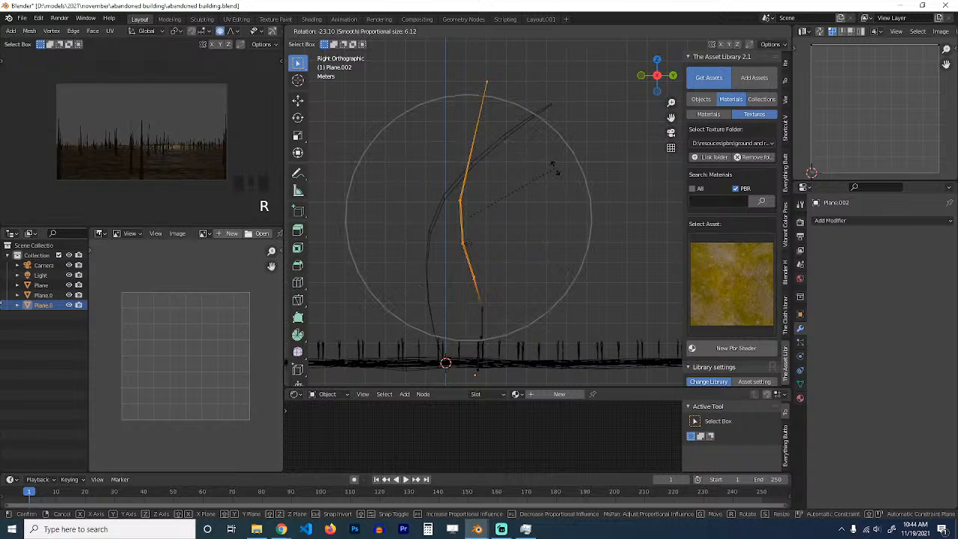
pyautogui.scroll(-1, 554, 169)
pyautogui.click(554, 171)
pyautogui.press('Tab')
pyautogui.scroll(-3, 529, 196)
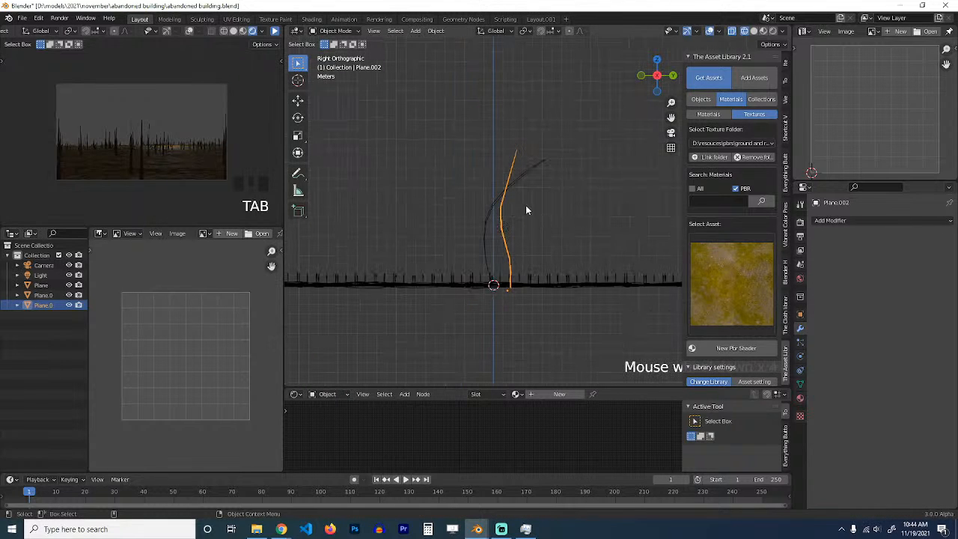
# Step: Duplicate the original curved blade in front view and place this second copy toward negative X
pyautogui.press('KP_1')
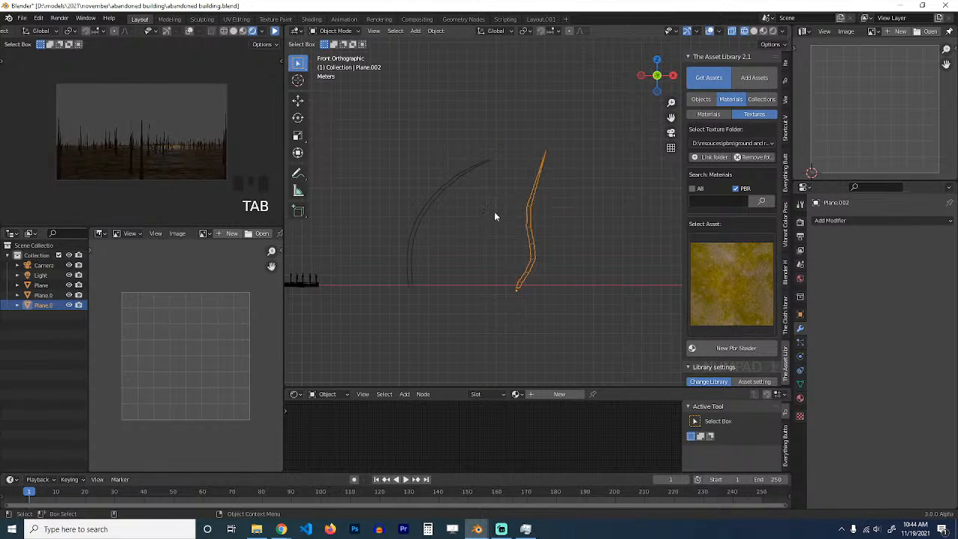
pyautogui.click(423, 210)
pyautogui.hotkey('shift', 'd')
pyautogui.click(448, 202)
# Step: In edit mode, duplicate the new copy's whole mesh in place and rotate the duplicated blade clockwise in front view
pyautogui.press('Tab')
pyautogui.press('a')
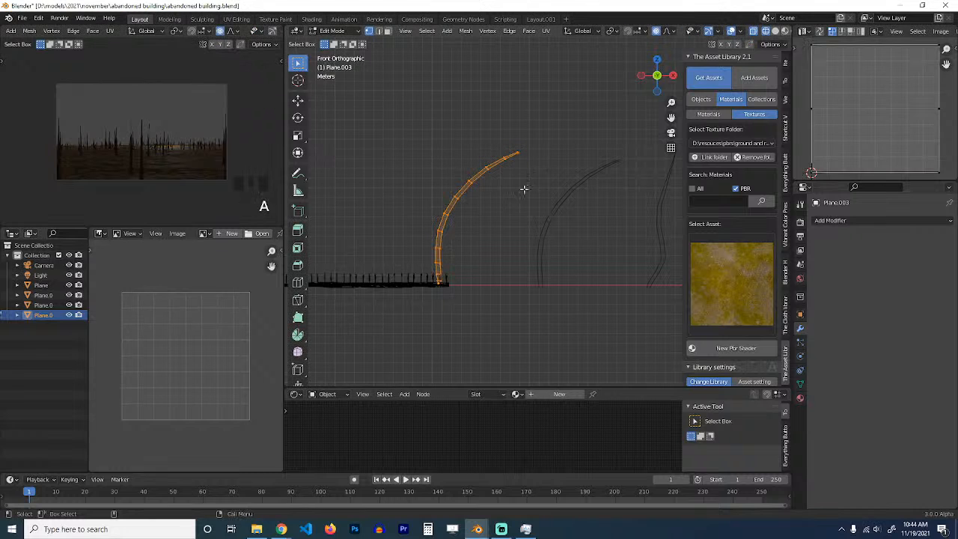
pyautogui.scroll(2, 540, 180)
pyautogui.press('s')
pyautogui.click(532, 184)
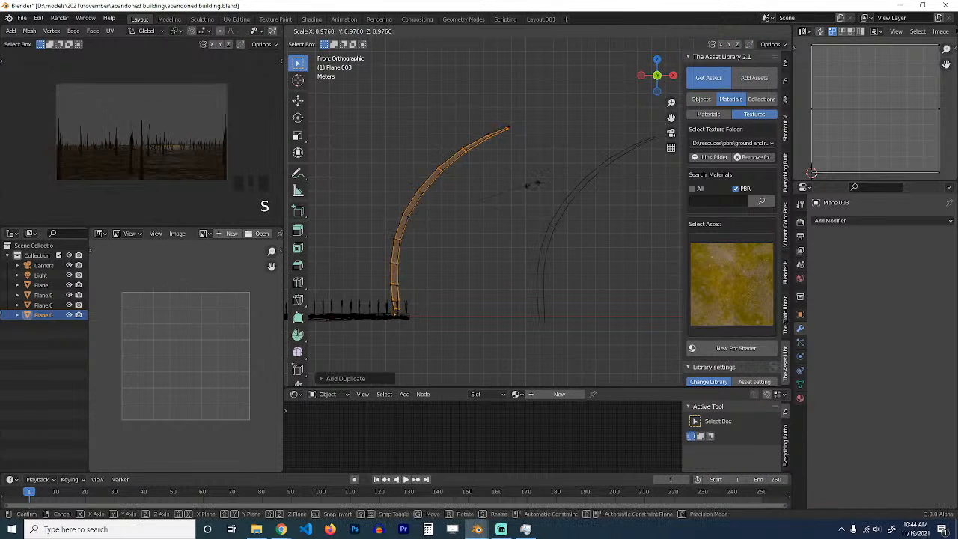
pyautogui.press('r')
pyautogui.click(470, 239)
# Step: Scale down the duplicated blade and move it so its root meets the base of the taller blade
pyautogui.press('s')
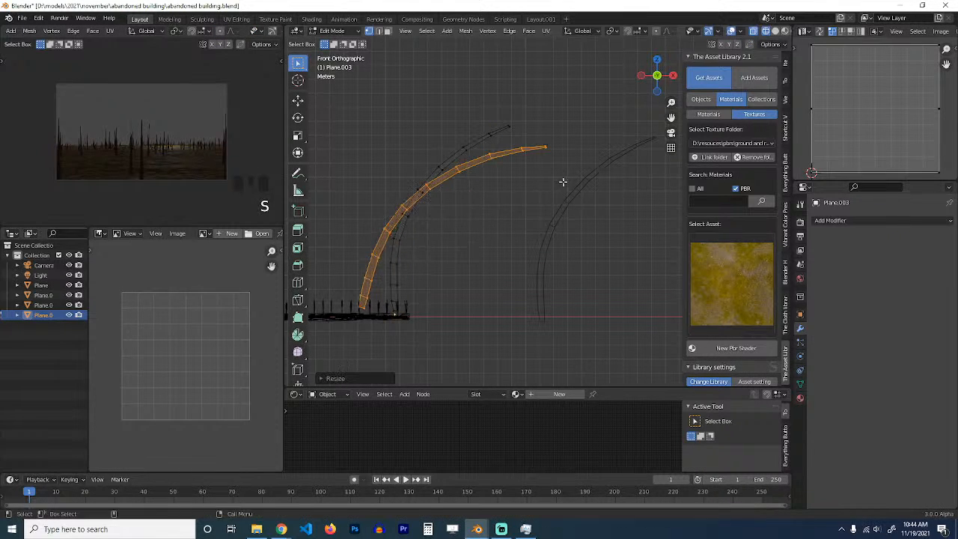
pyautogui.press('s')
pyautogui.click(524, 224)
pyautogui.press('g')
pyautogui.click(498, 255)
pyautogui.press('Tab')
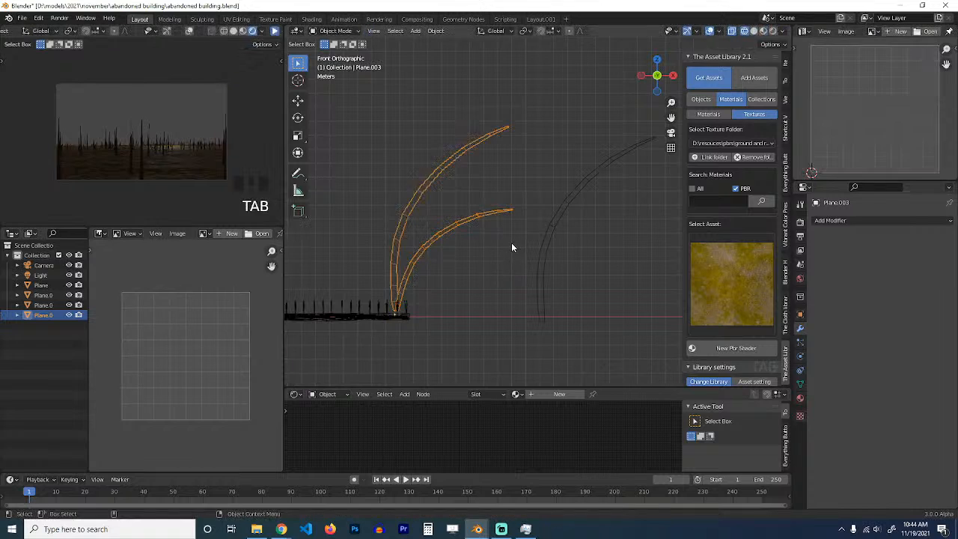
# Step: In top view, duplicate the two-blade clump object and place the copy toward positive X and Y
pyautogui.press('z')
pyautogui.moveTo(561, 232)
pyautogui.mouseDown(button='middle')
pyautogui.moveTo(526, 238)
pyautogui.moveTo(482, 280)
pyautogui.moveTo(412, 266)
pyautogui.moveTo(471, 294)
pyautogui.mouseUp(button='middle')
pyautogui.press('KP_7')
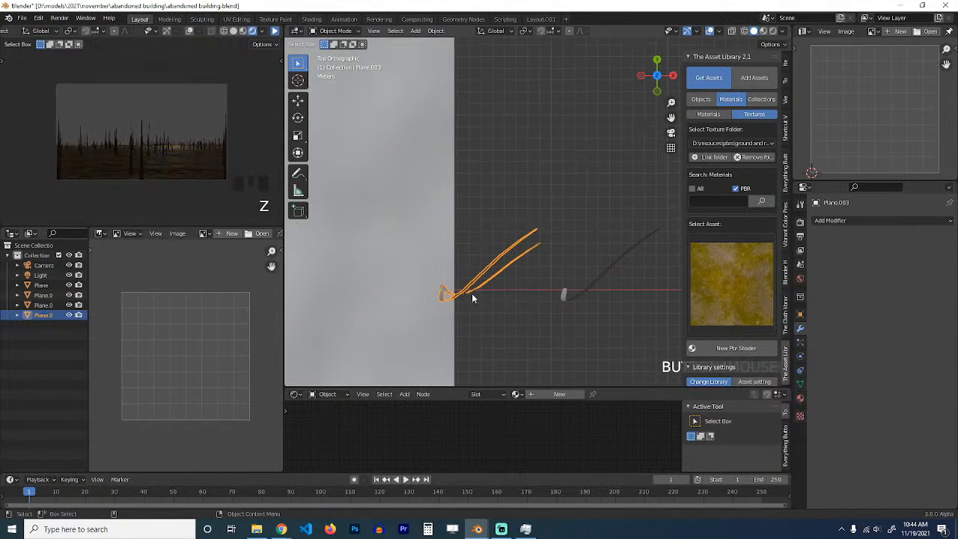
pyautogui.hotkey('shift', 'd')
pyautogui.click(581, 227)
# Step: In the copied clump, rotate the shorter blade to face negative X, scale it down and move its root to the taller blade's base
pyautogui.press('Tab')
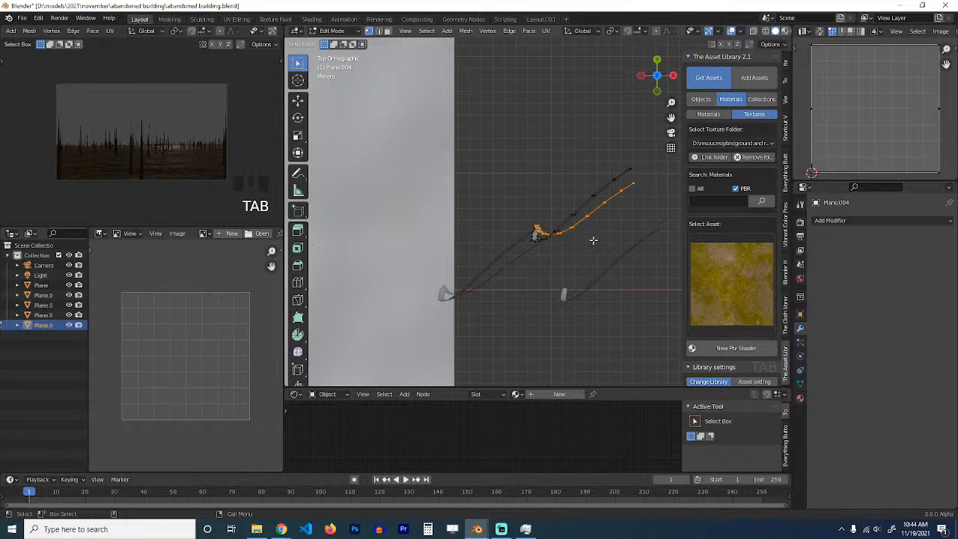
pyautogui.press('r')
pyautogui.click(591, 221)
pyautogui.press('g')
pyautogui.click(552, 202)
pyautogui.press('s')
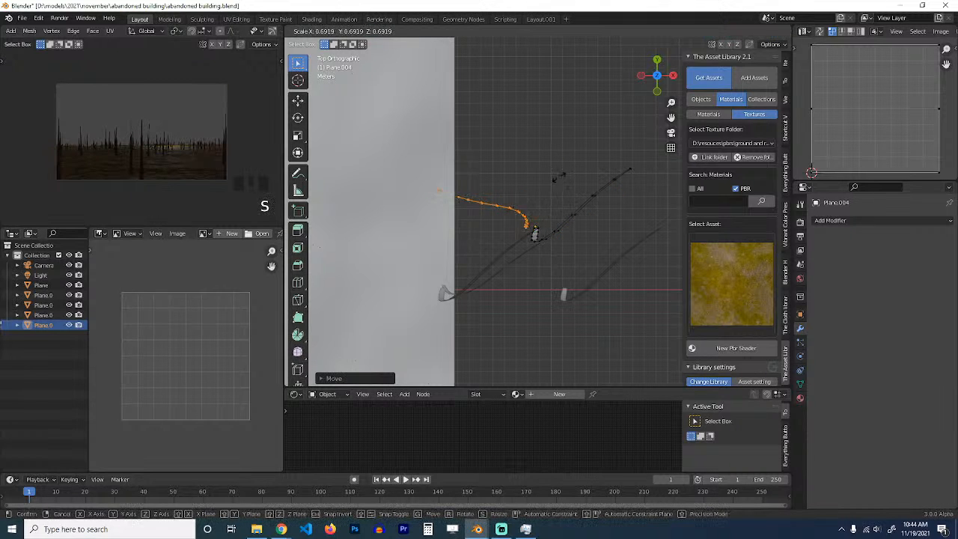
pyautogui.click(555, 178)
pyautogui.press('g')
pyautogui.click(570, 184)
pyautogui.press('Tab')
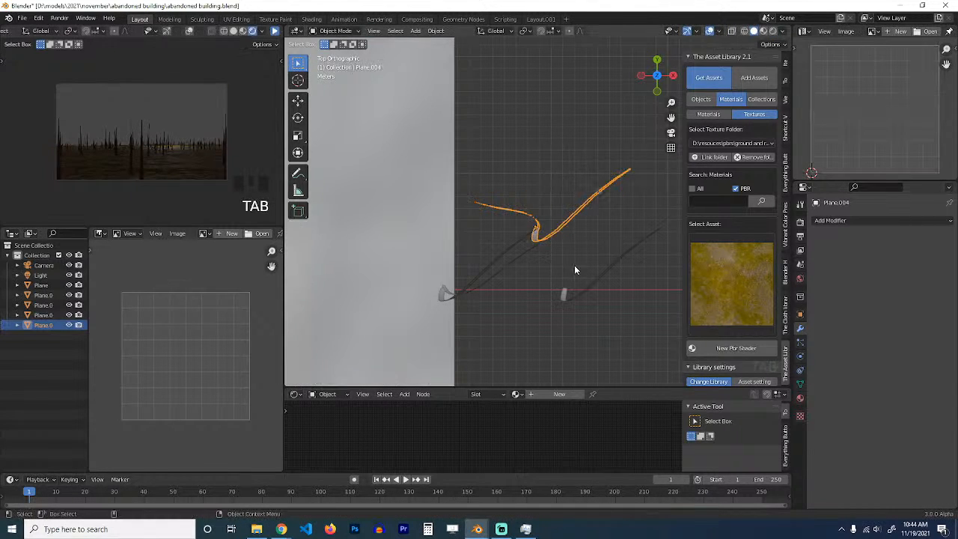
# Step: Edge-slide the lengthwise middle edge loop of the original single curved blade toward one side
pyautogui.moveTo(574, 265); pyautogui.dragTo(538, 152, button='middle')
pyautogui.hotkey('alt', 'a')
pyautogui.moveTo(564, 235)
pyautogui.mouseDown(button='middle')
pyautogui.moveTo(615, 265)
pyautogui.moveTo(650, 259)
pyautogui.moveTo(573, 235)
pyautogui.moveTo(585, 251)
pyautogui.moveTo(590, 224)
pyautogui.moveTo(571, 229)
pyautogui.mouseUp(button='middle')
pyautogui.click(578, 231)
pyautogui.press('Tab')
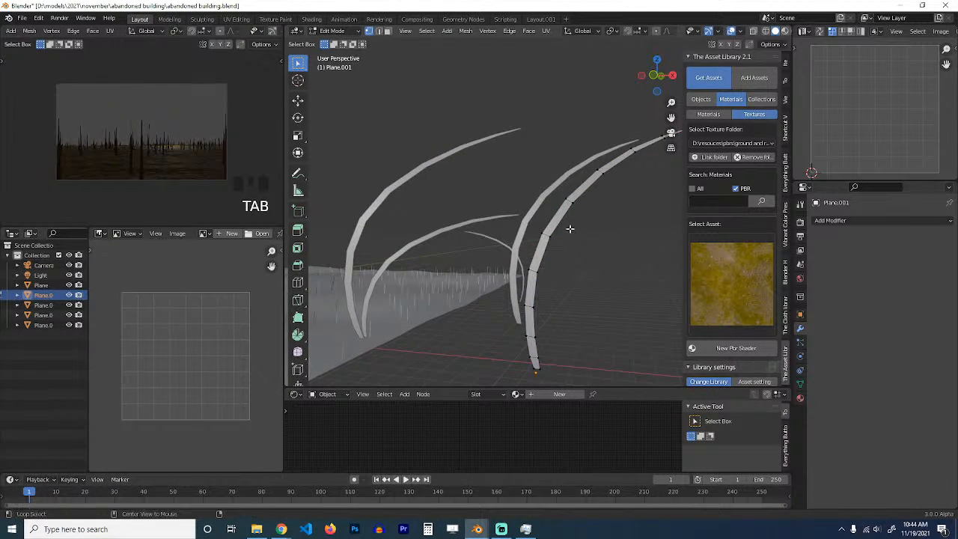
pyautogui.keyDown('alt'); pyautogui.click(569, 228); pyautogui.keyUp('alt')
pyautogui.press('g')
pyautogui.press('g')
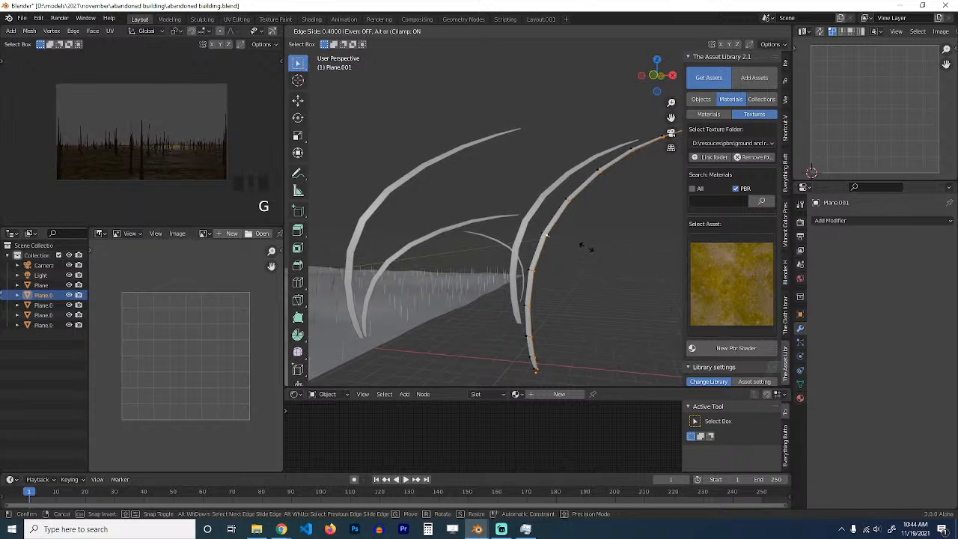
pyautogui.click(585, 247)
# Step: Edge-slide the lengthwise middle edge loop of the taller blade in the second two-blade clump
pyautogui.press('Tab')
pyautogui.click(533, 213)
pyautogui.press('Tab')
pyautogui.keyDown('alt'); pyautogui.click(534, 217); pyautogui.keyUp('alt')
pyautogui.press('g')
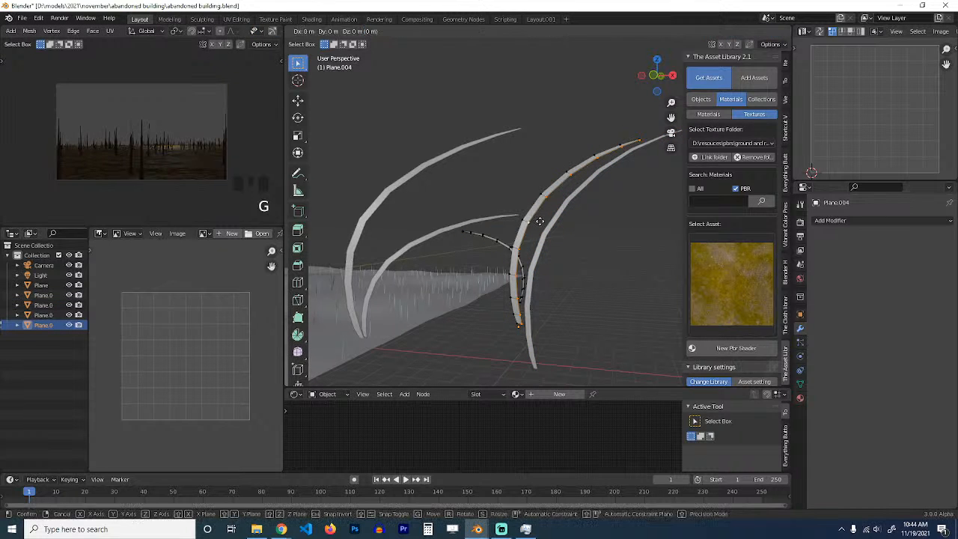
pyautogui.press('g')
pyautogui.click(486, 184)
# Step: Edge-slide the lengthwise middle edge loops of the taller and shorter blades in the first two-blade clump
pyautogui.press('Tab')
pyautogui.click(441, 155)
pyautogui.press('Tab')
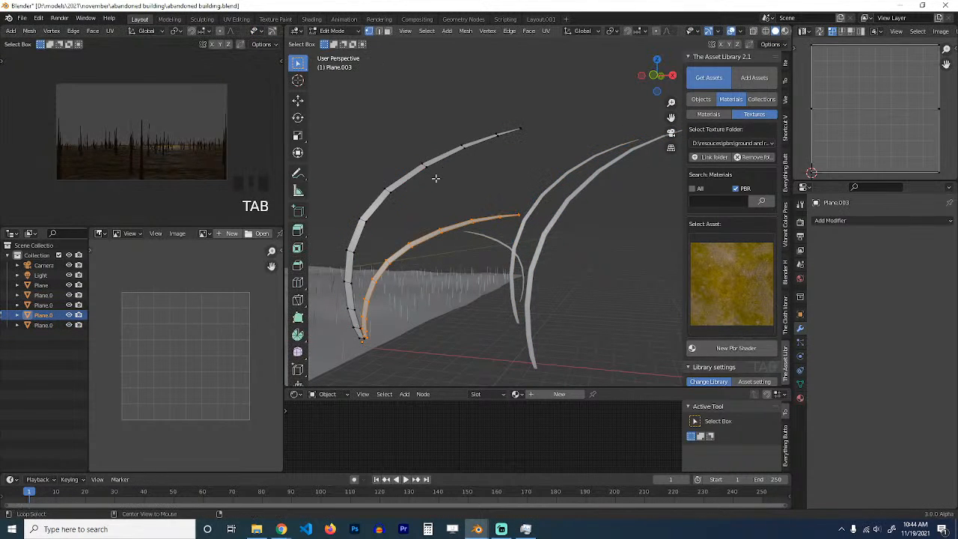
pyautogui.keyDown('alt'); pyautogui.keyDown('shift'); pyautogui.click(435, 178); pyautogui.keyUp('shift'); pyautogui.keyUp('alt')
pyautogui.press('f')
pyautogui.press('g')
pyautogui.hotkey('ctrl', 'z')
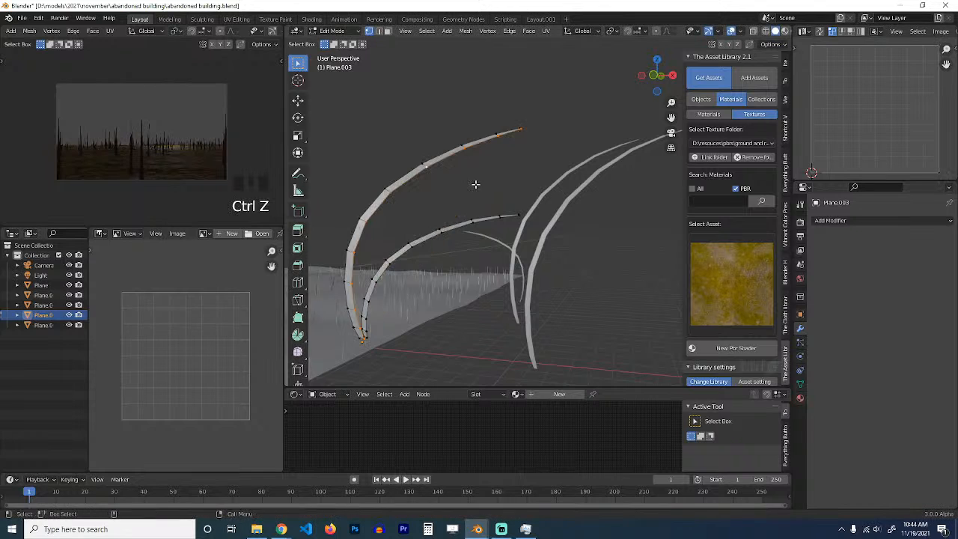
pyautogui.press('g')
pyautogui.press('g')
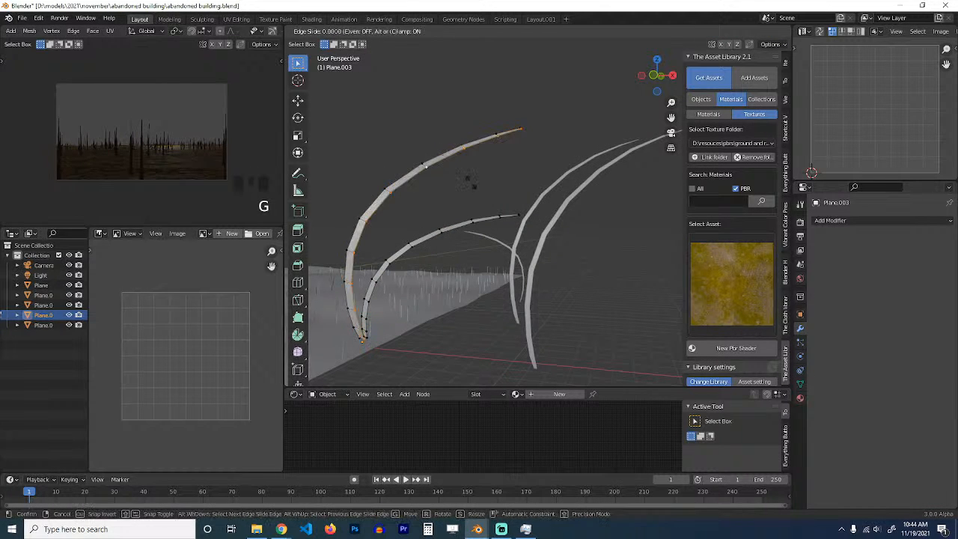
pyautogui.keyDown('alt'); pyautogui.moveTo(470, 180); pyautogui.dragTo(505, 254); pyautogui.keyUp('alt')
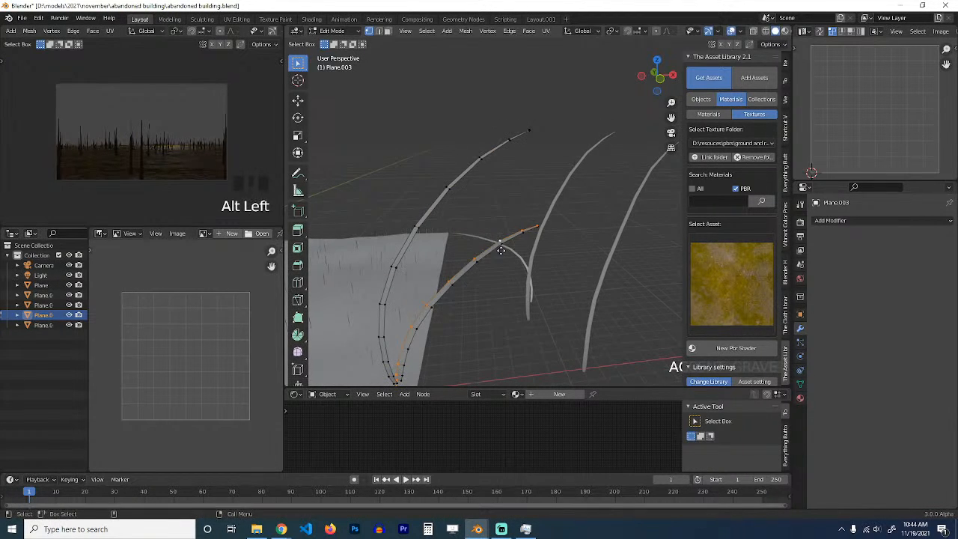
pyautogui.click(506, 254)
# Step: Select all four grass blade objects and move them together toward positive X, clear of the ground plane's edge
pyautogui.press('Tab')
pyautogui.hotkey('alt', 'a')
pyautogui.moveTo(525, 205); pyautogui.dragTo(670, 256)
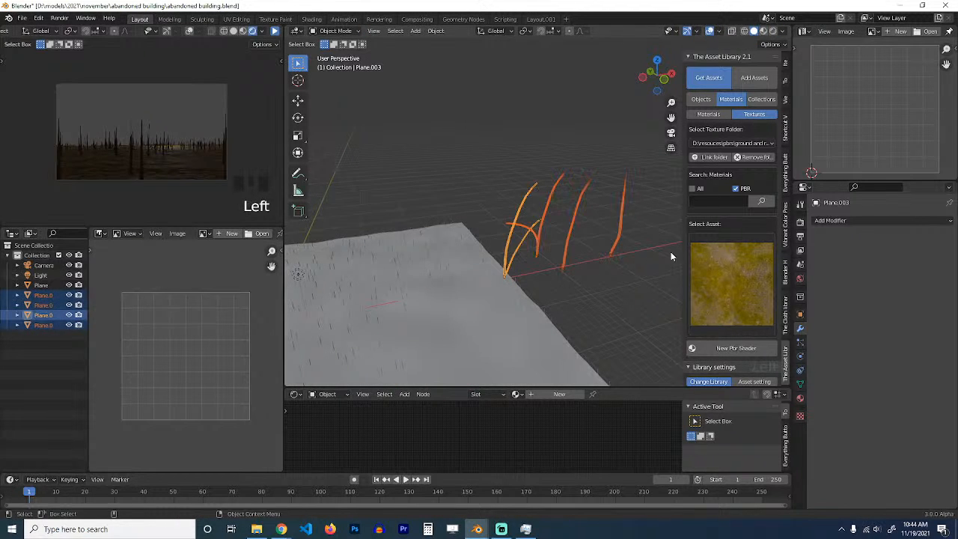
pyautogui.press('g')
pyautogui.click(604, 235)
pyautogui.hotkey('alt', 'a')
pyautogui.moveTo(604, 238); pyautogui.dragTo(540, 229, button='middle')
# Step: Select the original curved blade, give the shader editor more room and create a new material for the blade
pyautogui.click(560, 235)
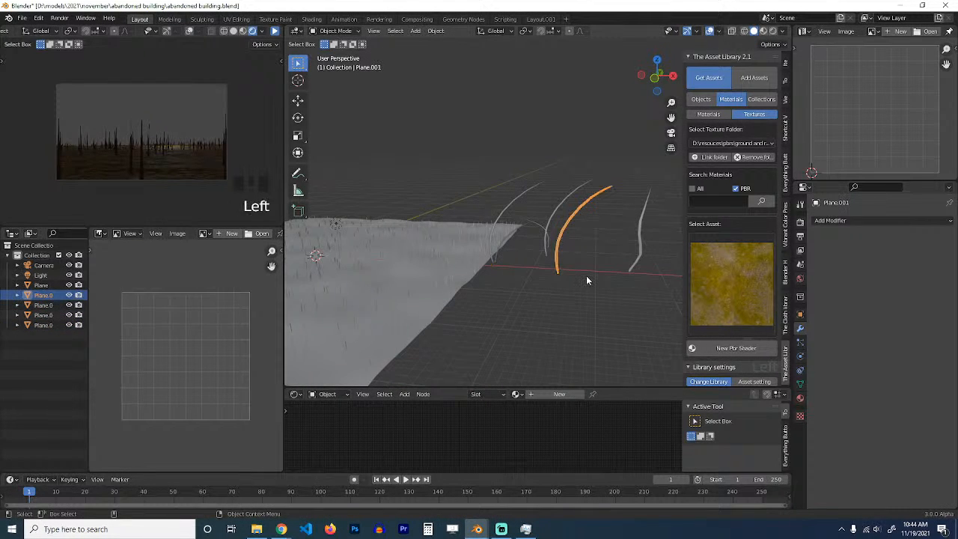
pyautogui.scroll(1, 586, 281)
pyautogui.moveTo(579, 272); pyautogui.dragTo(516, 287, button='middle')
pyautogui.scroll(2, 610, 293)
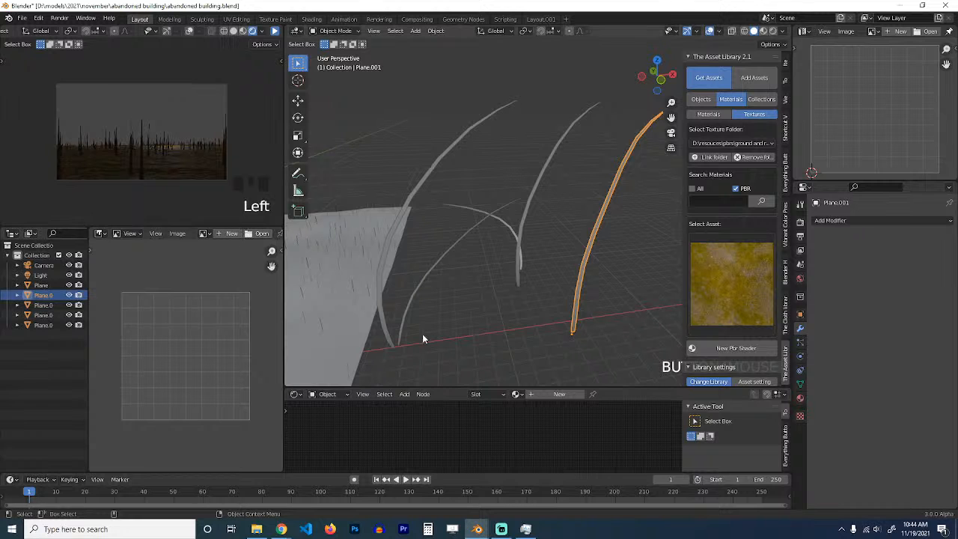
pyautogui.moveTo(525, 388); pyautogui.dragTo(533, 366)
pyautogui.click(554, 373)
pyautogui.scroll(4, 527, 395)
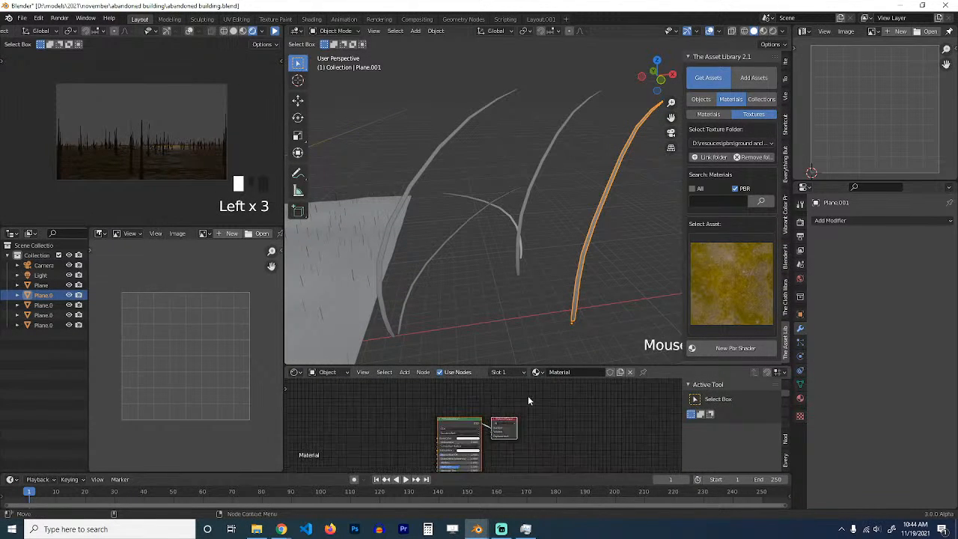
pyautogui.scroll(1, 506, 405)
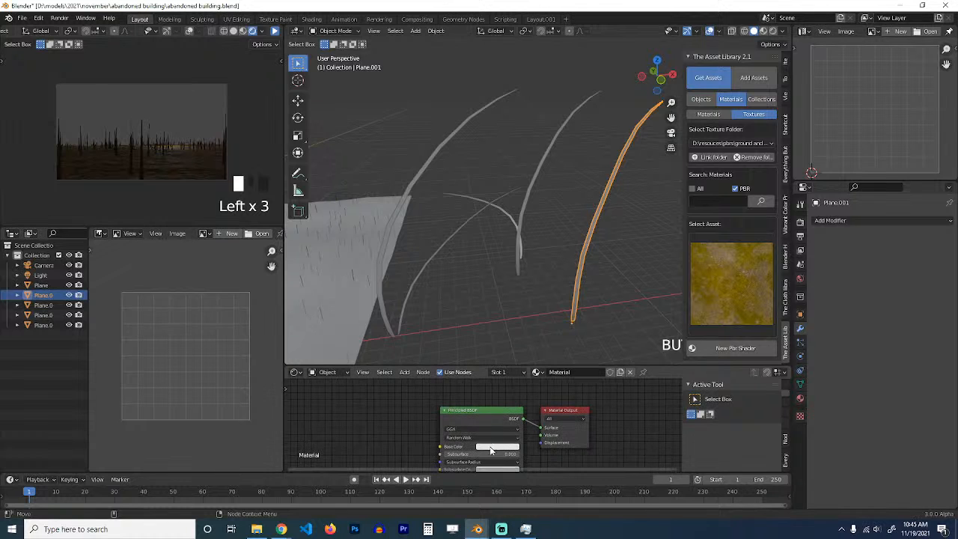
# Step: Switch the viewport to material preview and set the blade material's Principled BSDF base color to a dark green
pyautogui.click(764, 30)
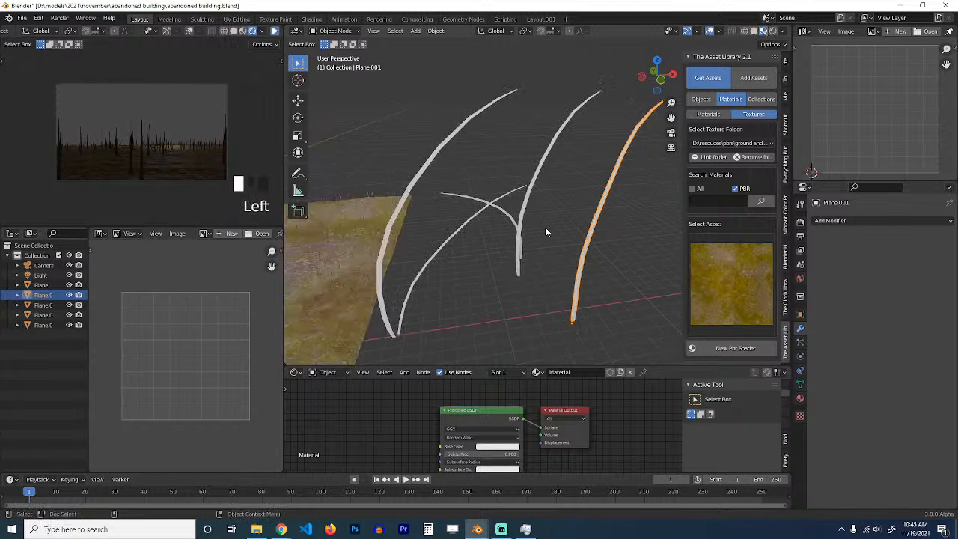
pyautogui.scroll(6, 546, 232)
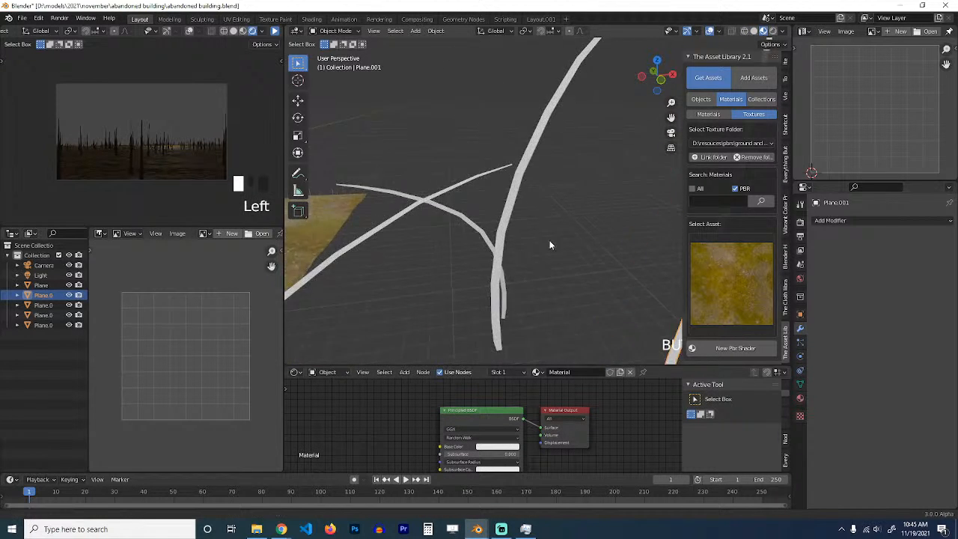
pyautogui.click(496, 446)
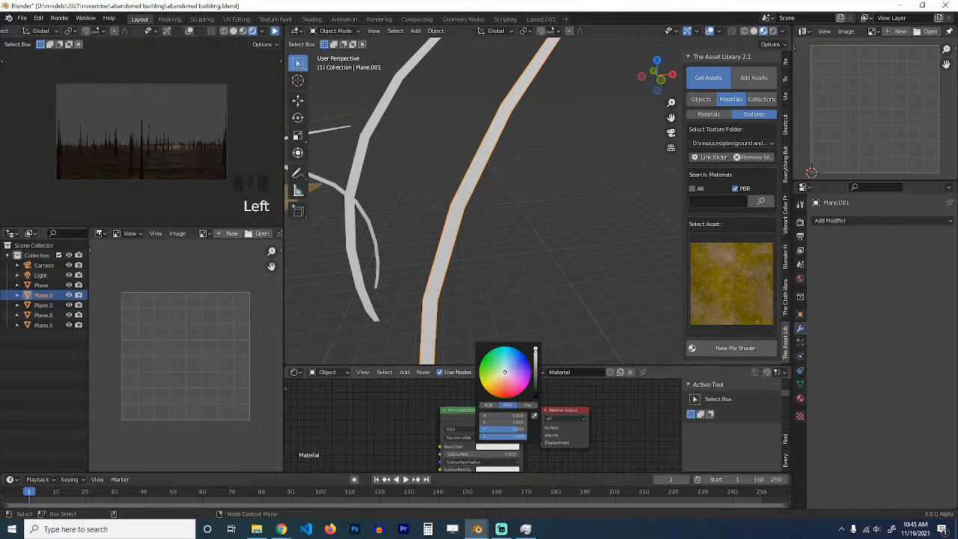
pyautogui.click(516, 392)
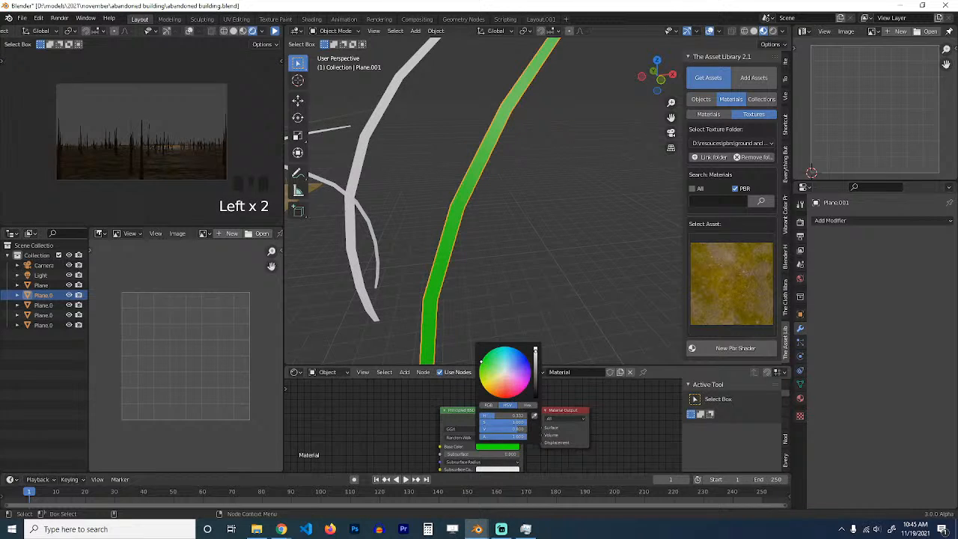
pyautogui.click(489, 443)
pyautogui.click(482, 366)
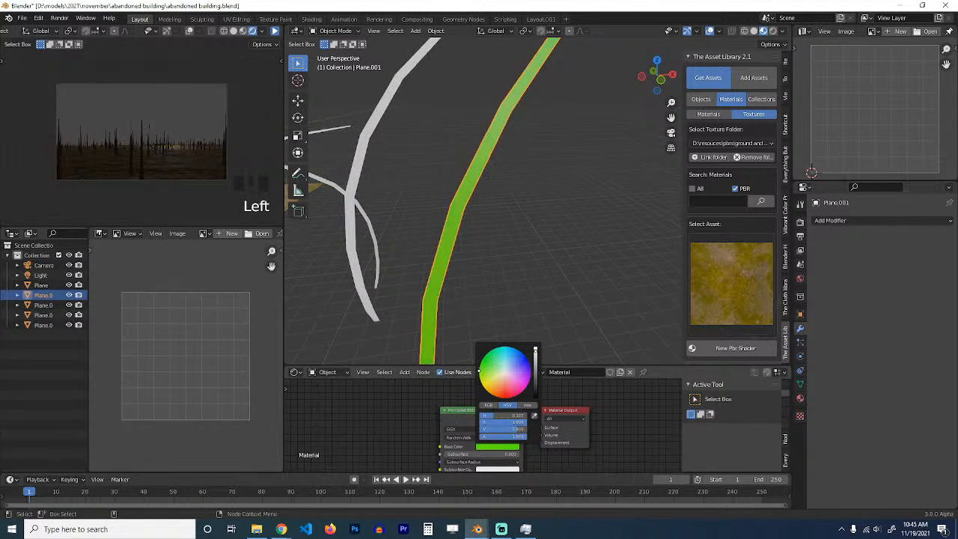
pyautogui.moveTo(537, 365); pyautogui.dragTo(535, 372)
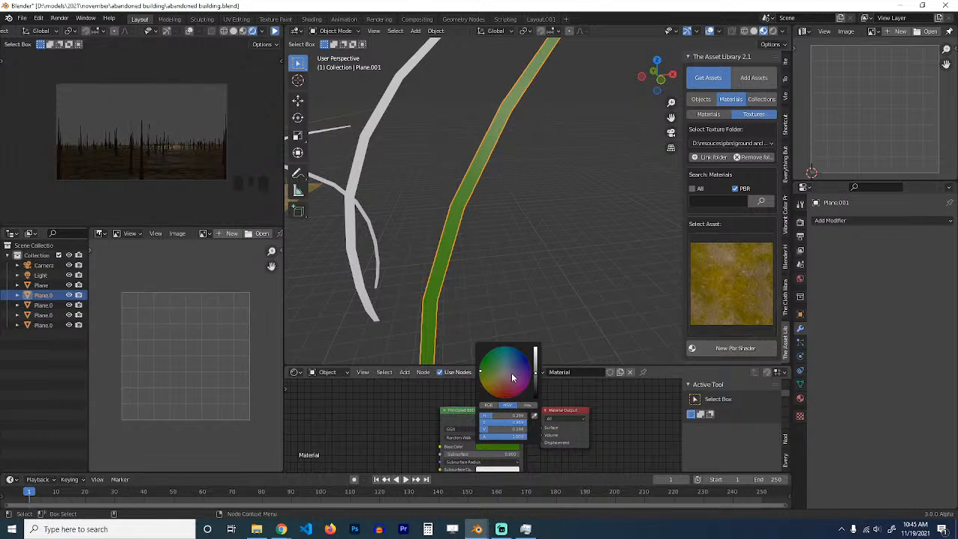
# Step: Add a Translucent BSDF to the blade material and combine it with the Principled BSDF through a Mix Shader
pyautogui.scroll(-5, 509, 176)
pyautogui.moveTo(388, 402); pyautogui.dragTo(409, 396, button='middle')
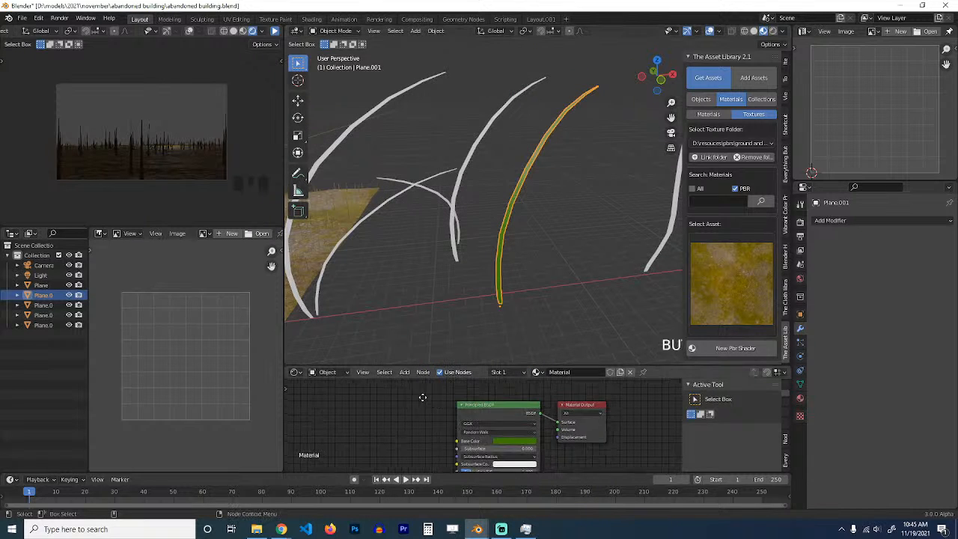
pyautogui.hotkey('shift', 'a')
pyautogui.moveTo(375, 419)
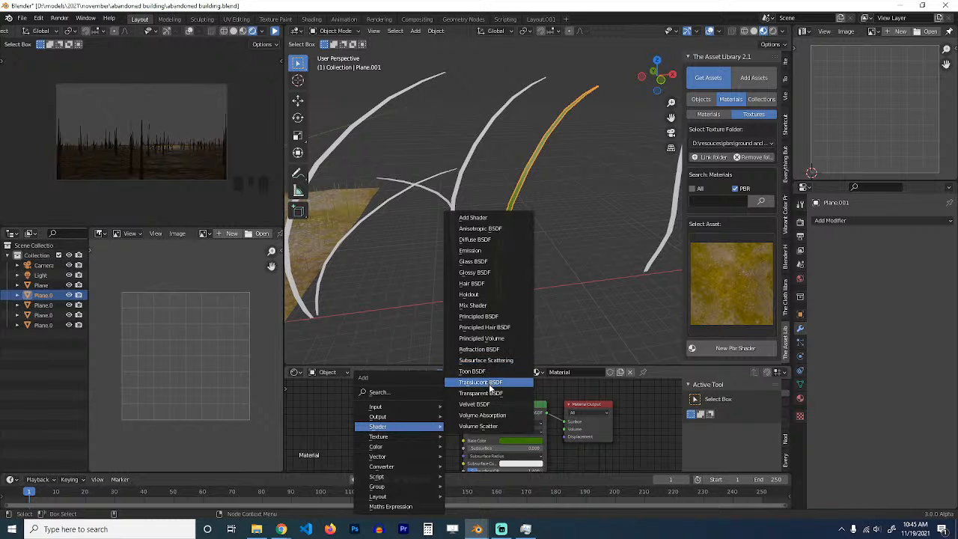
pyautogui.click(481, 382)
pyautogui.click(408, 404)
pyautogui.keyDown('ctrl'); pyautogui.keyDown('shift'); pyautogui.moveTo(501, 420); pyautogui.dragTo(426, 415, button='right'); pyautogui.keyUp('shift'); pyautogui.keyUp('ctrl')
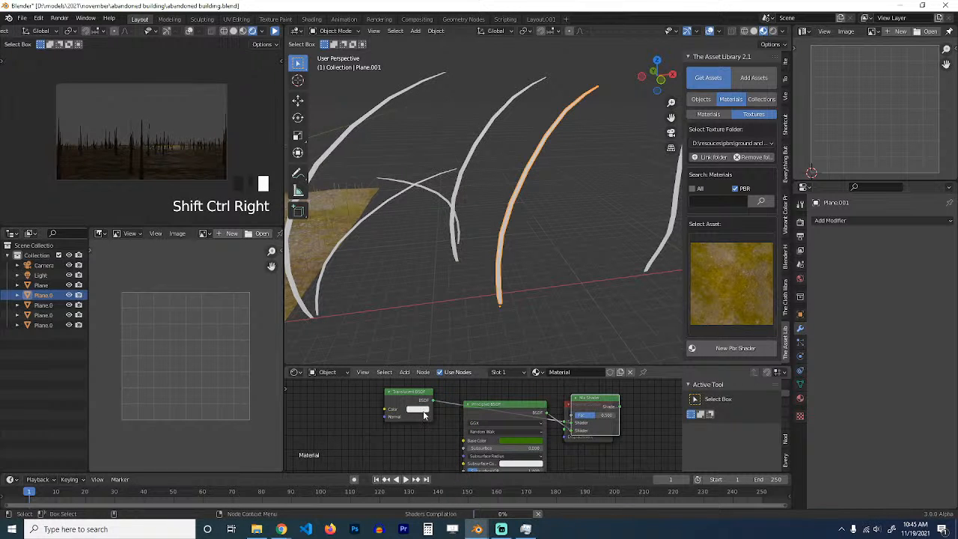
# Step: Set the Translucent BSDF color to a light yellow and move the Mix Shader node above the other nodes
pyautogui.click(419, 409)
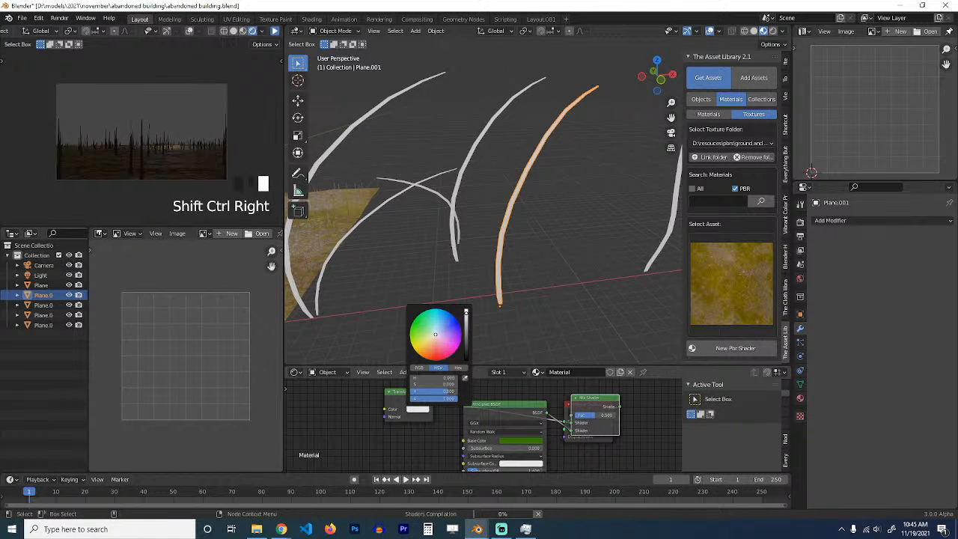
pyautogui.click(427, 325)
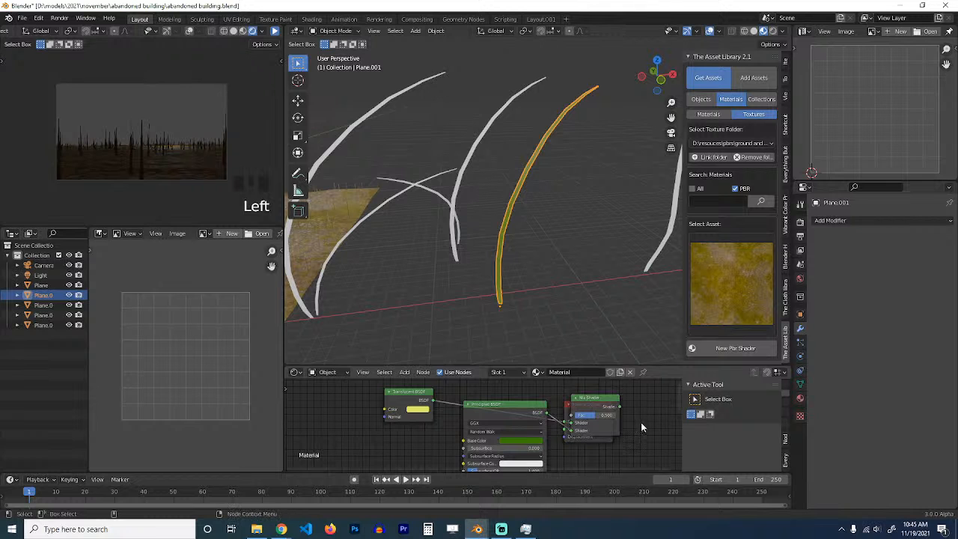
pyautogui.moveTo(596, 400); pyautogui.dragTo(494, 377)
pyautogui.click(540, 286)
# Step: Save the file, then link the original blade's material to the other three grass blade objects
pyautogui.scroll(-3, 543, 283)
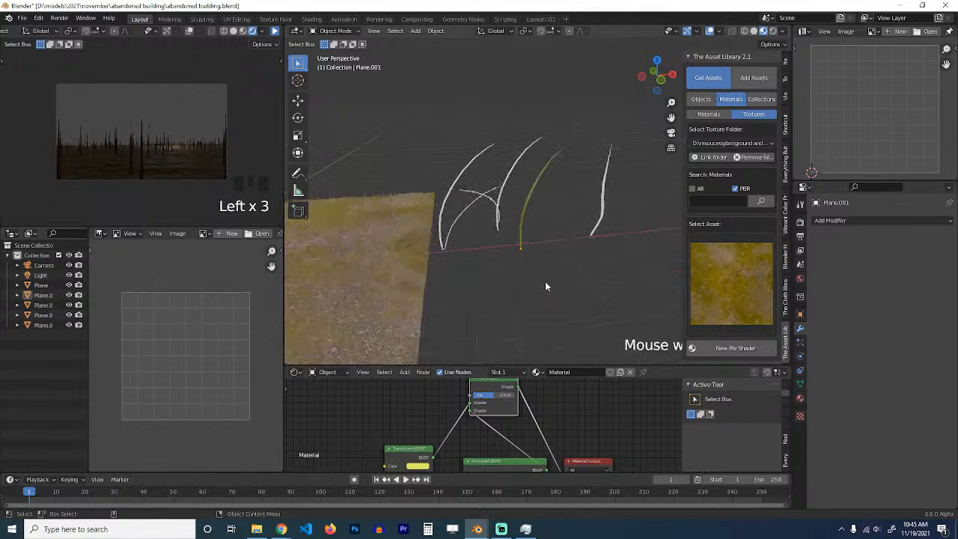
pyautogui.hotkey('ctrl', 's')
pyautogui.moveTo(464, 141); pyautogui.dragTo(566, 228)
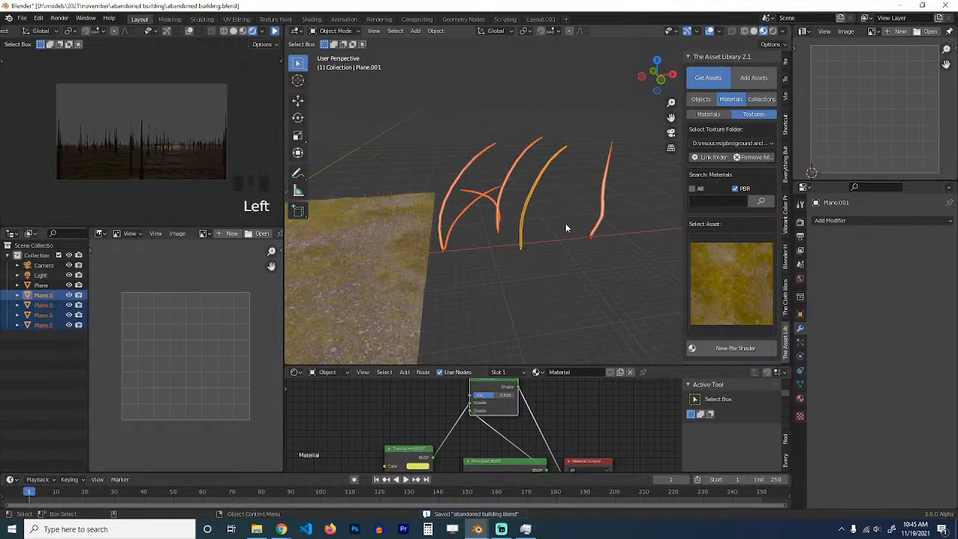
pyautogui.rightClick(523, 223)
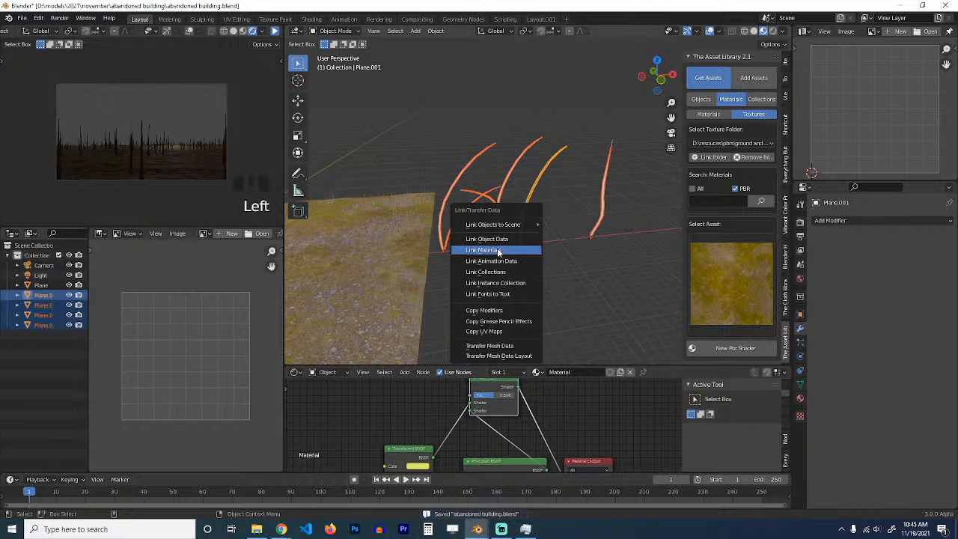
# Step: Move the four grass blade objects into a new collection named grass and save the file
pyautogui.hotkey('alt', 'a')
pyautogui.moveTo(531, 269); pyautogui.dragTo(591, 269, button='middle')
pyautogui.moveTo(402, 115); pyautogui.dragTo(651, 203)
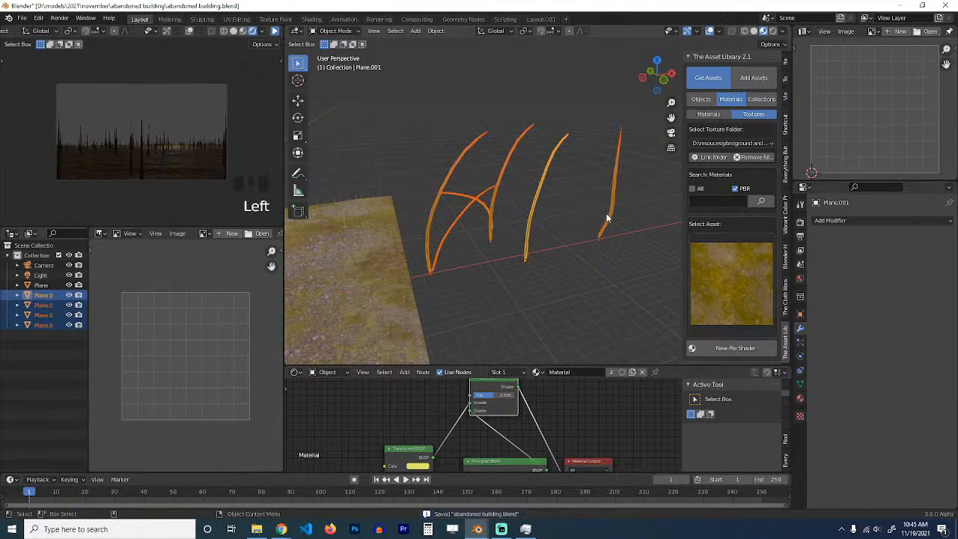
pyautogui.press('m')
pyautogui.click(591, 208)
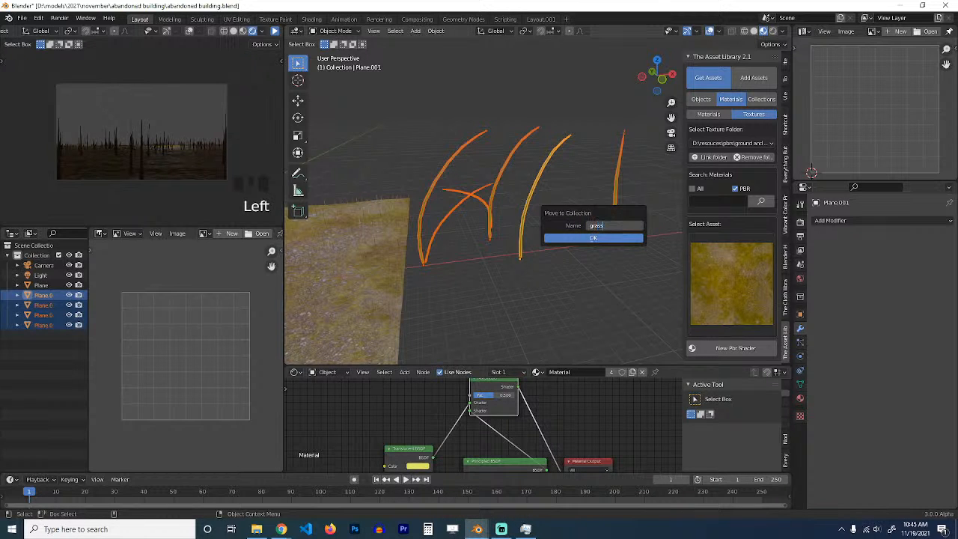
pyautogui.click(595, 240)
pyautogui.click(561, 286)
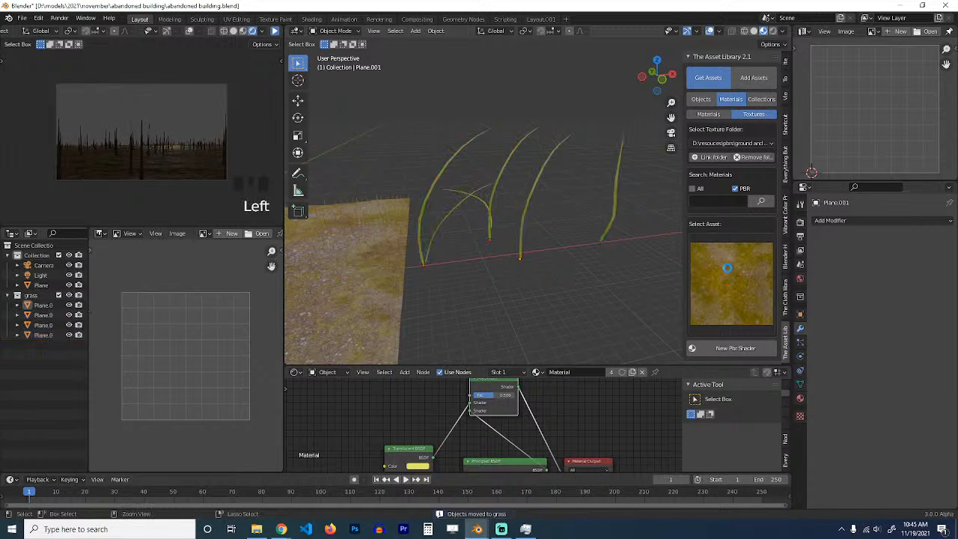
pyautogui.hotkey('ctrl', 's')
# Step: Render the ground plane's hair particles as a collection, using grass as the instance collection
pyautogui.scroll(-3, 593, 288)
pyautogui.click(436, 280)
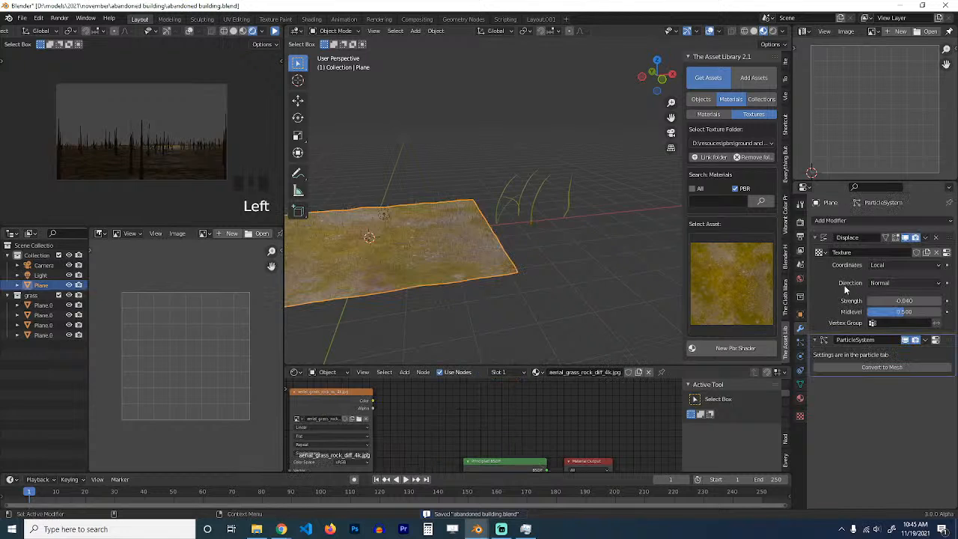
pyautogui.click(935, 341)
pyautogui.scroll(-4, 895, 365)
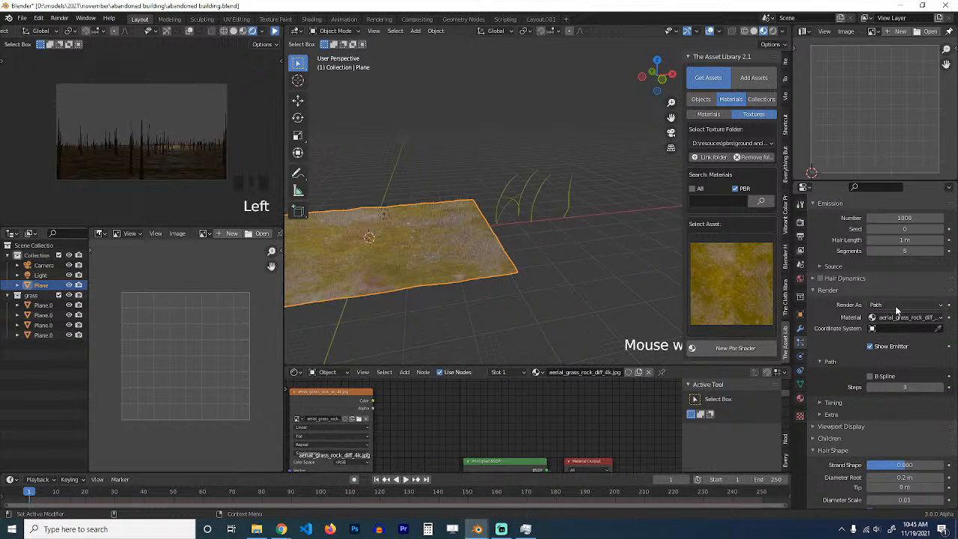
pyautogui.click(896, 309)
pyautogui.click(894, 350)
pyautogui.click(902, 377)
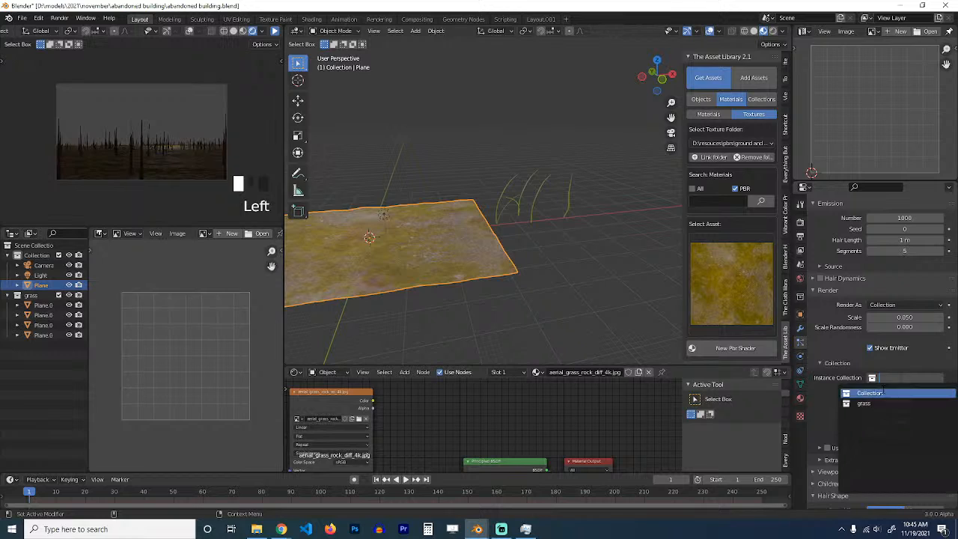
pyautogui.click(863, 403)
# Step: Set the ground particle system's render scale to 1
pyautogui.scroll(3, 553, 293)
pyautogui.scroll(1, 890, 337)
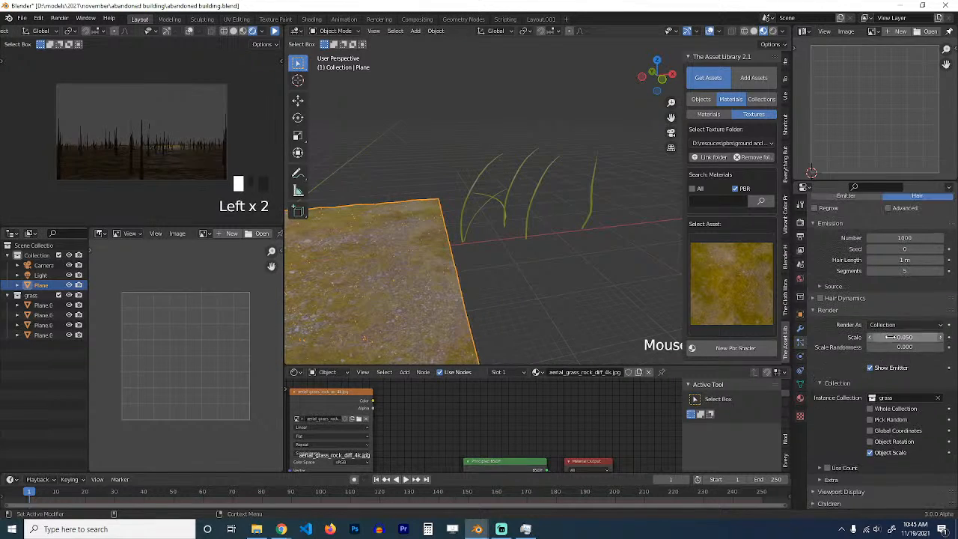
pyautogui.scroll(2, 890, 337)
pyautogui.click(894, 377)
pyautogui.write('1')
pyautogui.press('Return')
pyautogui.scroll(-4, 491, 315)
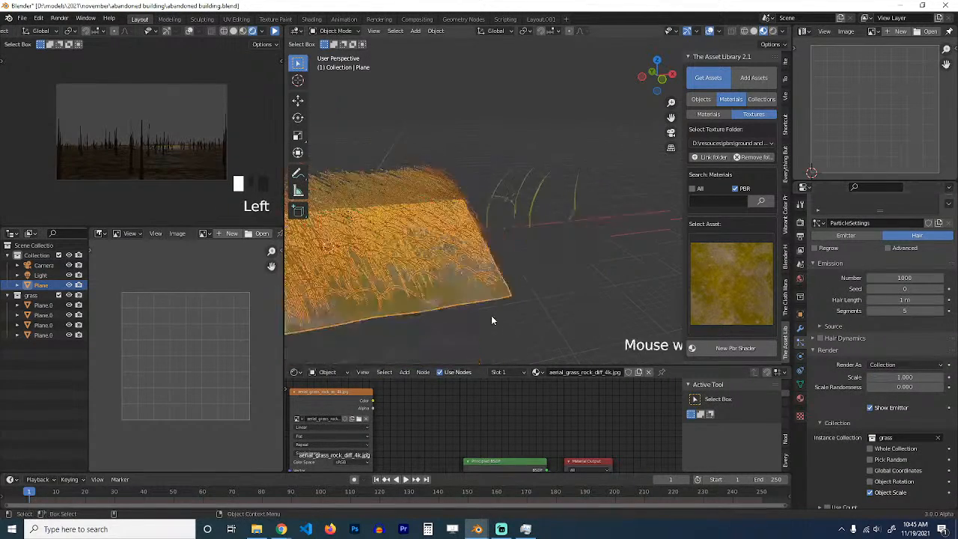
# Step: Apply the scale and rotation of the four grass blade objects, then save the file
pyautogui.keyDown('shift'); pyautogui.moveTo(491, 315); pyautogui.dragTo(515, 289, button='middle'); pyautogui.keyUp('shift')
pyautogui.hotkey('alt', 'a')
pyautogui.scroll(2, 547, 295)
pyautogui.moveTo(572, 290); pyautogui.dragTo(632, 193, button='middle')
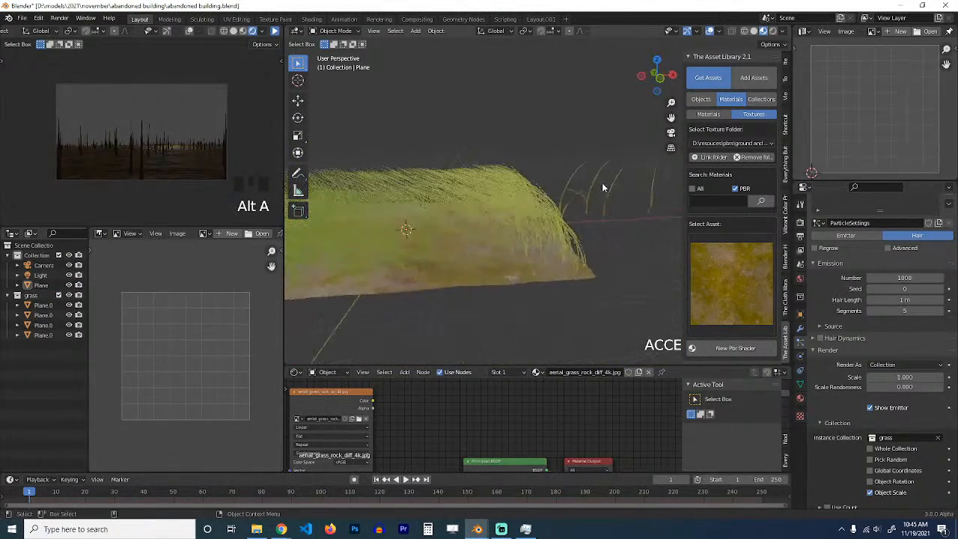
pyautogui.moveTo(608, 180); pyautogui.dragTo(641, 205)
pyautogui.hotkey('ctrl', 'a')
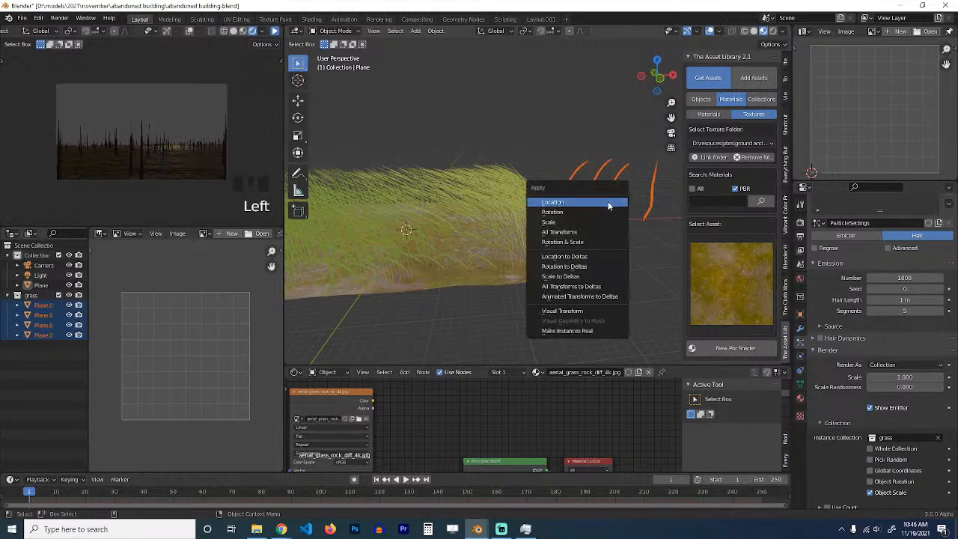
pyautogui.click(593, 219)
pyautogui.hotkey('ctrl', 'a')
pyautogui.click(606, 213)
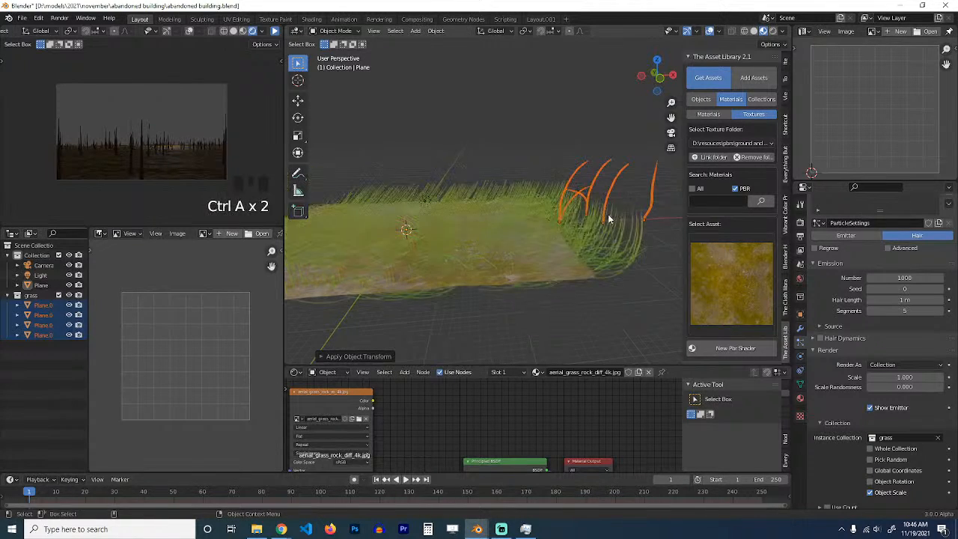
pyautogui.hotkey('alt', 'a')
pyautogui.moveTo(609, 229); pyautogui.dragTo(613, 301, button='middle')
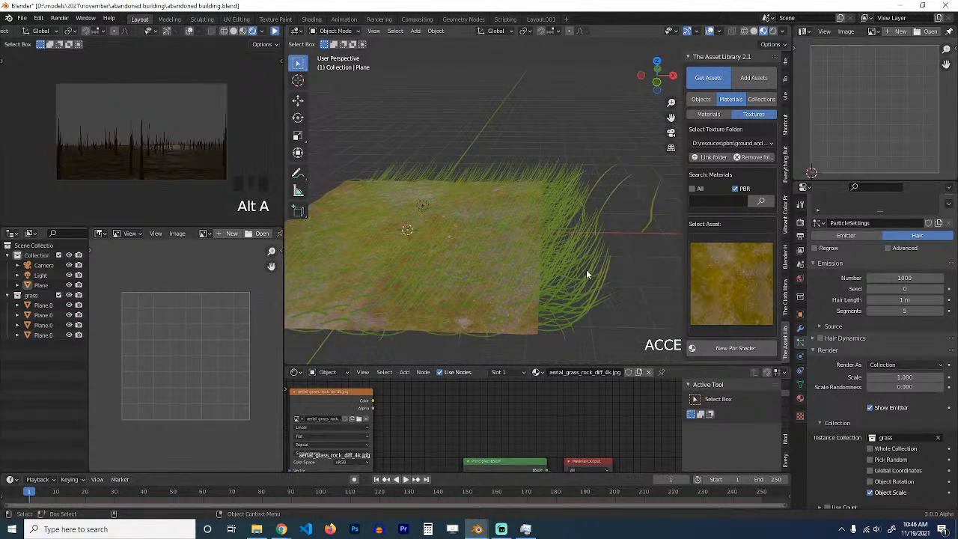
pyautogui.hotkey('ctrl', 's')
# Step: Enable the advanced hair particle settings and particle rotation for the ground's grass
pyautogui.click(560, 248)
pyautogui.moveTo(561, 249); pyautogui.dragTo(664, 287, button='middle')
pyautogui.hotkey('alt', 'a')
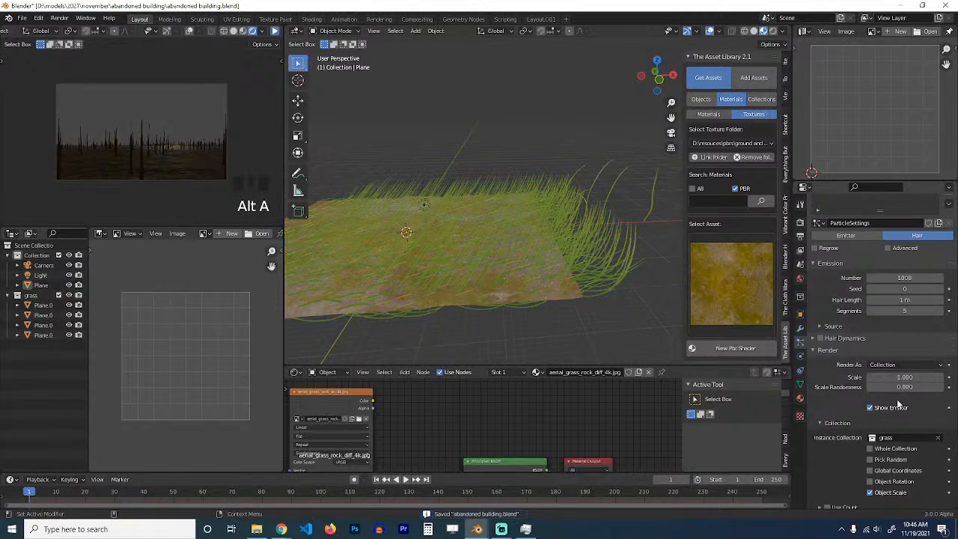
pyautogui.click(901, 252)
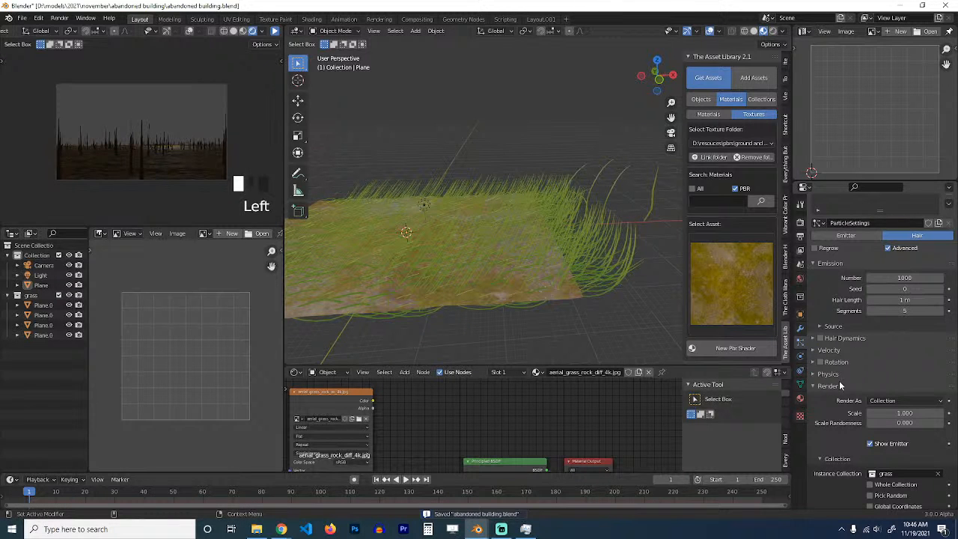
pyautogui.click(818, 362)
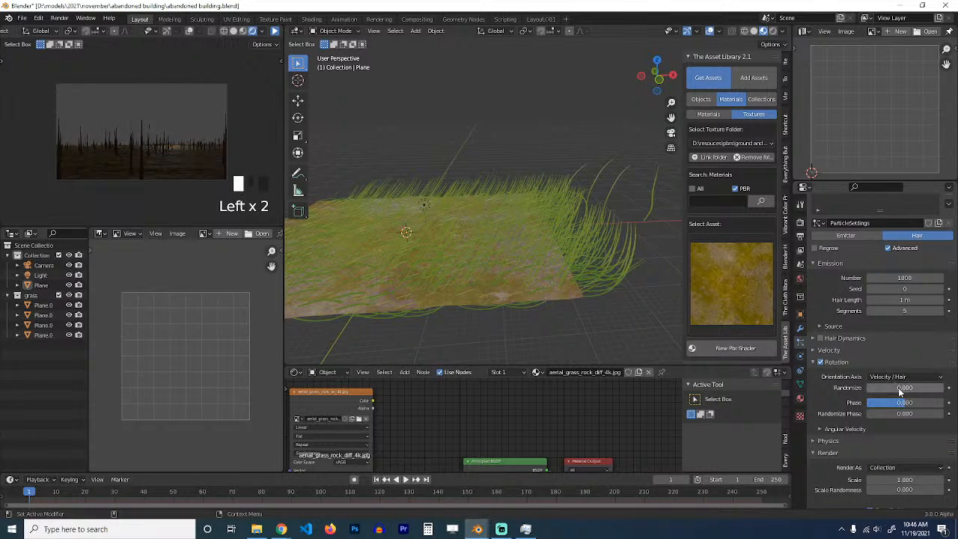
# Step: Try a rotation phase of 0.282 on the grass particles and check it from the front view
pyautogui.moveTo(900, 403); pyautogui.dragTo(949, 402)
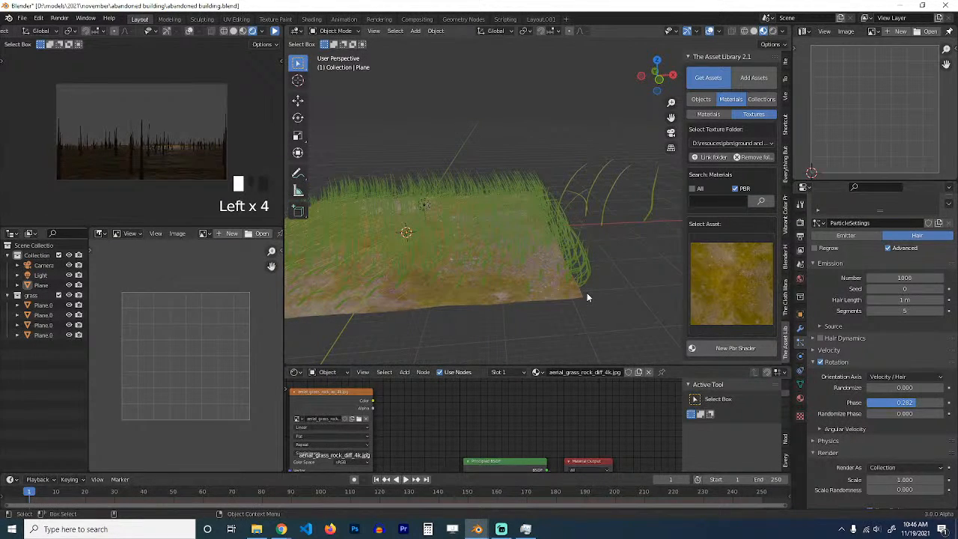
pyautogui.press('KP_1')
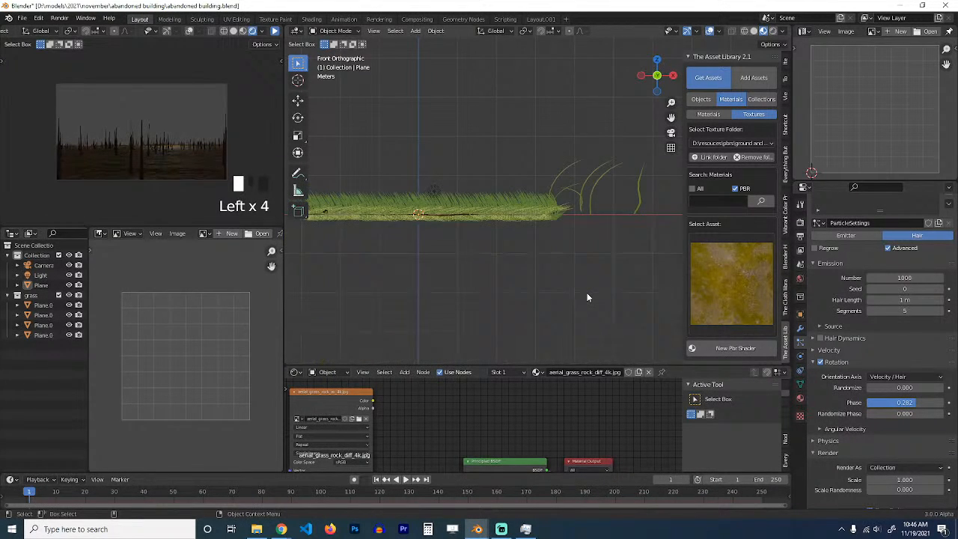
pyautogui.click(901, 403)
pyautogui.hotkey('ctrl', 'z')
# Step: Try the Normal-Tangent orientation axis on the grass particles with the phase set to 0
pyautogui.click(909, 376)
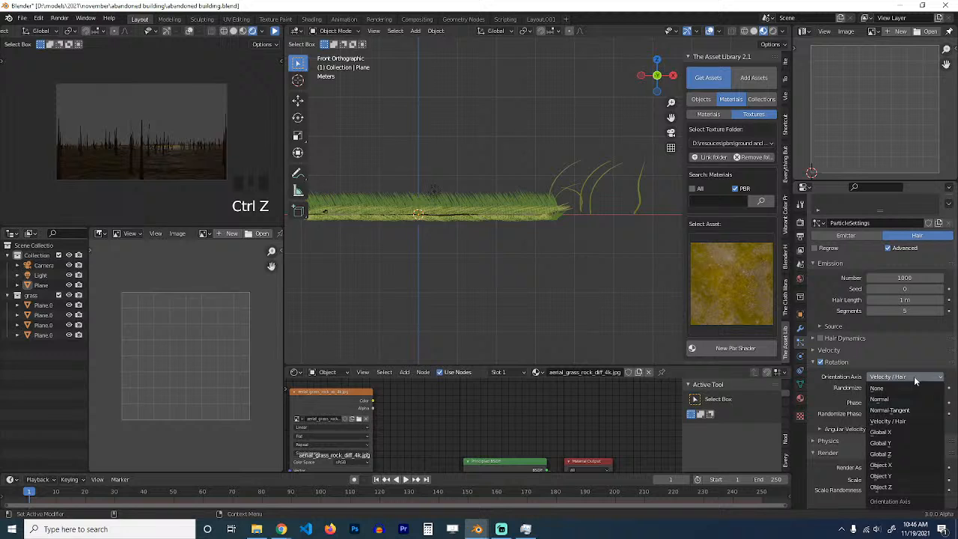
pyautogui.click(889, 410)
pyautogui.moveTo(598, 323); pyautogui.dragTo(555, 302, button='middle')
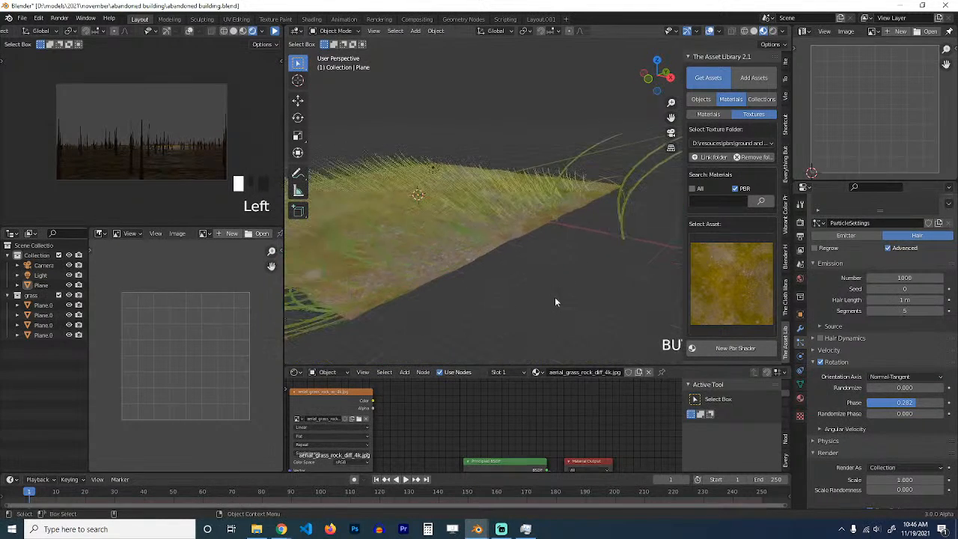
pyautogui.write('0')
pyautogui.press('Return')
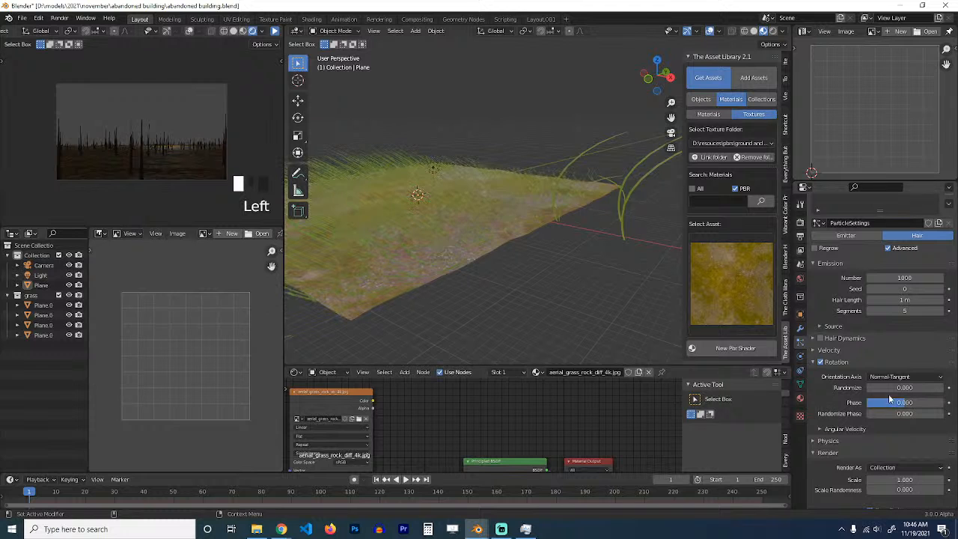
# Step: Try the Velocity / Hair, Normal-Tangent and Global Z orientation axes on the grass particles
pyautogui.click(909, 377)
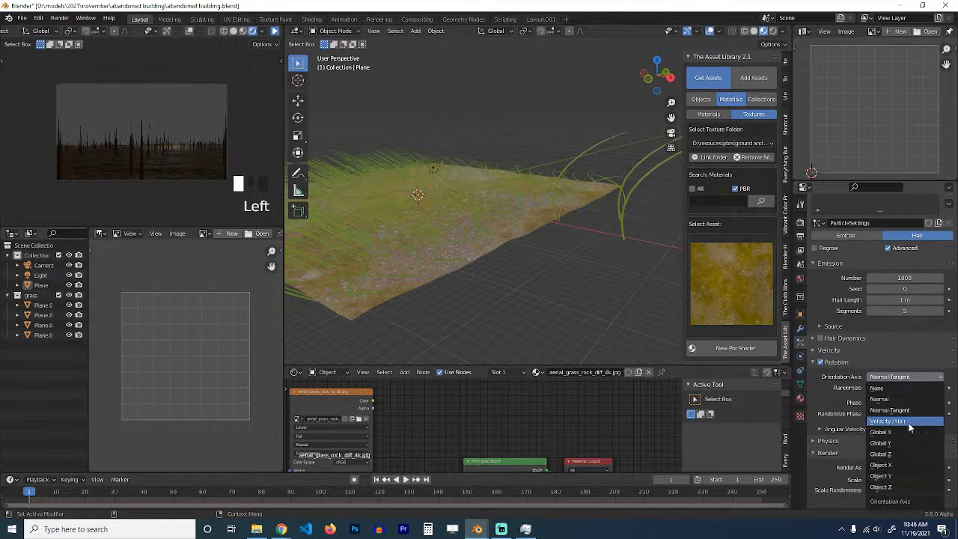
pyautogui.click(910, 423)
pyautogui.moveTo(919, 377); pyautogui.dragTo(902, 412)
pyautogui.moveTo(479, 225); pyautogui.dragTo(479, 299, button='middle')
pyautogui.click(904, 376)
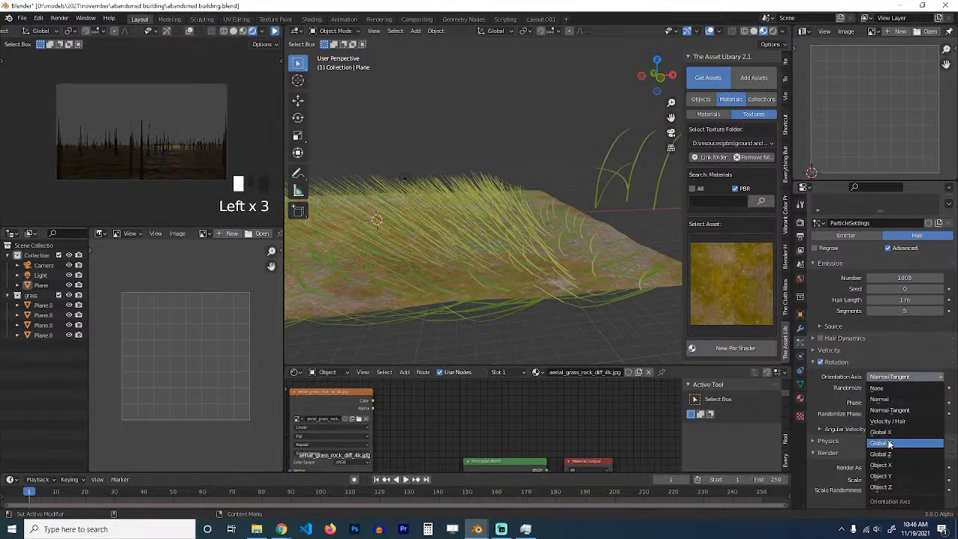
pyautogui.click(886, 453)
# Step: Set the grass particles' orientation axis to Global Y
pyautogui.click(906, 376)
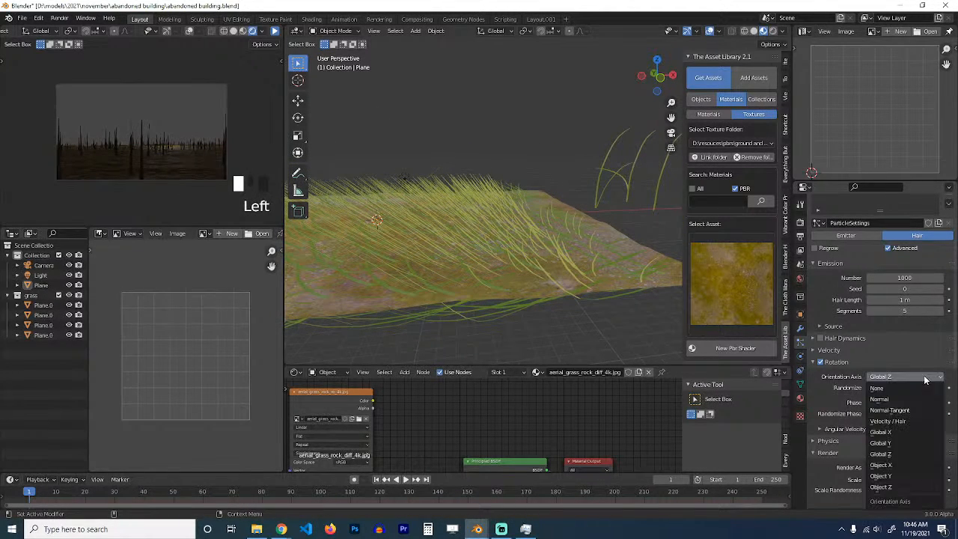
pyautogui.click(892, 435)
pyautogui.scroll(-2, 425, 280)
pyautogui.moveTo(425, 282); pyautogui.dragTo(402, 305, button='middle')
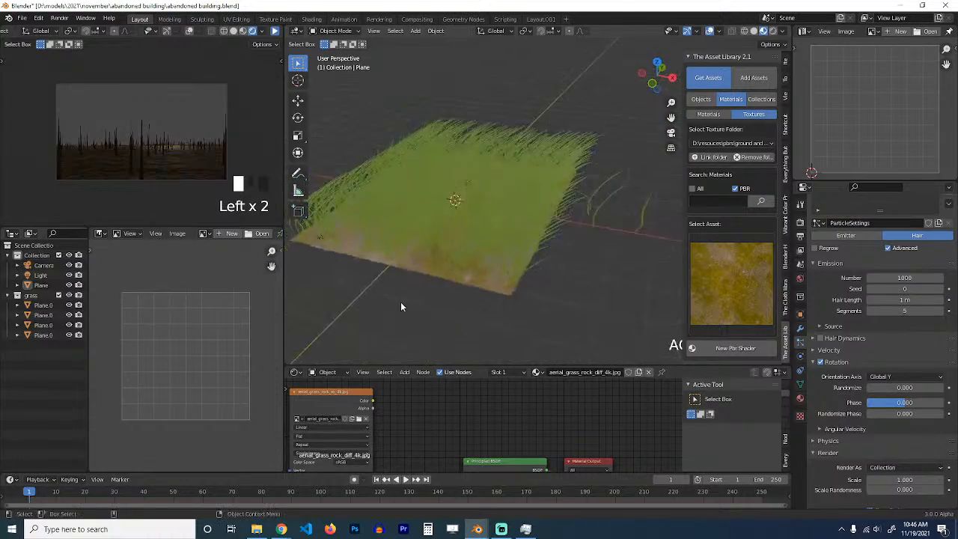
# Step: Set the grass particles' rotation phase to 0.103 and the randomize phase to 0.205
pyautogui.scroll(3, 412, 293)
pyautogui.moveTo(902, 404); pyautogui.dragTo(927, 413)
pyautogui.scroll(-4, 523, 266)
pyautogui.moveTo(575, 262); pyautogui.dragTo(539, 277, button='middle')
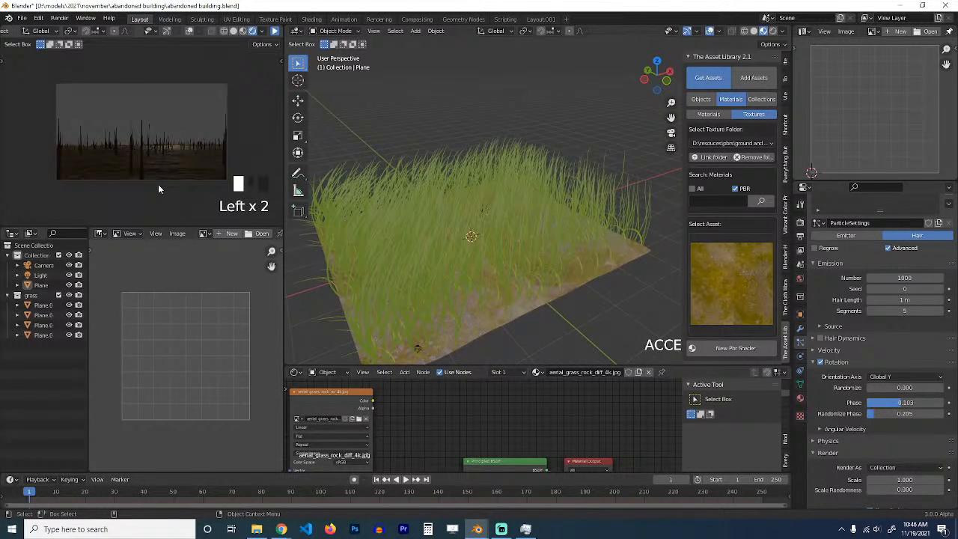
# Step: Resume the live render preview in the camera viewport
pyautogui.click(274, 31)
pyautogui.moveTo(484, 181); pyautogui.dragTo(492, 161, button='middle')
pyautogui.scroll(-6, 896, 413)
pyautogui.scroll(-4, 896, 412)
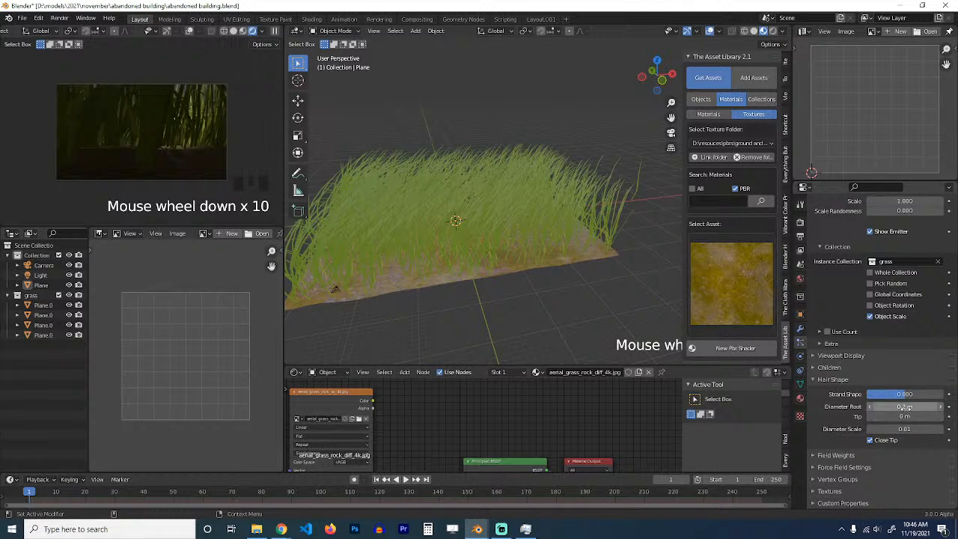
# Step: Collapse the Hair Shape settings, reduce the grass particles' render scale to 0.160 and save the file
pyautogui.click(829, 379)
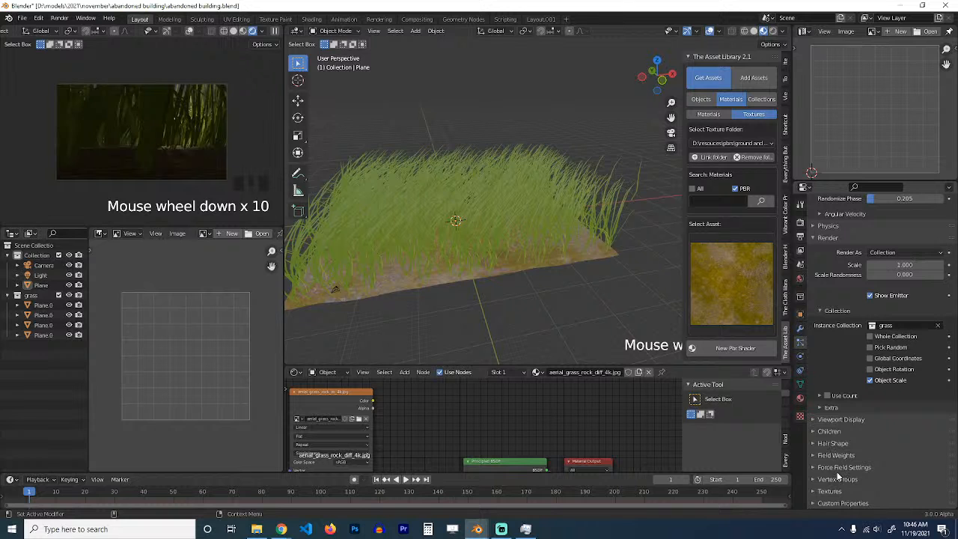
pyautogui.keyDown('shift'); pyautogui.moveTo(912, 265); pyautogui.dragTo(868, 265); pyautogui.keyUp('shift')
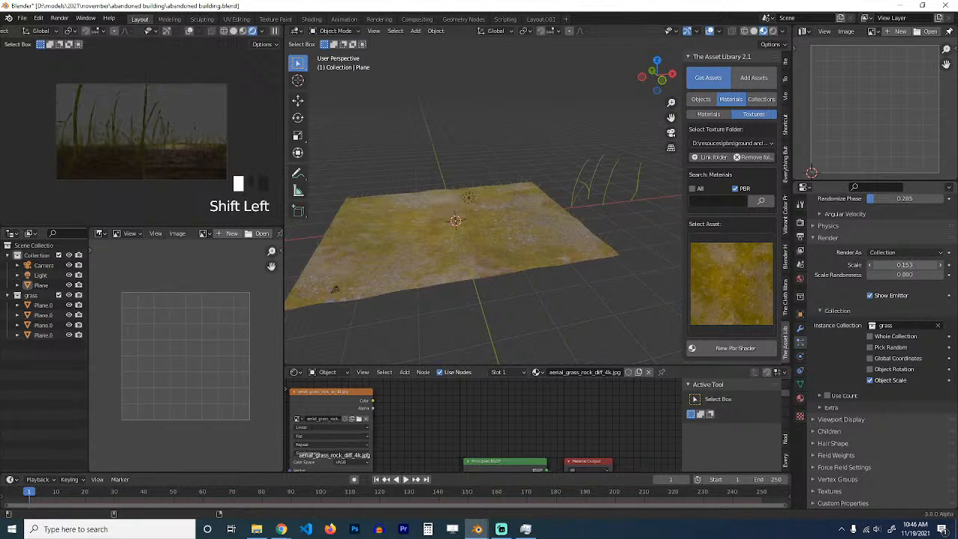
pyautogui.click(569, 263)
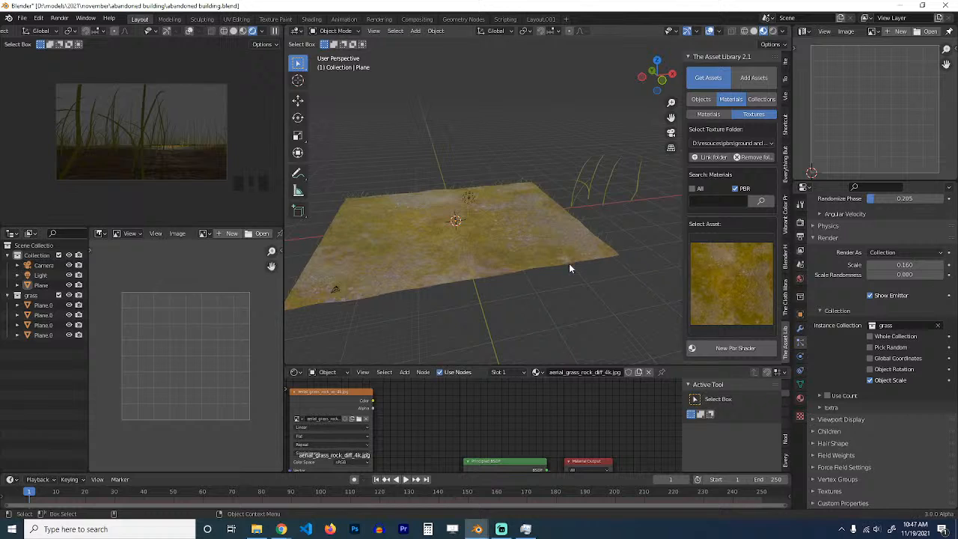
pyautogui.click(571, 265)
pyautogui.scroll(3, 573, 284)
pyautogui.hotkey('alt', 'a')
pyautogui.scroll(-3, 573, 283)
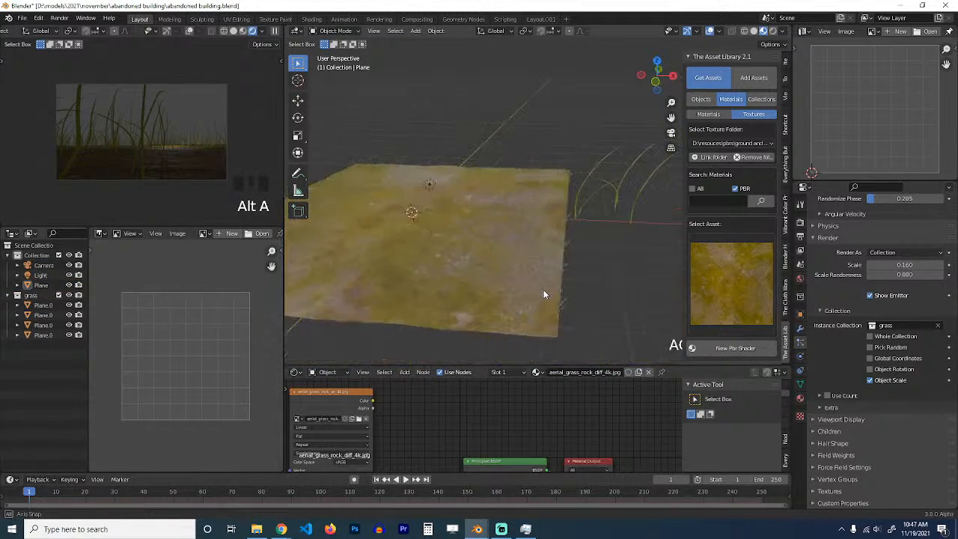
pyautogui.hotkey('ctrl', 's')
# Step: Collapse the unneeded particle settings sections and set the grass particles' scale randomness to 0.340
pyautogui.scroll(-2, 555, 275)
pyautogui.moveTo(533, 263); pyautogui.dragTo(555, 200, button='middle')
pyautogui.click(869, 380)
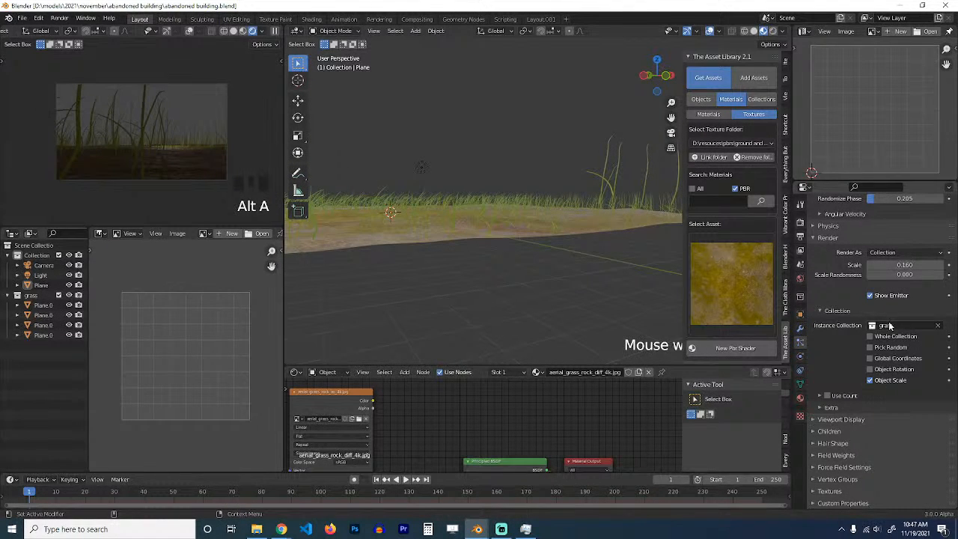
pyautogui.click(838, 310)
pyautogui.click(845, 321)
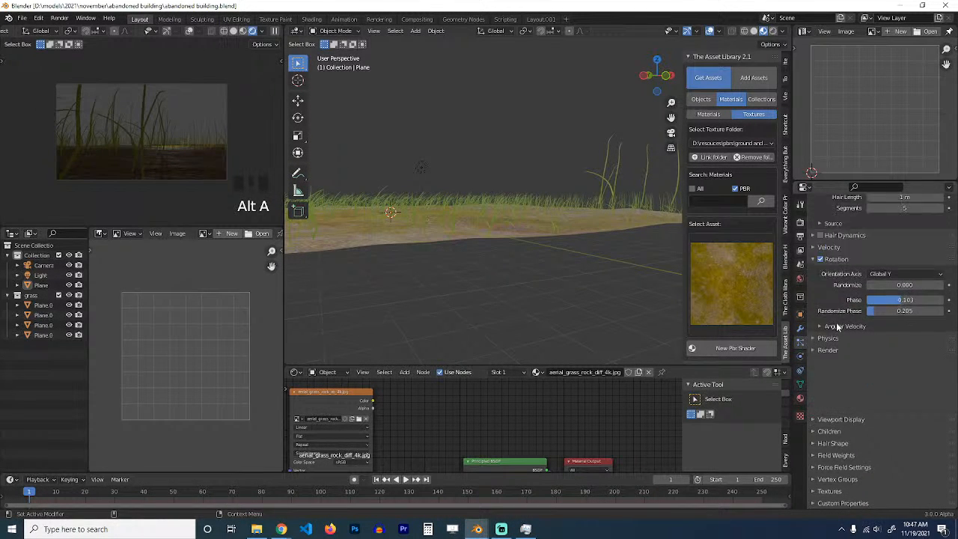
pyautogui.click(836, 316)
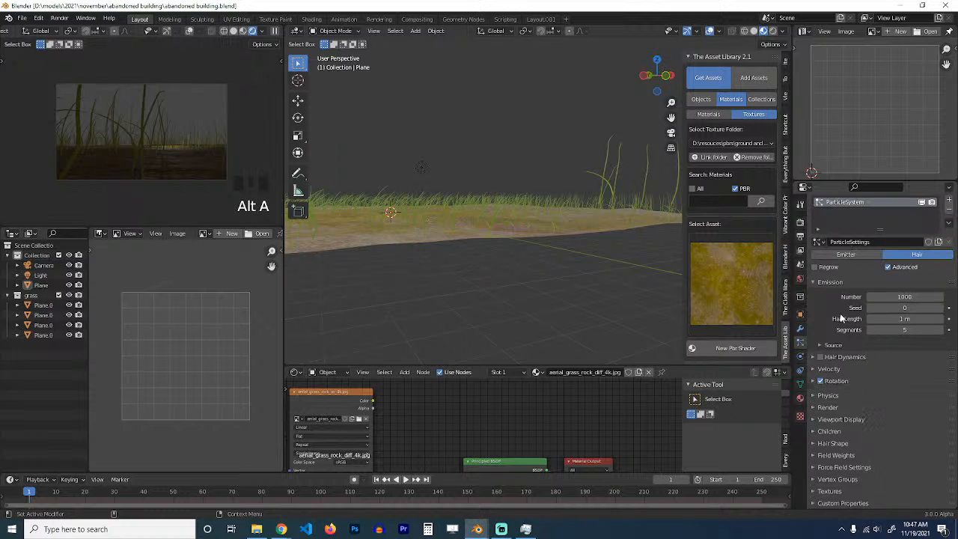
pyautogui.click(838, 408)
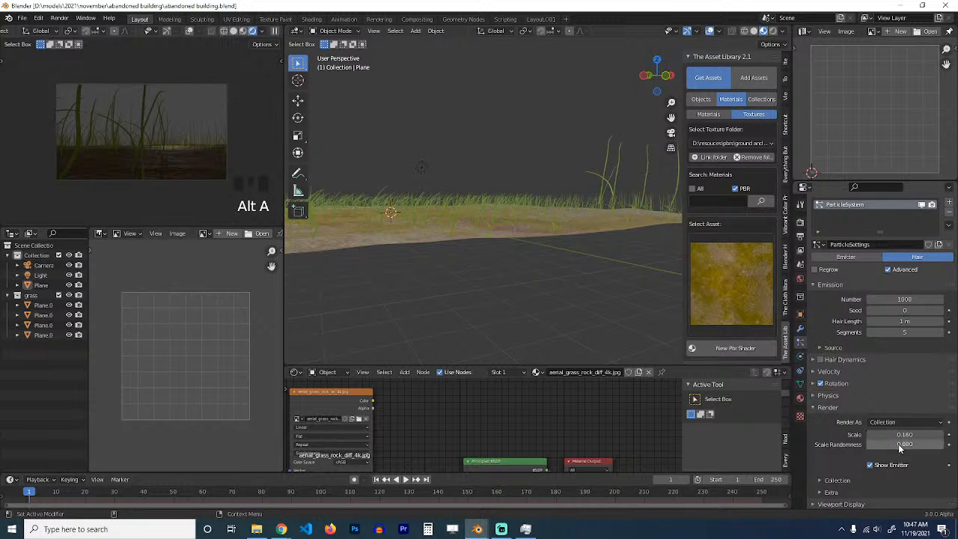
pyautogui.moveTo(869, 447); pyautogui.dragTo(892, 447)
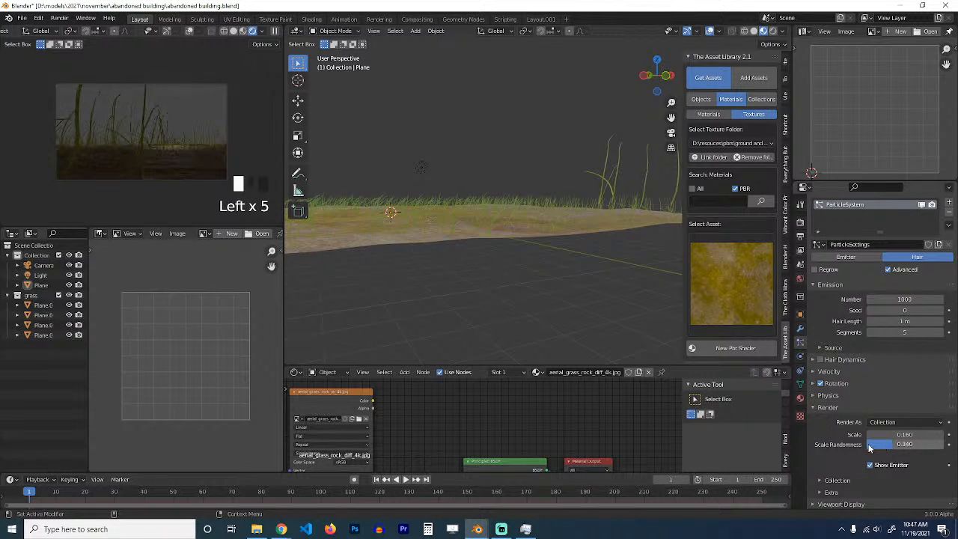
# Step: Increase the grass particles' scale randomness to 0.564
pyautogui.click(552, 316)
pyautogui.scroll(3, 551, 318)
pyautogui.scroll(-8, 549, 318)
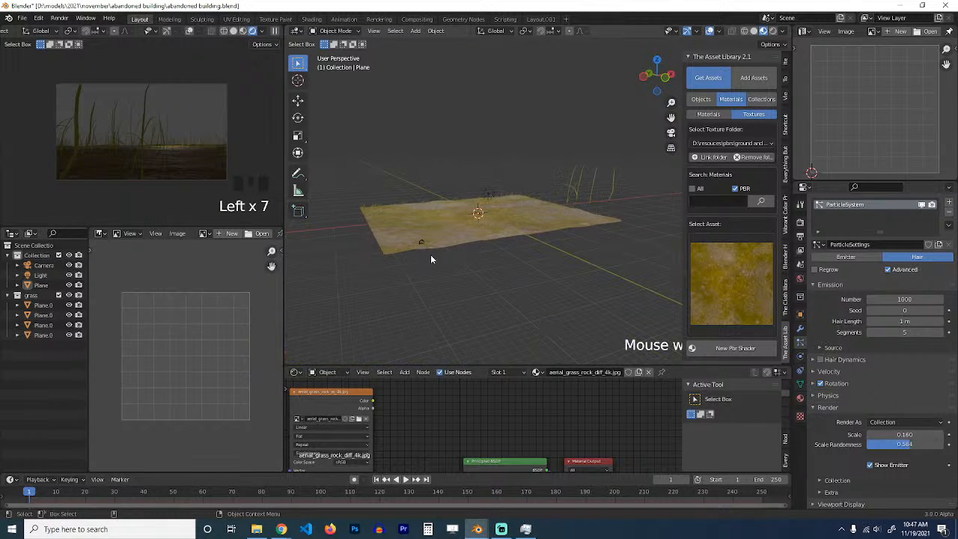
# Step: Raise the camera straight up to a Z location of about 2.36 m and save the file
pyautogui.click(425, 238)
pyautogui.click(425, 238)
pyautogui.press('g')
pyautogui.press('z')
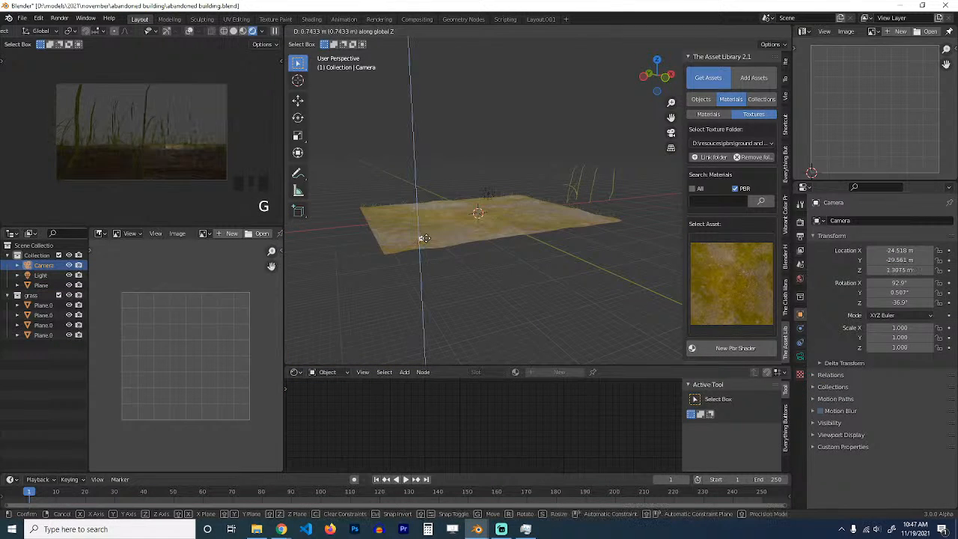
pyautogui.click(424, 233)
pyautogui.hotkey('ctrl', 's')
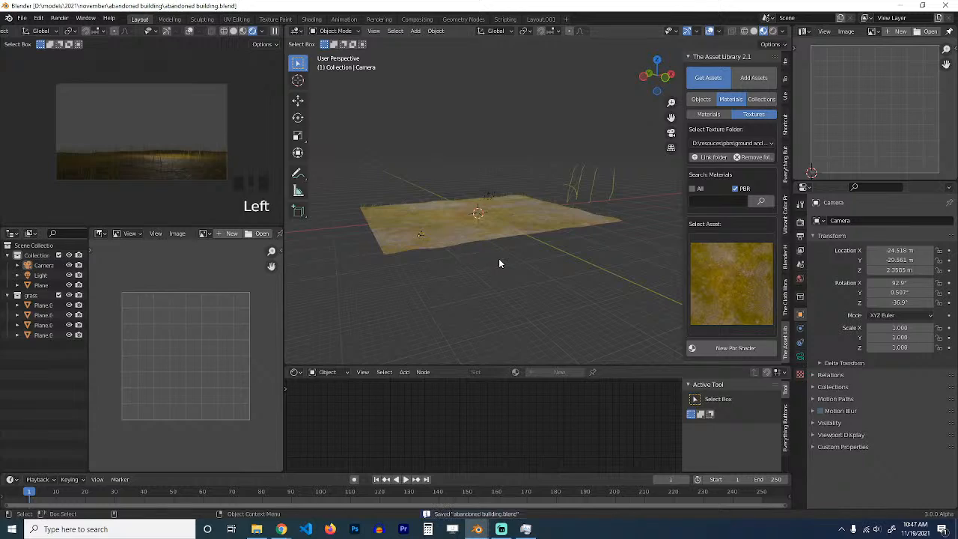
# Step: Select the ground plane, rename its particle settings to "tall grass" and save the file
pyautogui.moveTo(499, 258); pyautogui.dragTo(751, 269, button='middle')
pyautogui.scroll(3, 497, 278)
pyautogui.click(522, 268)
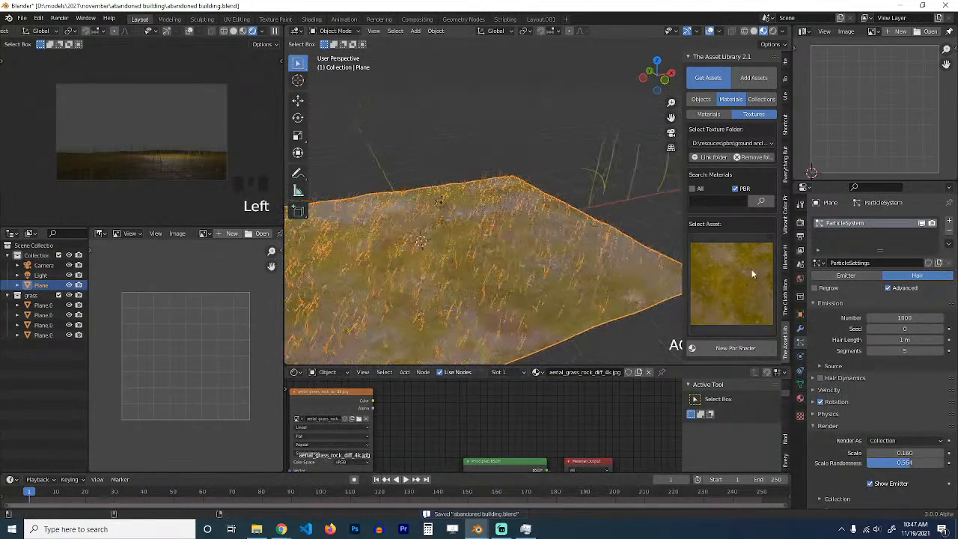
pyautogui.moveTo(492, 276); pyautogui.dragTo(509, 282, button='middle')
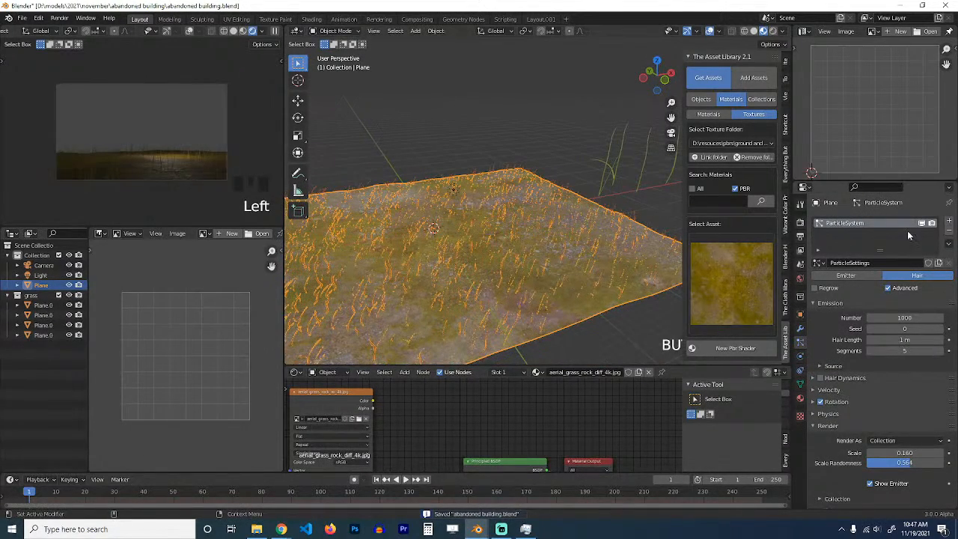
pyautogui.doubleClick(852, 262)
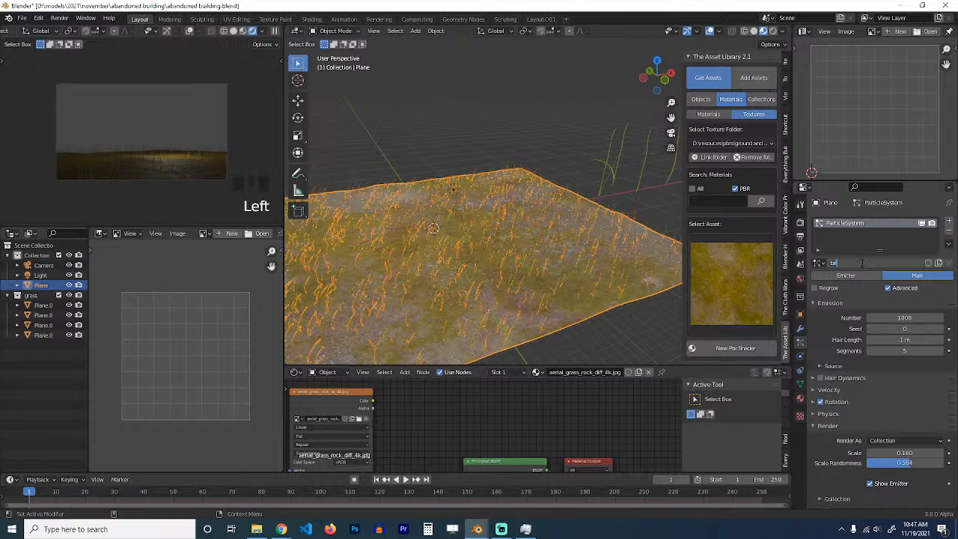
pyautogui.hotkey('ctrl', 's')
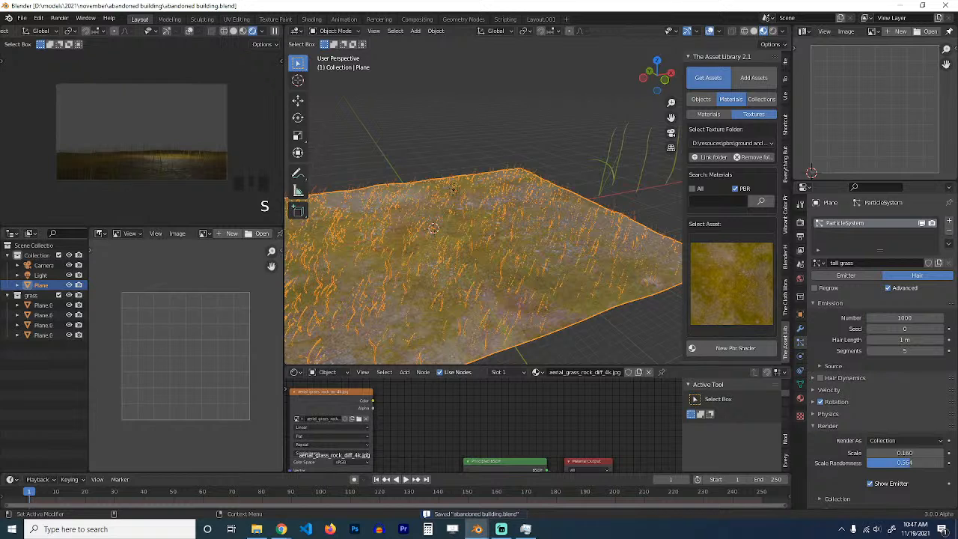
# Step: Add a second particle system to the ground using a separate copy of the tall grass settings named "short", and save the file
pyautogui.click(570, 265)
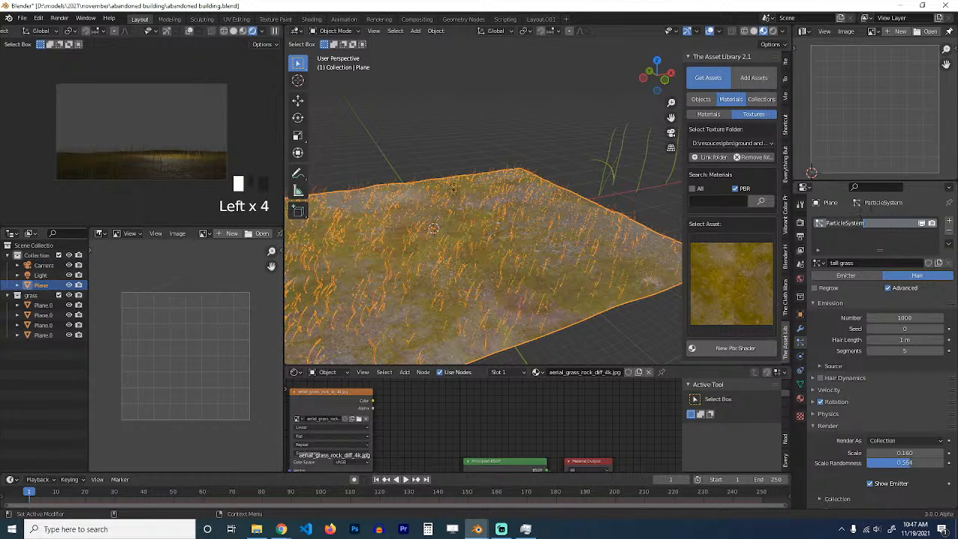
pyautogui.click(948, 221)
pyautogui.click(821, 262)
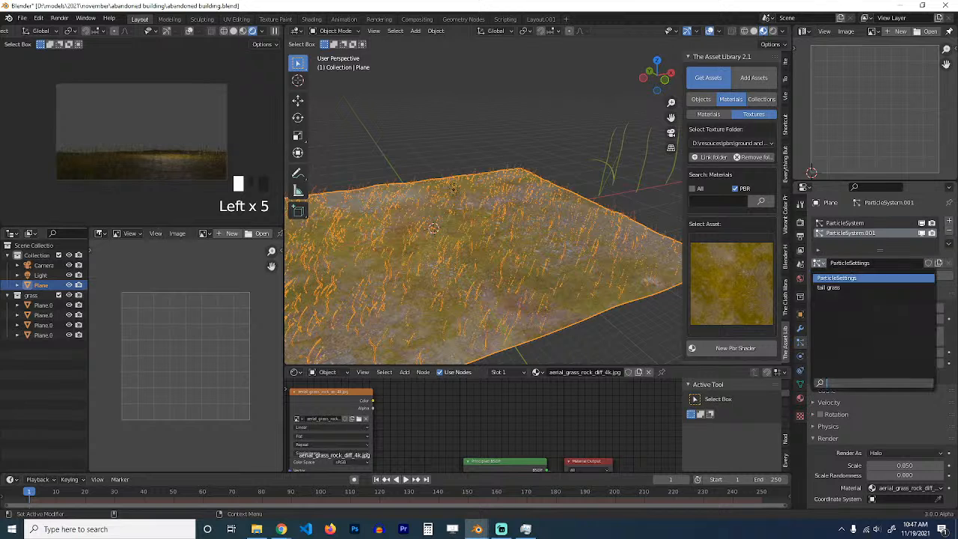
pyautogui.click(913, 264)
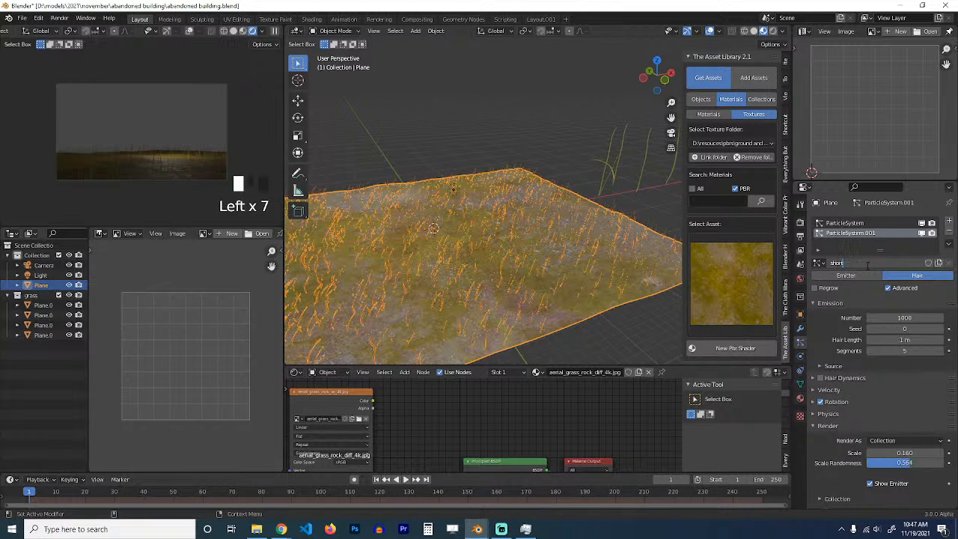
pyautogui.click(858, 307)
pyautogui.hotkey('ctrl', 's')
# Step: Set the short grass emission seed to 1 and its particle number to 500
pyautogui.scroll(-1, 887, 324)
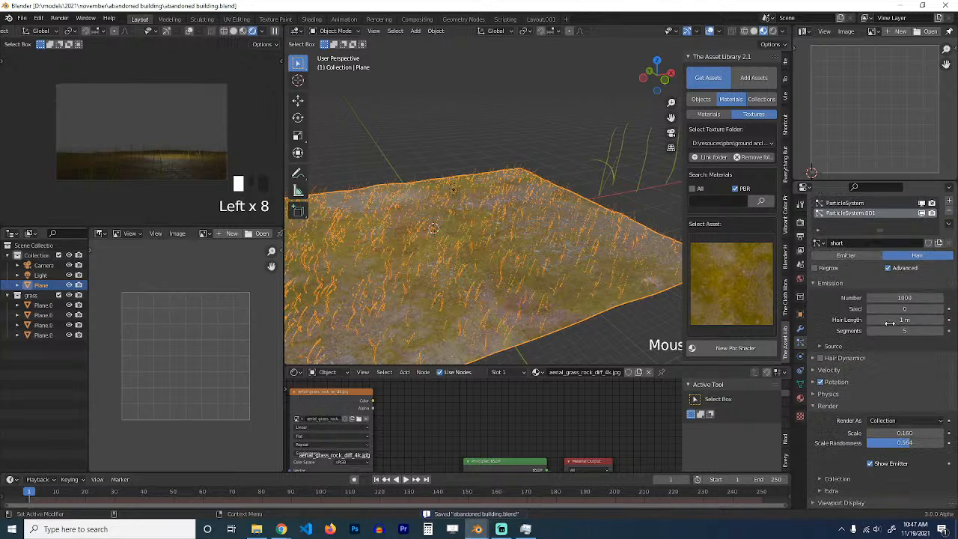
pyautogui.click(937, 308)
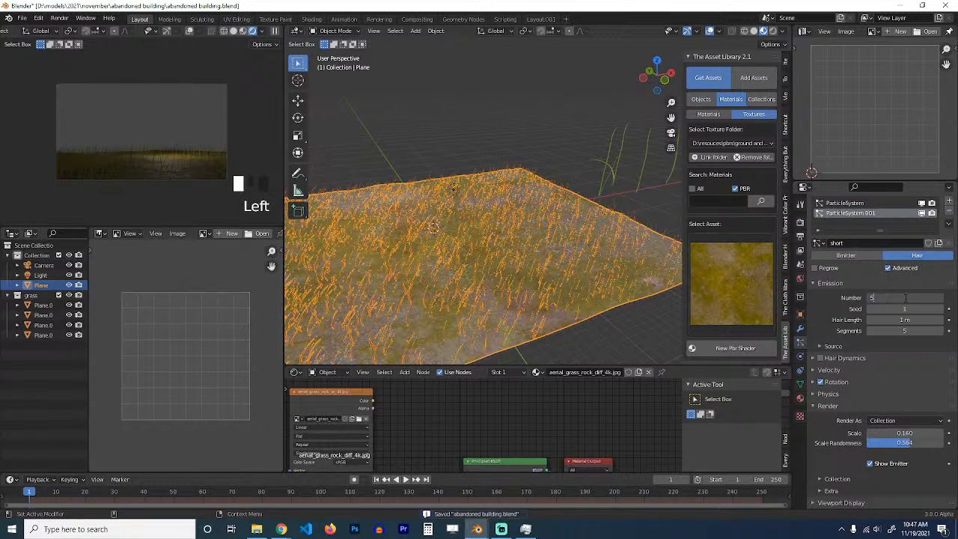
pyautogui.click(864, 314)
pyautogui.scroll(5, 865, 308)
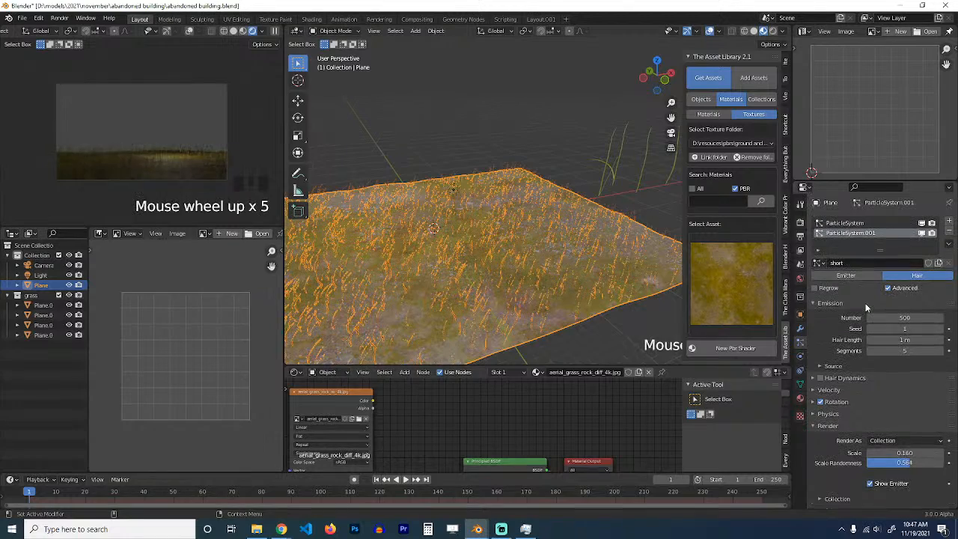
# Step: Hide the tall grass particle system in the viewport, switch the main view to solid shading and save the file
pyautogui.click(920, 224)
pyautogui.keyDown('shift'); pyautogui.moveTo(493, 268); pyautogui.dragTo(515, 255, button='middle'); pyautogui.keyUp('shift')
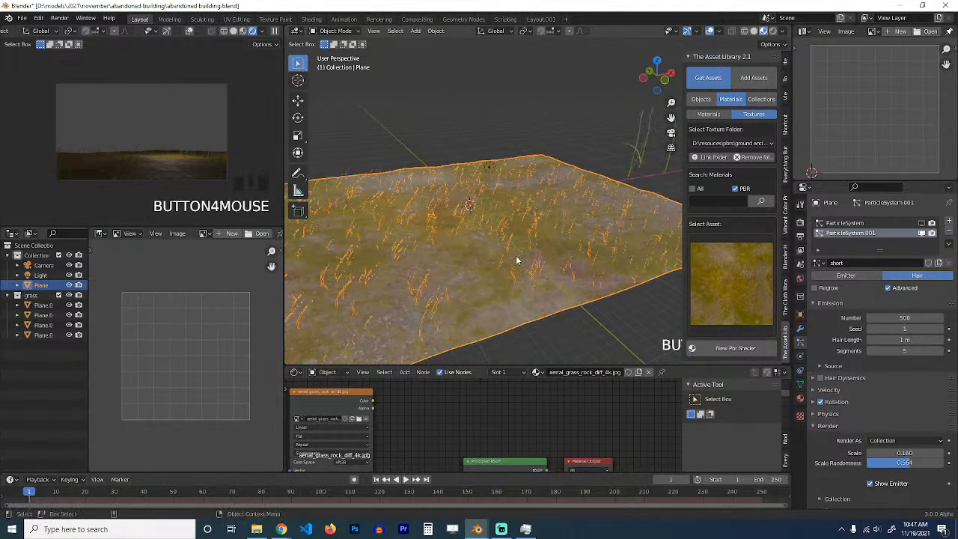
pyautogui.press('z')
pyautogui.moveTo(569, 277); pyautogui.dragTo(633, 306, button='middle')
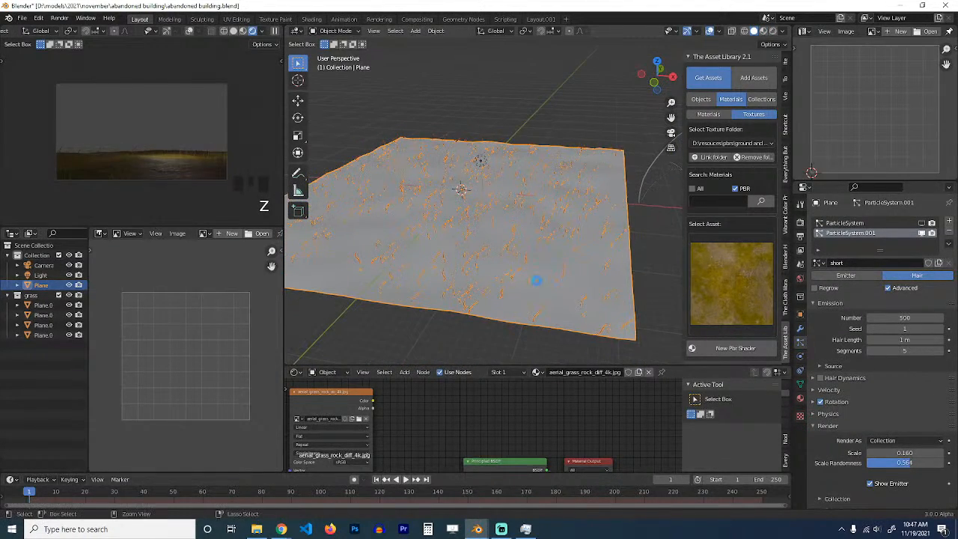
pyautogui.hotkey('ctrl', 's')
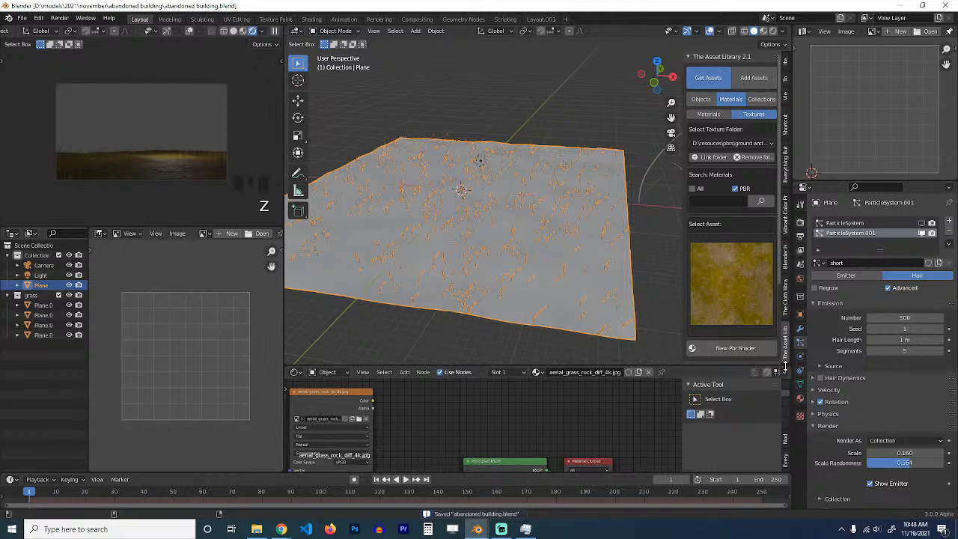
# Step: Try simple child particles on the short grass system
pyautogui.scroll(-3, 862, 391)
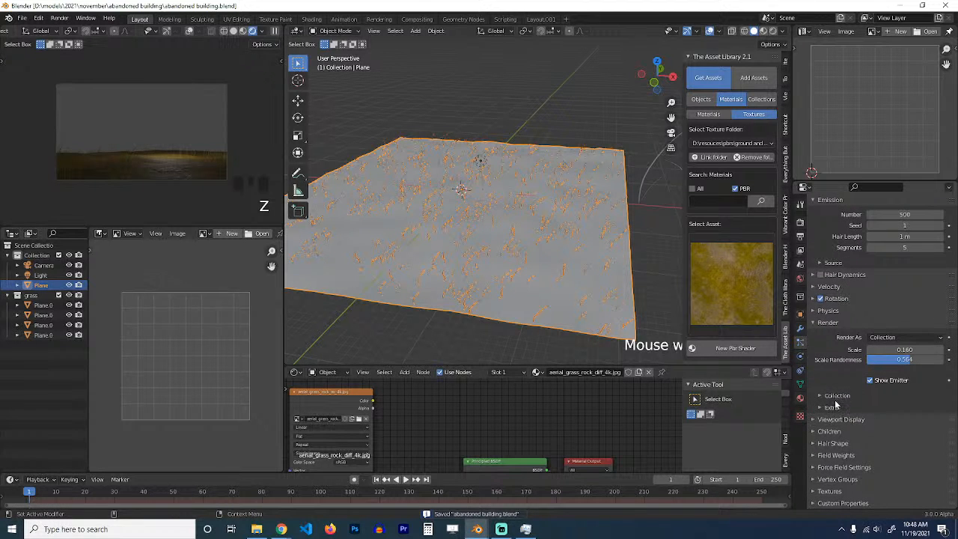
pyautogui.click(851, 432)
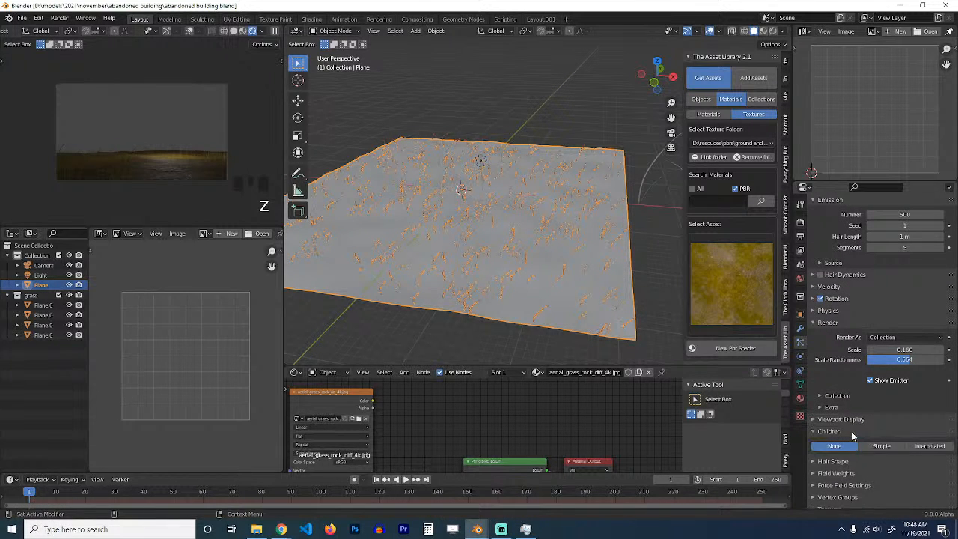
pyautogui.click(897, 446)
pyautogui.scroll(3, 486, 284)
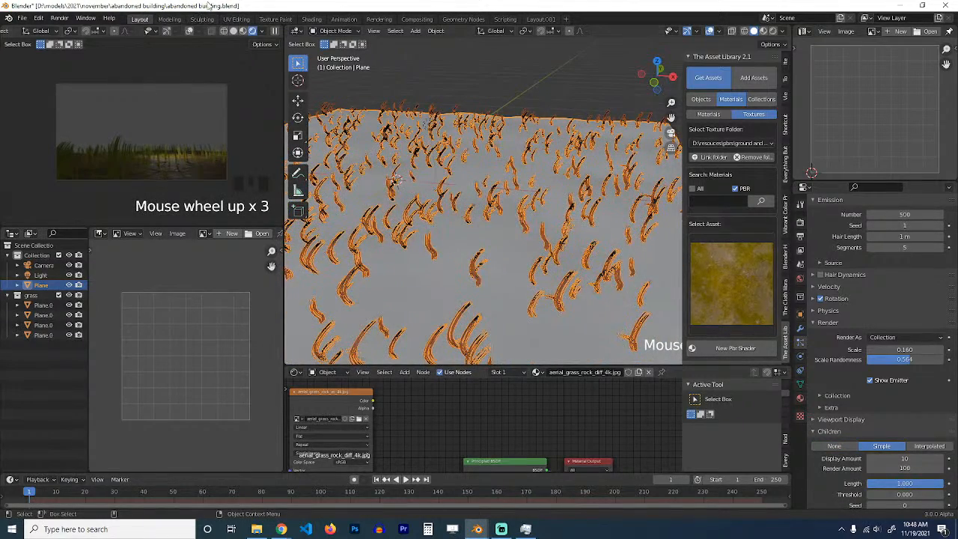
# Step: Switch the camera view to solid shading, set the short grass children to Interpolated and deselect everything
pyautogui.click(233, 29)
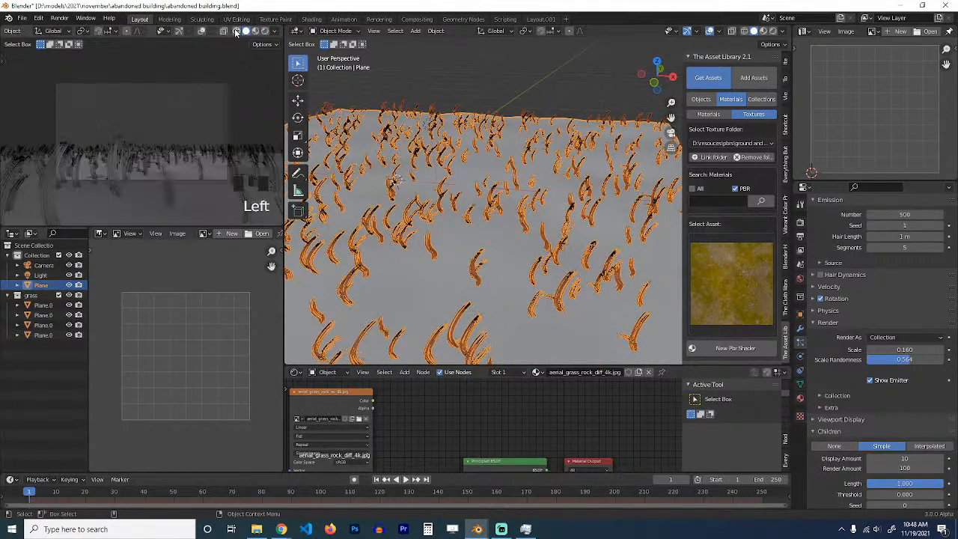
pyautogui.click(944, 447)
pyautogui.moveTo(576, 229); pyautogui.dragTo(660, 246, button='middle')
pyautogui.hotkey('alt', 'a')
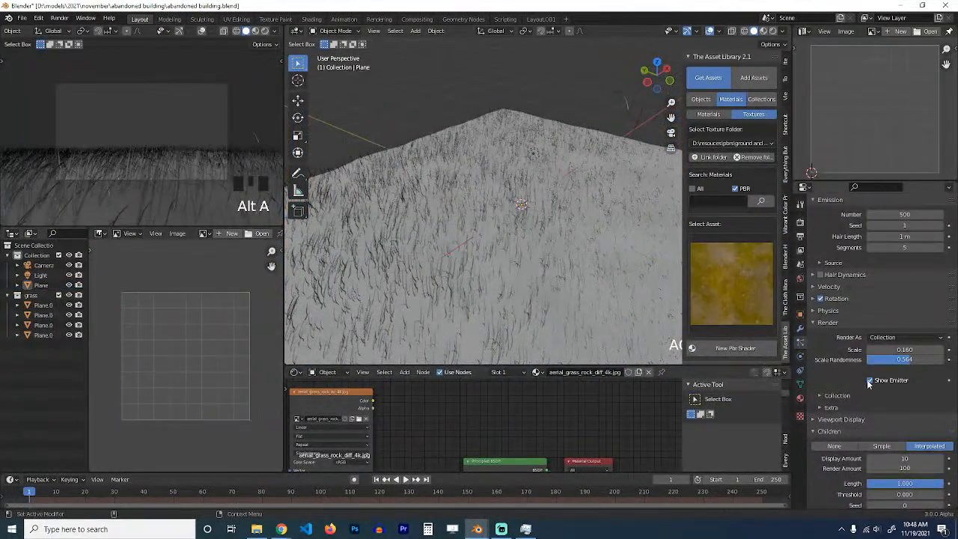
# Step: Set the display amount of the short grass children to 50
pyautogui.scroll(-3, 838, 369)
pyautogui.moveTo(890, 357); pyautogui.dragTo(935, 356)
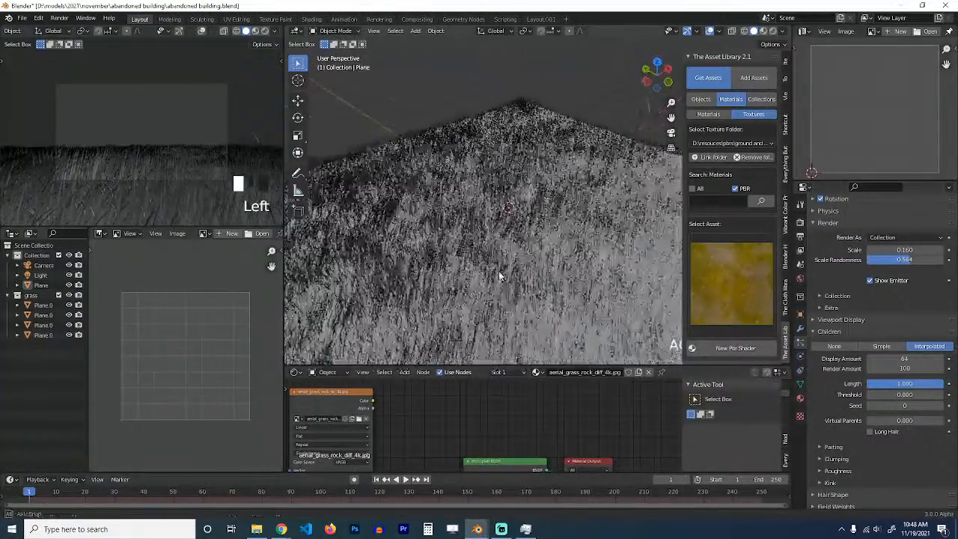
pyautogui.moveTo(436, 274); pyautogui.dragTo(527, 243, button='middle')
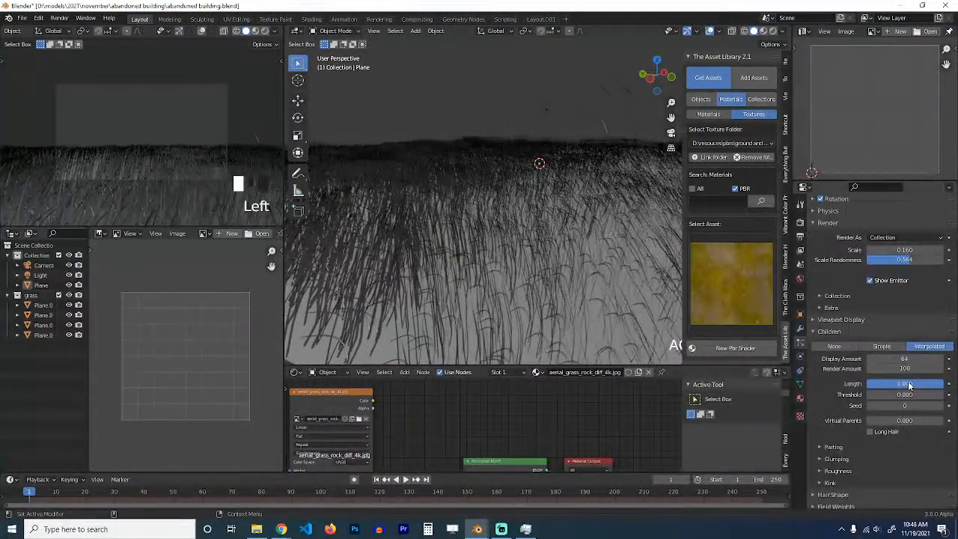
pyautogui.moveTo(908, 358)
pyautogui.mouseDown()
pyautogui.moveTo(917, 359)
pyautogui.moveTo(907, 359)
pyautogui.mouseUp()
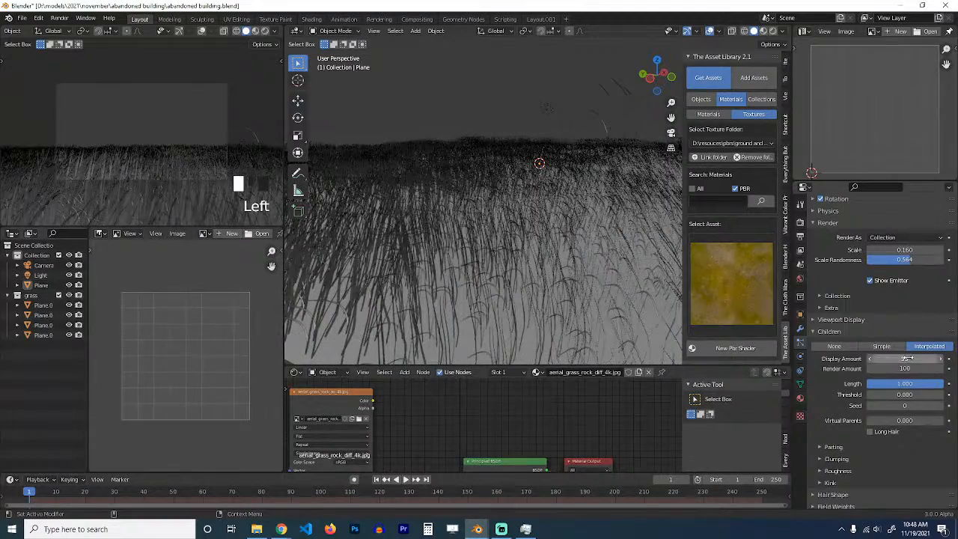
pyautogui.click(849, 384)
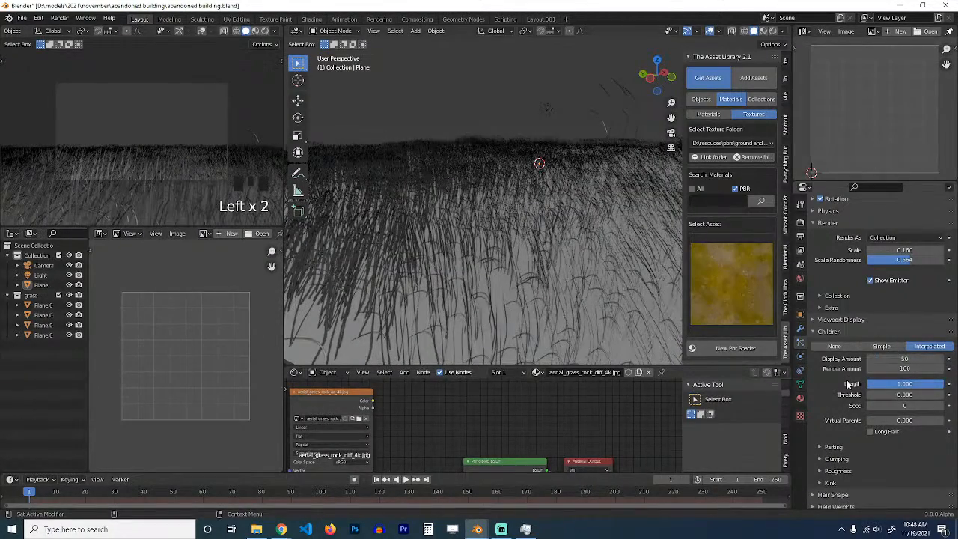
# Step: Reduce the short grass render scale to 0.138 and set its rotation randomize value to 0.237
pyautogui.scroll(2, 900, 313)
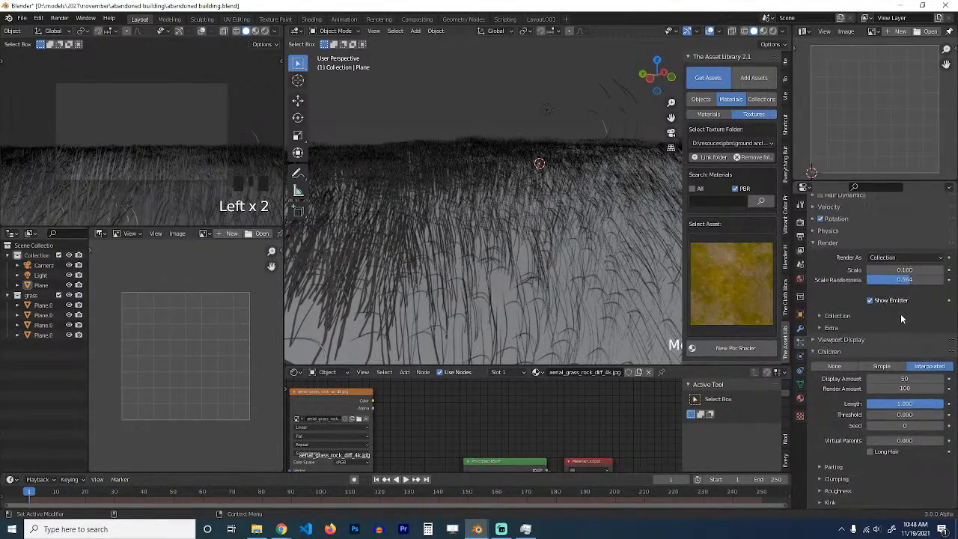
pyautogui.keyDown('shift'); pyautogui.moveTo(907, 289); pyautogui.dragTo(892, 290); pyautogui.keyUp('shift')
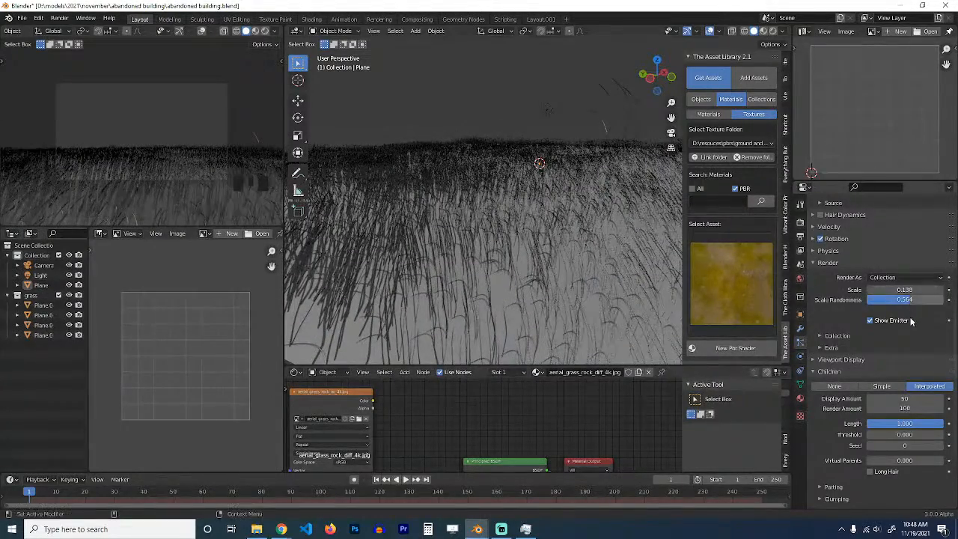
pyautogui.scroll(4, 874, 318)
pyautogui.click(843, 318)
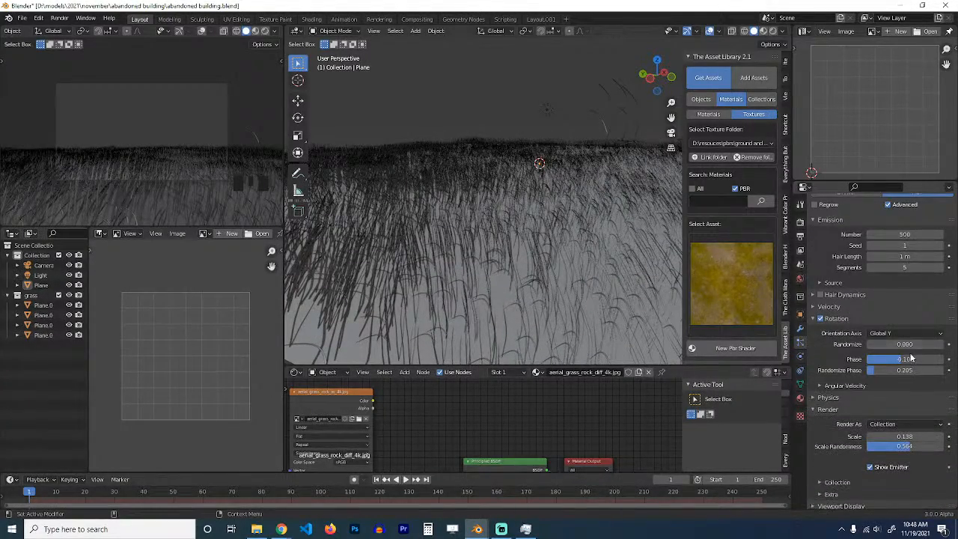
pyautogui.moveTo(903, 343); pyautogui.dragTo(926, 344)
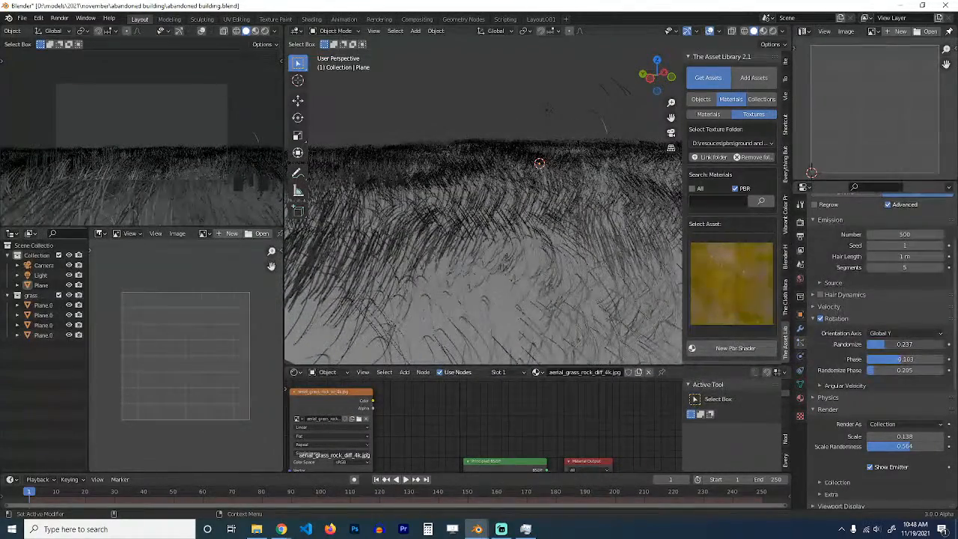
# Step: Check the children's Parting options and inspect the short grass coverage across the ground and in the camera view
pyautogui.scroll(-10, 844, 413)
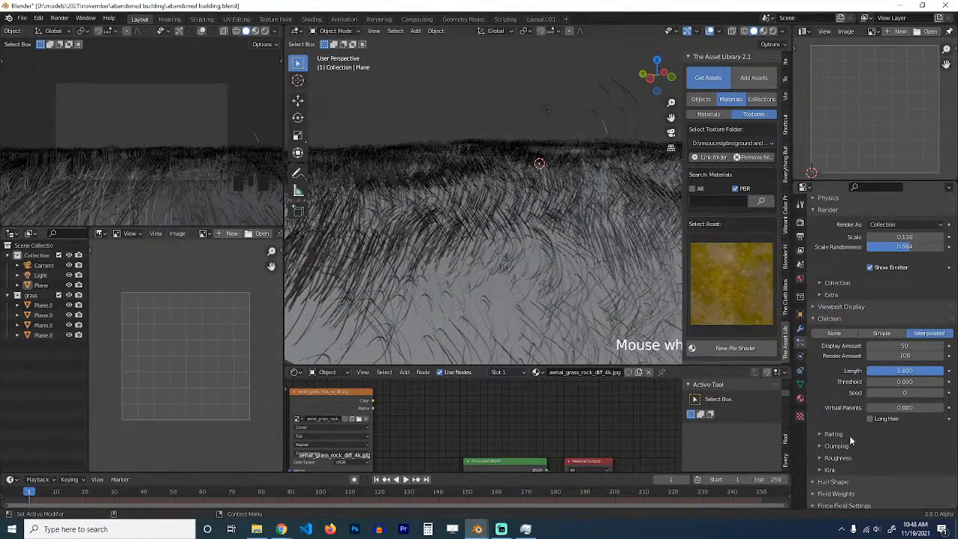
pyautogui.click(842, 436)
pyautogui.click(852, 437)
pyautogui.press('`')
pyautogui.moveTo(545, 319); pyautogui.dragTo(622, 339, button='middle')
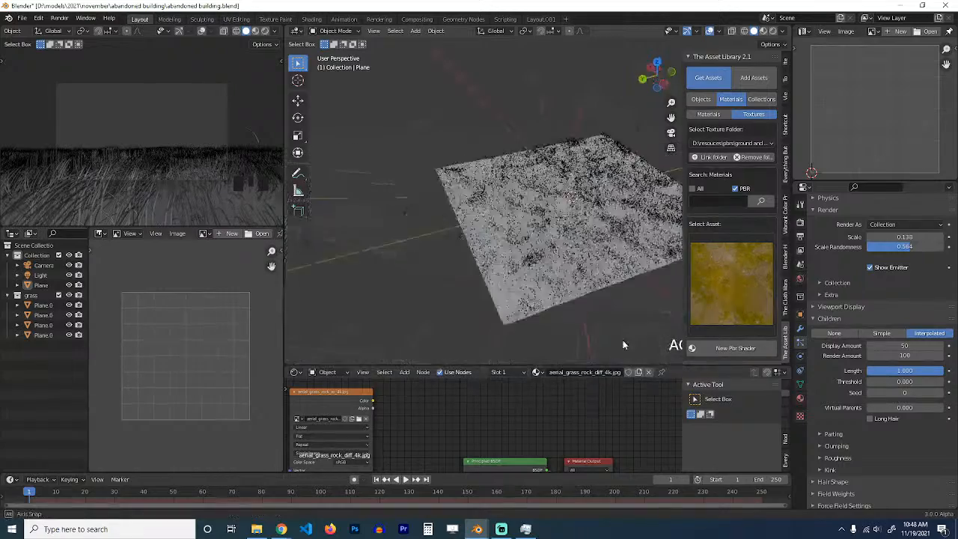
pyautogui.scroll(6, 613, 333)
pyautogui.scroll(3, 157, 154)
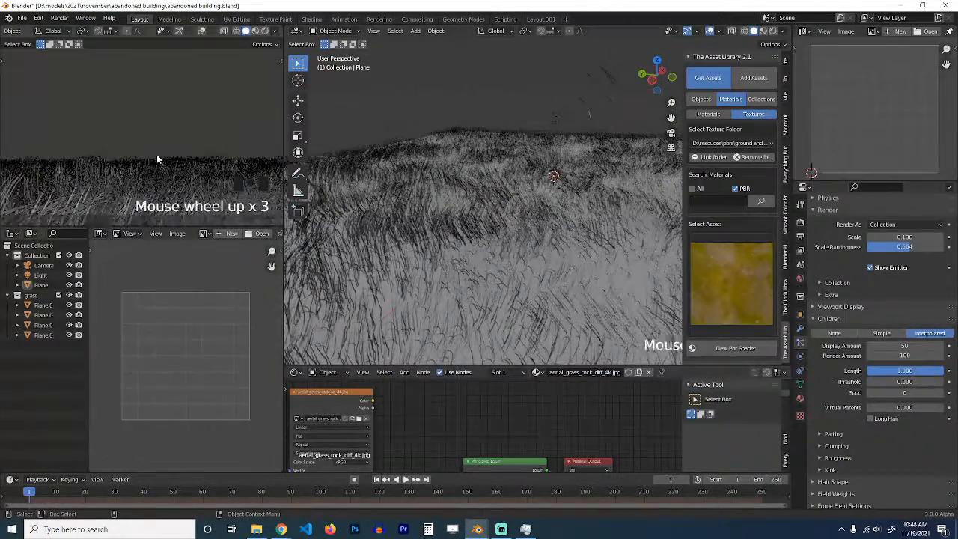
# Step: Show the tall grass particle system in the viewport and undo a trial hair length change on the short grass
pyautogui.scroll(10, 931, 244)
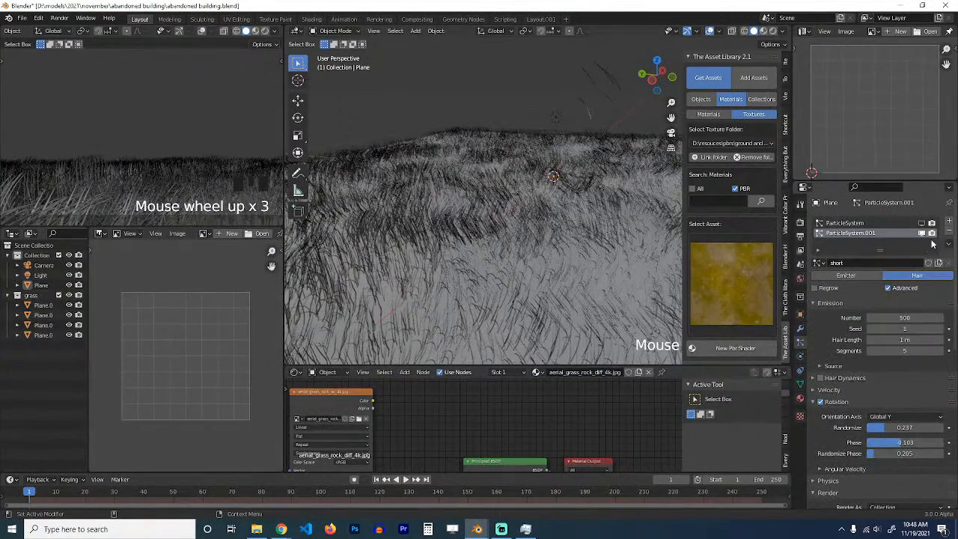
pyautogui.click(926, 228)
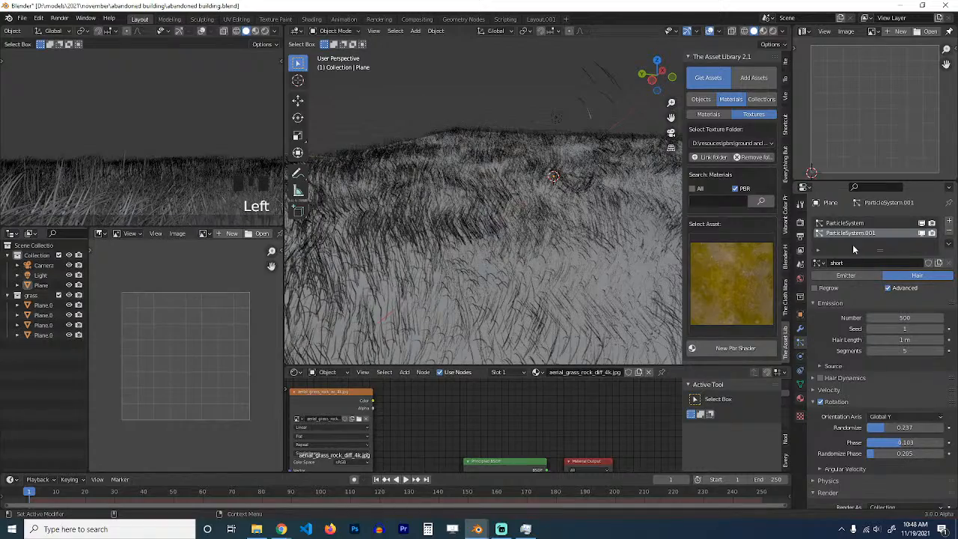
pyautogui.keyDown('shift'); pyautogui.moveTo(905, 339); pyautogui.dragTo(909, 339); pyautogui.keyUp('shift')
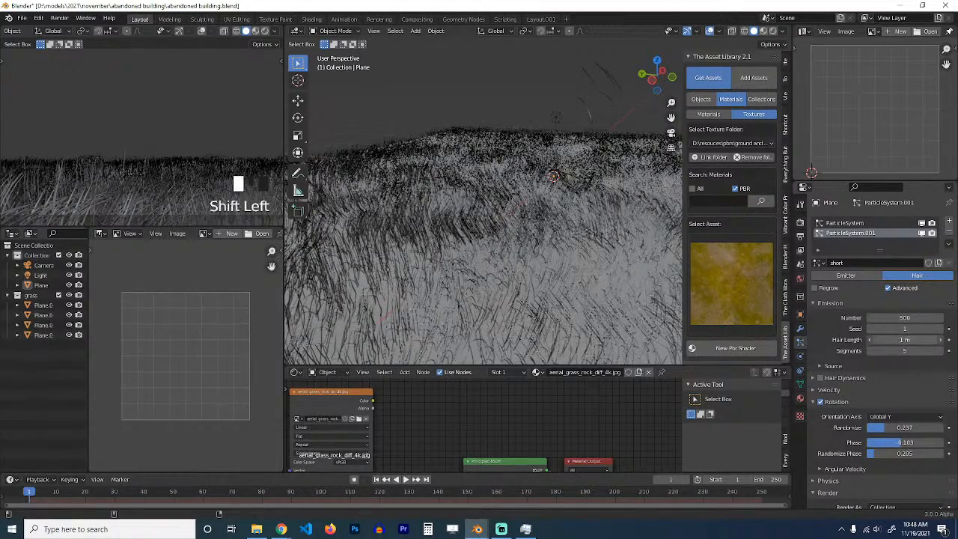
pyautogui.hotkey('ctrl', 'z')
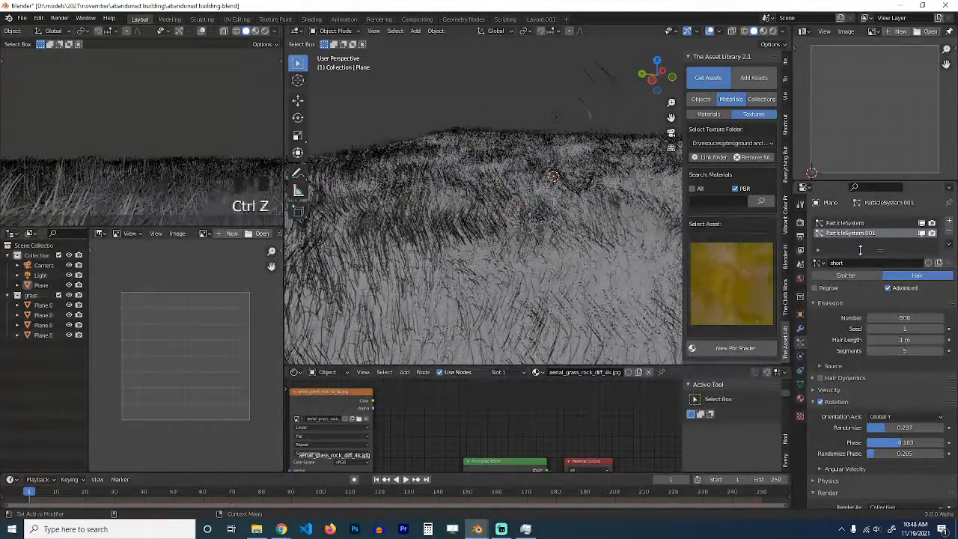
# Step: Set the tall grass hair length to 1.06 m, its render scale to 0.190 and its scale randomness to 0.609
pyautogui.click(874, 223)
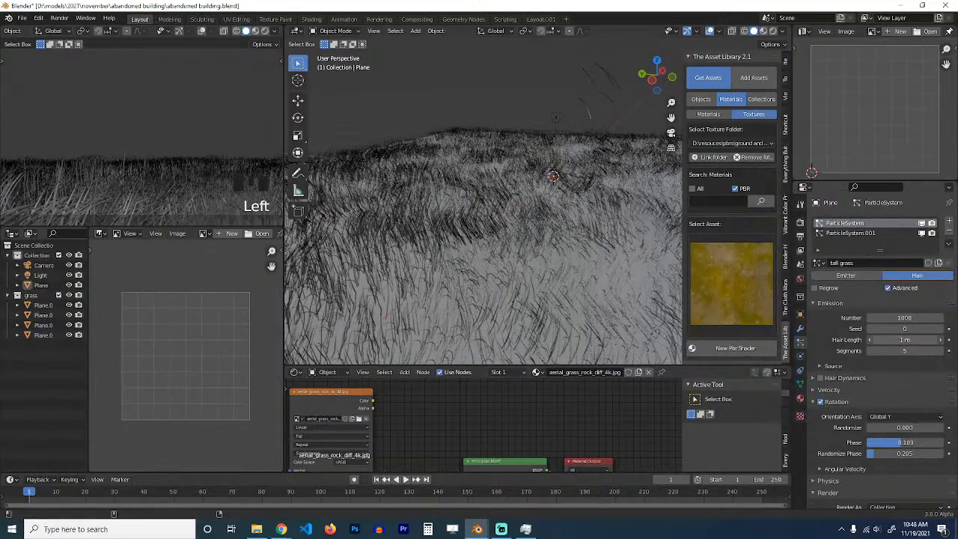
pyautogui.keyDown('shift'); pyautogui.moveTo(904, 339); pyautogui.dragTo(907, 339); pyautogui.keyUp('shift')
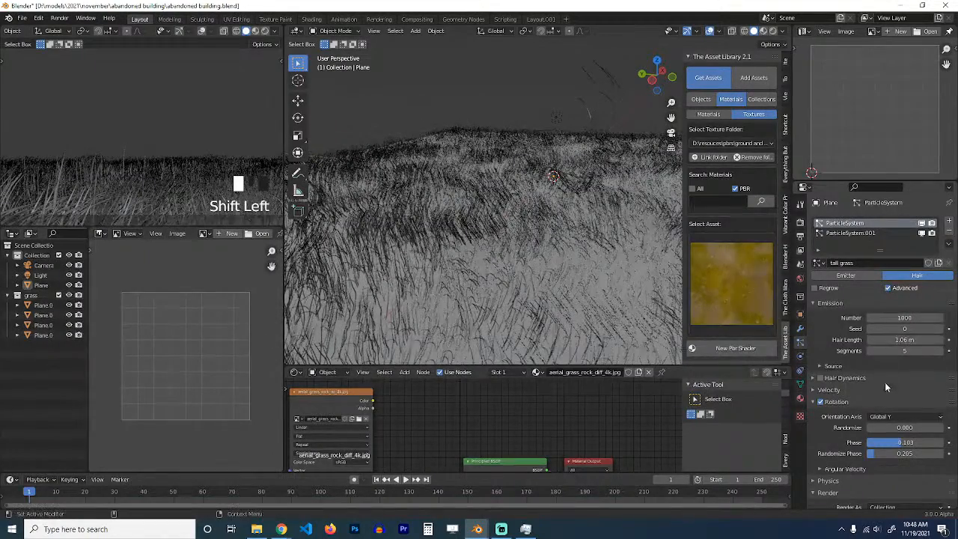
pyautogui.scroll(-6, 871, 400)
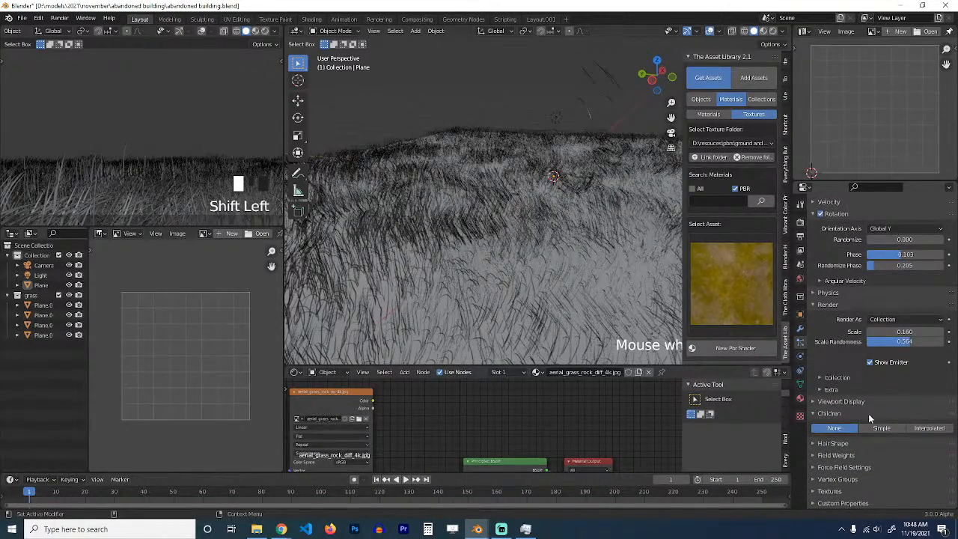
pyautogui.moveTo(902, 331)
pyautogui.mouseDown()
pyautogui.moveTo(914, 332)
pyautogui.moveTo(894, 331)
pyautogui.moveTo(909, 342)
pyautogui.mouseUp()
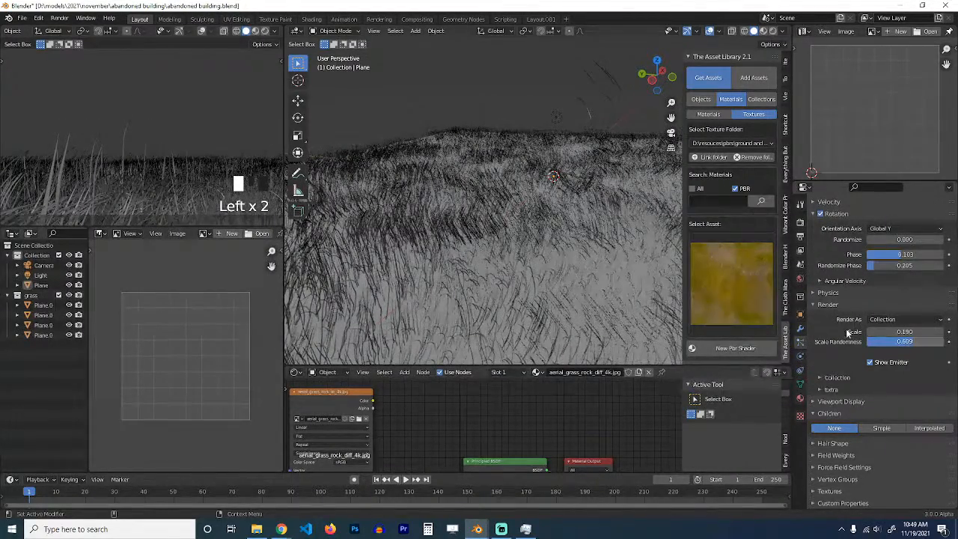
# Step: Annotate the camera's visible area over the ground plane in wireframe top view with two freehand lines meeting at the camera
pyautogui.scroll(-2, 545, 278)
pyautogui.scroll(-6, 229, 52)
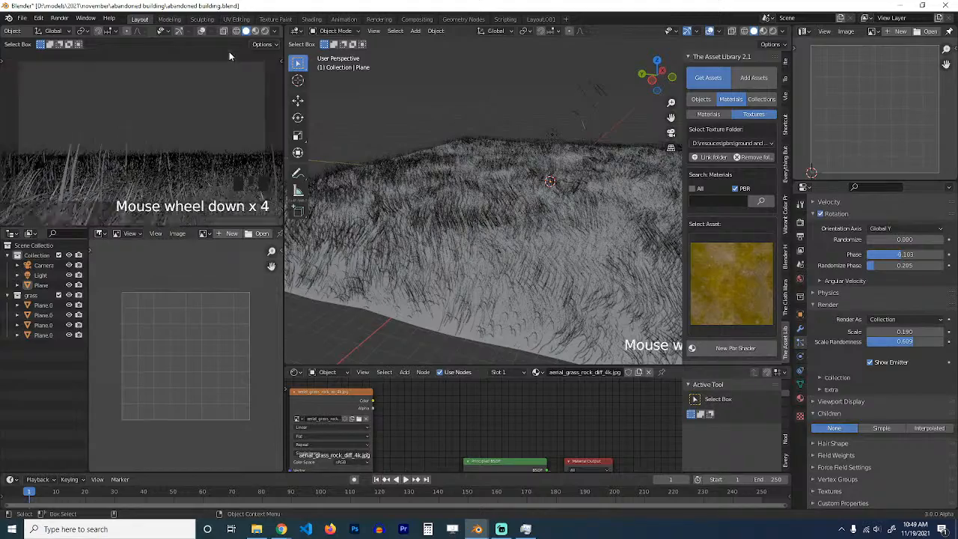
pyautogui.press('`')
pyautogui.scroll(-4, 214, 138)
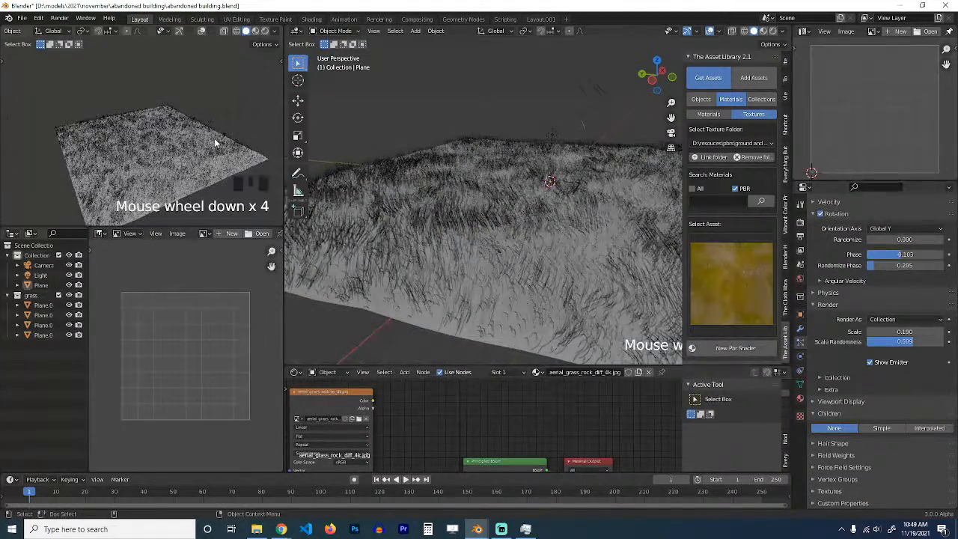
pyautogui.press('KP_0')
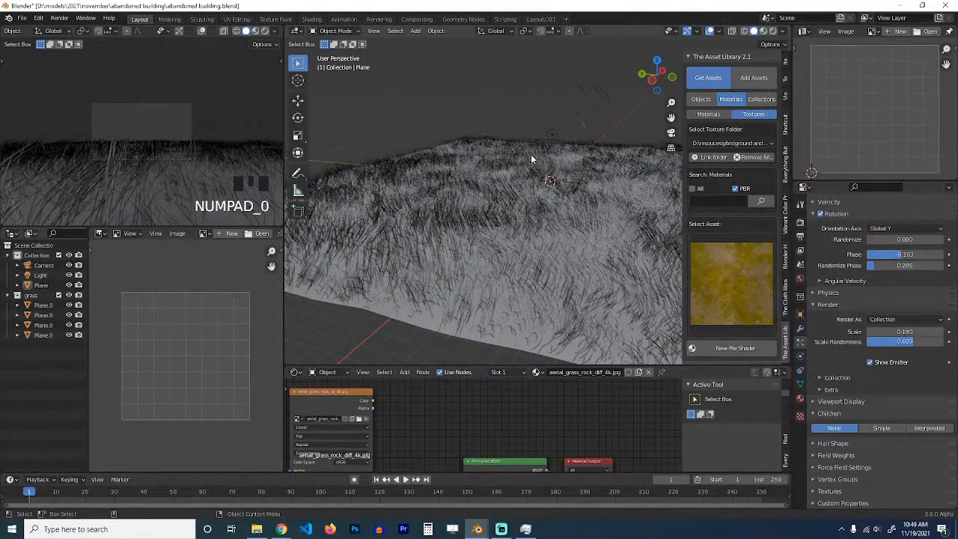
pyautogui.press('KP_7')
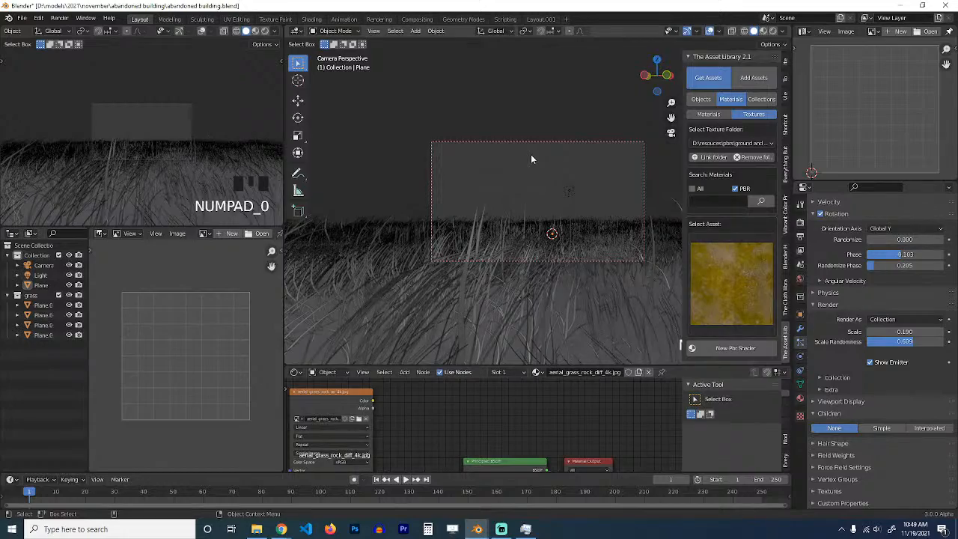
pyautogui.scroll(5, 533, 165)
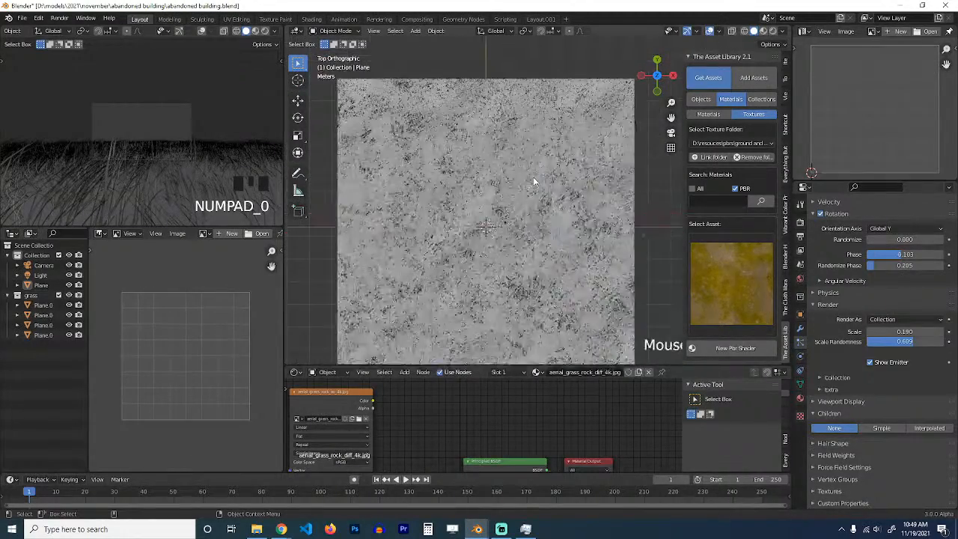
pyautogui.scroll(-4, 532, 165)
pyautogui.press('z')
pyautogui.scroll(2, 478, 208)
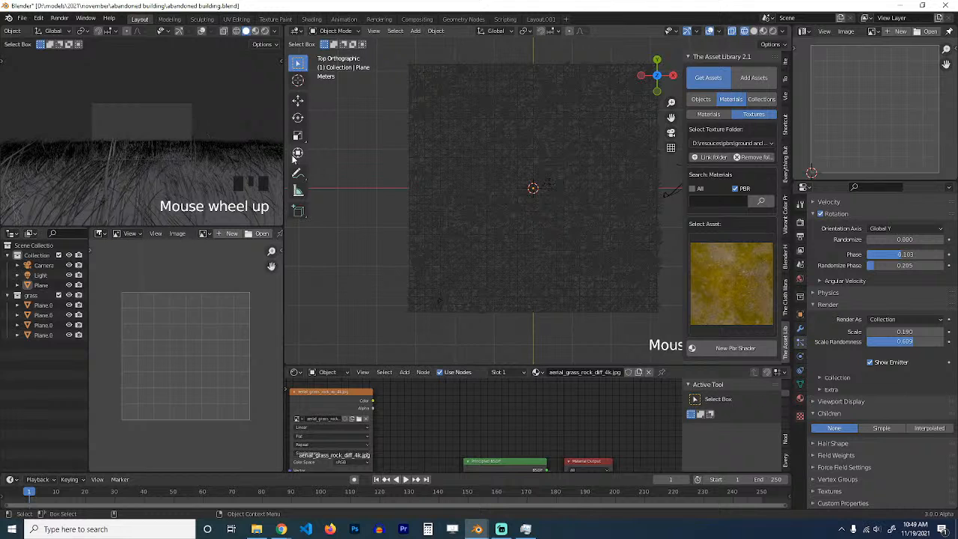
pyautogui.click(297, 173)
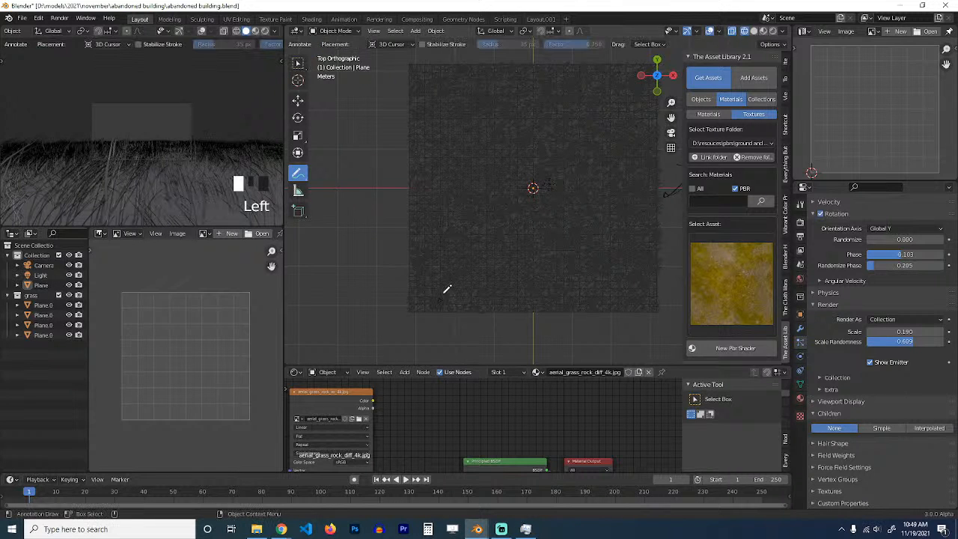
pyautogui.moveTo(439, 297); pyautogui.dragTo(485, 118)
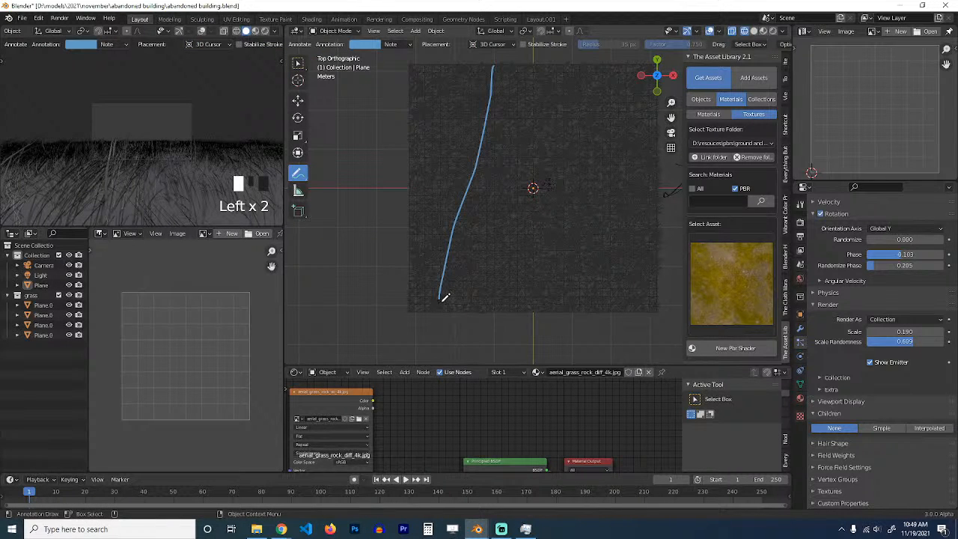
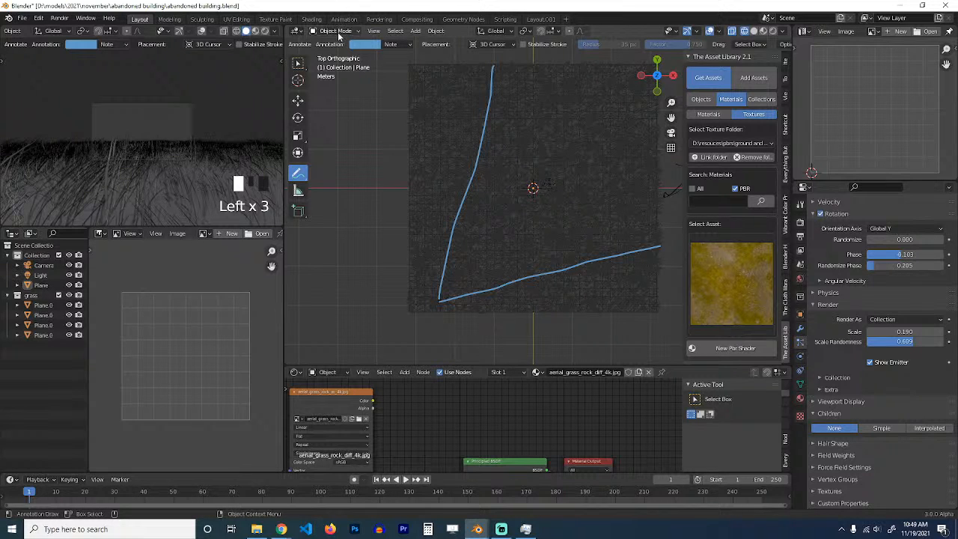
# Step: Circle-select the ground plane vertices lying between the two annotation lines in Edit Mode
pyautogui.click(338, 36)
pyautogui.click(335, 50)
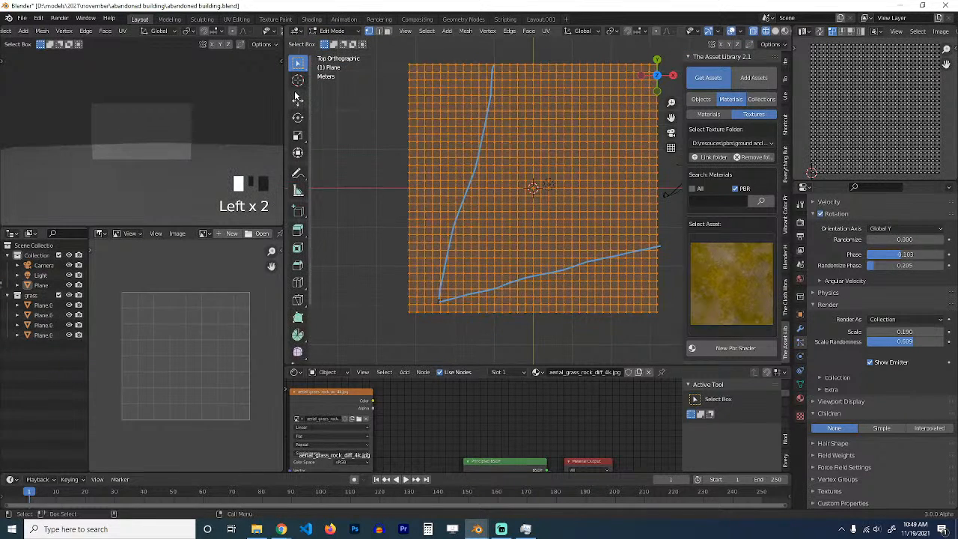
pyautogui.hotkey('alt', 'a')
pyautogui.press('c')
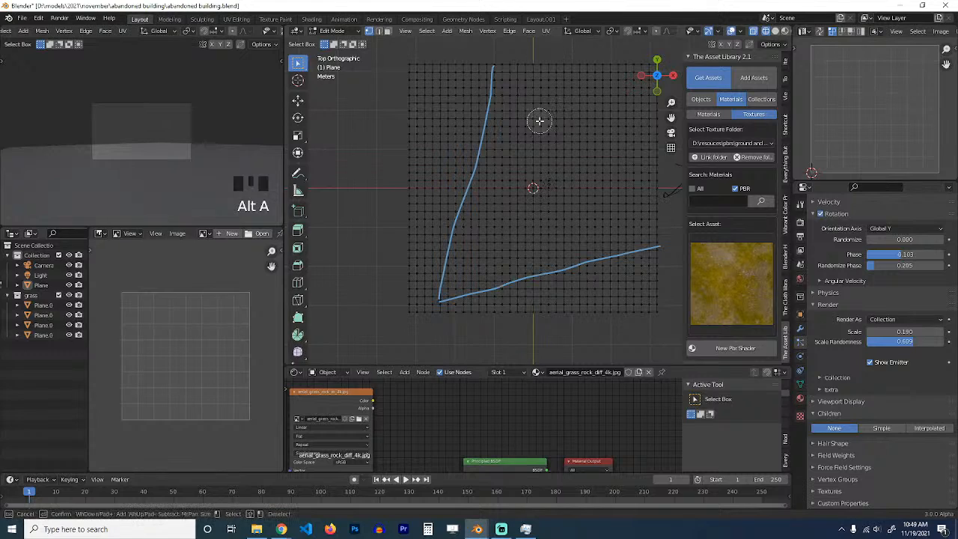
pyautogui.scroll(-4, 539, 119)
pyautogui.moveTo(534, 80)
pyautogui.mouseDown()
pyautogui.moveTo(557, 82)
pyautogui.moveTo(635, 134)
pyautogui.moveTo(639, 196)
pyautogui.moveTo(532, 223)
pyautogui.moveTo(467, 259)
pyautogui.moveTo(552, 149)
pyautogui.moveTo(444, 163)
pyautogui.mouseUp()
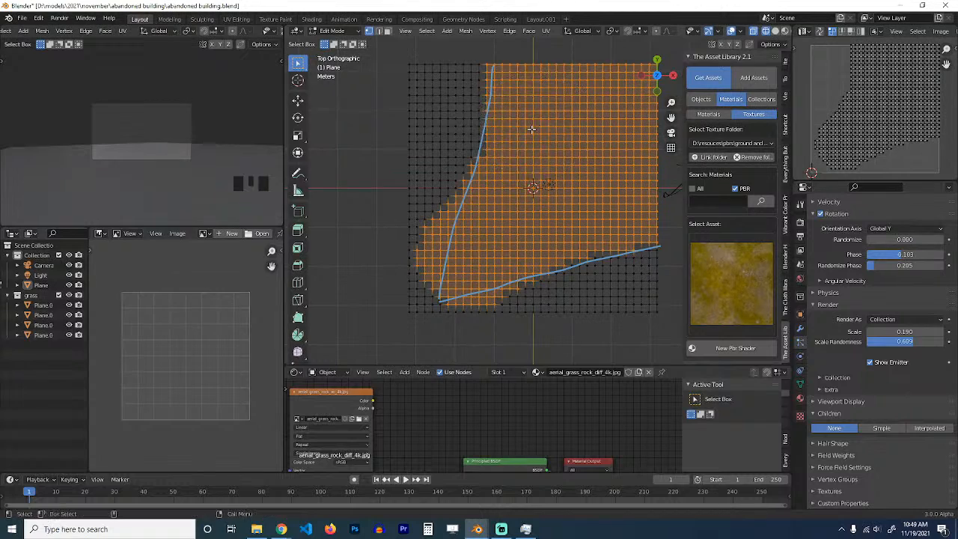
pyautogui.scroll(5, 435, 156)
pyautogui.rightClick(435, 156)
# Step: Refine the vertex selection by trimming the excess outside the annotation lines and adding a small margin around the camera corner
pyautogui.press('c')
pyautogui.press('c')
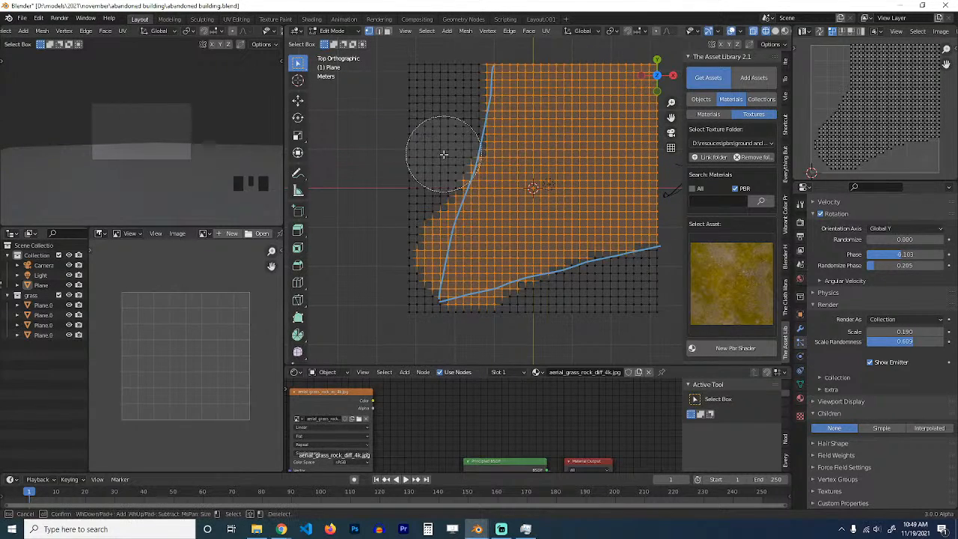
pyautogui.moveTo(442, 154)
pyautogui.mouseDown(button='middle')
pyautogui.moveTo(406, 217)
pyautogui.moveTo(402, 313)
pyautogui.mouseUp(button='middle')
pyautogui.middleClick(481, 336)
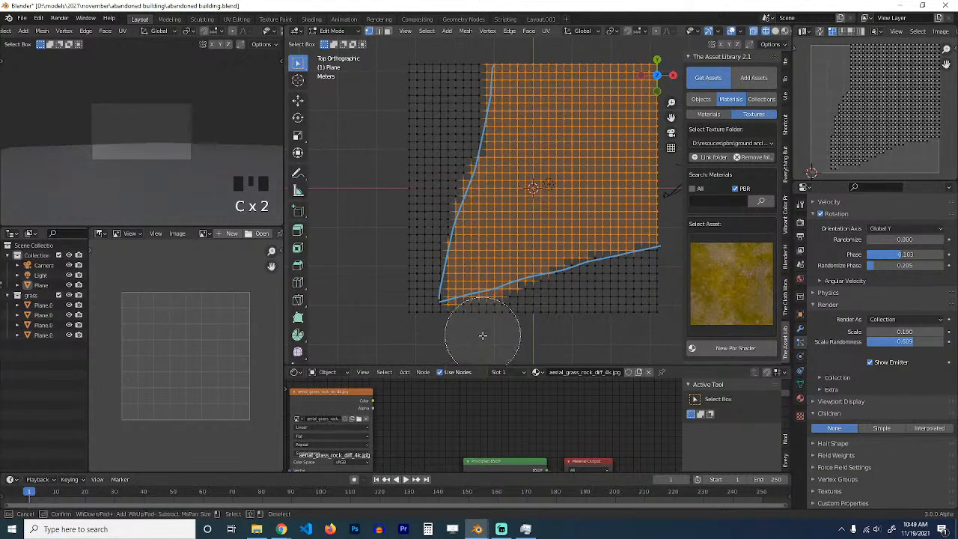
pyautogui.rightClick(597, 322)
pyautogui.press('c')
pyautogui.moveTo(481, 267)
pyautogui.mouseDown()
pyautogui.moveTo(456, 274)
pyautogui.moveTo(459, 267)
pyautogui.moveTo(461, 278)
pyautogui.mouseUp()
pyautogui.rightClick(461, 277)
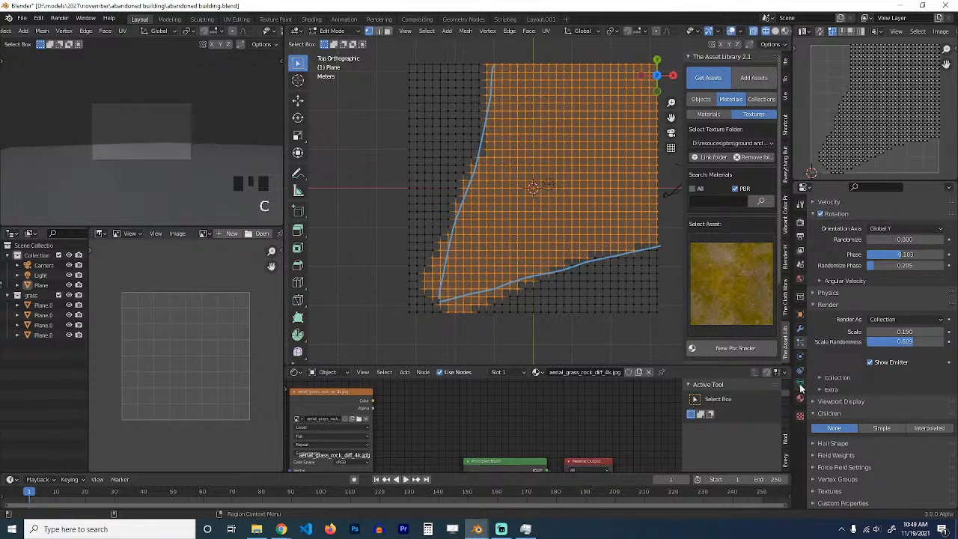
# Step: Create a vertex group on the ground plane from the selected vertices and return to Object Mode
pyautogui.click(800, 384)
pyautogui.click(948, 252)
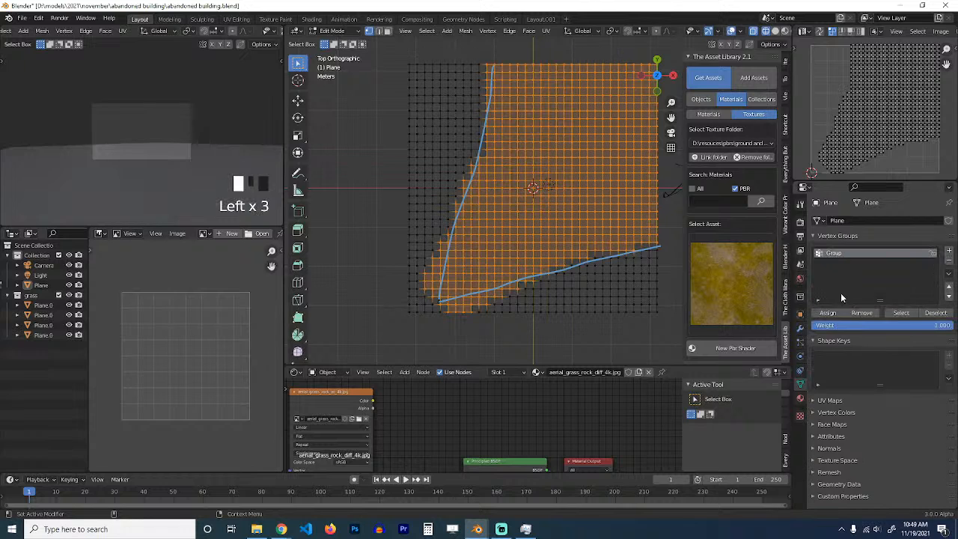
pyautogui.press('Tab')
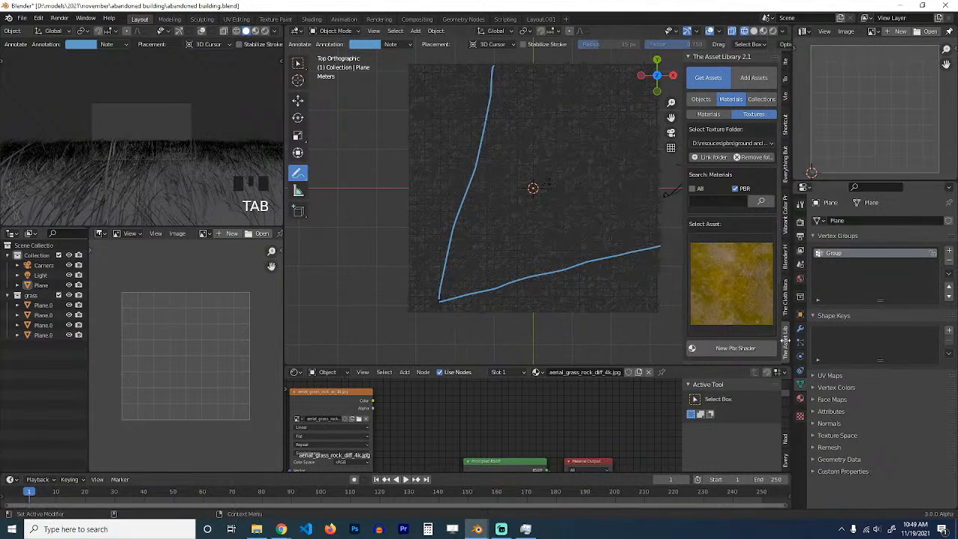
# Step: Limit the tall grass particle system's density to the vertex group Group
pyautogui.click(800, 331)
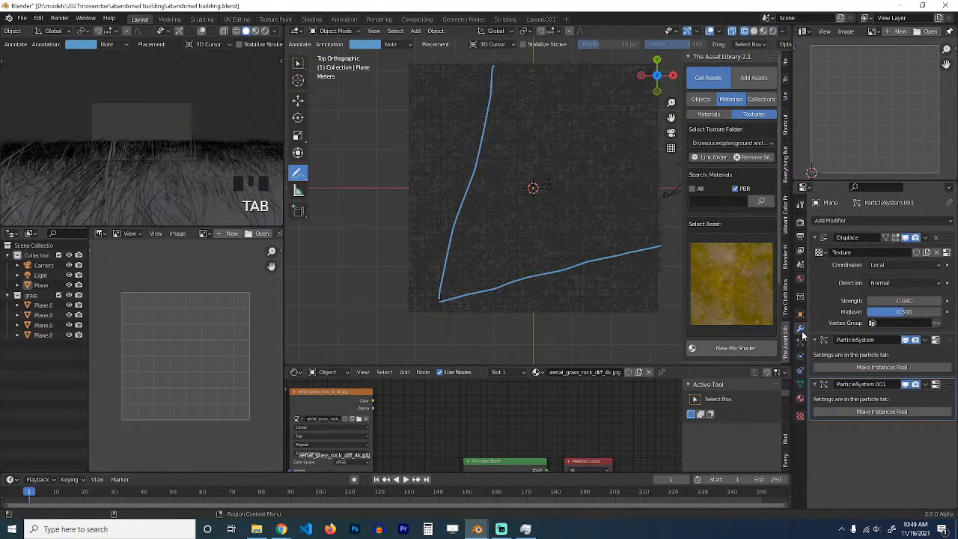
pyautogui.click(800, 384)
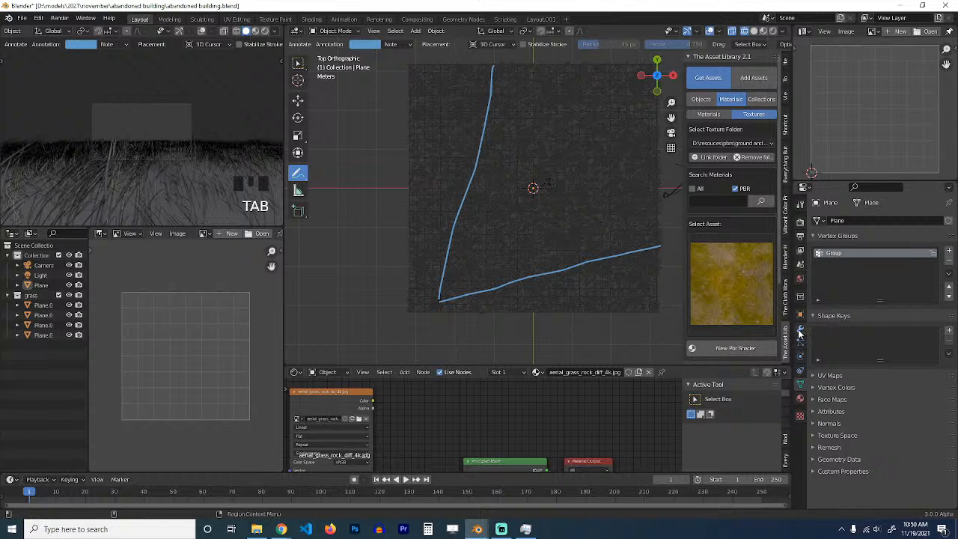
pyautogui.click(800, 342)
pyautogui.scroll(-6, 936, 464)
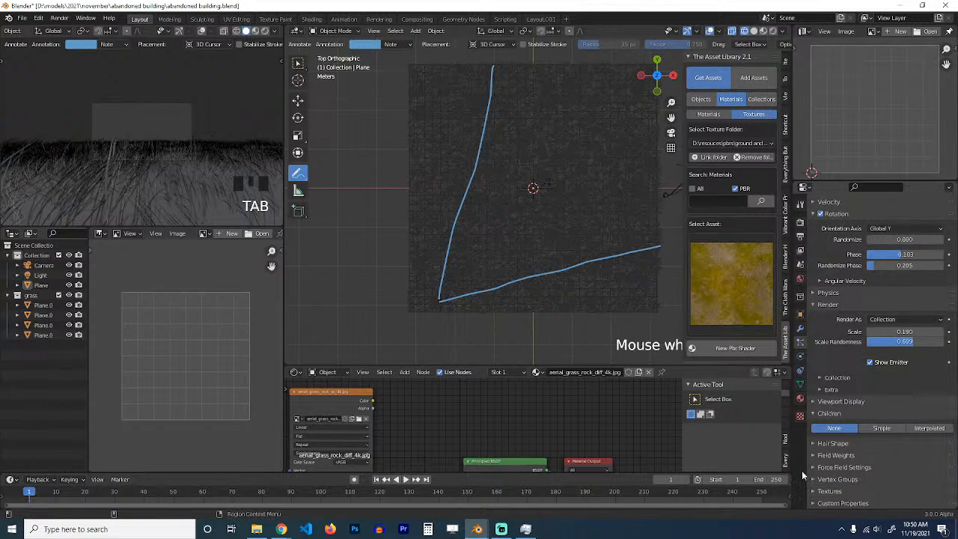
pyautogui.click(842, 478)
pyautogui.scroll(-3, 902, 458)
pyautogui.click(915, 413)
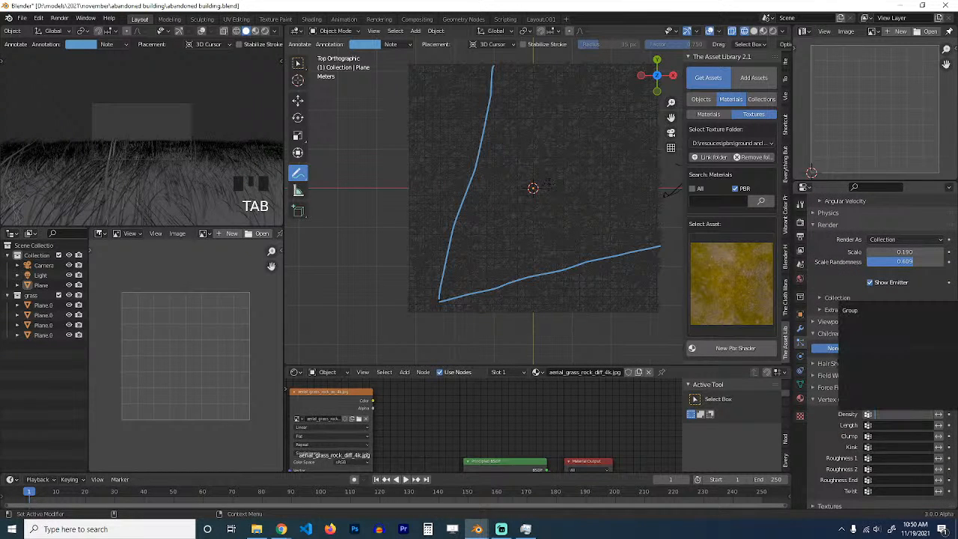
pyautogui.click(869, 311)
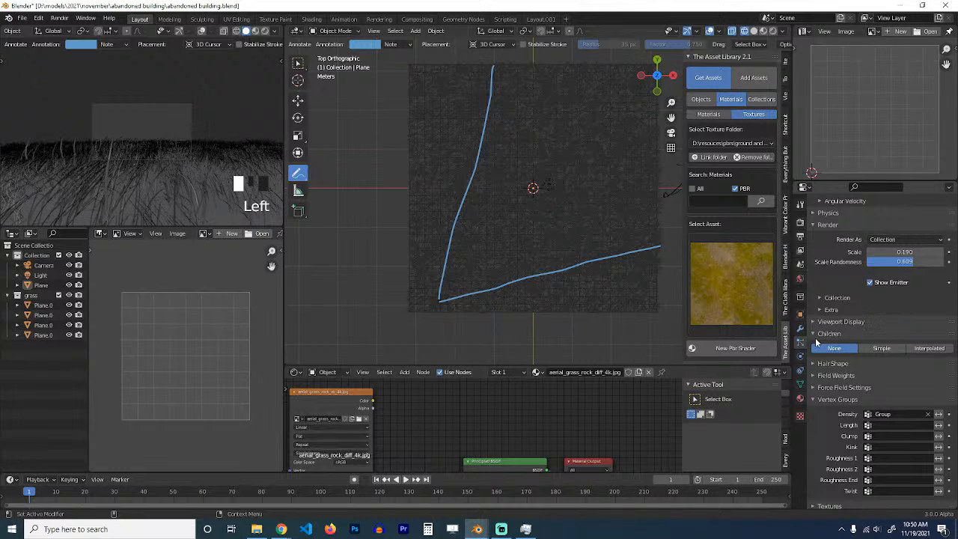
# Step: Limit the short grass particle system's density to the vertex group Group and save the file
pyautogui.scroll(10, 823, 338)
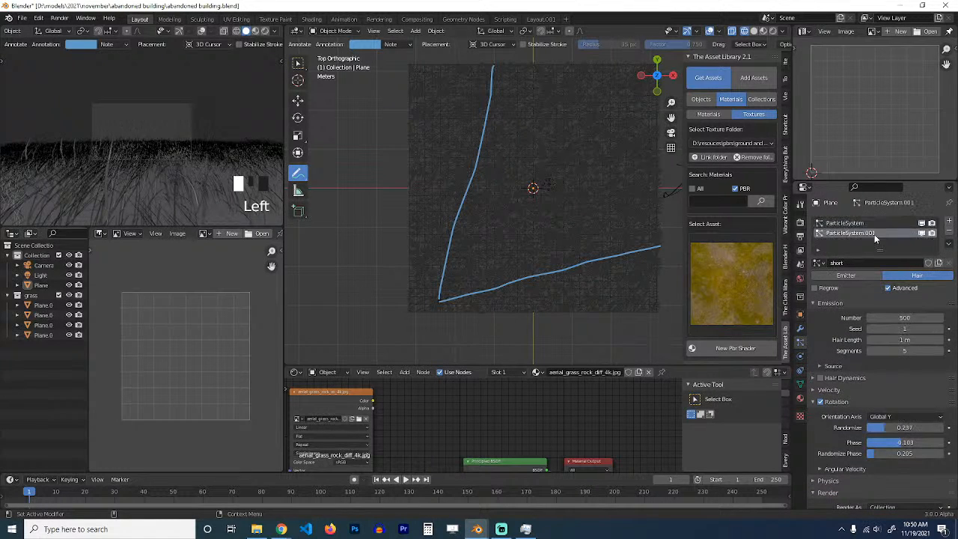
pyautogui.scroll(-12, 902, 444)
pyautogui.click(903, 435)
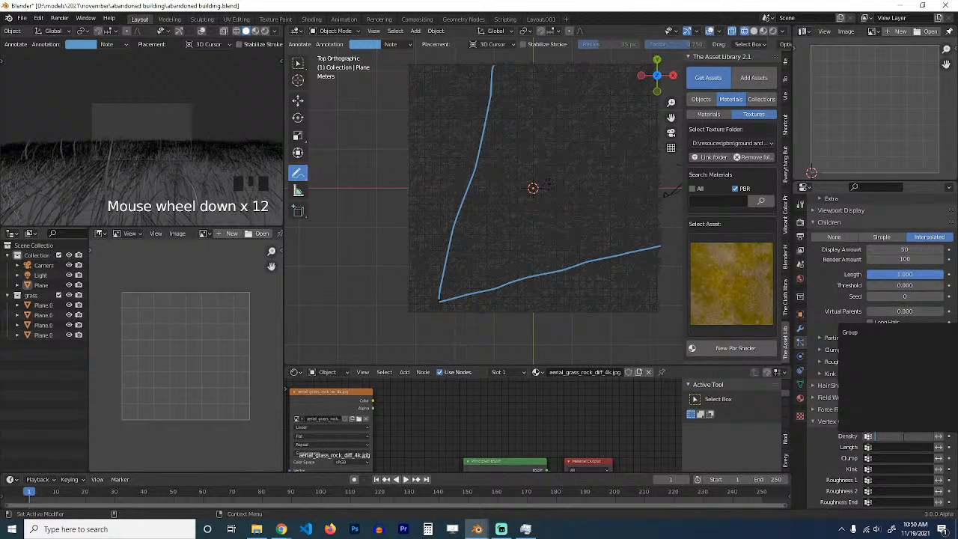
pyautogui.click(877, 333)
pyautogui.hotkey('ctrl', 's')
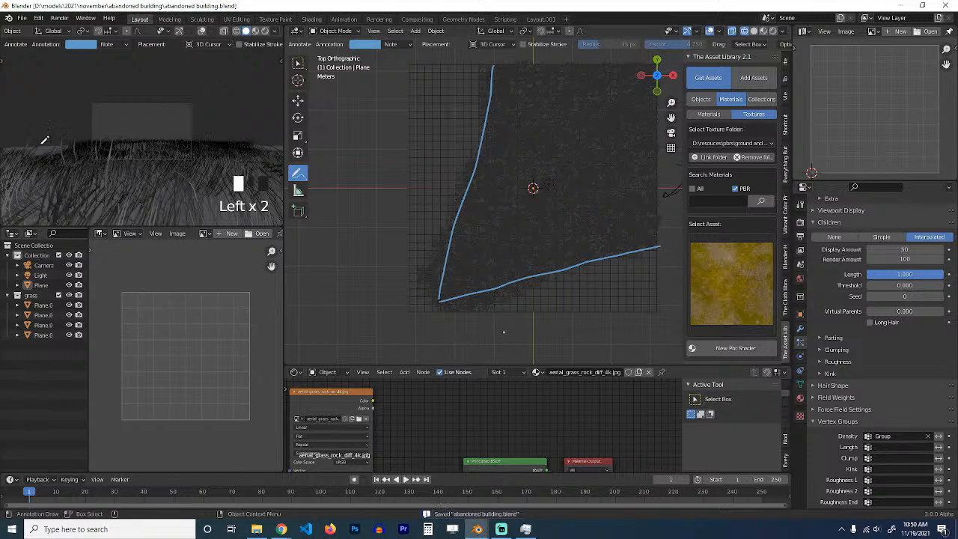
pyautogui.scroll(3, 110, 125)
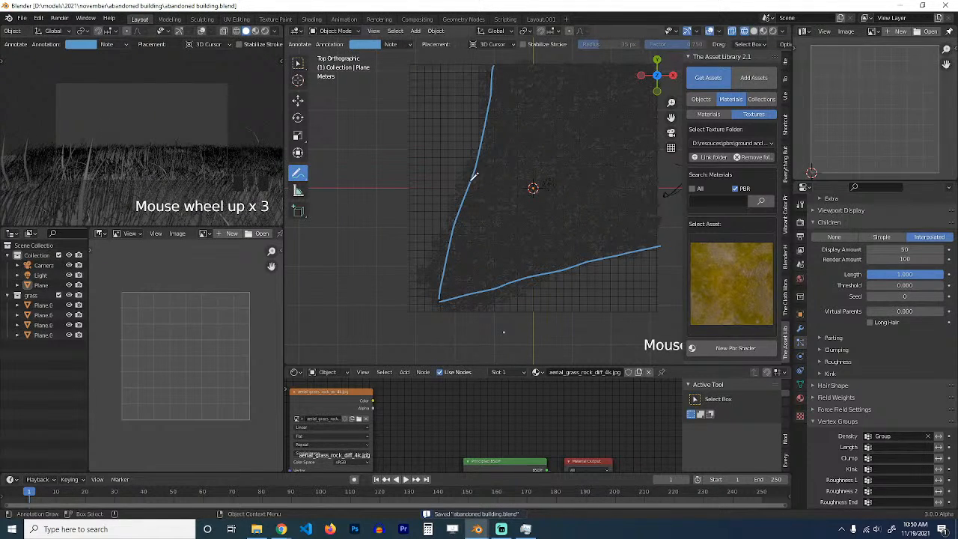
pyautogui.scroll(6, 870, 300)
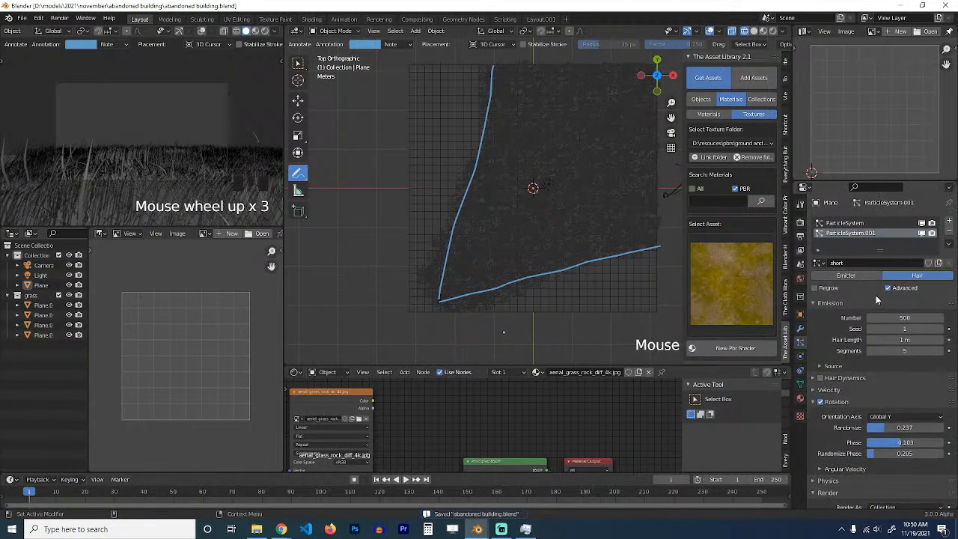
# Step: Set the short grass particle system's children display amount to 30
pyautogui.scroll(-3, 875, 295)
pyautogui.scroll(-2, 900, 404)
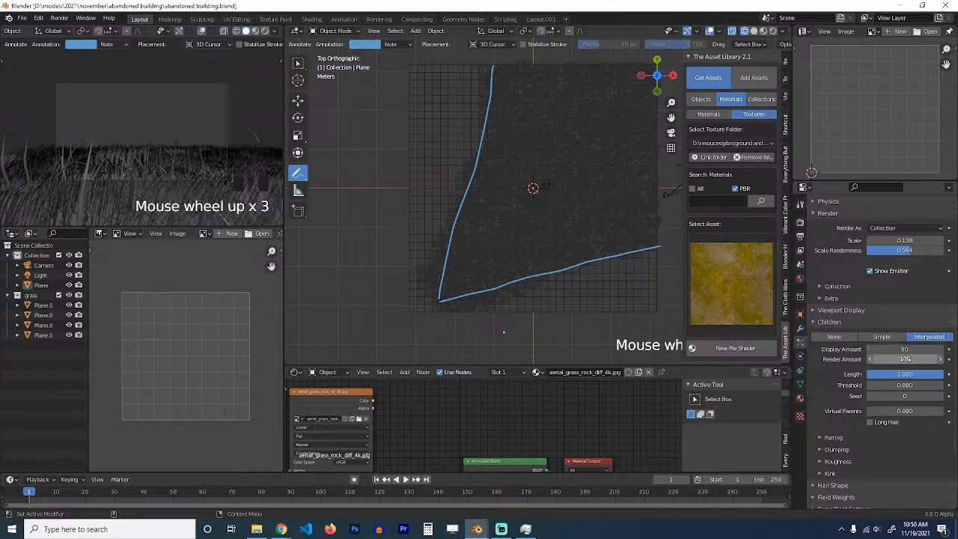
pyautogui.click(870, 350)
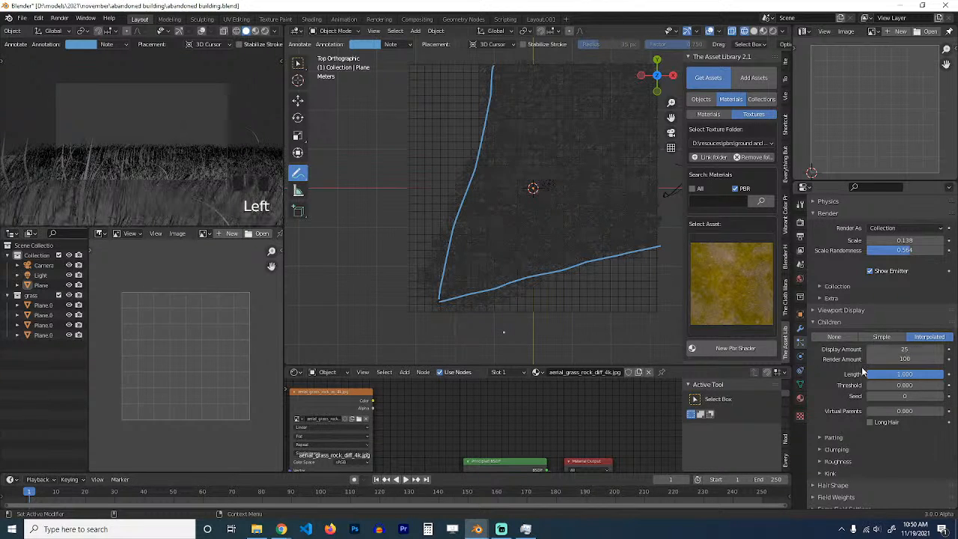
pyautogui.click(903, 351)
pyautogui.write('30')
pyautogui.press('Return')
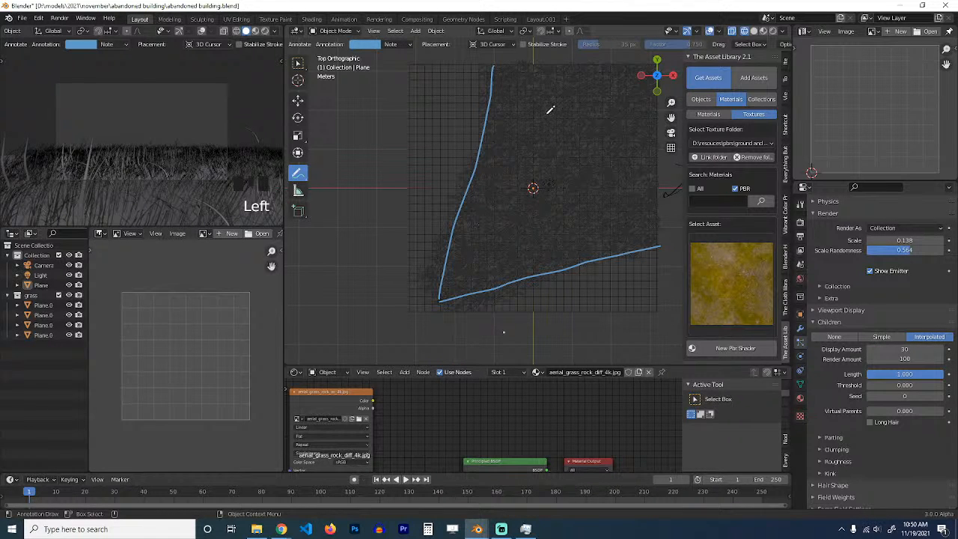
# Step: Switch from the annotation tool to the Move tool and save the file
pyautogui.click(297, 100)
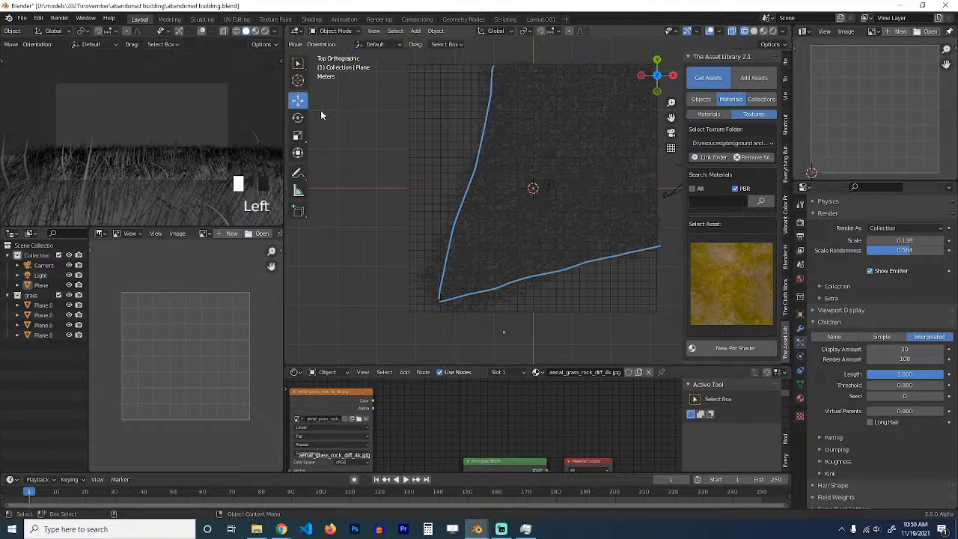
pyautogui.click(501, 529)
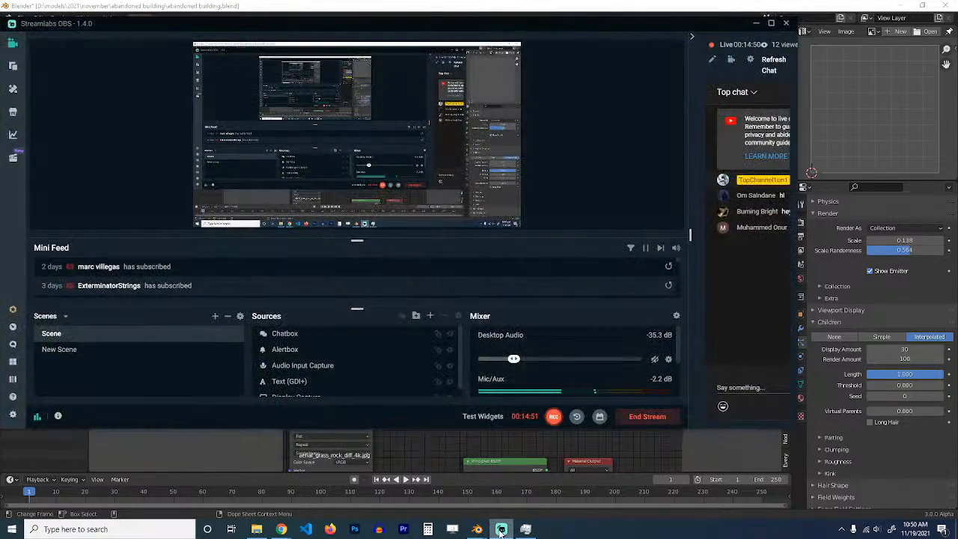
pyautogui.click(500, 530)
pyautogui.scroll(-1, 546, 326)
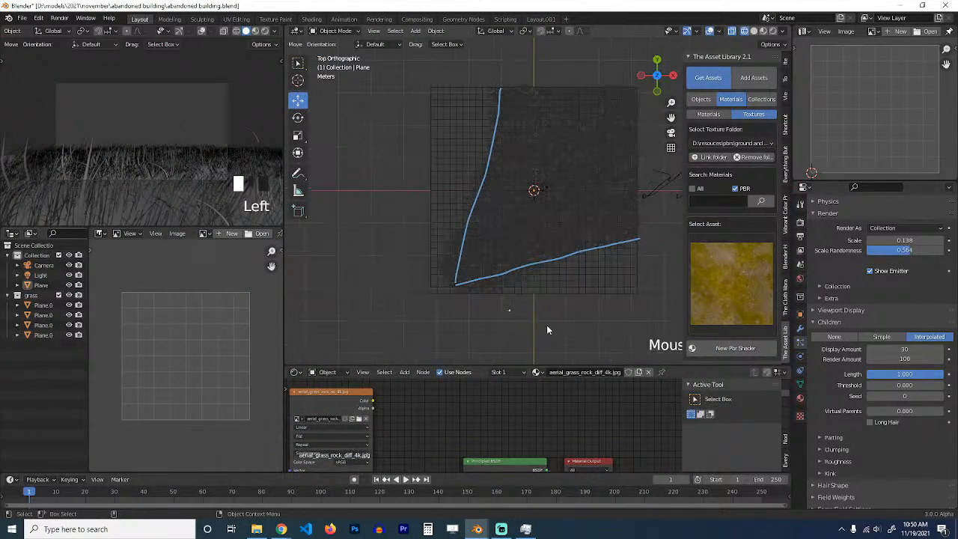
pyautogui.hotkey('ctrl', 's')
pyautogui.scroll(3, 536, 325)
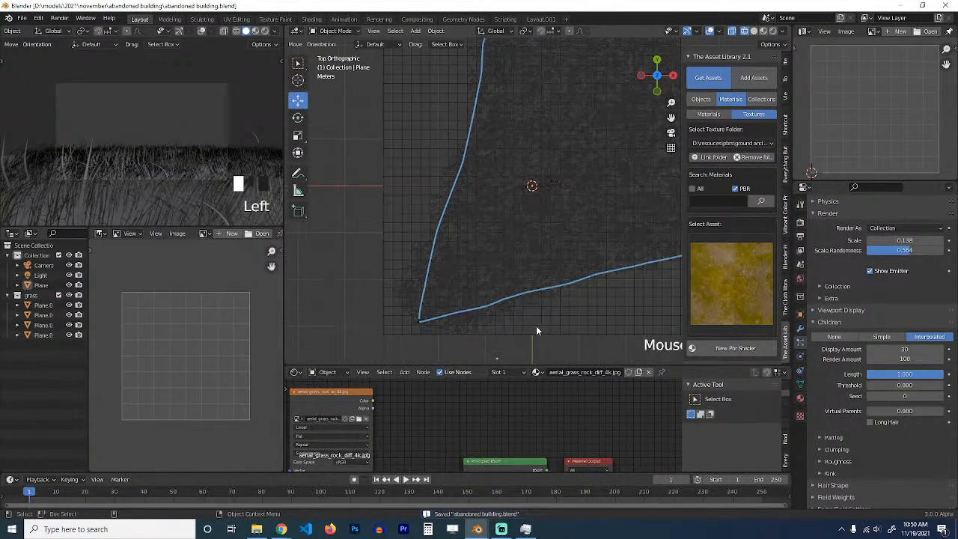
# Step: Switch the camera viewport to rendered shading to preview the grass limited to the camera's view
pyautogui.click(265, 31)
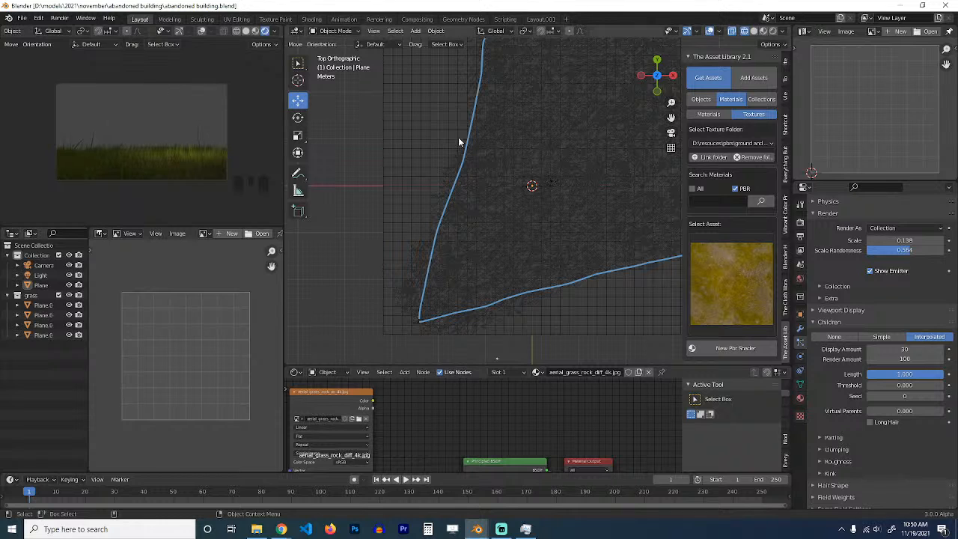
pyautogui.scroll(-1, 502, 147)
pyautogui.scroll(3, 501, 146)
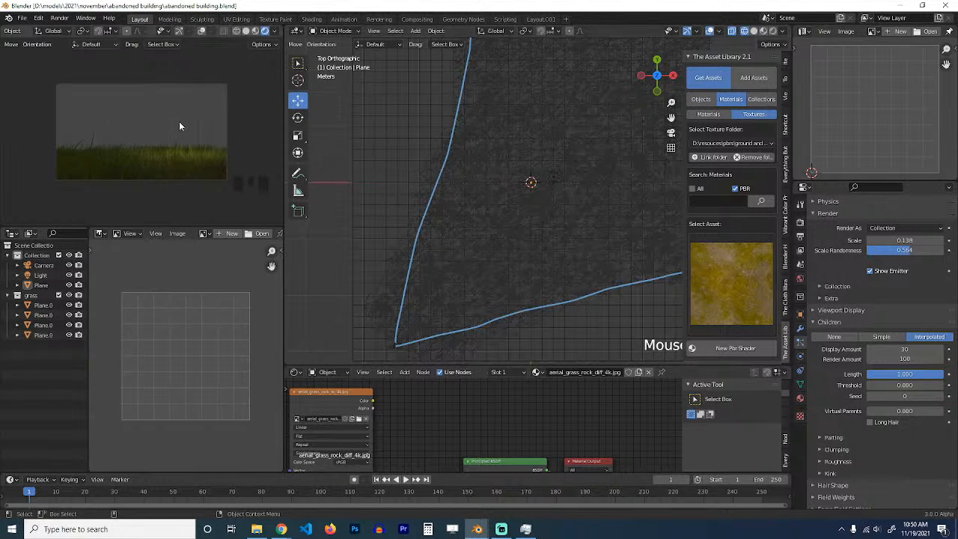
pyautogui.scroll(-2, 547, 168)
pyautogui.keyDown('shift'); pyautogui.moveTo(493, 197); pyautogui.dragTo(477, 206, button='middle'); pyautogui.keyUp('shift')
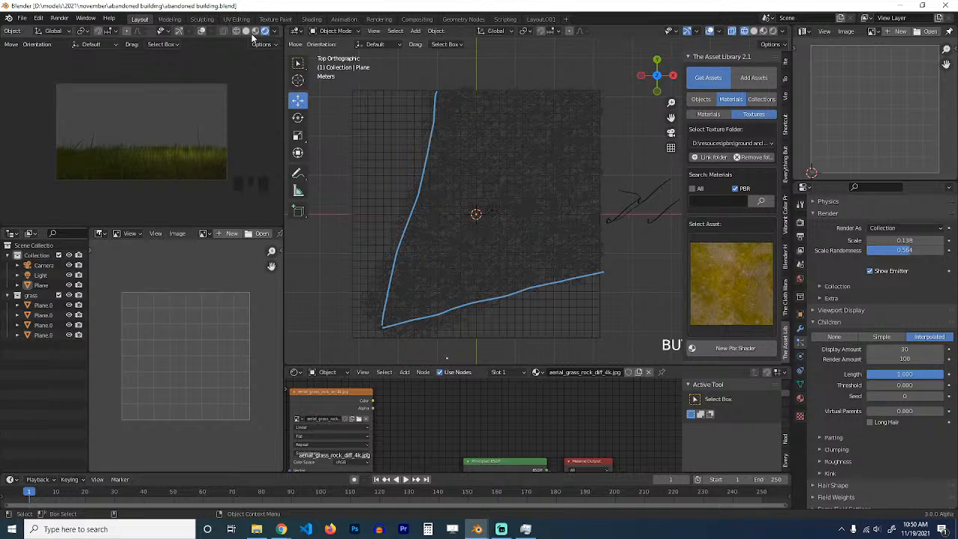
# Step: Pause the camera viewport's preview rendering and save the file
pyautogui.scroll(-1, 273, 33)
pyautogui.click(275, 30)
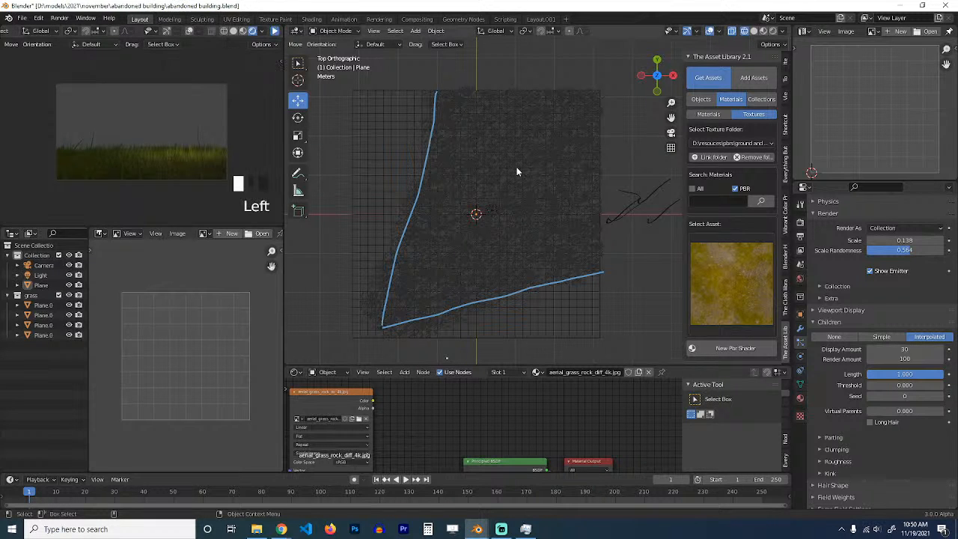
pyautogui.scroll(3, 517, 155)
pyautogui.hotkey('ctrl', 's')
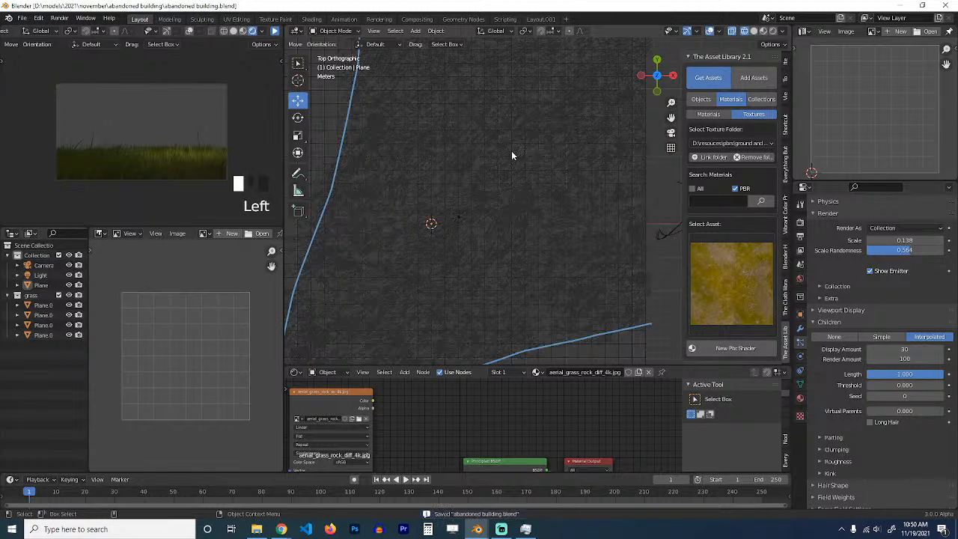
# Step: Set the world background color to a Nishita Sky Texture and resume the camera viewport's preview rendering
pyautogui.click(800, 279)
pyautogui.click(871, 280)
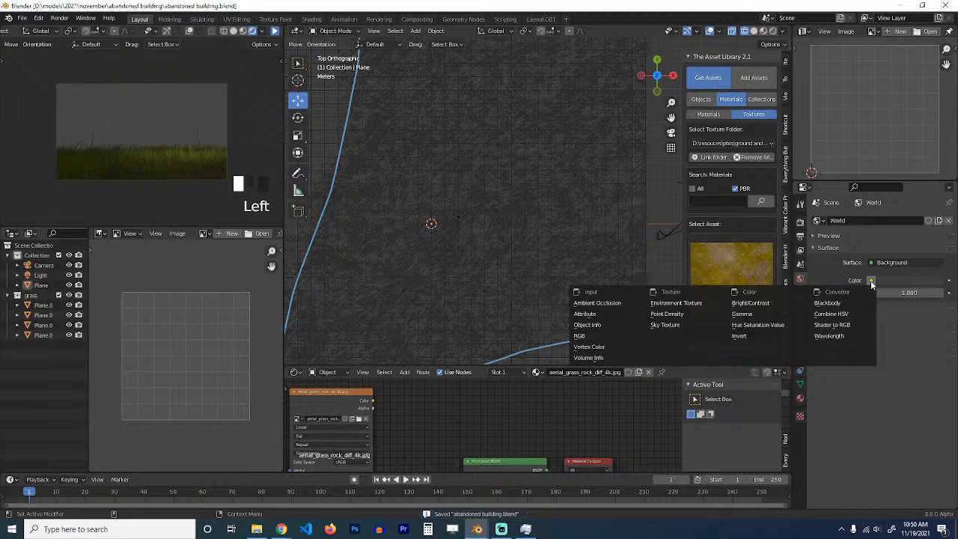
pyautogui.click(636, 336)
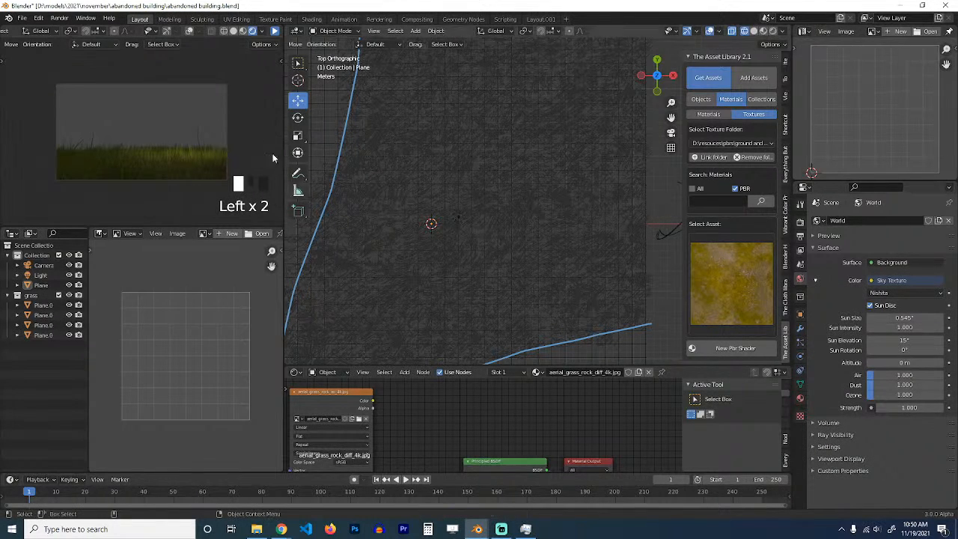
pyautogui.click(276, 33)
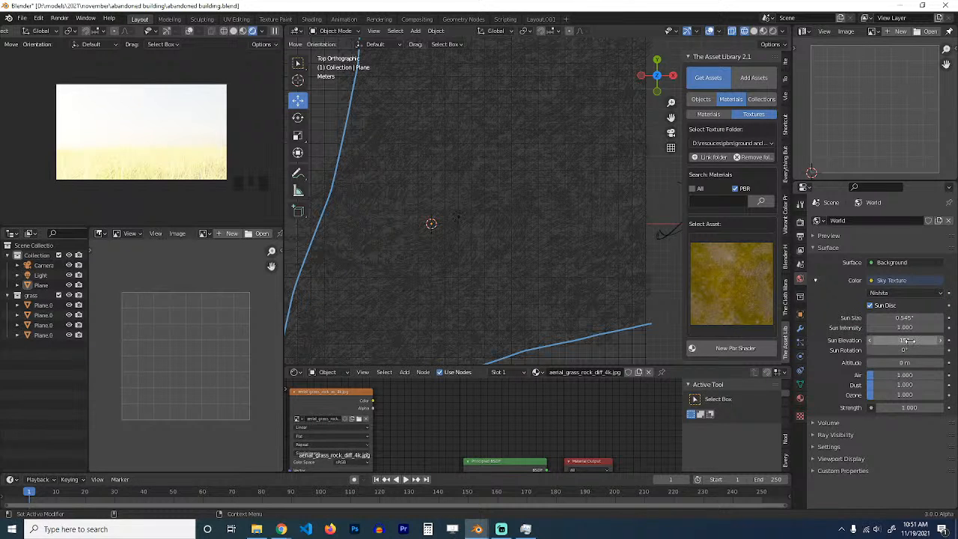
# Step: Set the sky's sun elevation to 2°, sun rotation to 20° and sun intensity to 0.500, and save the file
pyautogui.click(911, 341)
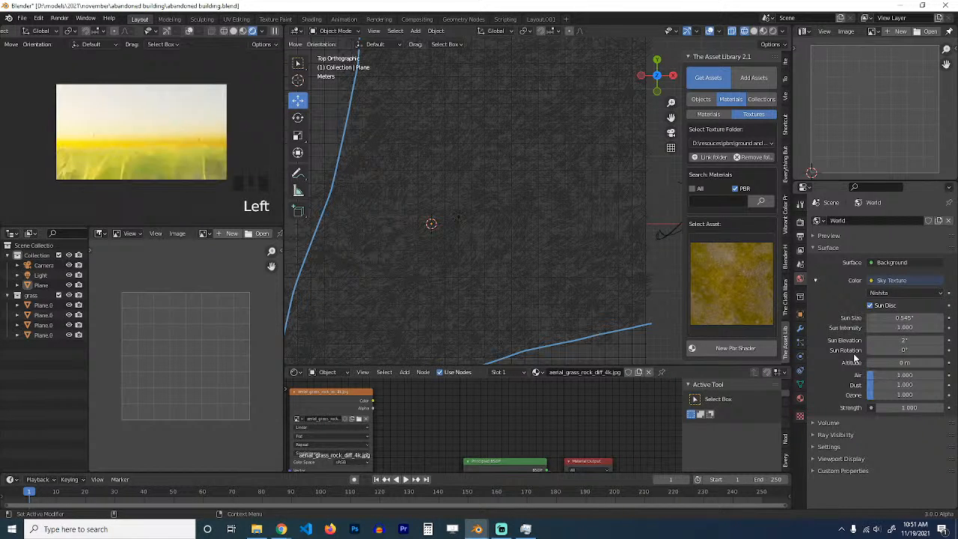
pyautogui.click(907, 350)
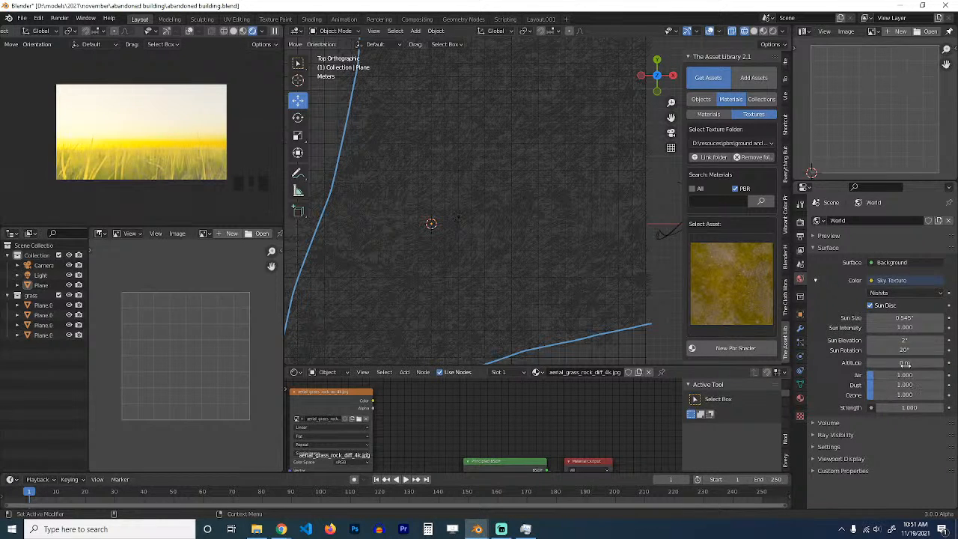
pyautogui.click(907, 327)
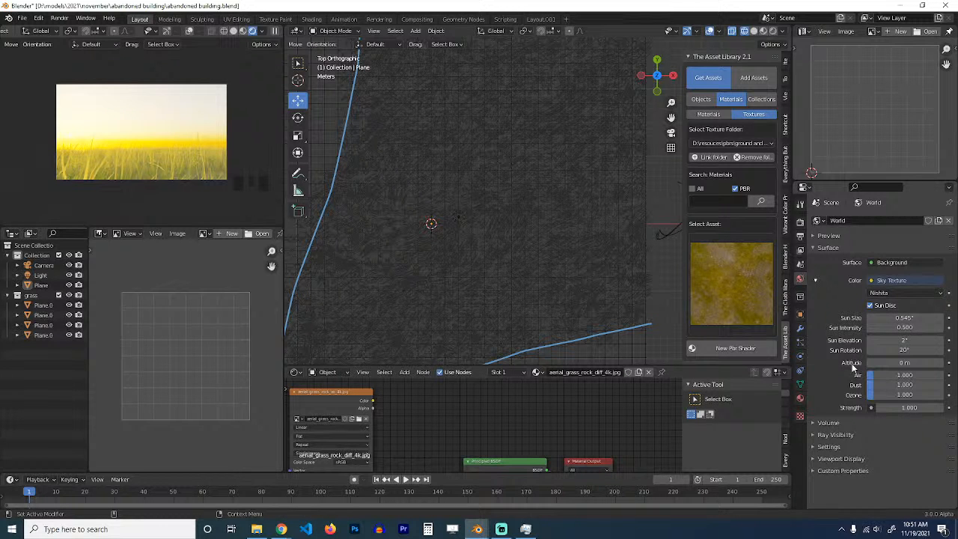
pyautogui.scroll(-3, 567, 289)
pyautogui.hotkey('ctrl', 's')
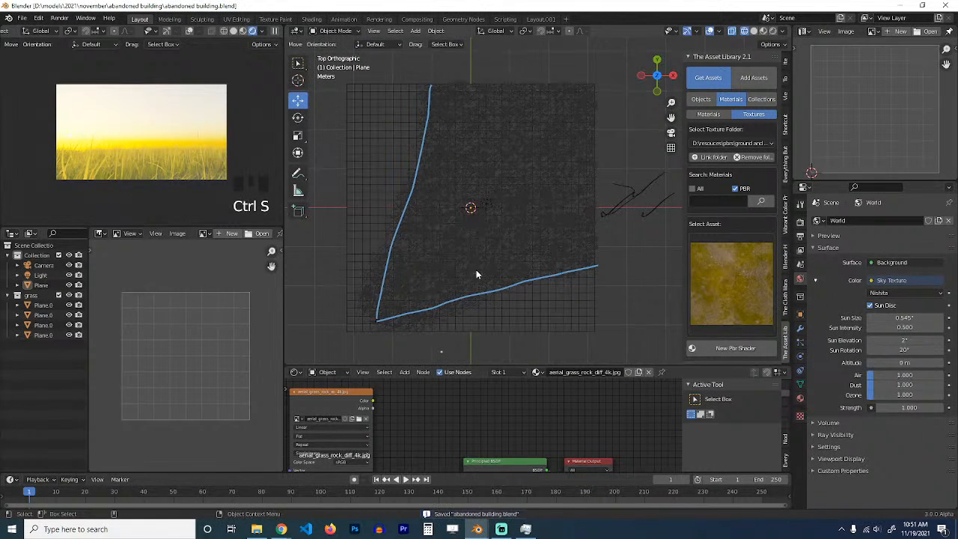
# Step: Add a cube on the ground plane outside the annotation line marking the camera's view and scale it up
pyautogui.scroll(-1, 558, 295)
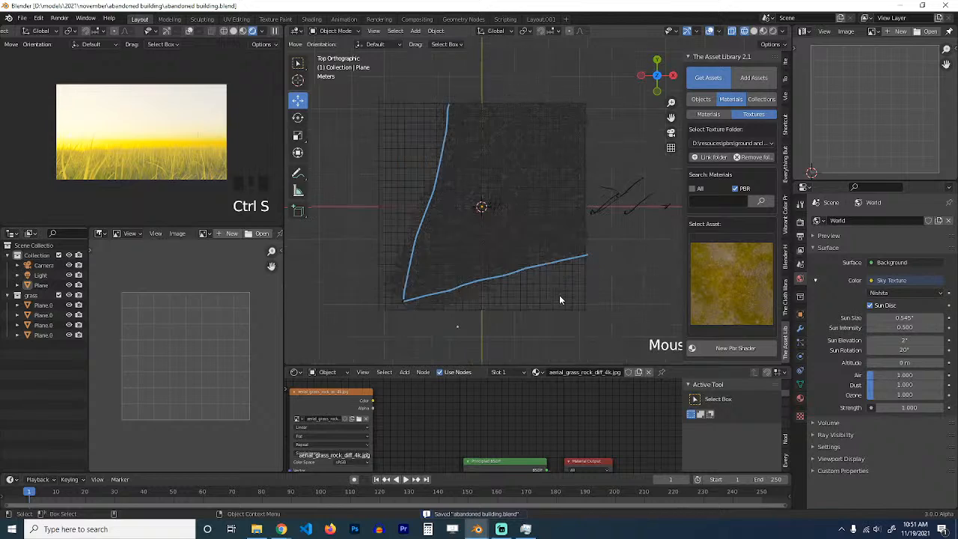
pyautogui.keyDown('shift'); pyautogui.rightClick(547, 286); pyautogui.keyUp('shift')
pyautogui.hotkey('shift', 'a')
pyautogui.moveTo(547, 288)
pyautogui.click(585, 297)
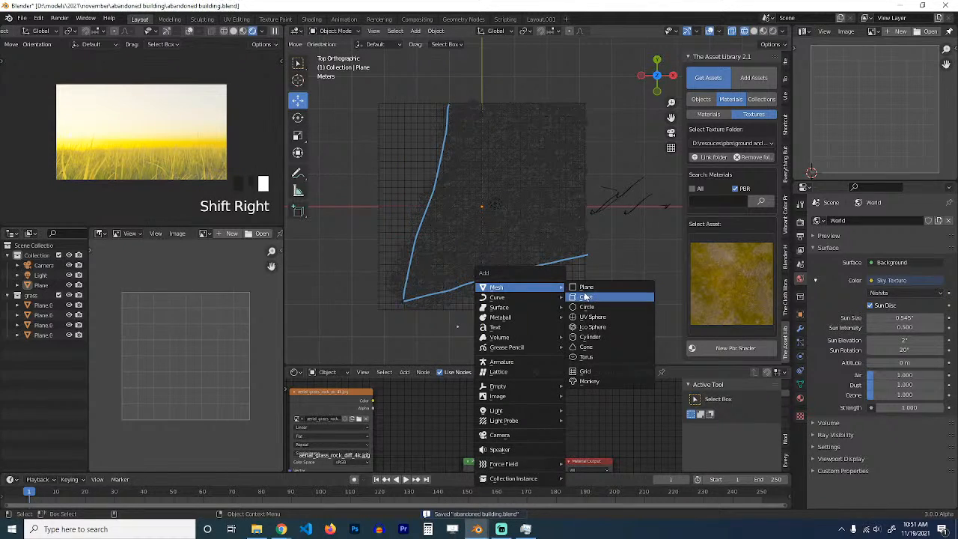
pyautogui.press('s')
pyautogui.click(584, 298)
pyautogui.moveTo(584, 298); pyautogui.dragTo(648, 227, button='middle')
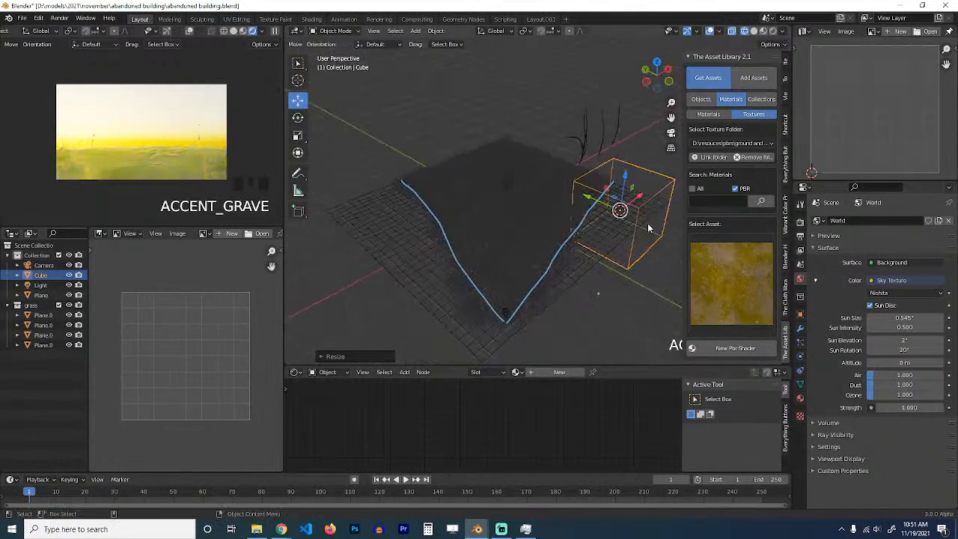
# Step: Raise the cube along the Z axis and return to the top orthographic view
pyautogui.press('g')
pyautogui.middleClick(656, 215)
pyautogui.click(660, 194)
pyautogui.press('KP_7')
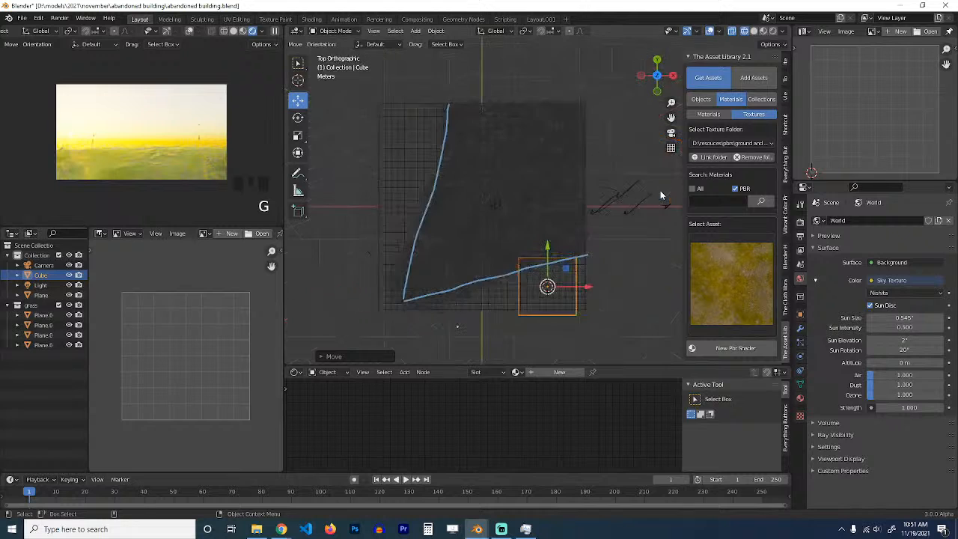
# Step: Delete the light object near the middle of the ground plane
pyautogui.click(495, 209)
pyautogui.press('x')
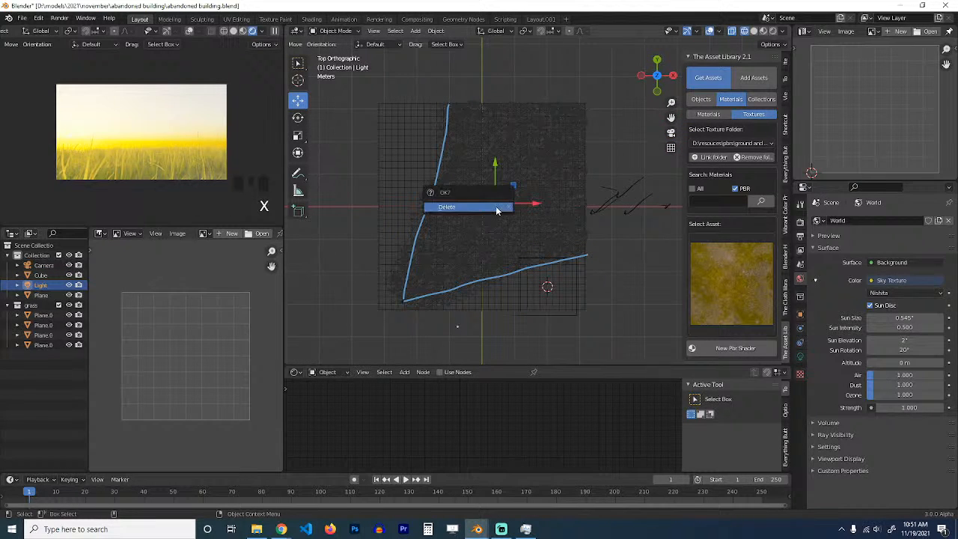
pyautogui.press('x')
# Step: Rotate the cube about 18° counterclockwise in the top view to follow the annotation line
pyautogui.click(577, 320)
pyautogui.click(575, 325)
pyautogui.press('r')
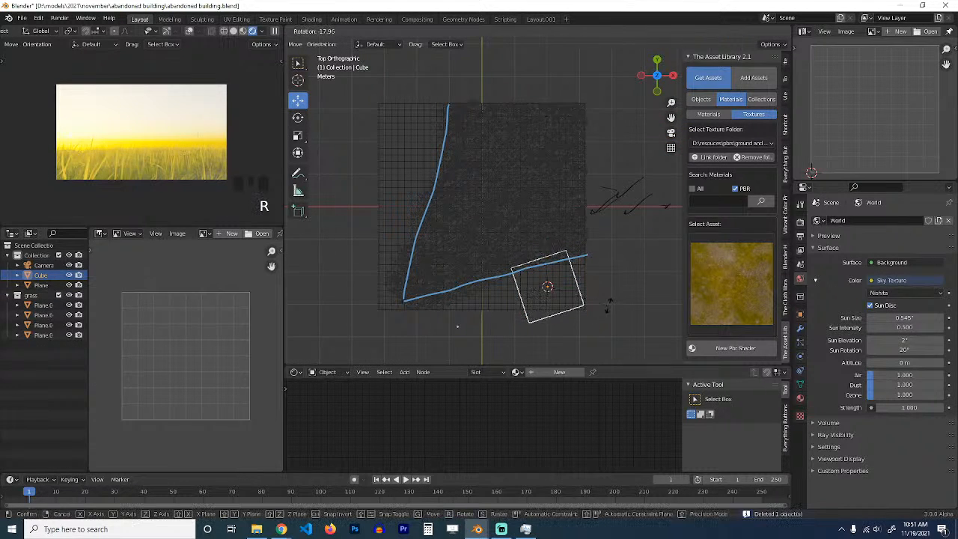
pyautogui.click(612, 292)
# Step: Duplicate the cube beside the camera corner, stretch the copy along the Z axis, and save the file
pyautogui.hotkey('shift', 'd')
pyautogui.click(447, 44)
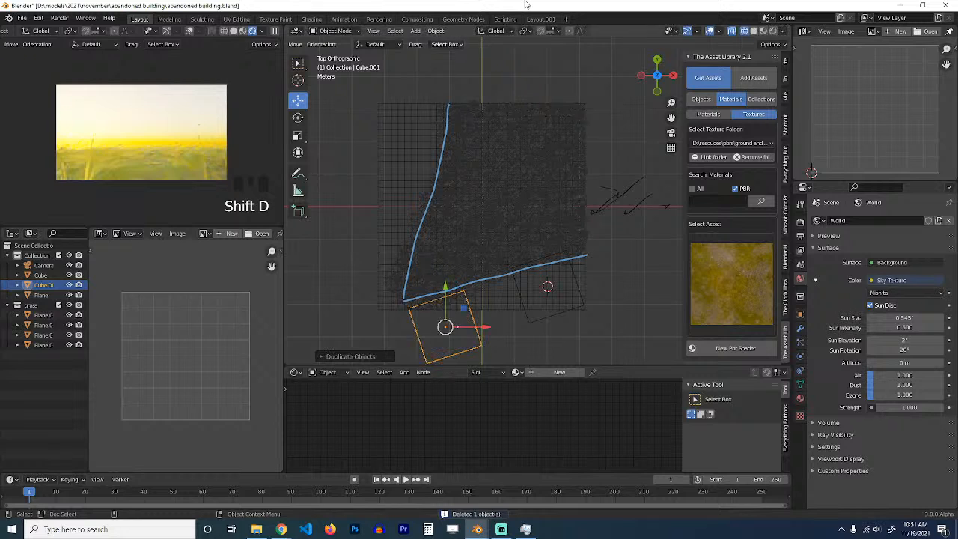
pyautogui.scroll(-3, 468, 154)
pyautogui.moveTo(469, 154); pyautogui.dragTo(515, 142, button='middle')
pyautogui.press('s')
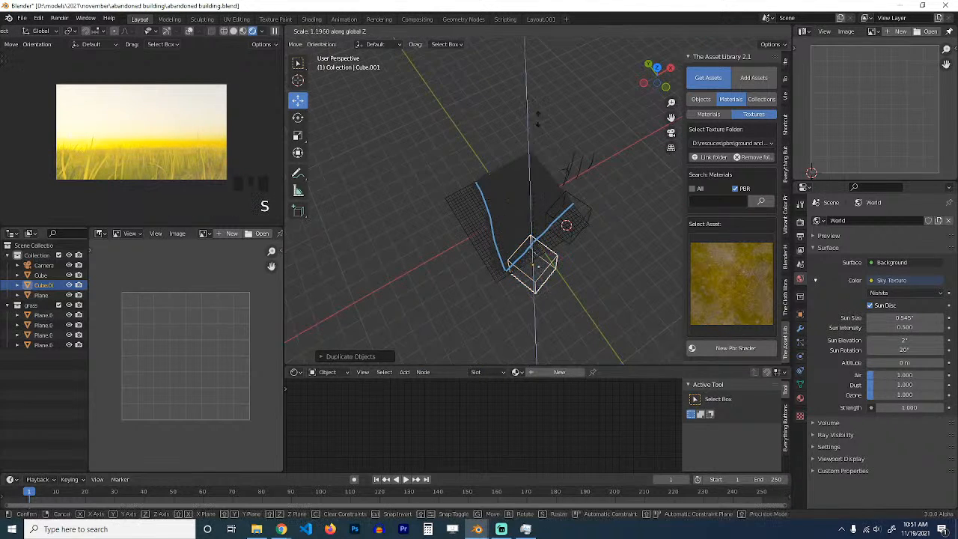
pyautogui.click(593, 78)
pyautogui.hotkey('ctrl', 's')
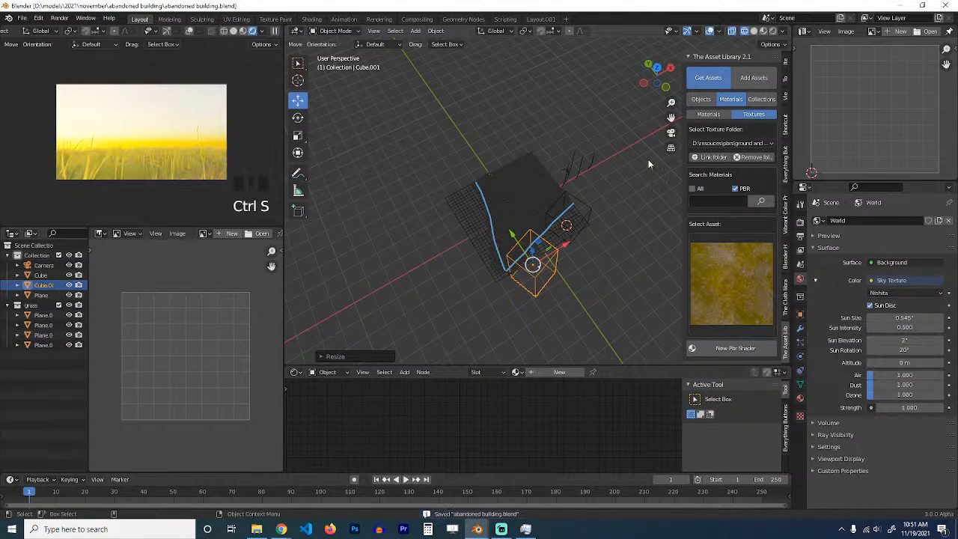
# Step: Turn off the viewport display of both particle systems on the ground plane
pyautogui.click(553, 204)
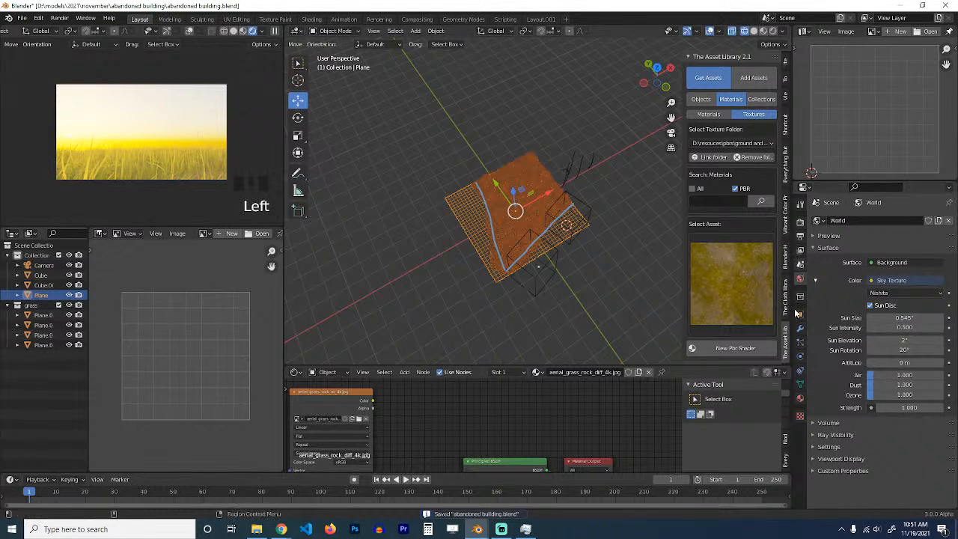
pyautogui.click(799, 328)
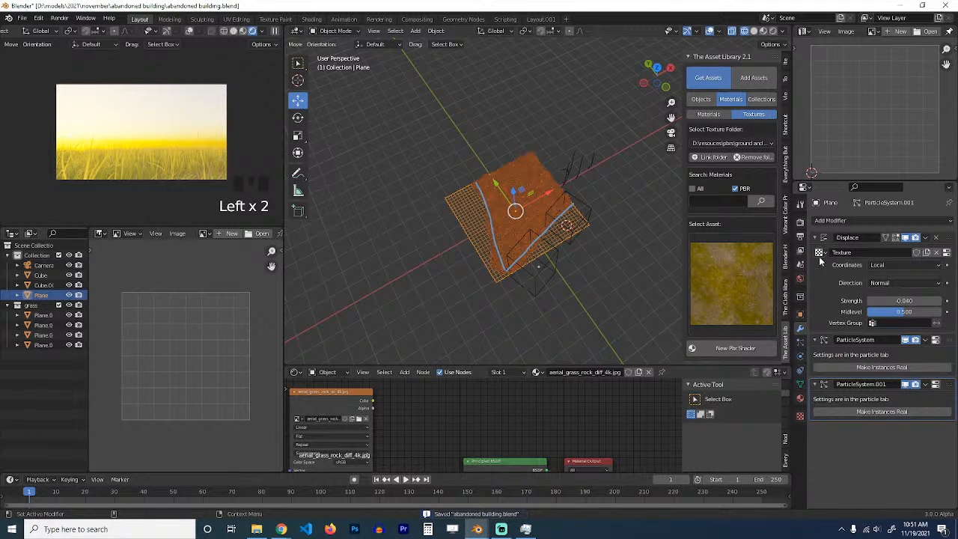
pyautogui.click(820, 237)
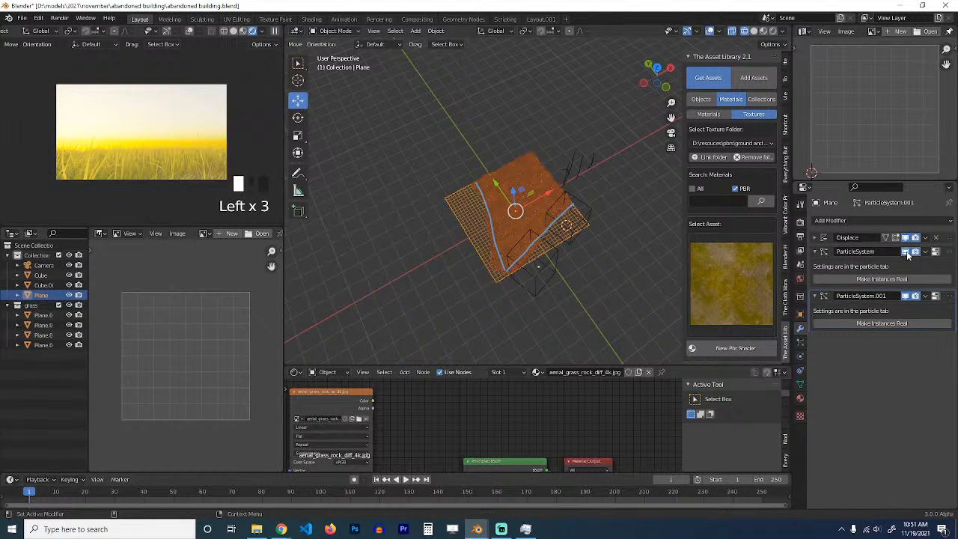
pyautogui.click(911, 294)
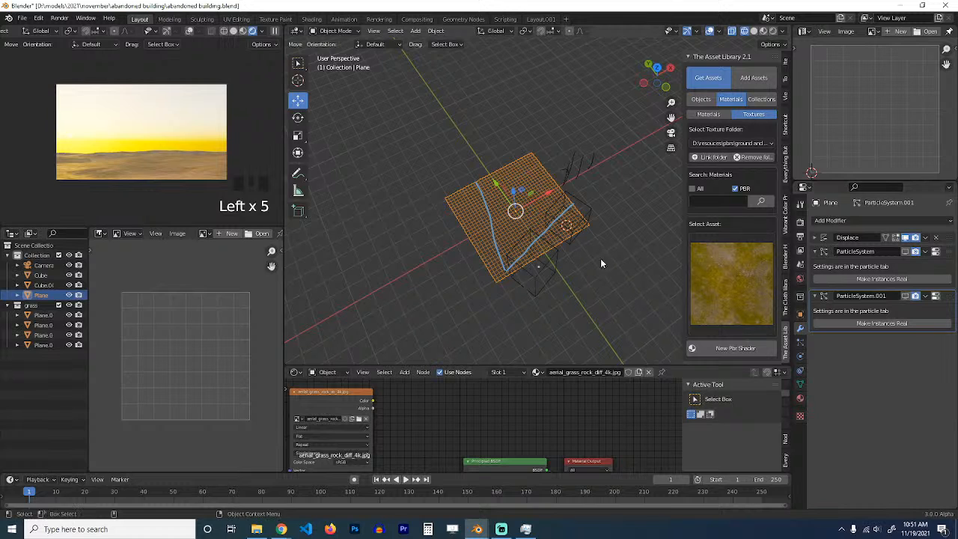
# Step: Switch the main viewport to solid shading and deselect all objects
pyautogui.scroll(-2, 584, 249)
pyautogui.moveTo(582, 245); pyautogui.dragTo(624, 217, button='middle')
pyautogui.press('z')
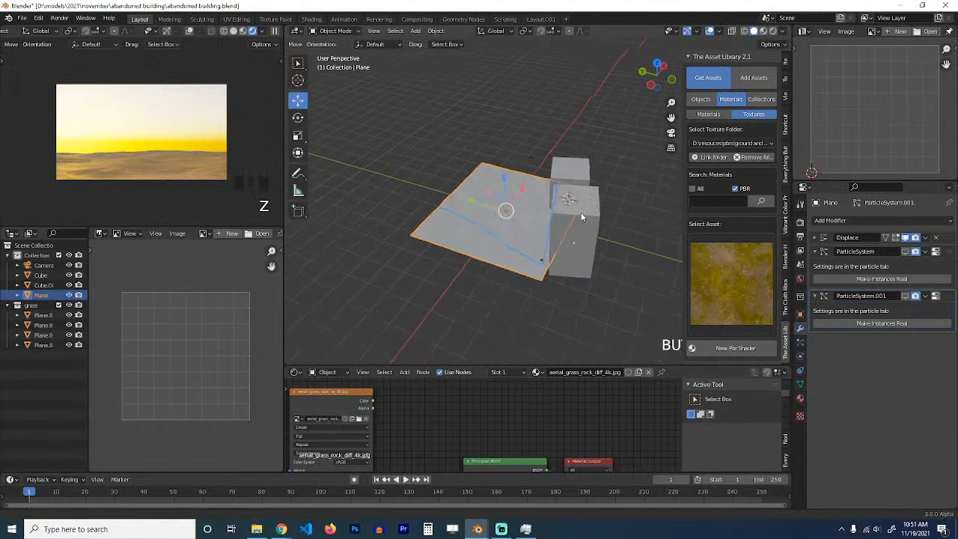
pyautogui.hotkey('alt', 'a')
pyautogui.moveTo(577, 196); pyautogui.dragTo(480, 199, button='middle')
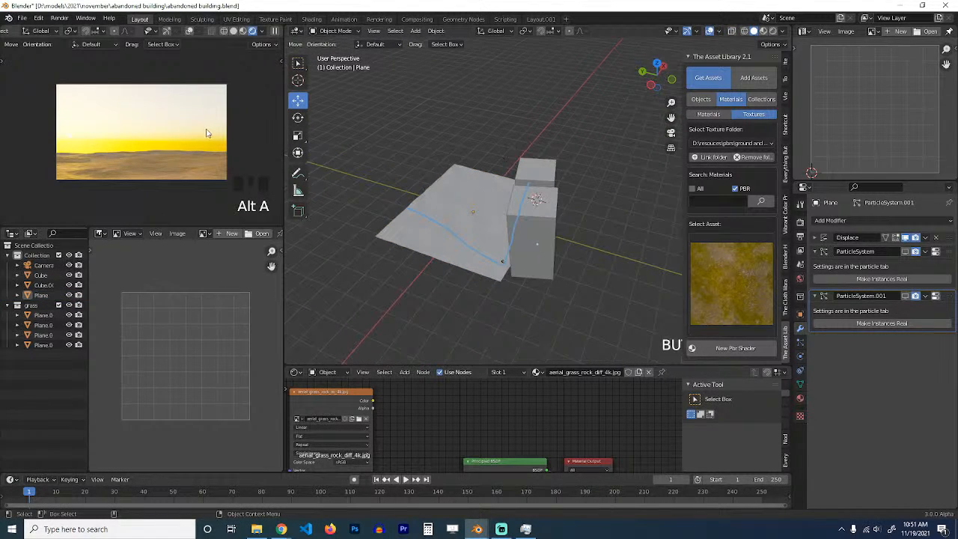
# Step: Leave the camera view in the rendered viewport to examine the cubes and the ground from outside
pyautogui.press('`')
pyautogui.scroll(-4, 215, 165)
pyautogui.scroll(-3, 215, 165)
pyautogui.press('`')
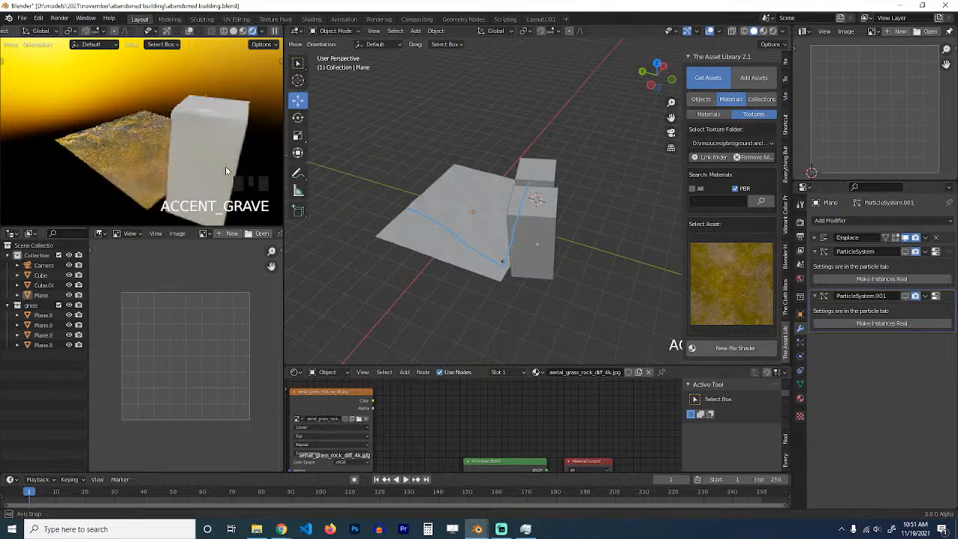
# Step: Set the sky texture's sun rotation to 90° and return the rendered viewport to the camera view
pyautogui.scroll(3, 234, 166)
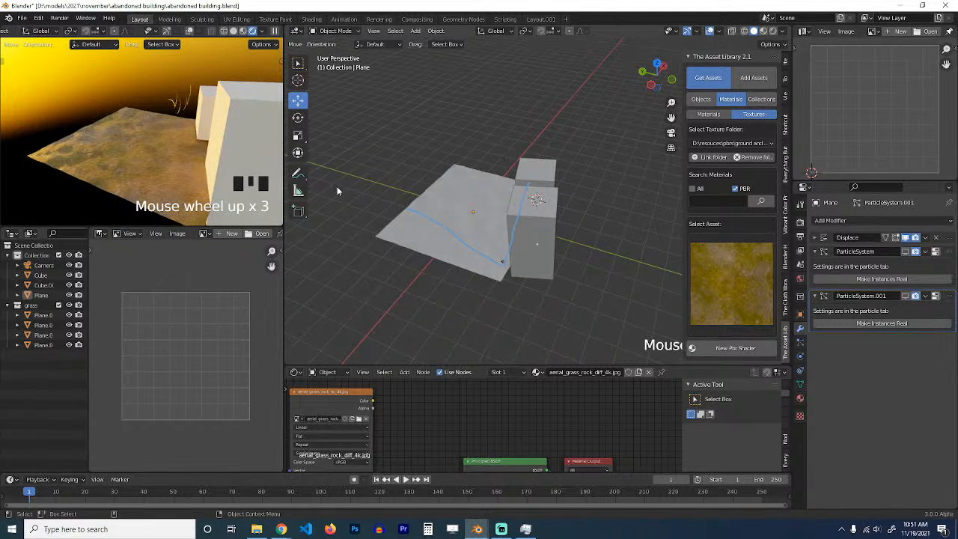
pyautogui.press('`')
pyautogui.press('`')
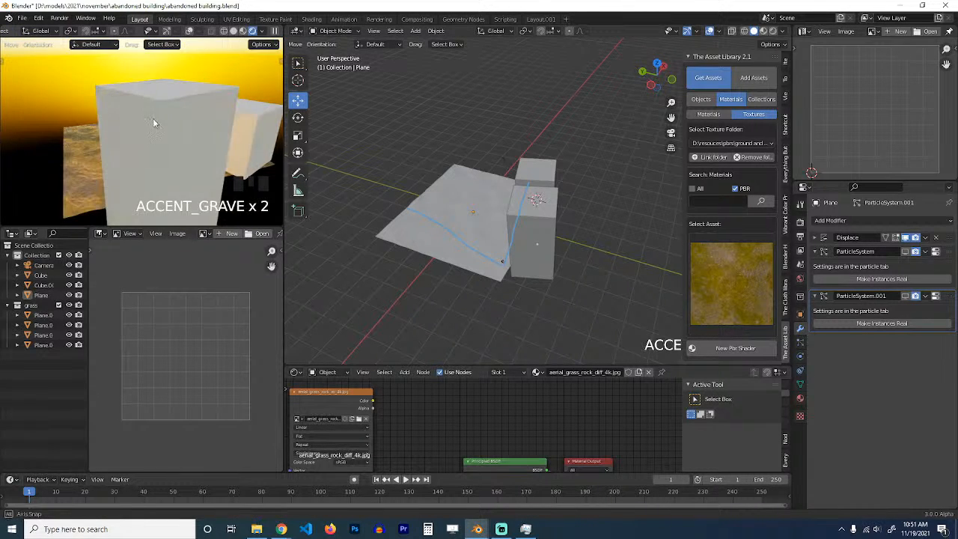
pyautogui.click(800, 279)
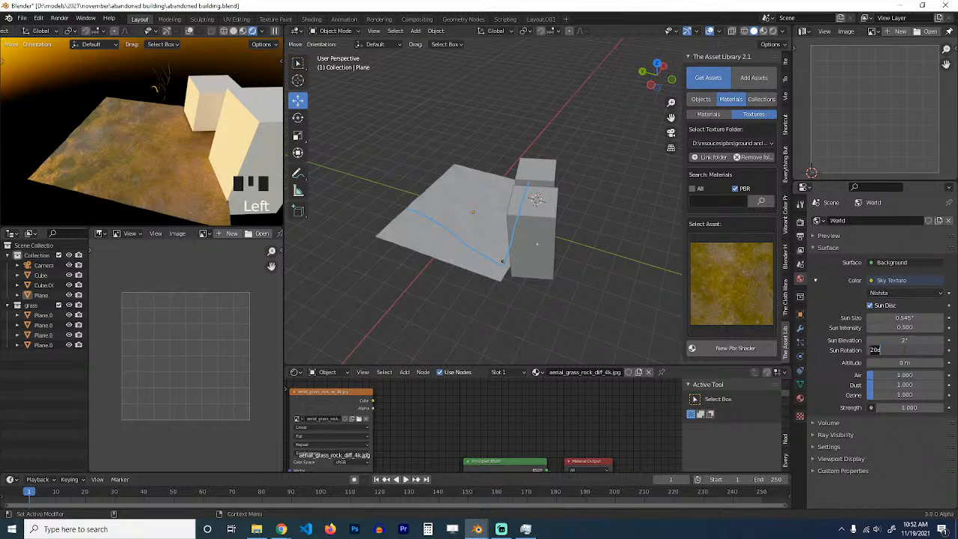
pyautogui.press('Left')
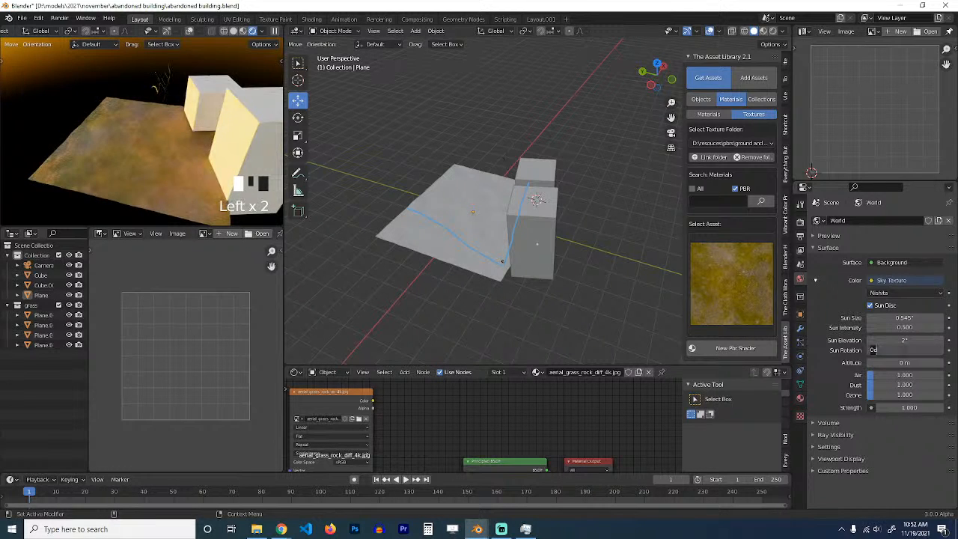
pyautogui.press('Return')
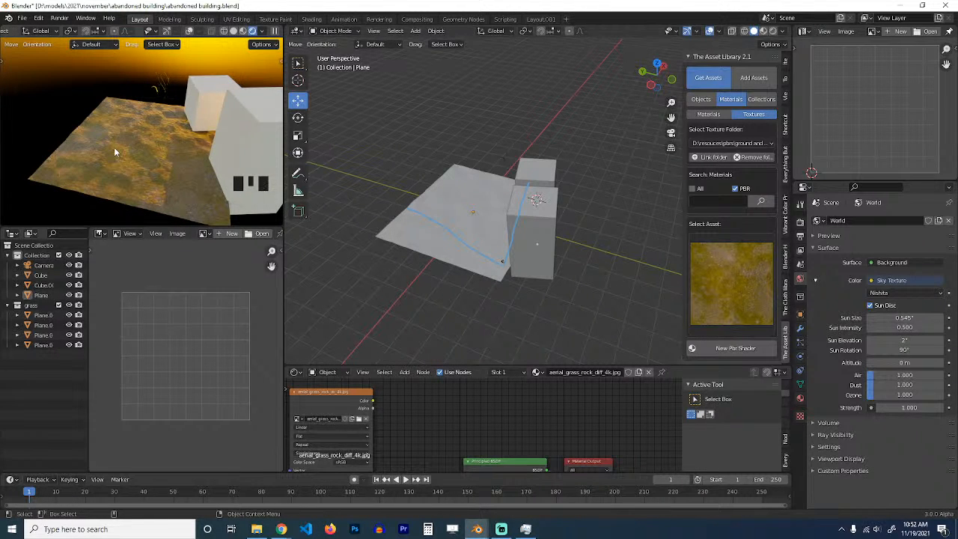
pyautogui.press('KP_0')
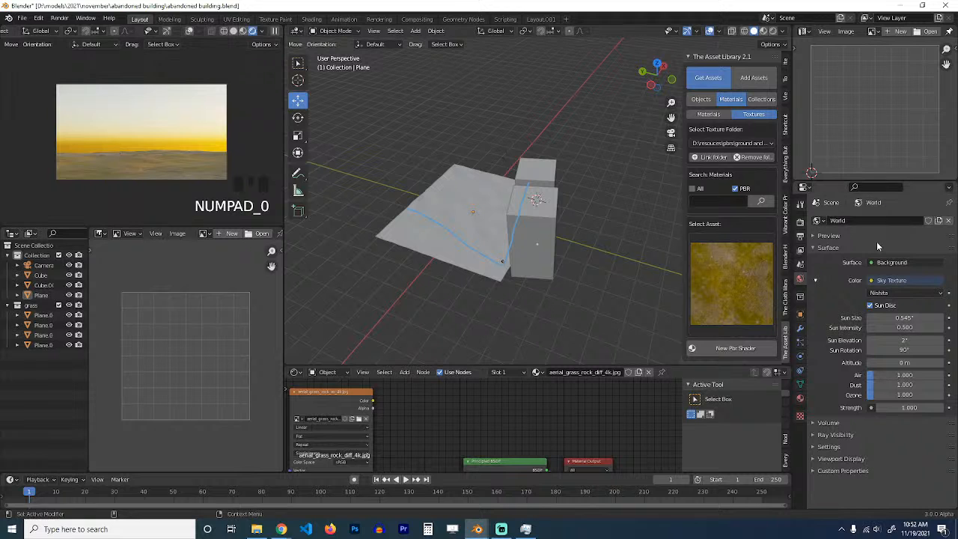
# Step: Try sun elevations of 8° and 3° for the sky texture, and settle on 5°
pyautogui.click(904, 338)
pyautogui.write('8')
pyautogui.click(864, 363)
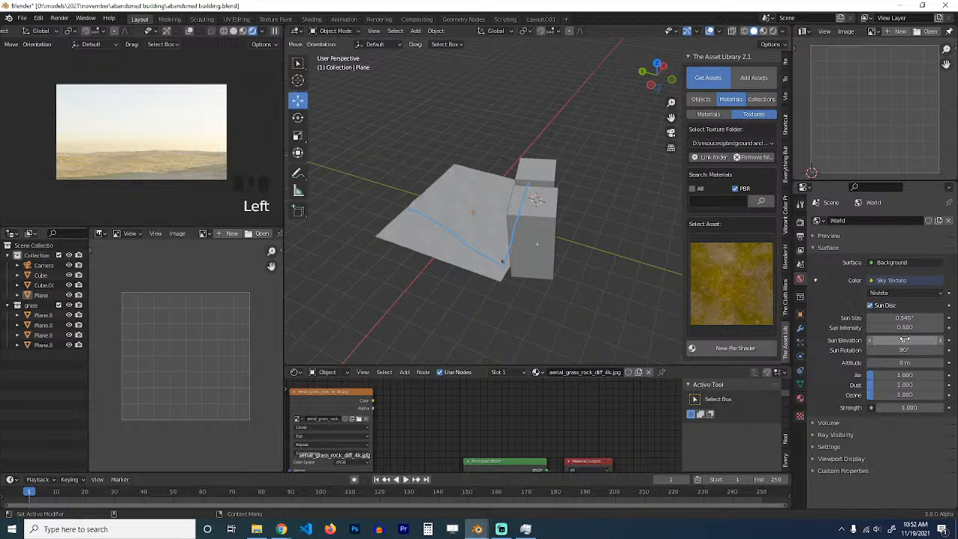
pyautogui.click(905, 340)
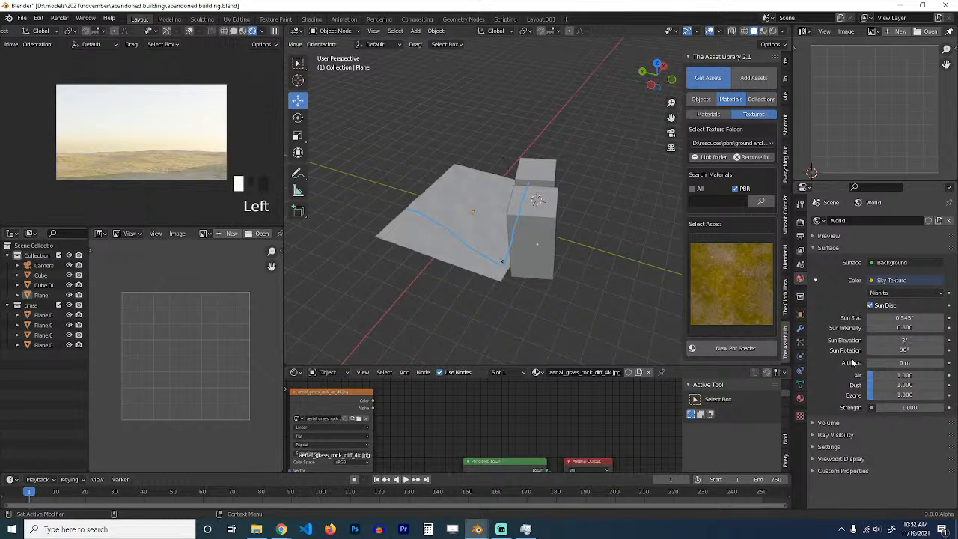
pyautogui.click(906, 341)
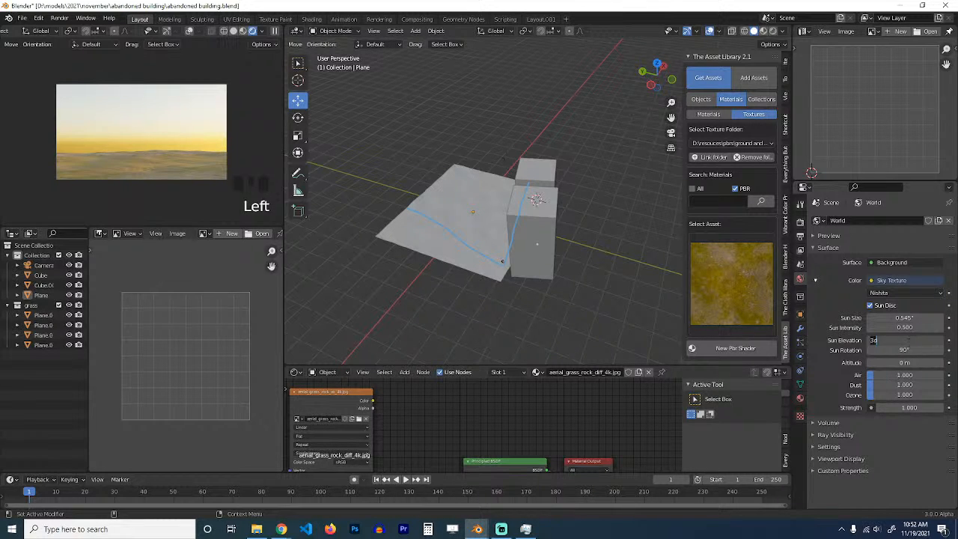
pyautogui.write('5')
pyautogui.click(859, 370)
# Step: Turn on the viewport display of both particle systems on the ground plane and save the file
pyautogui.click(449, 232)
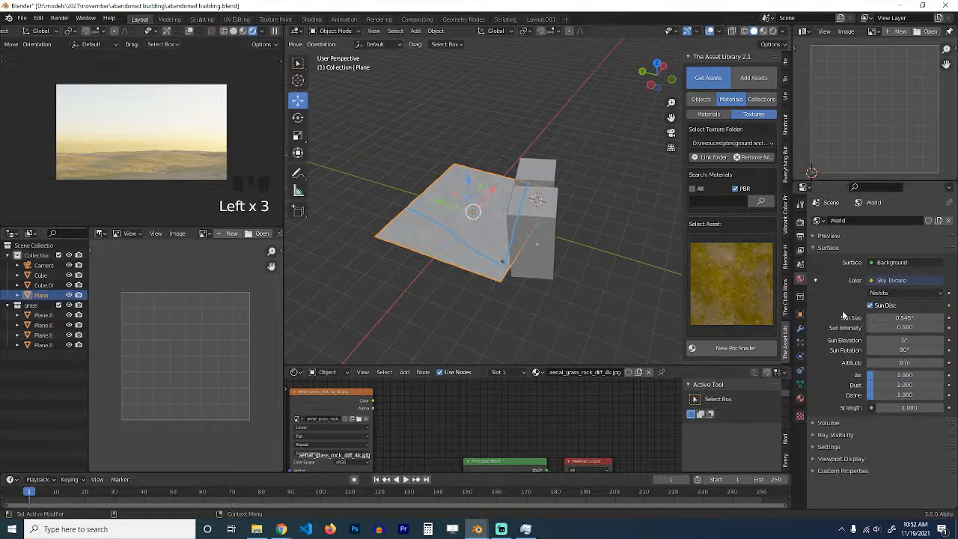
pyautogui.click(800, 328)
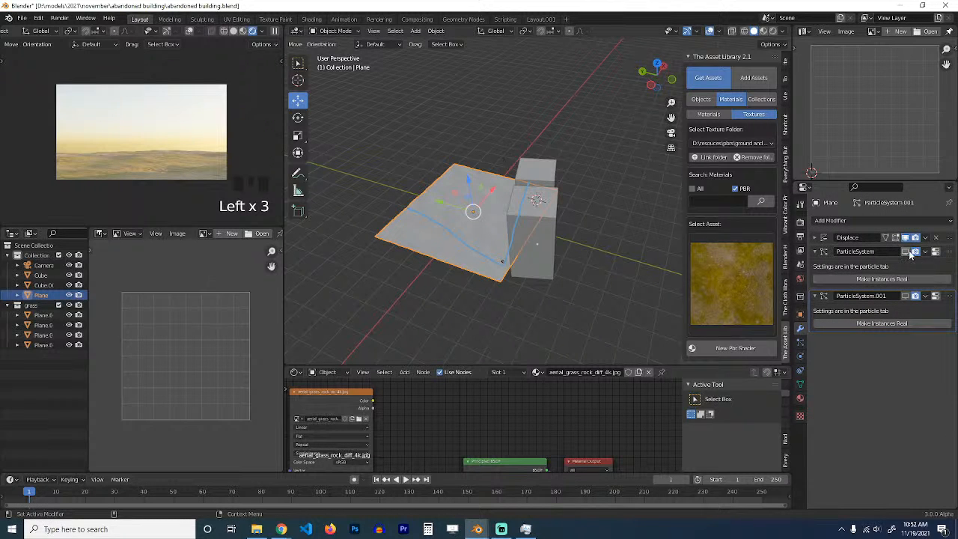
pyautogui.click(904, 251)
pyautogui.click(904, 295)
pyautogui.click(539, 298)
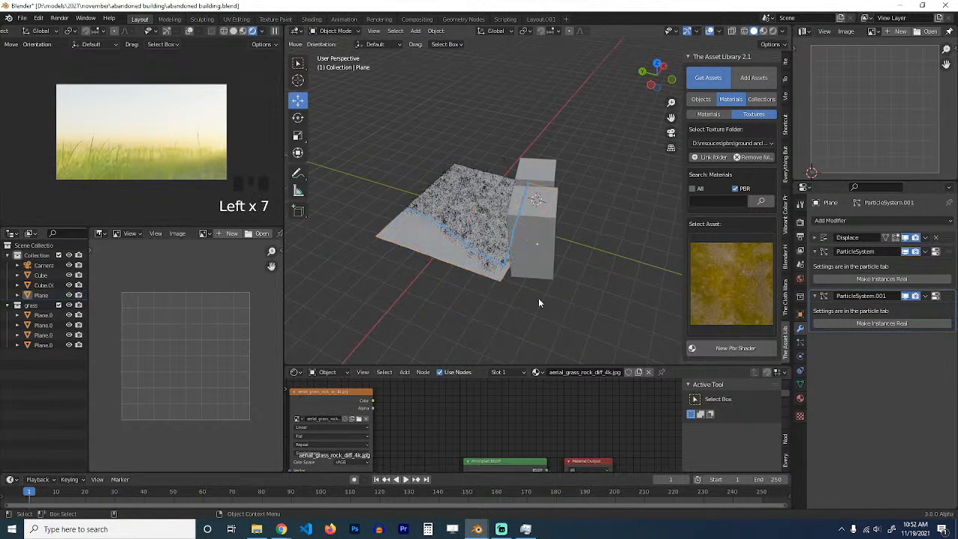
pyautogui.hotkey('ctrl', 's')
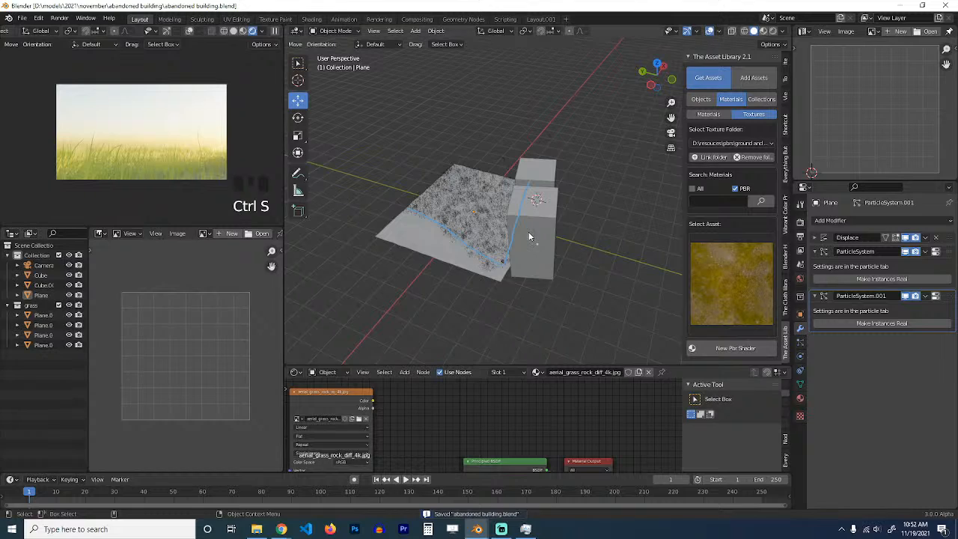
# Step: Try a duplicate of the taller cube, rotated freely and enlarged above the ground plane
pyautogui.click(544, 293)
pyautogui.scroll(5, 545, 293)
pyautogui.scroll(-4, 592, 287)
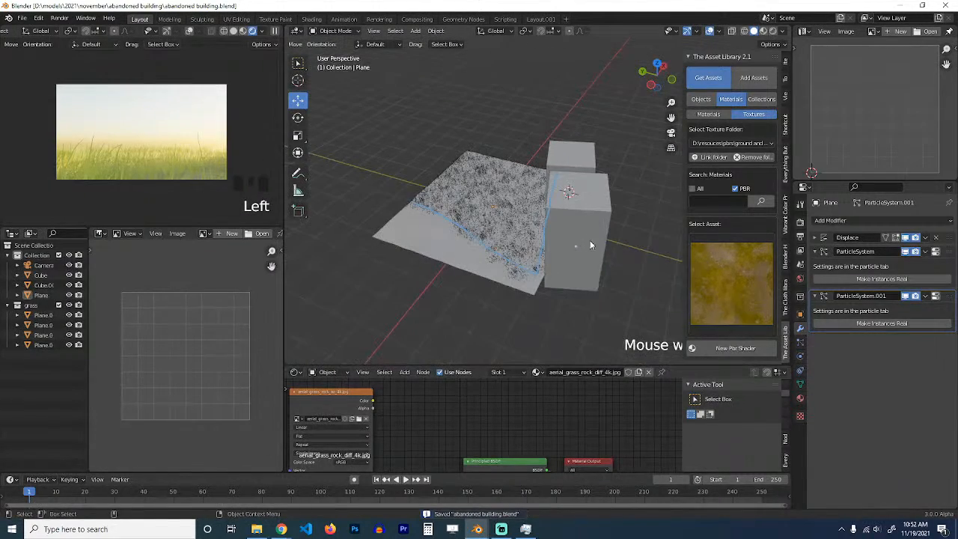
pyautogui.moveTo(590, 240); pyautogui.dragTo(560, 269, button='middle')
pyautogui.click(621, 238)
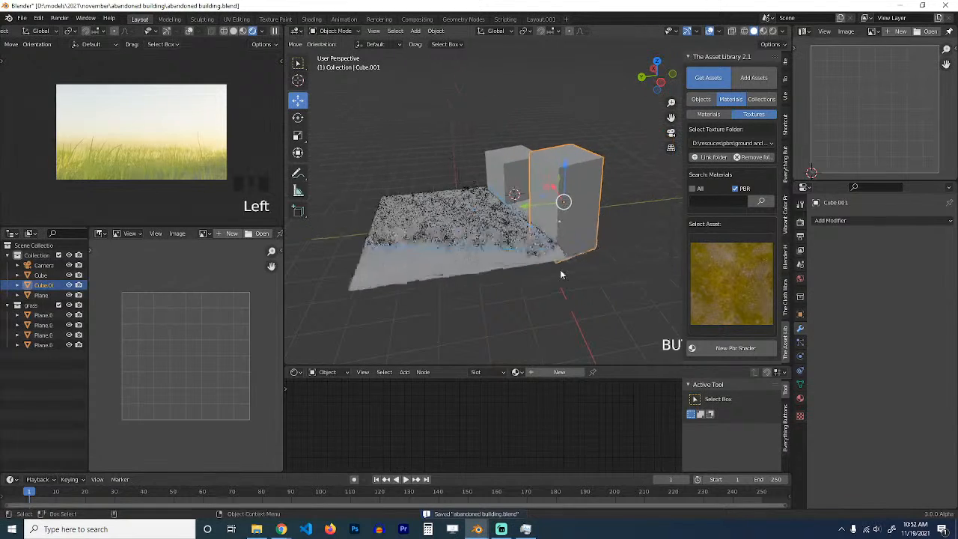
pyautogui.hotkey('shift', 'd')
pyautogui.press('r')
pyautogui.press('r')
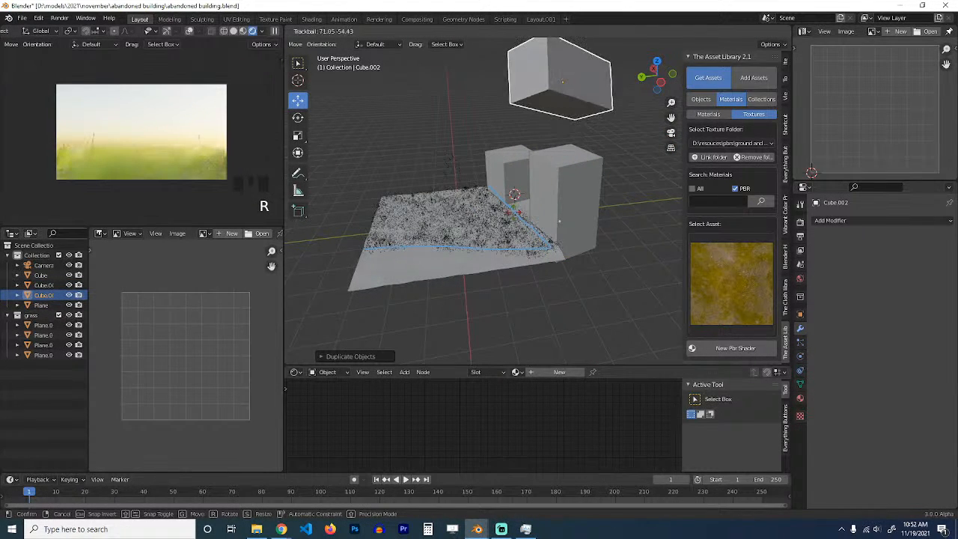
pyautogui.click(557, 225)
pyautogui.press('s')
pyautogui.click(572, 309)
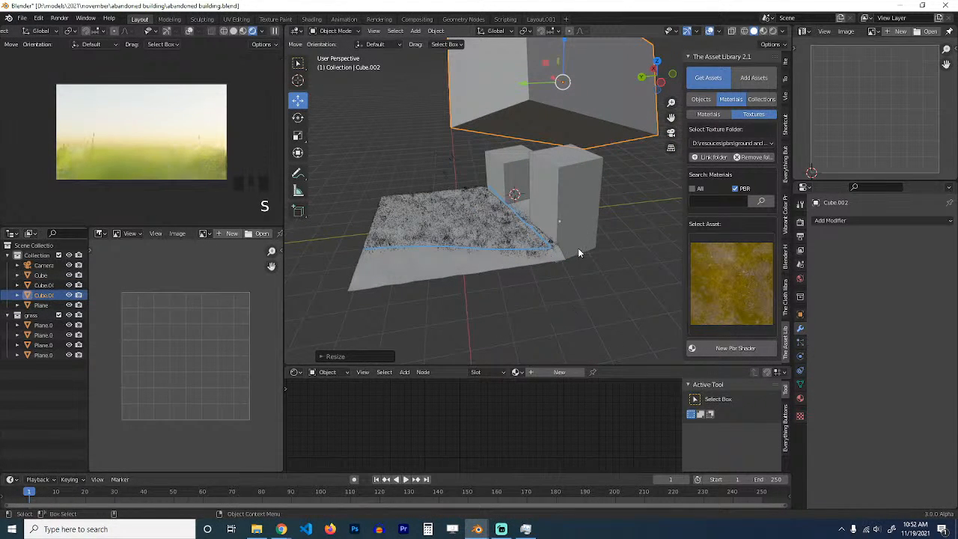
# Step: Move the enlarged cube copy over the ground, check it from the top view, and delete it
pyautogui.press('g')
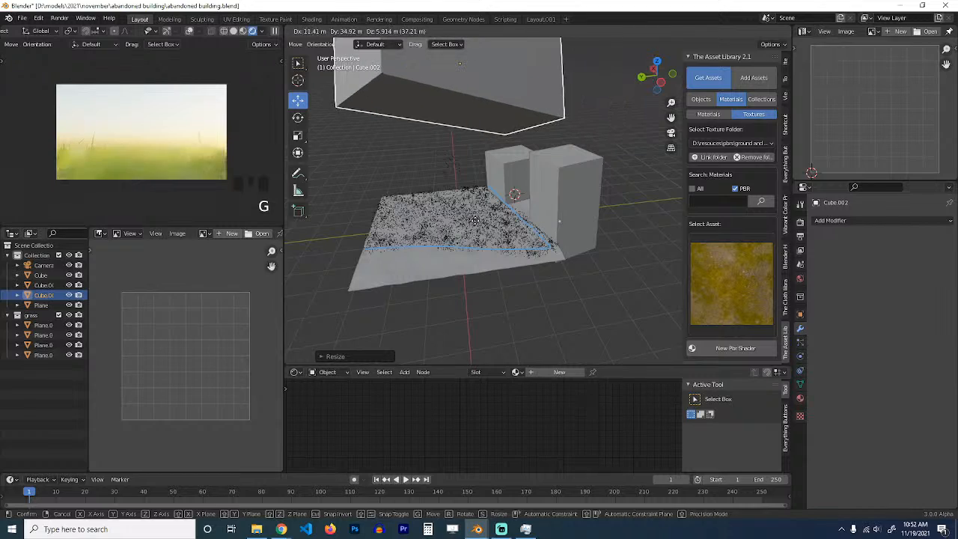
pyautogui.click(474, 220)
pyautogui.press('`')
pyautogui.moveTo(469, 241); pyautogui.dragTo(558, 243, button='middle')
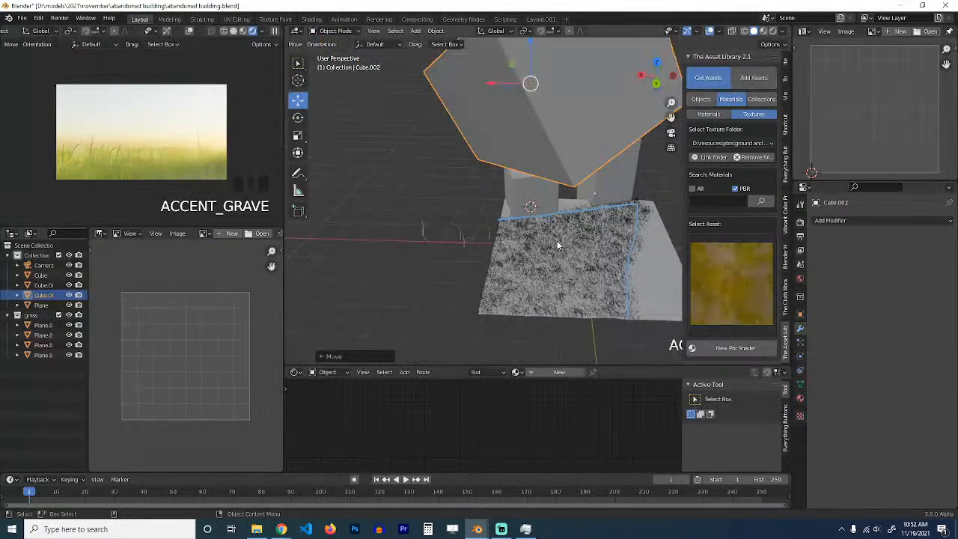
pyautogui.press('KP_7')
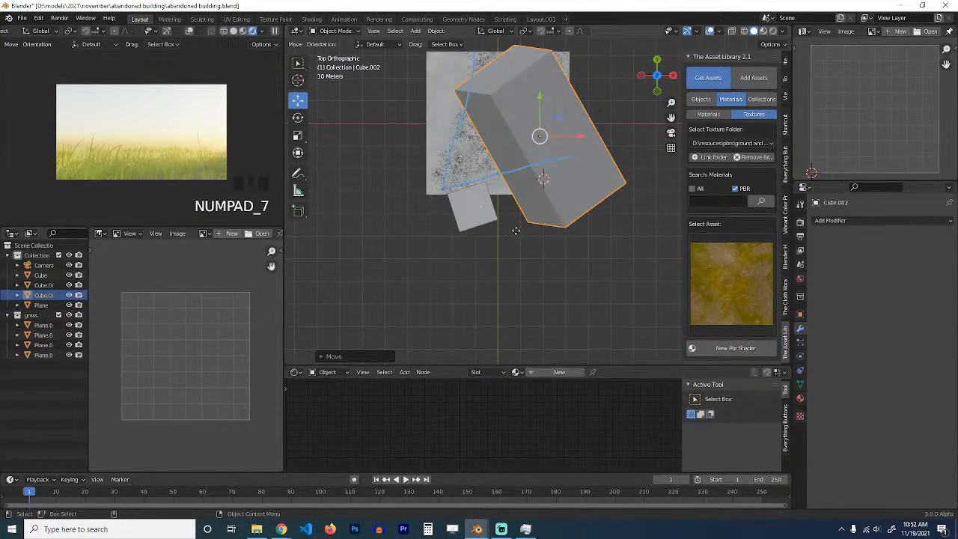
pyautogui.press('g')
pyautogui.click(456, 189)
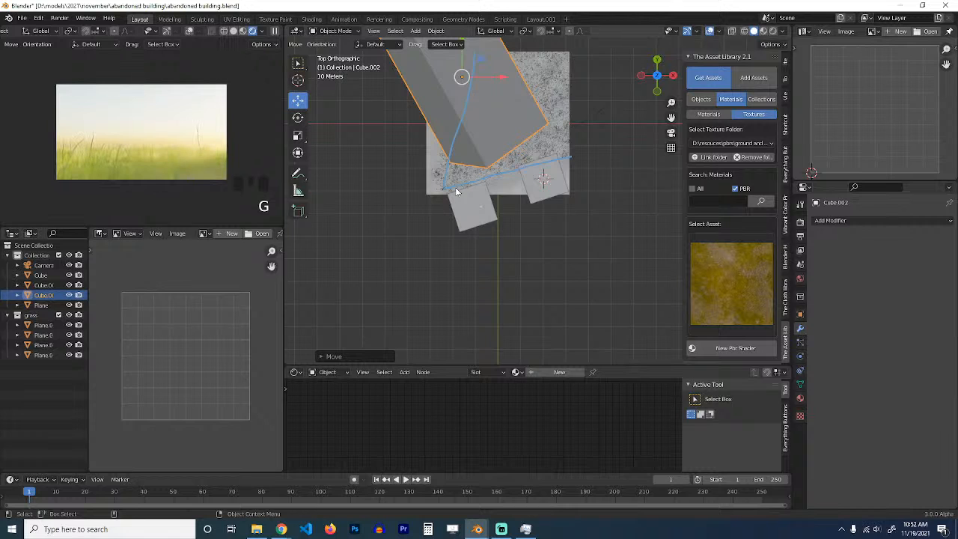
pyautogui.press('x')
pyautogui.click(456, 201)
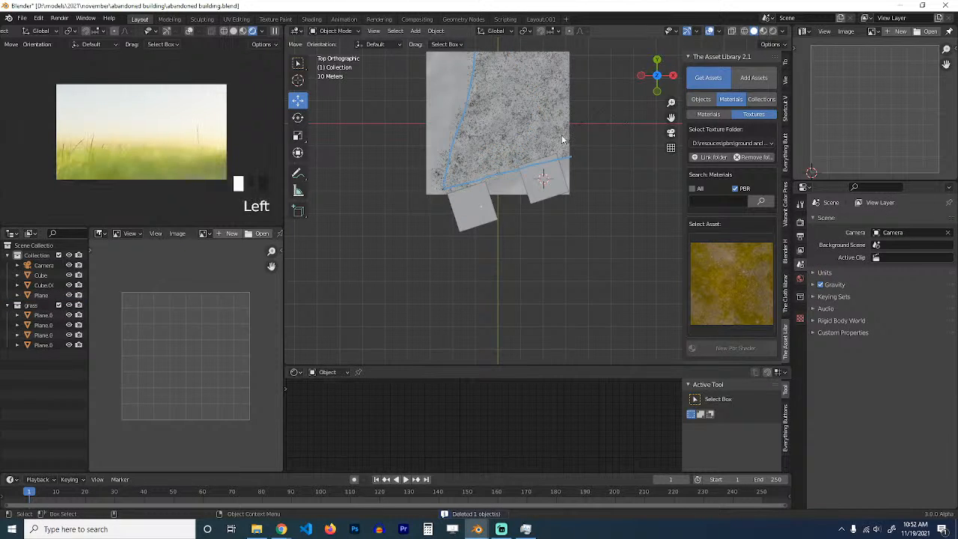
# Step: Raise the shader mix factor in the grass blade's material to about 0.9 and deselect the blade
pyautogui.click(563, 140)
pyautogui.scroll(-8, 528, 421)
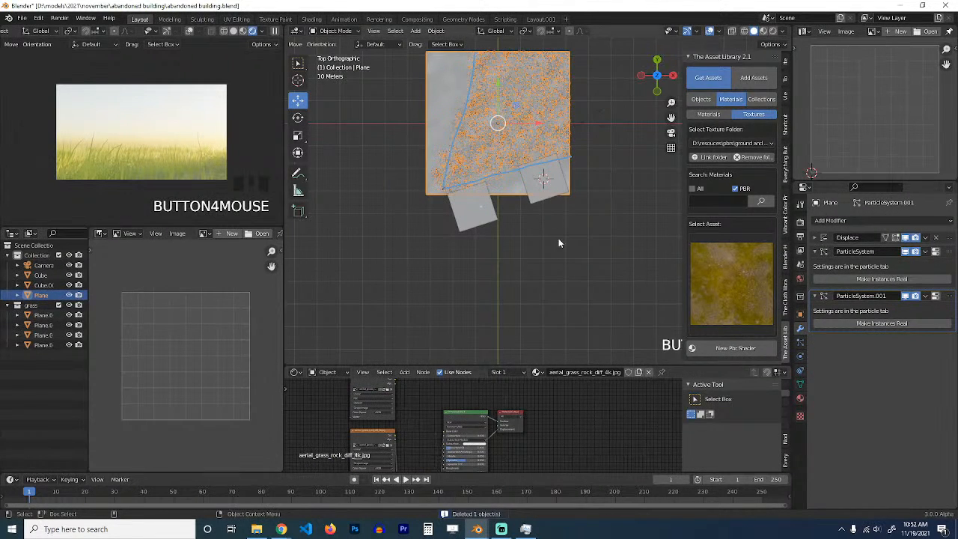
pyautogui.click(601, 126)
pyautogui.scroll(4, 539, 423)
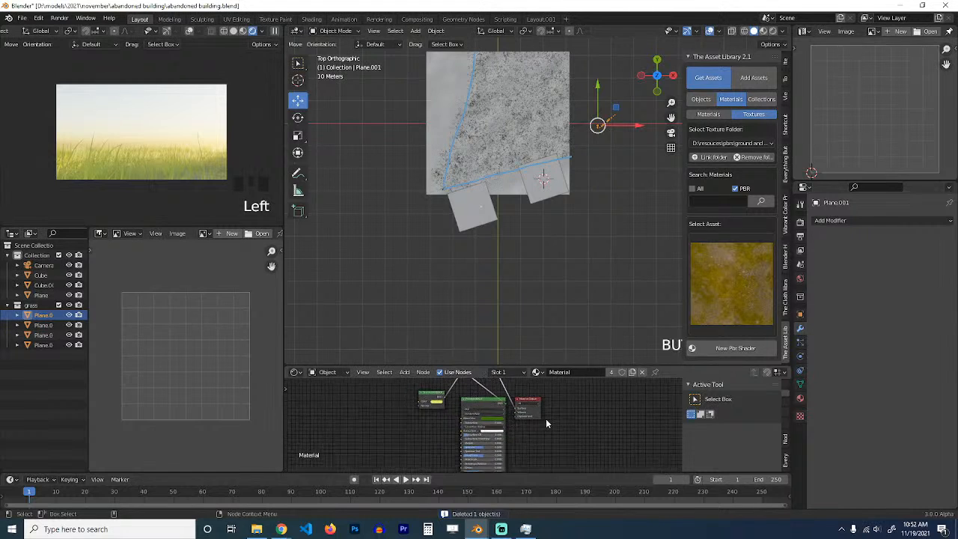
pyautogui.moveTo(473, 449); pyautogui.dragTo(465, 478, button='middle')
pyautogui.scroll(8, 475, 455)
pyautogui.moveTo(460, 399); pyautogui.dragTo(523, 404, button='middle')
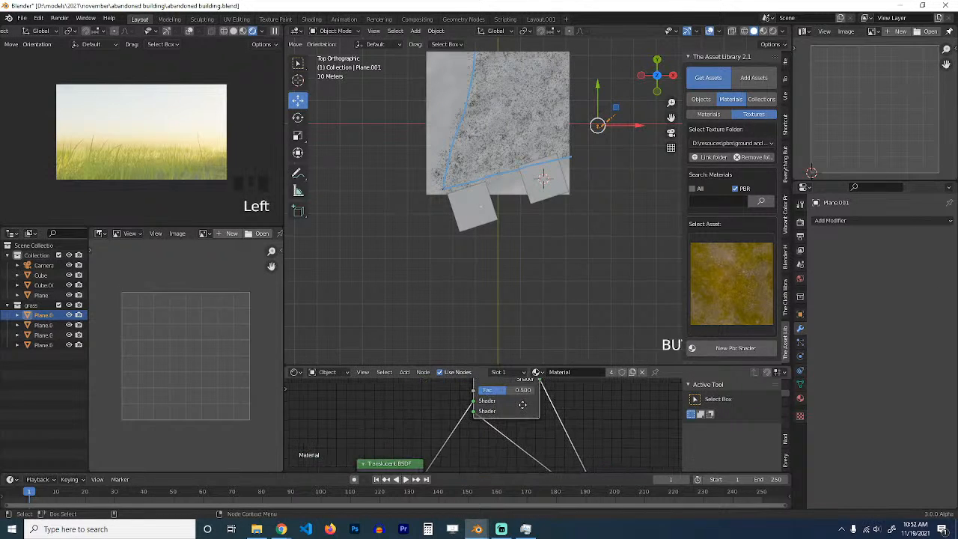
pyautogui.moveTo(506, 389); pyautogui.dragTo(525, 390)
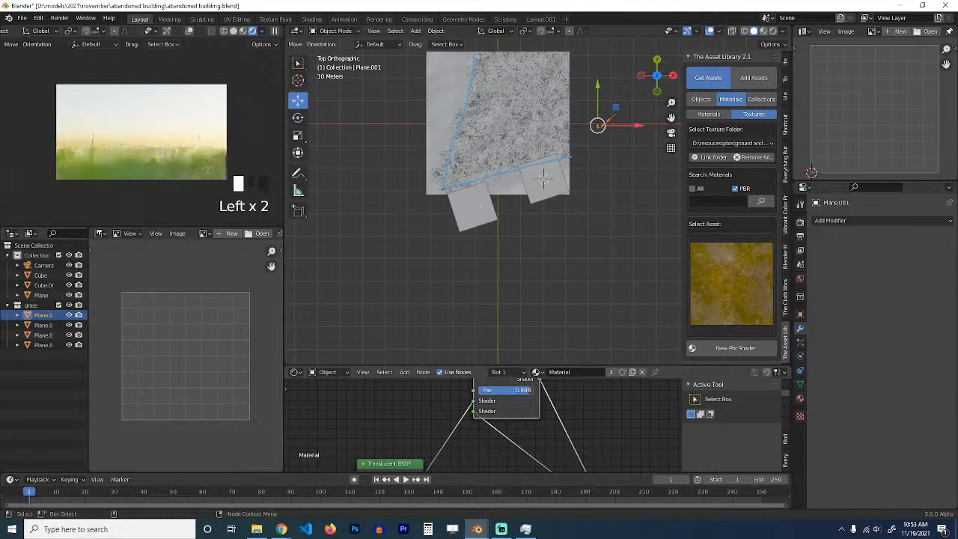
pyautogui.click(558, 225)
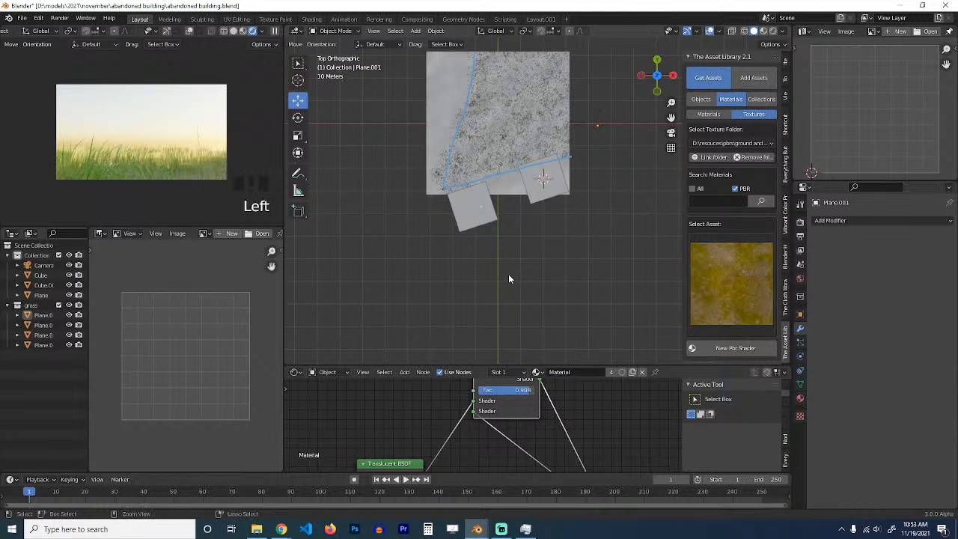
# Step: Pause the rendered viewport and switch the main viewport to material preview shading
pyautogui.scroll(2, 511, 289)
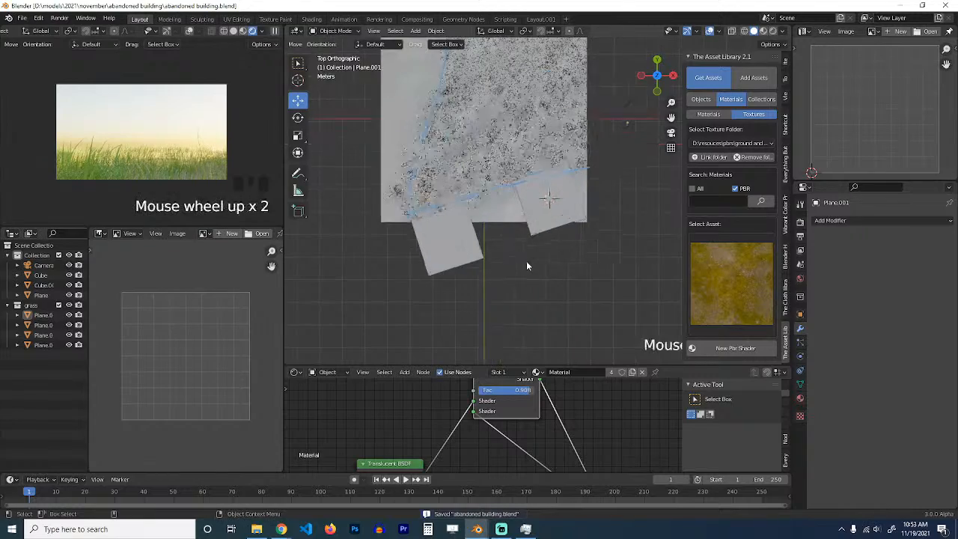
pyautogui.scroll(-3, 526, 264)
pyautogui.scroll(-3, 525, 264)
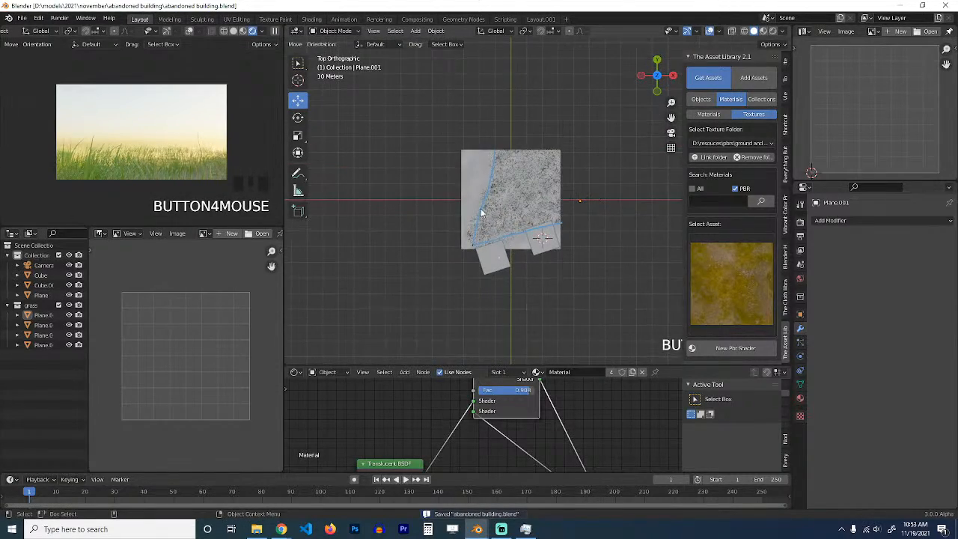
pyautogui.scroll(5, 480, 213)
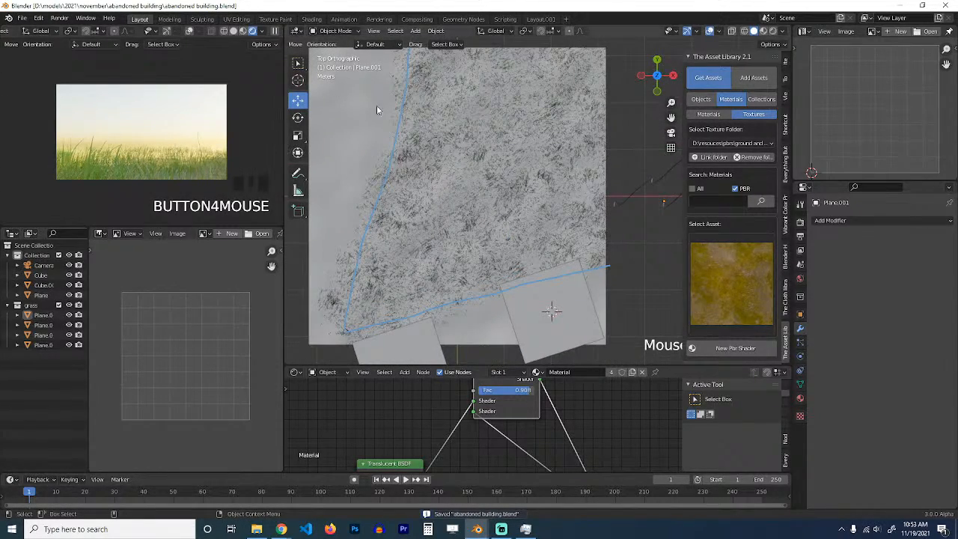
pyautogui.click(275, 32)
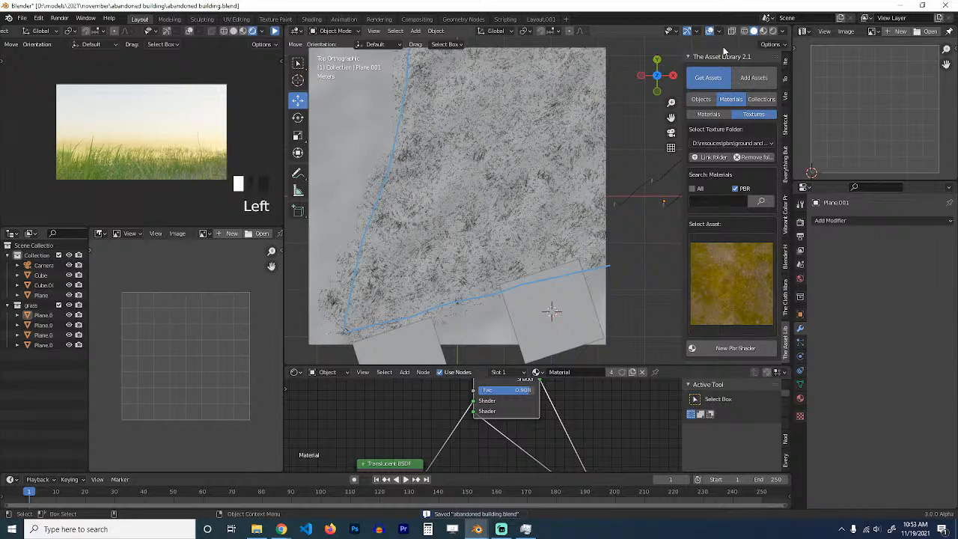
pyautogui.click(762, 32)
pyautogui.scroll(1, 573, 195)
pyautogui.moveTo(573, 194); pyautogui.dragTo(583, 125, button='middle')
pyautogui.moveTo(573, 191); pyautogui.dragTo(606, 207, button='middle')
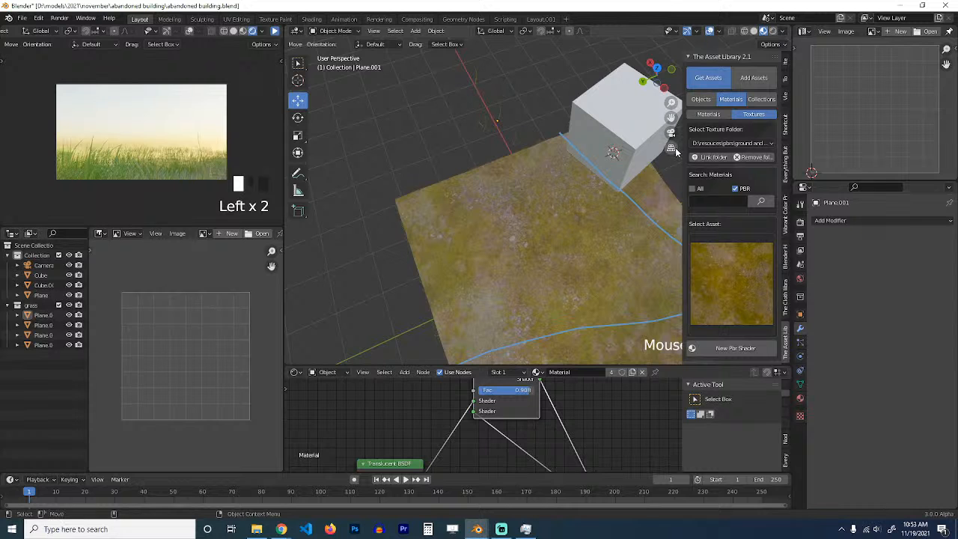
# Step: Delete both cubes beside the ground plane
pyautogui.scroll(-4, 502, 206)
pyautogui.click(591, 166)
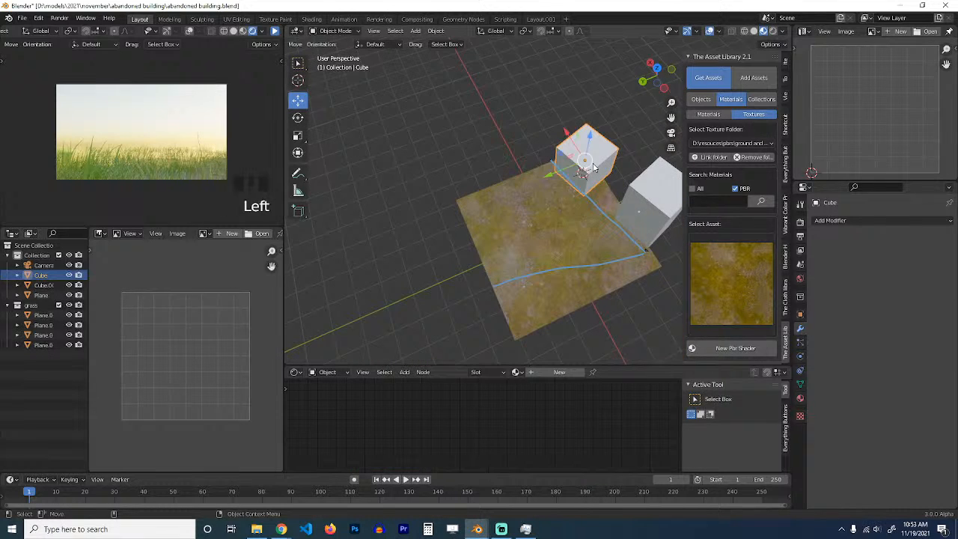
pyautogui.keyDown('shift'); pyautogui.click(655, 213); pyautogui.keyUp('shift')
pyautogui.press('x')
pyautogui.click(604, 223)
# Step: Add a plane on the ground in top view and open its mesh for editing in wireframe shading
pyautogui.press('KP_7')
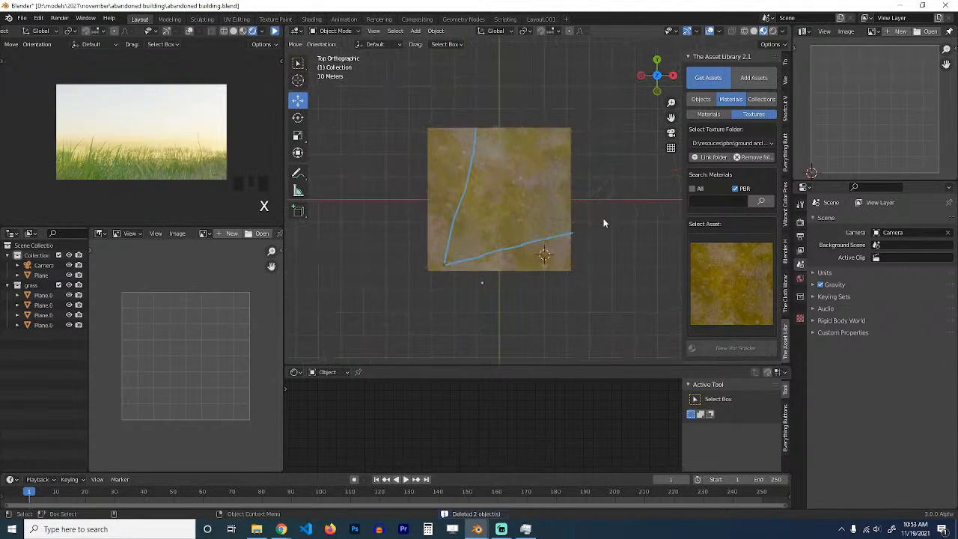
pyautogui.scroll(5, 438, 229)
pyautogui.hotkey('shift', 'a')
pyautogui.moveTo(463, 202)
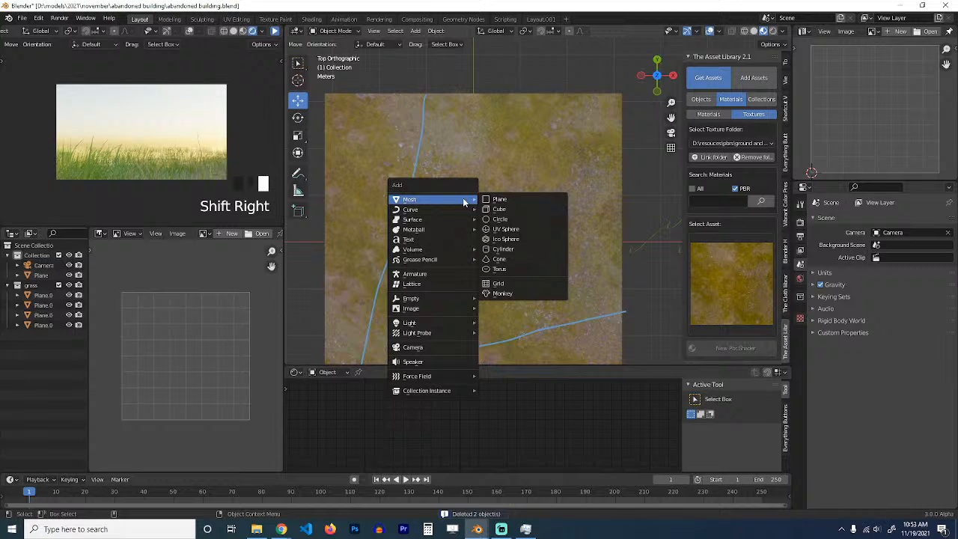
pyautogui.click(503, 199)
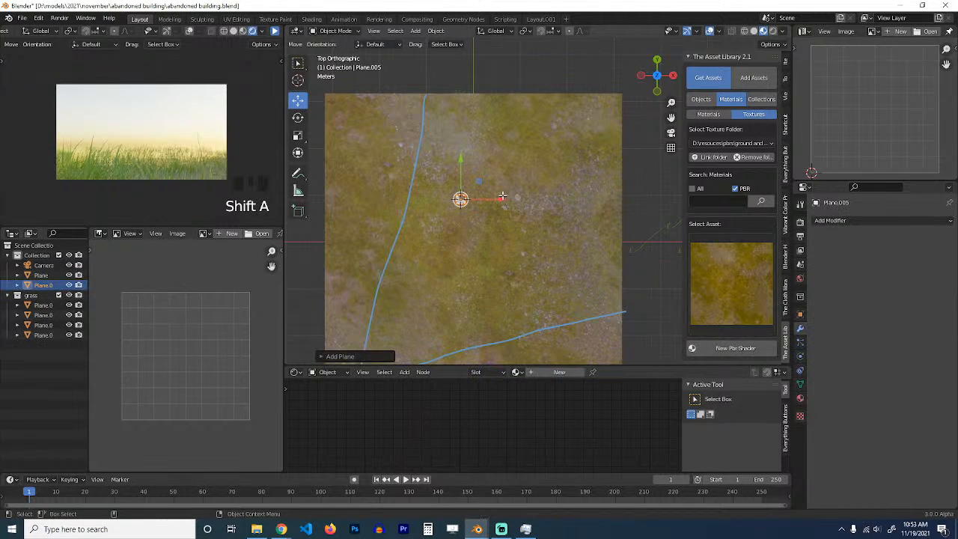
pyautogui.press('Tab')
pyautogui.press('z')
pyautogui.click(394, 199)
# Step: Scale up the plane's mesh and move it onto the upper part of the grass area between the blue guide lines
pyautogui.scroll(2, 449, 210)
pyautogui.press('s')
pyautogui.click(604, 273)
pyautogui.press('g')
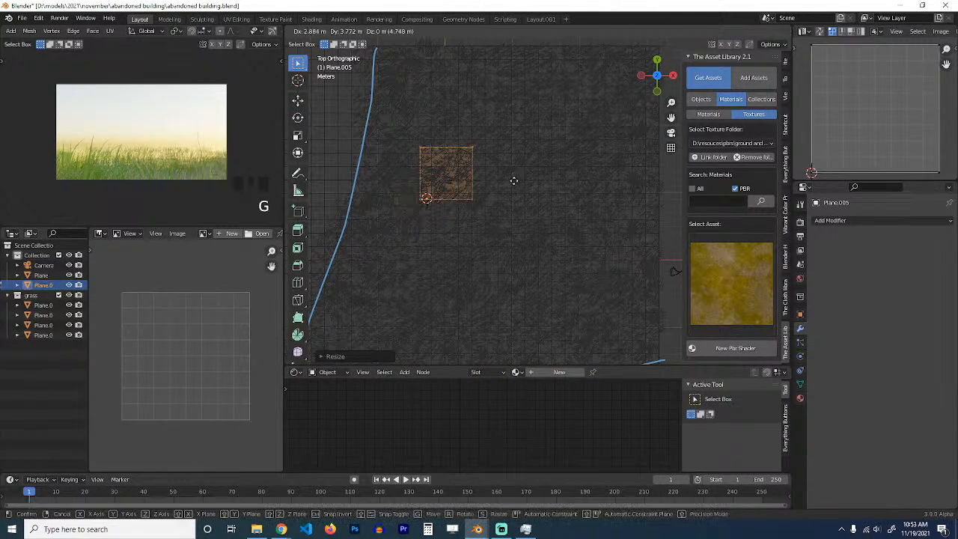
pyautogui.click(513, 177)
pyautogui.press('s')
pyautogui.click(617, 181)
pyautogui.scroll(-3, 606, 180)
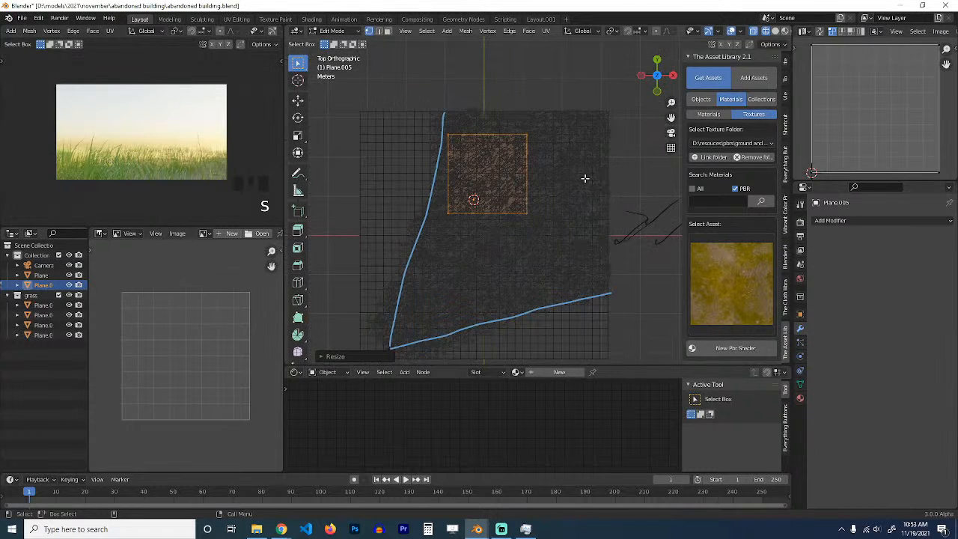
# Step: Move the plane's right edge outward along X to turn the square into a wider rectangle
pyautogui.click(534, 203)
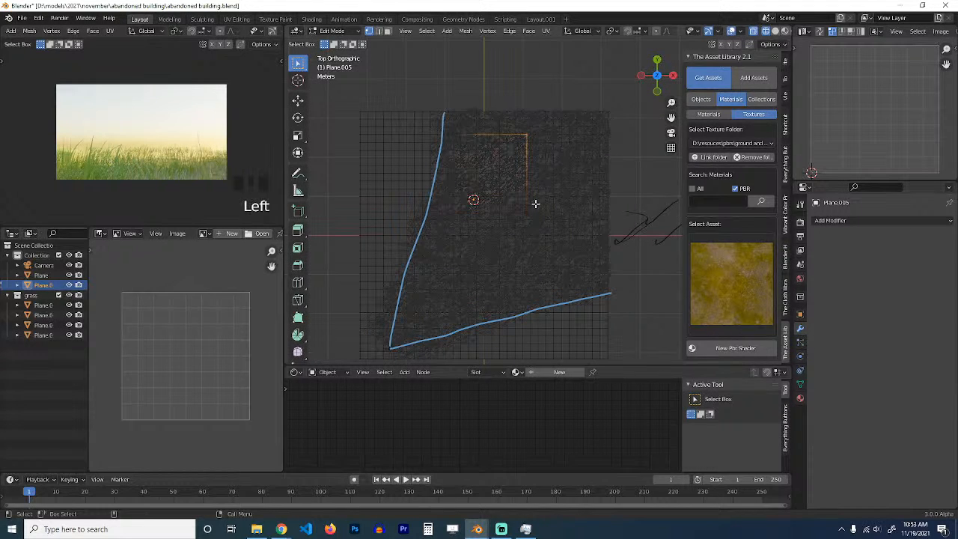
pyautogui.click(297, 100)
pyautogui.moveTo(558, 174)
pyautogui.mouseDown()
pyautogui.moveTo(591, 173)
pyautogui.moveTo(573, 171)
pyautogui.mouseUp()
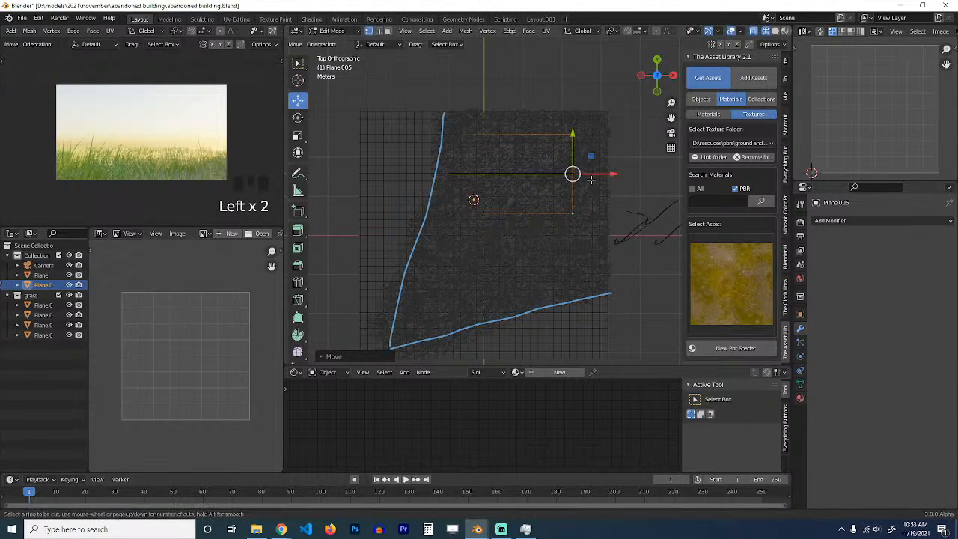
# Step: Cut a horizontal edge loop through the rectangle and bevel it into two loops near the long sides
pyautogui.hotkey('ctrl', 'r')
pyautogui.click(576, 250)
pyautogui.hotkey('ctrl', 'b')
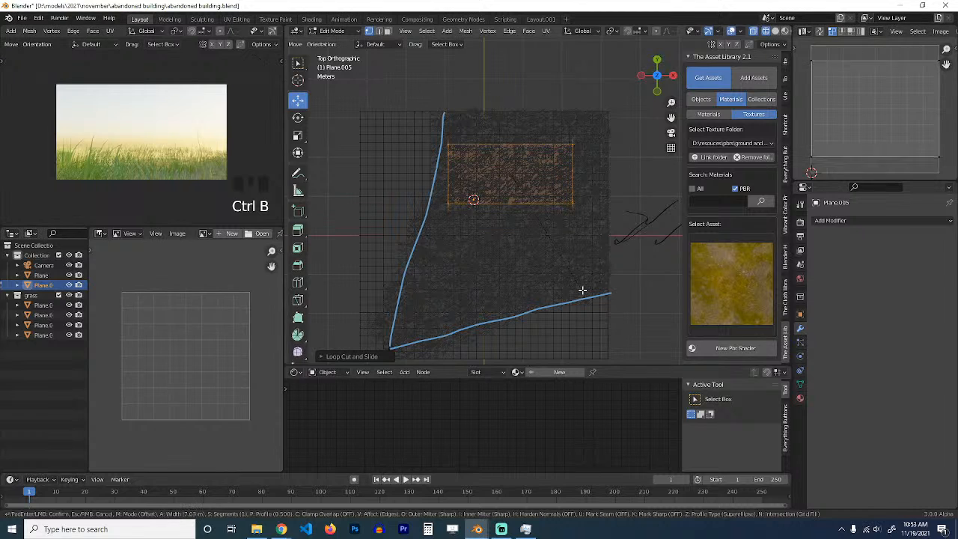
pyautogui.click(583, 286)
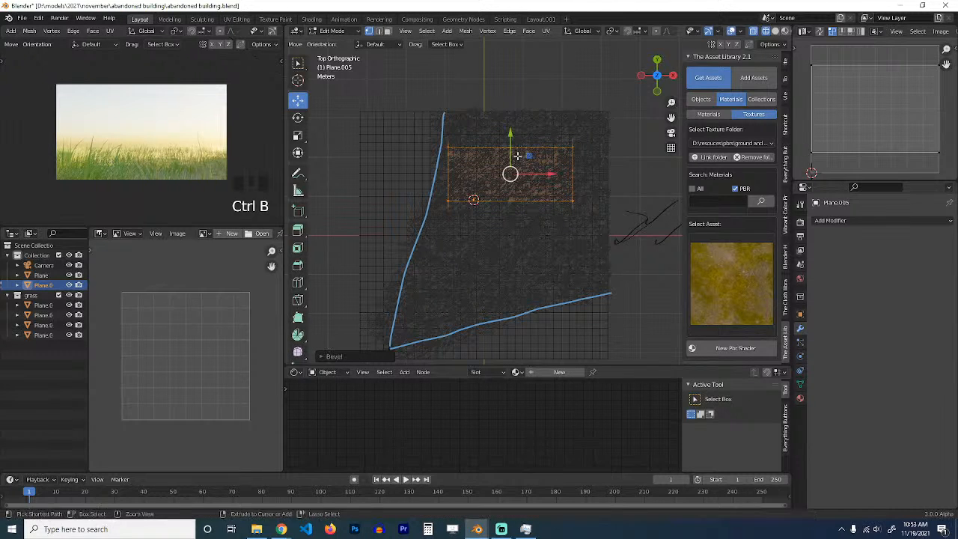
# Step: Cut a vertical edge loop through the rectangle's middle and bevel it into two loops marking the central section
pyautogui.hotkey('ctrl', 'r')
pyautogui.click(521, 154)
pyautogui.click(522, 154)
pyautogui.hotkey('ctrl', 'b')
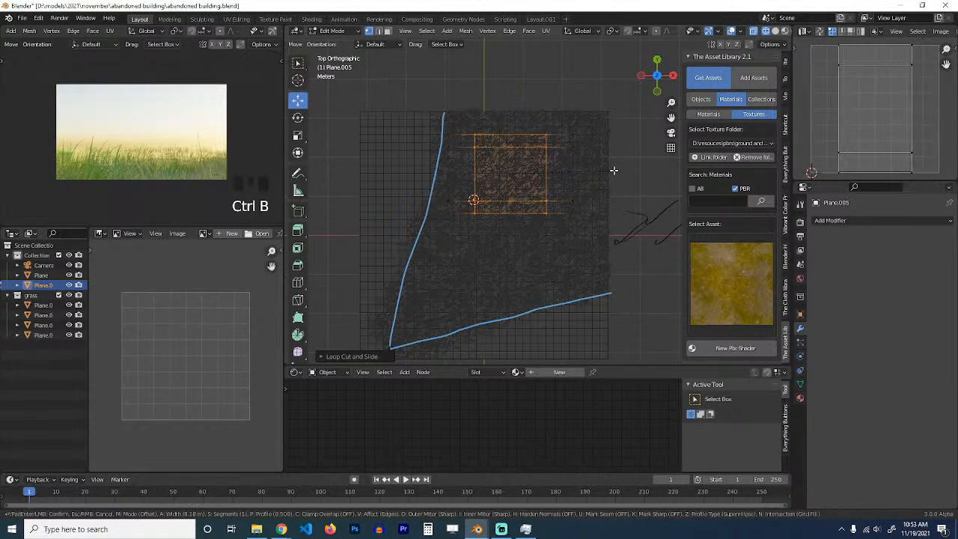
pyautogui.click(518, 217)
# Step: Extrude the front middle edge of the footprint outward to form a projecting front section
pyautogui.press('e')
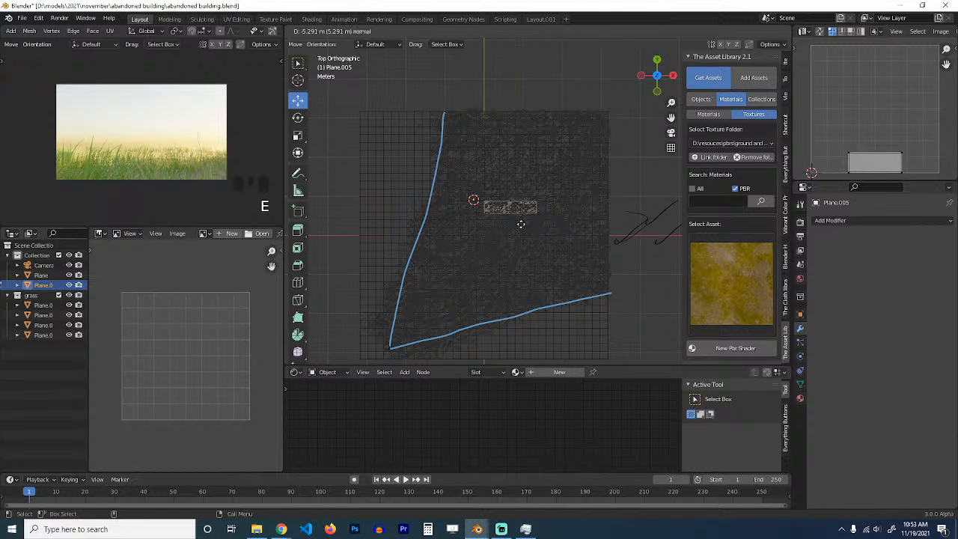
pyautogui.click(533, 222)
pyautogui.click(530, 217)
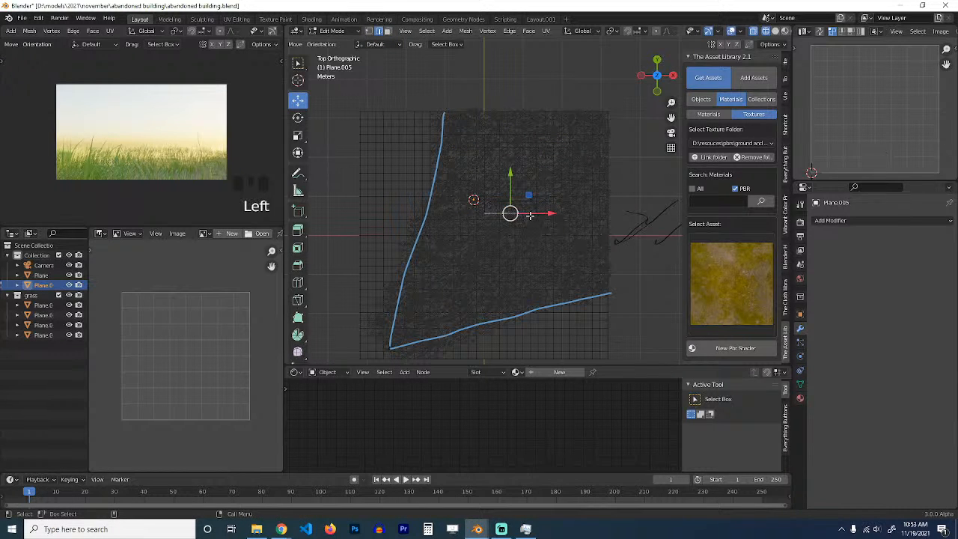
pyautogui.press('e')
pyautogui.click(527, 235)
# Step: Extrude the whole footprint upward about 14 m and show the block through the camera in solid shading
pyautogui.press('a')
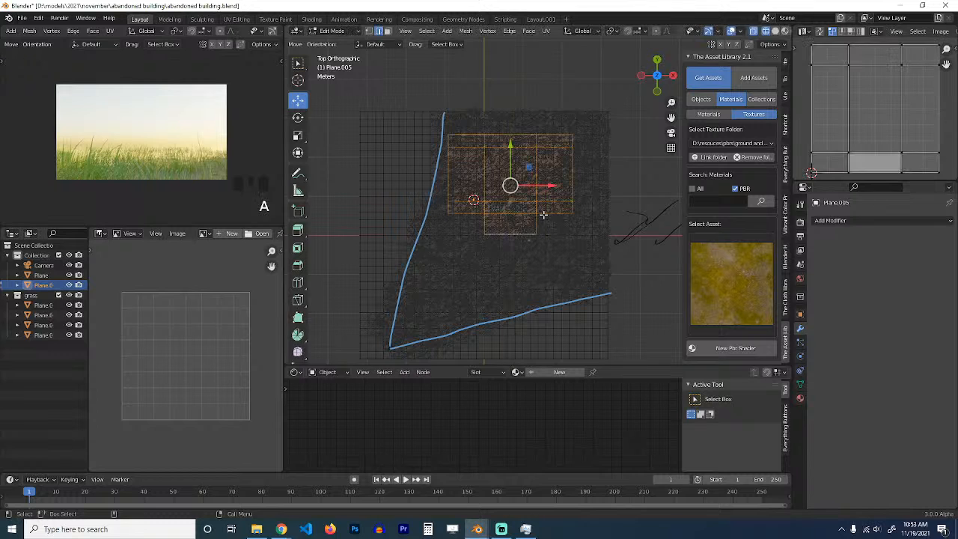
pyautogui.keyDown('shift'); pyautogui.moveTo(543, 215); pyautogui.dragTo(578, 190, button='middle'); pyautogui.keyUp('shift')
pyautogui.press('e')
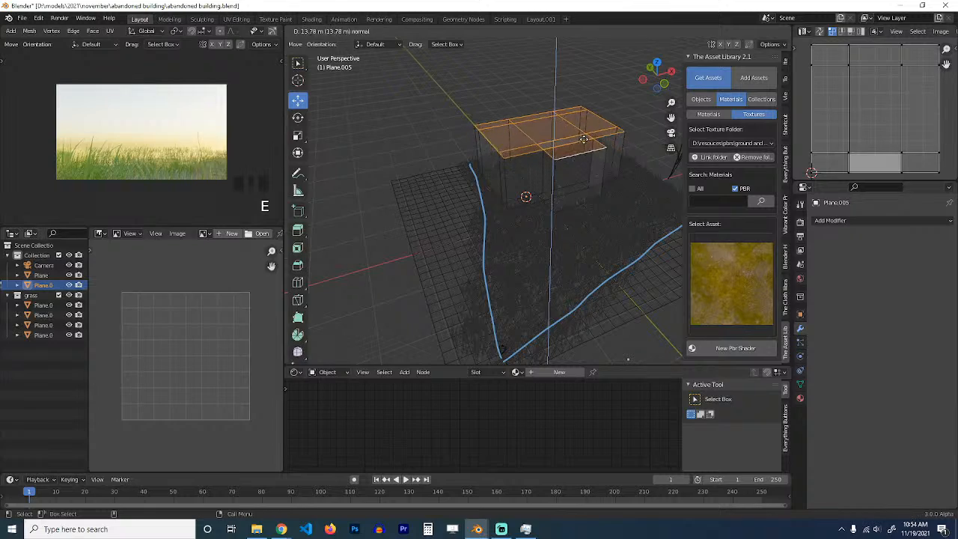
pyautogui.click(585, 147)
pyautogui.press('z')
pyautogui.press('KP_0')
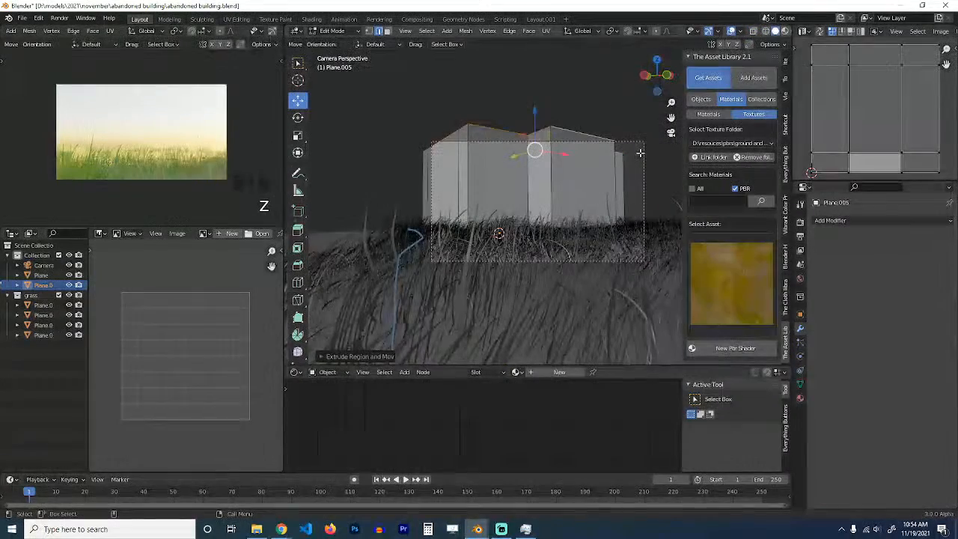
pyautogui.press('Tab')
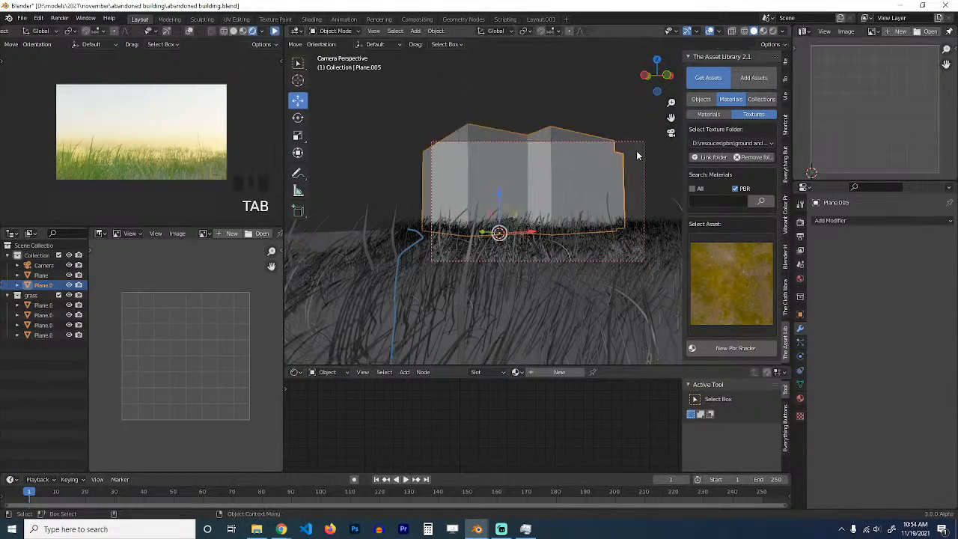
# Step: Set the camera's focal length to 25 mm
pyautogui.click(644, 156)
pyautogui.click(800, 357)
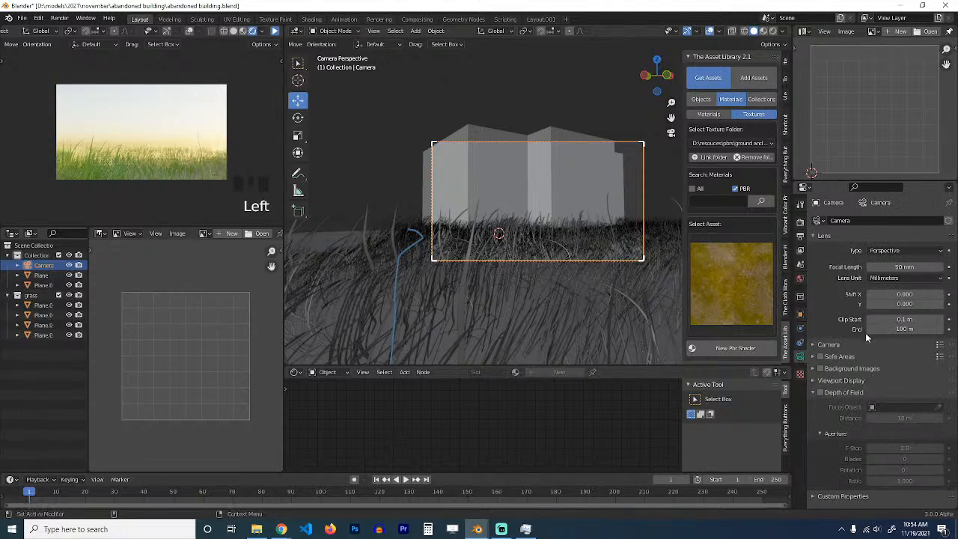
pyautogui.write('25')
pyautogui.press('Return')
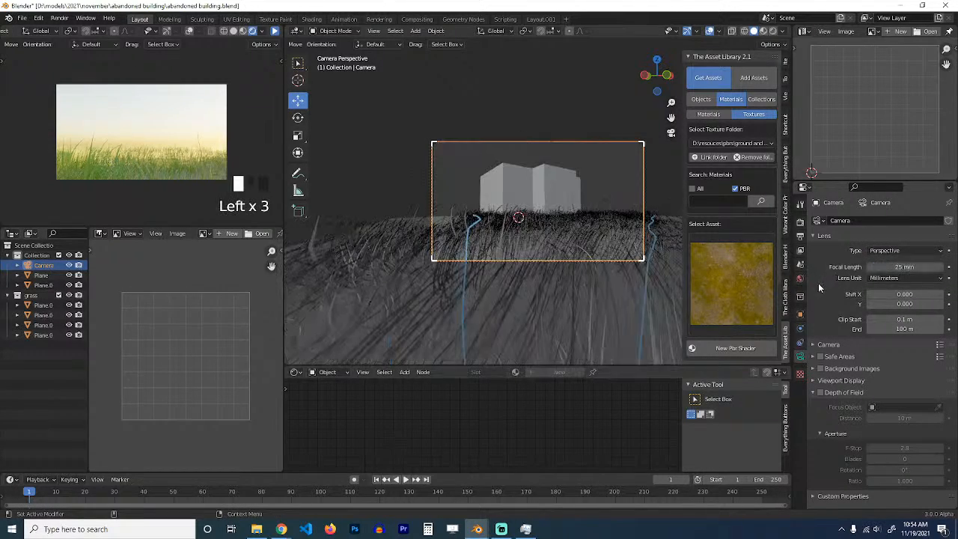
# Step: Select the building block and save the file
pyautogui.scroll(2, 514, 207)
pyautogui.click(564, 180)
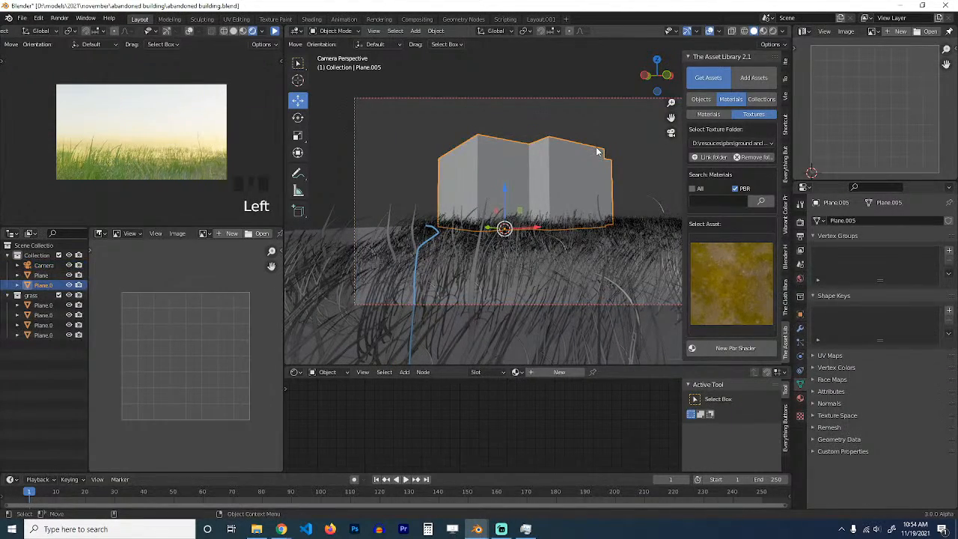
pyautogui.hotkey('ctrl', 's')
pyautogui.keyDown('shift'); pyautogui.moveTo(597, 148); pyautogui.dragTo(537, 151, button='middle'); pyautogui.keyUp('shift')
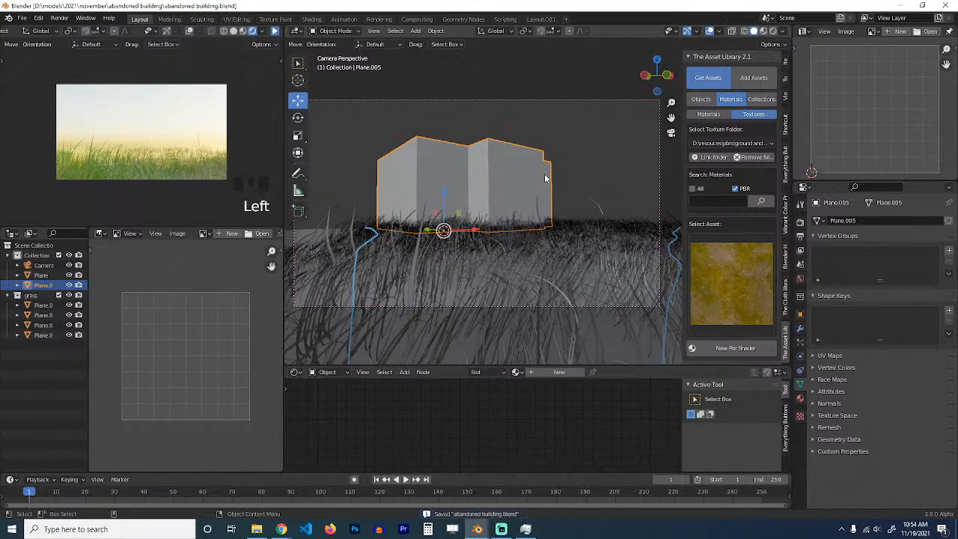
# Step: Open the building block's mesh for editing and select an edge on its roof
pyautogui.moveTo(537, 201); pyautogui.dragTo(527, 106, button='middle')
pyautogui.scroll(-1, 534, 187)
pyautogui.press('Tab')
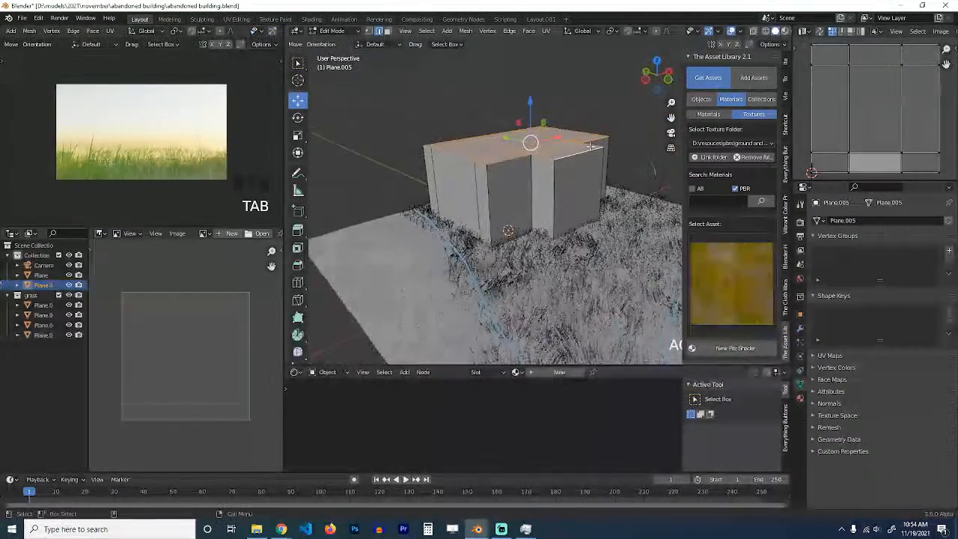
pyautogui.moveTo(538, 135); pyautogui.dragTo(539, 136)
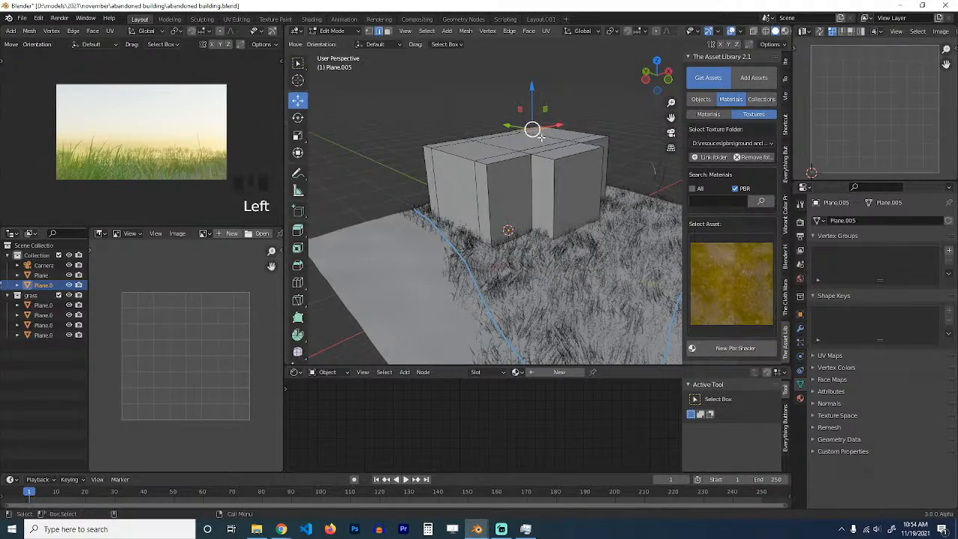
pyautogui.moveTo(559, 145); pyautogui.dragTo(598, 155, button='middle')
# Step: Select the building's outer roof vertices in vertex selection mode
pyautogui.press('1')
pyautogui.moveTo(421, 99); pyautogui.dragTo(371, 93, button='middle')
pyautogui.moveTo(377, 111); pyautogui.dragTo(573, 155)
pyautogui.moveTo(573, 154)
pyautogui.mouseDown(button='middle')
pyautogui.moveTo(568, 186)
pyautogui.moveTo(552, 151)
pyautogui.mouseUp(button='middle')
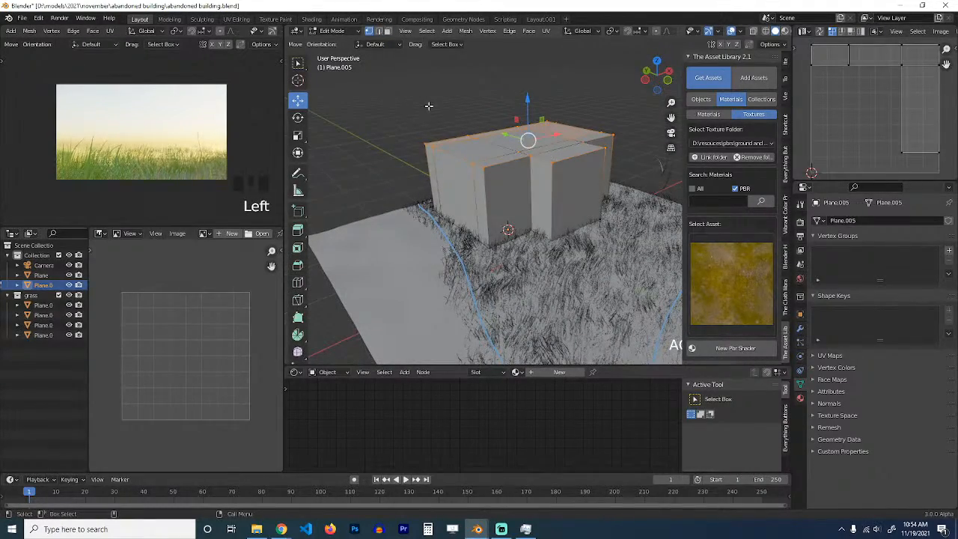
# Step: Switch to face selection mode and deselect all of the building's geometry
pyautogui.press('3')
pyautogui.moveTo(429, 106); pyautogui.dragTo(471, 113)
pyautogui.hotkey('ctrl', 'z')
pyautogui.hotkey('alt', 'a')
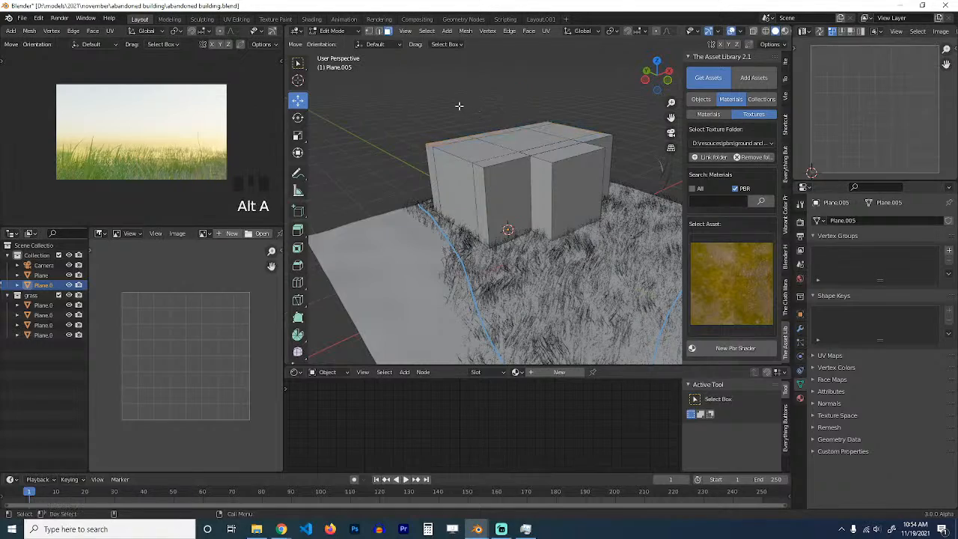
pyautogui.press('b')
pyautogui.moveTo(397, 95); pyautogui.dragTo(669, 196)
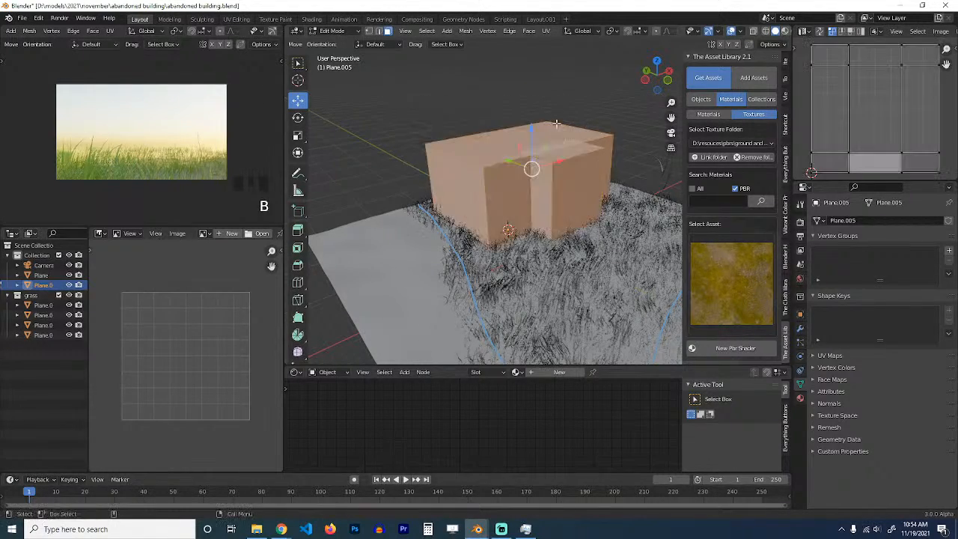
pyautogui.hotkey('alt', 'a')
pyautogui.moveTo(402, 85); pyautogui.dragTo(647, 166)
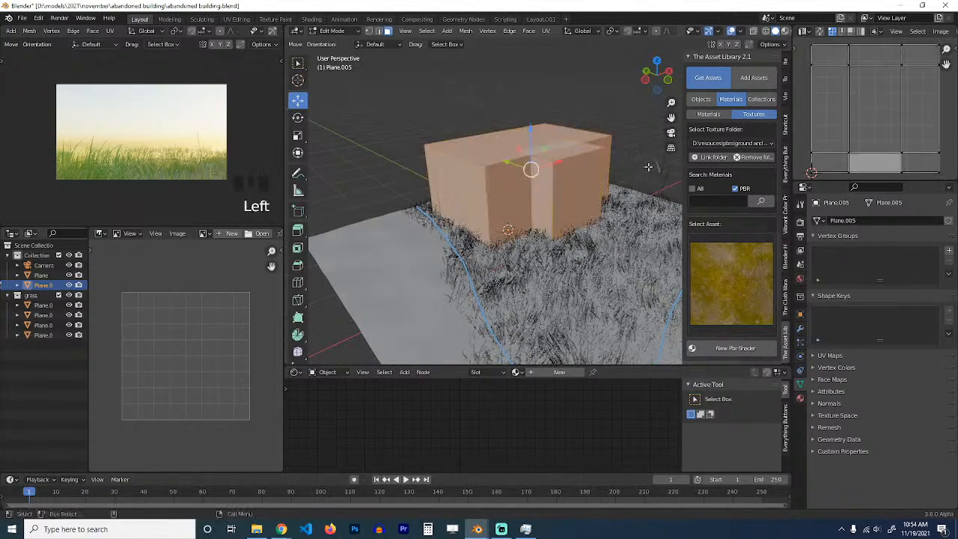
pyautogui.hotkey('alt', 'a')
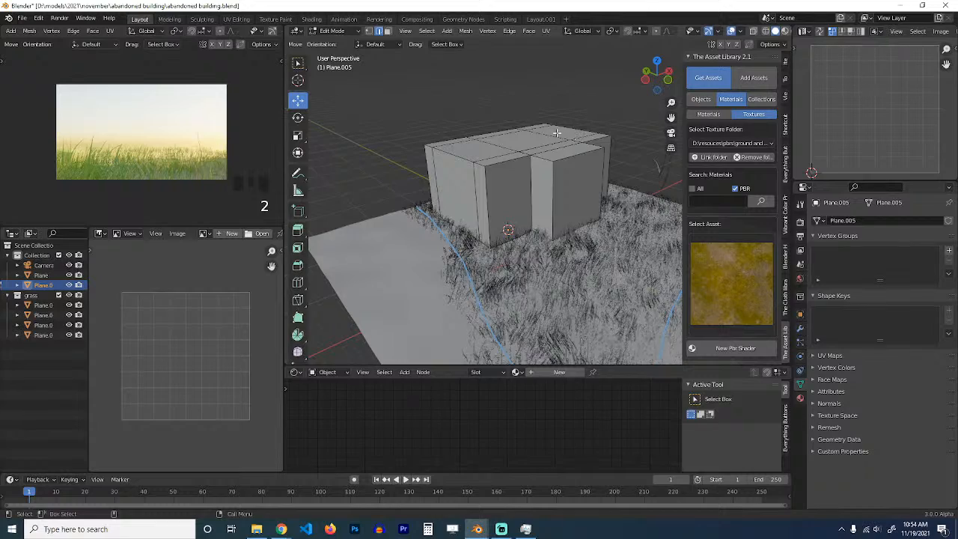
# Step: Select all top vertices of the building block through the mesh and lower them vertically to leave a thin foundation slab
pyautogui.hotkey('alt', 'z')
pyautogui.moveTo(335, 78); pyautogui.dragTo(636, 175)
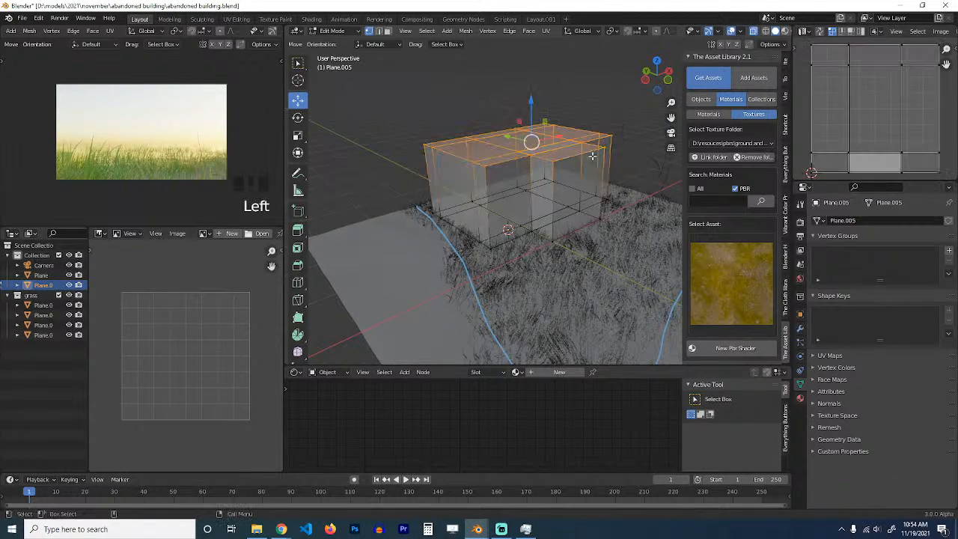
pyautogui.hotkey('alt', 'z')
pyautogui.moveTo(535, 93); pyautogui.dragTo(530, 171)
pyautogui.press('Tab')
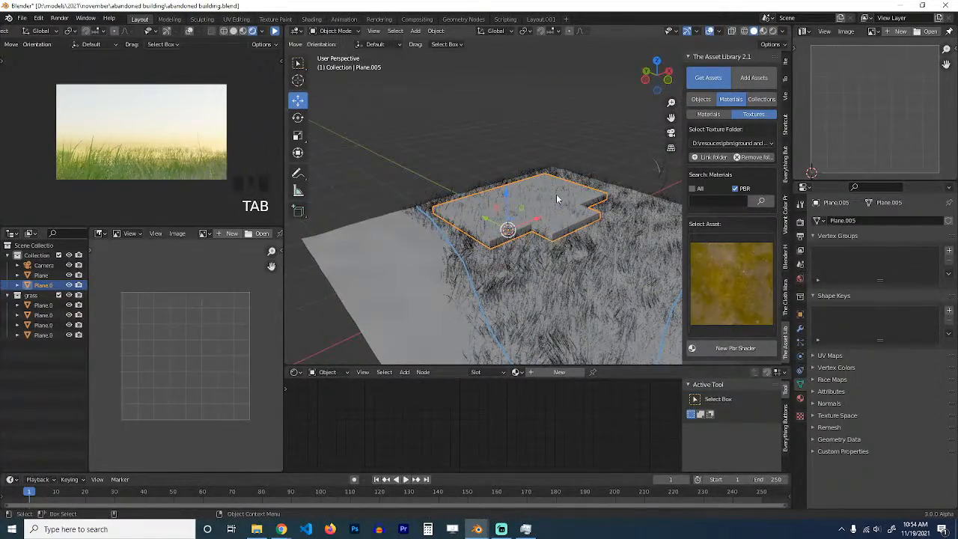
# Step: Remove the ground plane's vertices beneath the slab's footprint, including its front projection, from the vertex group Group to clear the grass there
pyautogui.press('KP_7')
pyautogui.scroll(-2, 564, 186)
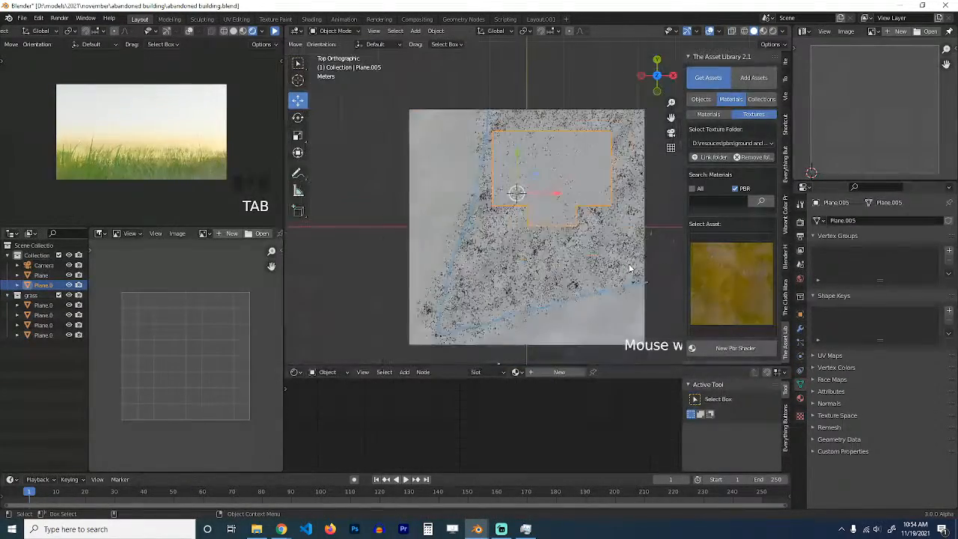
pyautogui.click(522, 212)
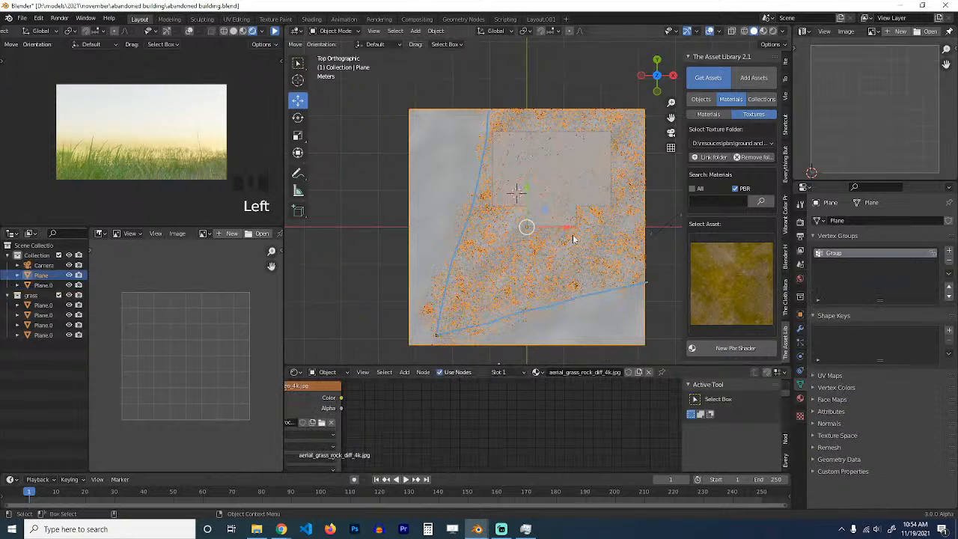
pyautogui.press('Tab')
pyautogui.scroll(1, 539, 209)
pyautogui.press('z')
pyautogui.click(357, 161)
pyautogui.hotkey('alt', 'a')
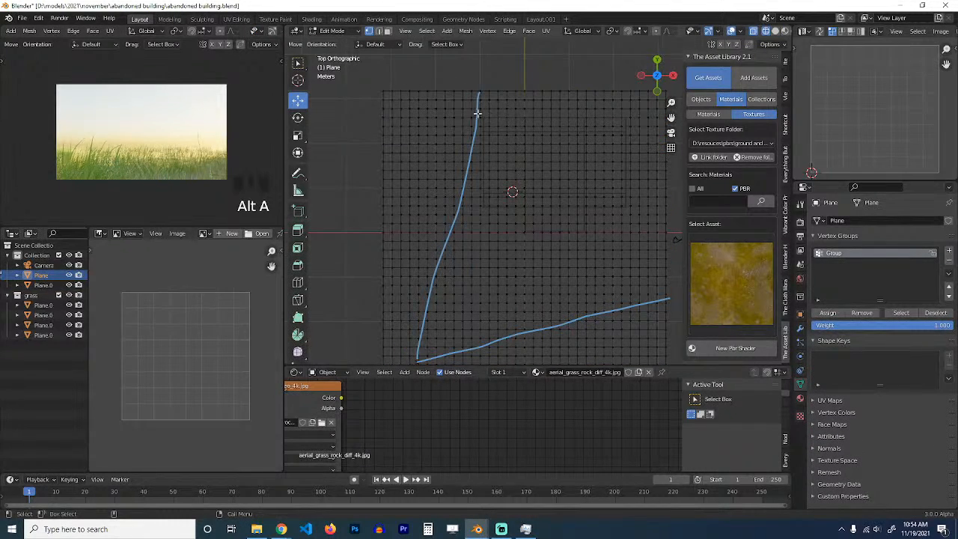
pyautogui.moveTo(481, 115); pyautogui.dragTo(632, 207)
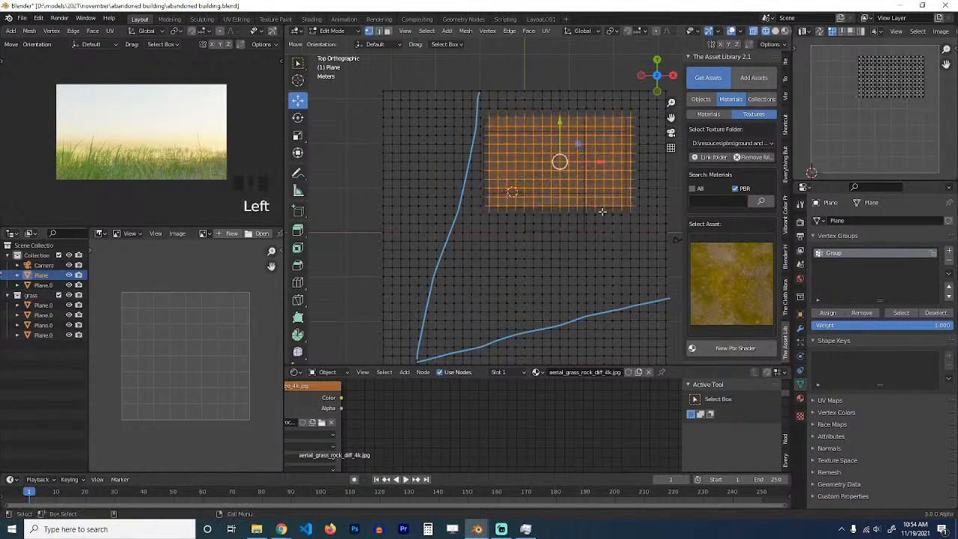
pyautogui.keyDown('shift'); pyautogui.moveTo(587, 235); pyautogui.dragTo(587, 235); pyautogui.keyUp('shift')
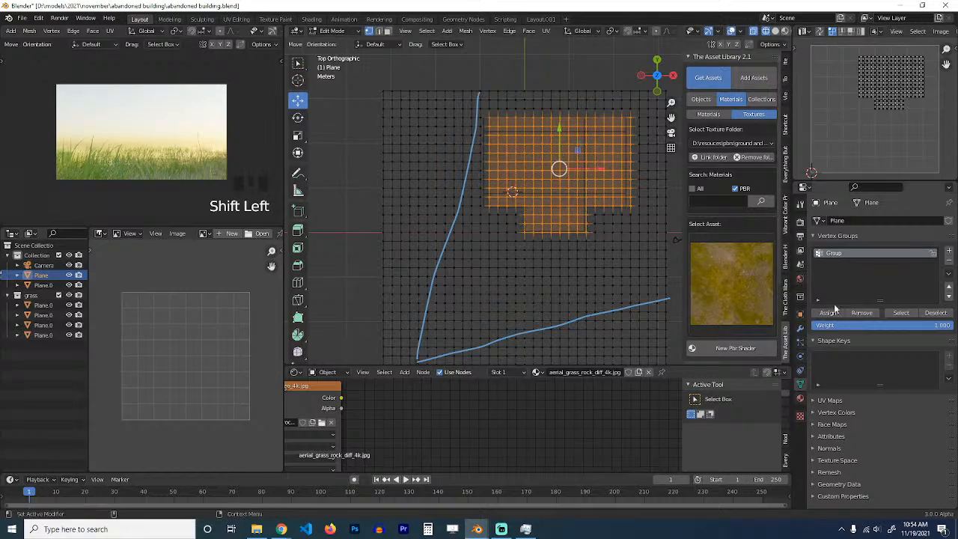
pyautogui.press('Tab')
pyautogui.press('z')
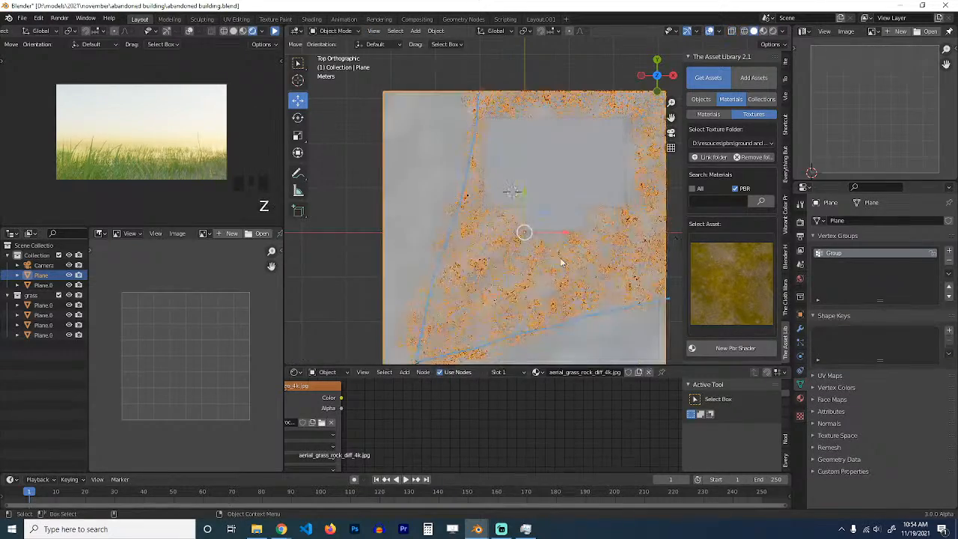
# Step: Inspect the cleared footprint and the slab from several angles, deselect everything and save the file
pyautogui.moveTo(524, 263)
pyautogui.mouseDown(button='middle')
pyautogui.moveTo(582, 221)
pyautogui.moveTo(578, 196)
pyautogui.moveTo(518, 203)
pyautogui.mouseUp(button='middle')
pyautogui.hotkey('alt', 'a')
pyautogui.click(574, 204)
pyautogui.press('Tab')
pyautogui.moveTo(600, 203); pyautogui.dragTo(534, 226, button='middle')
pyautogui.click(610, 204)
pyautogui.press('Tab')
pyautogui.hotkey('alt', 'a')
pyautogui.hotkey('ctrl', 's')
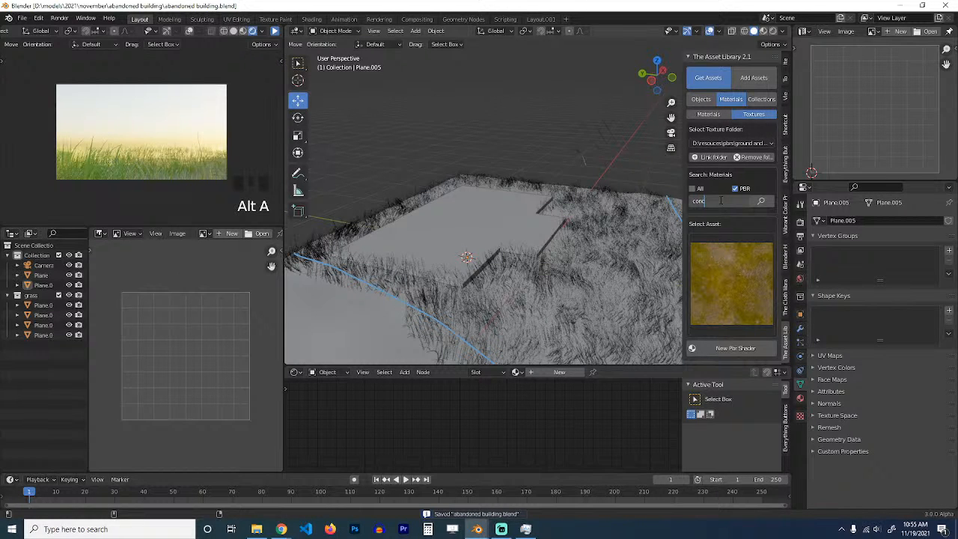
# Step: Search the texture library for concrete with All enabled and PBR disabled, and choose the cracked concrete floor texture
pyautogui.press('Return')
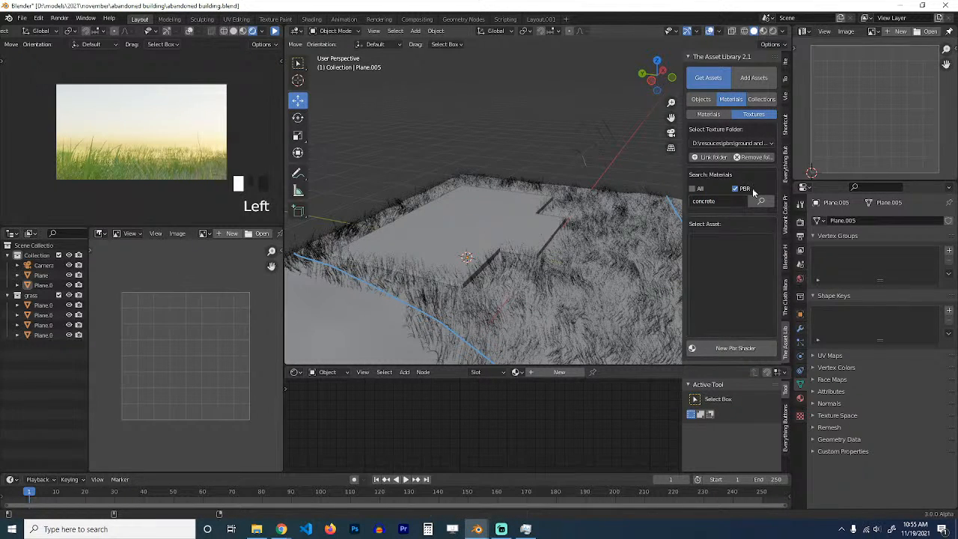
pyautogui.click(727, 190)
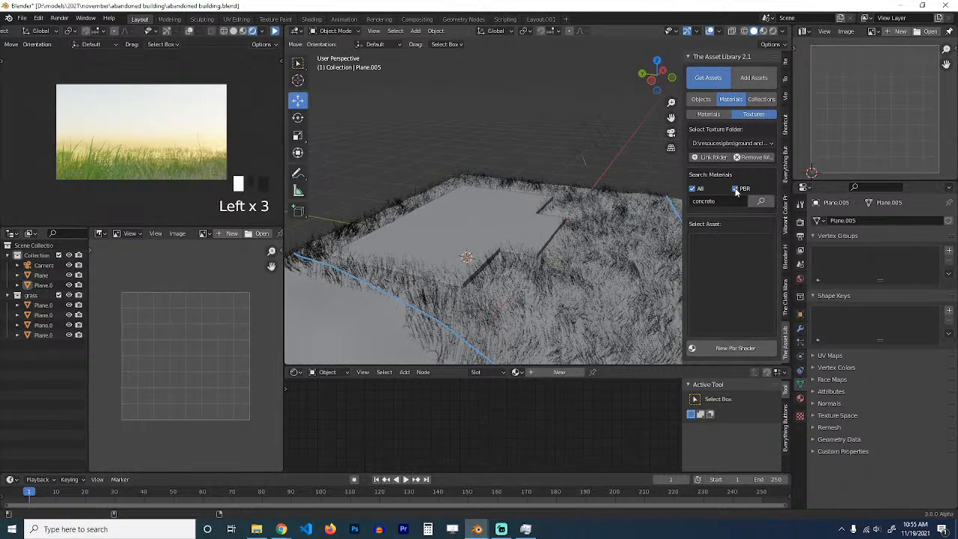
pyautogui.click(735, 190)
pyautogui.click(763, 202)
pyautogui.click(748, 286)
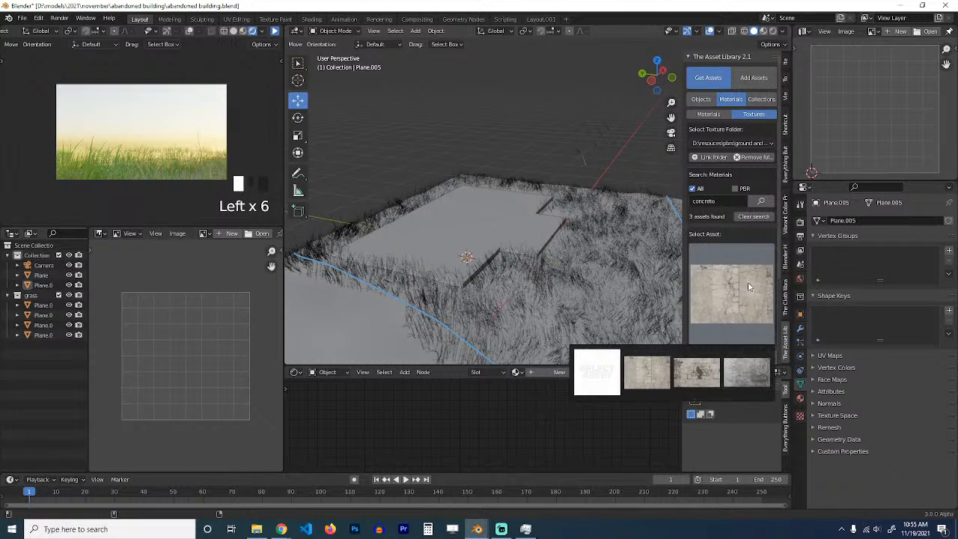
pyautogui.click(737, 377)
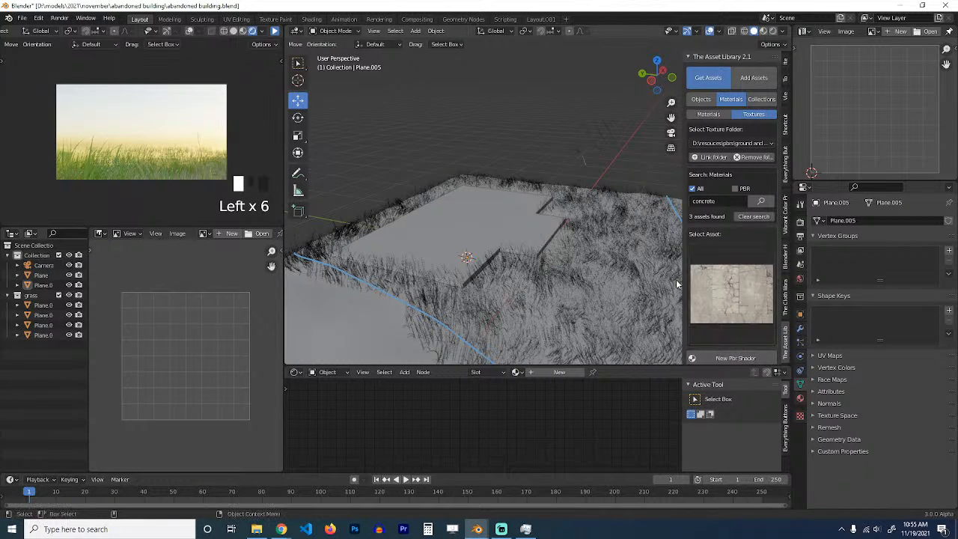
# Step: Show the scene in material preview and apply the chosen cracked concrete texture to the slab as a new PBR shader
pyautogui.click(523, 232)
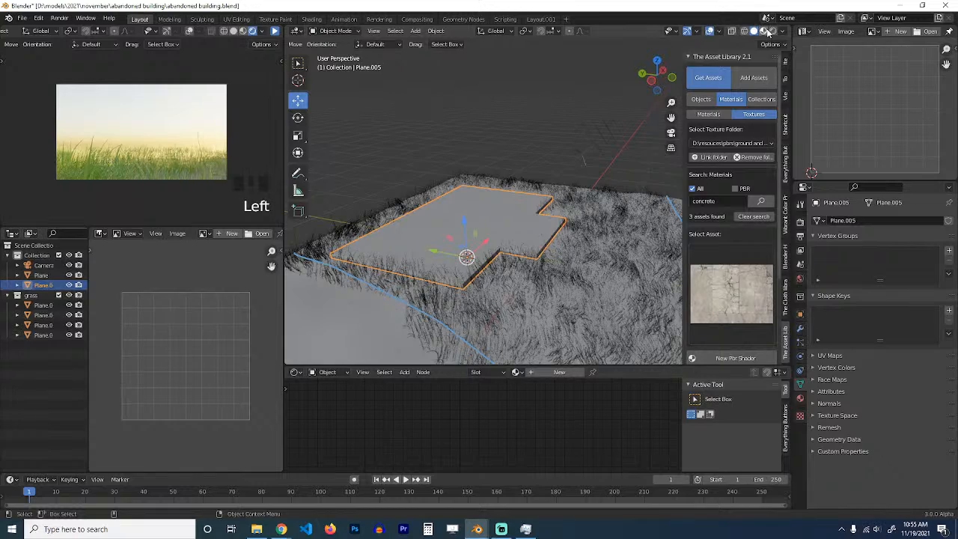
pyautogui.click(763, 30)
pyautogui.scroll(-2, 730, 247)
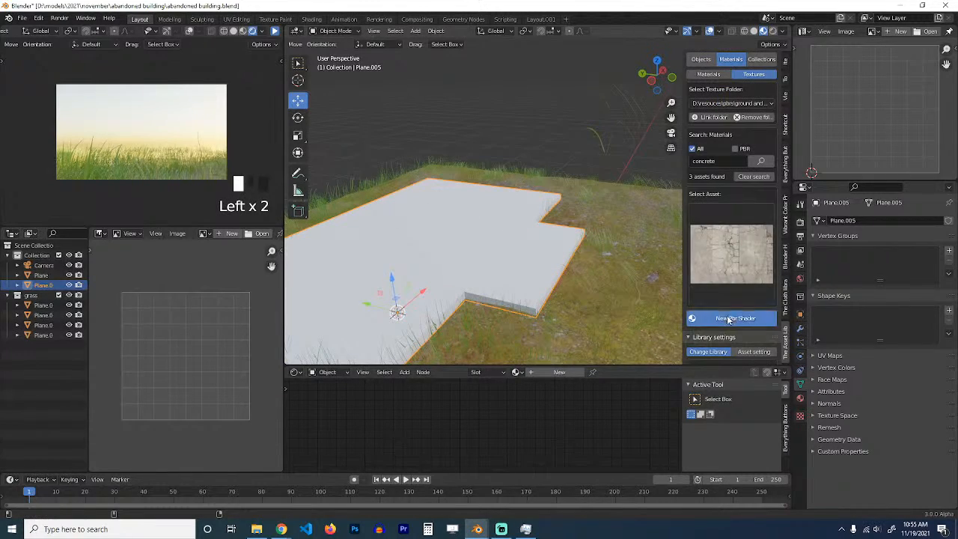
pyautogui.click(736, 317)
pyautogui.moveTo(546, 269); pyautogui.dragTo(535, 265, button='middle')
pyautogui.scroll(3, 534, 265)
pyautogui.moveTo(472, 254); pyautogui.dragTo(551, 202, button='middle')
# Step: Unwrap all of the slab's faces with Follow Active Quads
pyautogui.press('Tab')
pyautogui.press('a')
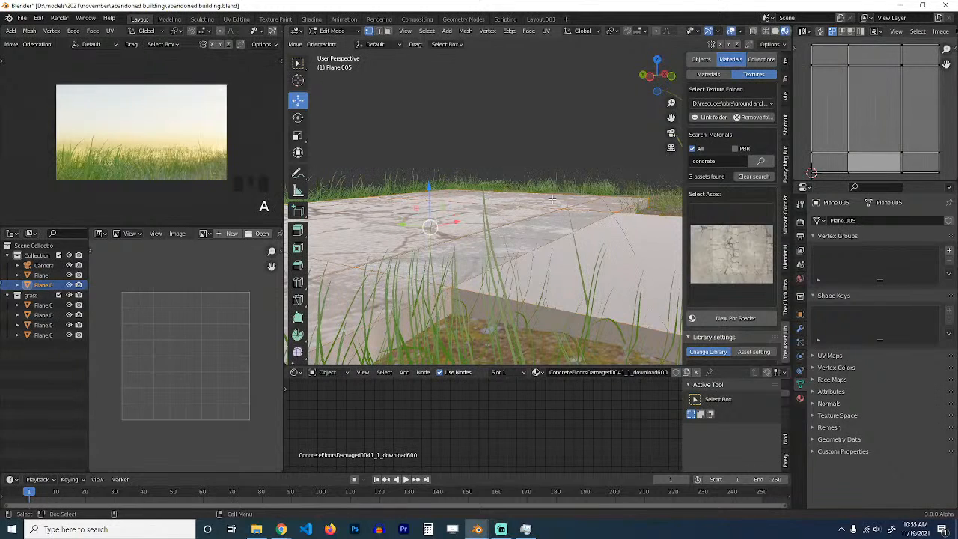
pyautogui.press('u')
pyautogui.click(532, 215)
pyautogui.press('Return')
pyautogui.press('u')
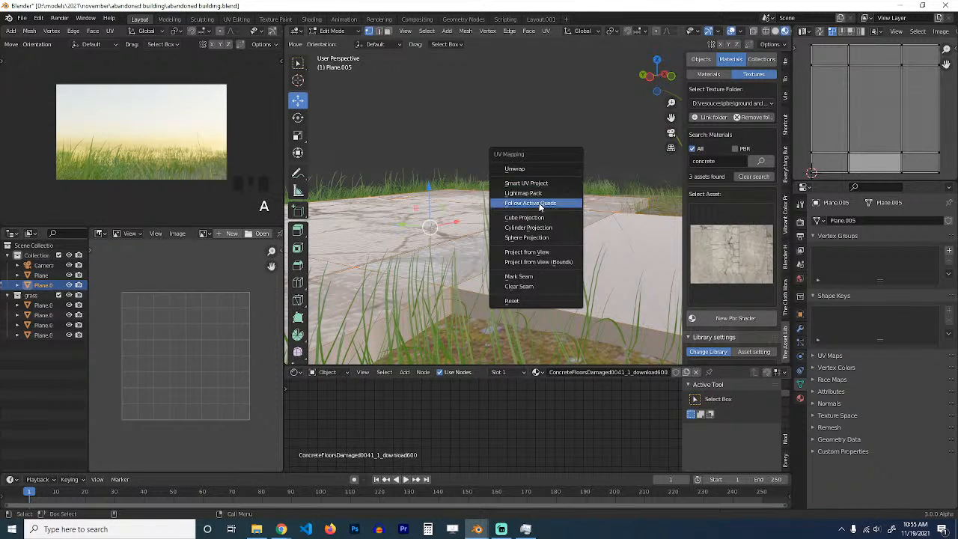
pyautogui.click(540, 204)
# Step: Scale up all of the slab's UVs so the concrete texture repeats at a smaller size
pyautogui.press('Tab')
pyautogui.moveTo(523, 284); pyautogui.dragTo(476, 267, button='middle')
pyautogui.scroll(-3, 557, 300)
pyautogui.press('Tab')
pyautogui.press('a')
pyautogui.press('s')
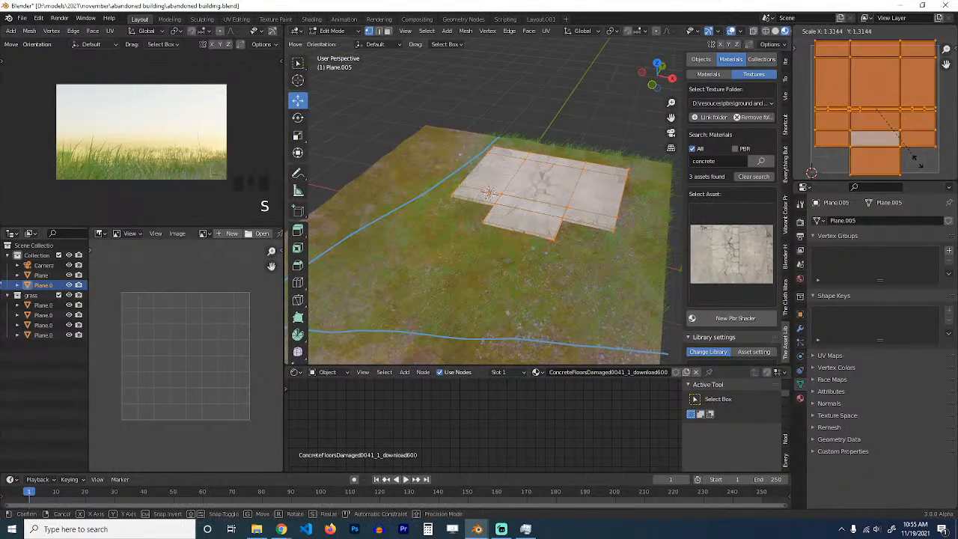
pyautogui.click(913, 157)
pyautogui.press('Tab')
# Step: Review the concrete texture across the slab from several angles and save the file
pyautogui.moveTo(590, 88); pyautogui.dragTo(478, 206, button='middle')
pyautogui.scroll(3, 520, 148)
pyautogui.hotkey('alt', 'a')
pyautogui.moveTo(536, 222); pyautogui.dragTo(613, 252, button='middle')
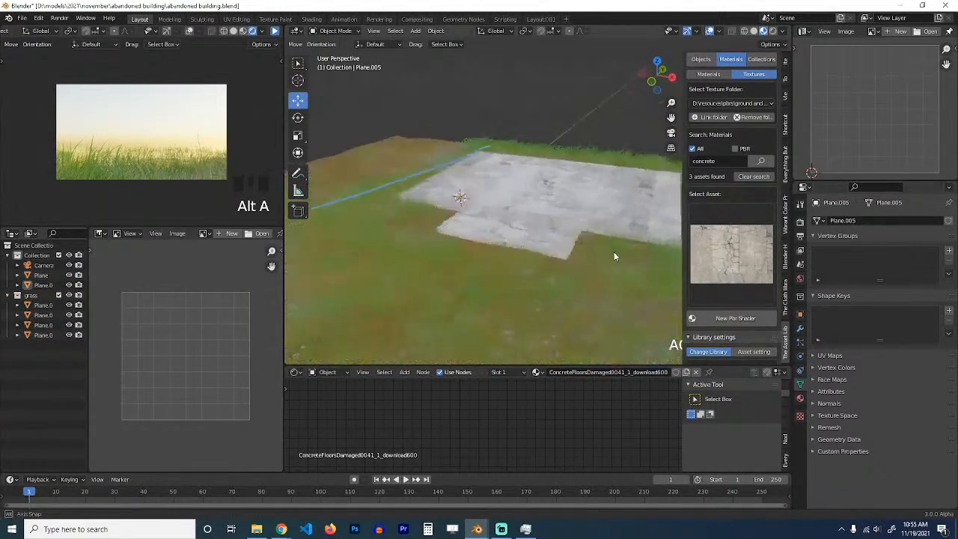
pyautogui.scroll(-4, 613, 257)
pyautogui.moveTo(513, 223); pyautogui.dragTo(583, 205, button='middle')
pyautogui.scroll(3, 583, 205)
pyautogui.hotkey('ctrl', 's')
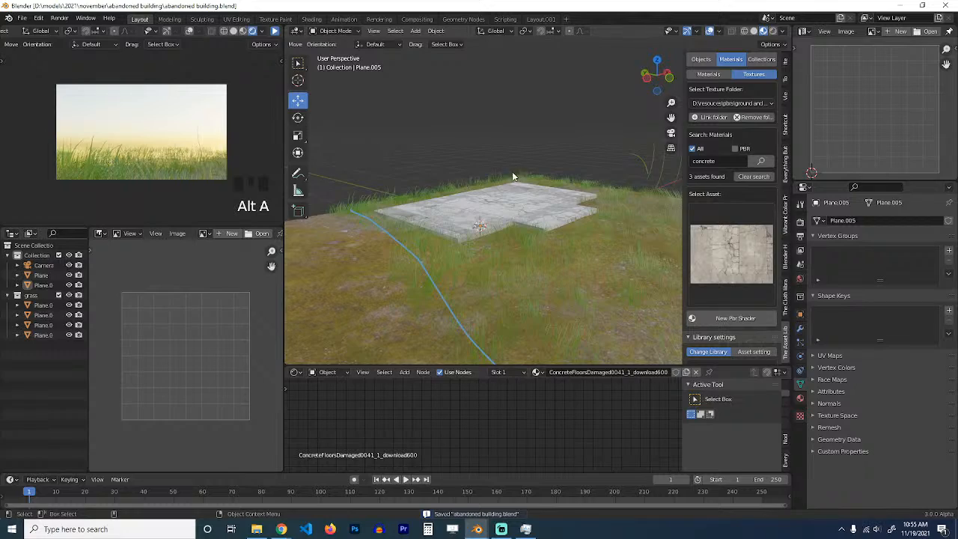
# Step: Select the slab's top faces on the front projection, right side, back row and large left section
pyautogui.scroll(5, 513, 177)
pyautogui.moveTo(535, 190); pyautogui.dragTo(521, 190, button='middle')
pyautogui.scroll(-3, 534, 223)
pyautogui.click(533, 223)
pyautogui.press('Tab')
pyautogui.scroll(3, 537, 228)
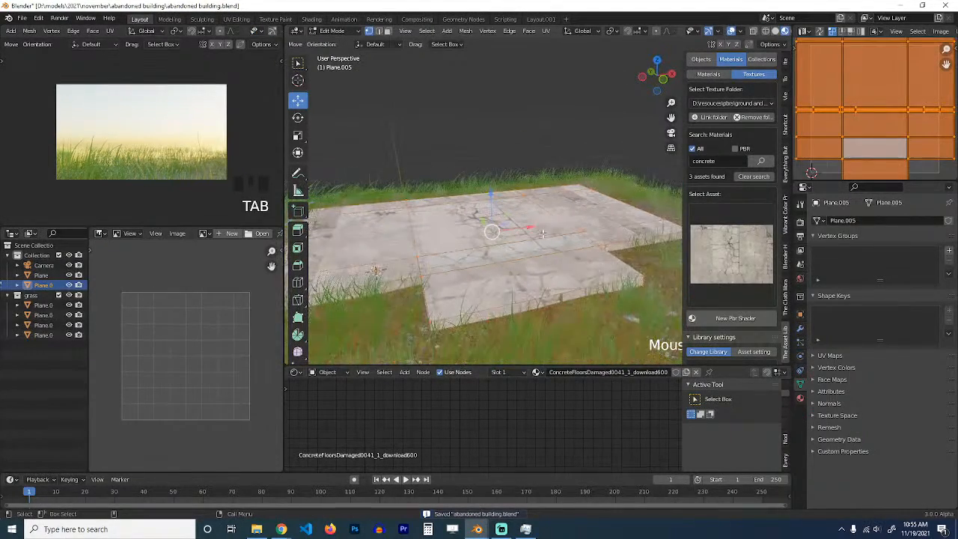
pyautogui.click(568, 263)
pyautogui.moveTo(569, 264); pyautogui.dragTo(624, 208, button='middle')
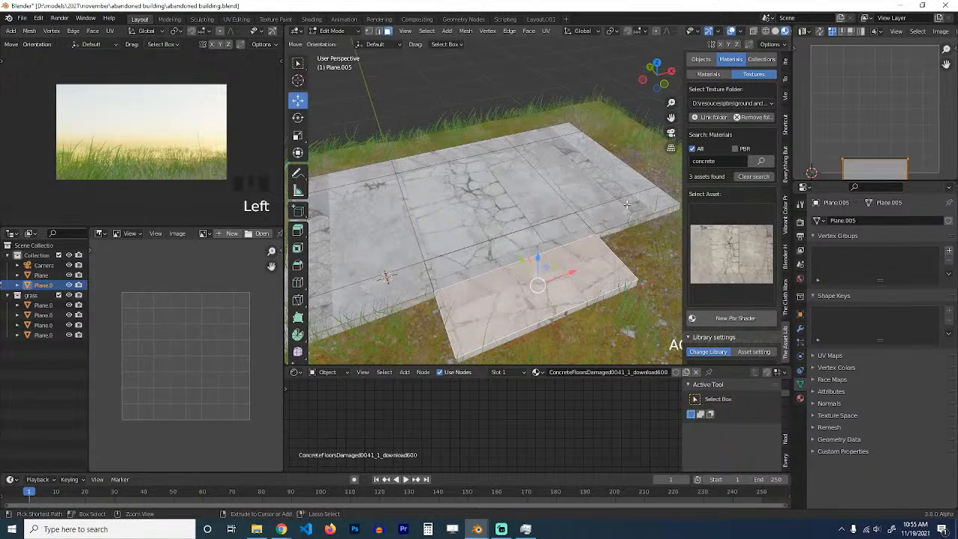
pyautogui.keyDown('ctrl'); pyautogui.click(620, 200); pyautogui.keyUp('ctrl')
pyautogui.keyDown('ctrl'); pyautogui.click(544, 132); pyautogui.keyUp('ctrl')
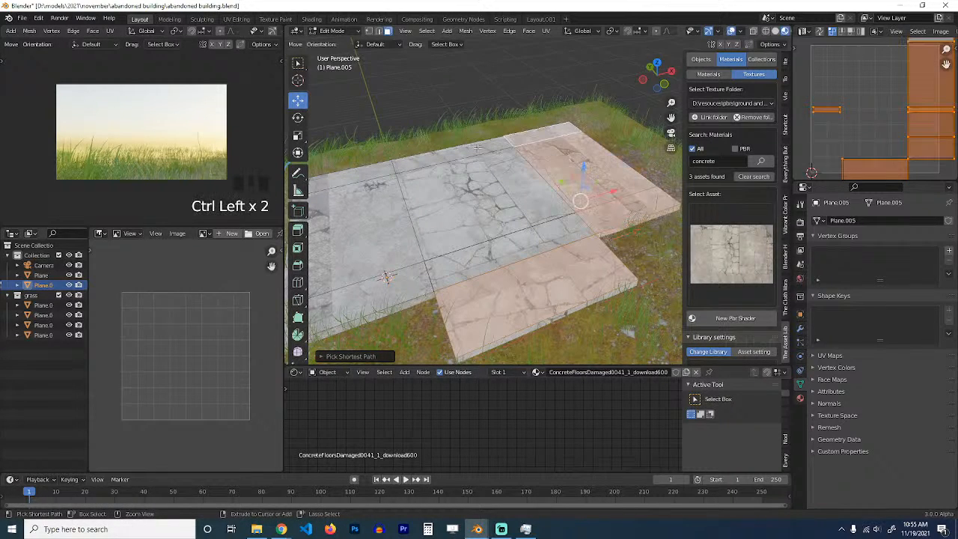
pyautogui.moveTo(544, 131); pyautogui.dragTo(489, 150, button='middle')
pyautogui.keyDown('ctrl'); pyautogui.click(361, 167); pyautogui.keyUp('ctrl')
pyautogui.keyDown('ctrl'); pyautogui.click(449, 258); pyautogui.keyUp('ctrl')
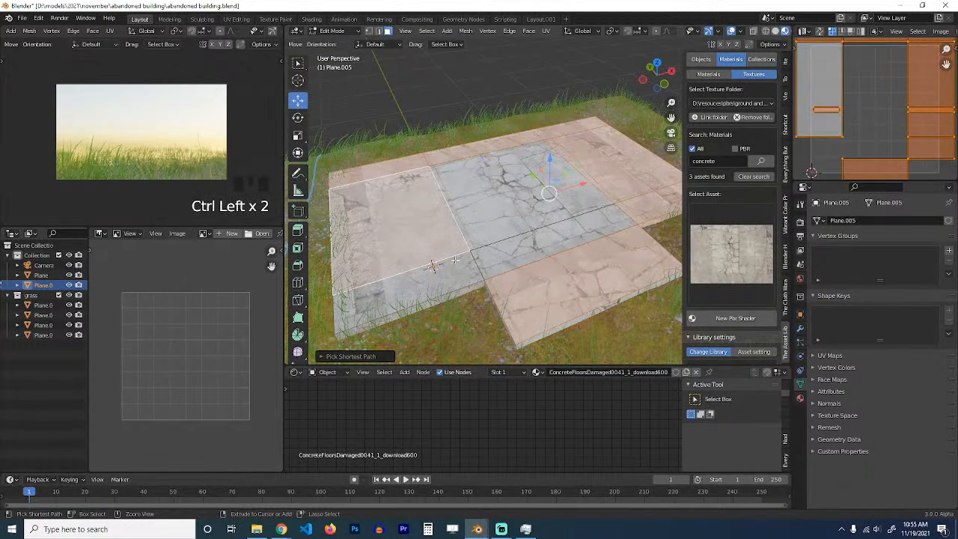
# Step: Add the remaining front-left top faces of the slab to the selection
pyautogui.keyDown('ctrl'); pyautogui.click(450, 269); pyautogui.keyUp('ctrl')
pyautogui.keyDown('ctrl'); pyautogui.click(524, 247); pyautogui.keyUp('ctrl')
pyautogui.keyDown('ctrl'); pyautogui.click(594, 214); pyautogui.keyUp('ctrl')
pyautogui.keyDown('ctrl'); pyautogui.click(561, 225); pyautogui.keyUp('ctrl')
pyautogui.keyDown('ctrl'); pyautogui.click(578, 217); pyautogui.keyUp('ctrl')
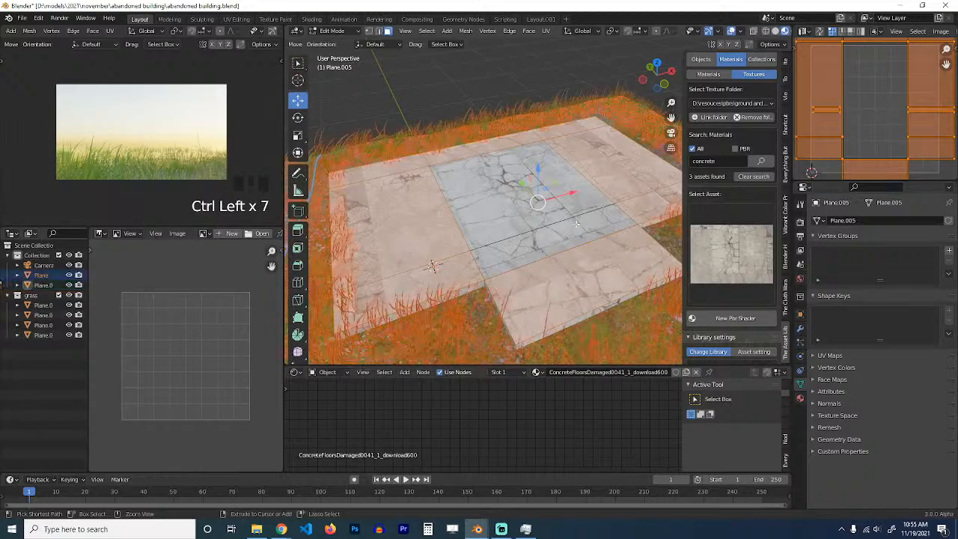
pyautogui.keyDown('ctrl'); pyautogui.click(578, 218); pyautogui.keyUp('ctrl')
pyautogui.press('Tab')
pyautogui.click(572, 205)
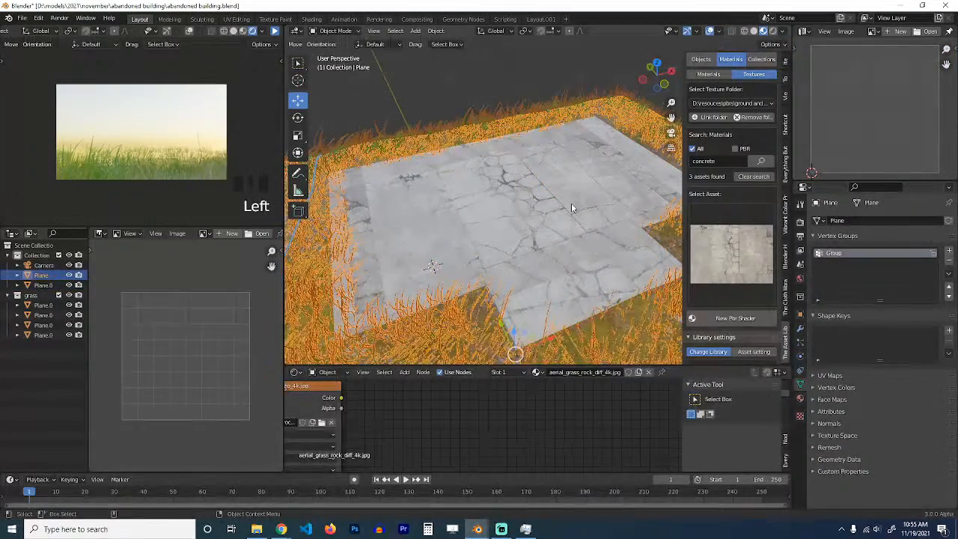
# Step: Add the two central top faces to the slab's selection, duplicate the selected faces and separate the copy into its own object
pyautogui.click(570, 203)
pyautogui.press('Tab')
pyautogui.keyDown('shift'); pyautogui.click(557, 232); pyautogui.keyUp('shift')
pyautogui.keyDown('shift'); pyautogui.click(560, 242); pyautogui.keyUp('shift')
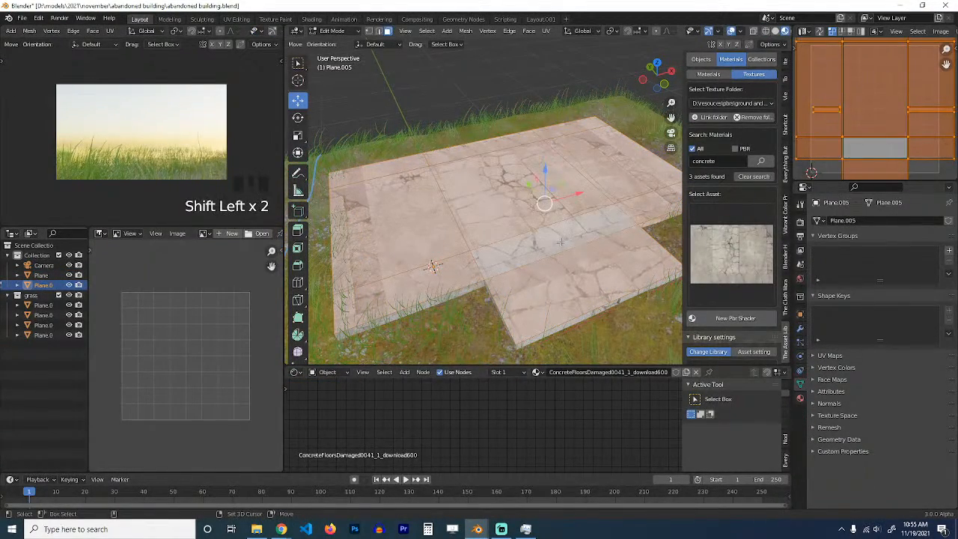
pyautogui.hotkey('shift', 'd')
pyautogui.press('Tab')
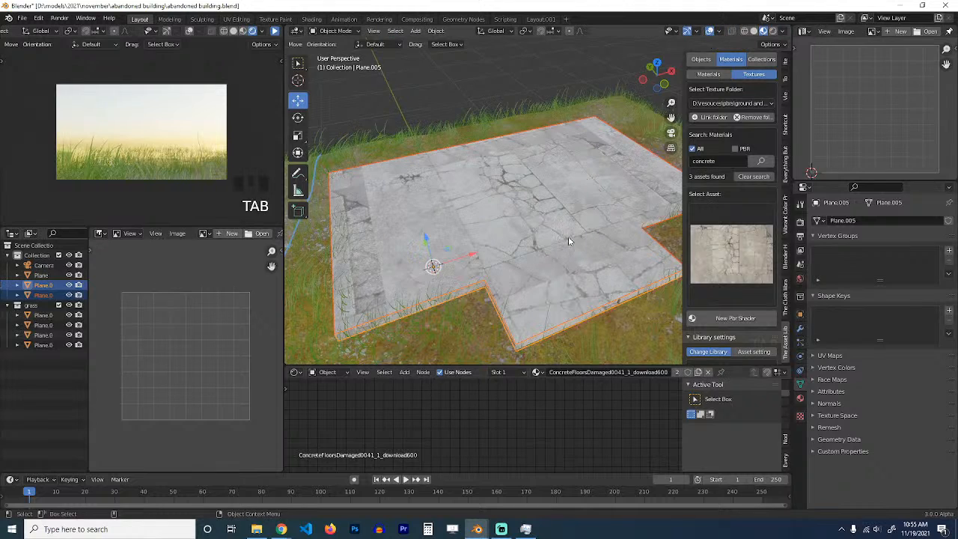
# Step: Open the separated top surface for editing with all its geometry selected, isolate it in local view and switch to vertex selection
pyautogui.click(590, 212)
pyautogui.press('Tab')
pyautogui.press('a')
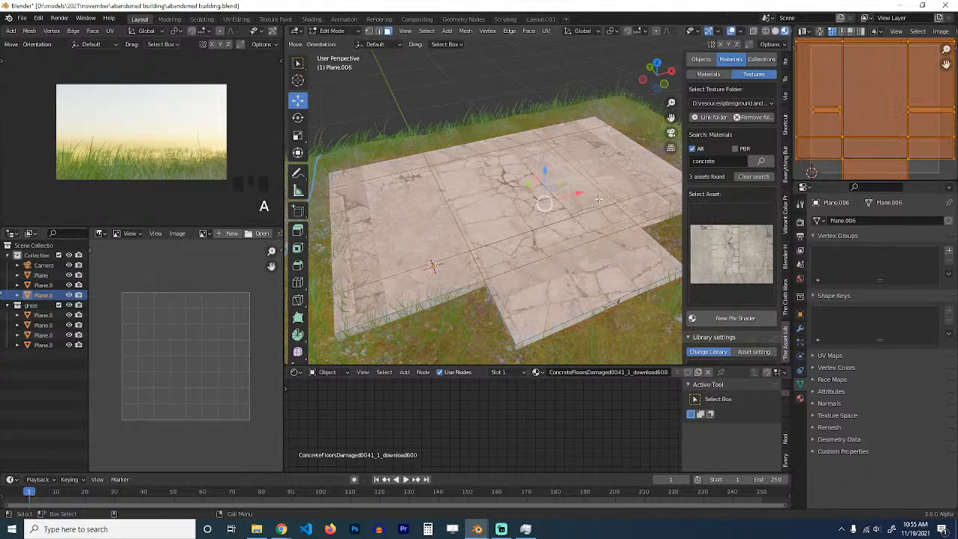
pyautogui.press('f')
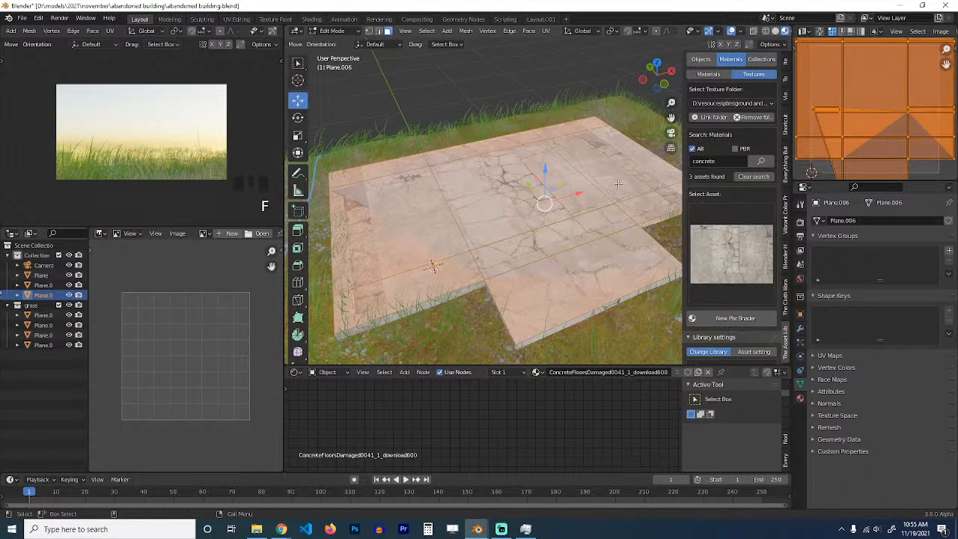
pyautogui.hotkey('ctrl', 'z')
pyautogui.press('KP_Divide')
pyautogui.scroll(3, 618, 183)
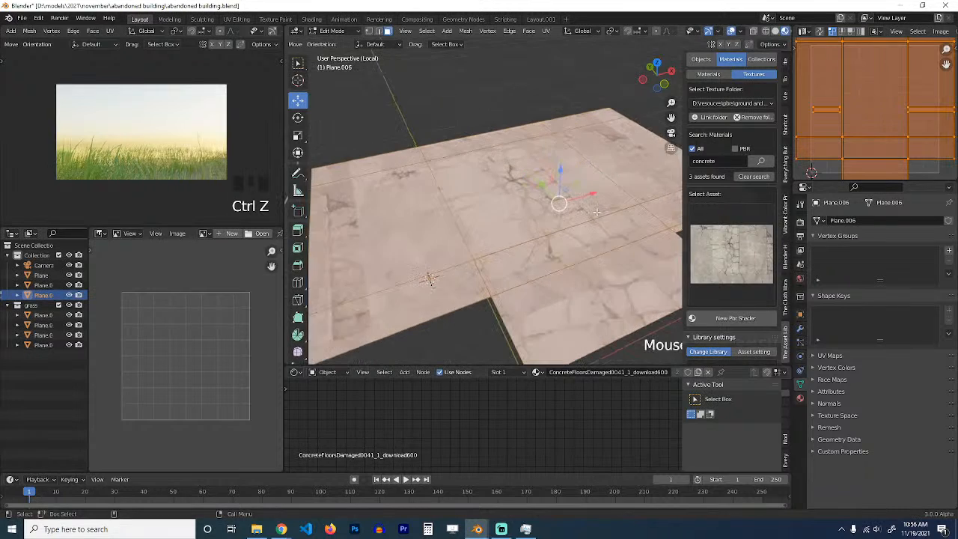
pyautogui.press('1')
pyautogui.scroll(-3, 618, 183)
pyautogui.moveTo(544, 206)
pyautogui.mouseDown(button='middle')
pyautogui.moveTo(529, 206)
pyautogui.moveTo(543, 210)
pyautogui.mouseUp(button='middle')
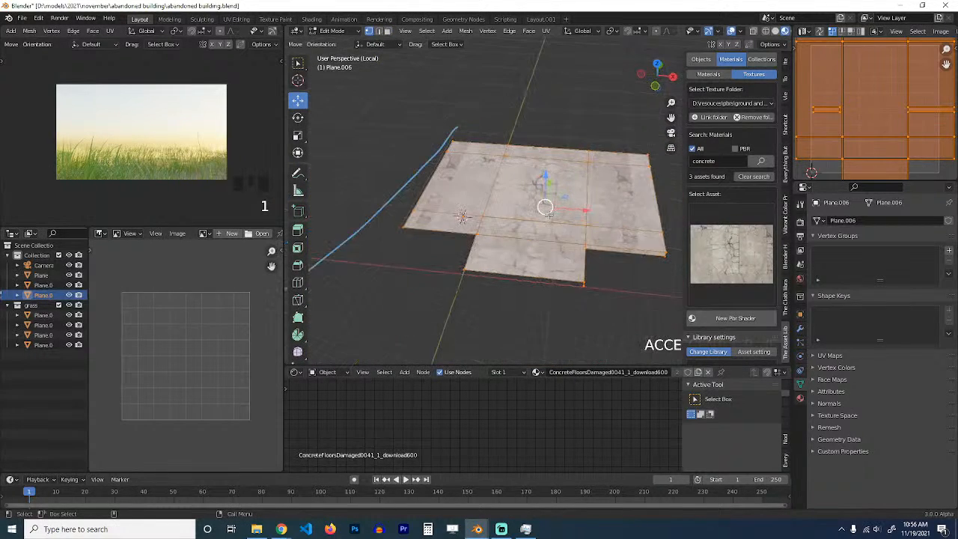
# Step: In top view, dissolve the interior vertices and edges dividing the large rectangular area of the separated top surface
pyautogui.press('KP_7')
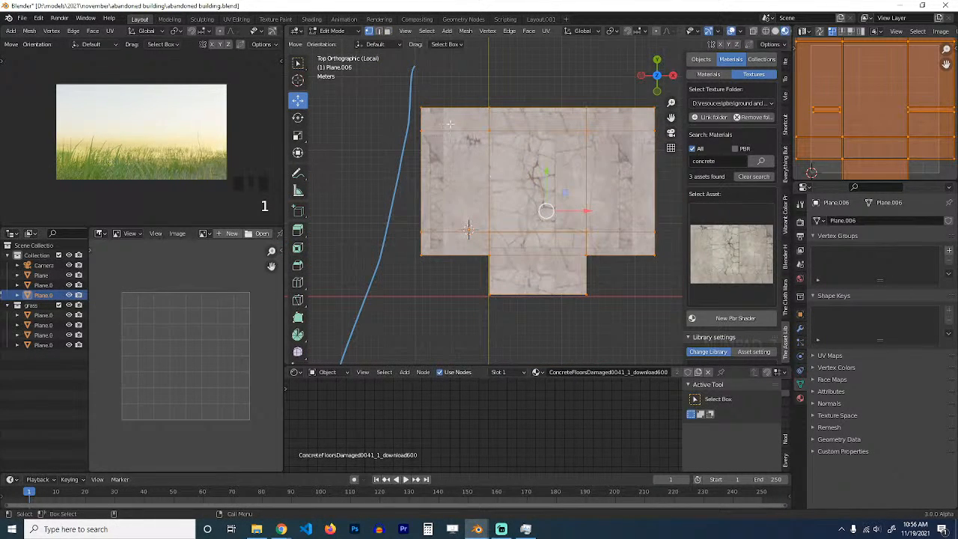
pyautogui.hotkey('ctrl', 'x')
pyautogui.click(490, 232)
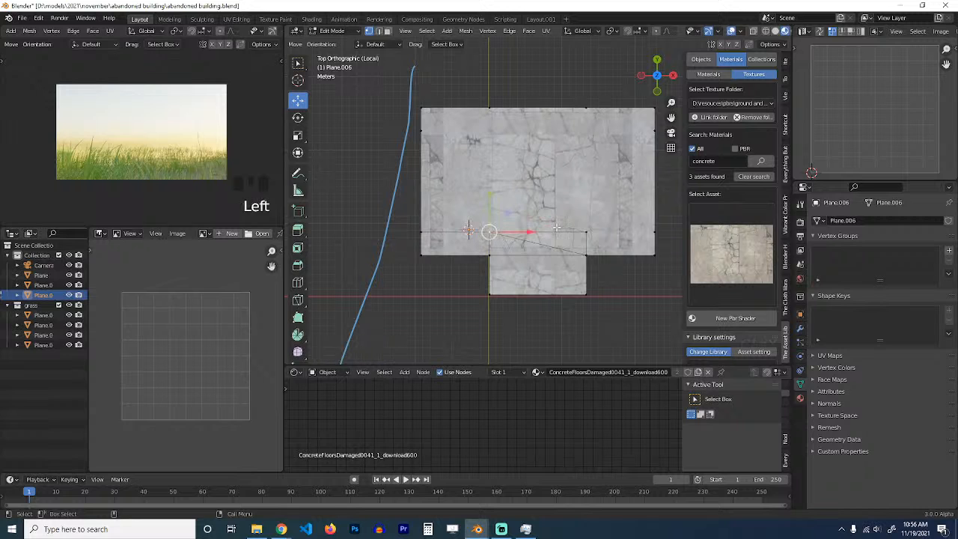
pyautogui.hotkey('ctrl', 'x')
pyautogui.press('2')
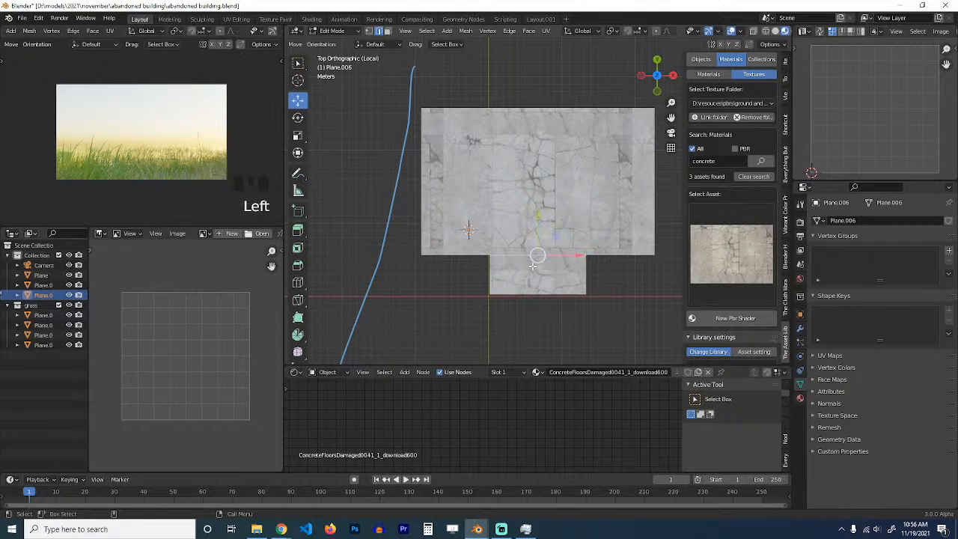
pyautogui.hotkey('ctrl', 'x')
pyautogui.press('1')
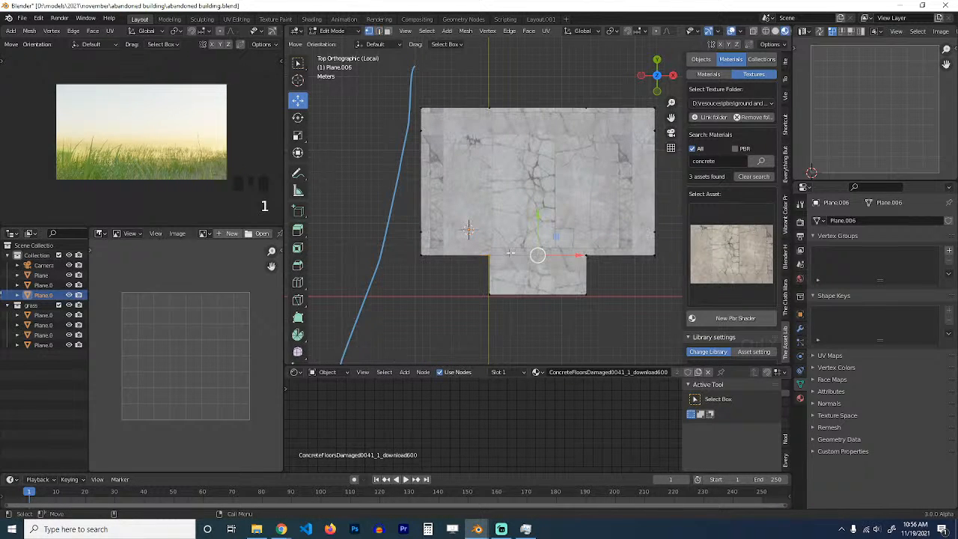
# Step: Dissolve the leftover vertices along the surface's left and right outer edges
pyautogui.click(421, 231)
pyautogui.keyDown('shift'); pyautogui.click(422, 131); pyautogui.keyUp('shift')
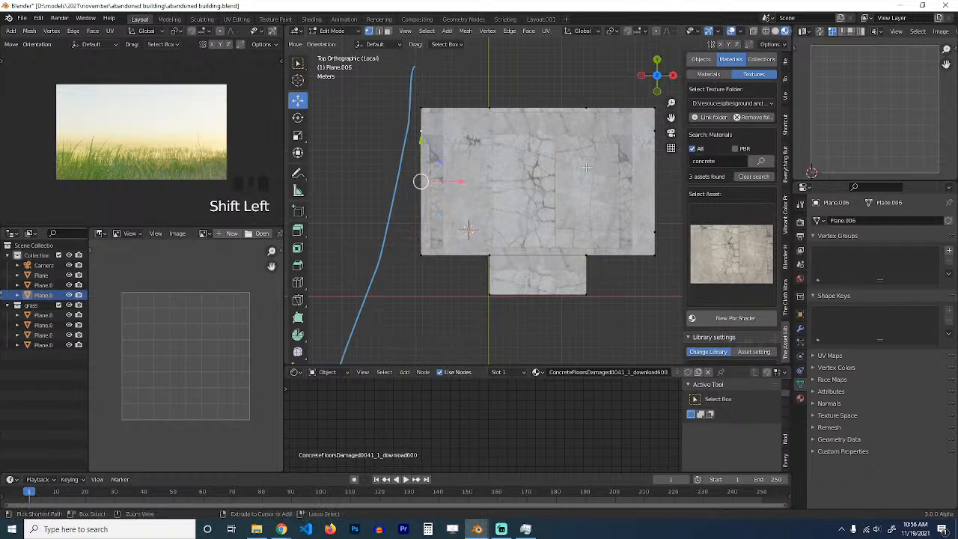
pyautogui.hotkey('ctrl', 'x')
pyautogui.click(655, 236)
pyautogui.hotkey('ctrl', 'x')
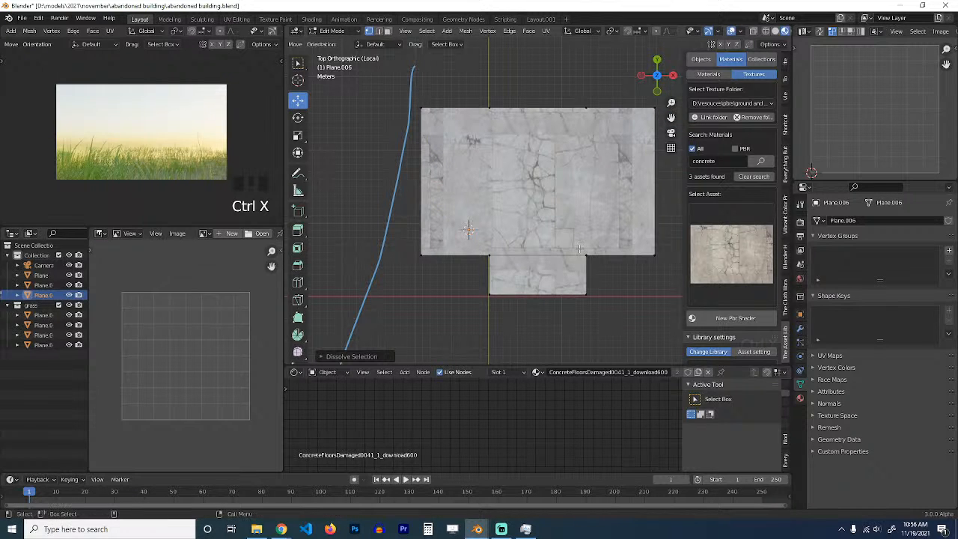
# Step: Connect each inner corner vertex of the front extension to the matching vertex on the surface's back edge
pyautogui.click(489, 255)
pyautogui.keyDown('shift'); pyautogui.click(489, 109); pyautogui.keyUp('shift')
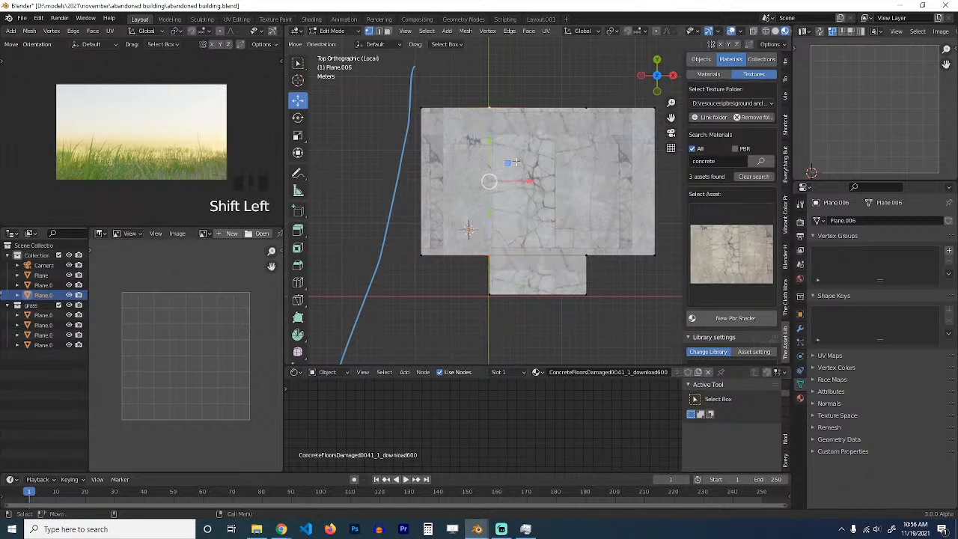
pyautogui.click(586, 108)
pyautogui.keyDown('shift'); pyautogui.click(586, 255); pyautogui.keyUp('shift')
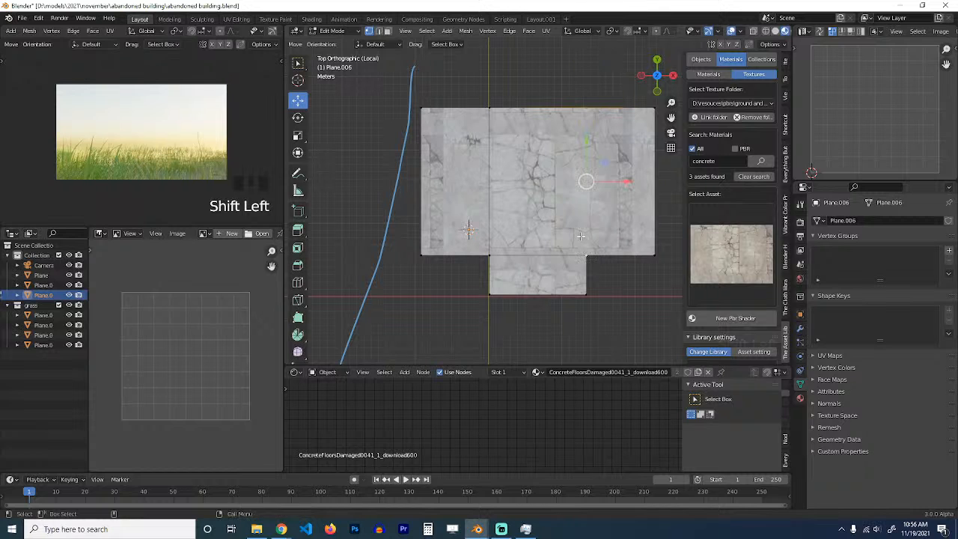
# Step: Merge all of the surface's vertices by distance and recalculate its normals
pyautogui.press('a')
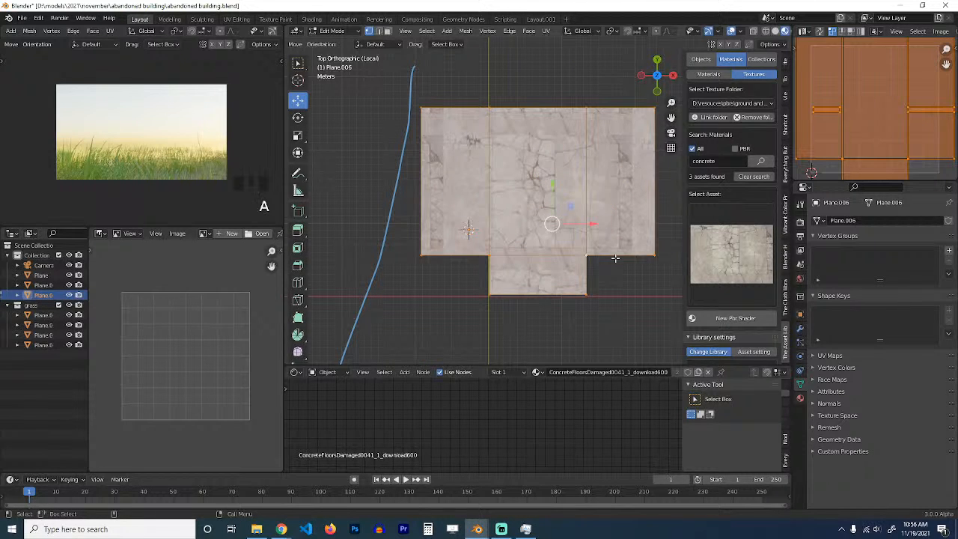
pyautogui.press('m')
pyautogui.click(605, 317)
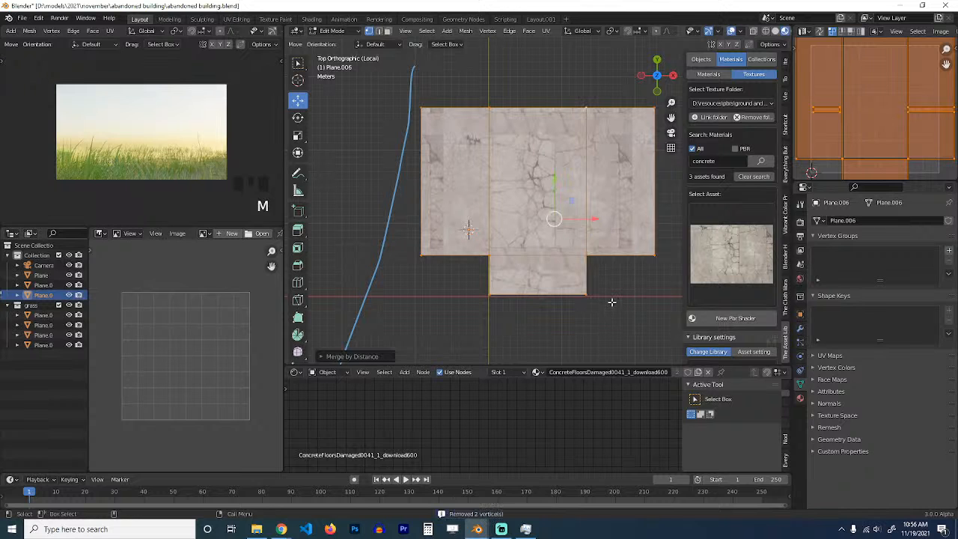
pyautogui.moveTo(593, 255); pyautogui.dragTo(558, 166, button='middle')
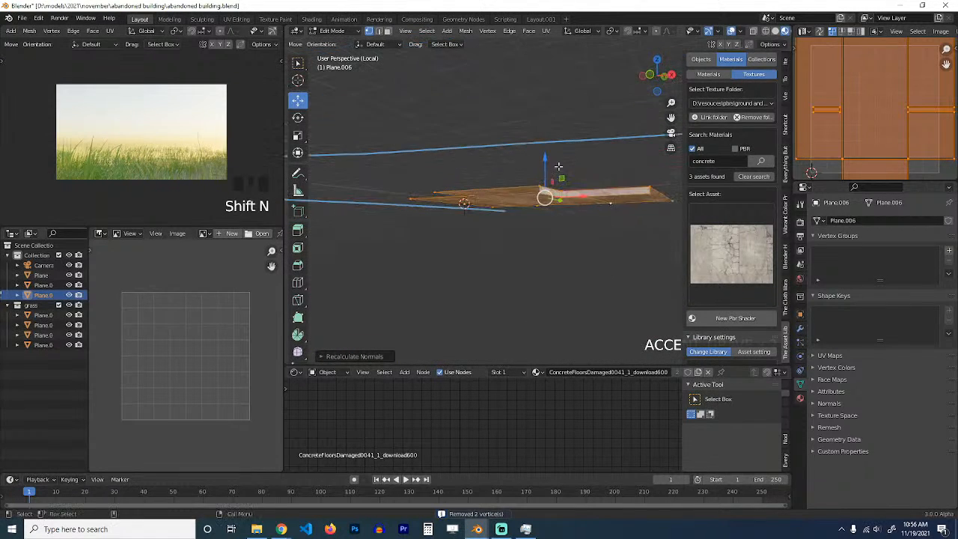
# Step: Remove the vertical side faces along the front of the surface, then return to object mode outside local view
pyautogui.keyDown('alt'); pyautogui.click(573, 192); pyautogui.keyUp('alt')
pyautogui.moveTo(608, 190); pyautogui.dragTo(589, 178, button='middle')
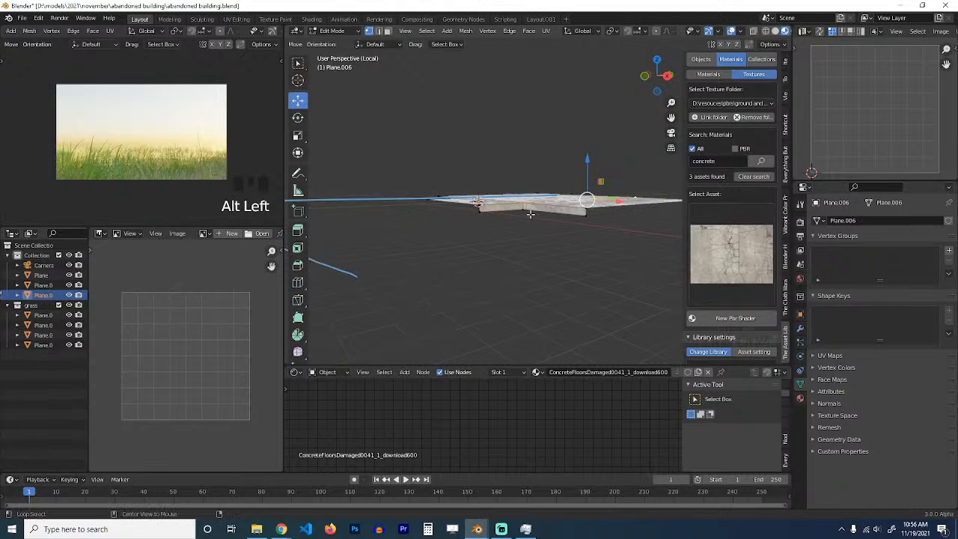
pyautogui.rightClick(589, 178)
pyautogui.press('Tab')
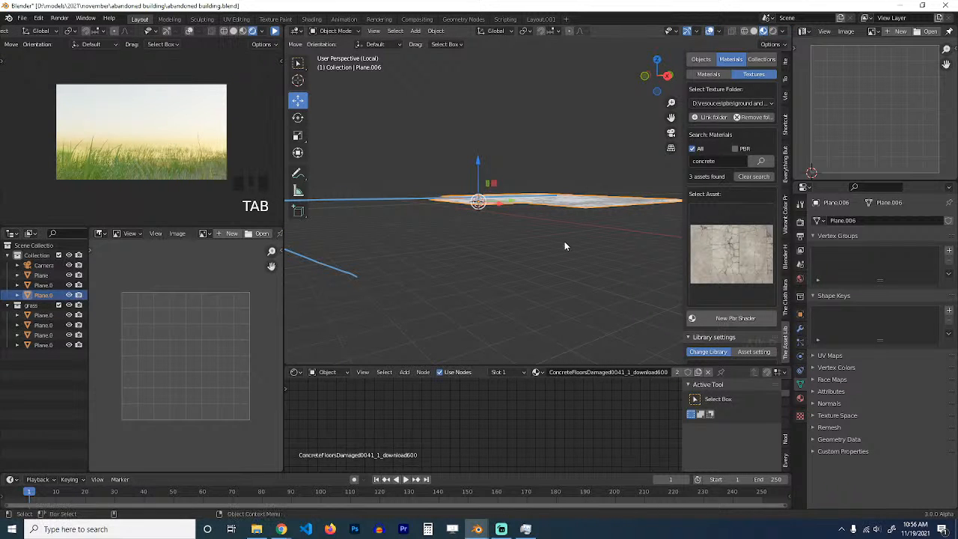
pyautogui.press('/')
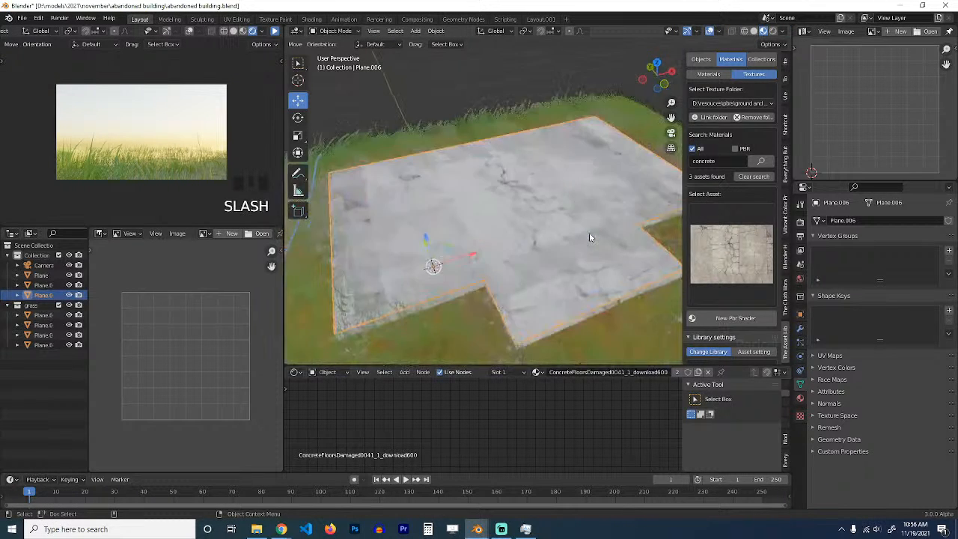
# Step: Reopen the top surface for editing with everything selected and inset its faces by about 0.36 m
pyautogui.moveTo(541, 223); pyautogui.dragTo(494, 210, button='middle')
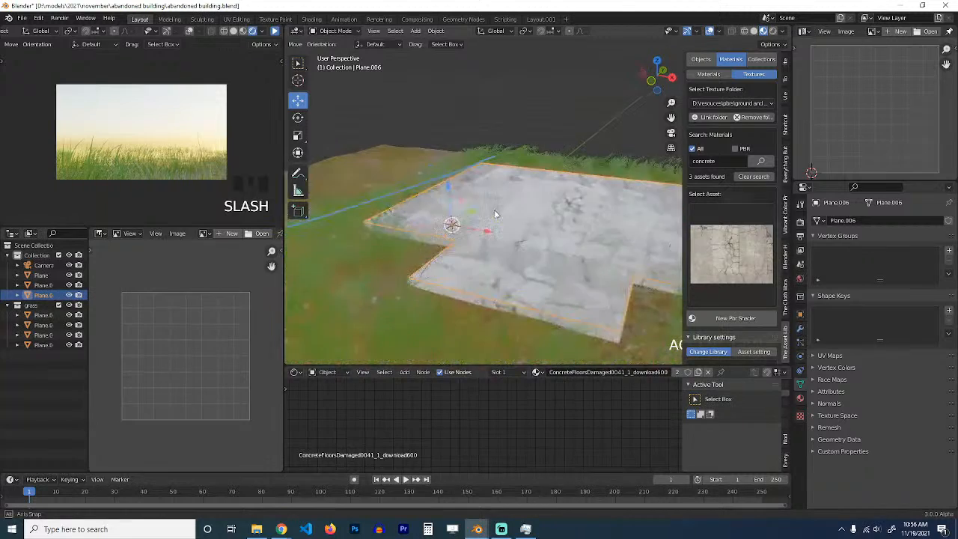
pyautogui.click(573, 234)
pyautogui.click(596, 243)
pyautogui.press('Tab')
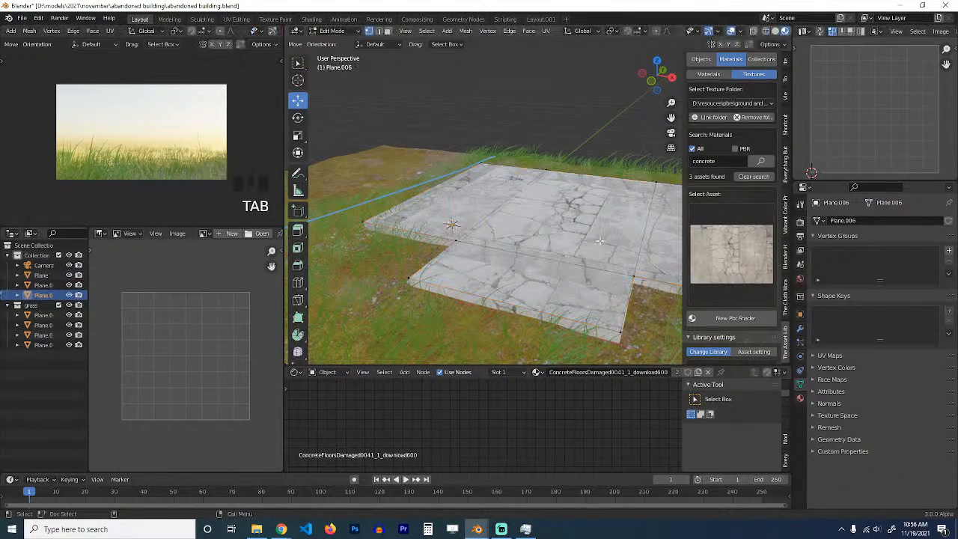
pyautogui.press('a')
pyautogui.moveTo(591, 249); pyautogui.dragTo(548, 219, button='middle')
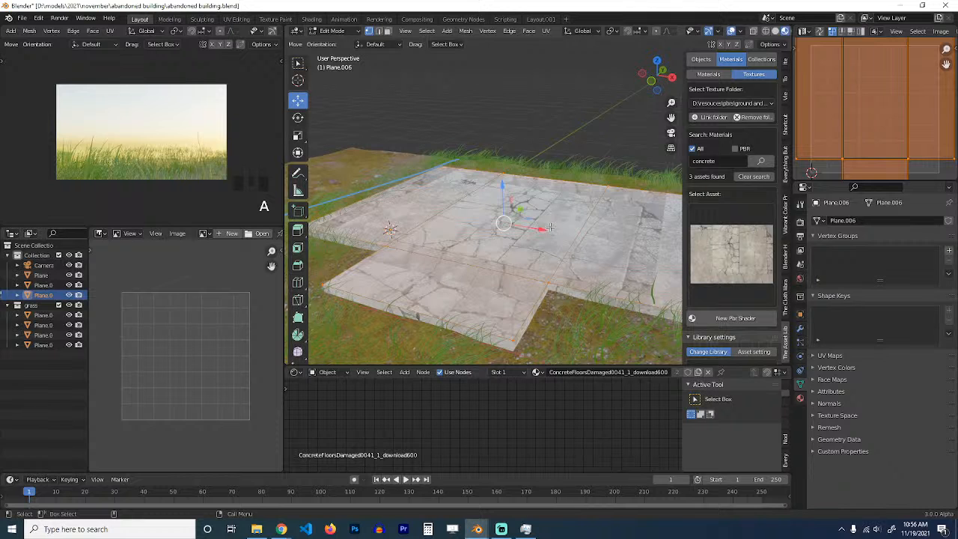
pyautogui.press('i')
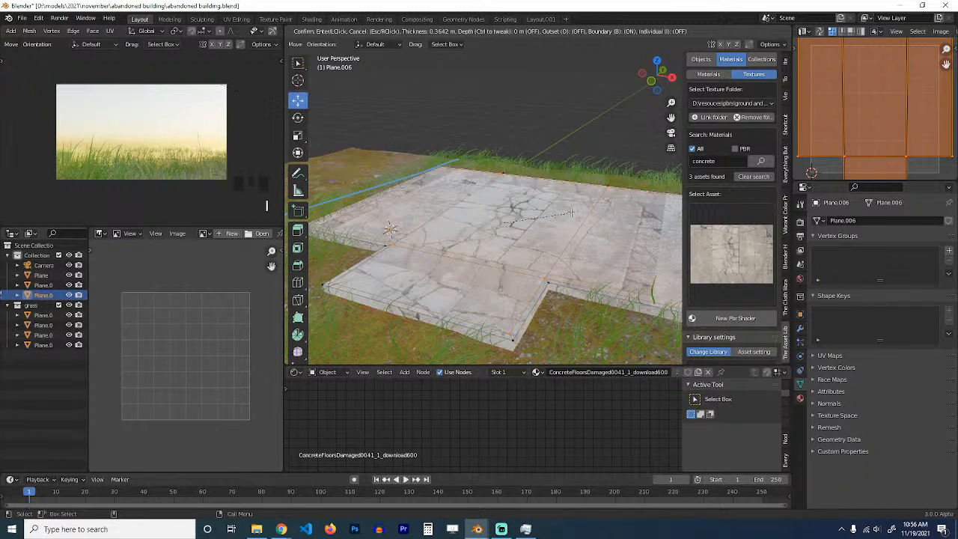
pyautogui.click(570, 213)
# Step: Select the outer ring of faces around the inset and delete those faces
pyautogui.scroll(5, 567, 314)
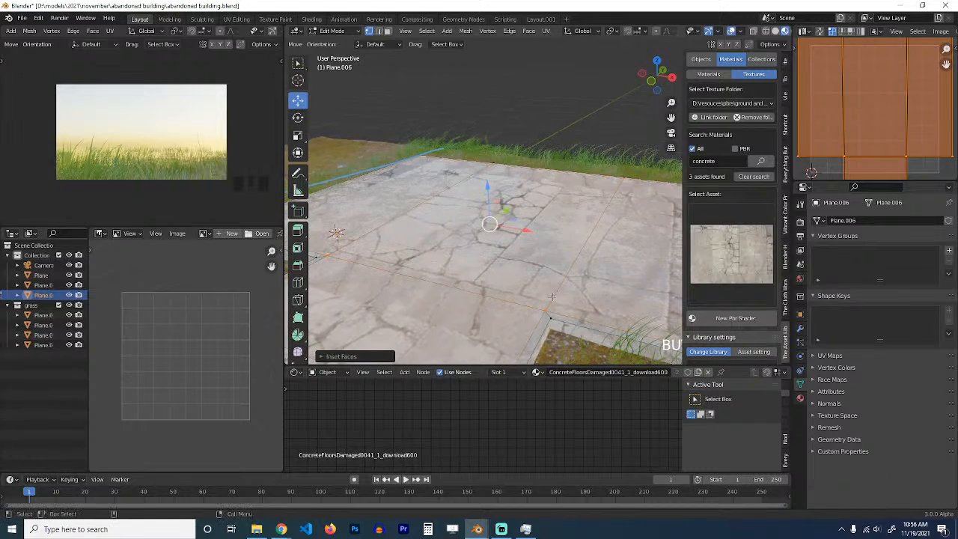
pyautogui.press('3')
pyautogui.keyDown('alt'); pyautogui.click(549, 315); pyautogui.keyUp('alt')
pyautogui.press('x')
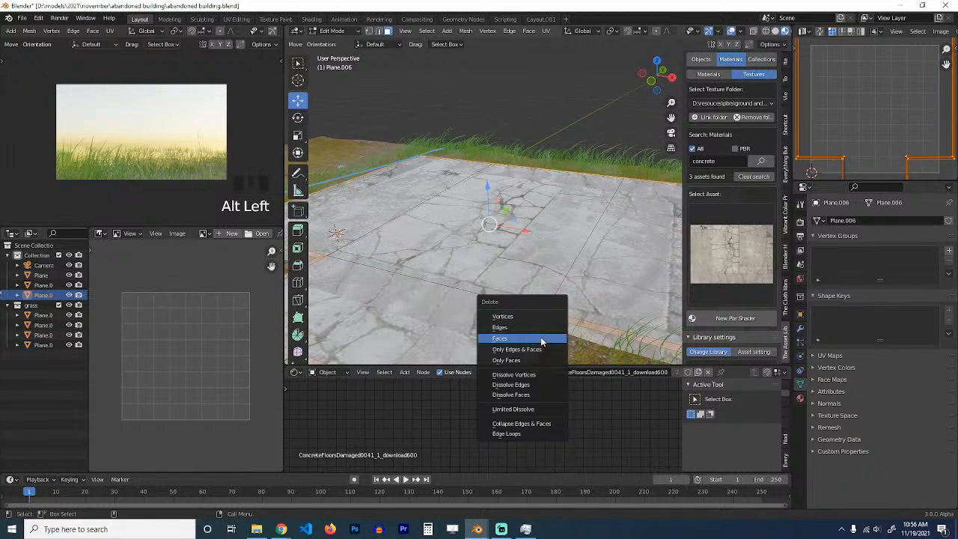
pyautogui.click(499, 338)
# Step: Select the whole remaining surface and display the viewport in solid shading with random object colours
pyautogui.press('a')
pyautogui.press('z')
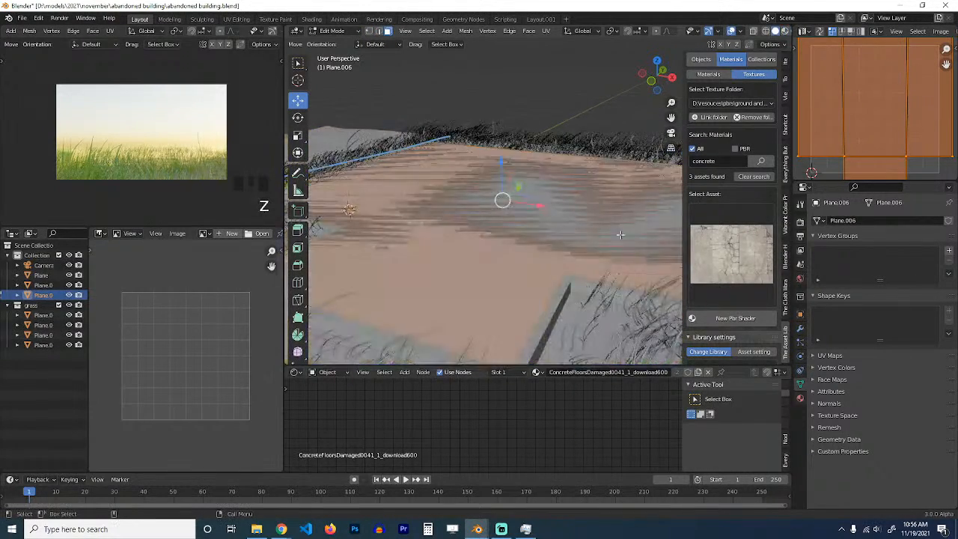
pyautogui.moveTo(620, 234); pyautogui.dragTo(577, 232, button='middle')
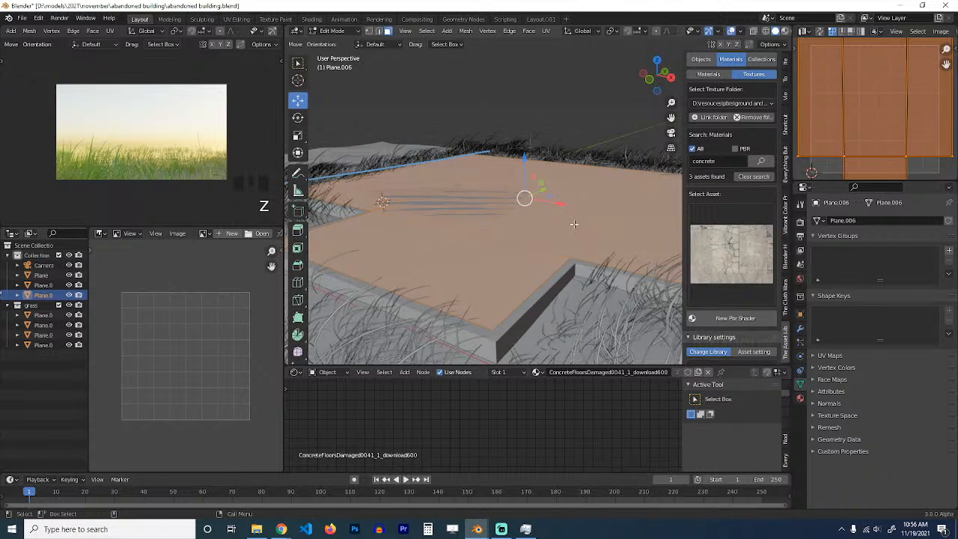
pyautogui.moveTo(586, 212); pyautogui.dragTo(591, 201, button='middle')
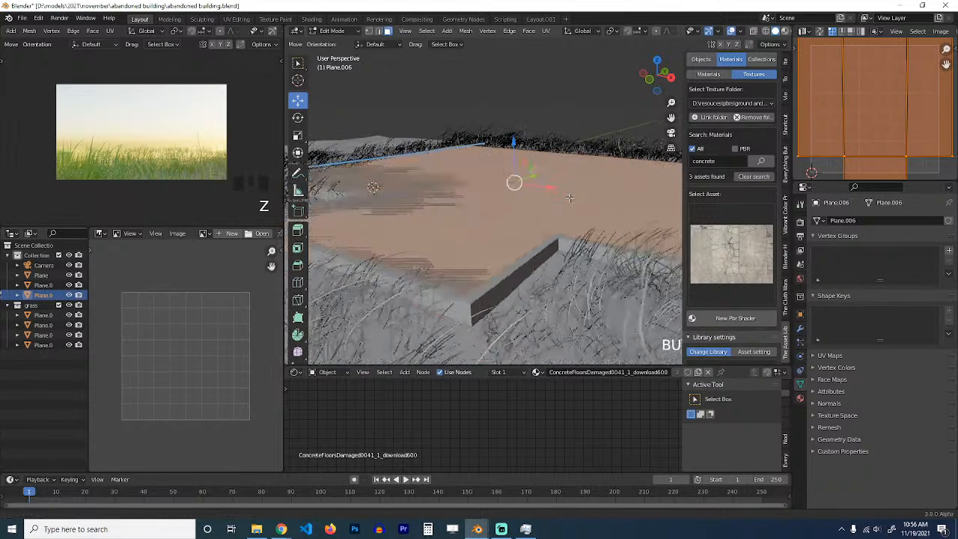
pyautogui.scroll(-2, 786, 34)
pyautogui.click(784, 32)
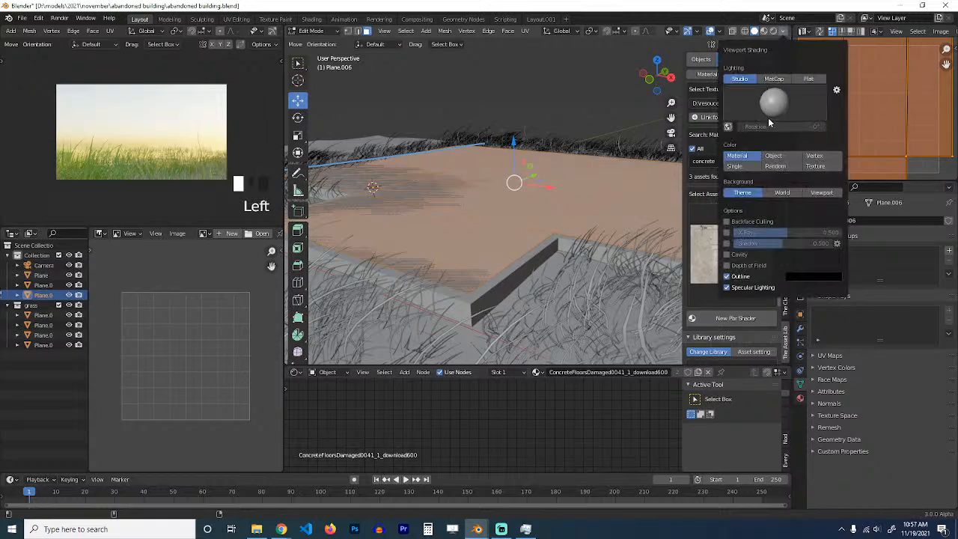
pyautogui.click(782, 167)
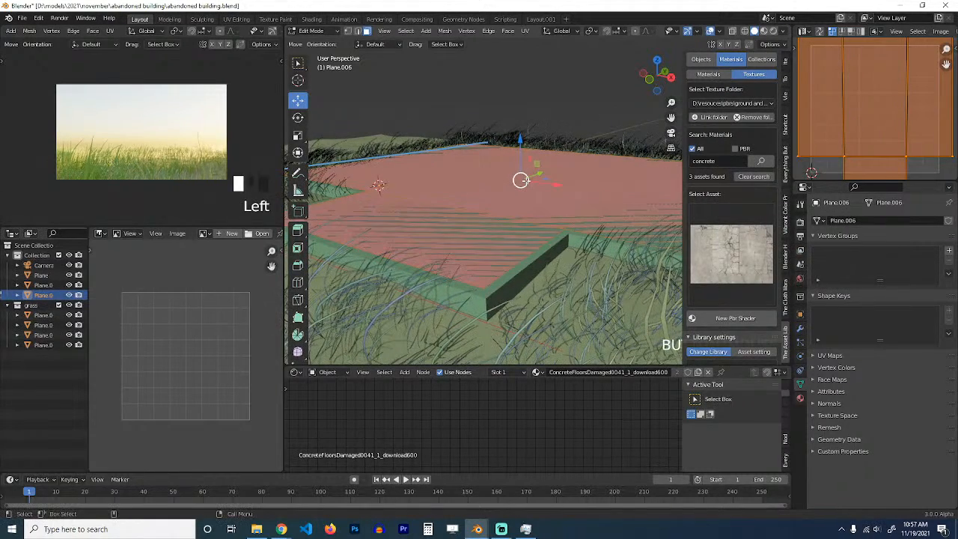
# Step: Extrude the selected surface upward by about 0.36 m
pyautogui.press('e')
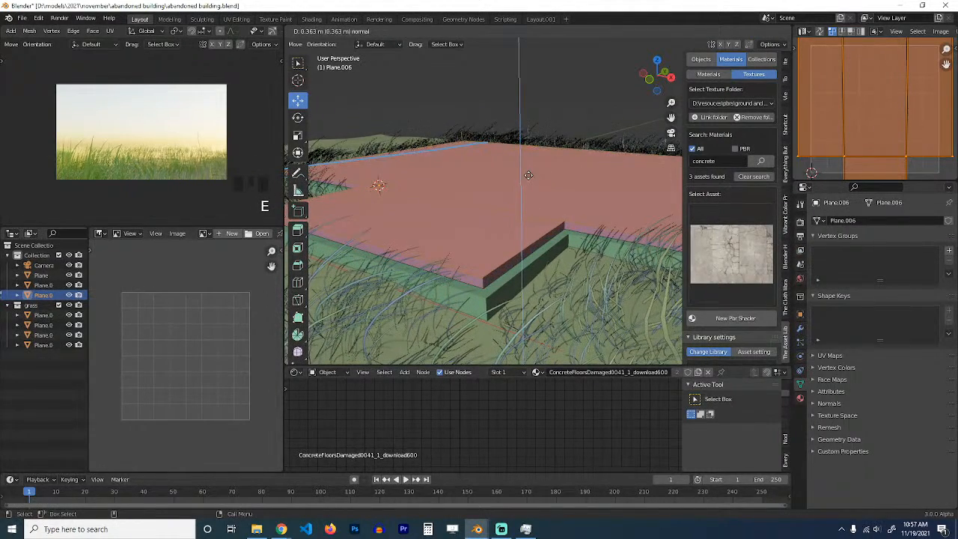
pyautogui.press('z')
pyautogui.click(530, 176)
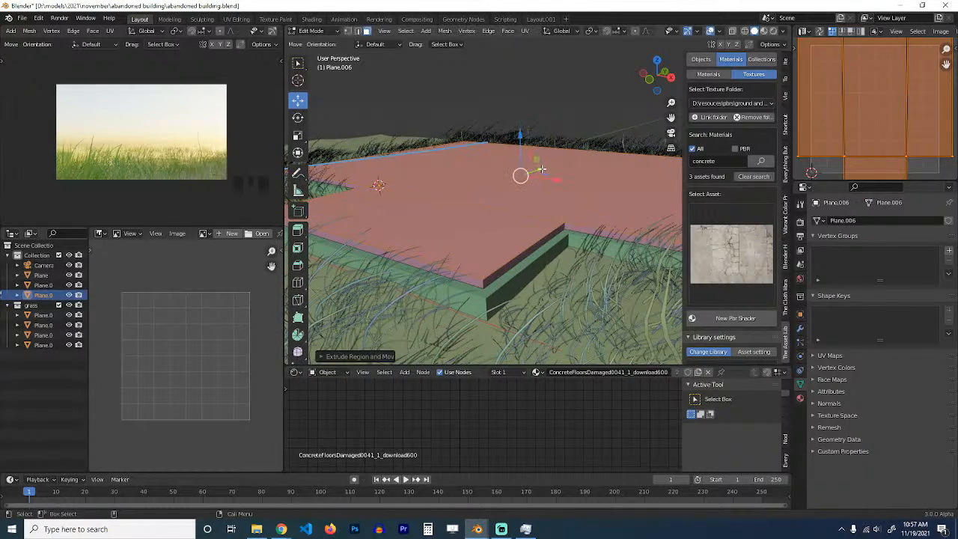
# Step: Raise the extruded top faces by about another 0.24 m along the Z axis
pyautogui.keyDown('shift'); pyautogui.moveTo(545, 164); pyautogui.dragTo(526, 176, button='middle'); pyautogui.keyUp('shift')
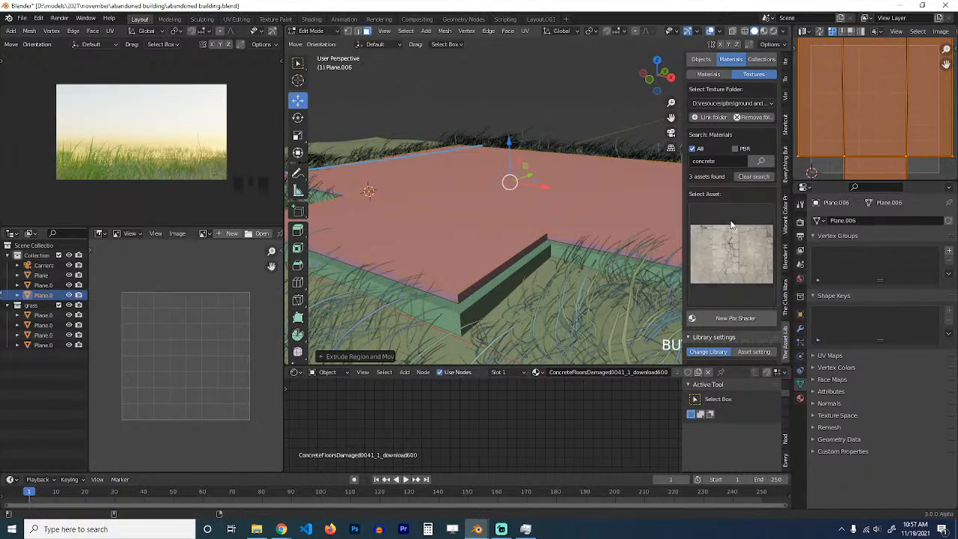
pyautogui.scroll(-4, 728, 245)
pyautogui.scroll(3, 727, 180)
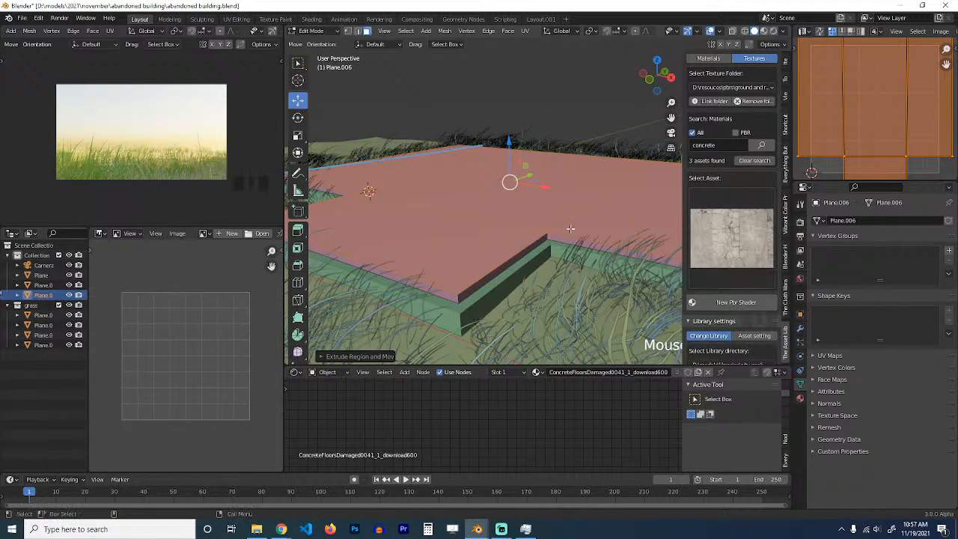
pyautogui.moveTo(584, 307); pyautogui.dragTo(571, 233, button='middle')
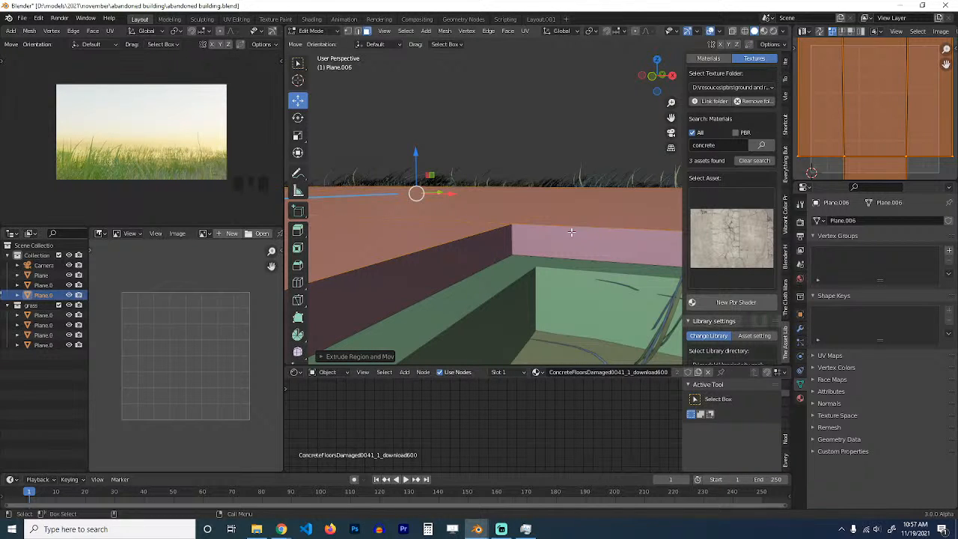
pyautogui.scroll(4, 573, 195)
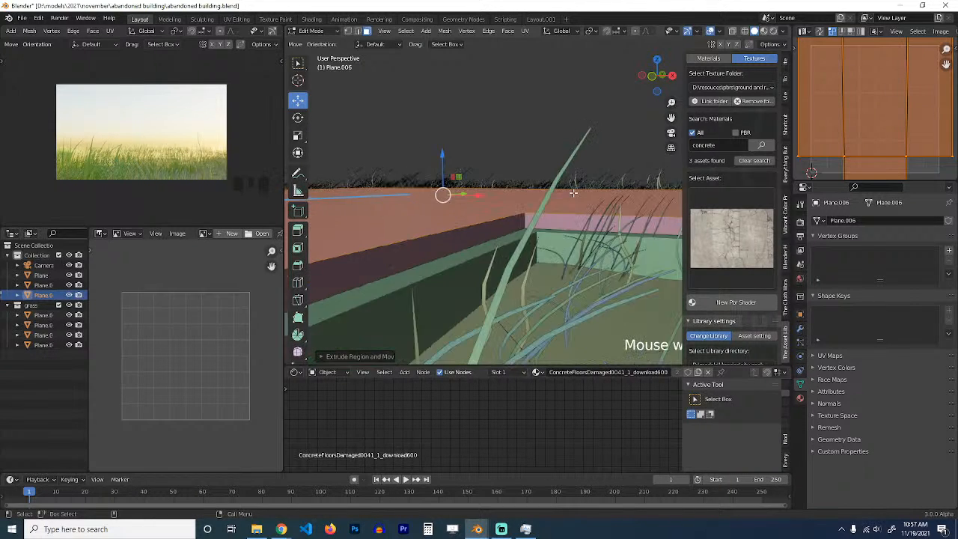
pyautogui.scroll(-3, 568, 202)
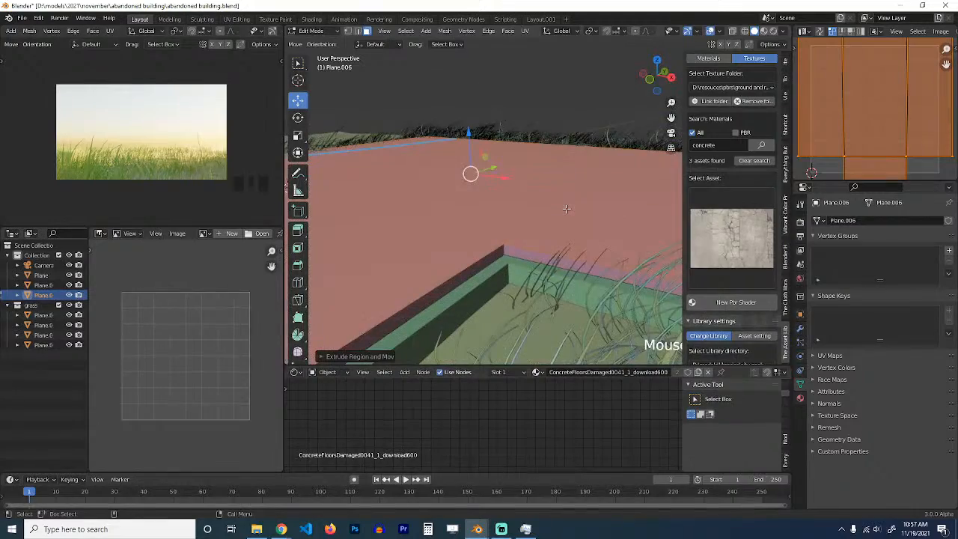
pyautogui.press('g')
pyautogui.press('z')
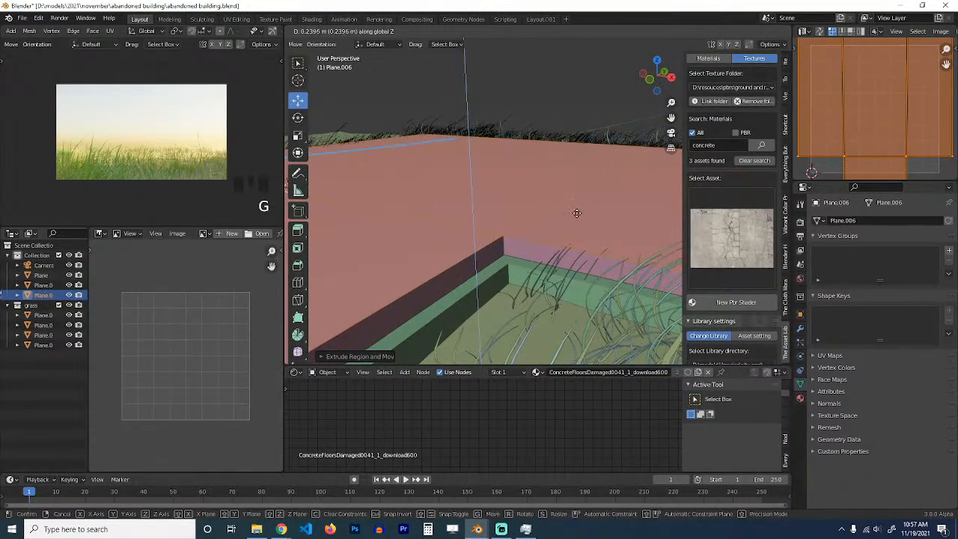
pyautogui.click(576, 214)
# Step: Leave edit mode on the raised floor block and deselect everything
pyautogui.scroll(4, 605, 215)
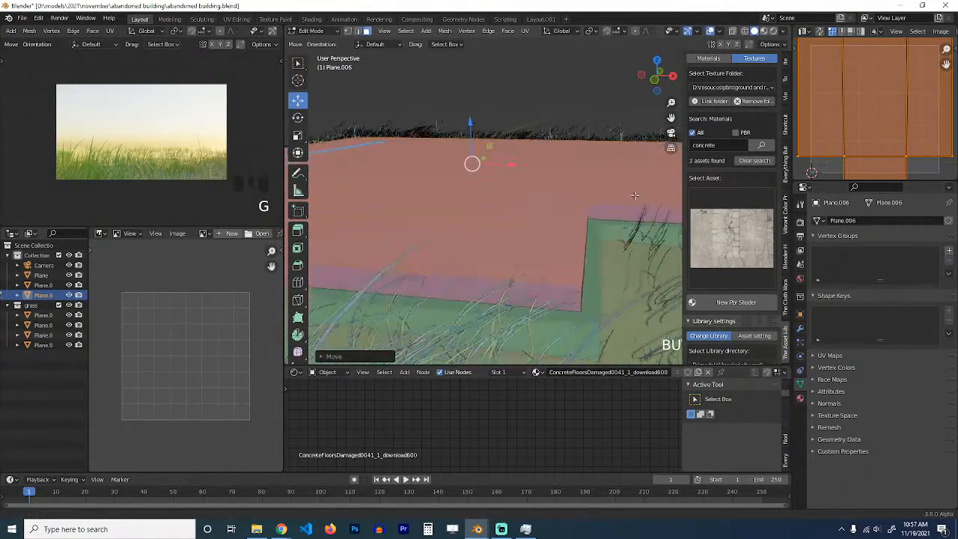
pyautogui.press('Tab')
pyautogui.moveTo(609, 211); pyautogui.dragTo(580, 200, button='middle')
pyautogui.scroll(-3, 552, 220)
pyautogui.hotkey('alt', 'a')
pyautogui.scroll(2, 602, 227)
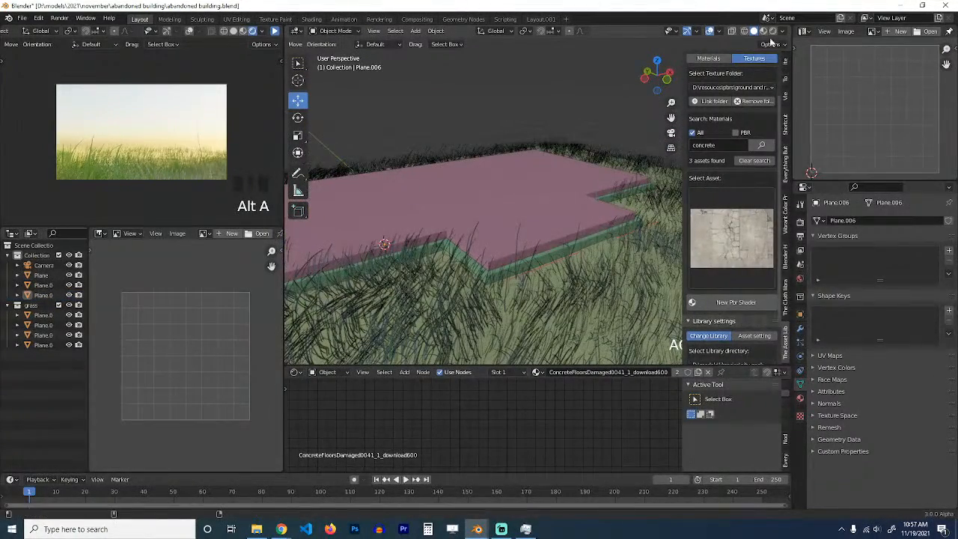
# Step: Set the render engine to Eevee with ambient occlusion and screen space reflections enabled, and display the main viewport in material preview
pyautogui.click(800, 236)
pyautogui.click(882, 221)
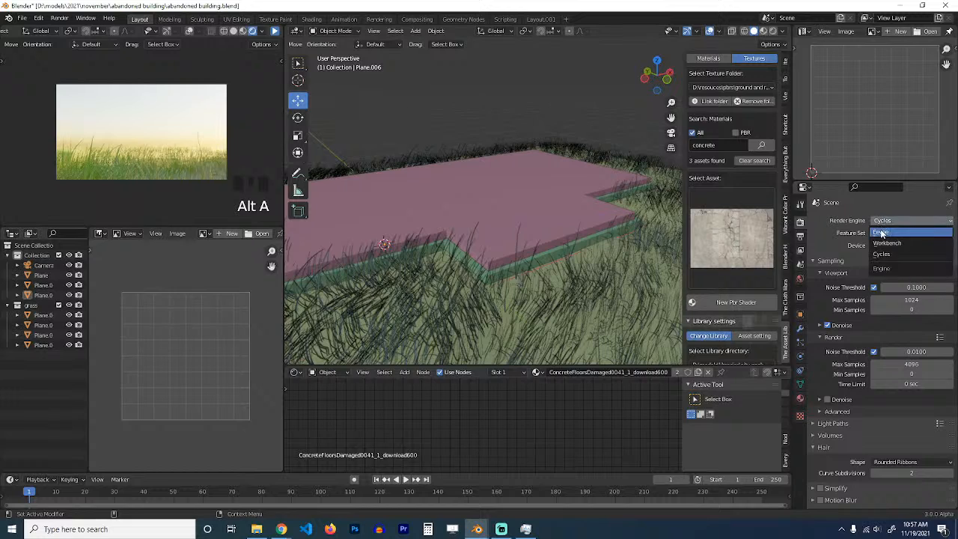
pyautogui.click(881, 232)
pyautogui.click(821, 288)
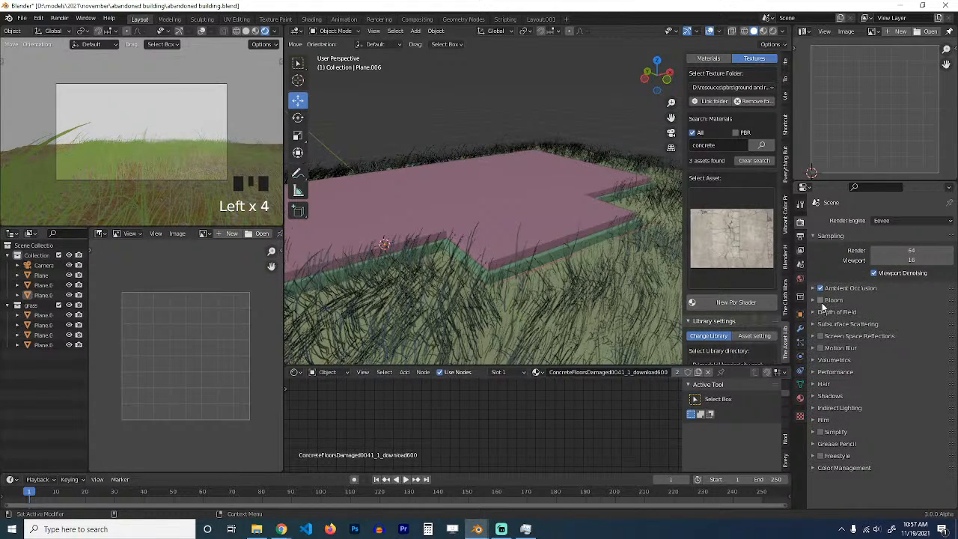
pyautogui.click(821, 336)
pyautogui.click(763, 31)
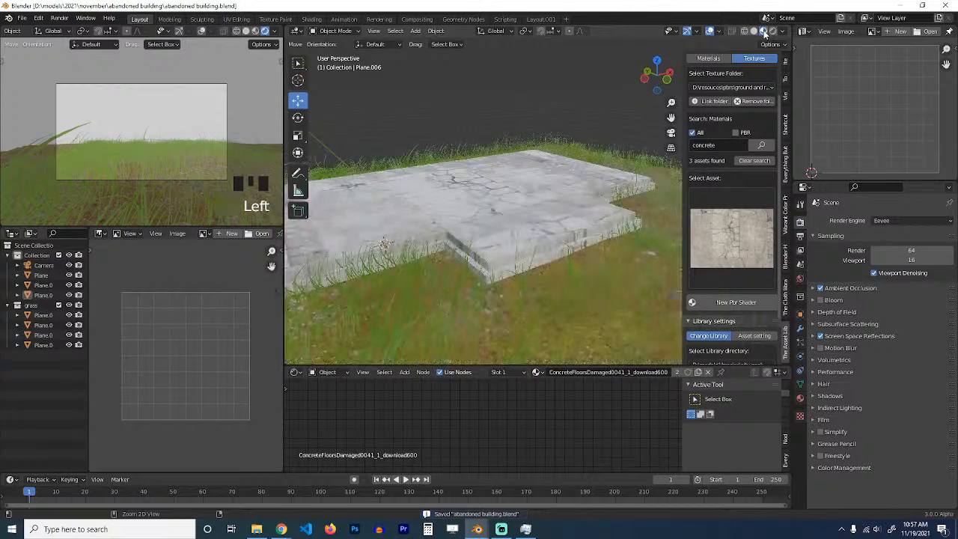
# Step: Unwrap all faces of the raised floor block with Cube Projection
pyautogui.press('`')
pyautogui.scroll(3, 586, 172)
pyautogui.click(586, 173)
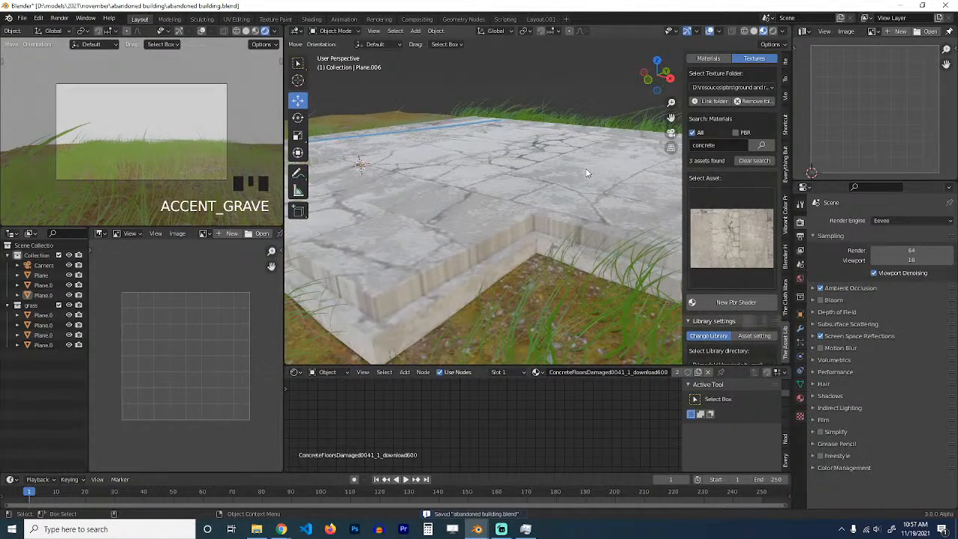
pyautogui.scroll(-3, 587, 178)
pyautogui.press('Tab')
pyautogui.press('a')
pyautogui.press('u')
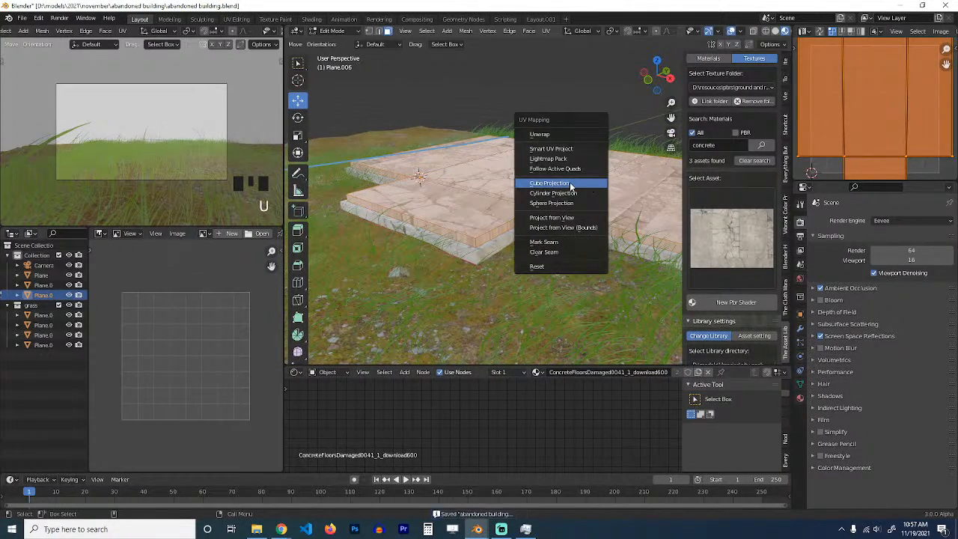
pyautogui.click(570, 184)
pyautogui.press('Tab')
# Step: Scale up the raised floor block's whole UV layout so the cracked concrete texture repeats at a smaller size
pyautogui.moveTo(594, 187)
pyautogui.mouseDown(button='middle')
pyautogui.moveTo(591, 225)
pyautogui.moveTo(613, 190)
pyautogui.mouseUp(button='middle')
pyautogui.hotkey('alt', 'a')
pyautogui.click(612, 190)
pyautogui.press('Tab')
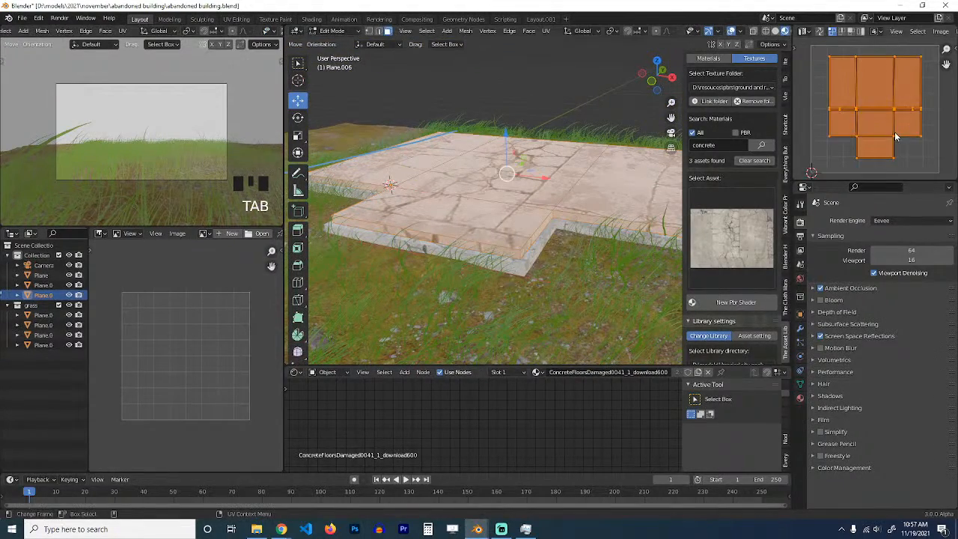
pyautogui.press('s')
pyautogui.click(914, 144)
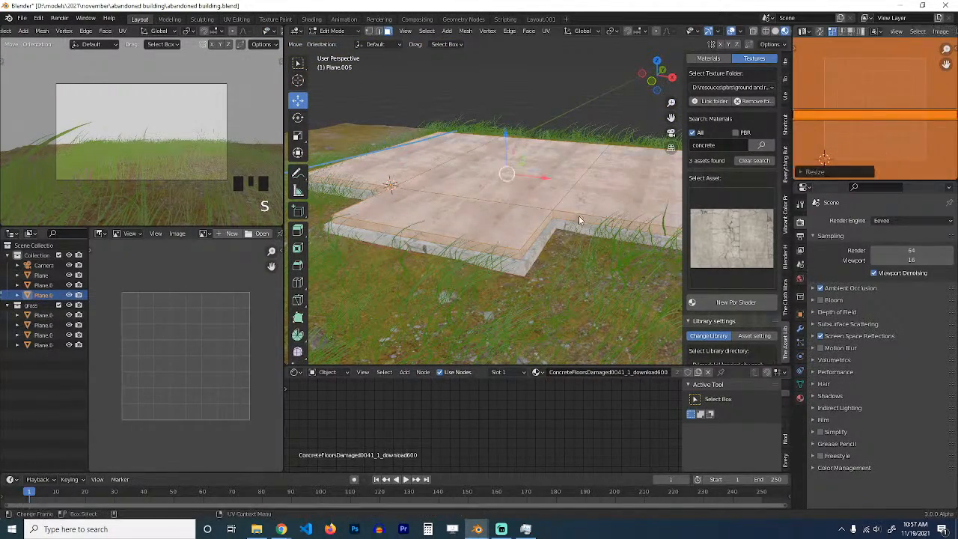
pyautogui.press('Tab')
# Step: Select the foundation slab beneath the raised block and scale up all its UVs to make its concrete texture finer
pyautogui.scroll(4, 546, 217)
pyautogui.press('`')
pyautogui.moveTo(547, 217); pyautogui.dragTo(595, 214, button='middle')
pyautogui.scroll(-4, 570, 203)
pyautogui.click(595, 214)
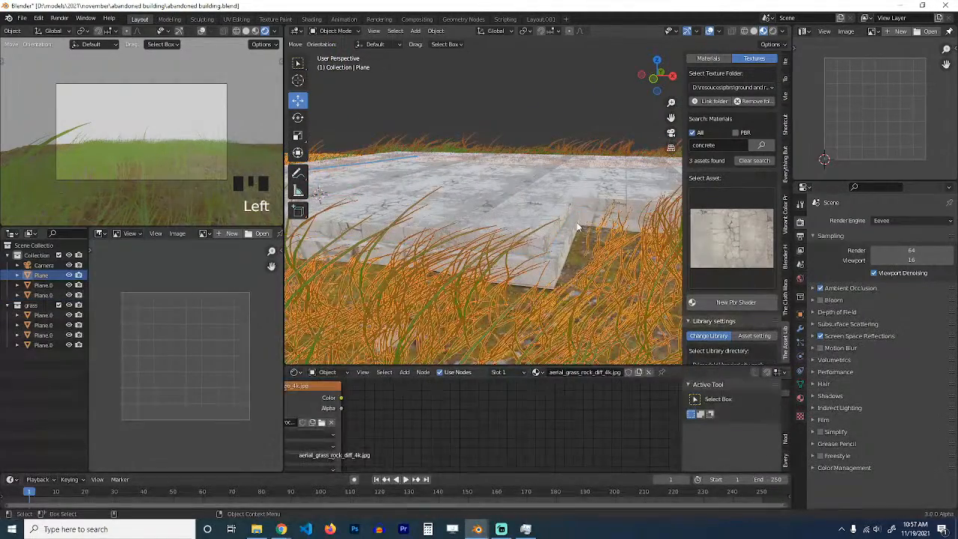
pyautogui.click(624, 207)
pyautogui.press('Tab')
pyautogui.press('a')
pyautogui.press('a')
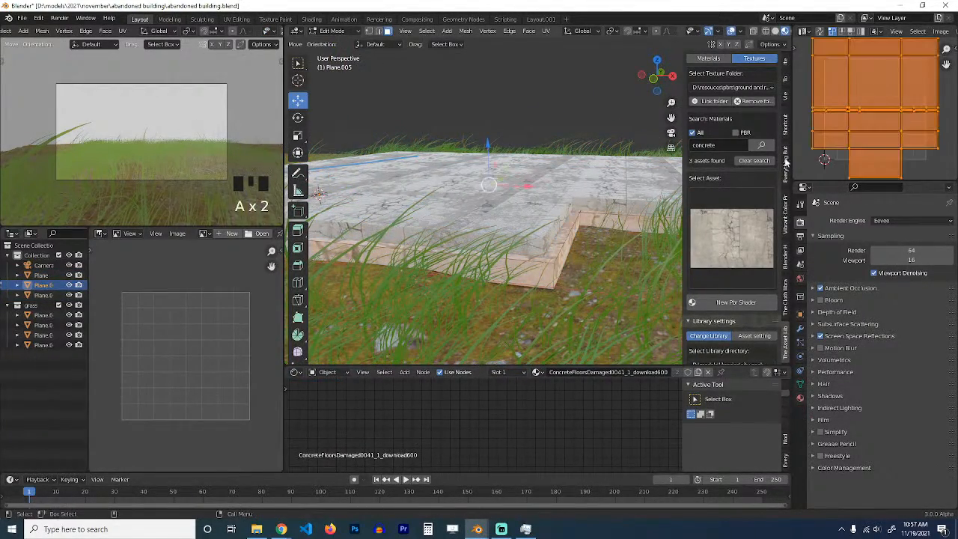
pyautogui.press('s')
pyautogui.click(922, 149)
pyautogui.press('Tab')
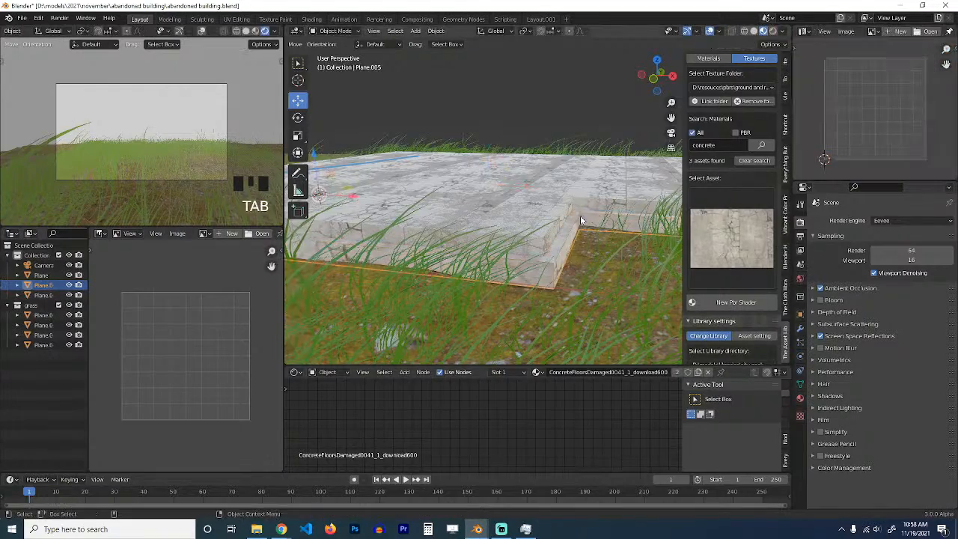
# Step: Deselect everything and save the abandoned building file
pyautogui.scroll(-2, 580, 217)
pyautogui.moveTo(580, 217); pyautogui.dragTo(523, 202, button='middle')
pyautogui.hotkey('alt', 'a')
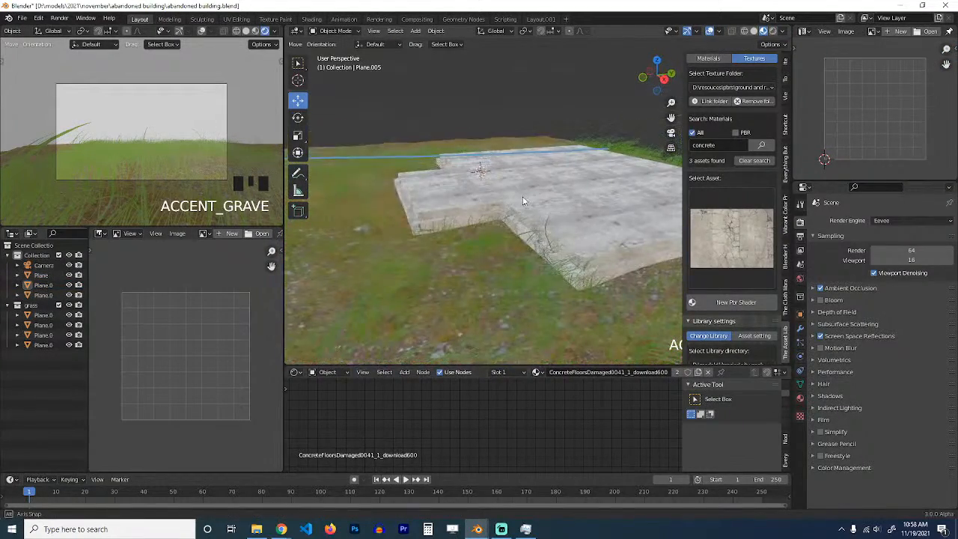
pyautogui.scroll(1, 524, 201)
pyautogui.hotkey('ctrl', 's')
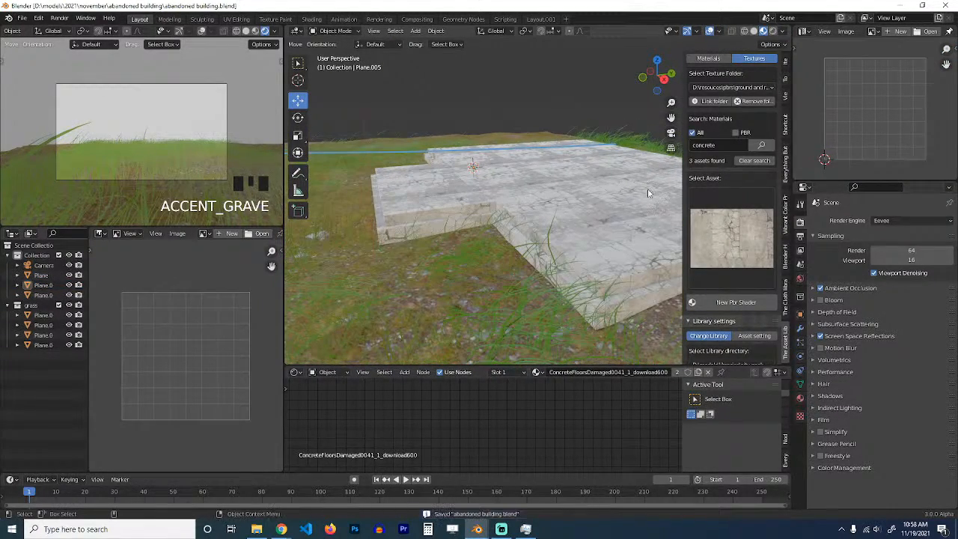
# Step: Set the render engine to Cycles and refresh the rendered camera preview, pausing it once it has updated
pyautogui.moveTo(569, 164); pyautogui.dragTo(546, 176, button='middle')
pyautogui.scroll(2, 598, 195)
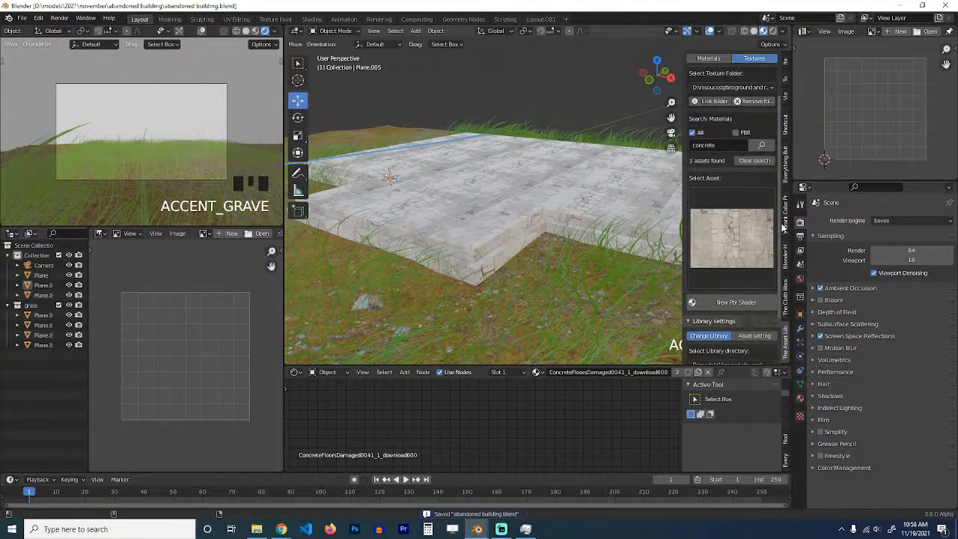
pyautogui.click(909, 220)
pyautogui.click(898, 257)
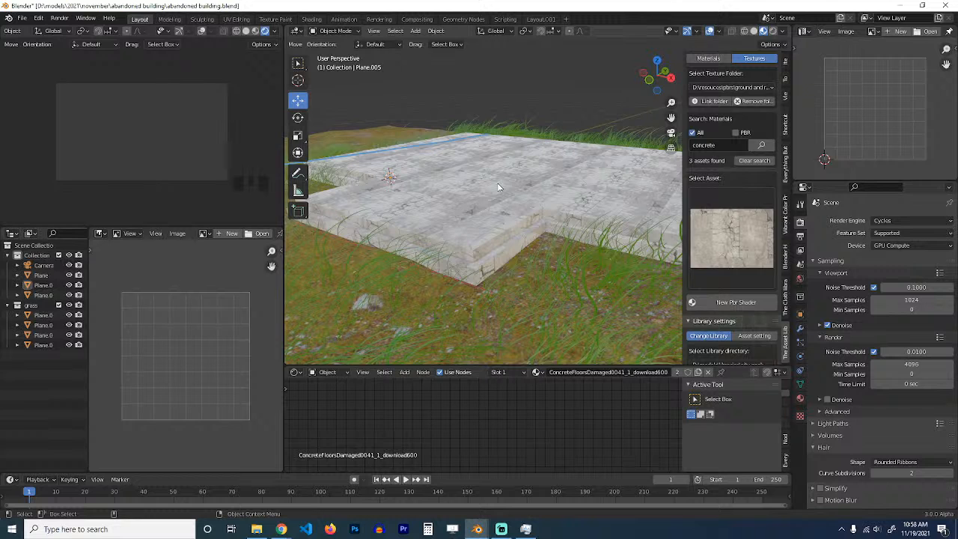
pyautogui.scroll(-3, 269, 31)
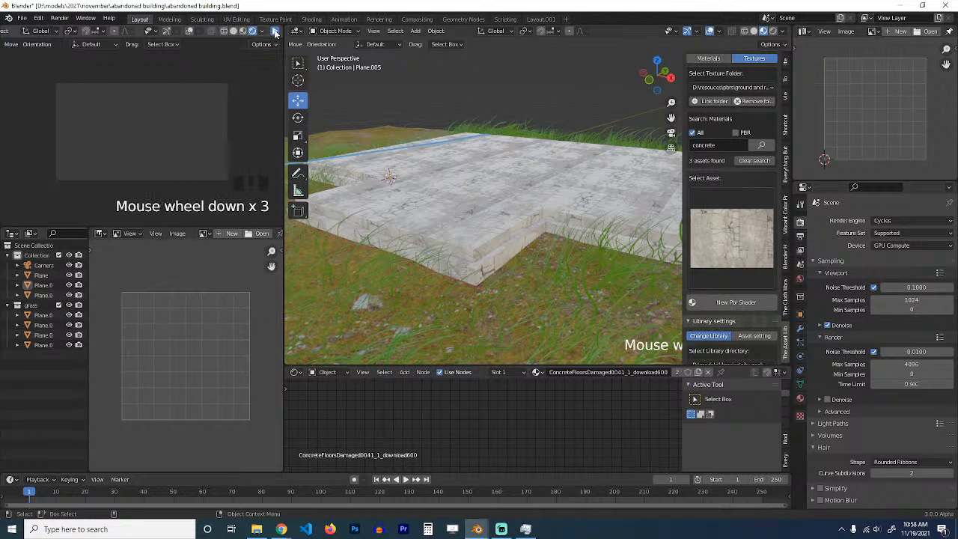
pyautogui.click(274, 32)
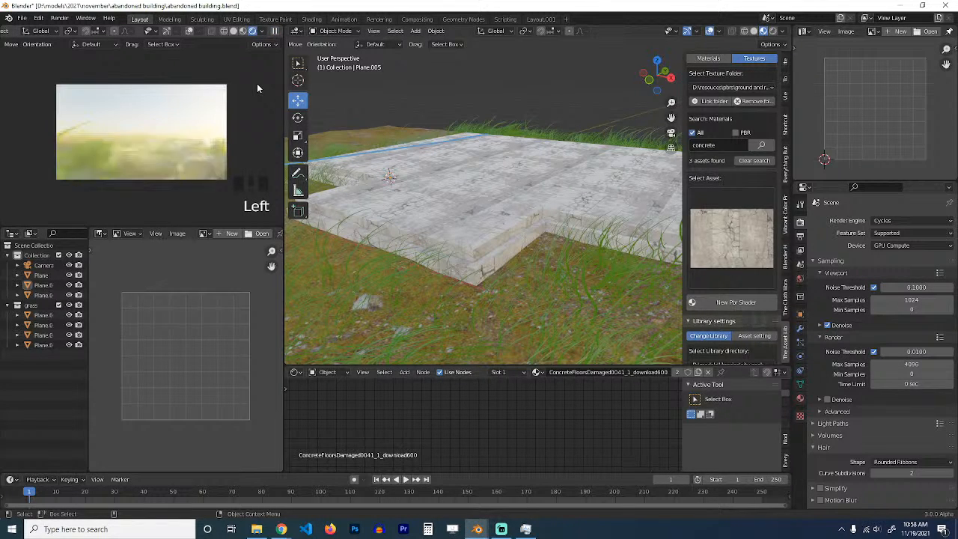
pyautogui.click(274, 32)
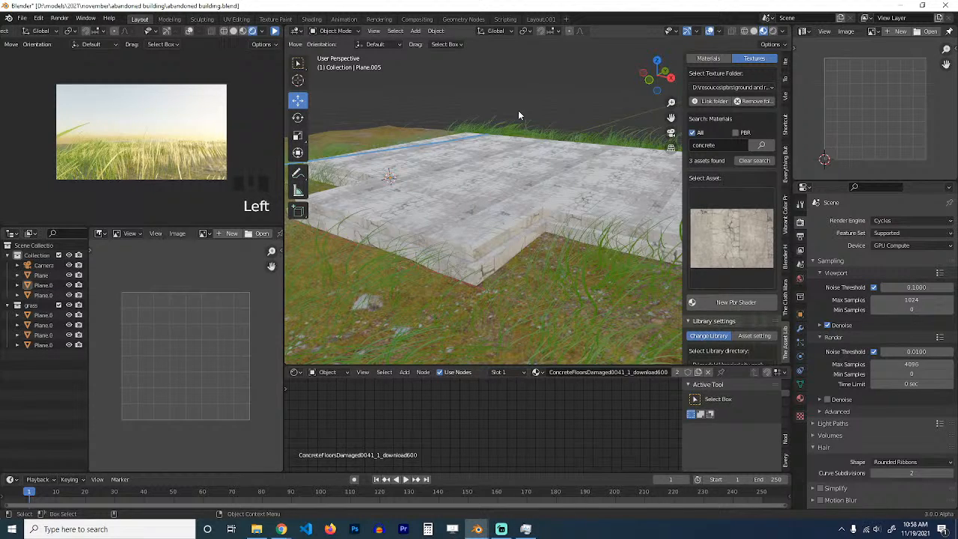
# Step: Search the asset library's objects for "col"
pyautogui.moveTo(517, 110); pyautogui.dragTo(596, 136, button='middle')
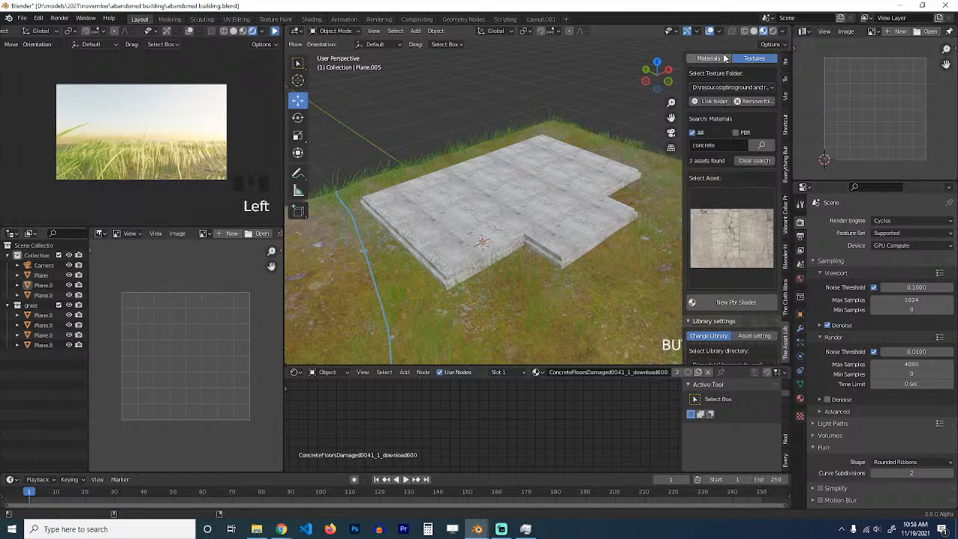
pyautogui.scroll(3, 723, 58)
pyautogui.click(701, 99)
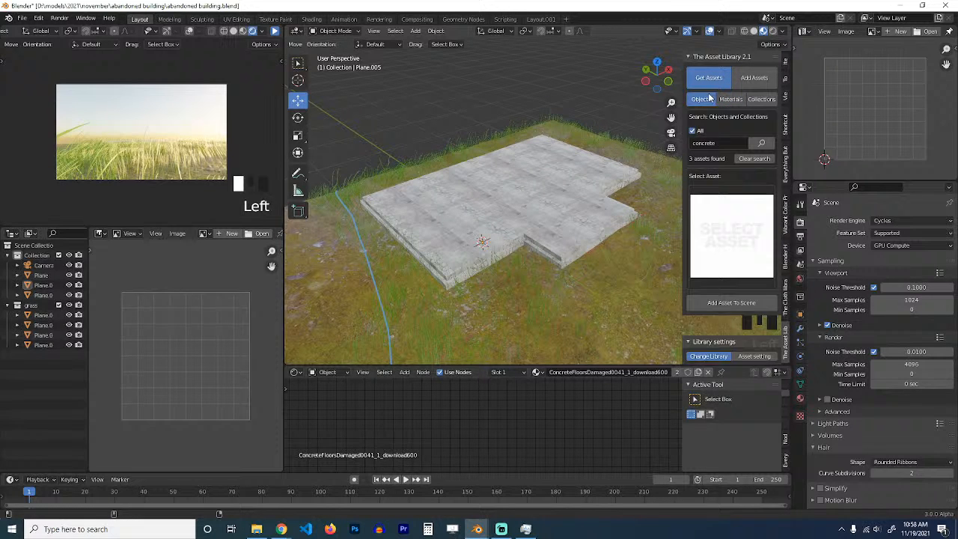
pyautogui.click(718, 143)
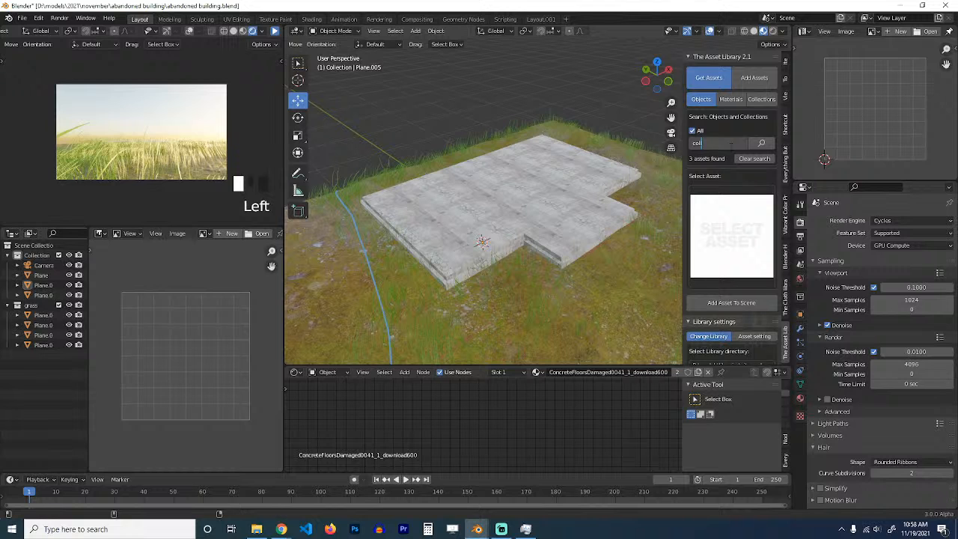
pyautogui.write('col')
pyautogui.click(760, 143)
# Step: Browse the matching object thumbnails for a column model suited to the building
pyautogui.click(746, 215)
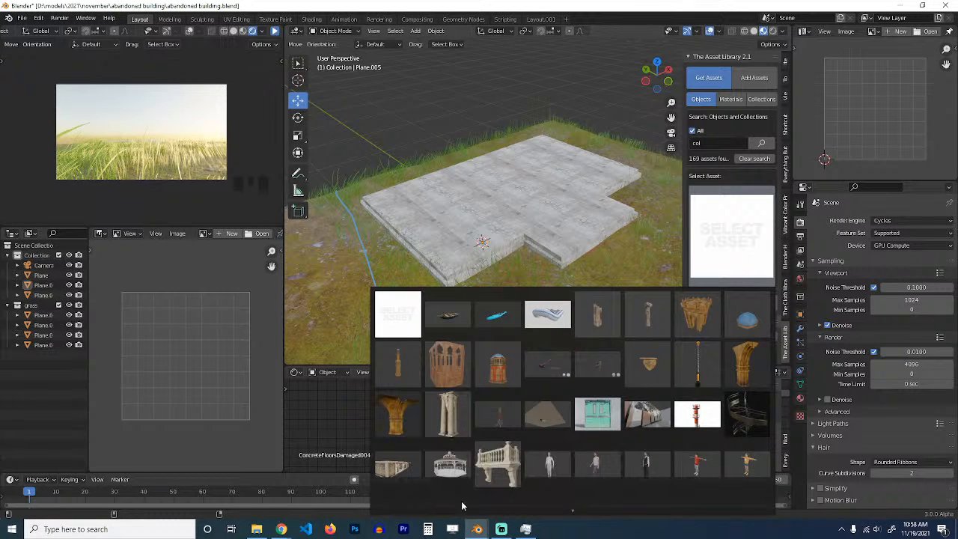
pyautogui.scroll(-5, 531, 507)
pyautogui.scroll(2, 535, 509)
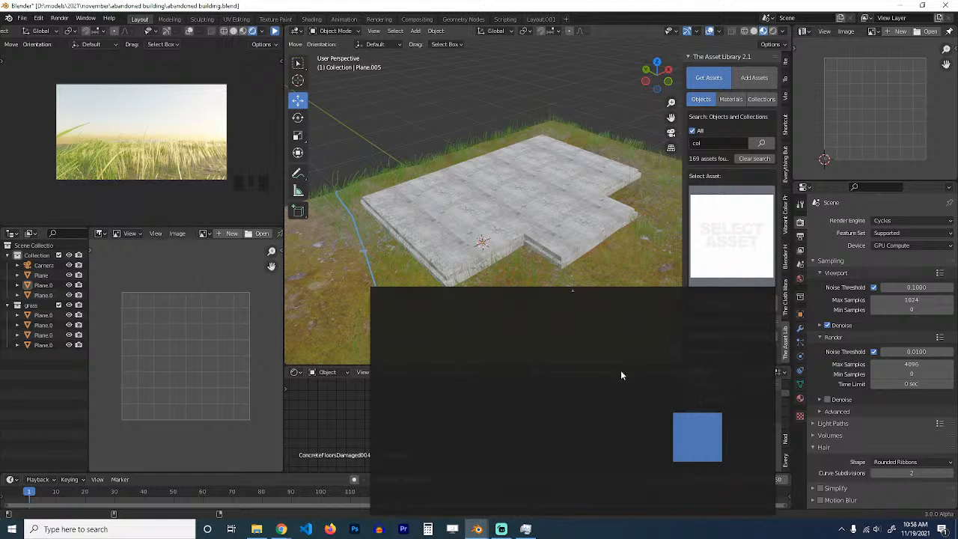
pyautogui.scroll(5, 500, 308)
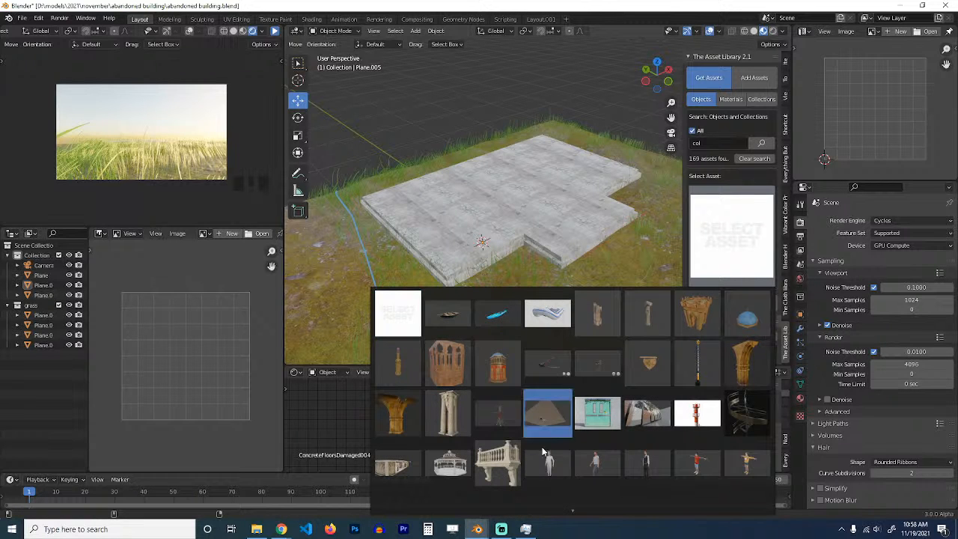
pyautogui.scroll(-3, 576, 511)
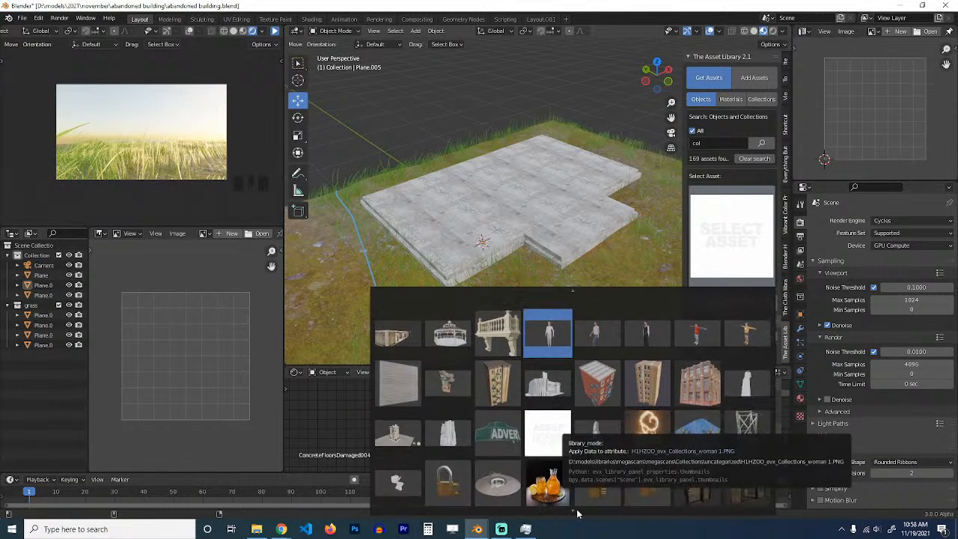
pyautogui.scroll(-6, 576, 511)
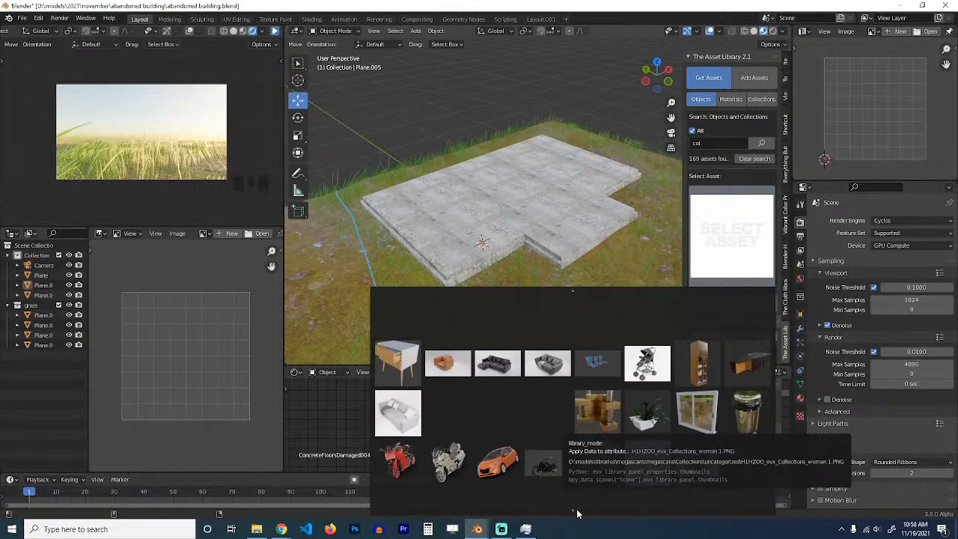
pyautogui.scroll(-6, 576, 512)
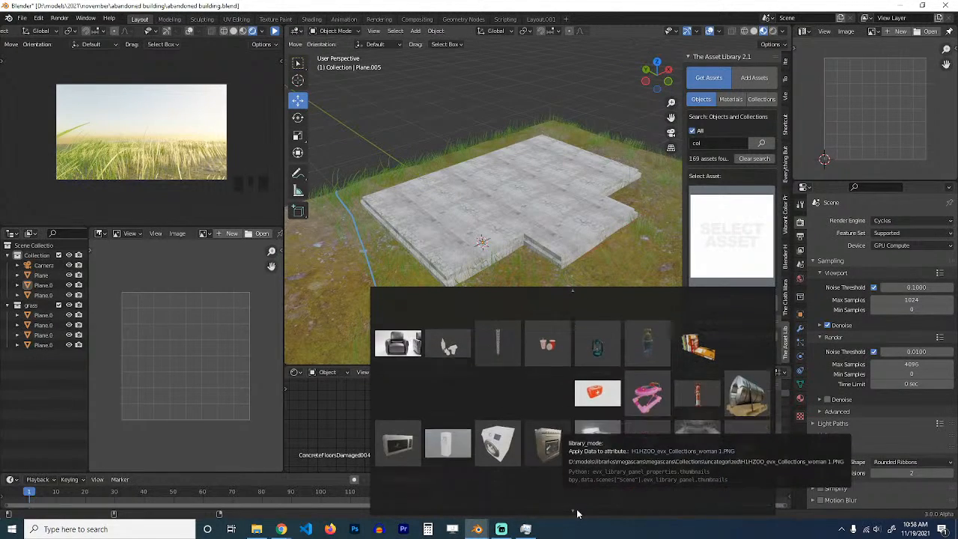
pyautogui.scroll(-6, 576, 512)
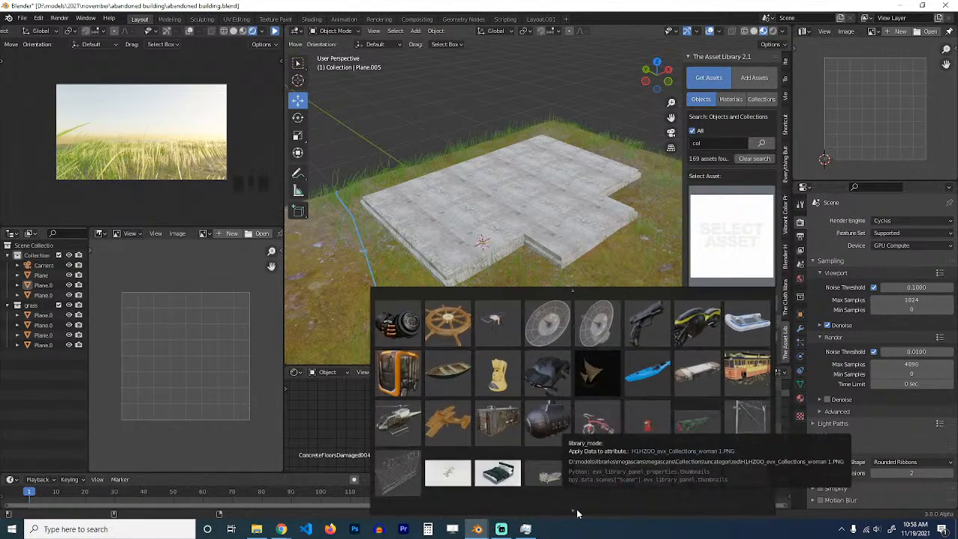
pyautogui.scroll(-6, 576, 512)
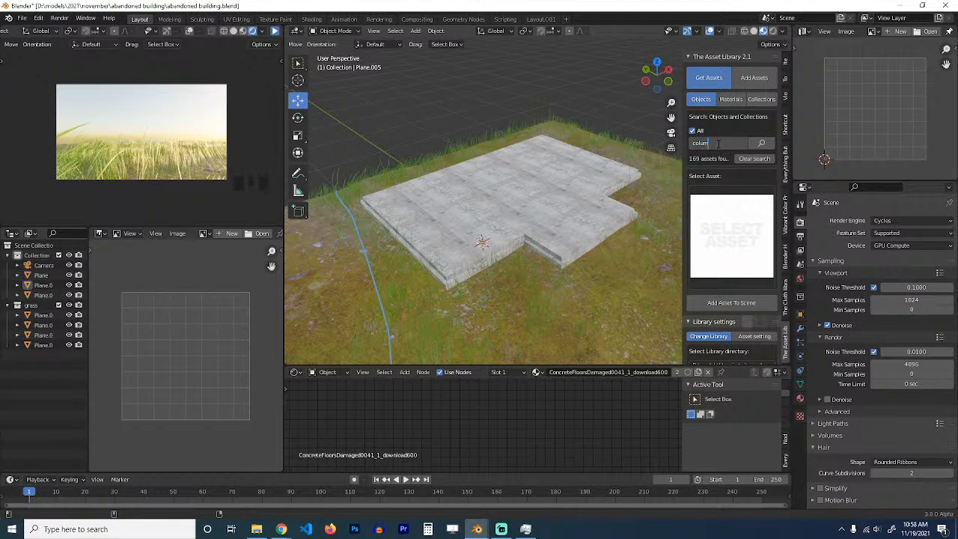
# Step: Search the object assets for "column" and add the carved stone column cluster at the near corner of the raised floor
pyautogui.press('Return')
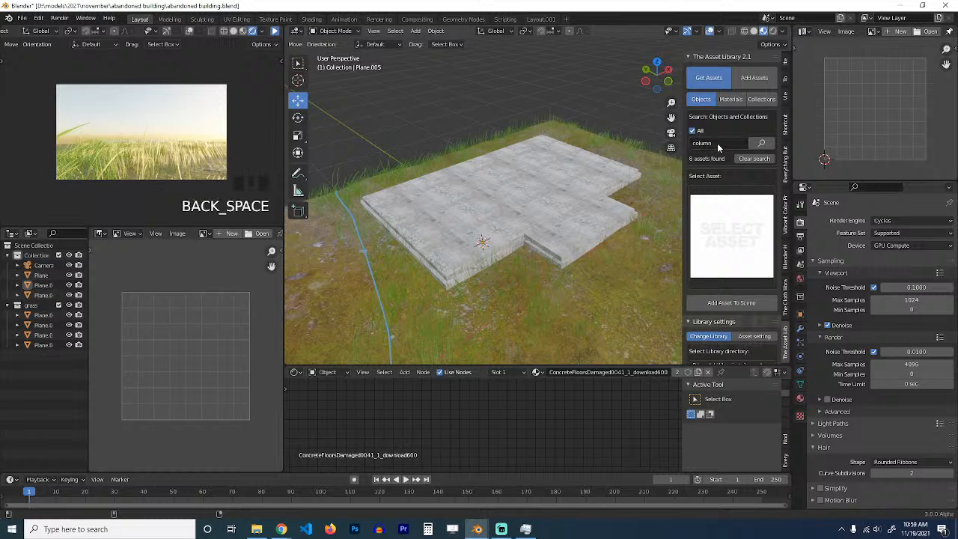
pyautogui.click(712, 215)
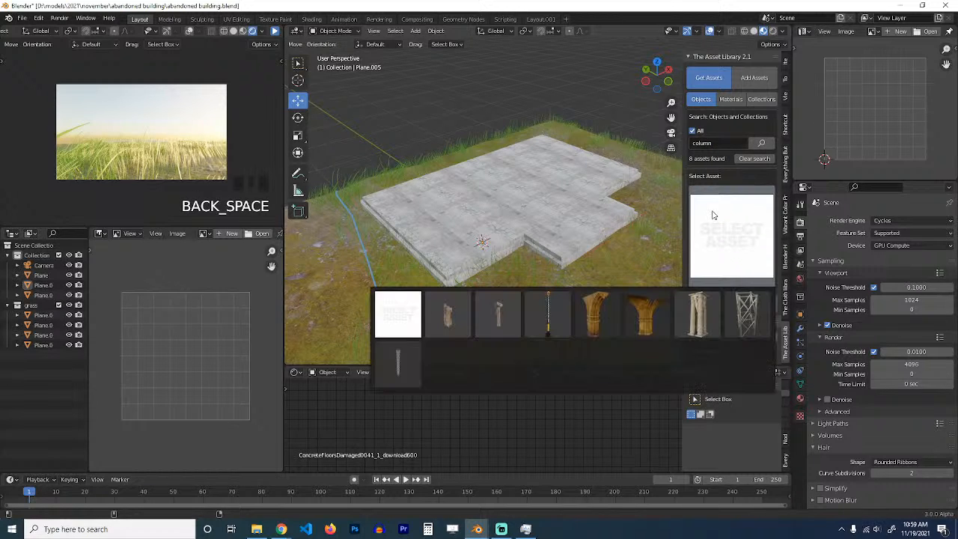
pyautogui.click(694, 329)
pyautogui.keyDown('shift'); pyautogui.rightClick(462, 260); pyautogui.keyUp('shift')
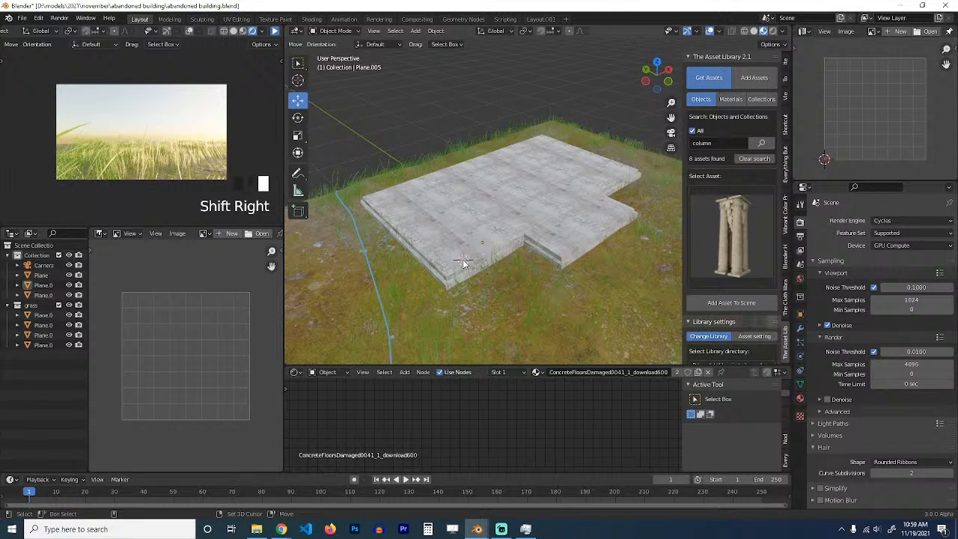
pyautogui.click(678, 298)
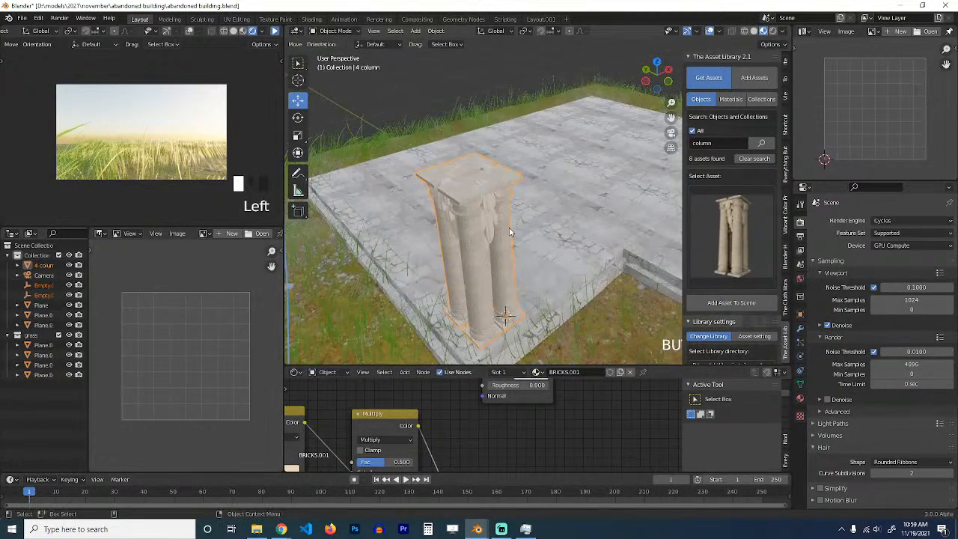
# Step: Search the asset library's materials for "concrete"
pyautogui.moveTo(510, 232); pyautogui.dragTo(505, 211, button='middle')
pyautogui.click(483, 188)
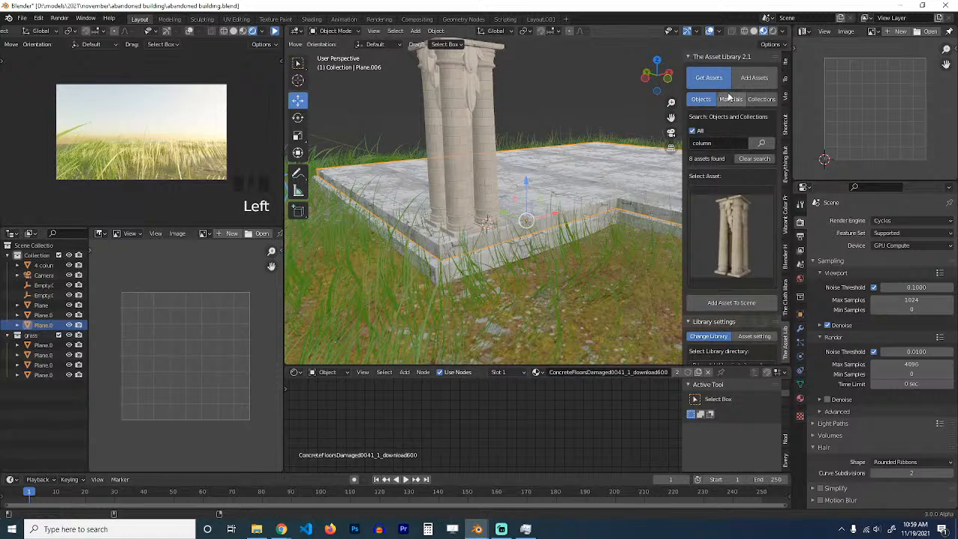
pyautogui.click(729, 99)
pyautogui.click(752, 114)
pyautogui.click(718, 114)
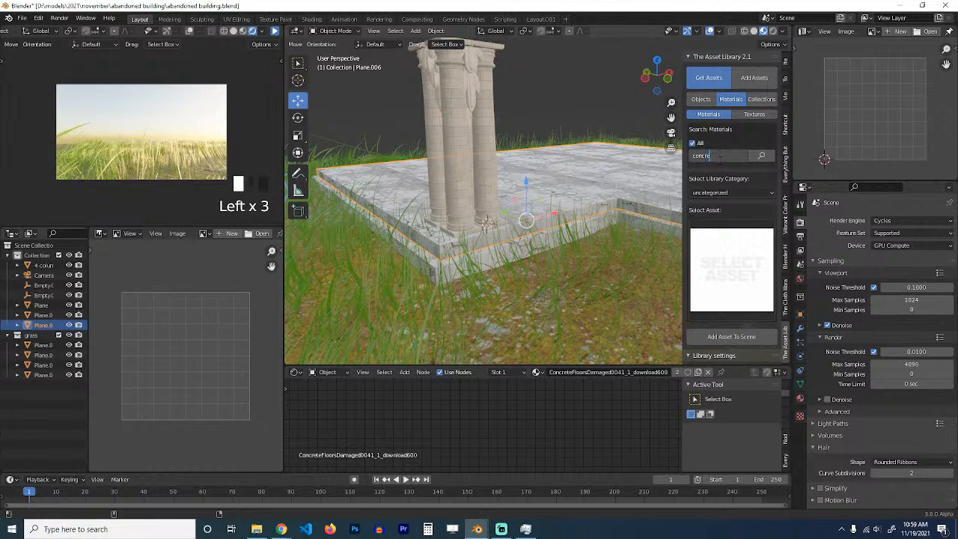
pyautogui.click(719, 158)
# Step: Try the rock-texture-46 concrete ground material on the column cluster
pyautogui.click(708, 233)
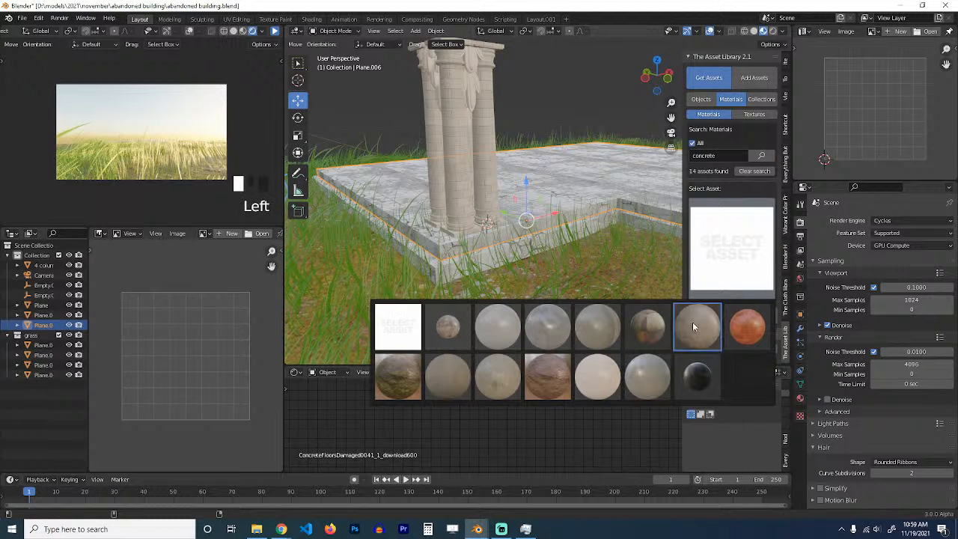
pyautogui.click(465, 327)
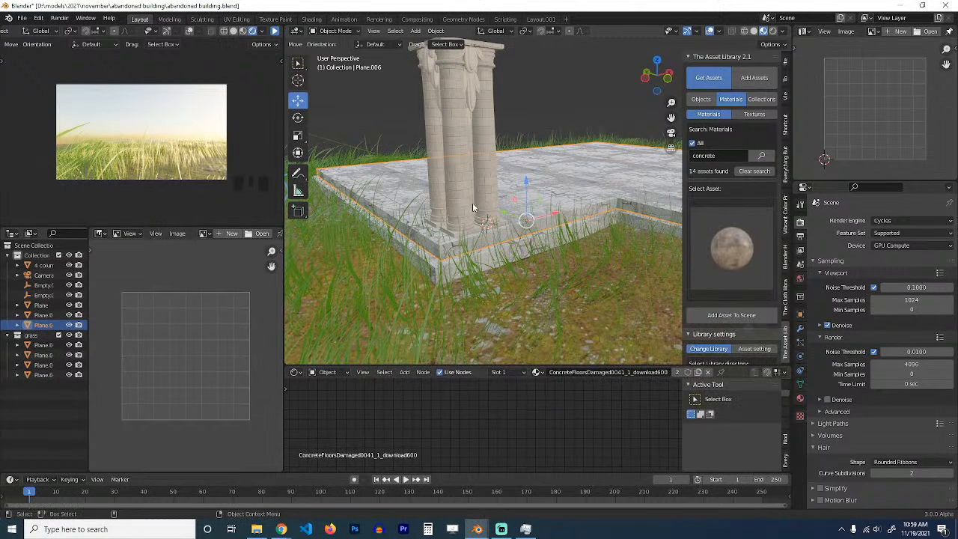
pyautogui.click(472, 202)
pyautogui.click(707, 320)
pyautogui.click(707, 320)
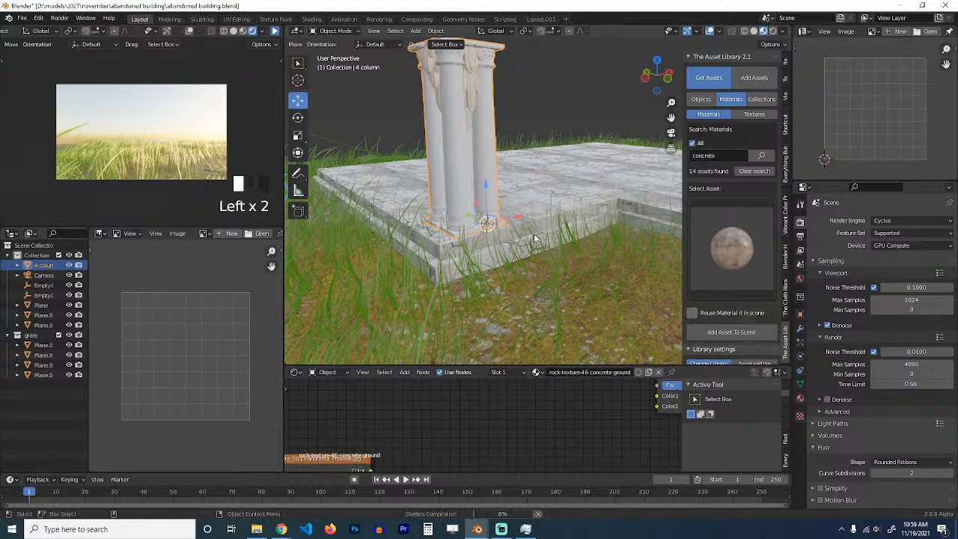
pyautogui.scroll(5, 507, 260)
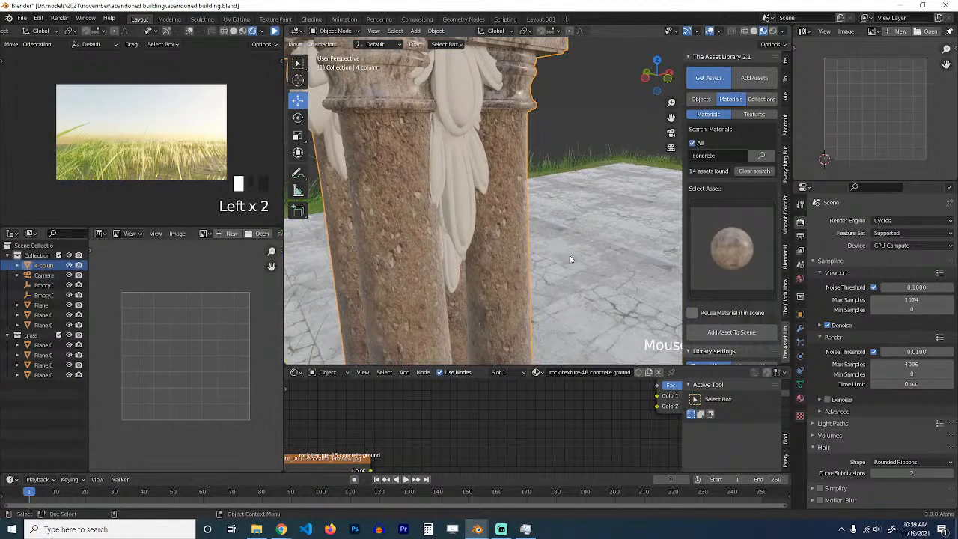
# Step: Apply the concrete_trench material from the library to the column cluster
pyautogui.click(733, 261)
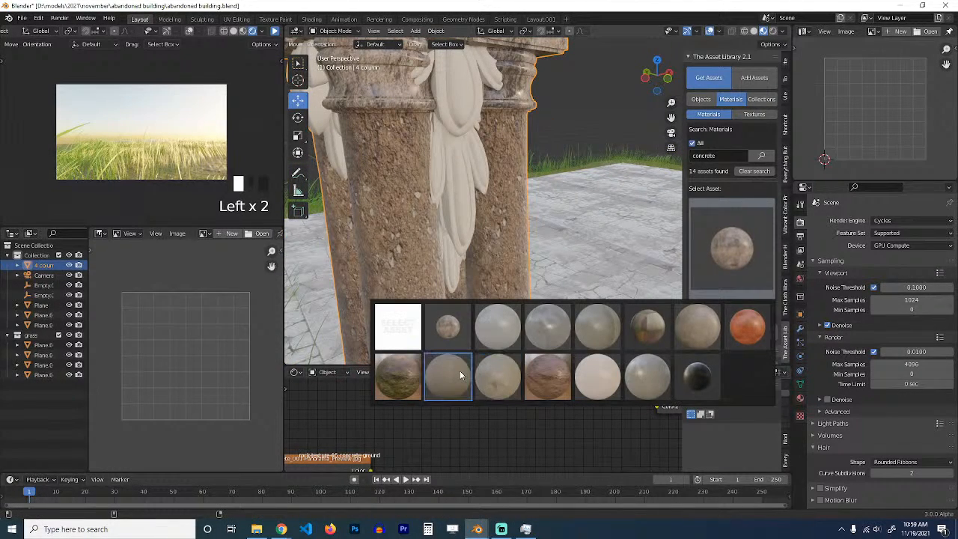
pyautogui.click(552, 367)
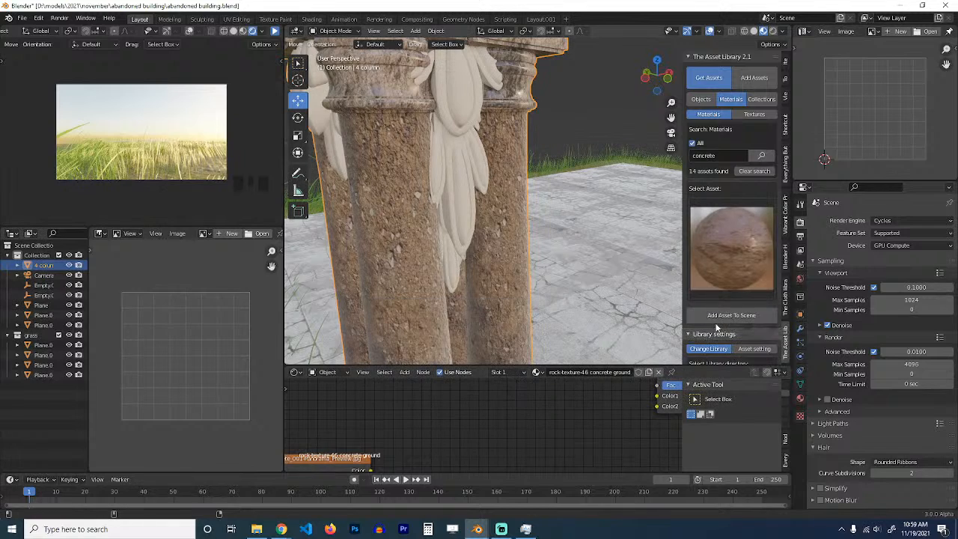
pyautogui.click(714, 321)
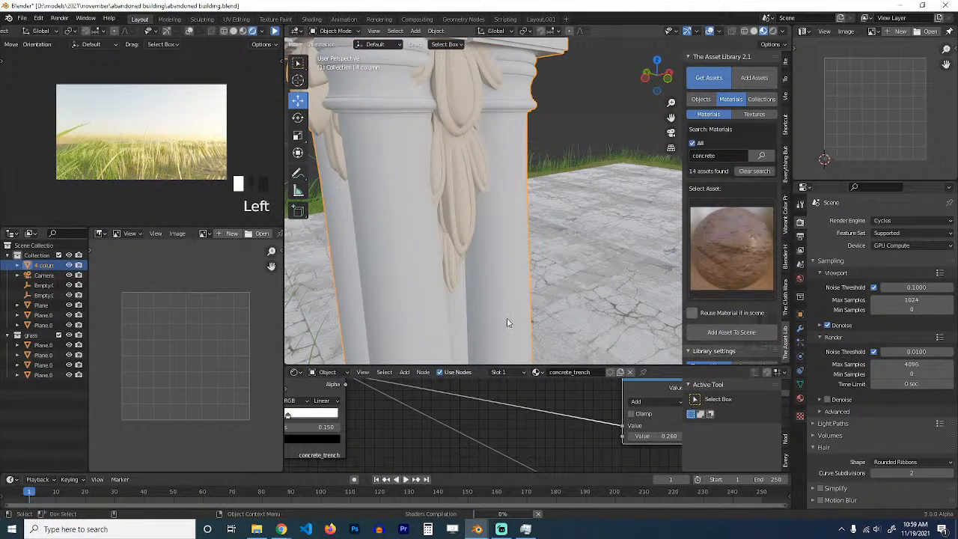
pyautogui.scroll(-5, 507, 322)
pyautogui.scroll(5, 509, 322)
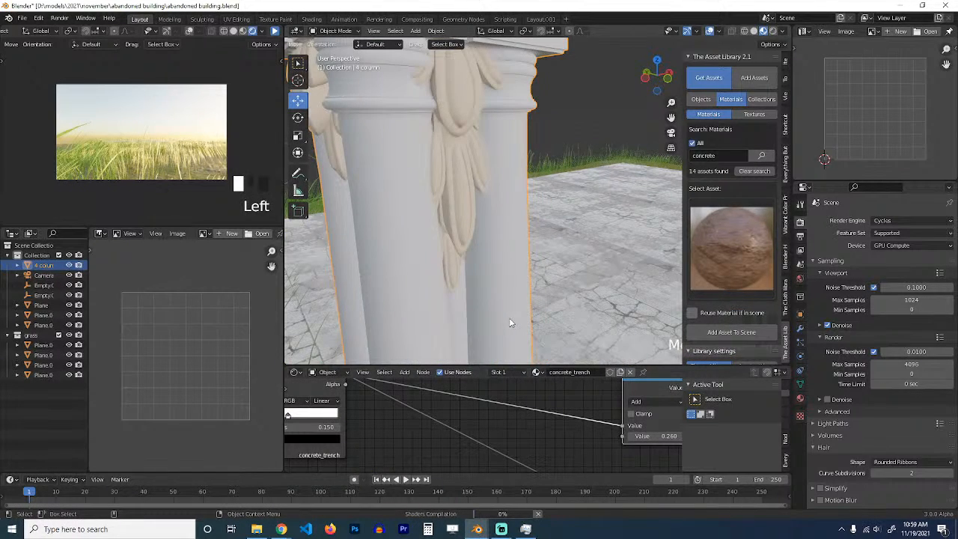
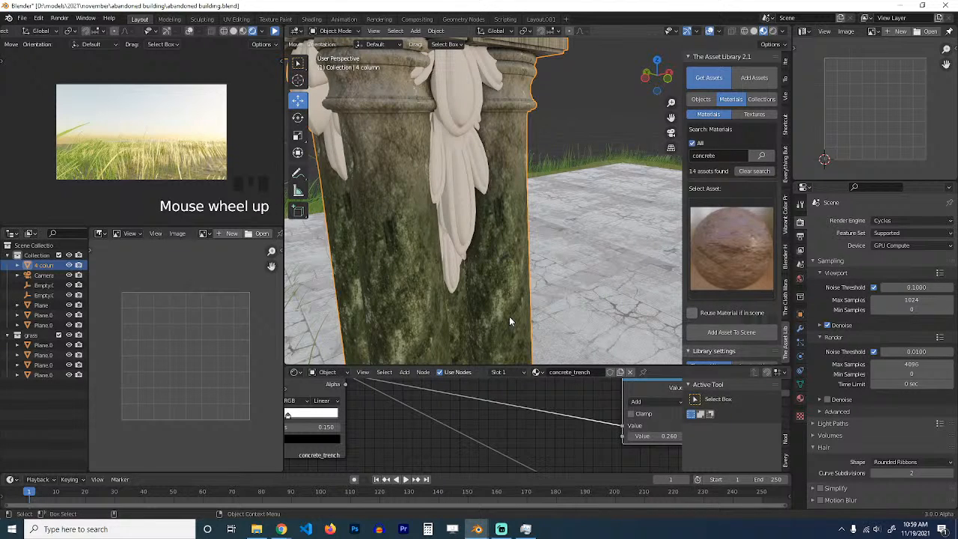
# Step: Examine the concrete_trench finish on the column cluster from several sides, along with its node layout
pyautogui.scroll(-5, 509, 321)
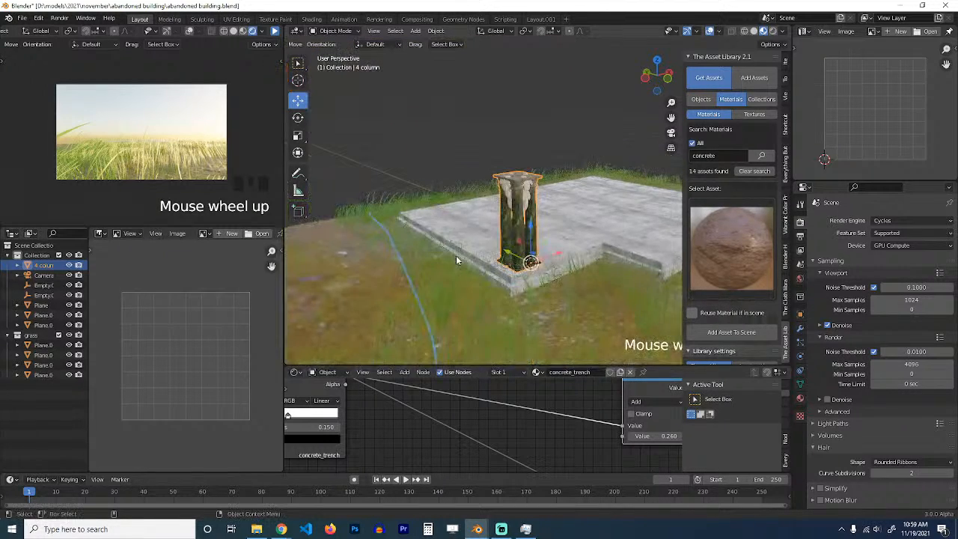
pyautogui.scroll(3, 518, 243)
pyautogui.moveTo(518, 240); pyautogui.dragTo(463, 262, button='middle')
pyautogui.hotkey('alt', 'a')
pyautogui.click(463, 262)
pyautogui.scroll(-5, 455, 406)
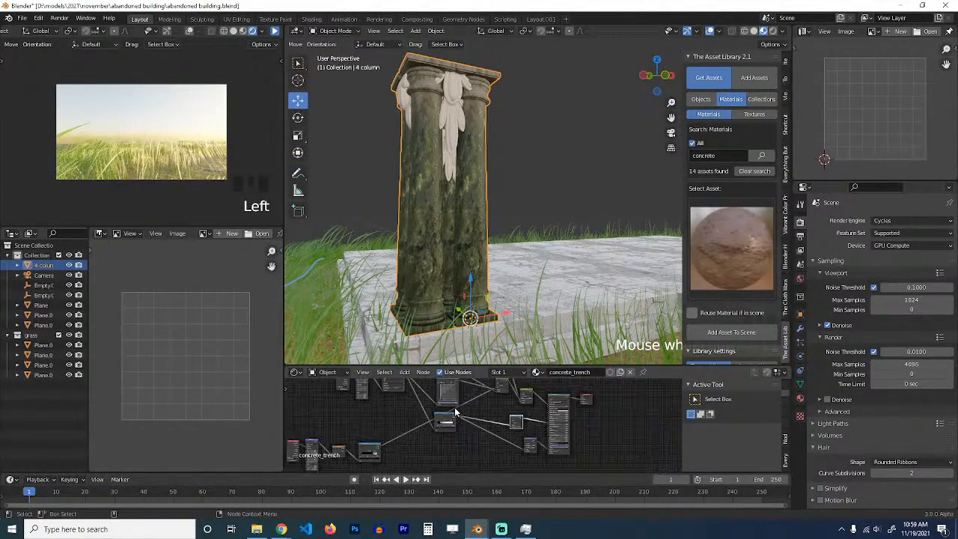
pyautogui.moveTo(455, 406); pyautogui.dragTo(398, 417, button='middle')
pyautogui.moveTo(502, 261); pyautogui.dragTo(452, 262, button='middle')
pyautogui.hotkey('alt', 'a')
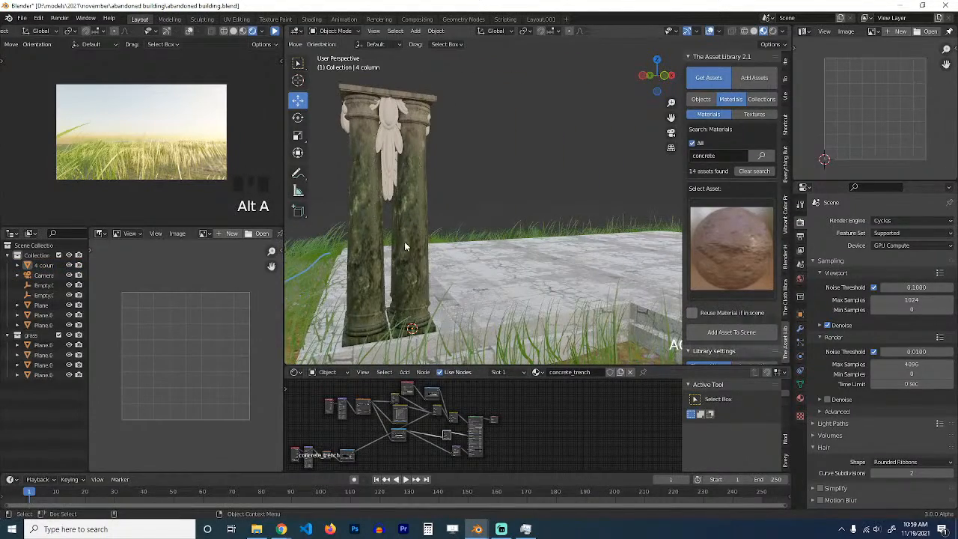
pyautogui.moveTo(408, 221); pyautogui.dragTo(450, 194, button='middle')
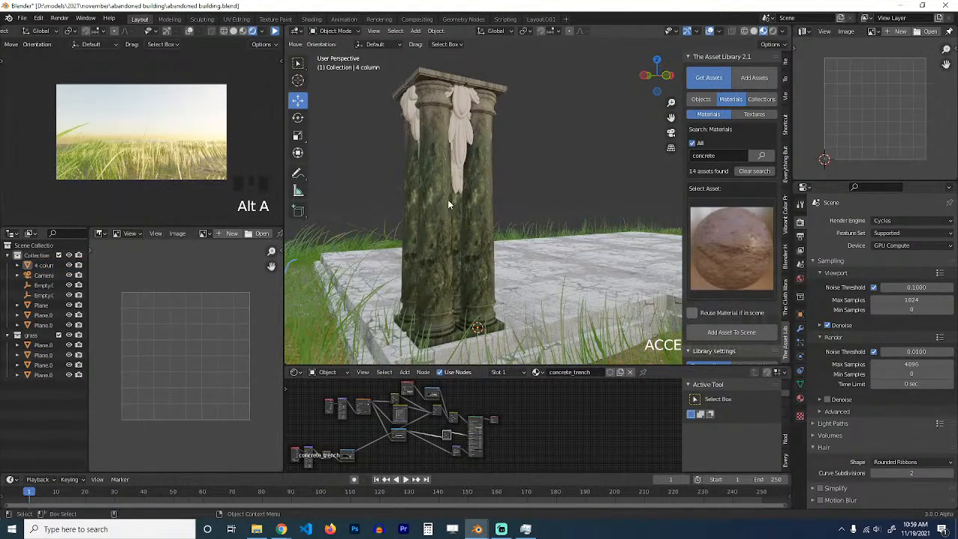
# Step: Remove the BRICKS.002 material slot from the column cluster so only concrete_trench remains
pyautogui.click(419, 249)
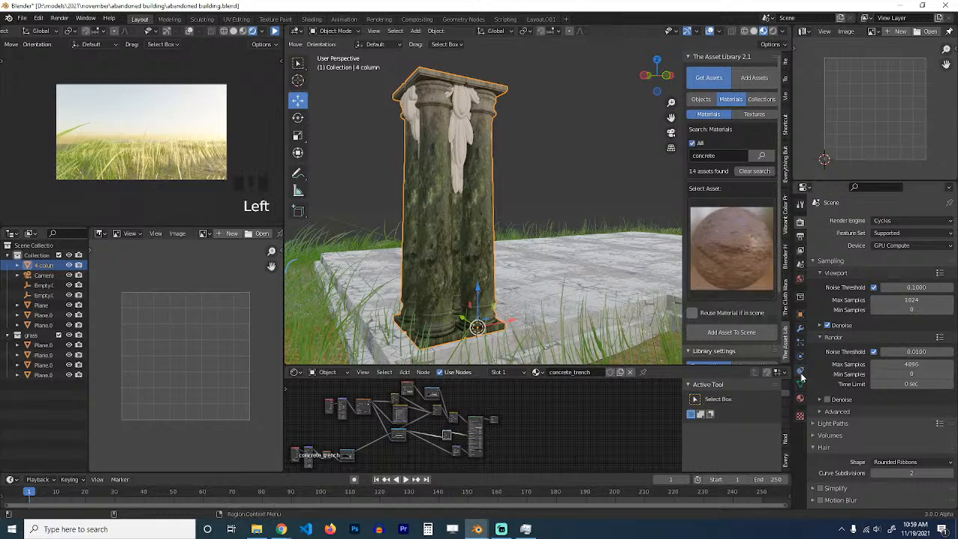
pyautogui.click(800, 397)
pyautogui.click(865, 234)
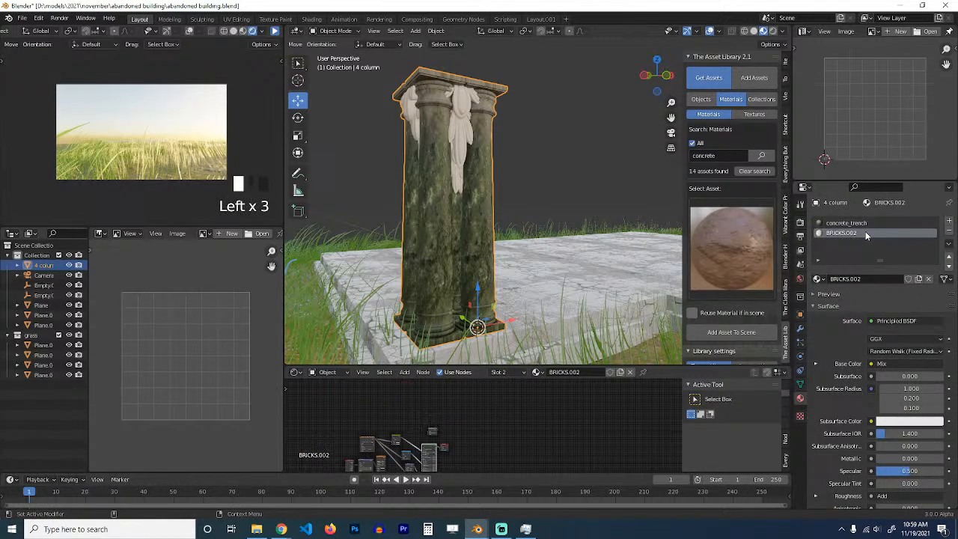
pyautogui.click(948, 231)
pyautogui.hotkey('alt', 'a')
pyautogui.scroll(1, 418, 227)
pyautogui.moveTo(420, 226)
pyautogui.mouseDown(button='middle')
pyautogui.moveTo(397, 241)
pyautogui.moveTo(411, 232)
pyautogui.mouseUp(button='middle')
# Step: Edit the column cluster's mesh in solid shading and select all linked geometry of one shaft
pyautogui.click(372, 240)
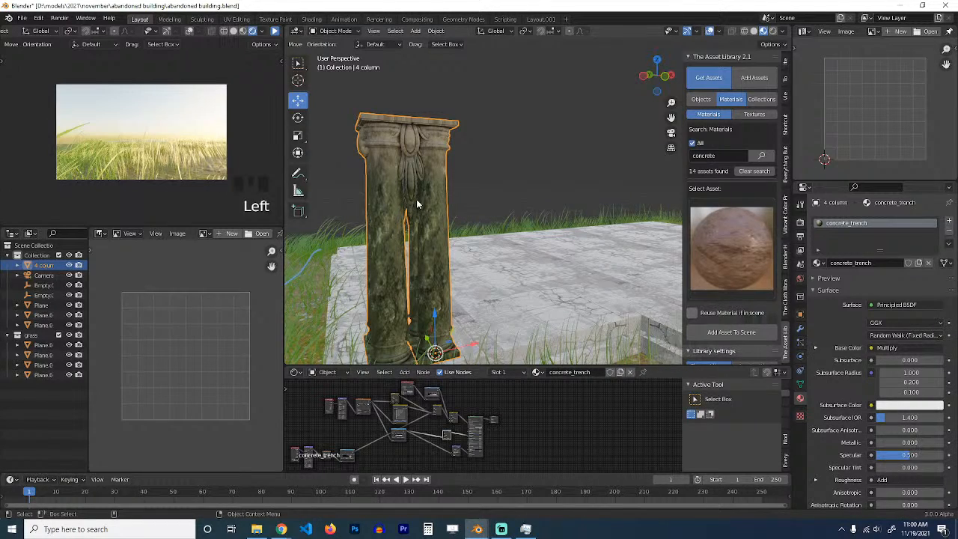
pyautogui.press('Tab')
pyautogui.moveTo(392, 218)
pyautogui.mouseDown(button='middle')
pyautogui.moveTo(481, 227)
pyautogui.moveTo(458, 231)
pyautogui.moveTo(460, 243)
pyautogui.moveTo(531, 196)
pyautogui.moveTo(595, 198)
pyautogui.mouseUp(button='middle')
pyautogui.press('z')
pyautogui.click(538, 213)
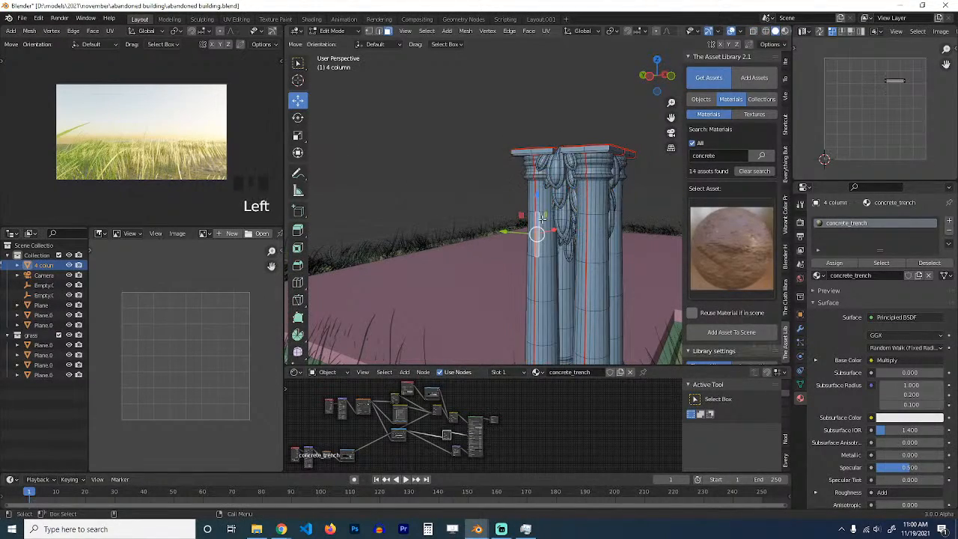
pyautogui.hotkey('ctrl', 'l')
pyautogui.moveTo(537, 212); pyautogui.dragTo(520, 198, button='middle')
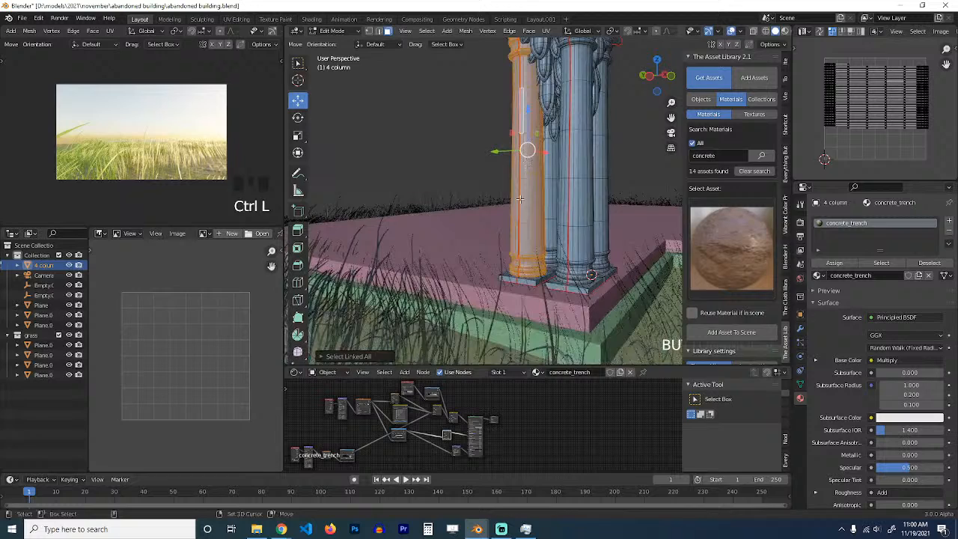
# Step: Add the shaft's base and top slab to the selection, and delete all other faces of the cluster
pyautogui.keyDown('shift'); pyautogui.click(525, 272); pyautogui.keyUp('shift')
pyautogui.keyDown('shift'); pyautogui.click(526, 272); pyautogui.keyUp('shift')
pyautogui.moveTo(526, 271); pyautogui.dragTo(521, 211, button='middle')
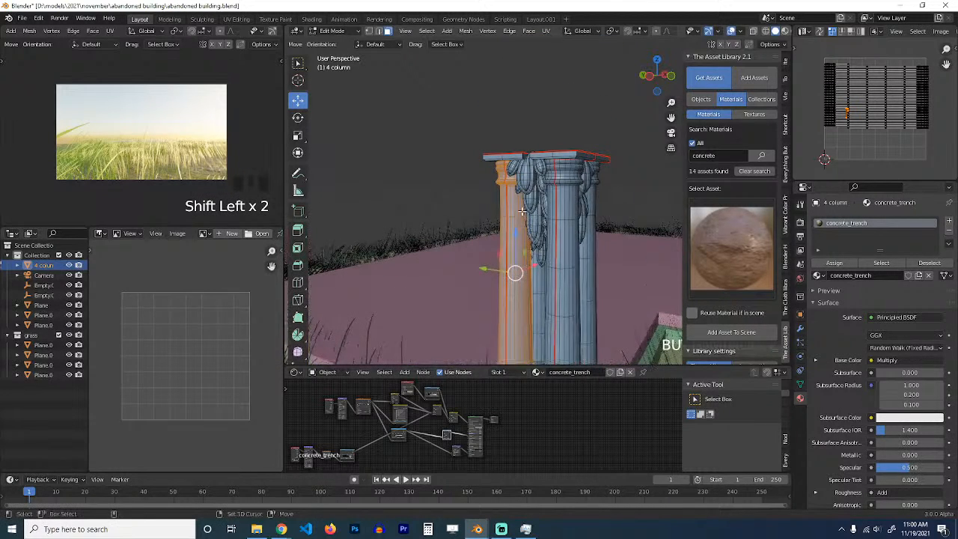
pyautogui.keyDown('shift'); pyautogui.click(522, 154); pyautogui.keyUp('shift')
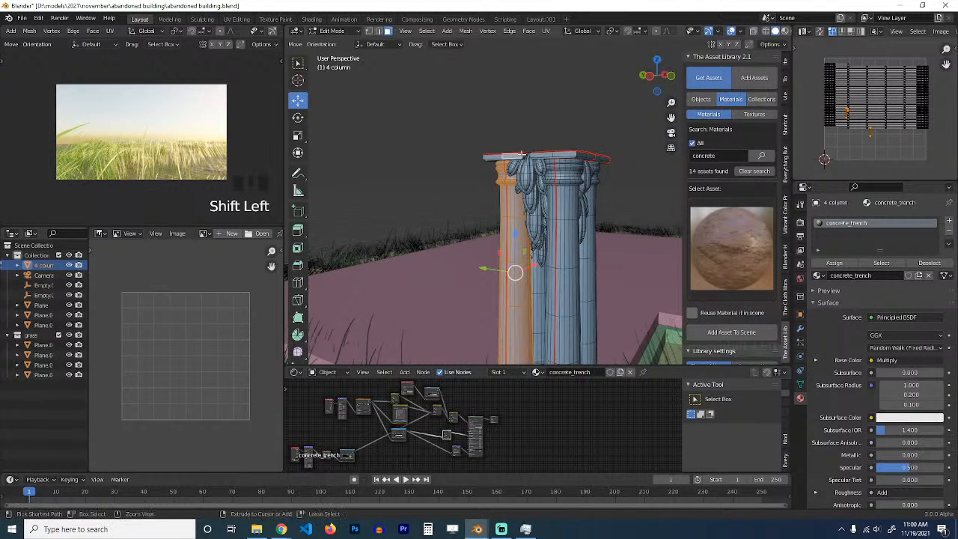
pyautogui.hotkey('ctrl', 'l')
pyautogui.scroll(5, 522, 165)
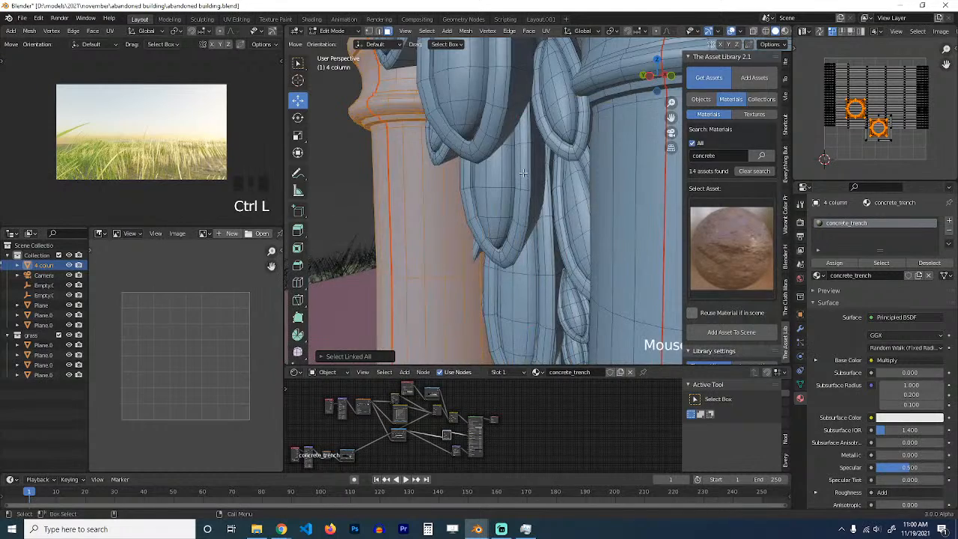
pyautogui.scroll(-6, 522, 173)
pyautogui.scroll(2, 522, 173)
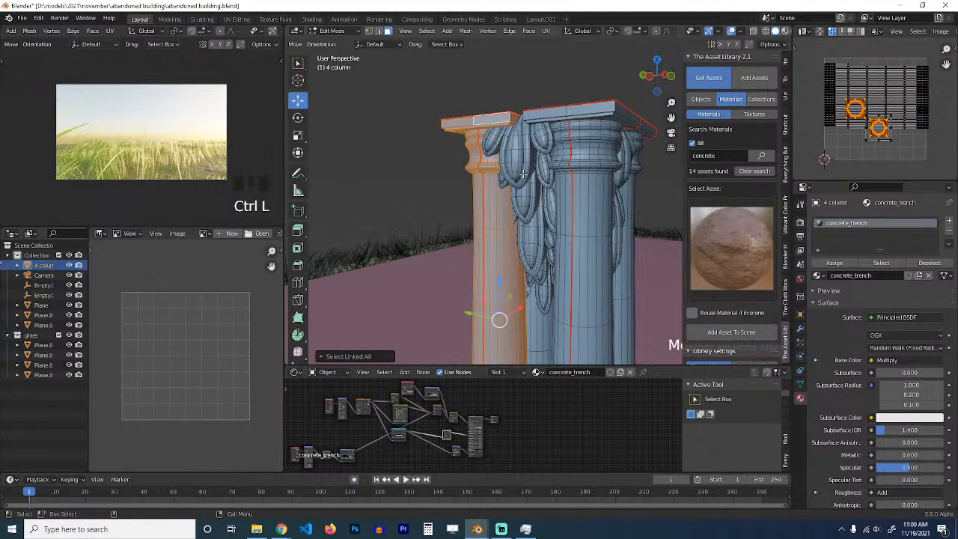
pyautogui.hotkey('ctrl', 'i')
pyautogui.press('x')
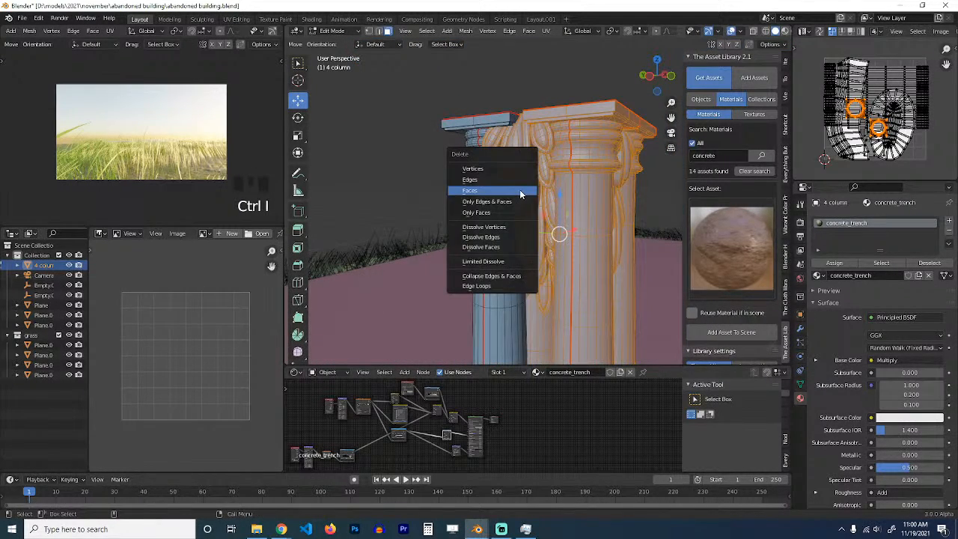
pyautogui.click(519, 189)
pyautogui.press('Tab')
pyautogui.scroll(-5, 486, 299)
pyautogui.scroll(3, 431, 224)
pyautogui.rightClick(431, 223)
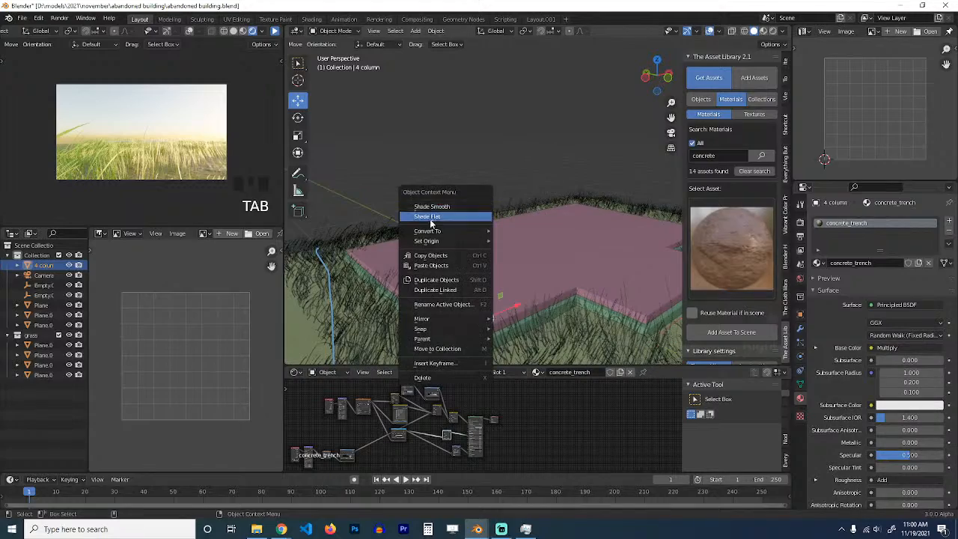
# Step: In top view, move the remaining column's whole mesh onto its origin near the floor corner
pyautogui.press('KP_7')
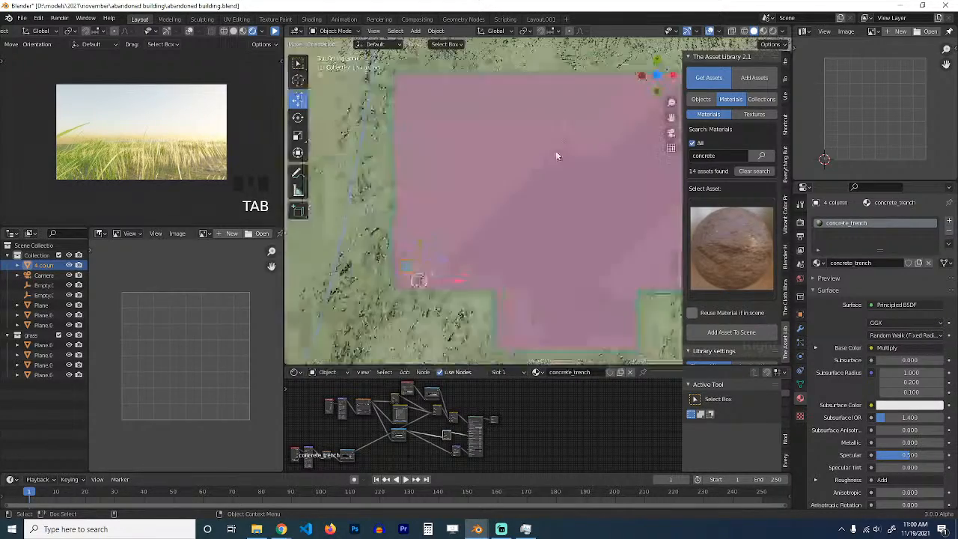
pyautogui.press('Tab')
pyautogui.press('a')
pyautogui.press('z')
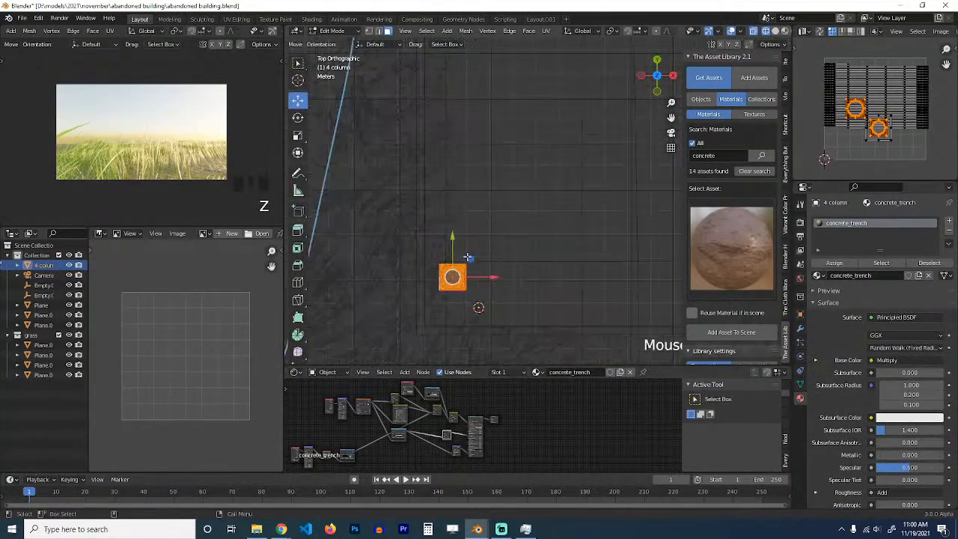
pyautogui.press('g')
pyautogui.click(507, 259)
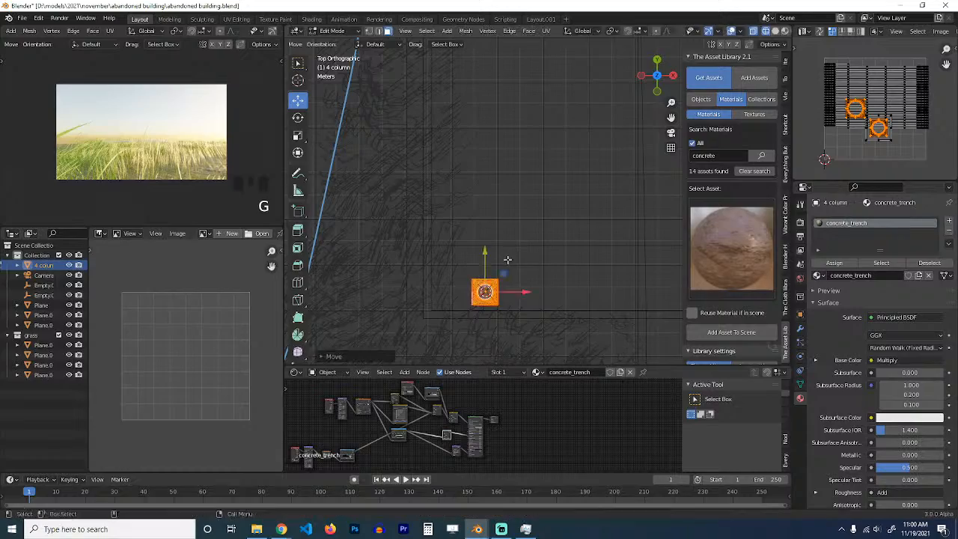
pyautogui.press('Tab')
pyautogui.press('z')
pyautogui.moveTo(508, 260); pyautogui.dragTo(599, 202, button='middle')
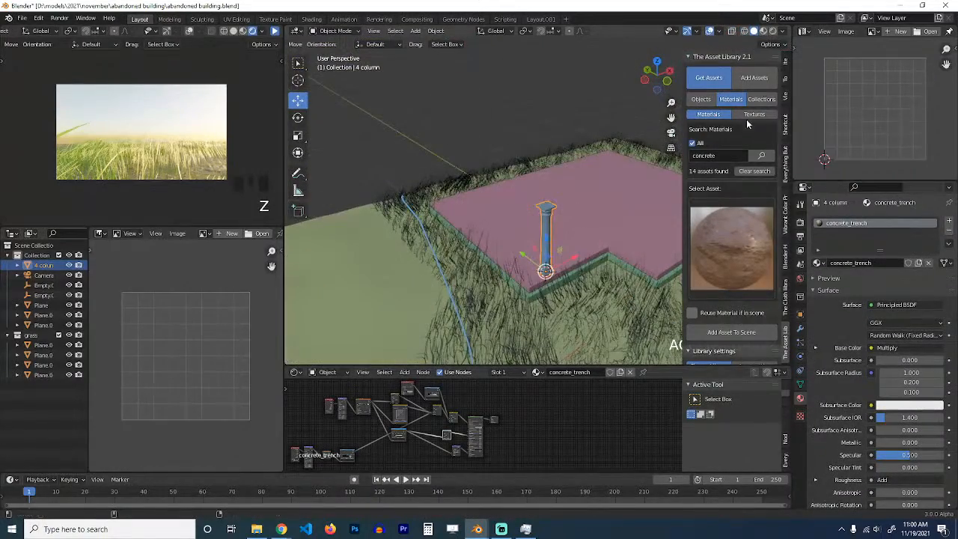
# Step: Return to material preview and link the column's concrete_trench material to the raised floor
pyautogui.click(762, 32)
pyautogui.moveTo(524, 224); pyautogui.dragTo(487, 230, button='middle')
pyautogui.keyDown('shift'); pyautogui.click(487, 230); pyautogui.keyUp('shift')
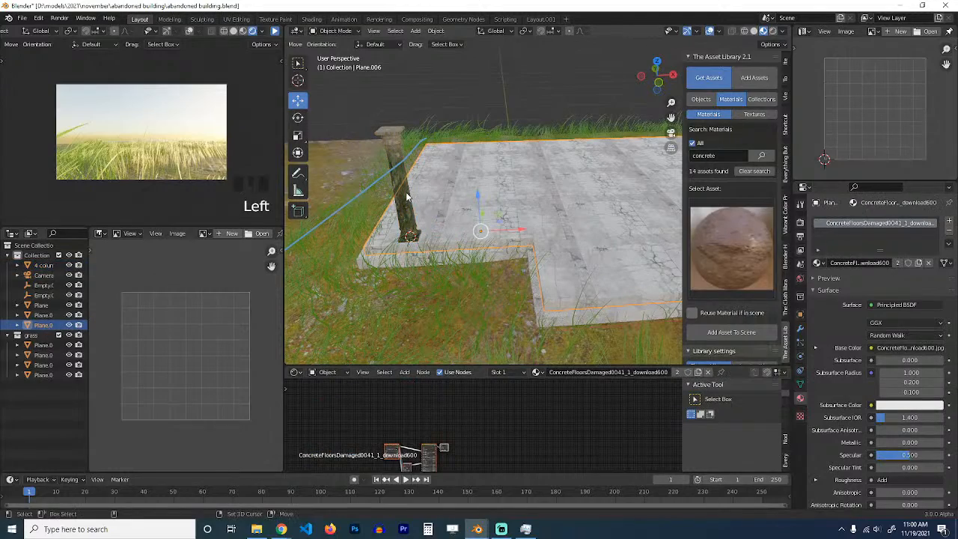
pyautogui.hotkey('ctrl', 'l')
pyautogui.click(406, 191)
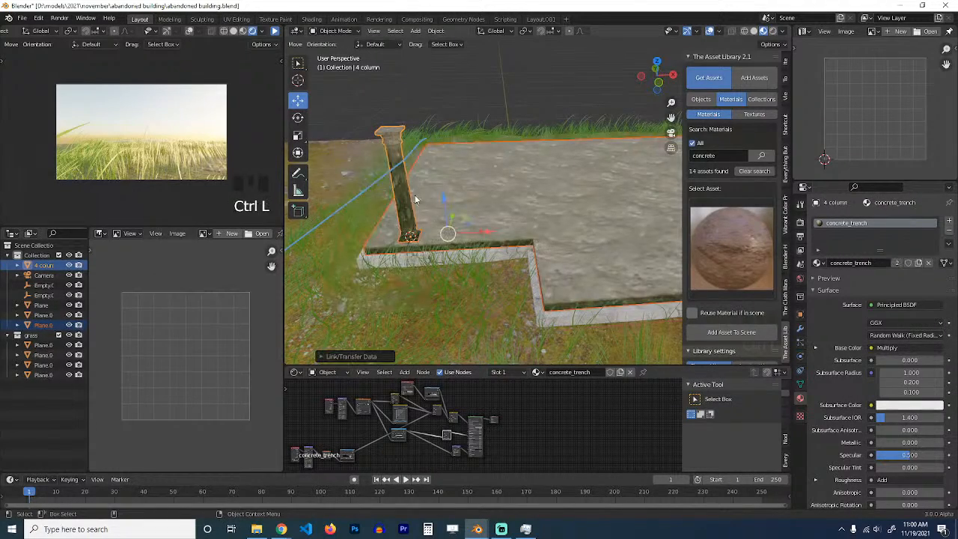
pyautogui.moveTo(546, 204); pyautogui.dragTo(611, 193, button='middle')
pyautogui.hotkey('ctrl', 'l')
pyautogui.click(591, 236)
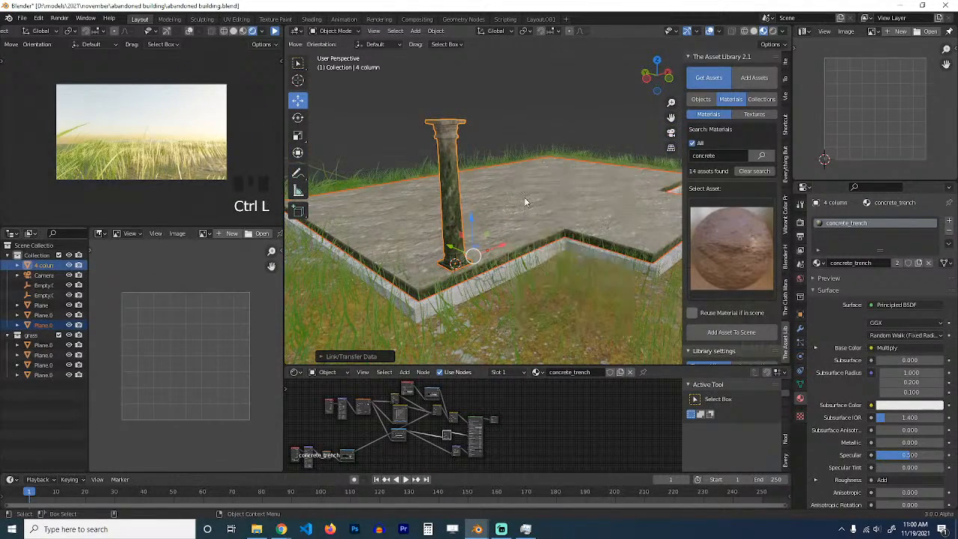
pyautogui.hotkey('ctrl', 'l')
pyautogui.hotkey('alt', 'a')
# Step: Switch the viewport to solid shading and hide the grassy ground plane
pyautogui.click(404, 296)
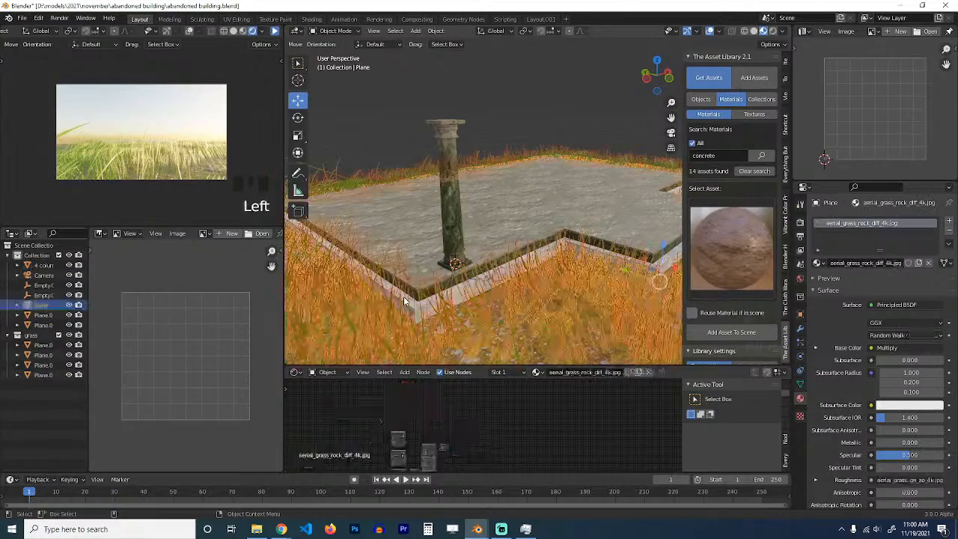
pyautogui.click(415, 298)
pyautogui.click(436, 300)
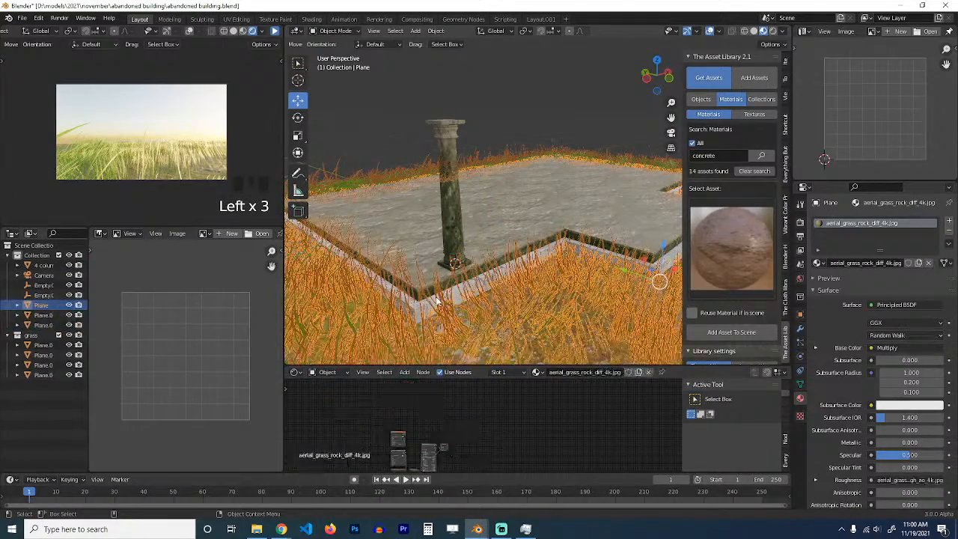
pyautogui.click(606, 251)
pyautogui.keyDown('shift'); pyautogui.click(625, 226); pyautogui.keyUp('shift')
pyautogui.press('z')
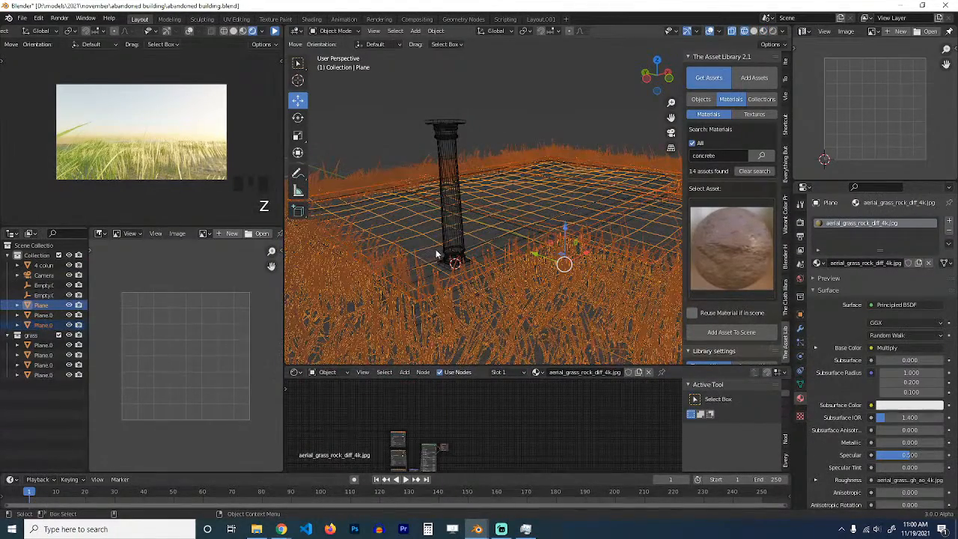
pyautogui.click(616, 264)
pyautogui.press('z')
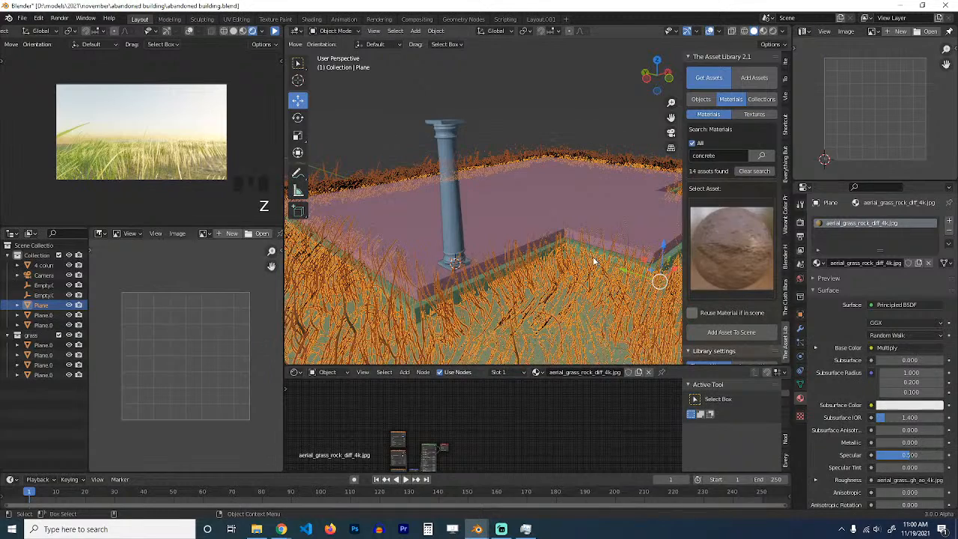
pyautogui.press('h')
# Step: Link the raised floor's concrete_trench material to the foundation, unhide the ground plane, and return to material preview
pyautogui.click(588, 241)
pyautogui.keyDown('shift'); pyautogui.click(587, 241); pyautogui.keyUp('shift')
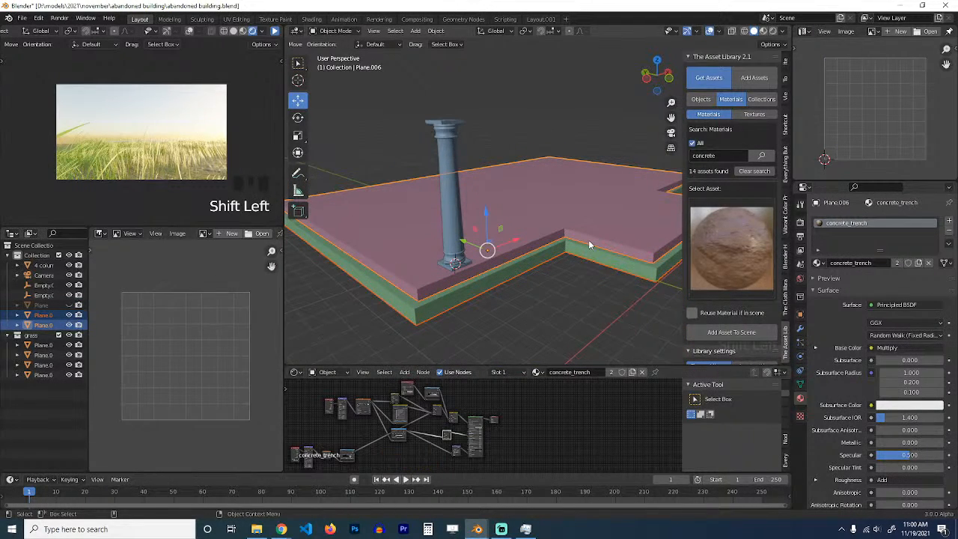
pyautogui.hotkey('ctrl', 'l')
pyautogui.click(588, 240)
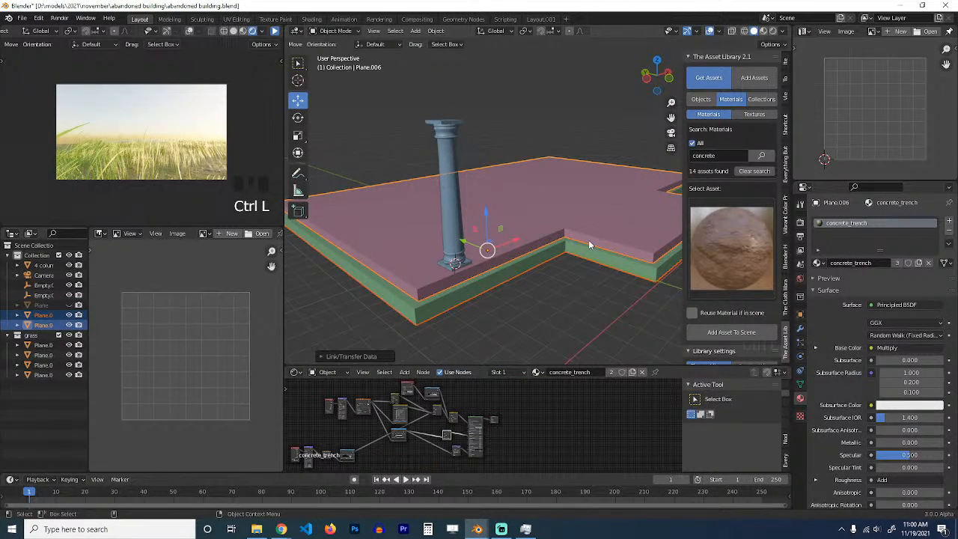
pyautogui.hotkey('alt', 'h')
pyautogui.click(763, 31)
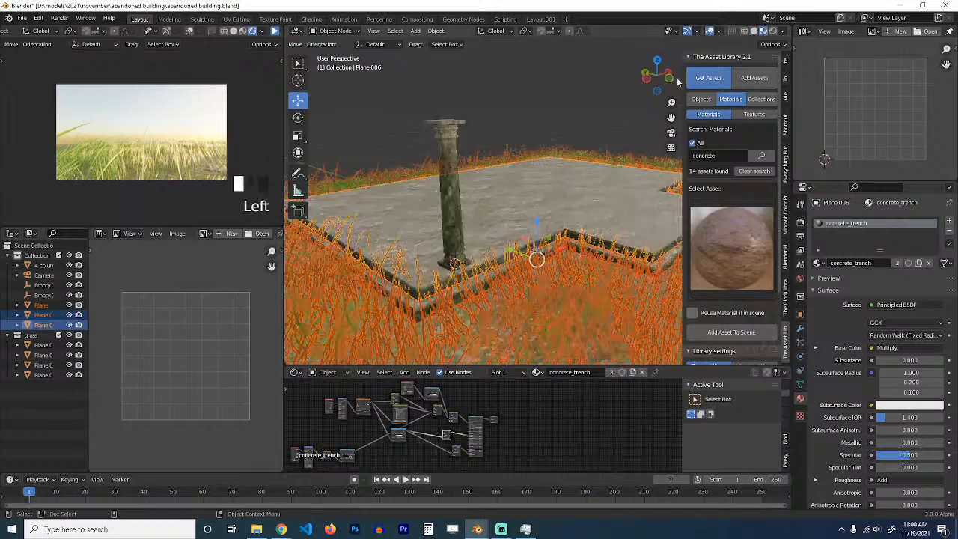
# Step: Select the column and snap it to the 3D cursor at the corner of the floor's projecting front section
pyautogui.click(604, 122)
pyautogui.moveTo(572, 135); pyautogui.dragTo(487, 138, button='middle')
pyautogui.click(397, 163)
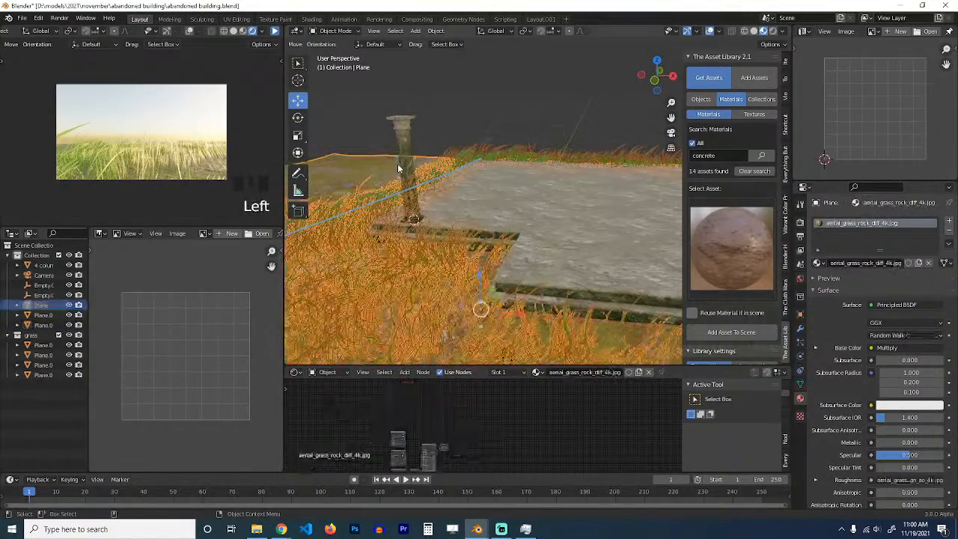
pyautogui.click(397, 163)
pyautogui.moveTo(397, 163); pyautogui.dragTo(488, 272, button='middle')
pyautogui.hotkey('shift', 's')
pyautogui.click(511, 163)
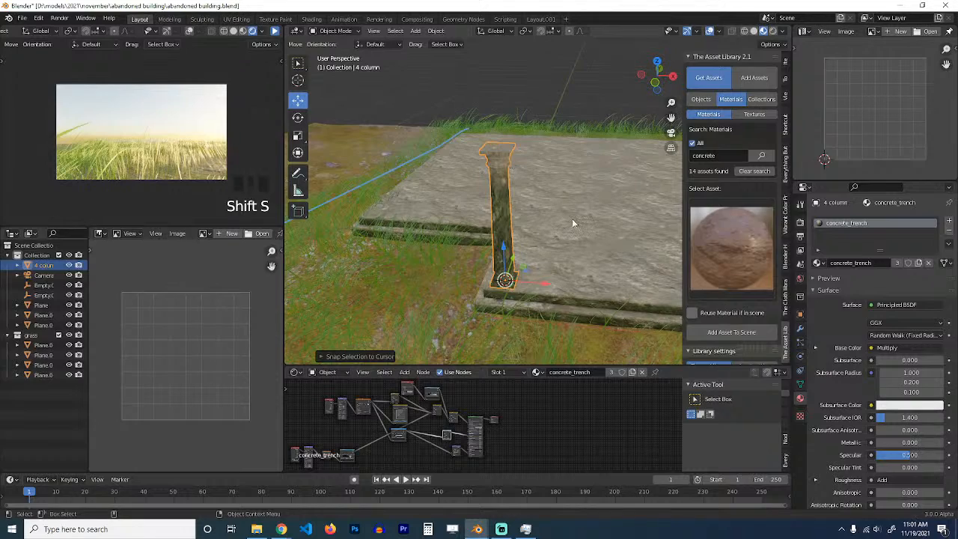
# Step: Add an Array modifier to the column with a count of 2 and a relative X offset of 1.9
pyautogui.moveTo(572, 219); pyautogui.dragTo(621, 217, button='middle')
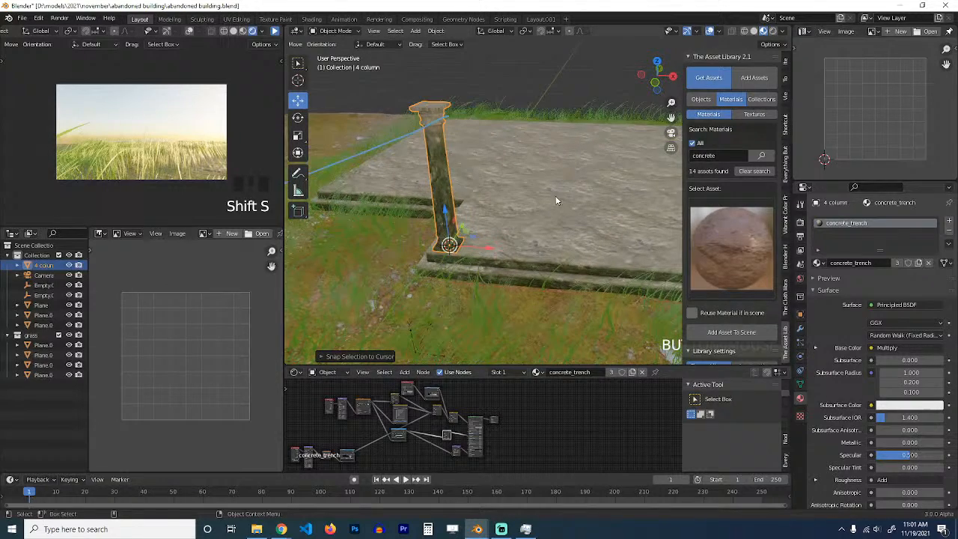
pyautogui.click(800, 330)
pyautogui.click(867, 221)
pyautogui.click(729, 246)
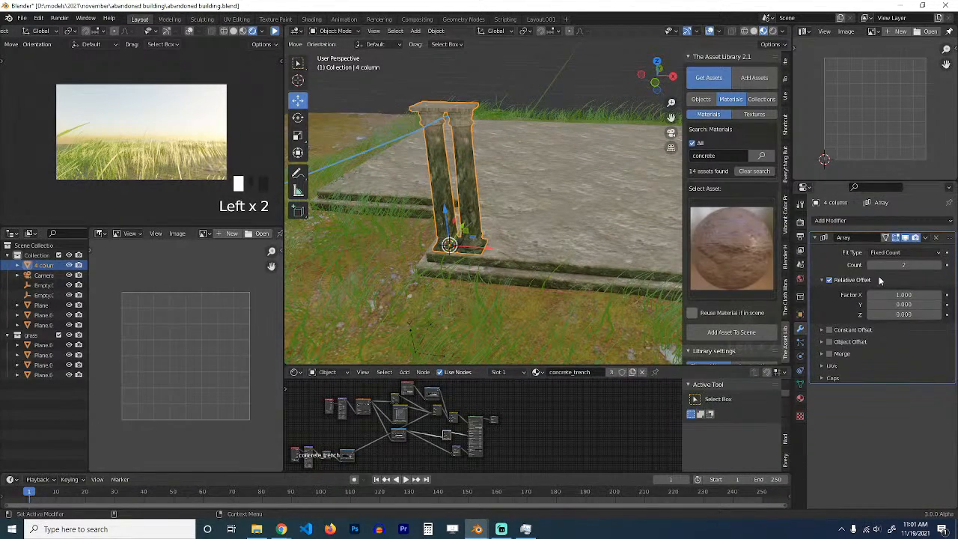
pyautogui.moveTo(892, 293); pyautogui.dragTo(933, 293)
pyautogui.moveTo(576, 247)
pyautogui.mouseDown(button='middle')
pyautogui.moveTo(564, 244)
pyautogui.moveTo(599, 238)
pyautogui.moveTo(534, 226)
pyautogui.moveTo(572, 246)
pyautogui.mouseUp(button='middle')
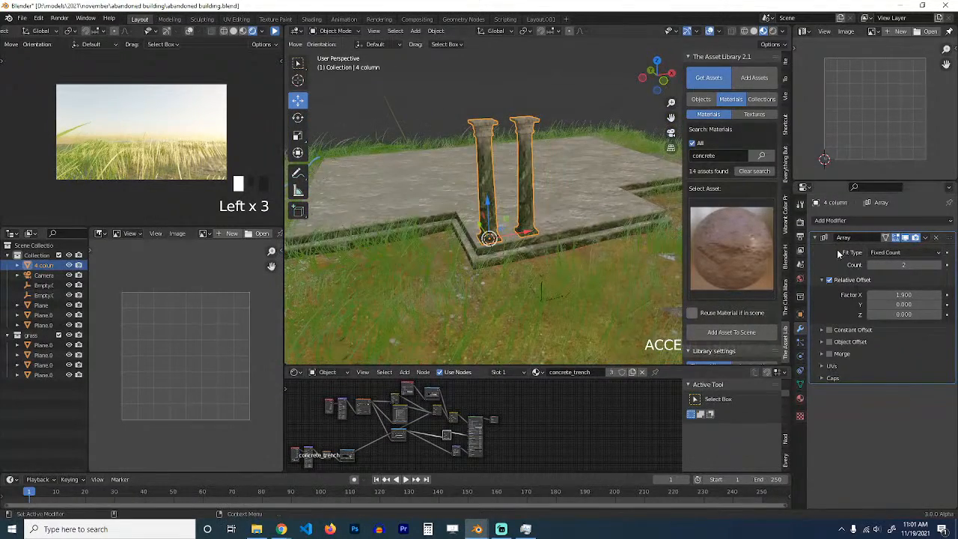
# Step: Add a second Array modifier to the column pair with a count of 2 and a relative X offset of 2.6
pyautogui.click(849, 220)
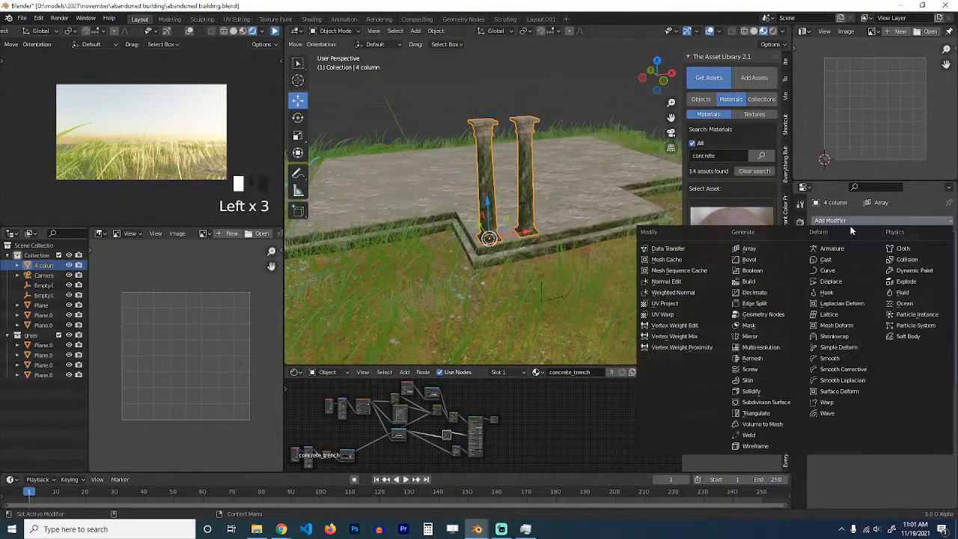
pyautogui.click(785, 248)
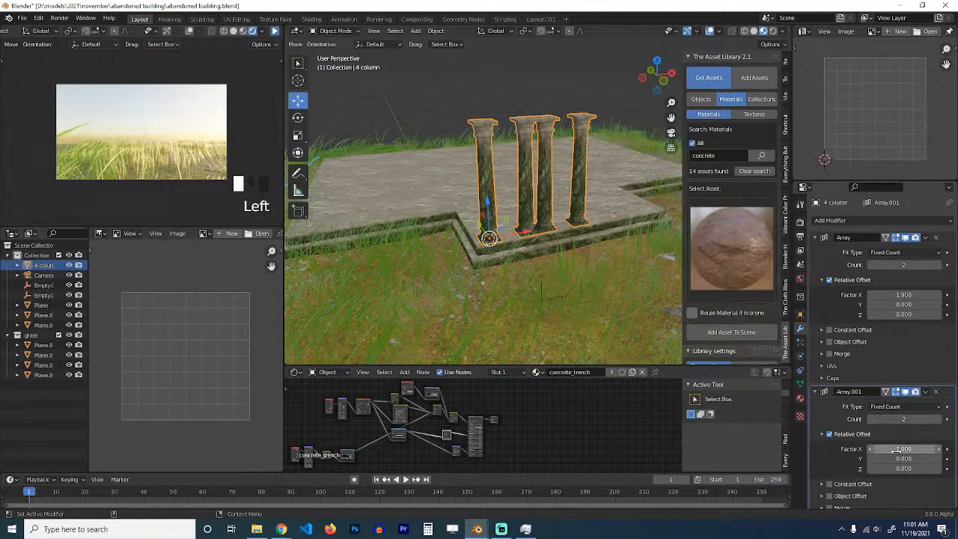
pyautogui.moveTo(898, 449); pyautogui.dragTo(928, 449)
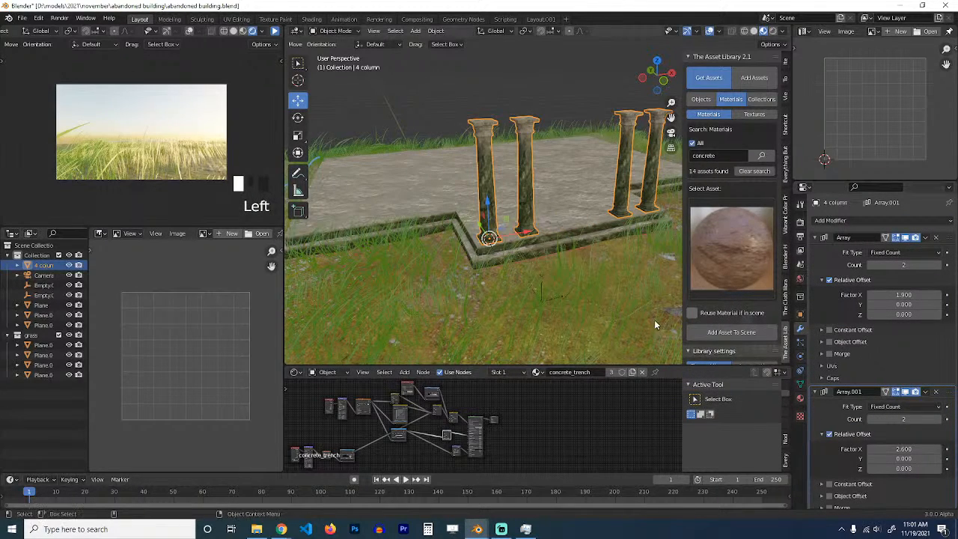
# Step: Make a linked duplicate of the column row in place and rotate it 90 degrees about the Z axis
pyautogui.moveTo(654, 319); pyautogui.dragTo(582, 318, button='middle')
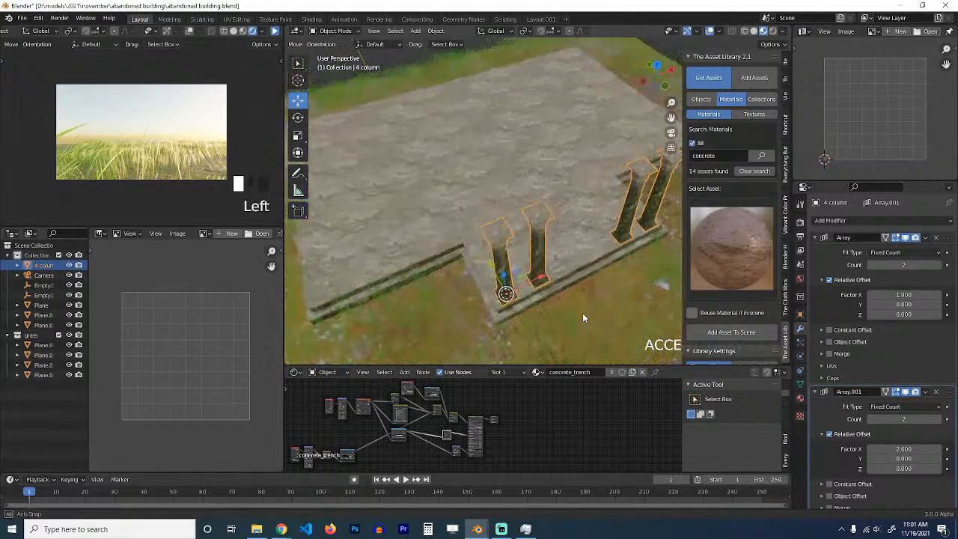
pyautogui.hotkey('alt', 'd')
pyautogui.rightClick(582, 313)
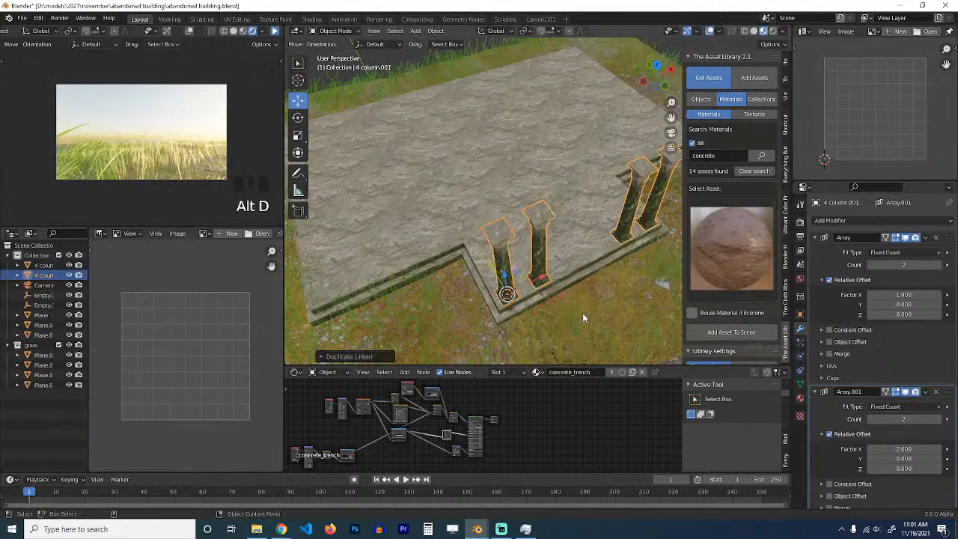
pyautogui.press('r')
pyautogui.press('r')
pyautogui.press('r')
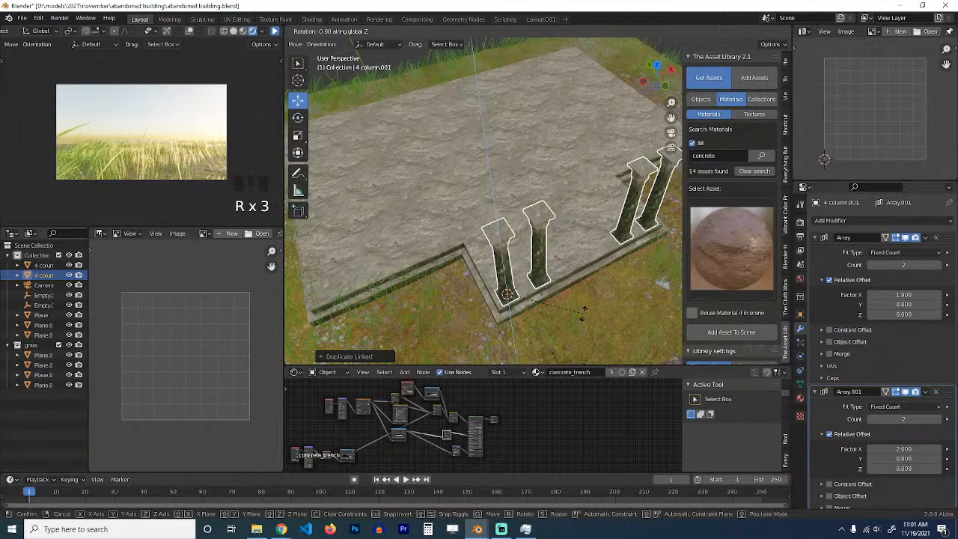
pyautogui.write('90')
pyautogui.press('Return')
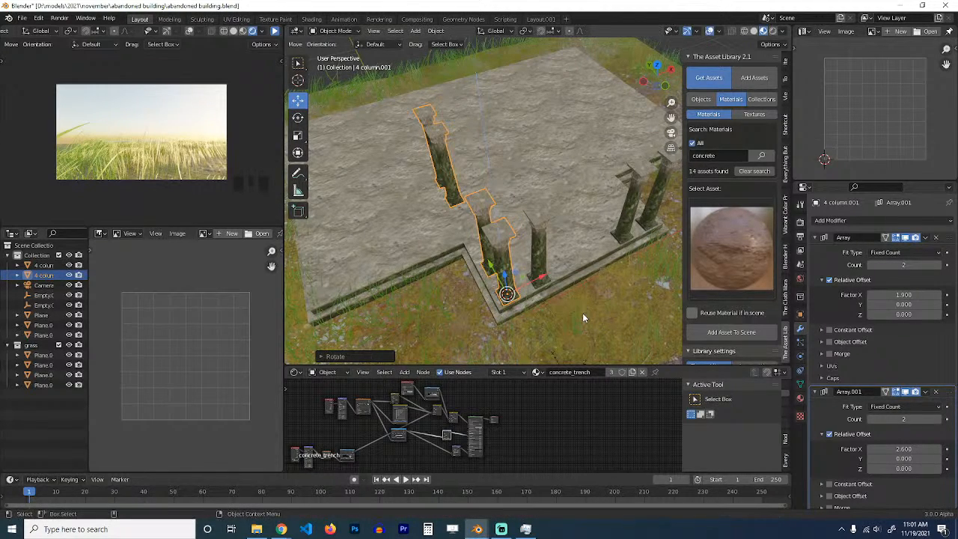
# Step: Move the duplicated column row back along the Y axis, behind the original corner column
pyautogui.moveTo(582, 313); pyautogui.dragTo(645, 266, button='middle')
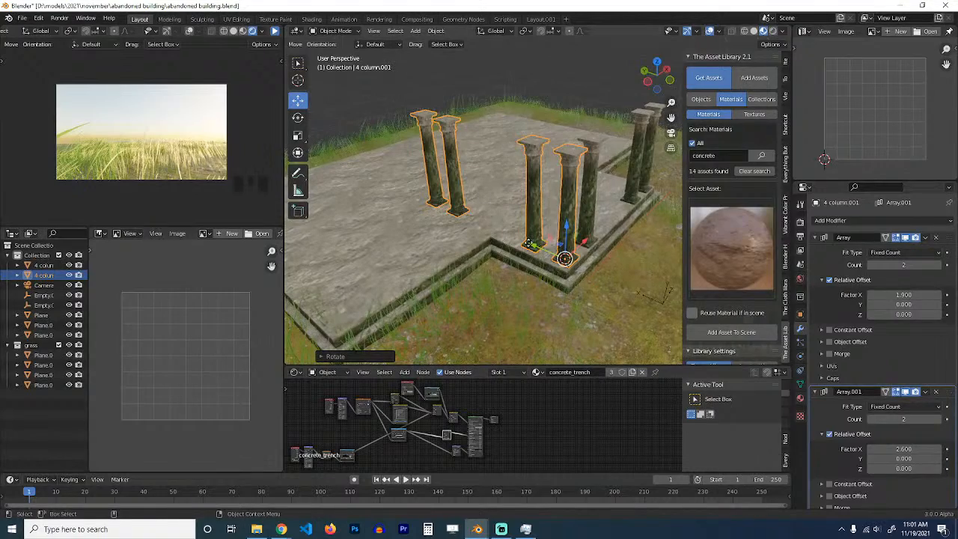
pyautogui.moveTo(527, 243); pyautogui.dragTo(495, 231)
pyautogui.moveTo(553, 248); pyautogui.dragTo(516, 248, button='middle')
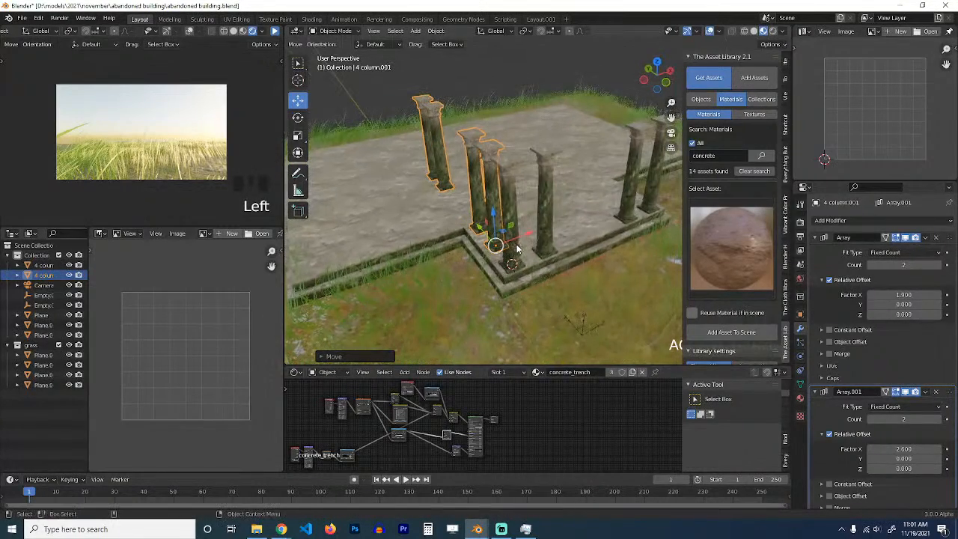
# Step: Set the duplicate's second array to a relative offset of 0 in X and -9.2 in Y, and deselect everything
pyautogui.click(817, 238)
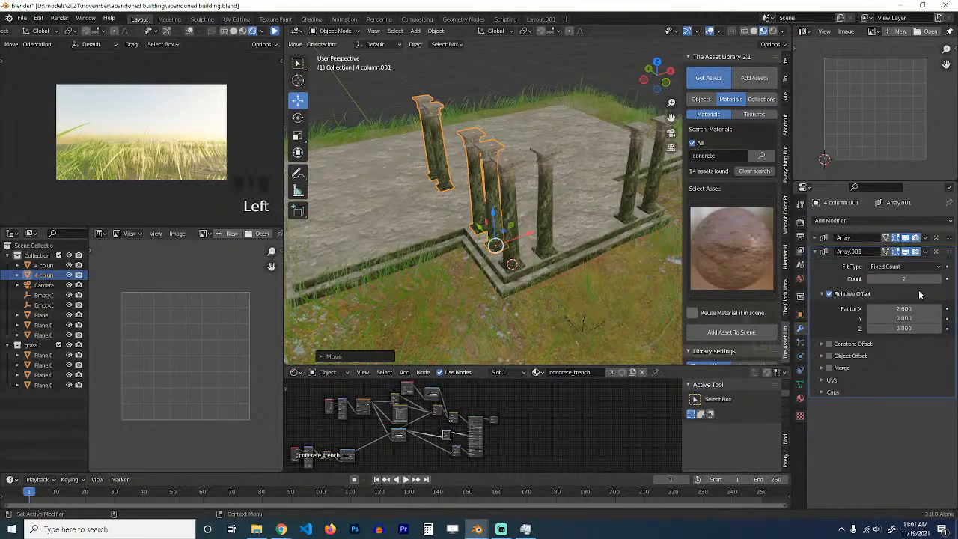
pyautogui.click(914, 317)
pyautogui.write('0.0')
pyautogui.click(904, 308)
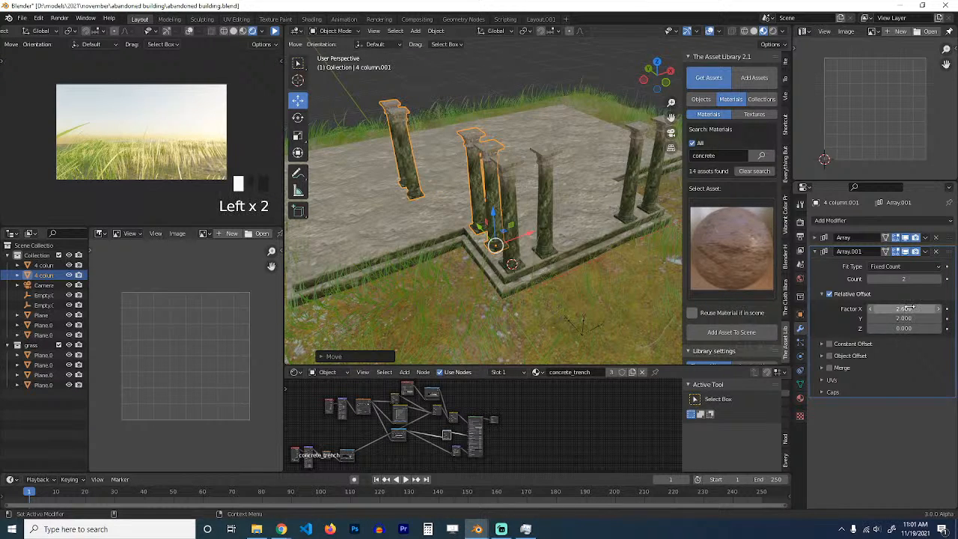
pyautogui.write('0')
pyautogui.click(905, 317)
pyautogui.moveTo(903, 317); pyautogui.dragTo(828, 317)
pyautogui.hotkey('alt', 'a')
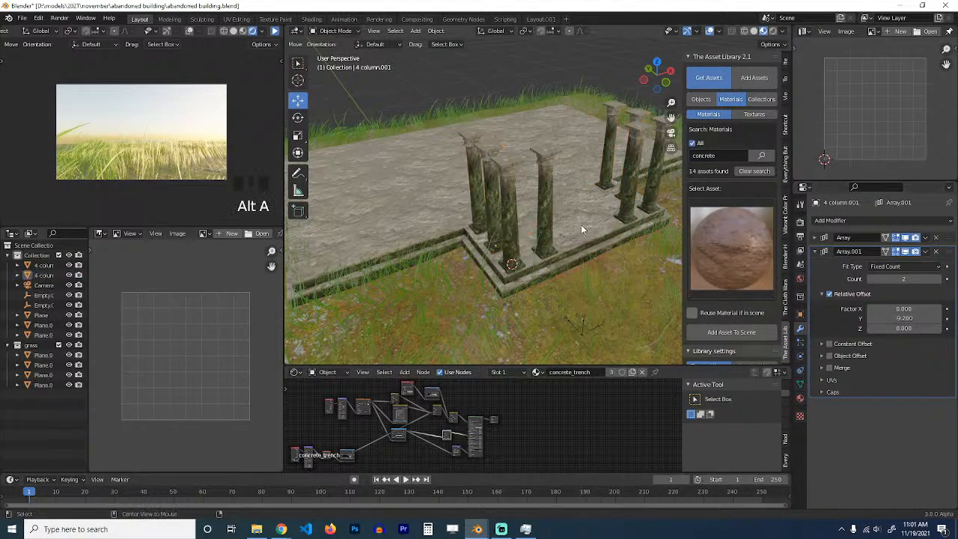
# Step: Refresh the rendered preview and check the columns through the camera
pyautogui.moveTo(581, 225); pyautogui.dragTo(553, 225, button='middle')
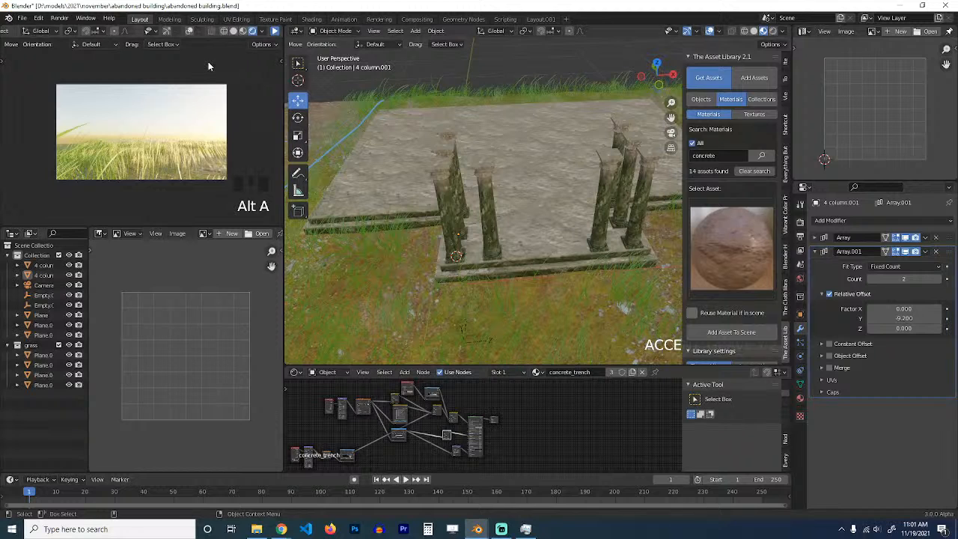
pyautogui.click(274, 31)
pyautogui.click(274, 31)
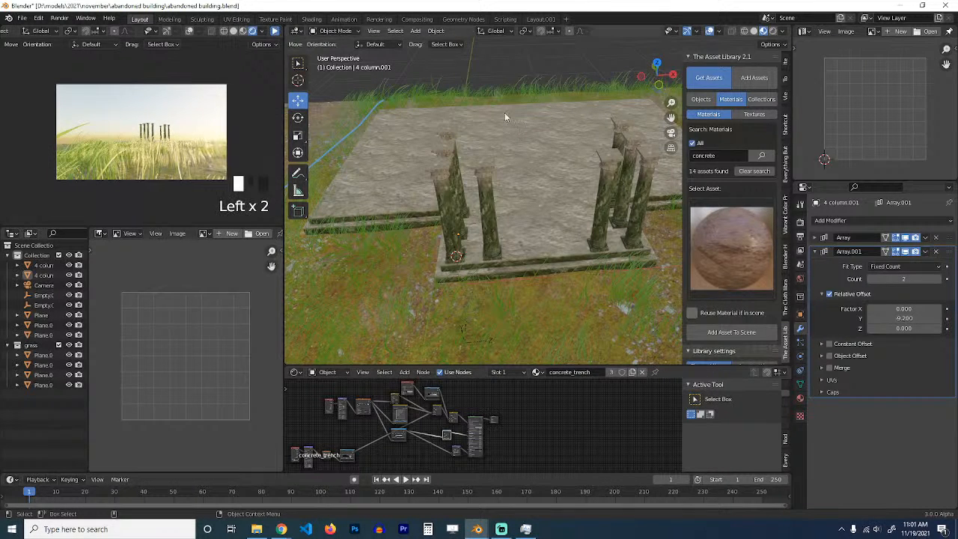
pyautogui.press('KP_0')
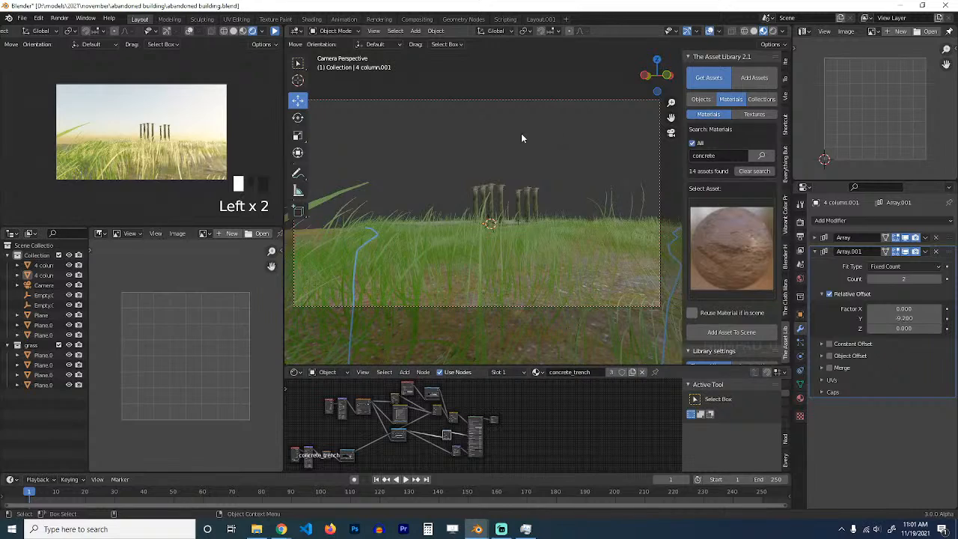
# Step: In top view, move the camera about 9 m diagonally toward the building
pyautogui.press('KP_7')
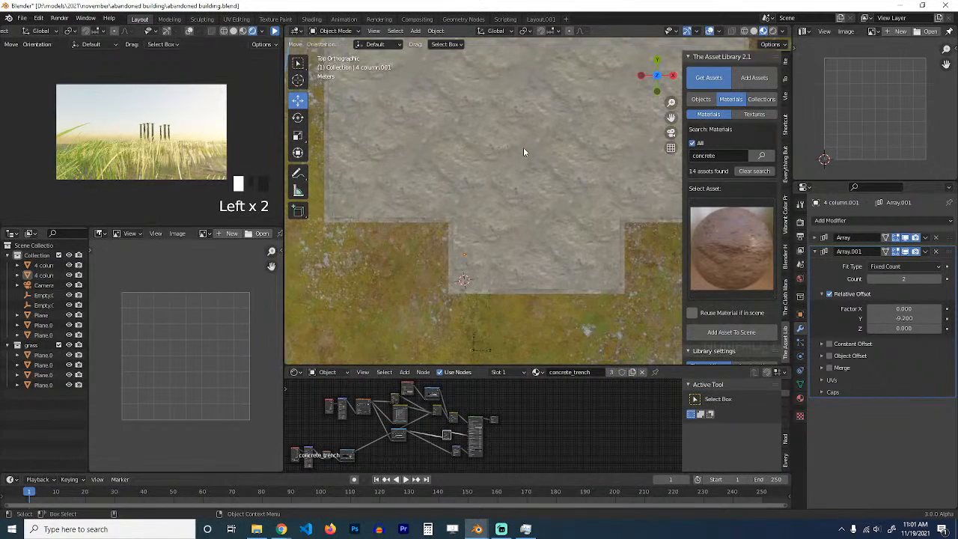
pyautogui.scroll(-3, 530, 173)
pyautogui.scroll(-5, 530, 170)
pyautogui.scroll(4, 483, 267)
pyautogui.keyDown('shift'); pyautogui.moveTo(499, 254); pyautogui.dragTo(548, 221, button='middle'); pyautogui.keyUp('shift')
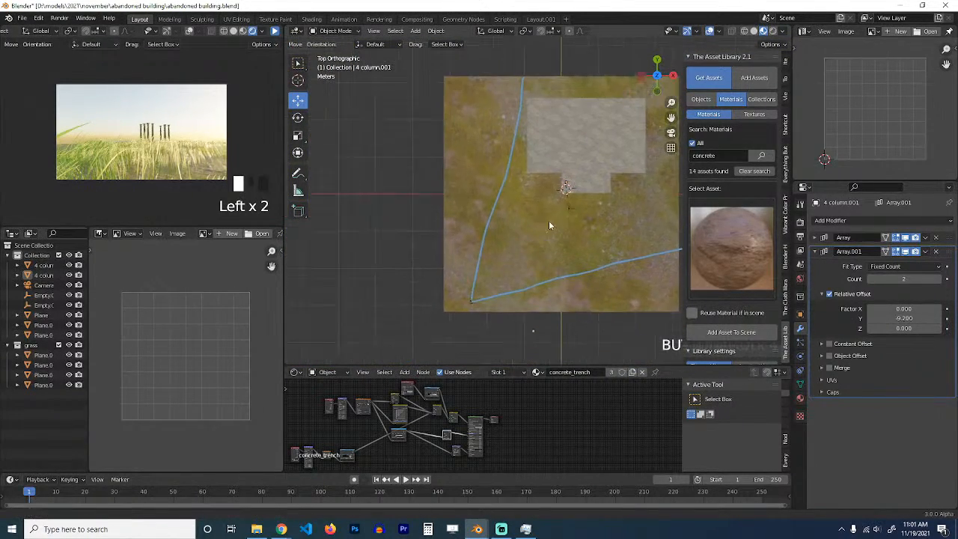
pyautogui.click(470, 303)
pyautogui.press('g')
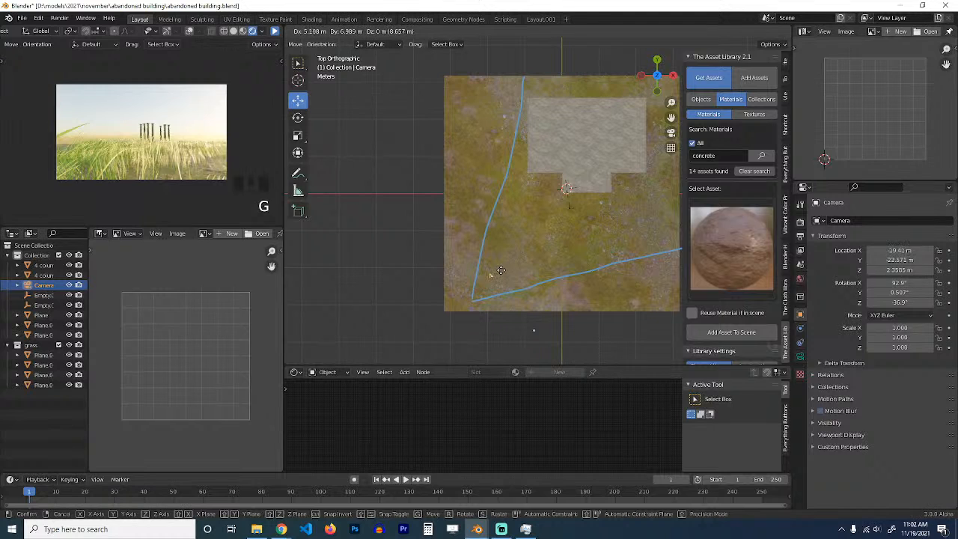
pyautogui.click(502, 269)
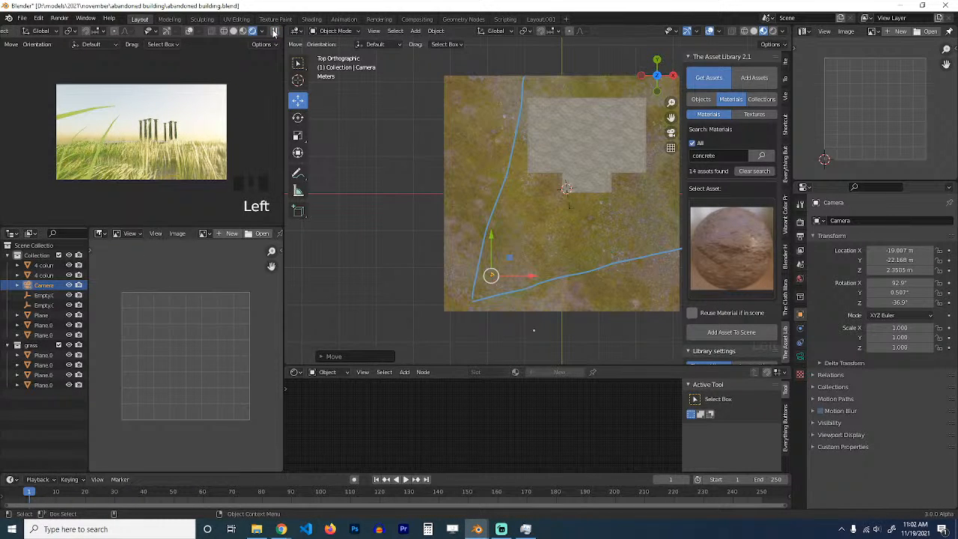
# Step: In Edit Mode, enlarge the front column's mesh, adjust its height along Z, and move it up along Z onto the foundation
pyautogui.scroll(3, 632, 132)
pyautogui.moveTo(632, 133); pyautogui.dragTo(496, 153, button='middle')
pyautogui.click(608, 128)
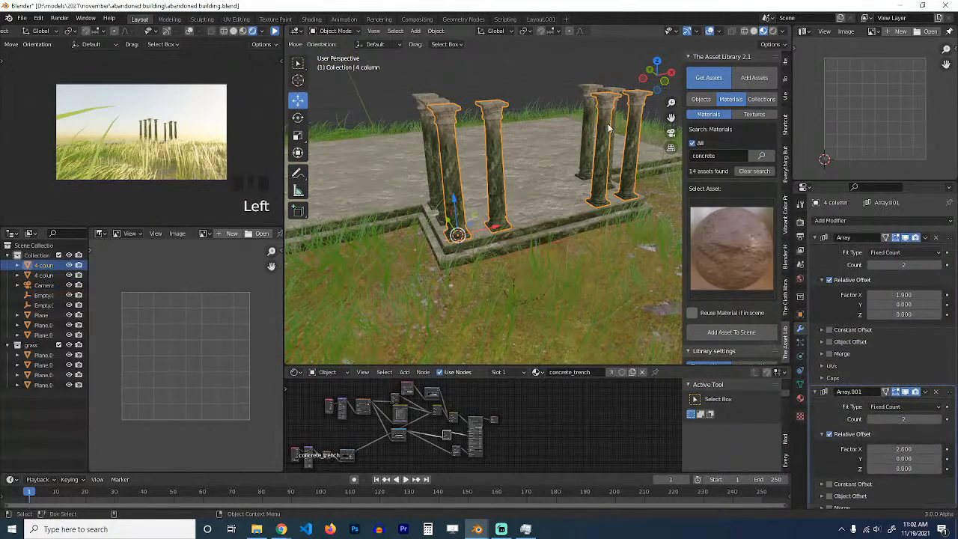
pyautogui.press('Tab')
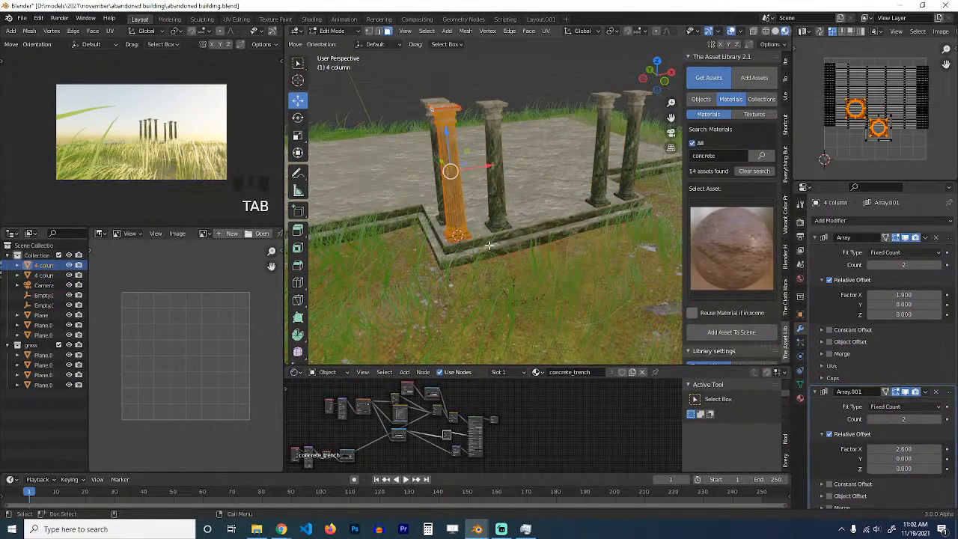
pyautogui.press('s')
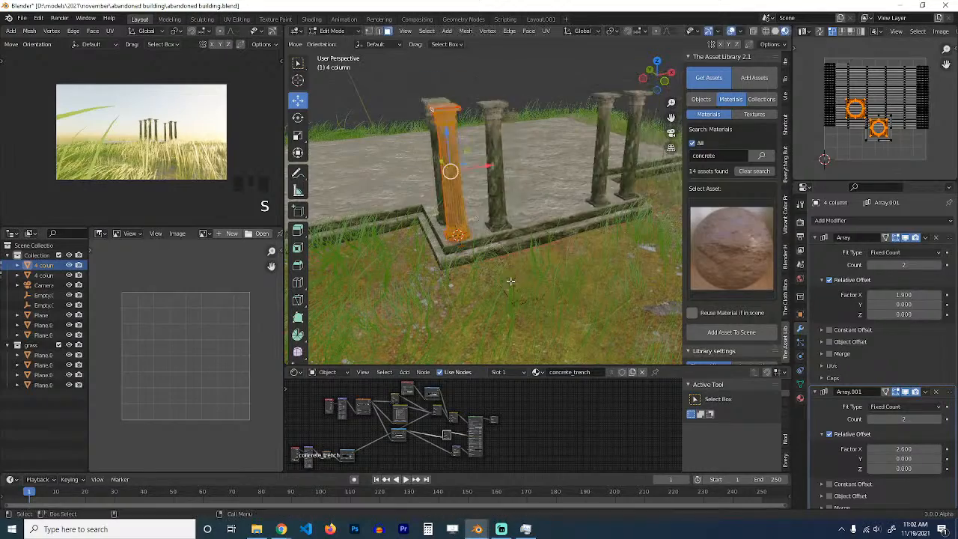
pyautogui.press('s')
pyautogui.press('s')
pyautogui.click(532, 327)
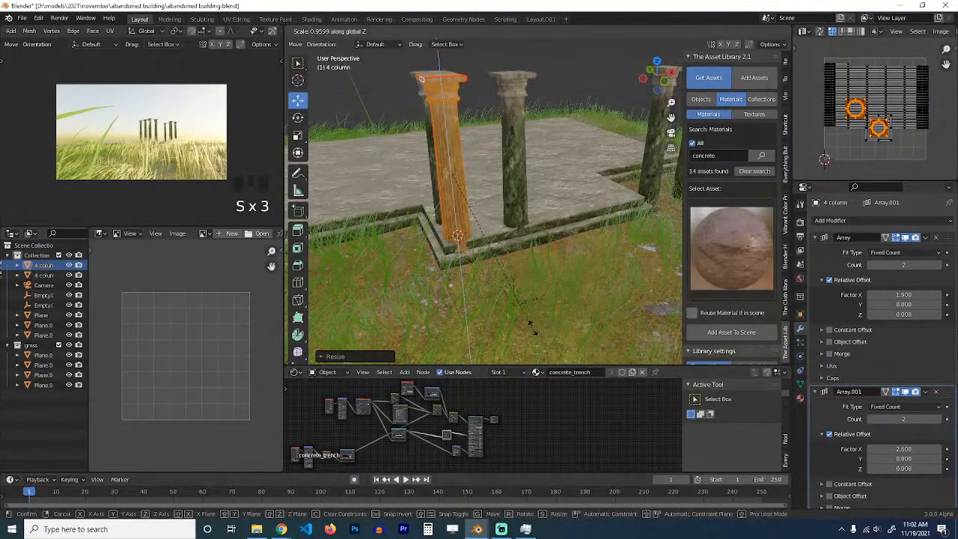
pyautogui.press('g')
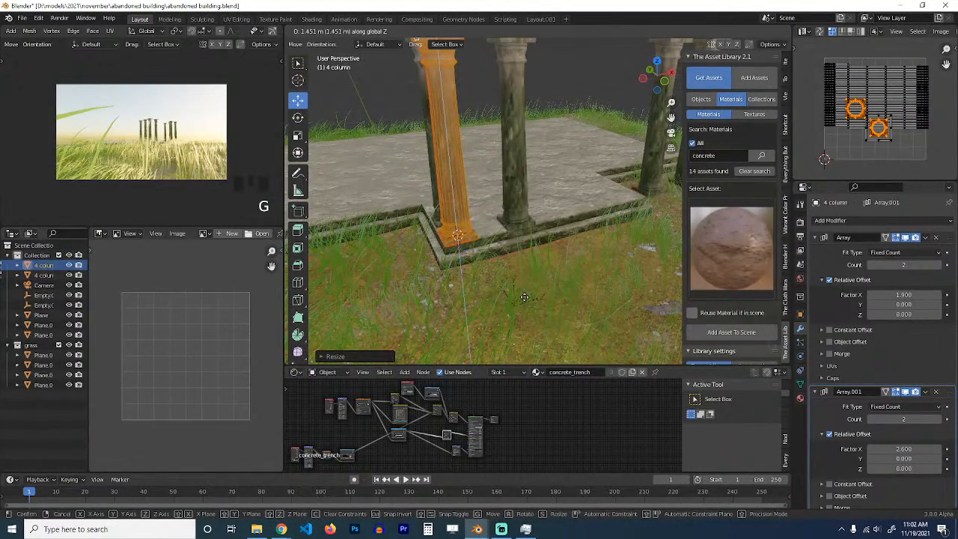
pyautogui.press('Tab')
# Step: Reduce the front column row's second array relative offset to about 1.4 in X so the far pair stands on the porch foundation
pyautogui.scroll(-4, 559, 265)
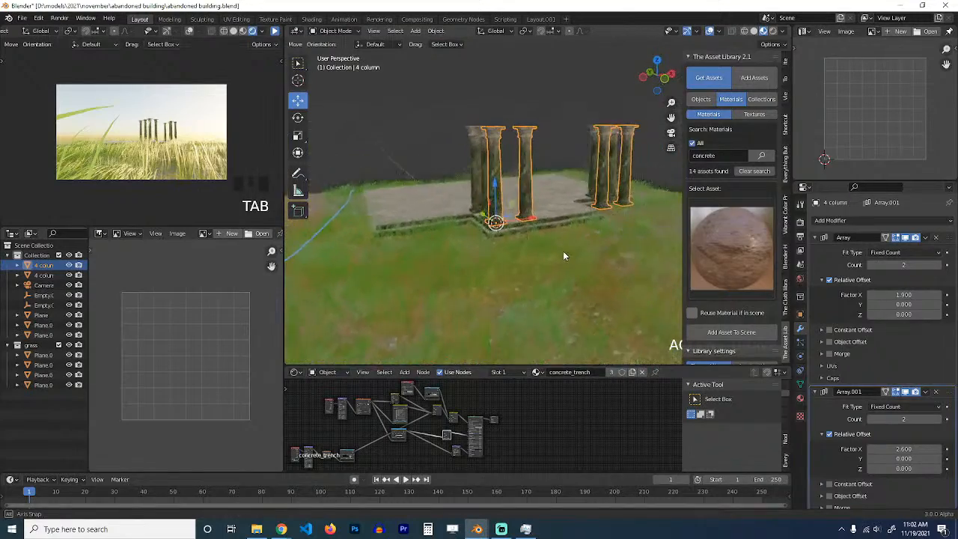
pyautogui.scroll(3, 566, 250)
pyautogui.moveTo(568, 253); pyautogui.dragTo(525, 271, button='middle')
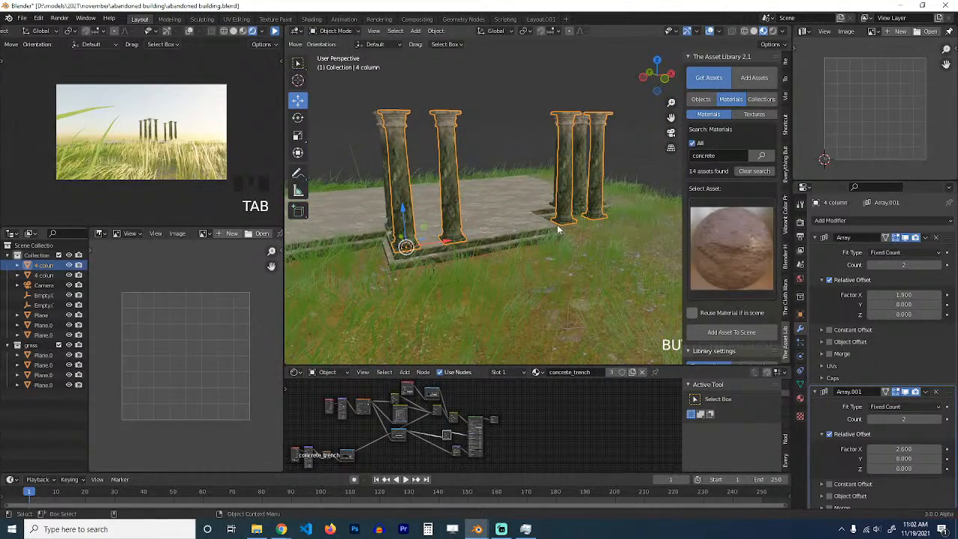
pyautogui.moveTo(557, 230); pyautogui.dragTo(583, 227, button='middle')
pyautogui.moveTo(480, 208); pyautogui.dragTo(472, 223, button='middle')
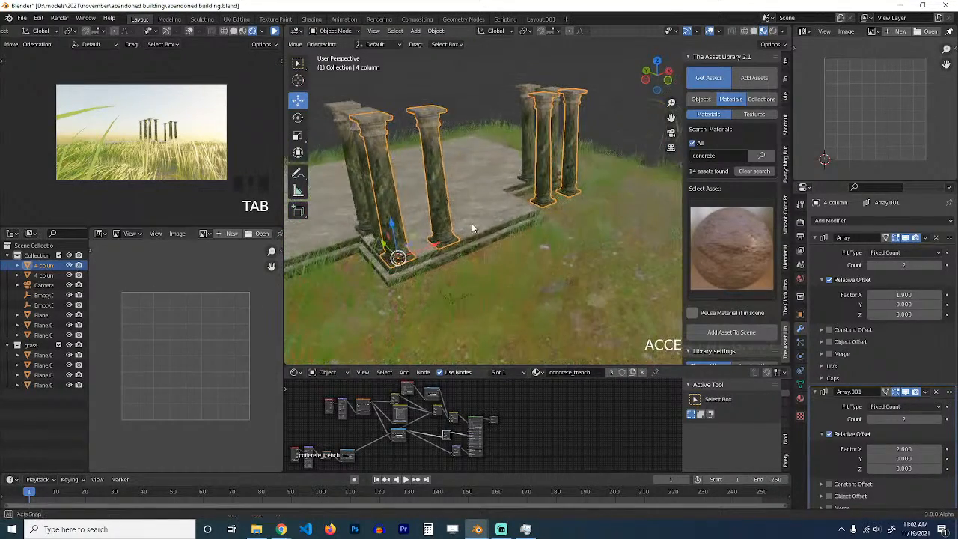
pyautogui.keyDown('shift'); pyautogui.moveTo(905, 449); pyautogui.dragTo(863, 448); pyautogui.keyUp('shift')
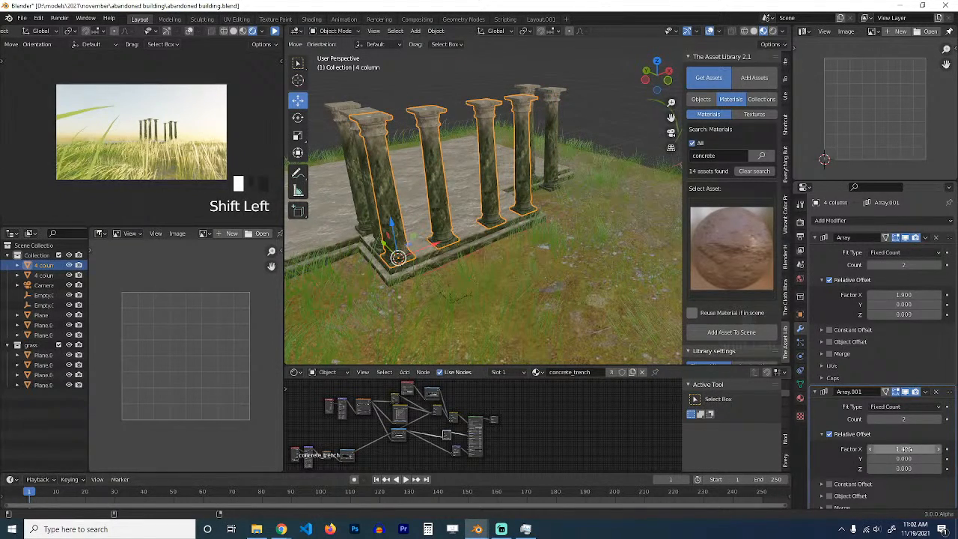
# Step: Set the rear column row's second array relative offset to -6.22 in Y, deselect everything, and save the file
pyautogui.click(558, 142)
pyautogui.moveTo(904, 318)
pyautogui.keyDown('shift'); pyautogui.mouseDown()
pyautogui.moveTo(882, 320)
pyautogui.moveTo(895, 319)
pyautogui.mouseUp(); pyautogui.keyUp('shift')
pyautogui.hotkey('alt', 'a')
pyautogui.moveTo(523, 249); pyautogui.dragTo(481, 243, button='middle')
pyautogui.hotkey('ctrl', 's')
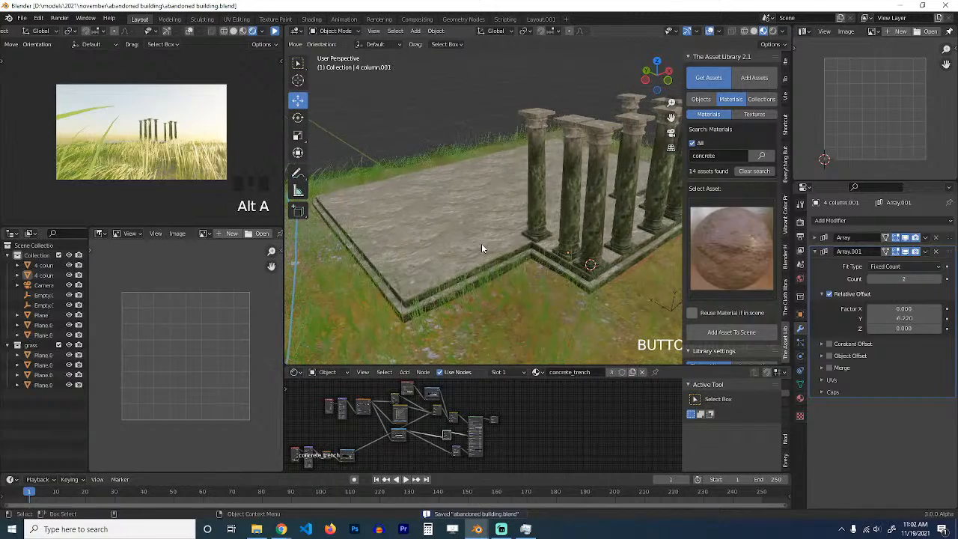
# Step: Duplicate the floor faces of the main rectangular area, scale the copy slightly inward, and separate it into its own object
pyautogui.click(481, 243)
pyautogui.press('Tab')
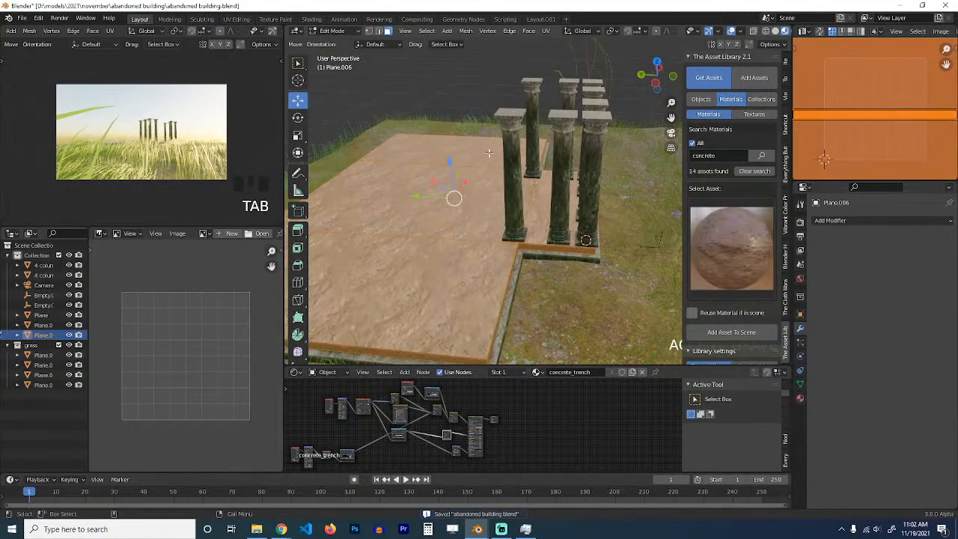
pyautogui.click(488, 153)
pyautogui.keyDown('ctrl'); pyautogui.click(502, 253); pyautogui.keyUp('ctrl')
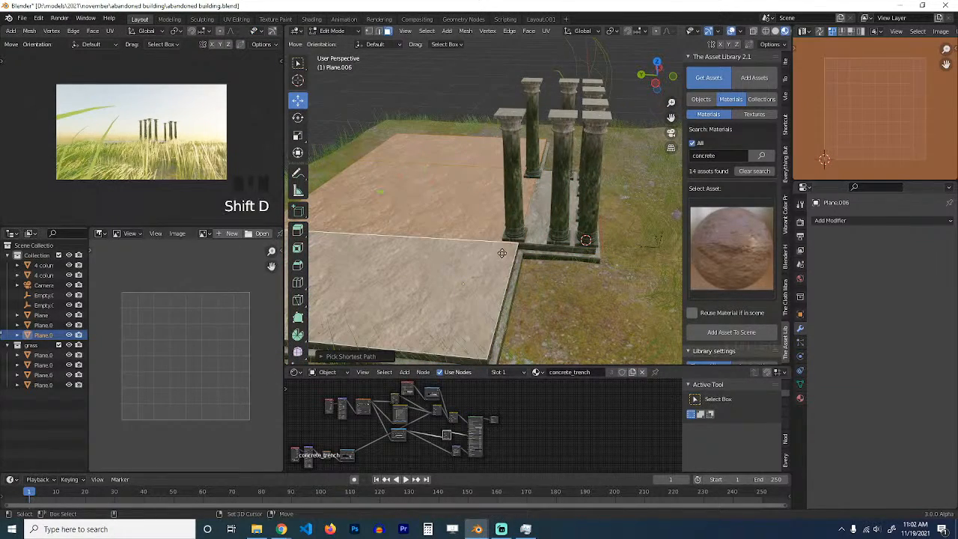
pyautogui.press('s')
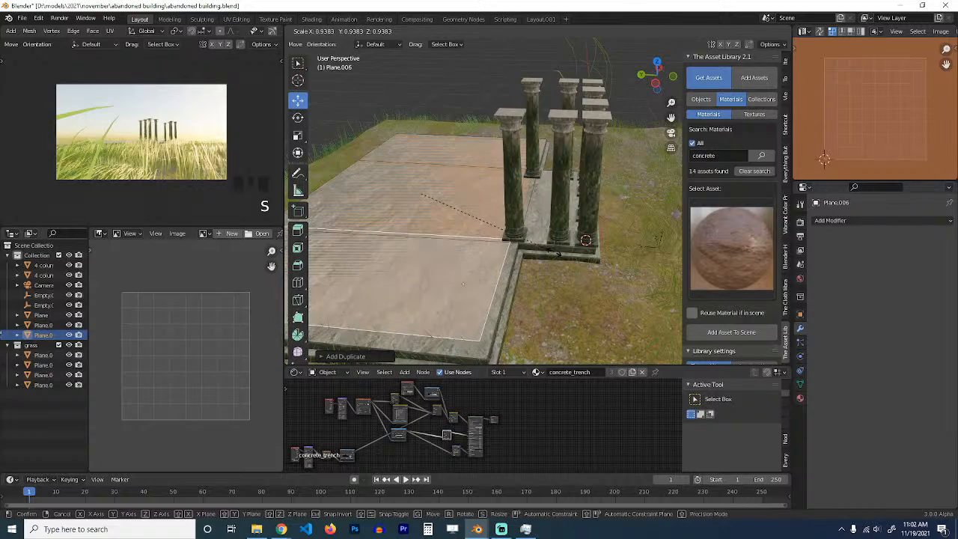
pyautogui.click(553, 256)
pyautogui.press('p')
pyautogui.click(523, 252)
# Step: Extrude all faces of the separated floor copy upward into a building block taller than the columns
pyautogui.press('Tab')
pyautogui.click(459, 277)
pyautogui.press('Tab')
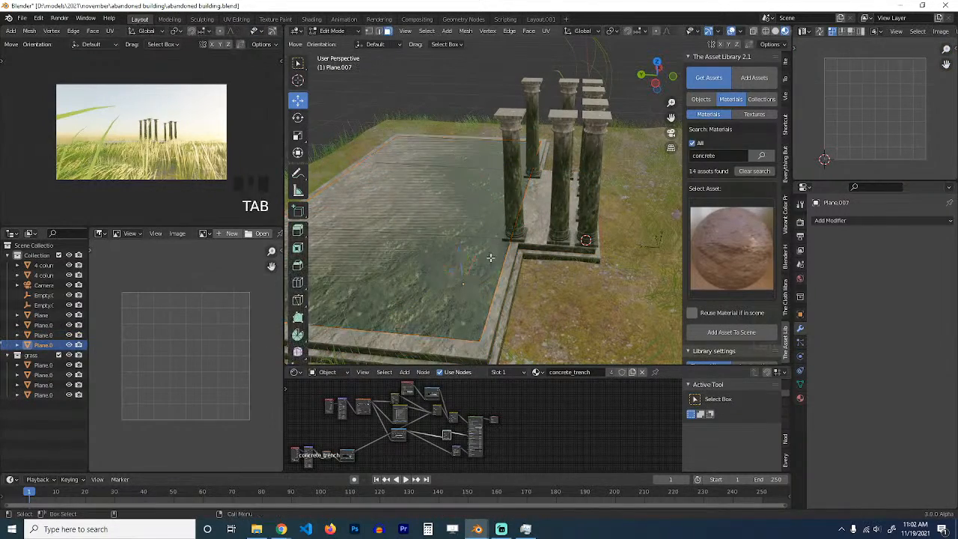
pyautogui.press('a')
pyautogui.scroll(-2, 497, 280)
pyautogui.press('e')
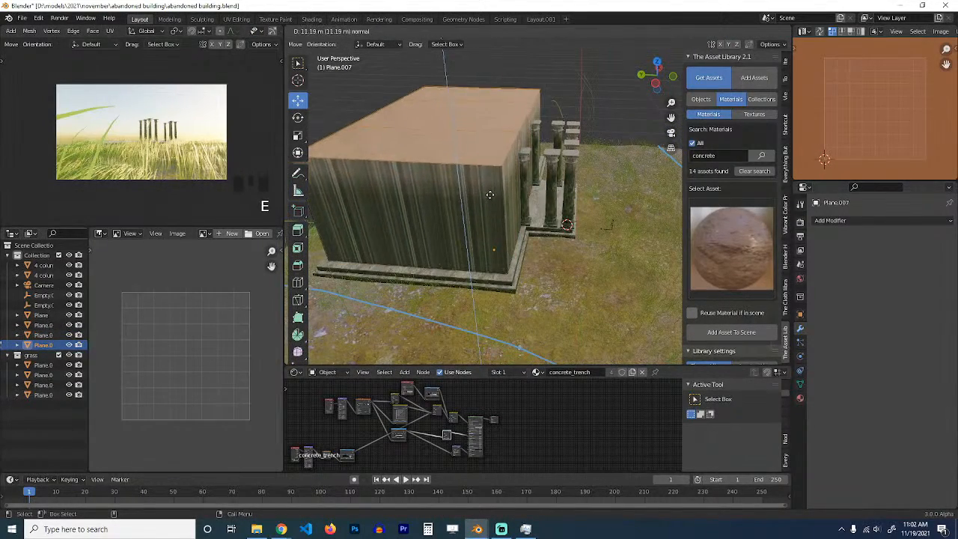
pyautogui.click(491, 201)
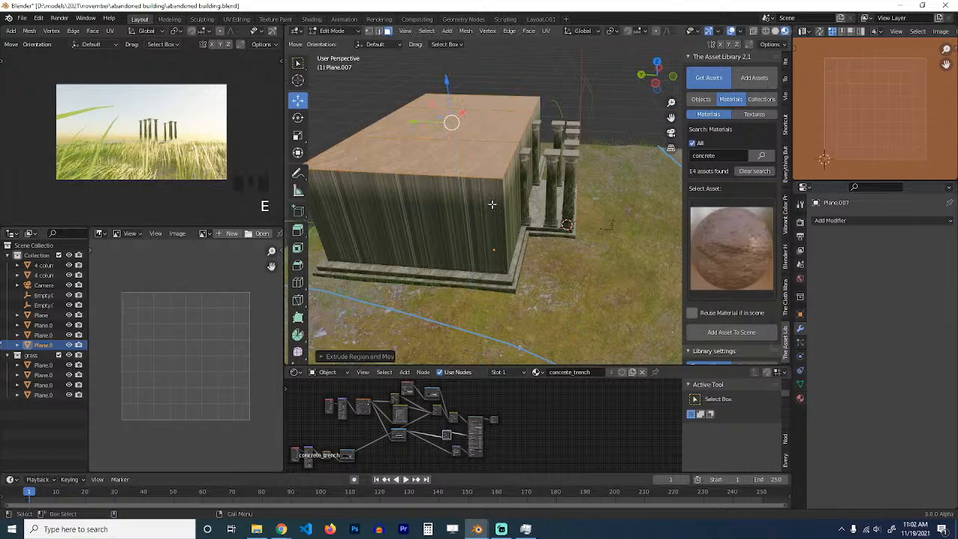
pyautogui.moveTo(491, 205); pyautogui.dragTo(355, 275, button='middle')
pyautogui.press('Tab')
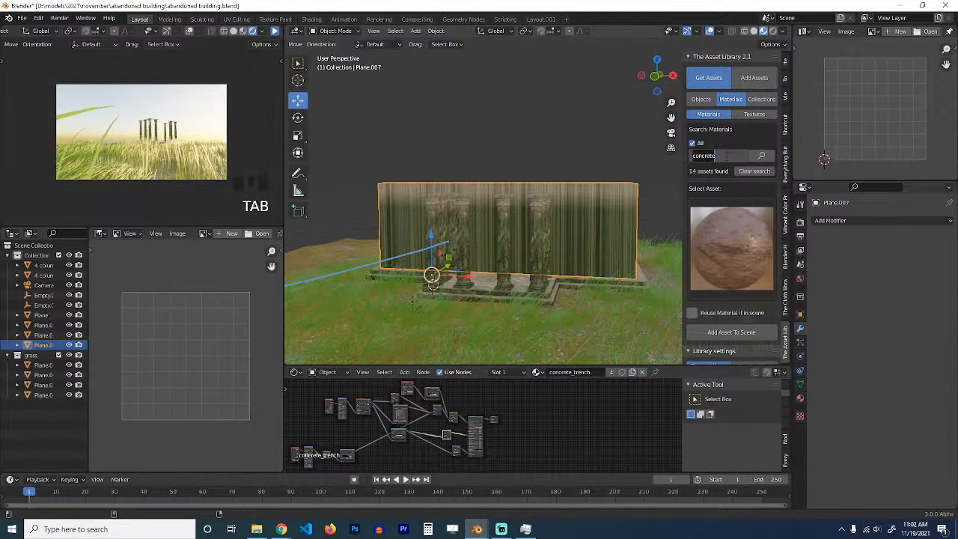
# Step: Search the material library for "brick" and apply the orange-brown bricks material to the building block
pyautogui.click(725, 156)
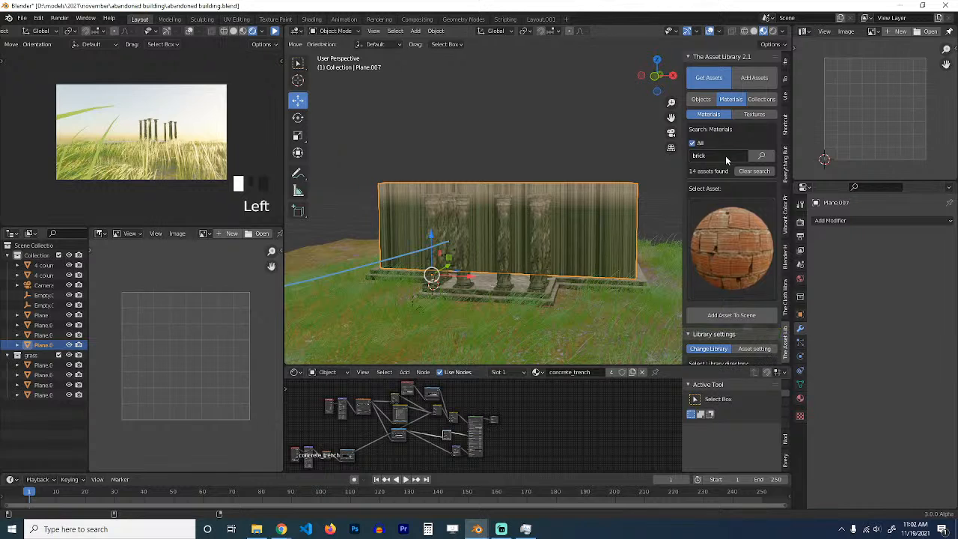
pyautogui.click(733, 217)
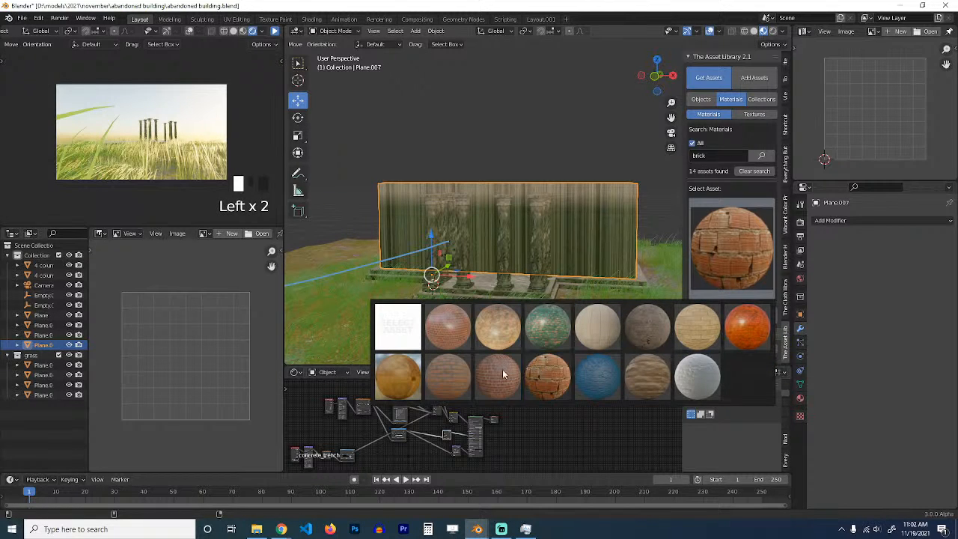
pyautogui.click(447, 377)
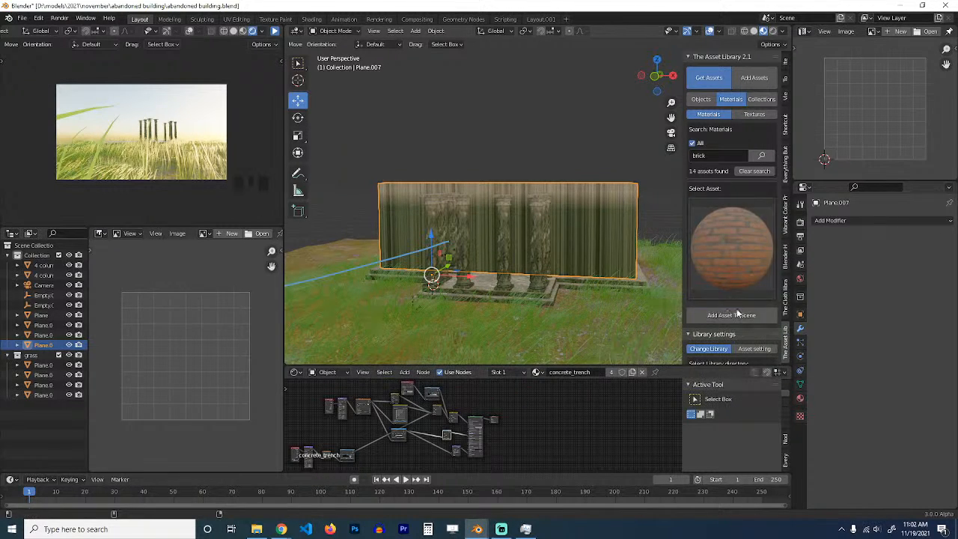
pyautogui.click(517, 244)
pyautogui.scroll(-2, 520, 237)
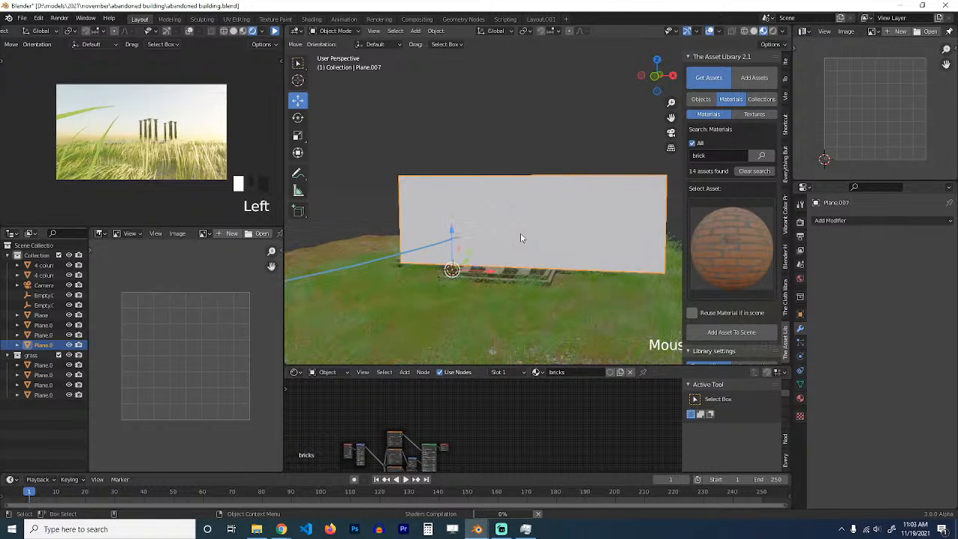
pyautogui.moveTo(520, 238); pyautogui.dragTo(607, 261, button='middle')
pyautogui.press('`')
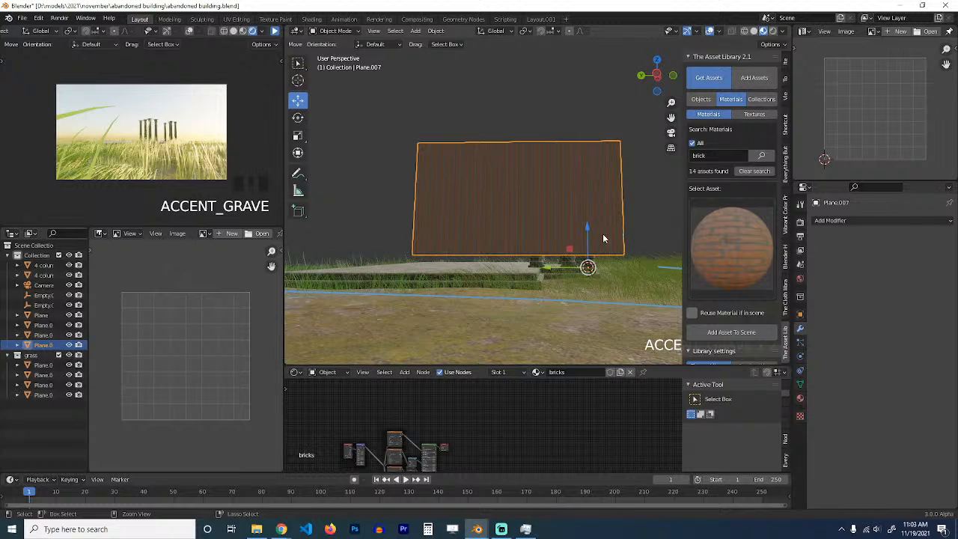
# Step: Relaunch Blender from the desktop, reopen the recent file abandoned building.blend, and save it
pyautogui.press('super+d')
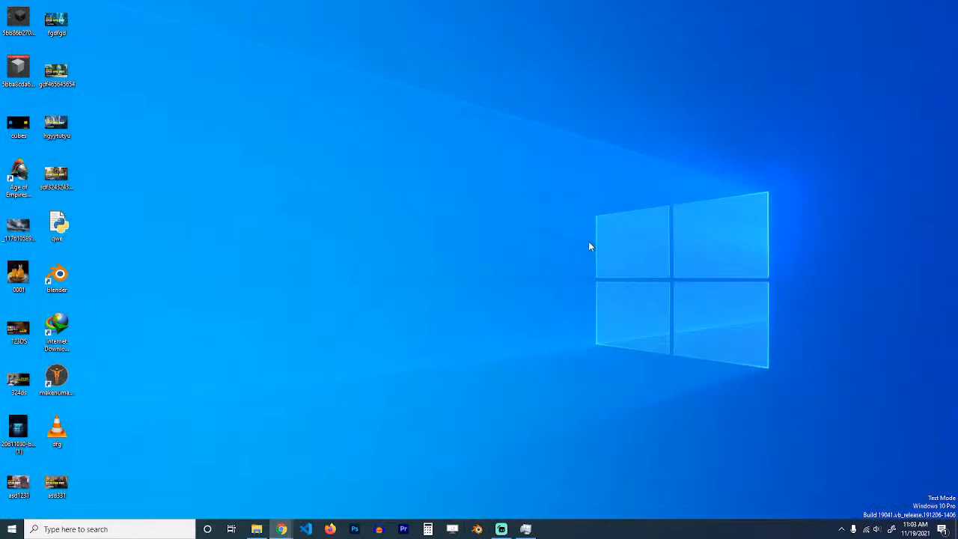
pyautogui.click(478, 529)
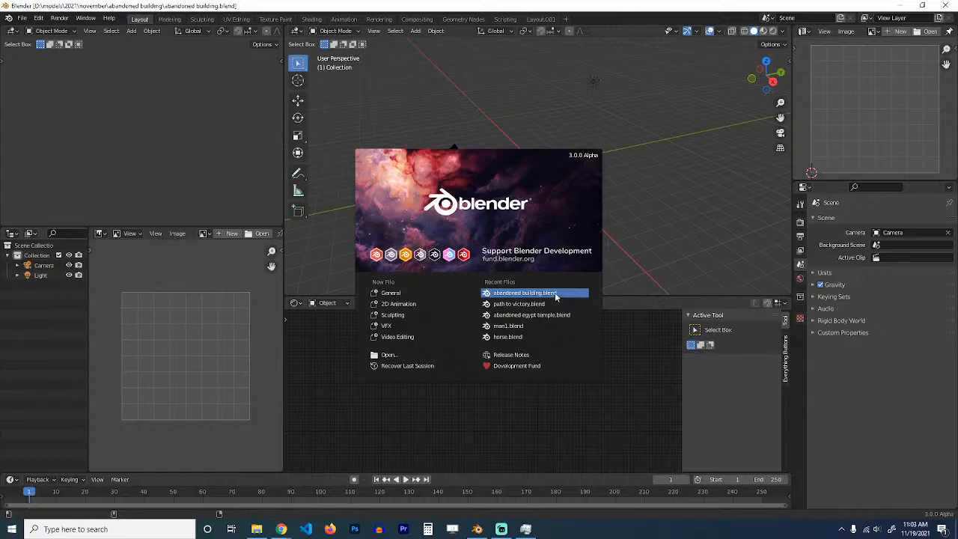
pyautogui.click(555, 293)
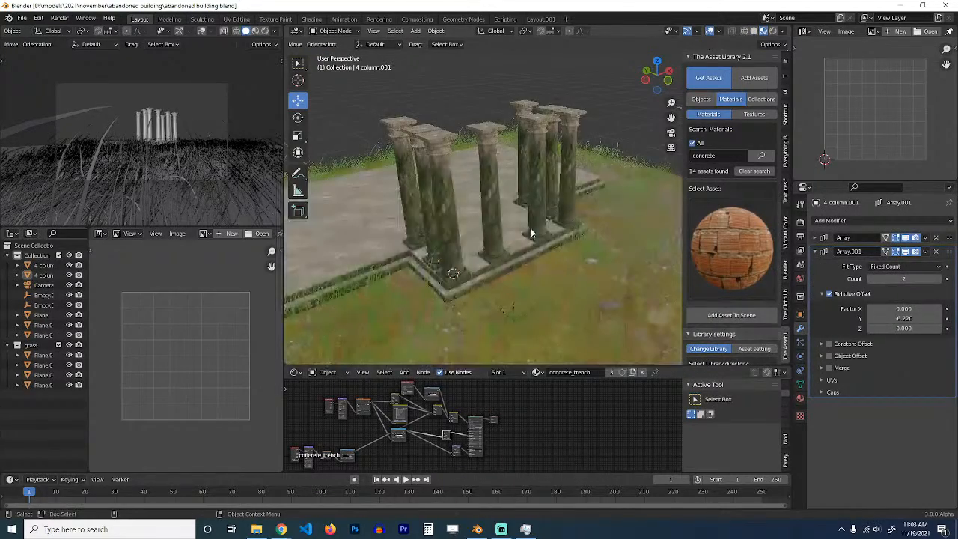
pyautogui.moveTo(531, 228); pyautogui.dragTo(585, 228, button='middle')
pyautogui.hotkey('ctrl', 's')
# Step: Add a cube, place it over the main floor in top view, and stretch it along X into a long bar
pyautogui.moveTo(475, 236); pyautogui.dragTo(480, 211, button='middle')
pyautogui.hotkey('shift', 'a')
pyautogui.moveTo(513, 140)
pyautogui.click(552, 149)
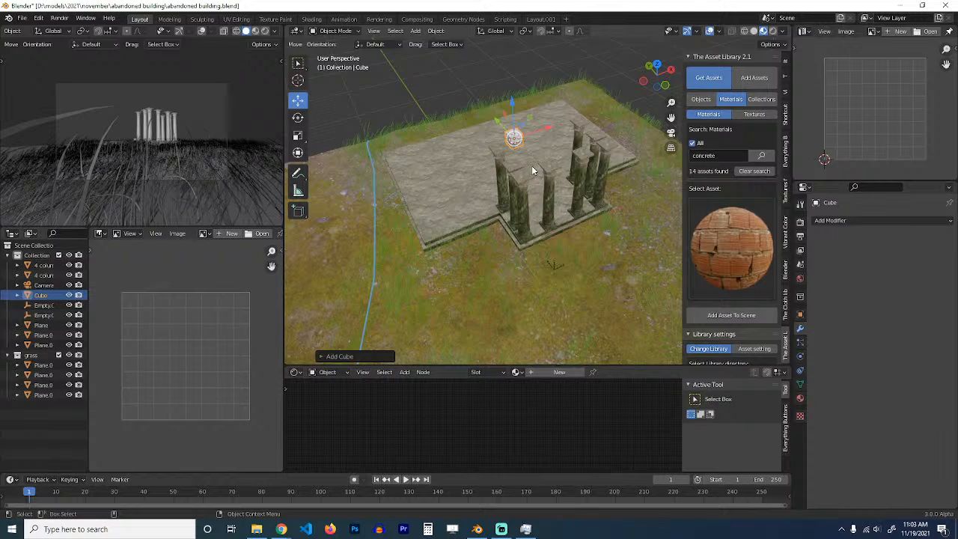
pyautogui.press('KP_7')
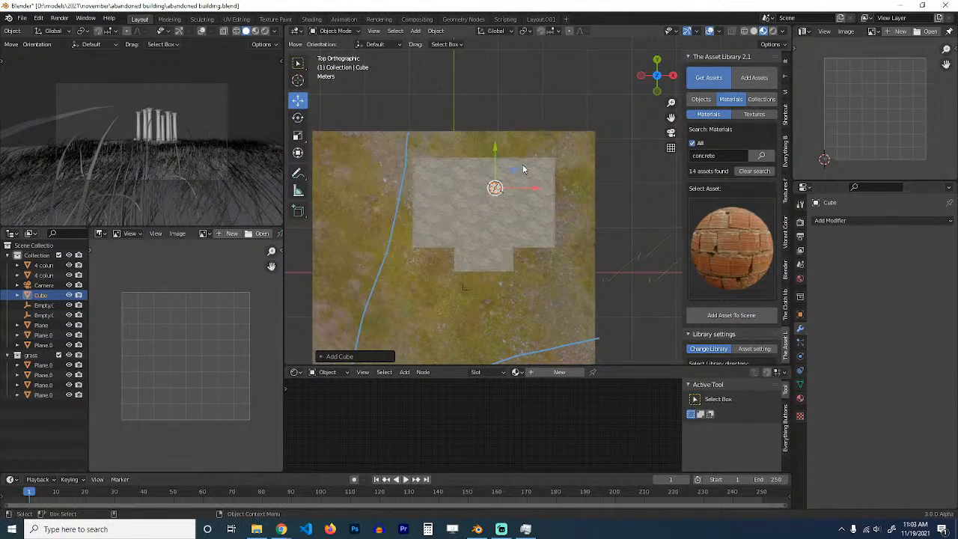
pyautogui.press('g')
pyautogui.click(504, 182)
pyautogui.press('s')
pyautogui.press('x')
pyautogui.click(616, 212)
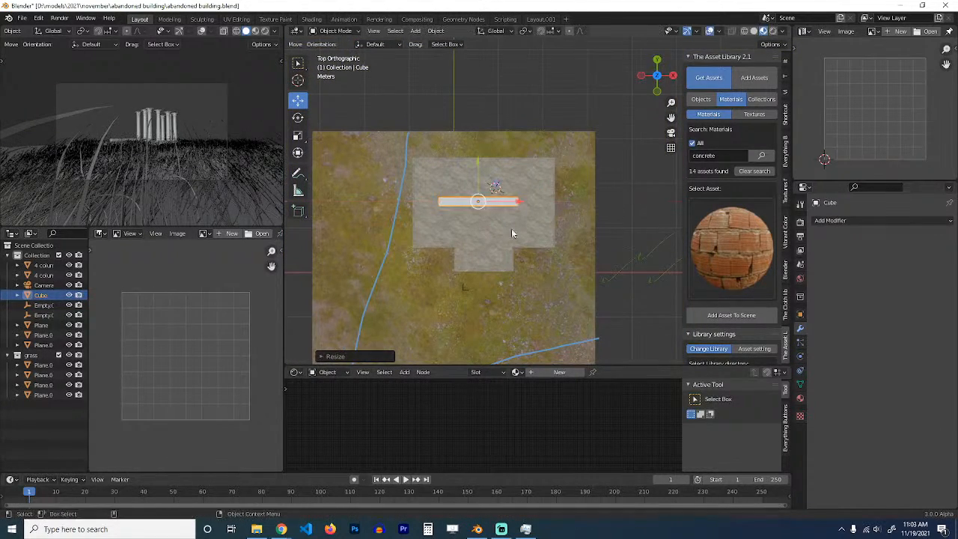
# Step: Widen the cube along Y to nearly the depth of the main floor, nudging it toward the middle
pyautogui.press('s')
pyautogui.press('y')
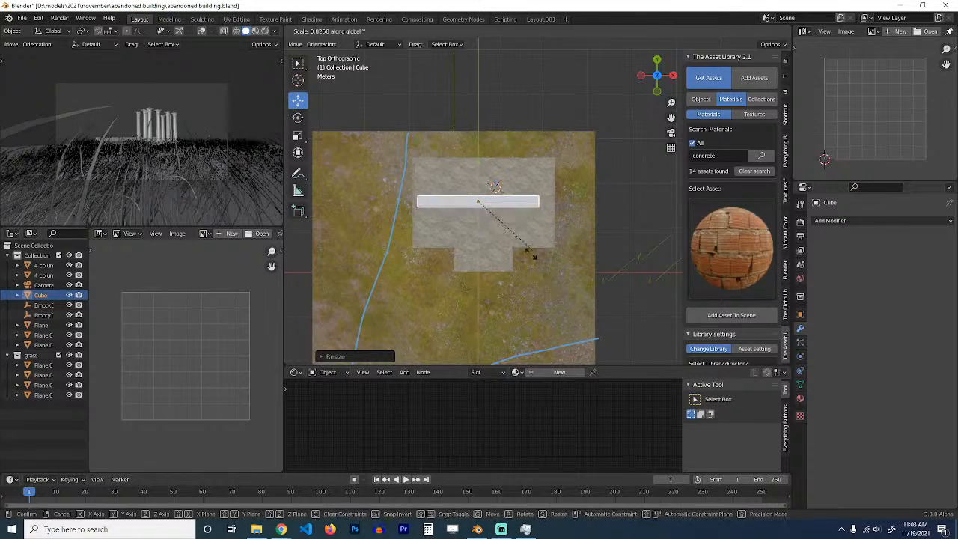
pyautogui.click(506, 286)
pyautogui.press('g')
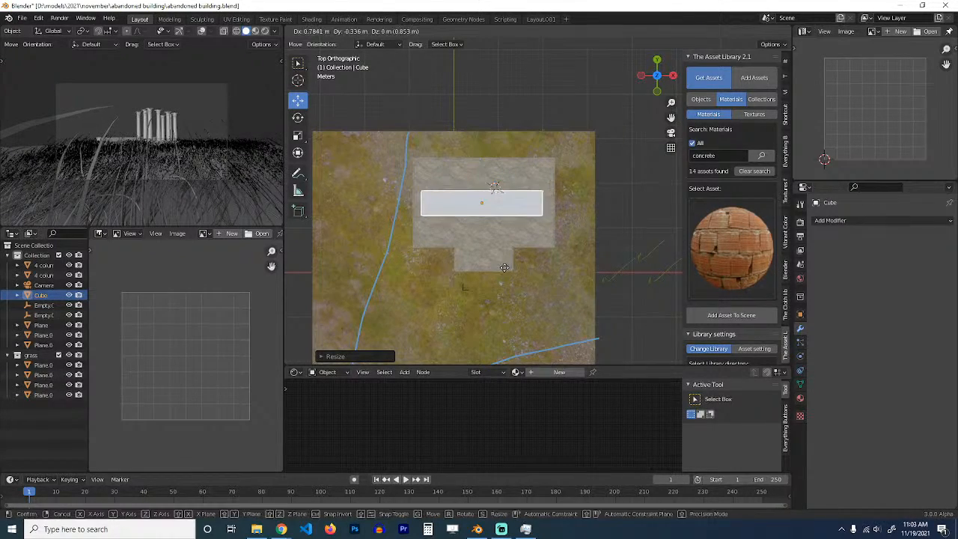
pyautogui.click(504, 267)
pyautogui.press('s')
pyautogui.press('y')
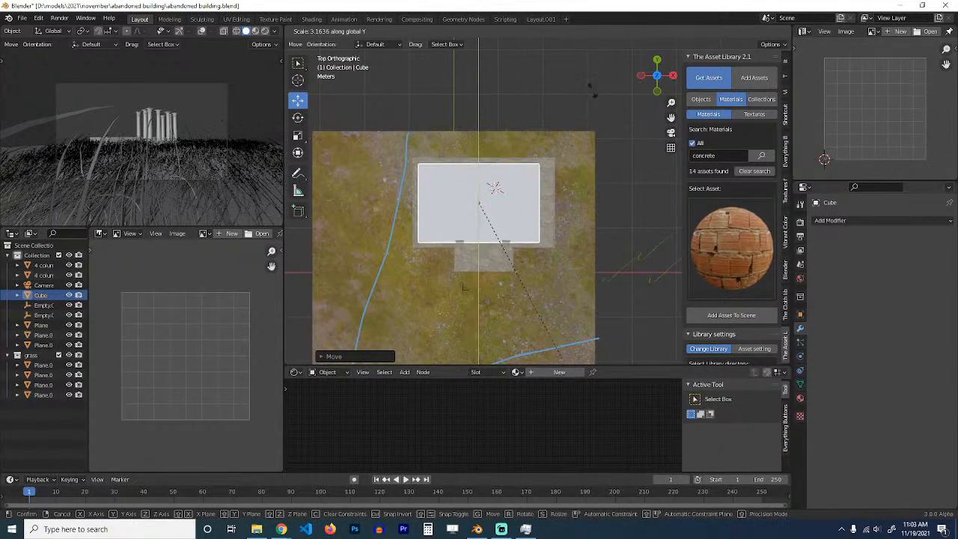
pyautogui.click(560, 353)
# Step: Move the block to the centre of the main floor and lengthen it along X to nearly the floor's full width
pyautogui.press('g')
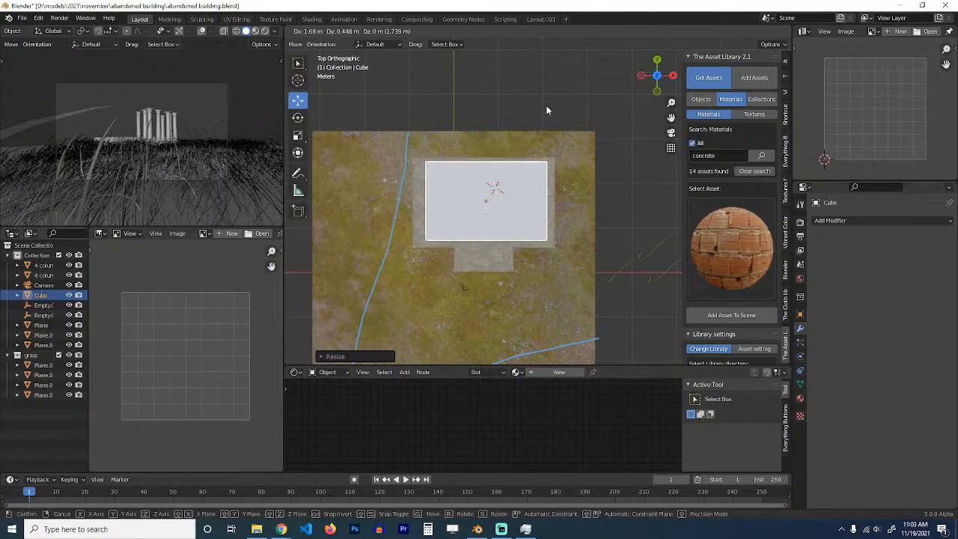
pyautogui.click(546, 110)
pyautogui.press('s')
pyautogui.press('x')
pyautogui.click(575, 165)
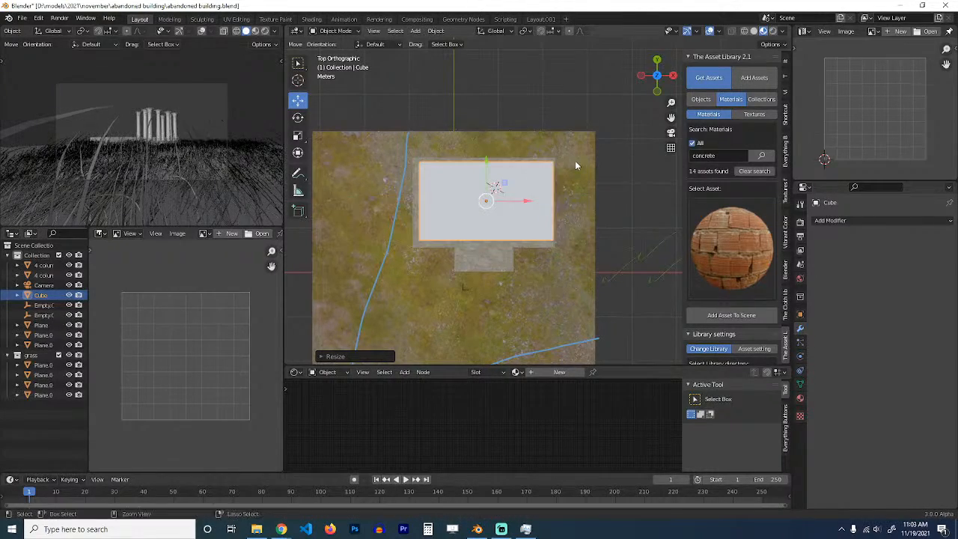
# Step: Apply the block's object transform, raise it about 0.49 m along Z onto the floor, and enter Edit Mode
pyautogui.hotkey('ctrl', 'a')
pyautogui.click(567, 179)
pyautogui.moveTo(565, 181); pyautogui.dragTo(566, 117, button='middle')
pyautogui.press('g')
pyautogui.press('z')
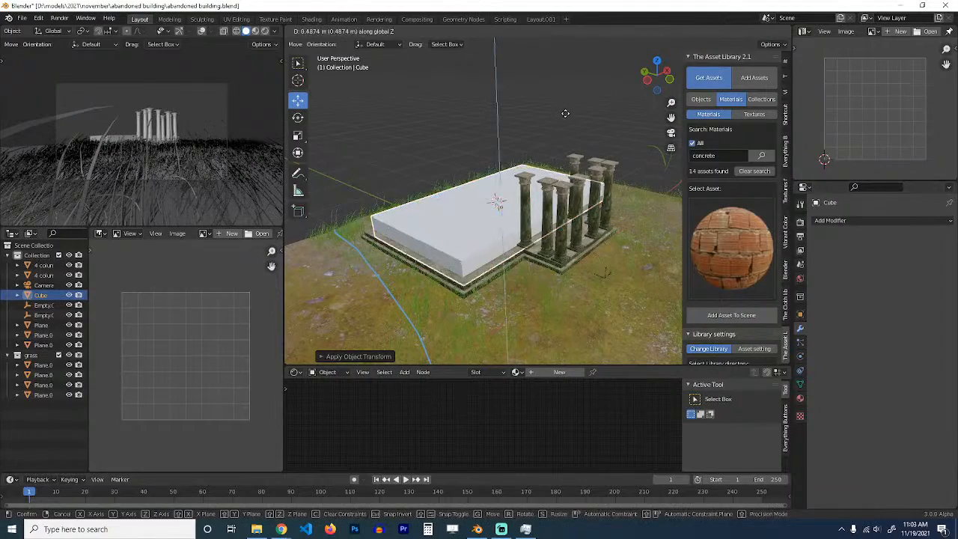
pyautogui.click(566, 113)
pyautogui.press('Tab')
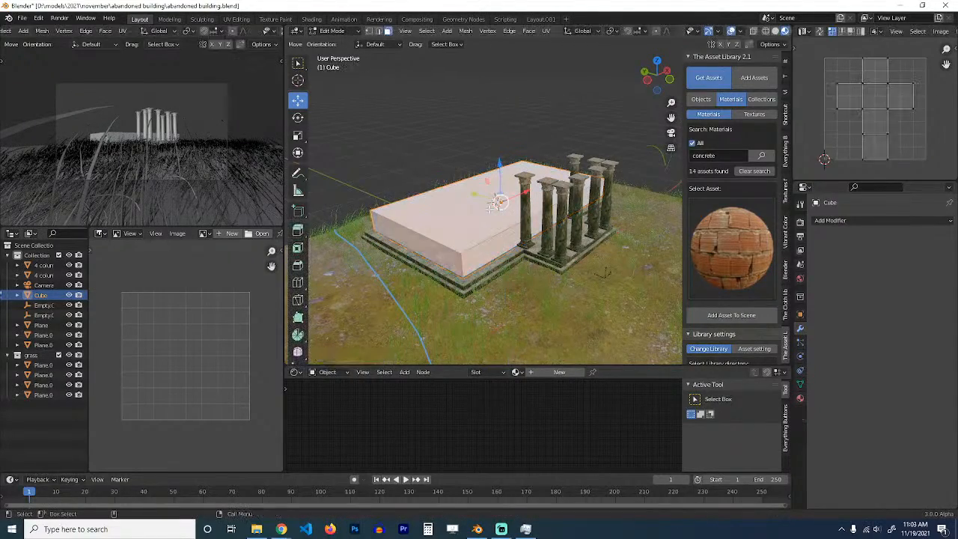
# Step: Raise the block's top face about 6.55 m along Z to form the building's height, and return to Object Mode
pyautogui.click(492, 207)
pyautogui.press('g')
pyautogui.press('z')
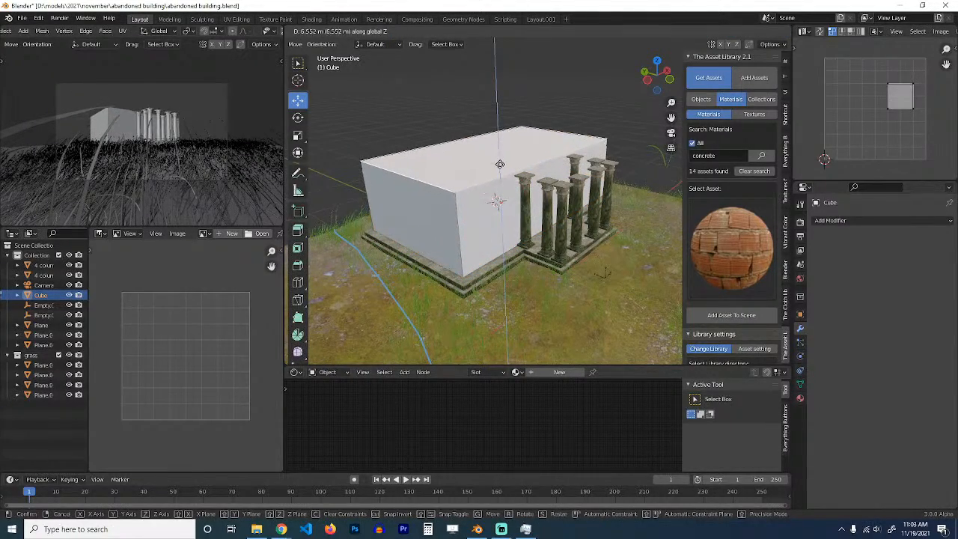
pyautogui.click(499, 166)
pyautogui.press('Tab')
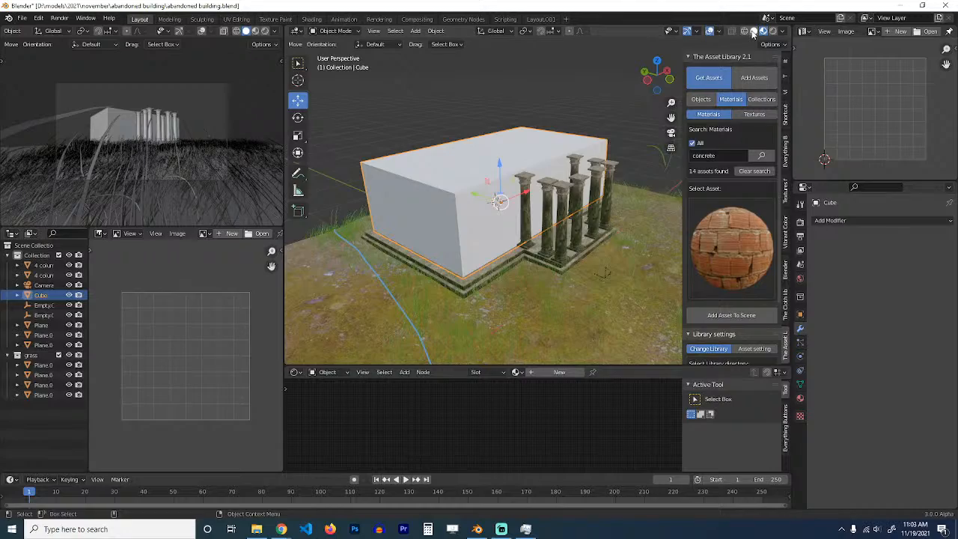
# Step: Switch the main view to solid shading, add the orange bricks material from the asset library to the block, and save the file
pyautogui.click(752, 31)
pyautogui.click(724, 315)
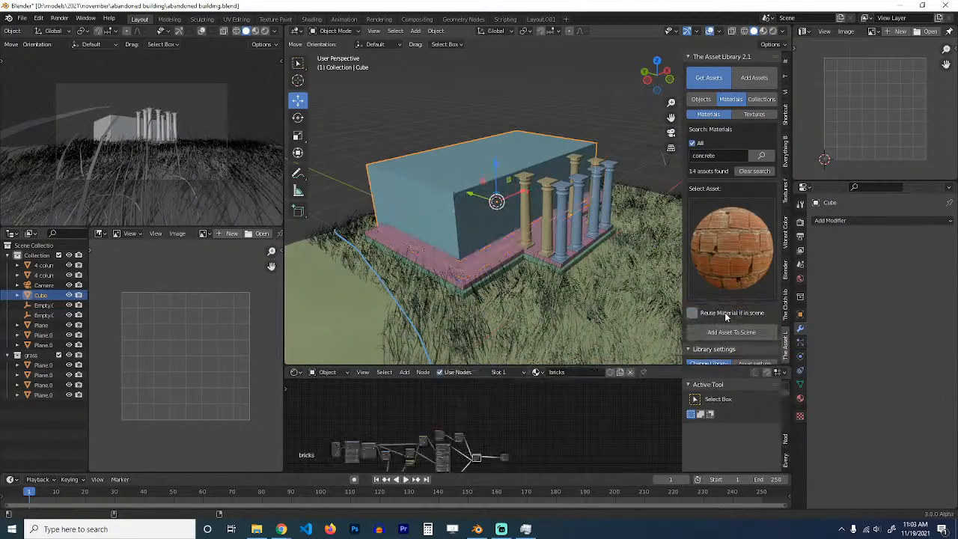
pyautogui.moveTo(482, 225); pyautogui.dragTo(511, 210, button='middle')
pyautogui.hotkey('ctrl', 's')
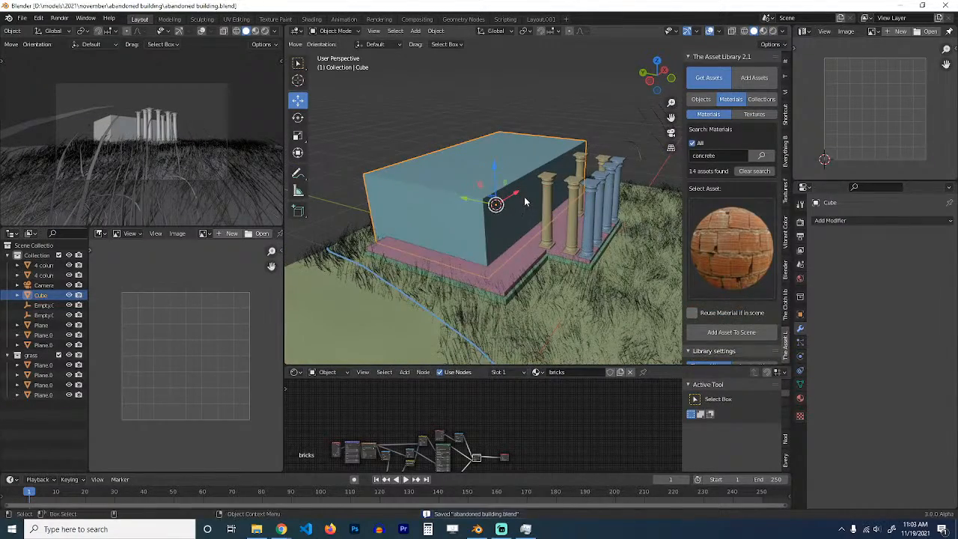
# Step: Move the block along negative Y toward the columns and raise it slightly along Z onto the floor
pyautogui.press('g')
pyautogui.press('y')
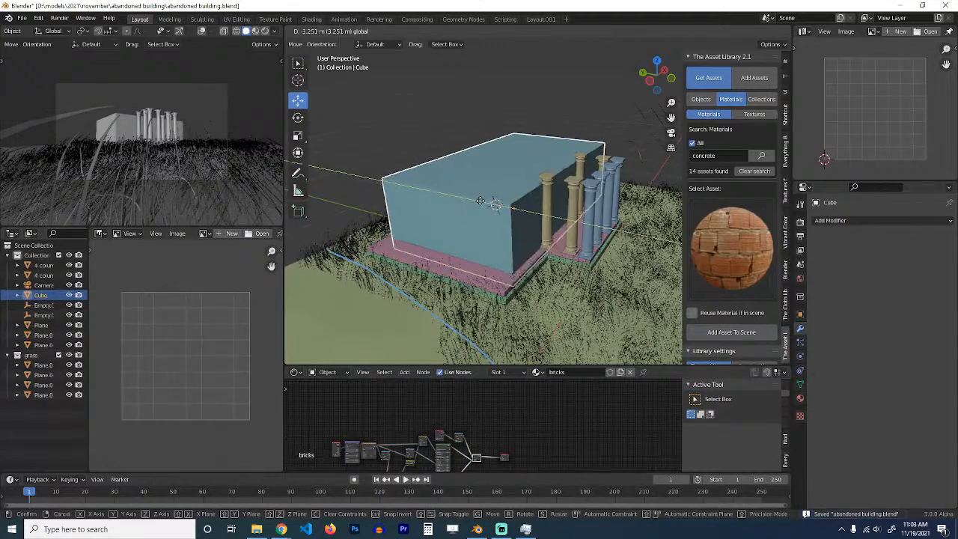
pyautogui.click(478, 200)
pyautogui.press('g')
pyautogui.press('z')
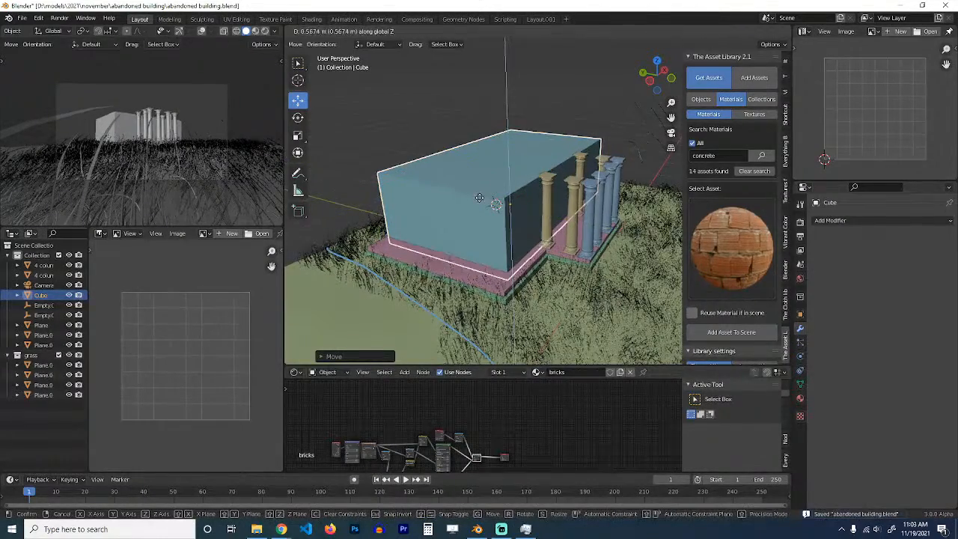
pyautogui.click(483, 195)
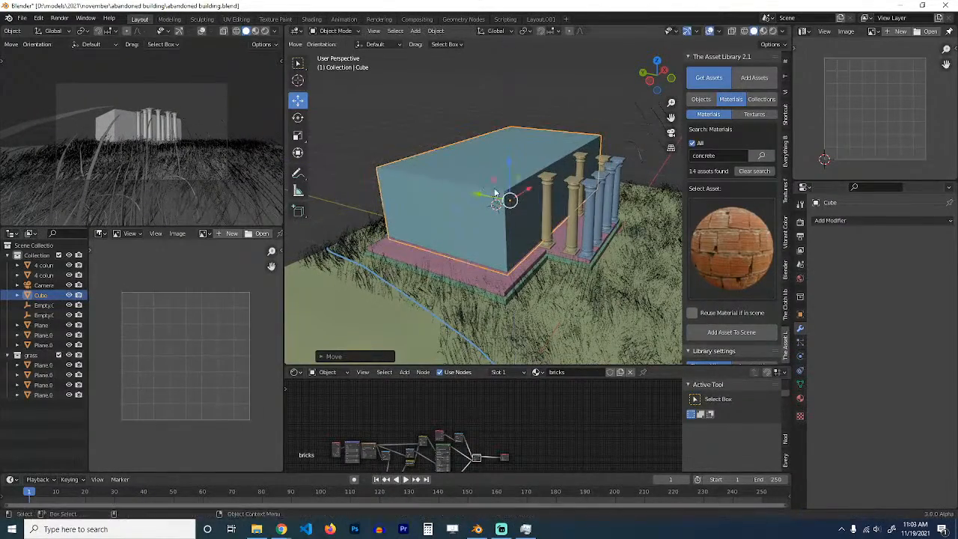
# Step: Show the materials in the main view and unwrap the whole block with Smart UV Project at a 66° angle limit
pyautogui.click(763, 31)
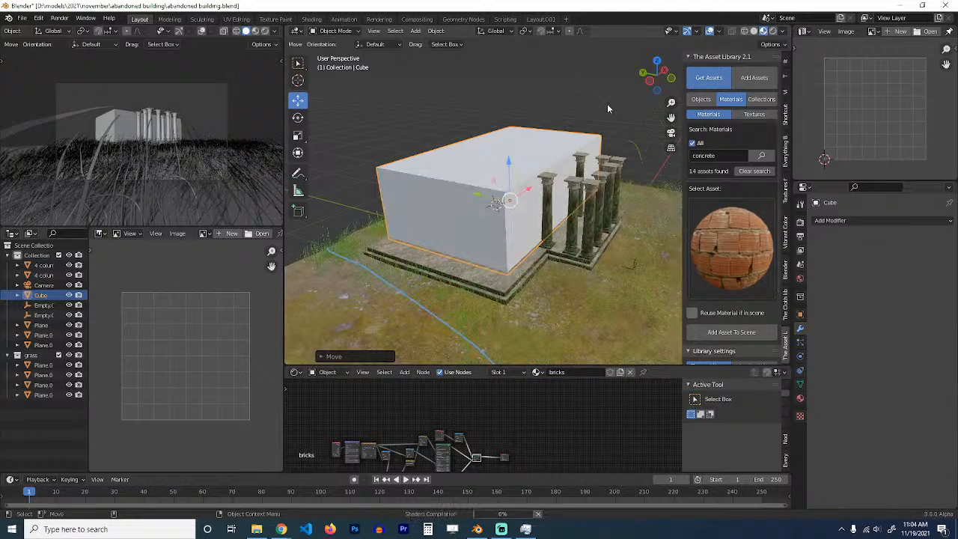
pyautogui.click(585, 101)
pyautogui.moveTo(583, 98); pyautogui.dragTo(531, 164, button='middle')
pyautogui.click(577, 194)
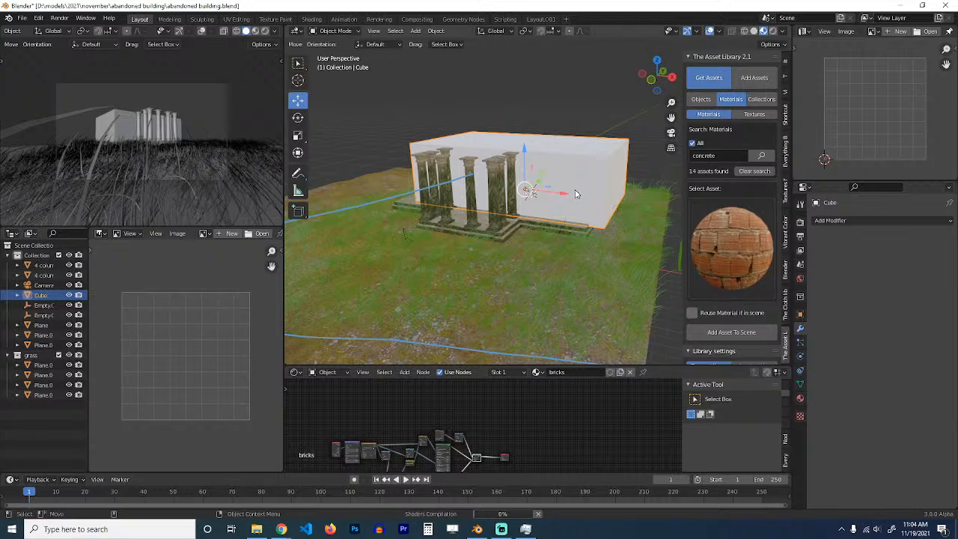
pyautogui.moveTo(571, 189); pyautogui.dragTo(591, 183, button='middle')
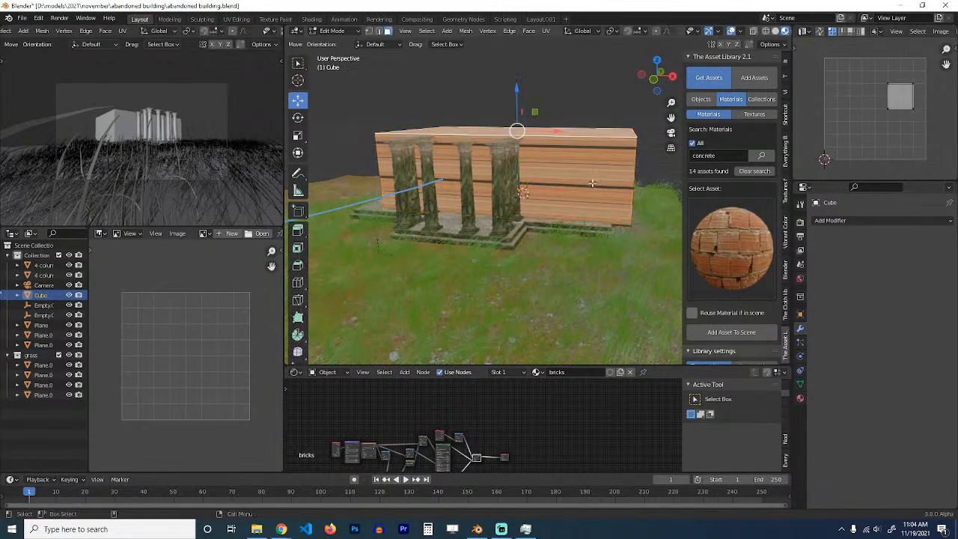
pyautogui.press('Tab')
pyautogui.press('u')
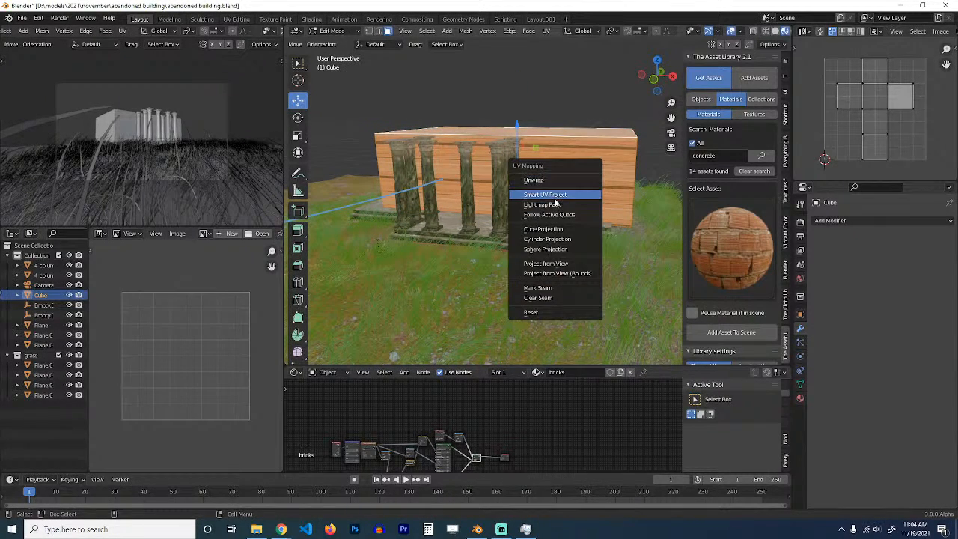
pyautogui.click(554, 188)
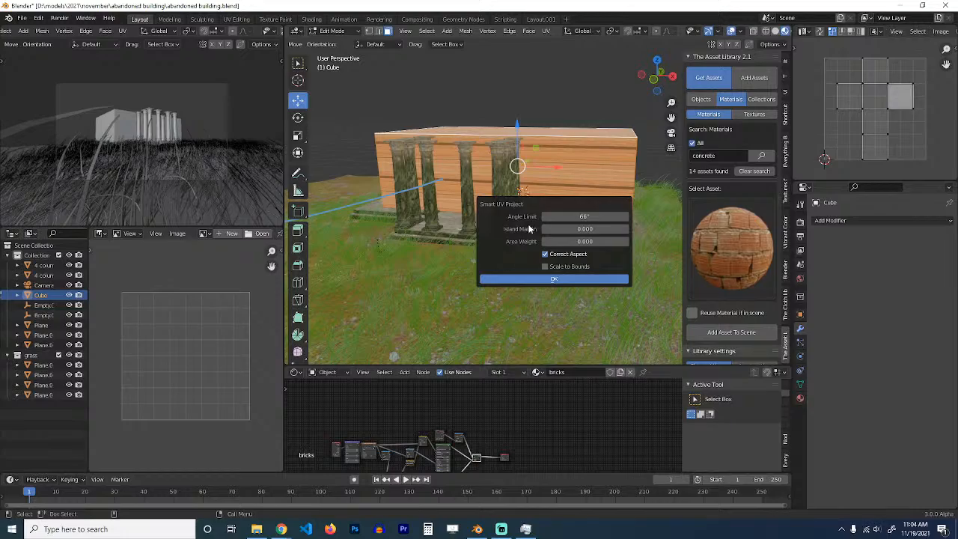
pyautogui.press('Return')
pyautogui.press('Tab')
# Step: In the bricks material's node tree, set the projection of the upper brick image texture to Box
pyautogui.scroll(3, 428, 467)
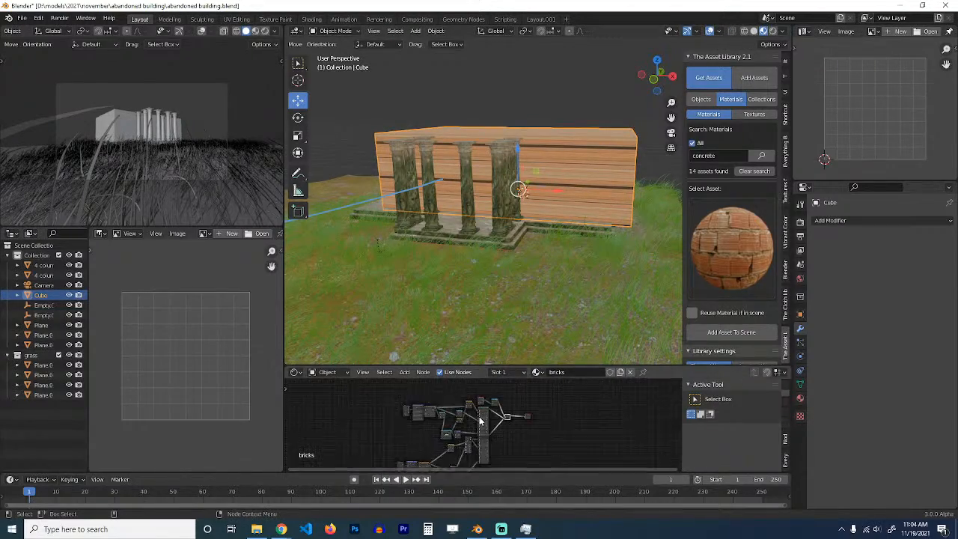
pyautogui.hotkey('ctrl', 'space')
pyautogui.scroll(3, 380, 349)
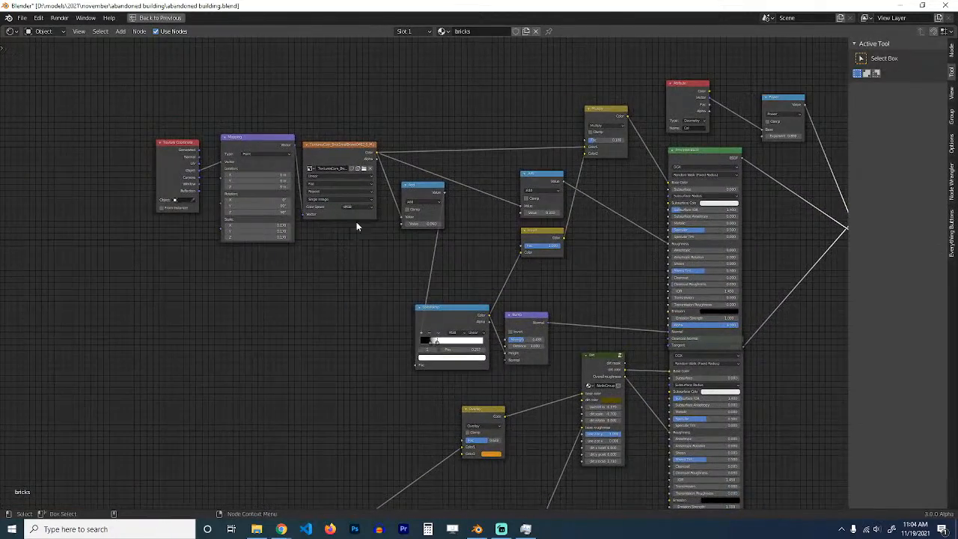
pyautogui.scroll(-1, 356, 221)
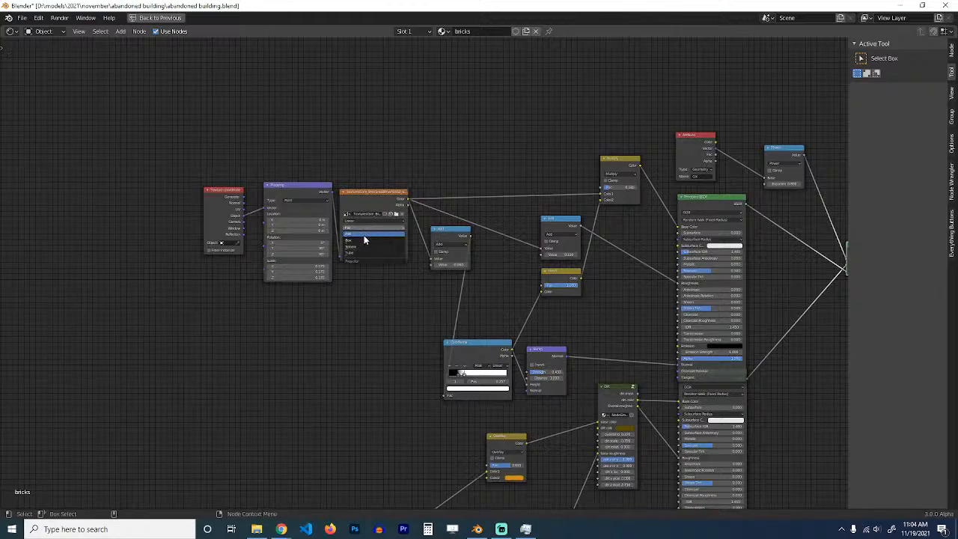
pyautogui.click(364, 239)
pyautogui.moveTo(335, 341); pyautogui.dragTo(337, 224, button='middle')
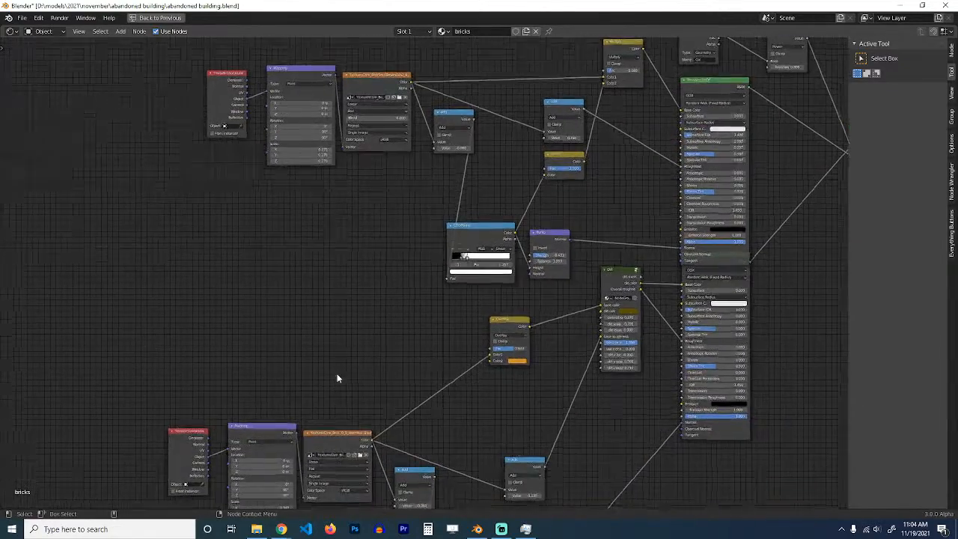
# Step: Set the lower brick image texture's projection to Box and return to the full layout
pyautogui.moveTo(338, 368); pyautogui.dragTo(353, 227, button='middle')
pyautogui.scroll(4, 360, 277)
pyautogui.click(321, 355)
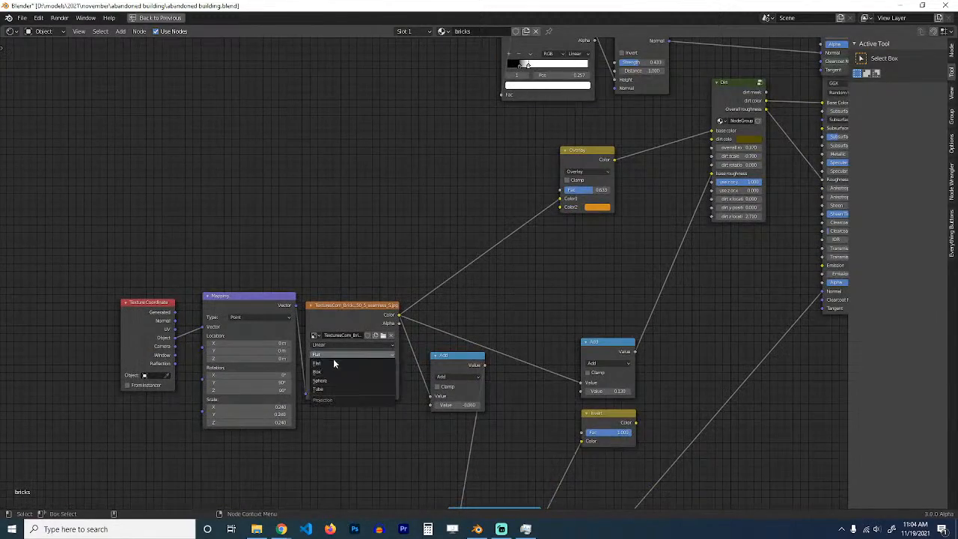
pyautogui.click(333, 366)
pyautogui.scroll(-3, 333, 400)
pyautogui.moveTo(333, 399); pyautogui.dragTo(343, 360, button='middle')
pyautogui.scroll(-2, 342, 355)
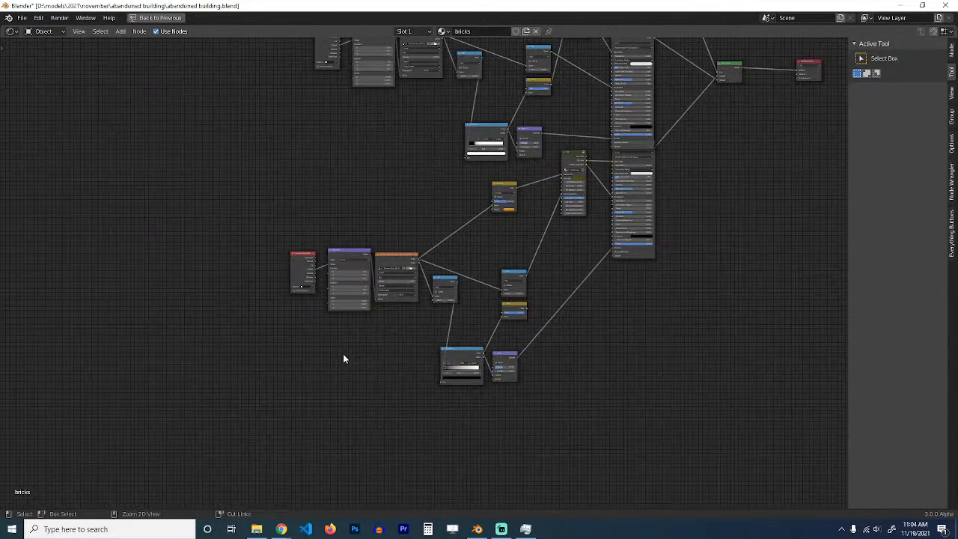
pyautogui.hotkey('ctrl', 'space')
# Step: Save the file and apply the brick block's object transform
pyautogui.moveTo(483, 278); pyautogui.dragTo(484, 338, button='middle')
pyautogui.scroll(1, 490, 278)
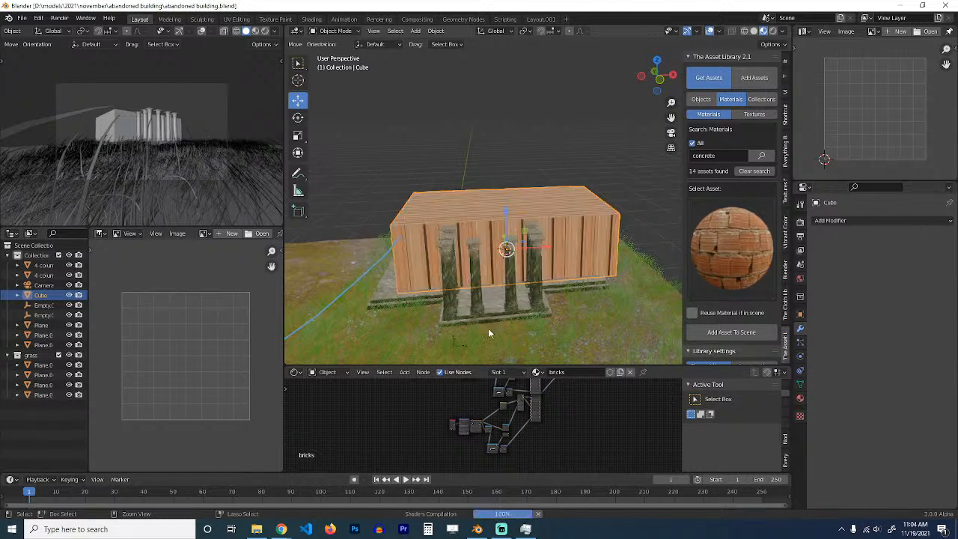
pyautogui.hotkey('ctrl', 's')
pyautogui.scroll(2, 490, 333)
pyautogui.moveTo(490, 333); pyautogui.dragTo(581, 298, button='middle')
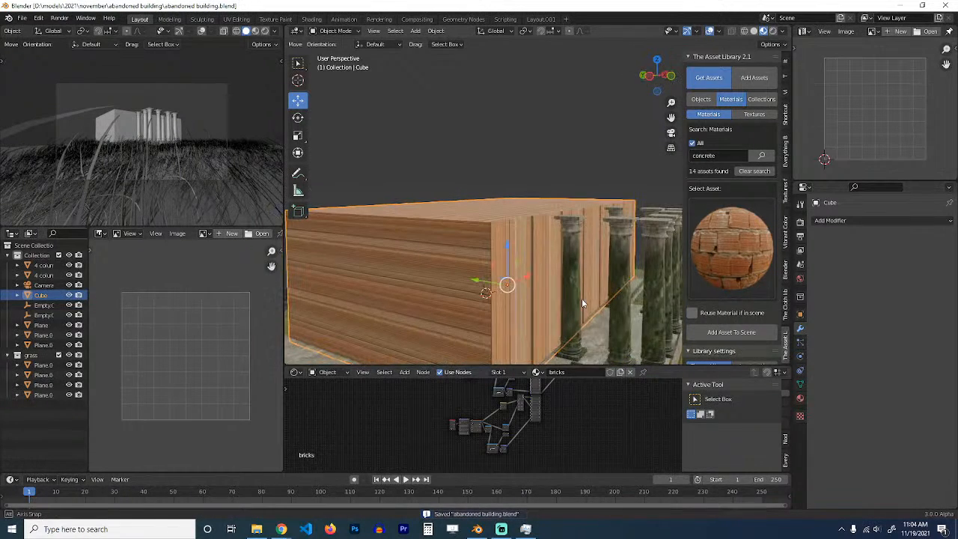
pyautogui.hotkey('ctrl', 'a')
pyautogui.click(564, 299)
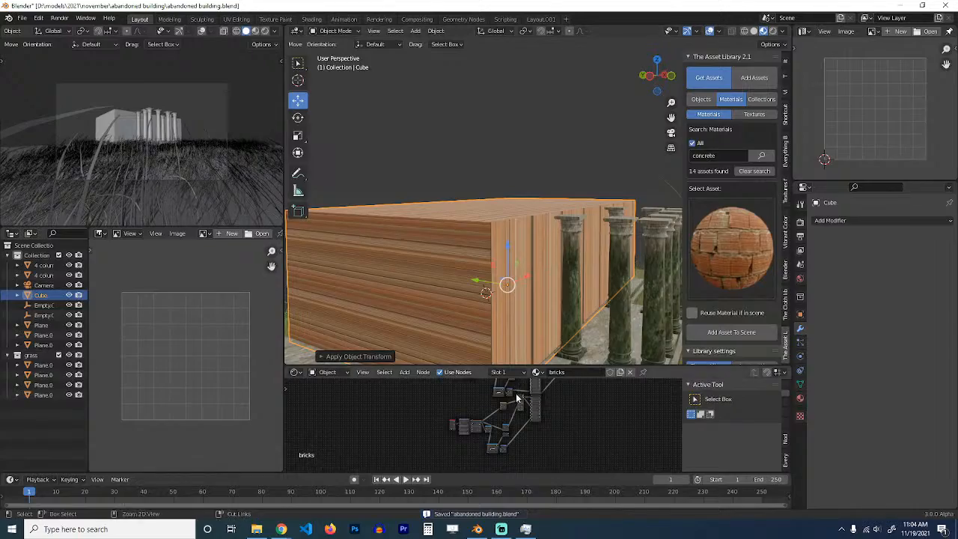
# Step: In the bricks node tree, set the upper Mapping node's Y rotation to 0°
pyautogui.hotkey('ctrl', 'space')
pyautogui.moveTo(470, 301); pyautogui.dragTo(534, 402, button='middle')
pyautogui.scroll(4, 590, 333)
pyautogui.scroll(-3, 528, 369)
pyautogui.scroll(-5, 529, 370)
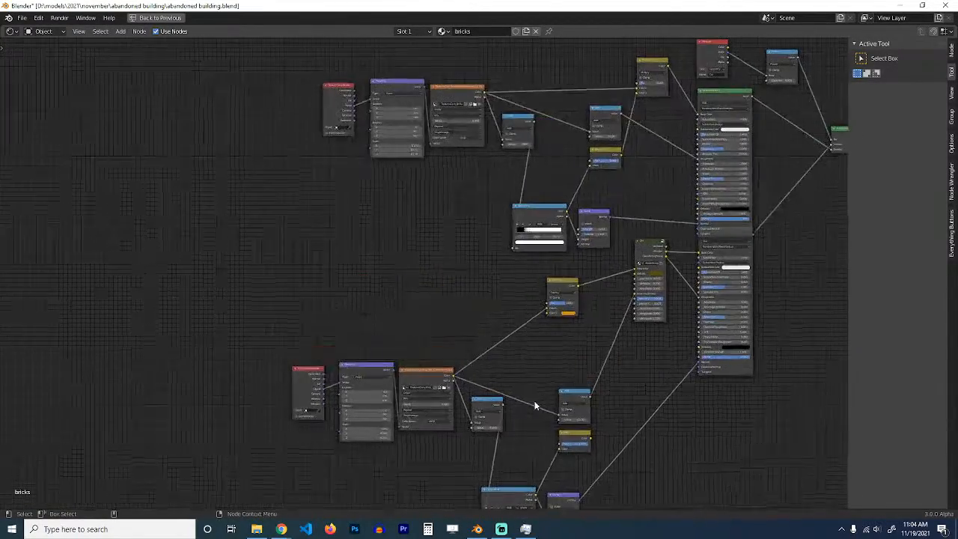
pyautogui.moveTo(536, 291); pyautogui.dragTo(501, 389, button='middle')
pyautogui.moveTo(430, 297); pyautogui.dragTo(451, 420, button='middle')
pyautogui.scroll(9, 451, 420)
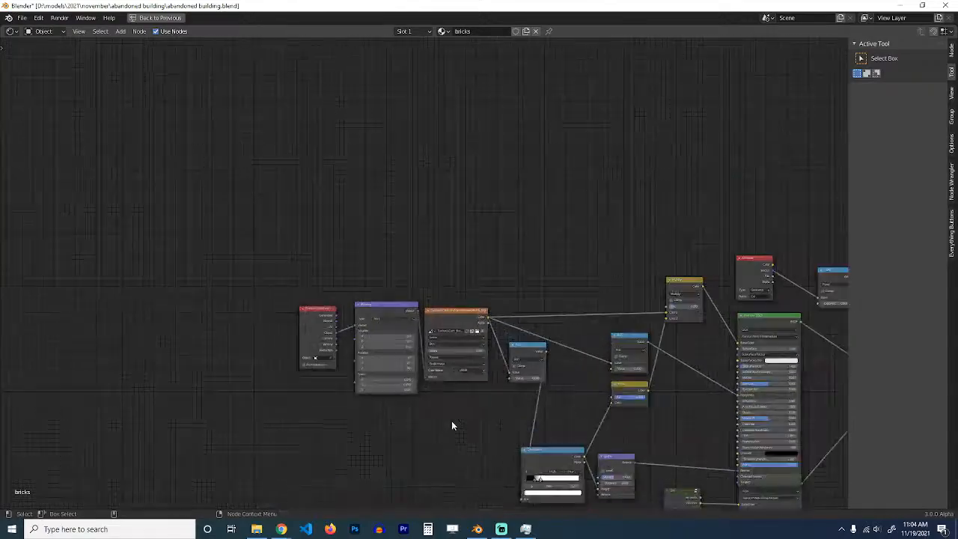
pyautogui.moveTo(378, 436); pyautogui.dragTo(388, 397, button='middle')
pyautogui.click(406, 389)
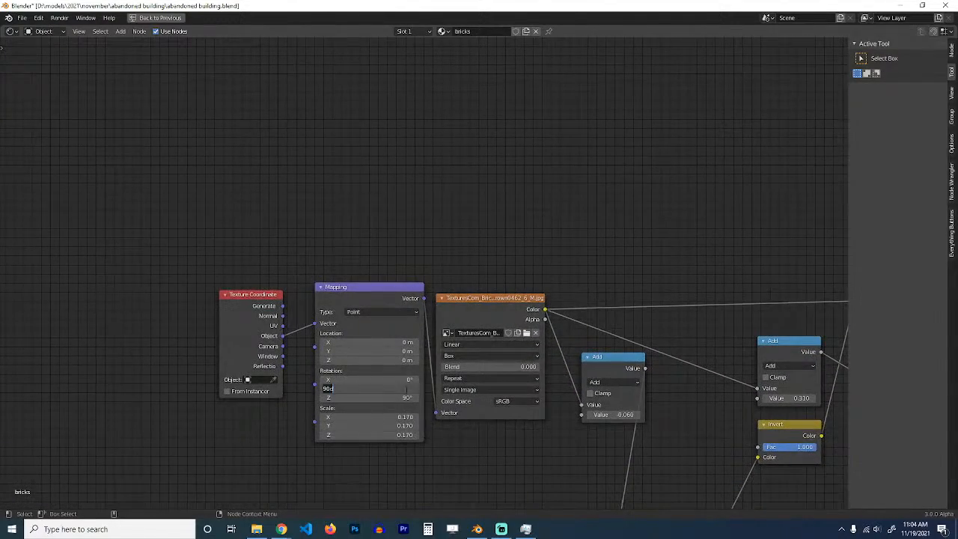
pyautogui.scroll(-3, 430, 459)
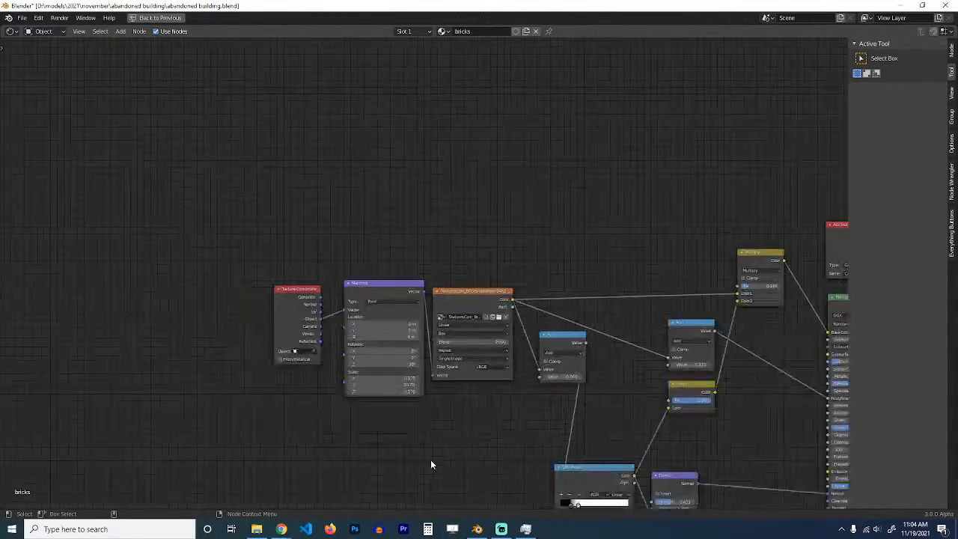
# Step: Set the lower Mapping node's Y and Z rotation to 0° and return to the full layout
pyautogui.moveTo(430, 459); pyautogui.dragTo(440, 307, button='middle')
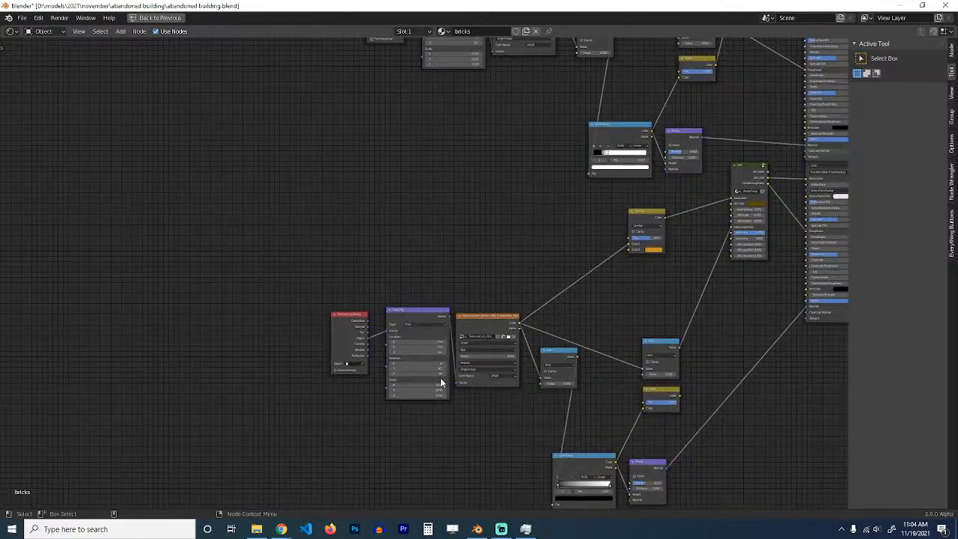
pyautogui.scroll(3, 440, 372)
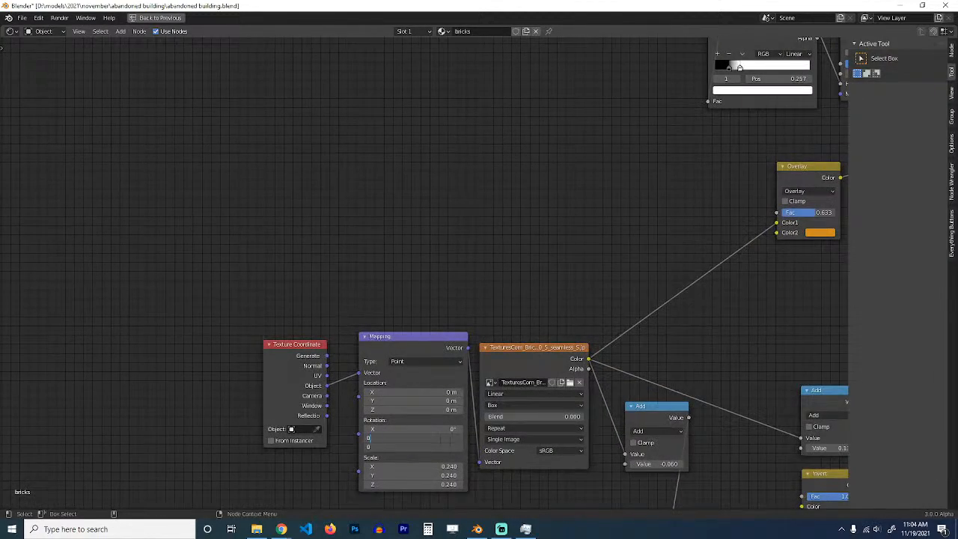
pyautogui.hotkey('ctrl', 'space')
# Step: Check the brick pattern on the block's walls, deselect everything and save the file
pyautogui.scroll(-3, 498, 292)
pyautogui.moveTo(500, 291); pyautogui.dragTo(552, 268, button='middle')
pyautogui.moveTo(552, 266); pyautogui.dragTo(512, 268)
pyautogui.moveTo(512, 267); pyautogui.dragTo(547, 286, button='middle')
pyautogui.hotkey('alt', 'a')
pyautogui.hotkey('ctrl', 's')
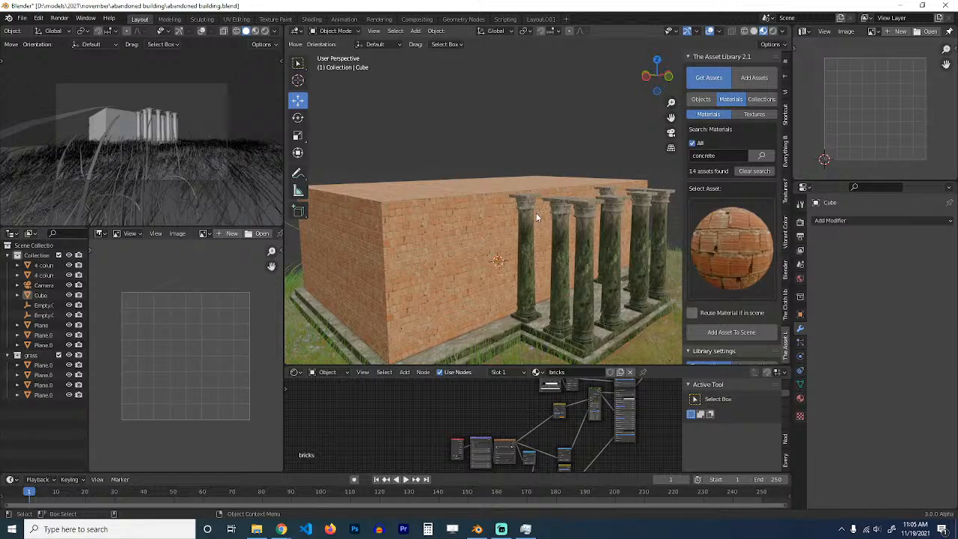
# Step: Cut a centred edge loop along the block's length and raise its top edge along Z into a gabled roof ridge
pyautogui.press('Tab')
pyautogui.moveTo(536, 212); pyautogui.dragTo(479, 228, button='middle')
pyautogui.hotkey('ctrl', 'r')
pyautogui.click(414, 237)
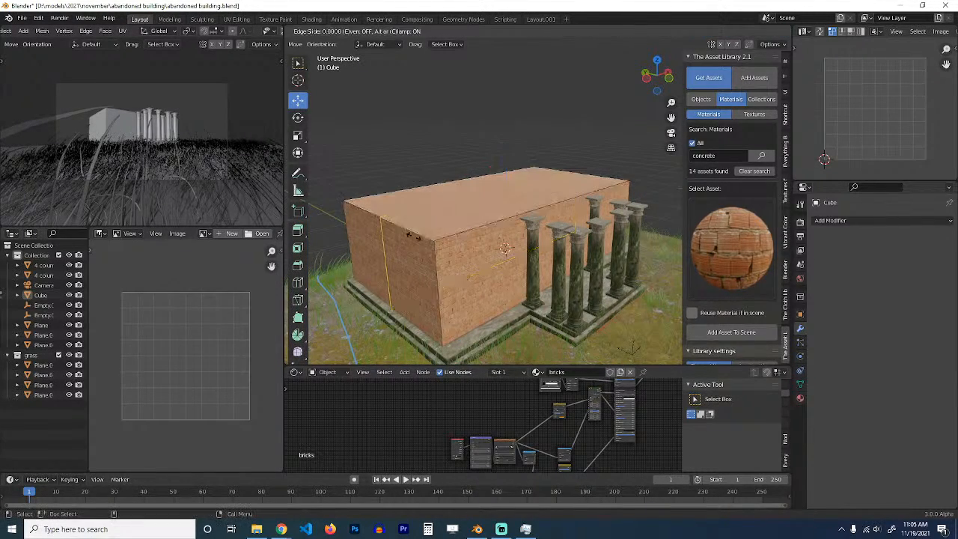
pyautogui.rightClick(414, 237)
pyautogui.moveTo(501, 154); pyautogui.dragTo(501, 105)
pyautogui.moveTo(501, 105); pyautogui.dragTo(399, 164, button='middle')
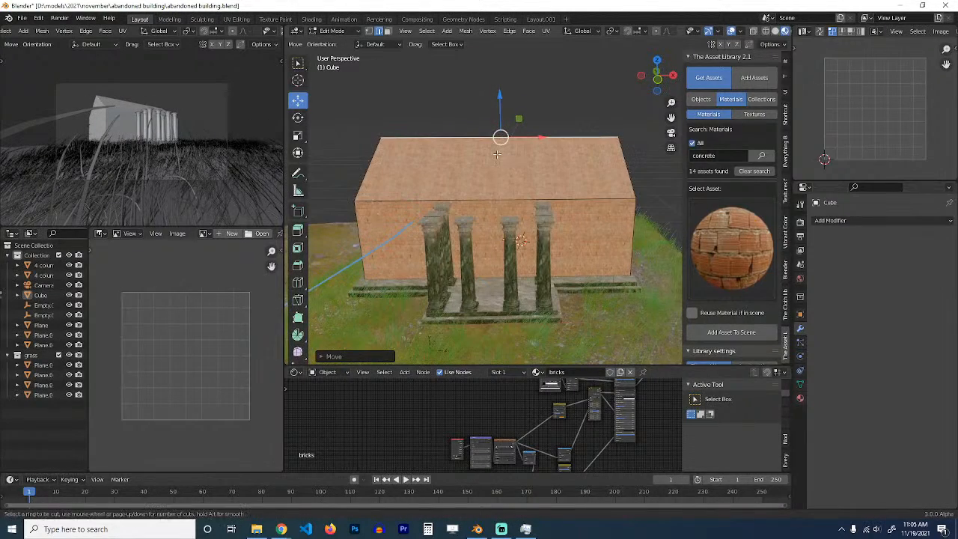
# Step: Add a centred edge loop across the building's width and bevel it into a wide strip behind the columns
pyautogui.hotkey('ctrl', 'r')
pyautogui.click(531, 198)
pyautogui.rightClick(531, 199)
pyautogui.hotkey('ctrl', 'b')
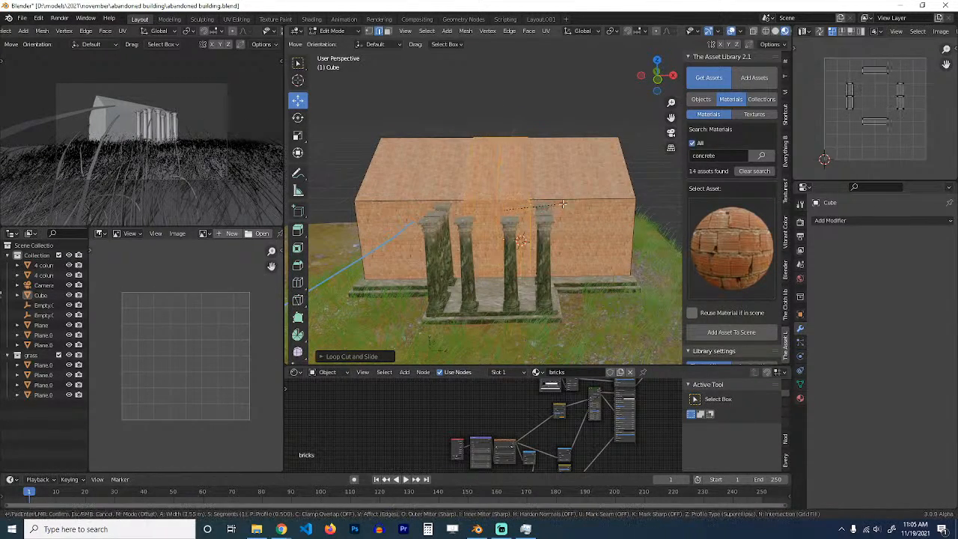
pyautogui.click(580, 204)
# Step: Add an unshifted edge loop down the middle of the beveled central strip
pyautogui.hotkey('ctrl', 'r')
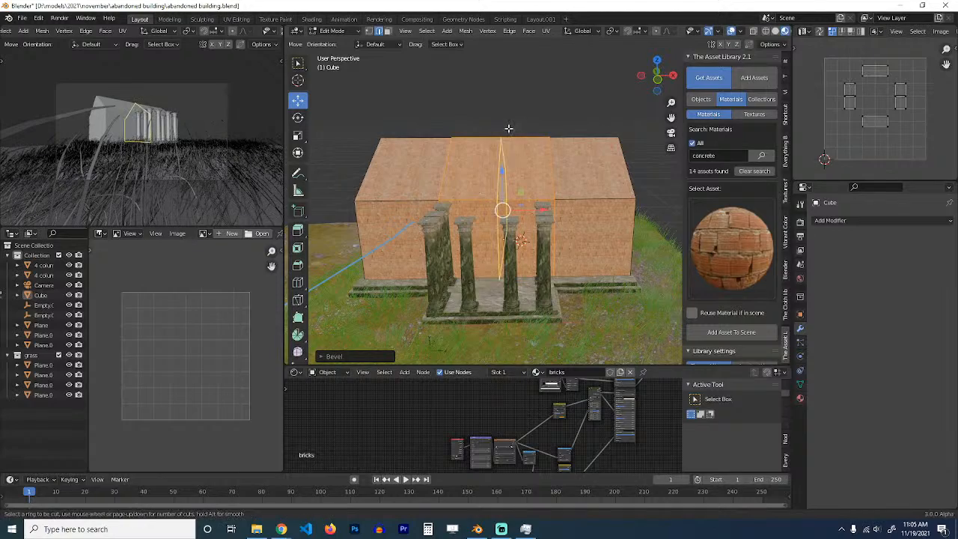
pyautogui.click(509, 129)
pyautogui.rightClick(508, 128)
# Step: Extrude the two front roof faces of the central strip forward along Y over the columns
pyautogui.moveTo(509, 129); pyautogui.dragTo(599, 166, button='middle')
pyautogui.press('3')
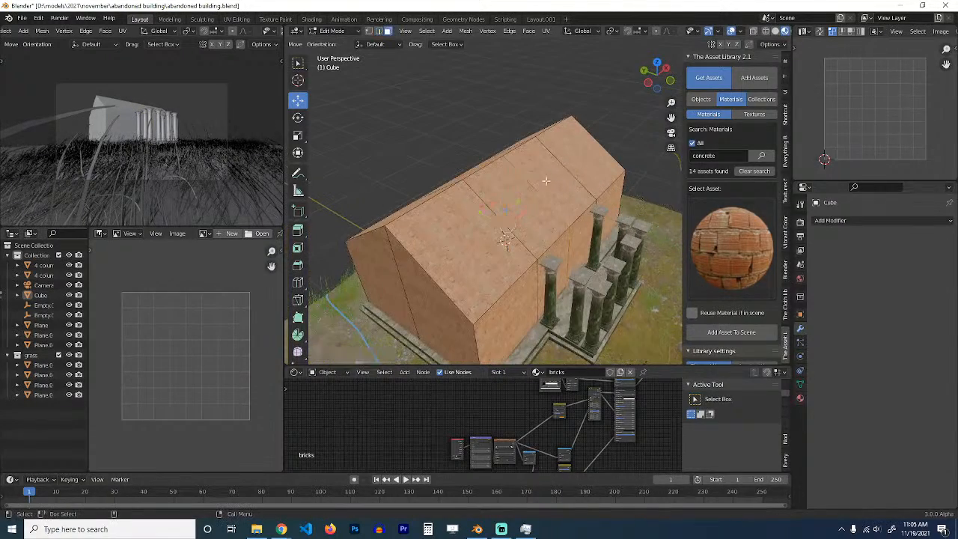
pyautogui.click(546, 182)
pyautogui.moveTo(530, 216); pyautogui.dragTo(511, 199, button='middle')
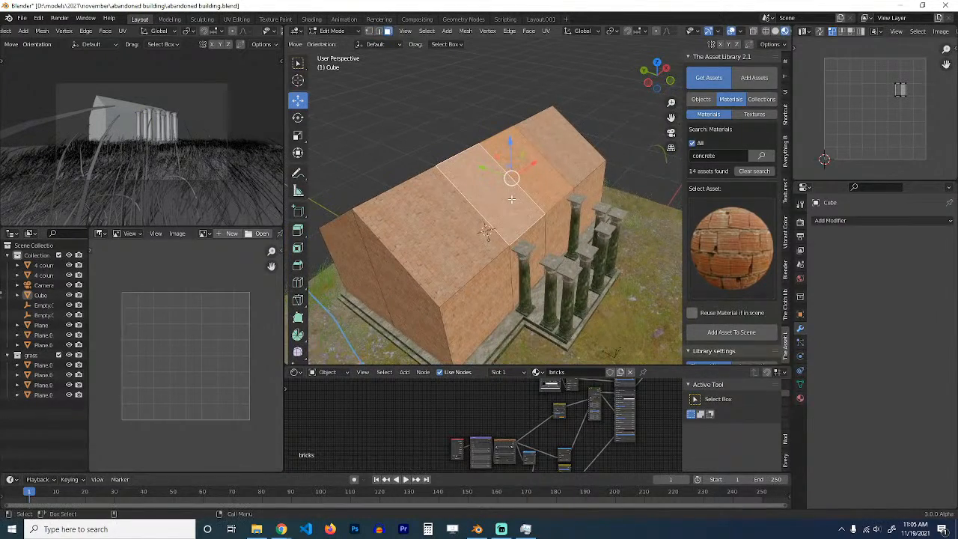
pyautogui.press('g')
pyautogui.press('y')
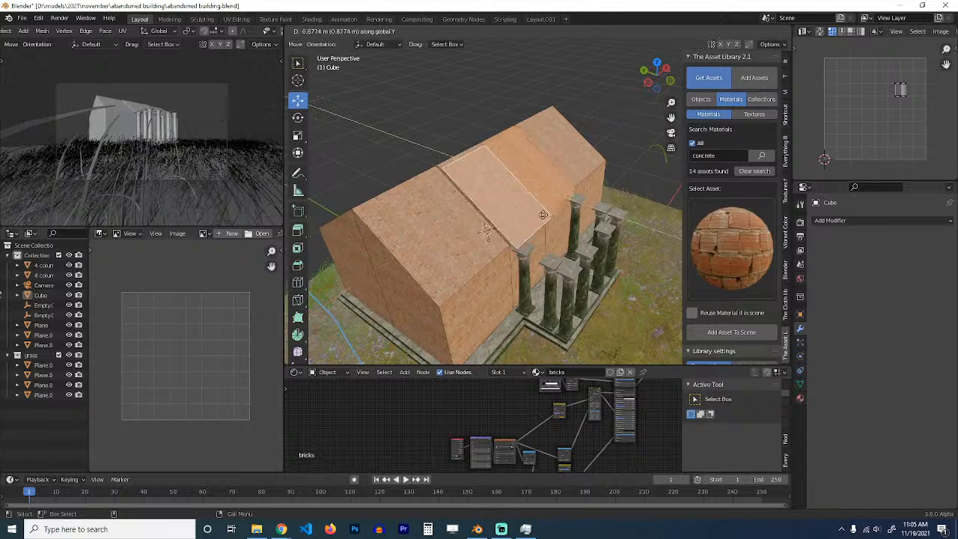
pyautogui.rightClick(583, 226)
# Step: Flatten the extruded faces into a vertical front with a scale of 0 and move them about 2.8 m forward along Y
pyautogui.press('s')
pyautogui.press('x')
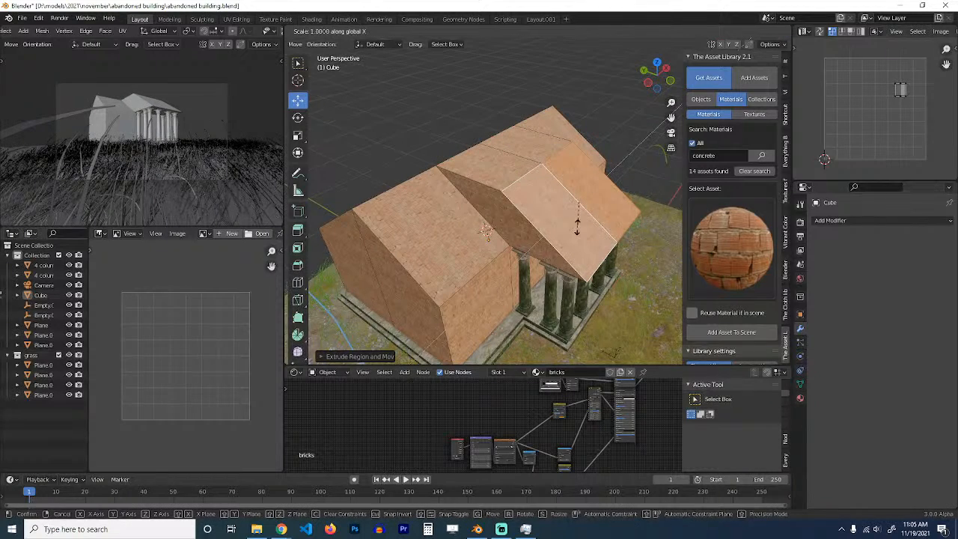
pyautogui.press('0')
pyautogui.press('Return')
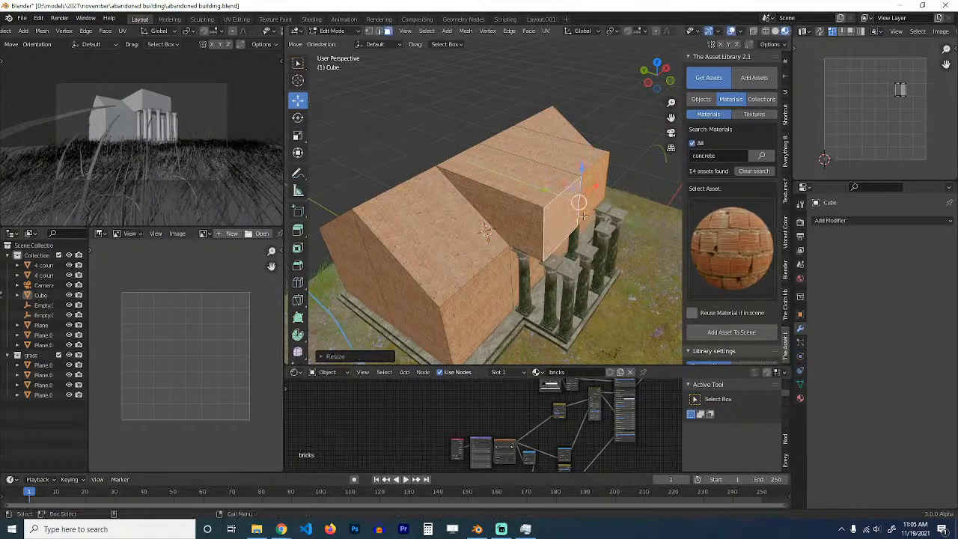
pyautogui.press('g')
pyautogui.press('y')
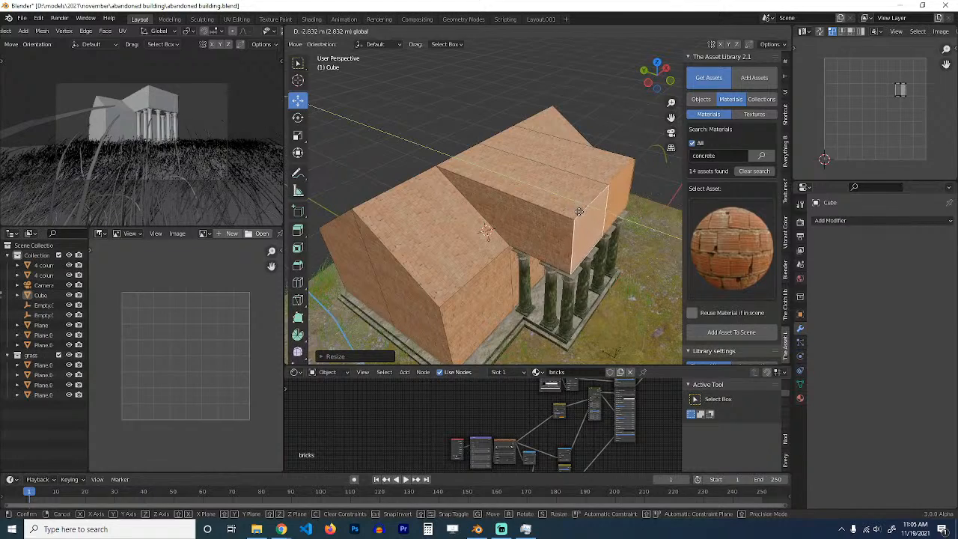
pyautogui.click(578, 214)
pyautogui.moveTo(577, 214); pyautogui.dragTo(545, 224, button='middle')
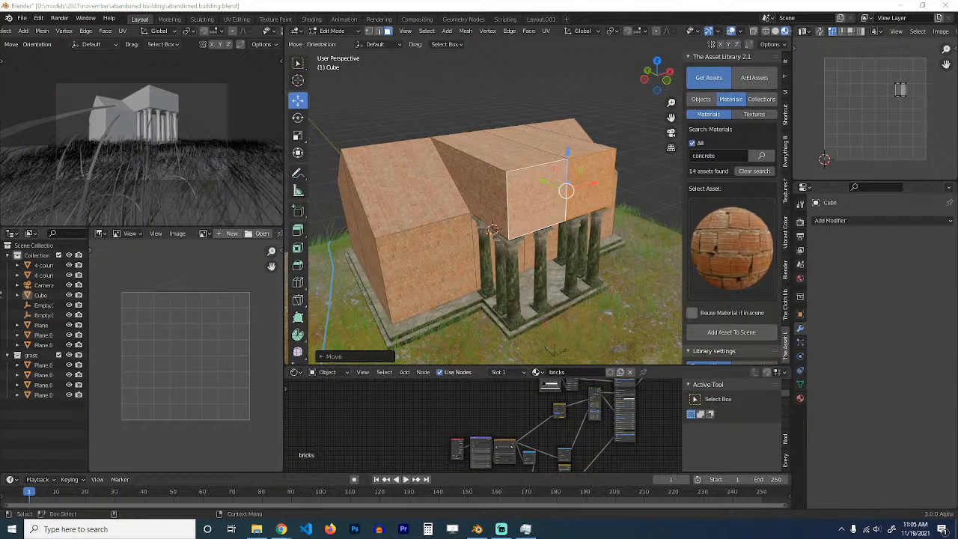
pyautogui.click(900, 5)
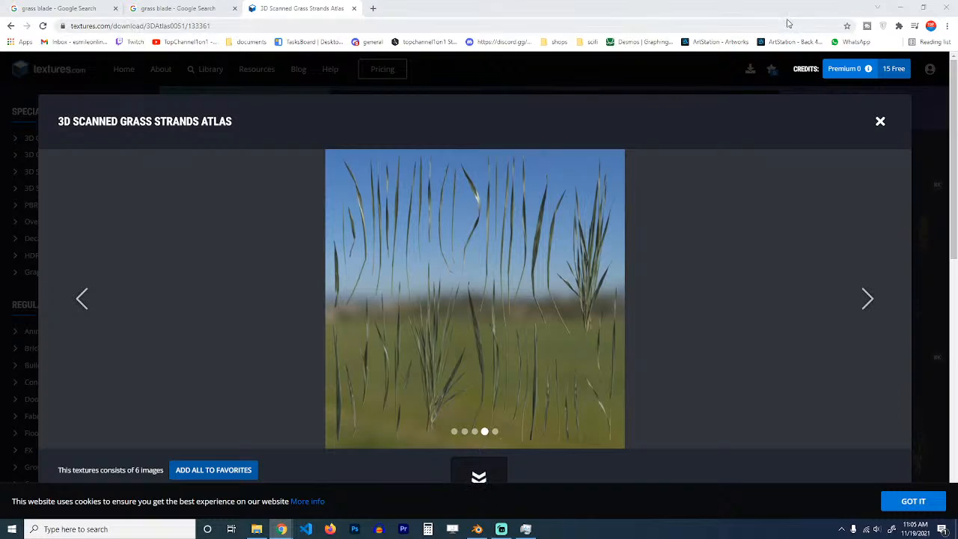
pyautogui.click(898, 7)
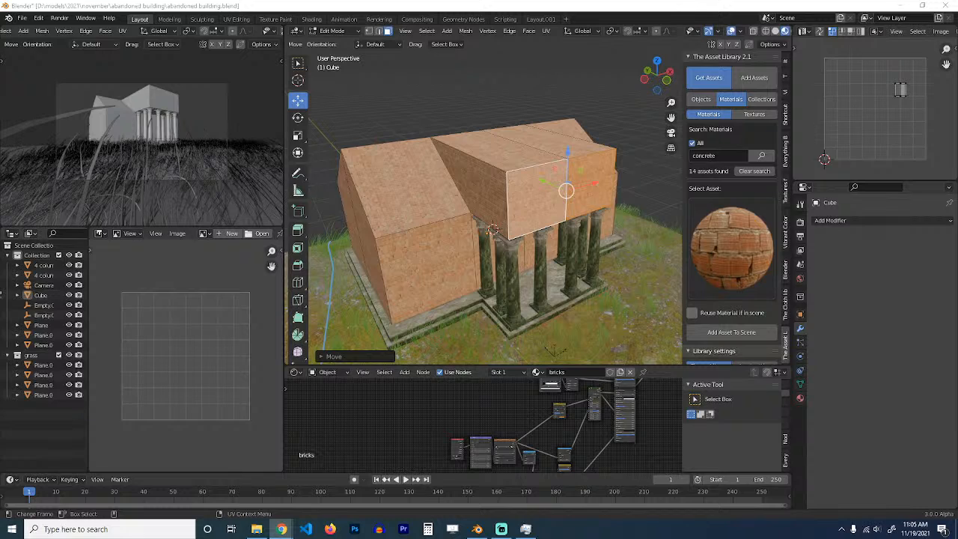
# Step: Merge the top vertices of the central section's front face at center to form a pointed gable
pyautogui.moveTo(557, 183); pyautogui.dragTo(566, 173, button='middle')
pyautogui.press('1')
pyautogui.click(554, 148)
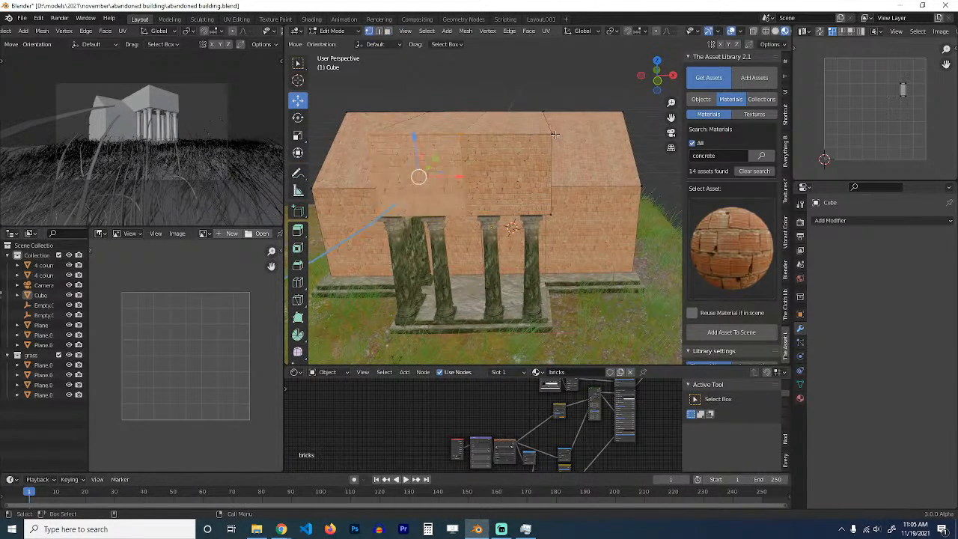
pyautogui.keyDown('ctrl'); pyautogui.click(369, 136); pyautogui.keyUp('ctrl')
pyautogui.press('m')
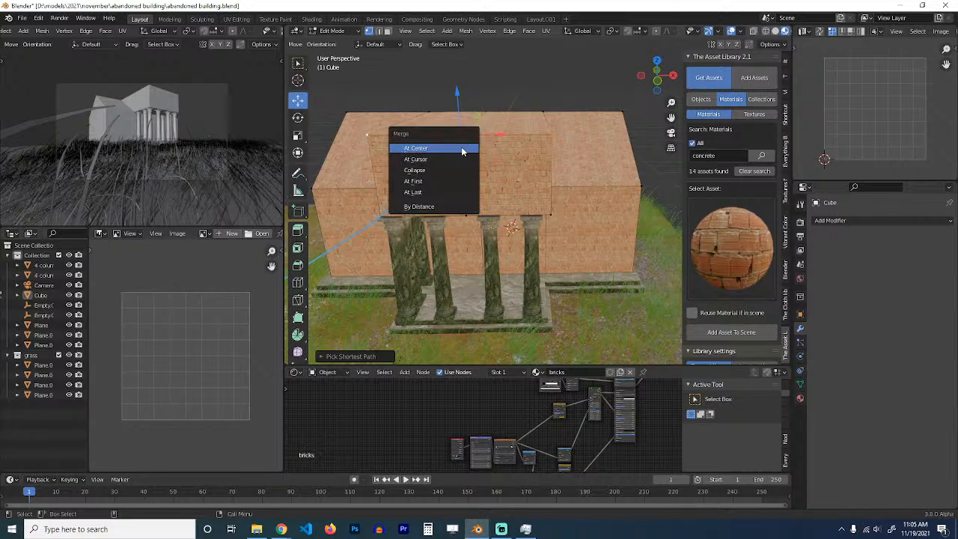
pyautogui.click(461, 152)
# Step: Merge the main ridge vertices behind the front gable at center and return to Object Mode
pyautogui.moveTo(461, 152); pyautogui.dragTo(659, 205, button='middle')
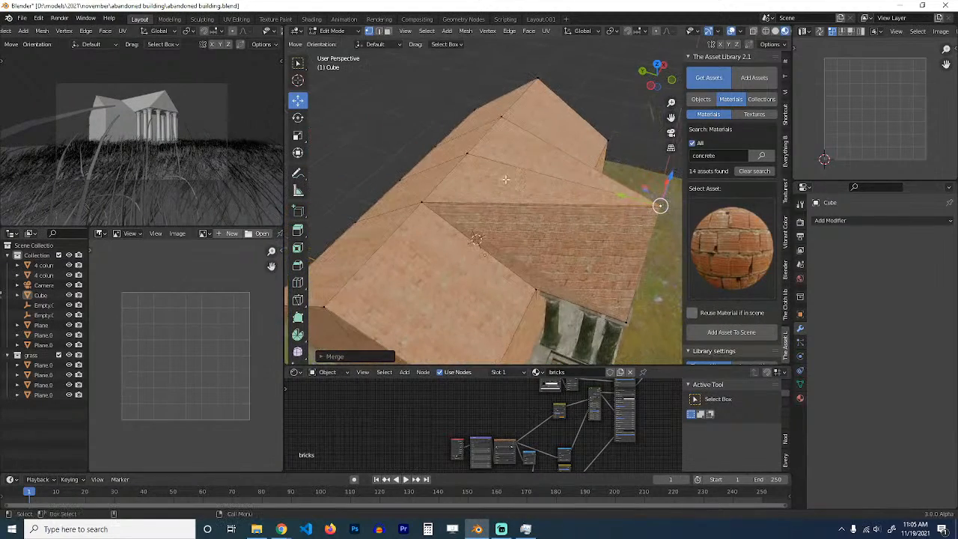
pyautogui.keyDown('ctrl'); pyautogui.click(426, 203); pyautogui.keyUp('ctrl')
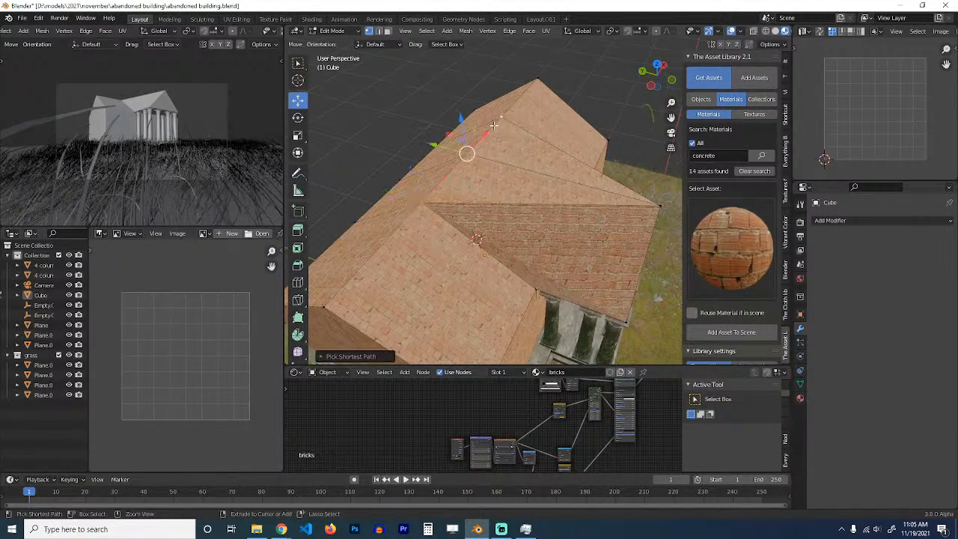
pyautogui.press('m')
pyautogui.click(493, 126)
pyautogui.press('Tab')
pyautogui.moveTo(493, 127); pyautogui.dragTo(539, 167, button='middle')
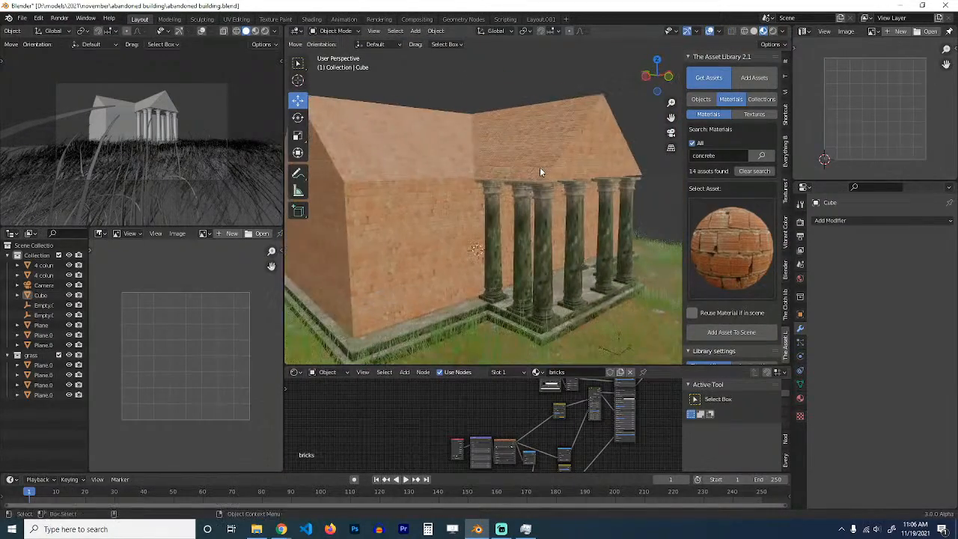
pyautogui.moveTo(531, 219); pyautogui.dragTo(511, 219, button='middle')
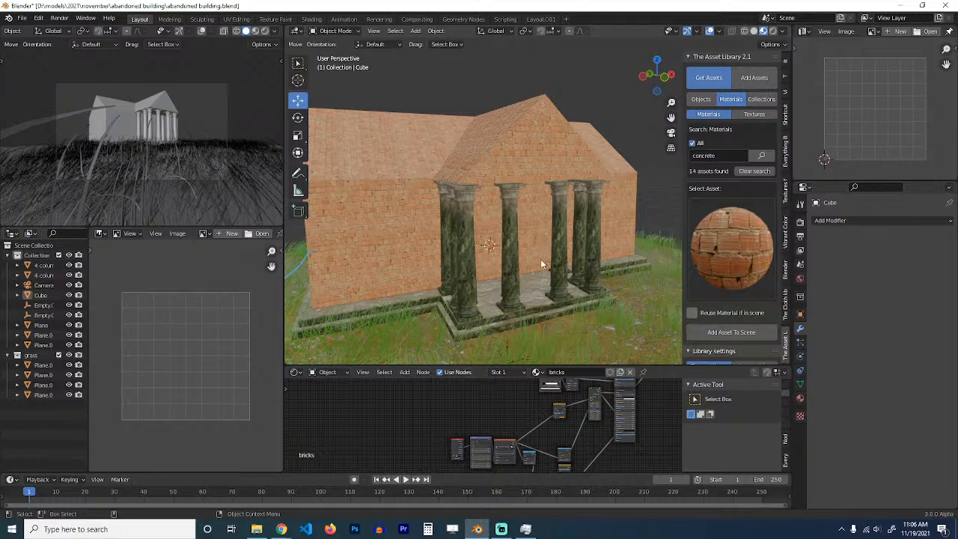
# Step: Select the stone columns and save the file
pyautogui.click(578, 188)
pyautogui.moveTo(578, 188); pyautogui.dragTo(504, 206, button='middle')
pyautogui.hotkey('ctrl', 's')
pyautogui.scroll(8, 500, 191)
pyautogui.scroll(-7, 550, 198)
pyautogui.scroll(-3, 556, 218)
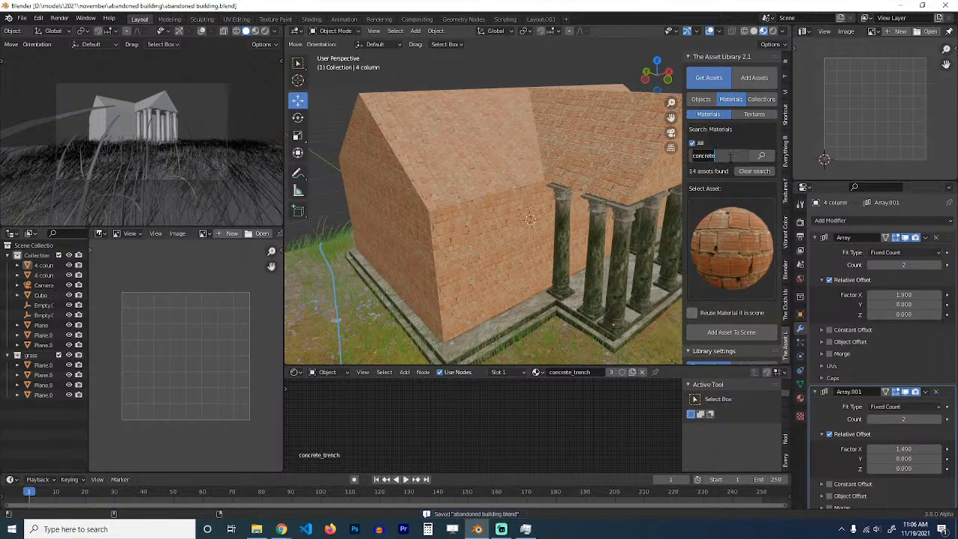
# Step: Search the asset library's materials for "roof", select the blue ribbed material and save the file
pyautogui.press('Return')
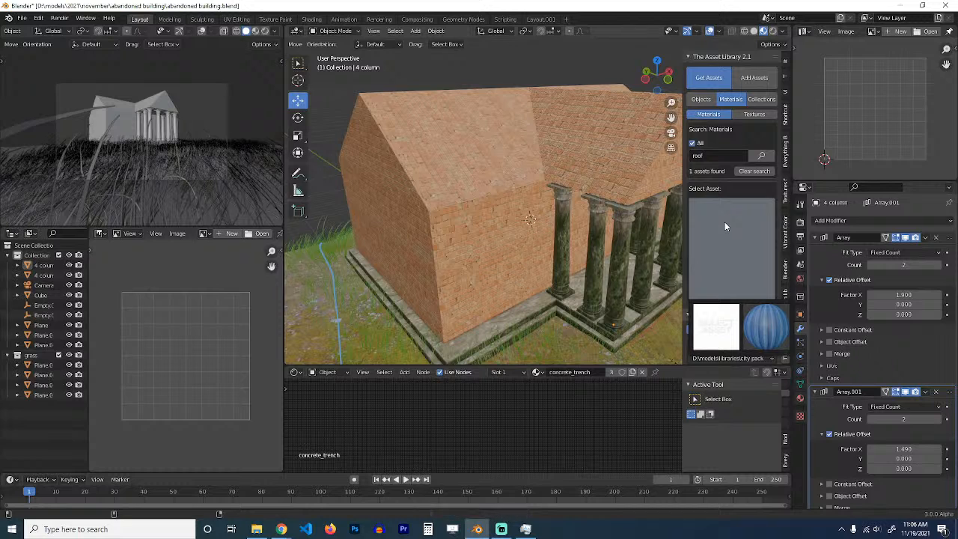
pyautogui.click(755, 322)
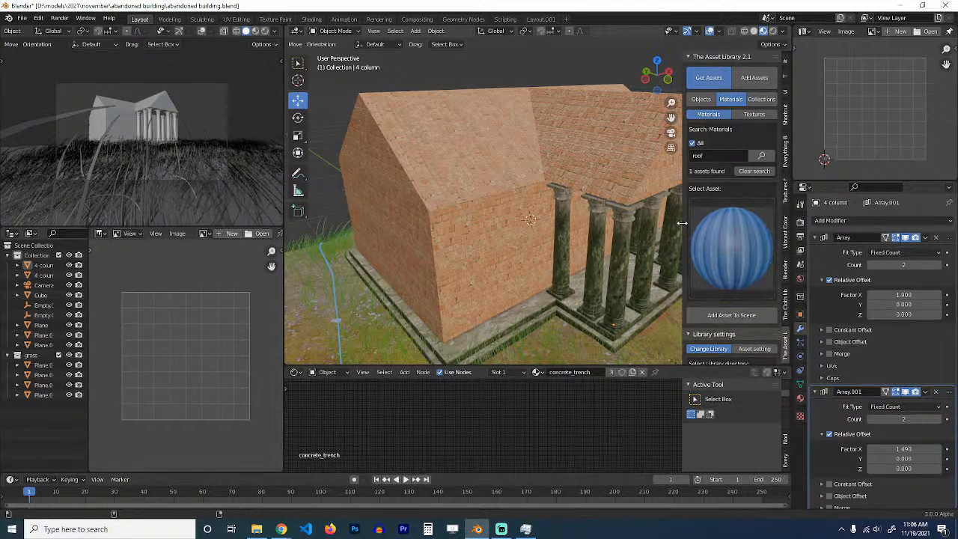
pyautogui.moveTo(517, 219); pyautogui.dragTo(521, 234, button='middle')
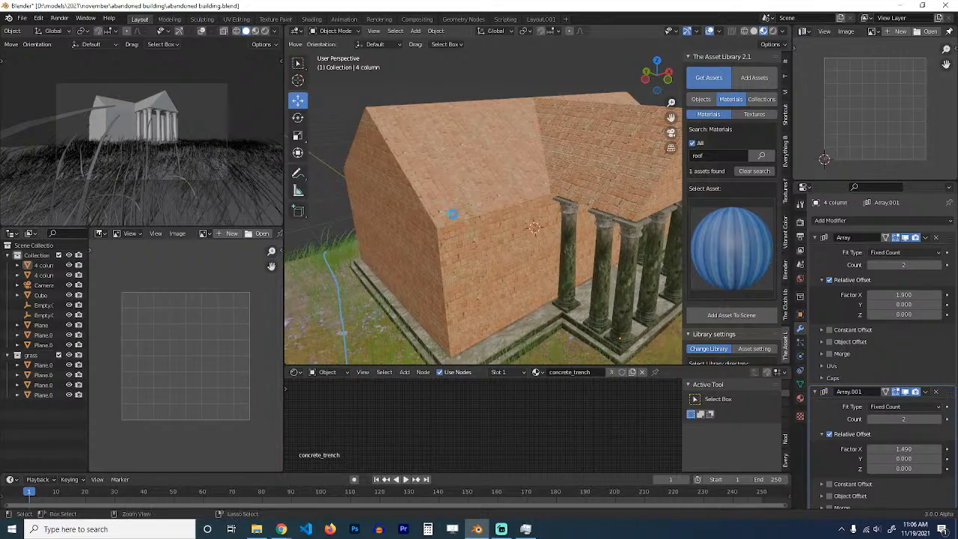
pyautogui.hotkey('ctrl', 's')
pyautogui.moveTo(472, 204); pyautogui.dragTo(531, 230, button='middle')
pyautogui.scroll(3, 531, 230)
pyautogui.scroll(-1, 531, 230)
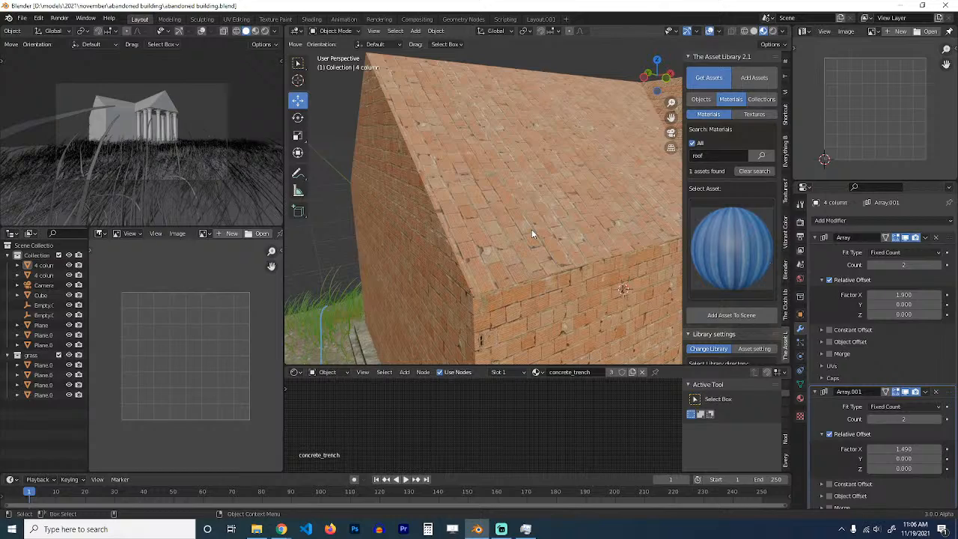
pyautogui.scroll(-4, 531, 229)
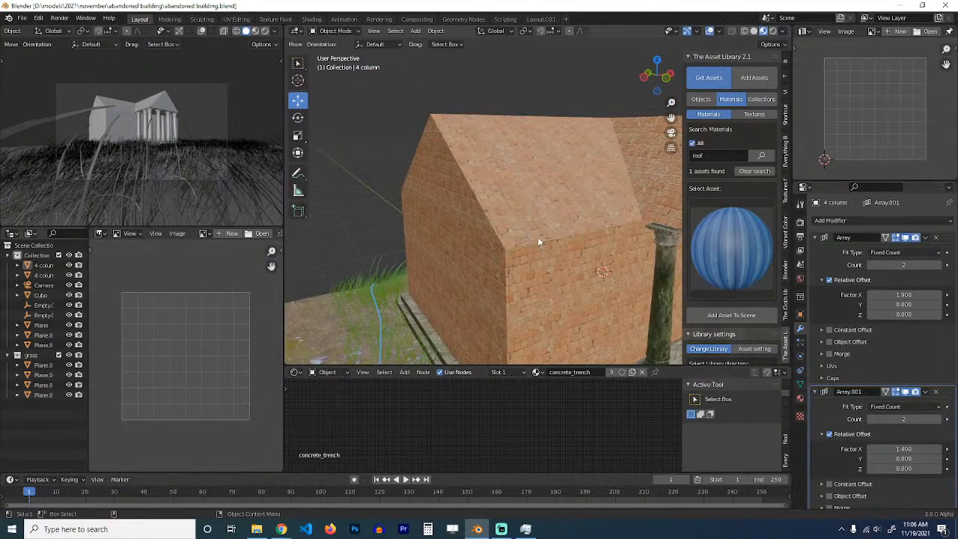
# Step: Switch to Streamlabs OBS, sign in to the live chat and return to Blender
pyautogui.click(501, 529)
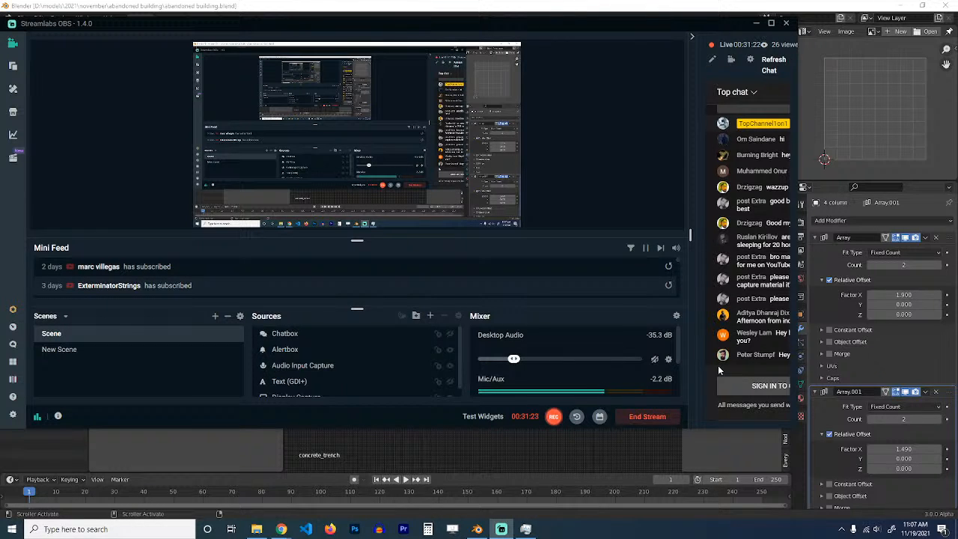
pyautogui.click(752, 385)
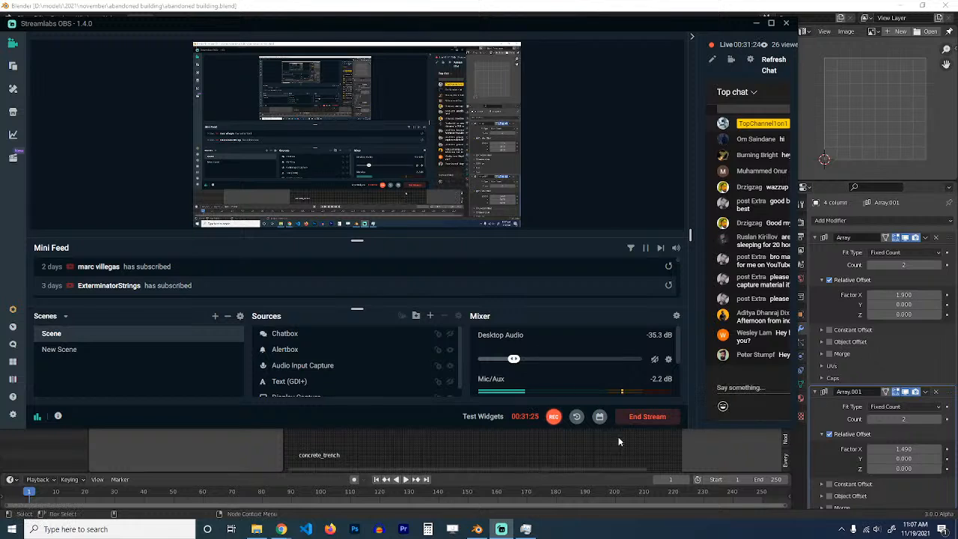
pyautogui.click(673, 447)
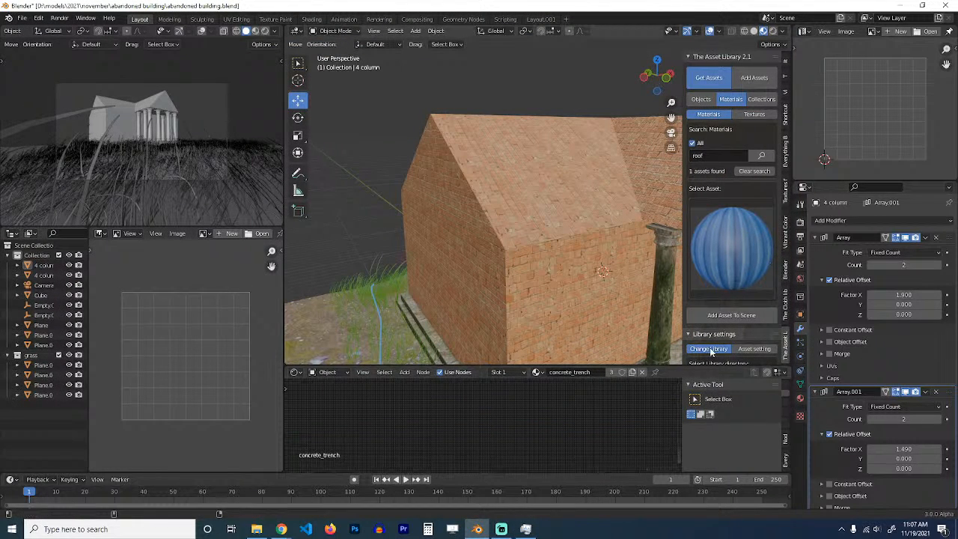
# Step: Select the brick building's roof faces in Edit Mode and separate the selection into its own object
pyautogui.click(614, 275)
pyautogui.moveTo(614, 274); pyautogui.dragTo(564, 274, button='middle')
pyautogui.click(524, 248)
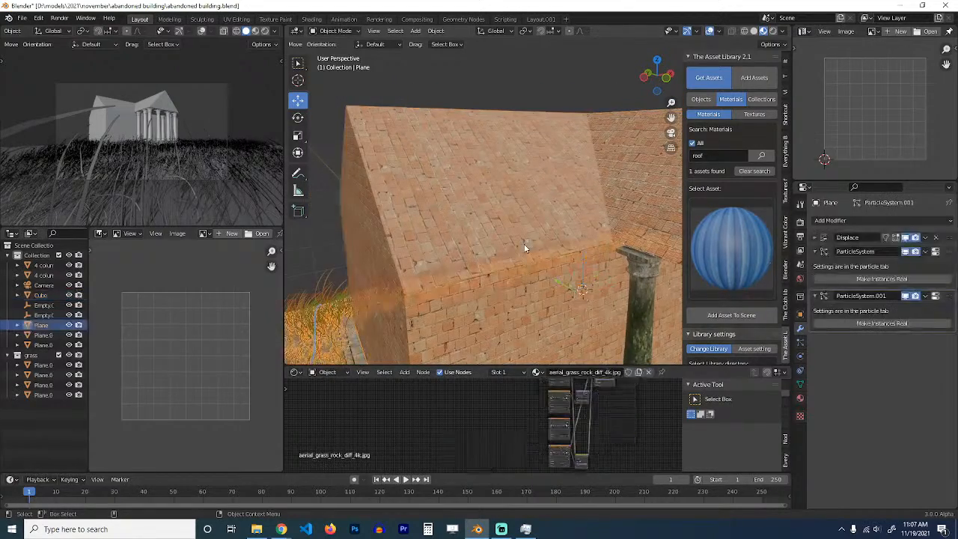
pyautogui.click(568, 184)
pyautogui.press('Tab')
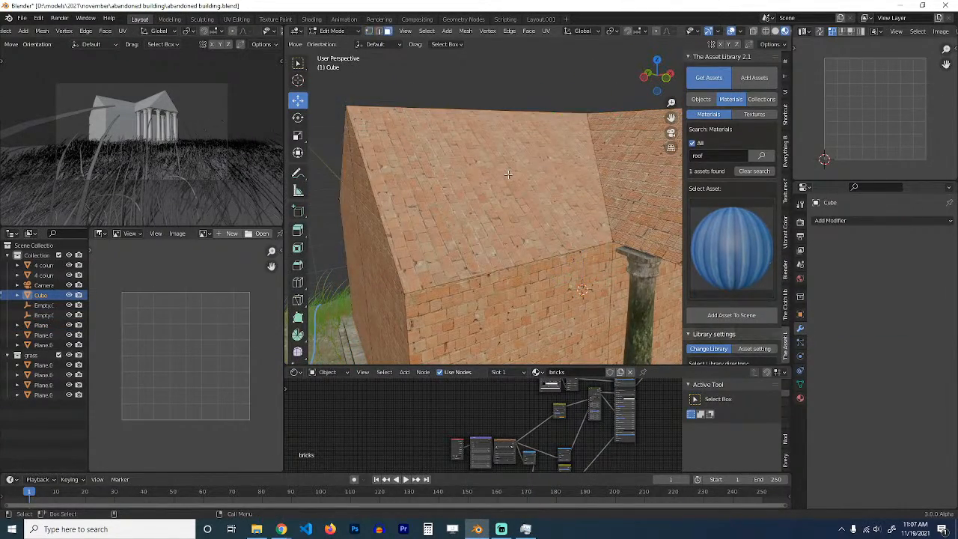
pyautogui.click(508, 174)
pyautogui.keyDown('shift'); pyautogui.moveTo(508, 174); pyautogui.dragTo(415, 184, button='middle'); pyautogui.keyUp('shift')
pyautogui.keyDown('shift'); pyautogui.click(591, 206); pyautogui.keyUp('shift')
pyautogui.scroll(-4, 598, 211)
pyautogui.moveTo(605, 211)
pyautogui.mouseDown(button='middle')
pyautogui.moveTo(554, 223)
pyautogui.moveTo(588, 212)
pyautogui.mouseUp(button='middle')
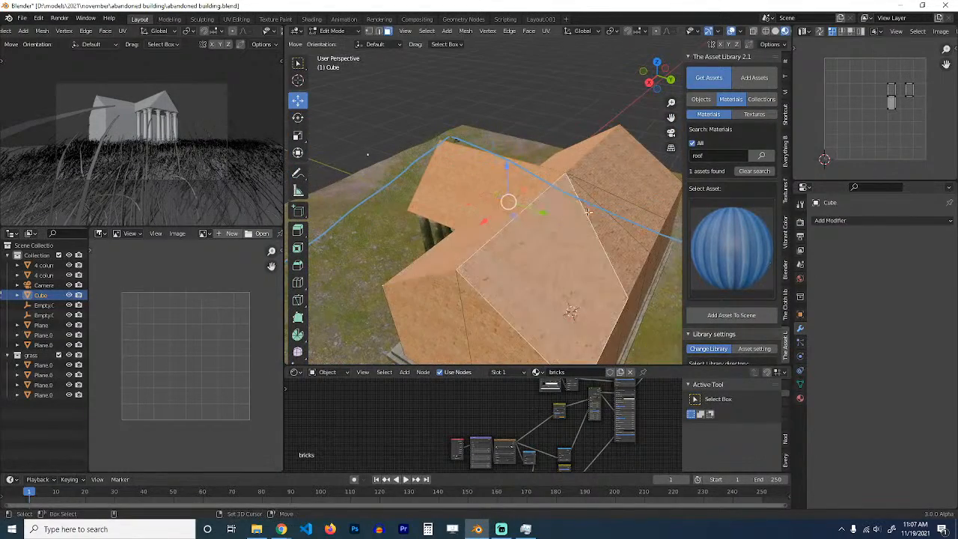
pyautogui.keyDown('ctrl'); pyautogui.click(613, 206); pyautogui.keyUp('ctrl')
pyautogui.press('p')
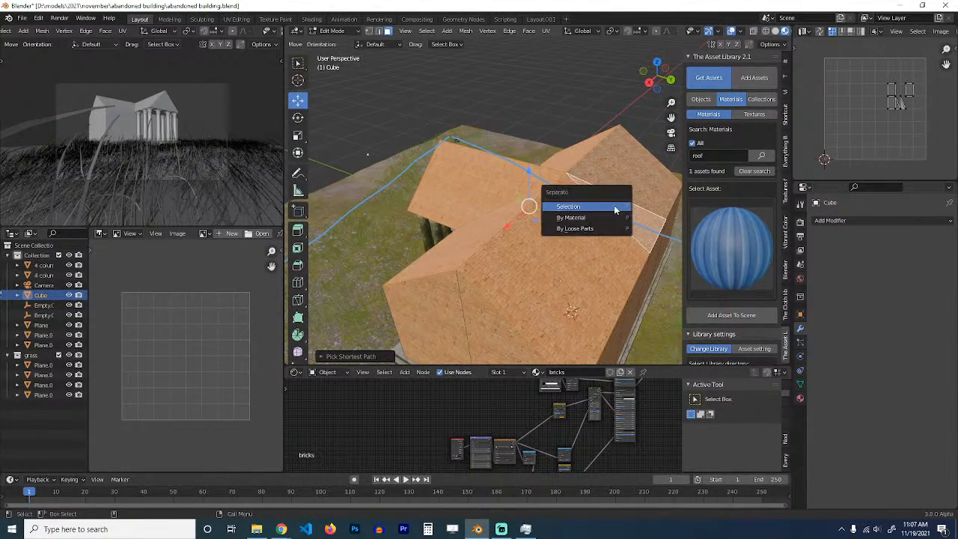
pyautogui.click(613, 206)
pyautogui.press('Tab')
# Step: Set the viewport to solid shading and join the separated roof faces and the building back into one object
pyautogui.moveTo(644, 199)
pyautogui.mouseDown(button='middle')
pyautogui.moveTo(573, 225)
pyautogui.moveTo(525, 202)
pyautogui.moveTo(629, 191)
pyautogui.moveTo(511, 192)
pyautogui.mouseUp(button='middle')
pyautogui.click(524, 202)
pyautogui.press('Tab')
pyautogui.press('Tab')
pyautogui.press('z')
pyautogui.click(632, 194)
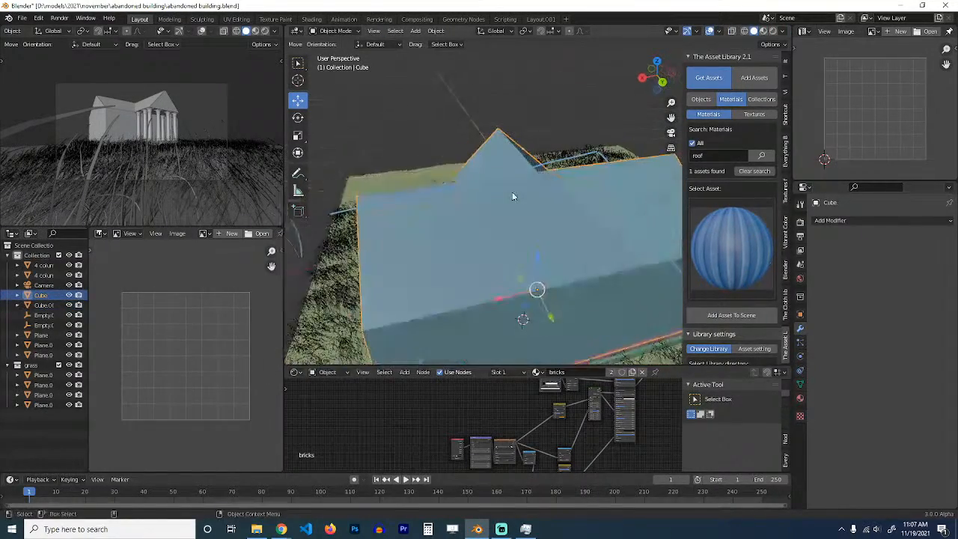
pyautogui.keyDown('shift'); pyautogui.click(556, 195); pyautogui.keyUp('shift')
pyautogui.hotkey('ctrl', 'j')
# Step: Add the remaining rear roof faces to the selection and separate the complete roof into its own object
pyautogui.press('Tab')
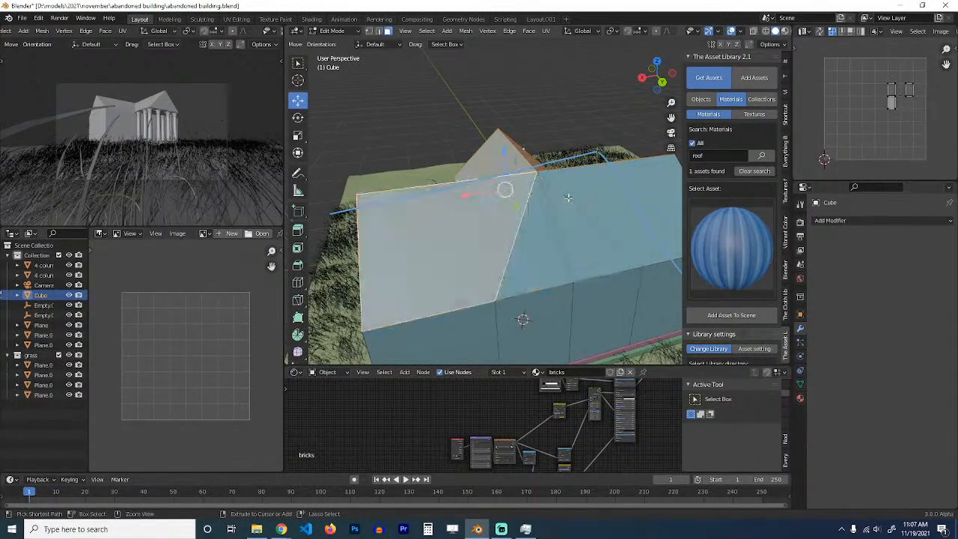
pyautogui.keyDown('ctrl'); pyautogui.click(565, 200); pyautogui.keyUp('ctrl')
pyautogui.moveTo(565, 201); pyautogui.dragTo(557, 174, button='middle')
pyautogui.press('p')
pyautogui.click(603, 212)
pyautogui.press('Tab')
# Step: Move the front gable edge vertices of the separated roof slightly outward along Y to create an overhang
pyautogui.click(597, 194)
pyautogui.press('Tab')
pyautogui.press('1')
pyautogui.click(428, 186)
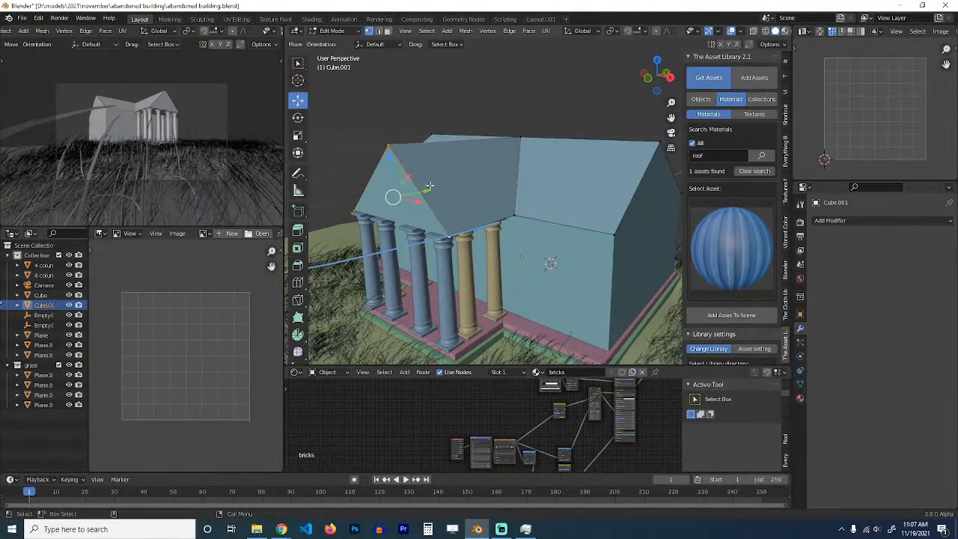
pyautogui.press('Tab')
pyautogui.press('Tab')
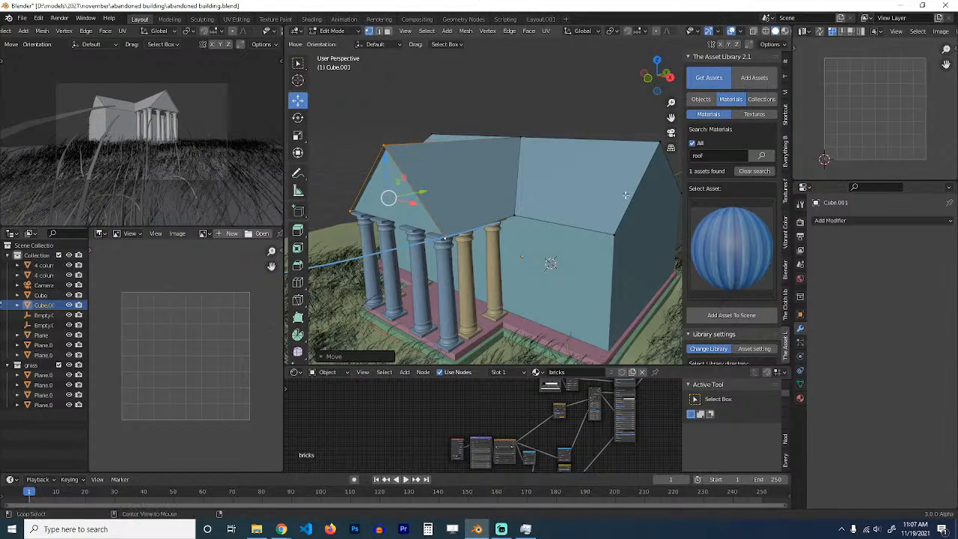
# Step: Move the edge vertices at the roof's +X gable end outward along X and fine-tune the overhang
pyautogui.click(658, 142)
pyautogui.moveTo(658, 142); pyautogui.dragTo(602, 196, button='middle')
pyautogui.moveTo(612, 191); pyautogui.dragTo(617, 191)
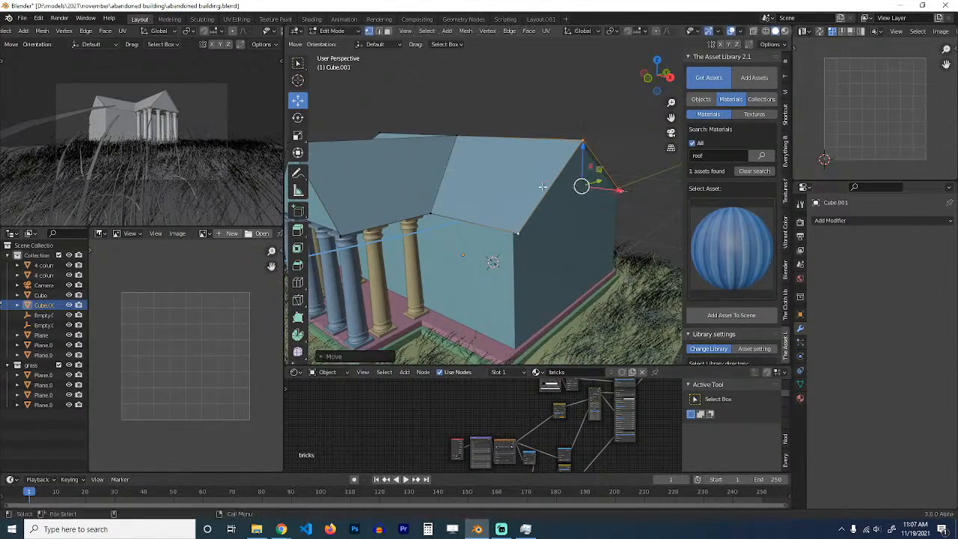
pyautogui.moveTo(543, 186)
pyautogui.mouseDown(button='middle')
pyautogui.moveTo(433, 194)
pyautogui.moveTo(535, 190)
pyautogui.mouseUp(button='middle')
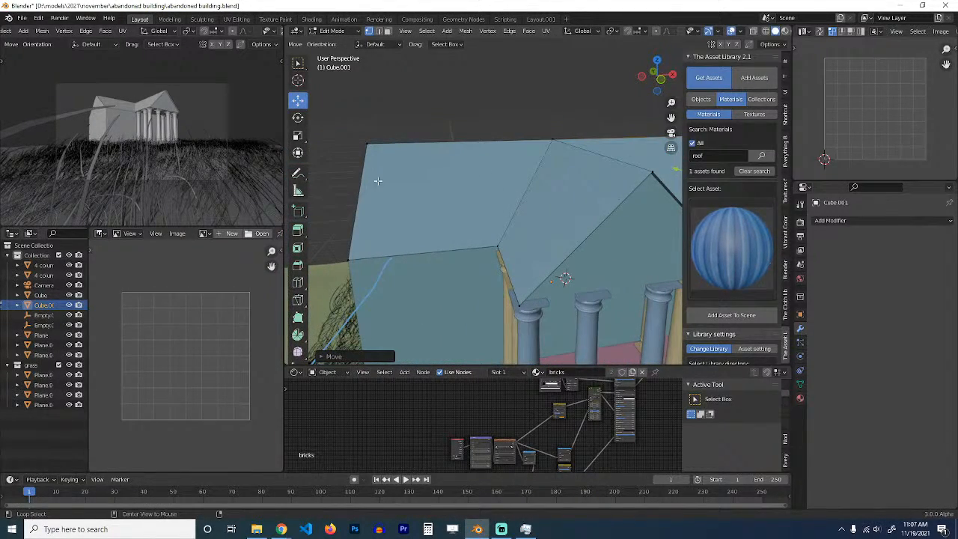
pyautogui.moveTo(417, 196); pyautogui.dragTo(630, 187, button='middle')
pyautogui.moveTo(630, 187); pyautogui.dragTo(628, 187)
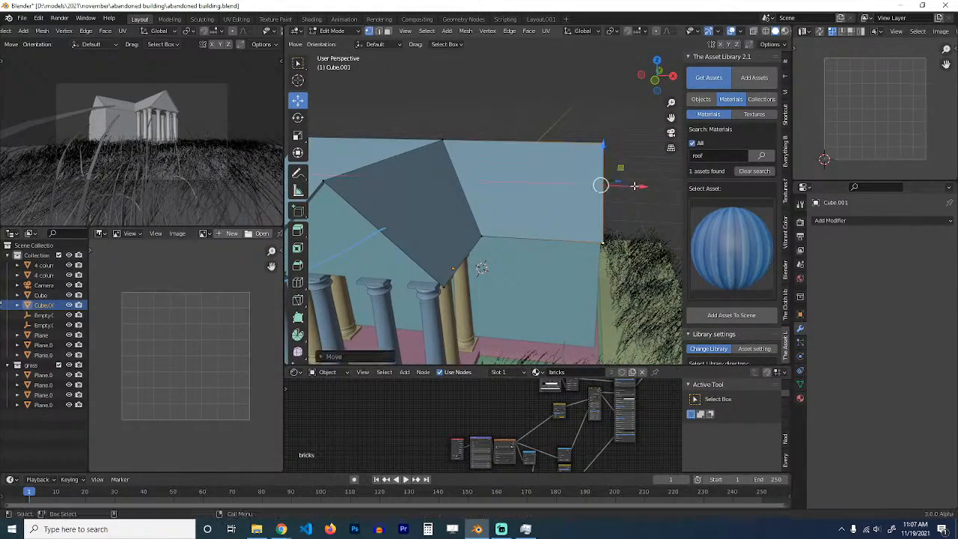
# Step: Extrude all roof faces along their normals by about 0.4 m to give the roof thickness
pyautogui.moveTo(568, 206); pyautogui.dragTo(536, 219, button='middle')
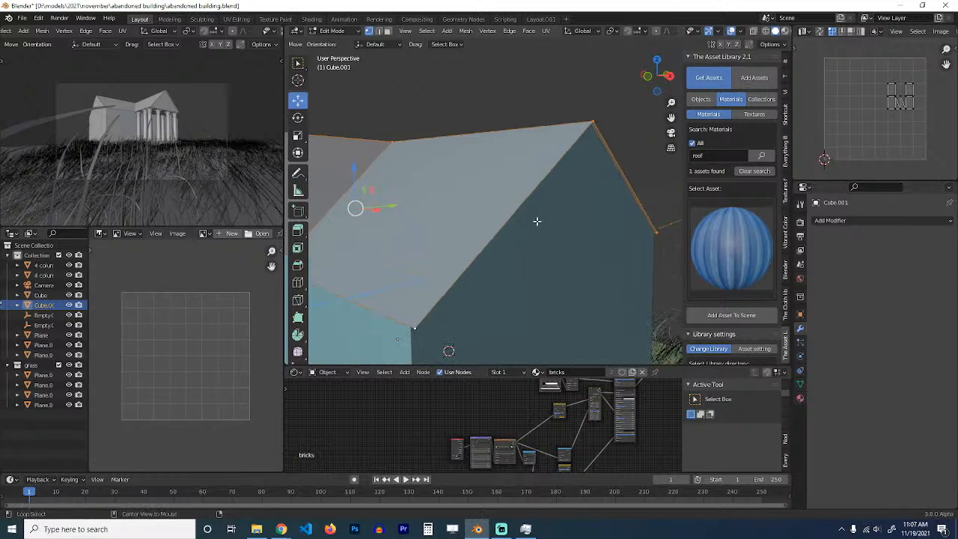
pyautogui.hotkey('alt', 'e')
pyautogui.click(536, 235)
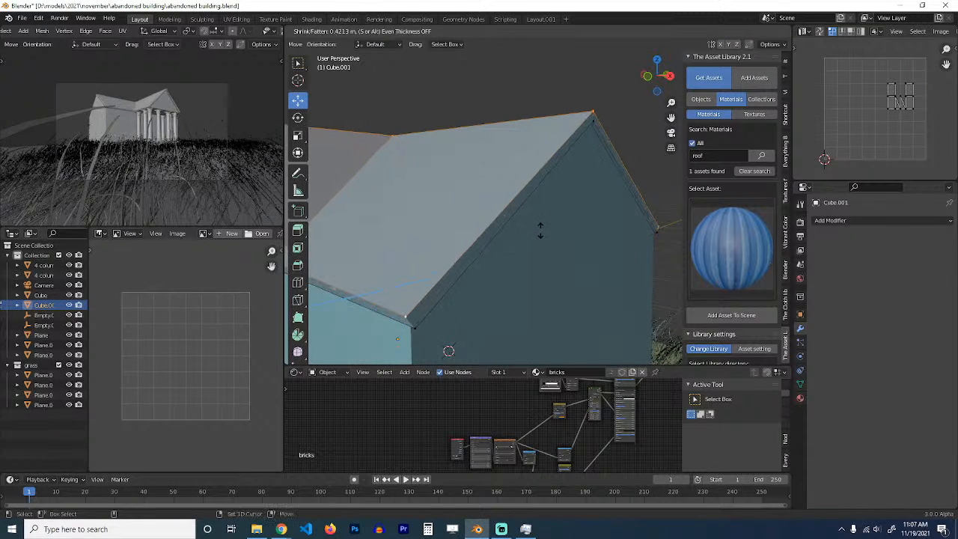
pyautogui.click(544, 225)
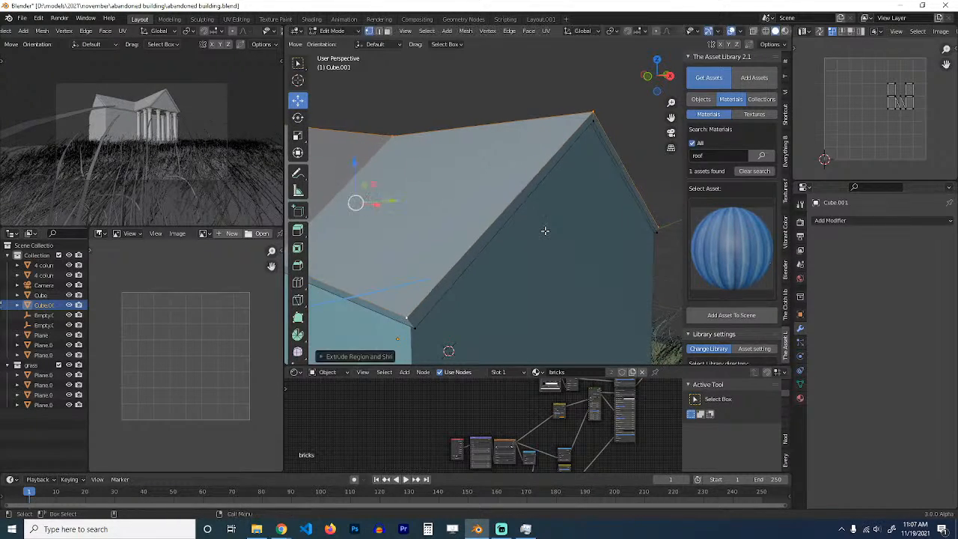
pyautogui.press('Tab')
pyautogui.moveTo(545, 229); pyautogui.dragTo(574, 186, button='middle')
# Step: Add a loop cut around the roof's edge thickness and extrude the upper face band outward along normals by about 0.18 m
pyautogui.press('Tab')
pyautogui.hotkey('ctrl', 'r')
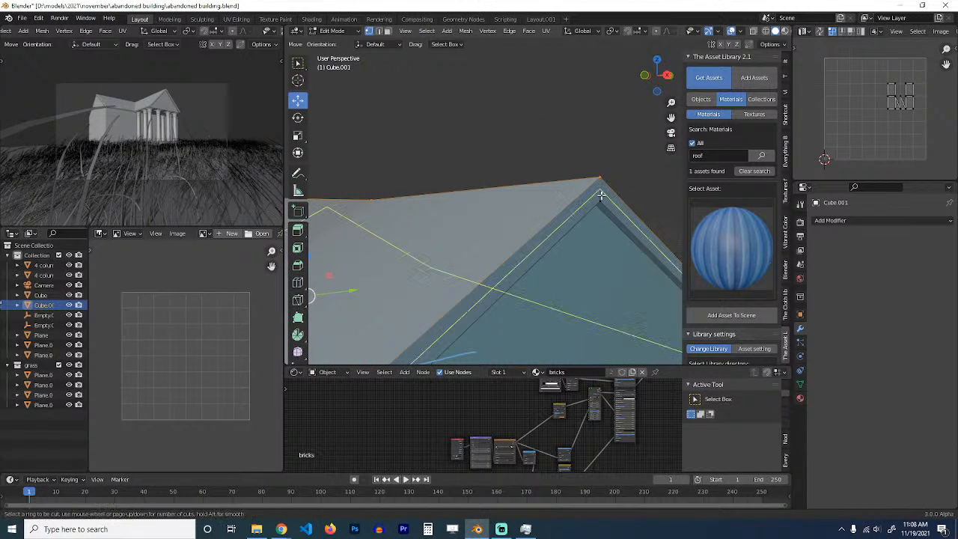
pyautogui.click(601, 192)
pyautogui.click(600, 192)
pyautogui.press('3')
pyautogui.keyDown('alt'); pyautogui.click(601, 187); pyautogui.keyUp('alt')
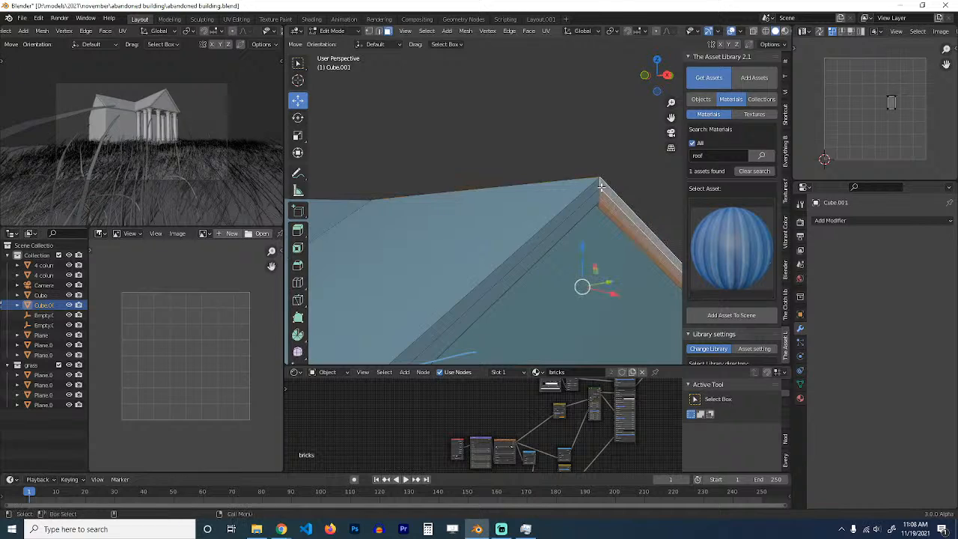
pyautogui.hotkey('alt', 'e')
pyautogui.click(601, 186)
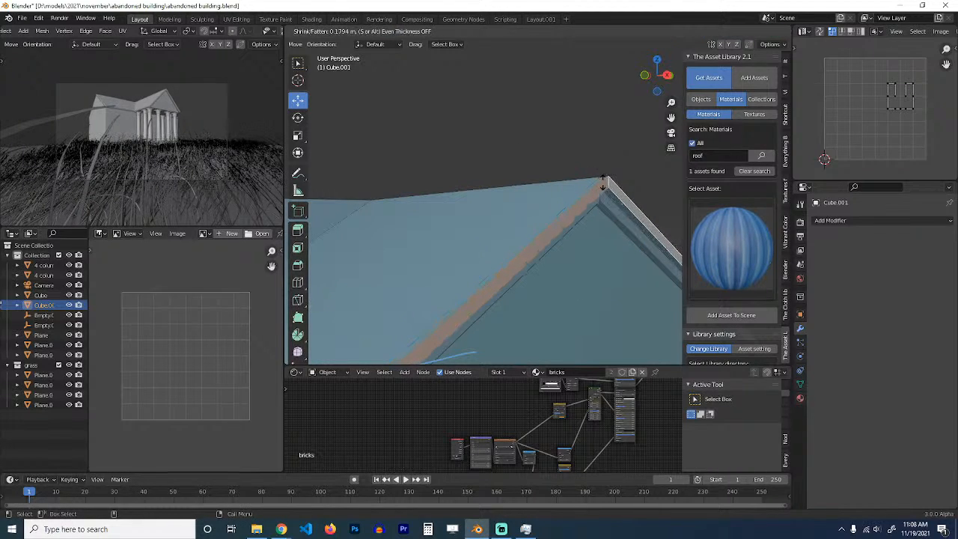
pyautogui.click(602, 182)
# Step: Bevel the edge loop along the roof's projecting edge trim with multiple segments
pyautogui.press('Tab')
pyautogui.scroll(-3, 601, 260)
pyautogui.moveTo(601, 260); pyautogui.dragTo(553, 172, button='middle')
pyautogui.scroll(2, 546, 267)
pyautogui.scroll(3, 572, 256)
pyautogui.press('Tab')
pyautogui.keyDown('alt'); pyautogui.click(549, 179); pyautogui.keyUp('alt')
pyautogui.hotkey('ctrl', 'b')
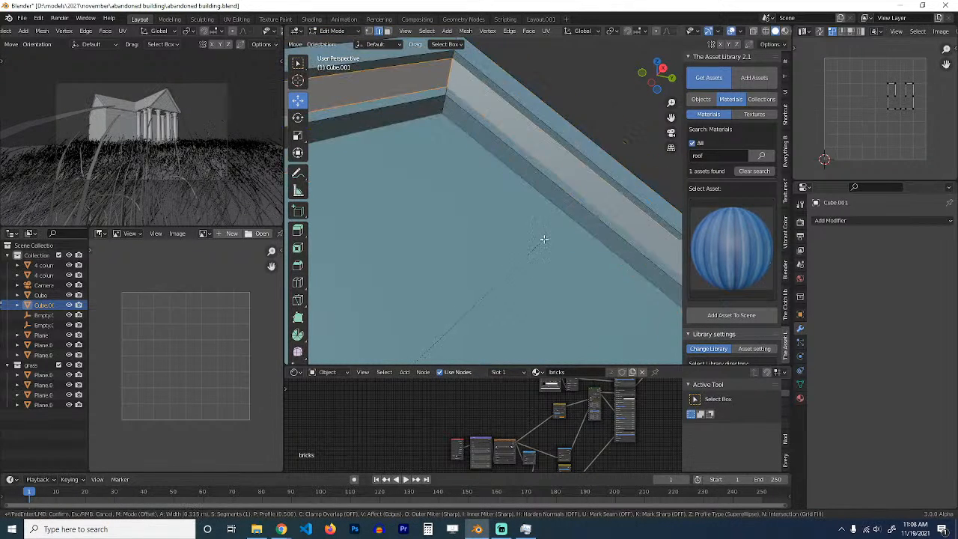
pyautogui.scroll(3, 540, 241)
pyautogui.click(544, 240)
# Step: Shade the roof object smooth and enable Auto Smooth
pyautogui.rightClick(545, 241)
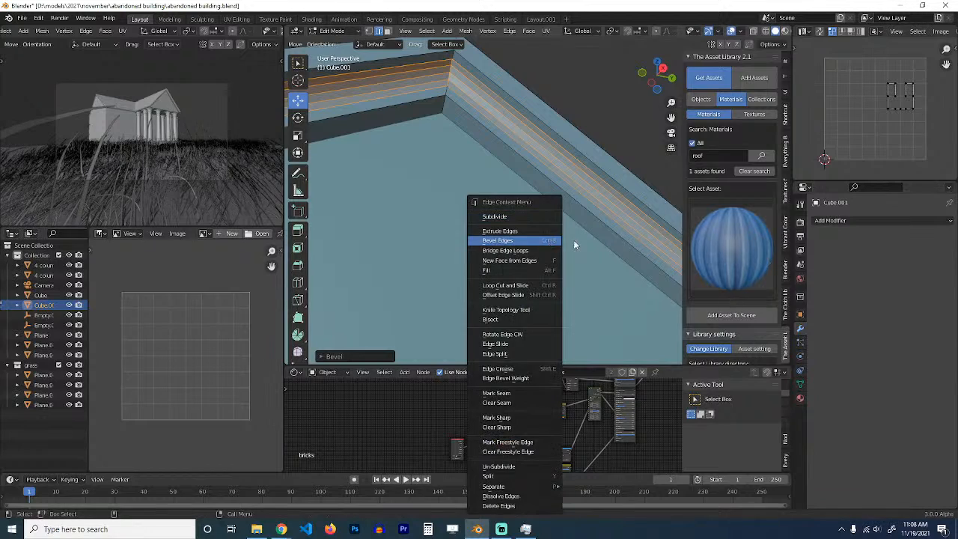
pyautogui.press('Tab')
pyautogui.scroll(-5, 635, 185)
pyautogui.moveTo(635, 185); pyautogui.dragTo(621, 188, button='middle')
pyautogui.rightClick(620, 192)
pyautogui.click(621, 188)
pyautogui.press('q')
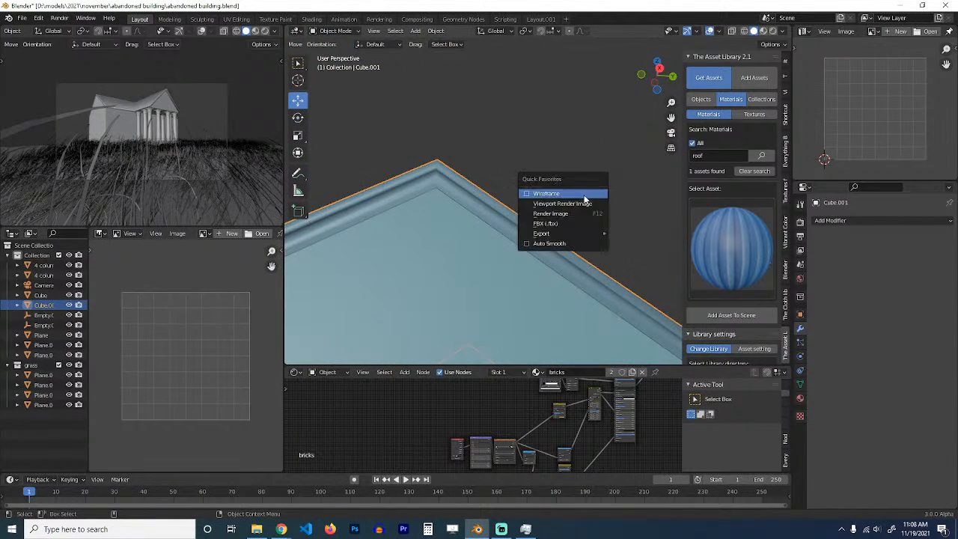
pyautogui.click(560, 244)
# Step: Save the file and switch the camera viewport to material preview shading
pyautogui.moveTo(559, 244); pyautogui.dragTo(529, 220, button='middle')
pyautogui.hotkey('ctrl', 's')
pyautogui.click(256, 31)
# Step: In top view with see-through display, select the roof's front gable end vertices and move them slightly outward along Y
pyautogui.press('Tab')
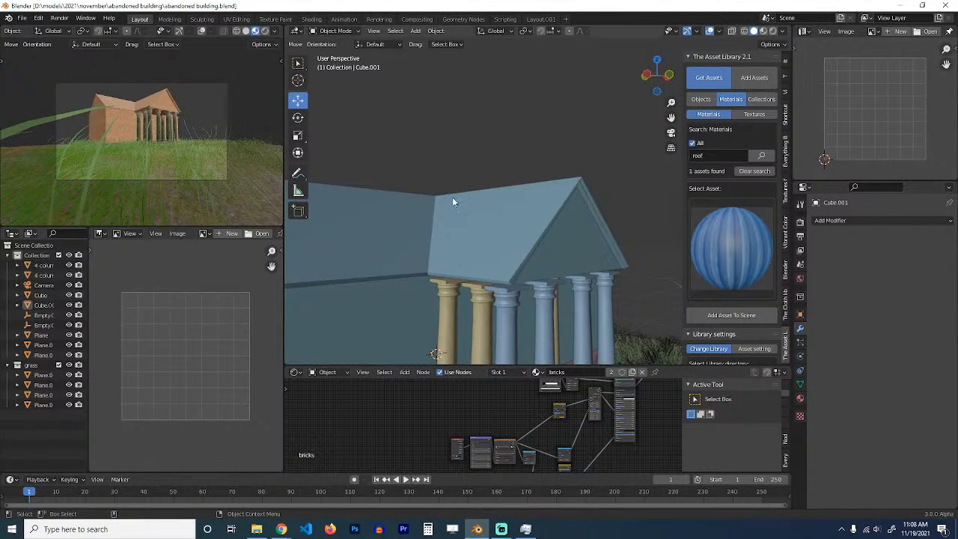
pyautogui.moveTo(452, 197)
pyautogui.mouseDown(button='middle')
pyautogui.moveTo(547, 242)
pyautogui.moveTo(510, 220)
pyautogui.moveTo(586, 183)
pyautogui.mouseUp(button='middle')
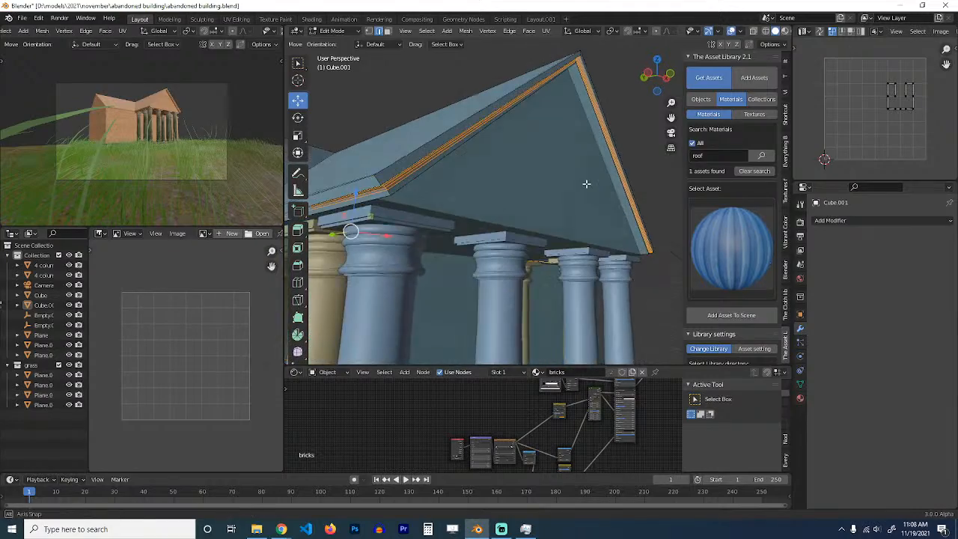
pyautogui.press('KP_7')
pyautogui.press('1')
pyautogui.scroll(-3, 449, 209)
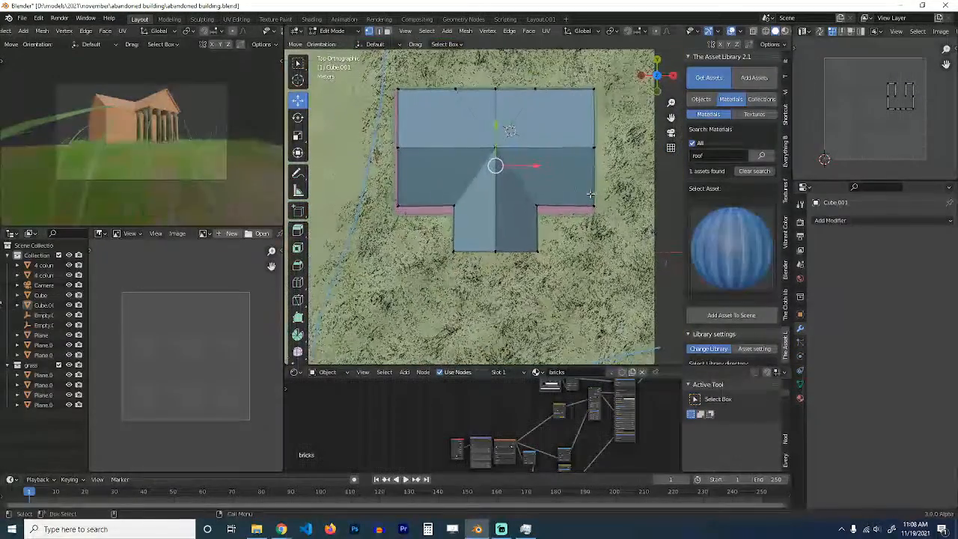
pyautogui.hotkey('alt', 'z')
pyautogui.moveTo(404, 200); pyautogui.dragTo(591, 273)
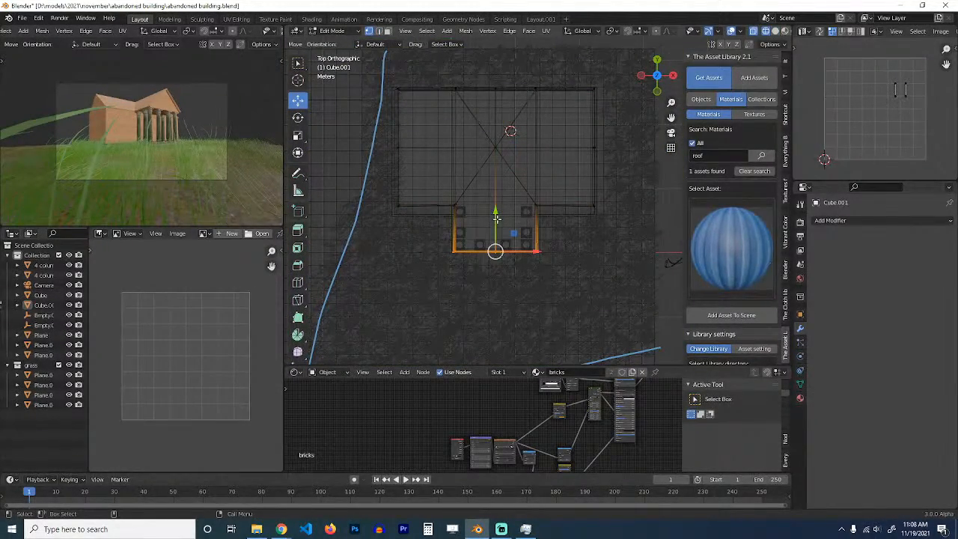
pyautogui.moveTo(496, 219); pyautogui.dragTo(496, 223)
# Step: Leave Edit Mode, return the main viewport to solid shading and save the file
pyautogui.press('Tab')
pyautogui.press('z')
pyautogui.click(598, 225)
pyautogui.moveTo(598, 225); pyautogui.dragTo(644, 153, button='middle')
pyautogui.scroll(3, 560, 193)
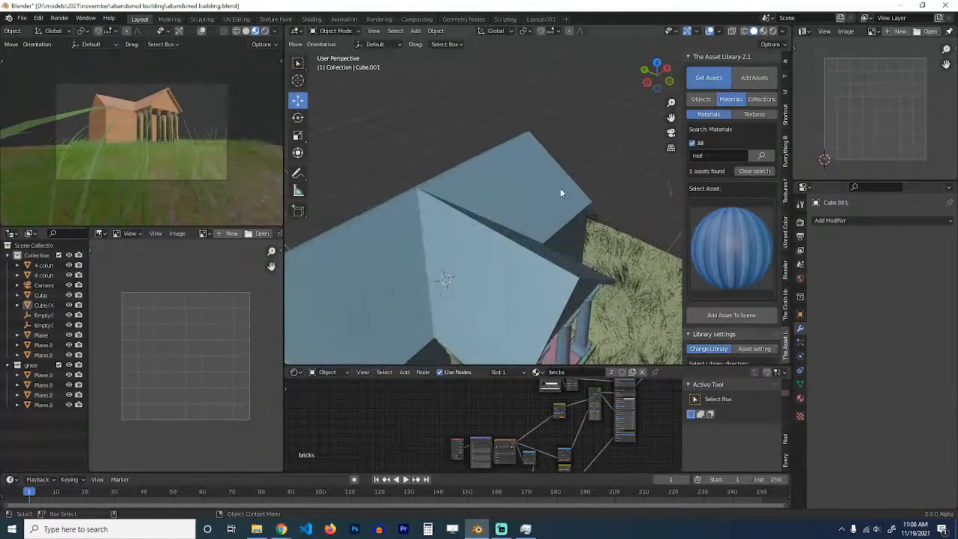
pyautogui.scroll(-2, 569, 172)
pyautogui.hotkey('ctrl', 's')
pyautogui.moveTo(565, 167); pyautogui.dragTo(739, 43, button='middle')
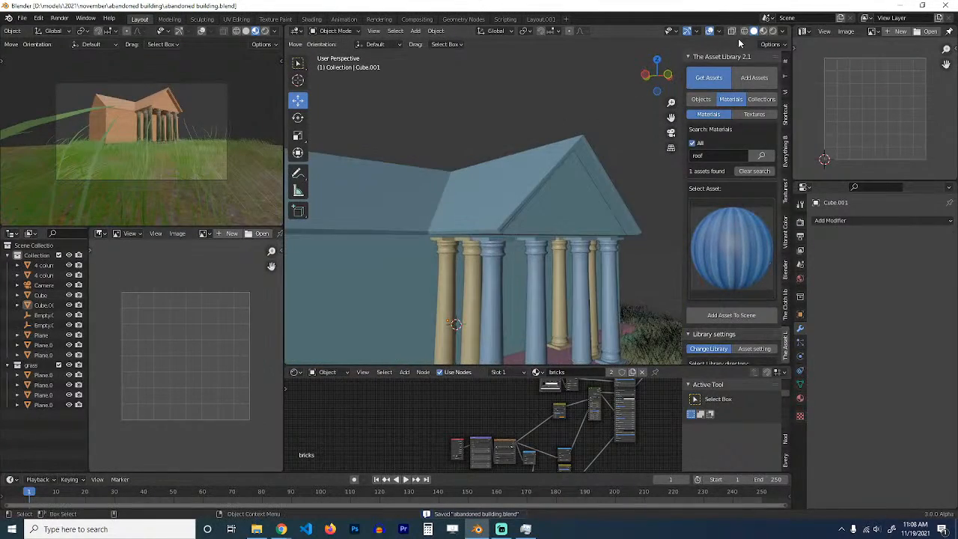
# Step: Preview materials in the main viewport, select the roof, and choose the dark wood from an asset library search for "wood"
pyautogui.click(762, 31)
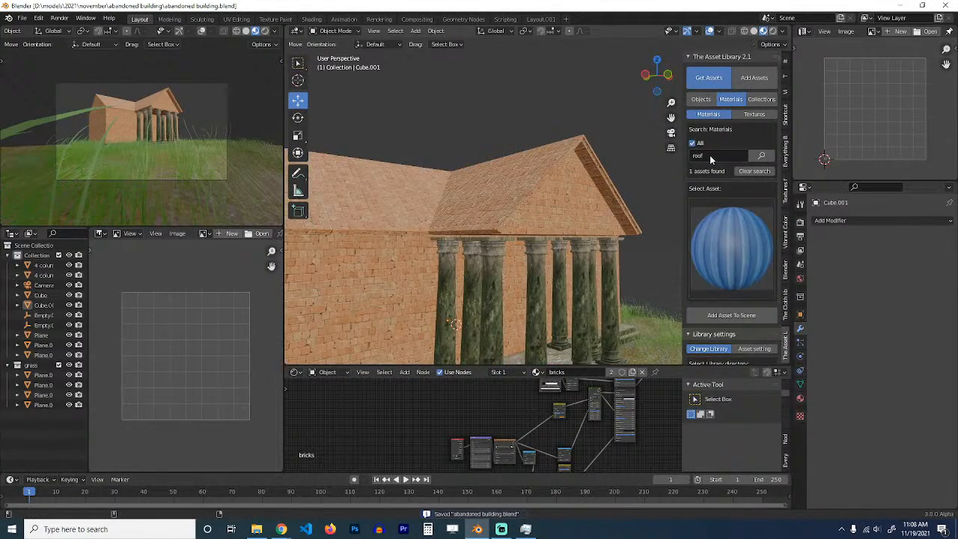
pyautogui.click(596, 161)
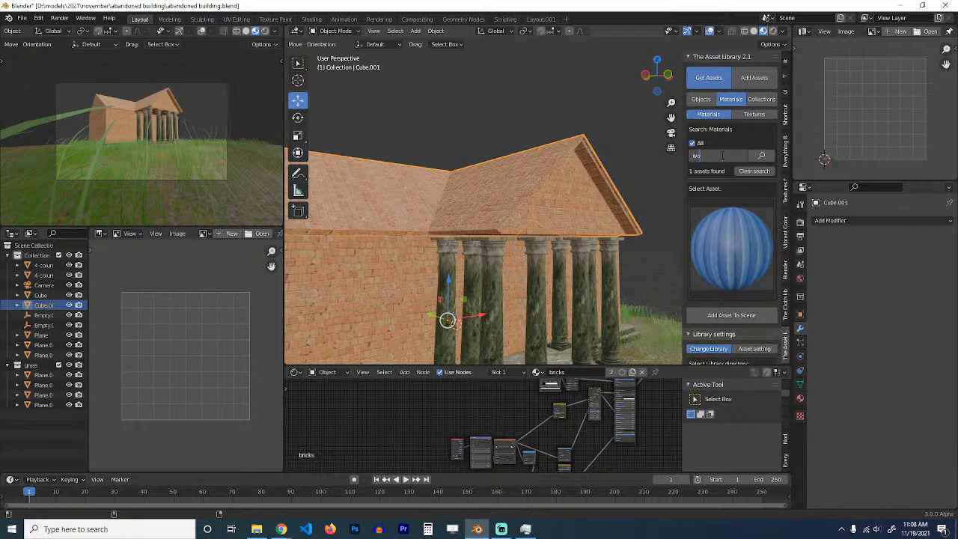
pyautogui.press('Return')
pyautogui.click(729, 261)
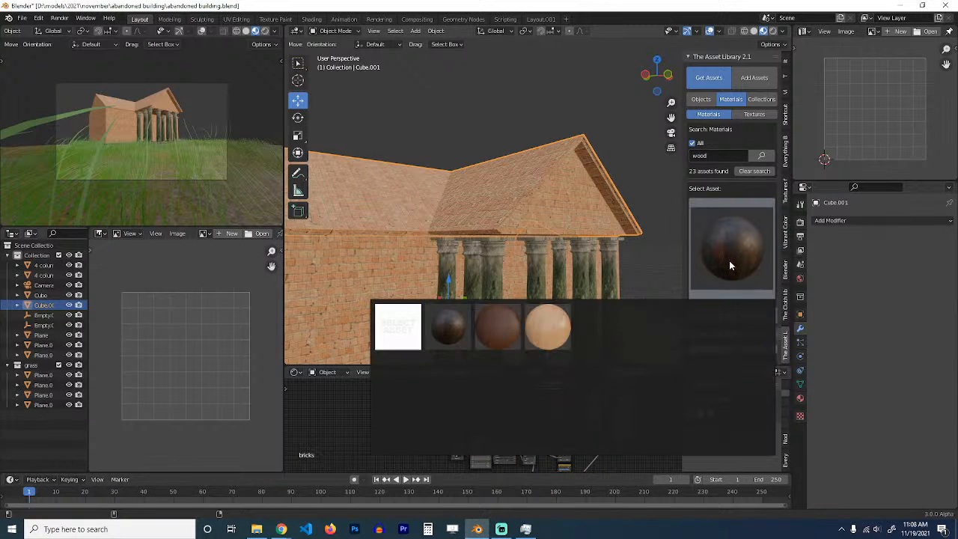
pyautogui.click(475, 322)
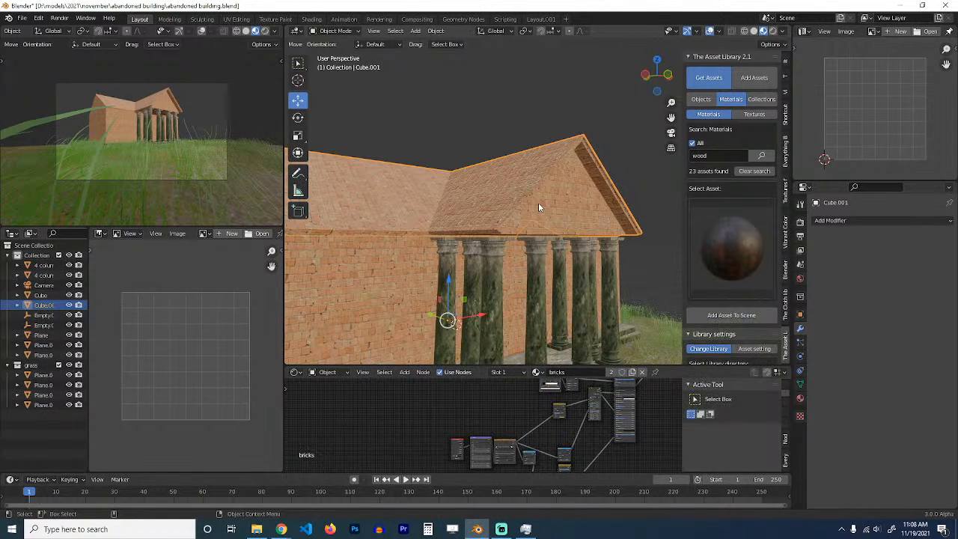
# Step: Set the main viewport to solid shading, add the chosen wood material to the roof and save the file
pyautogui.press('z')
pyautogui.click(604, 185)
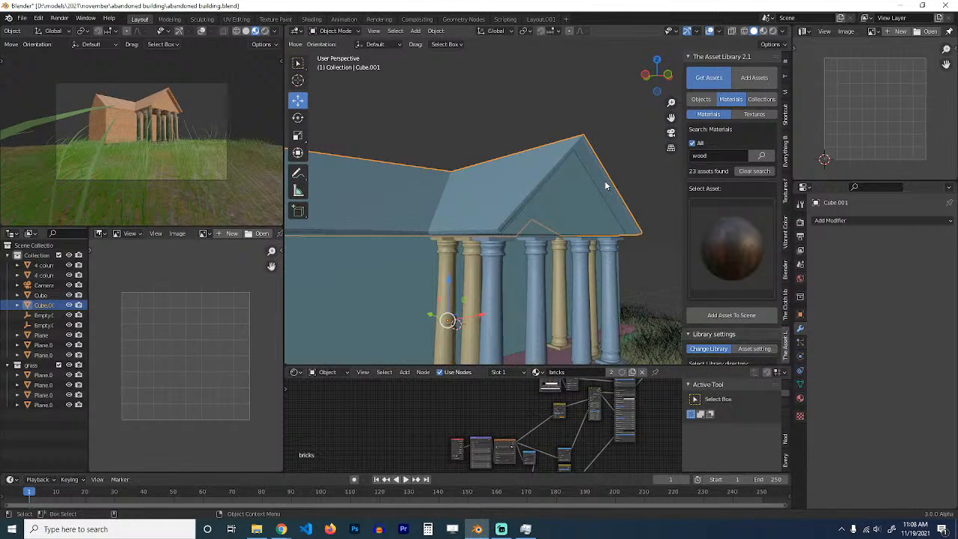
pyautogui.click(730, 315)
pyautogui.moveTo(448, 202); pyautogui.dragTo(514, 196, button='middle')
pyautogui.scroll(-3, 523, 231)
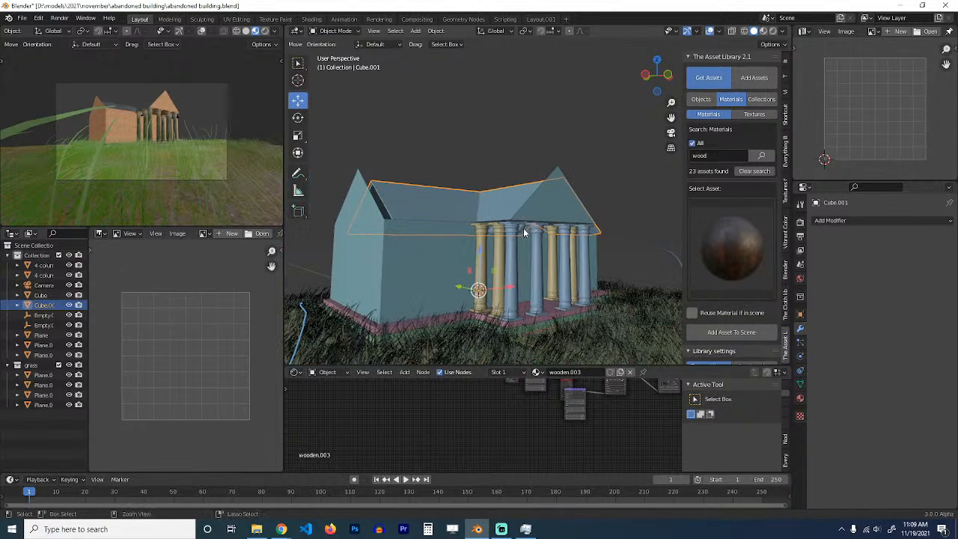
pyautogui.moveTo(522, 238); pyautogui.dragTo(460, 241, button='middle')
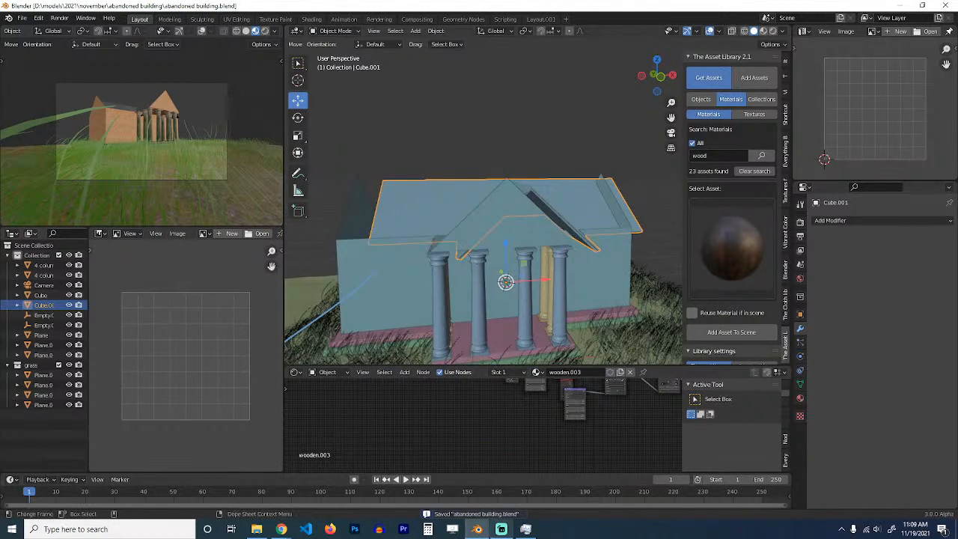
# Step: Open Visual Studio Code, restart Blender and reopen abandoned building.blend from the recent files
pyautogui.click(355, 529)
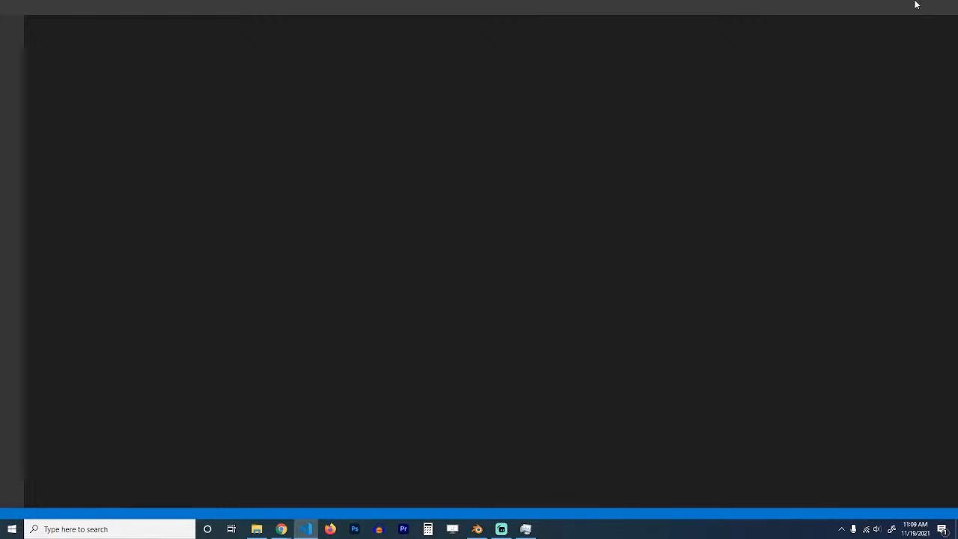
pyautogui.click(476, 529)
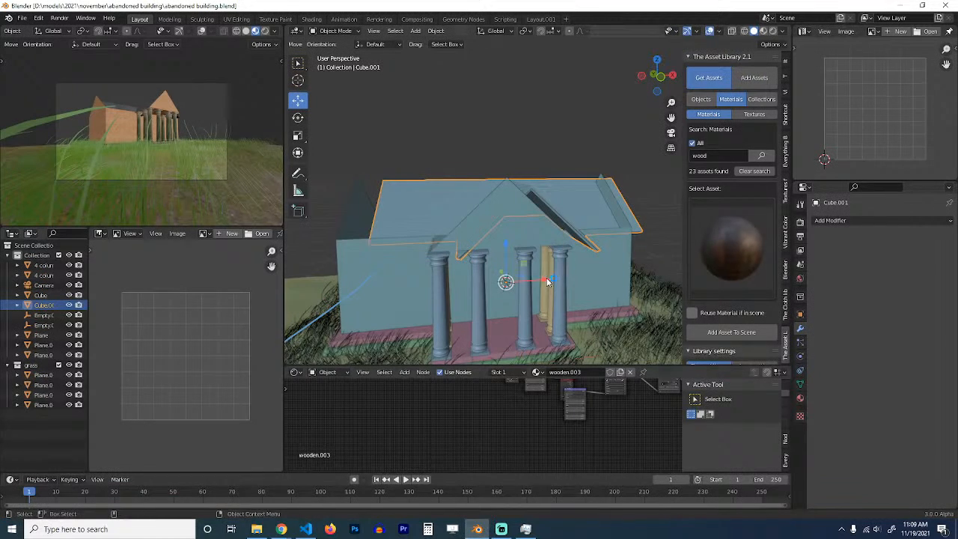
pyautogui.click(598, 155)
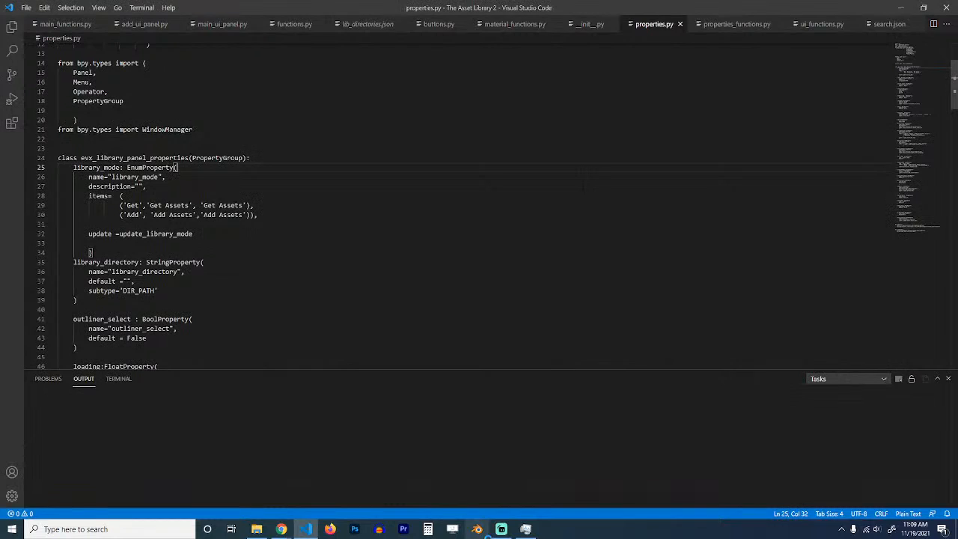
pyautogui.click(476, 529)
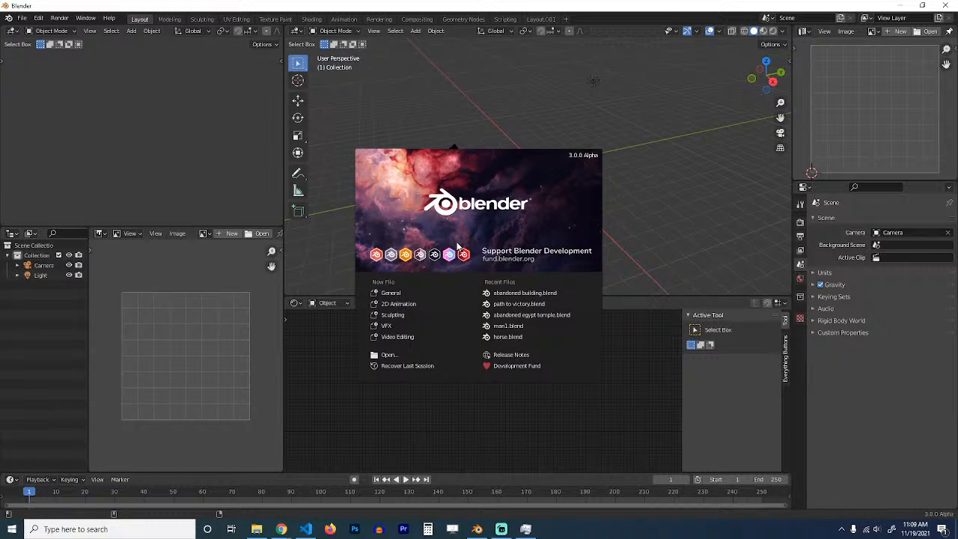
pyautogui.click(512, 293)
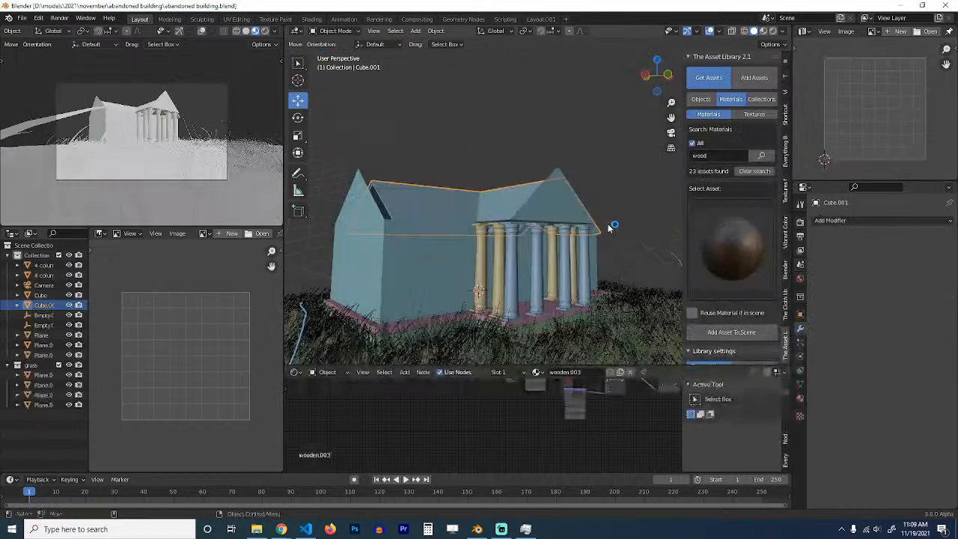
# Step: Switch to Visual Studio Code and search functions.py for "link_"
pyautogui.click(902, 5)
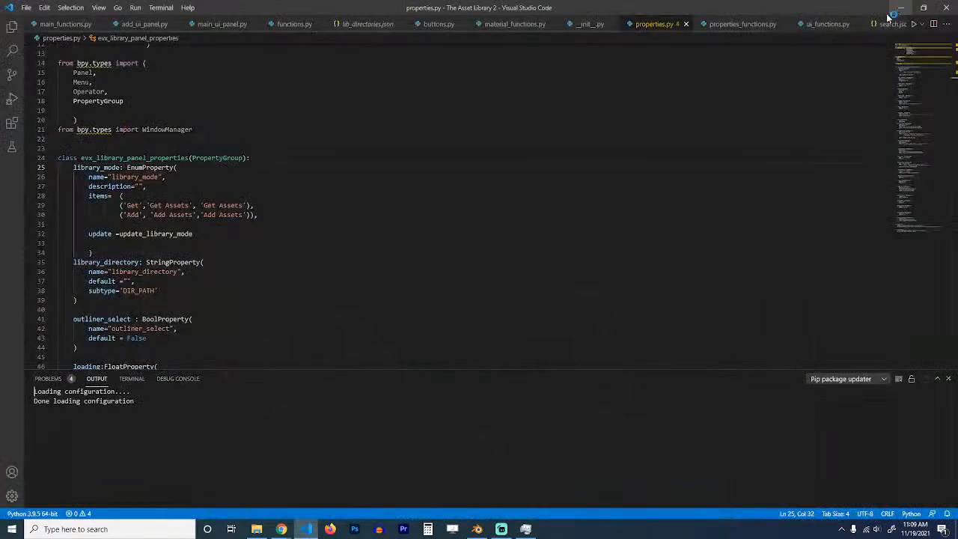
pyautogui.scroll(4, 299, 202)
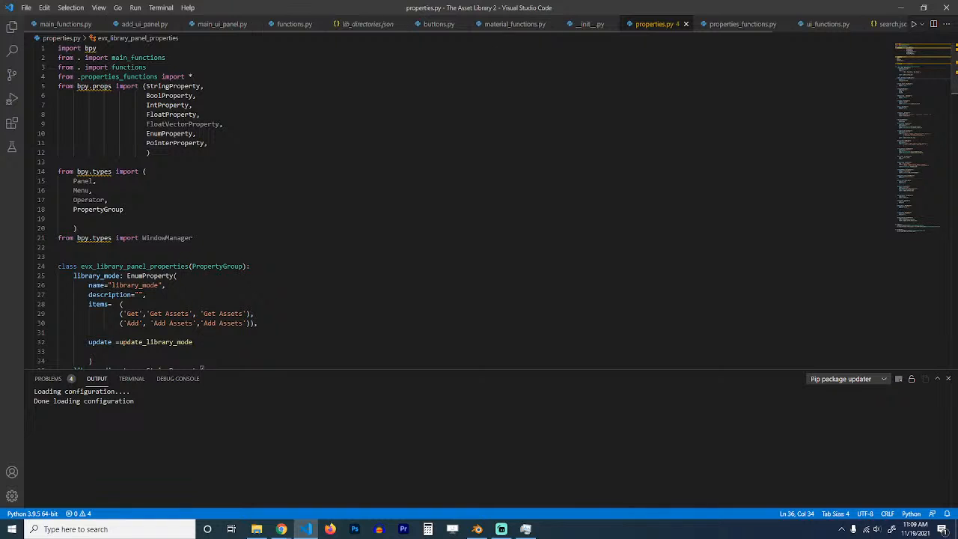
pyautogui.click(192, 76)
pyautogui.hotkey('ctrl', 'f')
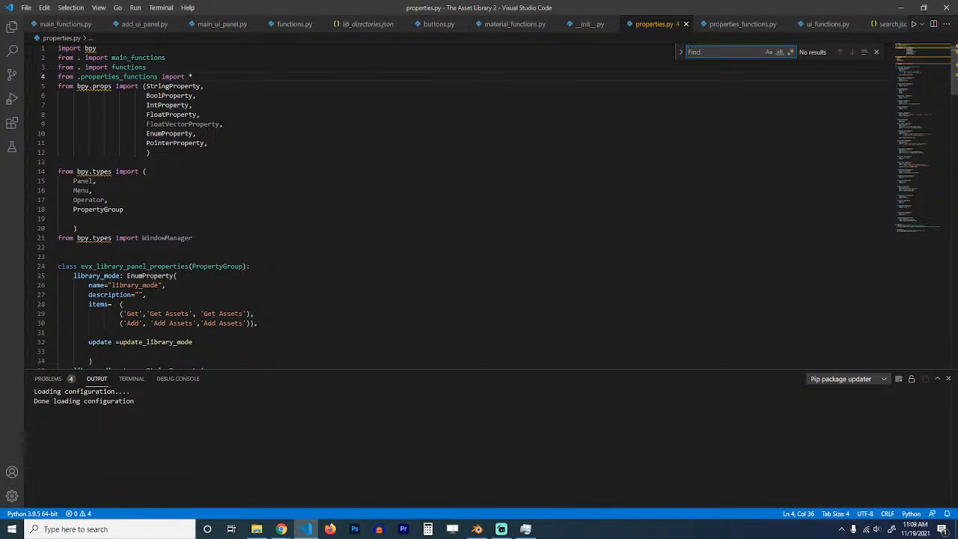
pyautogui.click(280, 27)
pyautogui.hotkey('ctrl', 'f')
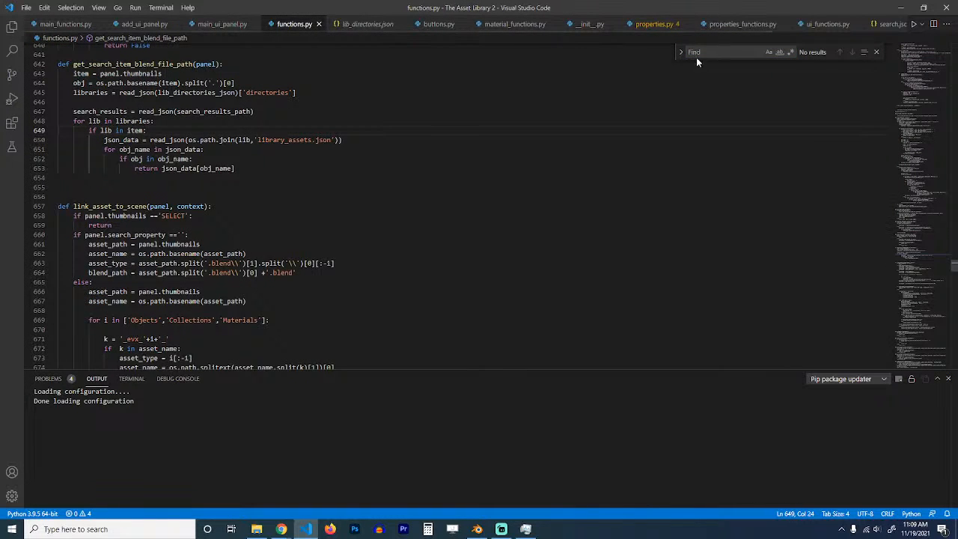
pyautogui.write('link_')
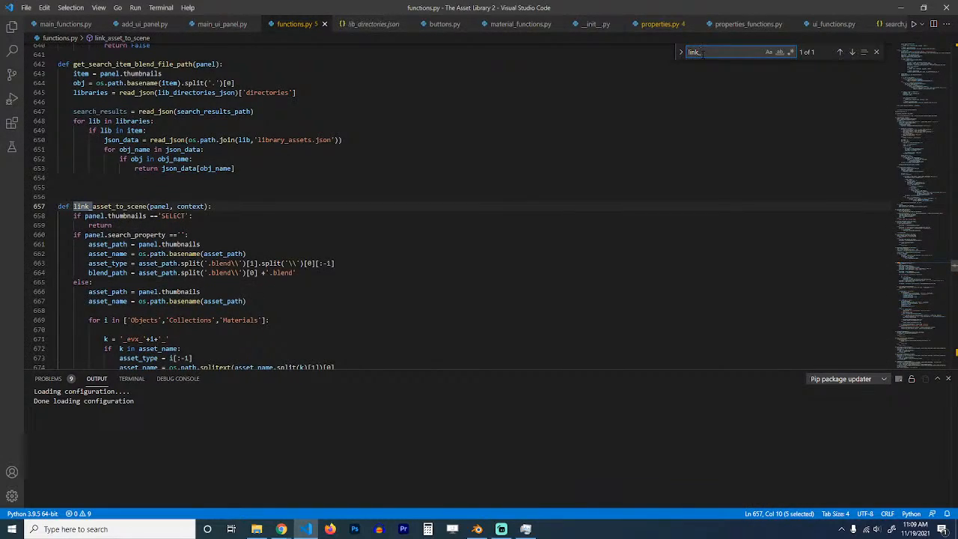
# Step: Examine the material handling in link_asset_to_scene and place the cursor at the end of the asset_type !='Material' condition on line 719
pyautogui.scroll(-15, 479, 206)
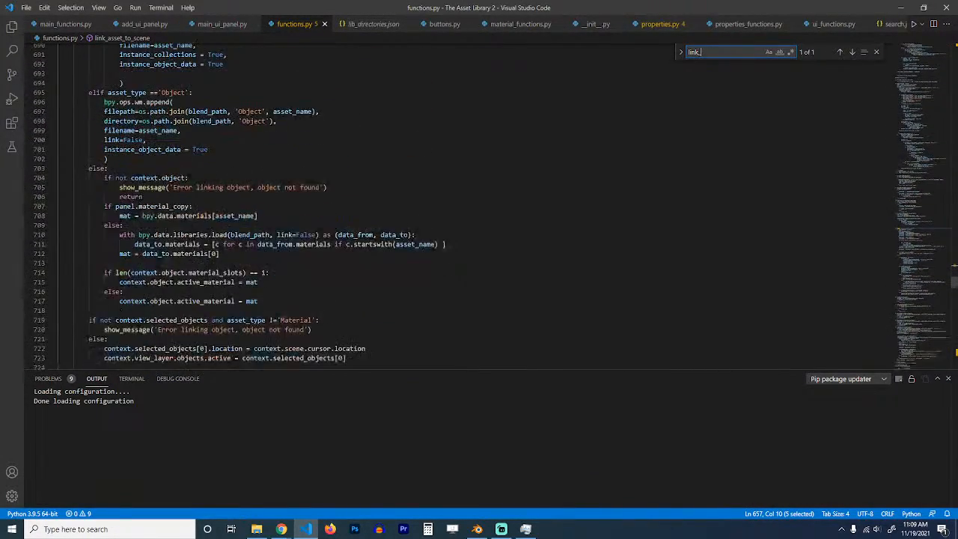
pyautogui.scroll(-1, 479, 206)
pyautogui.scroll(2, 479, 206)
pyautogui.scroll(-4, 479, 206)
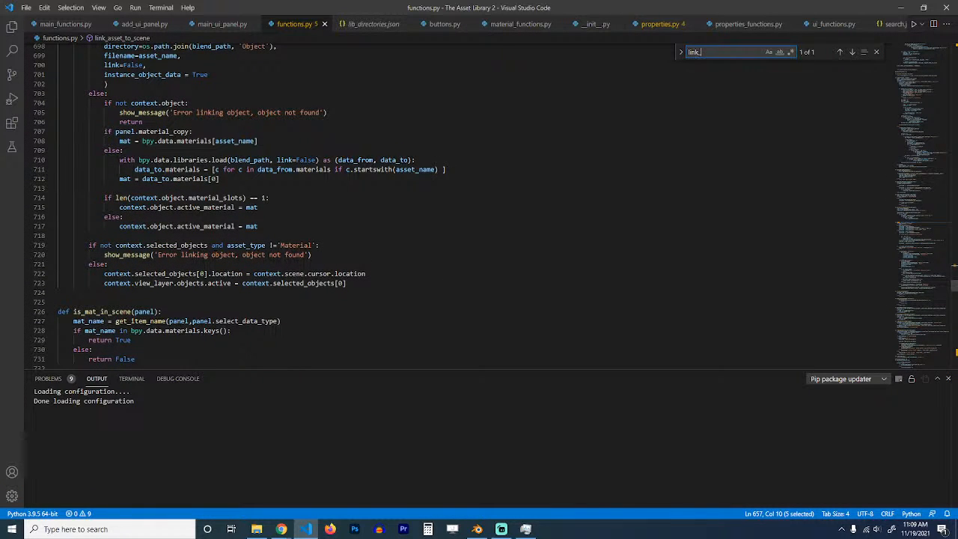
pyautogui.click(322, 245)
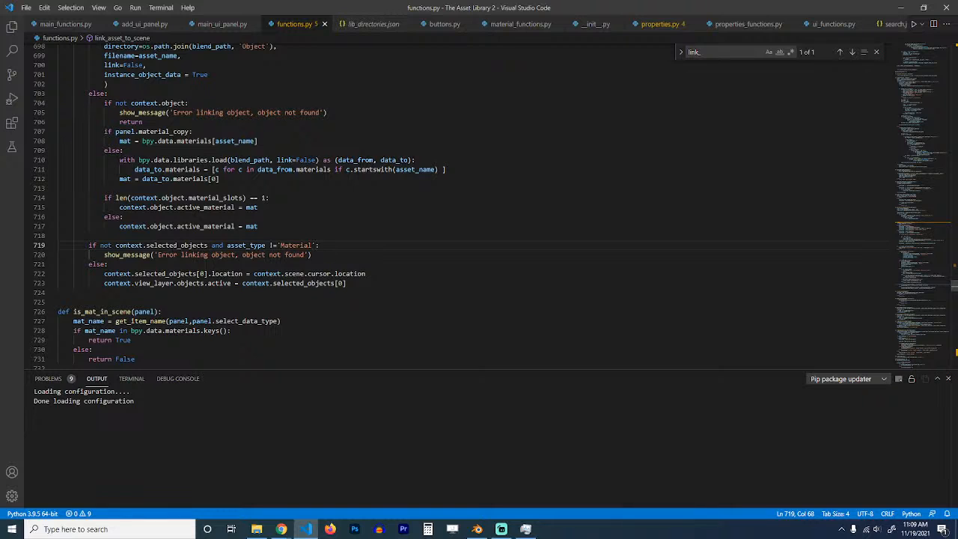
# Step: Insert the condition if panel.select_data_type != 'Materials' in the final else branch of link_asset_to_scene and save functions.py
pyautogui.write('s')
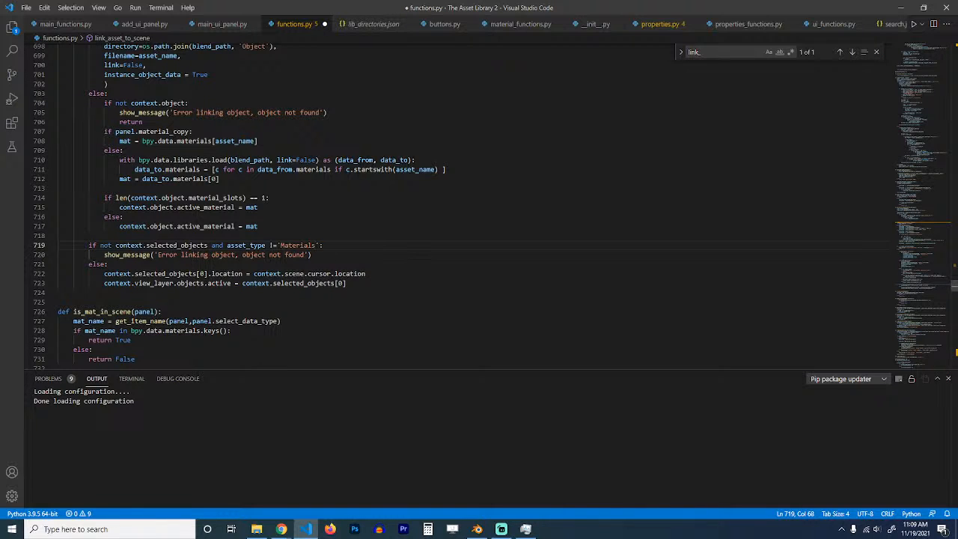
pyautogui.press('BackSpace')
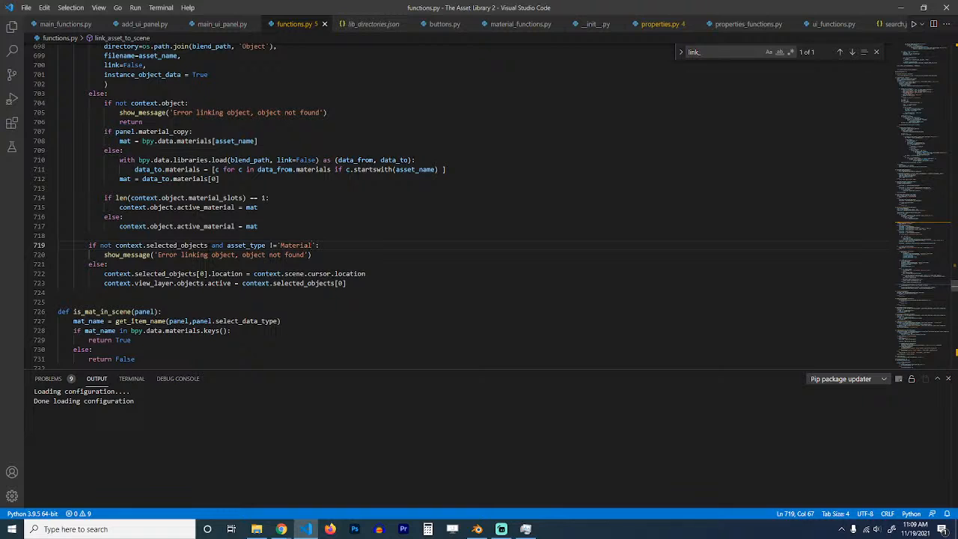
pyautogui.press('Down')
pyautogui.press('Down')
pyautogui.press('Return')
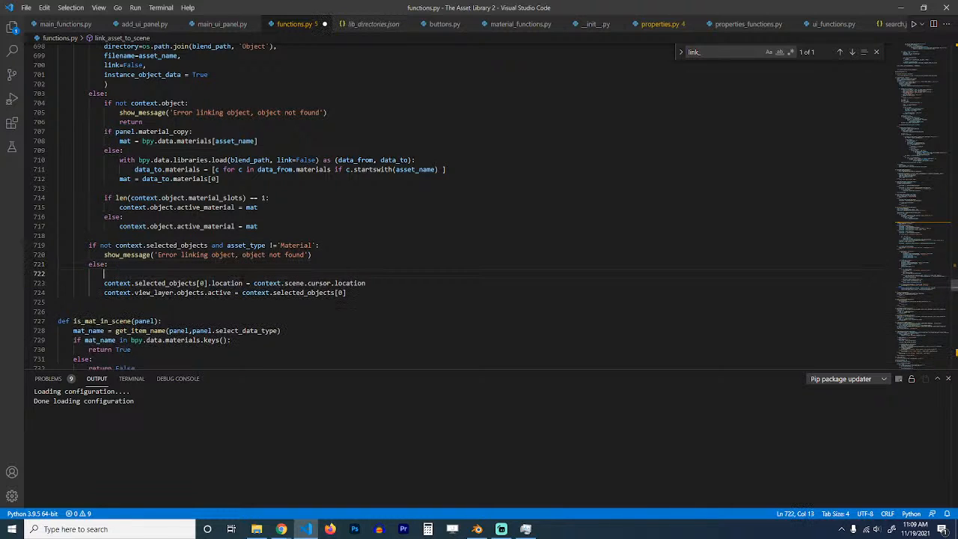
pyautogui.write('if co')
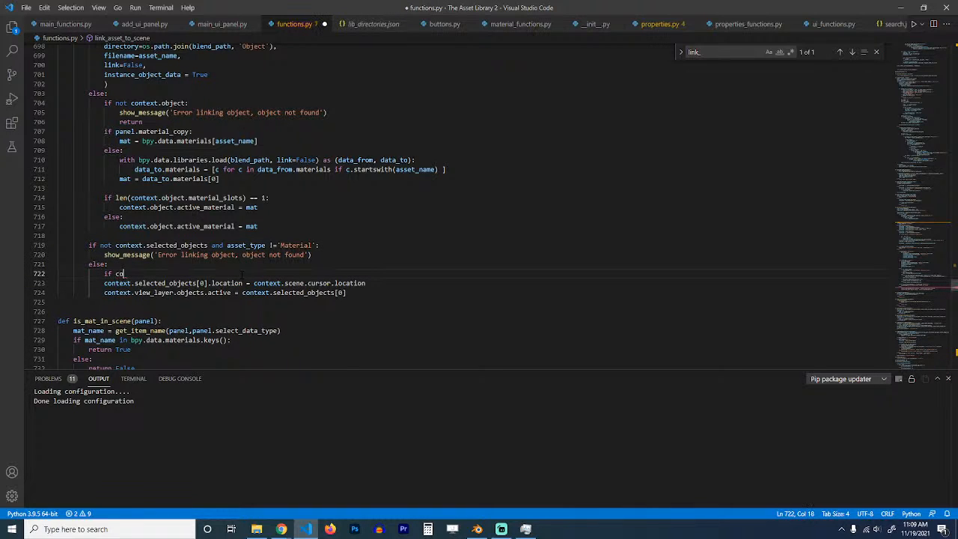
pyautogui.write('ntext.')
pyautogui.press('BackSpace')
pyautogui.press('BackSpace')
pyautogui.press('BackSpace')
pyautogui.press('BackSpace')
pyautogui.press('BackSpace')
pyautogui.press('BackSpace')
pyautogui.press('BackSpace')
pyautogui.press('BackSpace')
pyautogui.write("panel.select_data_type != 'Materials")
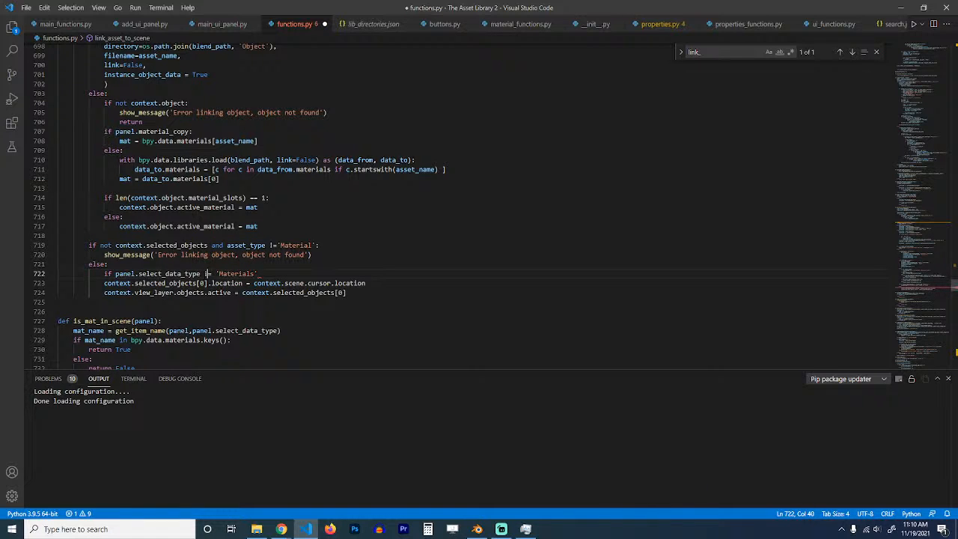
pyautogui.hotkey('ctrl', 's')
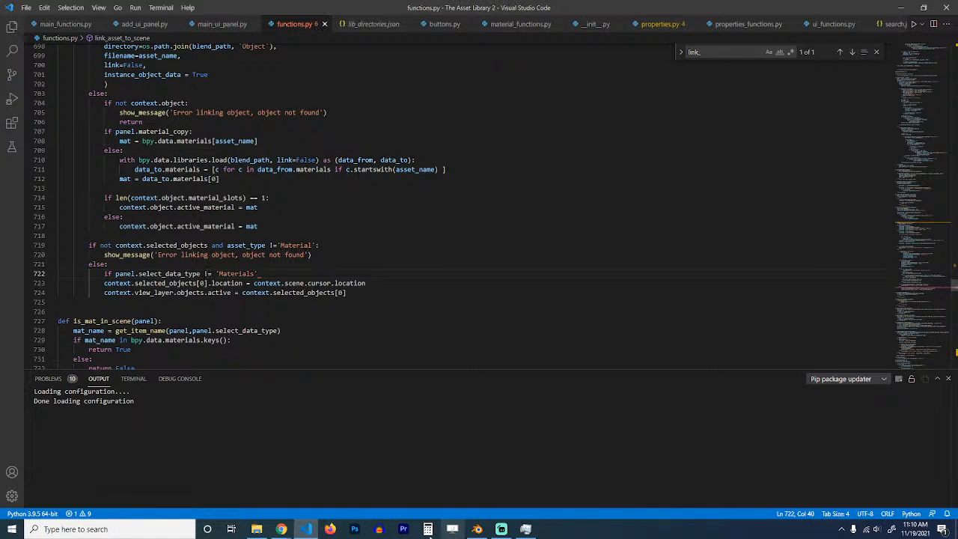
# Step: Switch to Blender, open the Scripting workspace and show the Asset Library's Materials section with the roof selected
pyautogui.click(479, 529)
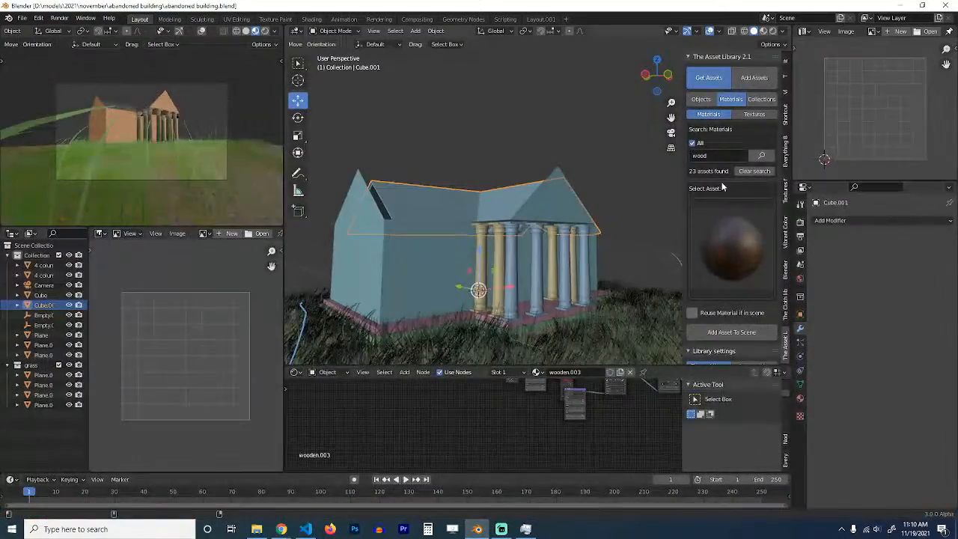
pyautogui.click(508, 20)
pyautogui.scroll(-7, 606, 162)
pyautogui.moveTo(582, 210); pyautogui.dragTo(685, 99, button='middle')
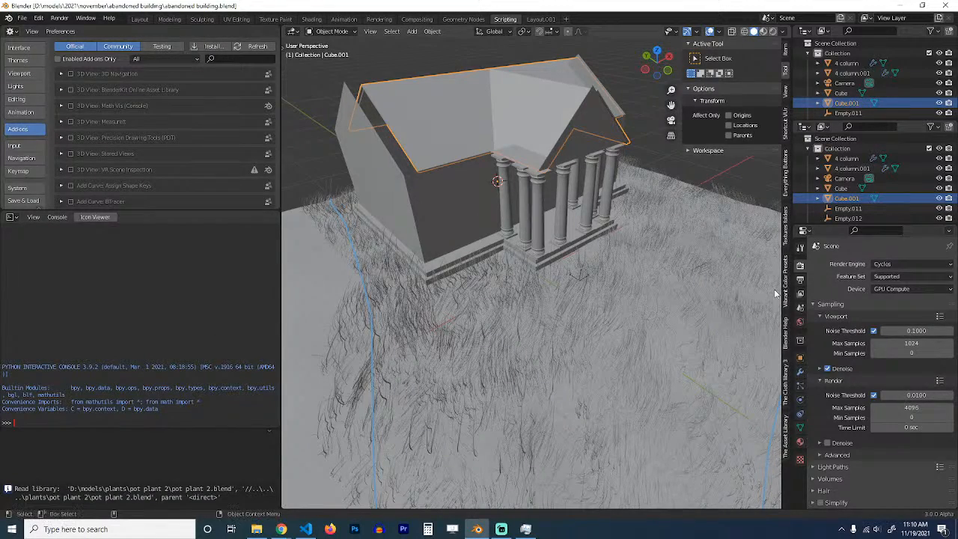
pyautogui.click(784, 430)
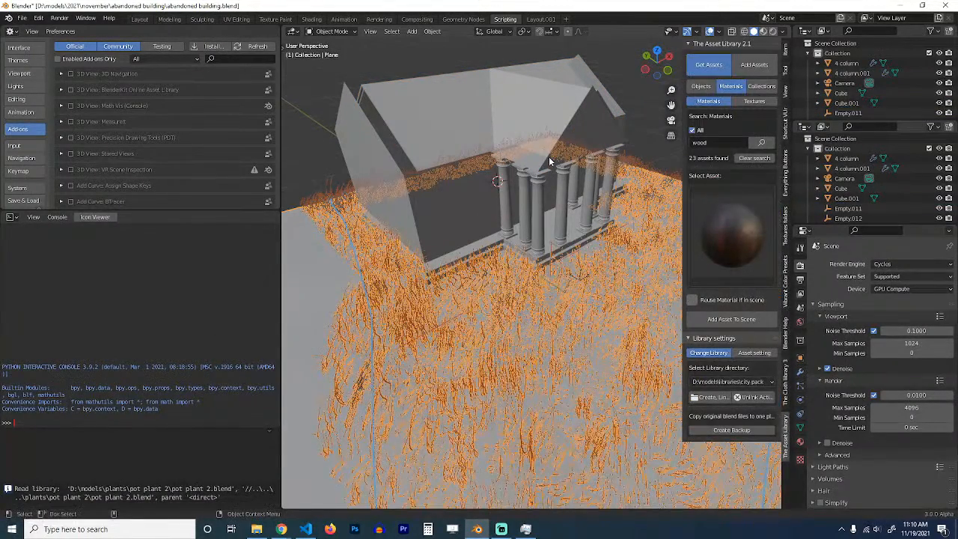
pyautogui.click(732, 87)
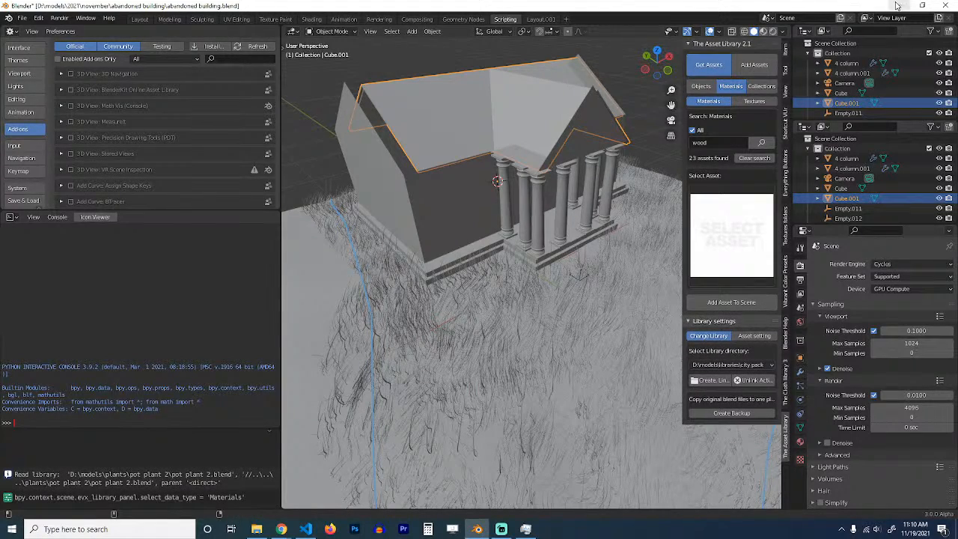
# Step: Back in Visual Studio Code, end the new condition with a colon, indent the location and active-object lines beneath it, and save
pyautogui.hotkey('alt', 'Tab')
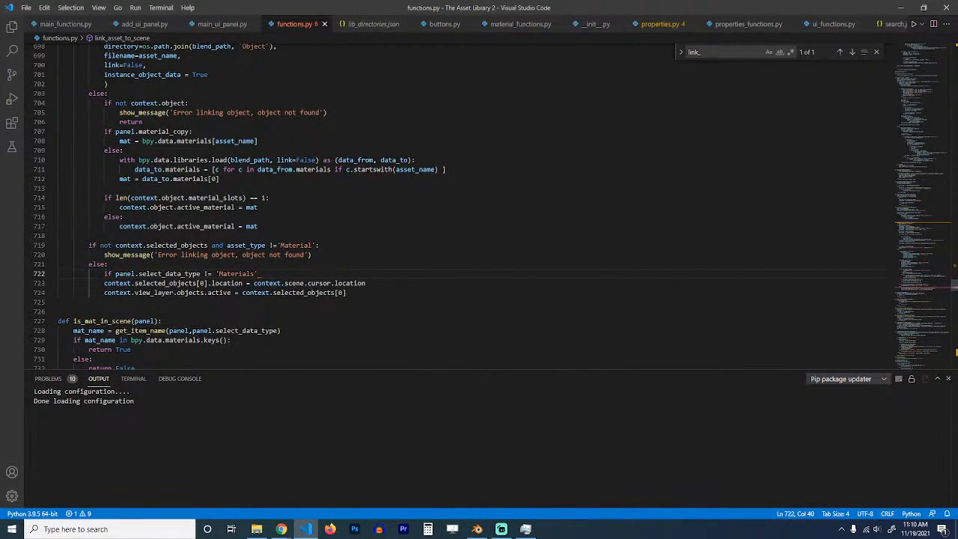
pyautogui.write(':')
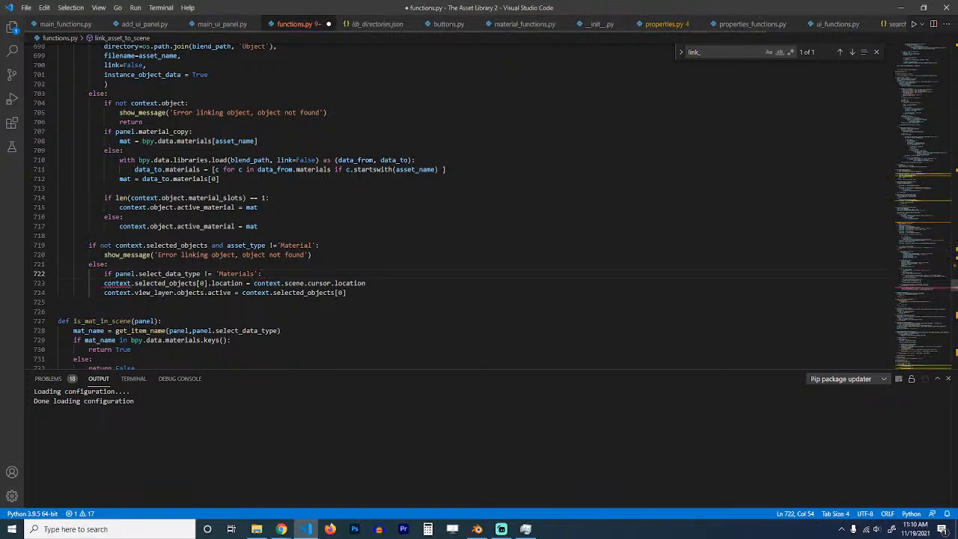
pyautogui.moveTo(104, 283); pyautogui.dragTo(346, 292)
pyautogui.press('Tab')
pyautogui.click(261, 273)
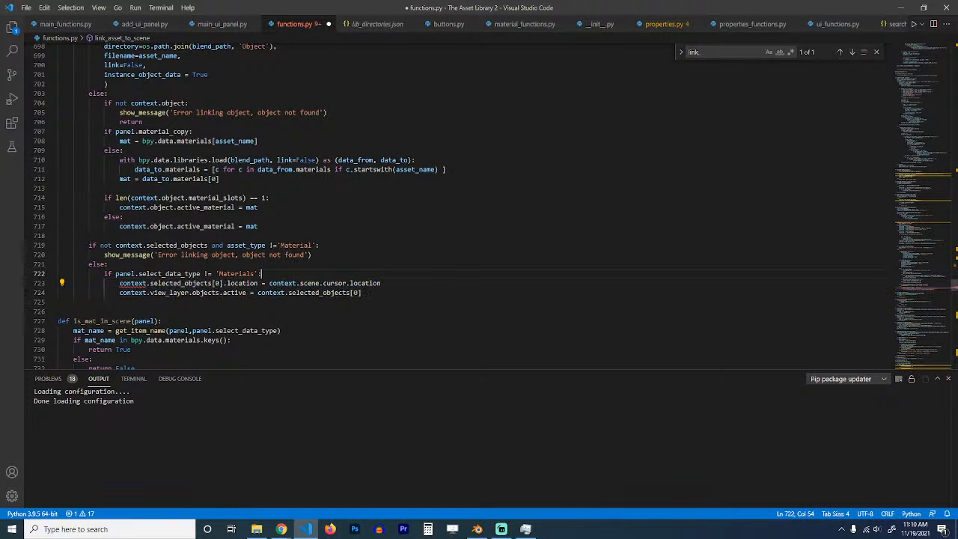
pyautogui.hotkey('ctrl', 's')
# Step: Switch to Blender and filter the add-ons preferences by "the"
pyautogui.click(900, 7)
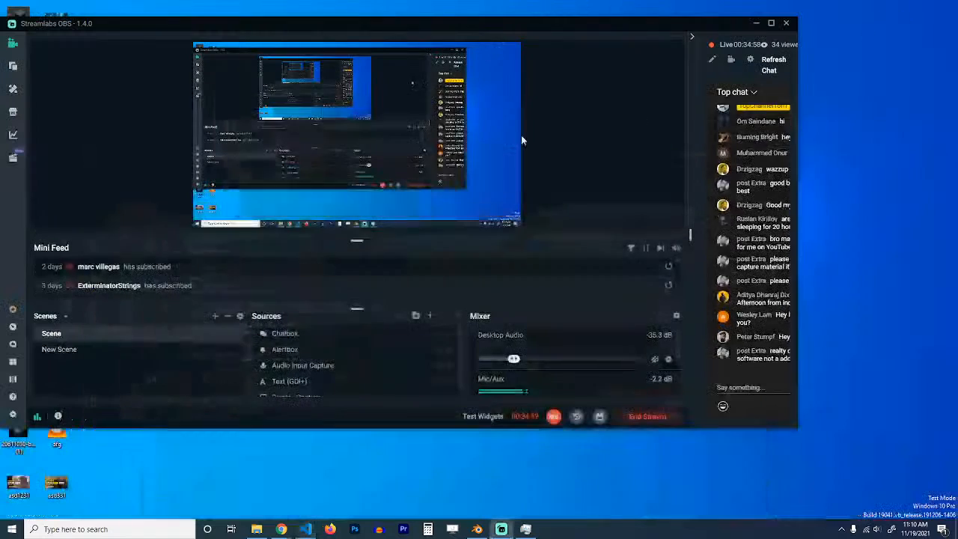
pyautogui.click(476, 529)
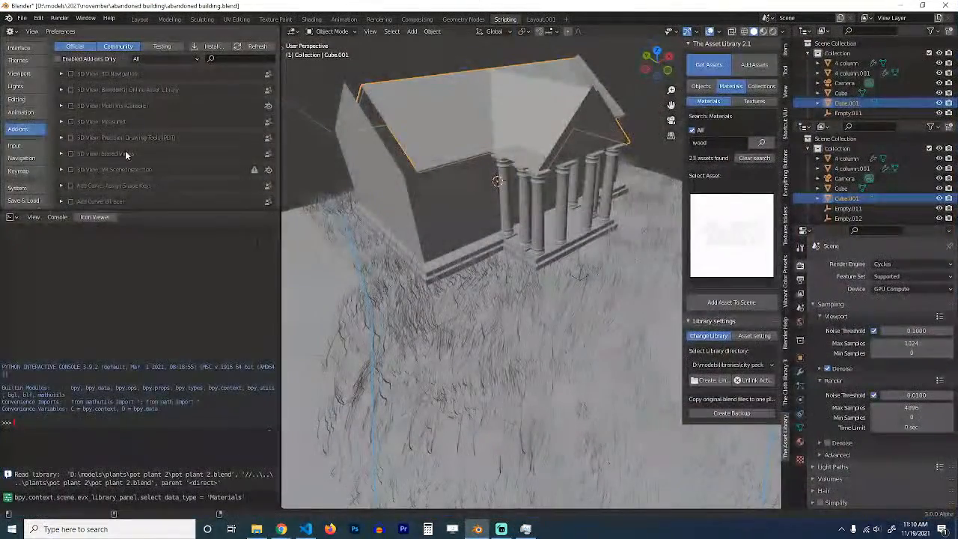
pyautogui.click(240, 58)
pyautogui.write('the')
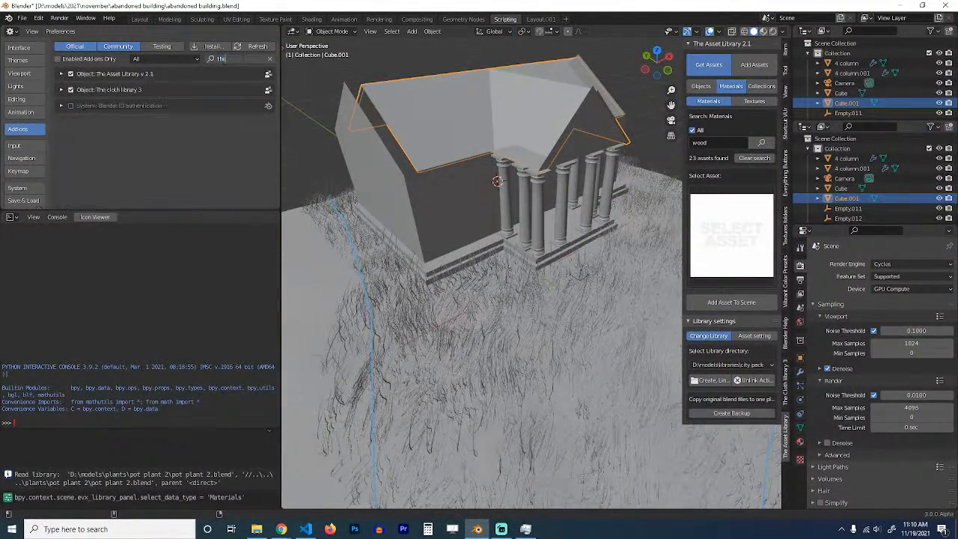
pyautogui.press('Return')
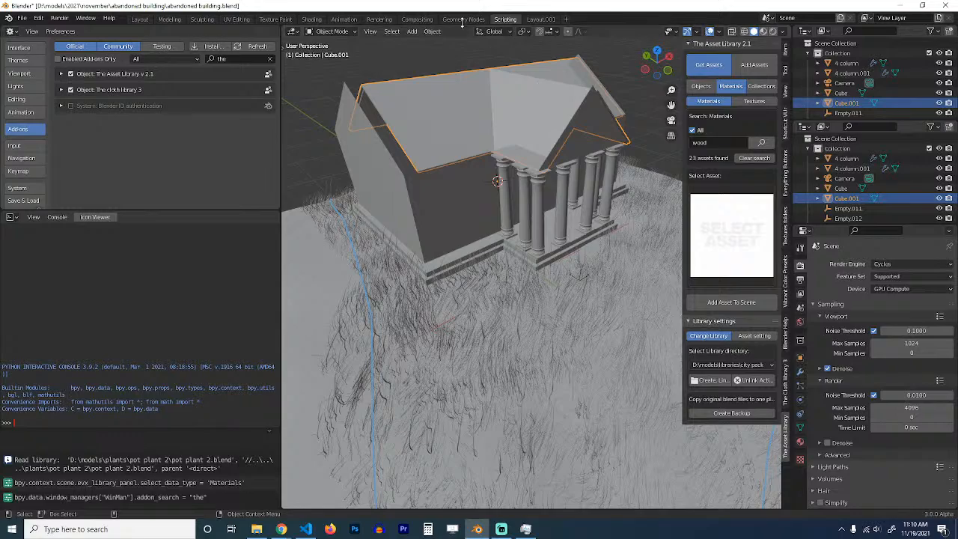
# Step: Return to the Layout workspace, choose the dark brown wood material in the Asset Library and enable reusing the material if in scene
pyautogui.click(311, 18)
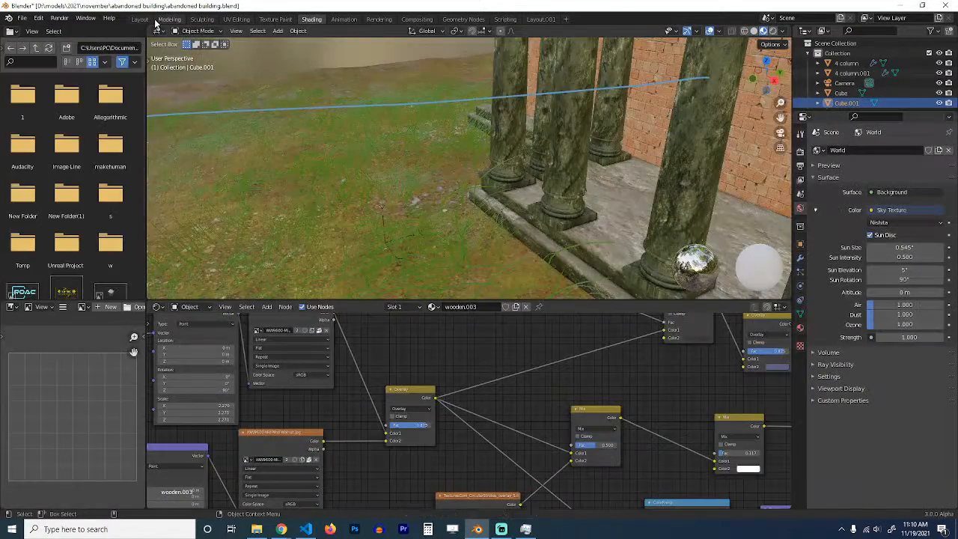
pyautogui.click(140, 18)
pyautogui.scroll(6, 465, 160)
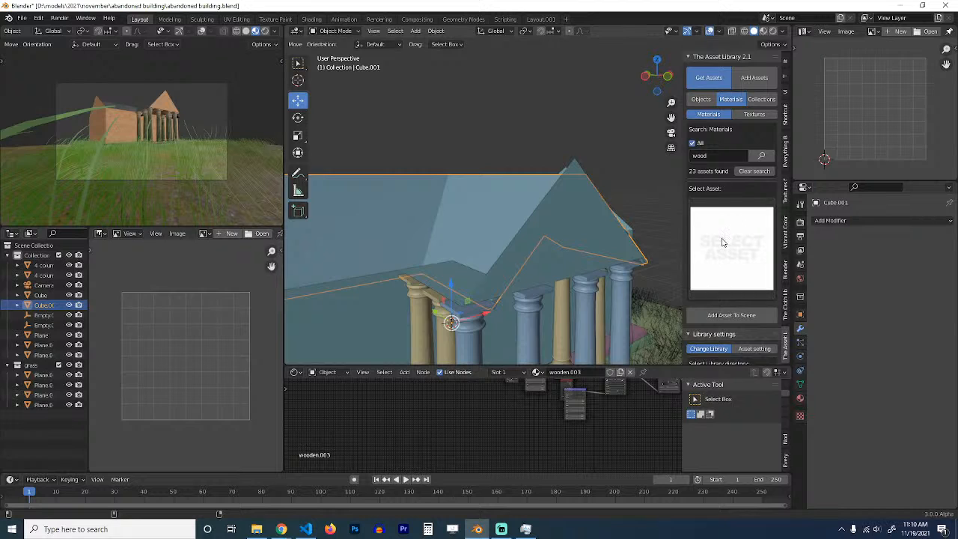
pyautogui.click(731, 247)
pyautogui.click(464, 316)
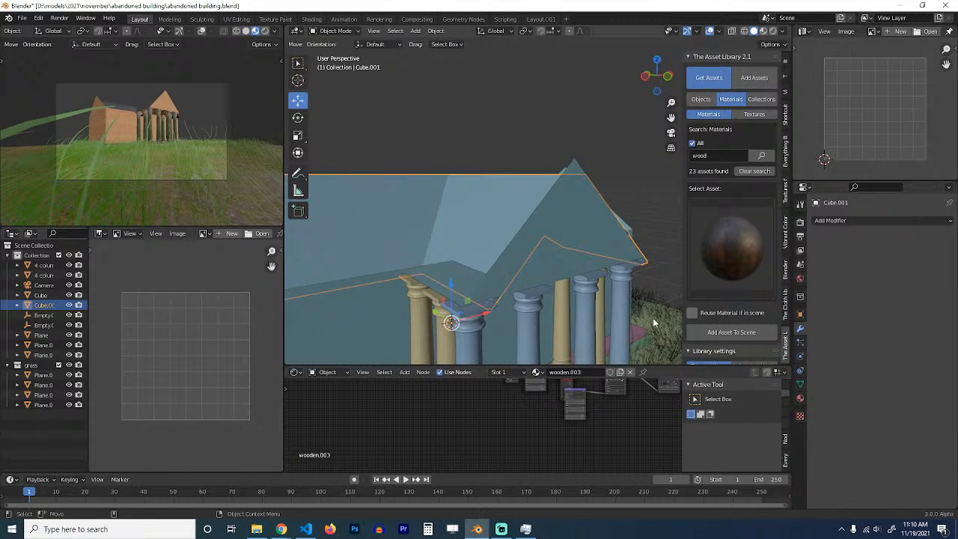
pyautogui.click(712, 314)
# Step: Set the roof's origin to the centre of its own geometry
pyautogui.scroll(-4, 523, 284)
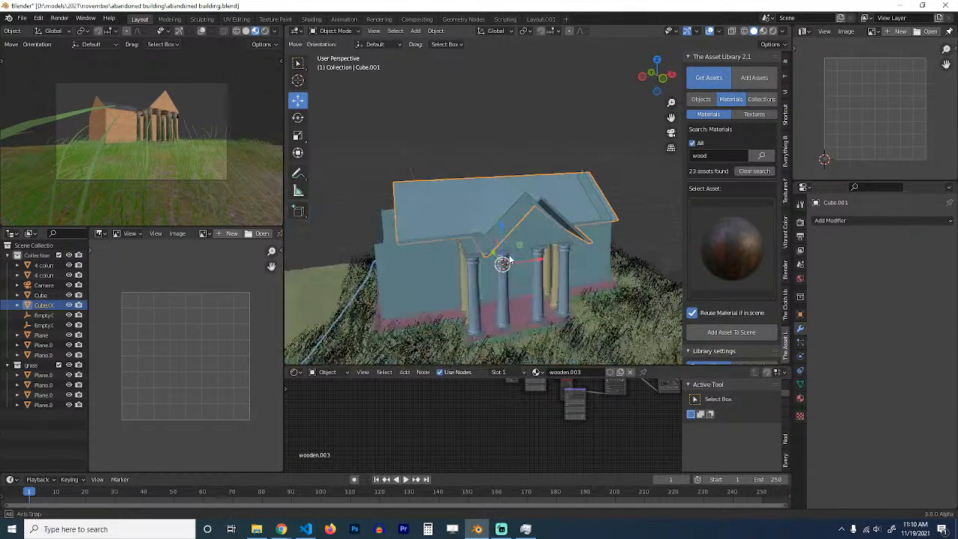
pyautogui.rightClick(505, 261)
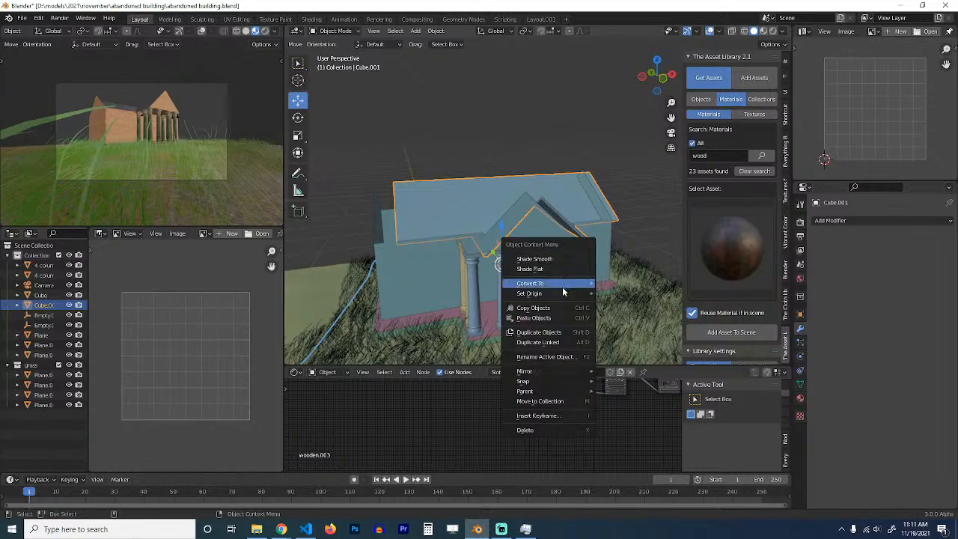
pyautogui.moveTo(561, 290)
pyautogui.click(602, 302)
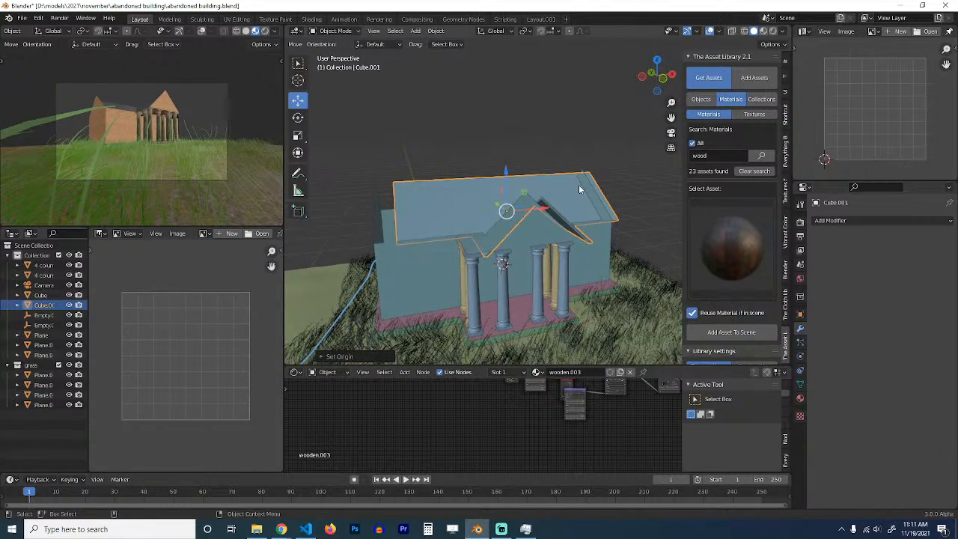
# Step: In a wireframe top view, move the roof so its front section covers the portico columns
pyautogui.press('KP_7')
pyautogui.press('z')
pyautogui.click(511, 157)
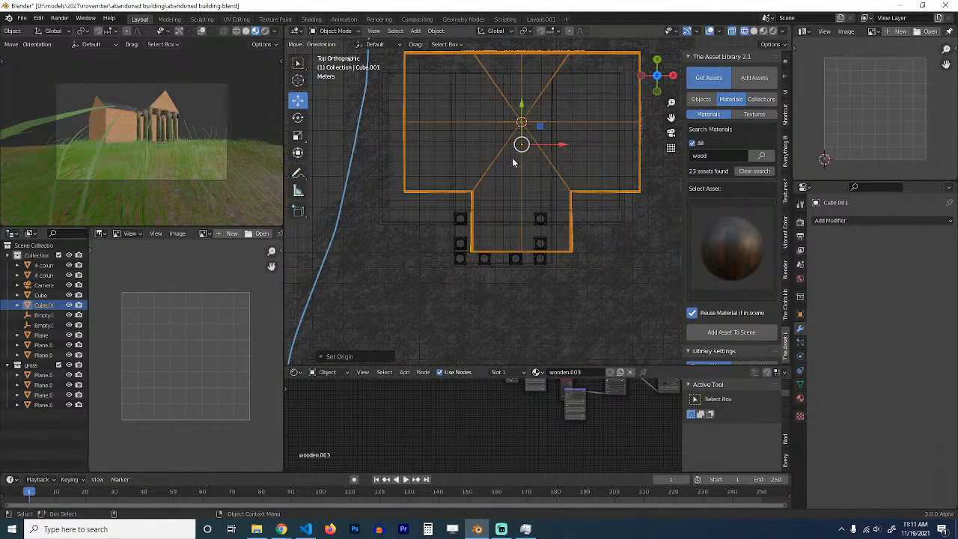
pyautogui.press('g')
pyautogui.click(493, 177)
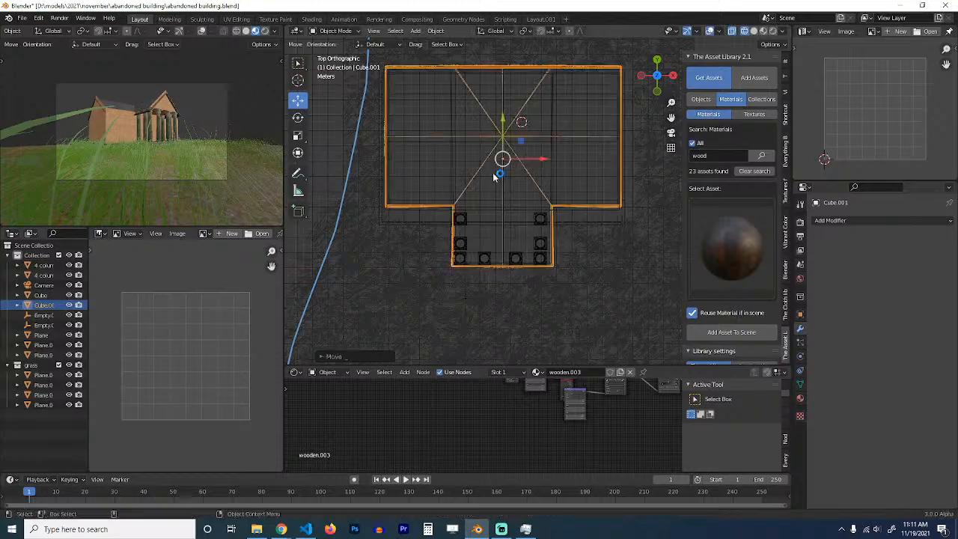
# Step: Return to solid shading and move the roof so it sits closely on the walls and front gable
pyautogui.press('z')
pyautogui.click(517, 206)
pyautogui.moveTo(518, 206); pyautogui.dragTo(579, 123, button='middle')
pyautogui.scroll(2, 553, 138)
pyautogui.press('g')
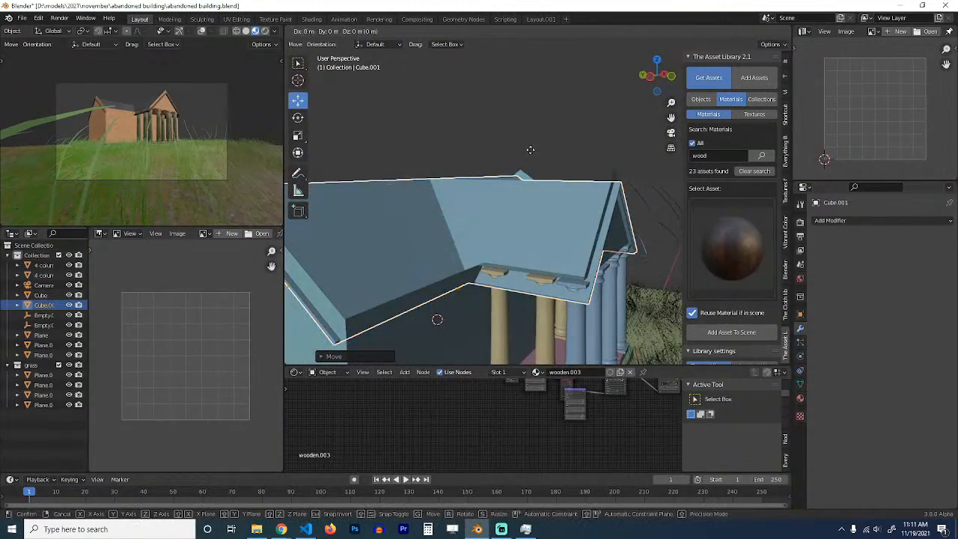
pyautogui.click(513, 175)
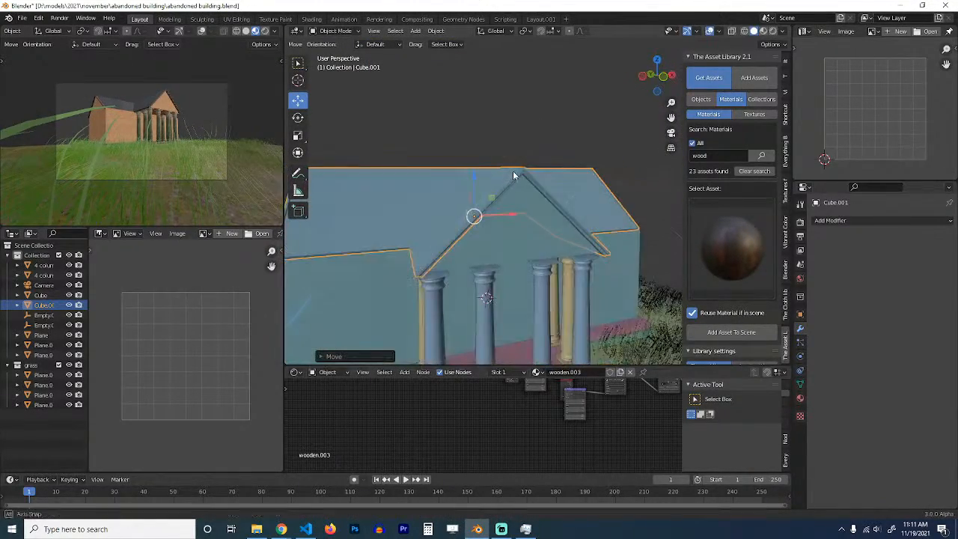
# Step: Set the main viewport to material preview and examine the roof's wooden.003 node tree up to the Principled BSDF
pyautogui.scroll(2, 513, 176)
pyautogui.click(763, 31)
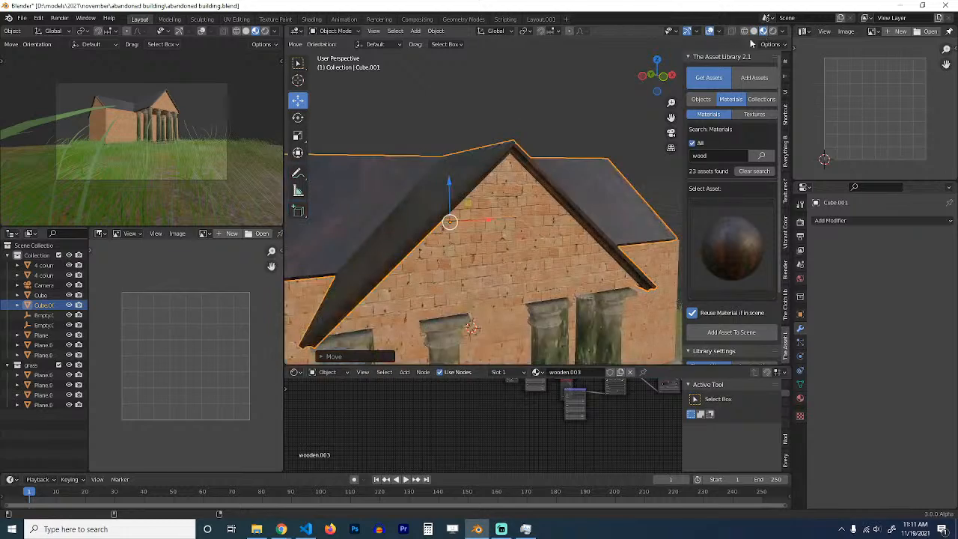
pyautogui.moveTo(576, 135); pyautogui.dragTo(566, 166, button='middle')
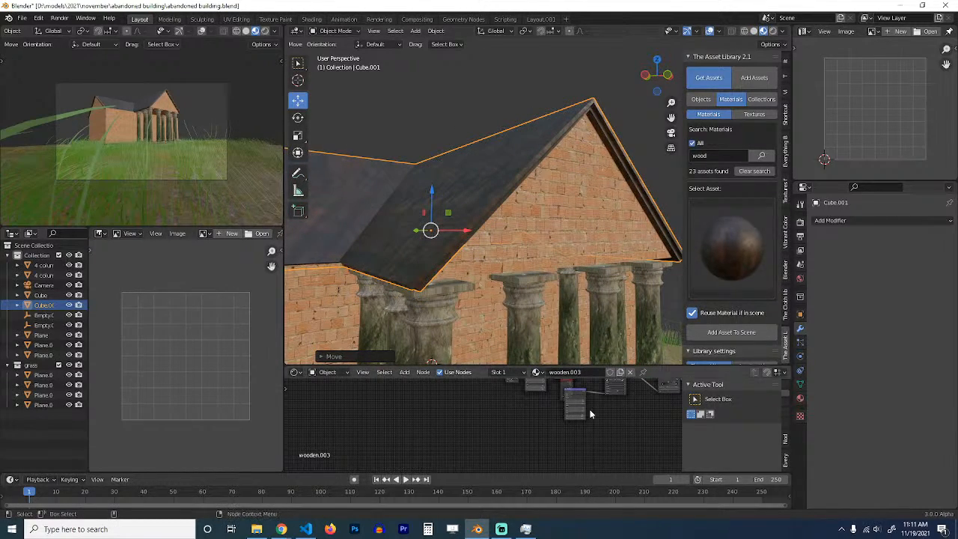
pyautogui.press('Home')
pyautogui.scroll(4, 587, 416)
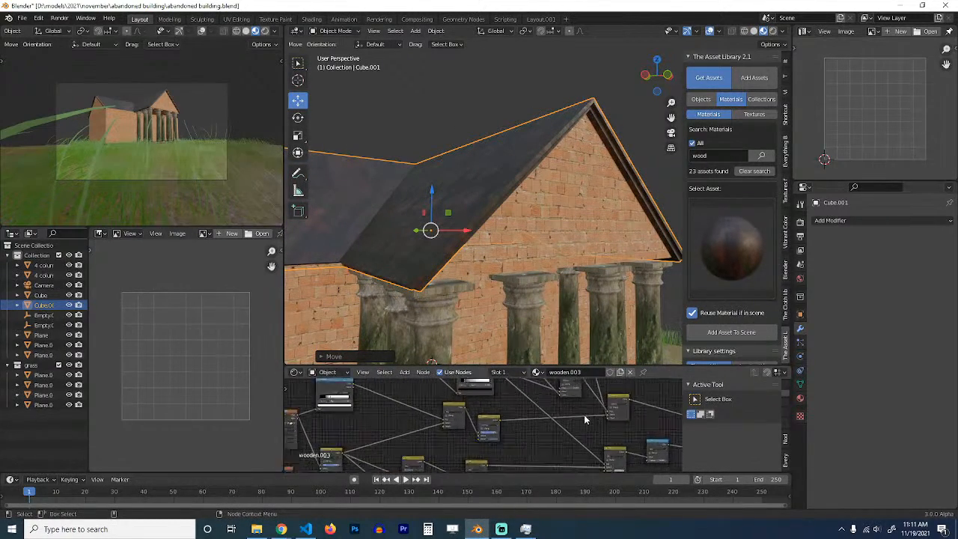
pyautogui.scroll(3, 585, 418)
pyautogui.moveTo(576, 410); pyautogui.dragTo(516, 425, button='middle')
pyautogui.scroll(-4, 486, 433)
pyautogui.scroll(4, 561, 380)
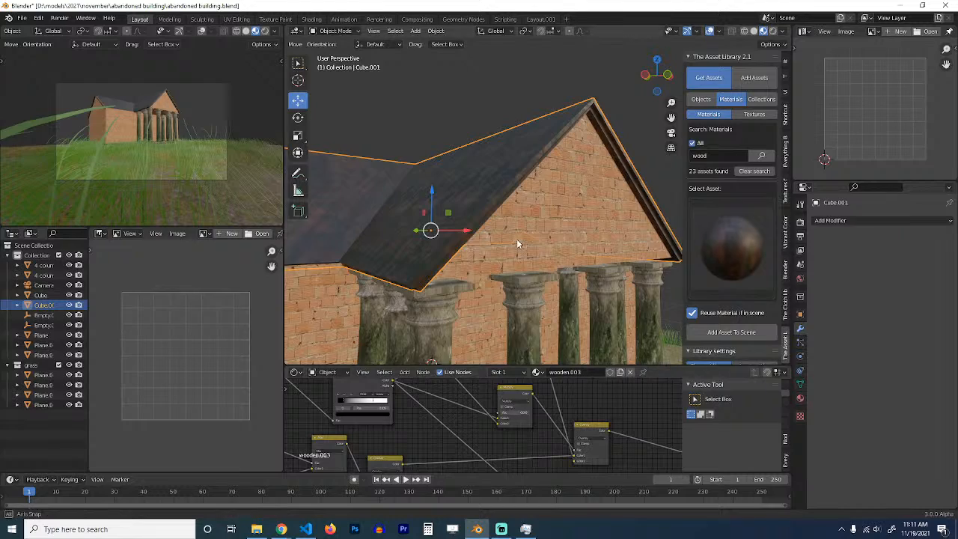
pyautogui.moveTo(516, 239); pyautogui.dragTo(479, 213, button='middle')
pyautogui.scroll(-4, 487, 419)
pyautogui.moveTo(523, 423); pyautogui.dragTo(462, 403, button='middle')
pyautogui.scroll(4, 462, 402)
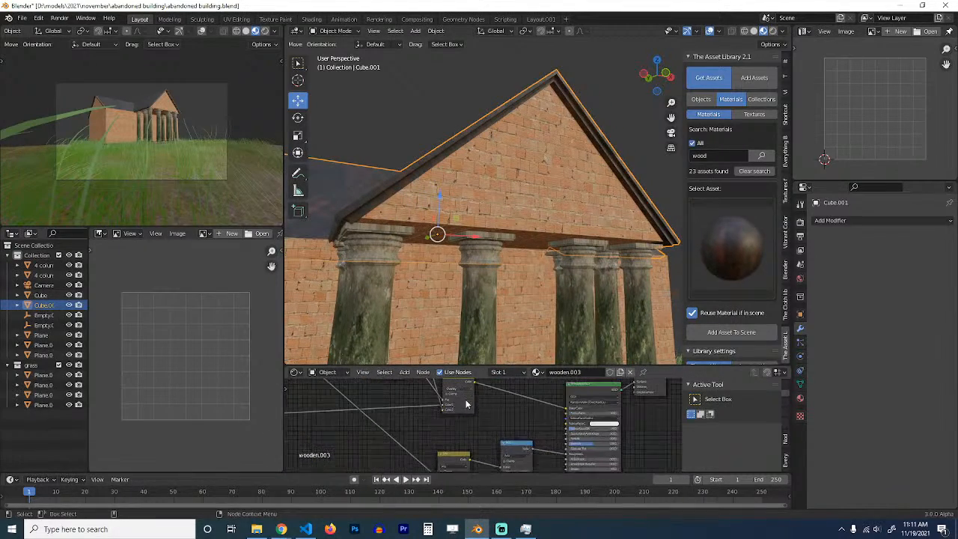
# Step: Preview the final Overlay mix node on the roof, then restore the Principled BSDF as the material output
pyautogui.keyDown('ctrl'); pyautogui.keyDown('shift'); pyautogui.click(455, 402); pyautogui.keyUp('shift'); pyautogui.keyUp('ctrl')
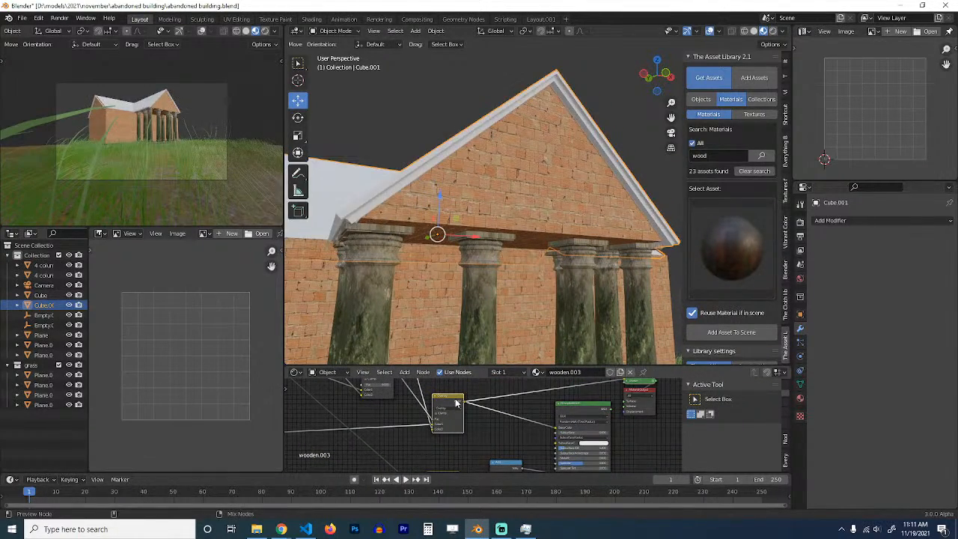
pyautogui.keyDown('ctrl'); pyautogui.keyDown('shift'); pyautogui.click(564, 411); pyautogui.keyUp('shift'); pyautogui.keyUp('ctrl')
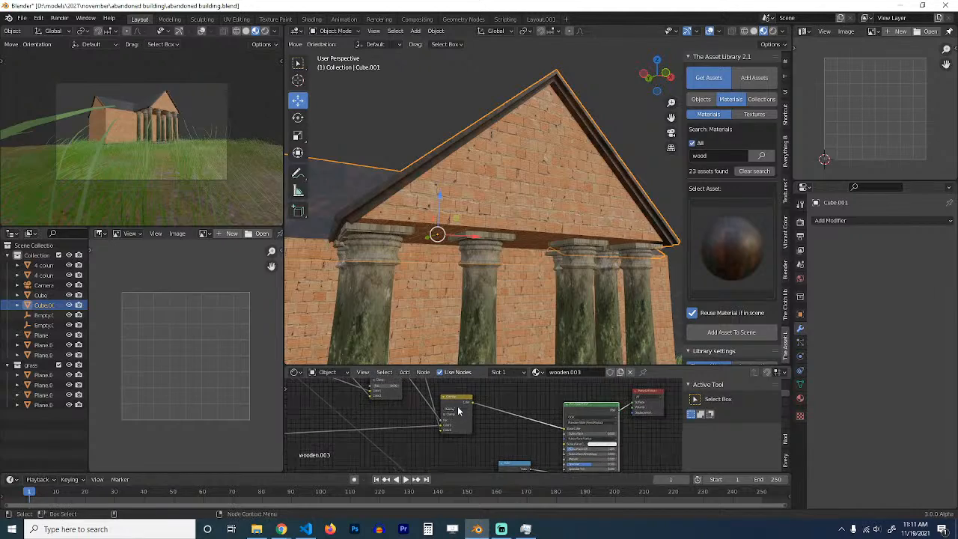
pyautogui.scroll(-5, 460, 405)
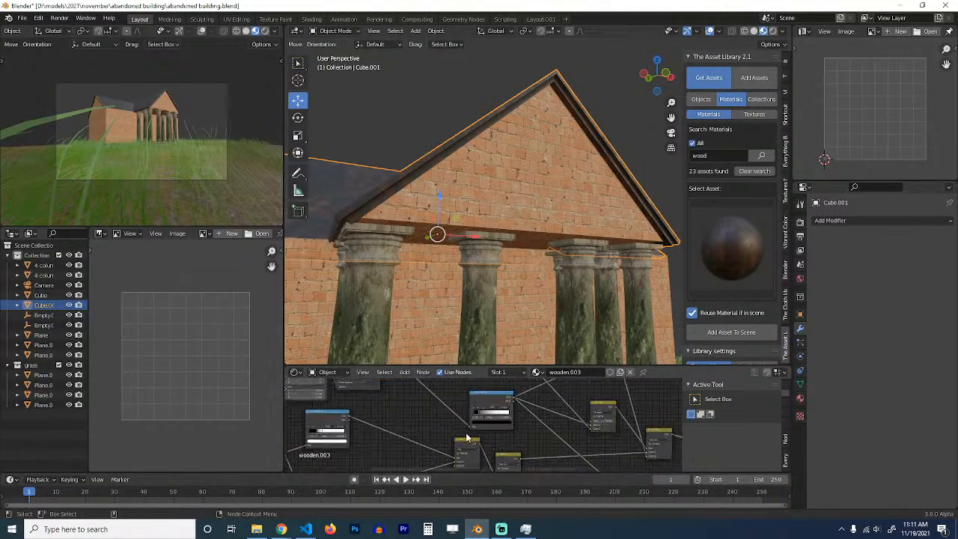
# Step: Preview the intermediate colour Mix nodes of the roof's wooden.003 material, finishing with the Principled BSDF as the output
pyautogui.keyDown('ctrl'); pyautogui.keyDown('shift'); pyautogui.click(478, 412); pyautogui.keyUp('shift'); pyautogui.keyUp('ctrl')
pyautogui.keyDown('ctrl'); pyautogui.keyDown('shift'); pyautogui.click(478, 412); pyautogui.keyUp('shift'); pyautogui.keyUp('ctrl')
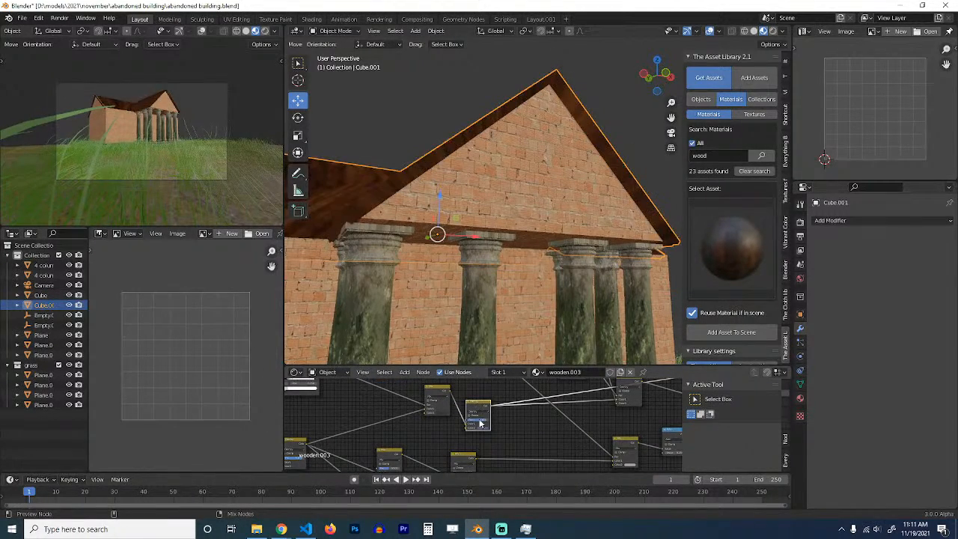
pyautogui.scroll(3, 479, 413)
pyautogui.moveTo(486, 408); pyautogui.dragTo(487, 441, button='middle')
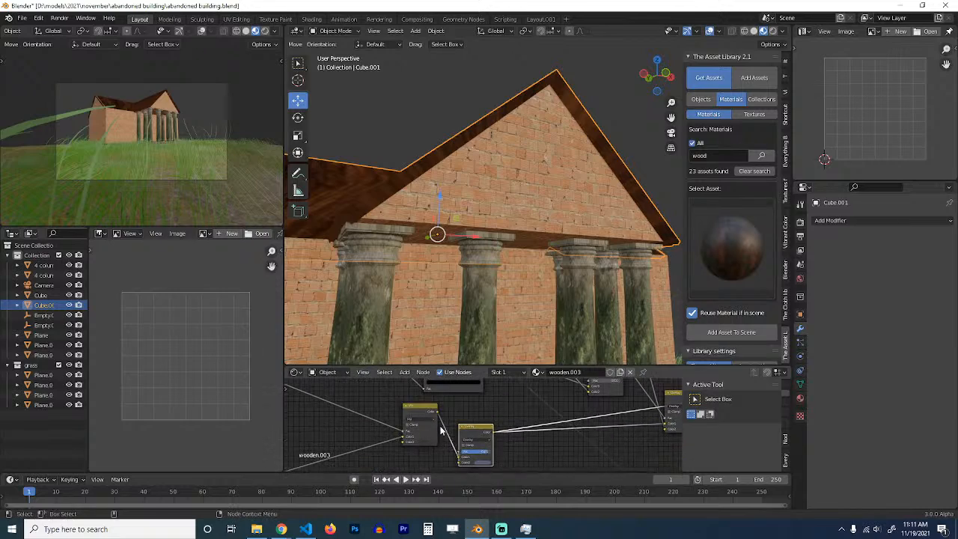
pyautogui.keyDown('ctrl'); pyautogui.keyDown('shift'); pyautogui.click(416, 412); pyautogui.keyUp('shift'); pyautogui.keyUp('ctrl')
pyautogui.keyDown('ctrl'); pyautogui.keyDown('shift'); pyautogui.click(417, 411); pyautogui.keyUp('shift'); pyautogui.keyUp('ctrl')
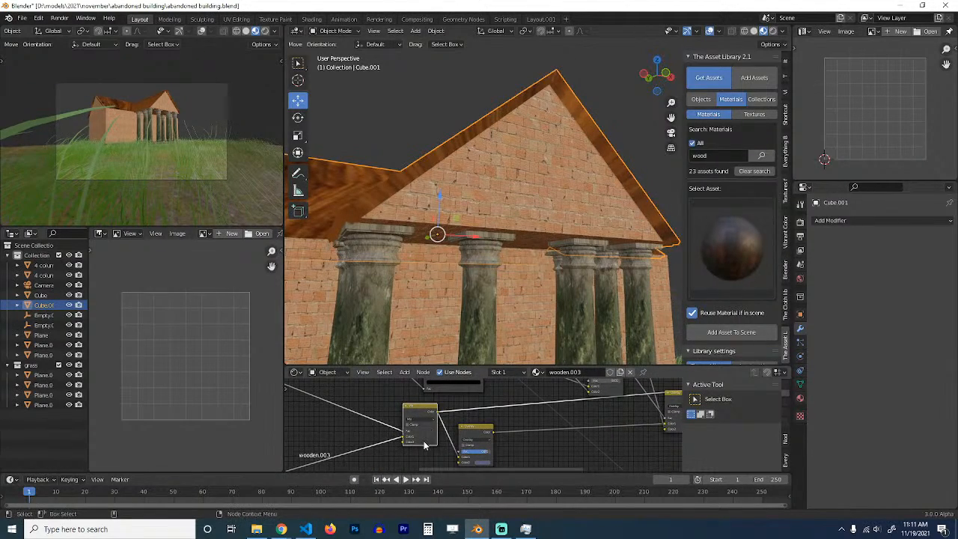
pyautogui.scroll(-3, 553, 429)
pyautogui.keyDown('ctrl'); pyautogui.keyDown('shift'); pyautogui.click(620, 428); pyautogui.keyUp('shift'); pyautogui.keyUp('ctrl')
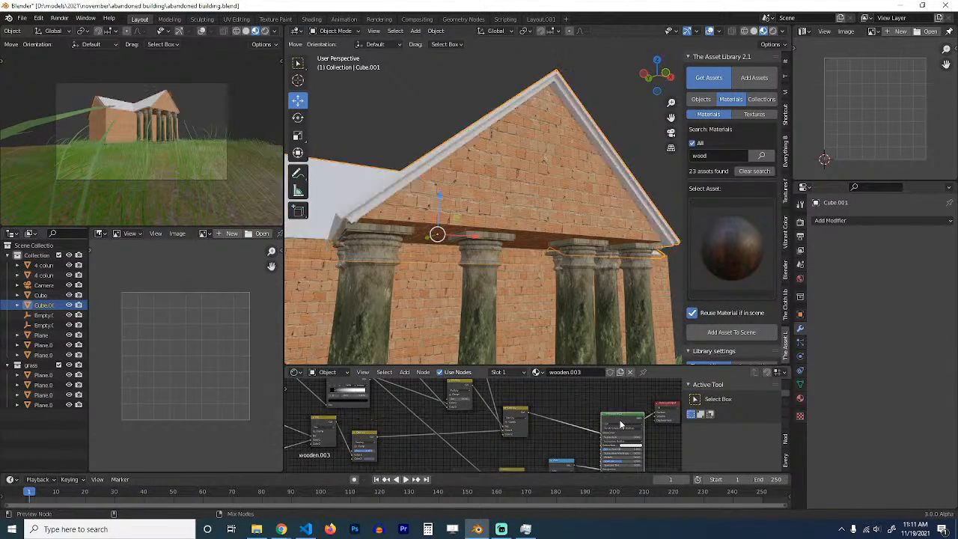
# Step: Raise the roof slightly, by about 0.13 m along the global Z axis, and check its fit over the portico
pyautogui.scroll(-3, 566, 250)
pyautogui.moveTo(565, 250); pyautogui.dragTo(536, 156, button='middle')
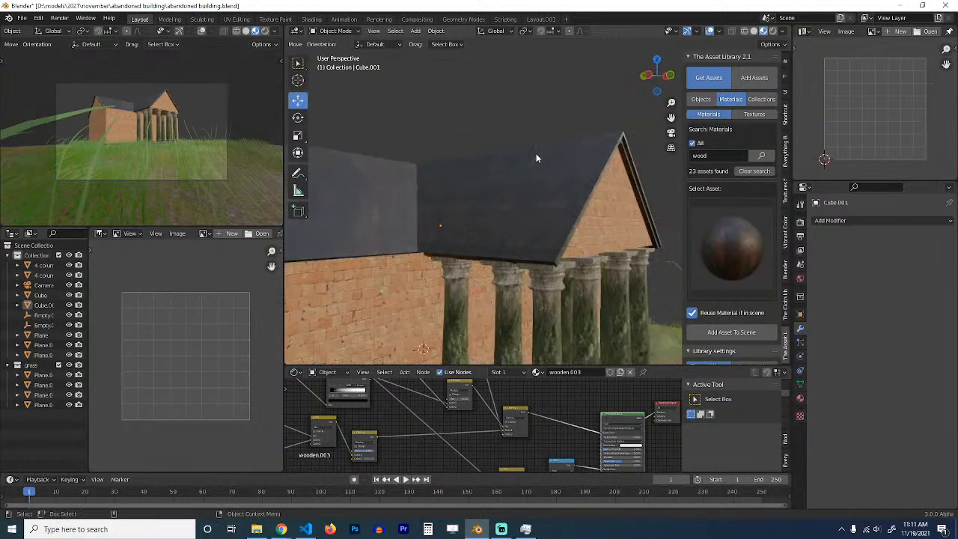
pyautogui.click(513, 222)
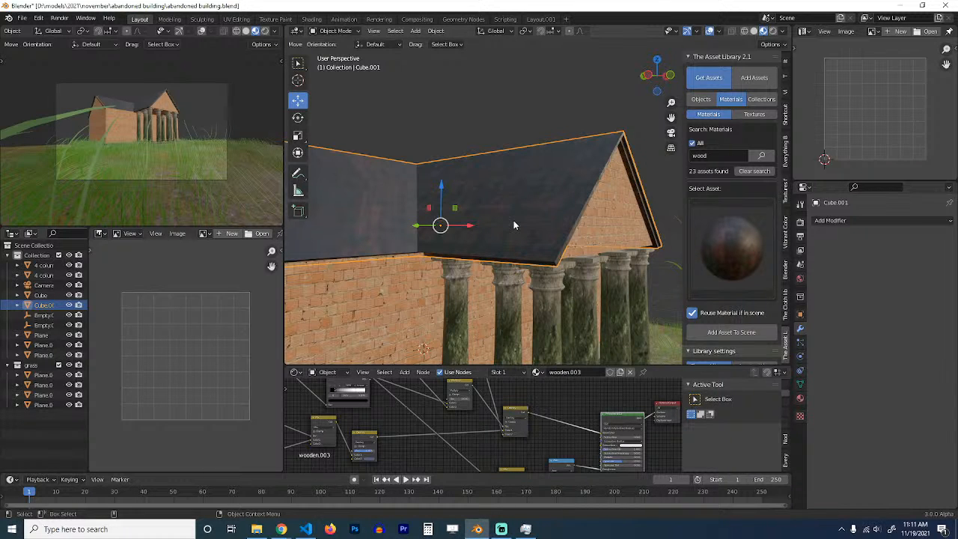
pyautogui.press('g')
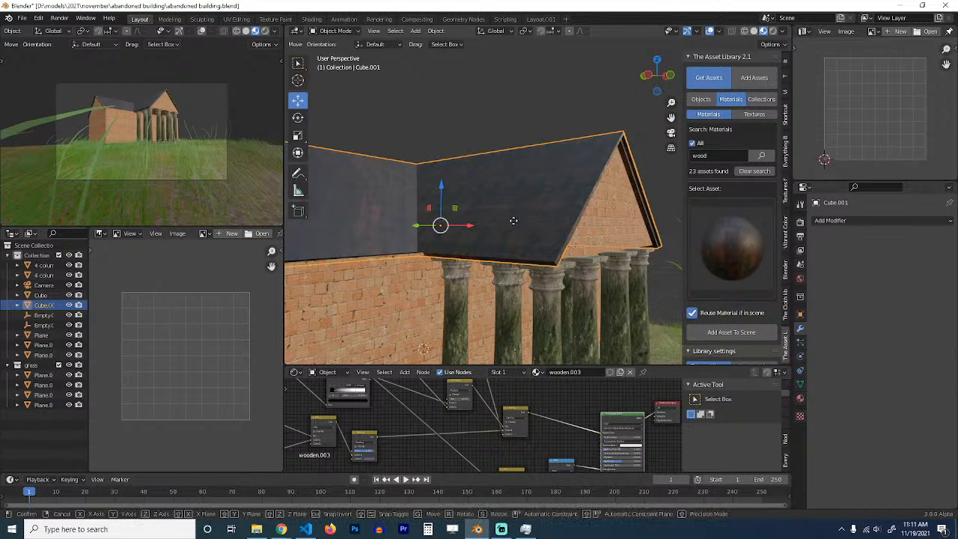
pyautogui.press('z')
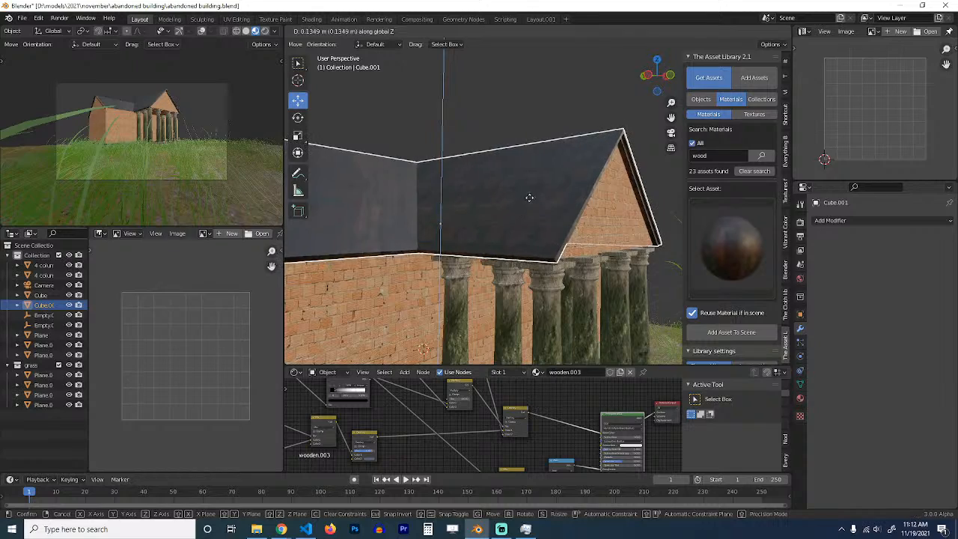
pyautogui.click(537, 195)
pyautogui.moveTo(539, 194); pyautogui.dragTo(524, 179, button='middle')
pyautogui.scroll(2, 502, 203)
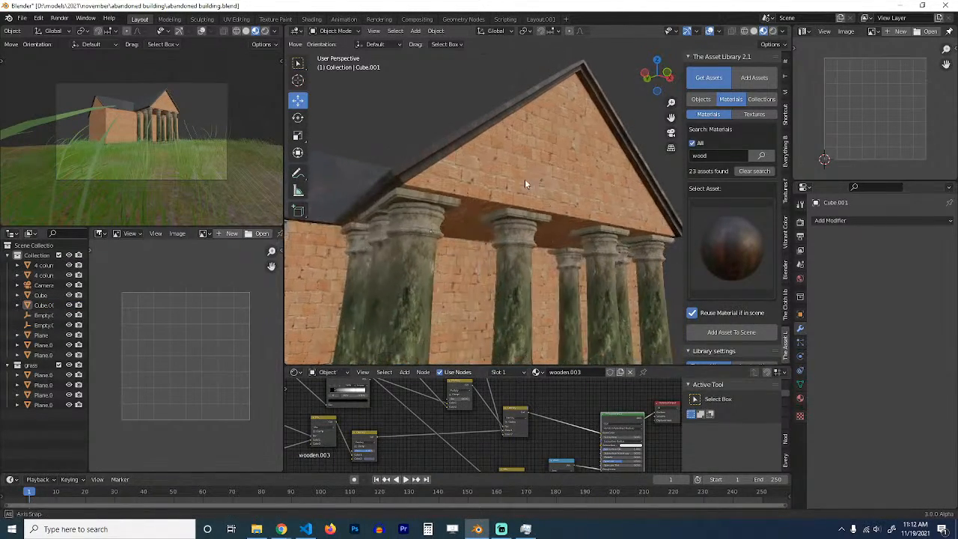
# Step: Search the asset library's objects for "roof" and browse the matching assets
pyautogui.click(700, 99)
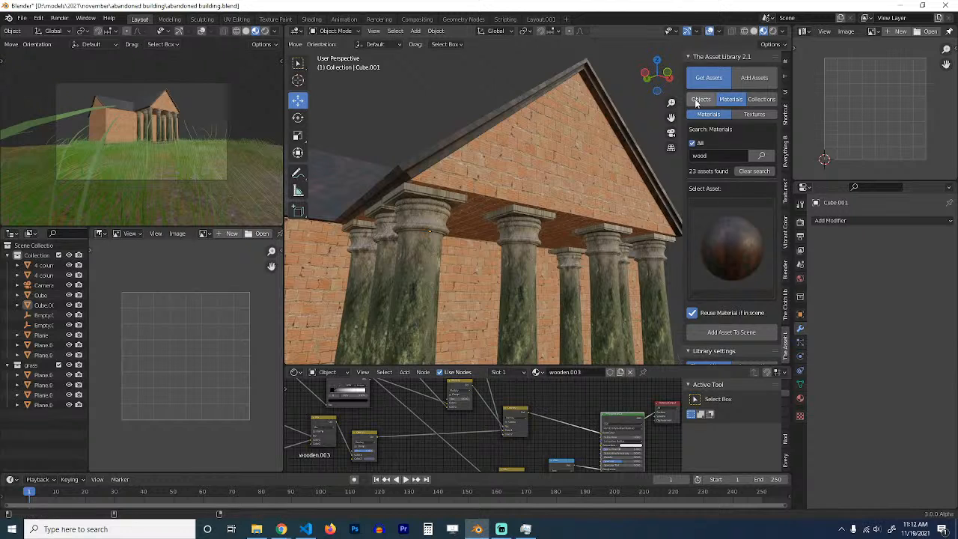
pyautogui.click(733, 259)
pyautogui.click(733, 241)
pyautogui.click(720, 141)
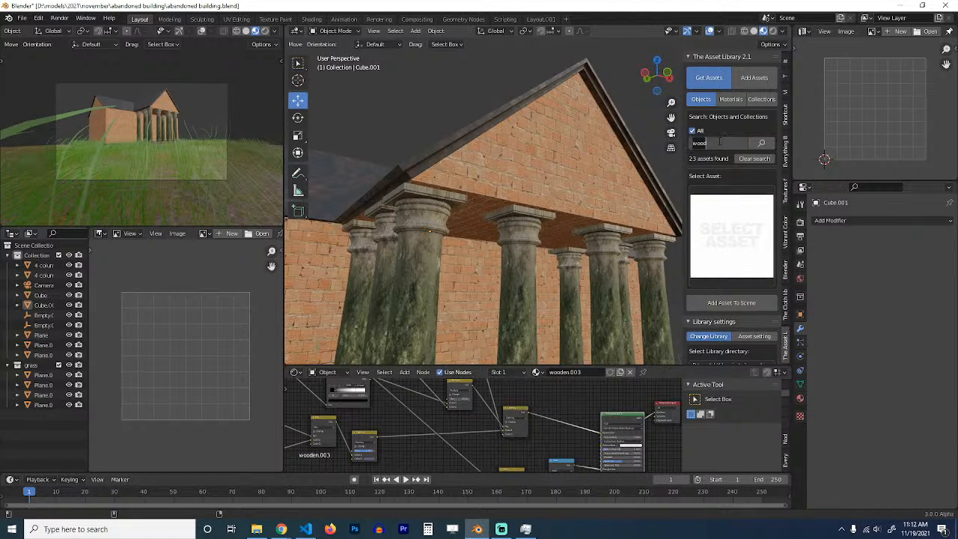
pyautogui.write('roof')
pyautogui.press('Return')
pyautogui.click(719, 200)
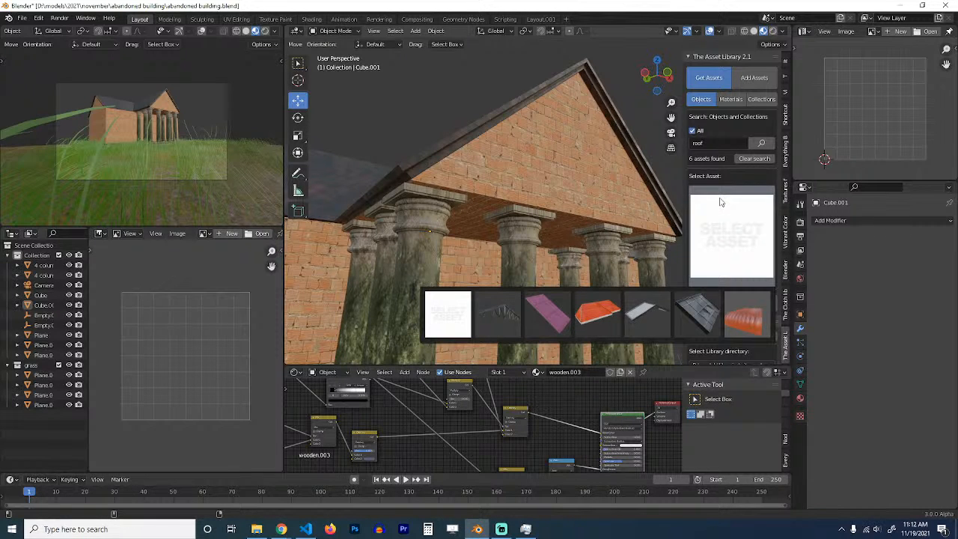
# Step: In top view, add a mesh plane at the roof's front corner and scale it down to cover the exposed wall corner
pyautogui.press('KP_7')
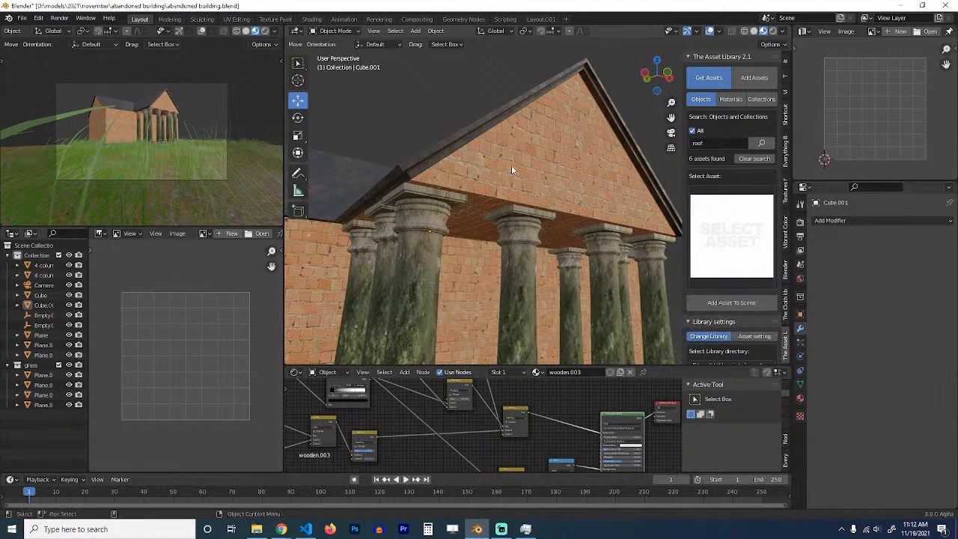
pyautogui.scroll(5, 478, 187)
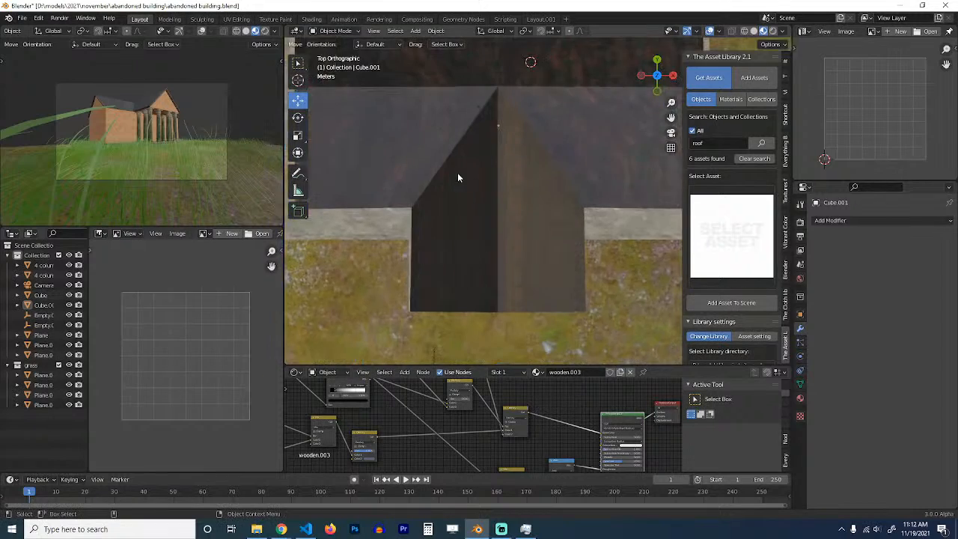
pyautogui.hotkey('shift', 'a')
pyautogui.moveTo(395, 216)
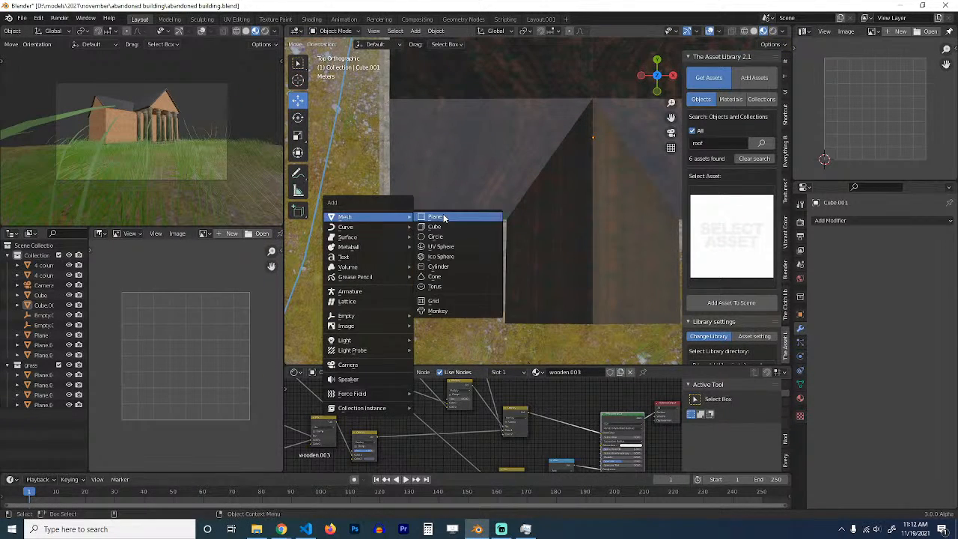
pyautogui.click(434, 217)
pyautogui.scroll(4, 494, 238)
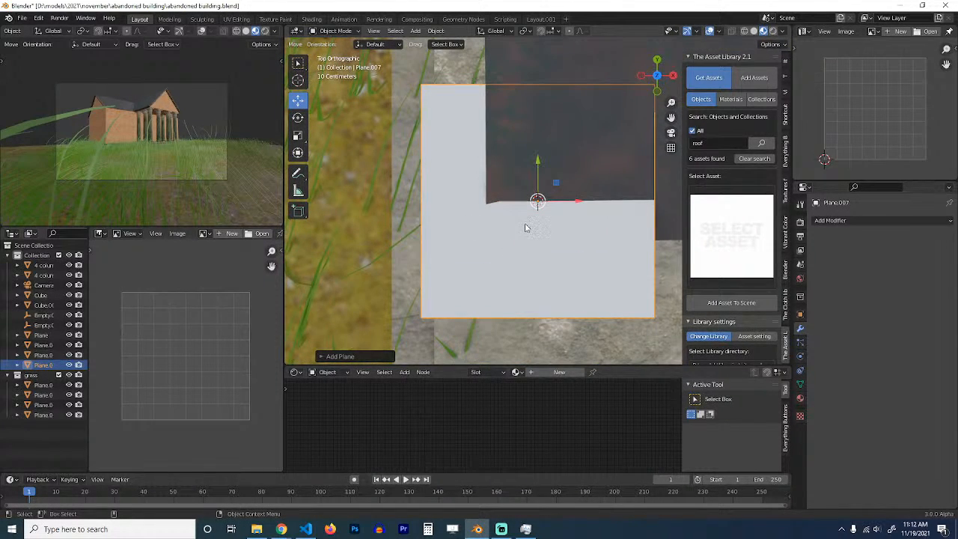
pyautogui.press('s')
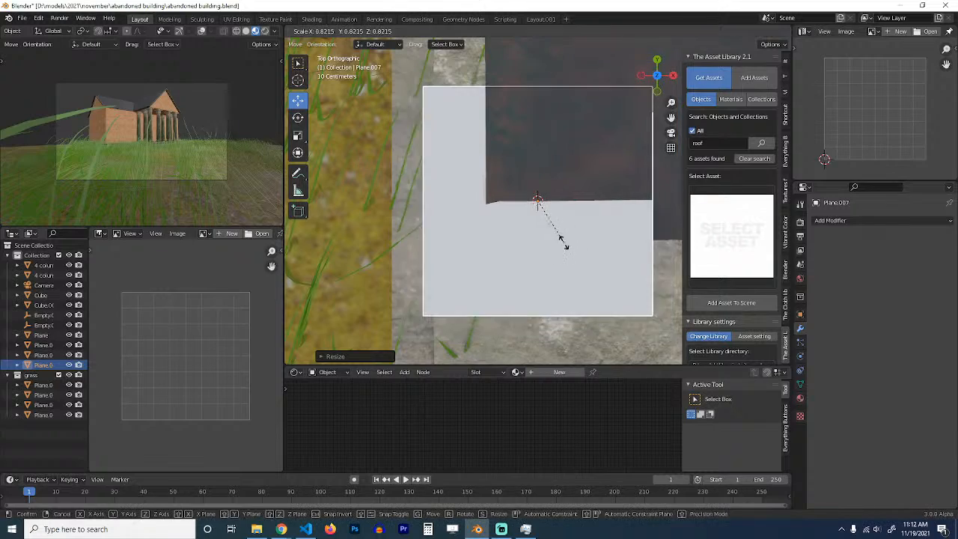
pyautogui.click(574, 240)
# Step: Link the roof's wooden material to the new corner plane
pyautogui.moveTo(574, 240); pyautogui.dragTo(594, 181, button='middle')
pyautogui.keyDown('shift'); pyautogui.click(587, 166); pyautogui.keyUp('shift')
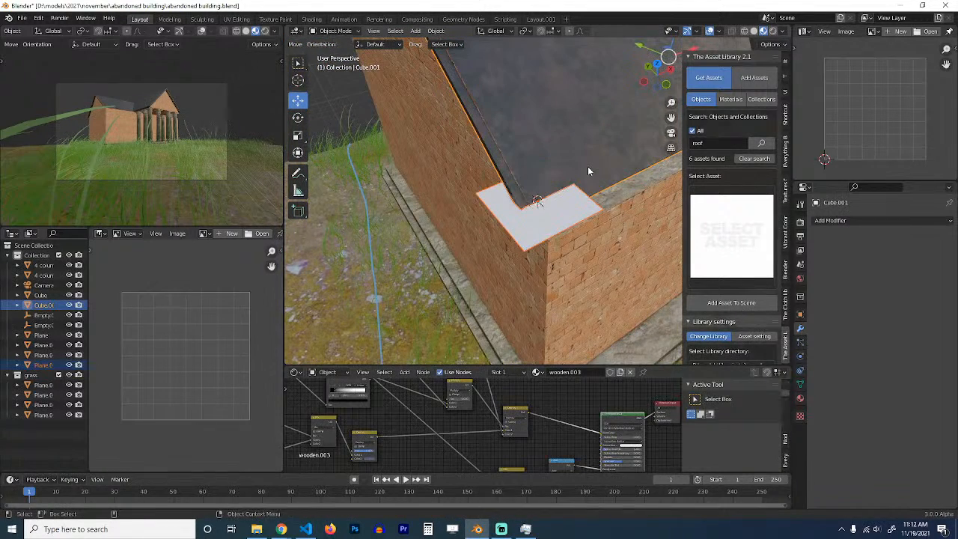
pyautogui.hotkey('ctrl', 'l')
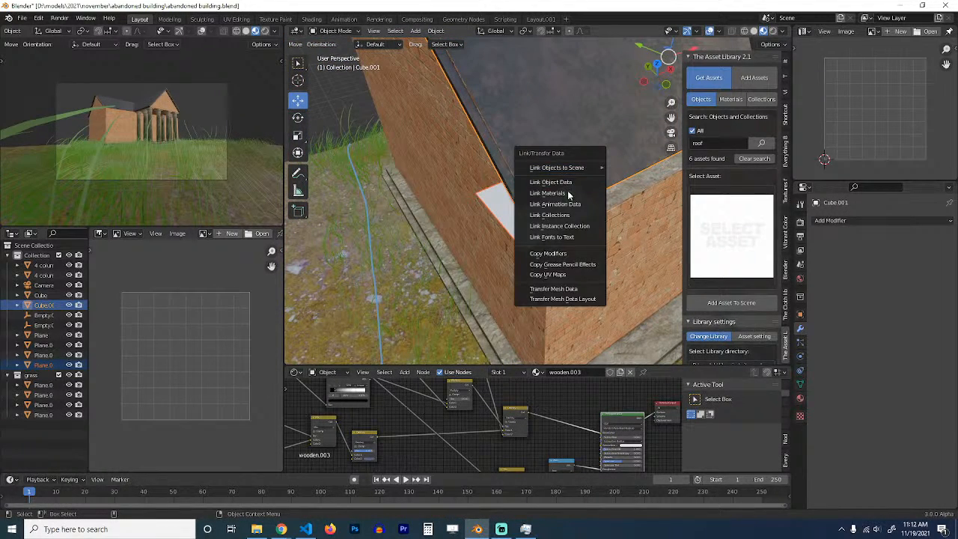
pyautogui.click(597, 180)
pyautogui.click(623, 209)
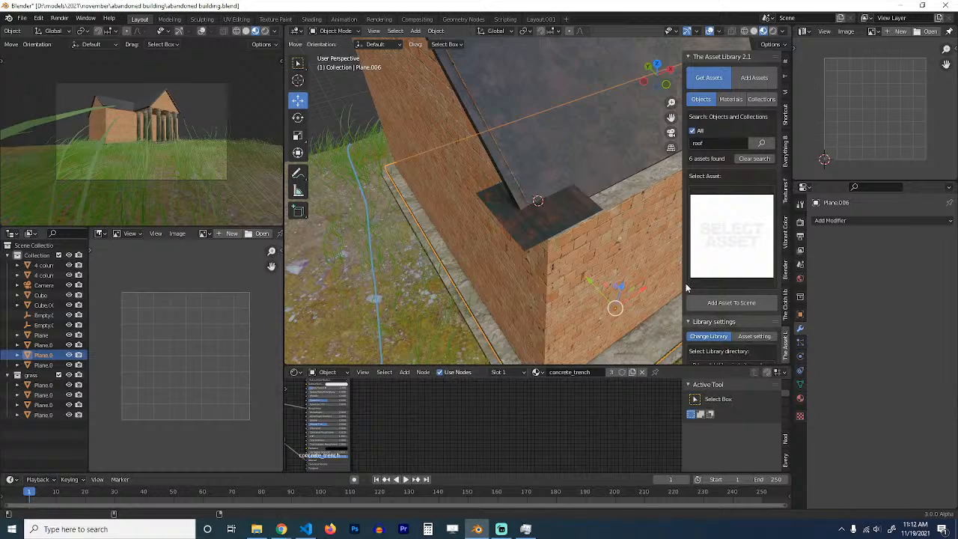
# Step: Add a MixRGB node to the roof's wooden.001 material between the final Overlay node and the Principled BSDF's Base Color
pyautogui.click(607, 162)
pyautogui.scroll(-2, 612, 234)
pyautogui.moveTo(612, 234); pyautogui.dragTo(613, 380, button='middle')
pyautogui.click(611, 373)
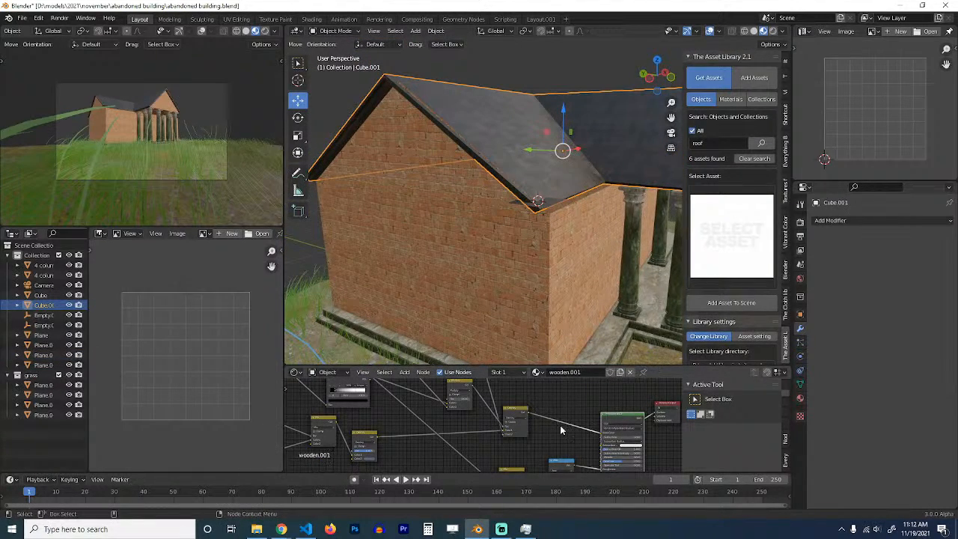
pyautogui.scroll(3, 560, 425)
pyautogui.moveTo(561, 415); pyautogui.dragTo(470, 421, button='middle')
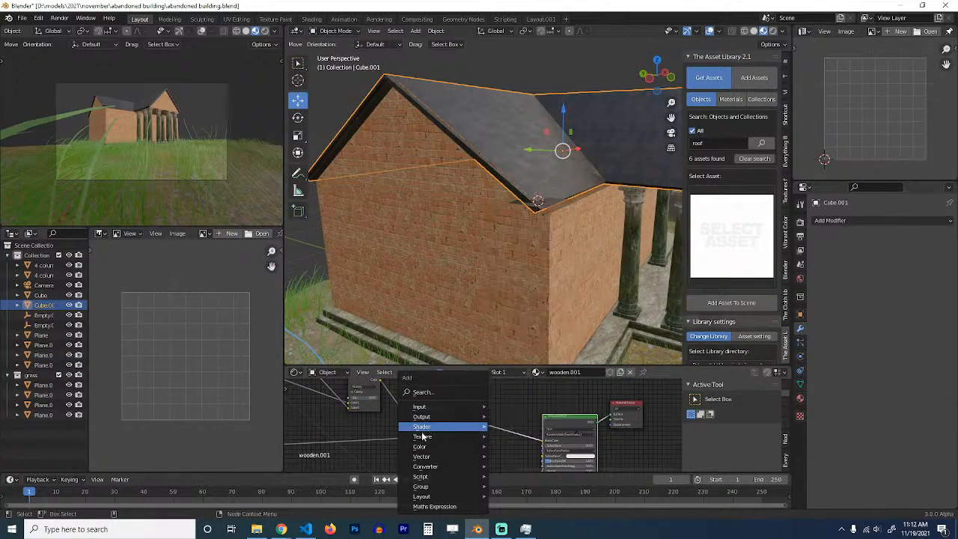
pyautogui.moveTo(429, 449)
pyautogui.click(515, 436)
pyautogui.click(513, 445)
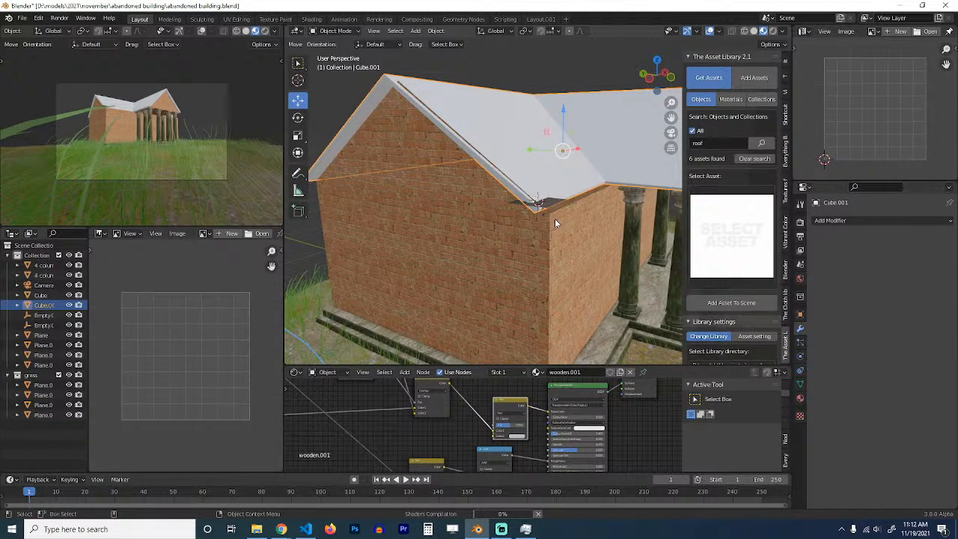
# Step: Preview the ColorRamp on the roof, connect it to the new Mix node's Fac, and restore the Principled BSDF as the output
pyautogui.moveTo(555, 218)
pyautogui.mouseDown(button='middle')
pyautogui.moveTo(569, 169)
pyautogui.moveTo(575, 228)
pyautogui.moveTo(531, 225)
pyautogui.moveTo(524, 270)
pyautogui.mouseUp(button='middle')
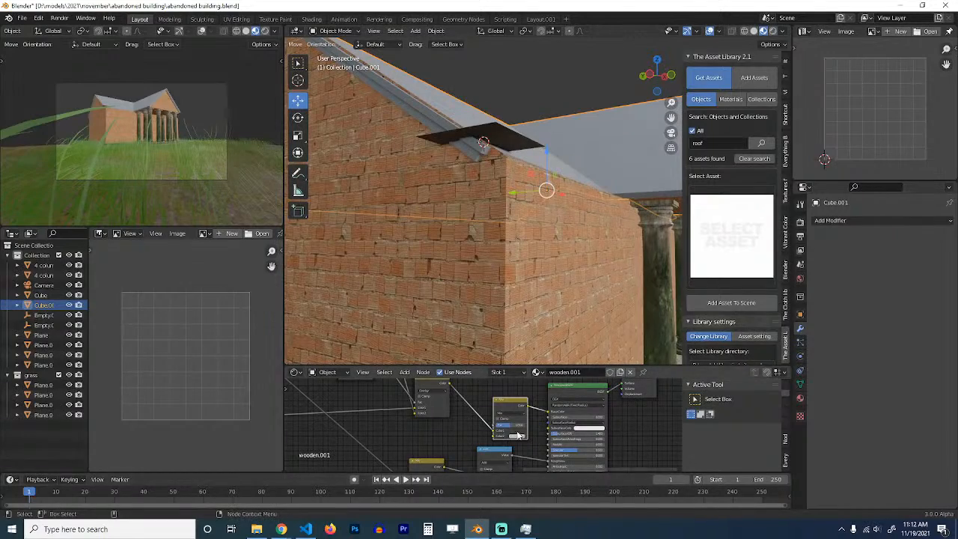
pyautogui.moveTo(512, 428)
pyautogui.mouseDown()
pyautogui.moveTo(500, 429)
pyautogui.moveTo(511, 429)
pyautogui.mouseUp()
pyautogui.scroll(-3, 462, 416)
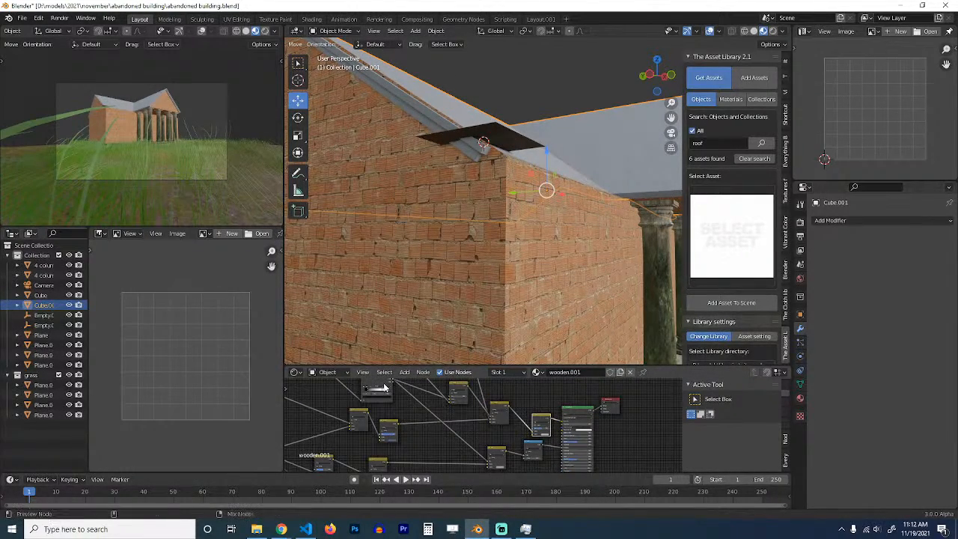
pyautogui.keyDown('ctrl'); pyautogui.keyDown('shift'); pyautogui.click(383, 387); pyautogui.keyUp('shift'); pyautogui.keyUp('ctrl')
pyautogui.moveTo(421, 398); pyautogui.dragTo(395, 408, button='middle')
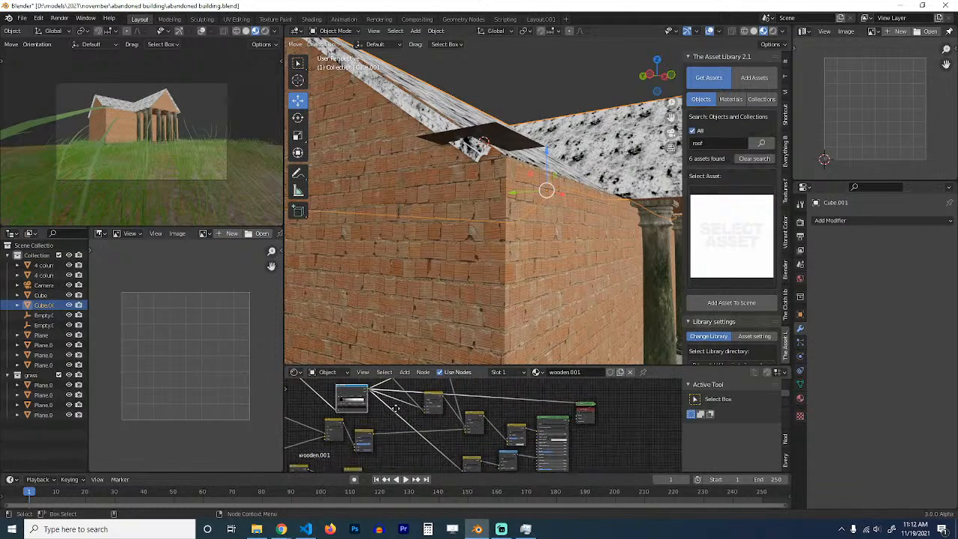
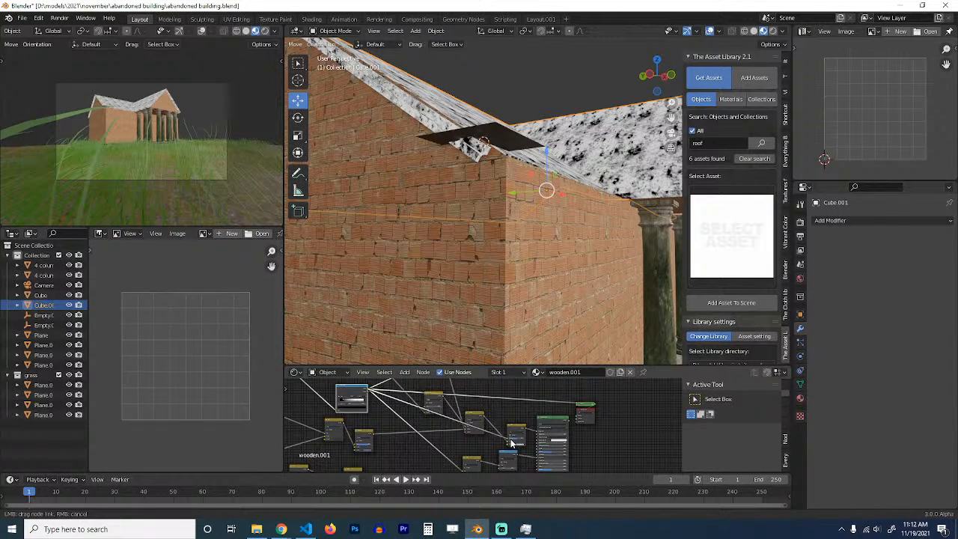
pyautogui.keyDown('ctrl'); pyautogui.keyDown('shift'); pyautogui.click(556, 425); pyautogui.keyUp('shift'); pyautogui.keyUp('ctrl')
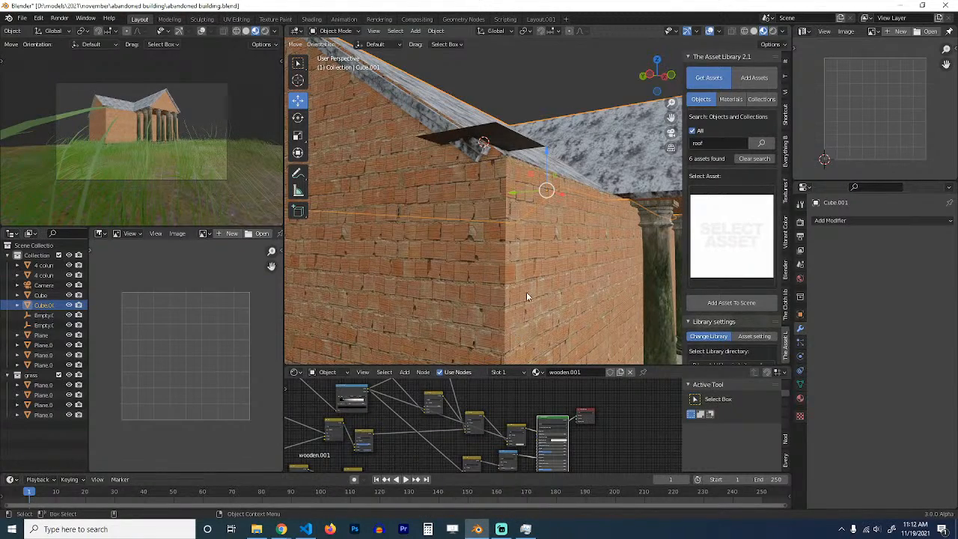
# Step: Swap the Mix node's colour inputs so the Overlay result feeds Color2 and the plain colour sits in Color1
pyautogui.moveTo(577, 209); pyautogui.dragTo(509, 239, button='middle')
pyautogui.scroll(4, 478, 412)
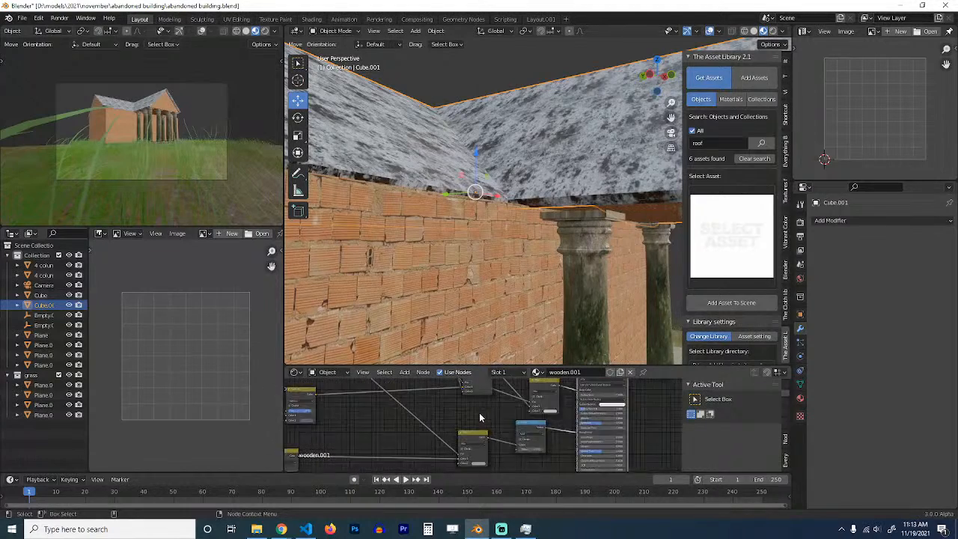
pyautogui.moveTo(555, 404); pyautogui.dragTo(560, 405)
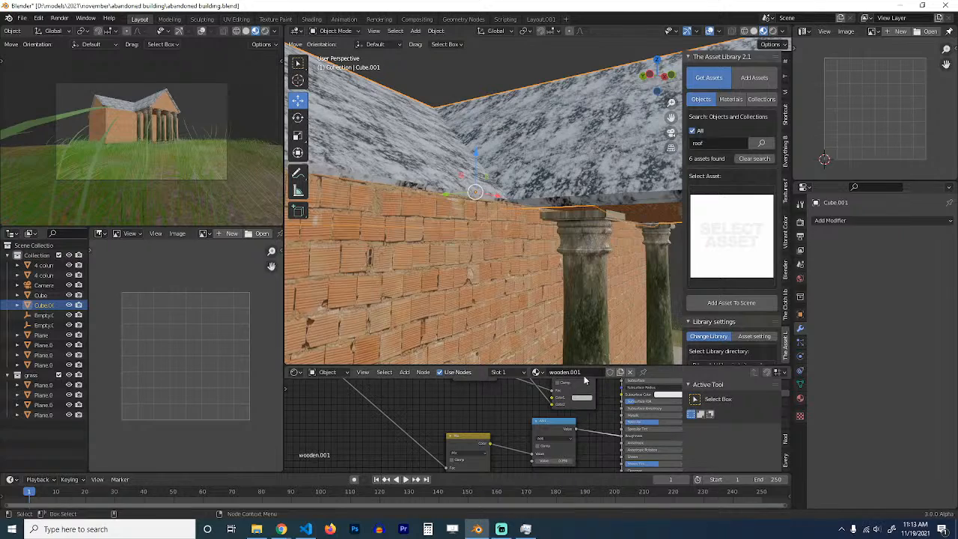
# Step: Set the Mix node's Color1 to a muted tan brown for the roof's patches
pyautogui.moveTo(588, 314); pyautogui.dragTo(516, 352, button='middle')
pyautogui.moveTo(478, 464); pyautogui.dragTo(569, 419, button='middle')
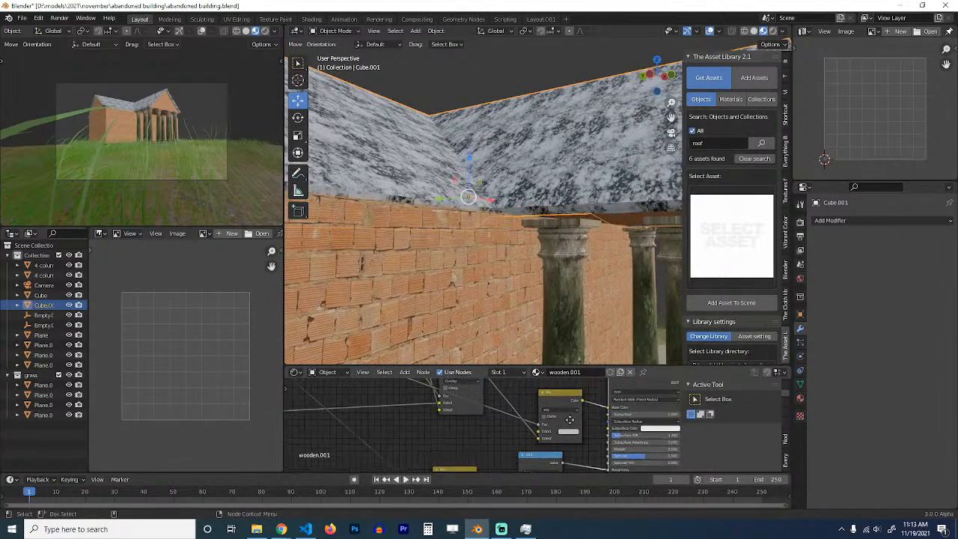
pyautogui.scroll(2, 573, 417)
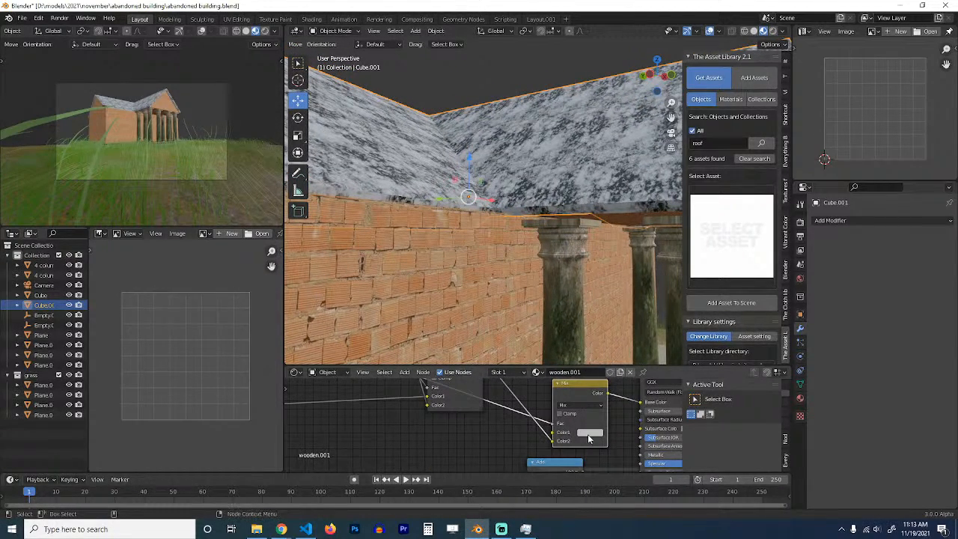
pyautogui.click(589, 434)
pyautogui.click(605, 355)
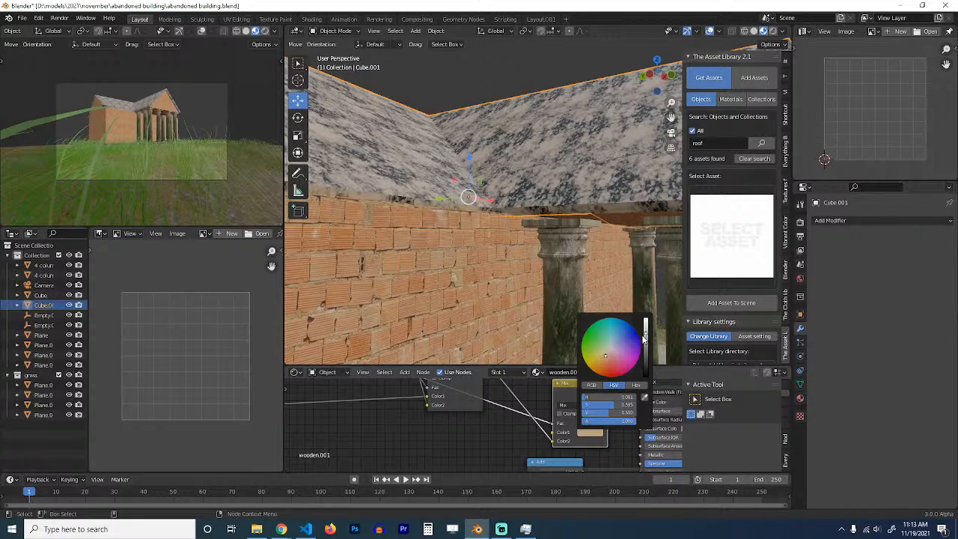
pyautogui.moveTo(644, 338)
pyautogui.mouseDown()
pyautogui.moveTo(645, 356)
pyautogui.moveTo(645, 335)
pyautogui.mouseUp()
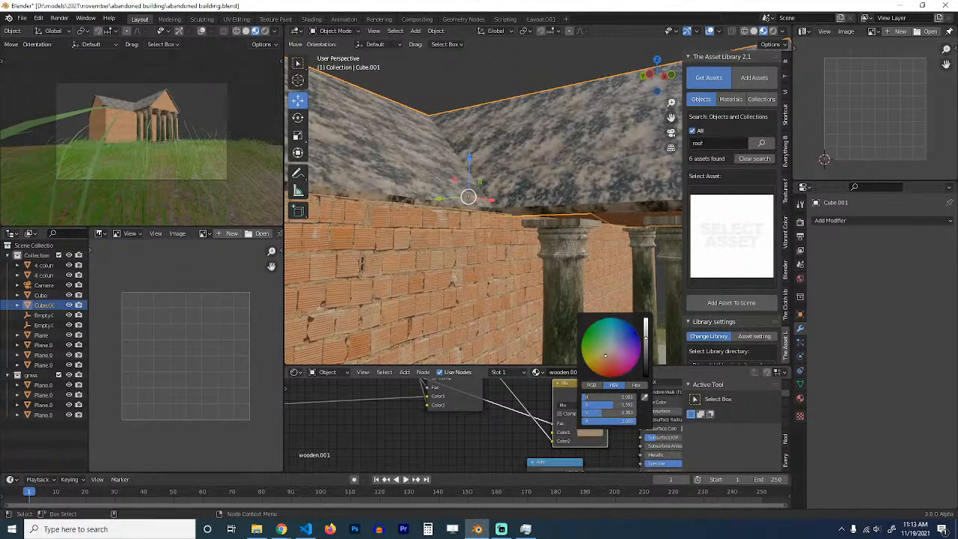
pyautogui.scroll(-2, 506, 418)
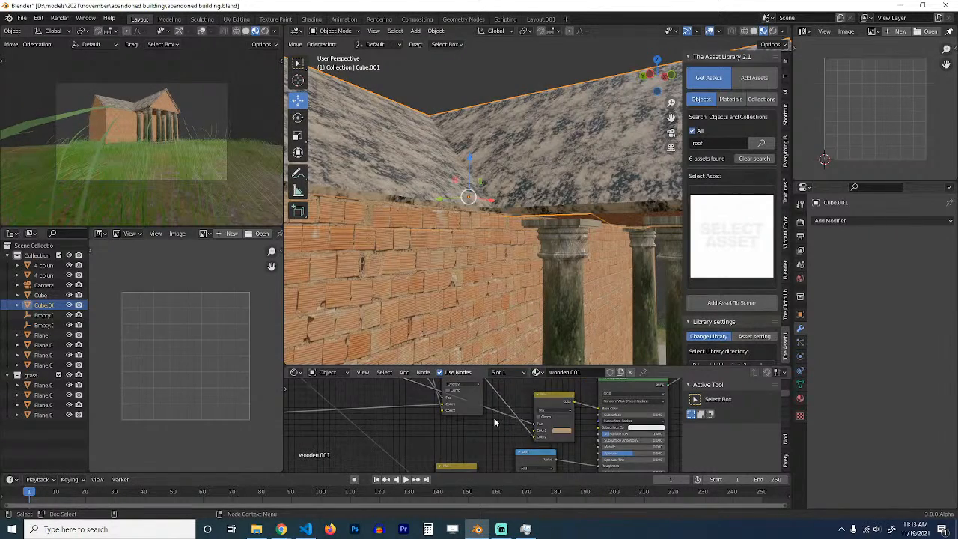
# Step: Remove the tan Mix node from the roof's wooden.001 material so the final Overlay feeds the Base Color directly
pyautogui.scroll(-2, 494, 418)
pyautogui.scroll(-1, 568, 261)
pyautogui.scroll(-3, 576, 232)
pyautogui.moveTo(576, 232); pyautogui.dragTo(481, 238, button='middle')
pyautogui.scroll(4, 486, 234)
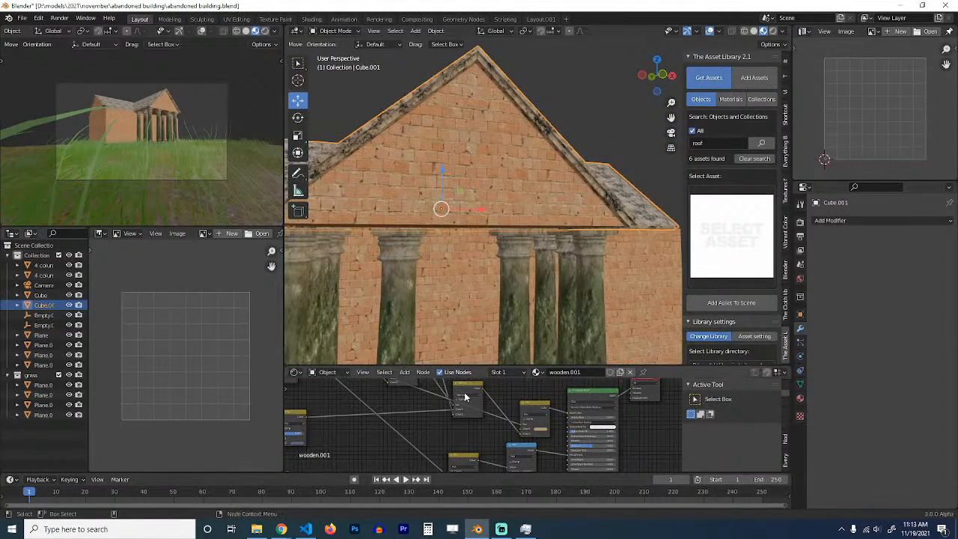
pyautogui.scroll(-2, 463, 399)
pyautogui.moveTo(511, 419); pyautogui.dragTo(527, 413, button='middle')
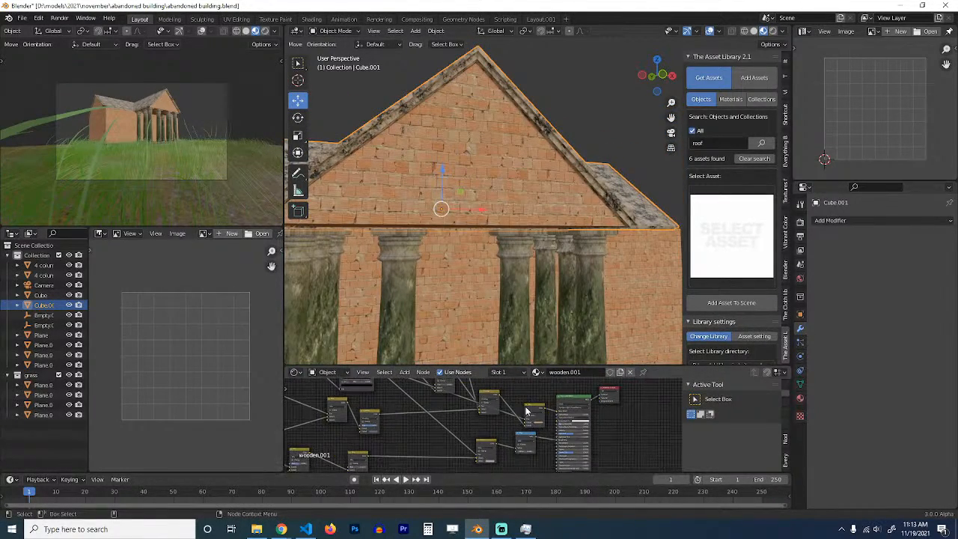
pyautogui.moveTo(528, 413); pyautogui.dragTo(648, 427)
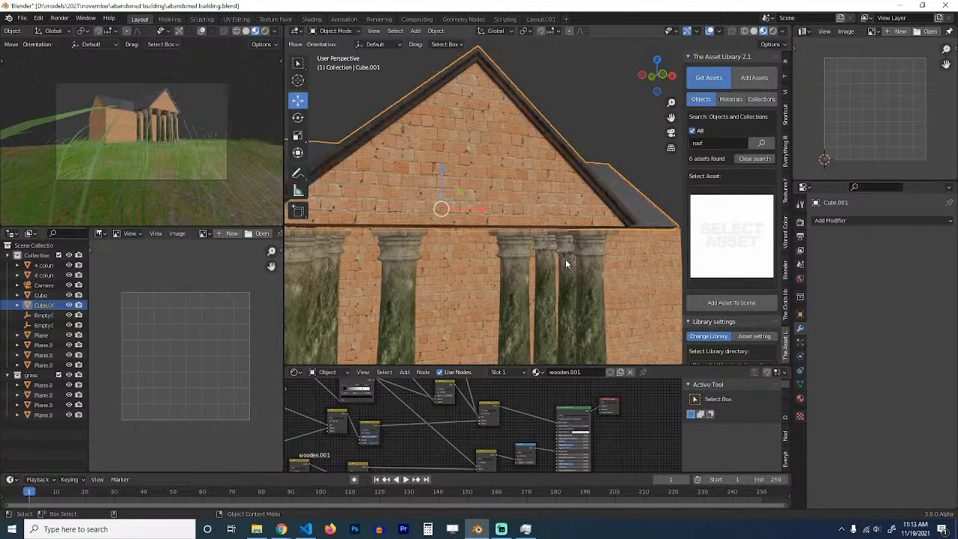
pyautogui.moveTo(574, 273); pyautogui.dragTo(524, 314, button='middle')
pyautogui.scroll(4, 479, 404)
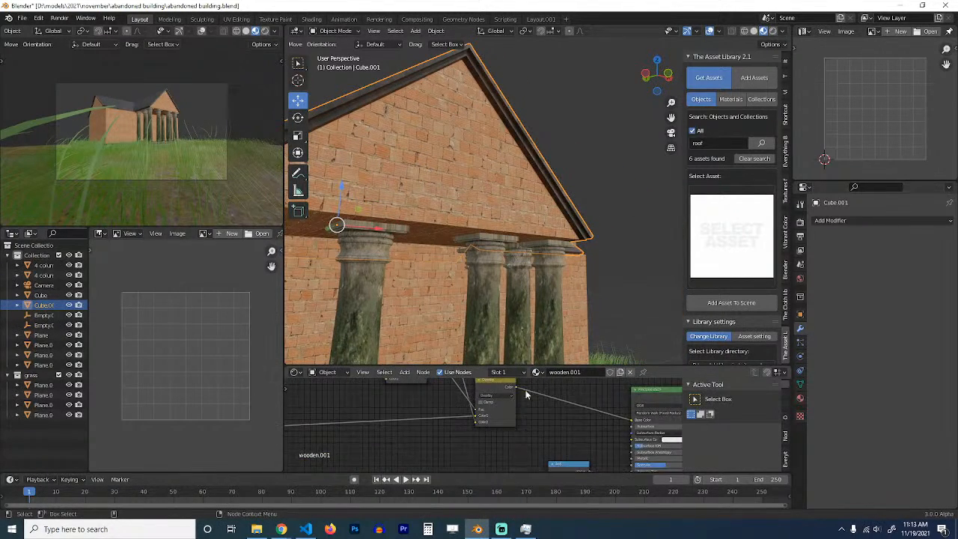
# Step: Try brightening the roof with a Hue/Saturation node at Value 2.000 between the final Overlay and the Principled BSDF
pyautogui.hotkey('shift', 'a')
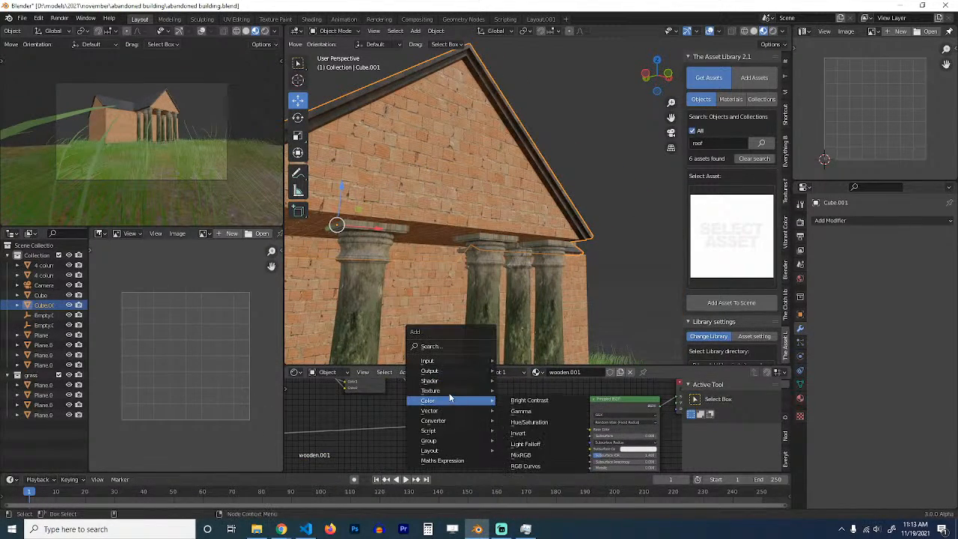
pyautogui.click(530, 422)
pyautogui.click(526, 398)
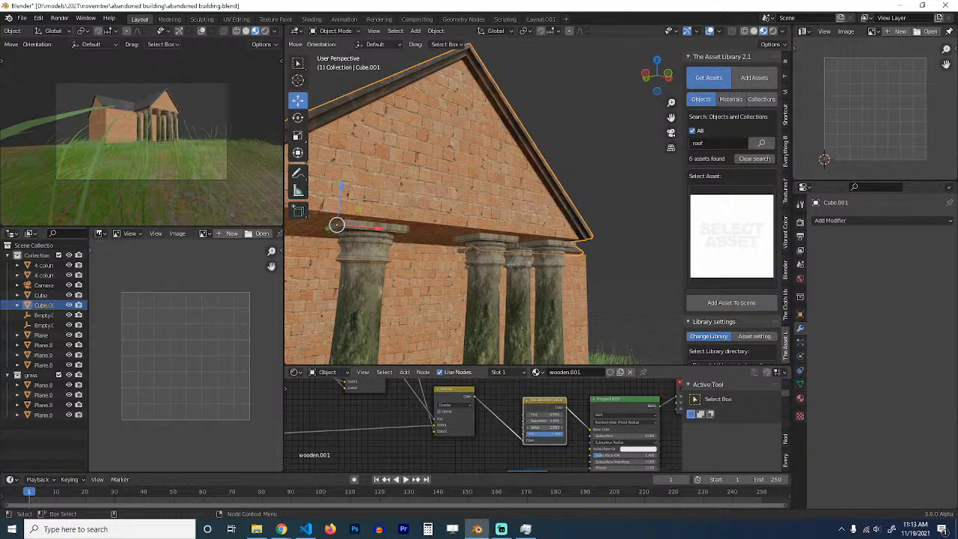
pyautogui.keyDown('alt'); pyautogui.moveTo(545, 404); pyautogui.dragTo(495, 425); pyautogui.keyUp('alt')
pyautogui.press('x')
# Step: Preview the earlier wood Mix node and the Overlay node directly after it on the roof
pyautogui.moveTo(326, 426); pyautogui.dragTo(509, 419, button='middle')
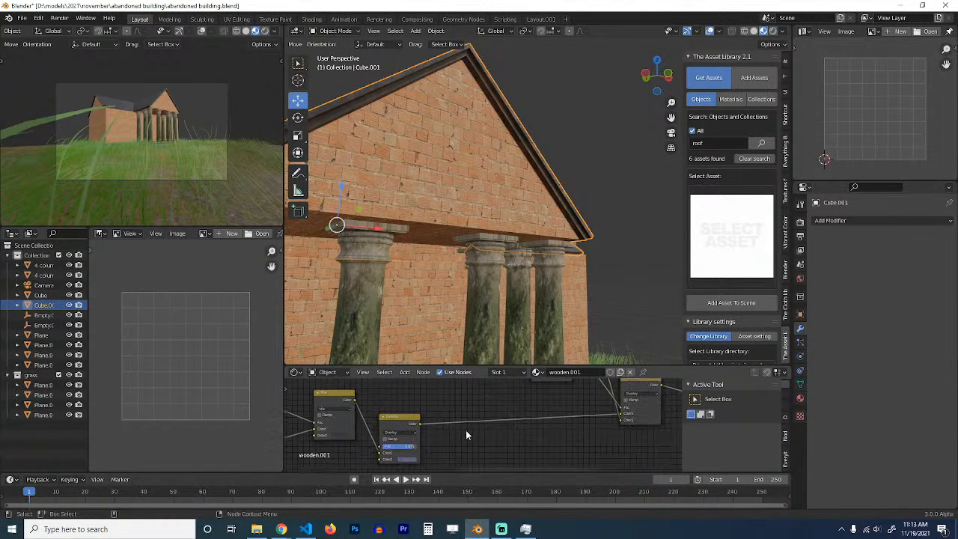
pyautogui.scroll(-2, 466, 429)
pyautogui.moveTo(315, 407); pyautogui.dragTo(357, 405, button='middle')
pyautogui.moveTo(433, 405); pyautogui.dragTo(553, 398, button='middle')
pyautogui.scroll(-1, 484, 423)
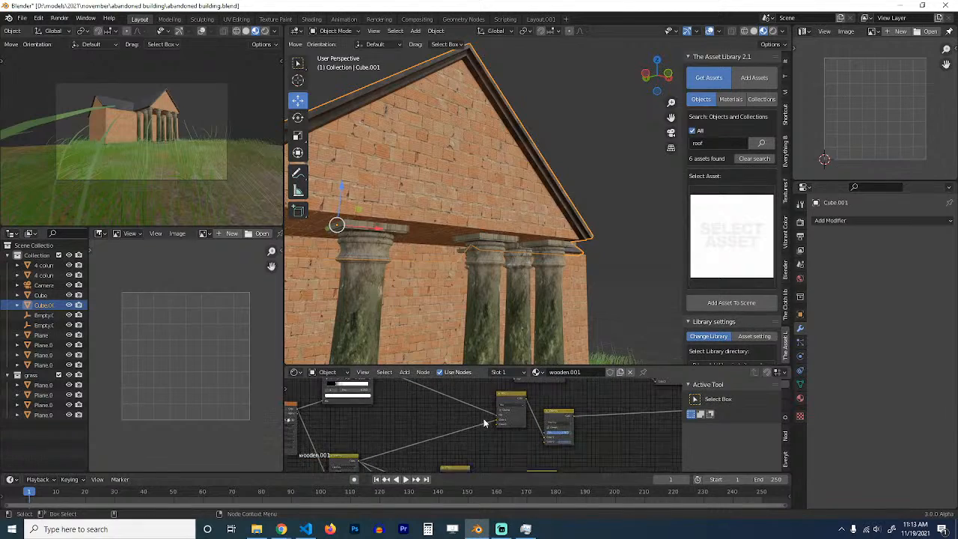
pyautogui.keyDown('ctrl'); pyautogui.keyDown('shift'); pyautogui.click(522, 403); pyautogui.keyUp('shift'); pyautogui.keyUp('ctrl')
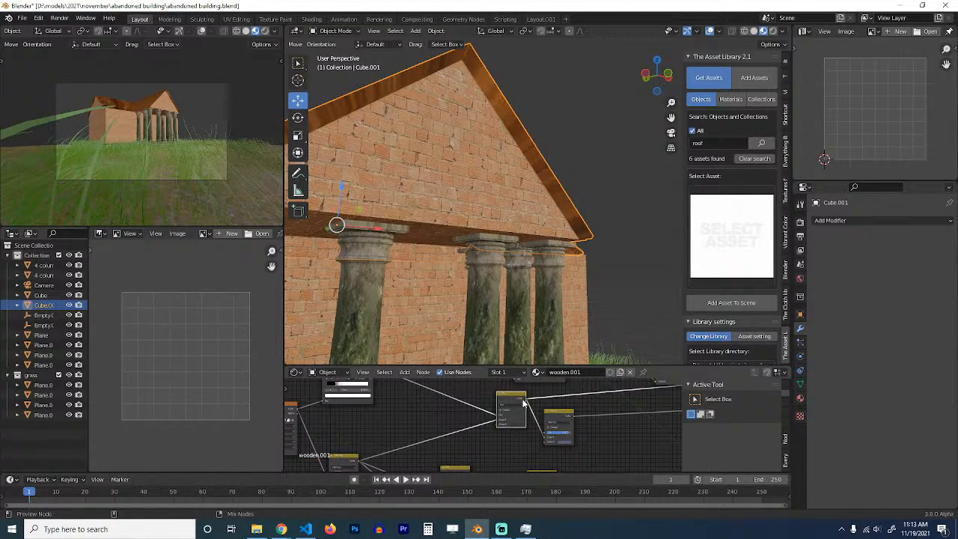
pyautogui.keyDown('ctrl'); pyautogui.keyDown('shift'); pyautogui.click(556, 416); pyautogui.keyUp('shift'); pyautogui.keyUp('ctrl')
pyautogui.moveTo(554, 418); pyautogui.dragTo(419, 430, button='middle')
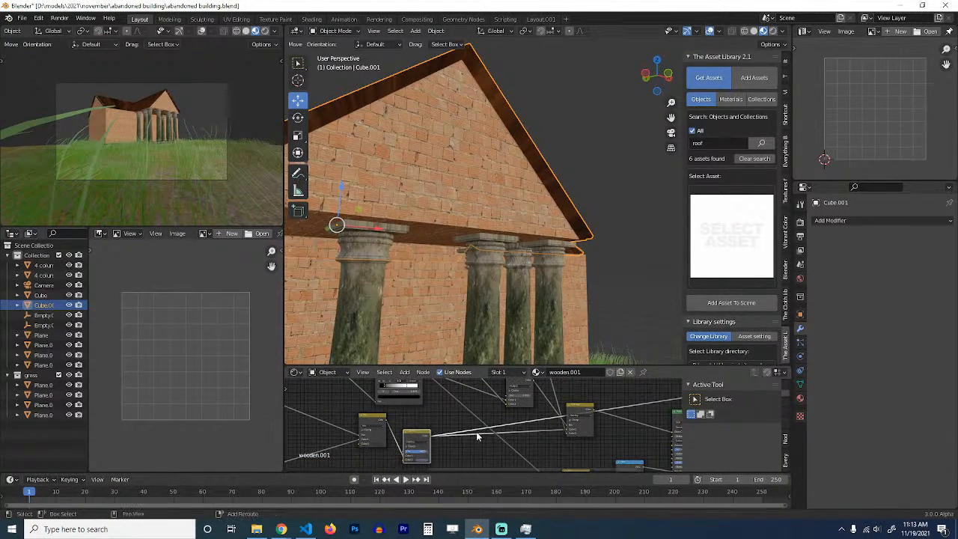
# Step: Insert an RGB Curves node after the first Overlay node, ahead of the final Overlay, and preview it on the roof
pyautogui.hotkey('shift', 'a')
pyautogui.moveTo(424, 436)
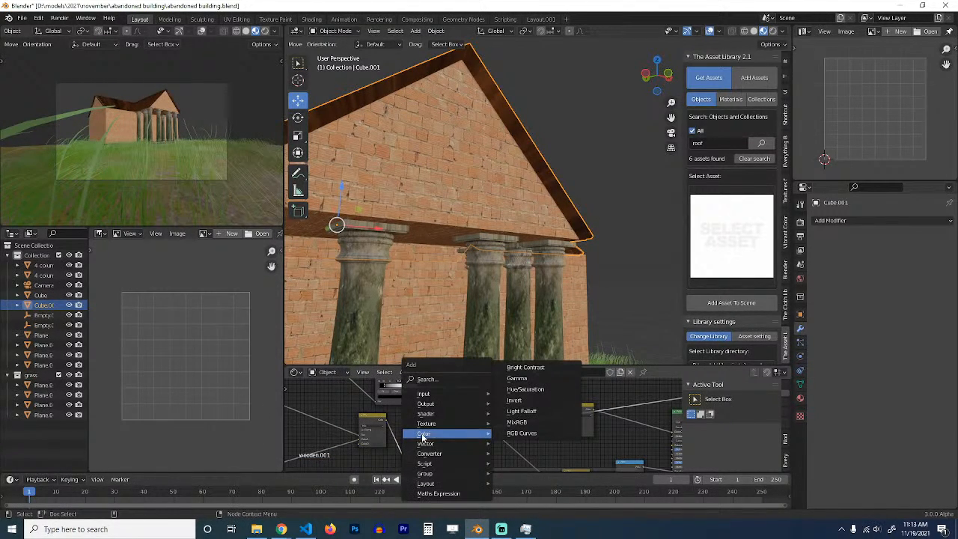
pyautogui.click(522, 433)
pyautogui.click(459, 433)
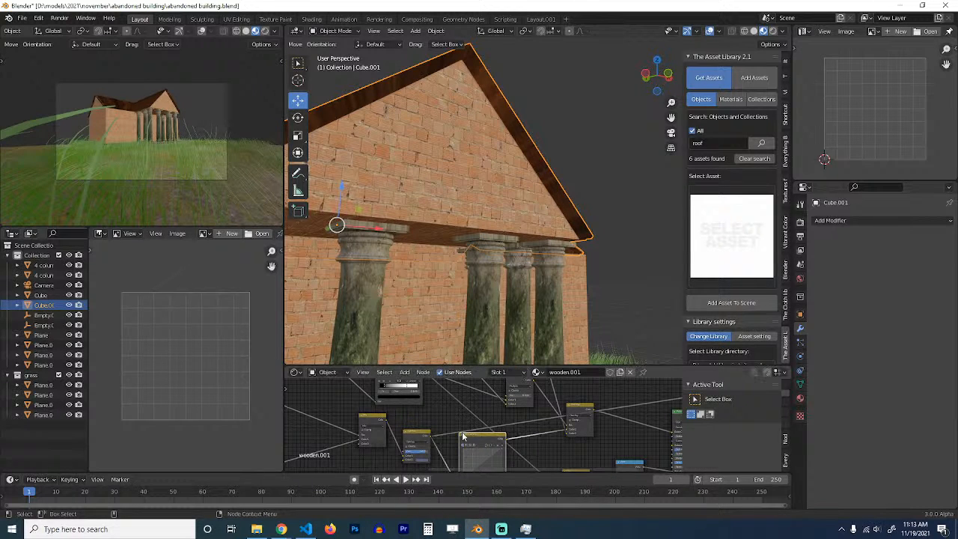
pyautogui.keyDown('ctrl'); pyautogui.keyDown('shift'); pyautogui.click(481, 440); pyautogui.keyUp('shift'); pyautogui.keyUp('ctrl')
# Step: Raise the RGB Curves curve to brighten the roof's wood and restore the Principled BSDF as the output
pyautogui.moveTo(483, 461); pyautogui.dragTo(492, 443, button='middle')
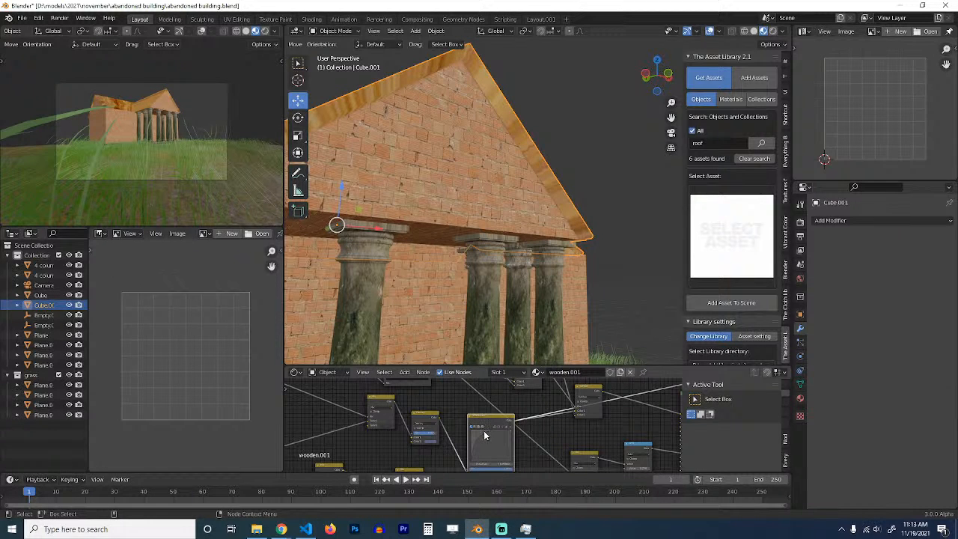
pyautogui.keyDown('ctrl'); pyautogui.scroll(-3, 547, 432); pyautogui.keyUp('ctrl')
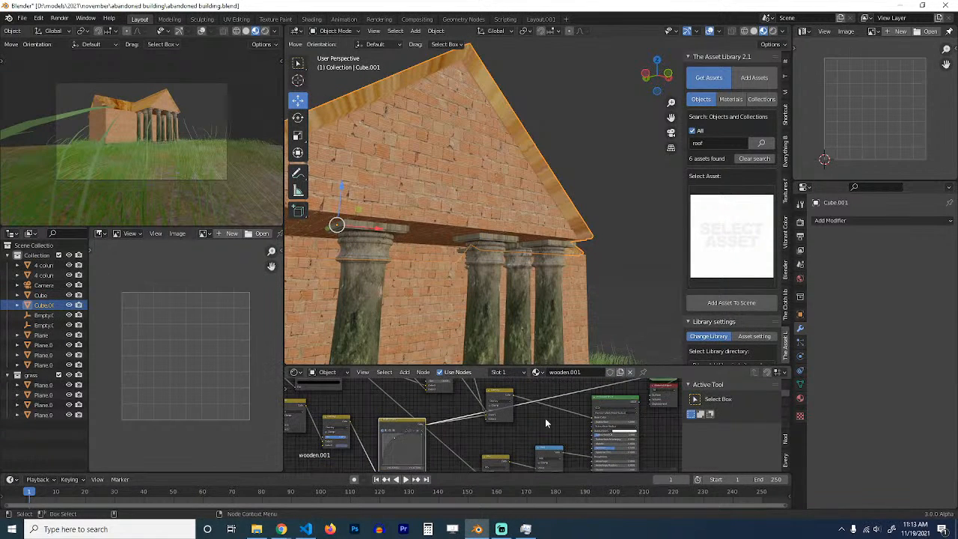
pyautogui.keyDown('ctrl'); pyautogui.keyDown('shift'); pyautogui.click(607, 404); pyautogui.keyUp('shift'); pyautogui.keyUp('ctrl')
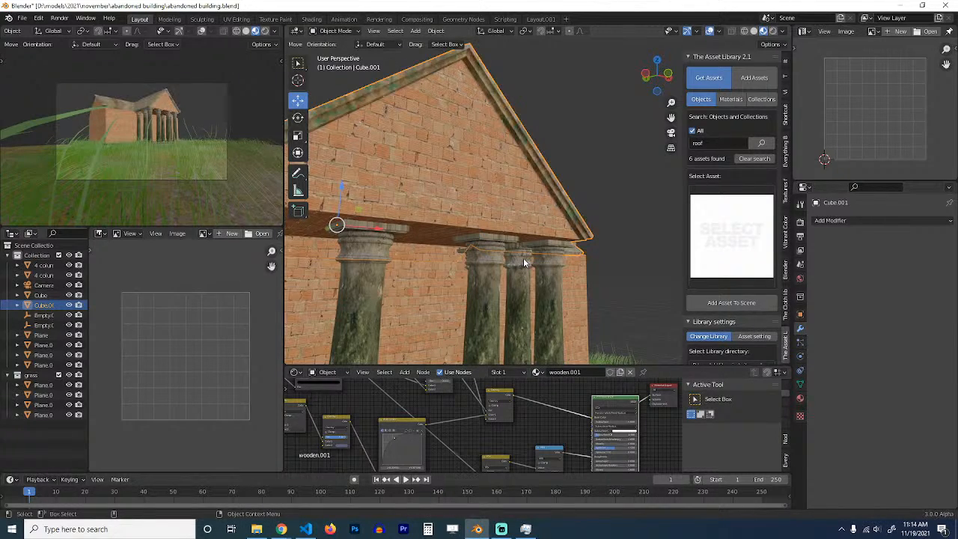
# Step: Isolate the small square plane at the building's corner in local view with solid shading
pyautogui.moveTo(523, 257); pyautogui.dragTo(445, 236, button='middle')
pyautogui.click(435, 226)
pyautogui.press('KP_7')
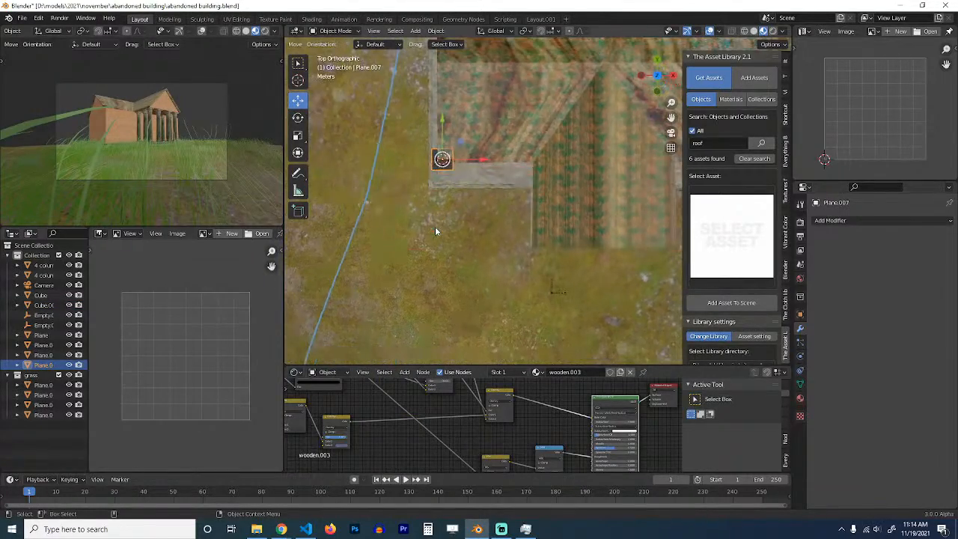
pyautogui.press('z')
pyautogui.moveTo(510, 196); pyautogui.dragTo(553, 161, button='middle')
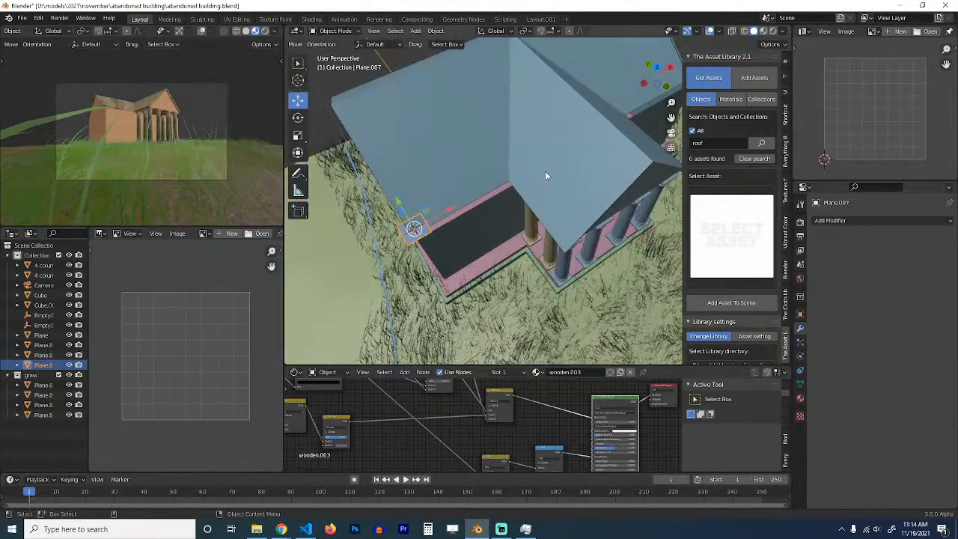
pyautogui.press('KP_Divide')
pyautogui.scroll(-4, 545, 135)
pyautogui.press('Tab')
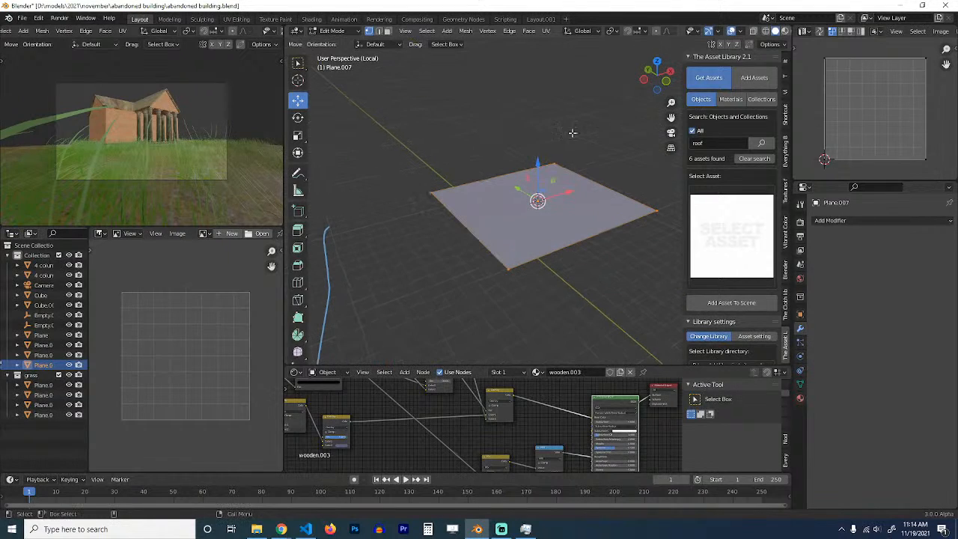
pyautogui.press('Tab')
# Step: Add a Solidify modifier to the small plane with a thickness of 0.07 m and Only Rim enabled
pyautogui.click(821, 220)
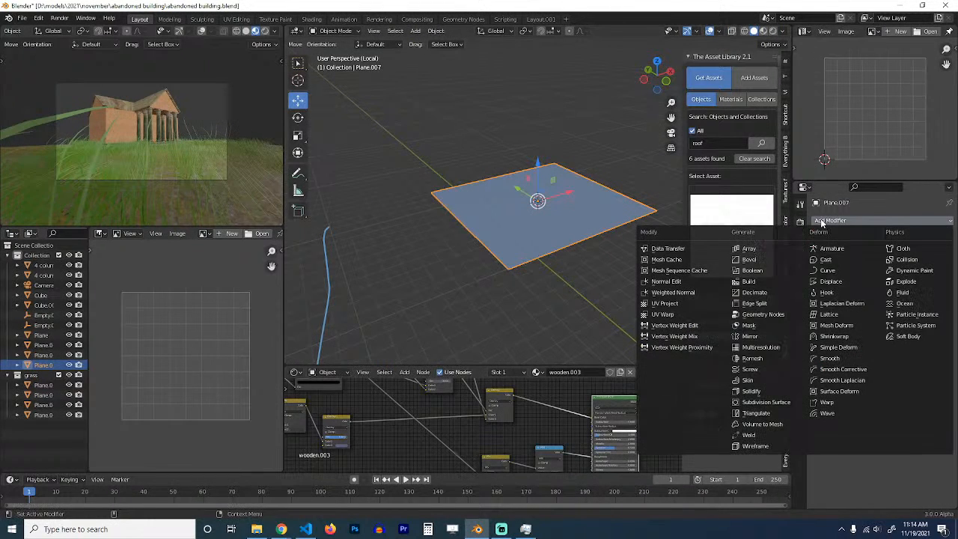
pyautogui.click(752, 392)
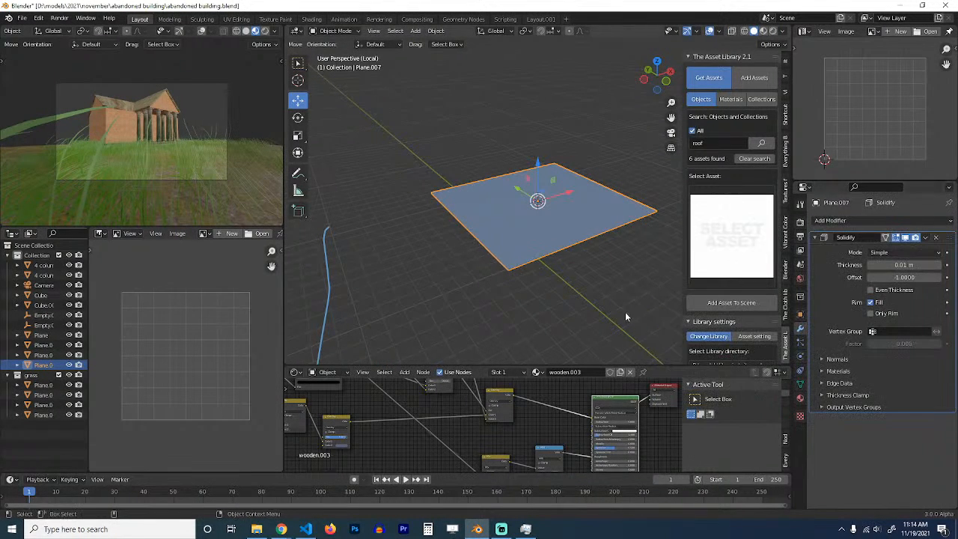
pyautogui.moveTo(903, 265); pyautogui.dragTo(924, 265)
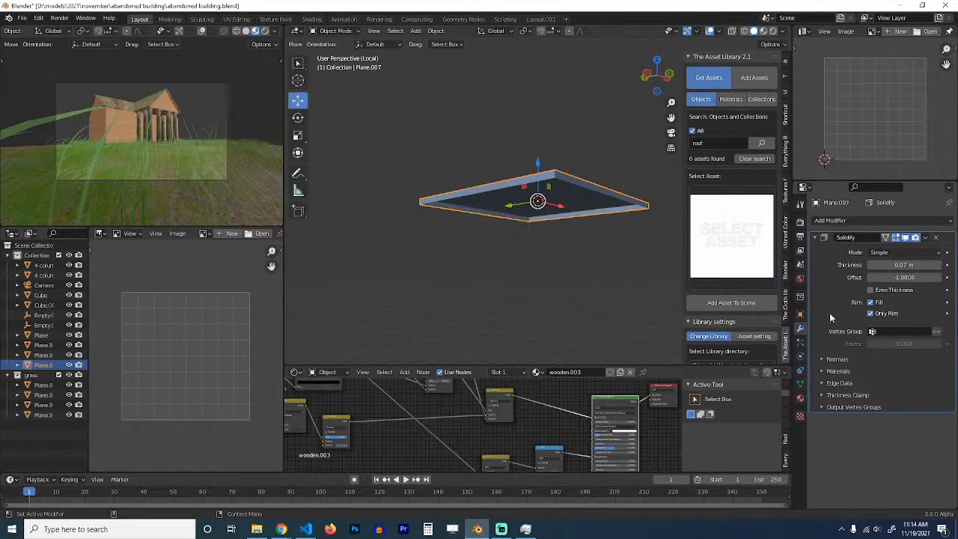
pyautogui.moveTo(516, 307); pyautogui.dragTo(480, 230, button='middle')
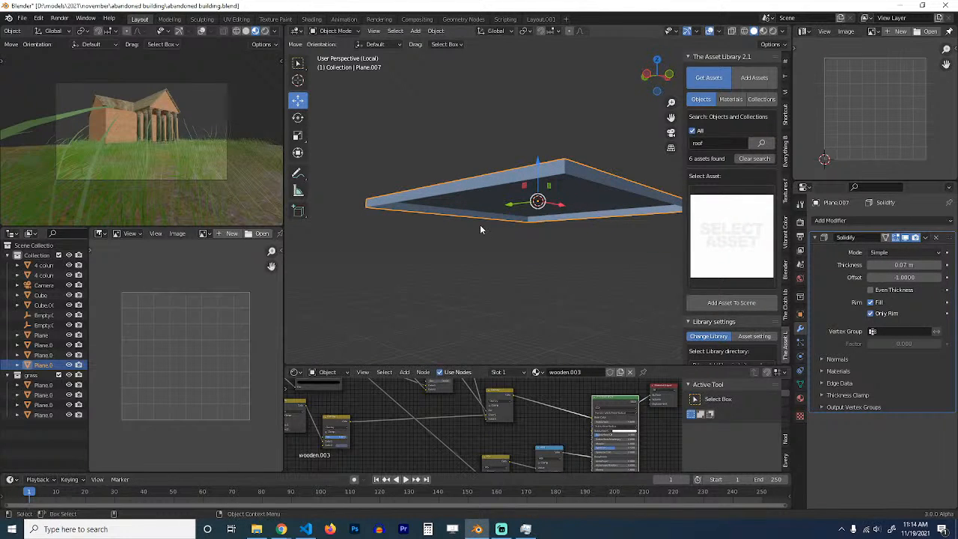
# Step: Open the small plane's mesh for editing in top view
pyautogui.press('KP_7')
pyautogui.press('Tab')
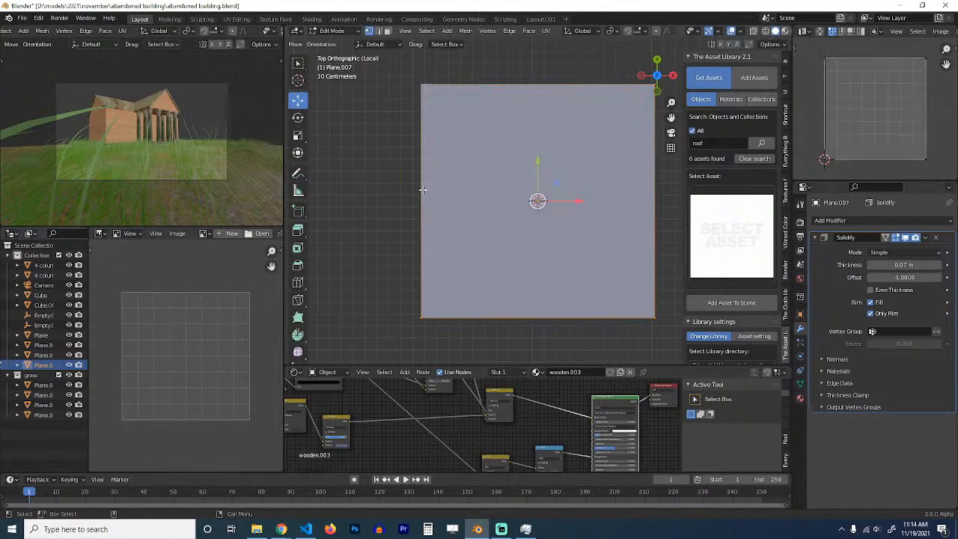
# Step: Add a loop cut across the middle of the roof tile and raise one outer edge along Z
pyautogui.hotkey('ctrl', 'r')
pyautogui.click(421, 182)
pyautogui.moveTo(423, 193); pyautogui.dragTo(505, 142, button='middle')
pyautogui.press('g')
pyautogui.click(520, 155)
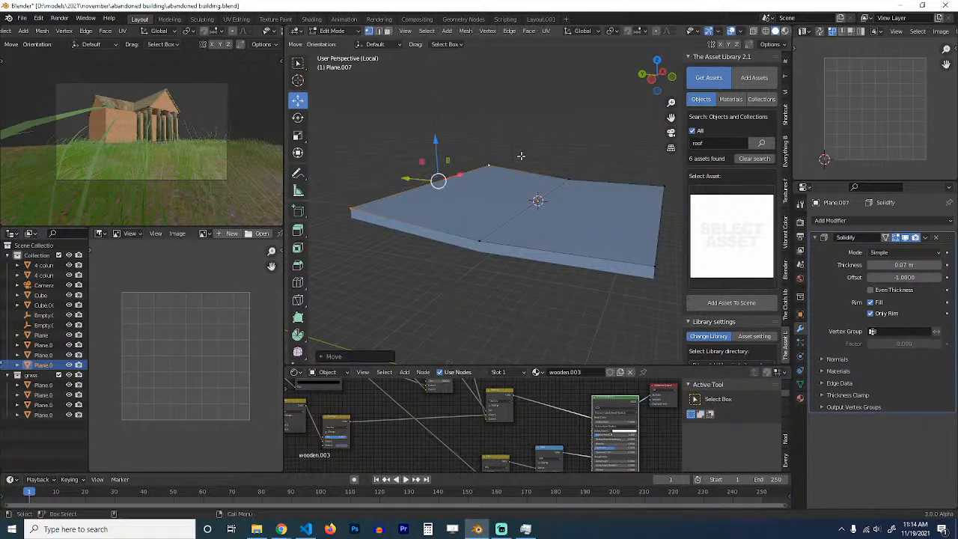
pyautogui.press('g')
pyautogui.press('z')
pyautogui.click(654, 233)
pyautogui.keyDown('alt'); pyautogui.click(536, 203); pyautogui.keyUp('alt')
pyautogui.press('z')
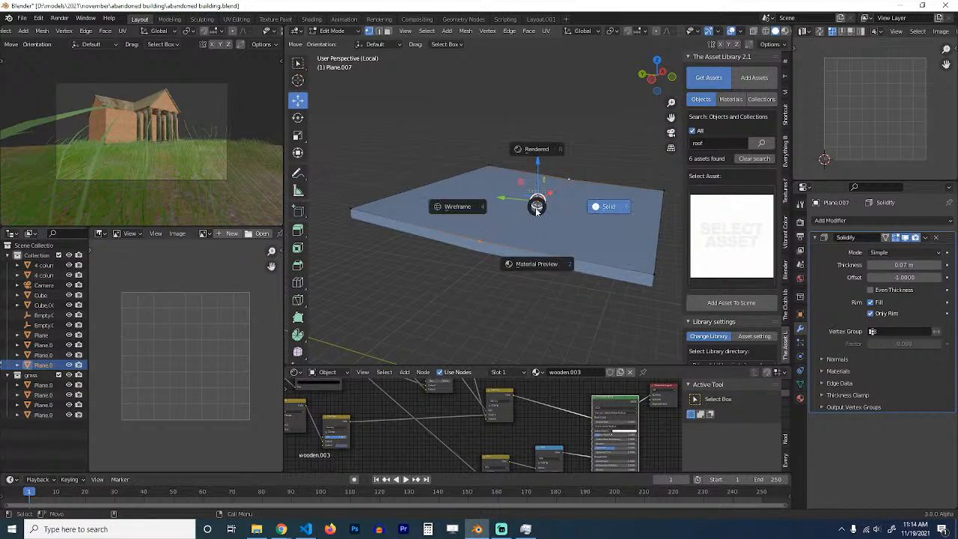
pyautogui.press('Escape')
# Step: Apply smooth shading to the tile in object mode and save the file
pyautogui.press('Tab')
pyautogui.rightClick(535, 211)
pyautogui.moveTo(535, 216)
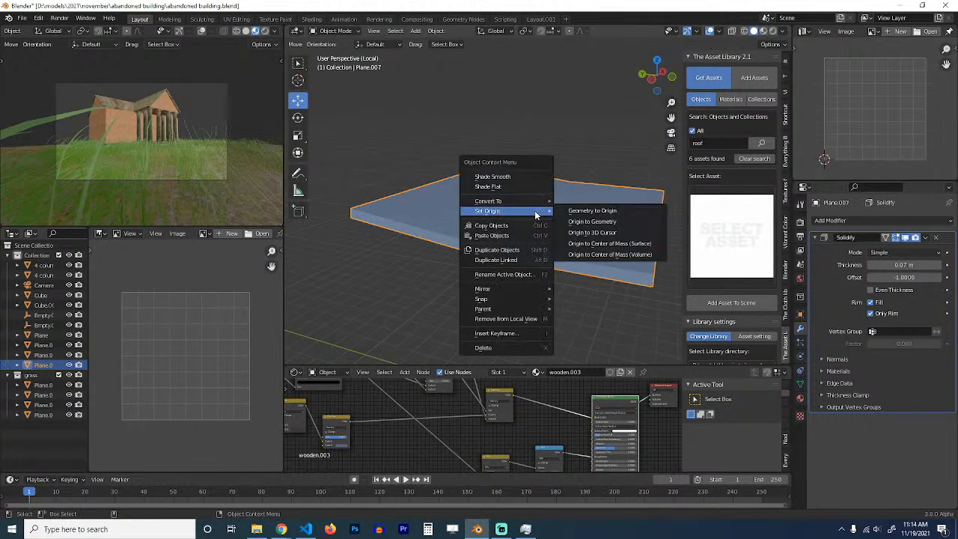
pyautogui.click(534, 173)
pyautogui.moveTo(534, 176); pyautogui.dragTo(494, 189, button='middle')
pyautogui.press('q')
pyautogui.click(463, 236)
pyautogui.moveTo(504, 231); pyautogui.dragTo(442, 232, button='middle')
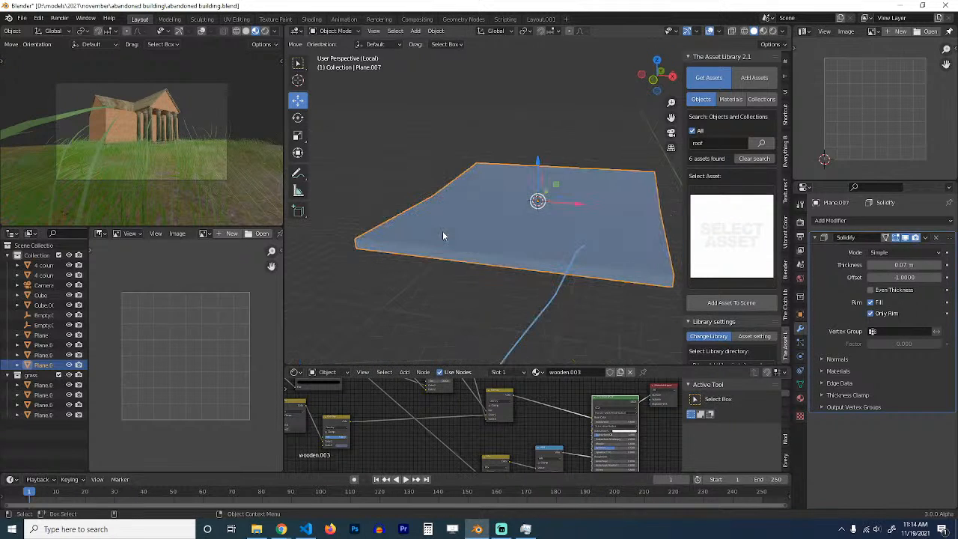
pyautogui.press('KP_7')
pyautogui.hotkey('ctrl', 's')
# Step: Add a second loop cut perpendicular to the first and raise the adjacent outer edge about 0.02 m along Z
pyautogui.scroll(-3, 443, 234)
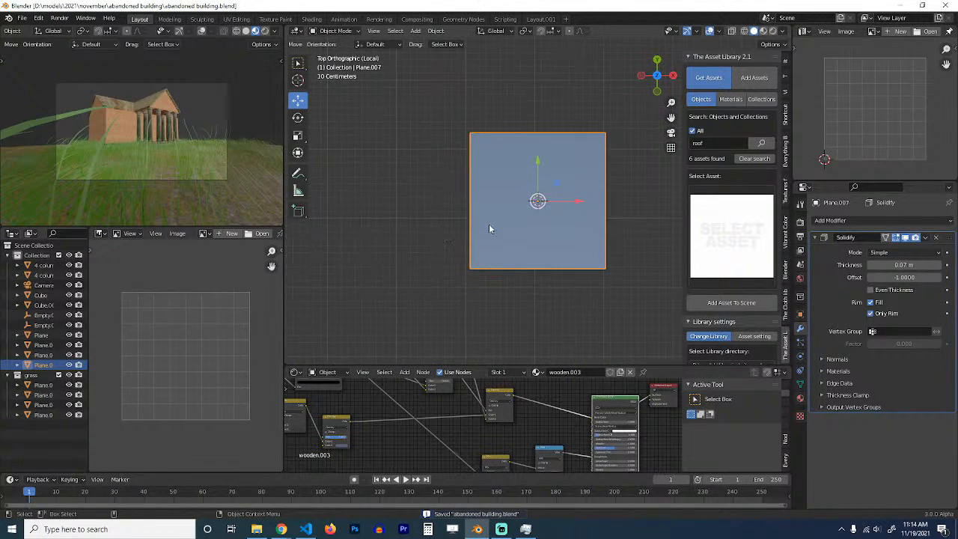
pyautogui.keyDown('ctrl'); pyautogui.hscroll(1, 491, 232); pyautogui.keyUp('ctrl')
pyautogui.scroll(1, 616, 264)
pyautogui.moveTo(615, 264); pyautogui.dragTo(595, 179, button='middle')
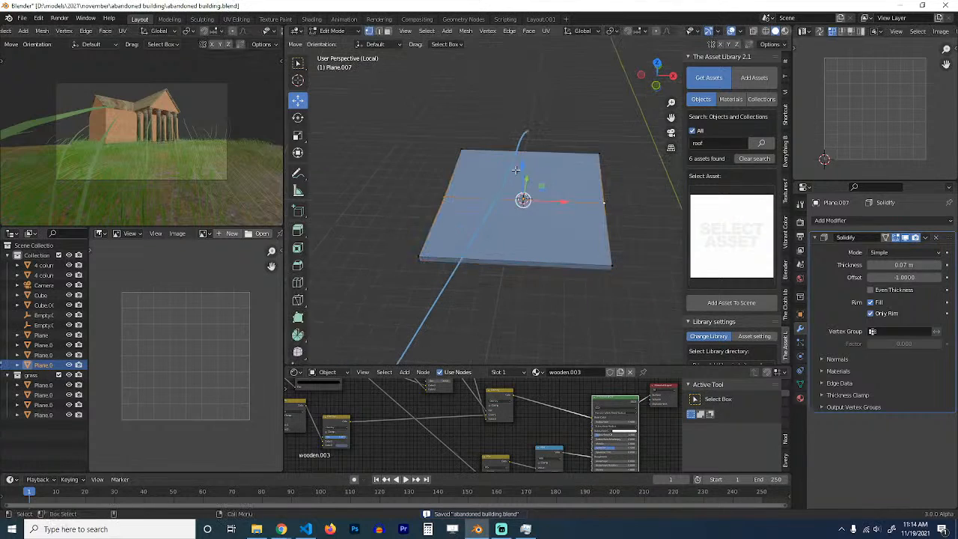
pyautogui.press('Tab')
pyautogui.hotkey('ctrl', 'r')
pyautogui.click(590, 174)
pyautogui.keyDown('alt'); pyautogui.click(602, 179); pyautogui.keyUp('alt')
pyautogui.press('g')
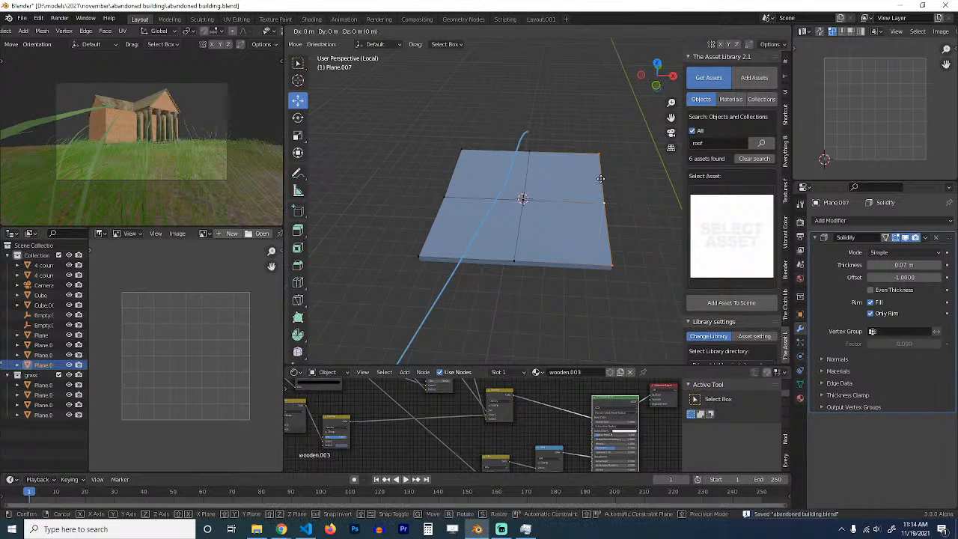
pyautogui.press('z')
pyautogui.click(604, 173)
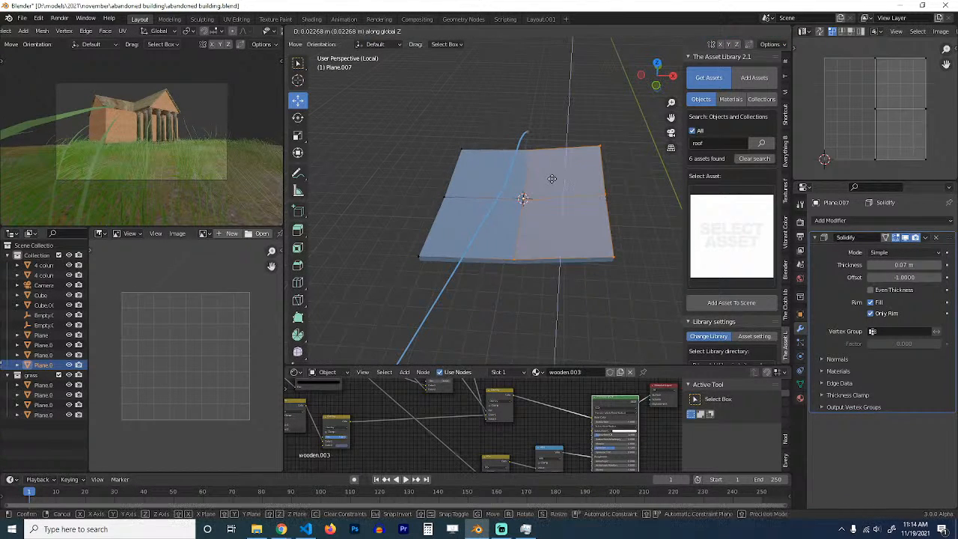
pyautogui.press('Tab')
# Step: Add an Array modifier to the tile with a relative X offset factor of 0.960
pyautogui.moveTo(528, 196); pyautogui.dragTo(569, 209, button='middle')
pyautogui.click(816, 237)
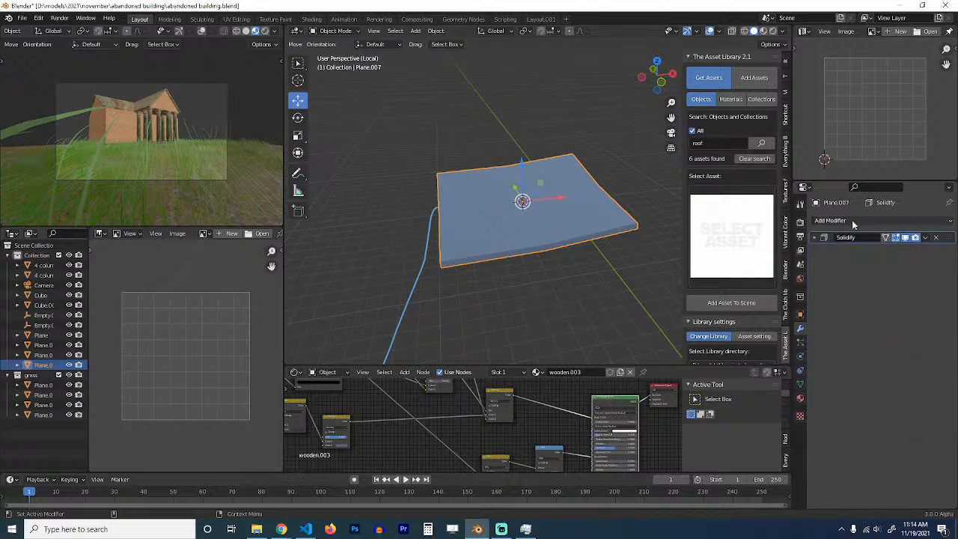
pyautogui.click(827, 220)
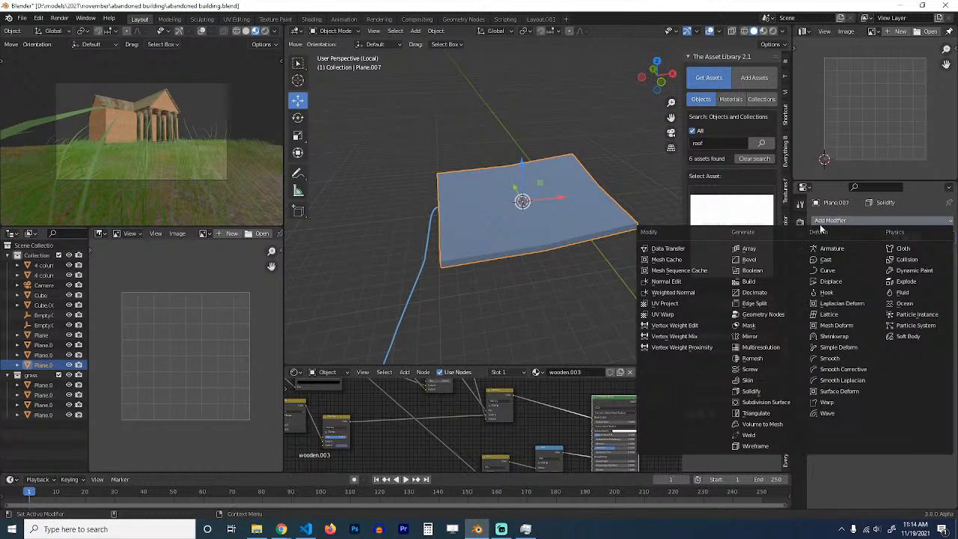
pyautogui.click(752, 249)
pyautogui.moveTo(591, 239); pyautogui.dragTo(573, 217, button='middle')
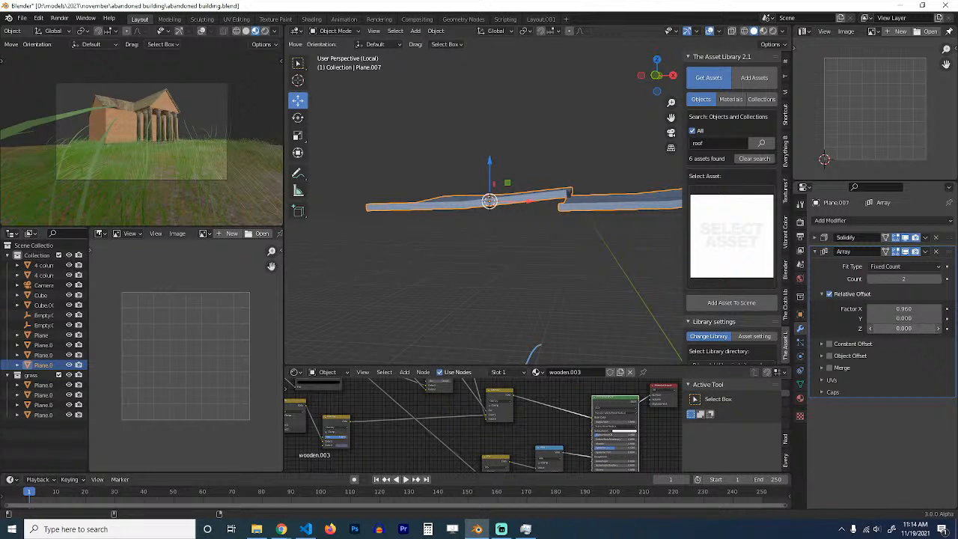
pyautogui.click(556, 251)
pyautogui.moveTo(556, 251); pyautogui.dragTo(574, 262, button='middle')
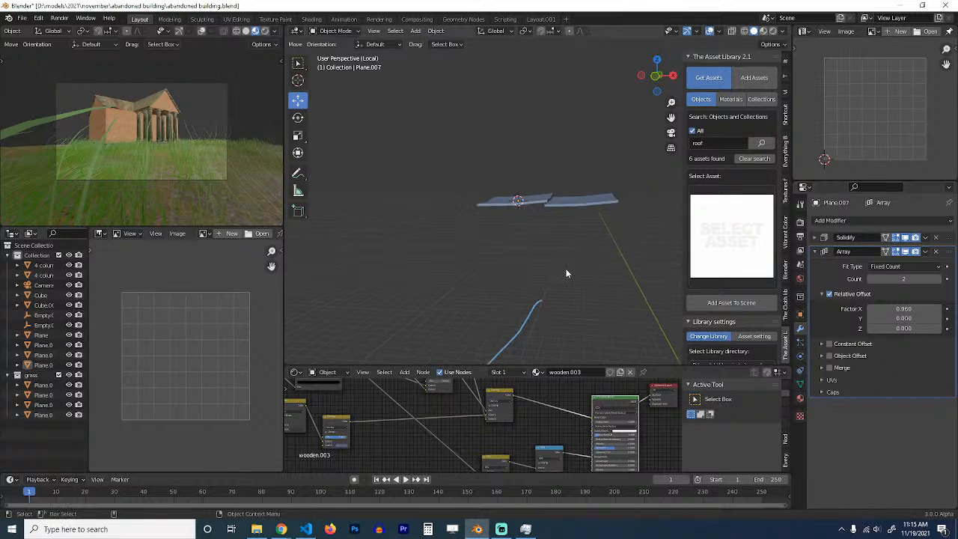
# Step: Set the tile's Array count to 29 to form a long row
pyautogui.press('KP_7')
pyautogui.click(554, 210)
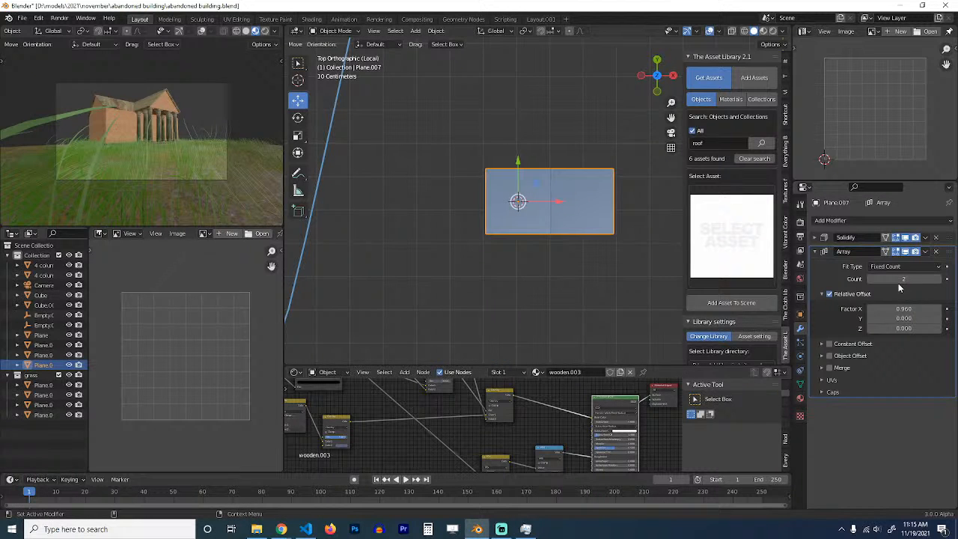
pyautogui.moveTo(899, 279); pyautogui.dragTo(935, 279)
pyautogui.moveTo(639, 242); pyautogui.dragTo(555, 244, button='middle')
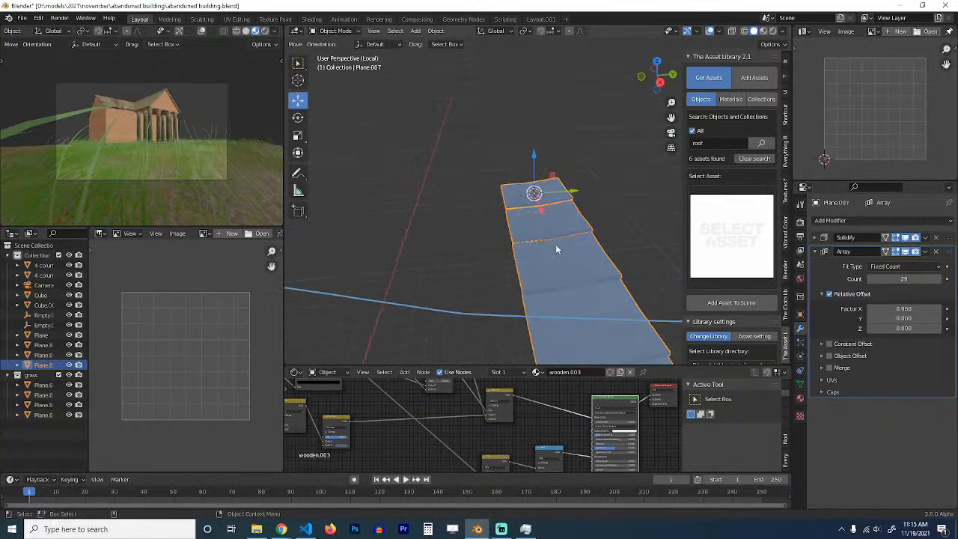
# Step: Duplicate the Array modifier and set the copy's relative offset factors to X 0 and Y 1
pyautogui.click(925, 253)
pyautogui.click(886, 273)
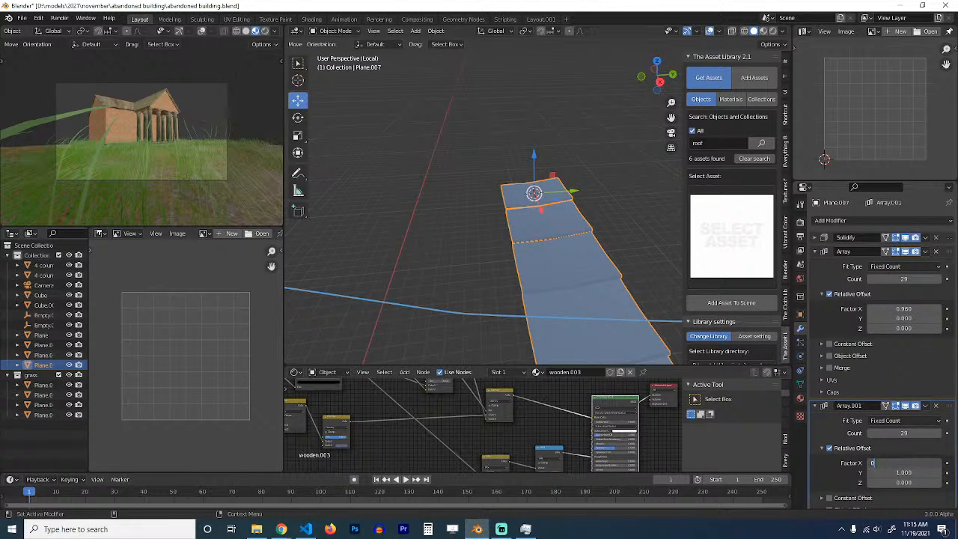
pyautogui.write('0')
pyautogui.press('Return')
pyautogui.moveTo(605, 321); pyautogui.dragTo(636, 196, button='middle')
pyautogui.click(636, 198)
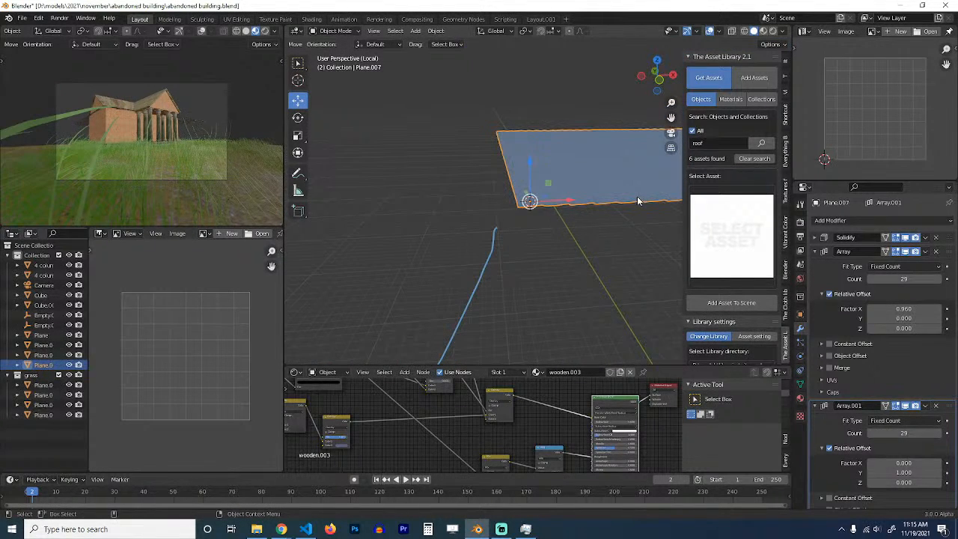
# Step: Leave local view and scale the tile array down at the corner of the building's roof
pyautogui.moveTo(636, 138); pyautogui.dragTo(583, 167, button='middle')
pyautogui.press('KP_Decimal')
pyautogui.press('KP_Divide')
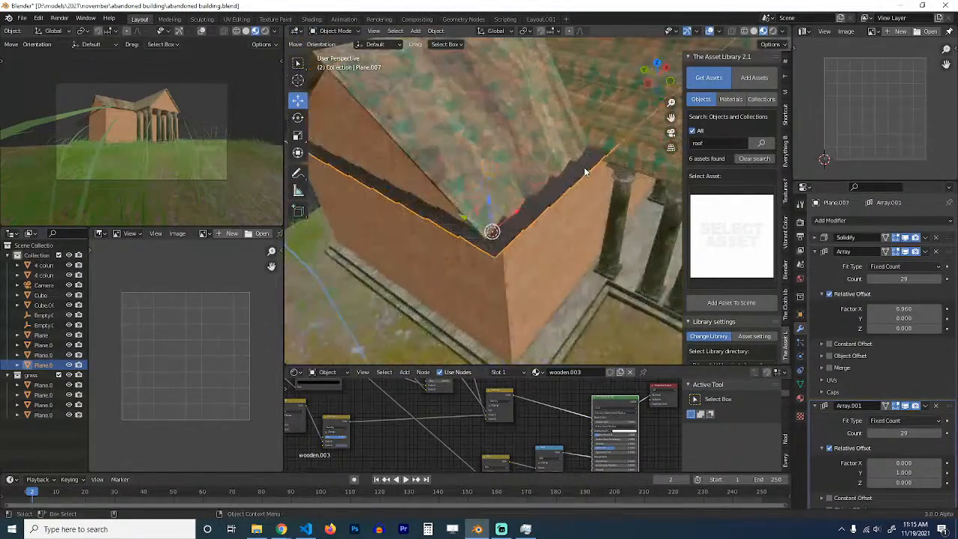
pyautogui.press('s')
pyautogui.click(554, 219)
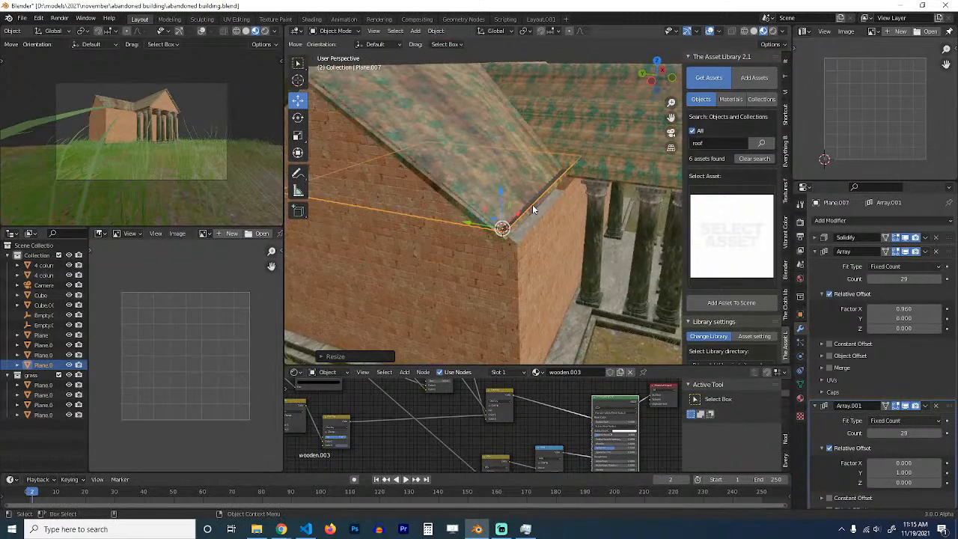
# Step: In the right side wireframe view, rotate the tile array about -34° and move it onto the roof slope
pyautogui.press('KP_1')
pyautogui.press('z')
pyautogui.click(484, 209)
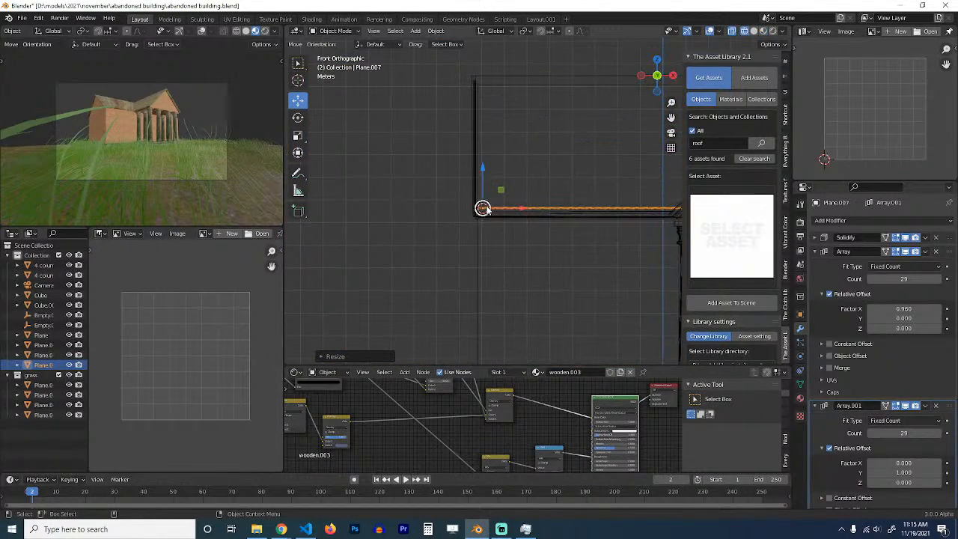
pyautogui.press('KP_3')
pyautogui.press('KP_Decimal')
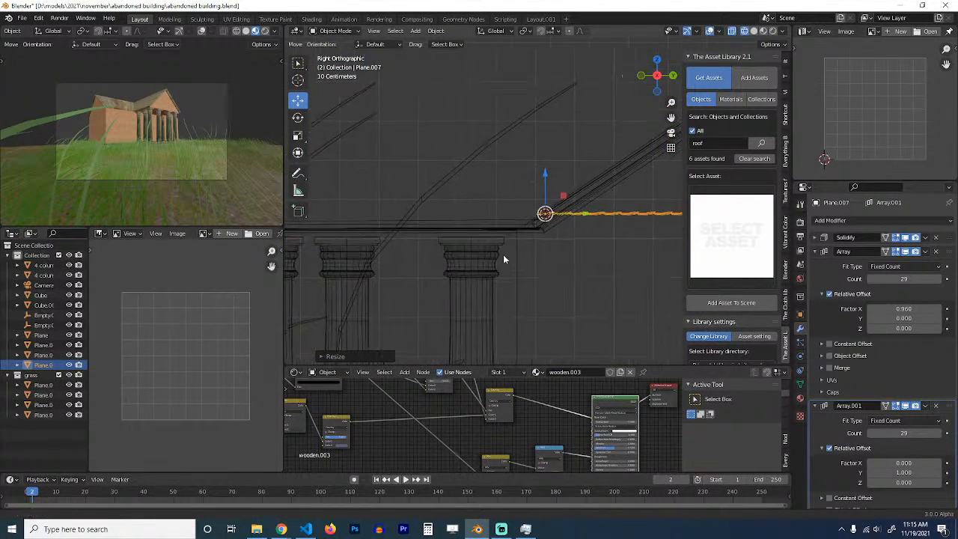
pyautogui.press('r')
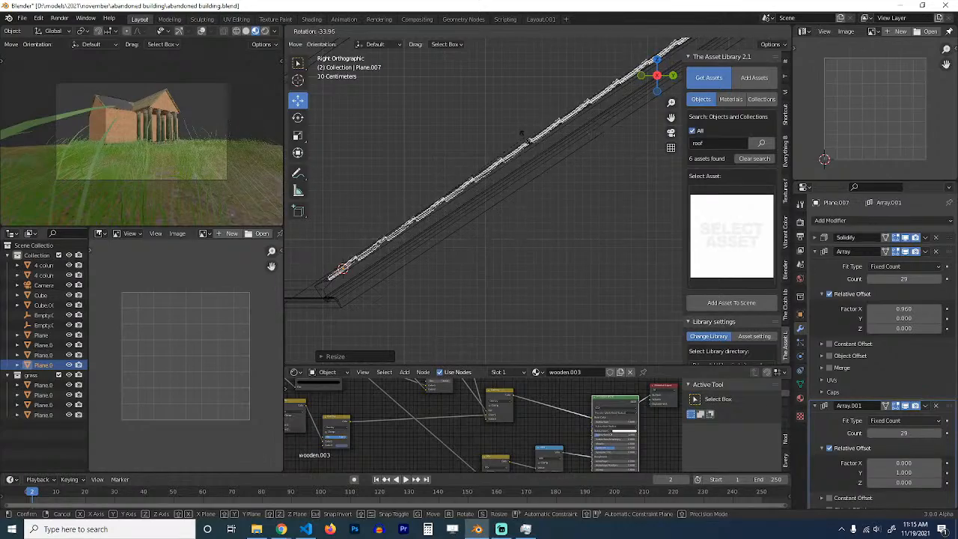
pyautogui.click(528, 144)
pyautogui.press('g')
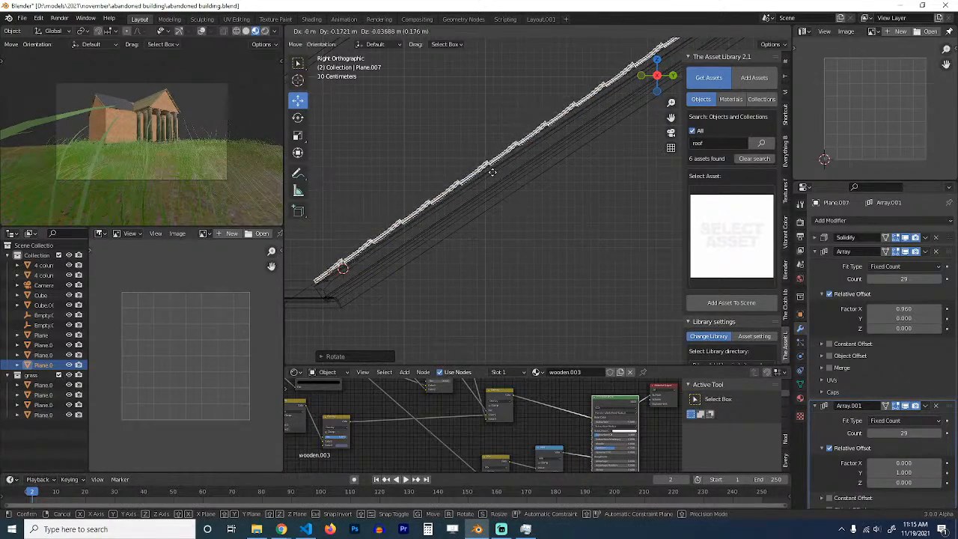
pyautogui.click(504, 181)
# Step: Rescale the tile array and nudge it along X to line up with the roof's side edge
pyautogui.moveTo(505, 184); pyautogui.dragTo(546, 253, button='middle')
pyautogui.press('s')
pyautogui.click(583, 251)
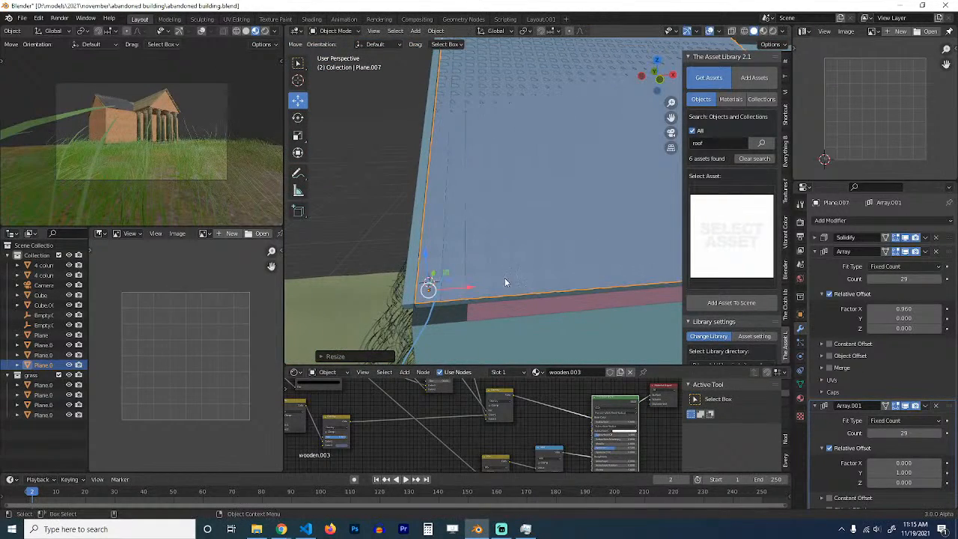
pyautogui.moveTo(473, 280); pyautogui.dragTo(469, 281)
pyautogui.moveTo(469, 281); pyautogui.dragTo(596, 251, button='middle')
# Step: Fine-tune the tile array's tilt about the global X axis and adjust its scale on the roof
pyautogui.press('x')
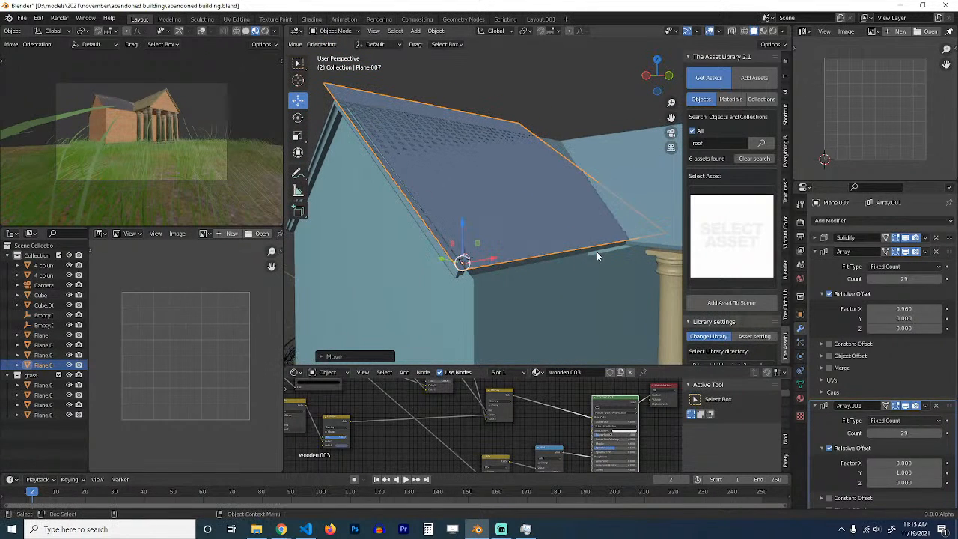
pyautogui.press('x')
pyautogui.press('r')
pyautogui.press('x')
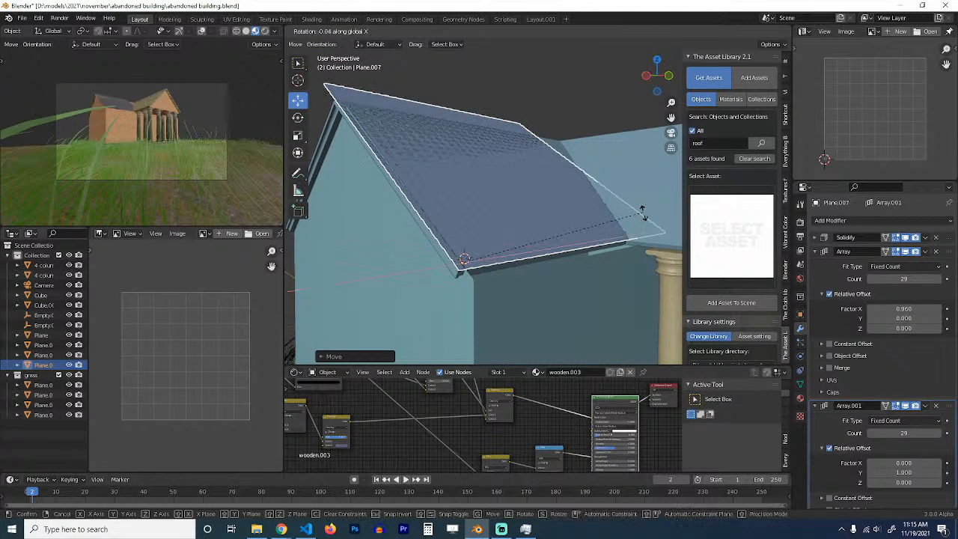
pyautogui.click(643, 212)
pyautogui.moveTo(642, 213); pyautogui.dragTo(573, 268, button='middle')
pyautogui.press('s')
pyautogui.click(545, 262)
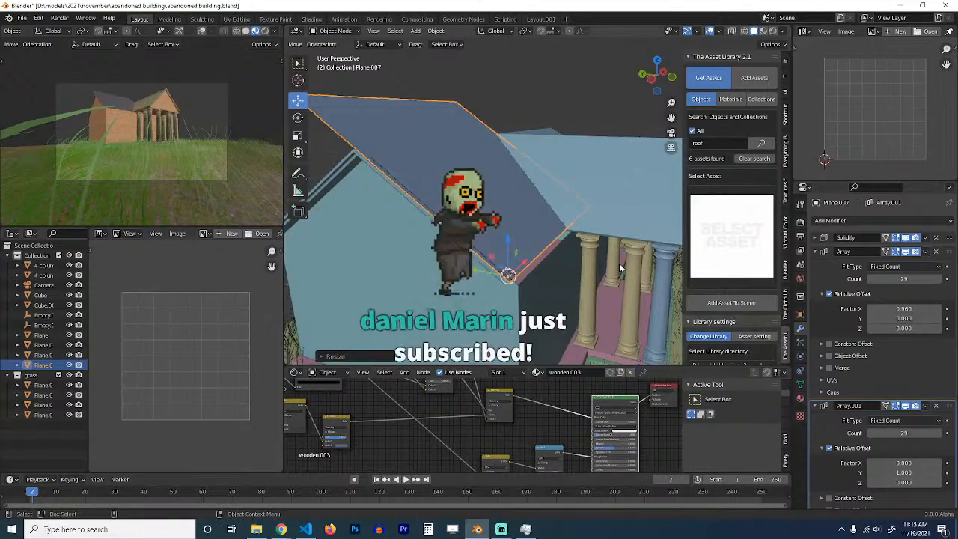
pyautogui.scroll(-3, 620, 268)
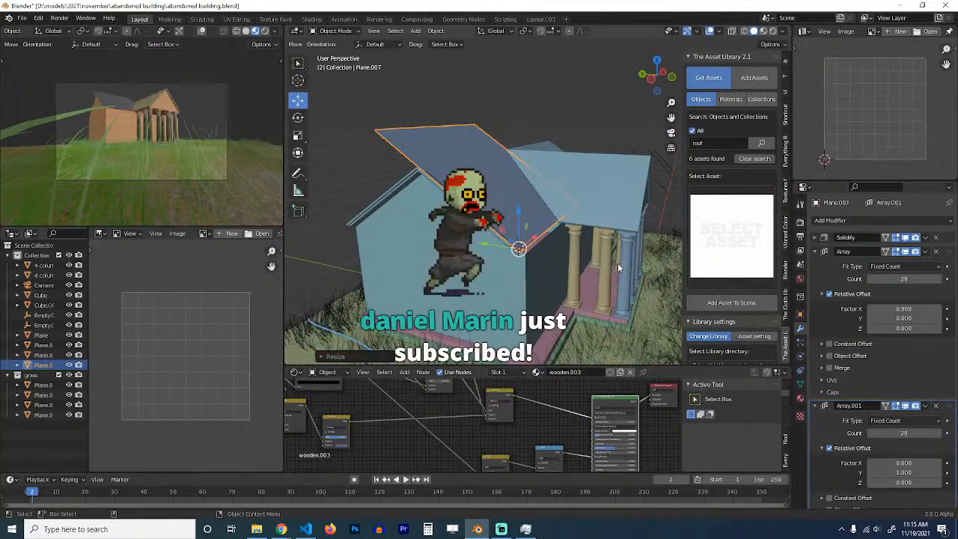
pyautogui.click(501, 529)
pyautogui.click(477, 529)
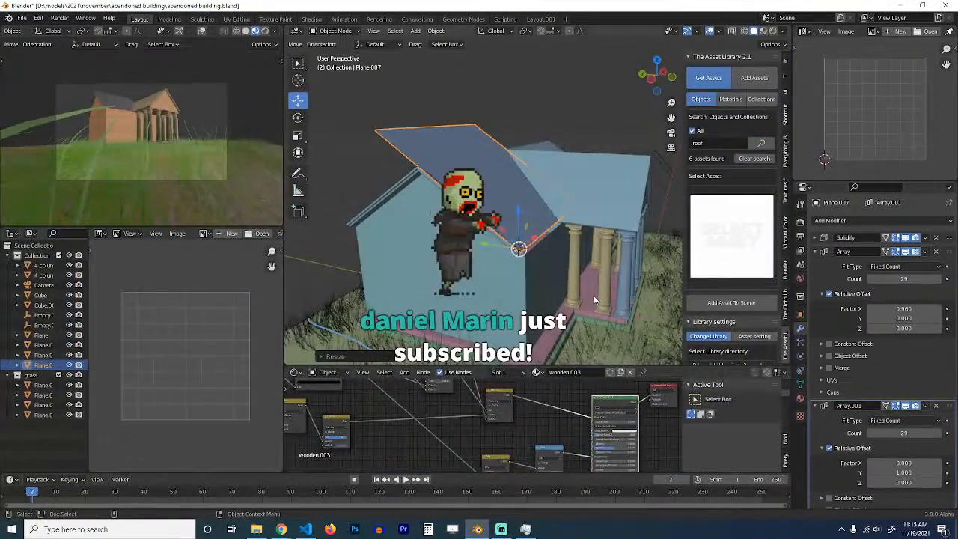
# Step: Set the second Array modifier's count to 20 so the tiles end near the roof ridge
pyautogui.moveTo(593, 295); pyautogui.dragTo(523, 314, button='middle')
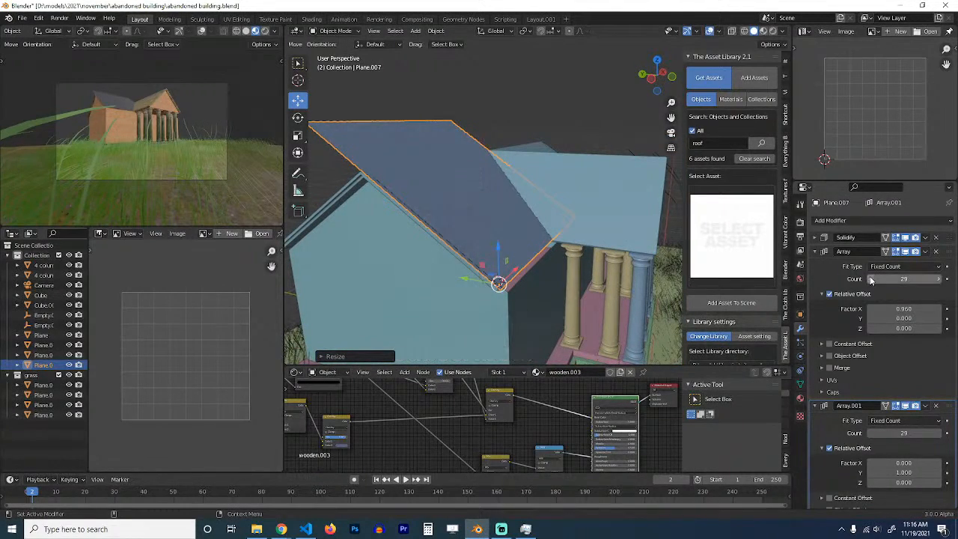
pyautogui.moveTo(585, 256); pyautogui.dragTo(557, 260, button='middle')
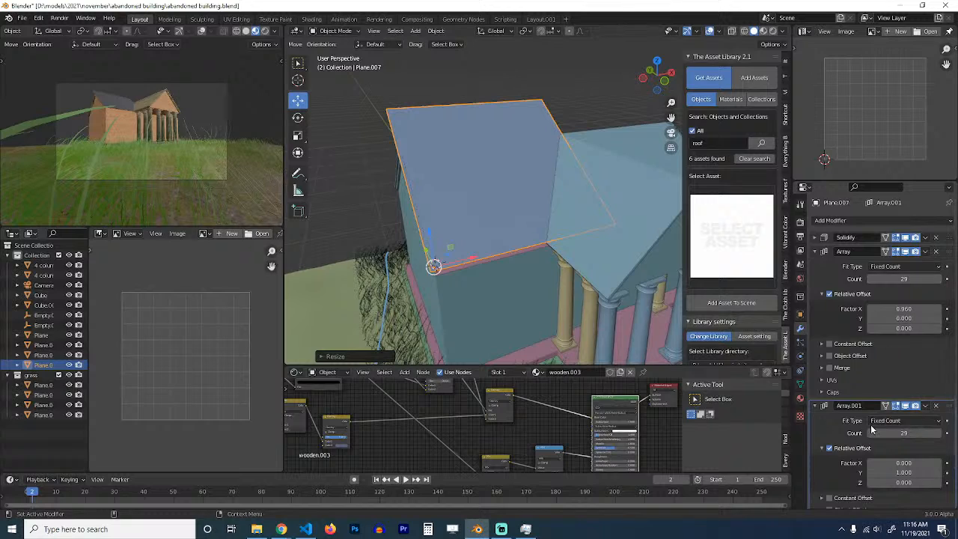
pyautogui.moveTo(870, 432)
pyautogui.mouseDown()
pyautogui.moveTo(860, 433)
pyautogui.moveTo(867, 438)
pyautogui.mouseUp()
pyautogui.moveTo(507, 271); pyautogui.dragTo(628, 225, button='middle')
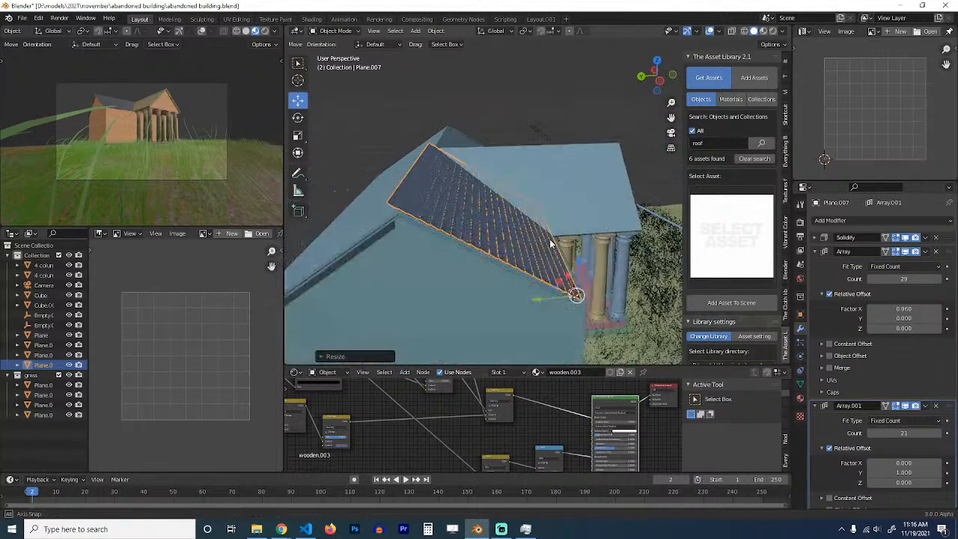
pyautogui.click(870, 432)
pyautogui.moveTo(490, 227); pyautogui.dragTo(505, 204, button='middle')
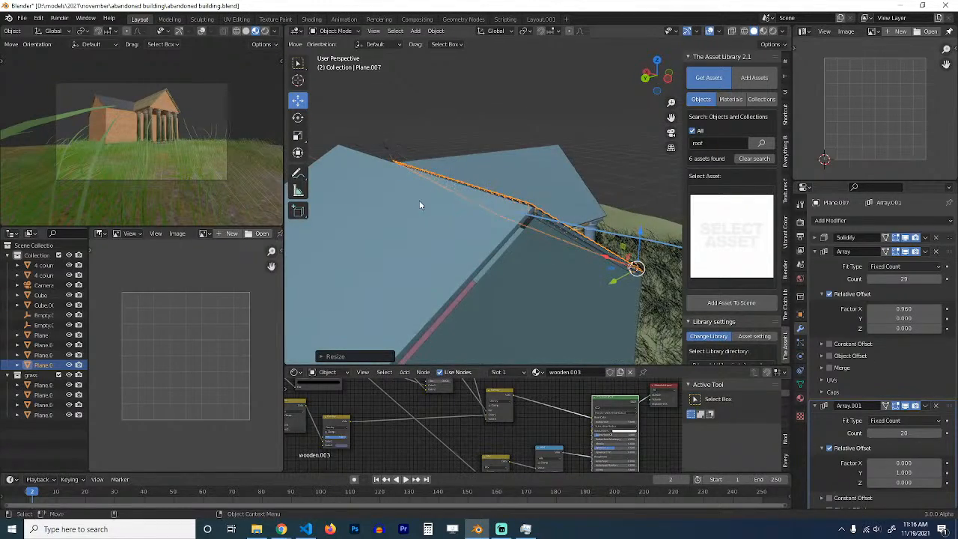
pyautogui.moveTo(419, 205); pyautogui.dragTo(460, 205, button='middle')
# Step: Duplicate the tile array along X toward the other half of the roof from the top view, and save the file
pyautogui.press('KP_7')
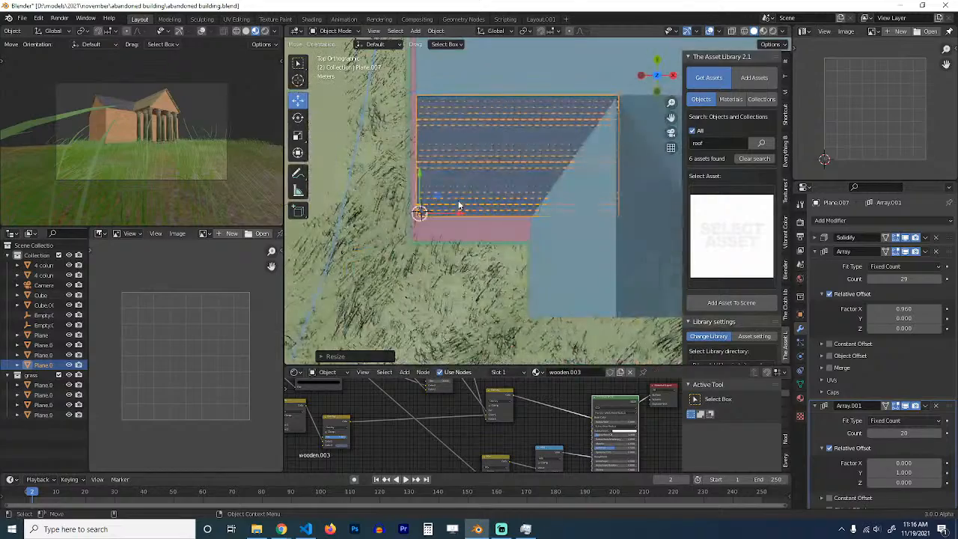
pyautogui.scroll(-2, 506, 220)
pyautogui.hotkey('shift', 'd')
pyautogui.press('x')
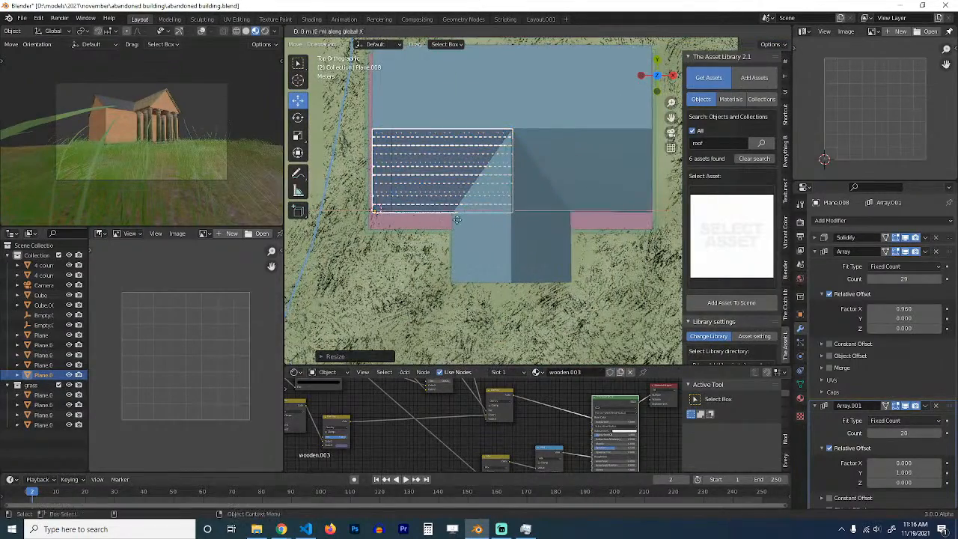
pyautogui.click(551, 213)
pyautogui.moveTo(513, 207); pyautogui.dragTo(526, 163, button='middle')
pyautogui.moveTo(513, 219); pyautogui.dragTo(530, 251, button='middle')
pyautogui.click(519, 206)
pyautogui.hotkey('ctrl', 's')
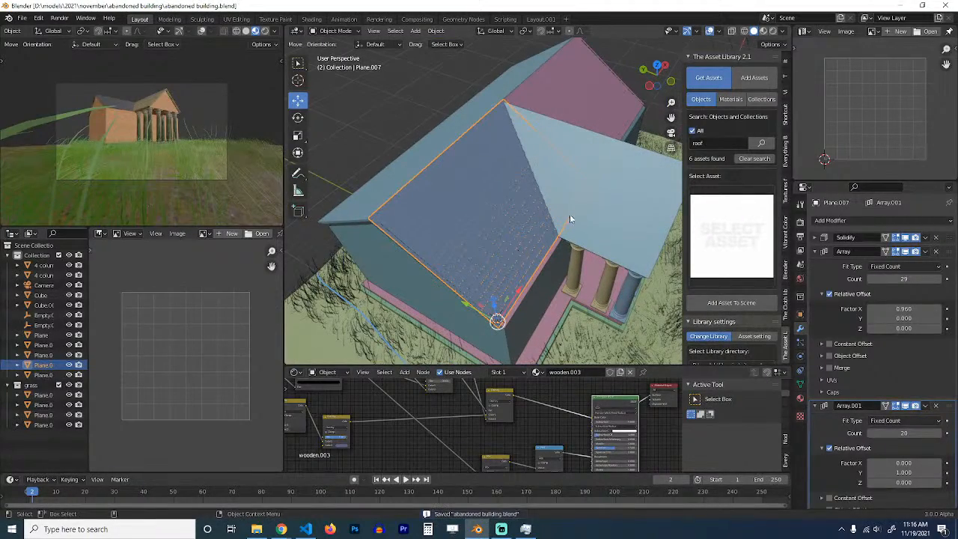
# Step: Switch to material preview shading and preview the first walnut Image Texture node of the wooden.003 material on the roof tiles
pyautogui.click(763, 33)
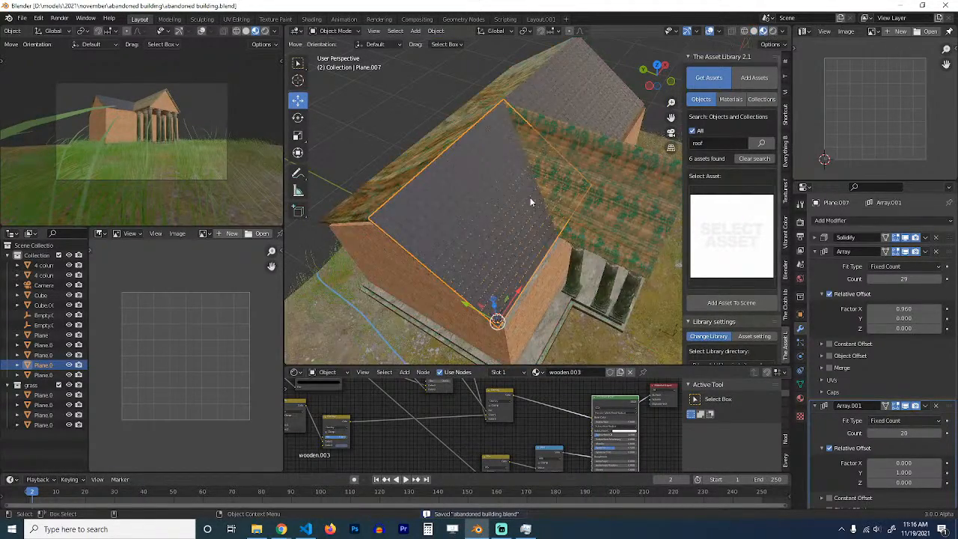
pyautogui.scroll(8, 530, 196)
pyautogui.moveTo(513, 196); pyautogui.dragTo(505, 218, button='middle')
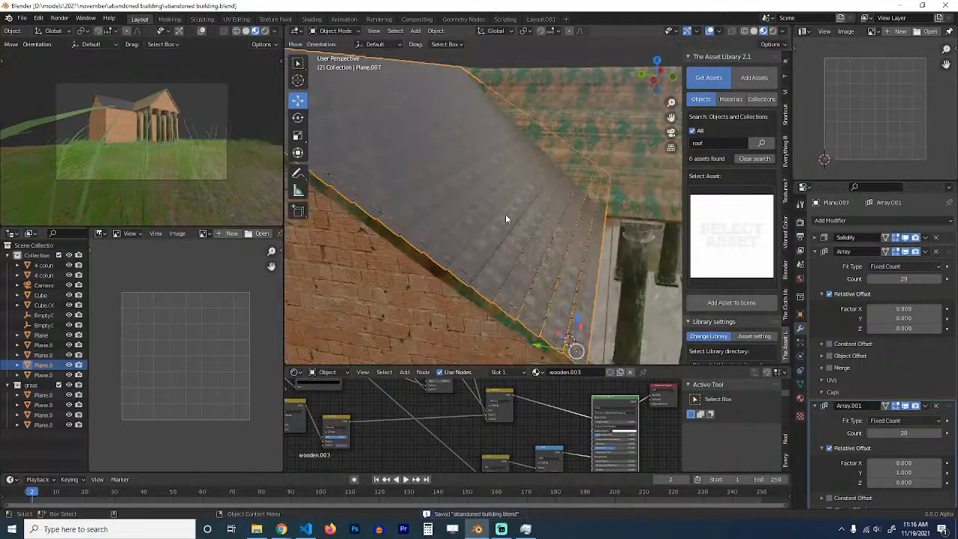
pyautogui.moveTo(488, 252); pyautogui.dragTo(545, 259, button='middle')
pyautogui.scroll(-3, 573, 406)
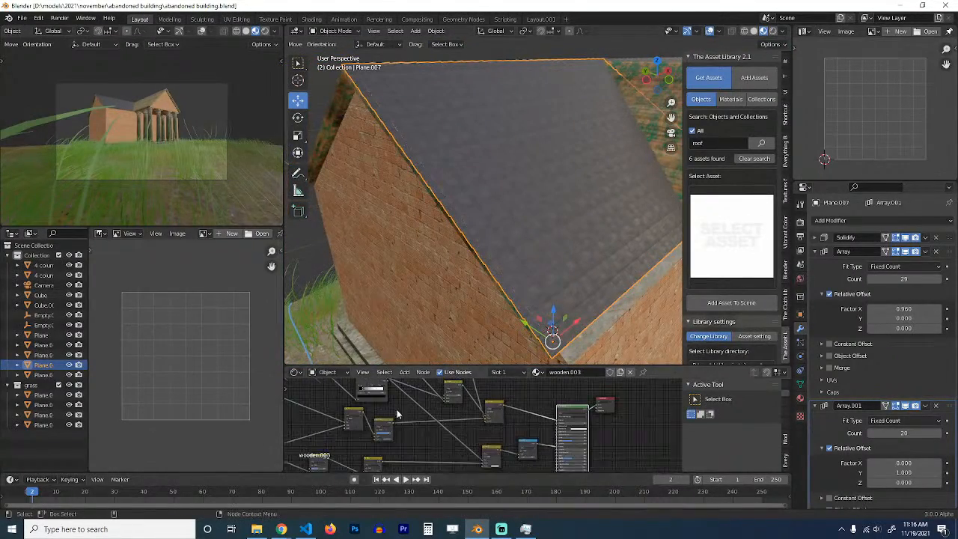
pyautogui.scroll(5, 371, 422)
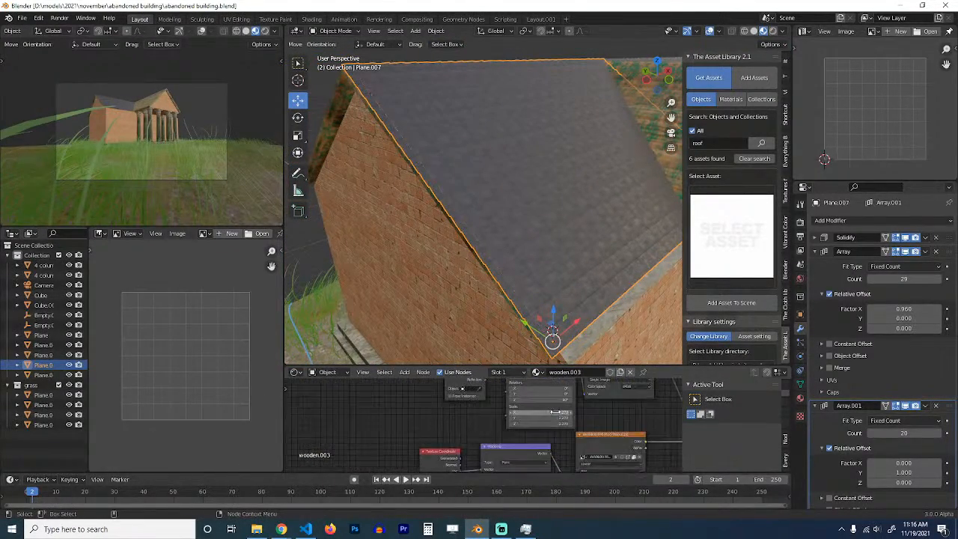
pyautogui.scroll(1, 472, 432)
pyautogui.moveTo(416, 425); pyautogui.dragTo(398, 450, button='middle')
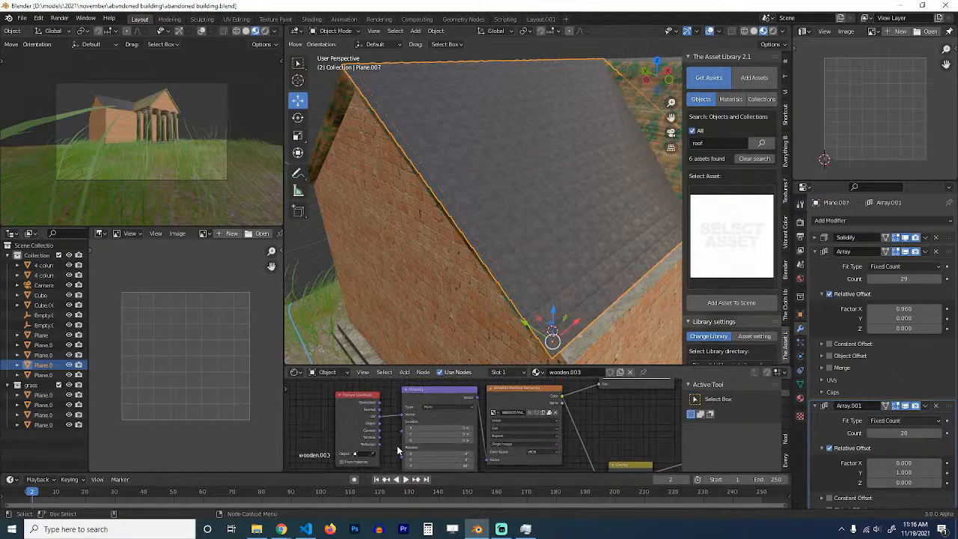
pyautogui.keyDown('ctrl'); pyautogui.keyDown('shift'); pyautogui.click(531, 397); pyautogui.keyUp('shift'); pyautogui.keyUp('ctrl')
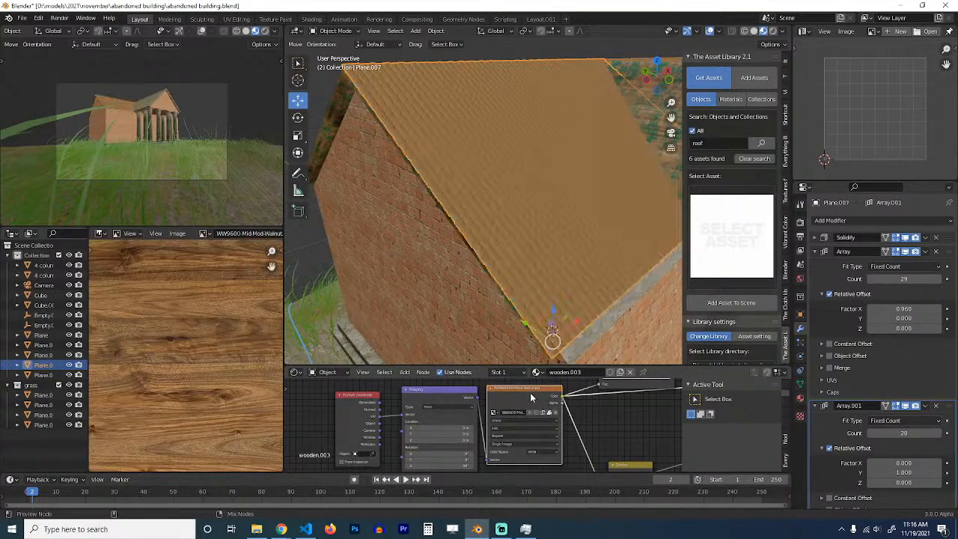
# Step: Feed the first walnut texture's Mapping node with Object coordinates and set the image projection to Box
pyautogui.moveTo(412, 427)
pyautogui.mouseDown(button='middle')
pyautogui.moveTo(450, 401)
pyautogui.moveTo(417, 412)
pyautogui.moveTo(417, 434)
pyautogui.mouseUp(button='middle')
pyautogui.moveTo(418, 433); pyautogui.dragTo(444, 436)
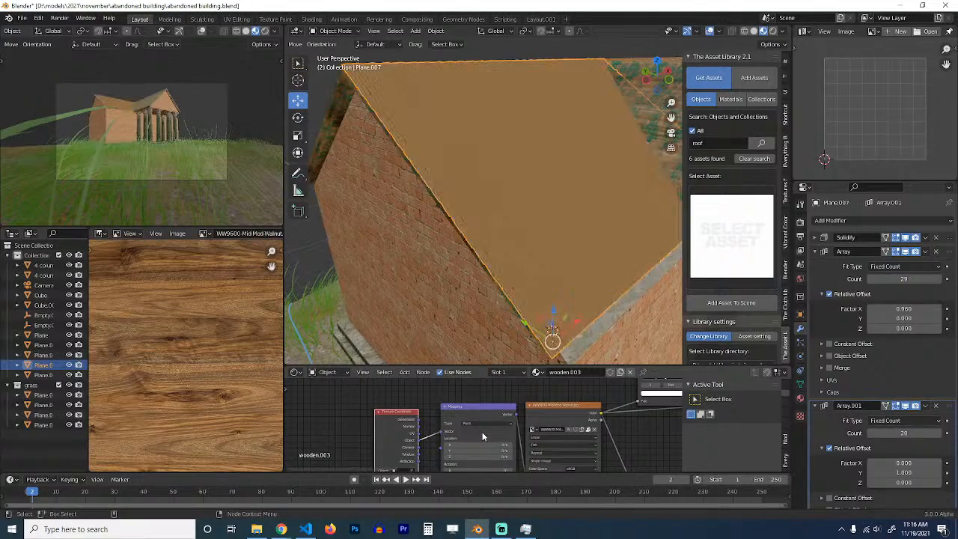
pyautogui.scroll(3, 464, 427)
pyautogui.click(492, 424)
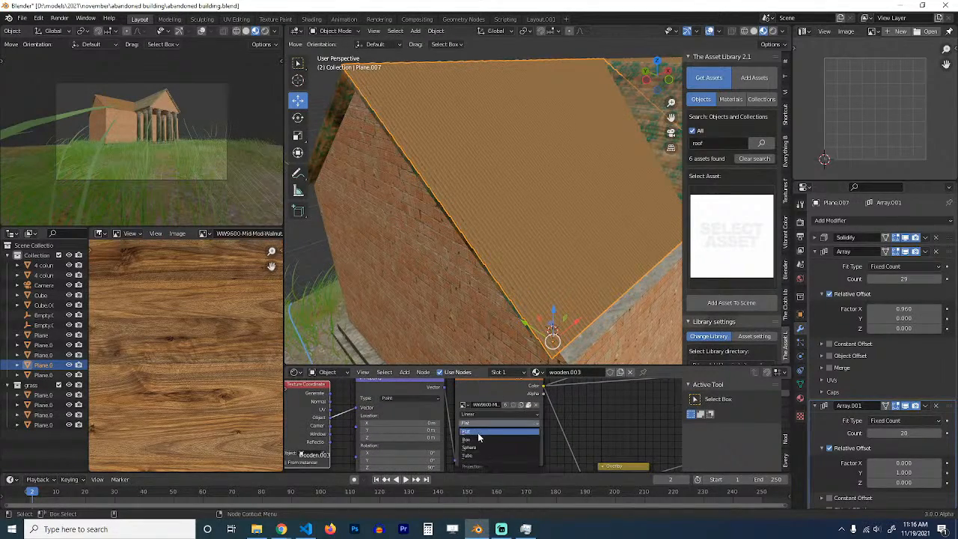
pyautogui.click(479, 439)
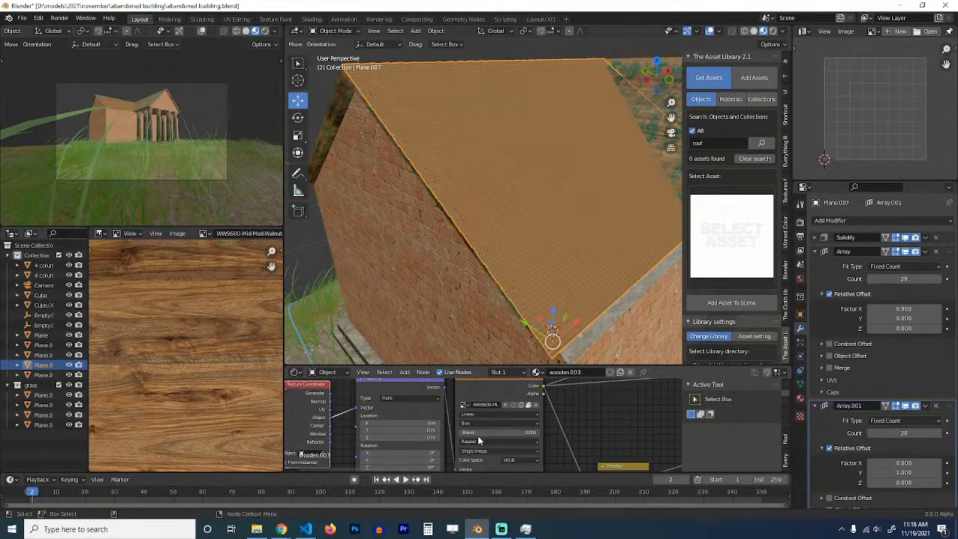
pyautogui.scroll(5, 528, 281)
pyautogui.moveTo(508, 286)
pyautogui.mouseDown(button='middle')
pyautogui.moveTo(462, 287)
pyautogui.moveTo(501, 302)
pyautogui.mouseUp(button='middle')
pyautogui.scroll(-8, 524, 291)
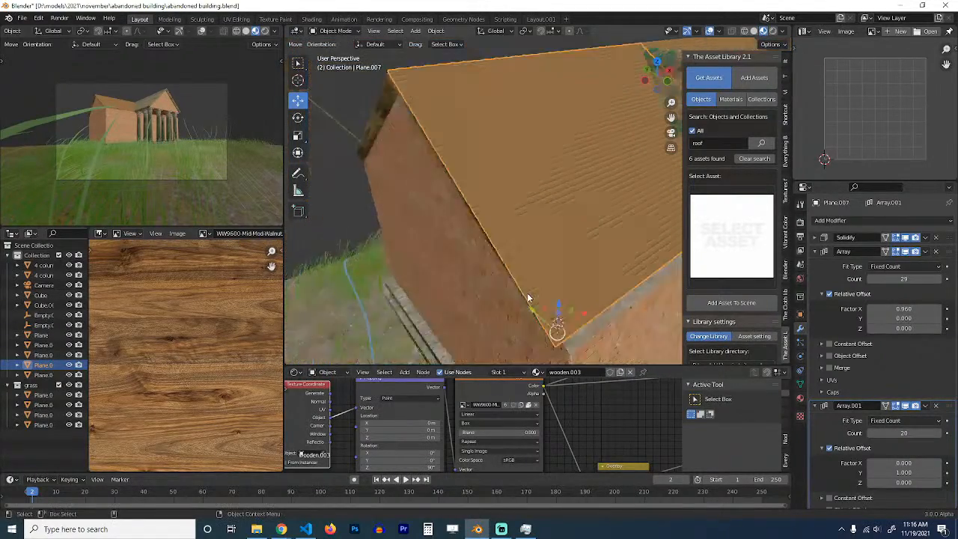
pyautogui.scroll(5, 523, 291)
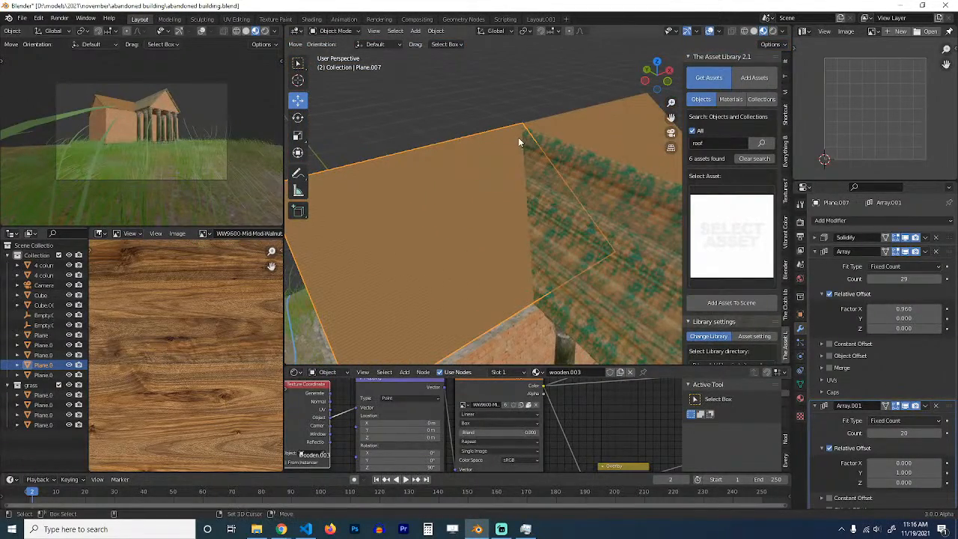
pyautogui.moveTo(503, 315); pyautogui.dragTo(474, 310, button='middle')
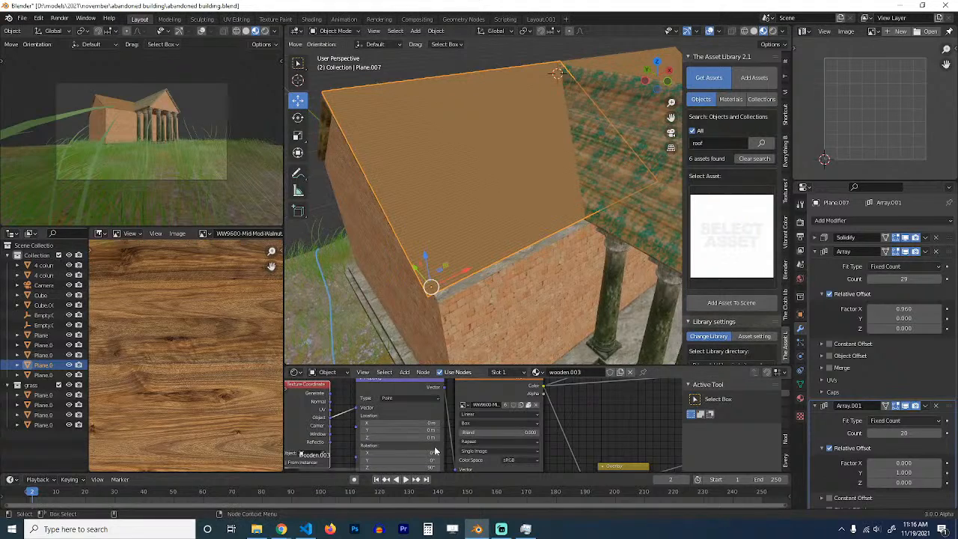
# Step: Reference the brick building as the coordinate object, adjust the first Mapping node's rotation to 0° and its scale, and save the file
pyautogui.moveTo(428, 465); pyautogui.dragTo(451, 444, button='middle')
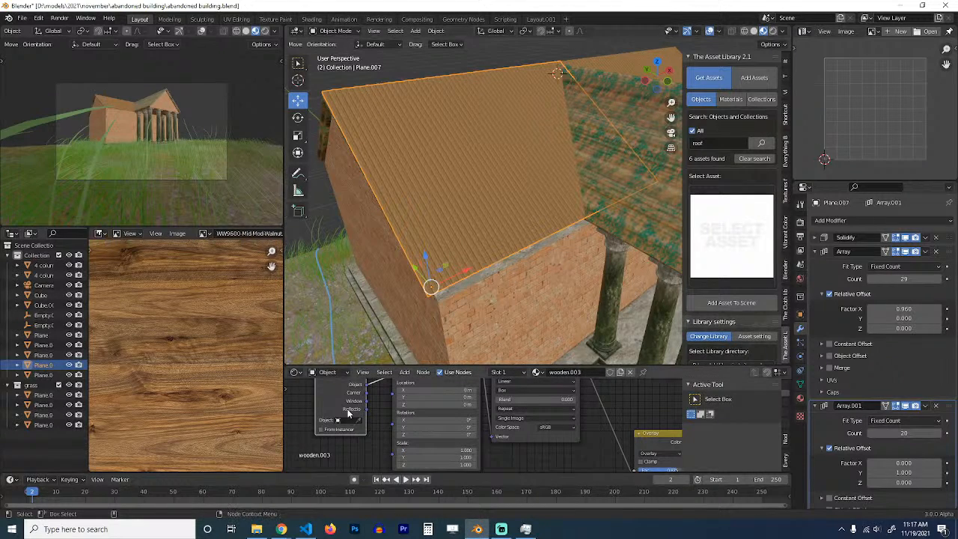
pyautogui.click(511, 304)
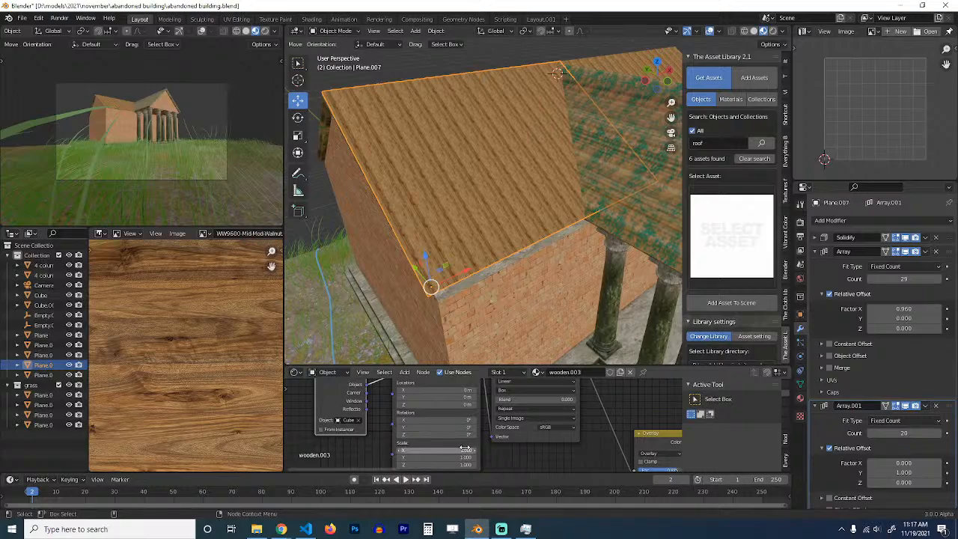
pyautogui.moveTo(465, 447); pyautogui.dragTo(419, 457)
pyautogui.scroll(-6, 588, 430)
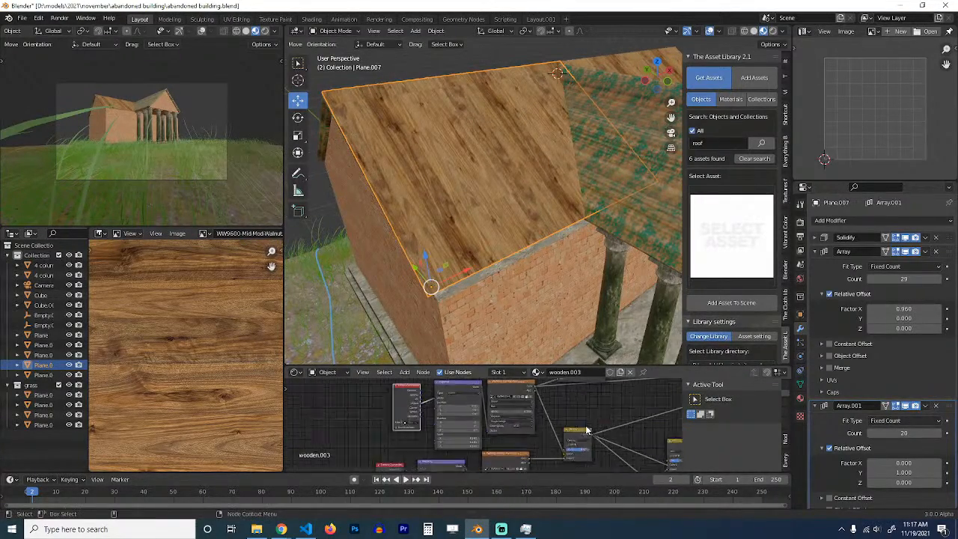
pyautogui.scroll(3, 524, 429)
pyautogui.hotkey('ctrl', 's')
# Step: Preview the second Image Texture node on the tiles and feed its Mapping node with Object coordinates
pyautogui.keyDown('ctrl'); pyautogui.keyDown('shift'); pyautogui.click(492, 428); pyautogui.keyUp('shift'); pyautogui.keyUp('ctrl')
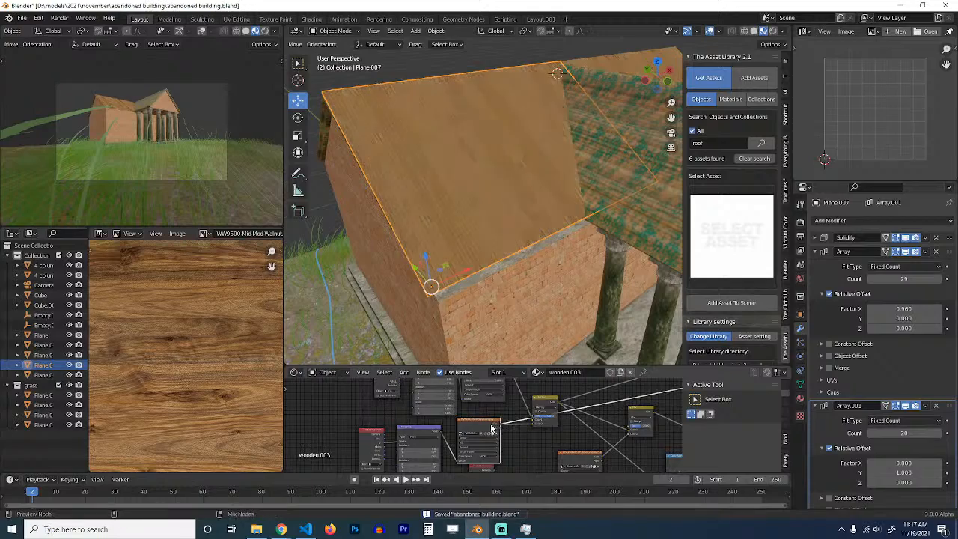
pyautogui.moveTo(445, 438); pyautogui.dragTo(470, 445, button='middle')
pyautogui.scroll(6, 481, 402)
pyautogui.scroll(-8, 485, 430)
pyautogui.scroll(7, 484, 429)
pyautogui.moveTo(397, 399); pyautogui.dragTo(424, 417)
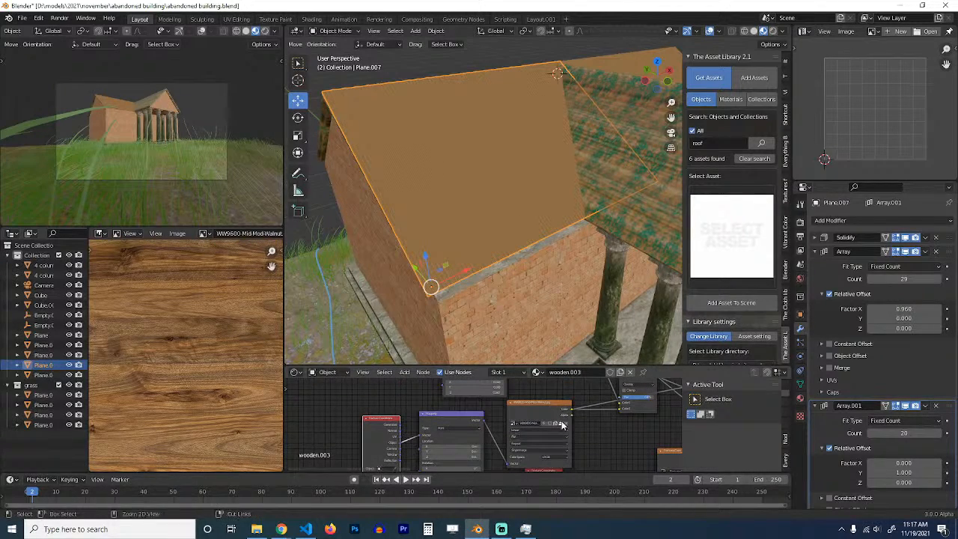
# Step: Set the second texture's projection to Box and adjust its Mapping node's rotation to 0° and its scale
pyautogui.moveTo(562, 424); pyautogui.dragTo(546, 421, button='middle')
pyautogui.click(493, 422)
pyautogui.click(489, 432)
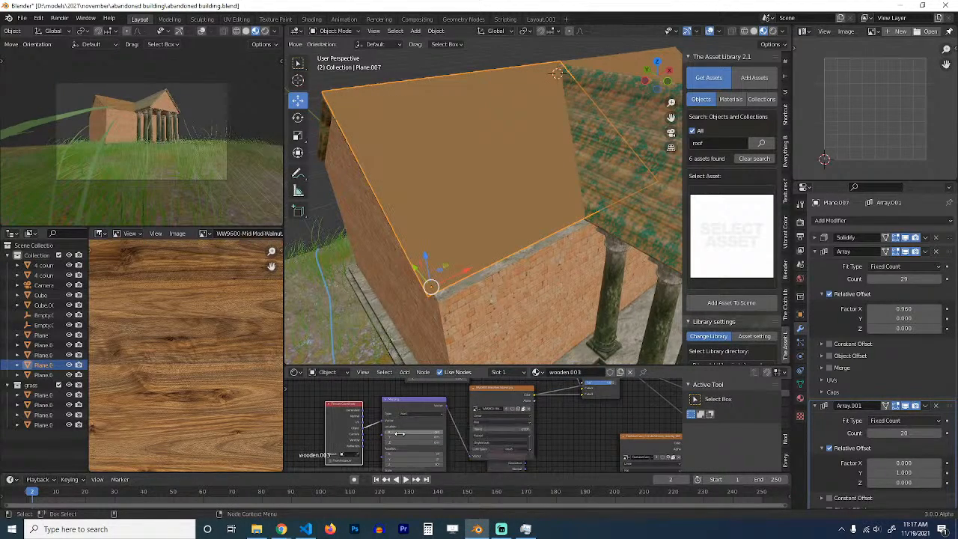
pyautogui.moveTo(423, 467); pyautogui.dragTo(476, 422, button='middle')
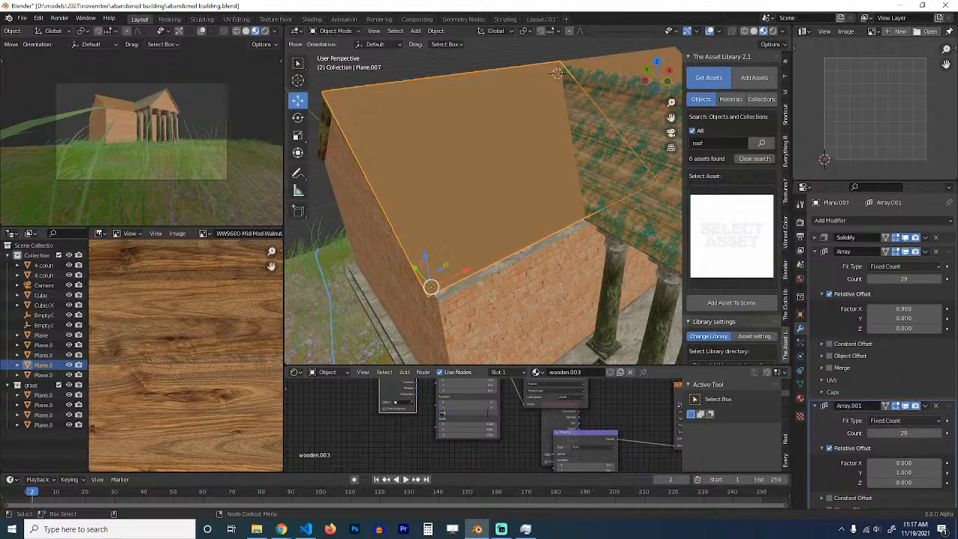
pyautogui.moveTo(489, 421); pyautogui.dragTo(456, 451)
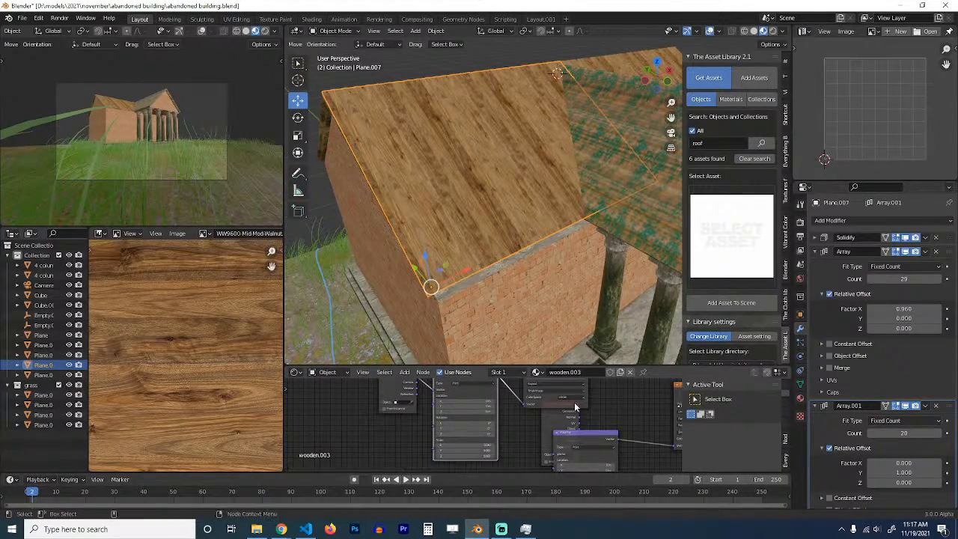
# Step: Preview the complete Principled BSDF shader of wooden.003 on the roof tiles again
pyautogui.scroll(-8, 574, 407)
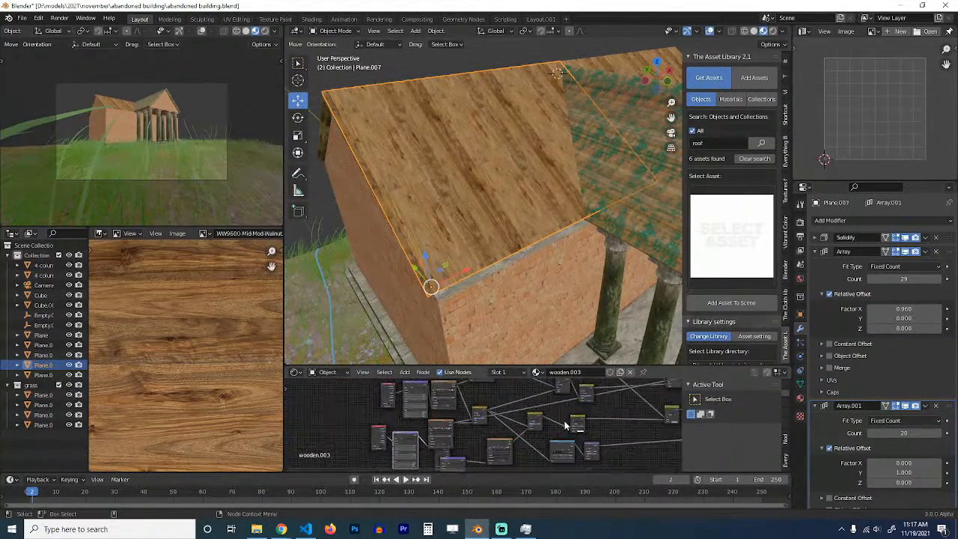
pyautogui.scroll(-2, 566, 425)
pyautogui.keyDown('ctrl'); pyautogui.keyDown('shift'); pyautogui.click(585, 412); pyautogui.keyUp('shift'); pyautogui.keyUp('ctrl')
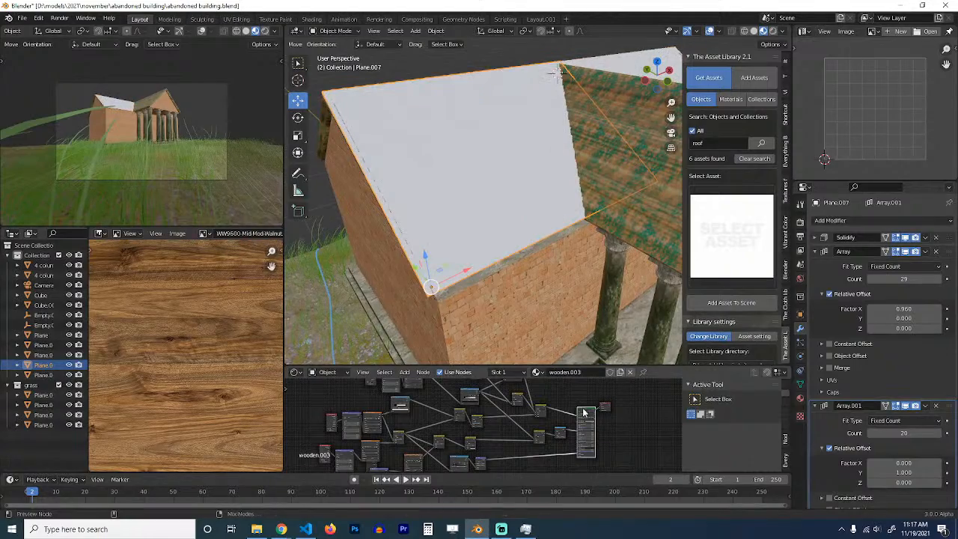
pyautogui.scroll(3, 458, 400)
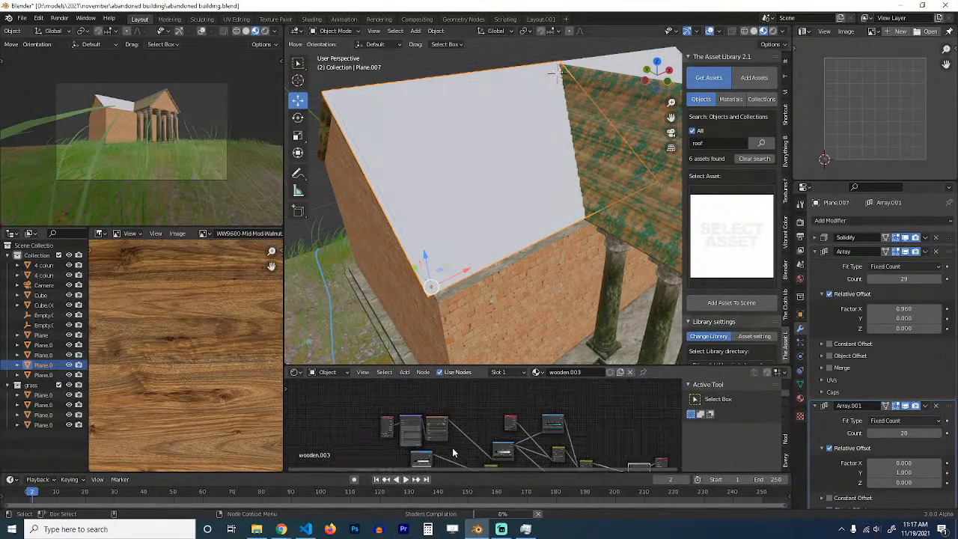
pyautogui.scroll(2, 452, 449)
pyautogui.keyDown('ctrl'); pyautogui.keyDown('shift'); pyautogui.click(401, 422); pyautogui.keyUp('shift'); pyautogui.keyUp('ctrl')
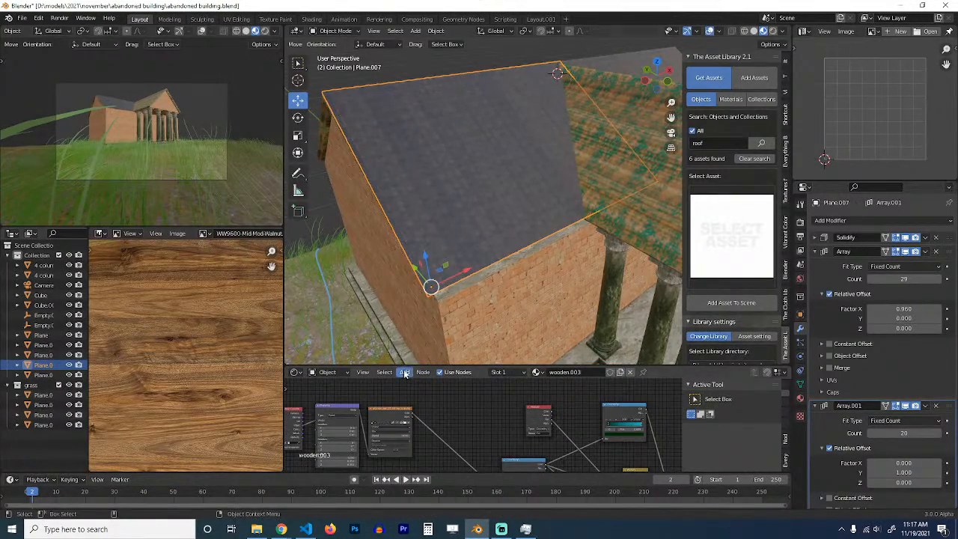
# Step: Rotate the tile's mesh by about 7° in Edit Mode from the right wireframe view so the tile rows overlap
pyautogui.moveTo(464, 246); pyautogui.dragTo(474, 216, button='middle')
pyautogui.scroll(4, 560, 225)
pyautogui.scroll(2, 564, 233)
pyautogui.press('KP_3')
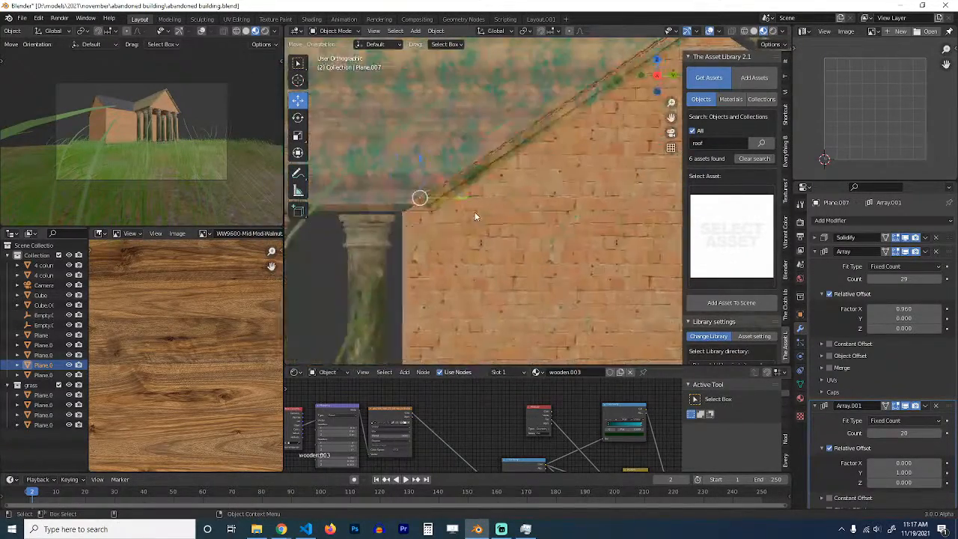
pyautogui.hotkey('shift', 'z')
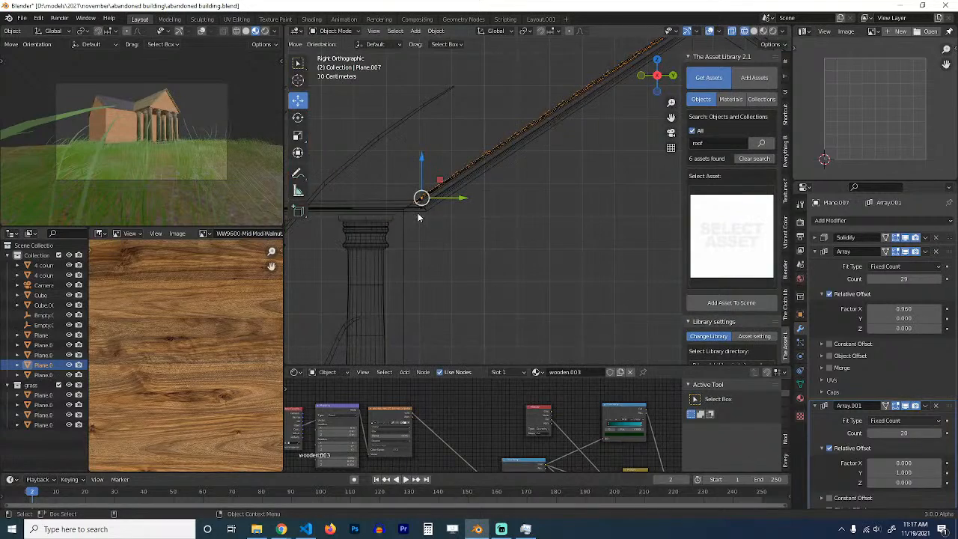
pyautogui.keyDown('shift'); pyautogui.scroll(4, 417, 260); pyautogui.keyUp('shift')
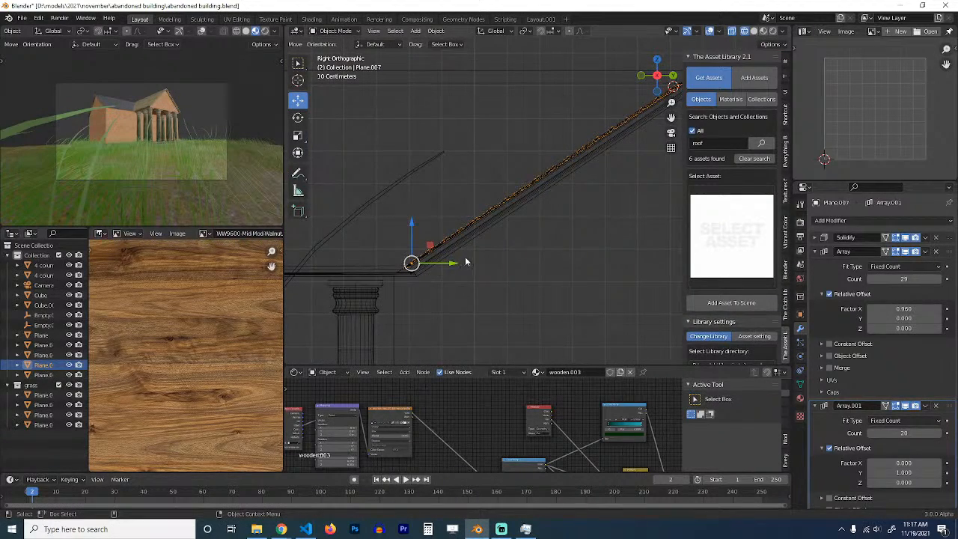
pyautogui.keyDown('shift'); pyautogui.moveTo(465, 262); pyautogui.dragTo(405, 283, button='middle'); pyautogui.keyUp('shift')
pyautogui.press('Tab')
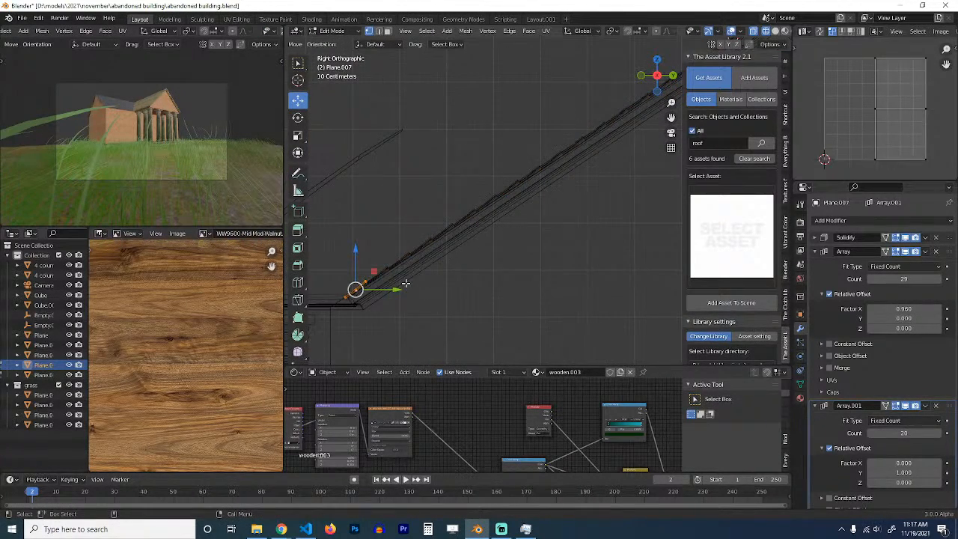
pyautogui.press('KP_Decimal')
pyautogui.press('r')
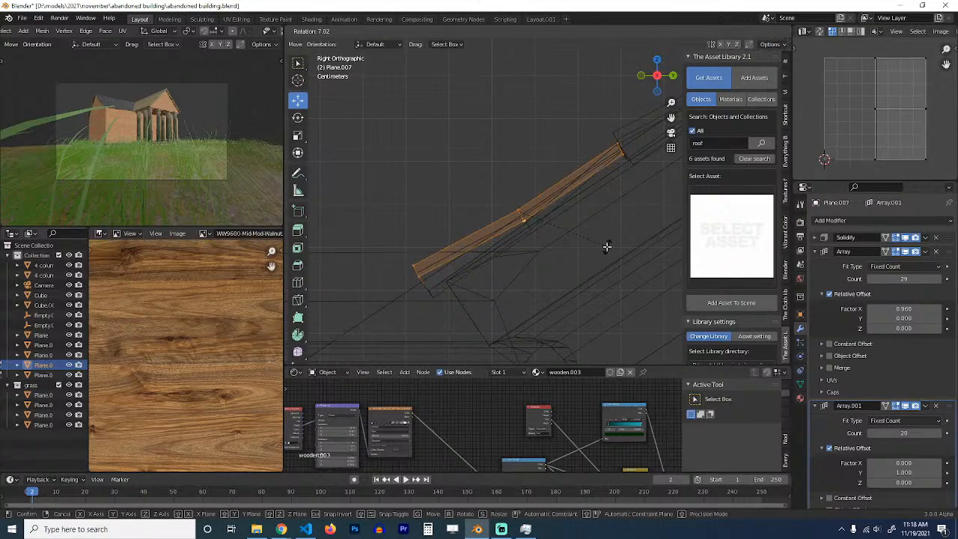
pyautogui.click(607, 246)
pyautogui.press('Tab')
# Step: Check the tilted tiles along the roof edge in solid shading and save the file
pyautogui.scroll(-4, 498, 254)
pyautogui.moveTo(498, 254); pyautogui.dragTo(613, 287, button='middle')
pyautogui.hotkey('shift', 'z')
pyautogui.moveTo(526, 259); pyautogui.dragTo(519, 238, button='middle')
pyautogui.hotkey('alt', 'a')
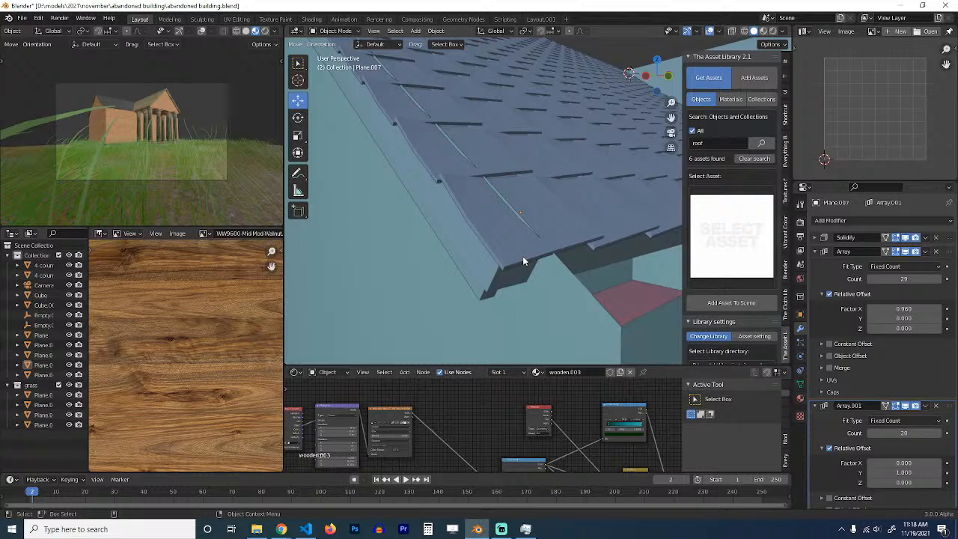
pyautogui.scroll(-4, 549, 271)
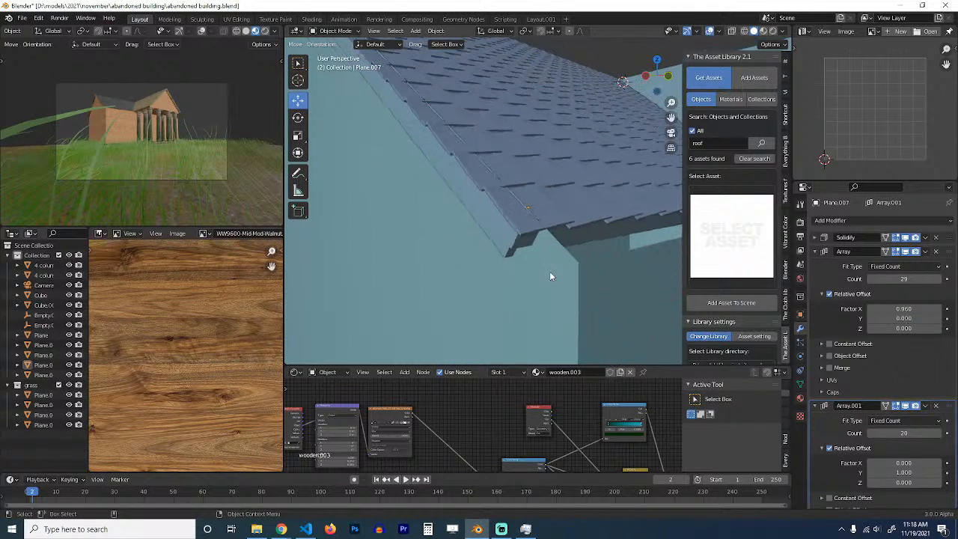
pyautogui.scroll(-4, 592, 206)
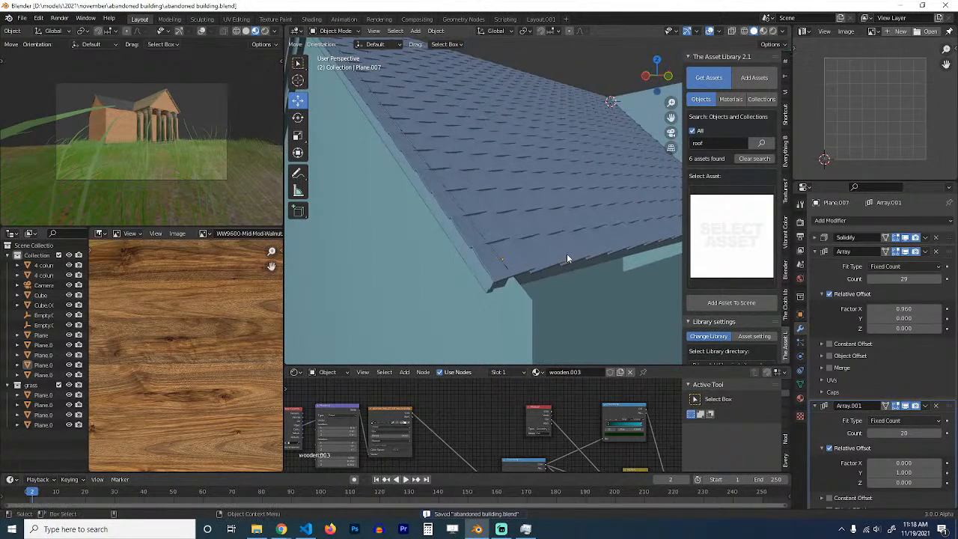
pyautogui.click(566, 253)
pyautogui.hotkey('ctrl', 's')
# Step: Examine the overlapping roof tiles with their materials in material preview shading
pyautogui.keyDown('shift'); pyautogui.moveTo(566, 253); pyautogui.dragTo(545, 297, button='middle'); pyautogui.keyUp('shift')
pyautogui.hotkey('alt', 'a')
pyautogui.click(763, 32)
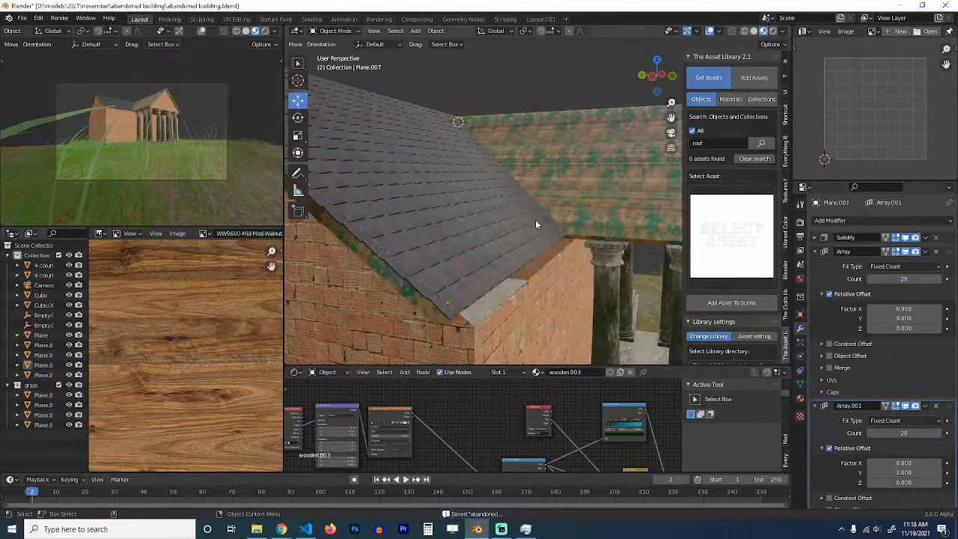
pyautogui.moveTo(535, 219); pyautogui.dragTo(509, 226, button='middle')
pyautogui.scroll(-5, 514, 225)
# Step: Duplicate the roof tile plane, rotate the copy 90° in top view and place it over the porch roof's left slope
pyautogui.click(509, 226)
pyautogui.press('KP_7')
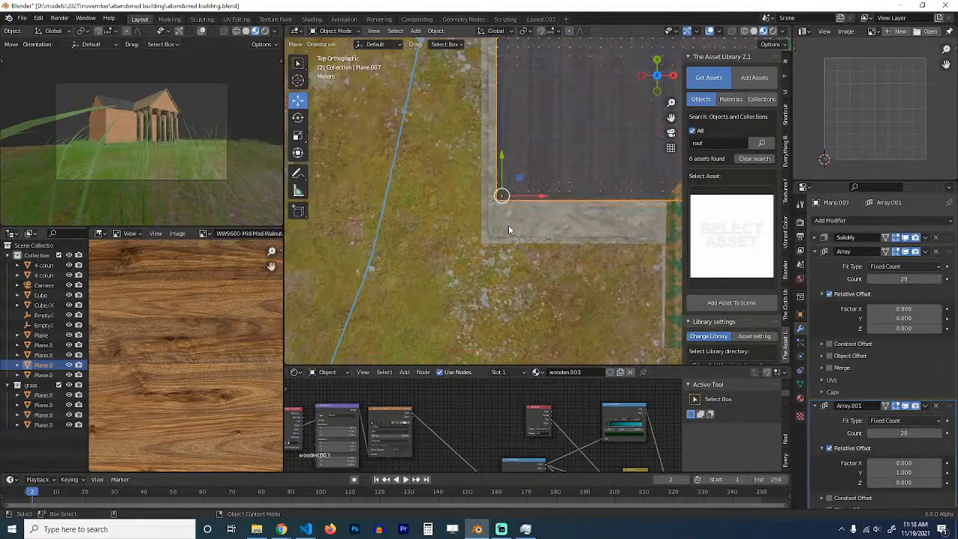
pyautogui.scroll(-5, 508, 225)
pyautogui.hotkey('shift', 'd')
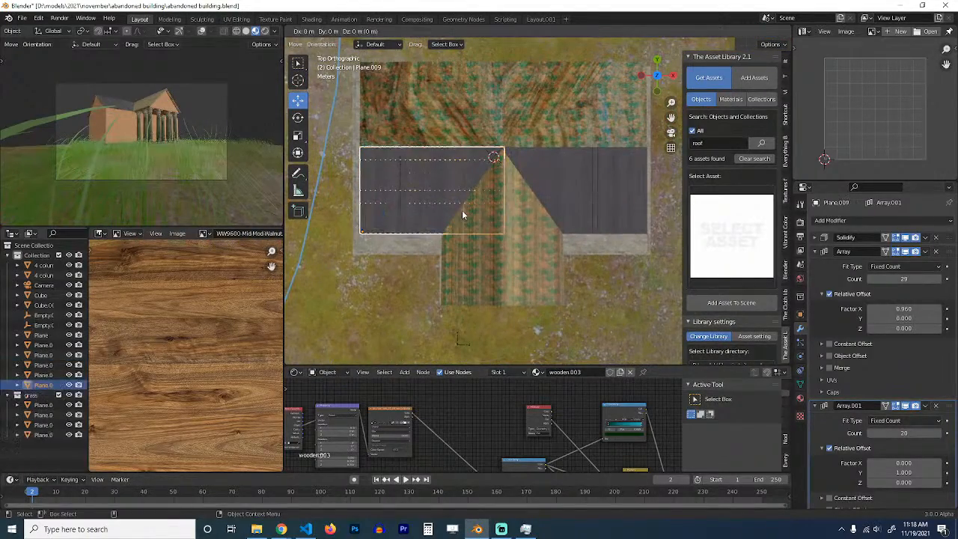
pyautogui.press('Escape')
pyautogui.write('r90')
pyautogui.press('Return')
pyautogui.press('g')
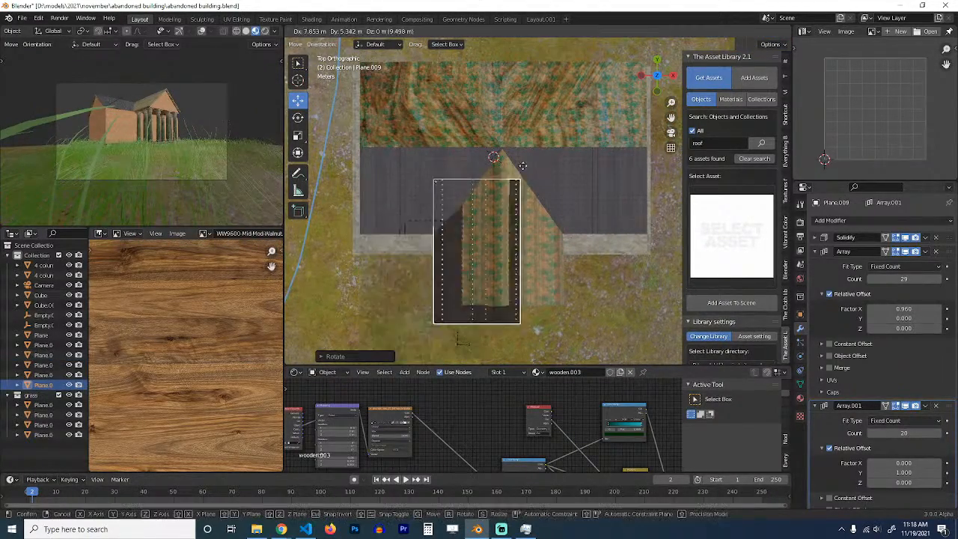
pyautogui.click(499, 176)
# Step: Rotate and move the copied tiles in front view so they lie along the left slope of the porch gable
pyautogui.press('KP_1')
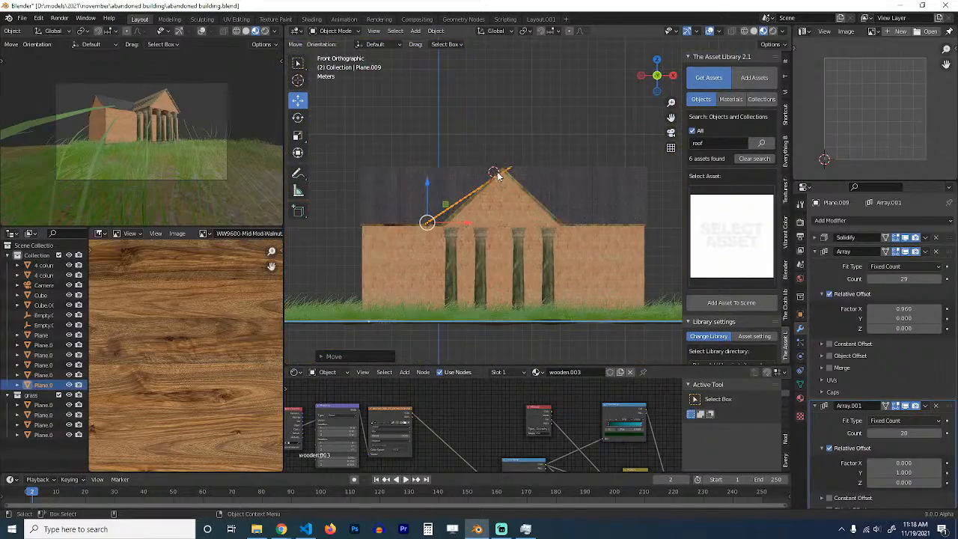
pyautogui.scroll(8, 498, 174)
pyautogui.press('r')
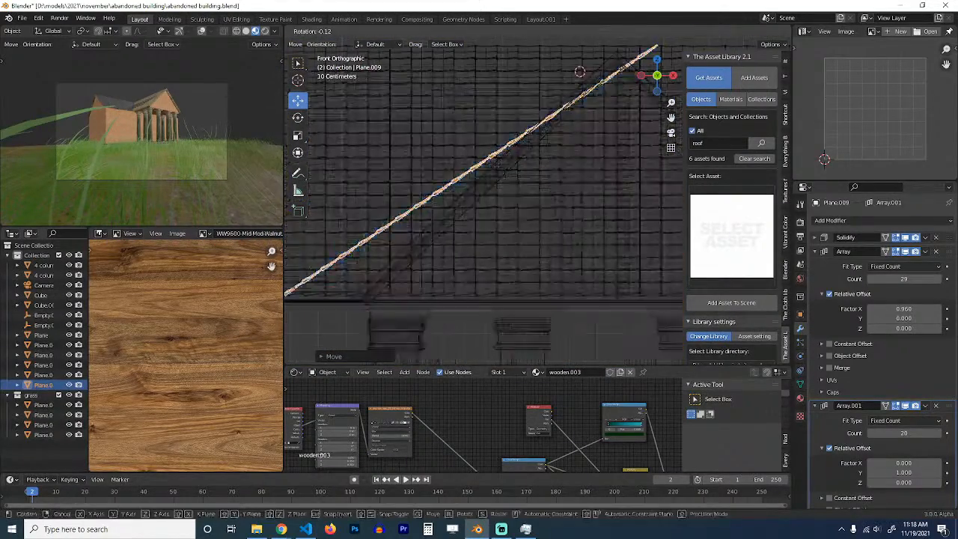
pyautogui.click(569, 150)
pyautogui.press('g')
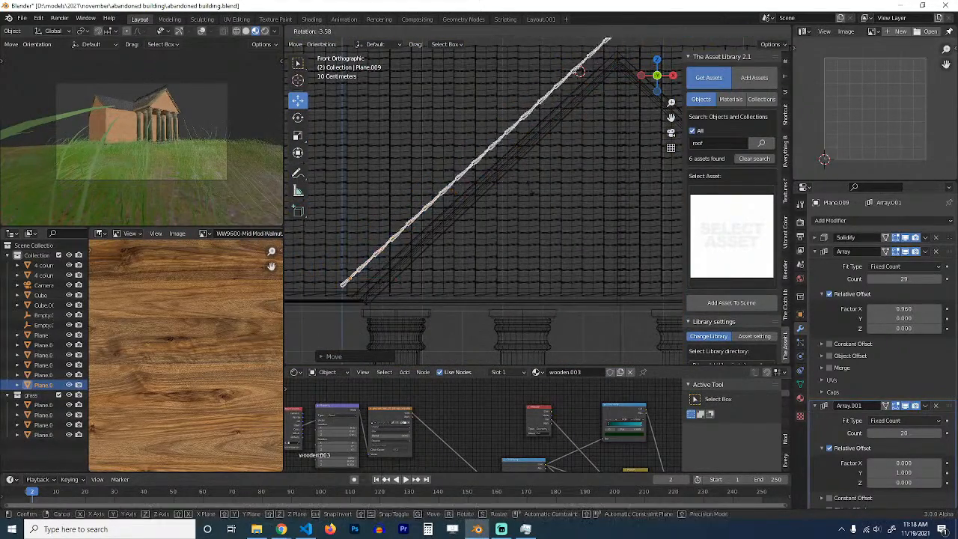
pyautogui.click(536, 199)
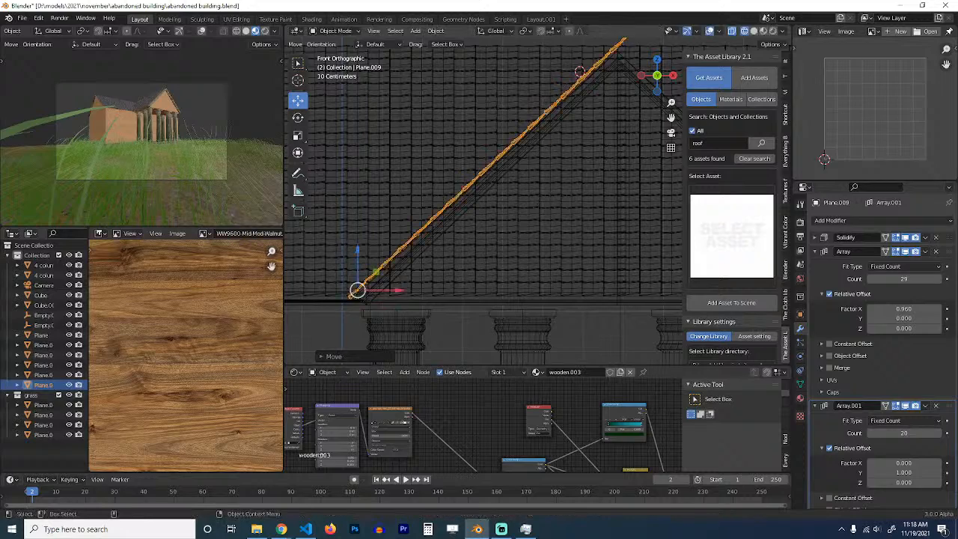
pyautogui.press('r')
pyautogui.click(540, 198)
pyautogui.scroll(-2, 540, 197)
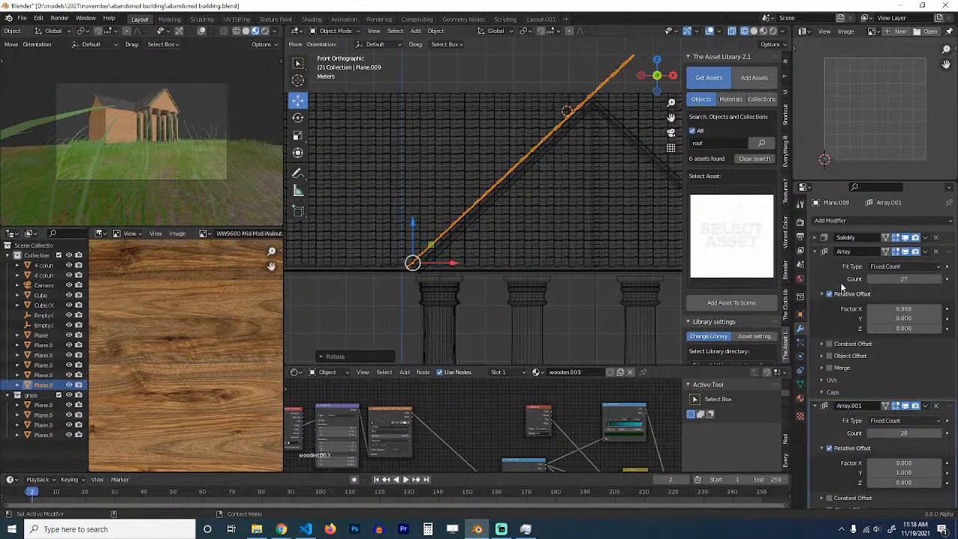
# Step: Set the porch tiles' Array count to 28 and the Array.001 count to 16 to fit the slope
pyautogui.click(936, 279)
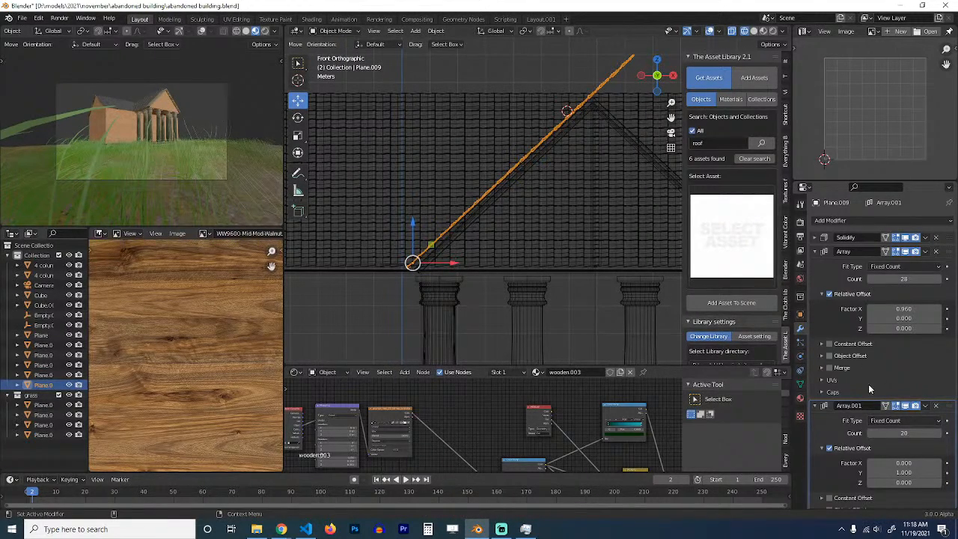
pyautogui.click(870, 433)
pyautogui.hotkey('shift', 'z')
pyautogui.moveTo(481, 214)
pyautogui.mouseDown(button='middle')
pyautogui.moveTo(601, 258)
pyautogui.moveTo(564, 251)
pyautogui.moveTo(636, 252)
pyautogui.moveTo(620, 266)
pyautogui.mouseUp(button='middle')
pyautogui.scroll(-3, 602, 257)
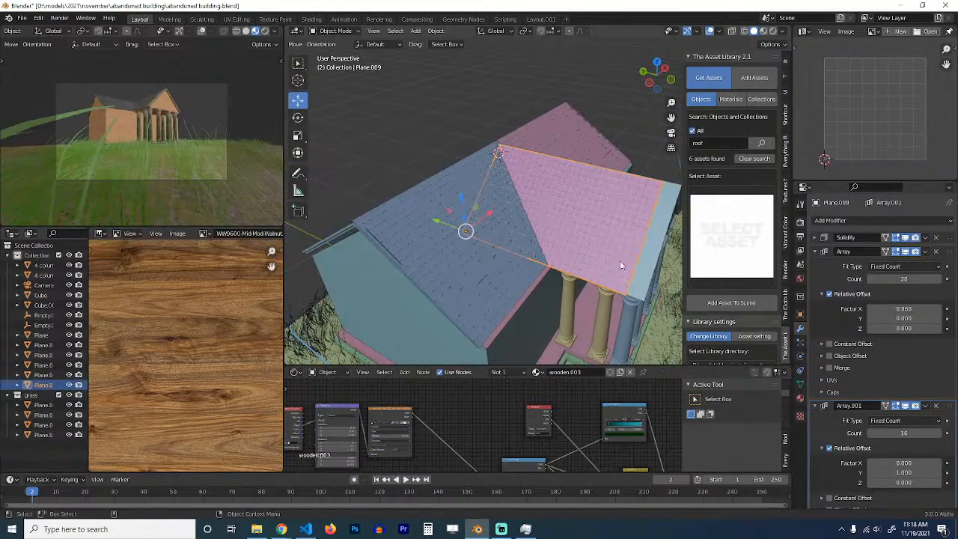
# Step: Set the porch tiles' first Array count to 30 and adjust their position along Y to reach the main roof ridge
pyautogui.press('g')
pyautogui.press('y')
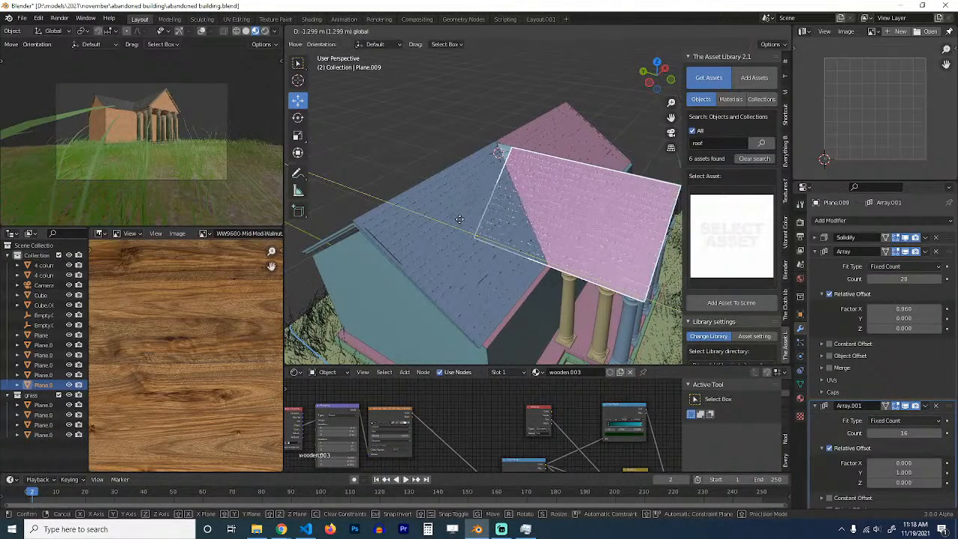
pyautogui.click(460, 223)
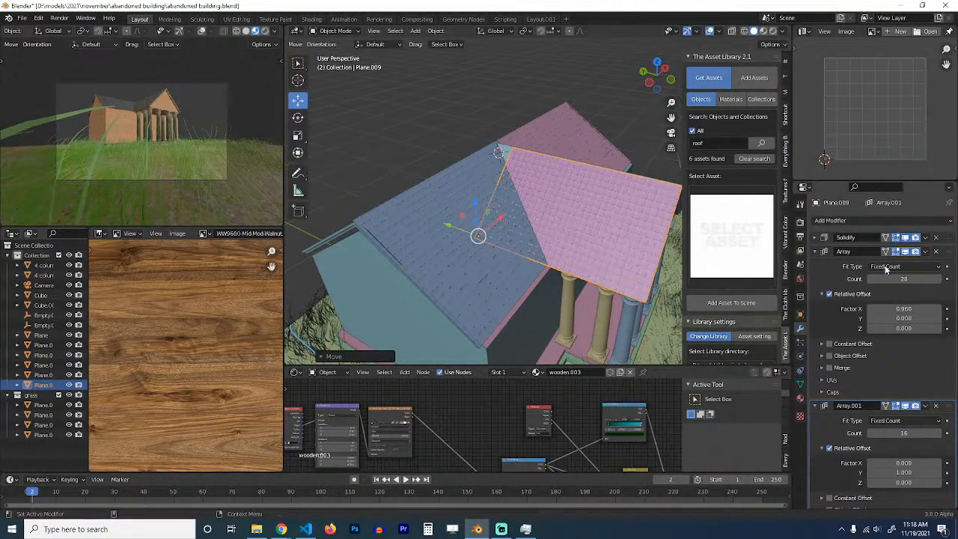
pyautogui.click(937, 279)
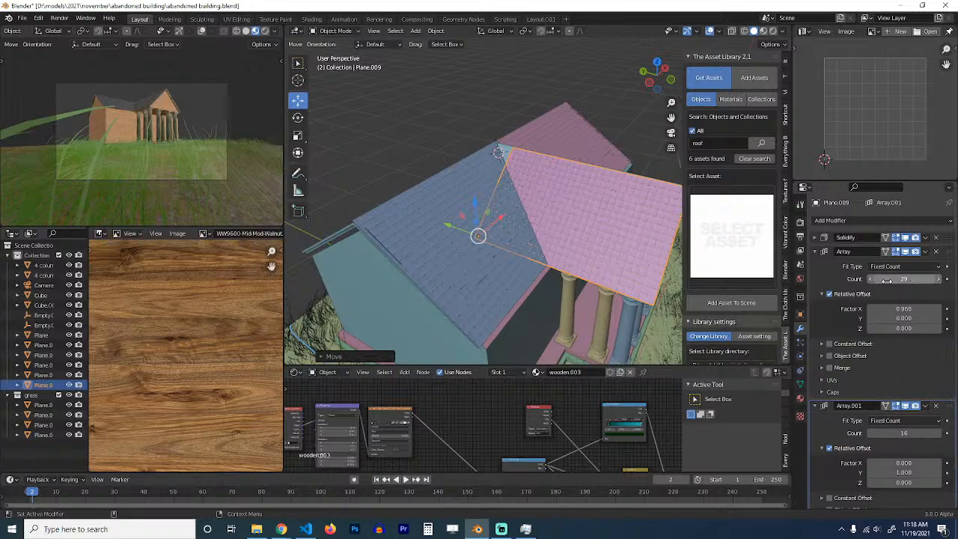
pyautogui.click(938, 279)
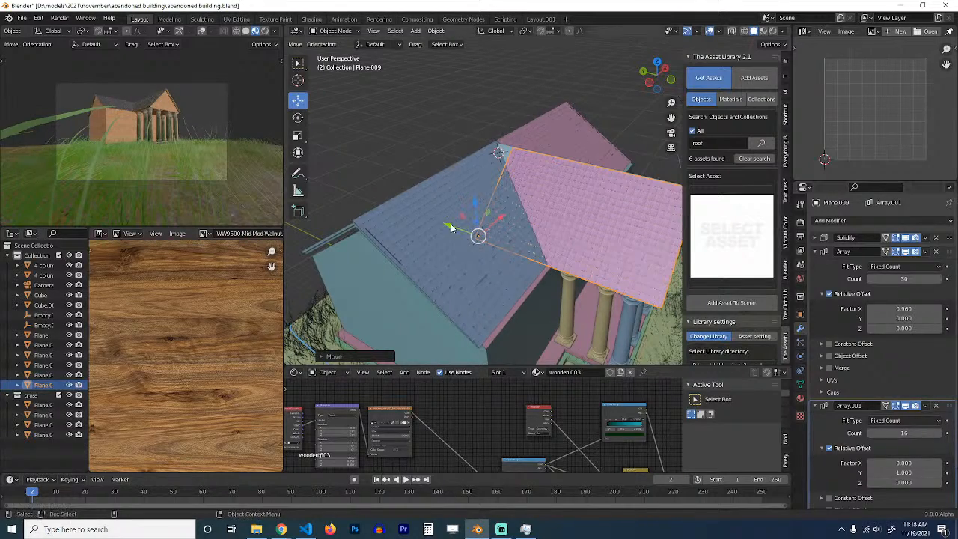
pyautogui.moveTo(447, 224)
pyautogui.mouseDown()
pyautogui.moveTo(430, 218)
pyautogui.moveTo(438, 221)
pyautogui.mouseUp()
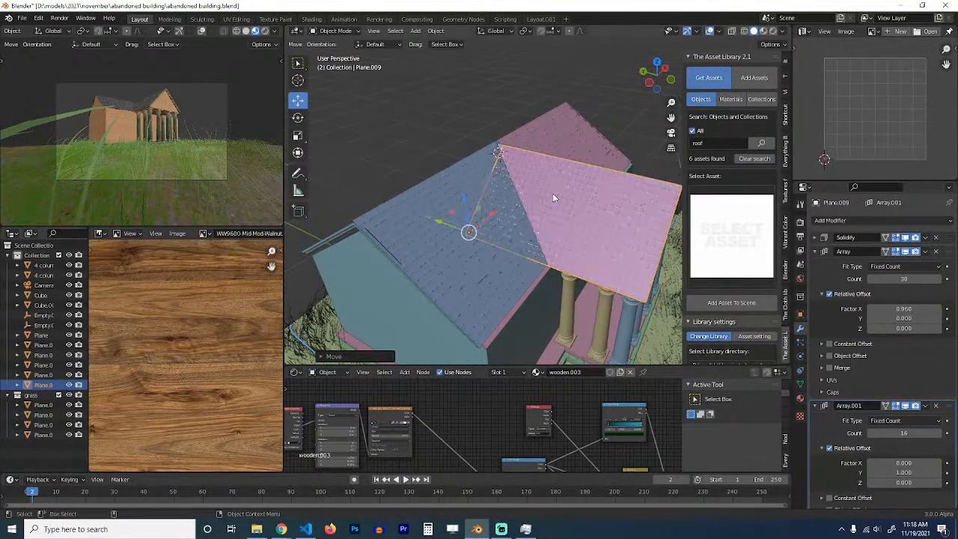
# Step: Make a linked duplicate of the porch tiles, mirror it along X, move it onto the opposite slope and save the file
pyautogui.press('KP_7')
pyautogui.keyDown('shift'); pyautogui.moveTo(547, 202); pyautogui.dragTo(470, 195, button='middle'); pyautogui.keyUp('shift')
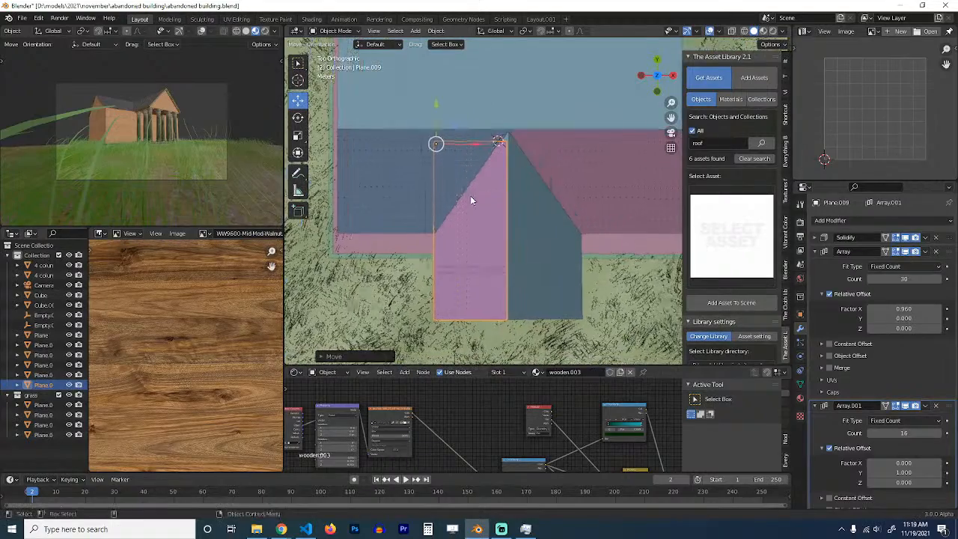
pyautogui.hotkey('alt', 'd')
pyautogui.click(470, 195)
pyautogui.hotkey('ctrl', 'm')
pyautogui.press('x')
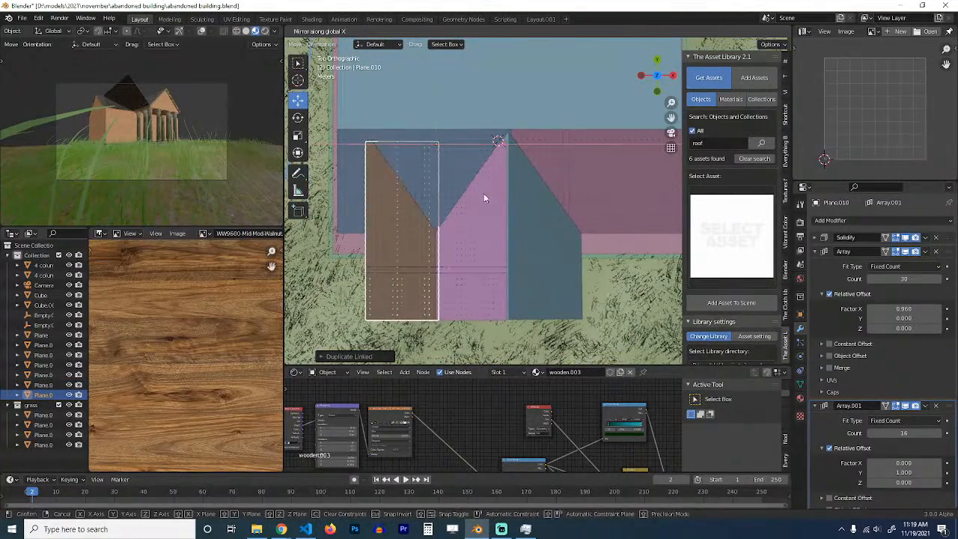
pyautogui.click(484, 197)
pyautogui.press('g')
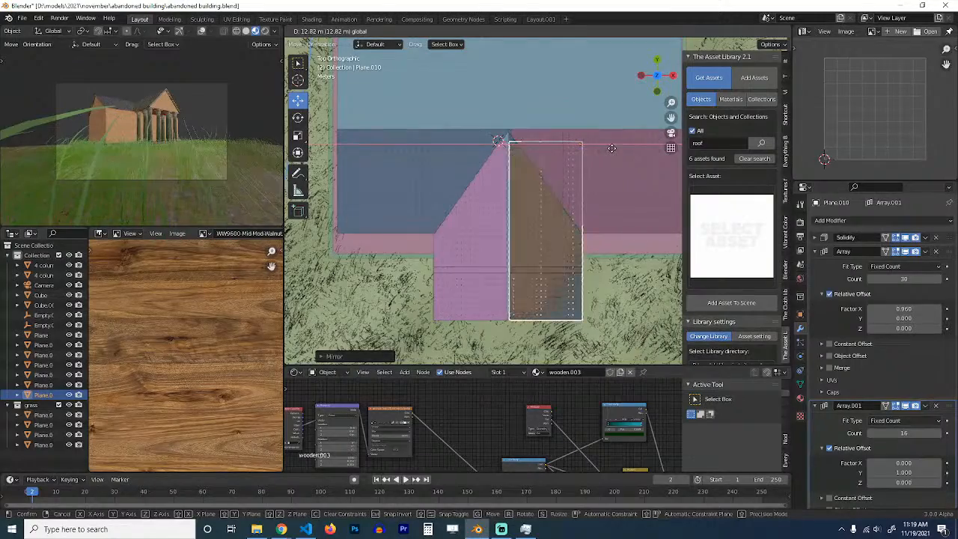
pyautogui.click(611, 148)
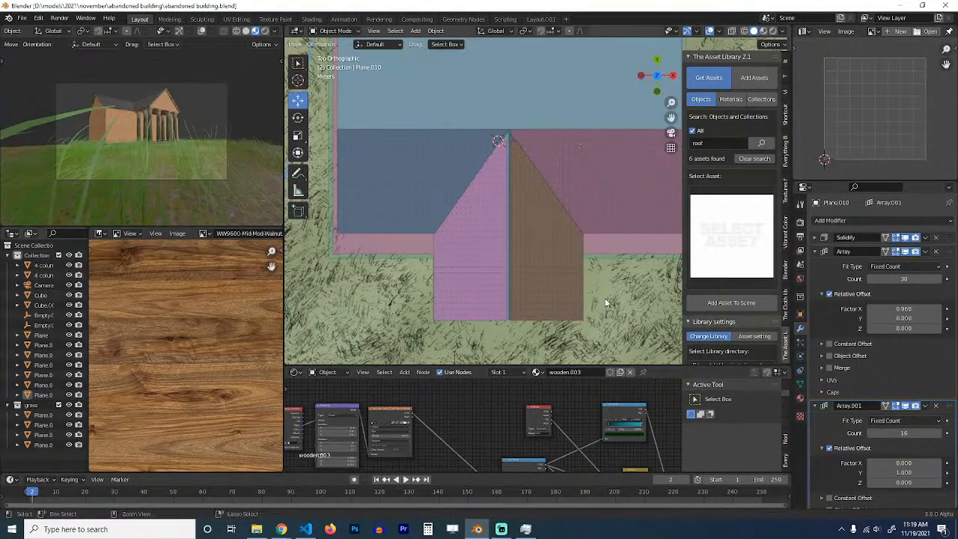
pyautogui.hotkey('ctrl', 's')
# Step: Preview the building in the camera viewport with rendered shading, pause the preview render and save the file
pyautogui.moveTo(605, 298); pyautogui.dragTo(578, 179, button='middle')
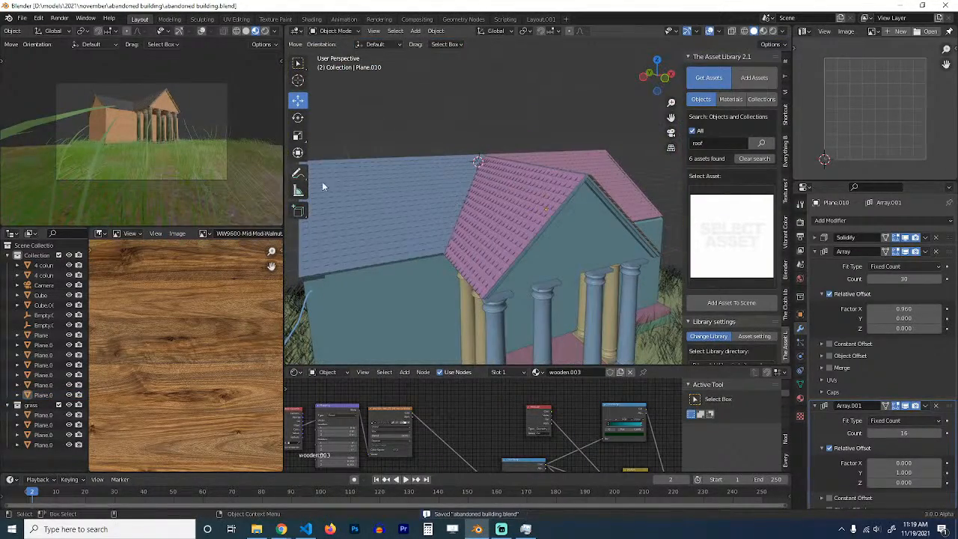
pyautogui.click(267, 32)
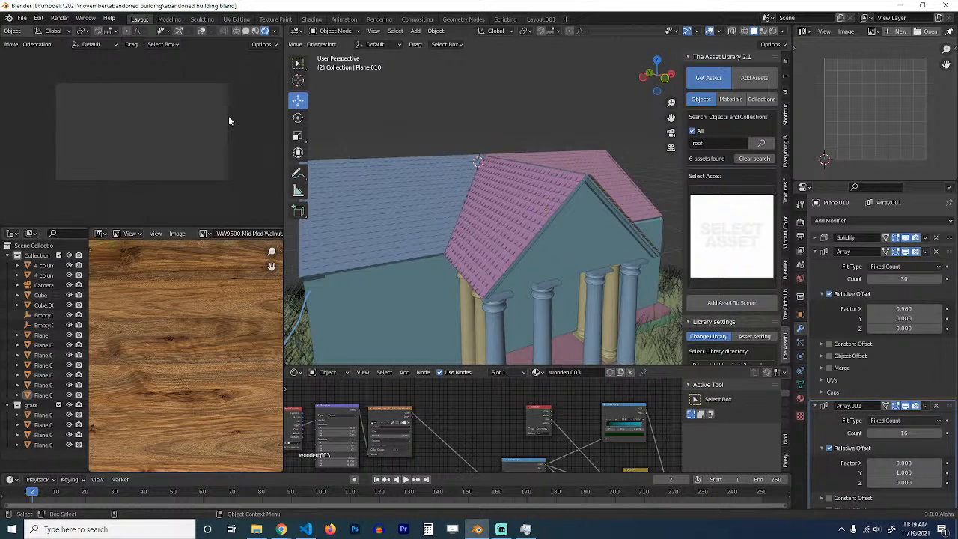
pyautogui.scroll(-3, 262, 33)
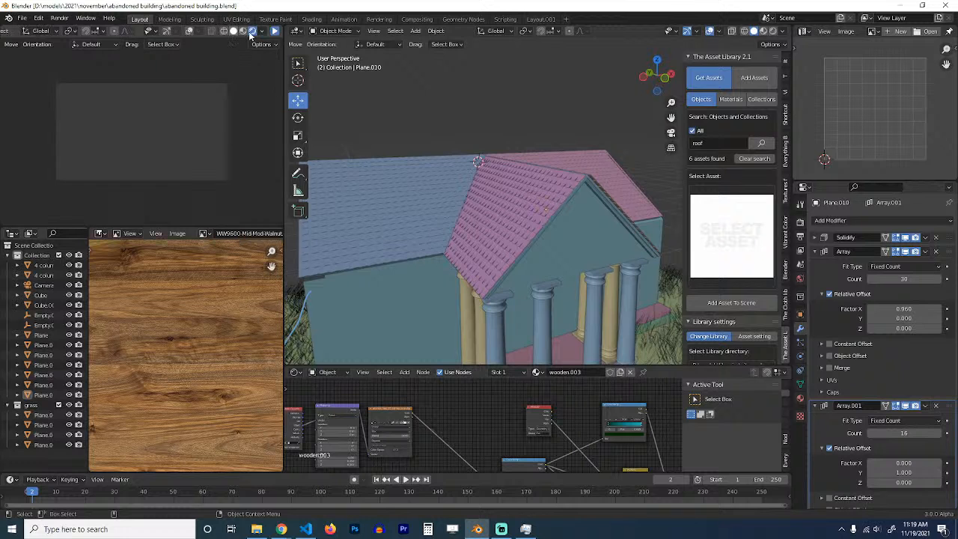
pyautogui.click(276, 33)
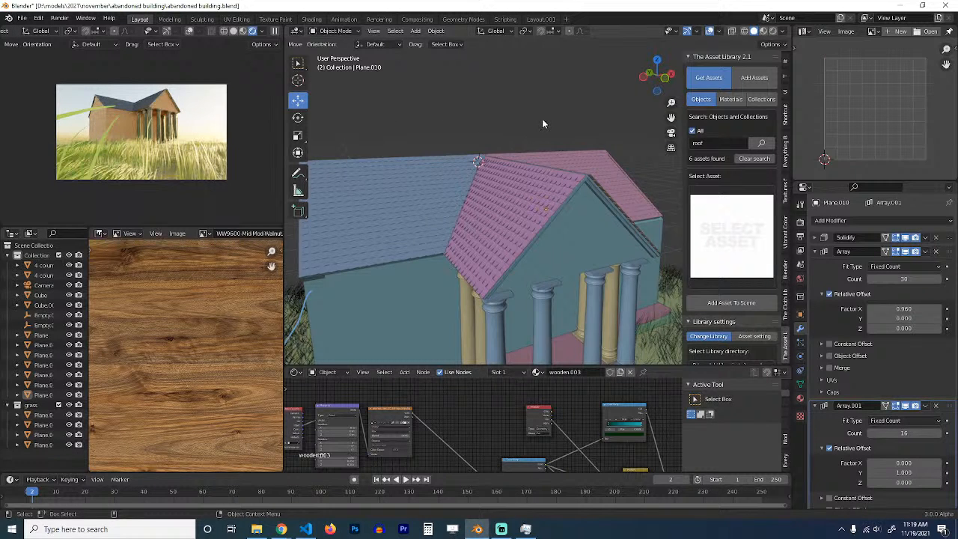
pyautogui.hotkey('ctrl', 's')
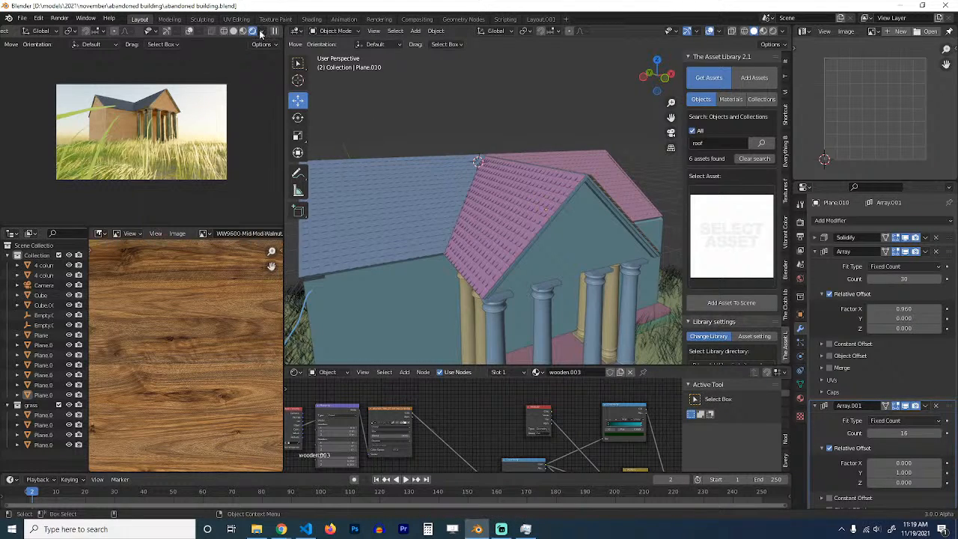
pyautogui.hotkey('ctrl', 's')
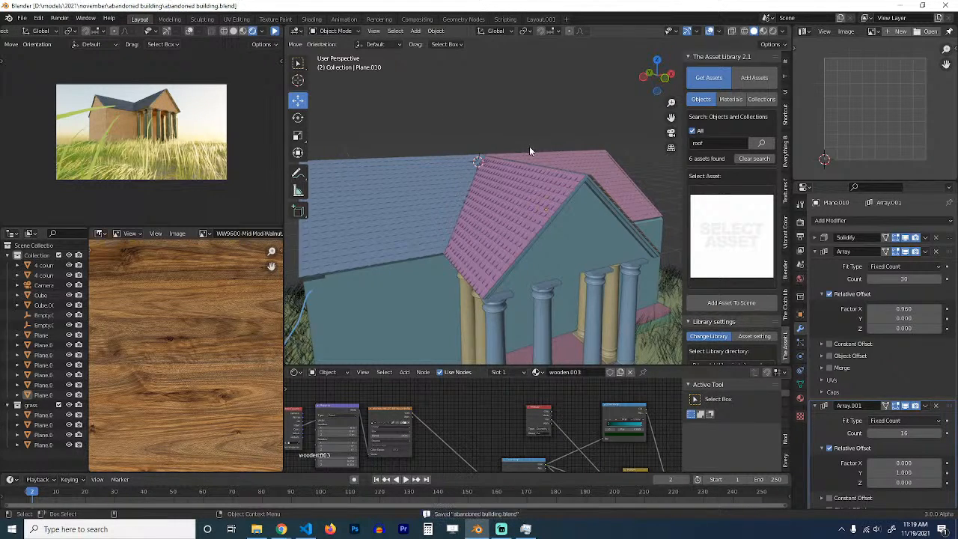
# Step: Set the Sun Rotation of the World's sky texture to 45°
pyautogui.scroll(-3, 529, 146)
pyautogui.scroll(-3, 529, 145)
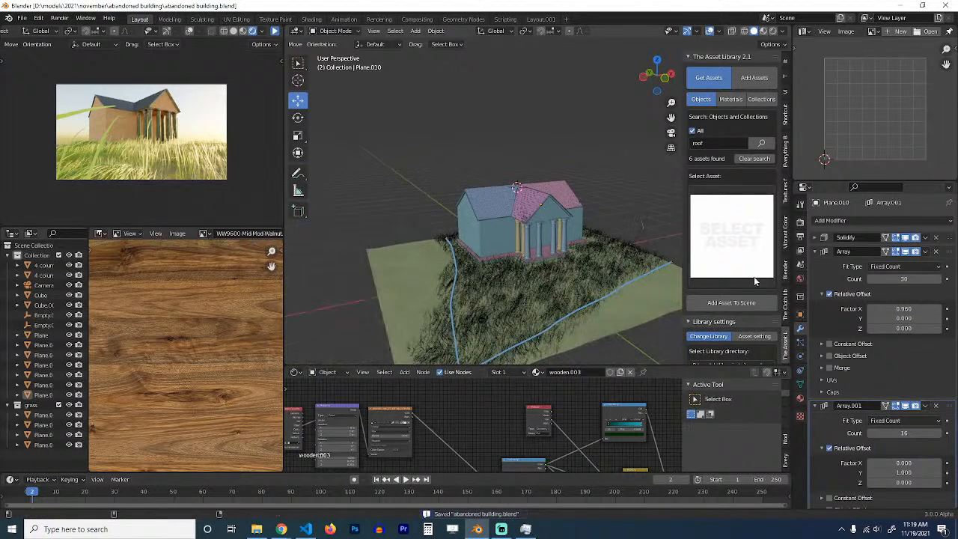
pyautogui.click(800, 279)
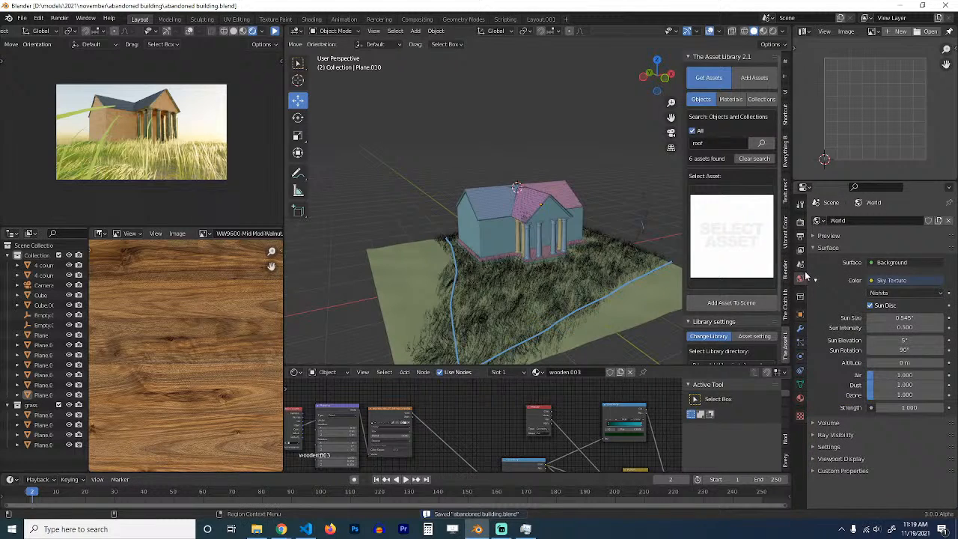
pyautogui.click(901, 349)
pyautogui.write('45')
pyautogui.press('Return')
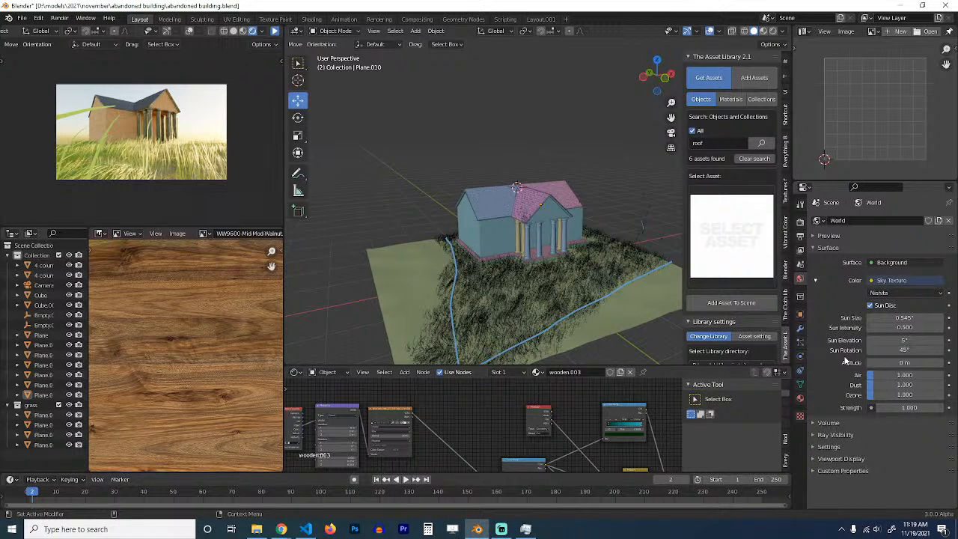
# Step: Set the sky texture's Sun Rotation to 10° and save the file
pyautogui.click(907, 349)
pyautogui.write('10')
pyautogui.press('Return')
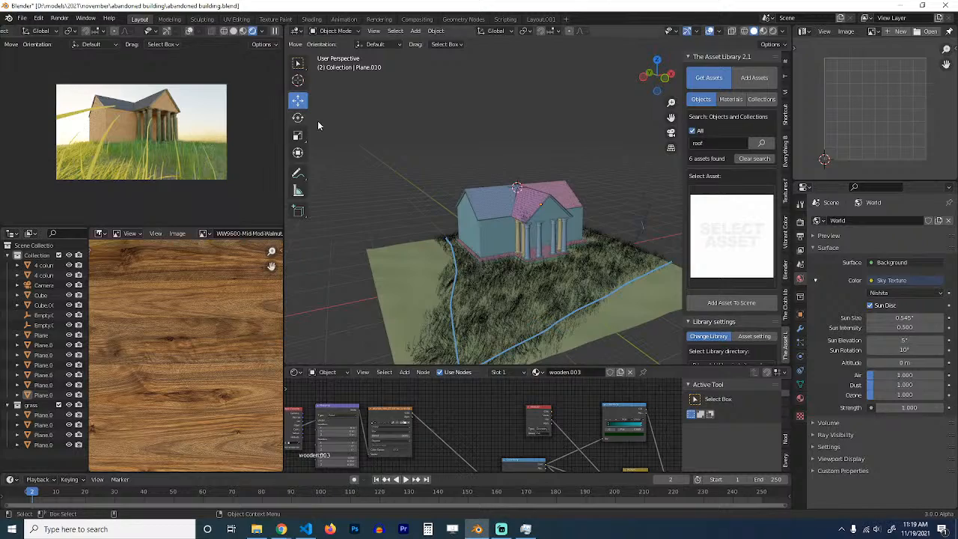
pyautogui.scroll(-5, 459, 174)
pyautogui.moveTo(482, 220)
pyautogui.mouseDown(button='middle')
pyautogui.moveTo(542, 234)
pyautogui.moveTo(456, 227)
pyautogui.moveTo(472, 226)
pyautogui.mouseUp(button='middle')
pyautogui.scroll(4, 542, 234)
pyautogui.hotkey('ctrl', 's')
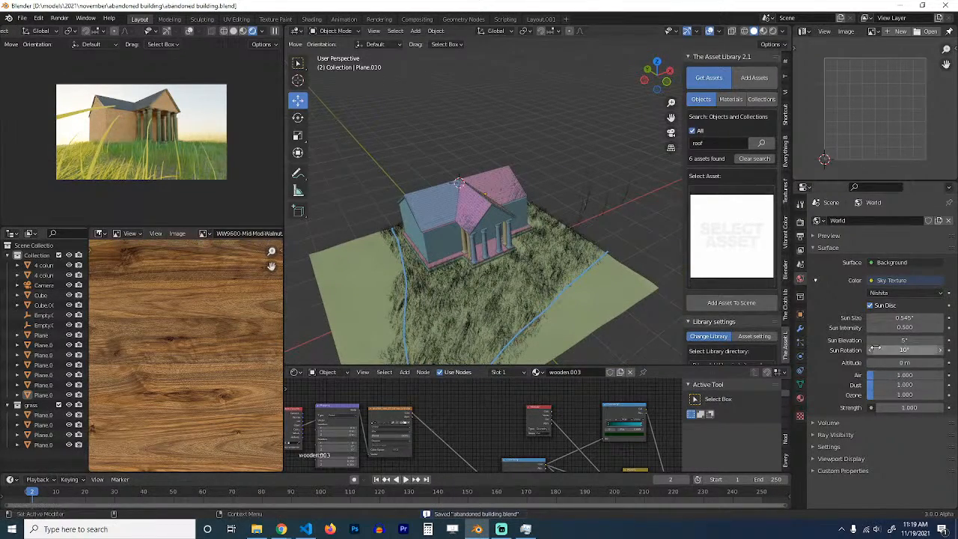
# Step: Set the sky texture's Sun Rotation to 30°
pyautogui.click(903, 350)
pyautogui.write('10')
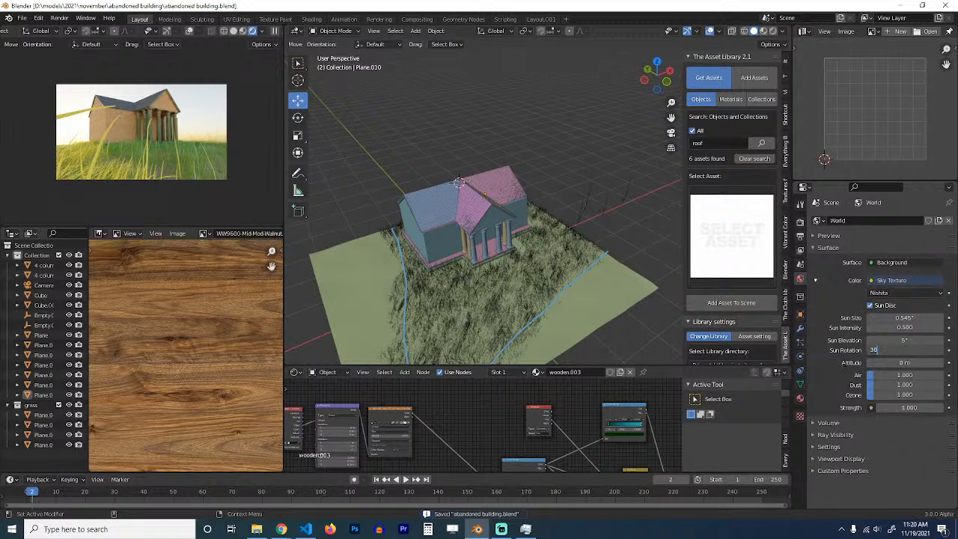
pyautogui.press('Return')
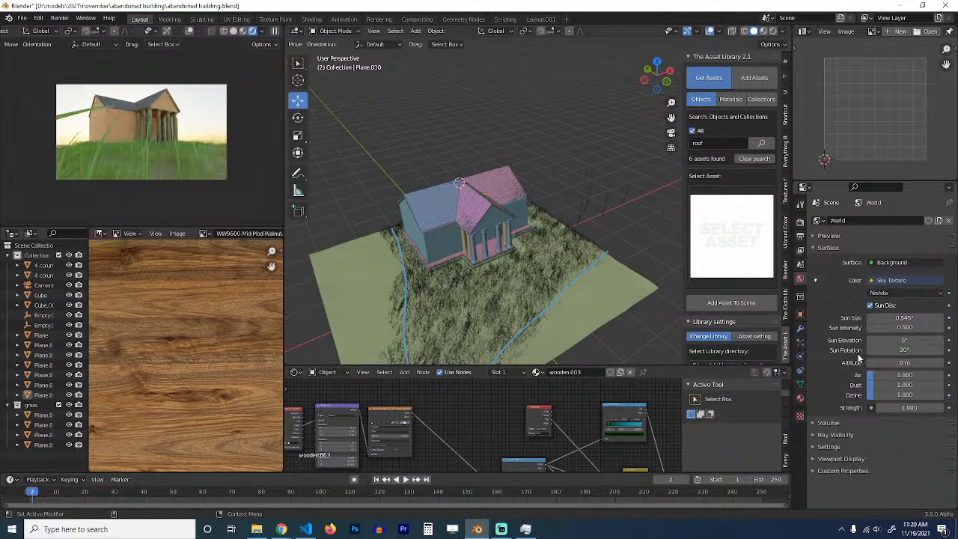
# Step: Try a Sun Elevation of 10° for the sky texture, then set it to 80°
pyautogui.click(903, 340)
pyautogui.press('Return')
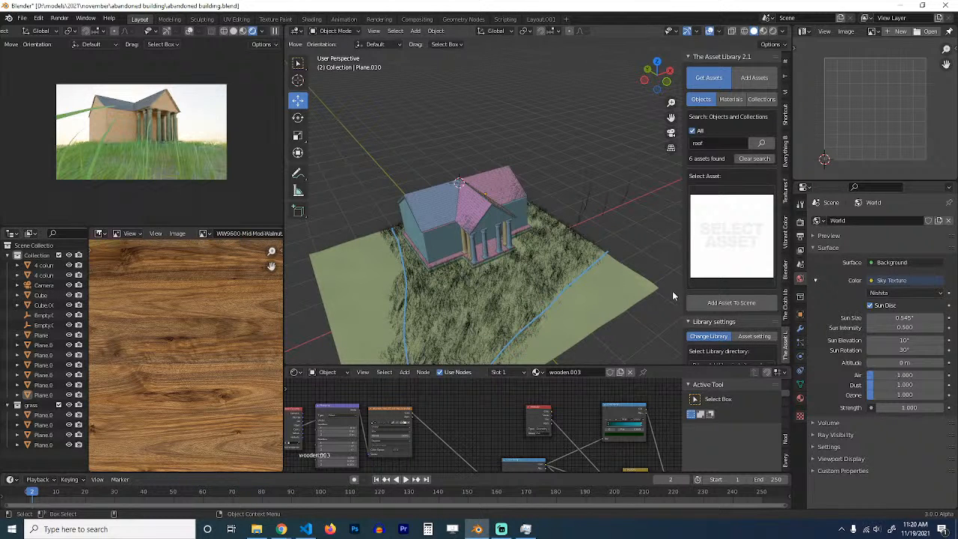
pyautogui.click(903, 341)
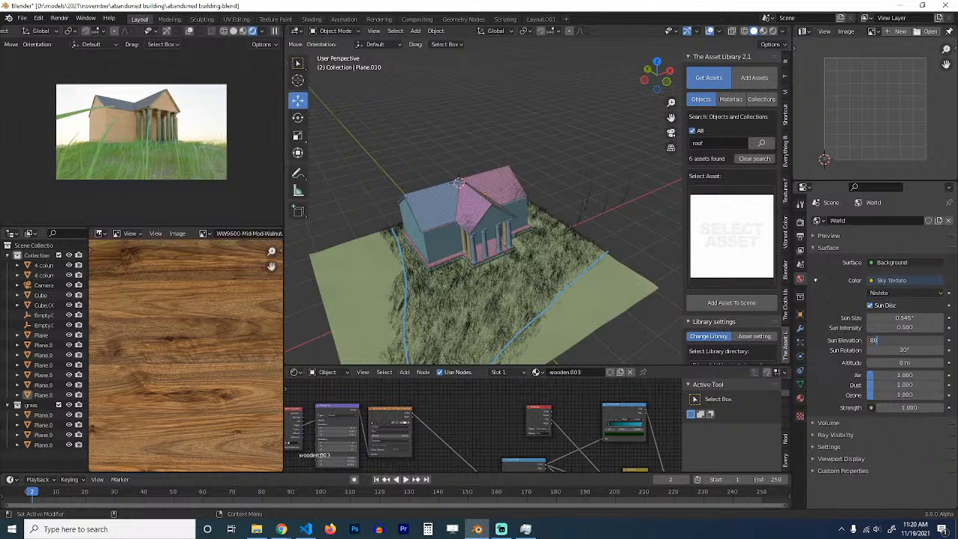
pyautogui.write('80')
pyautogui.press('Return')
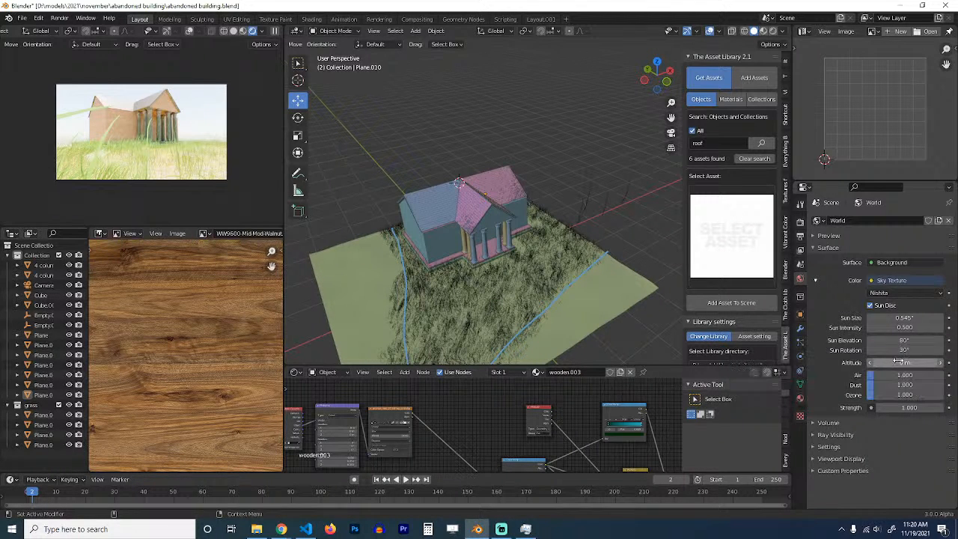
# Step: Set the sky texture's Sun Elevation to 30° and its Sun Rotation to 25°
pyautogui.click(905, 341)
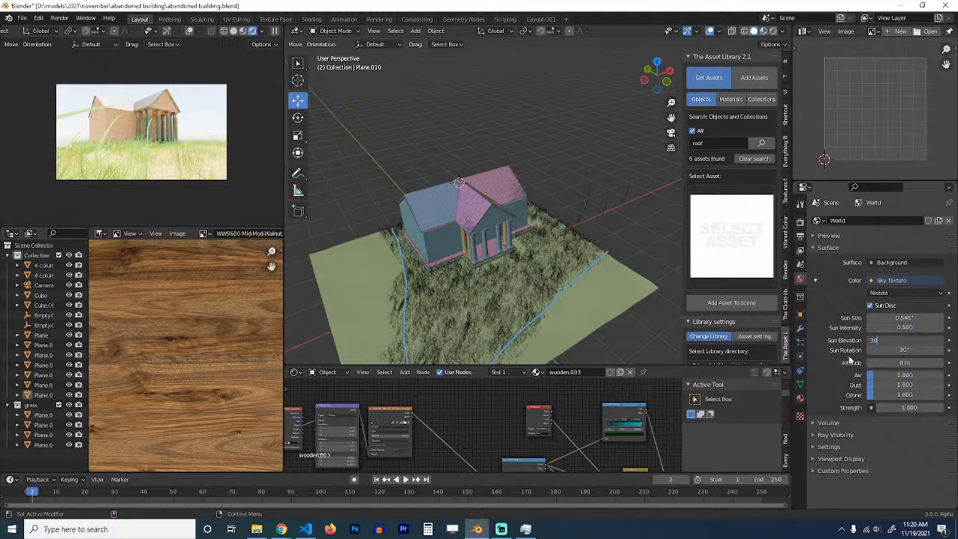
pyautogui.write('30')
pyautogui.press('Tab')
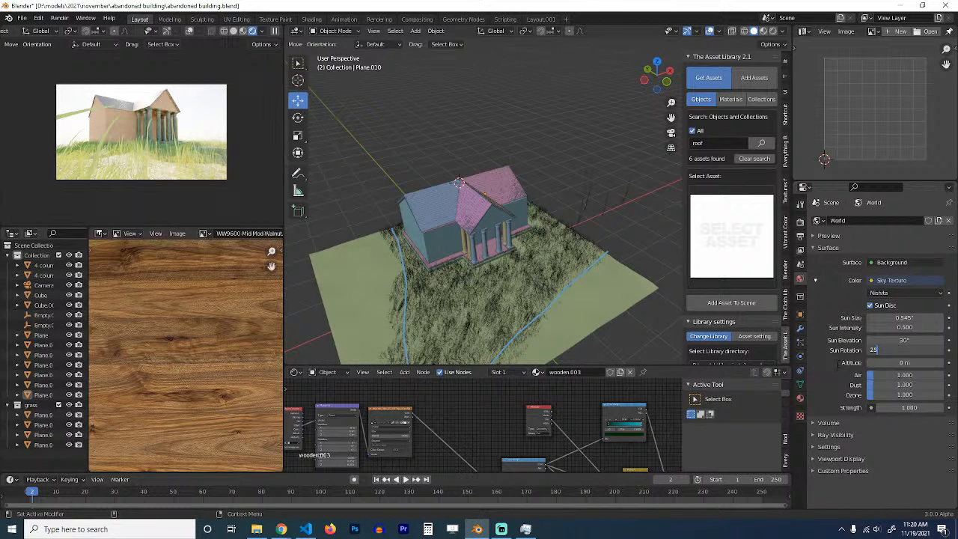
pyautogui.write('25')
pyautogui.press('Return')
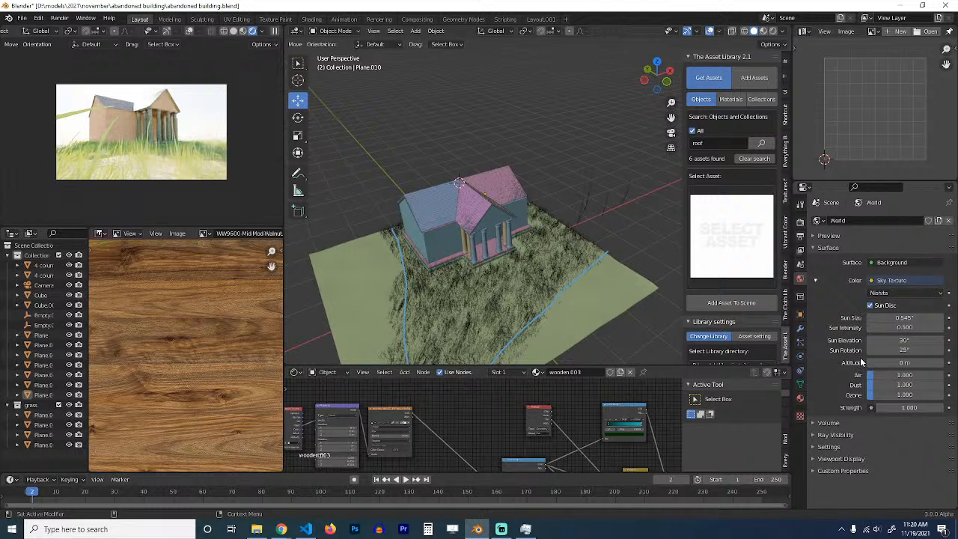
# Step: Try a Sun Rotation of 180° for the sky texture, then set it to 120° and save the file
pyautogui.click(905, 350)
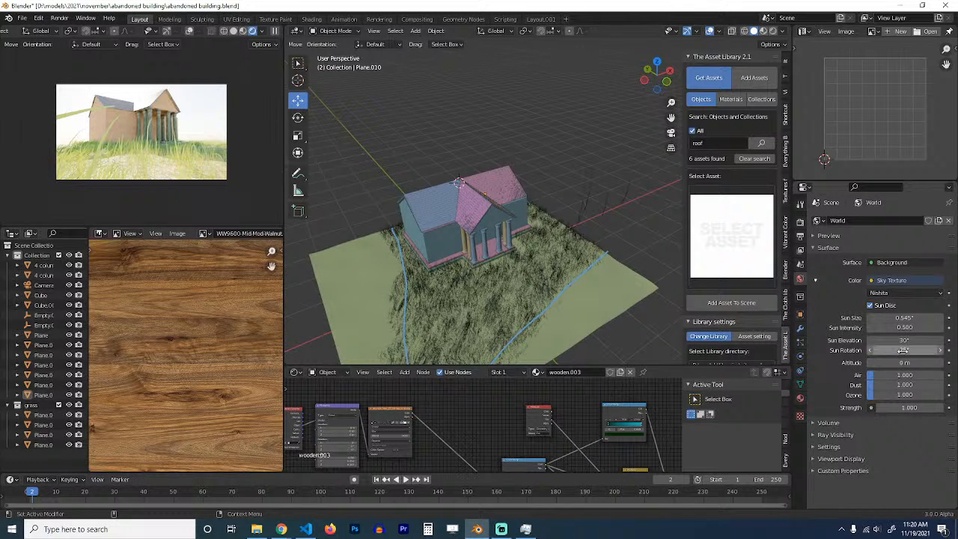
pyautogui.write('180')
pyautogui.press('Return')
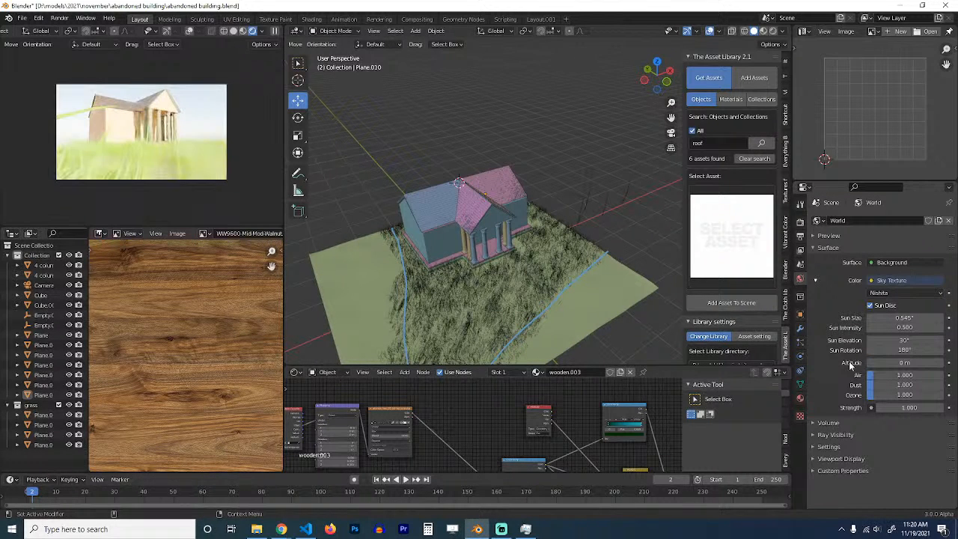
pyautogui.click(912, 350)
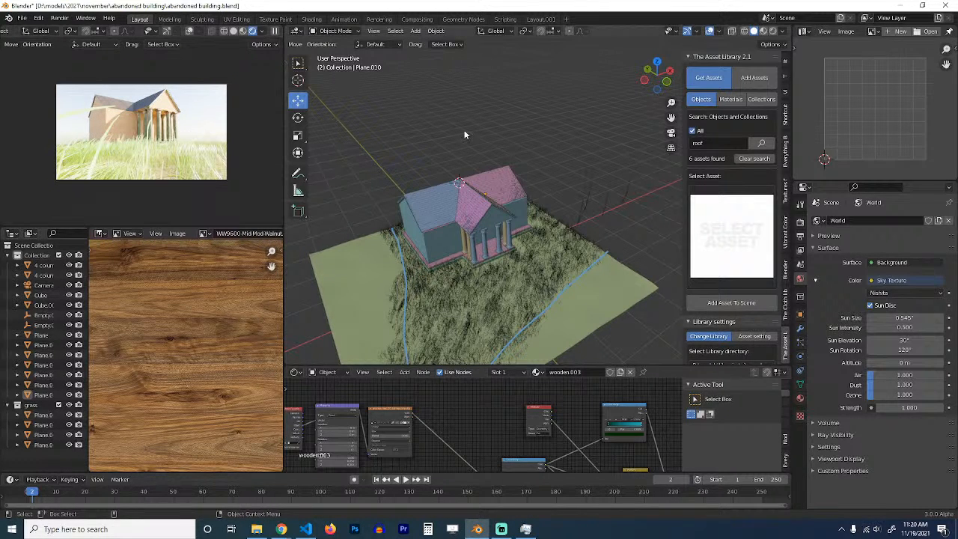
pyautogui.hotkey('ctrl', 's')
# Step: Search the asset library for "window" and choose the white half-round arch window
pyautogui.moveTo(456, 199); pyautogui.dragTo(500, 197, button='middle')
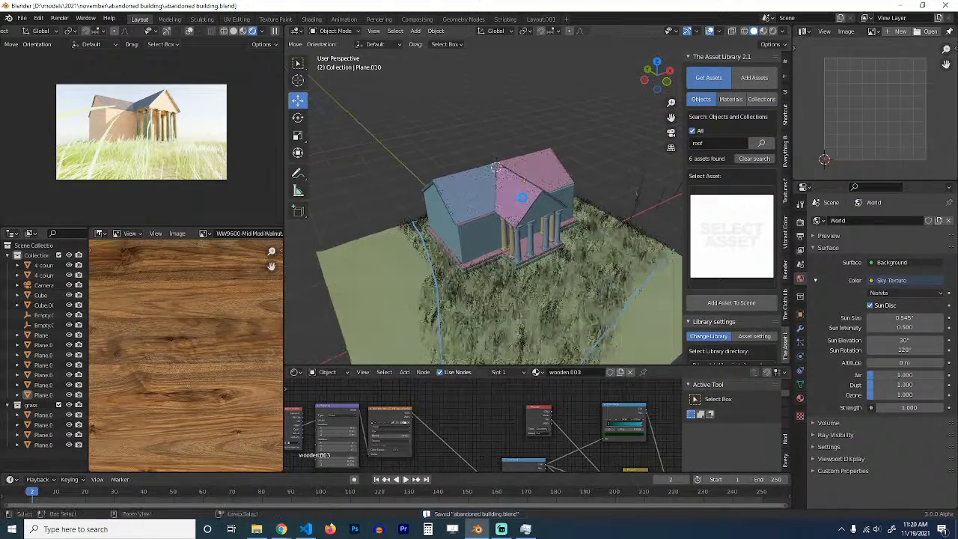
pyautogui.scroll(4, 500, 216)
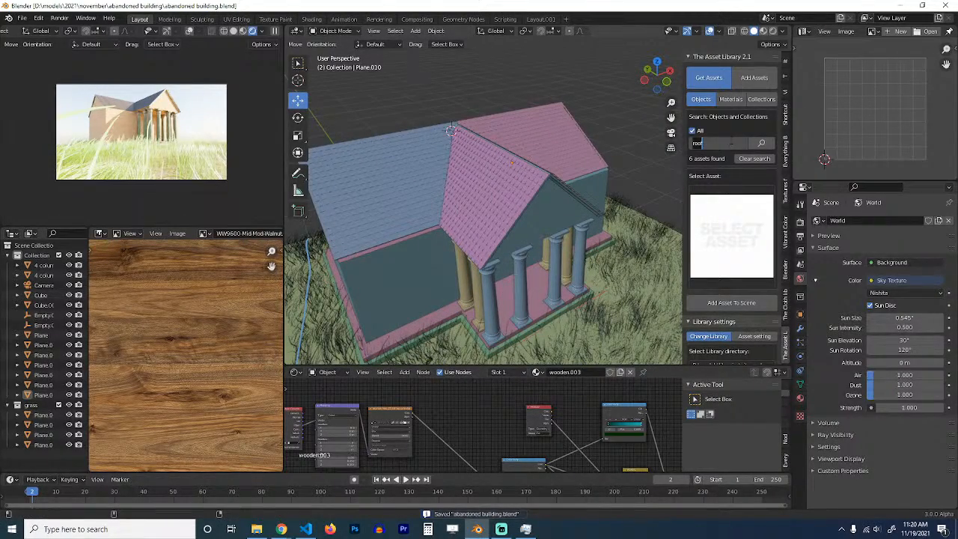
pyautogui.write('window')
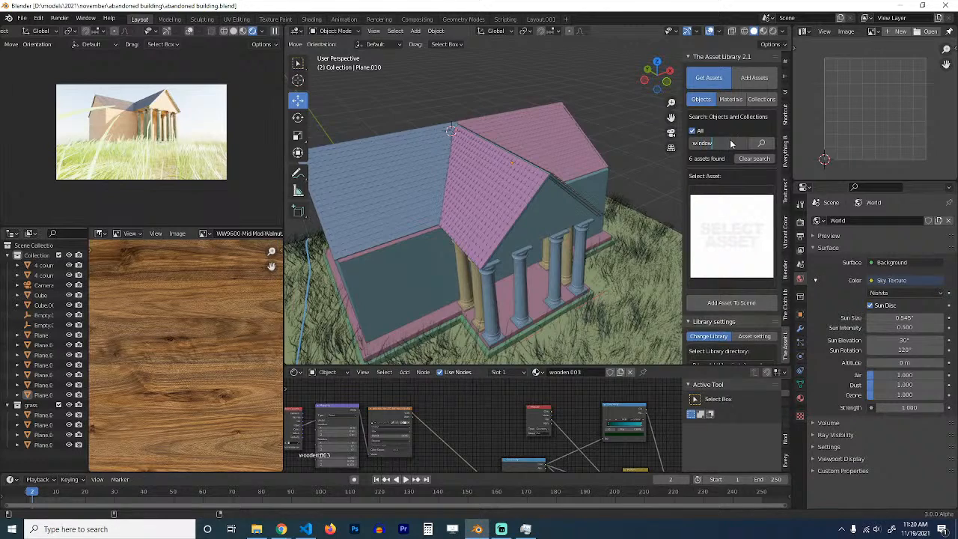
pyautogui.press('Return')
pyautogui.click(708, 224)
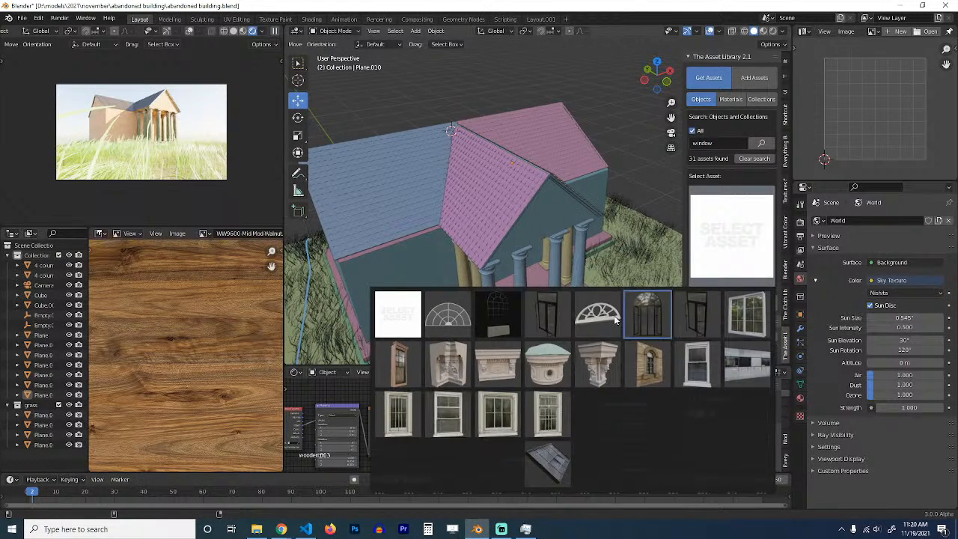
pyautogui.click(596, 309)
# Step: Show the building in Material Preview and add the arch window asset to the front of the porch gable
pyautogui.scroll(4, 516, 183)
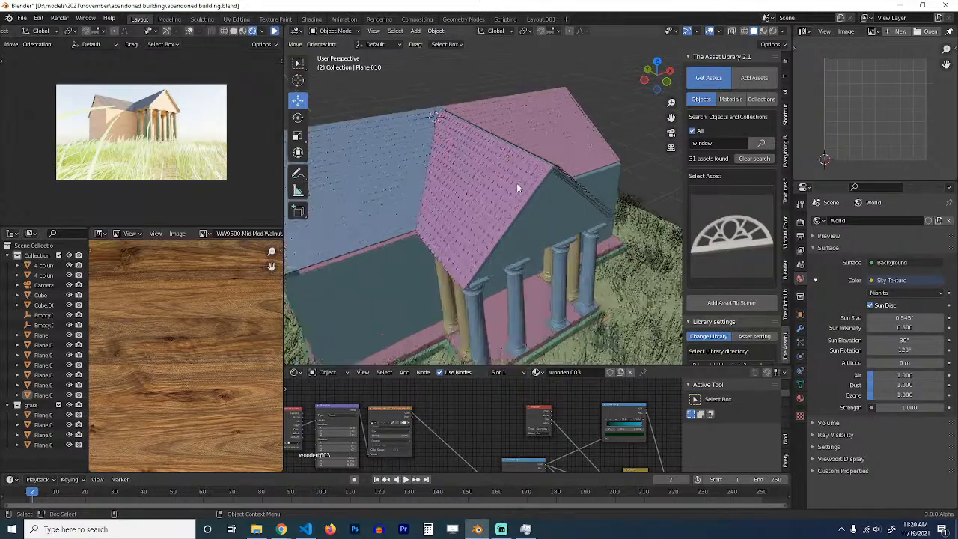
pyautogui.click(763, 31)
pyautogui.moveTo(581, 199); pyautogui.dragTo(477, 132, button='middle')
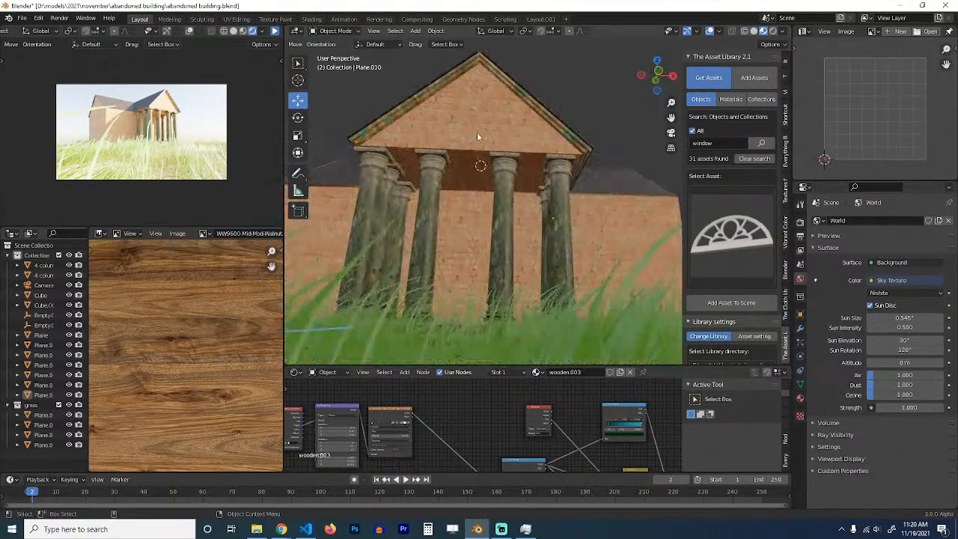
pyautogui.click(731, 302)
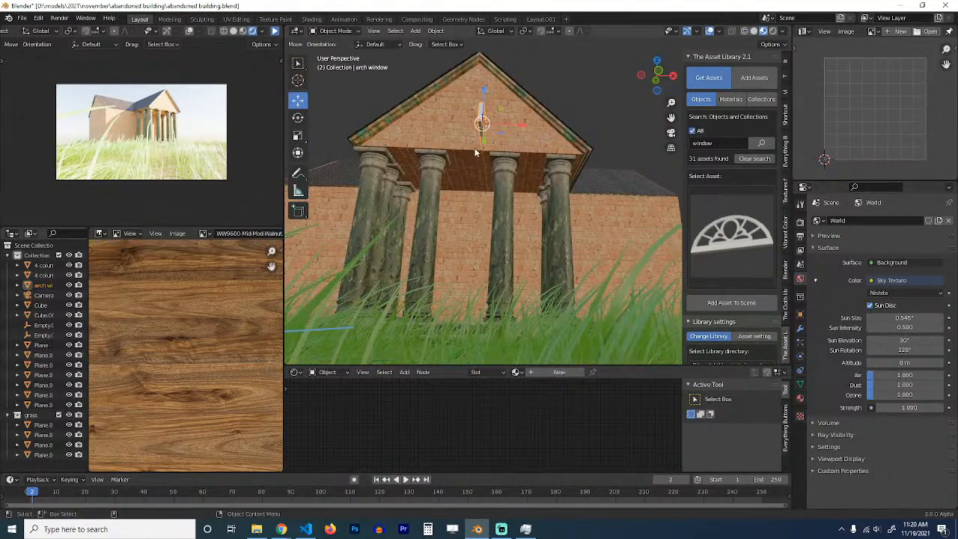
# Step: Rotate the arch window 90° about the global Z axis so it faces the front
pyautogui.moveTo(516, 225); pyautogui.dragTo(437, 182, button='middle')
pyautogui.press('r')
pyautogui.press('z')
pyautogui.press('9')
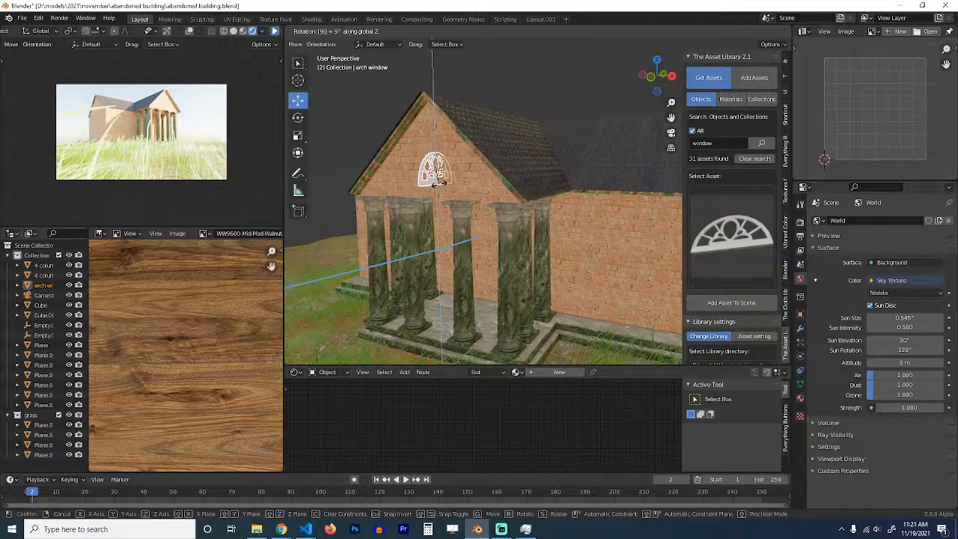
pyautogui.press('0')
pyautogui.press('Return')
# Step: In front view, center the arch window on the gable wall below the roof peak and enlarge it slightly
pyautogui.press('KP_1')
pyautogui.press('KP_Decimal')
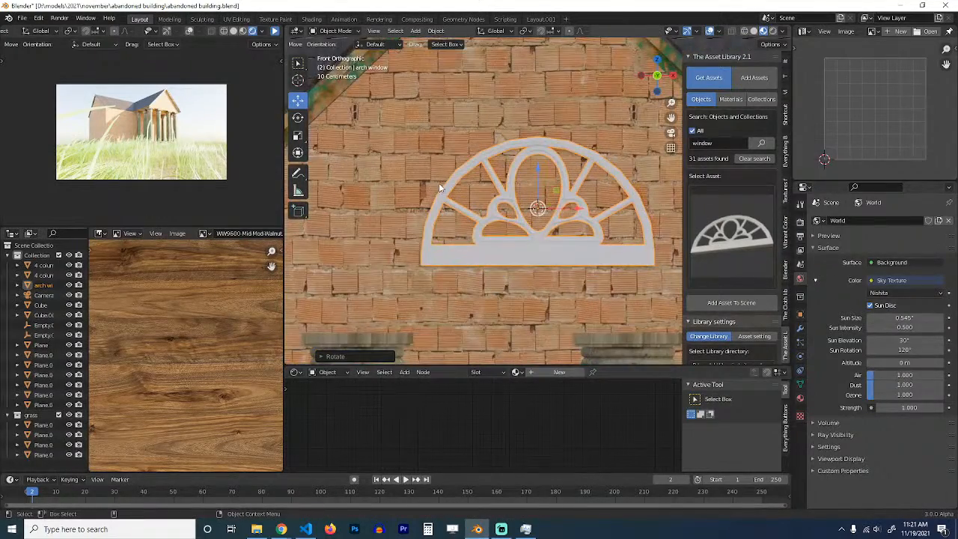
pyautogui.press('g')
pyautogui.press('Return')
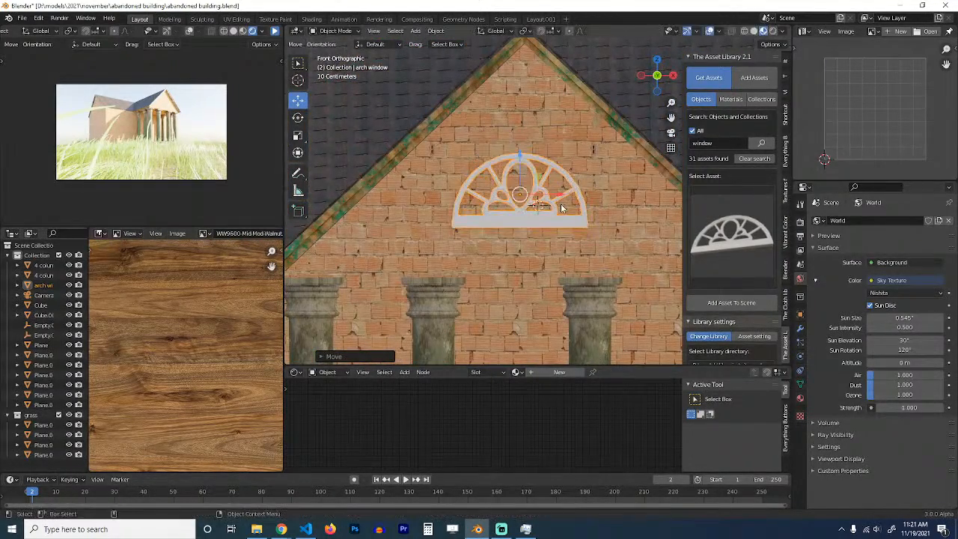
pyautogui.press('s')
pyautogui.press('Escape')
pyautogui.scroll(-2, 568, 221)
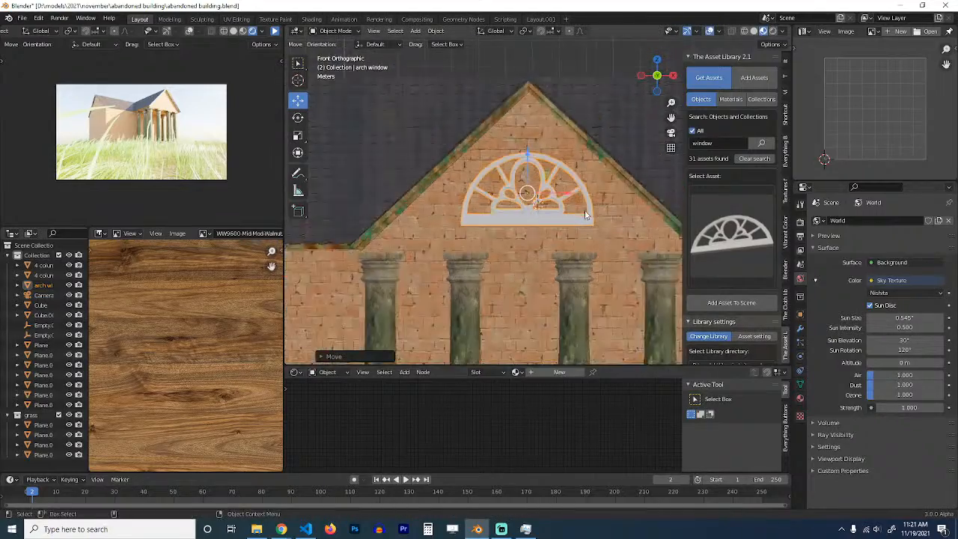
# Step: Try to link the material between the gable's roof trim and the arch window, with the window as active object
pyautogui.moveTo(516, 218); pyautogui.dragTo(565, 223, button='middle')
pyautogui.scroll(5, 558, 157)
pyautogui.moveTo(557, 154); pyautogui.dragTo(539, 176, button='middle')
pyautogui.click(555, 187)
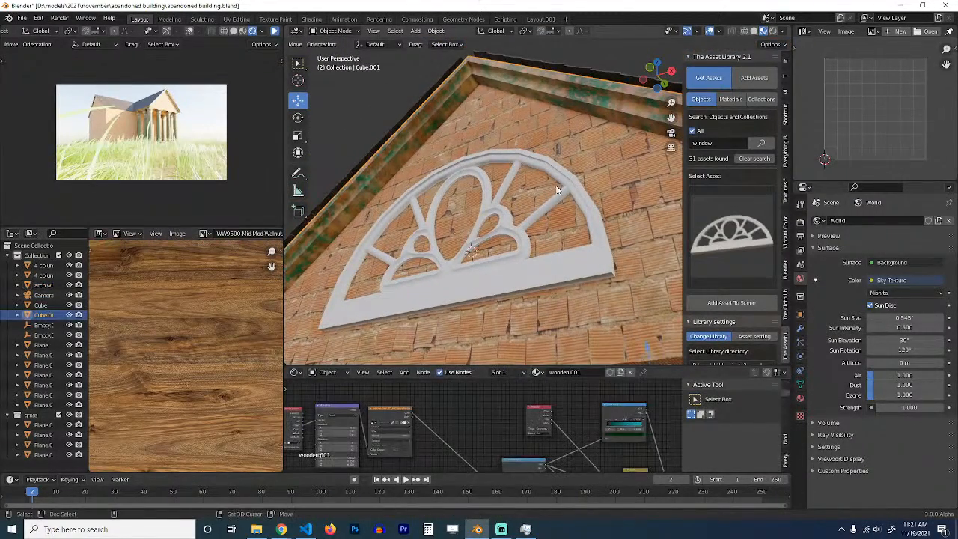
pyautogui.scroll(-2, 564, 184)
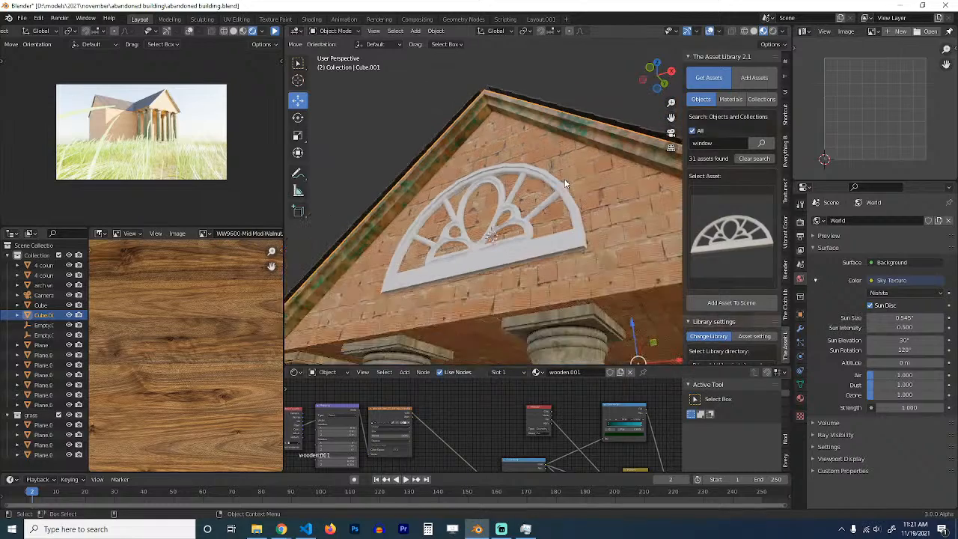
pyautogui.keyDown('shift'); pyautogui.click(573, 192); pyautogui.keyUp('shift')
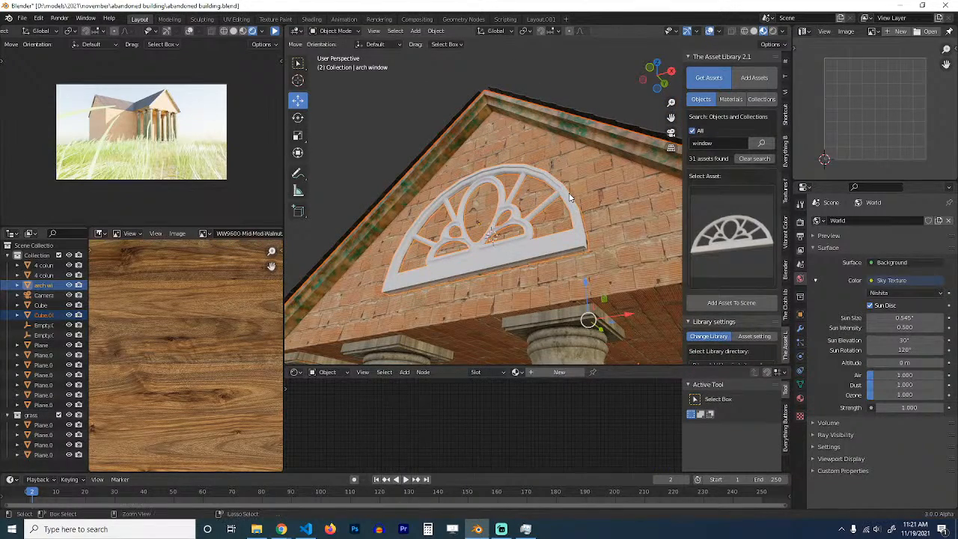
pyautogui.hotkey('ctrl', 'l')
pyautogui.click(569, 196)
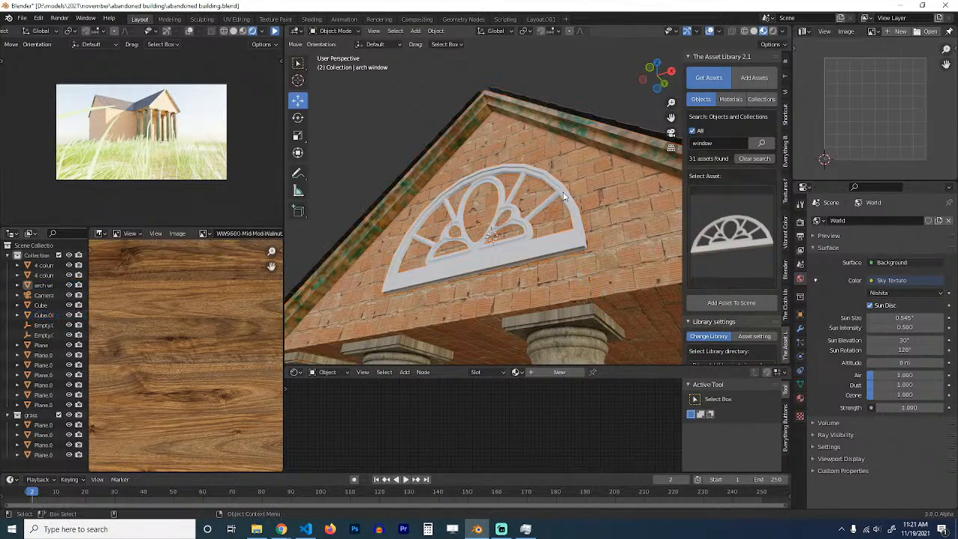
pyautogui.click(516, 247)
# Step: Disconnect the RGB Curves node from the Overlay mix node in the roof trim's wooden.001 material
pyautogui.click(650, 151)
pyautogui.scroll(-2, 650, 151)
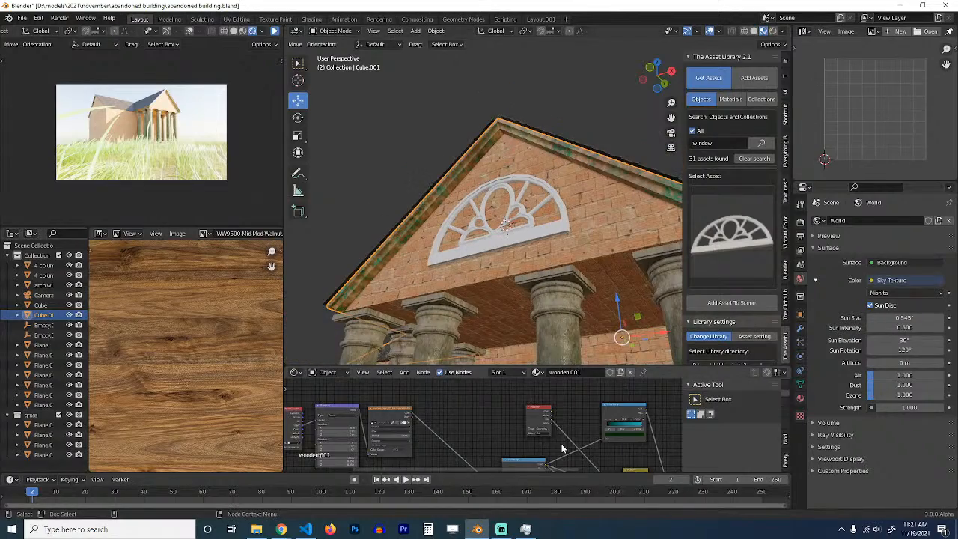
pyautogui.scroll(4, 497, 424)
pyautogui.moveTo(507, 423); pyautogui.dragTo(452, 416, button='middle')
pyautogui.scroll(-5, 480, 445)
pyautogui.scroll(5, 524, 415)
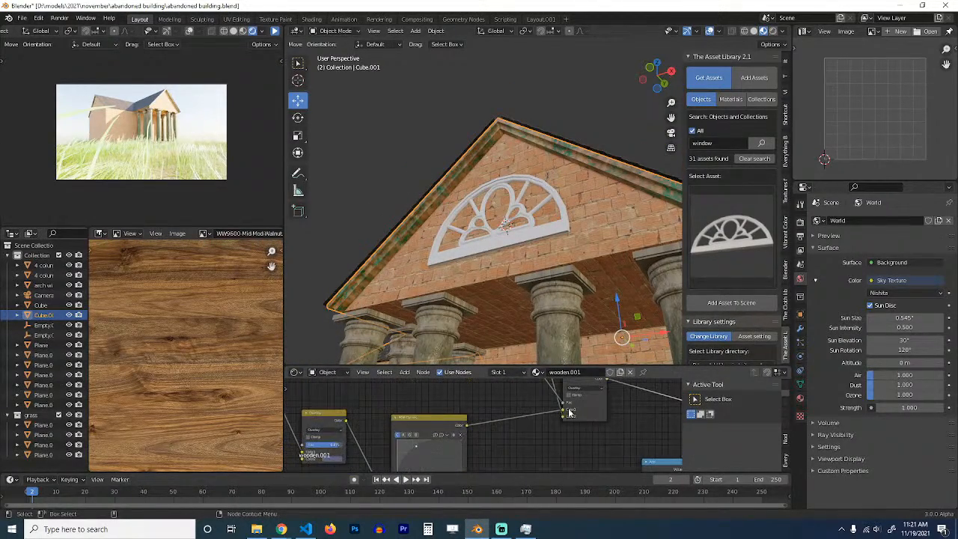
pyautogui.moveTo(564, 412); pyautogui.dragTo(554, 389)
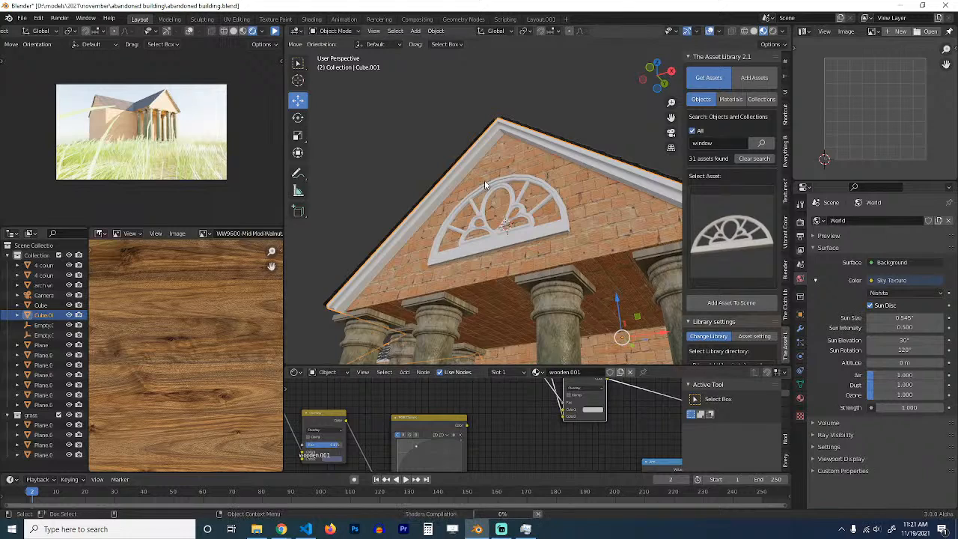
pyautogui.scroll(2, 485, 181)
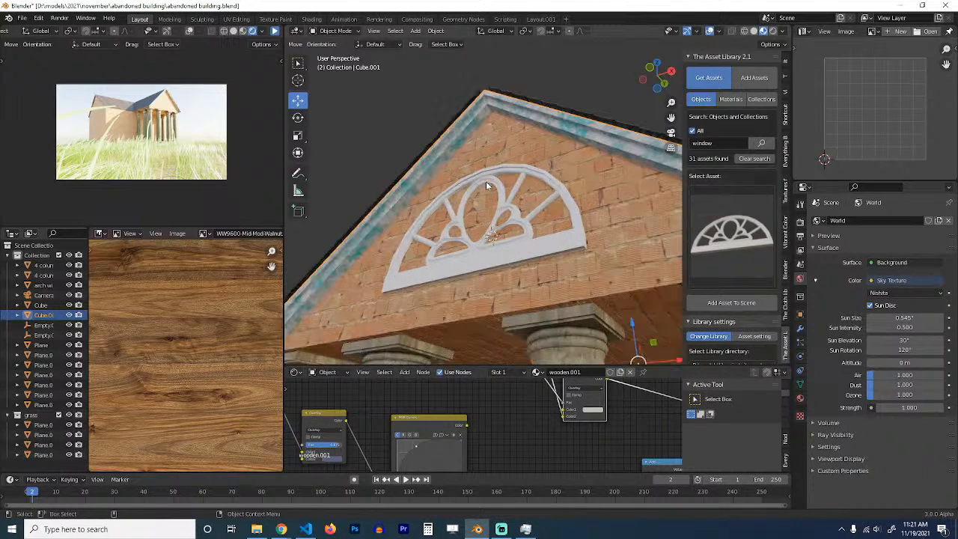
# Step: Change the first color of the Overlay mix node in wooden.001 to a light beige
pyautogui.click(592, 409)
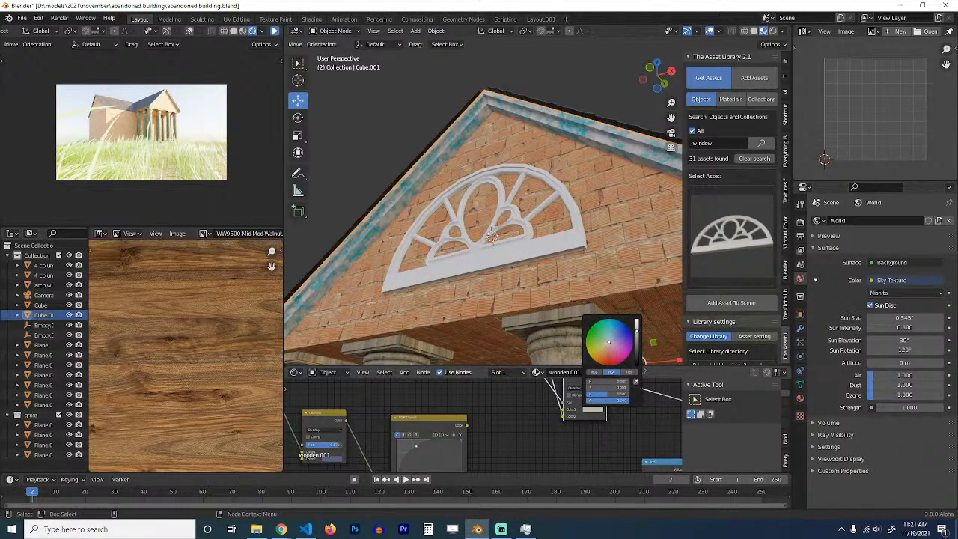
pyautogui.moveTo(608, 342); pyautogui.dragTo(605, 349)
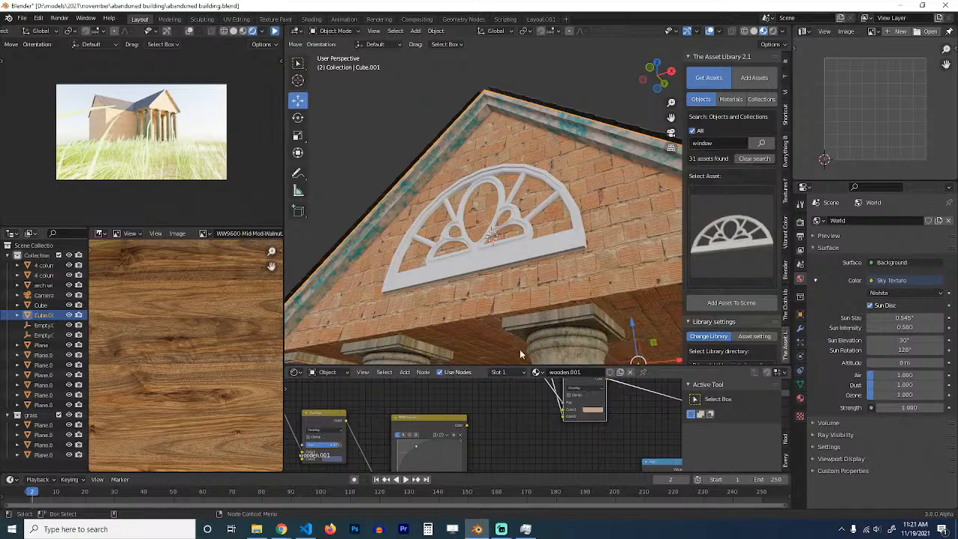
pyautogui.scroll(-3, 601, 178)
pyautogui.moveTo(601, 178); pyautogui.dragTo(582, 214, button='middle')
pyautogui.scroll(-1, 579, 213)
pyautogui.scroll(2, 579, 212)
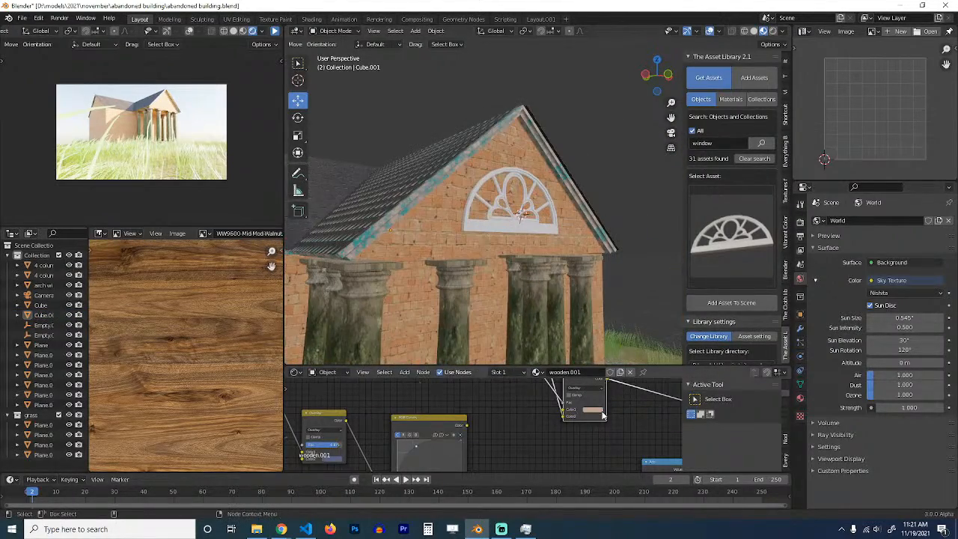
# Step: Change the teal color stop of the wooden.001 material's color ramp to green
pyautogui.scroll(-6, 545, 421)
pyautogui.moveTo(543, 421); pyautogui.dragTo(570, 444, button='middle')
pyautogui.scroll(3, 494, 424)
pyautogui.scroll(4, 490, 422)
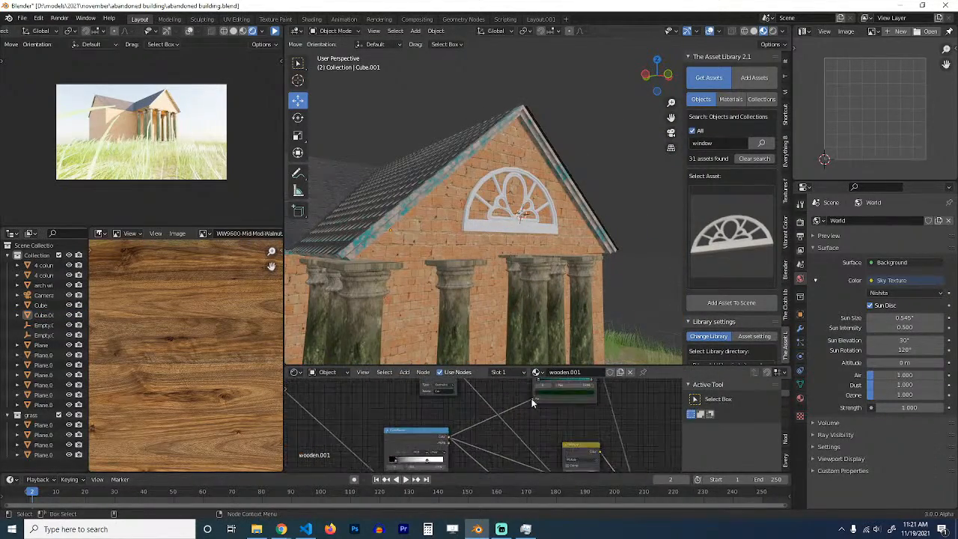
pyautogui.click(532, 423)
pyautogui.click(533, 421)
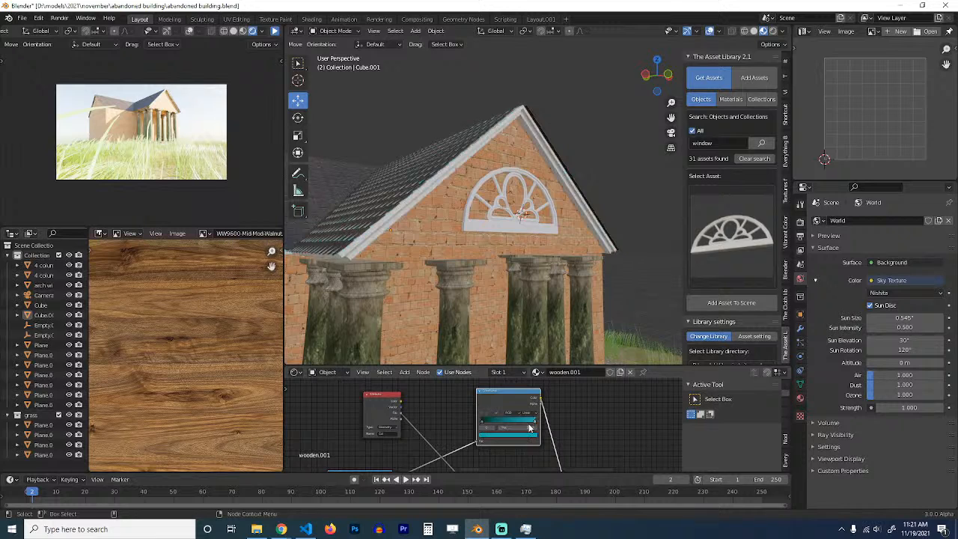
pyautogui.click(526, 436)
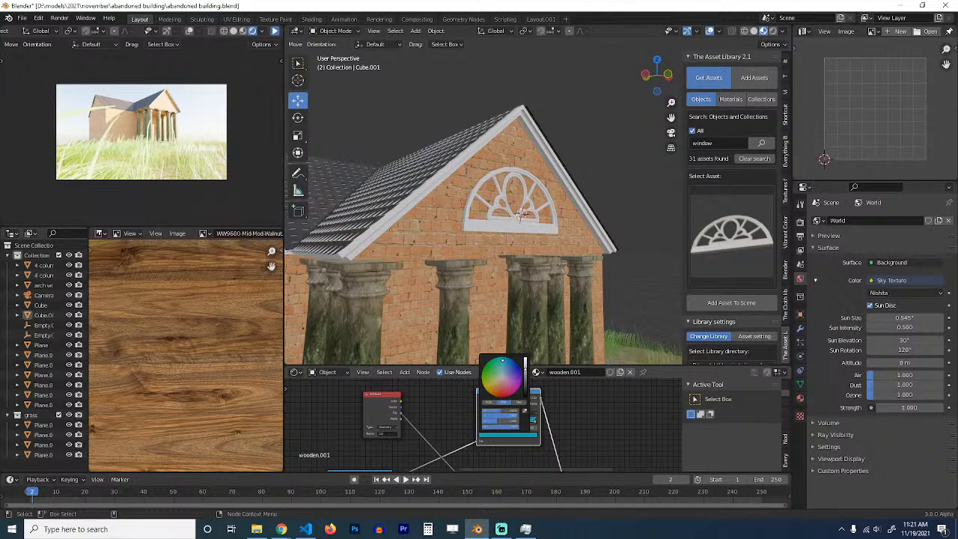
pyautogui.moveTo(502, 360); pyautogui.dragTo(525, 379)
# Step: Link the roof trim's wooden.001 material to the arch window and save the file
pyautogui.moveTo(566, 272); pyautogui.dragTo(544, 252, button='middle')
pyautogui.scroll(4, 544, 253)
pyautogui.click(578, 182)
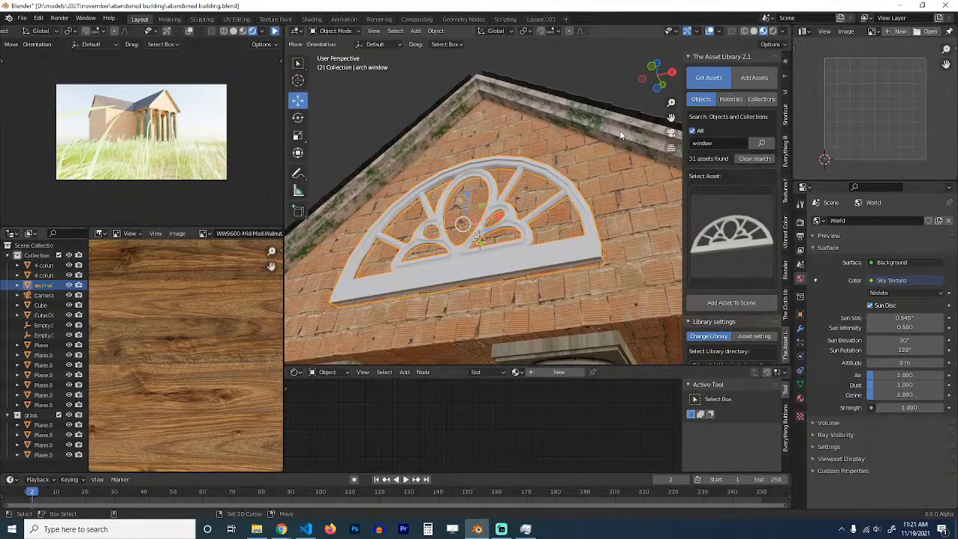
pyautogui.keyDown('shift'); pyautogui.click(619, 130); pyautogui.keyUp('shift')
pyautogui.hotkey('ctrl', 'l')
pyautogui.click(580, 131)
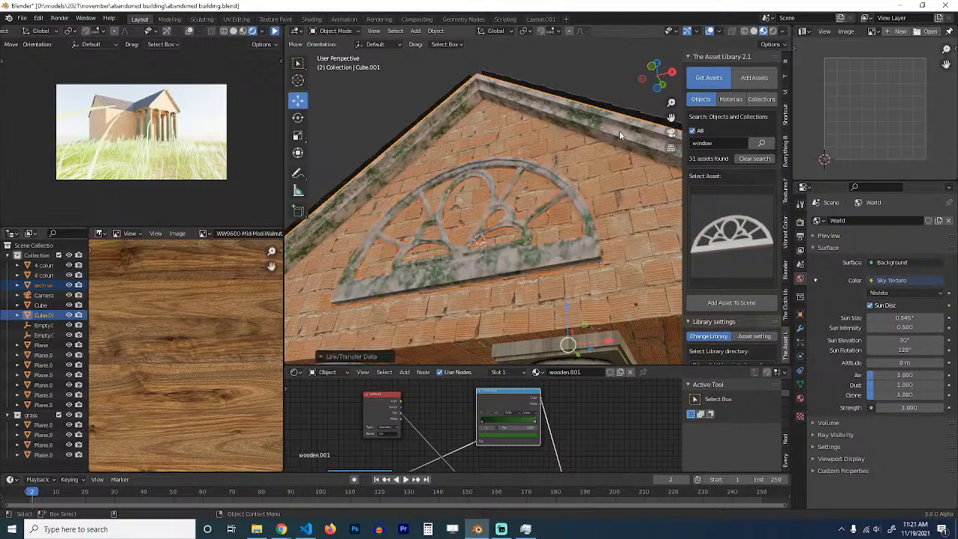
pyautogui.moveTo(618, 133); pyautogui.dragTo(497, 244, button='middle')
pyautogui.scroll(2, 561, 282)
pyautogui.scroll(-2, 561, 283)
pyautogui.hotkey('ctrl', 's')
pyautogui.click(588, 242)
pyautogui.press('KP_1')
pyautogui.scroll(3, 587, 241)
pyautogui.press('Tab')
pyautogui.press('Tab')
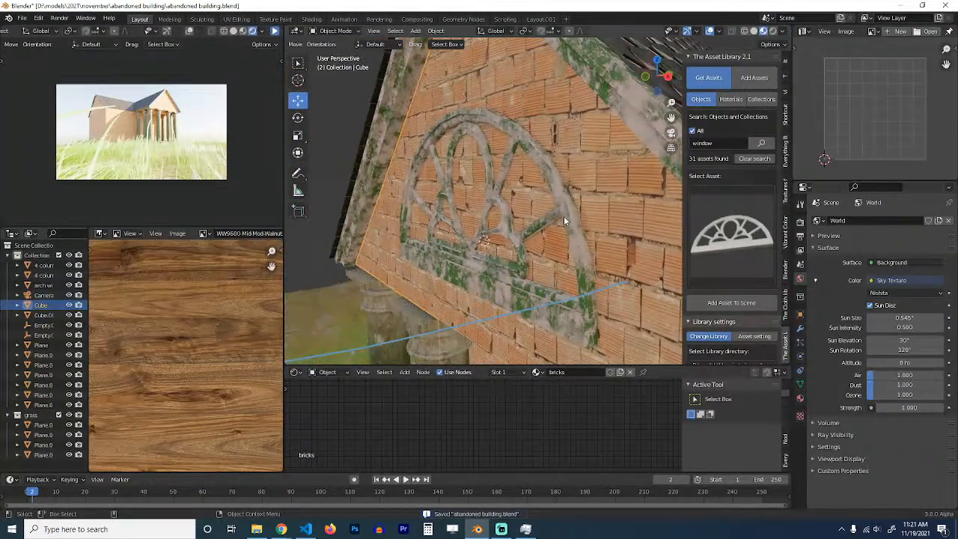
# Step: Try to extrude the arch window's outer rim faces outward along their normals
pyautogui.click(566, 213)
pyautogui.press('Tab')
pyautogui.press('3')
pyautogui.moveTo(495, 195); pyautogui.dragTo(524, 196, button='middle')
pyautogui.hotkey('alt', 'e')
pyautogui.click(524, 196)
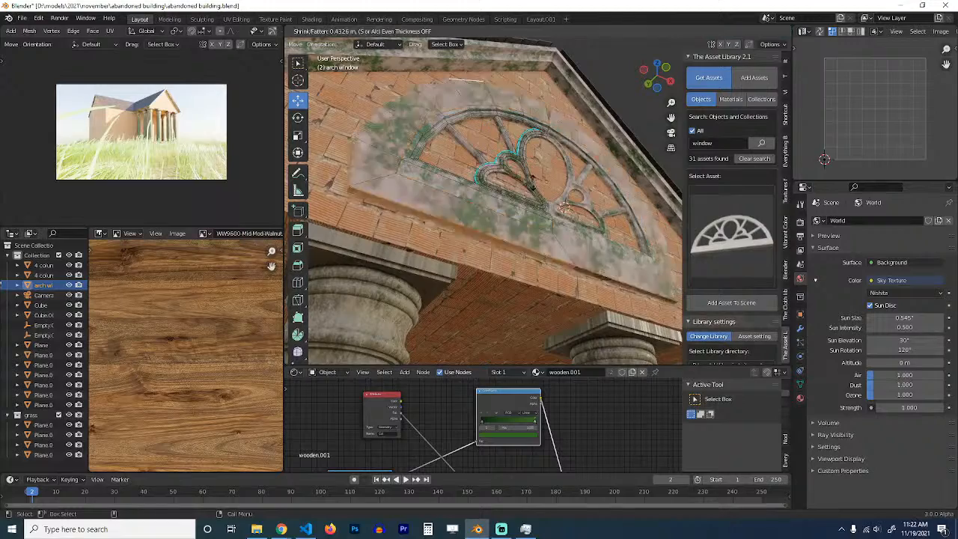
pyautogui.click(533, 187)
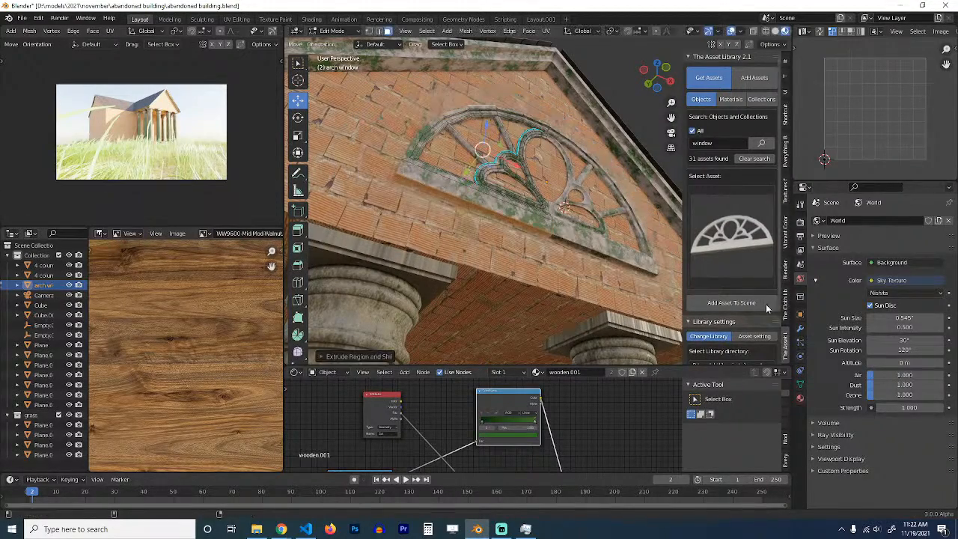
# Step: Enable clipping on the arch window's Mirror modifier and extrude the outer rim faces along their normals by about 0.39 m
pyautogui.click(800, 326)
pyautogui.click(870, 300)
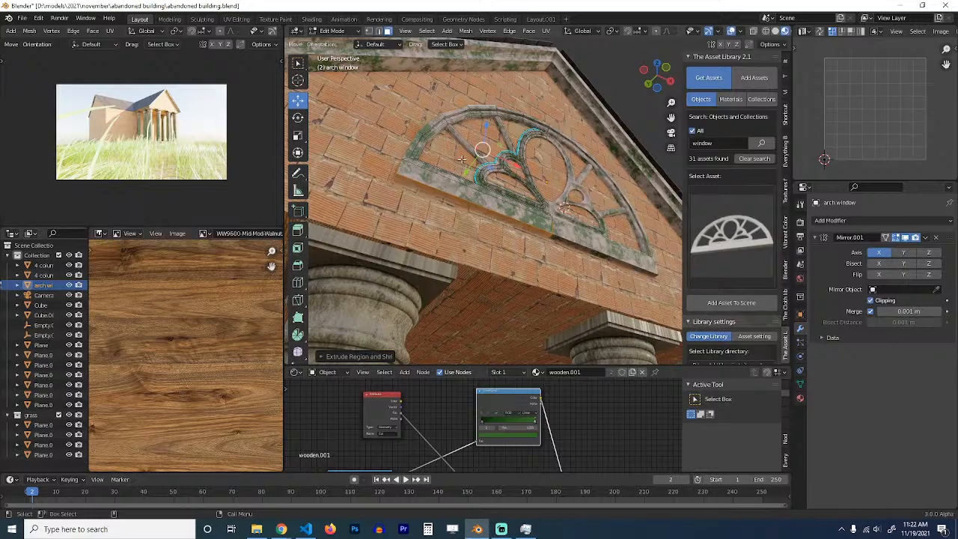
pyautogui.moveTo(462, 158); pyautogui.dragTo(497, 183, button='middle')
pyautogui.hotkey('alt', 'e')
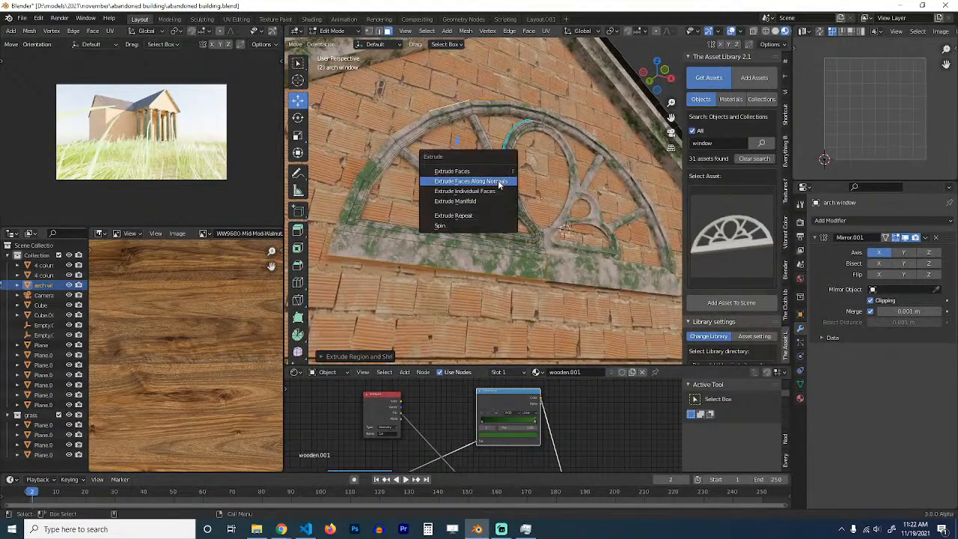
pyautogui.click(499, 182)
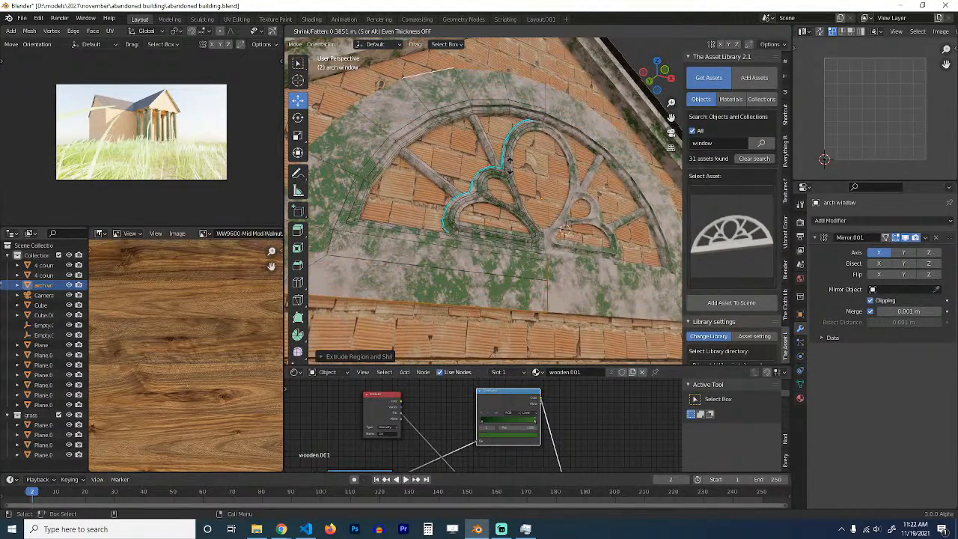
pyautogui.click(513, 168)
# Step: Add a loop cut around the middle of the arch window's wide outer band
pyautogui.moveTo(513, 168); pyautogui.dragTo(524, 120, button='middle')
pyautogui.hotkey('ctrl', 'r')
pyautogui.click(519, 101)
pyautogui.click(519, 101)
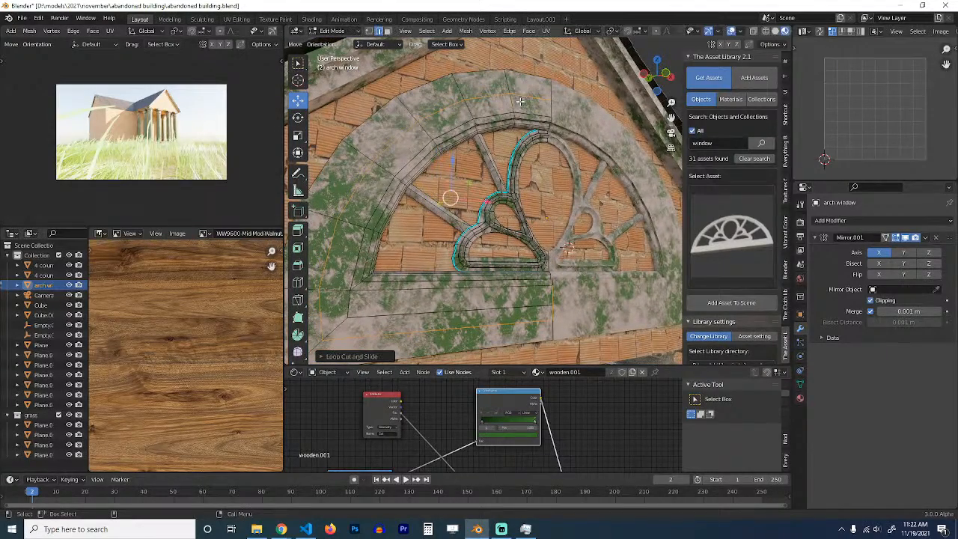
# Step: Isolate the arch window, delete the geometry along its back side selected from above, and return to the full scene
pyautogui.press('KP_7')
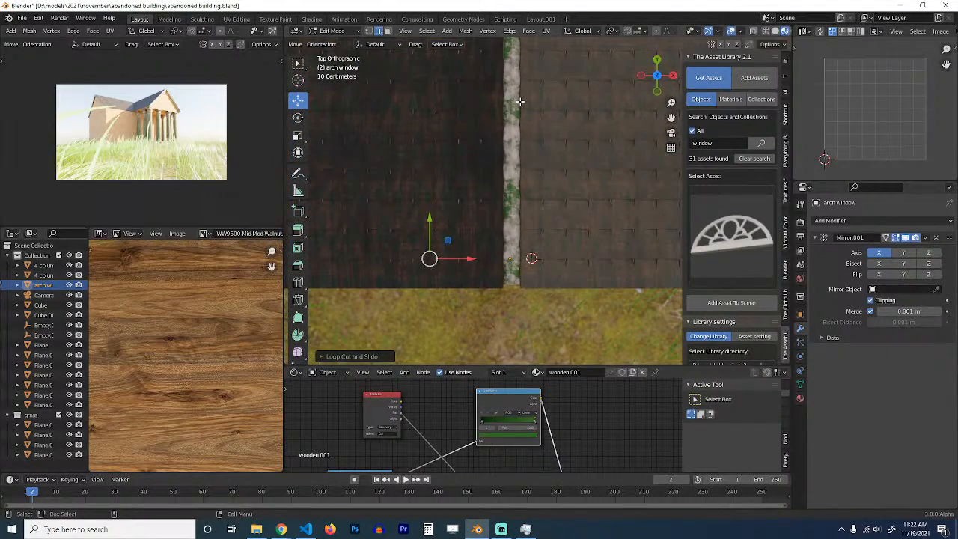
pyautogui.press('KP_Divide')
pyautogui.scroll(2, 534, 97)
pyautogui.press('1')
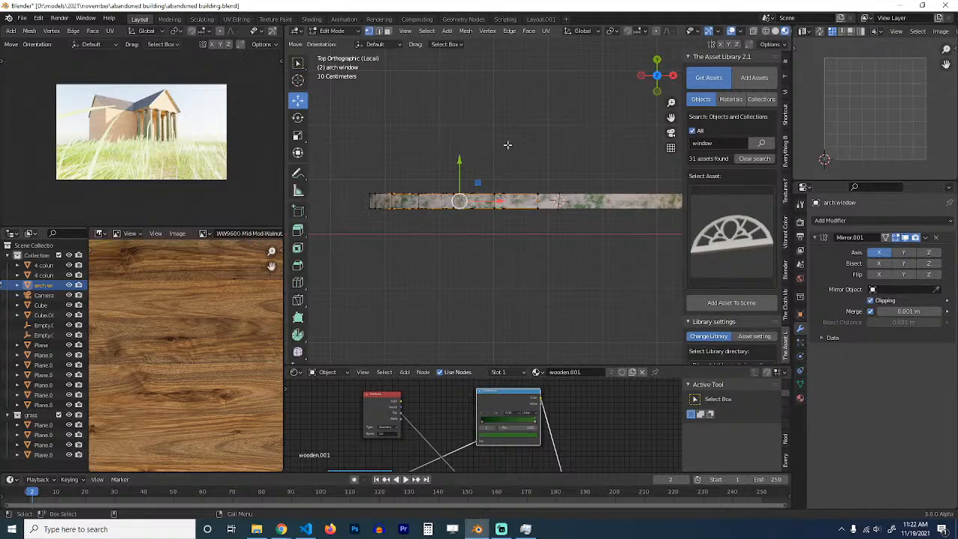
pyautogui.hotkey('shift', 'z')
pyautogui.moveTo(373, 154); pyautogui.dragTo(663, 207)
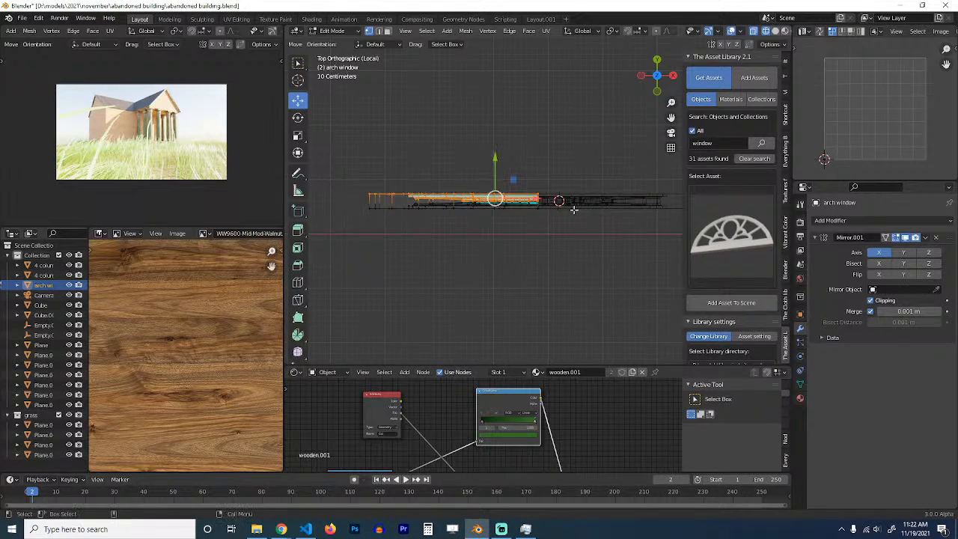
pyautogui.moveTo(550, 207); pyautogui.dragTo(588, 117, button='middle')
pyautogui.hotkey('shift', 'z')
pyautogui.moveTo(556, 157); pyautogui.dragTo(609, 143, button='middle')
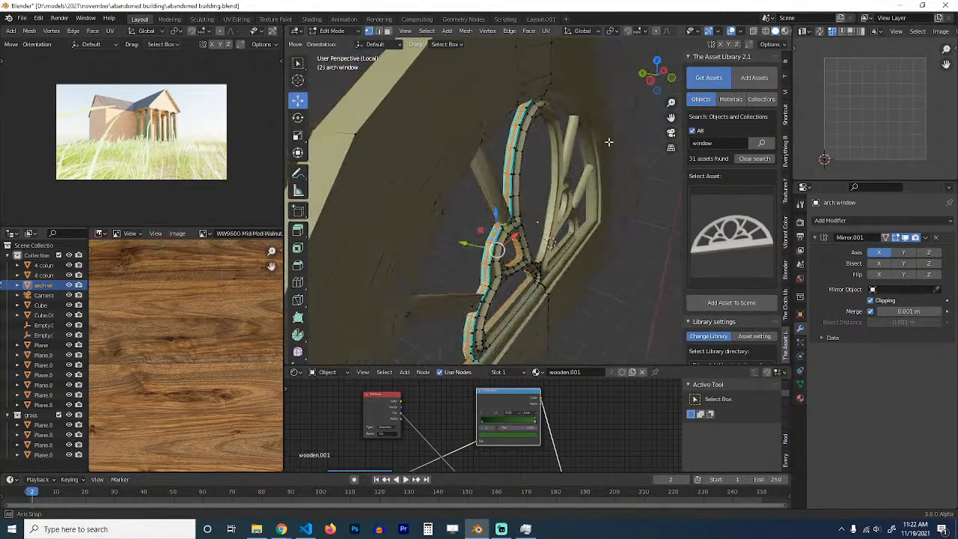
pyautogui.moveTo(478, 246); pyautogui.dragTo(464, 221, button='middle')
pyautogui.press('x')
pyautogui.click(452, 260)
pyautogui.press('Tab')
pyautogui.press('/')
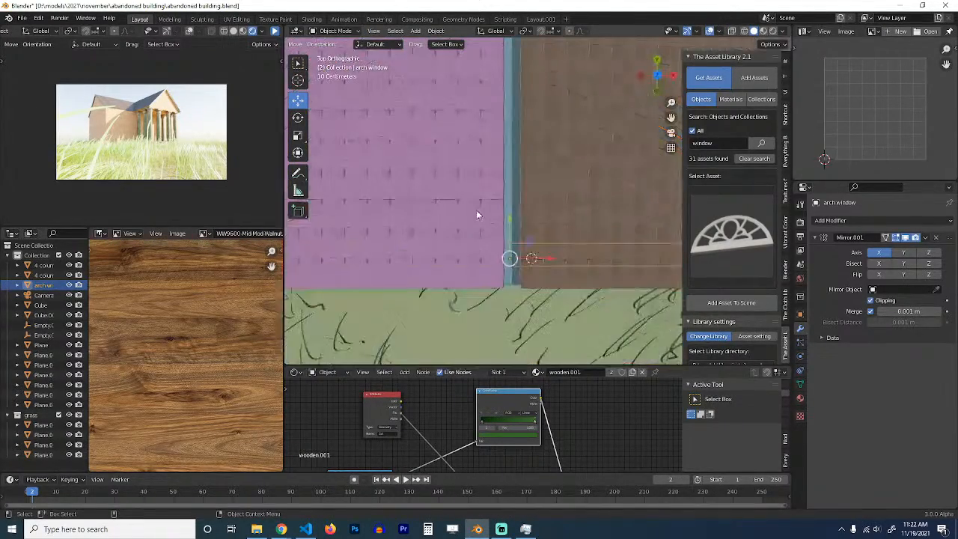
# Step: Extrude the outer face loop of the arch window's front band forward to form a raised border
pyautogui.moveTo(476, 209); pyautogui.dragTo(562, 164, button='middle')
pyautogui.press('Tab')
pyautogui.press('3')
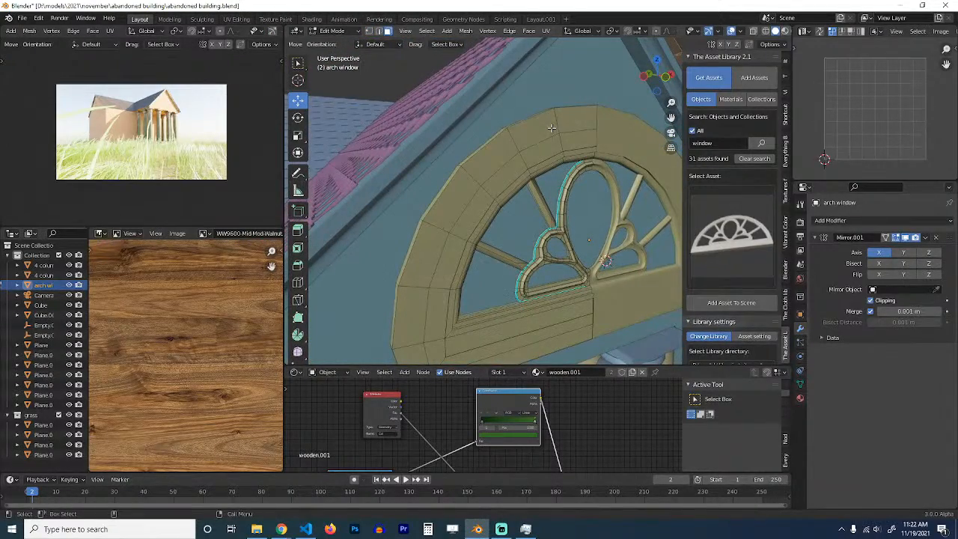
pyautogui.click(551, 128)
pyautogui.moveTo(551, 128); pyautogui.dragTo(524, 278, button='middle')
pyautogui.keyDown('alt'); pyautogui.click(517, 260); pyautogui.keyUp('alt')
pyautogui.press('e')
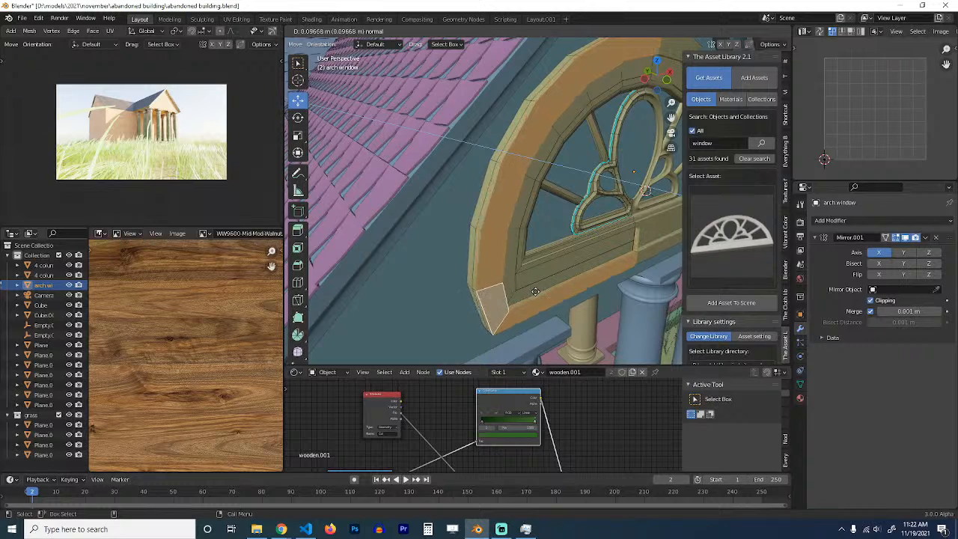
pyautogui.click(537, 266)
# Step: Extrude the face loop around the frame's outer side along its normals by about 0.13 m
pyautogui.keyDown('alt'); pyautogui.click(531, 104); pyautogui.keyUp('alt')
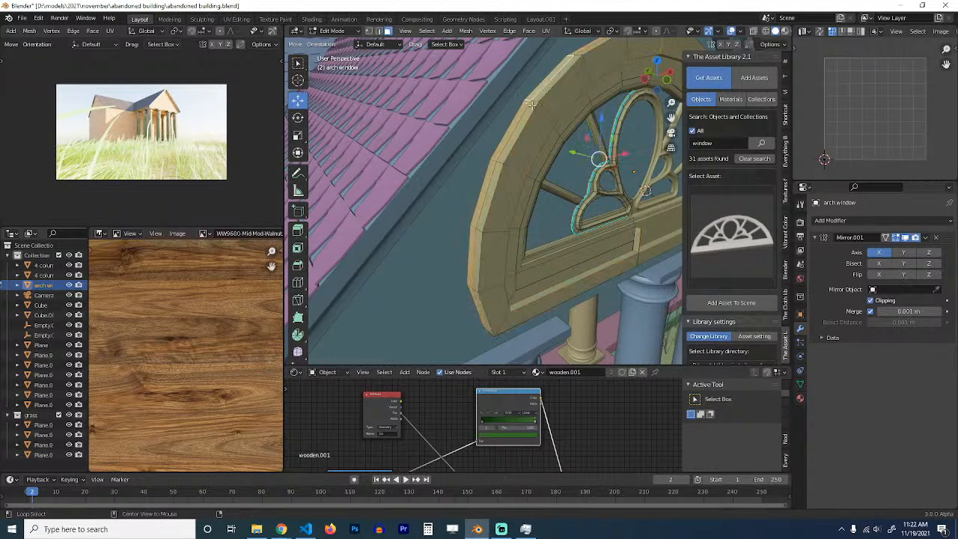
pyautogui.hotkey('alt', 'e')
pyautogui.click(536, 122)
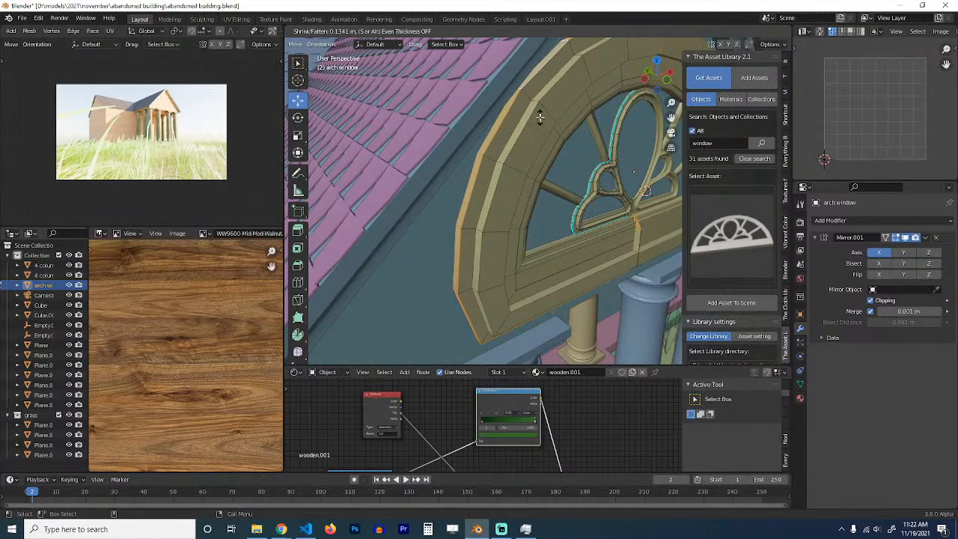
pyautogui.click(505, 142)
# Step: Bevel the frame's outer step edge loop by about 0.06 m and its inner step edge loop with two segments
pyautogui.keyDown('alt'); pyautogui.click(505, 143); pyautogui.keyUp('alt')
pyautogui.hotkey('ctrl', 'b')
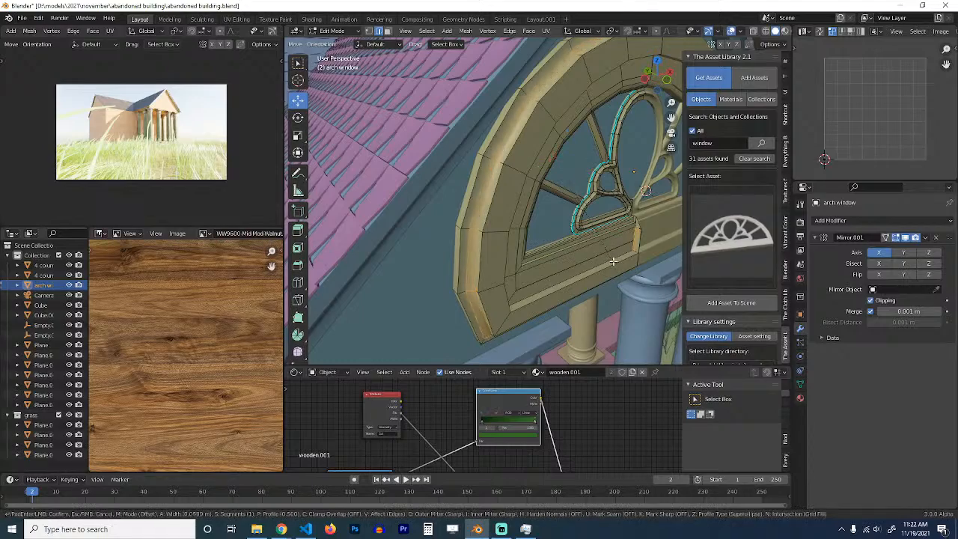
pyautogui.click(612, 261)
pyautogui.moveTo(612, 261); pyautogui.dragTo(493, 141, button='middle')
pyautogui.scroll(2, 493, 141)
pyautogui.keyDown('alt'); pyautogui.click(498, 144); pyautogui.keyUp('alt')
pyautogui.hotkey('ctrl', 'b')
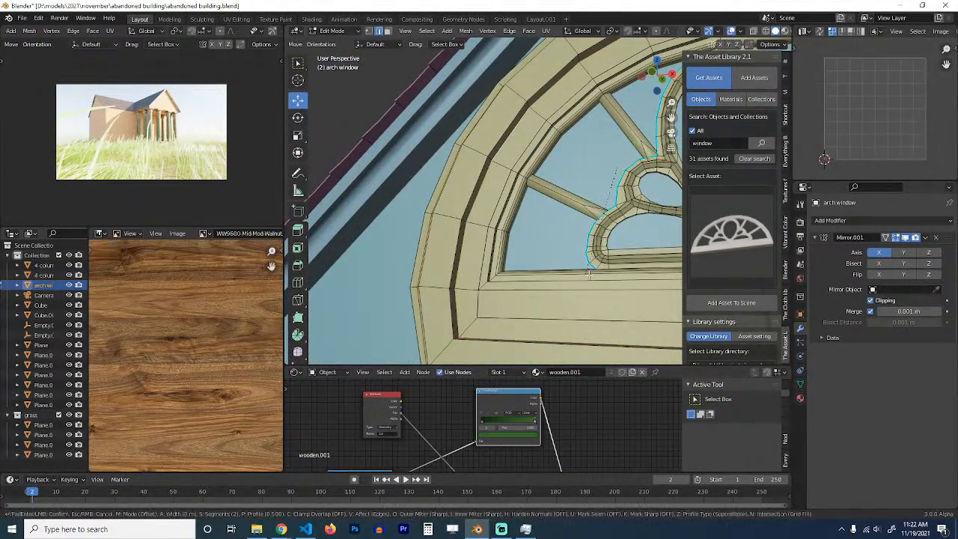
pyautogui.click(595, 276)
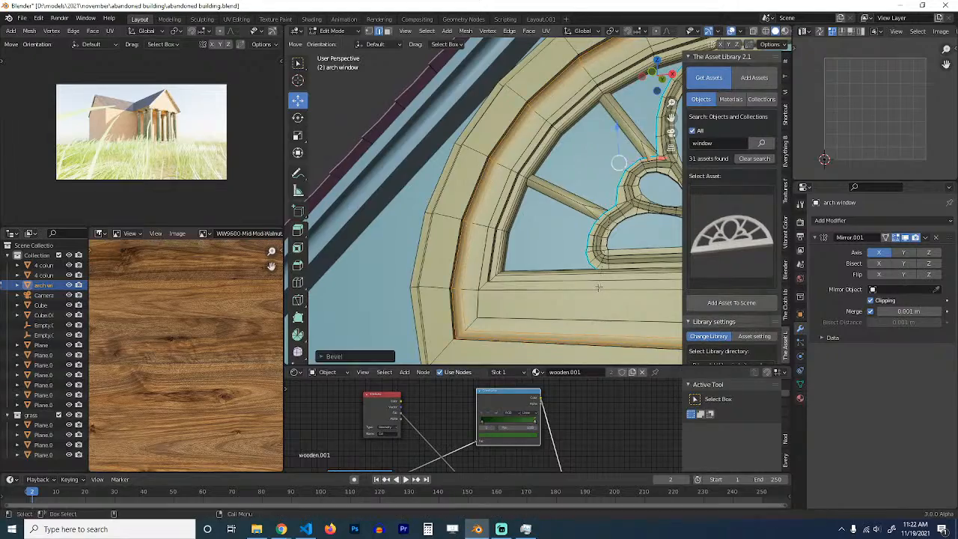
# Step: Rescale the whole arch window in the gable and shift it slightly along the Y axis
pyautogui.press('Tab')
pyautogui.scroll(-4, 595, 276)
pyautogui.moveTo(595, 275); pyautogui.dragTo(566, 193, button='middle')
pyautogui.scroll(-2, 507, 269)
pyautogui.press('s')
pyautogui.click(599, 237)
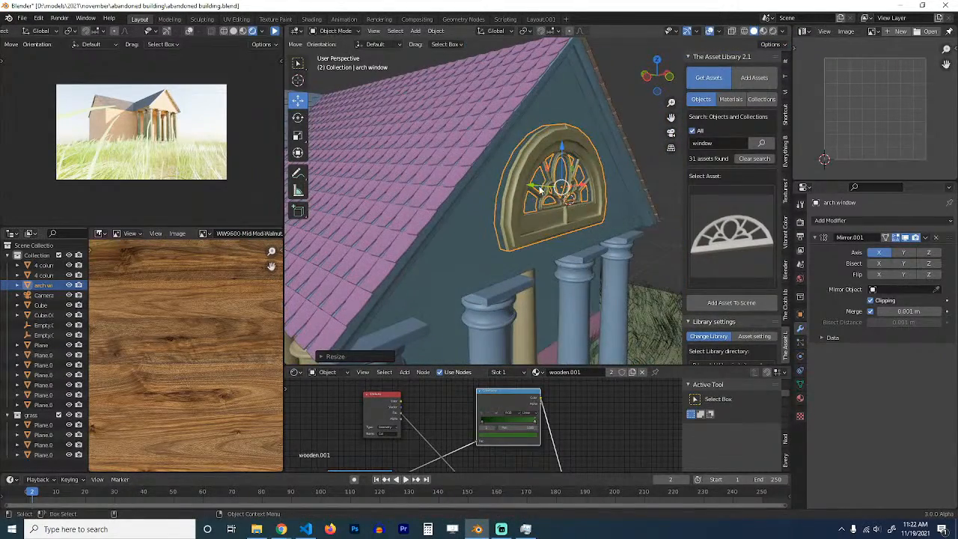
pyautogui.moveTo(539, 188); pyautogui.dragTo(542, 187)
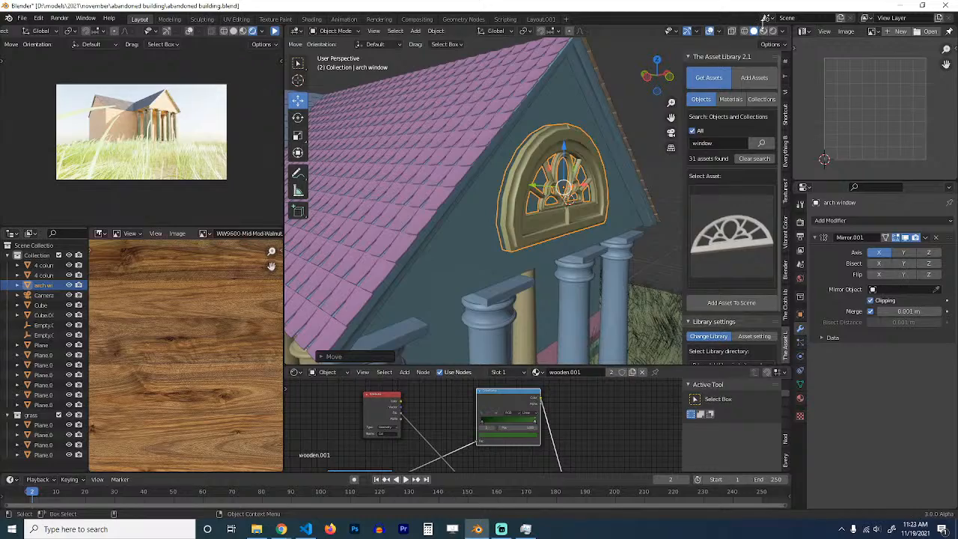
# Step: Switch the viewport to material preview to check the reshaped arch window and save the file
pyautogui.click(763, 31)
pyautogui.moveTo(617, 199)
pyautogui.mouseDown(button='middle')
pyautogui.moveTo(534, 167)
pyautogui.moveTo(563, 229)
pyautogui.mouseUp(button='middle')
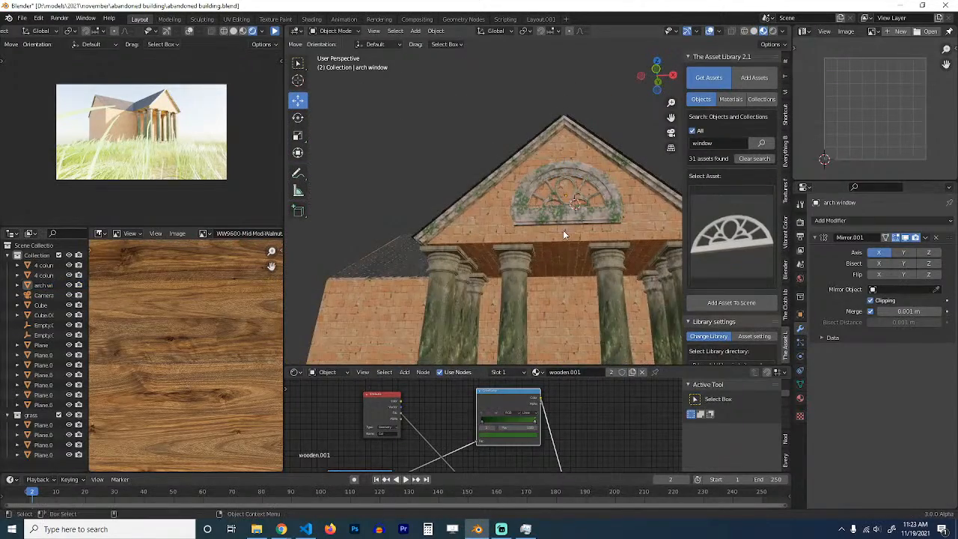
pyautogui.scroll(2, 565, 245)
pyautogui.scroll(2, 533, 234)
pyautogui.hotkey('ctrl', 's')
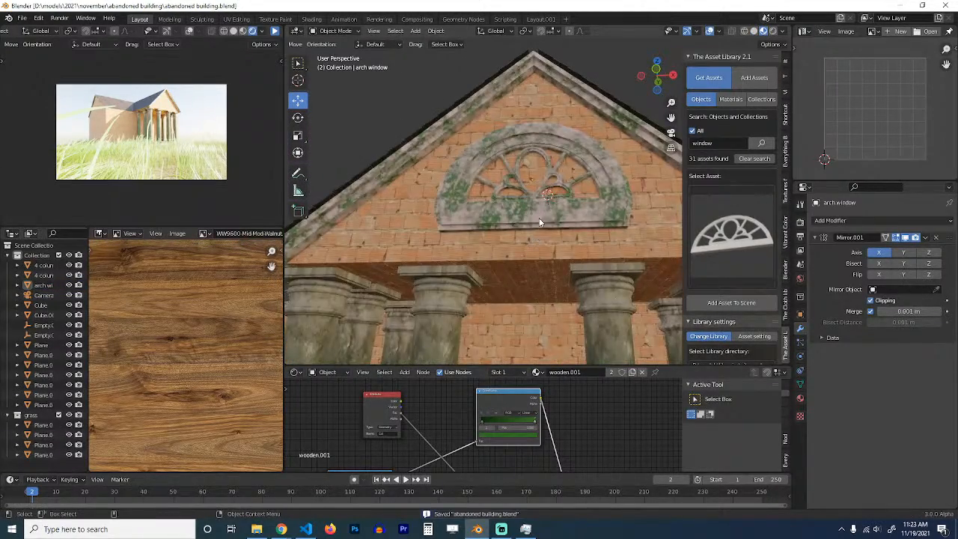
# Step: Knife-cut an arched outline into the brick gable wall behind the arch window, working from the front view
pyautogui.scroll(2, 473, 252)
pyautogui.moveTo(473, 251); pyautogui.dragTo(473, 168, button='middle')
pyautogui.click(514, 203)
pyautogui.scroll(-5, 513, 205)
pyautogui.press('Tab')
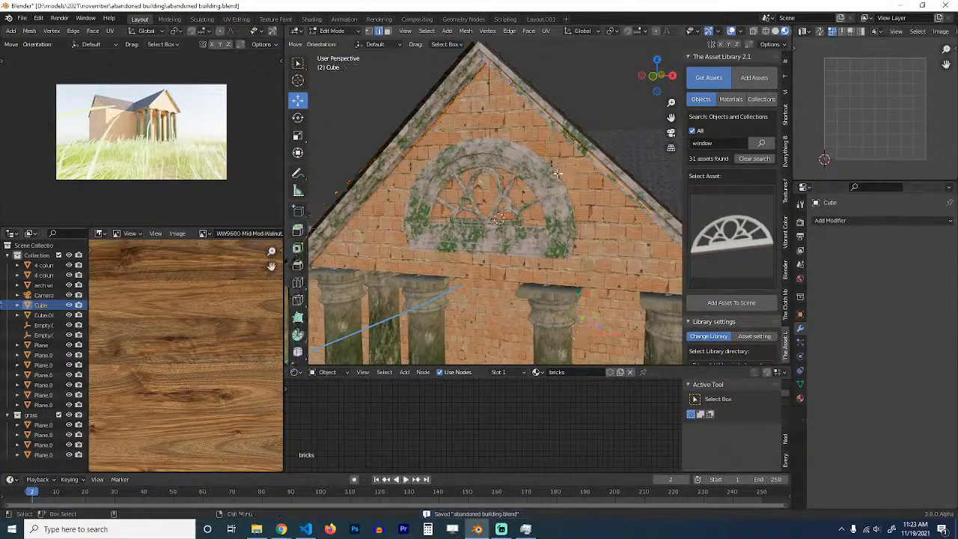
pyautogui.press('KP_1')
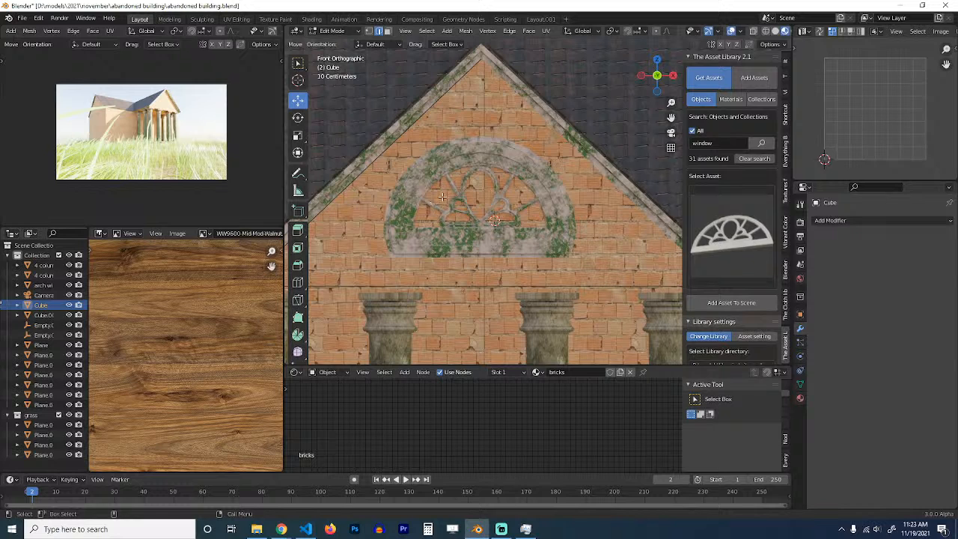
pyautogui.press('k')
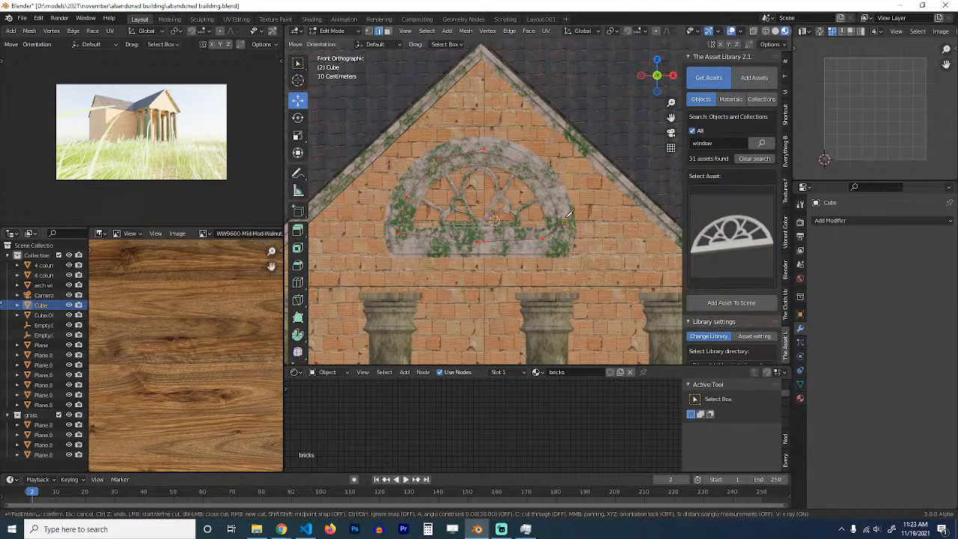
pyautogui.press('Return')
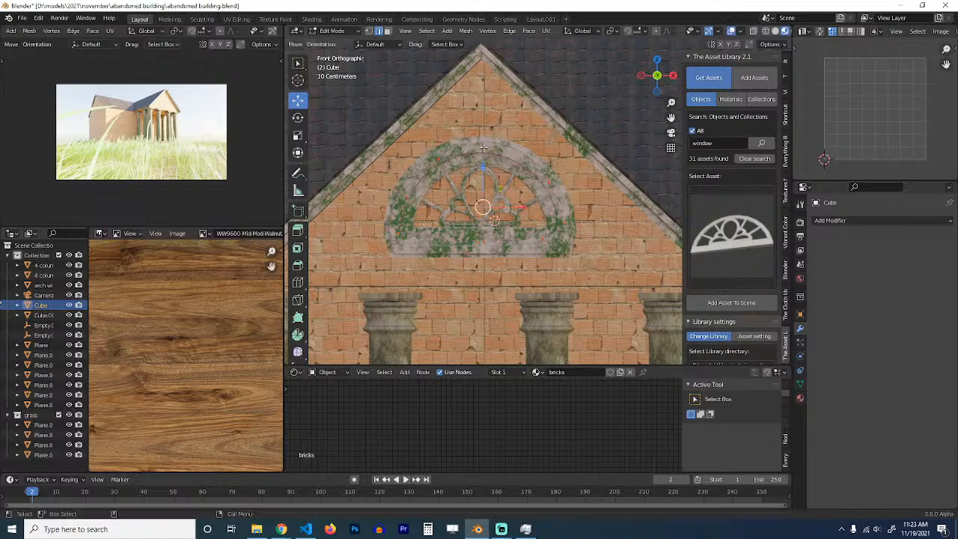
# Step: Separate the knife-cut wall faces behind the arch window into their own object
pyautogui.press('3')
pyautogui.click(498, 205)
pyautogui.keyDown('shift'); pyautogui.click(447, 196); pyautogui.keyUp('shift')
pyautogui.moveTo(484, 205); pyautogui.dragTo(515, 212, button='middle')
pyautogui.press('p')
pyautogui.click(553, 215)
pyautogui.press('Tab')
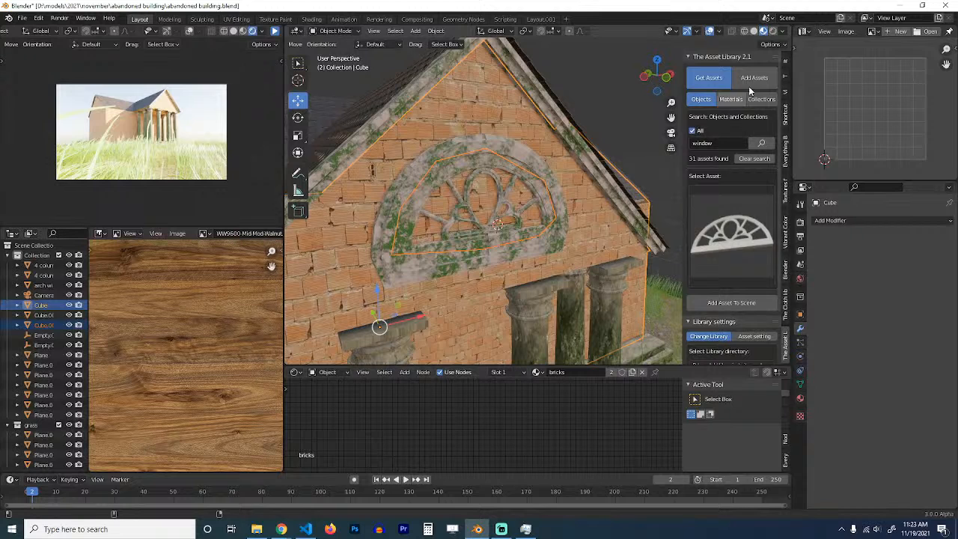
# Step: Search the asset library's materials for glass and add the clear reflective glass material to the selected wall objects
pyautogui.click(731, 99)
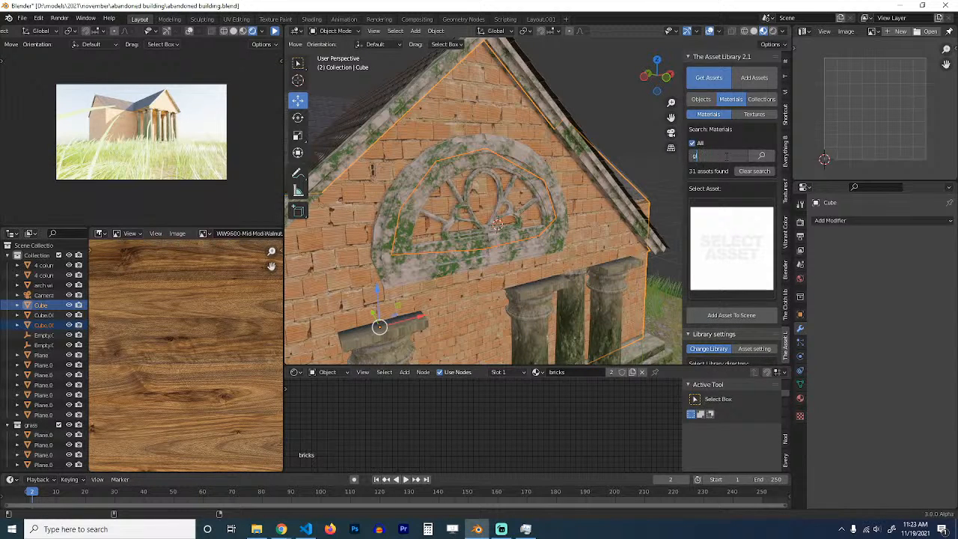
pyautogui.click(730, 247)
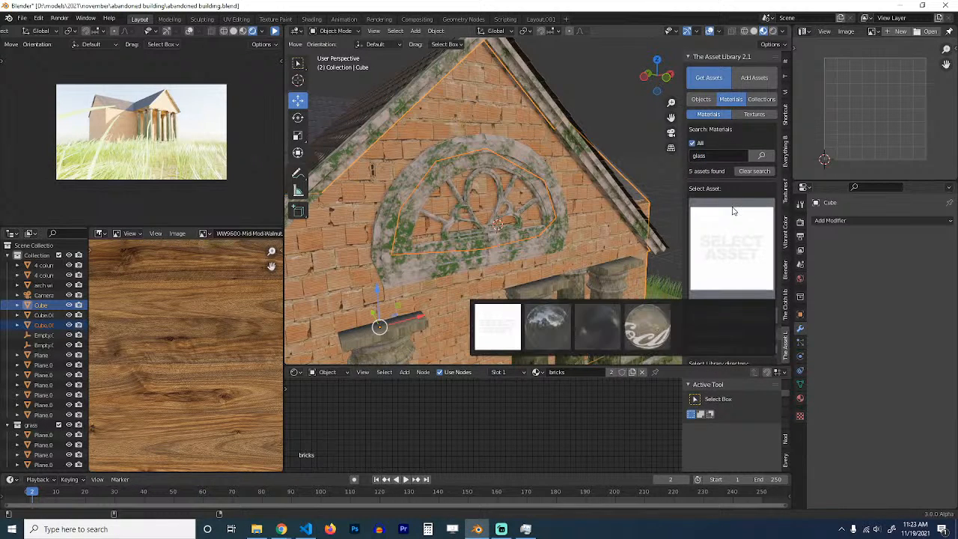
pyautogui.click(563, 335)
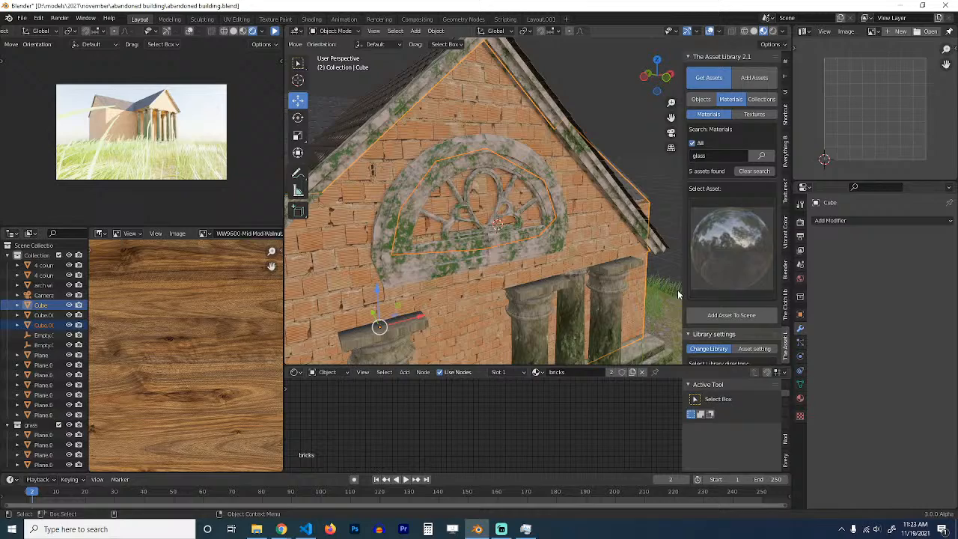
pyautogui.click(731, 331)
# Step: Undo adding the glass material and save the file
pyautogui.moveTo(531, 237); pyautogui.dragTo(552, 208, button='middle')
pyautogui.hotkey('ctrl', 'z')
pyautogui.hotkey('ctrl', 's')
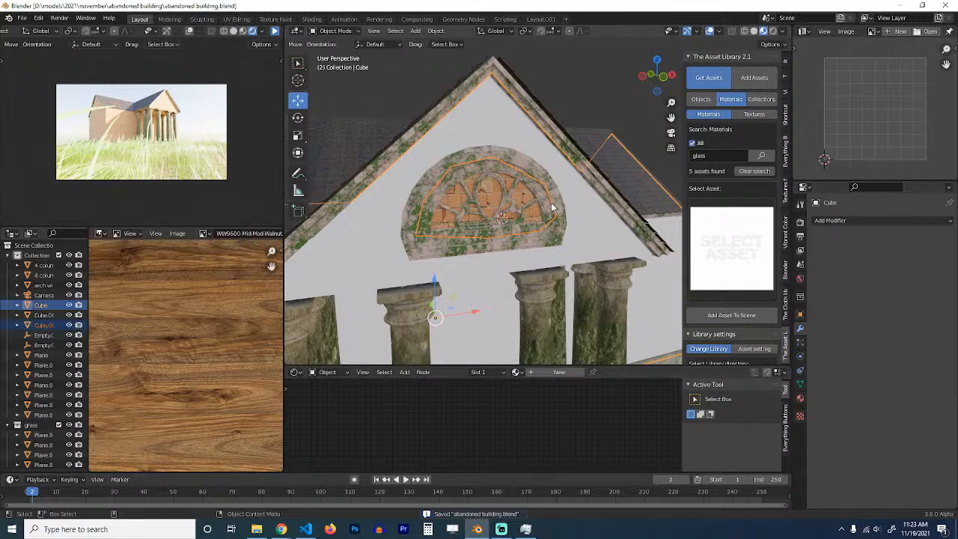
# Step: Replace the wooden material on the building's roof-edge trim with the existing bricks material
pyautogui.scroll(5, 551, 202)
pyautogui.click(634, 229)
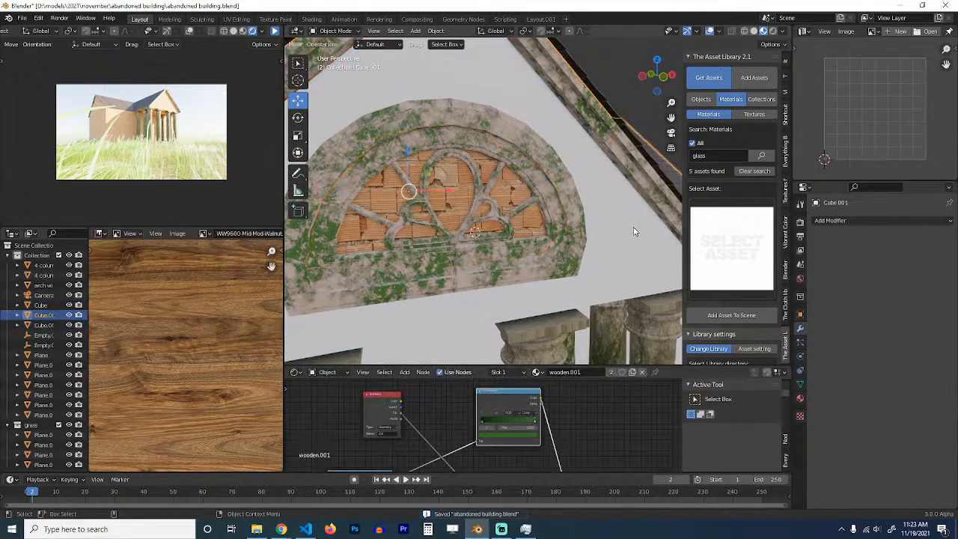
pyautogui.scroll(-4, 652, 259)
pyautogui.scroll(-4, 652, 259)
pyautogui.moveTo(651, 258); pyautogui.dragTo(613, 255, button='middle')
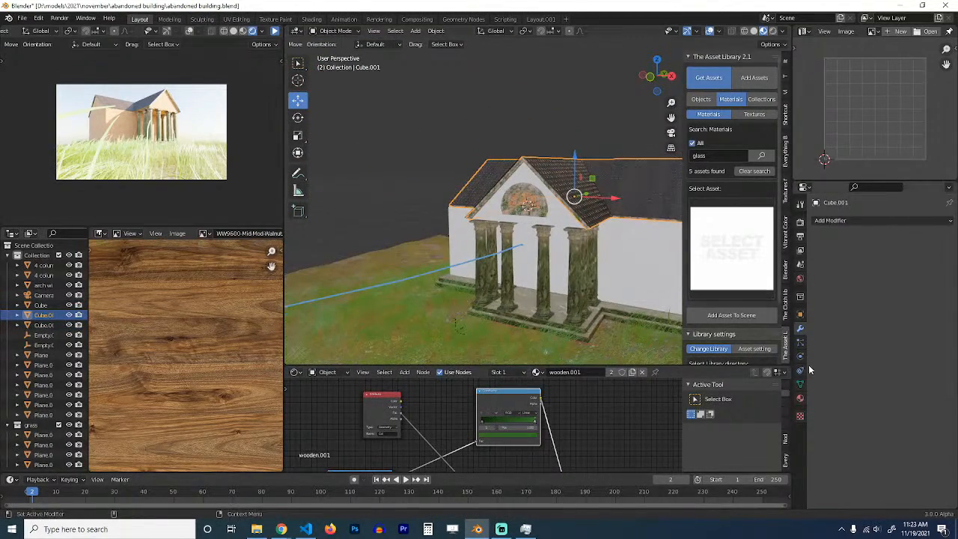
pyautogui.click(800, 384)
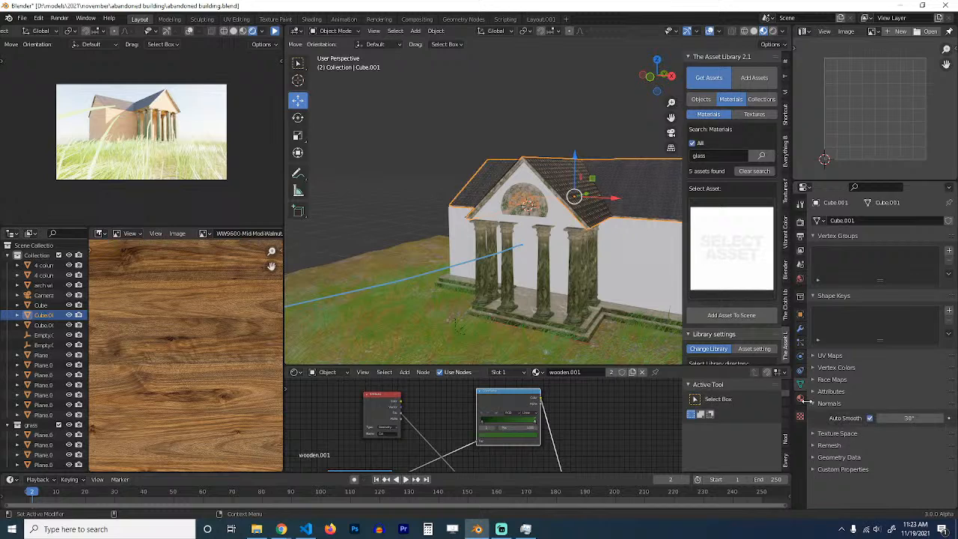
pyautogui.click(799, 398)
pyautogui.click(817, 263)
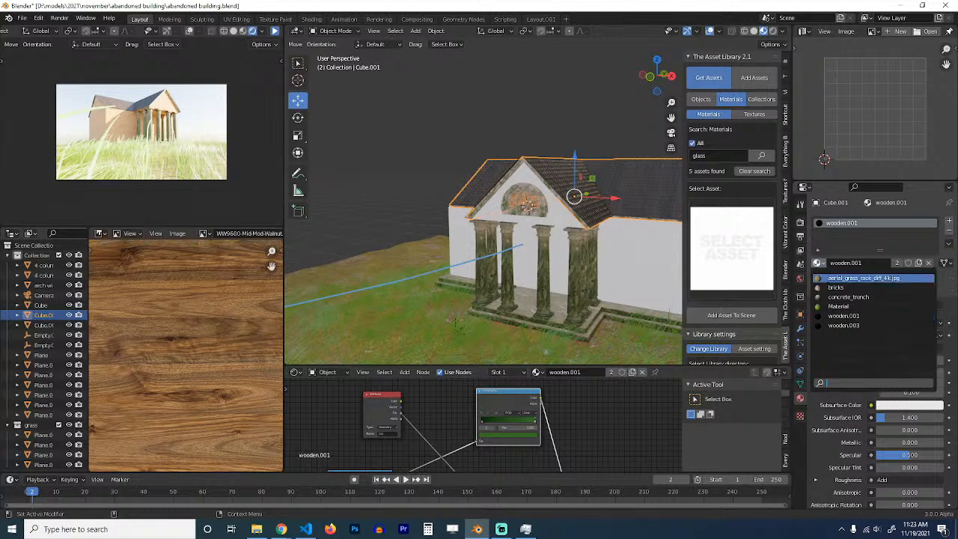
pyautogui.click(853, 287)
# Step: Link the roof trim's bricks material to the building's unshaded wall object
pyautogui.scroll(2, 535, 242)
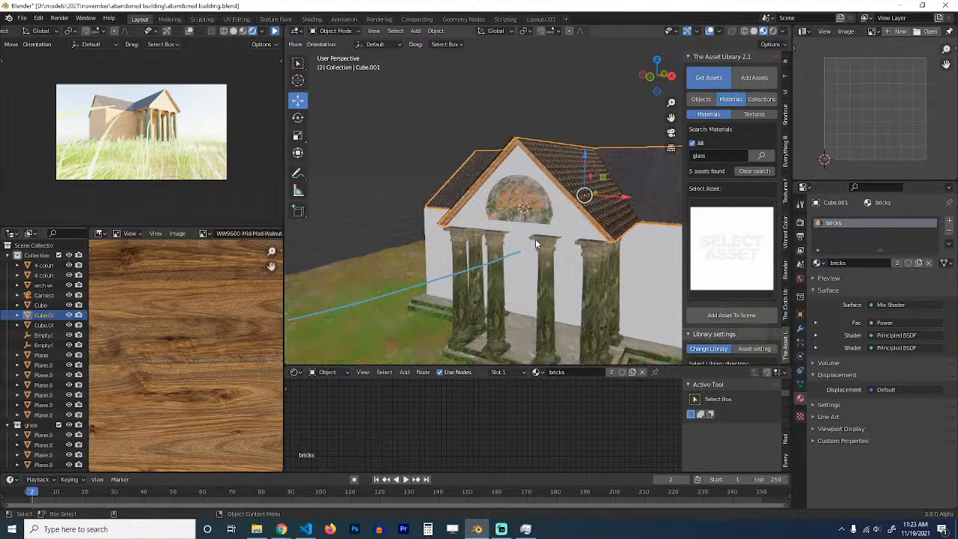
pyautogui.moveTo(535, 238); pyautogui.dragTo(588, 256, button='middle')
pyautogui.scroll(-1, 626, 272)
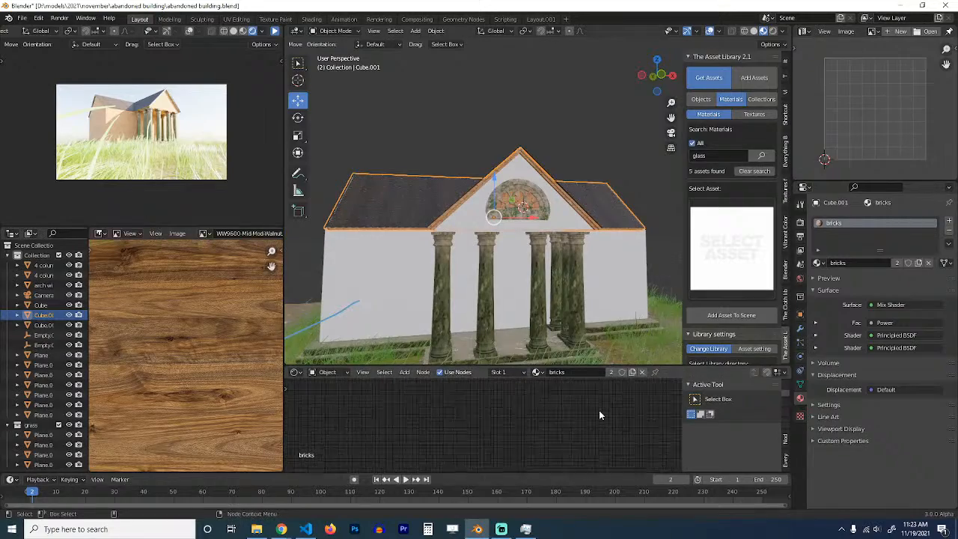
pyautogui.press('Home')
pyautogui.click(622, 407)
pyautogui.scroll(3, 593, 339)
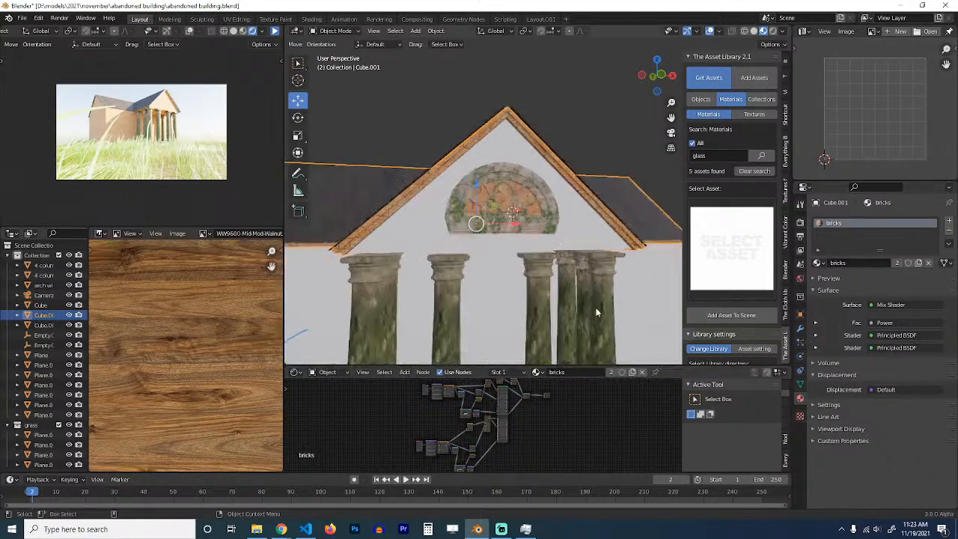
pyautogui.moveTo(635, 304); pyautogui.dragTo(582, 244, button='middle')
pyautogui.click(582, 244)
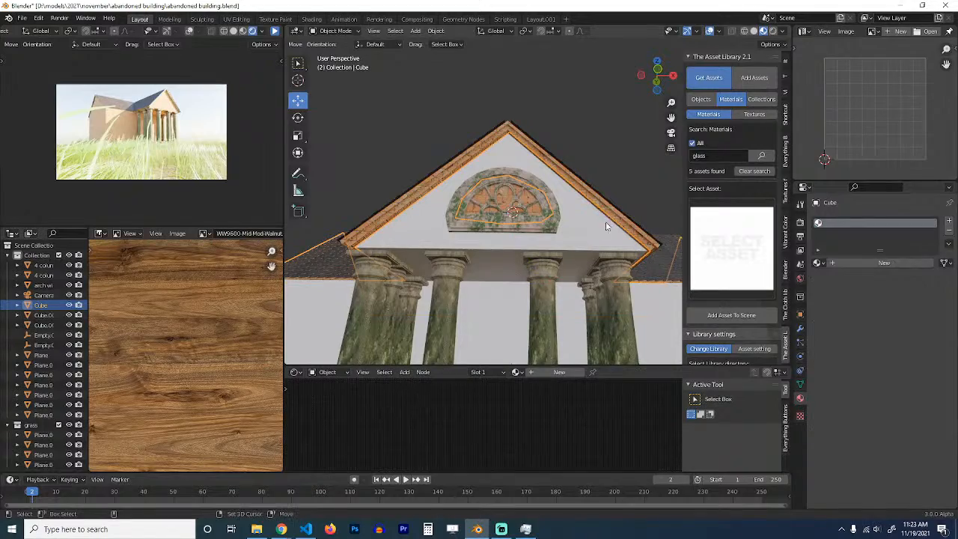
pyautogui.keyDown('shift'); pyautogui.click(616, 222); pyautogui.keyUp('shift')
pyautogui.hotkey('ctrl', 'l')
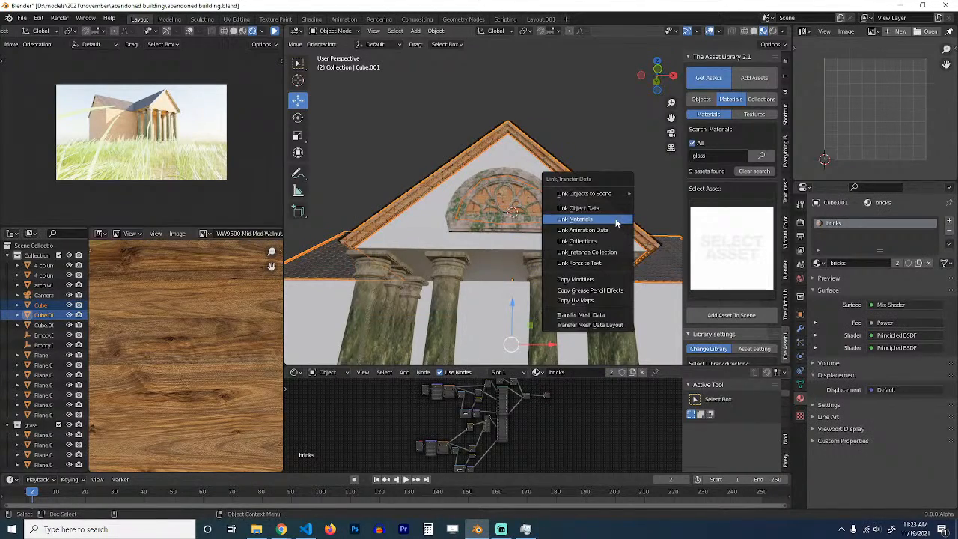
pyautogui.click(615, 219)
pyautogui.scroll(3, 615, 217)
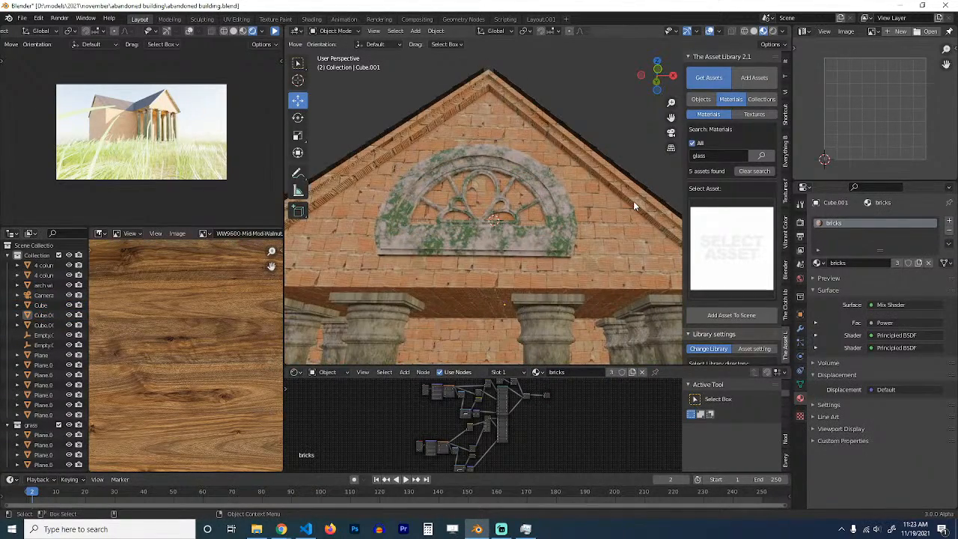
# Step: Make the roof trim's bricks material a single-user copy so it can be edited independently
pyautogui.scroll(-1, 633, 201)
pyautogui.moveTo(550, 243); pyautogui.dragTo(605, 235, button='middle')
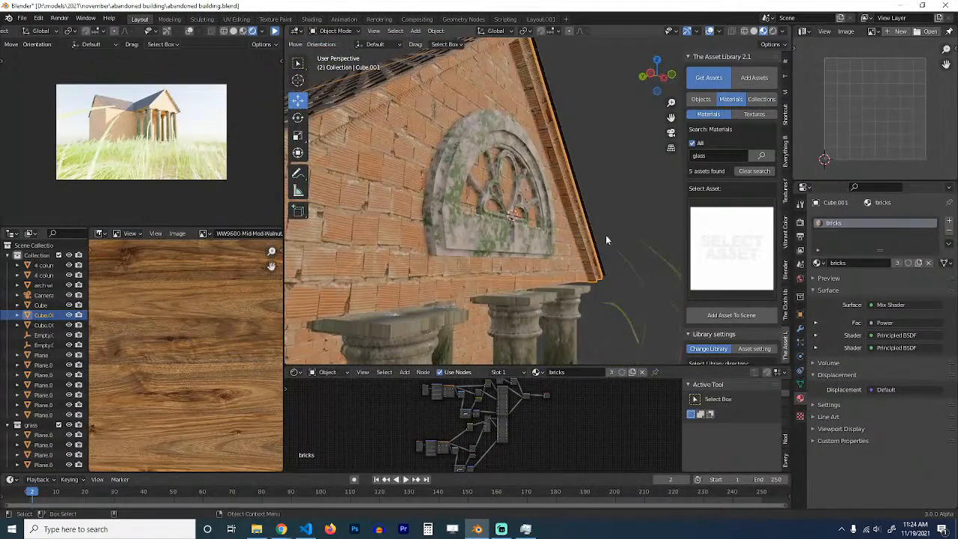
pyautogui.click(899, 263)
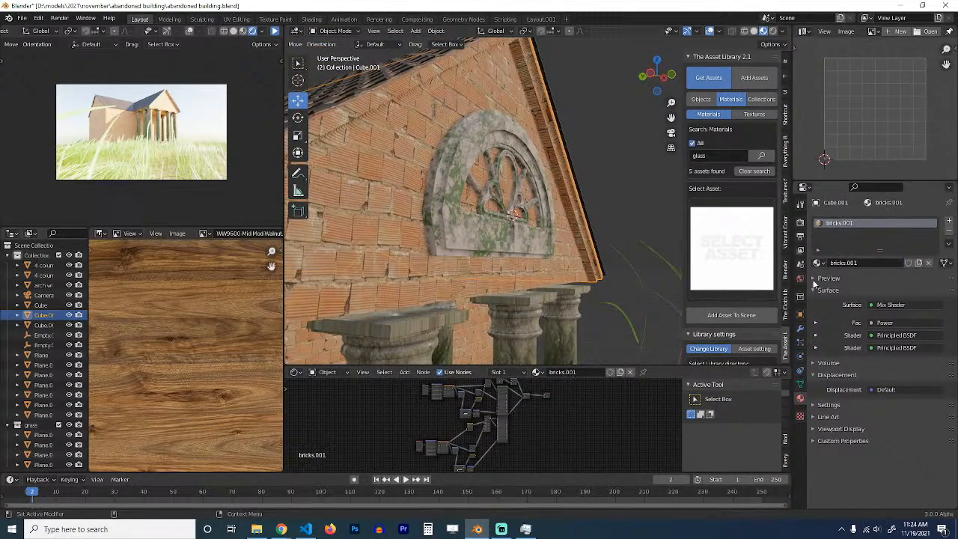
# Step: Connect the Principled BSDF fed by Dirt directly to the trim material's output, bypassing the Mix Shader, and save the file
pyautogui.scroll(5, 564, 411)
pyautogui.scroll(2, 486, 430)
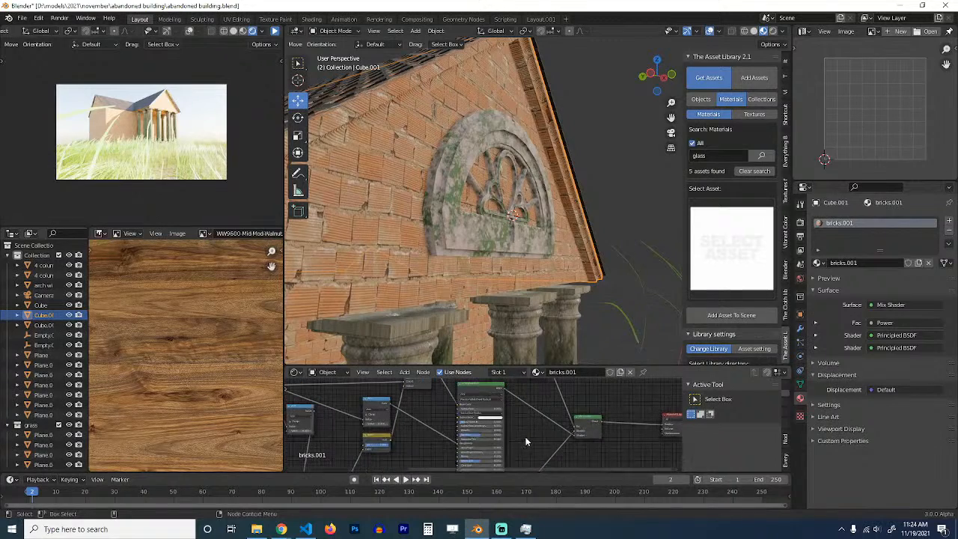
pyautogui.keyDown('ctrl'); pyautogui.keyDown('shift'); pyautogui.click(486, 394); pyautogui.keyUp('shift'); pyautogui.keyUp('ctrl')
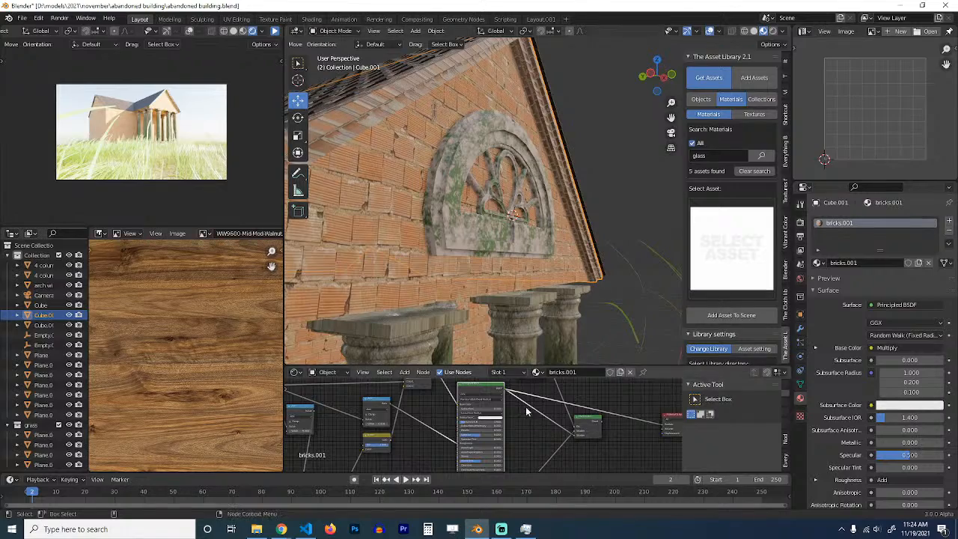
pyautogui.scroll(-4, 526, 412)
pyautogui.moveTo(528, 414); pyautogui.dragTo(528, 363, button='middle')
pyautogui.scroll(-2, 513, 415)
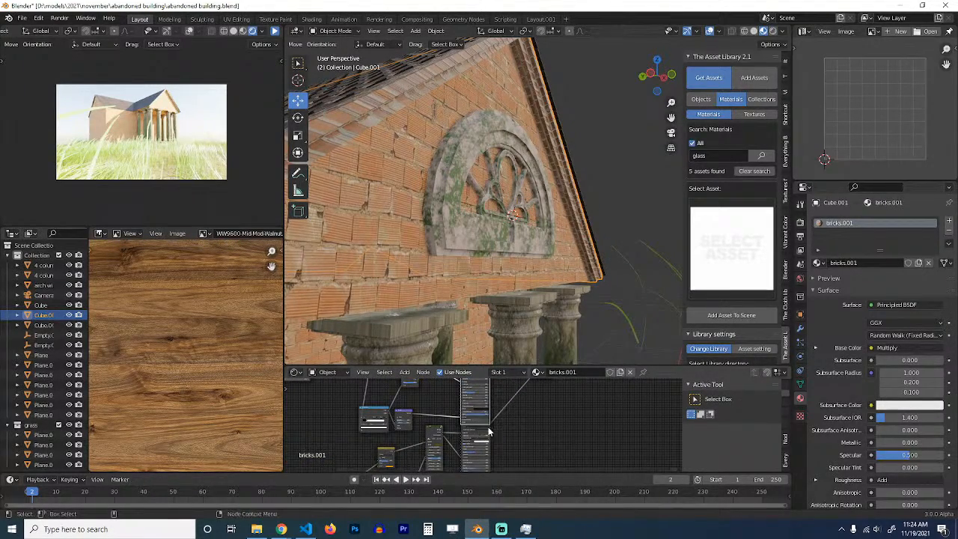
pyautogui.click(485, 431)
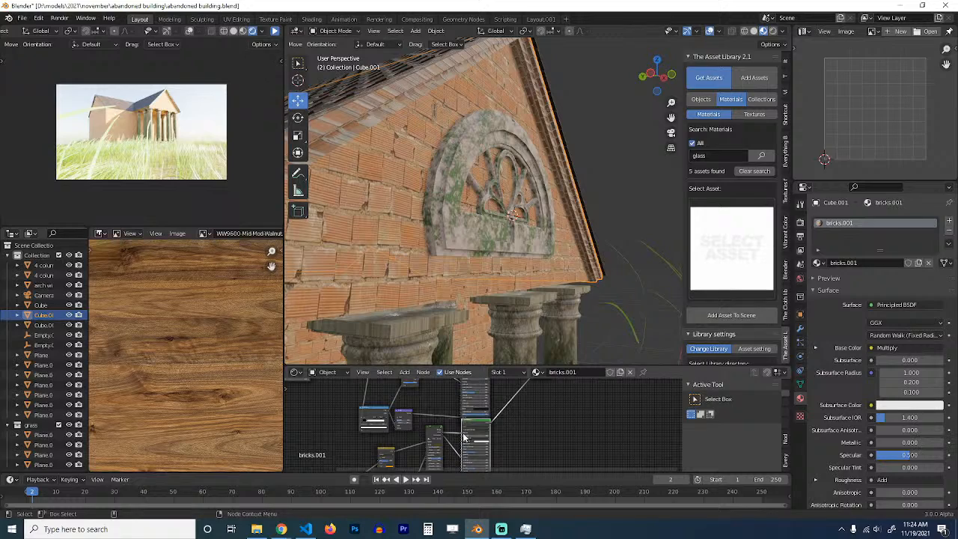
pyautogui.moveTo(484, 422); pyautogui.dragTo(489, 428)
pyautogui.keyDown('ctrl'); pyautogui.keyDown('shift'); pyautogui.click(490, 427); pyautogui.keyUp('shift'); pyautogui.keyUp('ctrl')
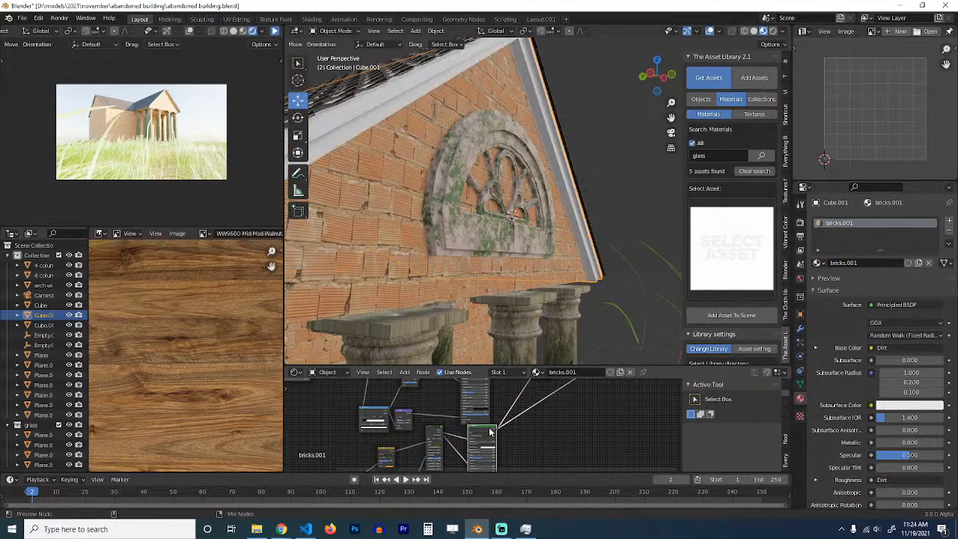
pyautogui.moveTo(555, 226); pyautogui.dragTo(516, 217, button='middle')
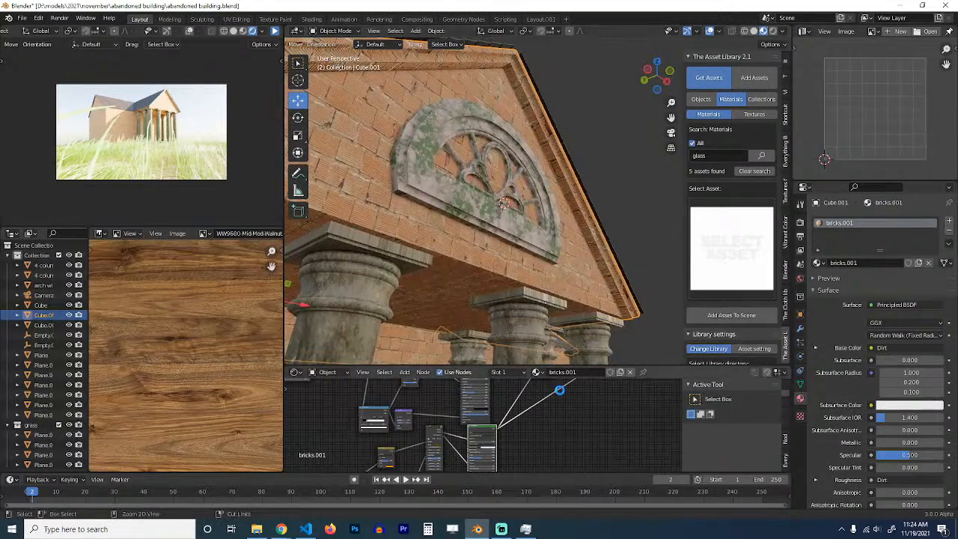
pyautogui.hotkey('ctrl', 's')
# Step: Disconnect the Dirt input from the Base Color of the trim material's Principled BSDF
pyautogui.scroll(-1, 550, 409)
pyautogui.scroll(2, 503, 434)
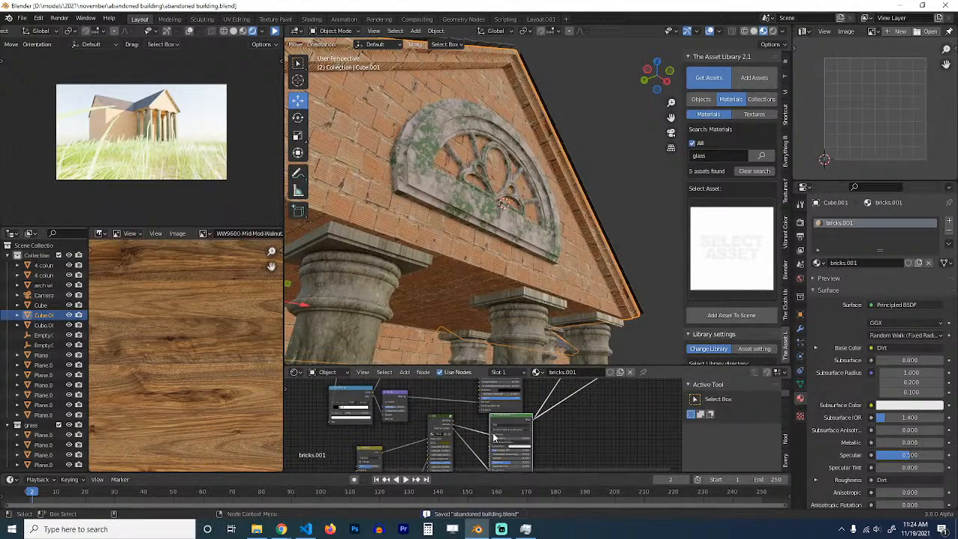
pyautogui.moveTo(491, 435); pyautogui.dragTo(513, 428)
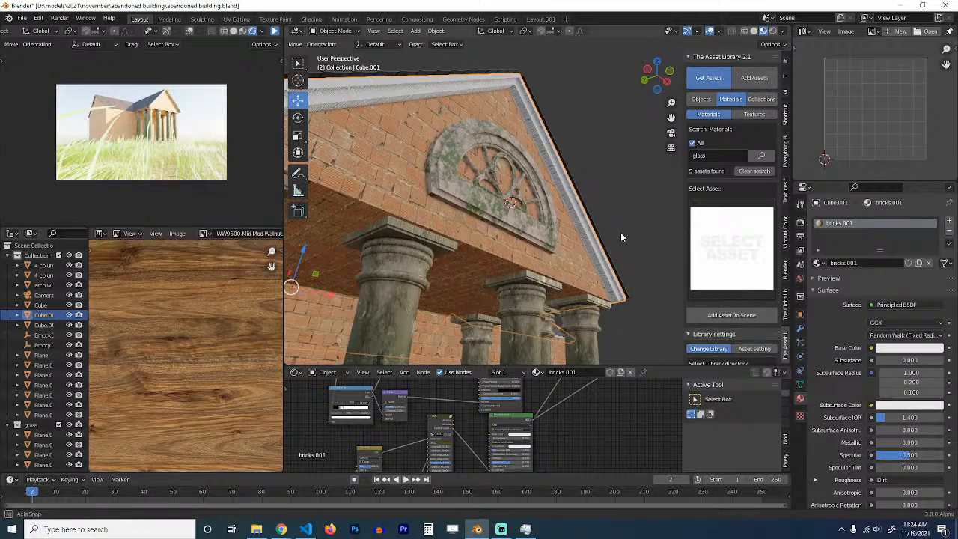
pyautogui.moveTo(620, 231); pyautogui.dragTo(559, 211, button='middle')
pyautogui.scroll(3, 558, 254)
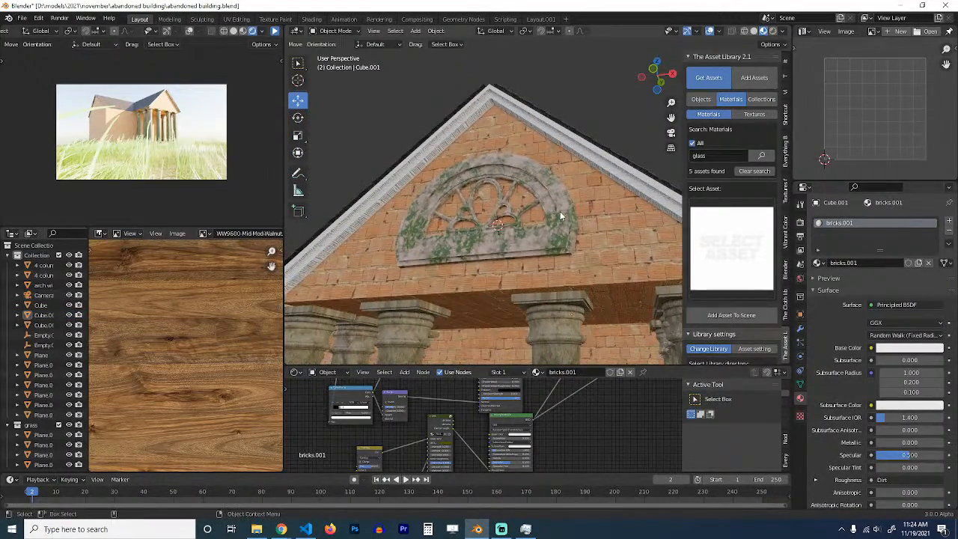
# Step: Add a second material slot to the arch window and put the bricks material in it
pyautogui.click(561, 217)
pyautogui.scroll(5, 565, 250)
pyautogui.moveTo(563, 258); pyautogui.dragTo(479, 203, button='middle')
pyautogui.scroll(-3, 501, 209)
pyautogui.scroll(3, 548, 199)
pyautogui.press('Tab')
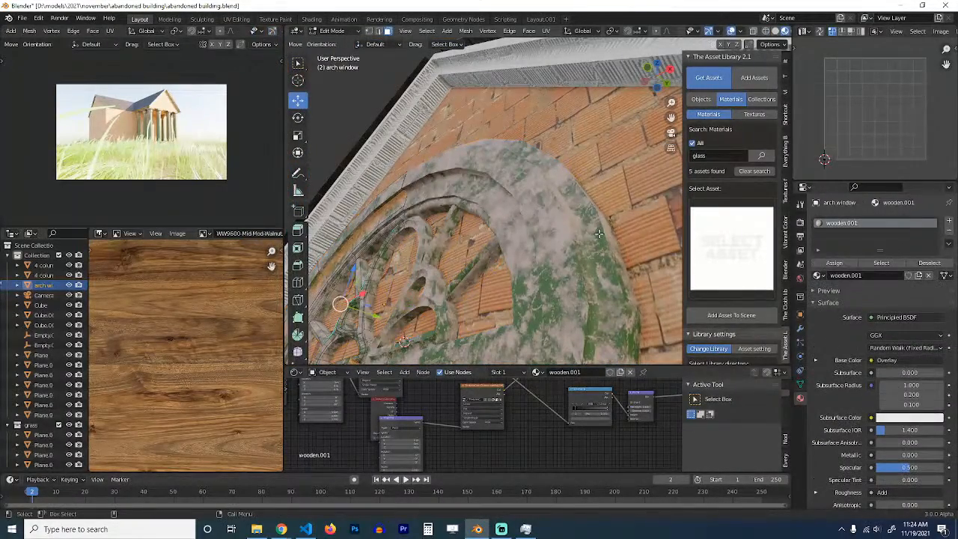
pyautogui.moveTo(549, 200); pyautogui.dragTo(573, 274, button='middle')
pyautogui.press('Tab')
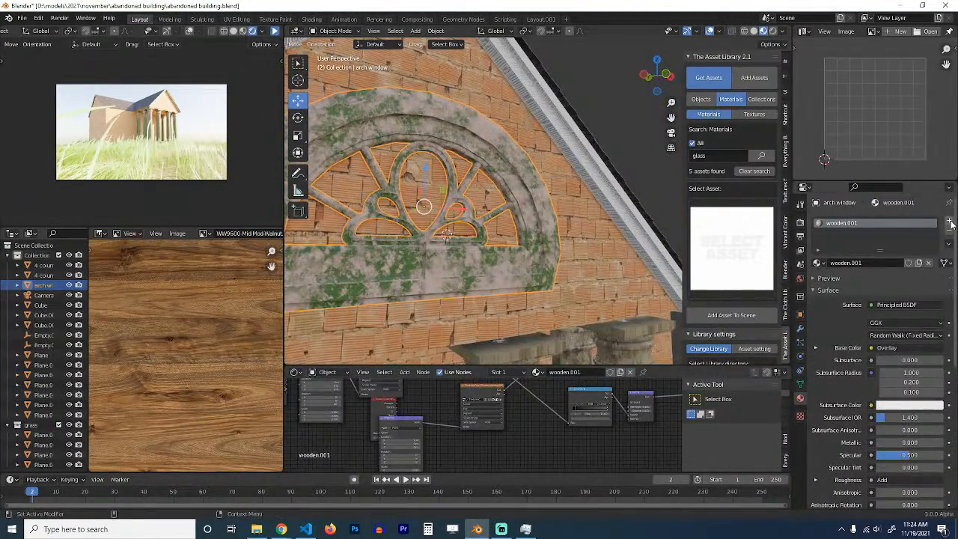
pyautogui.click(949, 222)
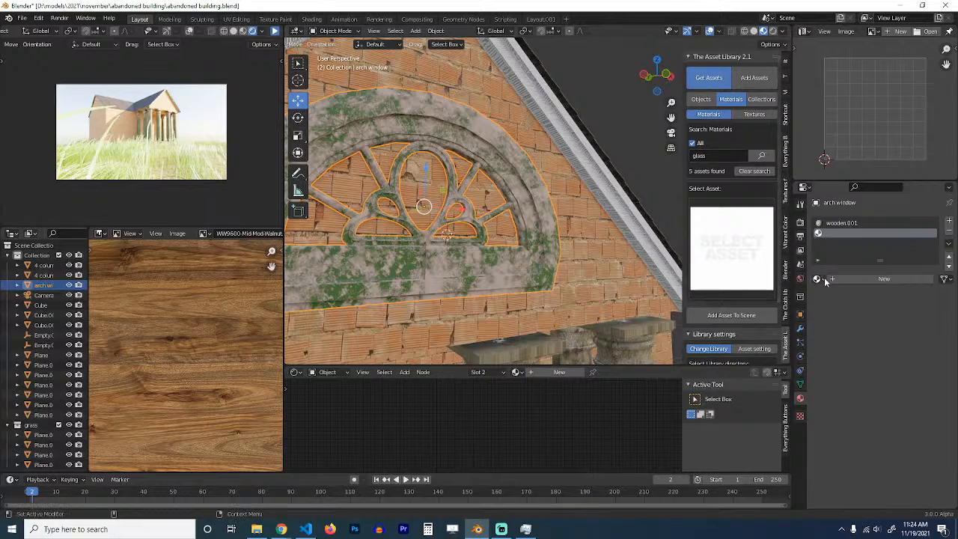
pyautogui.click(818, 279)
pyautogui.click(835, 303)
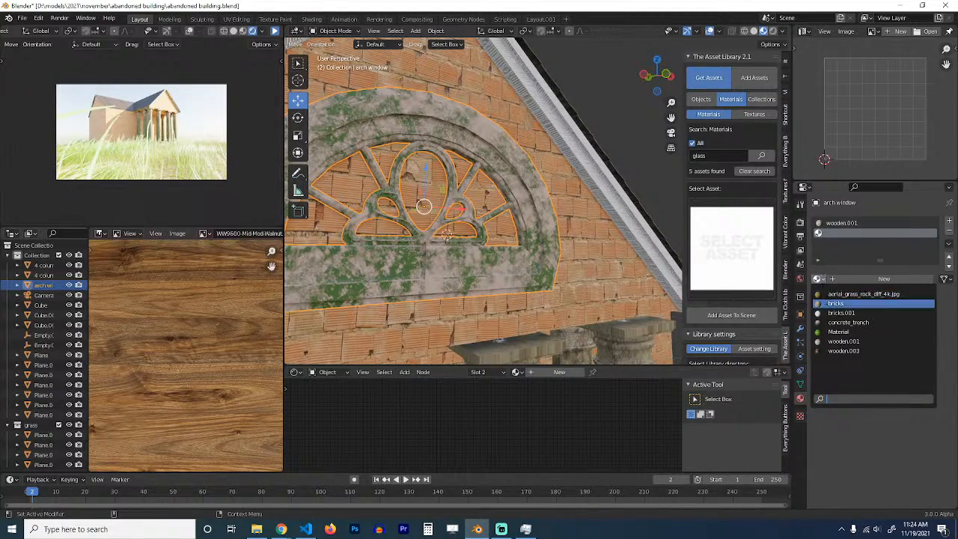
# Step: Try selecting the face loops around the arch window's outer rim in Edit Mode
pyautogui.press('Tab')
pyautogui.moveTo(464, 225); pyautogui.dragTo(452, 180, button='middle')
pyautogui.scroll(2, 442, 212)
pyautogui.click(445, 191)
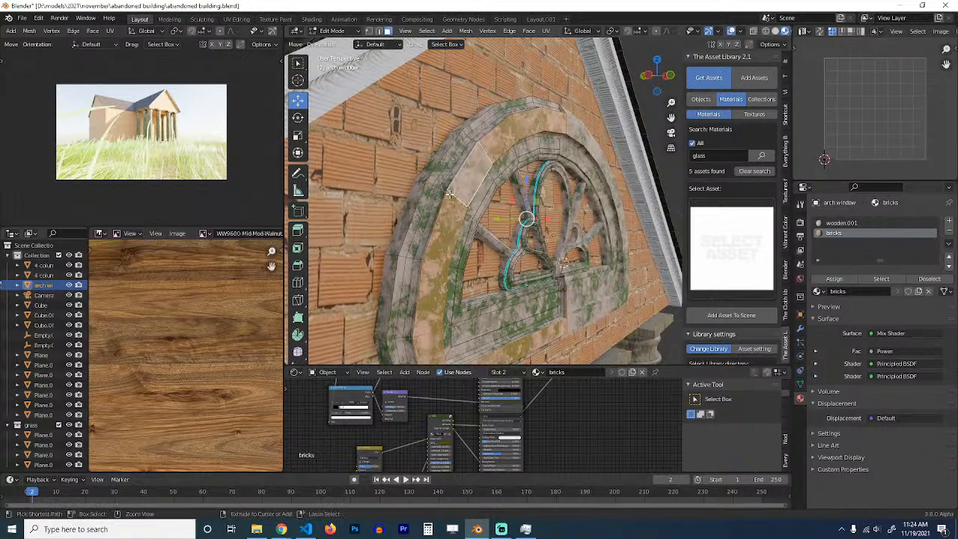
pyautogui.press('ctrl+KP_Add')
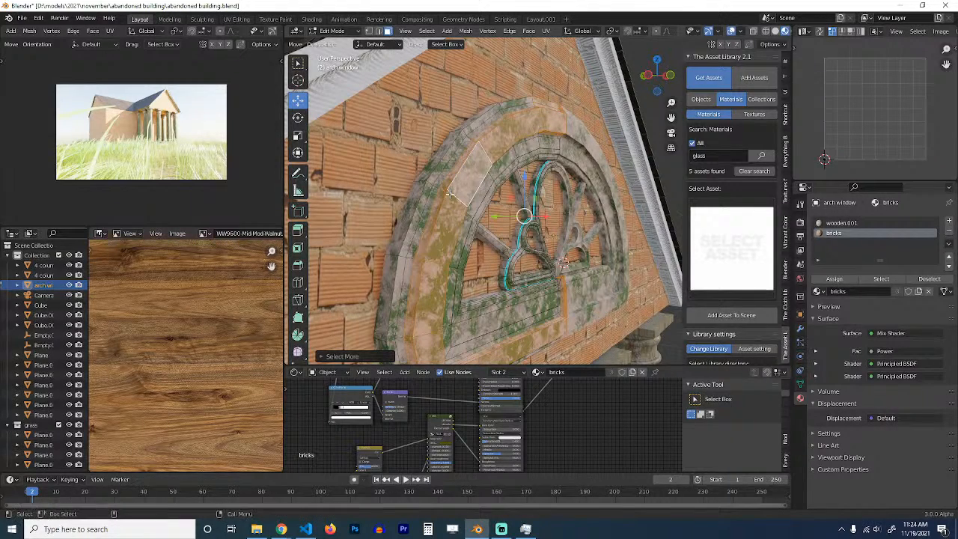
pyautogui.keyDown('alt'); pyautogui.click(419, 180); pyautogui.keyUp('alt')
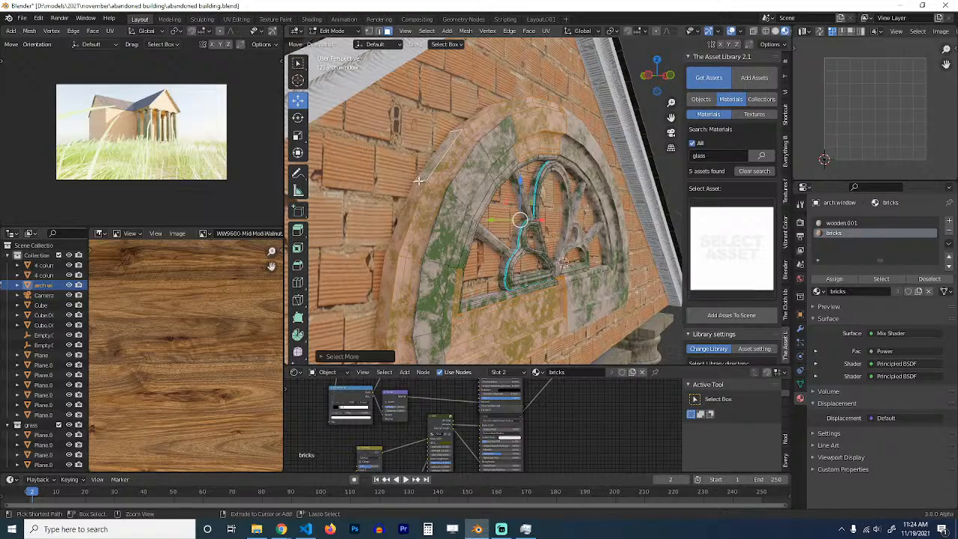
pyautogui.moveTo(419, 180); pyautogui.dragTo(473, 205, button='middle')
pyautogui.moveTo(456, 147); pyautogui.dragTo(451, 70, button='middle')
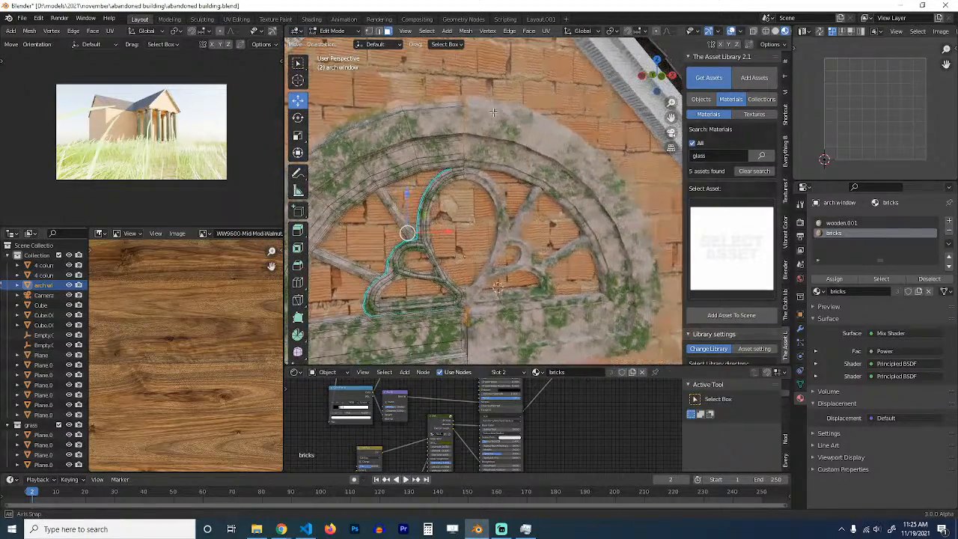
# Step: Delete the faces along the arch window's central mirror seam, box-selecting them through the mesh
pyautogui.press('x')
pyautogui.click(516, 205)
pyautogui.moveTo(460, 87); pyautogui.dragTo(488, 164)
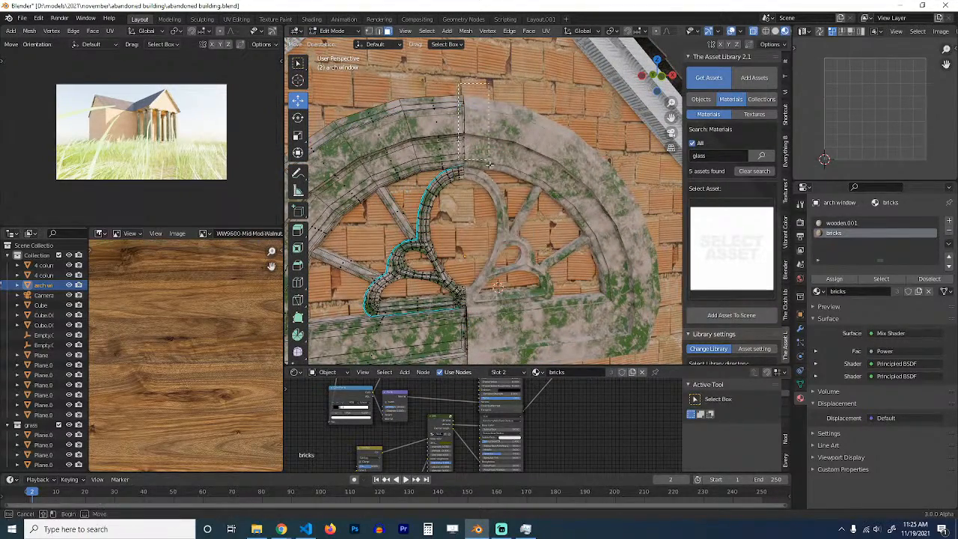
pyautogui.moveTo(496, 201); pyautogui.dragTo(479, 166)
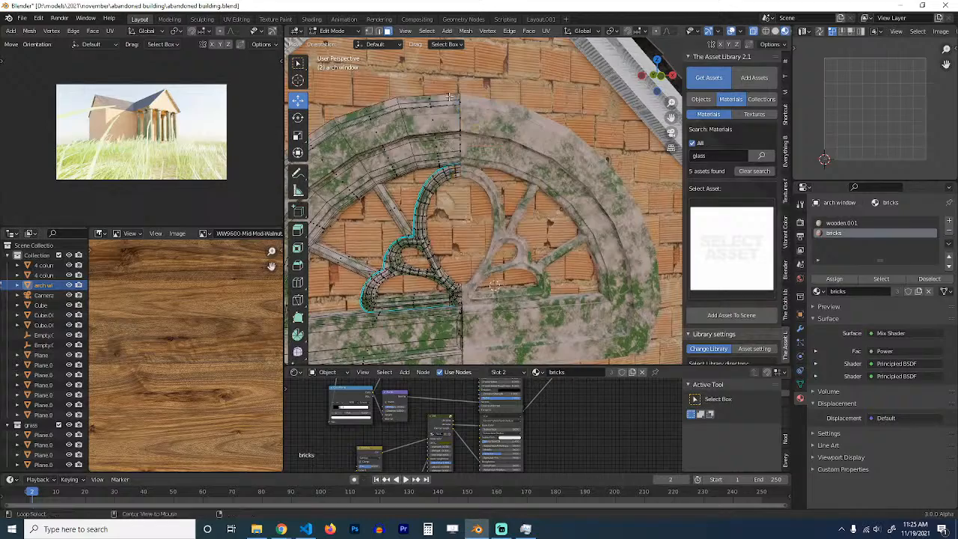
pyautogui.press('x')
pyautogui.click(487, 165)
pyautogui.moveTo(487, 166); pyautogui.dragTo(458, 229, button='middle')
pyautogui.moveTo(458, 229); pyautogui.dragTo(482, 256)
pyautogui.moveTo(482, 256); pyautogui.dragTo(463, 224, button='middle')
pyautogui.press('g')
pyautogui.press('x')
pyautogui.click(531, 253)
pyautogui.press('x')
pyautogui.click(530, 253)
# Step: Grow the face selection across the arch window's outer rim and assign the bricks material to those faces
pyautogui.press('ctrl+KP_Add')
pyautogui.press('ctrl+KP_Add')
pyautogui.press('ctrl+KP_Add')
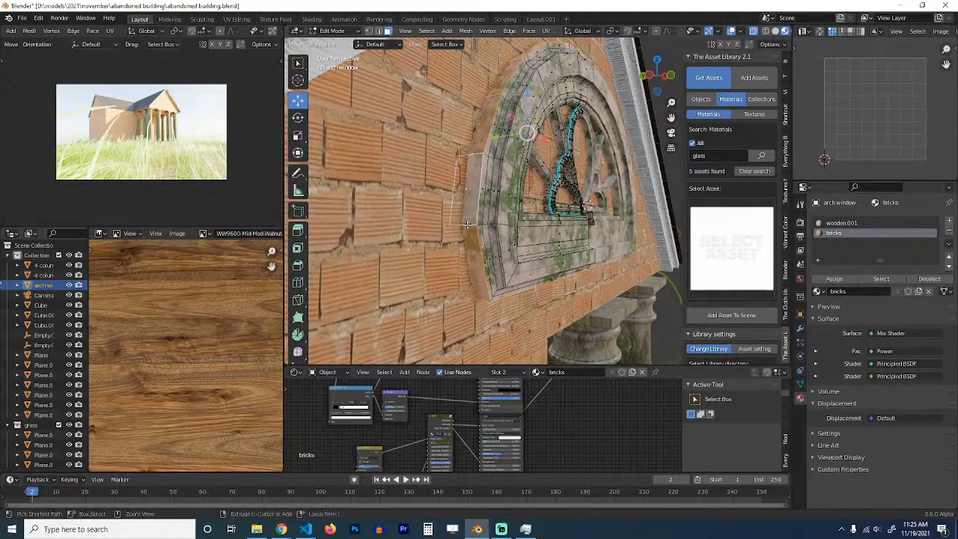
pyautogui.press('ctrl+KP_Add')
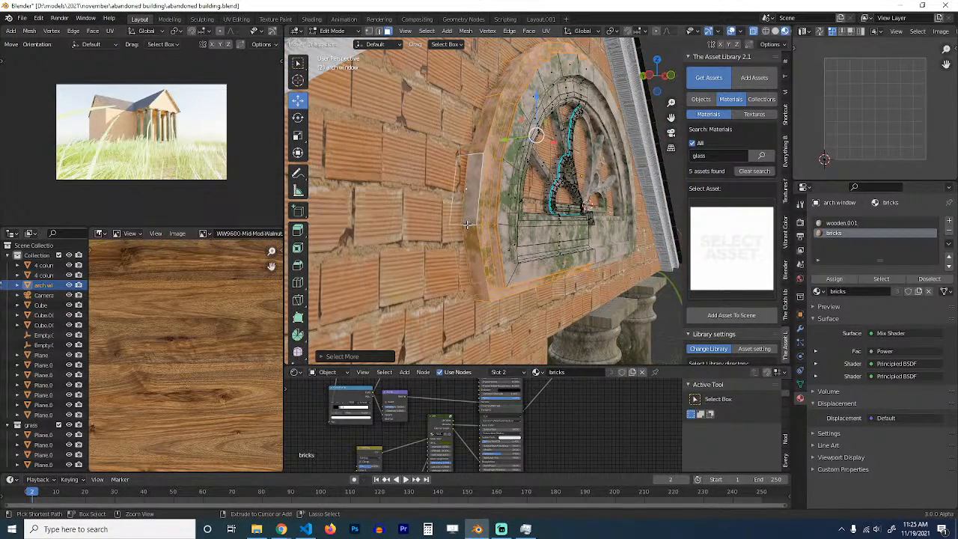
pyautogui.press('ctrl+KP_Add')
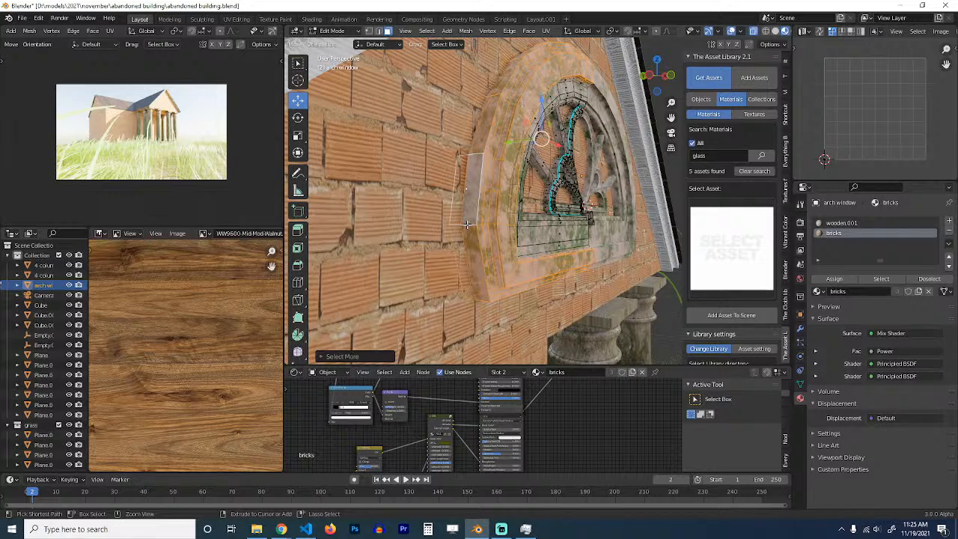
pyautogui.press('ctrl+KP_Add')
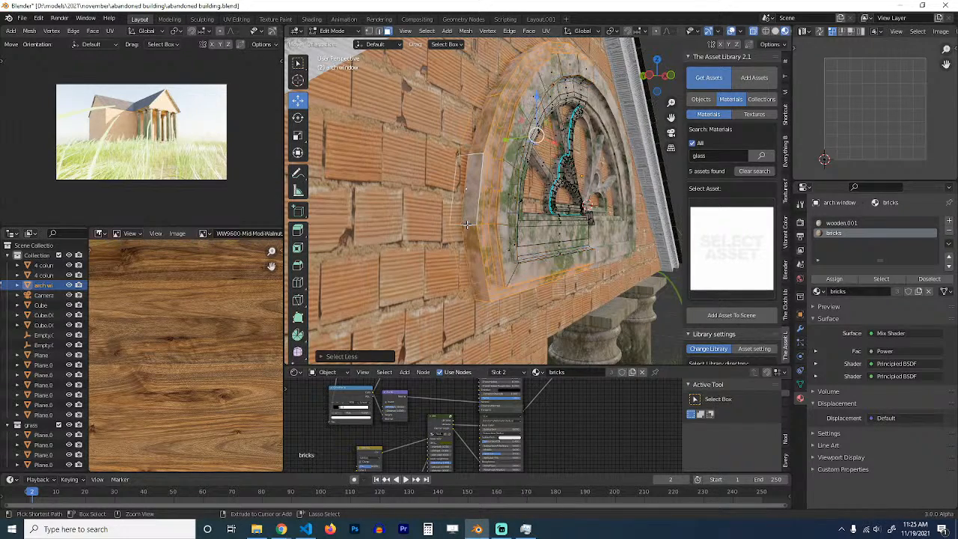
pyautogui.press('Tab')
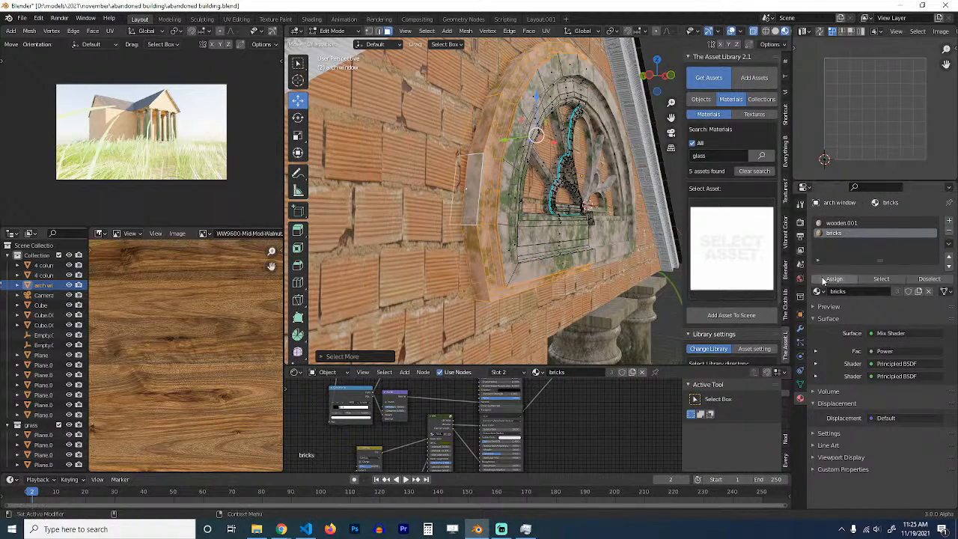
# Step: Replace wooden.001 with bricks.001 in the arch window's first material slot and save the file
pyautogui.moveTo(494, 224); pyautogui.dragTo(489, 245, button='middle')
pyautogui.hotkey('alt', 'a')
pyautogui.scroll(-6, 459, 256)
pyautogui.scroll(4, 449, 231)
pyautogui.click(490, 246)
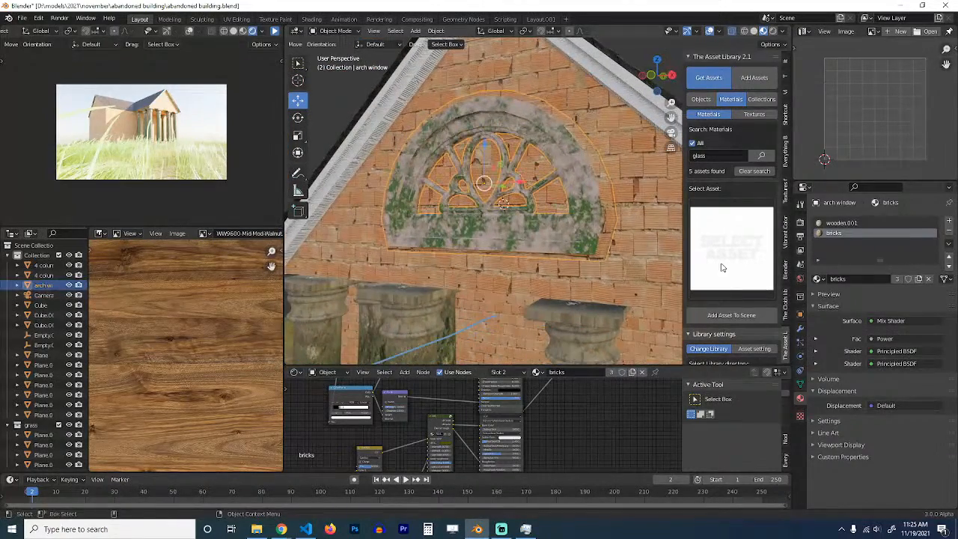
pyautogui.click(841, 222)
pyautogui.click(819, 279)
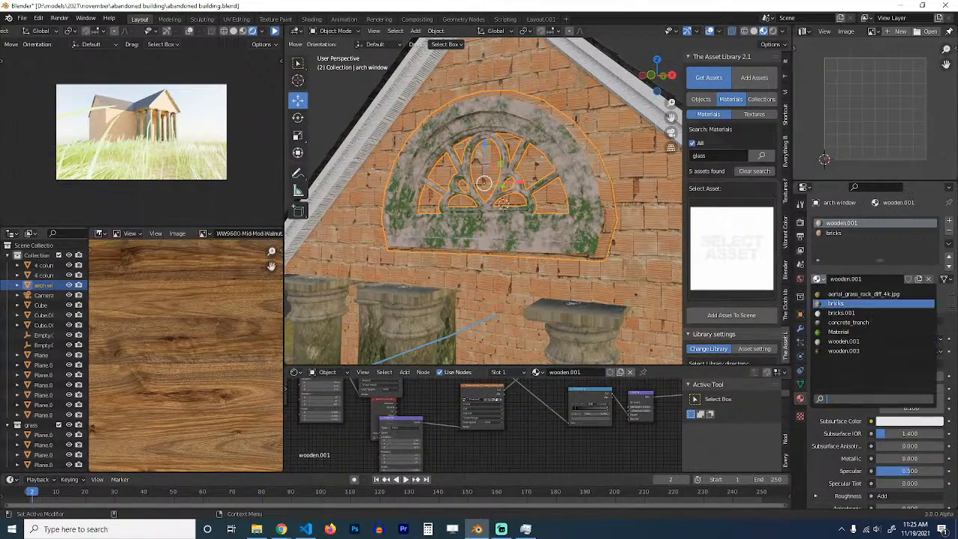
pyautogui.click(841, 313)
pyautogui.scroll(-5, 553, 247)
pyautogui.moveTo(553, 247); pyautogui.dragTo(600, 229, button='middle')
pyautogui.scroll(2, 564, 249)
pyautogui.hotkey('ctrl', 's')
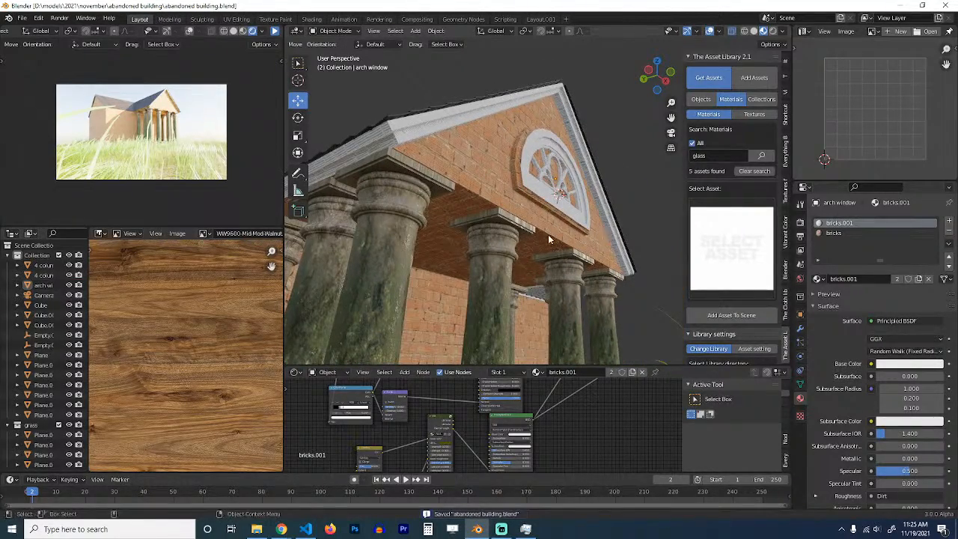
# Step: Apply the not refractive glass material from the asset library to the pane behind the arch window
pyautogui.scroll(2, 546, 241)
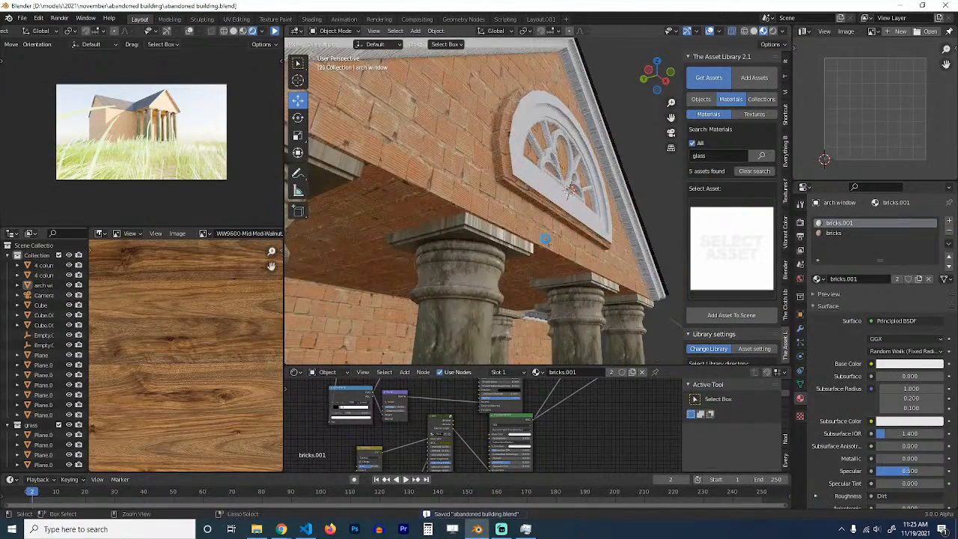
pyautogui.moveTo(545, 242); pyautogui.dragTo(510, 250, button='middle')
pyautogui.scroll(3, 540, 155)
pyautogui.click(539, 152)
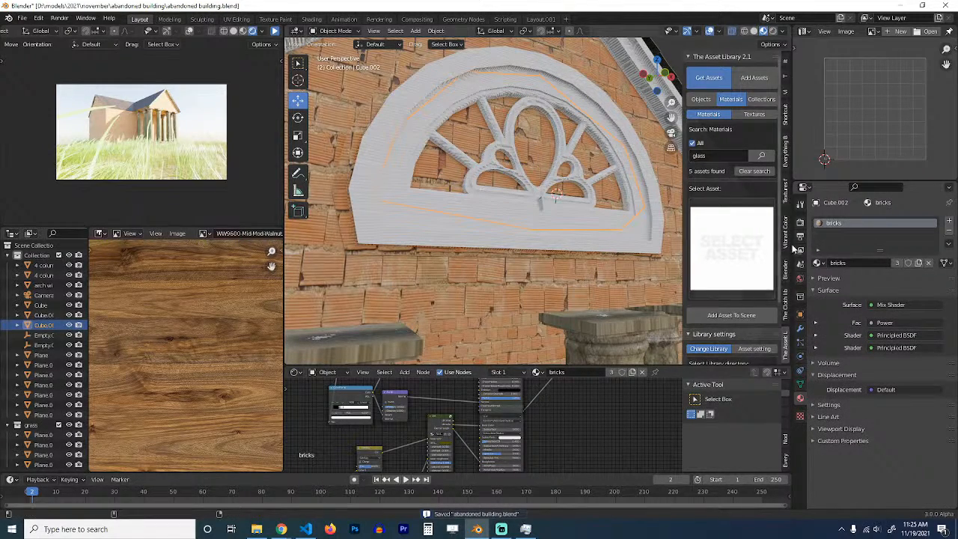
pyautogui.click(736, 246)
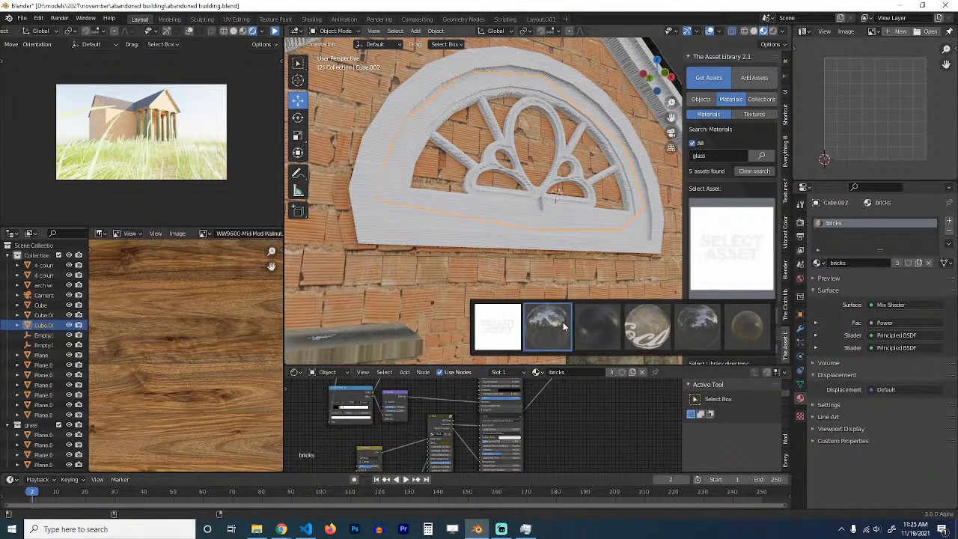
pyautogui.click(564, 327)
pyautogui.click(729, 331)
pyautogui.moveTo(569, 248); pyautogui.dragTo(501, 253, button='middle')
pyautogui.click(510, 267)
pyautogui.click(546, 177)
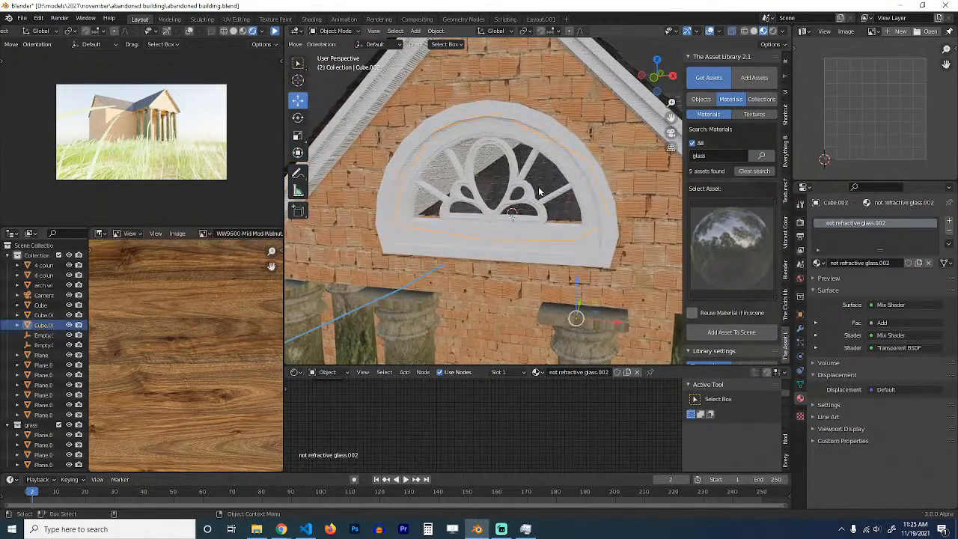
# Step: Save the file, duplicate the arch window's glass pane in place and isolate the copy in local view
pyautogui.moveTo(508, 187); pyautogui.dragTo(444, 231, button='middle')
pyautogui.hotkey('ctrl', 's')
pyautogui.press('Tab')
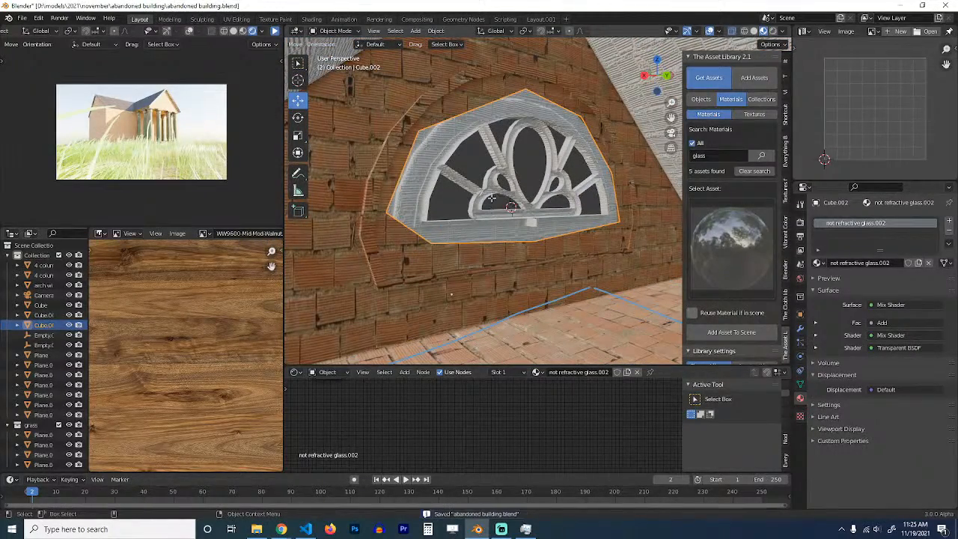
pyautogui.press('Tab')
pyautogui.press('Tab')
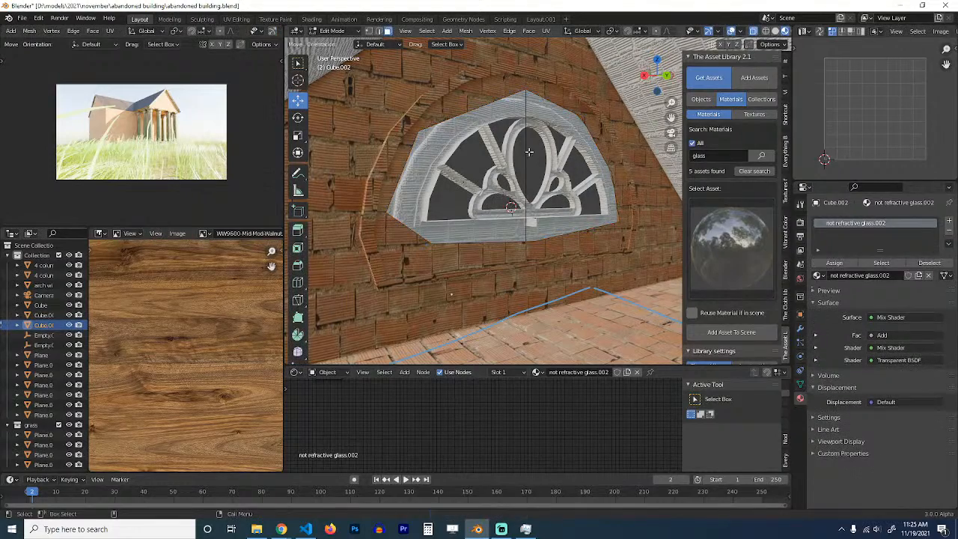
pyautogui.press('Tab')
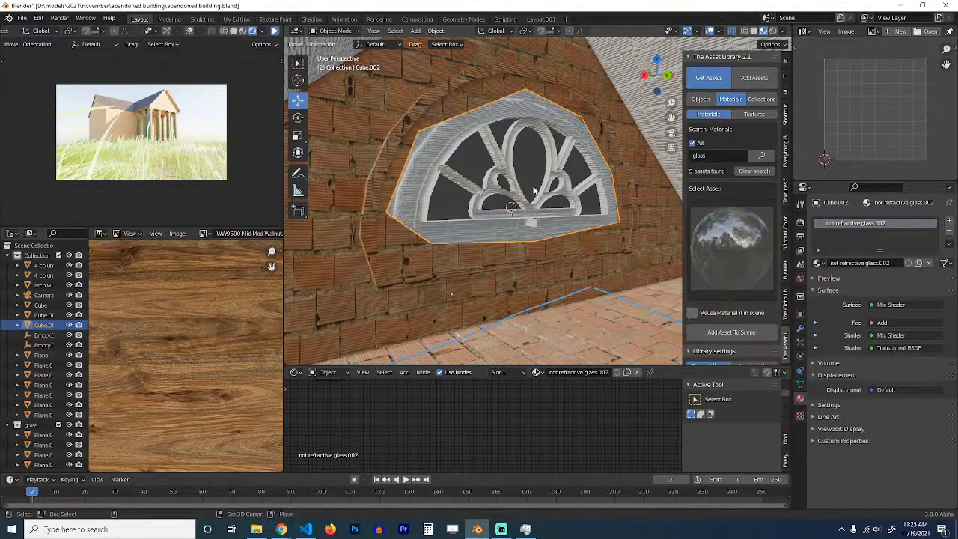
pyautogui.hotkey('shift', 'd')
pyautogui.rightClick(534, 191)
pyautogui.press('/')
pyautogui.moveTo(531, 199); pyautogui.dragTo(613, 238, button='middle')
# Step: Extrude the copied pane about 6.2 m along its normal to form a deep volume behind the window
pyautogui.press('Tab')
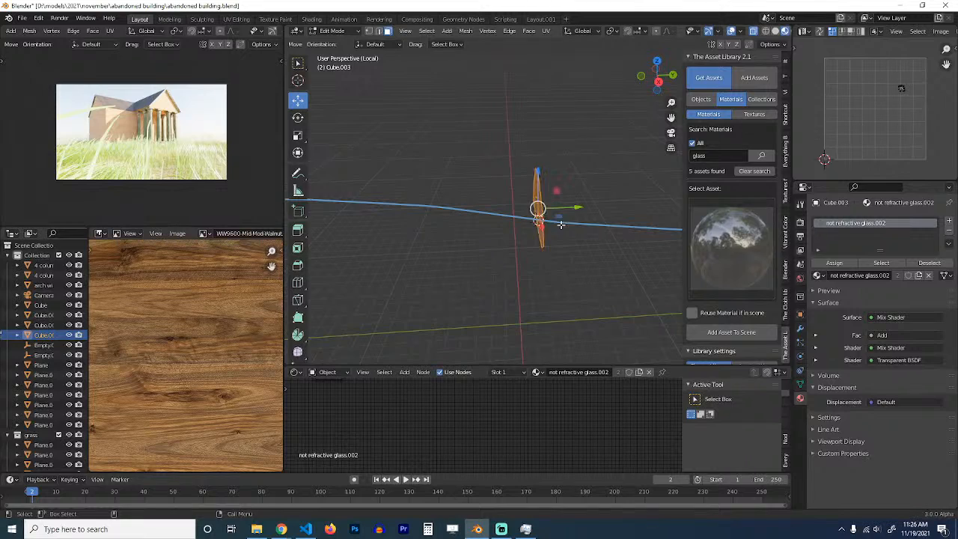
pyautogui.moveTo(560, 223); pyautogui.dragTo(524, 225, button='middle')
pyautogui.press('e')
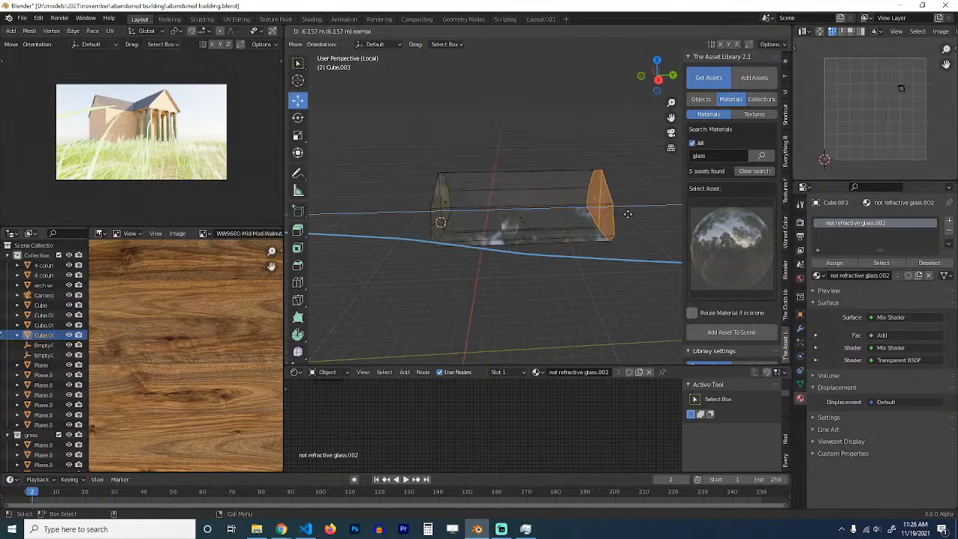
pyautogui.click(627, 214)
pyautogui.moveTo(626, 213); pyautogui.dragTo(494, 216, button='middle')
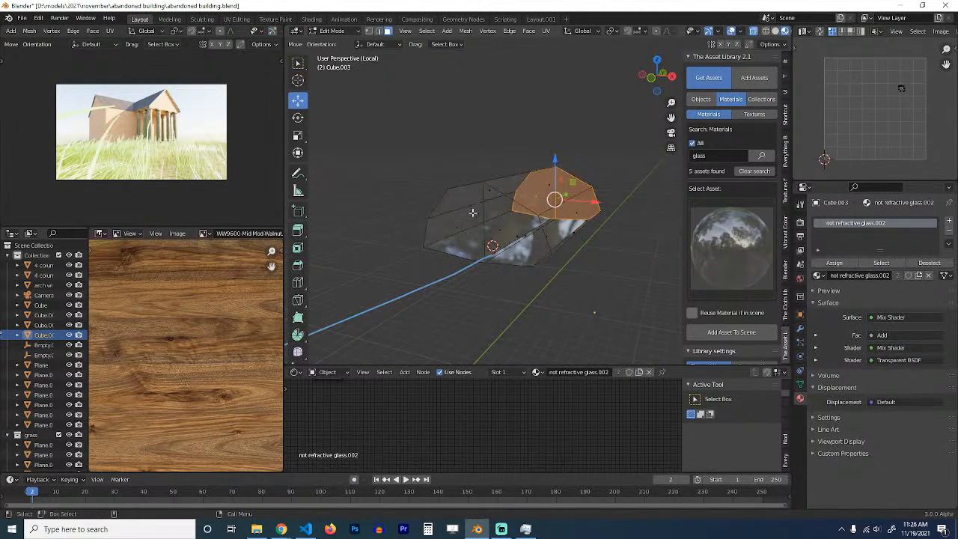
pyautogui.click(472, 213)
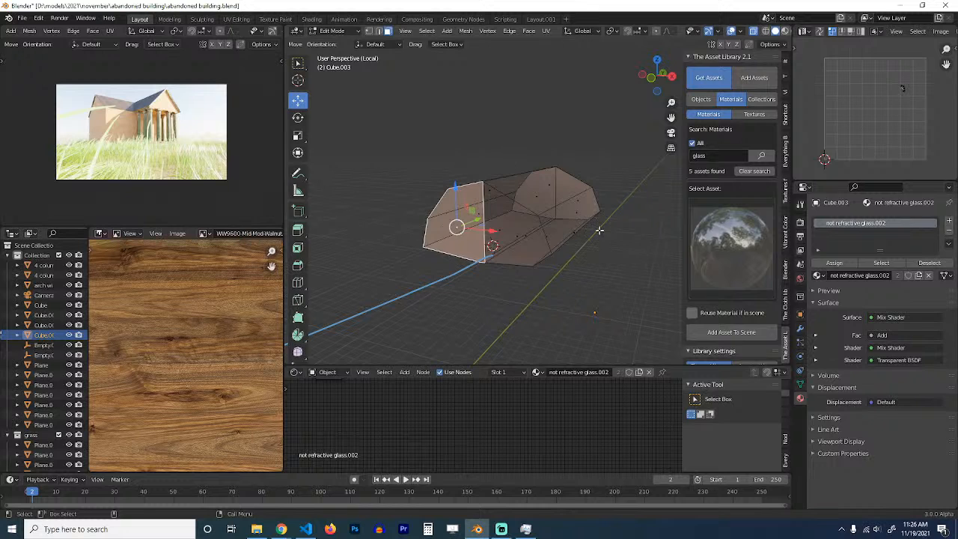
pyautogui.press('Tab')
pyautogui.rightClick(493, 231)
pyautogui.click(496, 231)
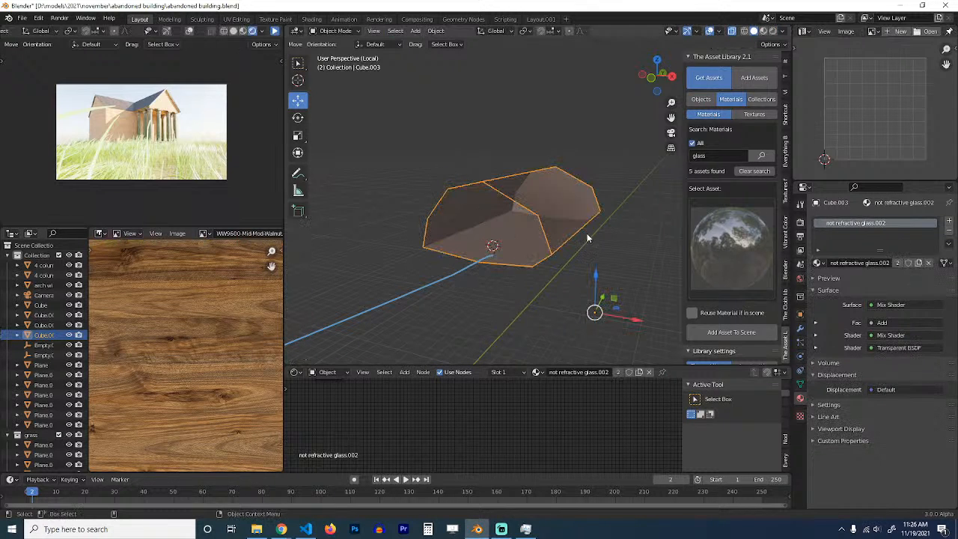
# Step: Replace the glass on the extruded copy with a new material, and leave local view and X-ray display
pyautogui.click(950, 232)
pyautogui.click(901, 260)
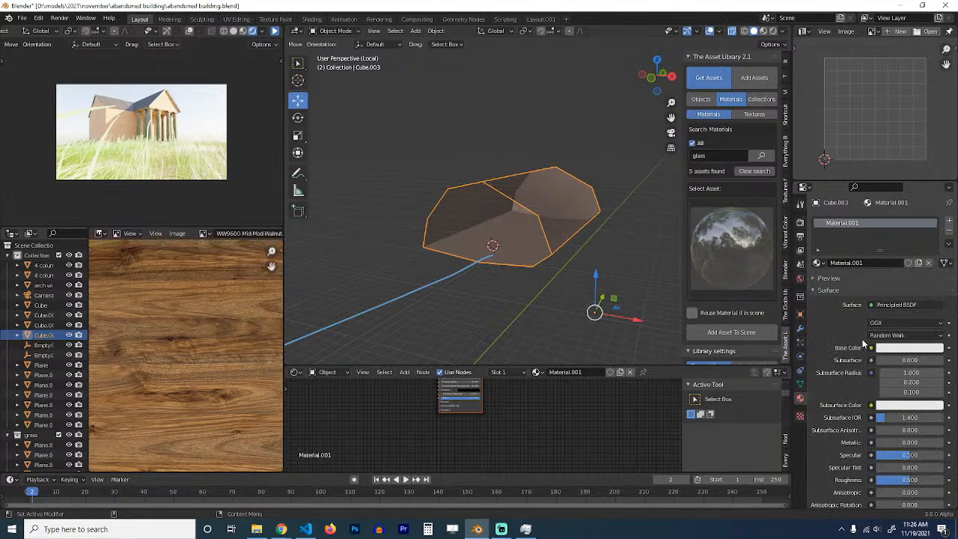
pyautogui.press('KP_Divide')
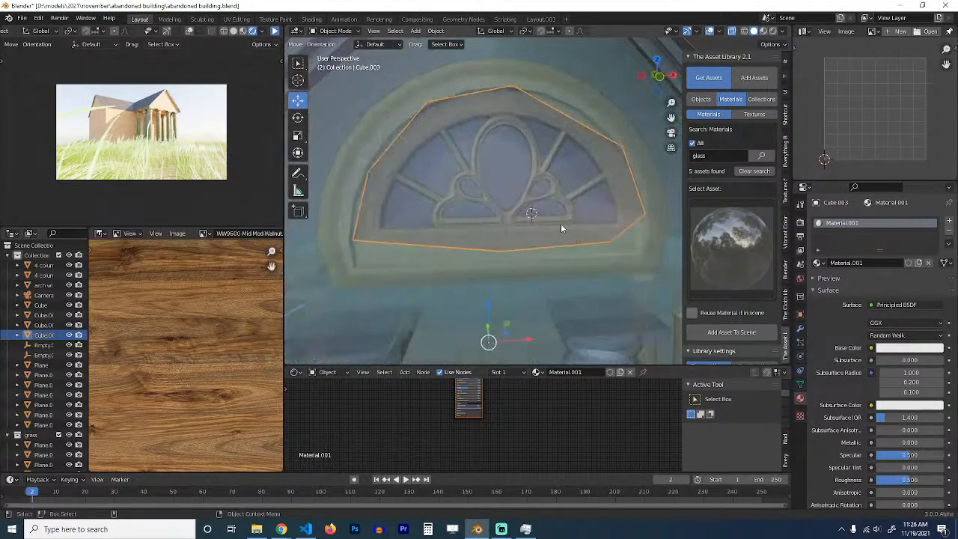
pyautogui.hotkey('alt', 'z')
pyautogui.scroll(-3, 524, 270)
pyautogui.moveTo(516, 271); pyautogui.dragTo(537, 262, button='middle')
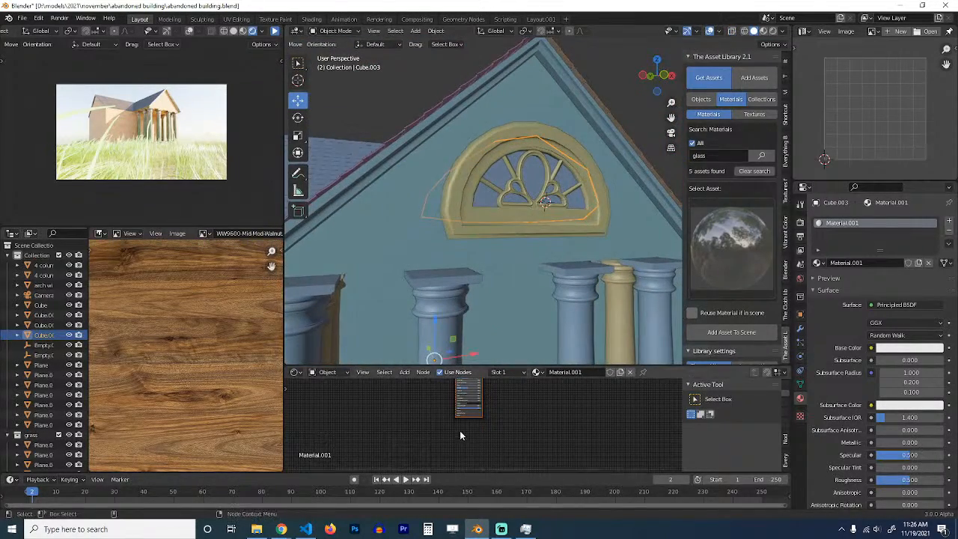
# Step: Set the new material's base color to black and its roughness to 1.000
pyautogui.moveTo(459, 431); pyautogui.dragTo(462, 458, button='middle')
pyautogui.scroll(5, 479, 438)
pyautogui.moveTo(431, 396); pyautogui.dragTo(438, 436, button='middle')
pyautogui.scroll(1, 472, 411)
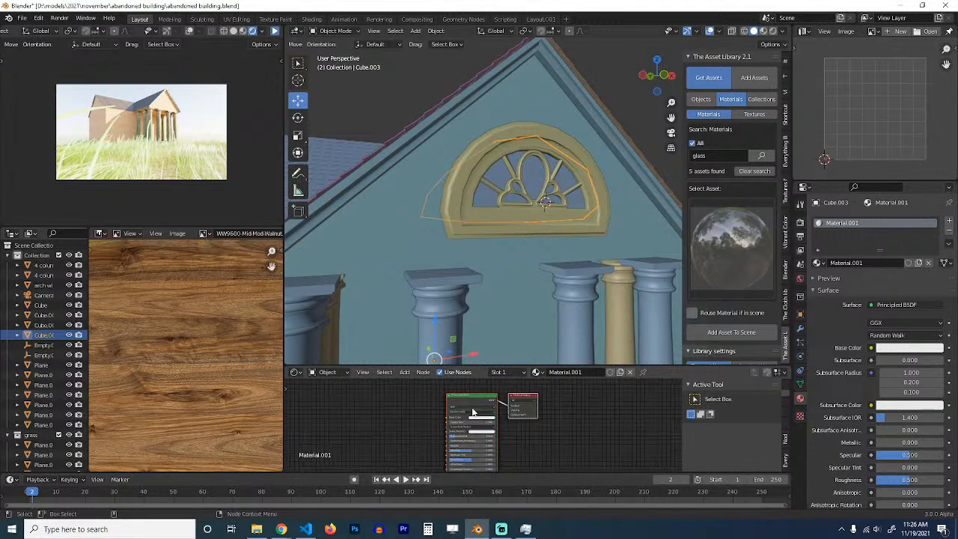
pyautogui.click(479, 421)
pyautogui.moveTo(504, 374); pyautogui.dragTo(503, 386)
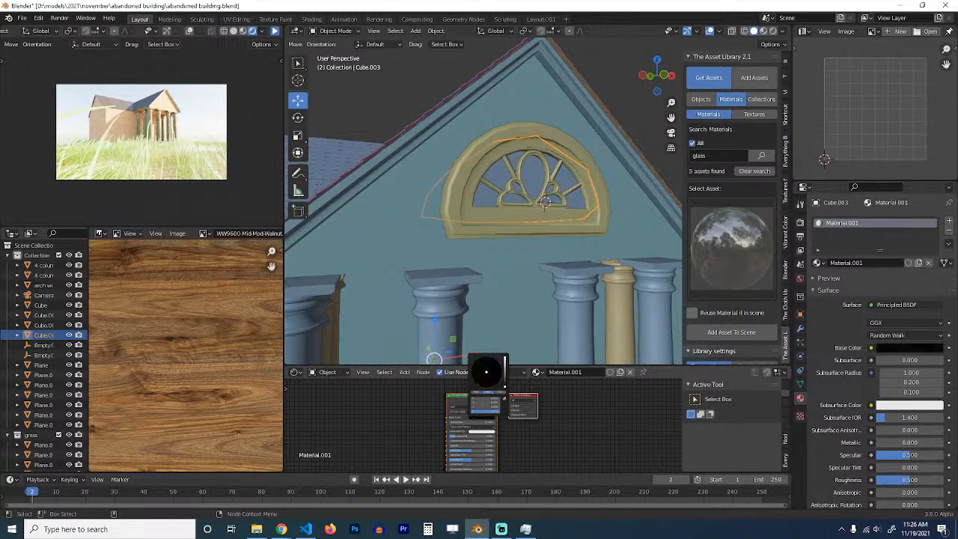
pyautogui.moveTo(909, 480); pyautogui.dragTo(941, 479)
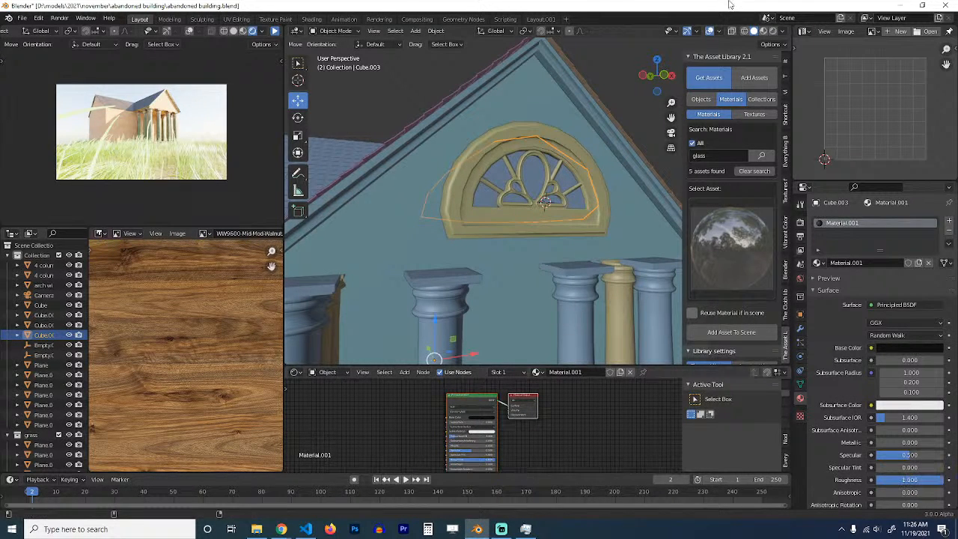
# Step: Switch the viewport to Material Preview, inspect the gable window from several distances and save the file
pyautogui.click(763, 31)
pyautogui.scroll(-3, 581, 121)
pyautogui.moveTo(581, 121)
pyautogui.mouseDown(button='middle')
pyautogui.moveTo(479, 109)
pyautogui.moveTo(586, 150)
pyautogui.moveTo(599, 141)
pyautogui.moveTo(490, 169)
pyautogui.moveTo(434, 161)
pyautogui.moveTo(568, 187)
pyautogui.moveTo(568, 167)
pyautogui.moveTo(472, 210)
pyautogui.moveTo(562, 228)
pyautogui.mouseUp(button='middle')
pyautogui.scroll(5, 521, 120)
pyautogui.scroll(-3, 599, 140)
pyautogui.scroll(-4, 599, 141)
pyautogui.scroll(5, 434, 161)
pyautogui.scroll(-4, 568, 187)
pyautogui.hotkey('ctrl', 's')
pyautogui.scroll(2, 568, 187)
pyautogui.scroll(-4, 456, 218)
pyautogui.scroll(3, 565, 227)
# Step: Add the beige corner cornice object from the asset library's CONIC search to the scene
pyautogui.click(701, 100)
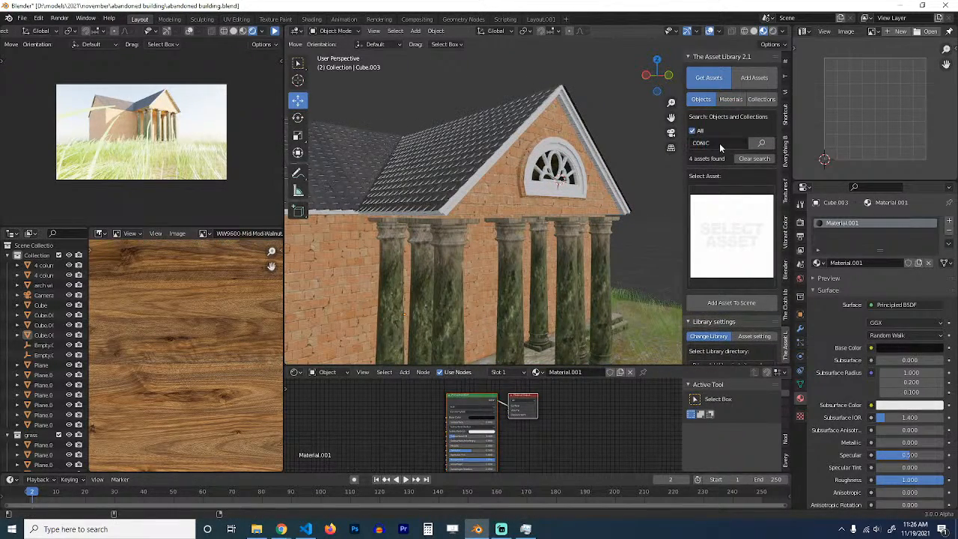
pyautogui.click(707, 218)
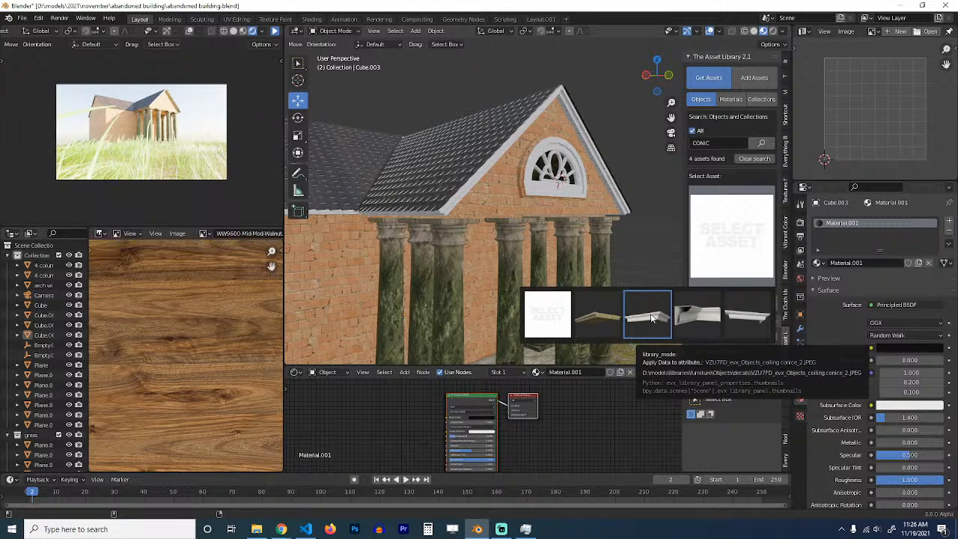
pyautogui.click(585, 318)
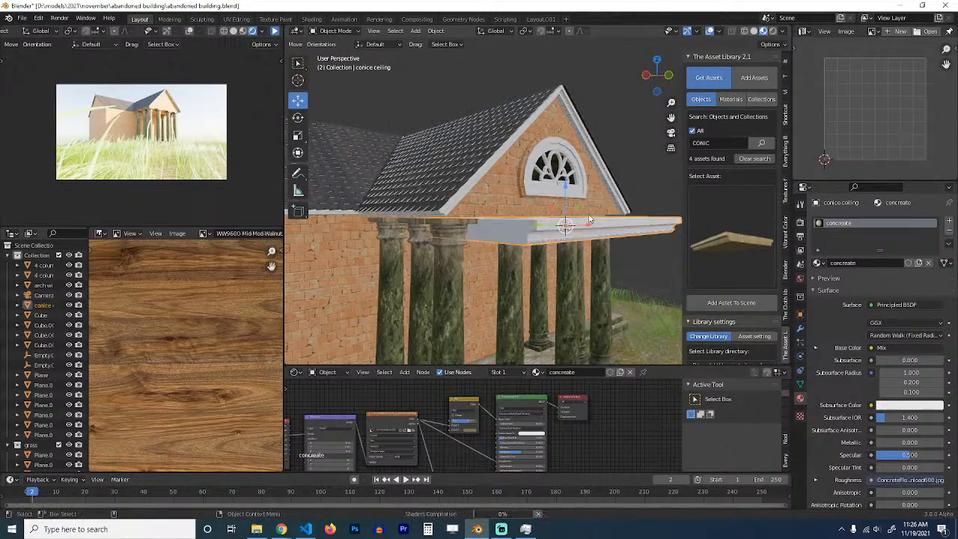
# Step: Move the cornice in top view so it sits within the portico roof outline, above the columns
pyautogui.moveTo(589, 215); pyautogui.dragTo(576, 241, button='middle')
pyautogui.scroll(3, 561, 210)
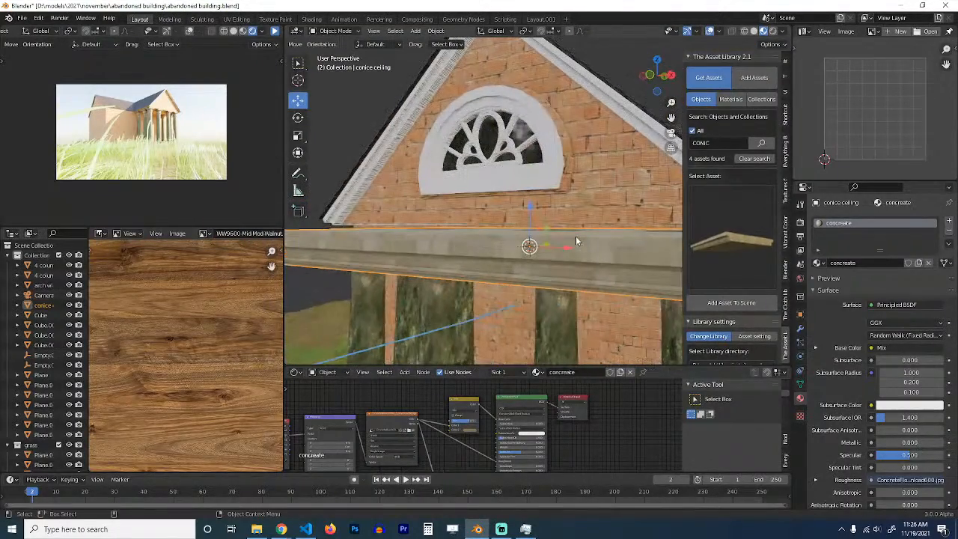
pyautogui.press('KP_1')
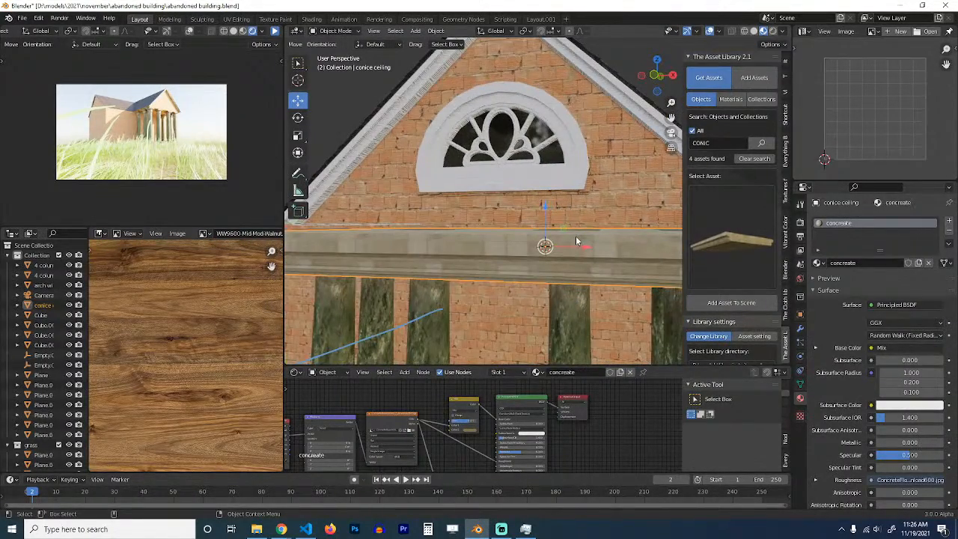
pyautogui.press('KP_7')
pyautogui.scroll(-2, 575, 235)
pyautogui.press('g')
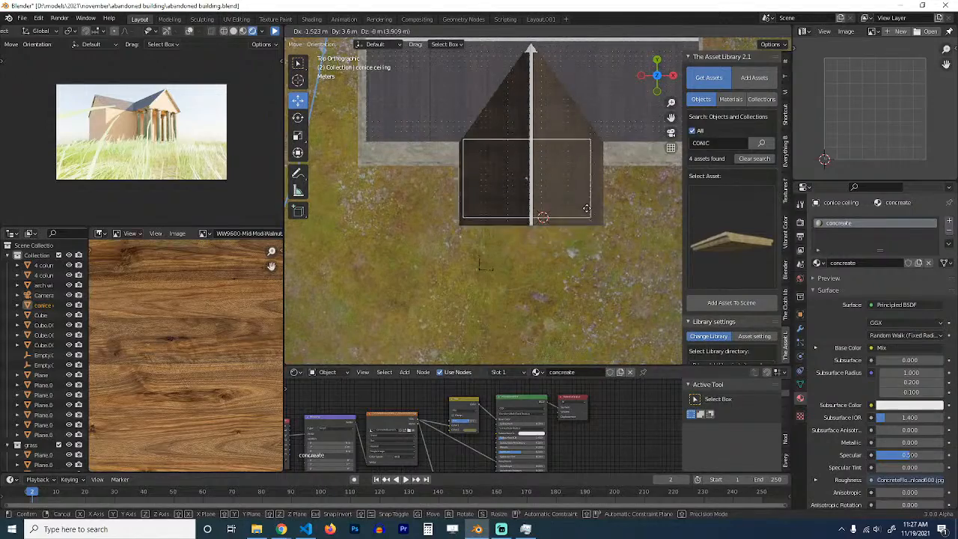
pyautogui.click(543, 241)
pyautogui.moveTo(543, 241); pyautogui.dragTo(590, 262, button='middle')
pyautogui.scroll(3, 573, 154)
pyautogui.scroll(-2, 587, 266)
# Step: Scale the front group of four columns along Z to about 0.91 so they end beneath the cornice
pyautogui.click(575, 260)
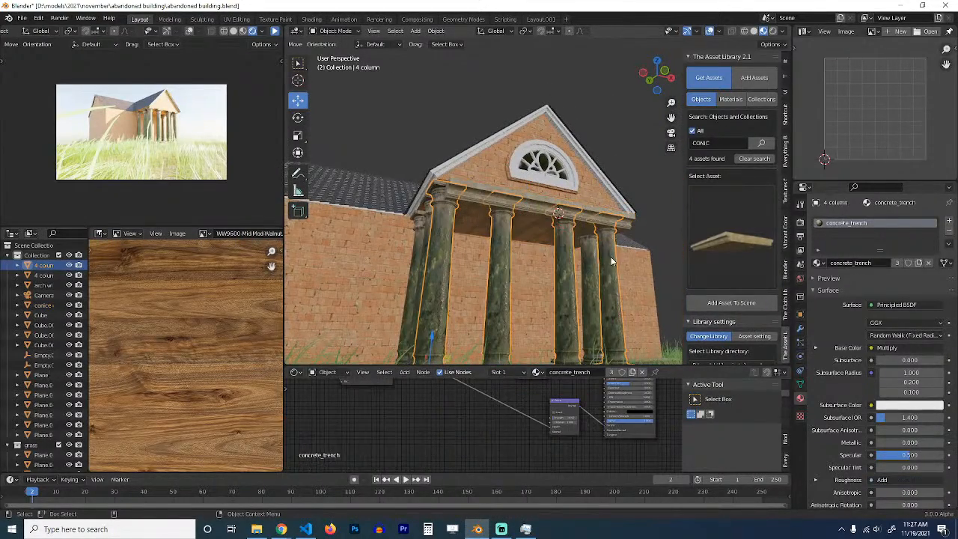
pyautogui.press('s')
pyautogui.press('z')
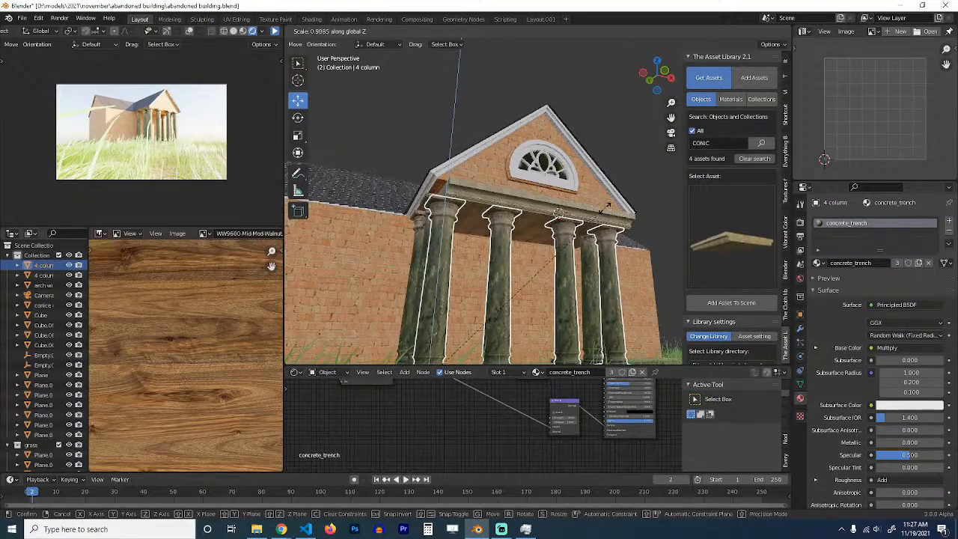
pyautogui.click(603, 210)
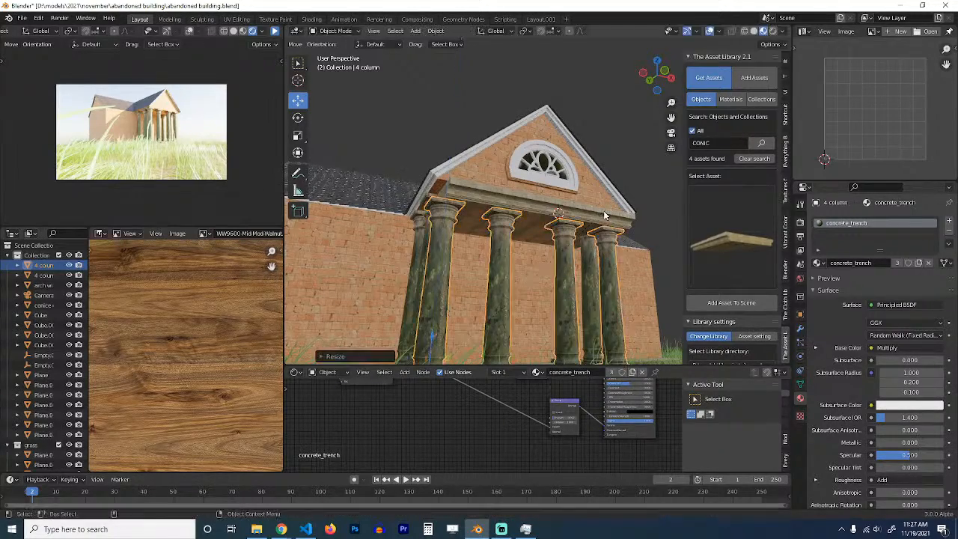
# Step: Delete the right-half vertices of the concrete cornice in top view, keeping only its left half
pyautogui.scroll(2, 594, 219)
pyautogui.moveTo(508, 220); pyautogui.dragTo(561, 223, button='middle')
pyautogui.hotkey('alt', 'a')
pyautogui.click(561, 223)
pyautogui.press('KP_Decimal')
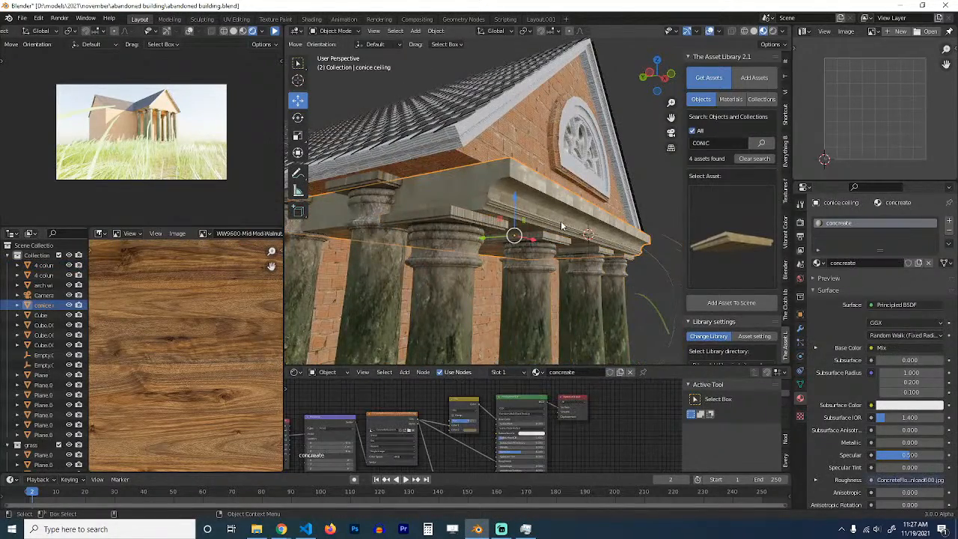
pyautogui.press('KP_7')
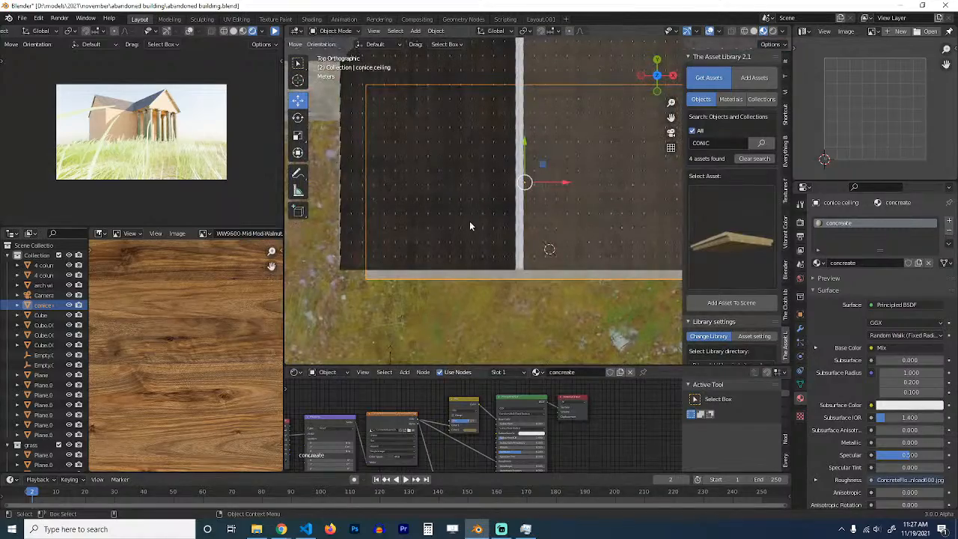
pyautogui.keyDown('ctrl'); pyautogui.scroll(2, 441, 214); pyautogui.keyUp('ctrl')
pyautogui.press('Tab')
pyautogui.hotkey('alt', 'z')
pyautogui.scroll(-1, 363, 210)
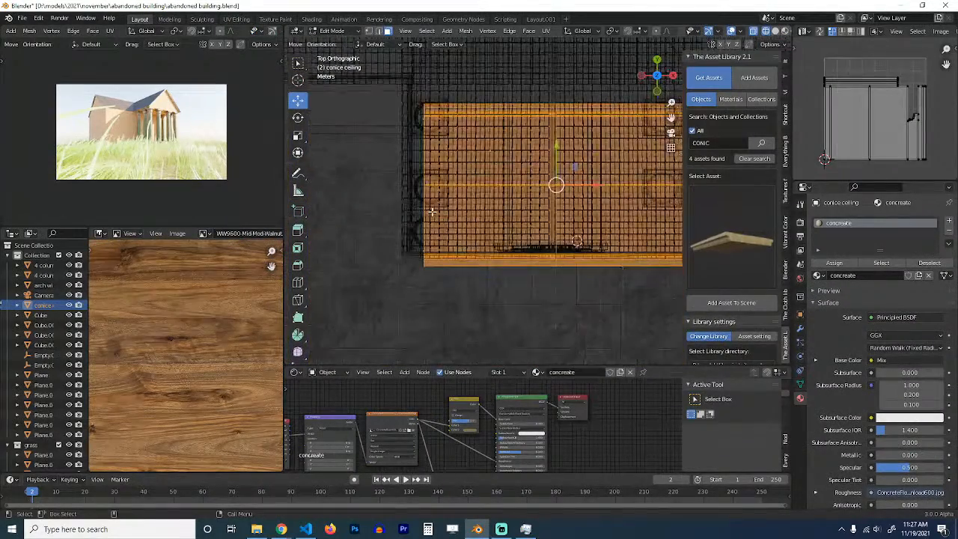
pyautogui.press('1')
pyautogui.hotkey('alt', 'a')
pyautogui.moveTo(399, 78); pyautogui.dragTo(458, 273)
pyautogui.scroll(-2, 499, 270)
pyautogui.keyDown('shift'); pyautogui.moveTo(471, 267); pyautogui.dragTo(387, 267, button='middle'); pyautogui.keyUp('shift')
pyautogui.moveTo(511, 103); pyautogui.dragTo(609, 289)
pyautogui.press('x')
pyautogui.click(597, 268)
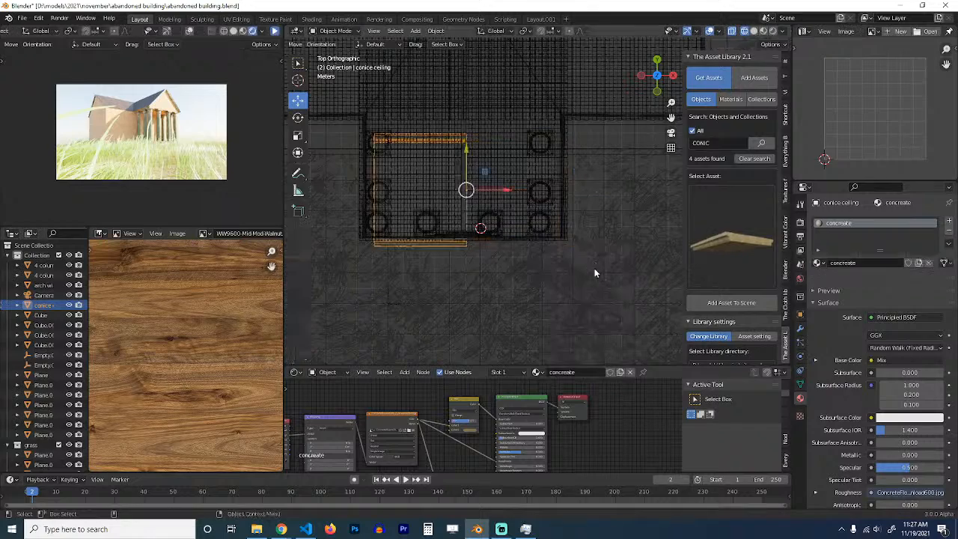
pyautogui.press('Tab')
# Step: Add a Mirror modifier on the X axis to the halved cornice
pyautogui.click(281, 529)
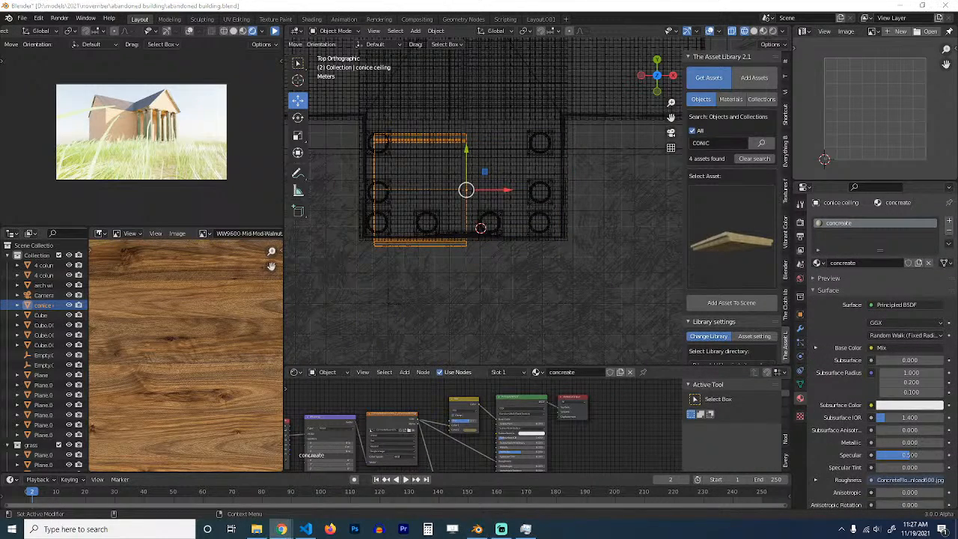
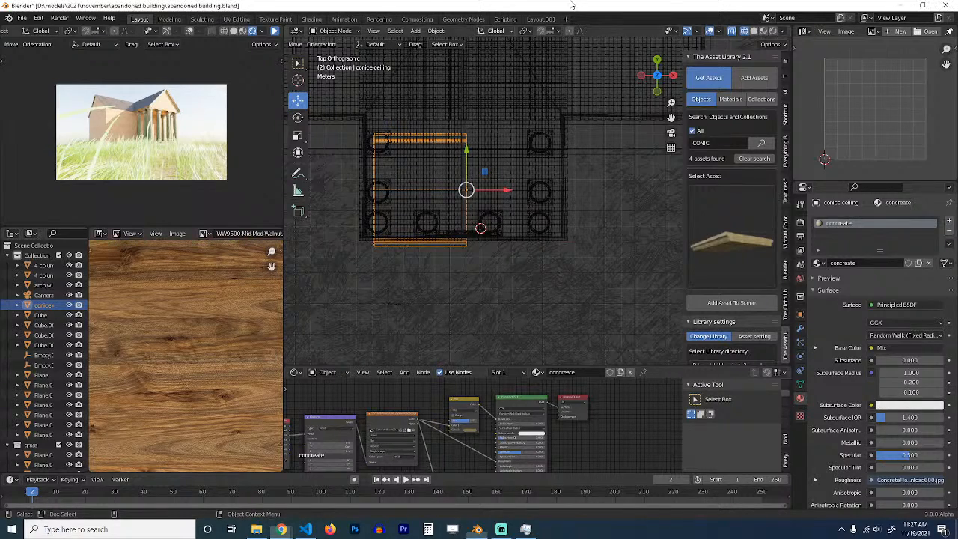
pyautogui.press('Tab')
pyautogui.press('Tab')
pyautogui.click(799, 328)
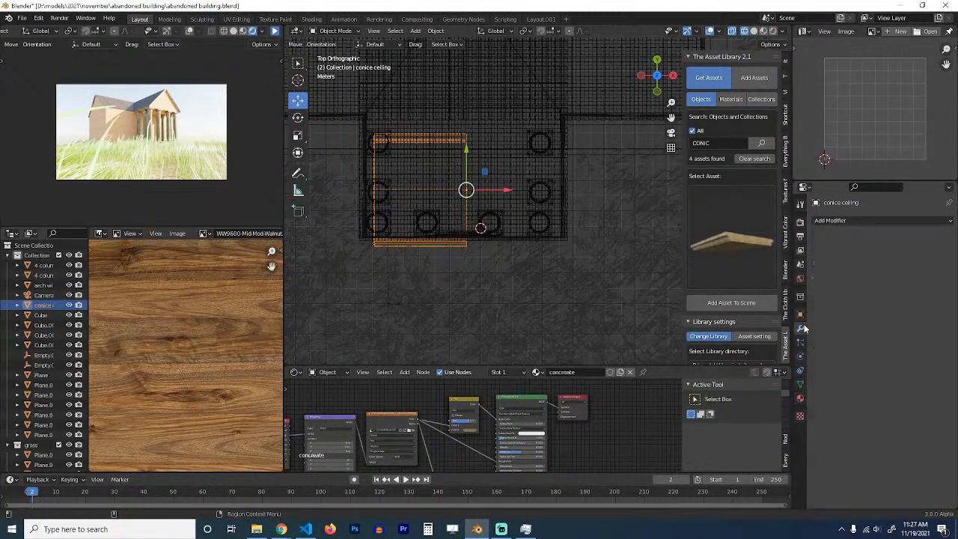
pyautogui.click(859, 220)
pyautogui.click(751, 338)
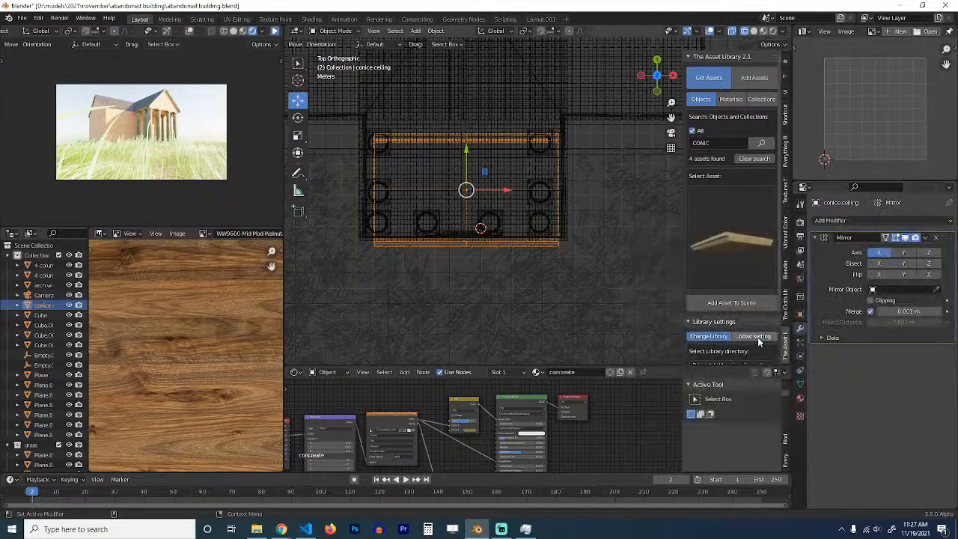
# Step: Shear the cornice's left-end vertices in top view by about -0.8 to form a diagonal mitre at the front corner
pyautogui.press('Tab')
pyautogui.moveTo(353, 124); pyautogui.dragTo(464, 297)
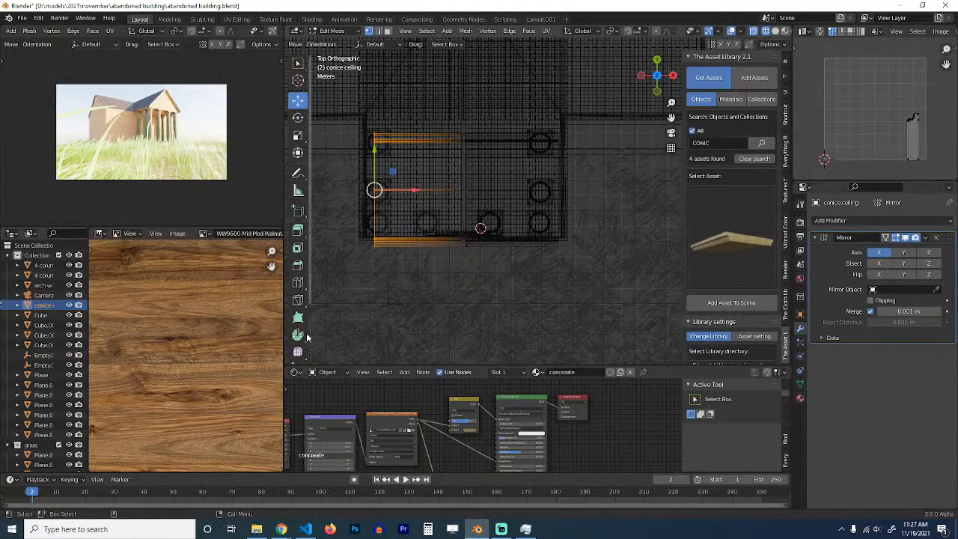
pyautogui.scroll(-4, 302, 344)
pyautogui.click(302, 338)
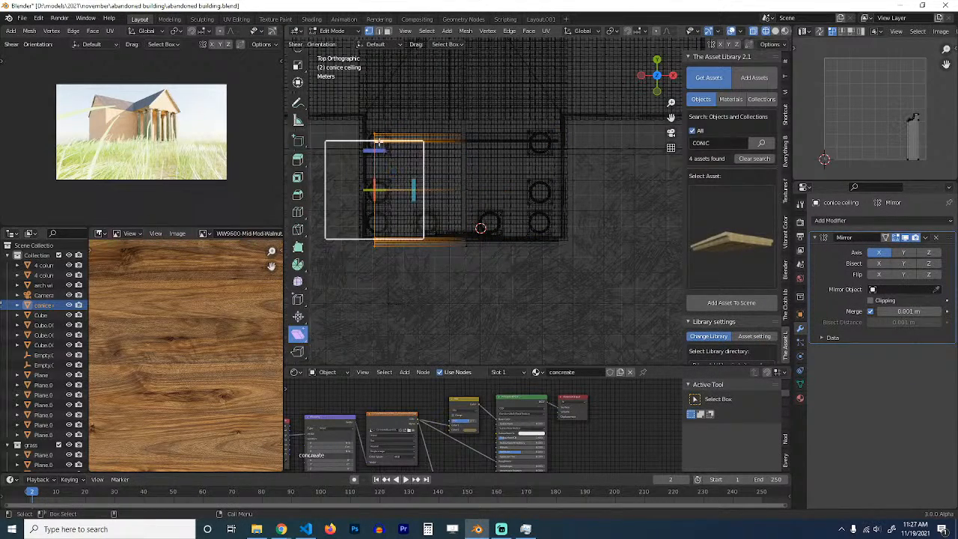
pyautogui.moveTo(385, 150); pyautogui.dragTo(415, 150)
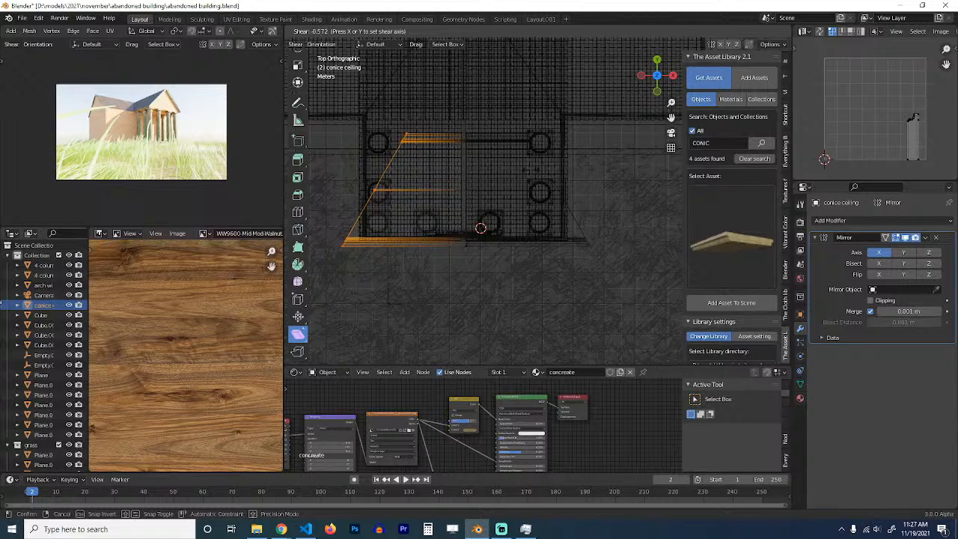
pyautogui.press('Escape')
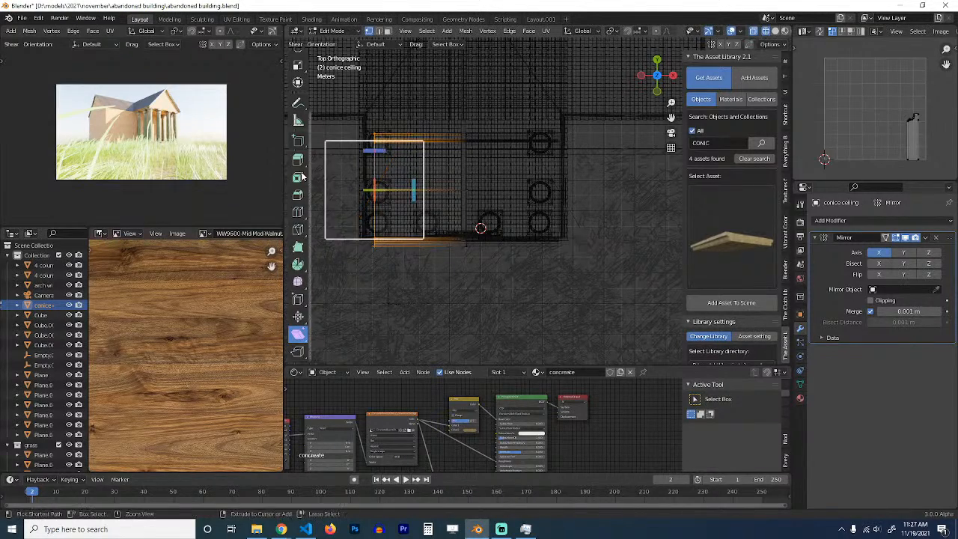
pyautogui.keyDown('shift'); pyautogui.moveTo(283, 116); pyautogui.dragTo(336, 112, button='middle'); pyautogui.keyUp('shift')
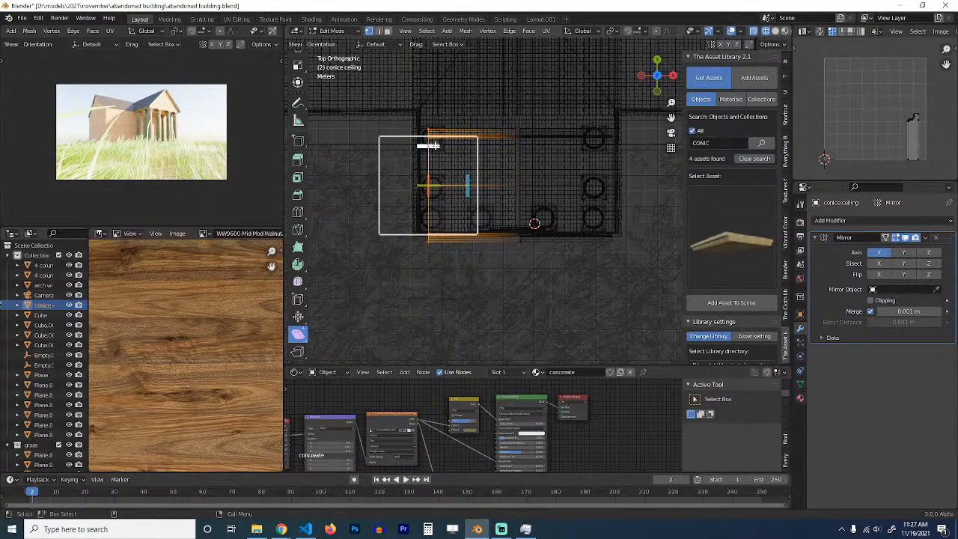
pyautogui.moveTo(433, 145); pyautogui.dragTo(449, 145)
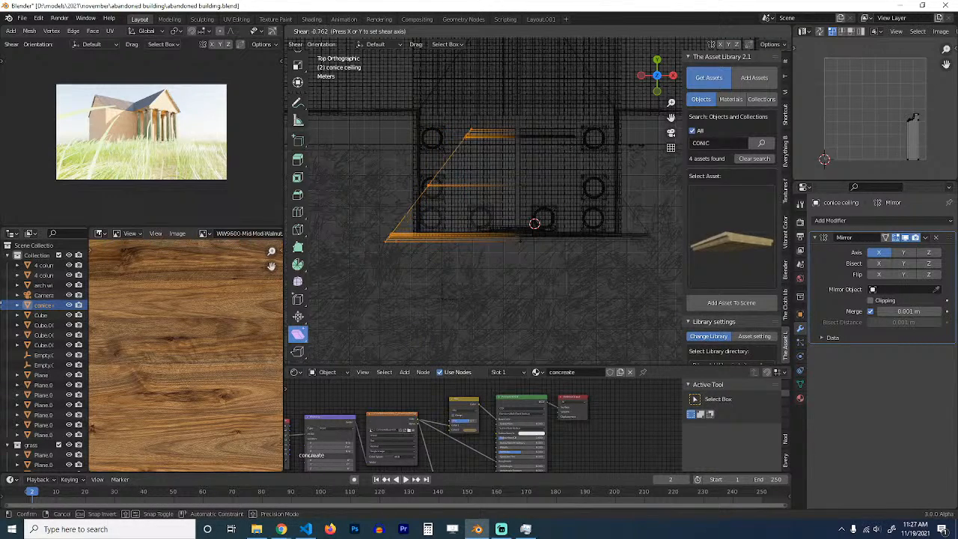
pyautogui.moveTo(468, 135); pyautogui.dragTo(468, 136)
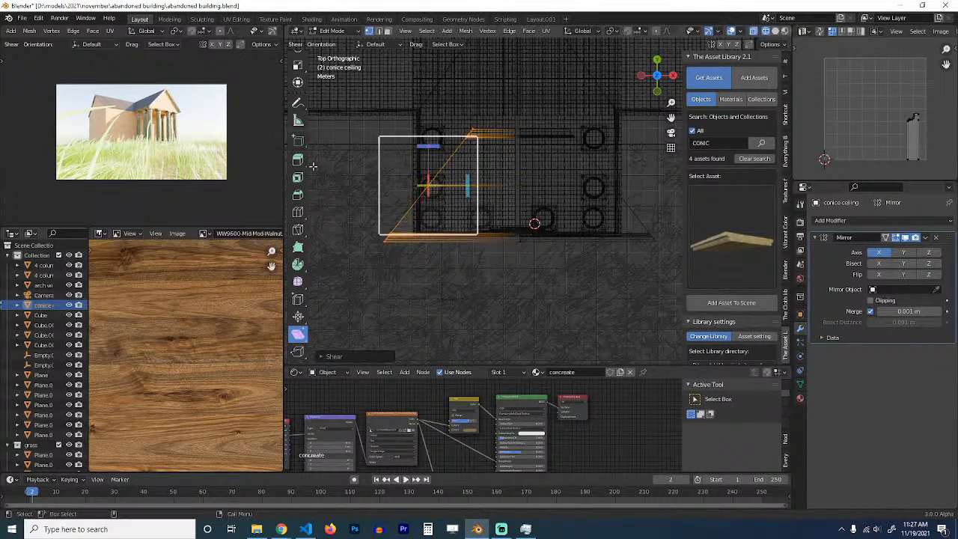
# Step: Extrude the mitred end about 5.3 m along Y toward the main building and flatten its far edge along Y
pyautogui.scroll(3, 298, 72)
pyautogui.click(296, 99)
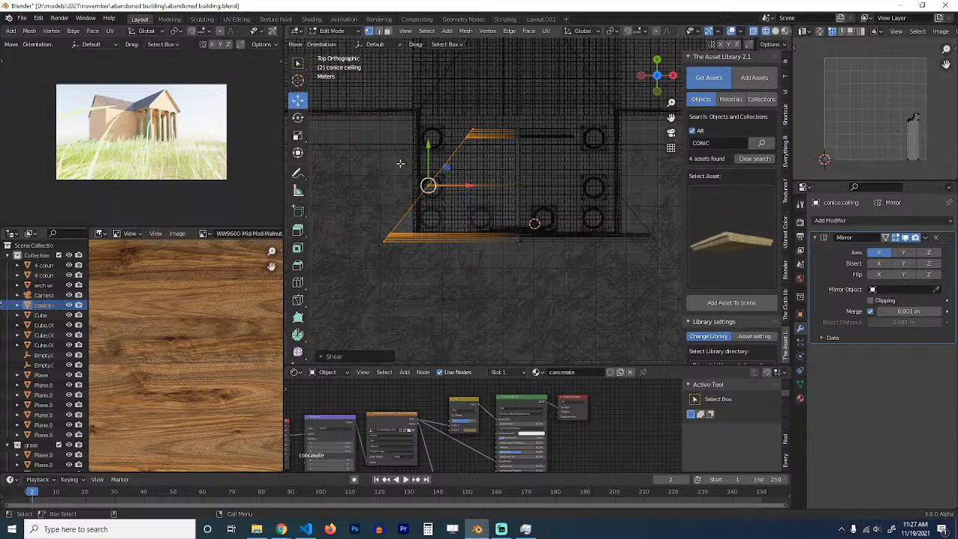
pyautogui.press('e')
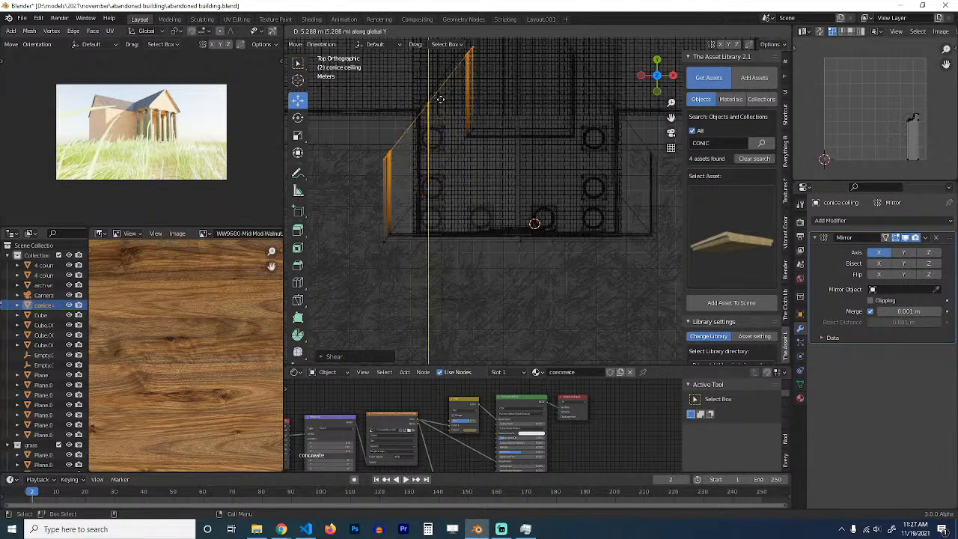
pyautogui.press('s')
pyautogui.click(427, 100)
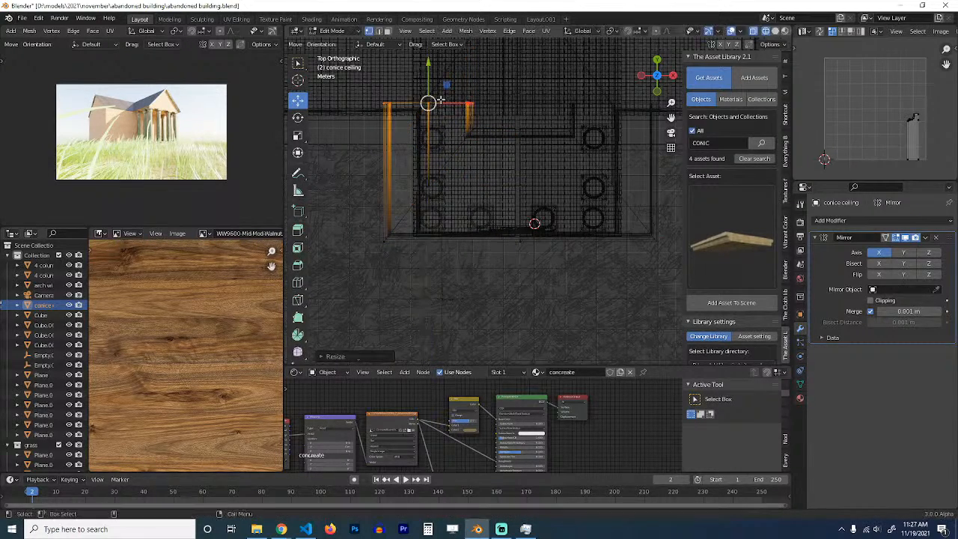
# Step: Shift the cornice's left side section along X toward the columns, undoing the misplaced attempt first
pyautogui.press('Tab')
pyautogui.press('Tab')
pyautogui.moveTo(364, 90); pyautogui.dragTo(469, 238)
pyautogui.moveTo(469, 153); pyautogui.dragTo(504, 142)
pyautogui.hotkey('ctrl', 'z')
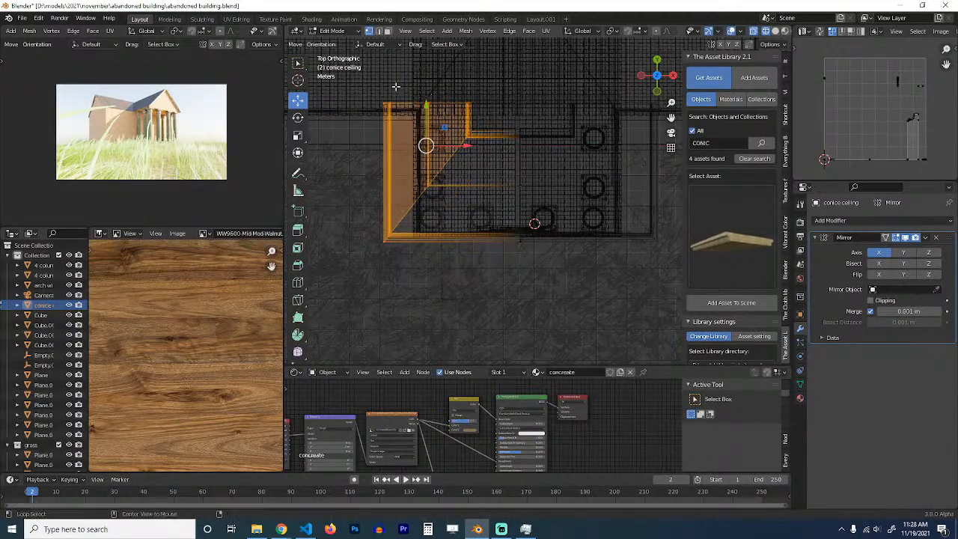
pyautogui.hotkey('ctrl', 'z')
pyautogui.moveTo(346, 96); pyautogui.dragTo(464, 223)
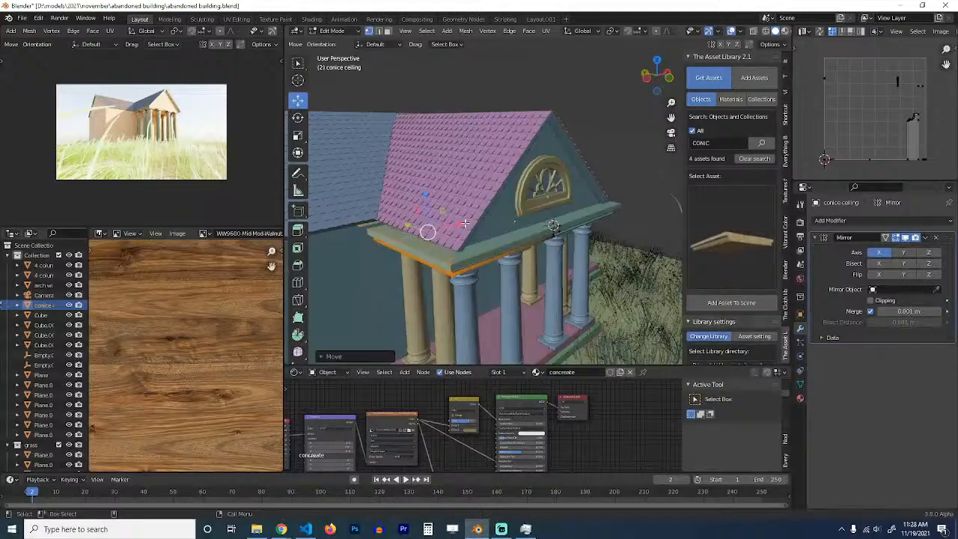
# Step: Move the cornice's front section along Y to line it up over the front row of columns
pyautogui.moveTo(465, 223); pyautogui.dragTo(515, 131, button='middle')
pyautogui.hotkey('alt', 'z')
pyautogui.moveTo(520, 137); pyautogui.dragTo(589, 288)
pyautogui.moveTo(590, 287); pyautogui.dragTo(569, 202, button='middle')
pyautogui.press('g')
pyautogui.press('y')
pyautogui.click(614, 244)
pyautogui.hotkey('alt', 'z')
pyautogui.press('Tab')
pyautogui.hotkey('alt', 'a')
# Step: Switch the viewport to Material Preview and remap the cornice mesh's UVs with Lightmap Pack
pyautogui.click(763, 31)
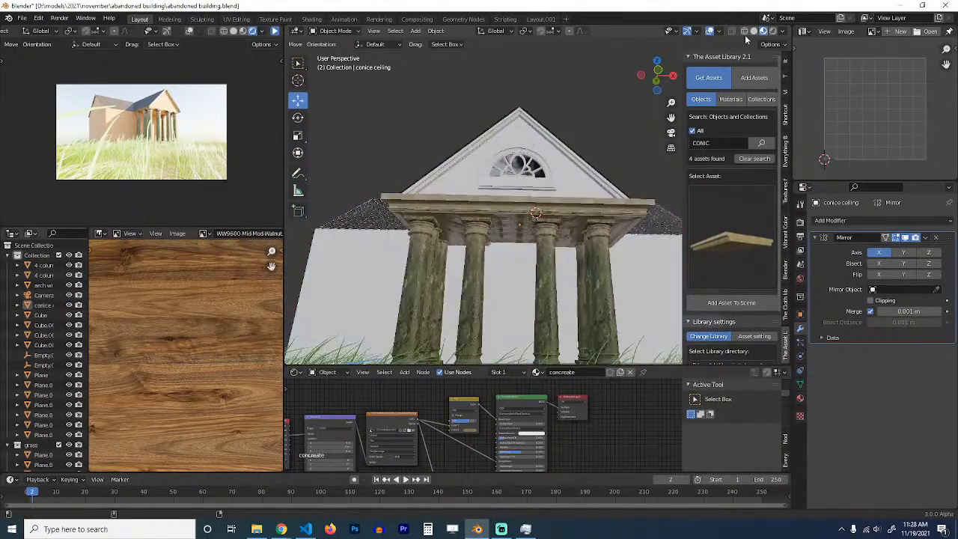
pyautogui.scroll(3, 648, 149)
pyautogui.moveTo(649, 150); pyautogui.dragTo(532, 168, button='middle')
pyautogui.scroll(3, 648, 156)
pyautogui.click(498, 212)
pyautogui.scroll(-5, 498, 212)
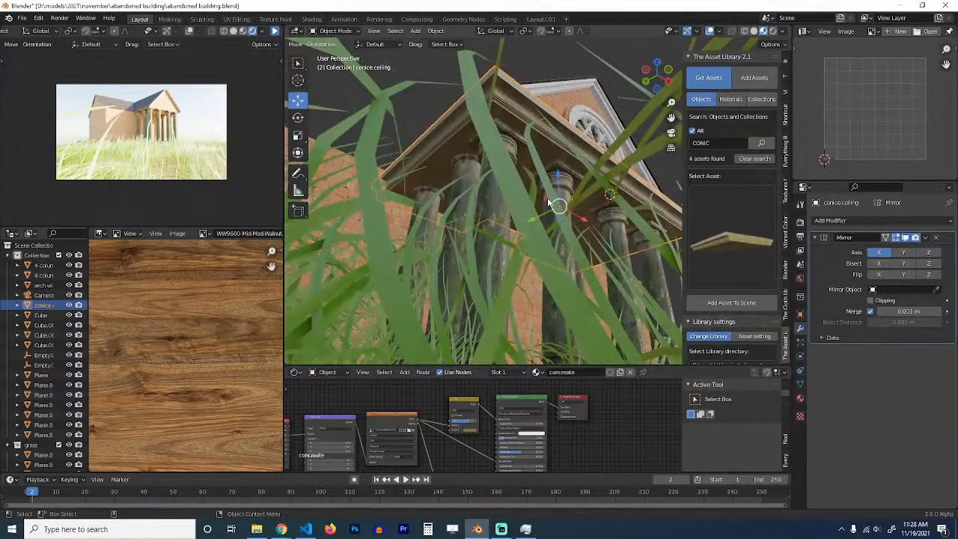
pyautogui.press('Tab')
pyautogui.press('u')
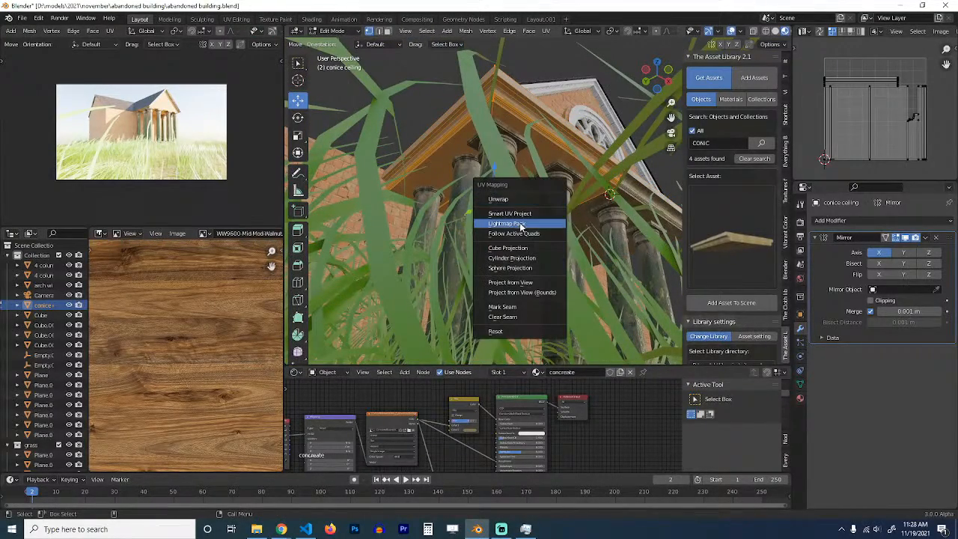
pyautogui.click(531, 223)
pyautogui.click(534, 293)
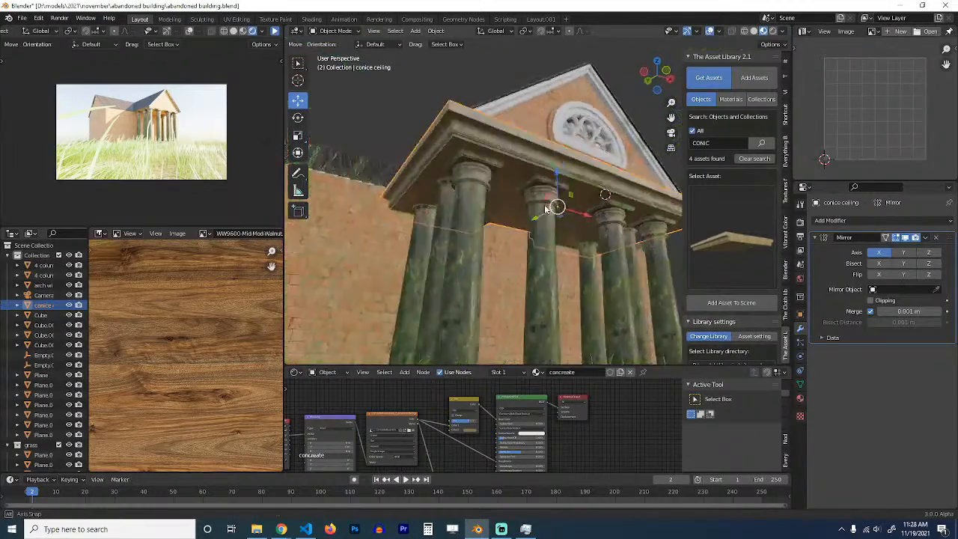
# Step: Adjust the cornice's height along Z so it rests on the portico column capitals
pyautogui.hotkey('alt', 'a')
pyautogui.moveTo(545, 209); pyautogui.dragTo(555, 245, button='middle')
pyautogui.scroll(-2, 544, 246)
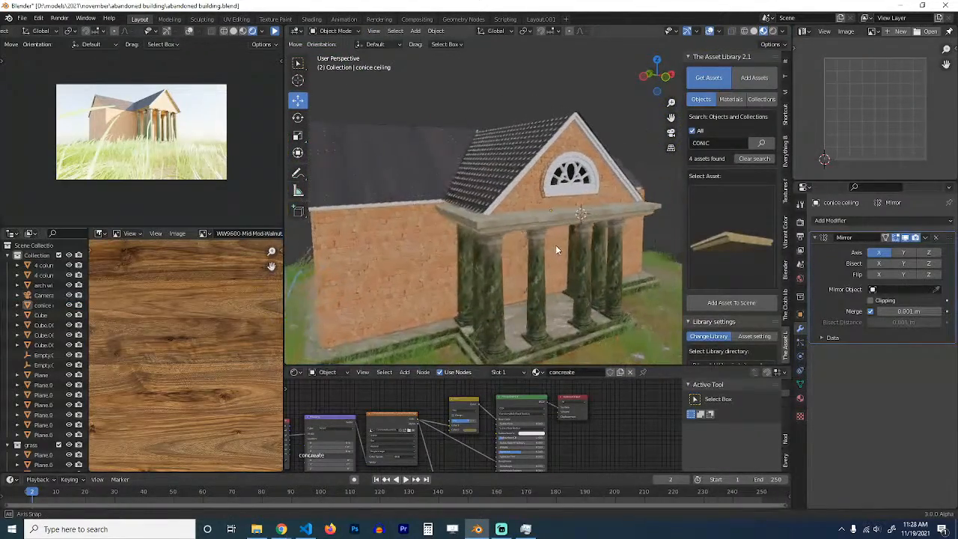
pyautogui.click(574, 220)
pyautogui.press('g')
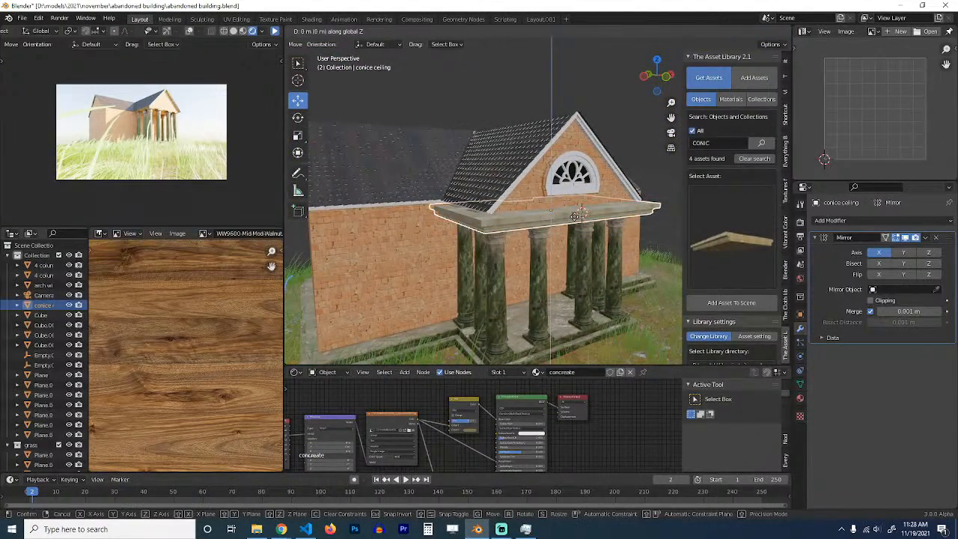
pyautogui.click(575, 232)
pyautogui.hotkey('alt', 'a')
# Step: Save the file and refresh the rendered camera preview with the current scene
pyautogui.hotkey('ctrl', 's')
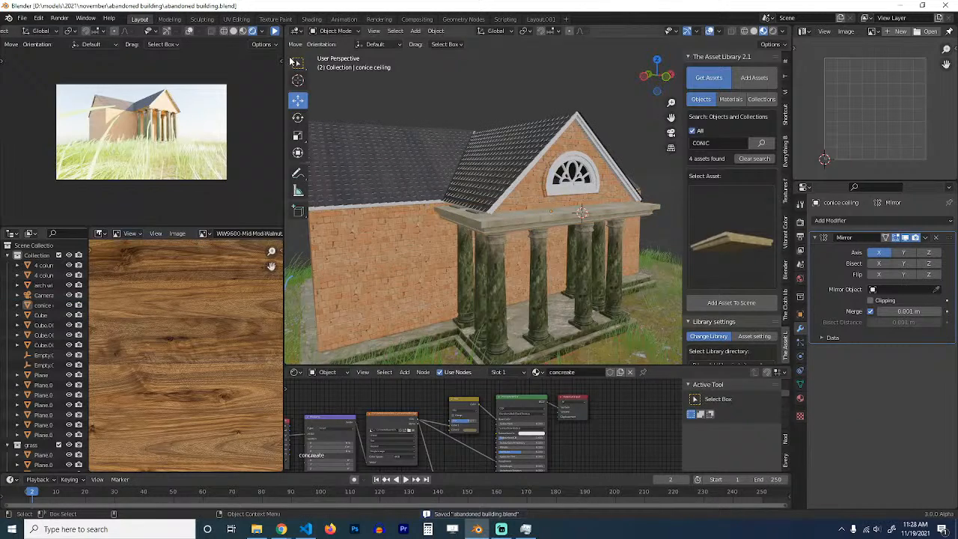
pyautogui.click(276, 30)
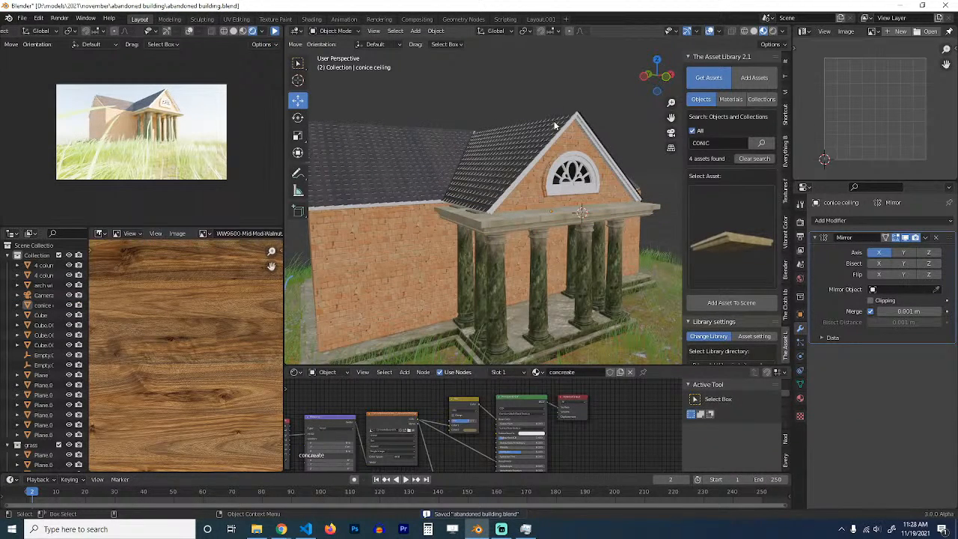
pyautogui.hotkey('ctrl', 's')
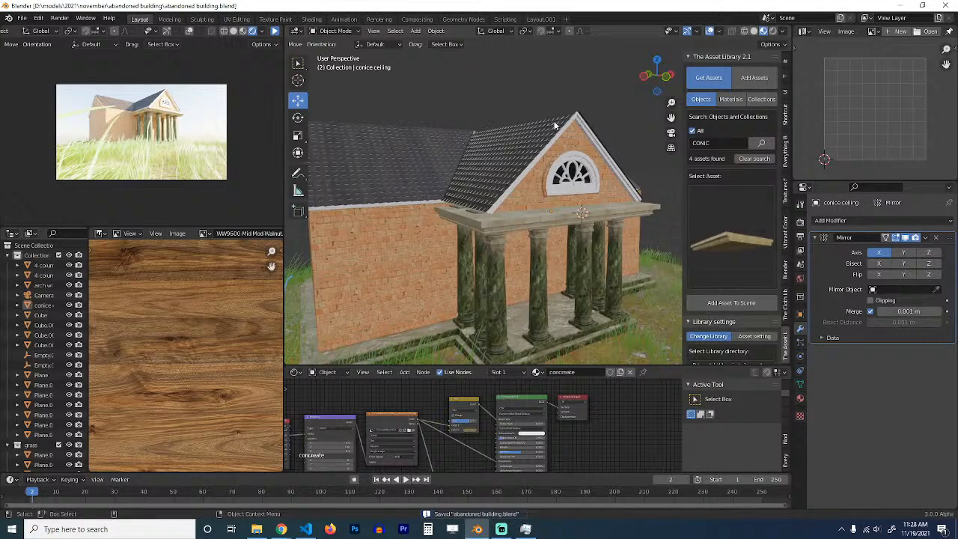
# Step: Add a mesh plane at the 3D cursor by the portico and scale it up
pyautogui.scroll(-4, 555, 126)
pyautogui.moveTo(555, 126); pyautogui.dragTo(608, 226, button='middle')
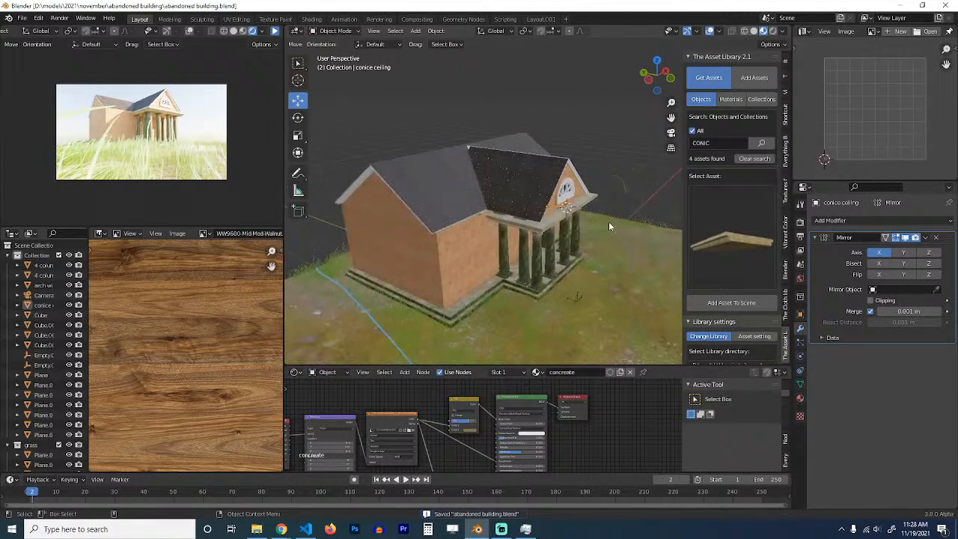
pyautogui.scroll(-5, 635, 271)
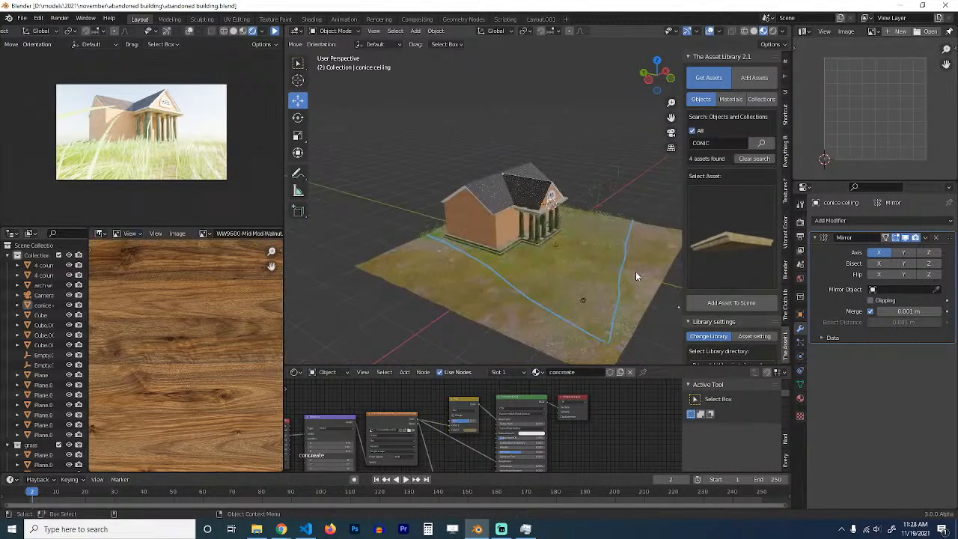
pyautogui.moveTo(628, 269); pyautogui.dragTo(582, 191, button='middle')
pyautogui.hotkey('shift', 'a')
pyautogui.moveTo(582, 192)
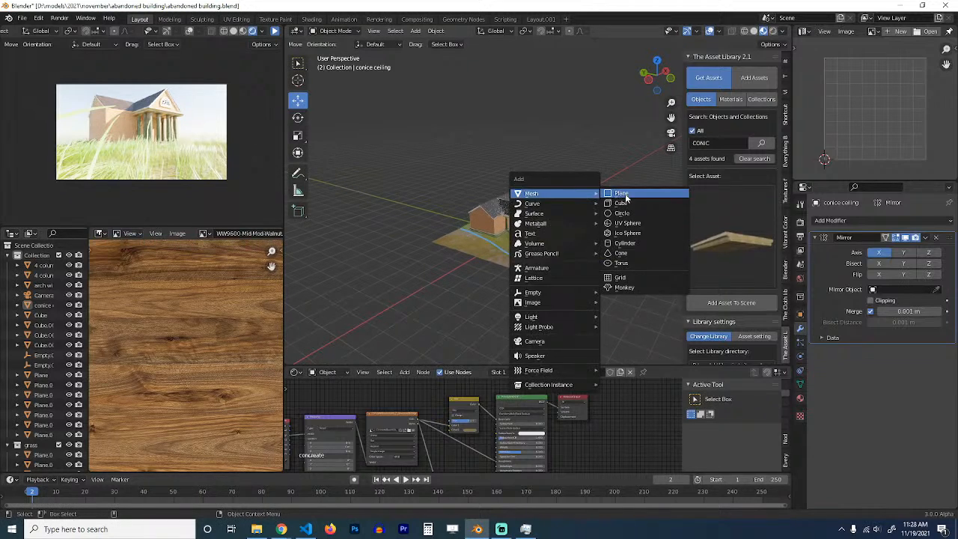
pyautogui.click(619, 194)
pyautogui.press('s')
pyautogui.click(609, 235)
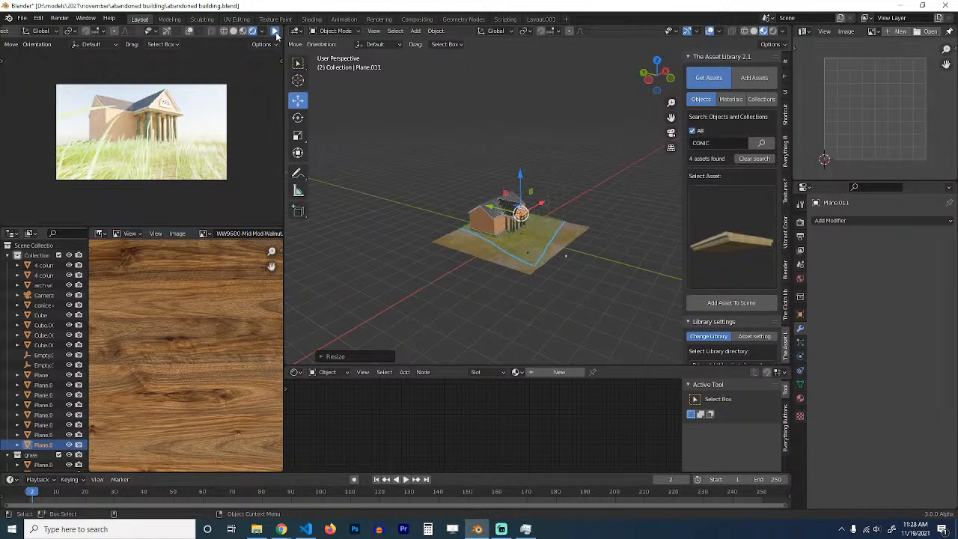
# Step: With the camera preview rendering live, move the plane about 30 m up above the building and enlarge it
pyautogui.click(275, 33)
pyautogui.press('g')
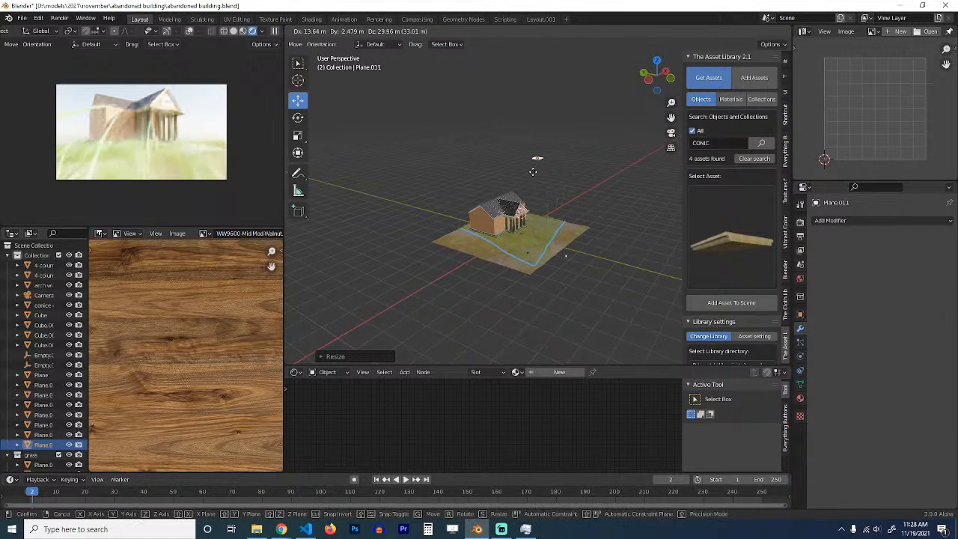
pyautogui.click(533, 171)
pyautogui.press('s')
pyautogui.click(676, 192)
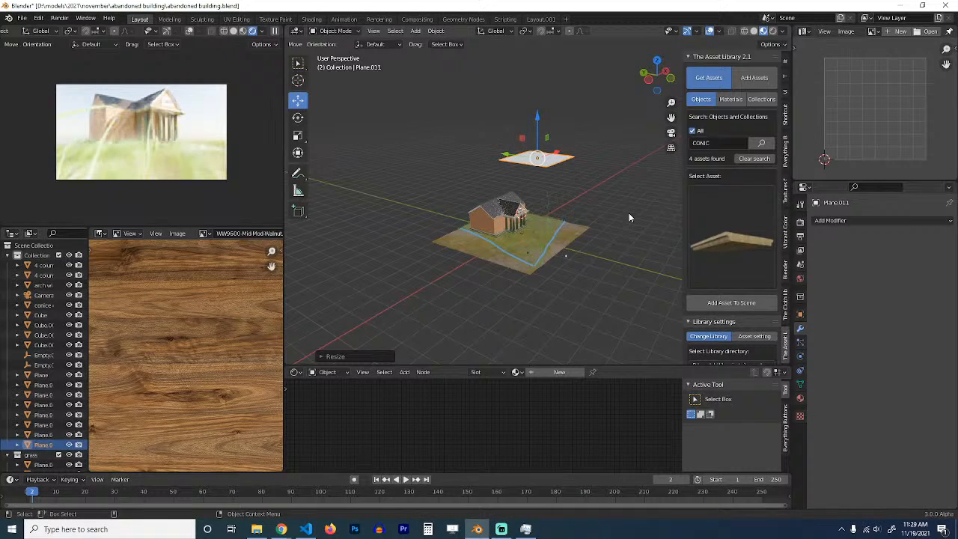
# Step: In top view, centre the overhead plane above the building and scale it to cover most of the ground
pyautogui.press('KP_7')
pyautogui.press('g')
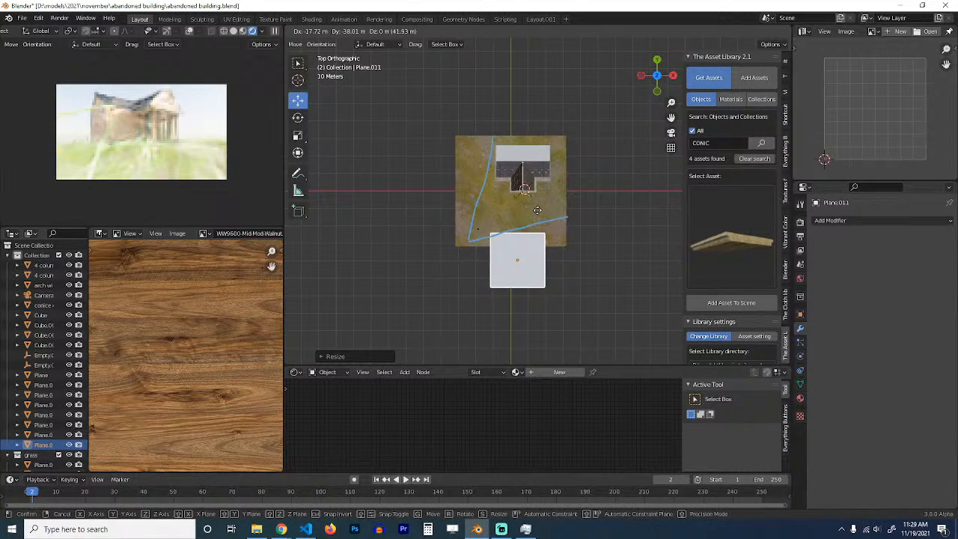
pyautogui.click(569, 220)
pyautogui.press('s')
pyautogui.click(614, 242)
pyautogui.press('g')
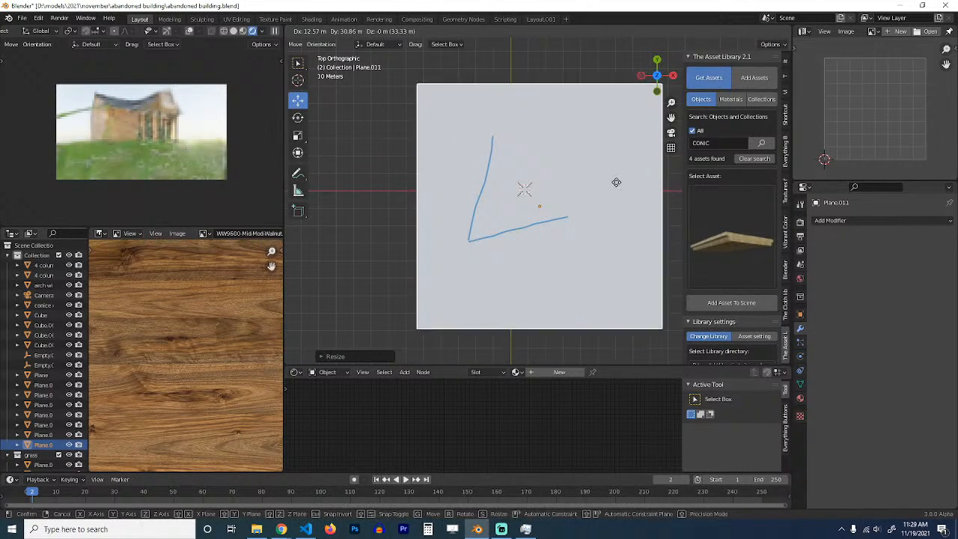
pyautogui.click(618, 184)
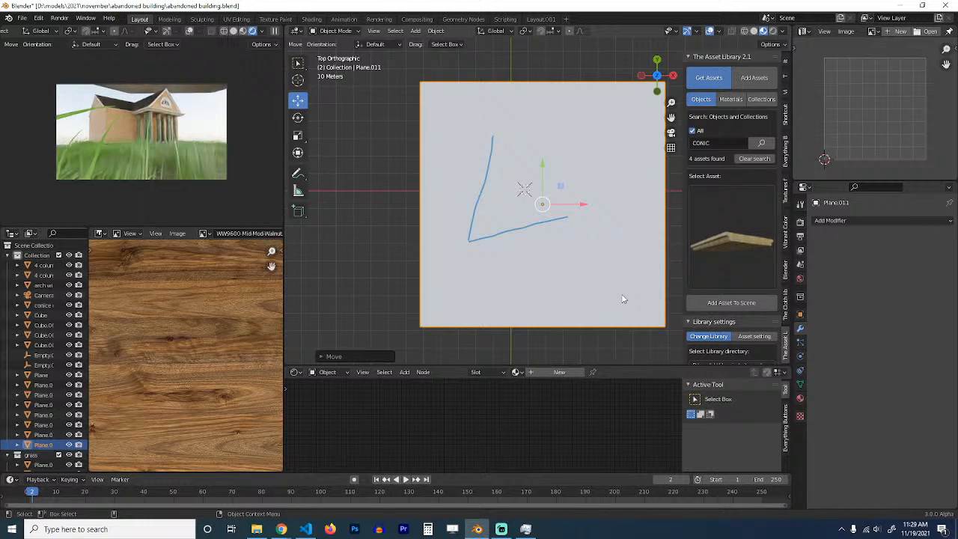
pyautogui.press('s')
pyautogui.click(576, 280)
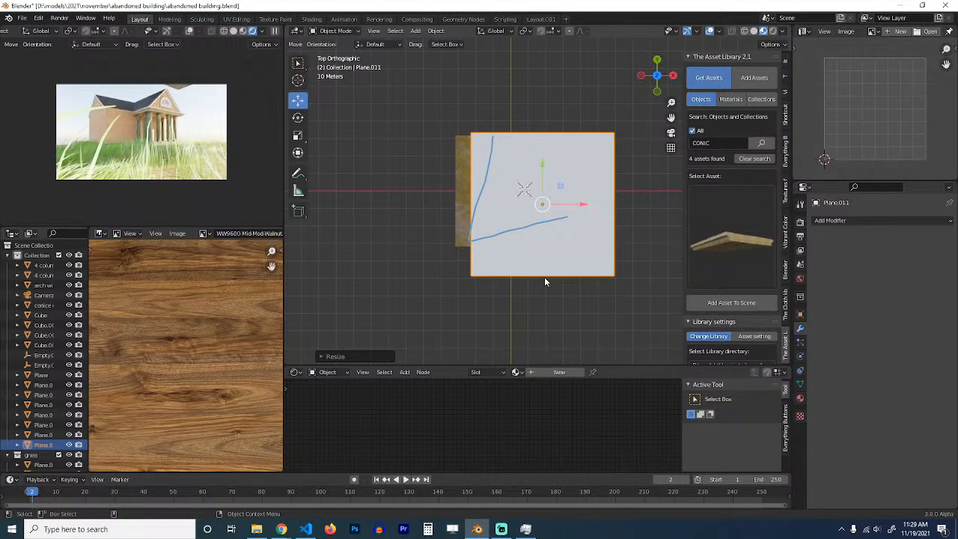
pyautogui.scroll(-2, 550, 258)
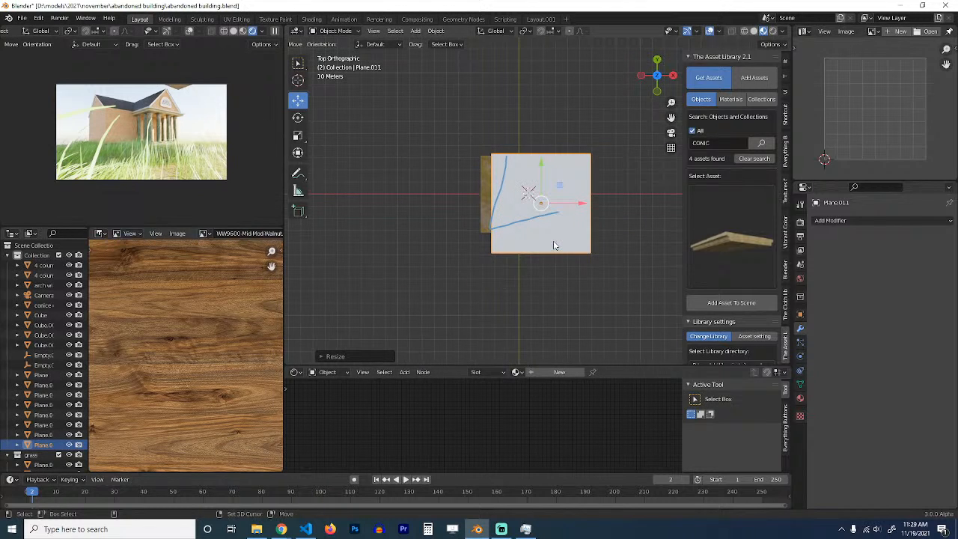
# Step: Duplicate the overhead plane, place the copy beside it along X, and scale the copy down slightly
pyautogui.hotkey('shift', 'd')
pyautogui.click(637, 211)
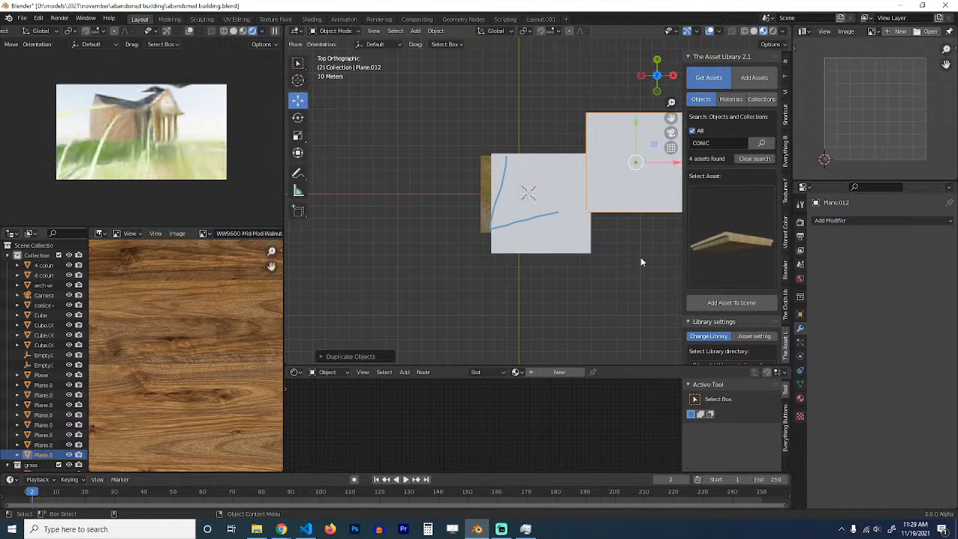
pyautogui.press('s')
pyautogui.click(637, 247)
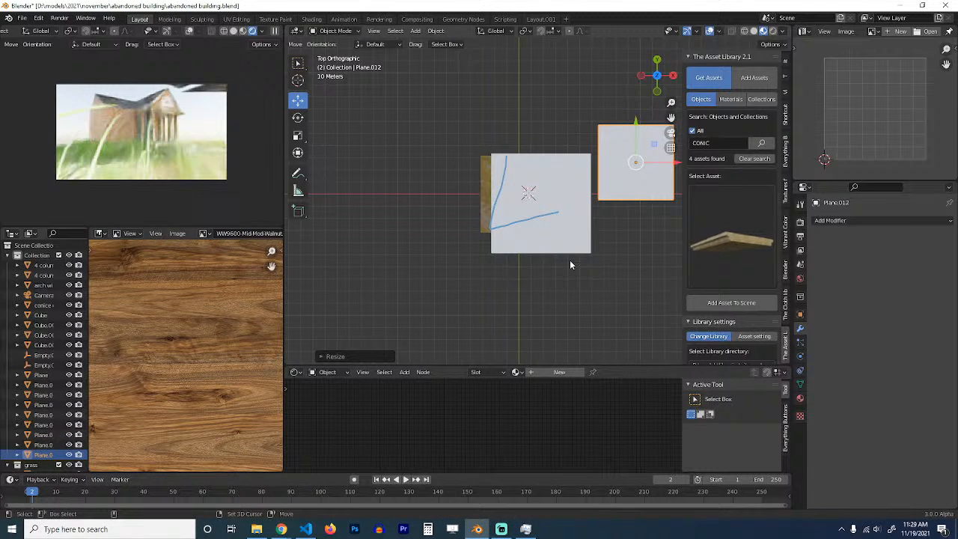
# Step: Reposition the original overhead plane so it is directly above the ground and building
pyautogui.click(581, 248)
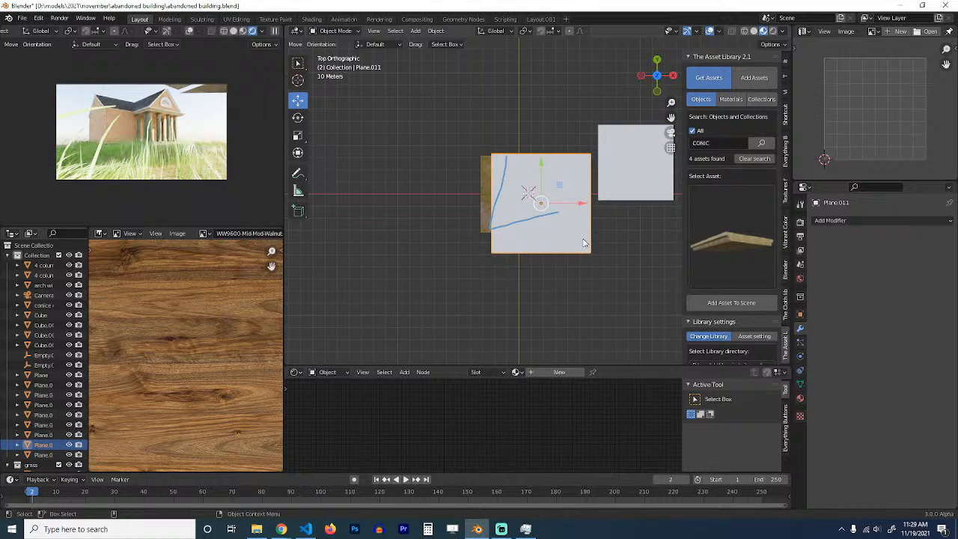
pyautogui.press('g')
pyautogui.click(550, 264)
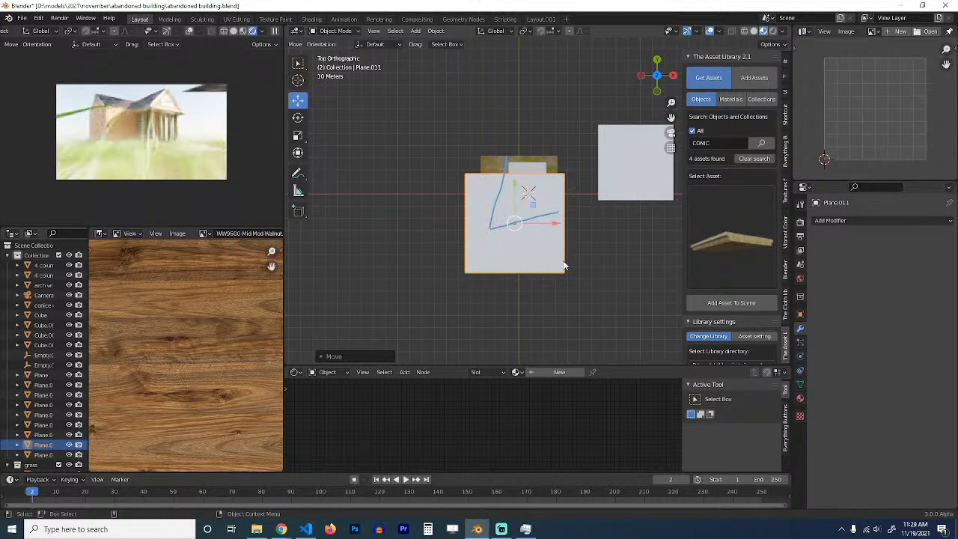
pyautogui.press('g')
pyautogui.click(577, 239)
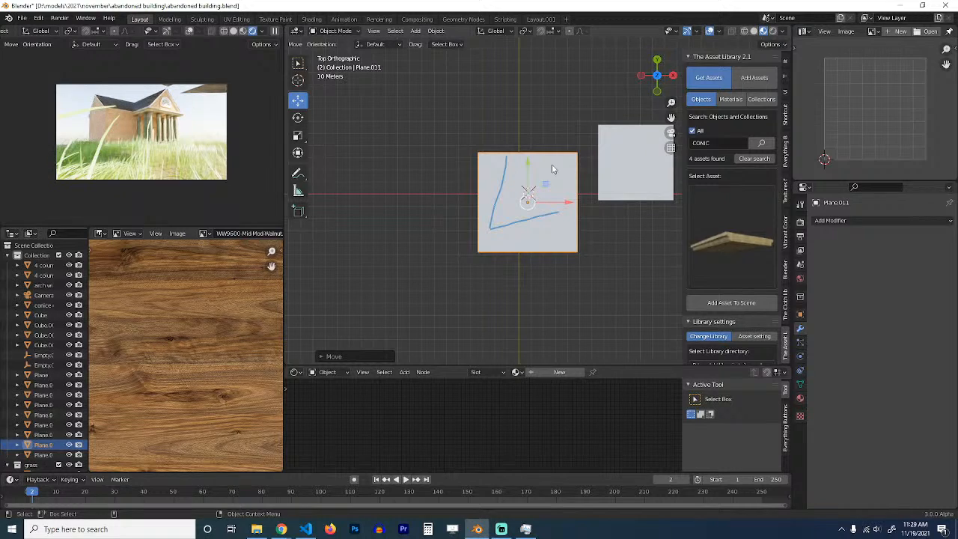
pyautogui.scroll(-3, 417, 259)
pyautogui.scroll(9, 538, 214)
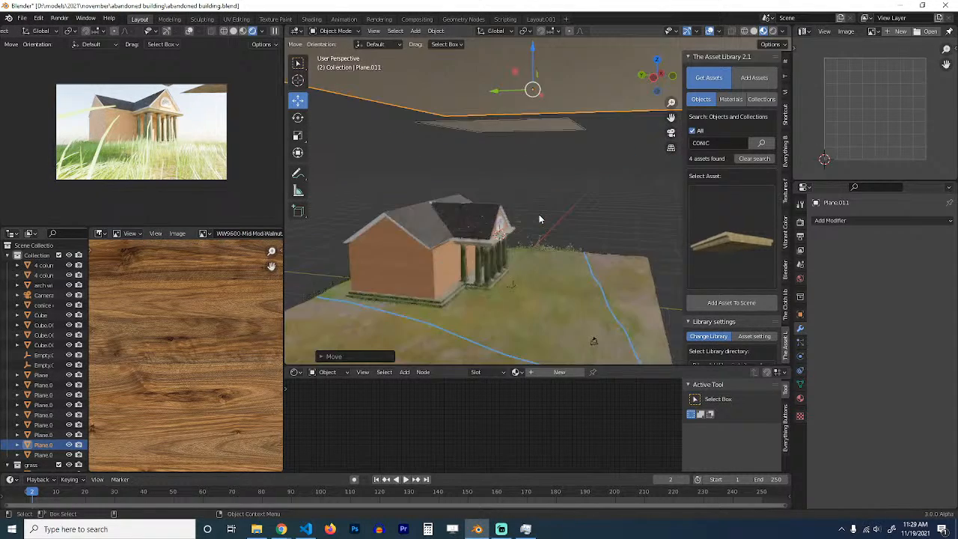
pyautogui.keyDown('shift'); pyautogui.moveTo(539, 214); pyautogui.dragTo(545, 147, button='middle'); pyautogui.keyUp('shift')
pyautogui.click(552, 232)
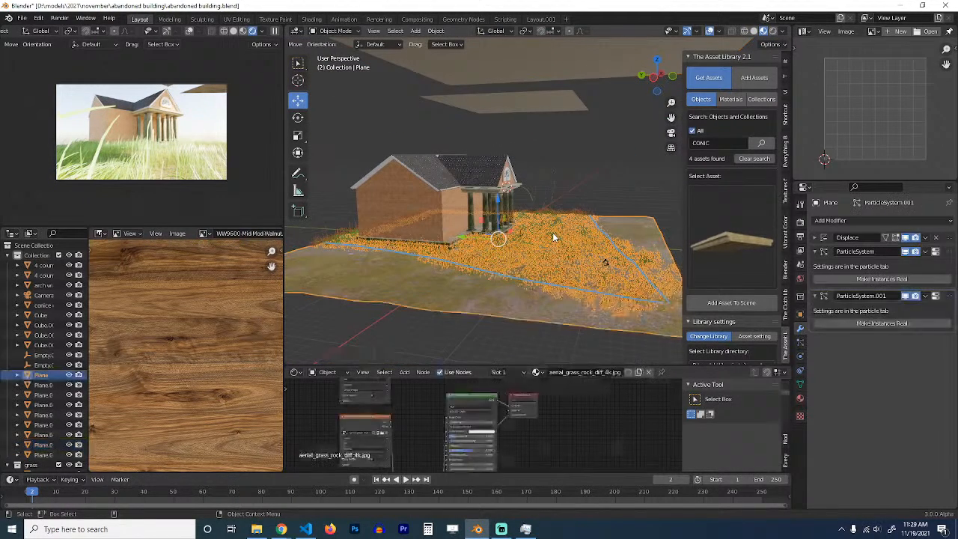
pyautogui.moveTo(597, 210); pyautogui.dragTo(577, 214, button='middle')
pyautogui.click(598, 208)
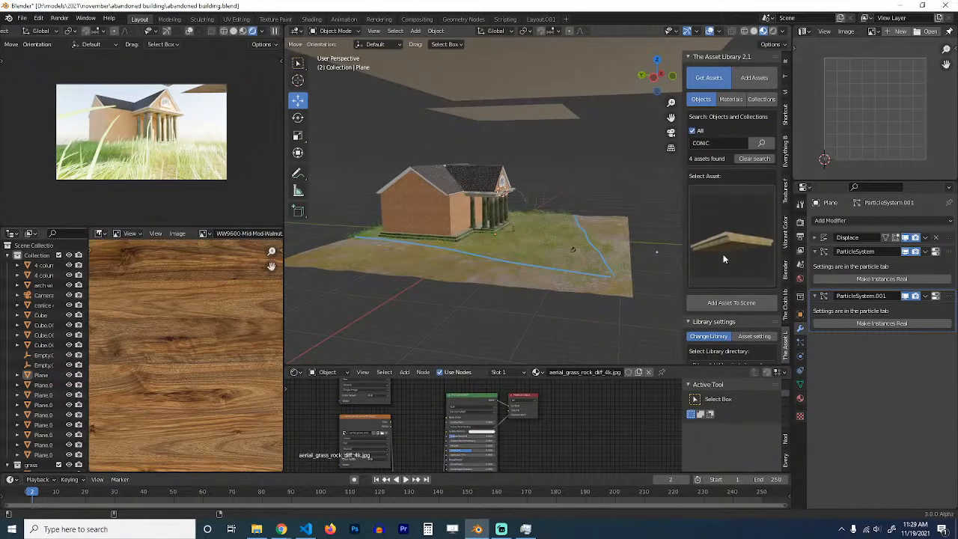
# Step: Set the world sky texture's sun elevation to 10° and sun intensity to 0.1, and save the file
pyautogui.click(798, 279)
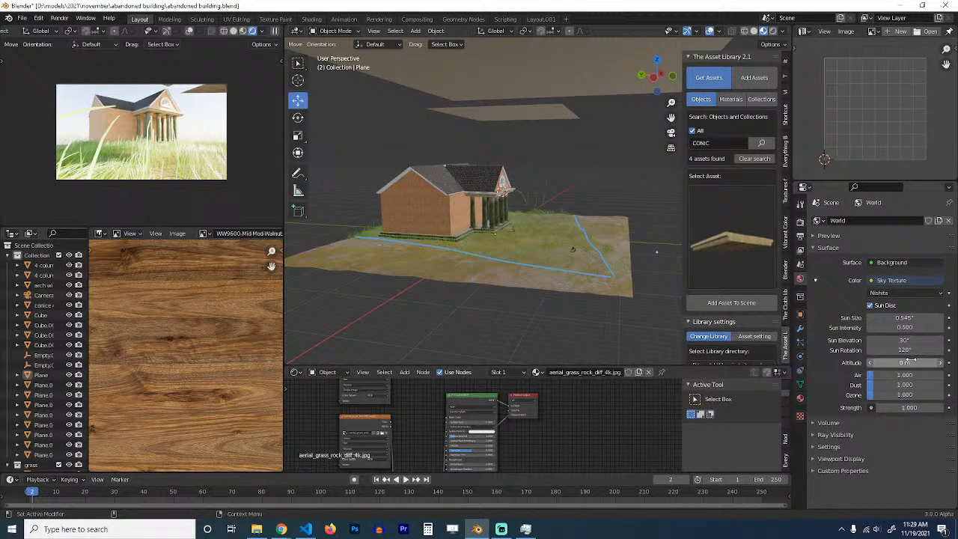
pyautogui.click(905, 340)
pyautogui.write('2')
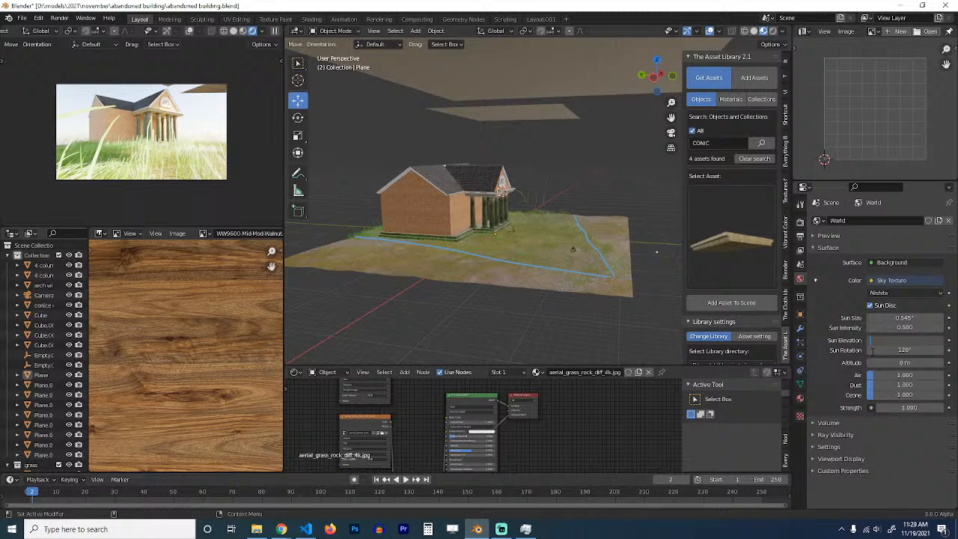
pyautogui.press('Return')
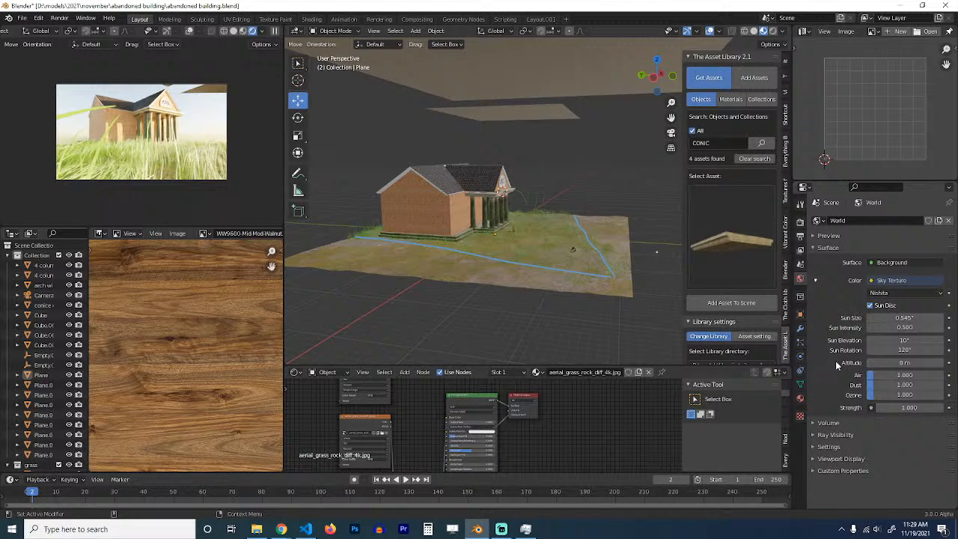
pyautogui.click(911, 329)
pyautogui.write('0.1')
pyautogui.press('Return')
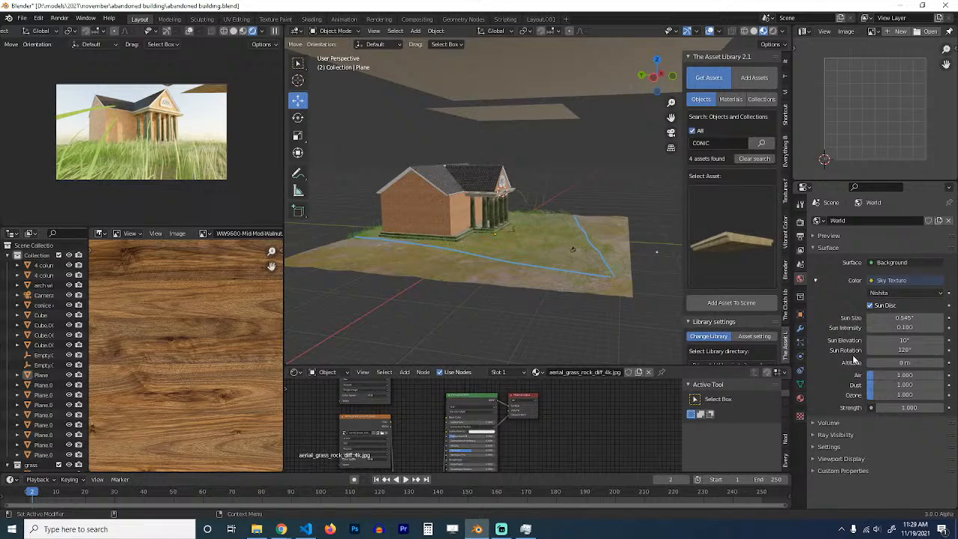
pyautogui.hotkey('ctrl', 's')
# Step: Set the emission number of the ground's short grass particle system to 1000 and save the file
pyautogui.scroll(6, 566, 301)
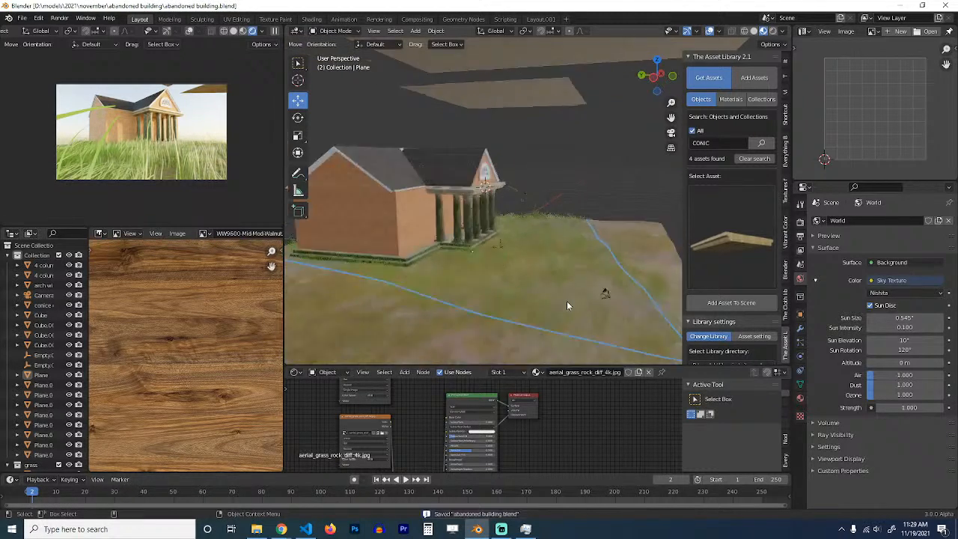
pyautogui.scroll(5, 548, 248)
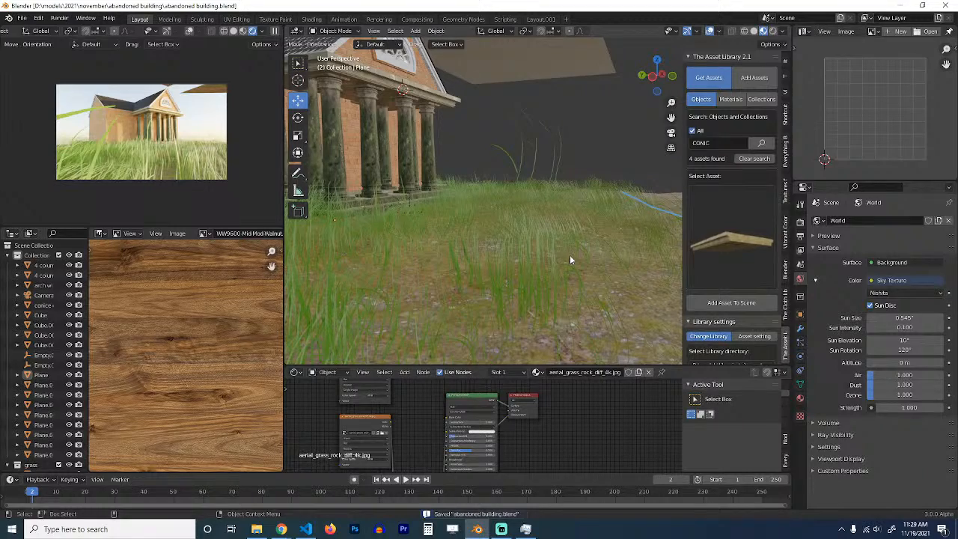
pyautogui.click(569, 259)
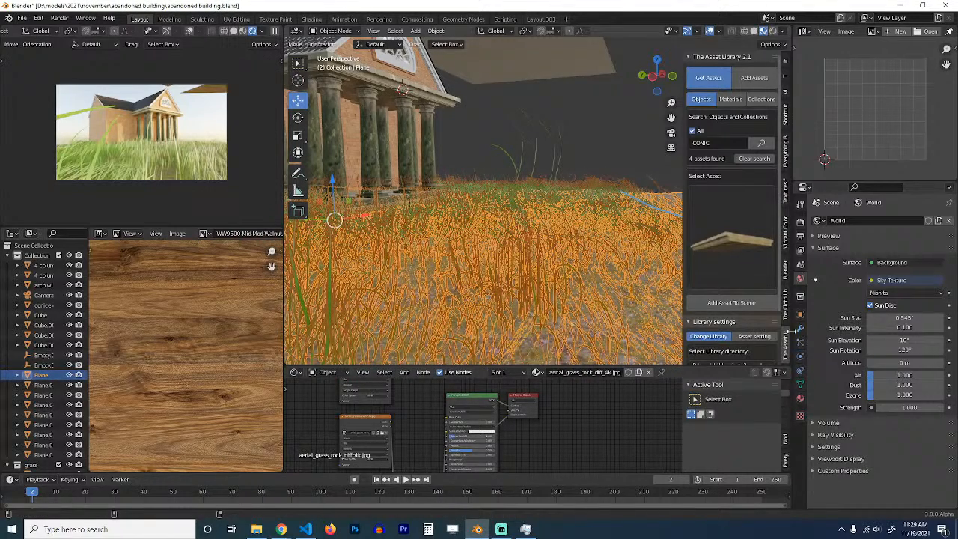
pyautogui.click(799, 335)
pyautogui.click(800, 341)
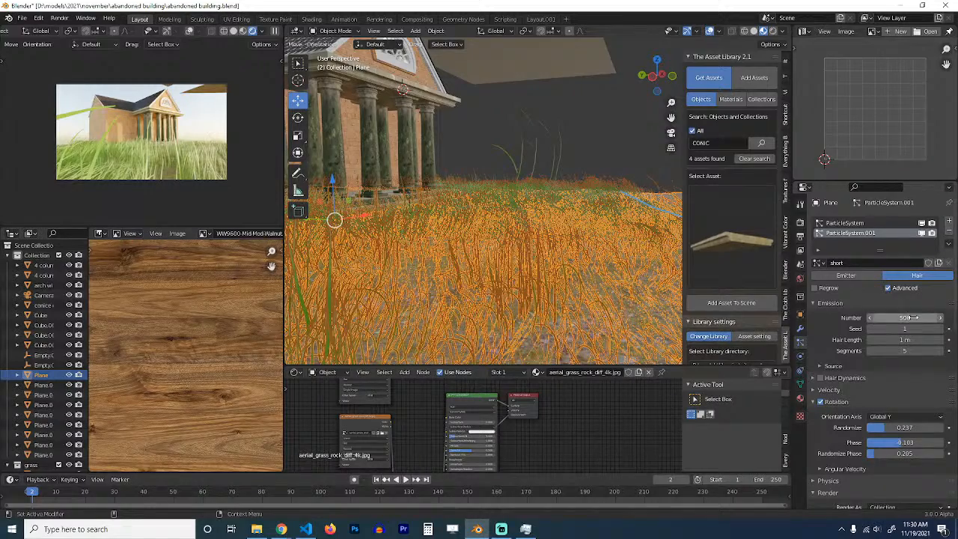
pyautogui.click(913, 317)
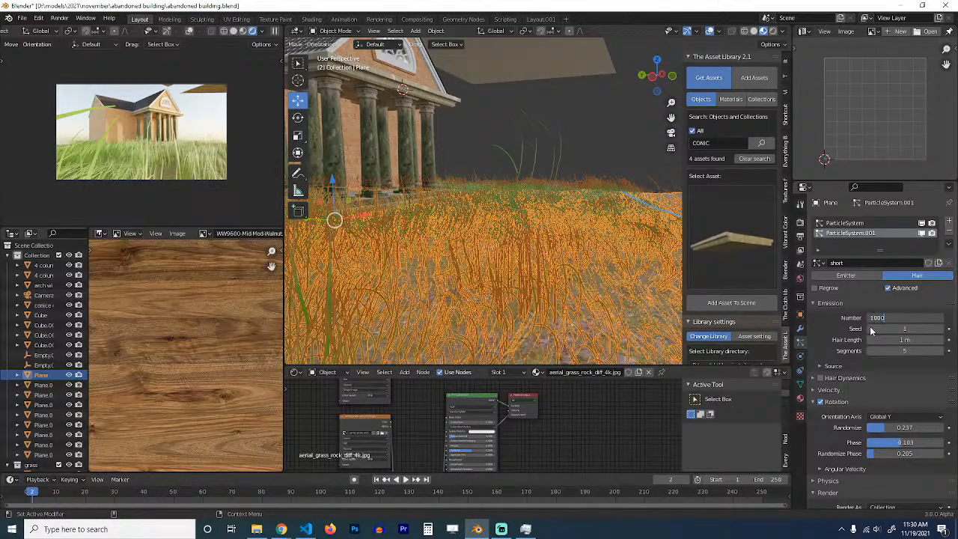
pyautogui.write('1000')
pyautogui.press('Return')
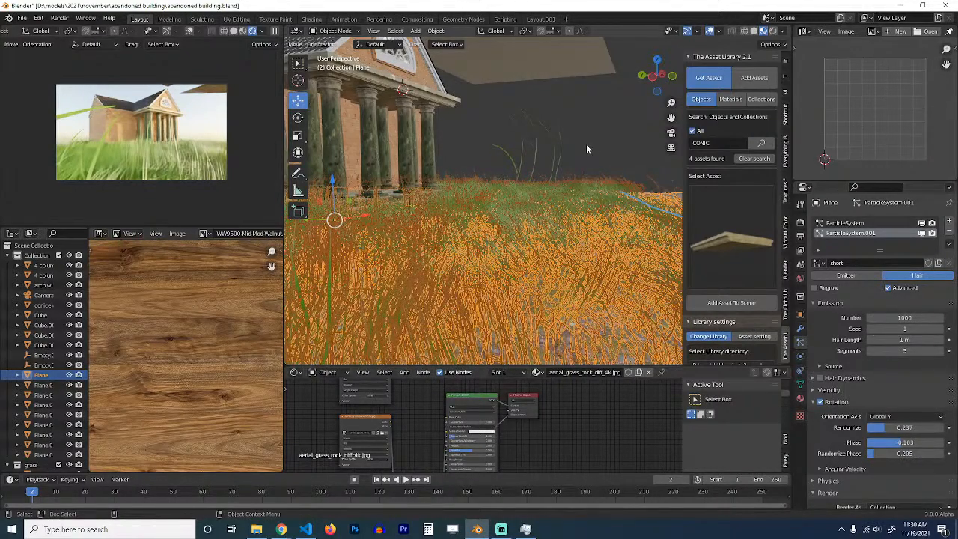
pyautogui.moveTo(588, 160); pyautogui.dragTo(568, 262, button='middle')
pyautogui.hotkey('ctrl', 's')
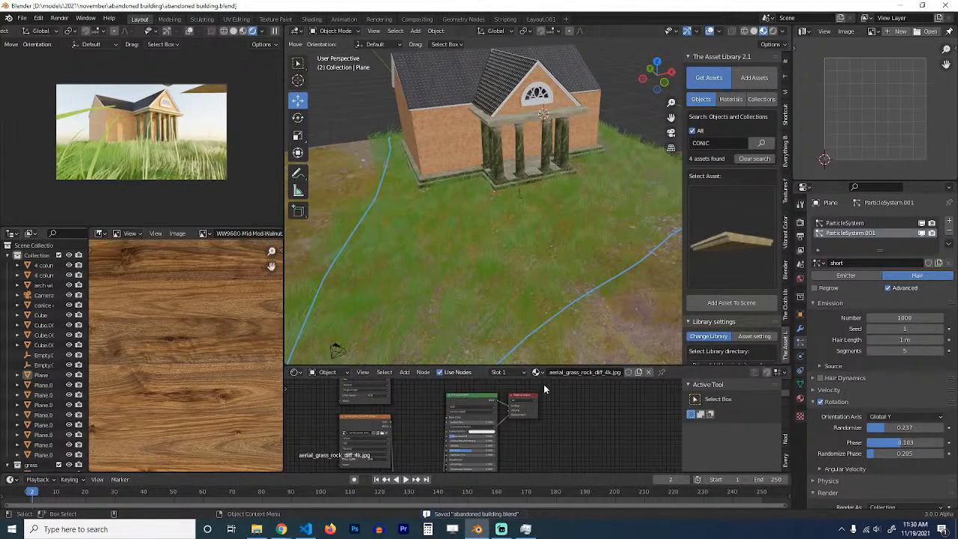
pyautogui.scroll(2, 509, 413)
pyautogui.moveTo(509, 413); pyautogui.dragTo(587, 413, button='middle')
pyautogui.scroll(-5, 588, 416)
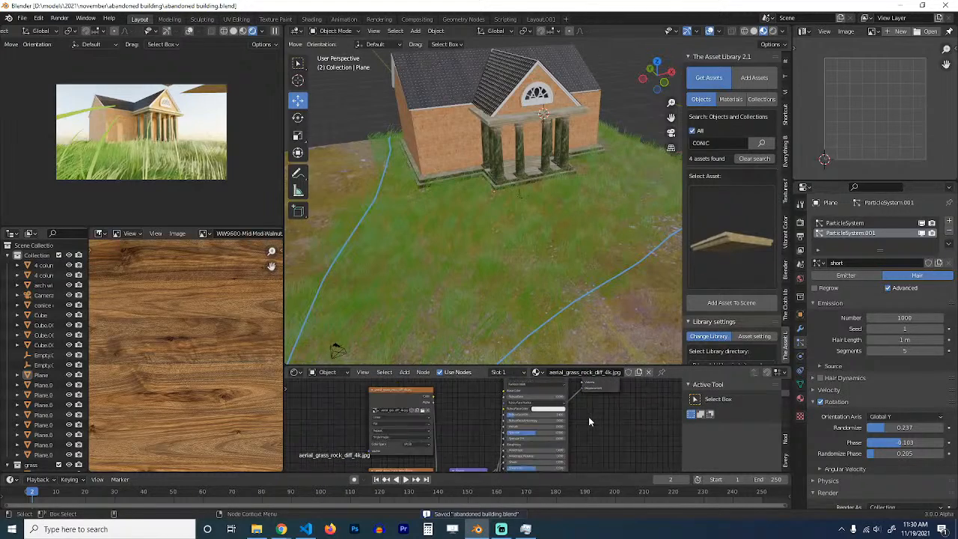
pyautogui.scroll(-3, 591, 335)
# Step: Select a source grass blade beside the ground and spread out its material nodes, moving the Principled BSDF clear of the other shaders
pyautogui.moveTo(558, 324); pyautogui.dragTo(568, 196, button='middle')
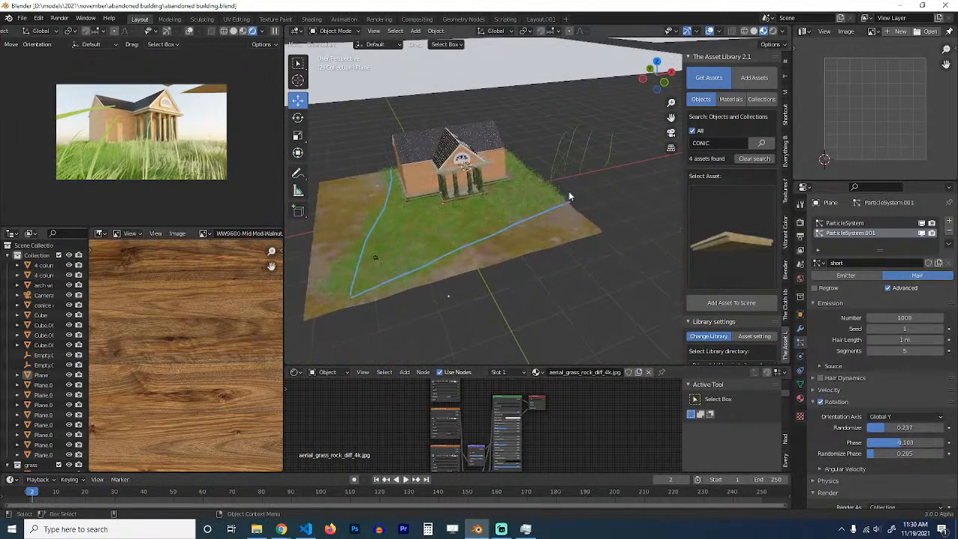
pyautogui.click(578, 173)
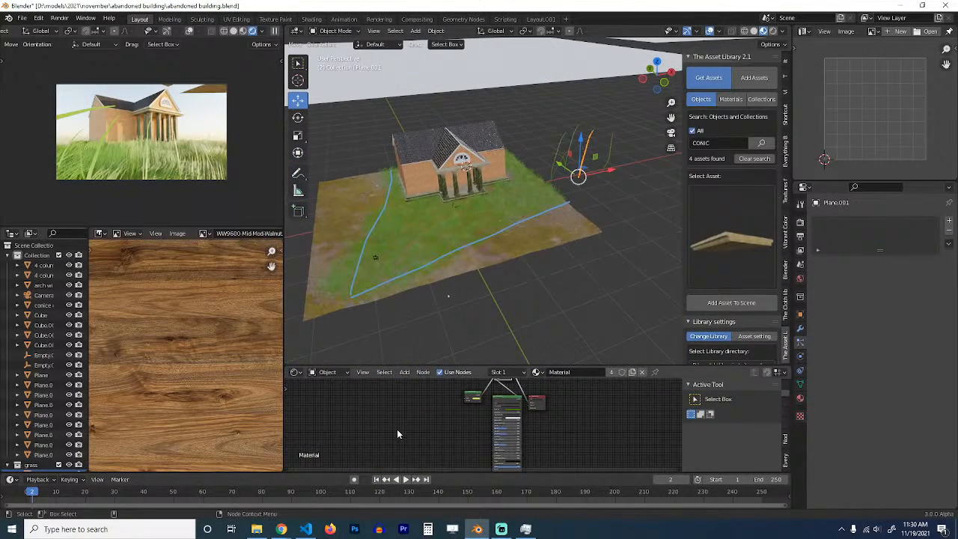
pyautogui.moveTo(397, 430); pyautogui.dragTo(358, 450, button='middle')
pyautogui.scroll(8, 370, 436)
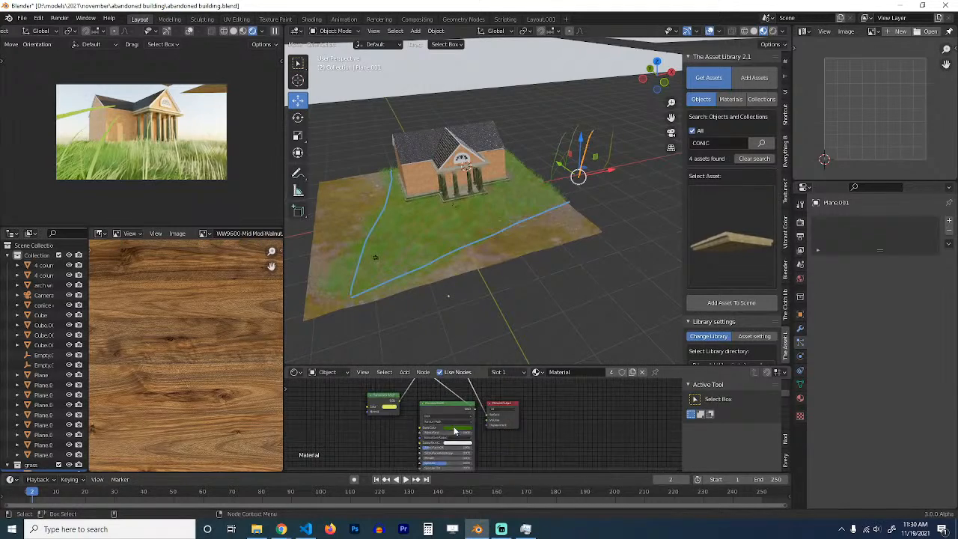
pyautogui.moveTo(454, 427); pyautogui.dragTo(563, 420, button='middle')
pyautogui.moveTo(577, 396); pyautogui.dragTo(410, 393)
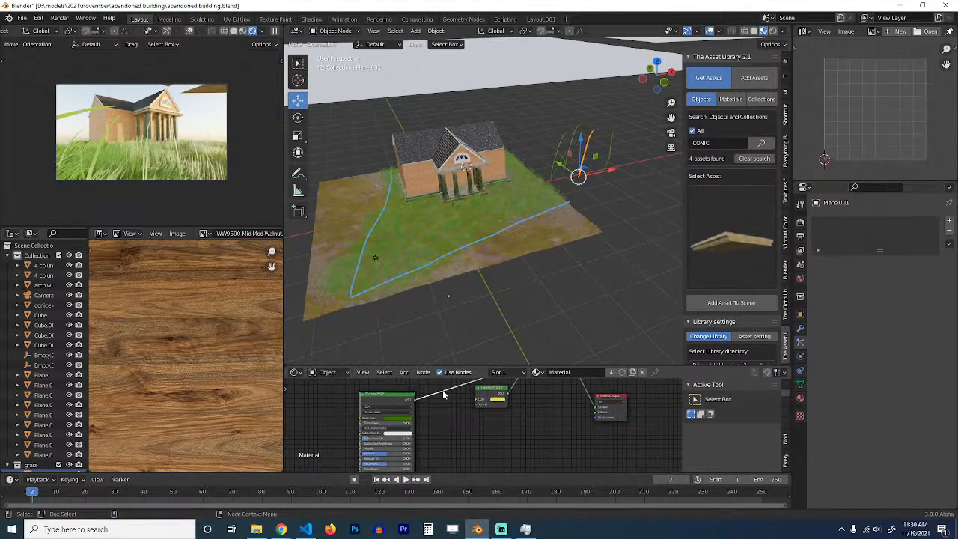
pyautogui.scroll(-2, 412, 397)
pyautogui.moveTo(411, 397); pyautogui.dragTo(450, 409, button='middle')
pyautogui.moveTo(437, 411); pyautogui.dragTo(482, 387)
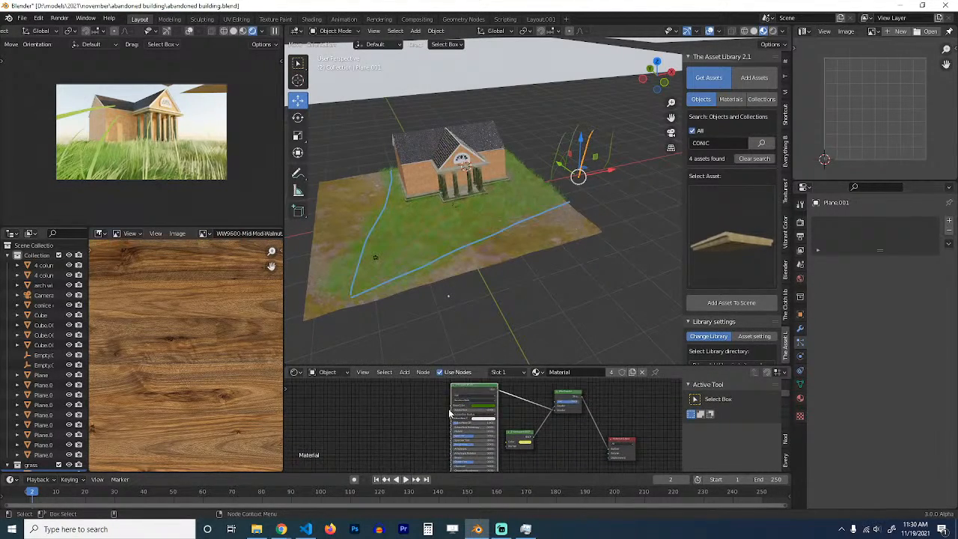
pyautogui.moveTo(448, 409); pyautogui.dragTo(503, 412, button='middle')
# Step: Switch the children of the ground's short grass particle system from Interpolated to Simple
pyautogui.scroll(3, 445, 290)
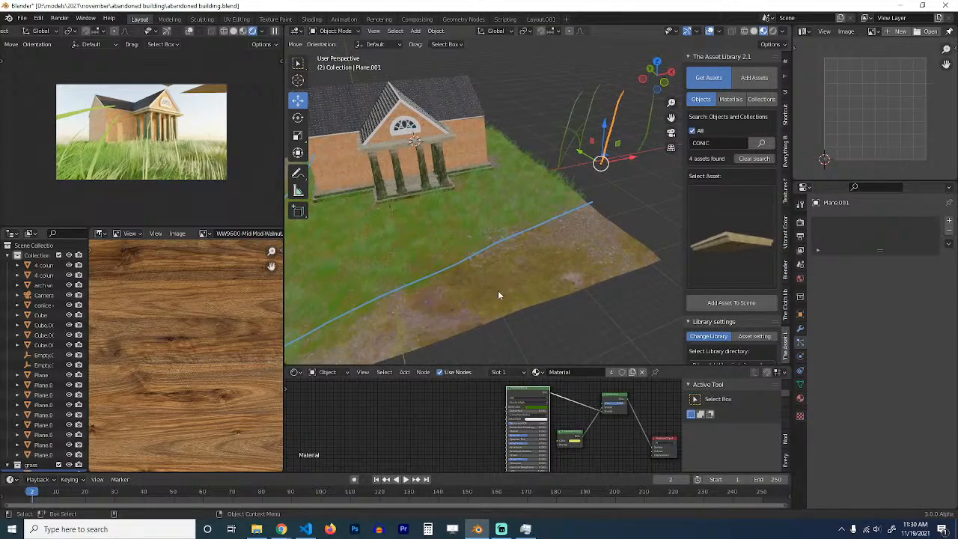
pyautogui.moveTo(513, 287); pyautogui.dragTo(542, 276, button='middle')
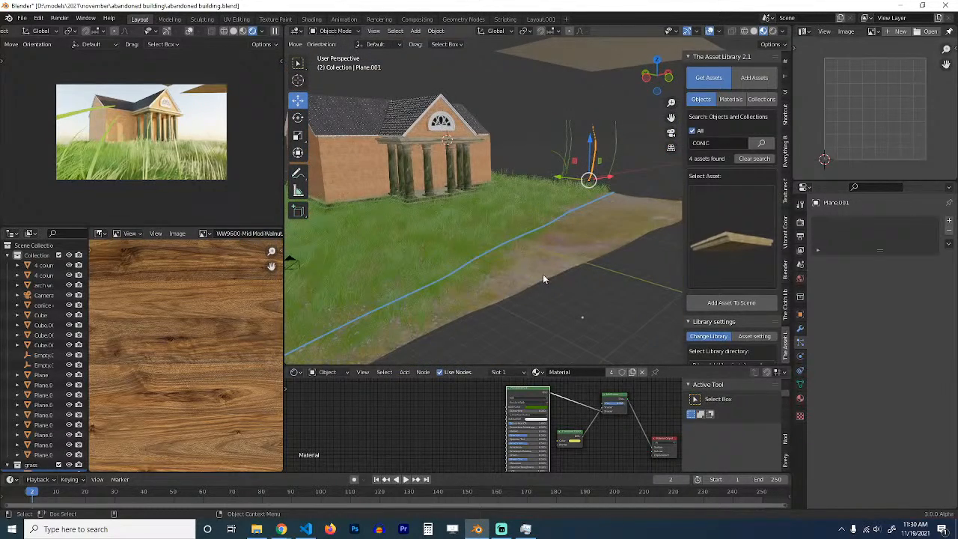
pyautogui.click(801, 328)
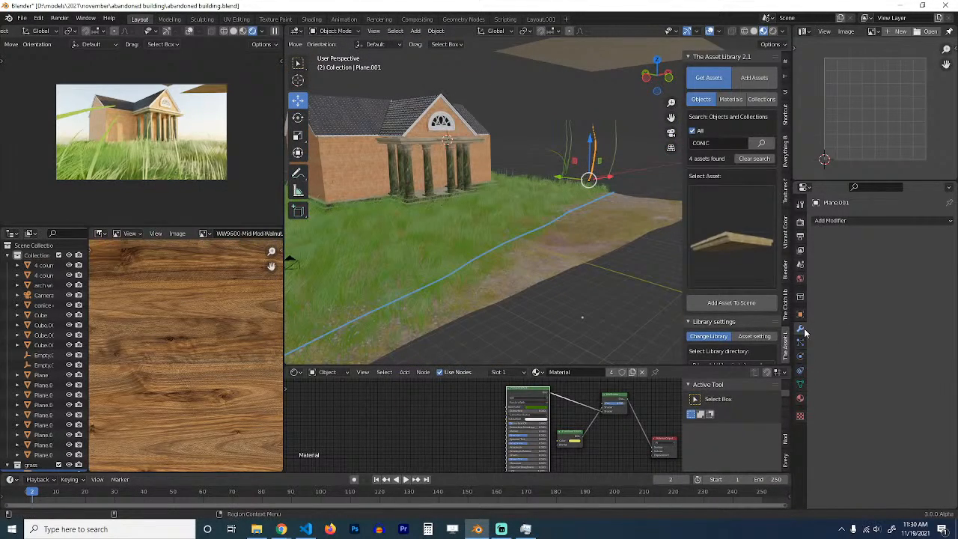
pyautogui.click(801, 357)
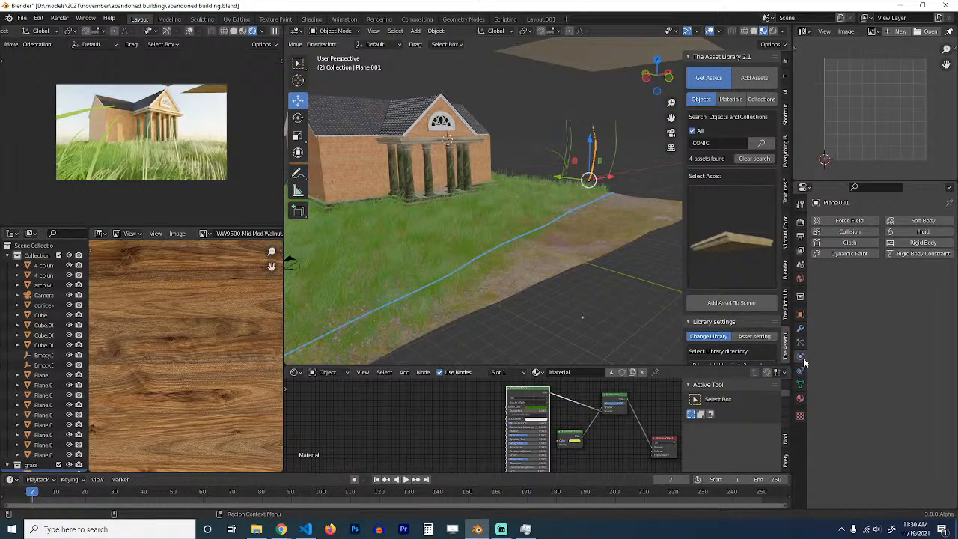
pyautogui.click(799, 342)
pyautogui.click(571, 221)
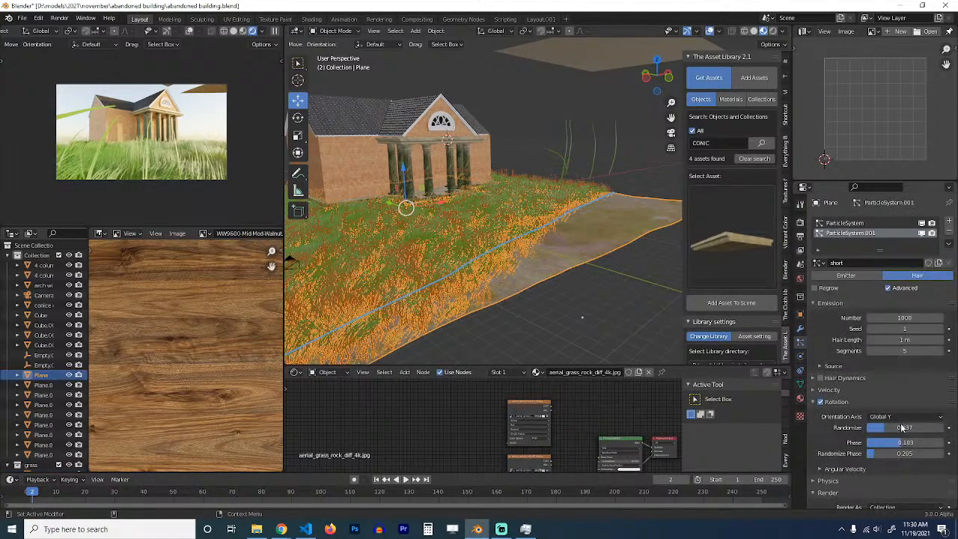
pyautogui.scroll(-8, 901, 428)
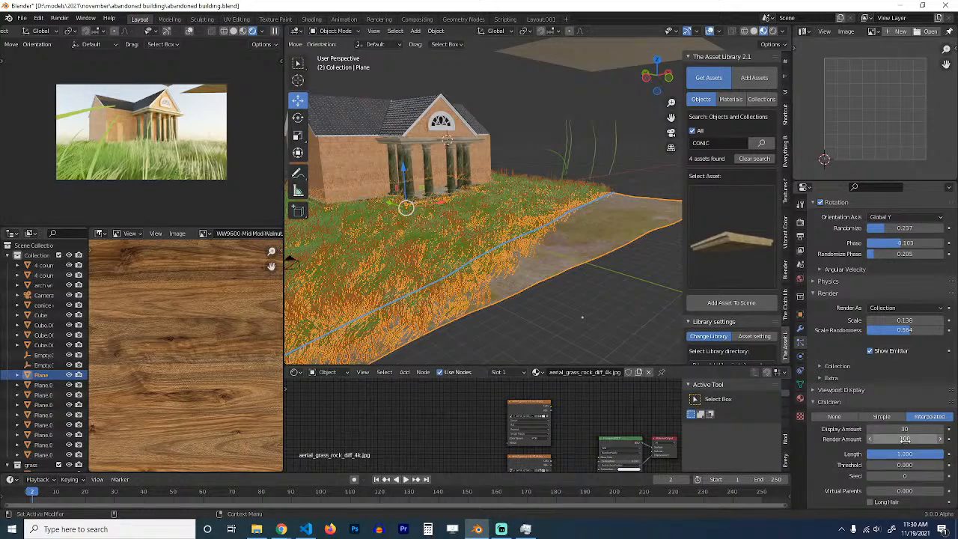
pyautogui.scroll(-3, 884, 465)
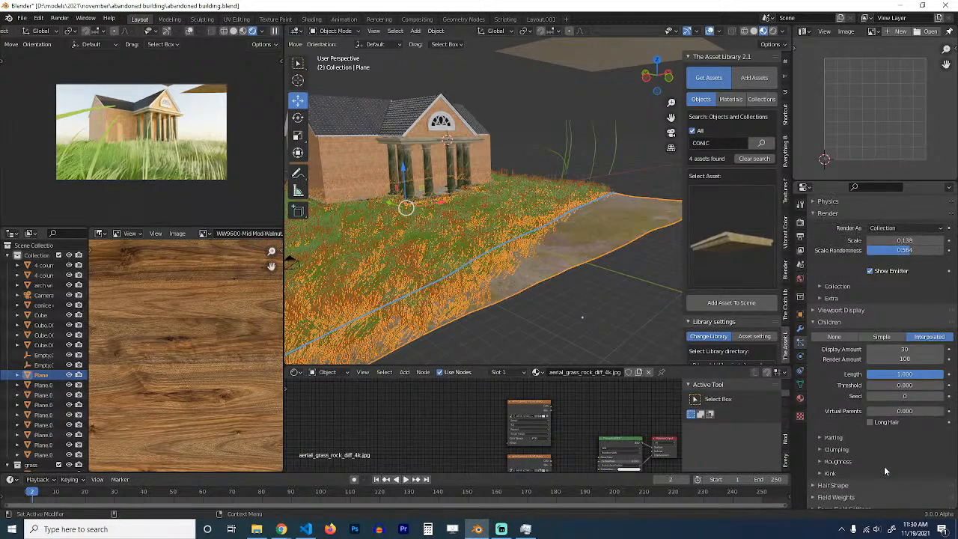
pyautogui.scroll(-2, 883, 466)
pyautogui.scroll(5, 629, 285)
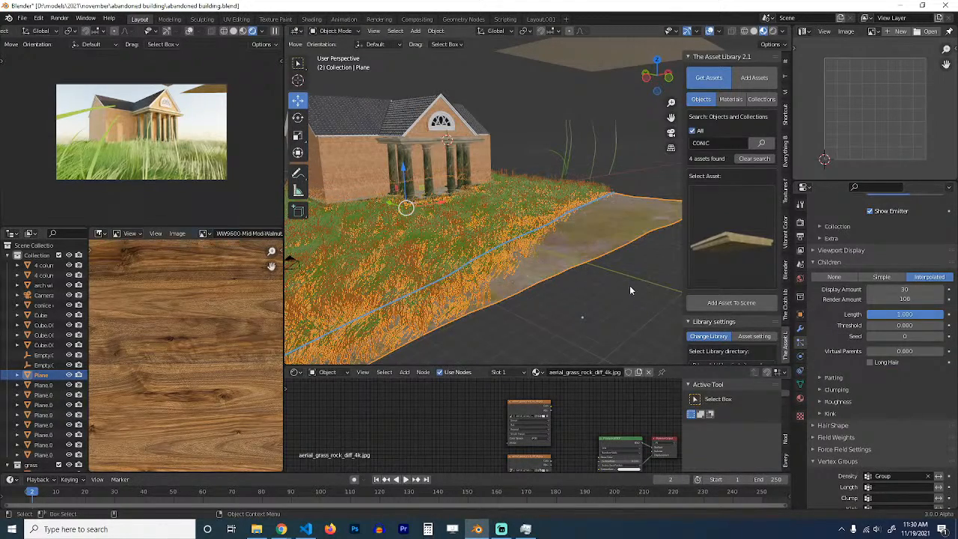
pyautogui.scroll(1, 894, 359)
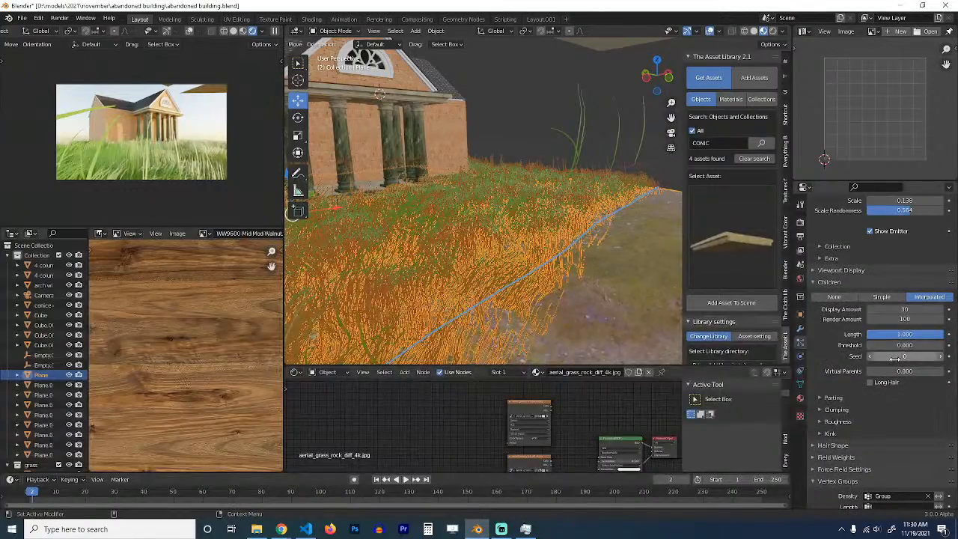
pyautogui.click(876, 298)
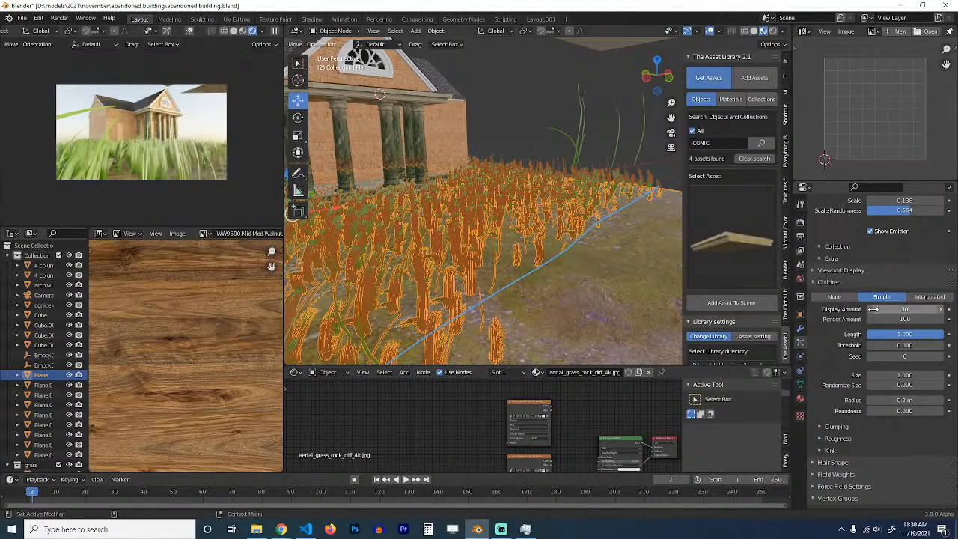
# Step: Try a child size of 5 for the short grass, and undo the change
pyautogui.click(900, 376)
pyautogui.write('5')
pyautogui.press('Return')
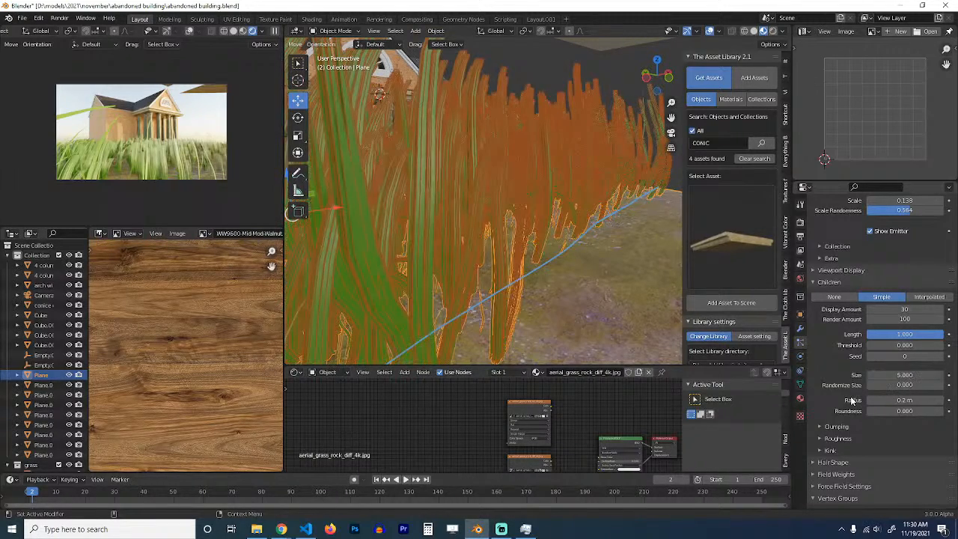
pyautogui.hotkey('ctrl', 'z')
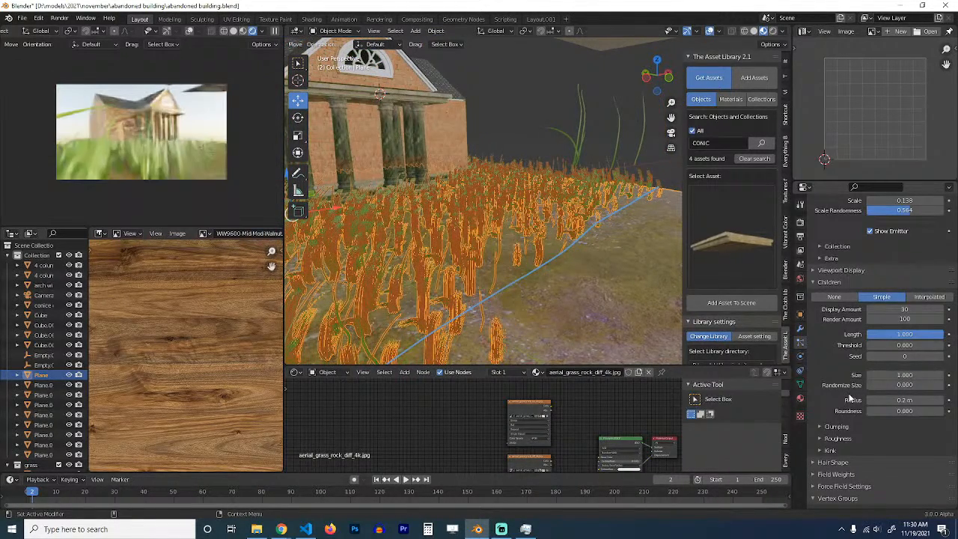
# Step: Set the short grass children's size randomization to 0.5 and their radius to 5 m, and save the file
pyautogui.click(903, 385)
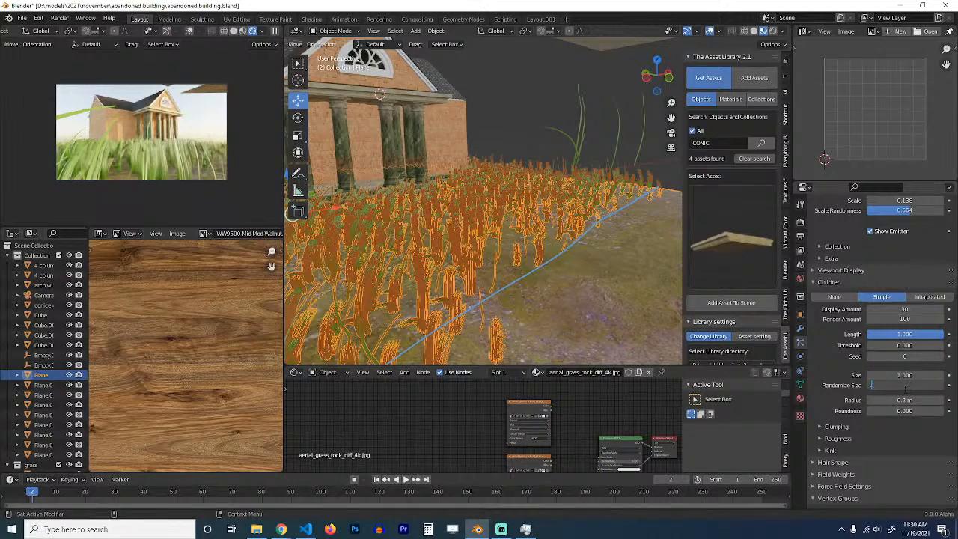
pyautogui.press('Return')
pyautogui.click(904, 399)
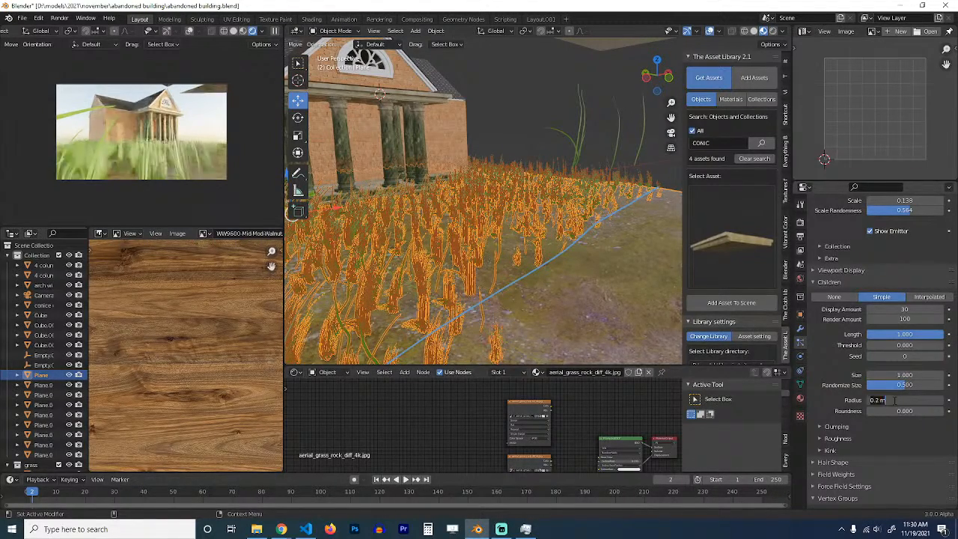
pyautogui.write('.')
pyautogui.press('Return')
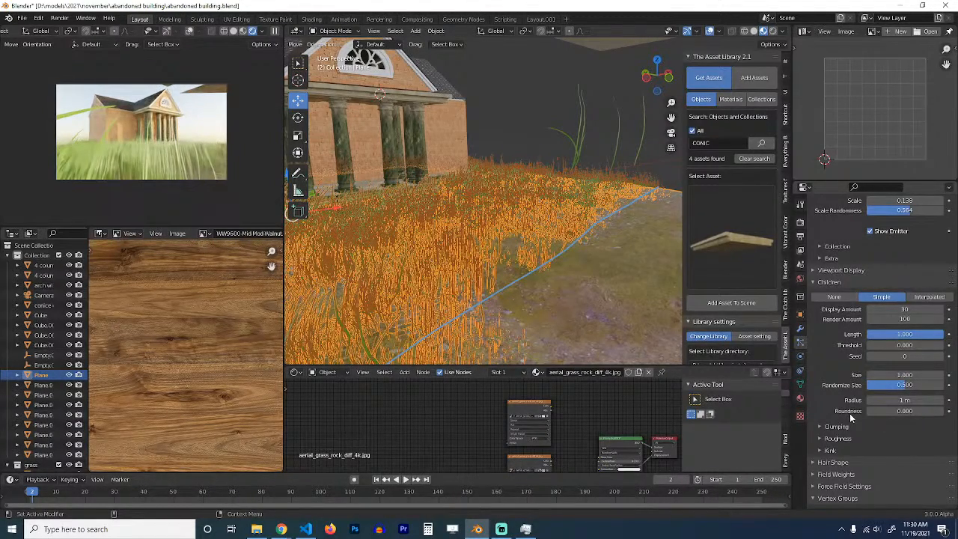
pyautogui.click(875, 400)
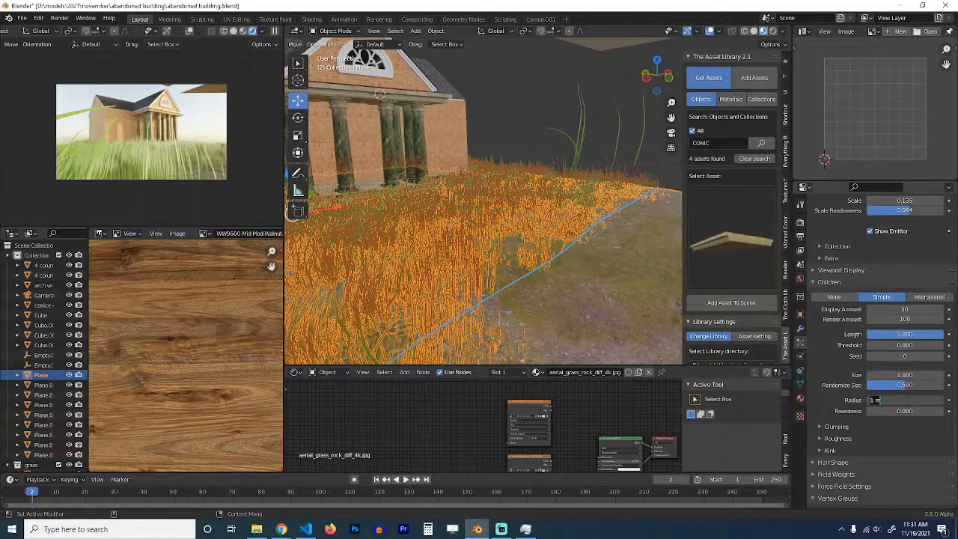
pyautogui.press('Return')
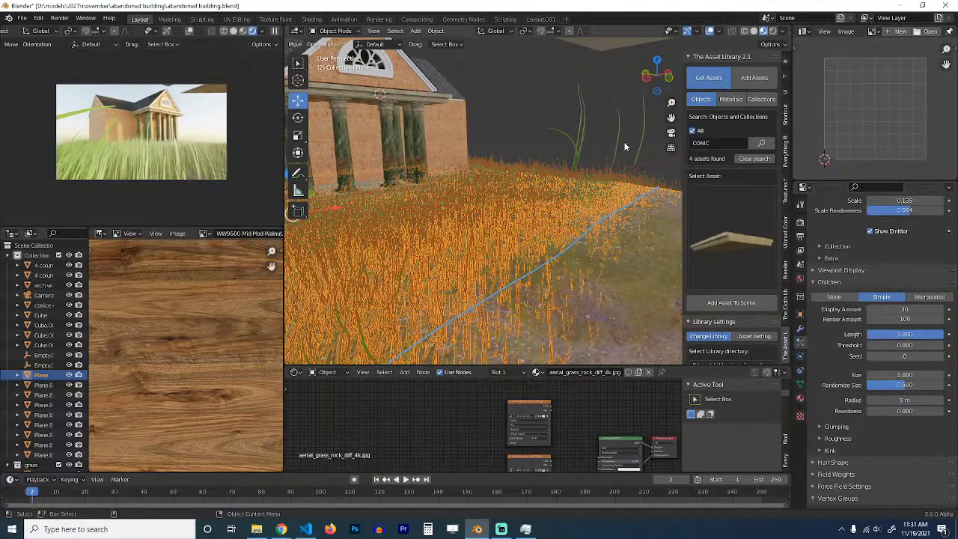
pyautogui.click(590, 121)
pyautogui.moveTo(604, 190); pyautogui.dragTo(615, 256, button='middle')
pyautogui.hotkey('ctrl', 's')
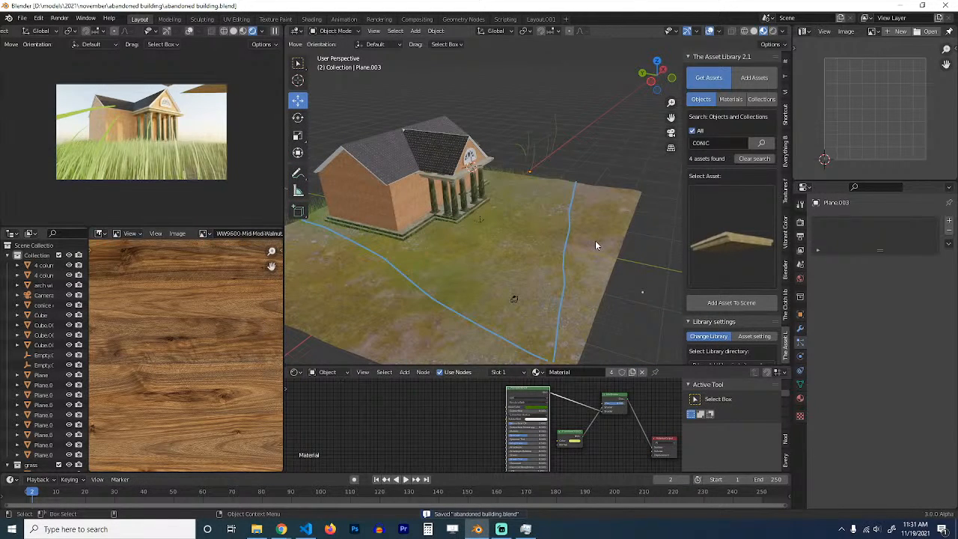
pyautogui.press('ctrl')
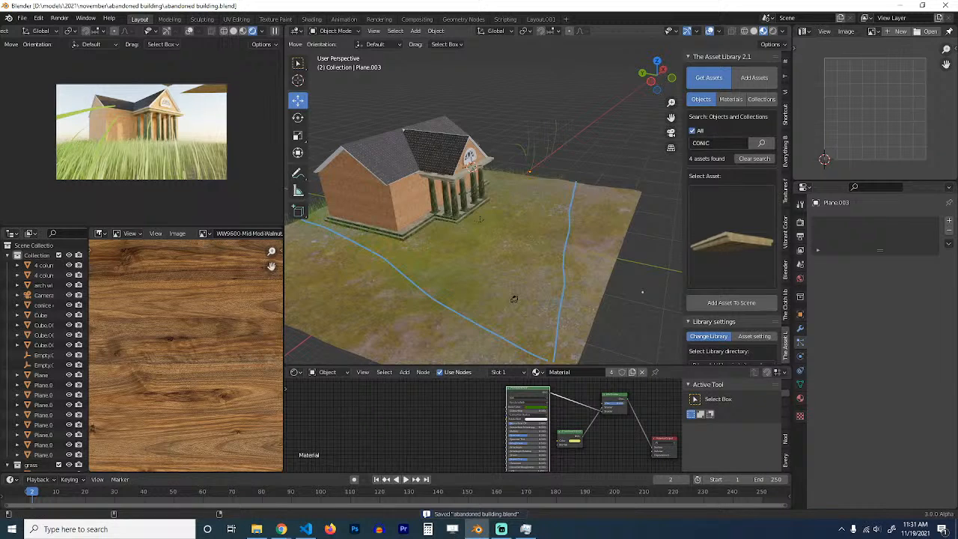
# Step: Search the object asset library for "window" and choose the brown-framed window with the cornice on top
pyautogui.click(711, 143)
pyautogui.write('window')
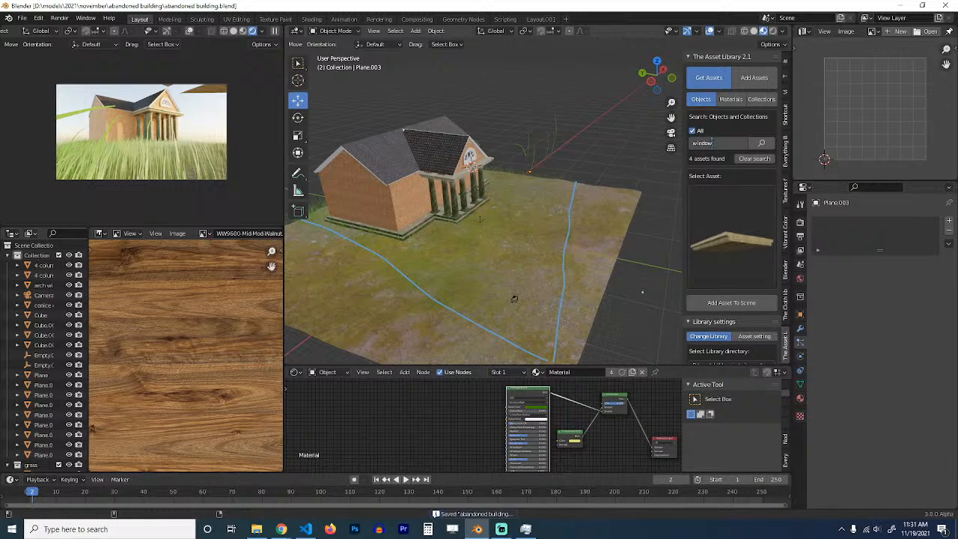
pyautogui.press('Return')
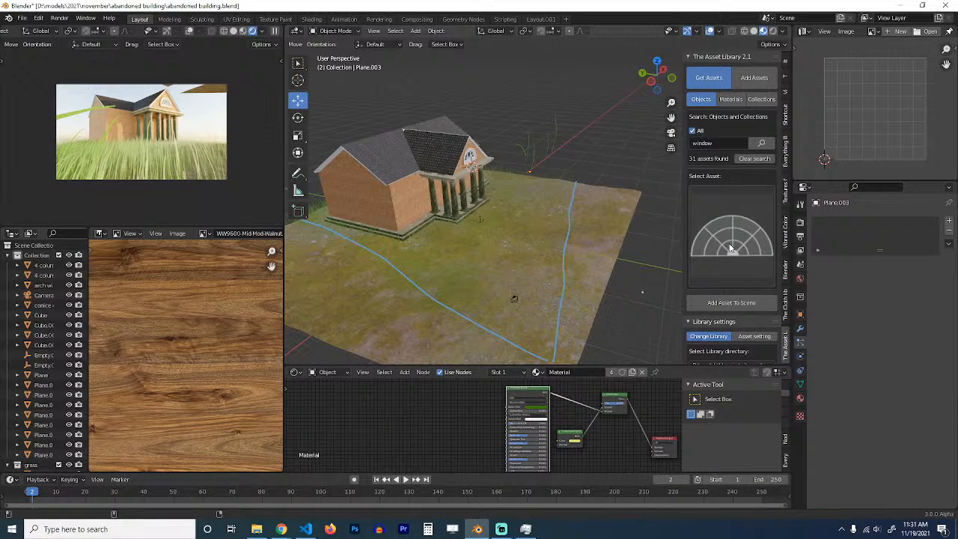
pyautogui.click(719, 211)
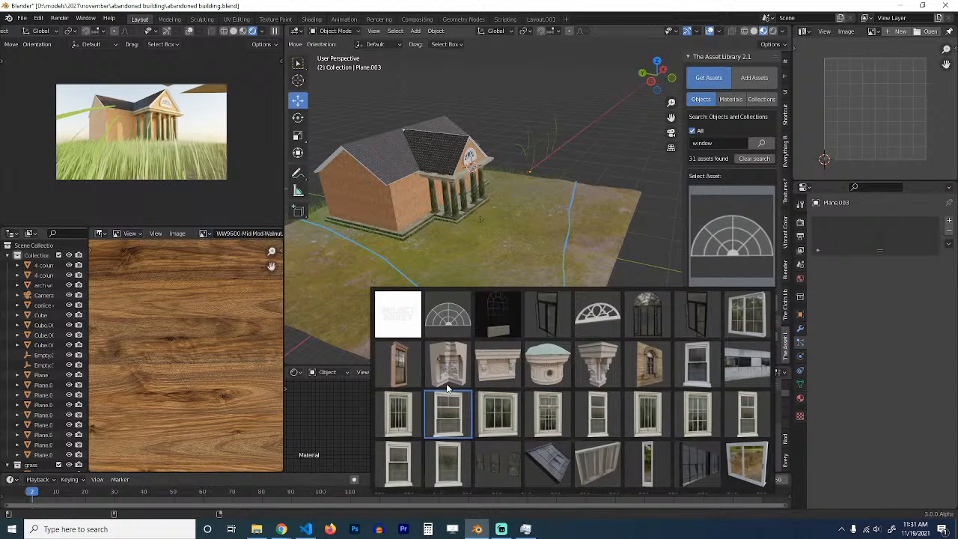
pyautogui.click(398, 366)
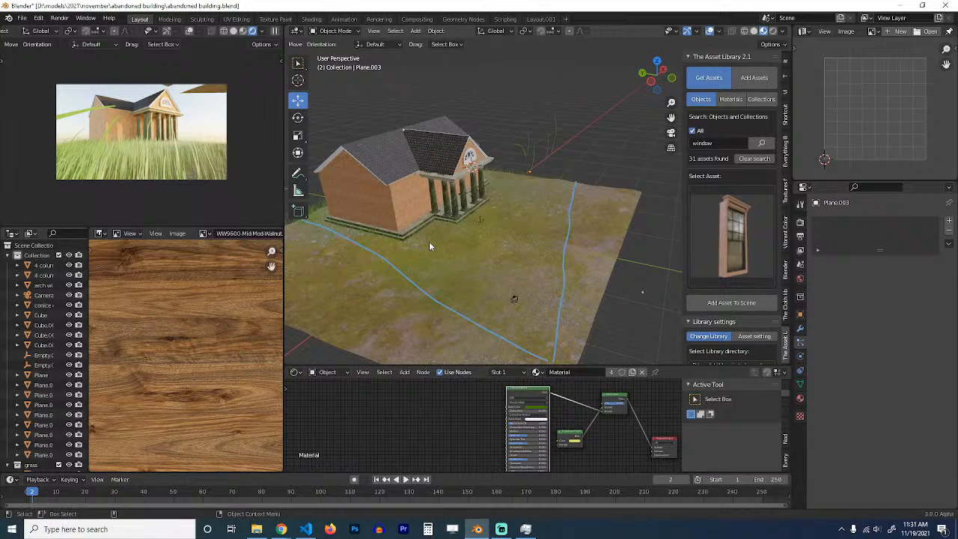
# Step: Save the file and pause the rendered camera preview
pyautogui.moveTo(428, 245); pyautogui.dragTo(474, 266, button='middle')
pyautogui.scroll(2, 475, 265)
pyautogui.hotkey('ctrl', 's')
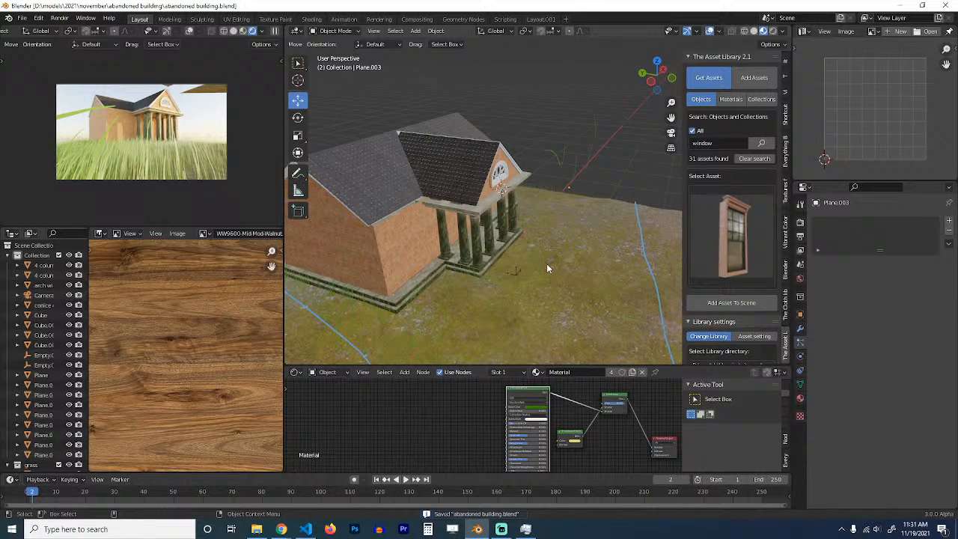
pyautogui.press('ctrl')
pyautogui.moveTo(546, 264); pyautogui.dragTo(580, 255, button='middle')
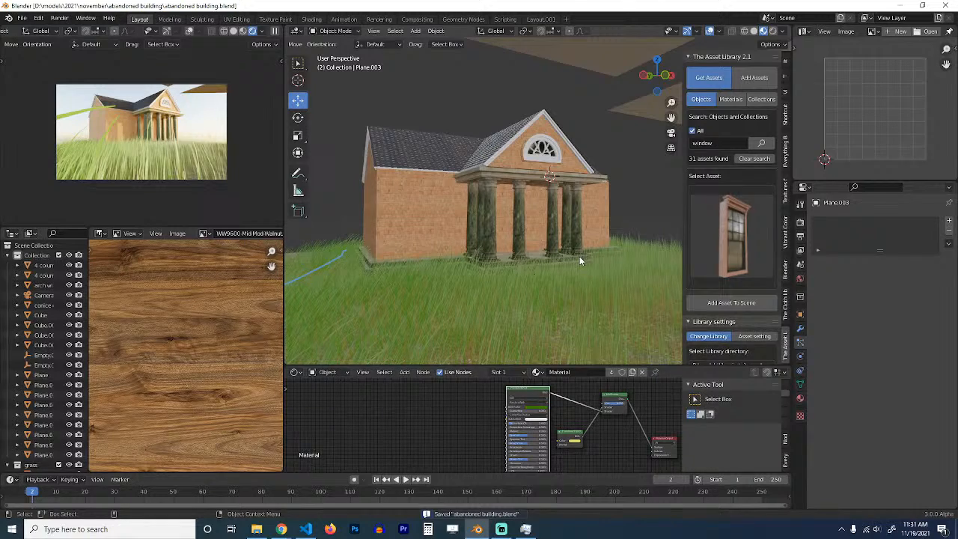
pyautogui.moveTo(577, 256); pyautogui.dragTo(380, 167, button='middle')
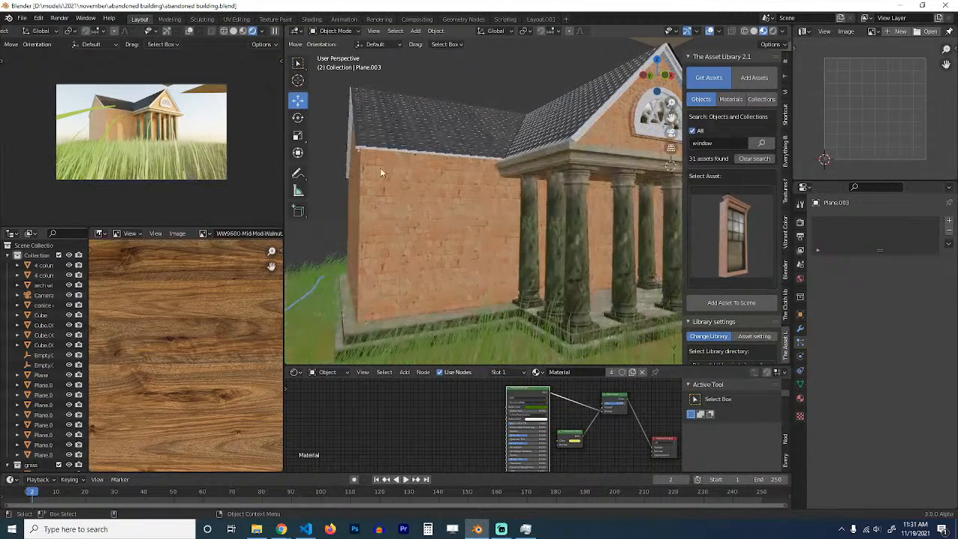
pyautogui.click(275, 31)
# Step: Place the 3D cursor on the brick wall beside the portico and add the chosen window asset to the scene
pyautogui.scroll(2, 510, 180)
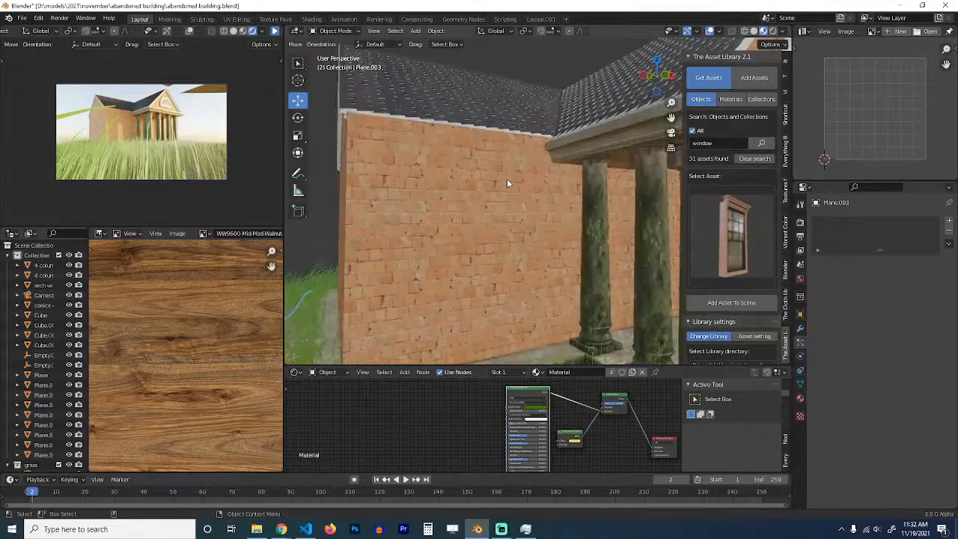
pyautogui.moveTo(463, 187); pyautogui.dragTo(434, 239, button='middle')
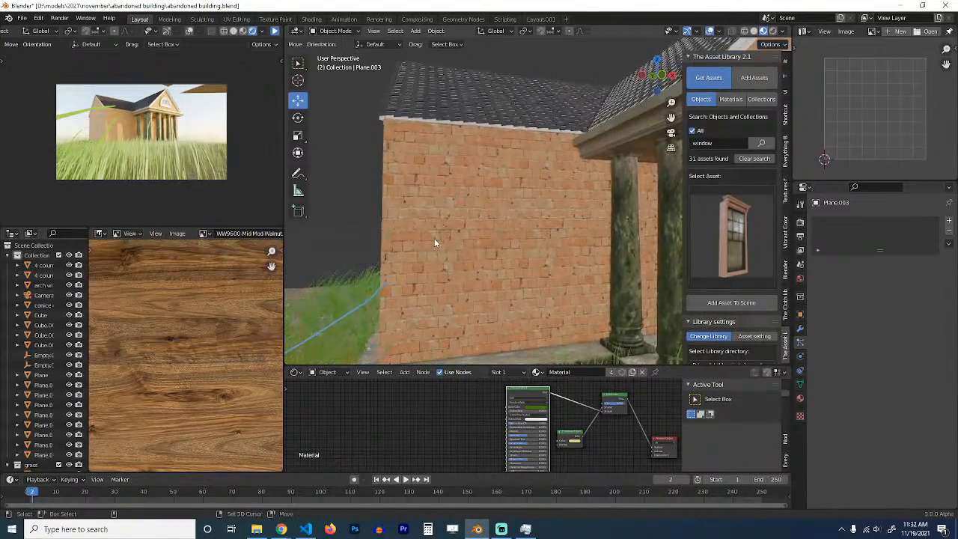
pyautogui.click(657, 296)
pyautogui.click(731, 302)
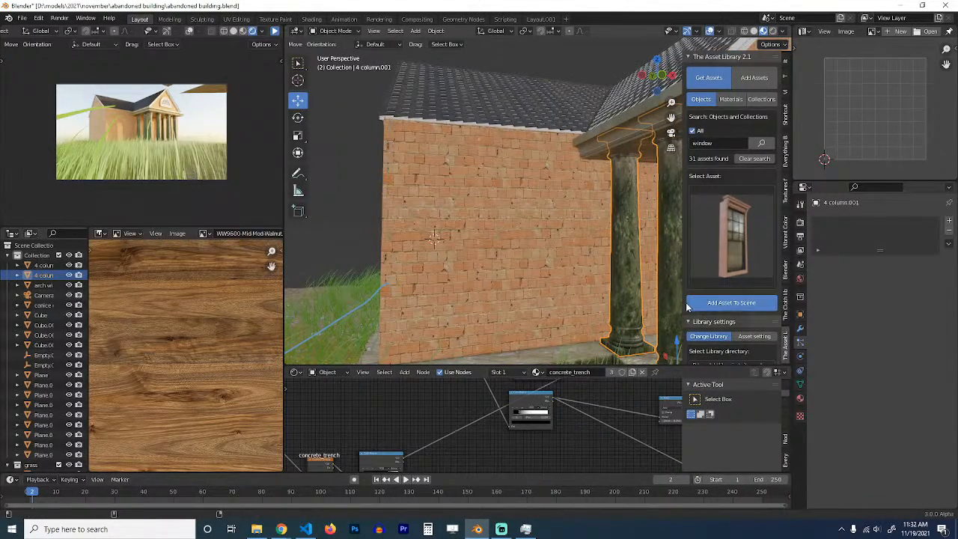
# Step: Rotate the added window 90° about the Z axis and remove both of its Array modifiers
pyautogui.moveTo(456, 225); pyautogui.dragTo(492, 238, button='middle')
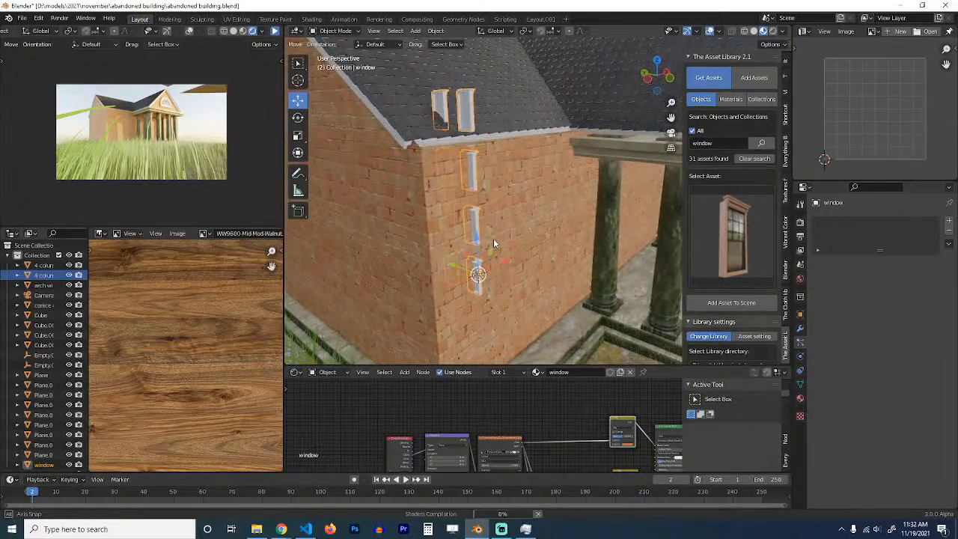
pyautogui.write('rz90')
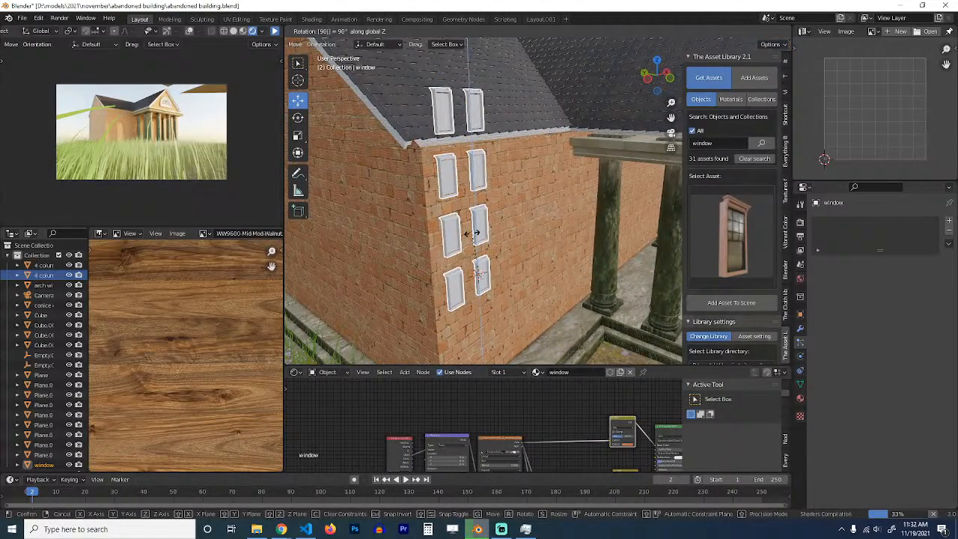
pyautogui.press('Return')
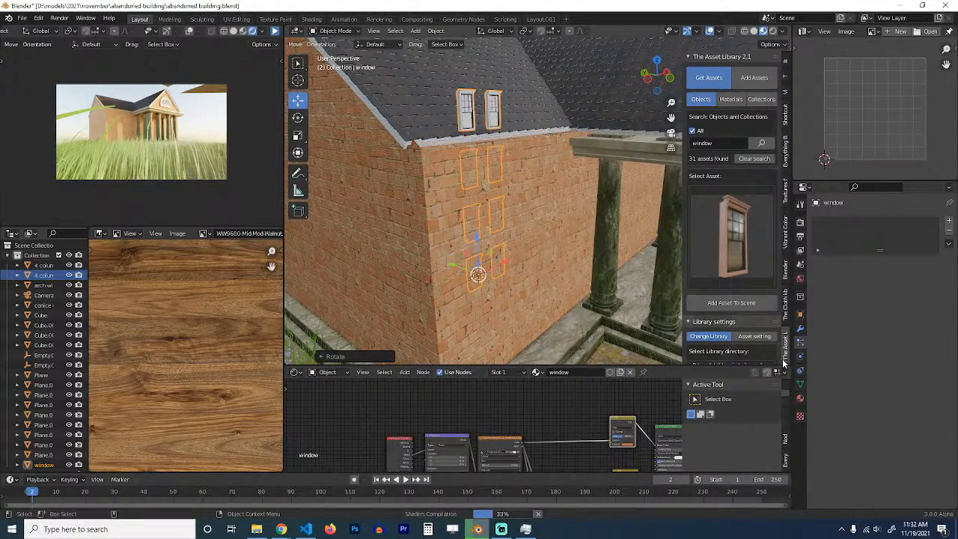
pyautogui.click(799, 327)
pyautogui.click(935, 251)
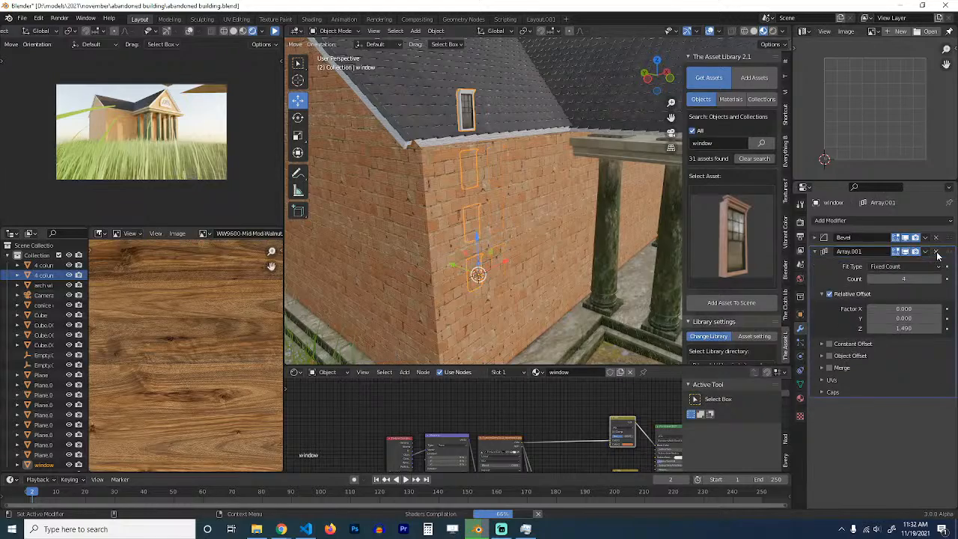
pyautogui.click(935, 252)
# Step: Enlarge the single window to roughly twice its size and snap it to the 3D cursor on the brick wall
pyautogui.press('s')
pyautogui.click(561, 269)
pyautogui.moveTo(561, 269); pyautogui.dragTo(442, 195, button='middle')
pyautogui.hotkey('shift', 's')
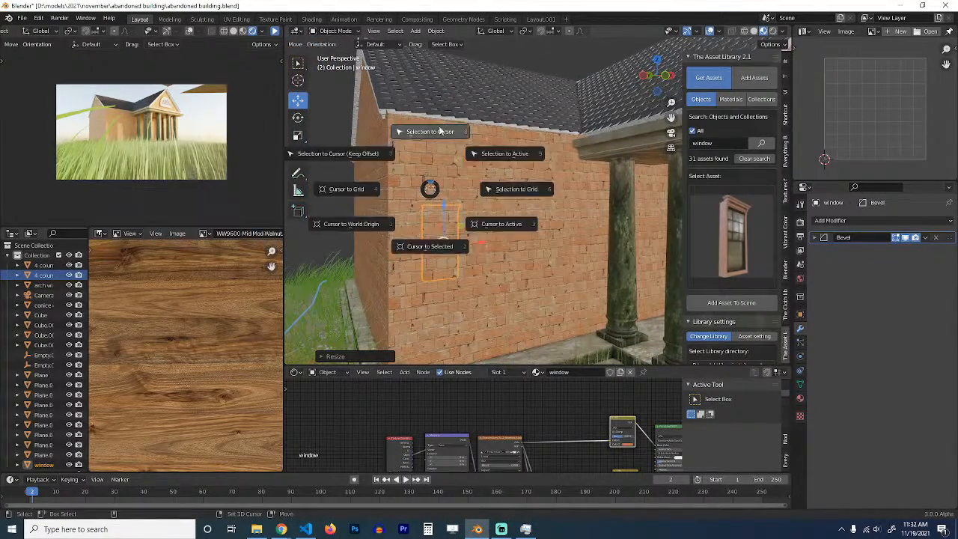
pyautogui.click(449, 129)
pyautogui.moveTo(453, 126); pyautogui.dragTo(460, 201, button='middle')
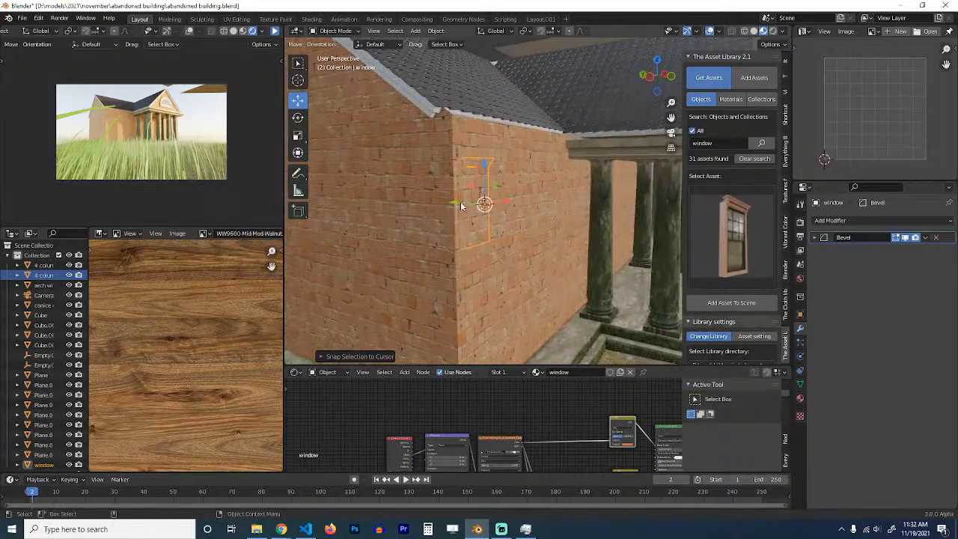
# Step: Move the window so its frame sits on the outer face of the brick wall, and save the file
pyautogui.moveTo(461, 201); pyautogui.dragTo(456, 207)
pyautogui.moveTo(455, 208); pyautogui.dragTo(531, 219, button='middle')
pyautogui.scroll(8, 441, 202)
pyautogui.moveTo(534, 212); pyautogui.dragTo(539, 209)
pyautogui.click(538, 215)
pyautogui.moveTo(537, 215); pyautogui.dragTo(614, 206, button='middle')
pyautogui.scroll(-3, 614, 205)
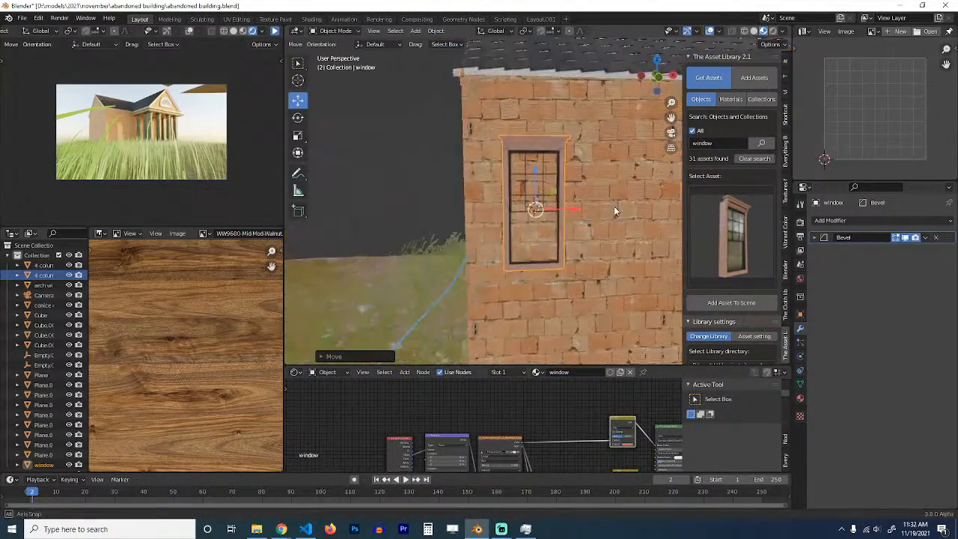
pyautogui.scroll(3, 615, 207)
pyautogui.hotkey('ctrl', 's')
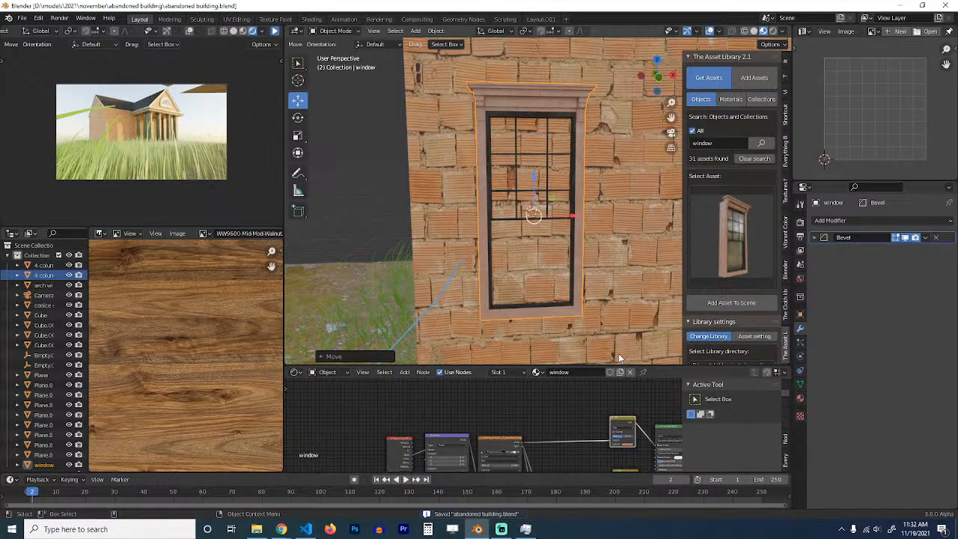
# Step: Change the second colour of the window material's Mix node to near-white at full brightness, and save the file
pyautogui.scroll(4, 515, 428)
pyautogui.scroll(3, 516, 428)
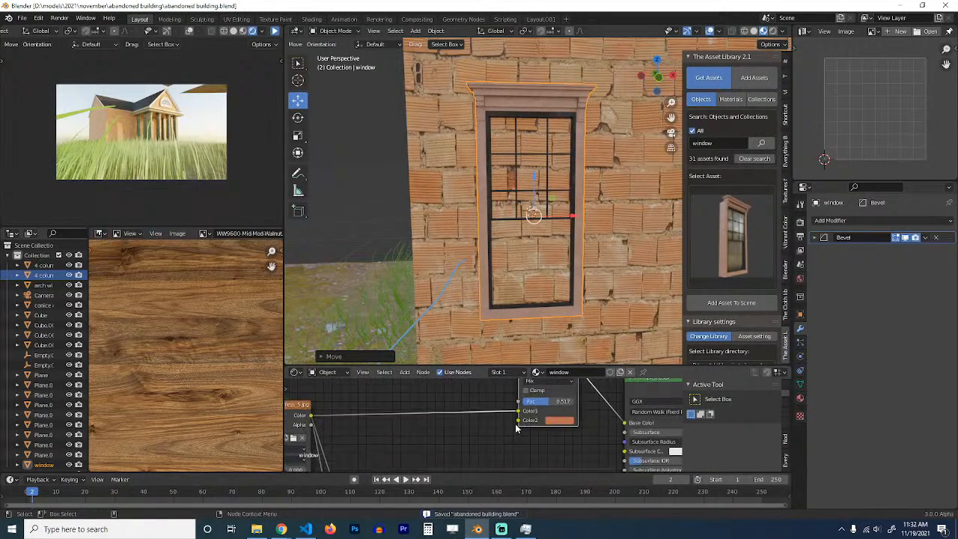
pyautogui.click(500, 444)
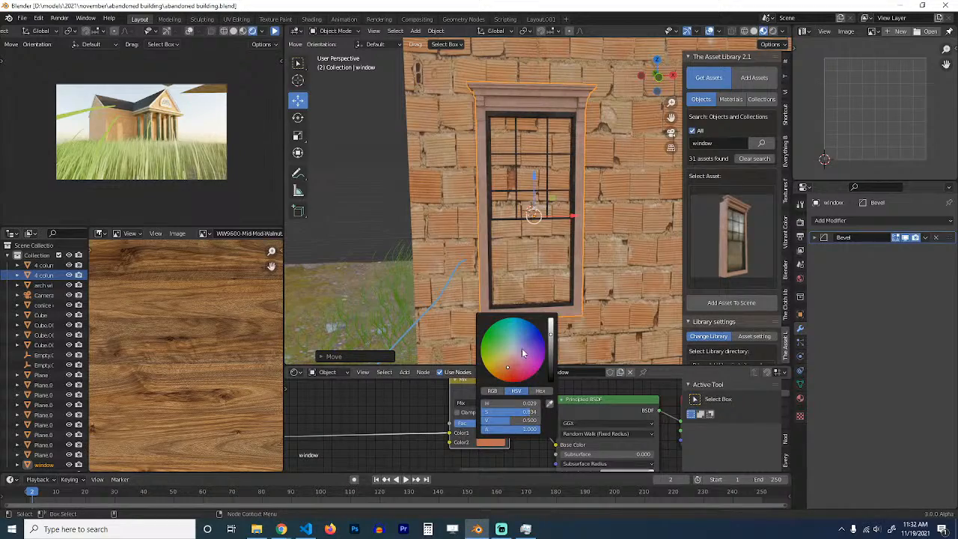
pyautogui.click(514, 350)
pyautogui.moveTo(552, 326); pyautogui.dragTo(551, 316)
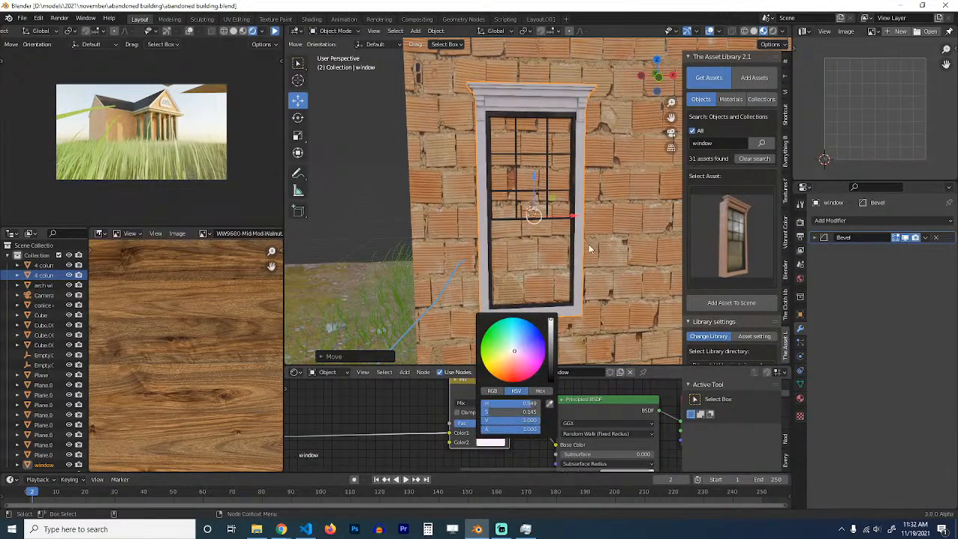
pyautogui.scroll(1, 492, 263)
pyautogui.moveTo(536, 251); pyautogui.dragTo(472, 219, button='middle')
pyautogui.click(539, 229)
pyautogui.hotkey('ctrl', 's')
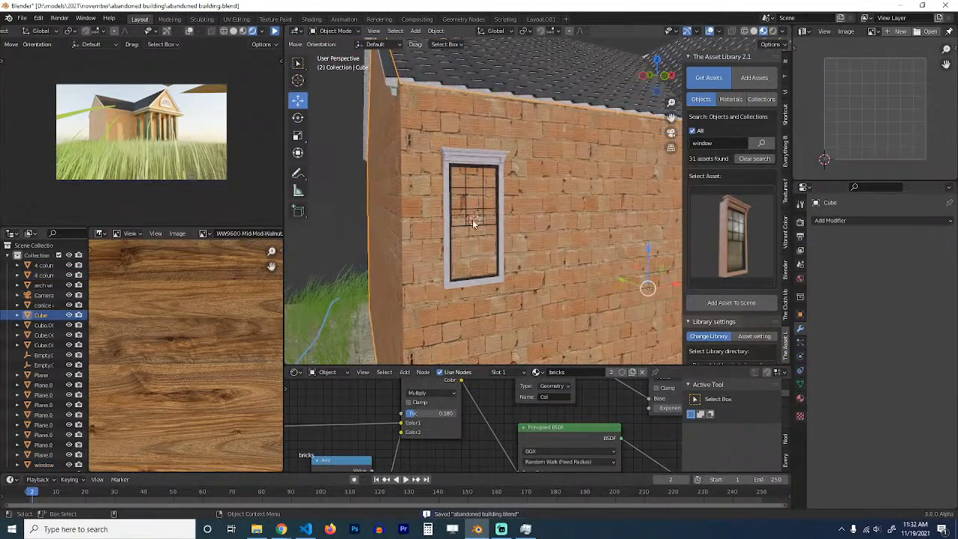
# Step: Add a cube at the 3D cursor on the window and stretch it vertically toward the window's height
pyautogui.hotkey('shift', 'a')
pyautogui.moveTo(472, 217)
pyautogui.click(502, 227)
pyautogui.press('s')
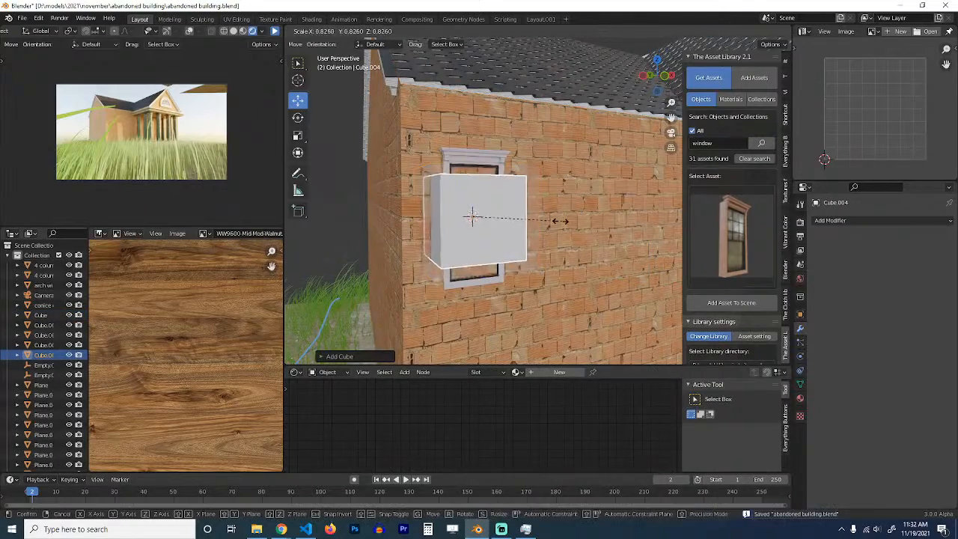
pyautogui.press('z')
pyautogui.click(572, 260)
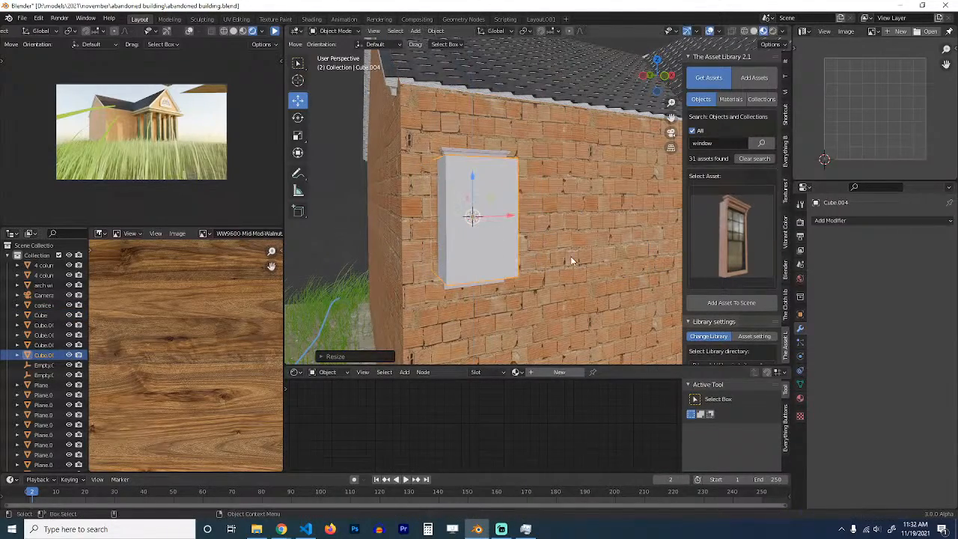
# Step: Shrink the cube to the window's width and stretch it in Z, reaching a scale of about 0.58 × 0.58 × 1.23
pyautogui.press('s')
pyautogui.click(539, 274)
pyautogui.moveTo(539, 278); pyautogui.dragTo(506, 281, button='middle')
pyautogui.press('s')
pyautogui.press('z')
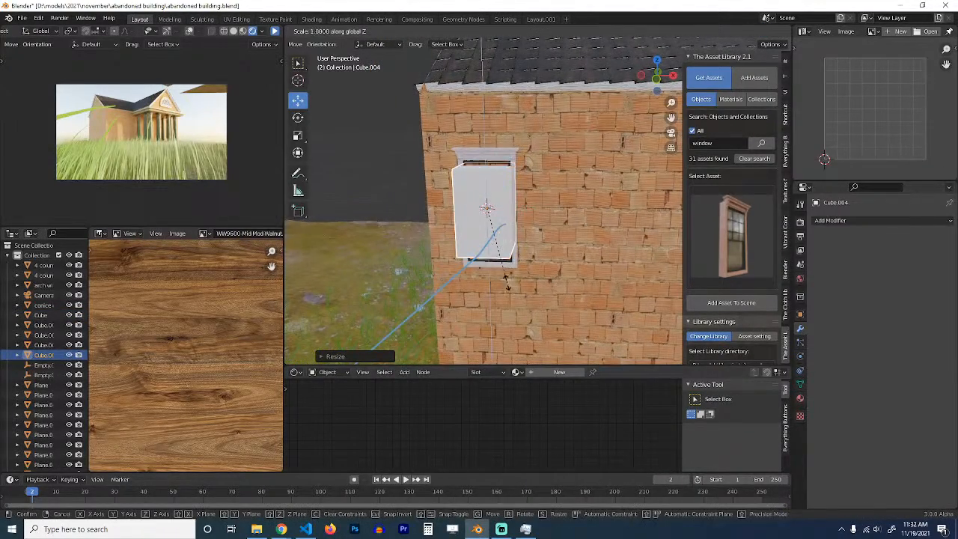
pyautogui.click(514, 299)
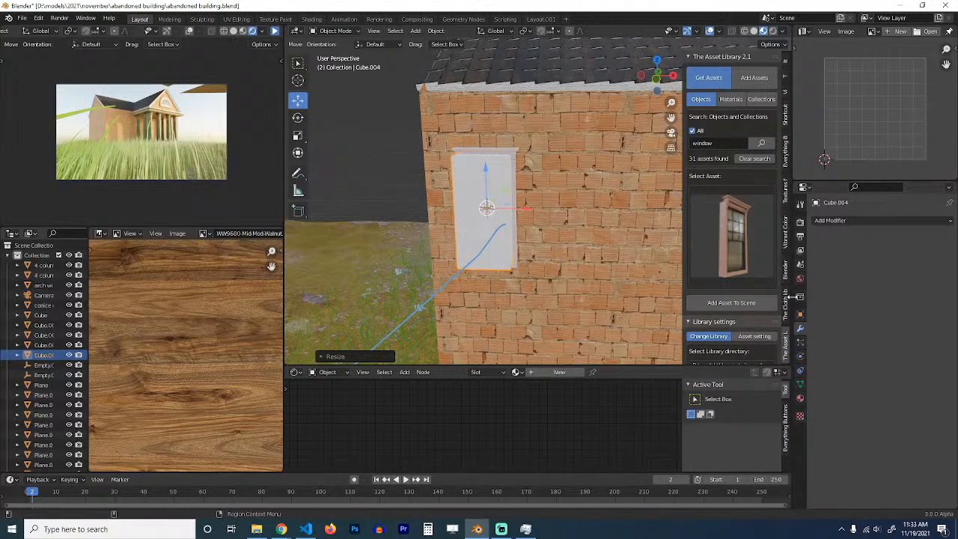
# Step: Set the cube's viewport display to Wire and save the file
pyautogui.click(799, 314)
pyautogui.click(840, 458)
pyautogui.scroll(-4, 842, 460)
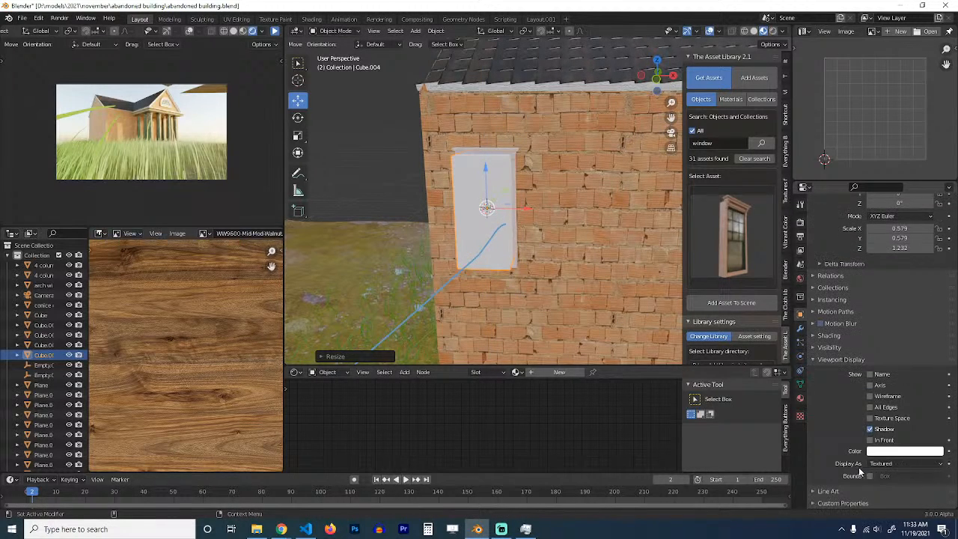
pyautogui.click(903, 463)
pyautogui.click(876, 440)
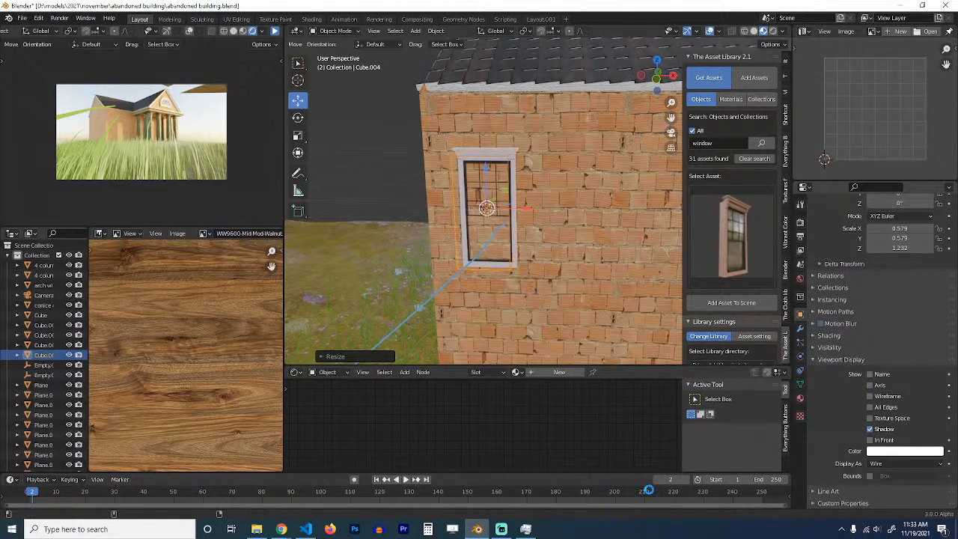
pyautogui.hotkey('ctrl', 's')
pyautogui.click(502, 529)
pyautogui.click(502, 529)
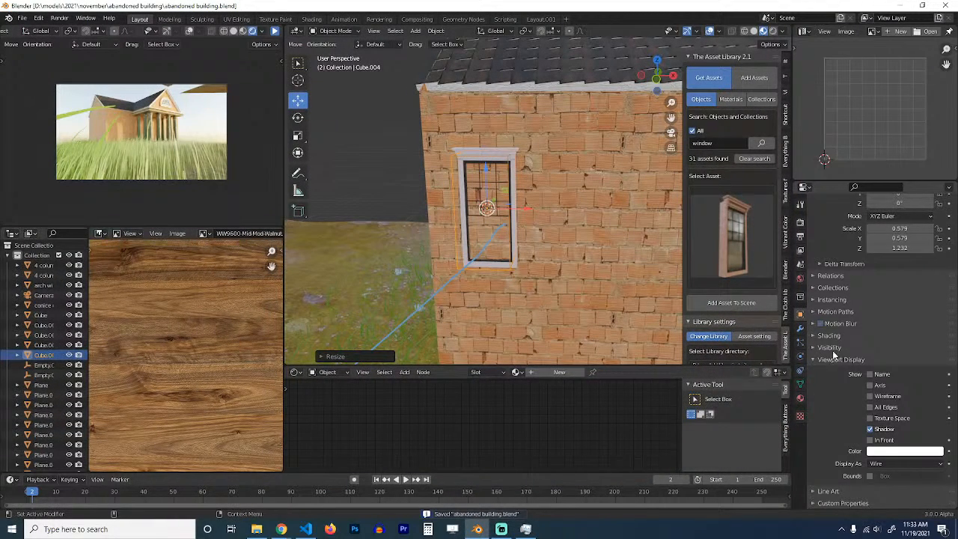
# Step: Move the wireframe cube to a new collection named bools
pyautogui.click(835, 349)
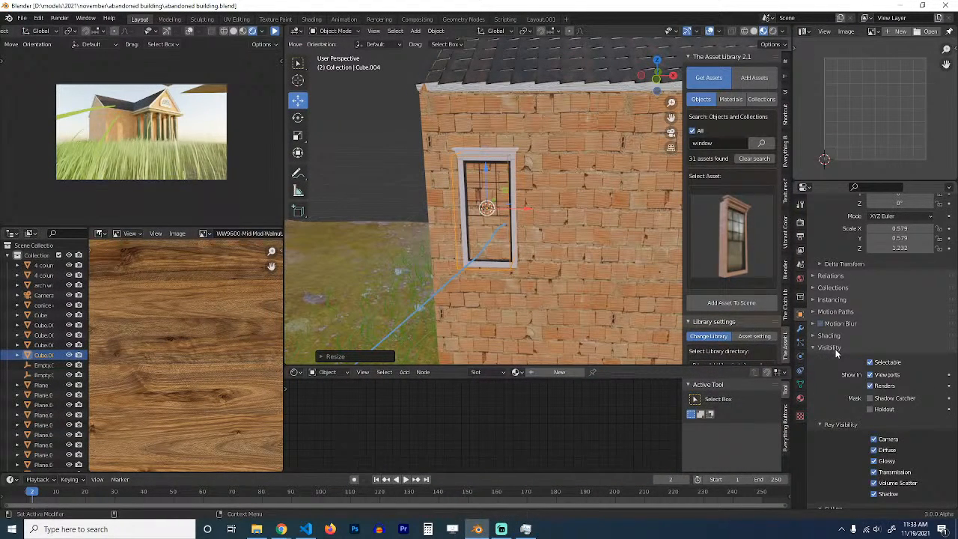
pyautogui.click(835, 348)
pyautogui.click(835, 359)
pyautogui.press('m')
pyautogui.click(591, 292)
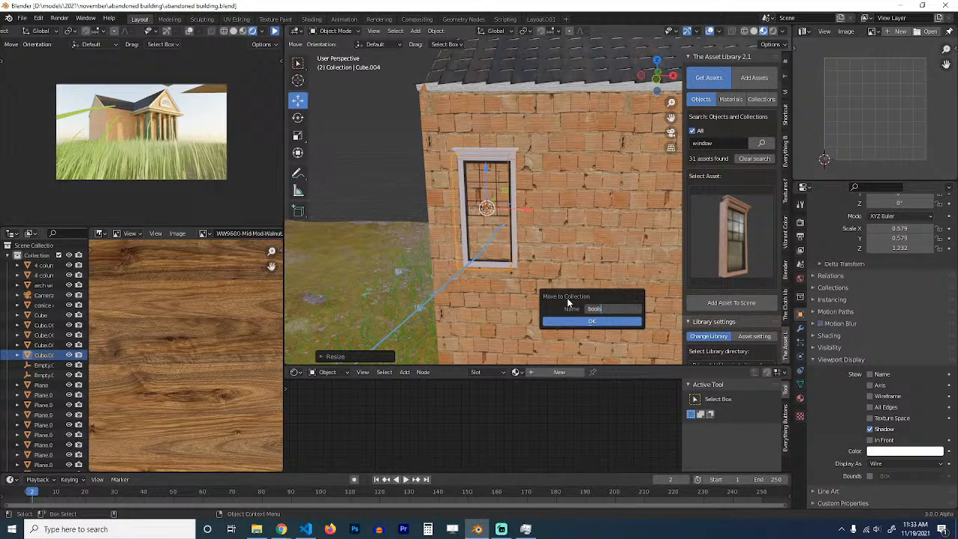
pyautogui.press('Return')
pyautogui.click(586, 320)
# Step: Add a Boolean Difference modifier to the brick building, with operand type Collection and the bools collection as cutter
pyautogui.moveTo(518, 274); pyautogui.dragTo(544, 252, button='middle')
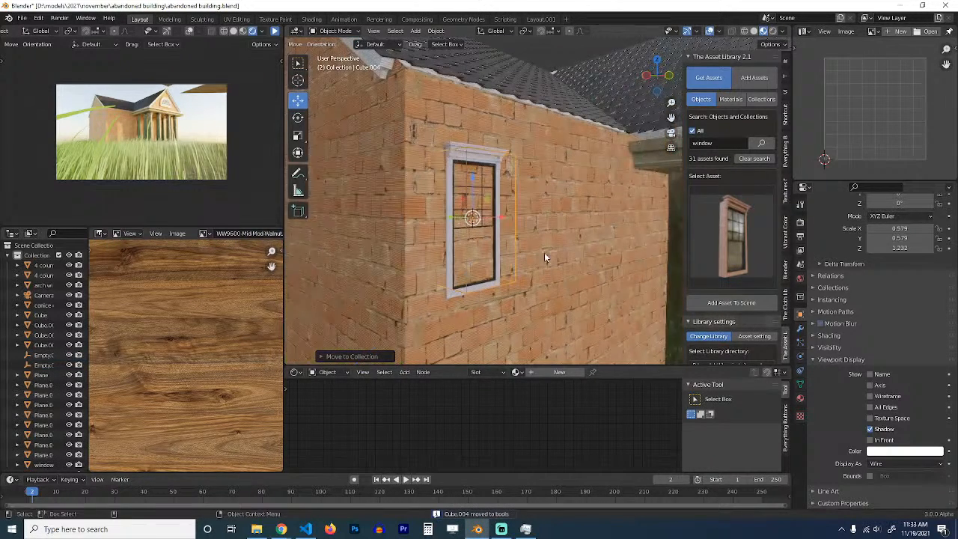
pyautogui.click(504, 161)
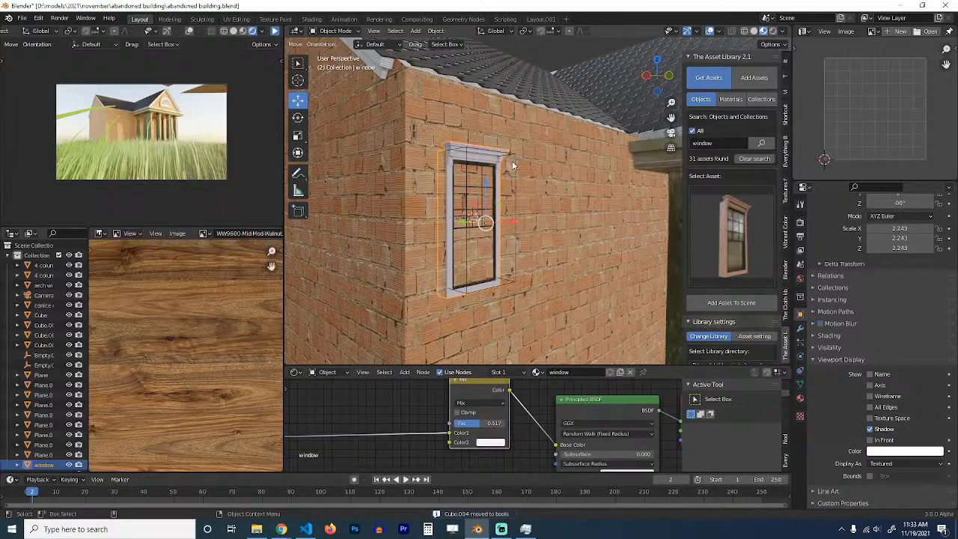
pyautogui.click(532, 161)
pyautogui.click(799, 328)
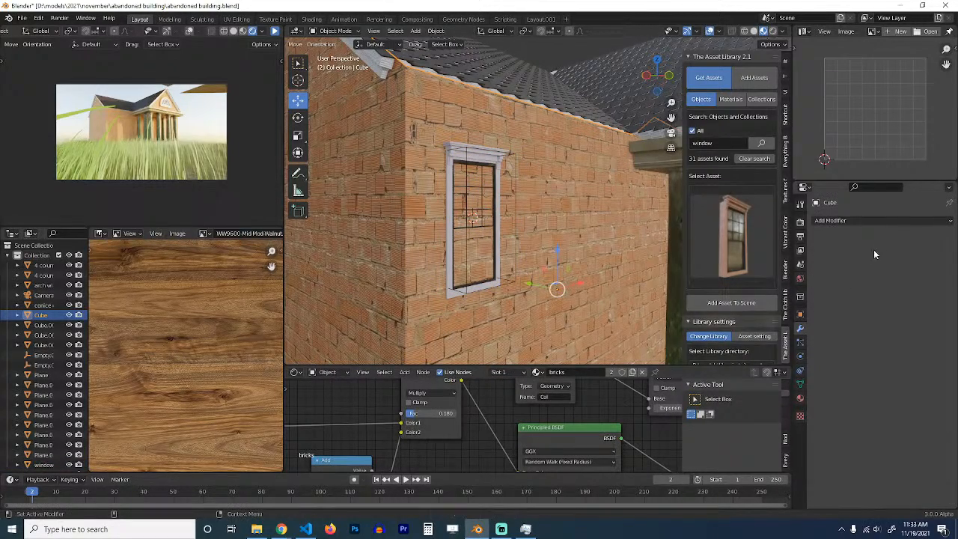
pyautogui.click(866, 220)
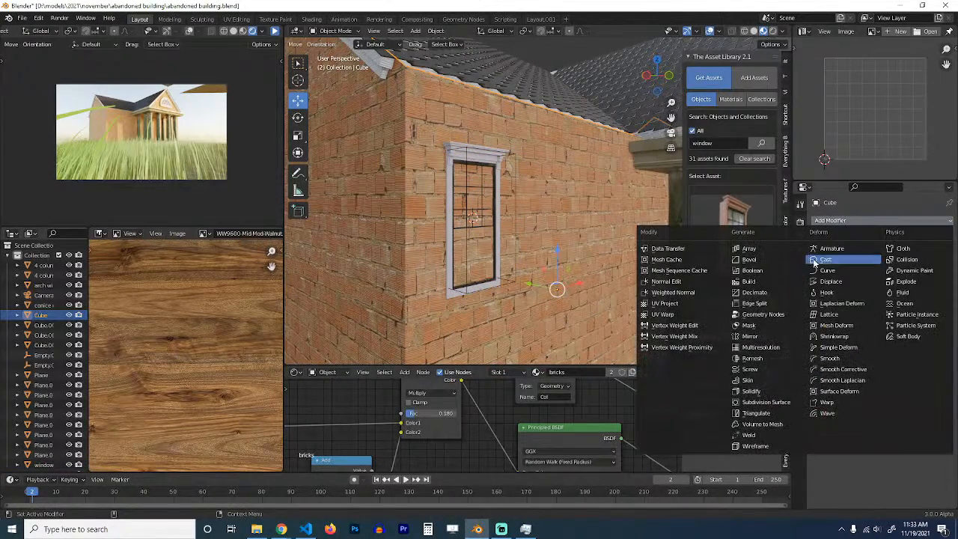
pyautogui.click(770, 271)
pyautogui.click(909, 268)
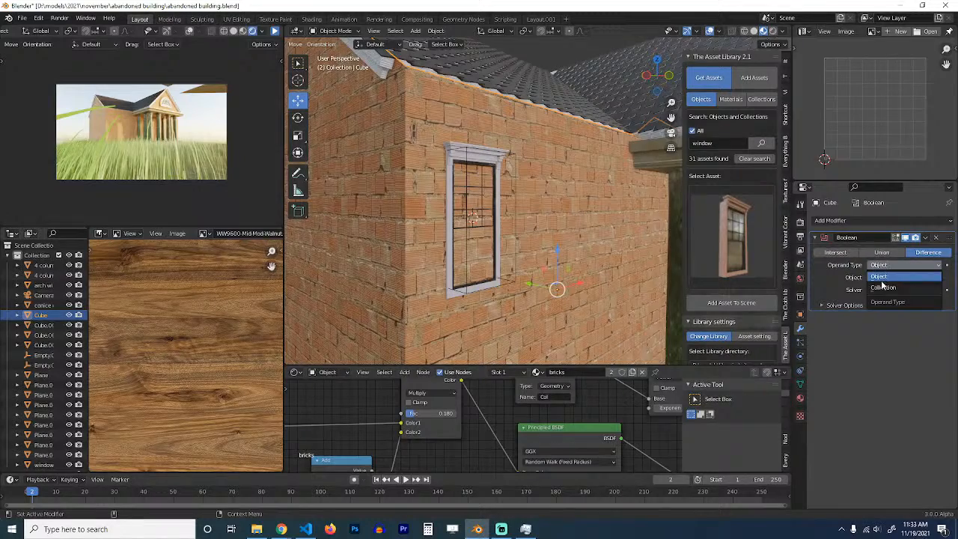
pyautogui.click(888, 285)
pyautogui.click(886, 280)
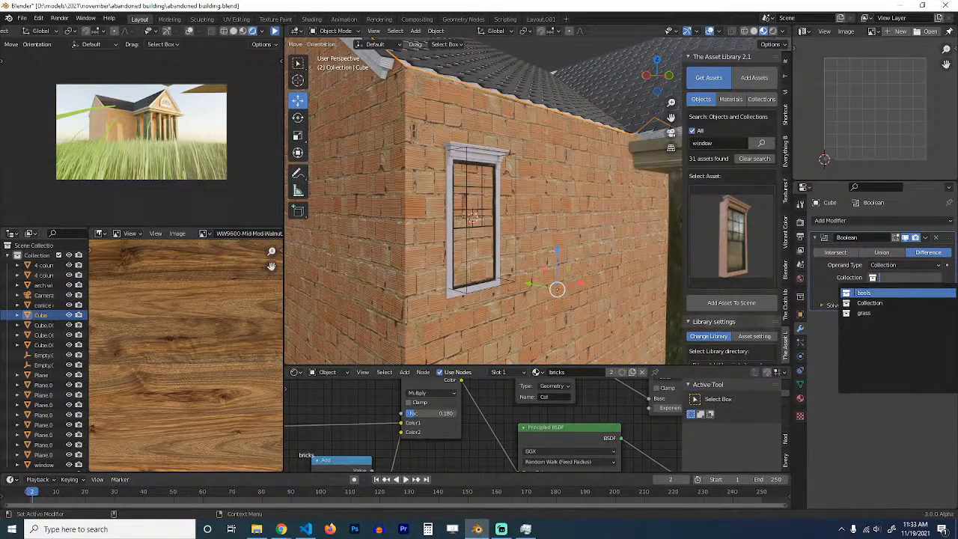
pyautogui.click(882, 299)
# Step: Move the cutter cube so it lines up with the window frame on the brick wall
pyautogui.moveTo(659, 281); pyautogui.dragTo(487, 253, button='middle')
pyautogui.scroll(3, 513, 260)
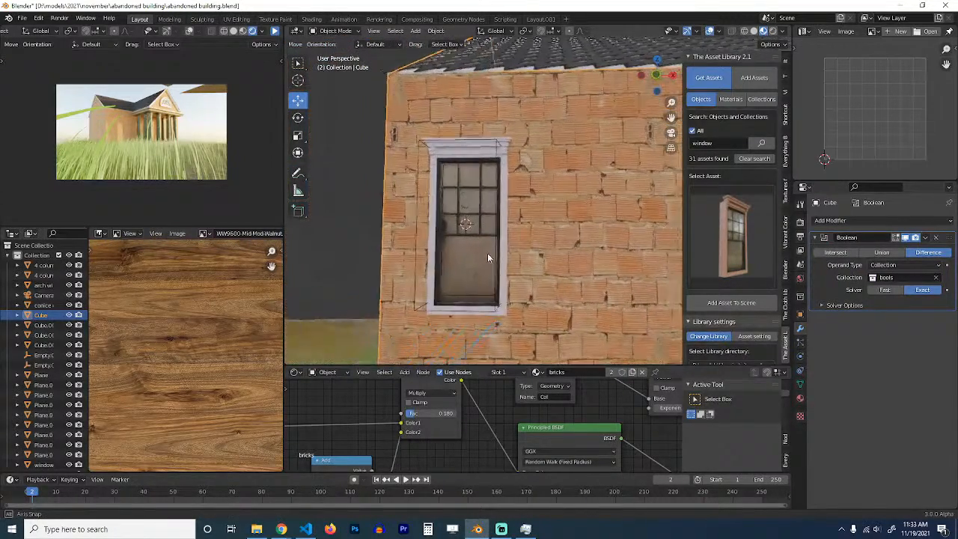
pyautogui.click(522, 215)
pyautogui.moveTo(522, 216); pyautogui.dragTo(479, 238, button='middle')
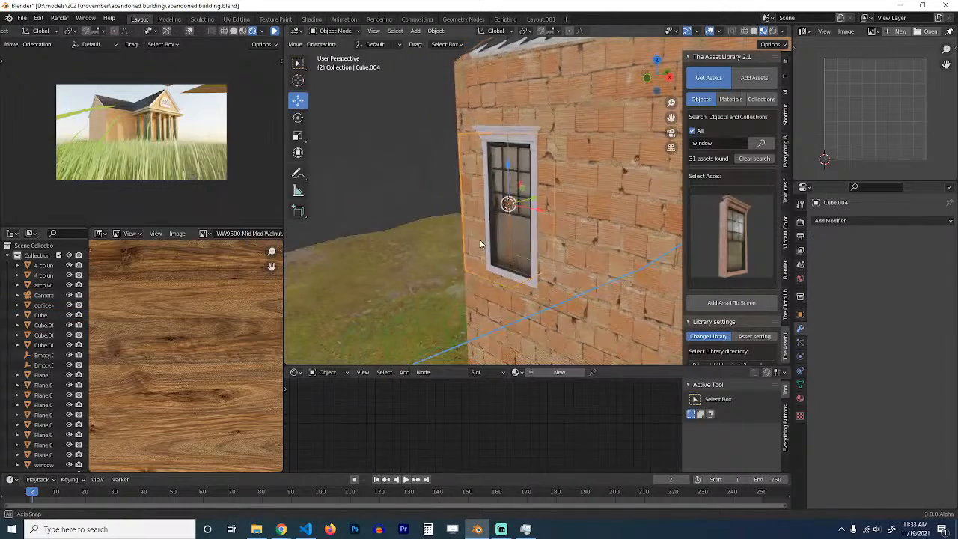
pyautogui.press('g')
pyautogui.click(554, 187)
pyautogui.moveTo(554, 187); pyautogui.dragTo(587, 203, button='middle')
# Step: Assign the existing Material.003 to the cutter cube
pyautogui.click(800, 400)
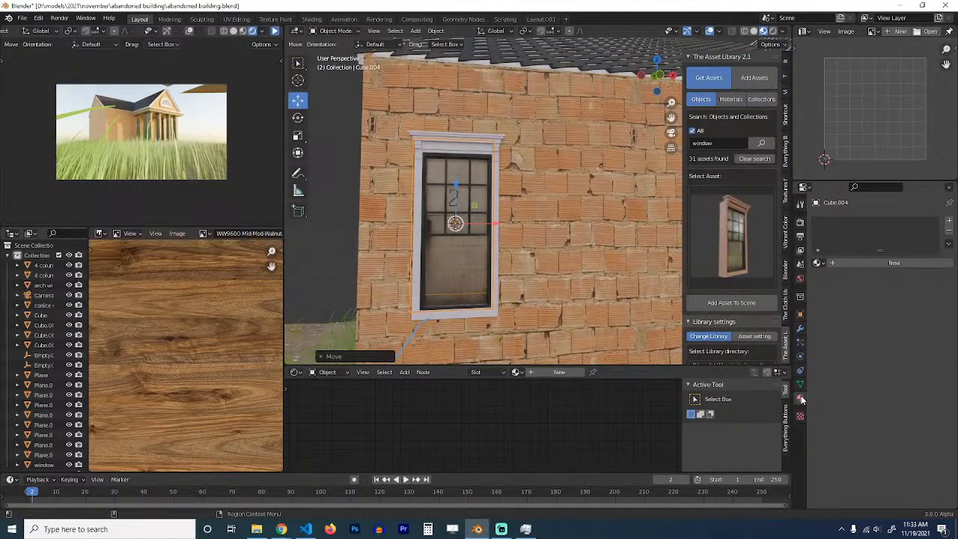
pyautogui.click(818, 263)
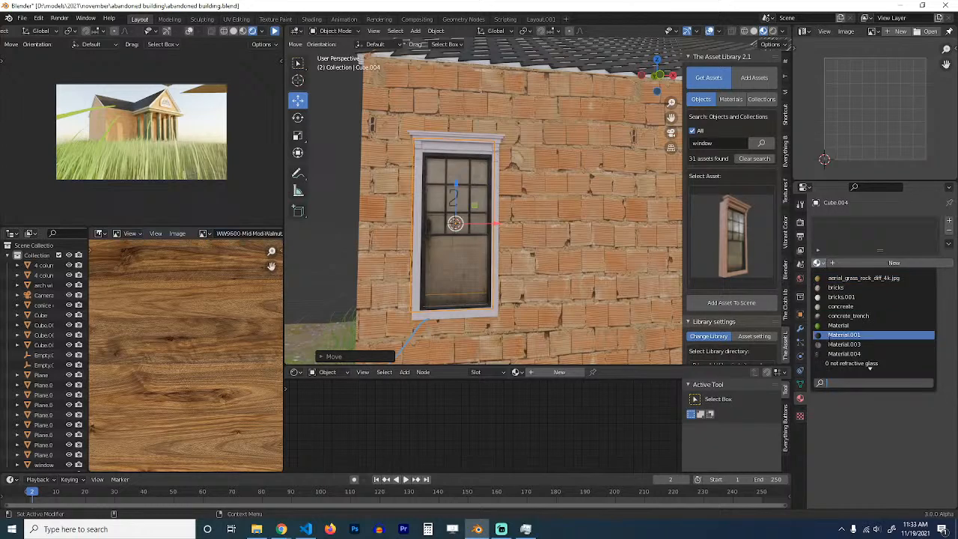
pyautogui.click(841, 343)
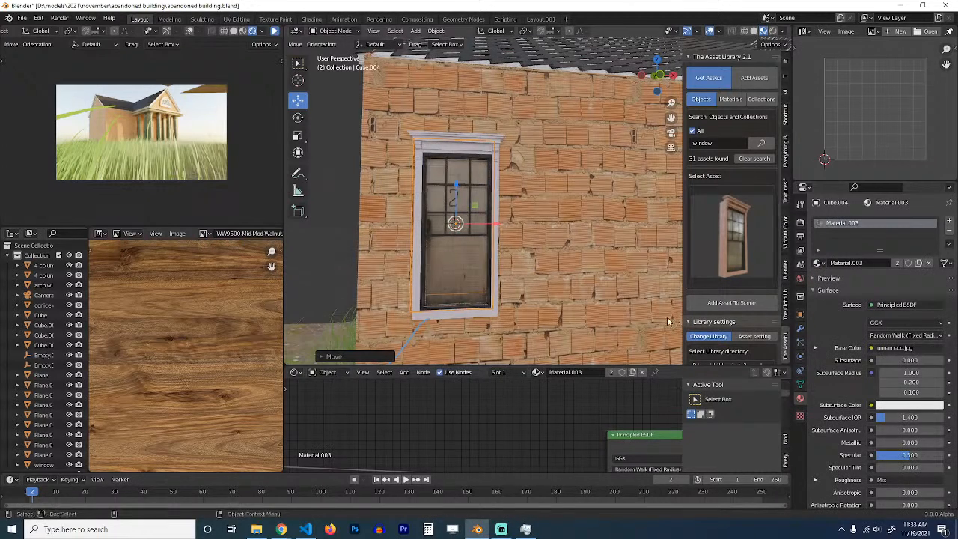
# Step: Show the solver options of the brick building's Boolean modifier
pyautogui.click(512, 251)
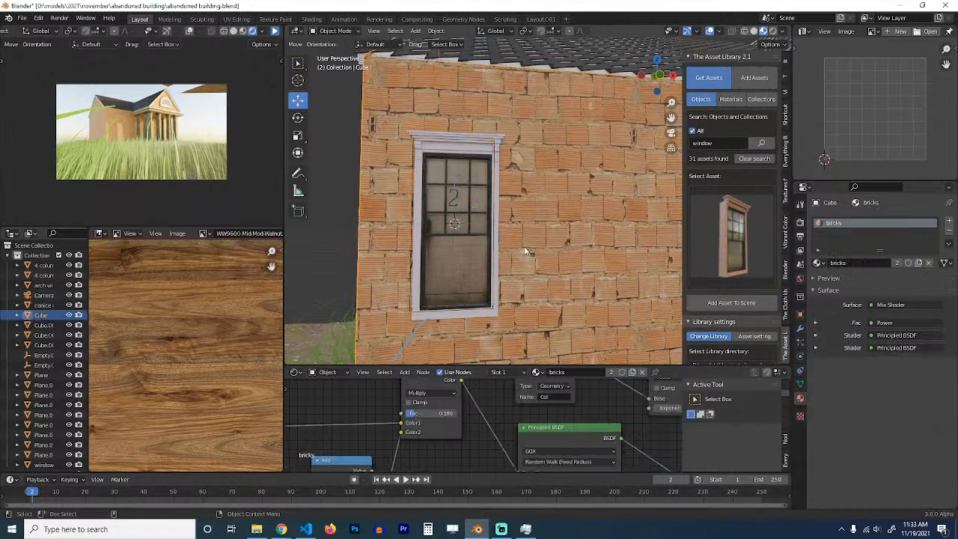
pyautogui.click(800, 329)
pyautogui.click(844, 306)
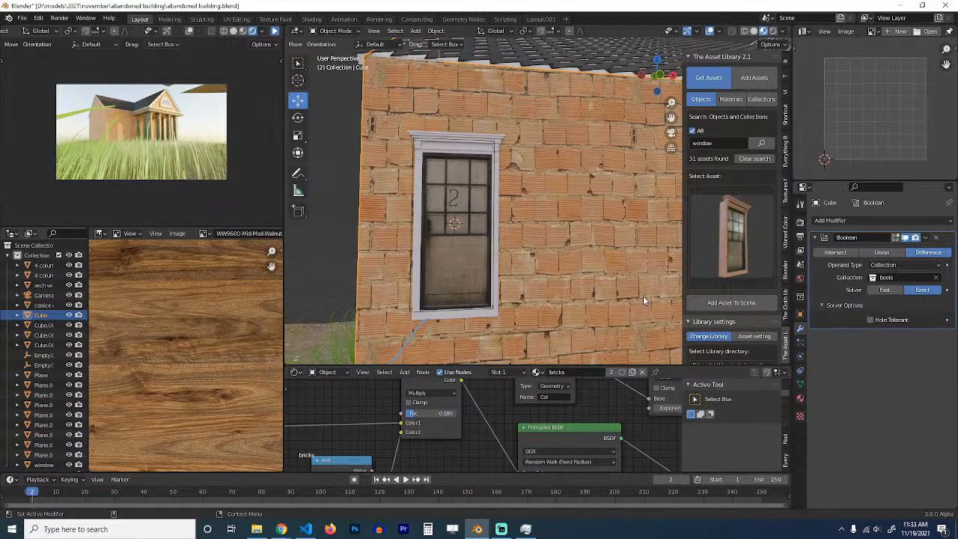
# Step: Add an Array modifier to the window
pyautogui.moveTo(642, 295); pyautogui.dragTo(509, 209, button='middle')
pyautogui.click(496, 192)
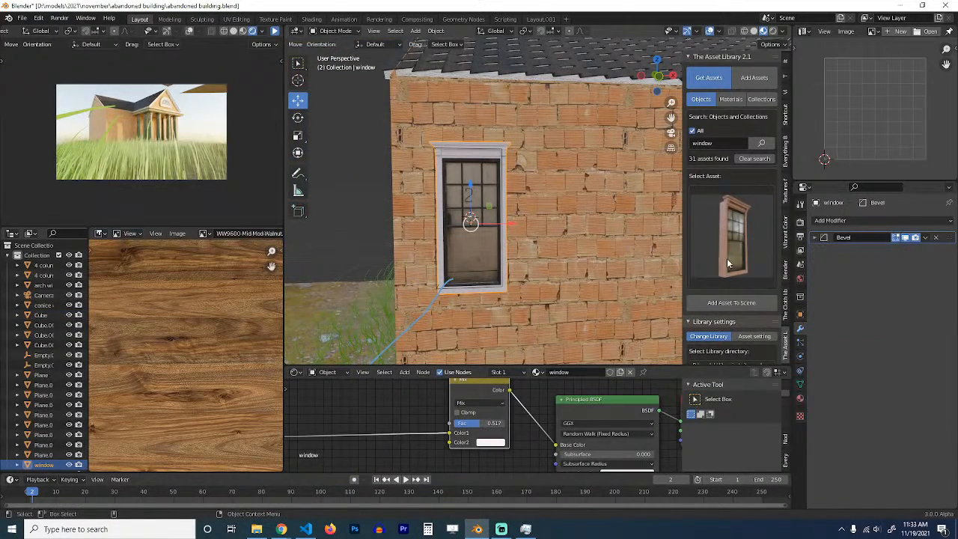
pyautogui.click(896, 218)
pyautogui.click(745, 247)
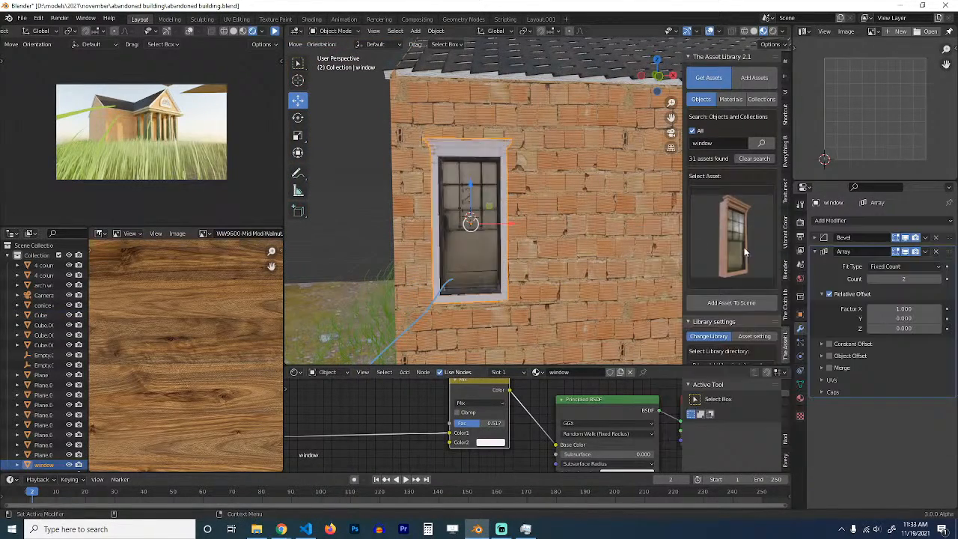
# Step: Set the window array's relative offset to 4 in Y and 0 in X
pyautogui.click(917, 317)
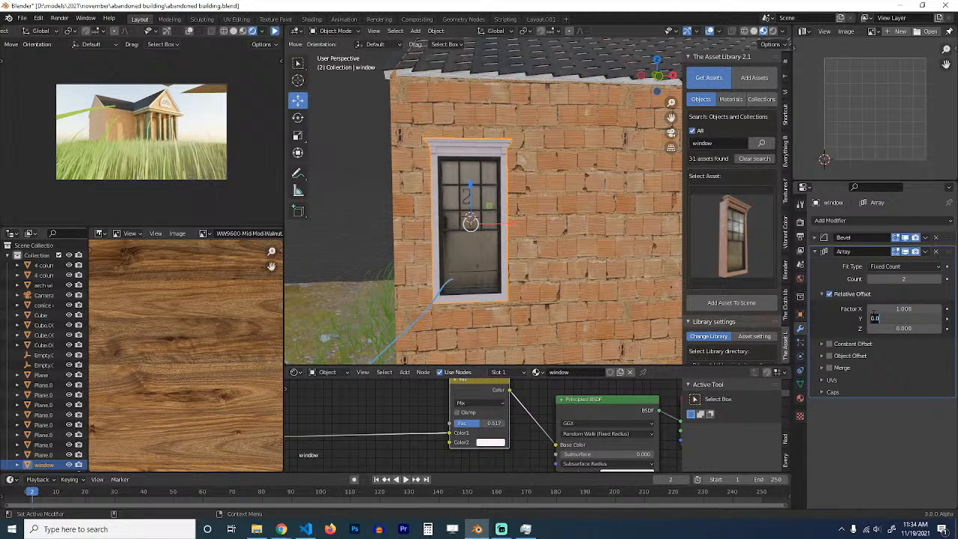
pyautogui.click(864, 318)
pyautogui.write('4')
pyautogui.press('Return')
pyautogui.click(902, 308)
pyautogui.write('0')
pyautogui.press('Return')
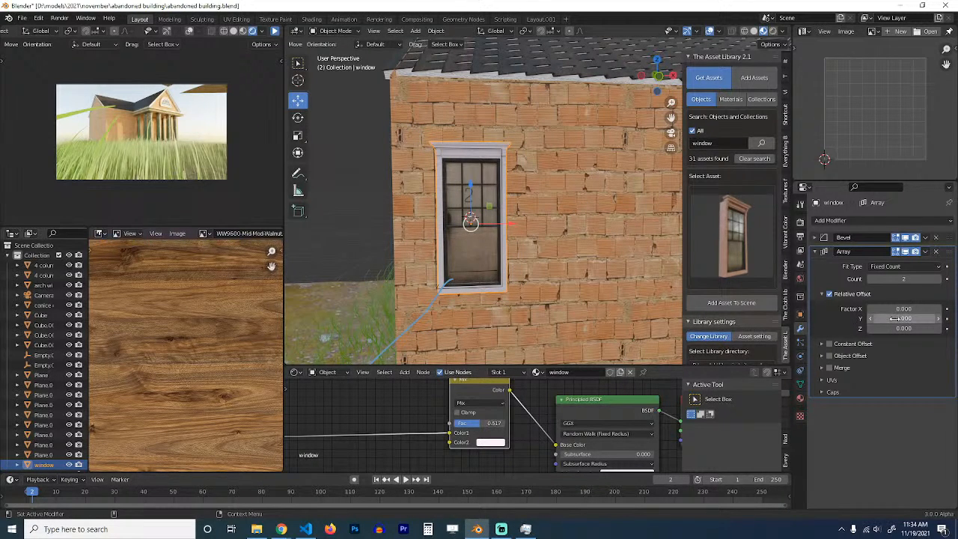
# Step: Apply the window's rotation and set the array's relative offset to 4 in X and 0 in Y
pyautogui.hotkey('ctrl', 'a')
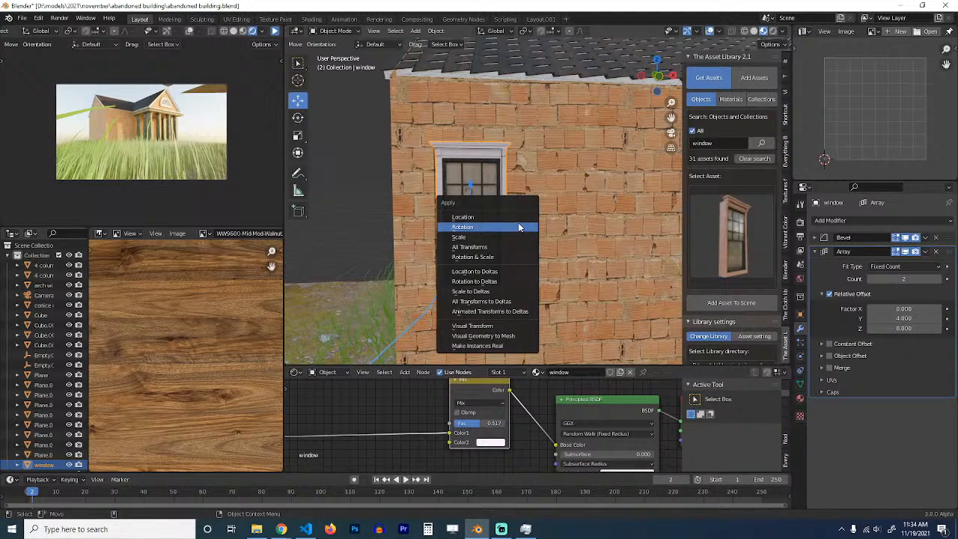
pyautogui.click(519, 224)
pyautogui.click(898, 308)
pyautogui.write('4')
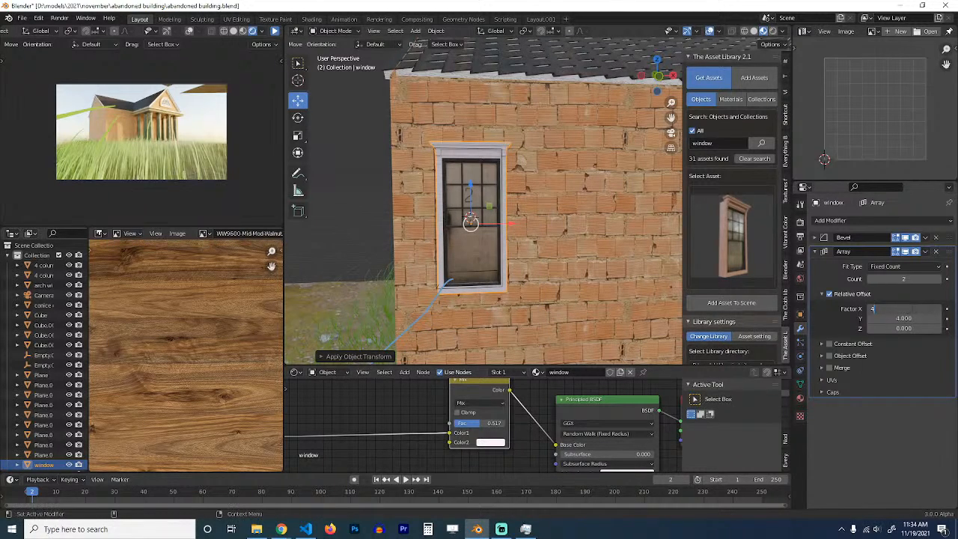
pyautogui.press('Tab')
pyautogui.write('0')
pyautogui.scroll(-7, 460, 253)
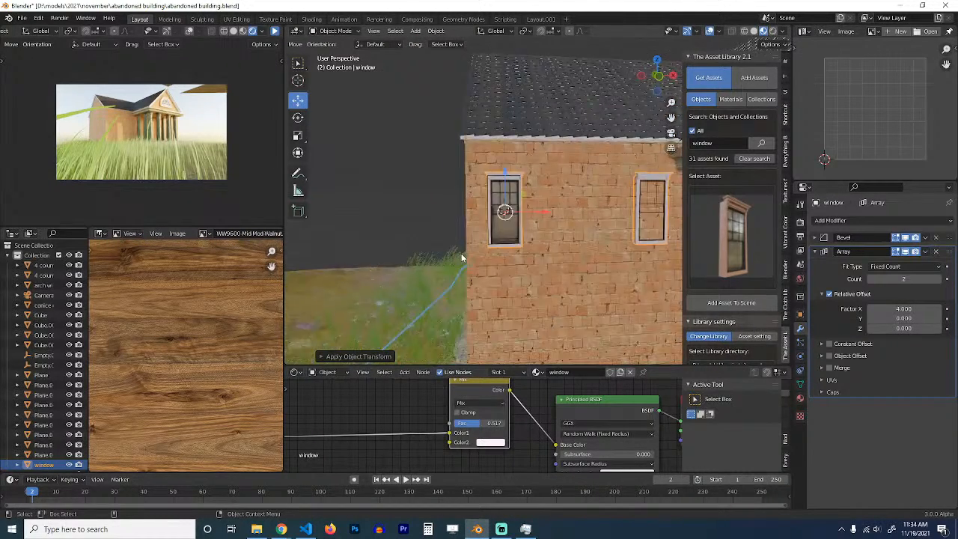
# Step: Set the window array's relative X offset to 2 and its count to 3, and save the file
pyautogui.moveTo(493, 260); pyautogui.dragTo(513, 260, button='middle')
pyautogui.scroll(3, 513, 260)
pyautogui.click(897, 308)
pyautogui.write('2')
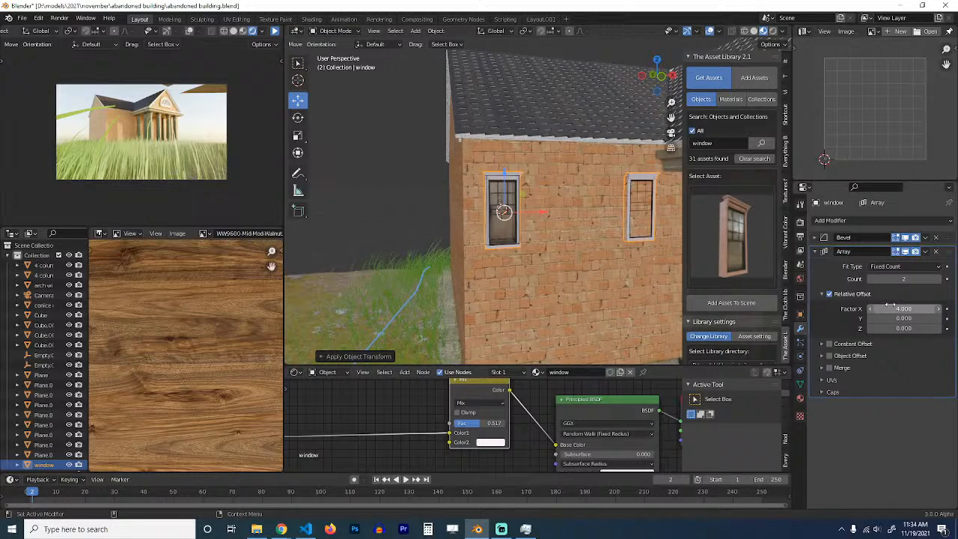
pyautogui.press('Return')
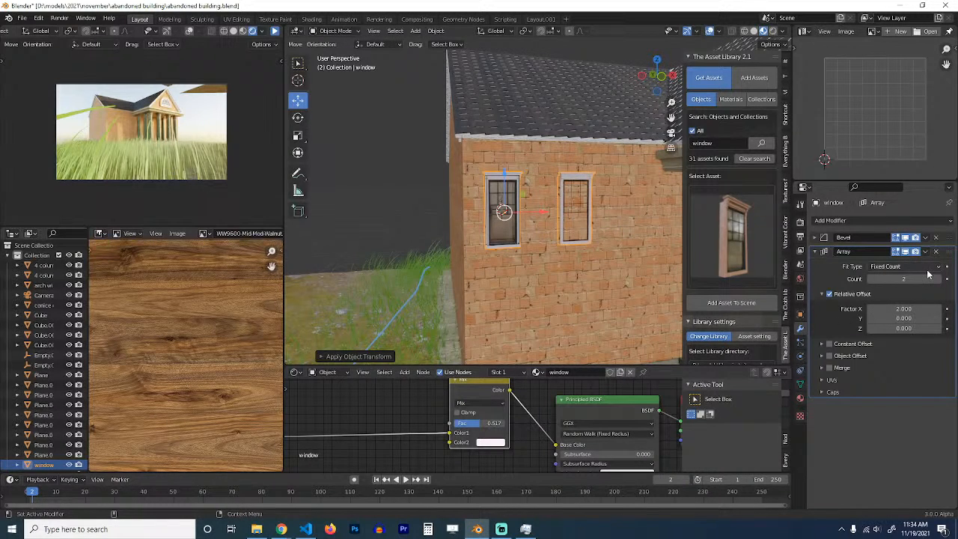
pyautogui.click(937, 278)
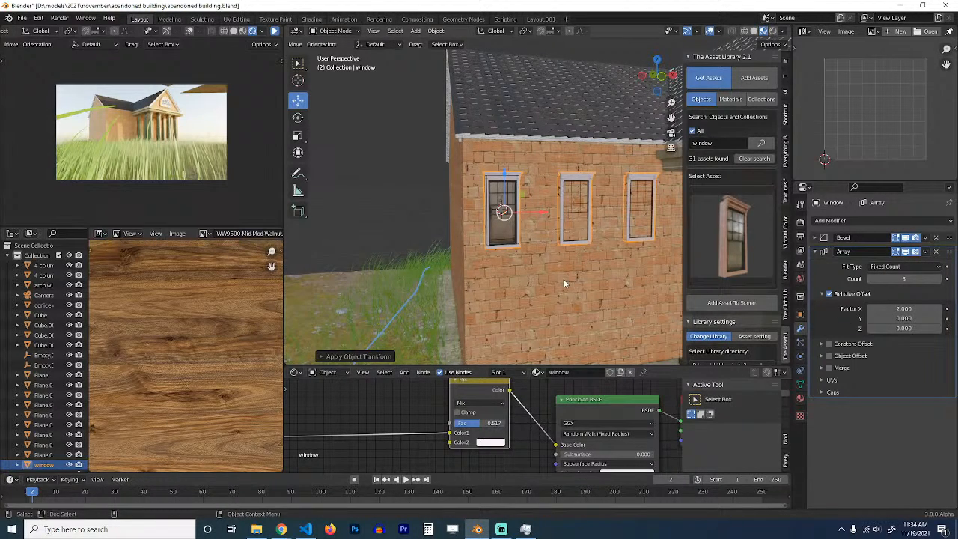
pyautogui.moveTo(562, 278)
pyautogui.mouseDown(button='middle')
pyautogui.moveTo(466, 276)
pyautogui.moveTo(527, 262)
pyautogui.moveTo(549, 267)
pyautogui.mouseUp(button='middle')
pyautogui.hotkey('ctrl', 's')
# Step: Add an Array modifier to the Boolean cutter cube around the first window
pyautogui.click(429, 218)
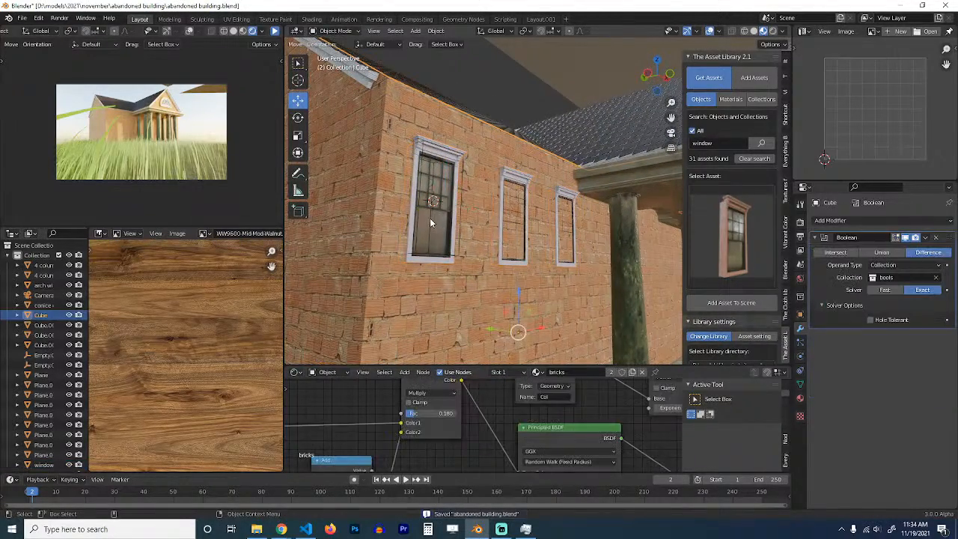
pyautogui.click(429, 218)
pyautogui.click(425, 217)
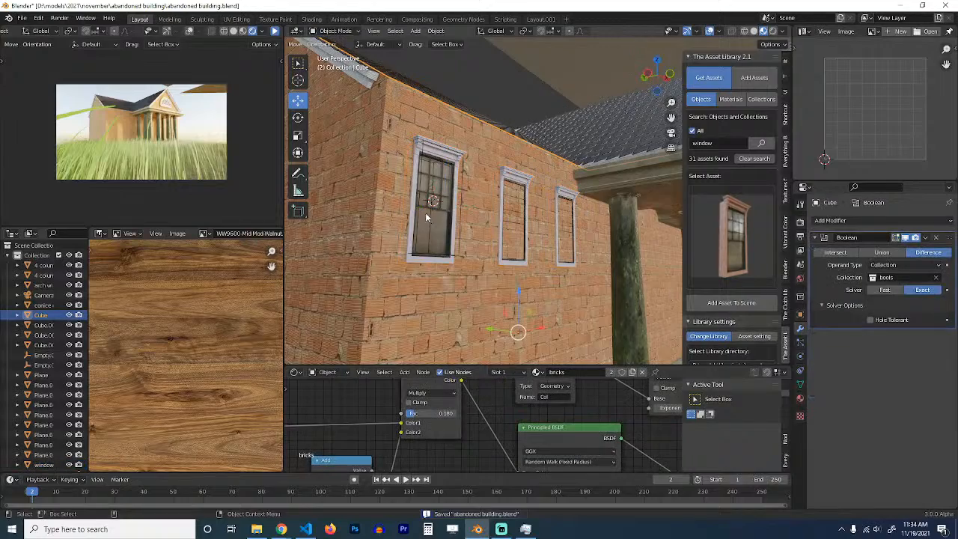
pyautogui.click(424, 162)
pyautogui.click(838, 220)
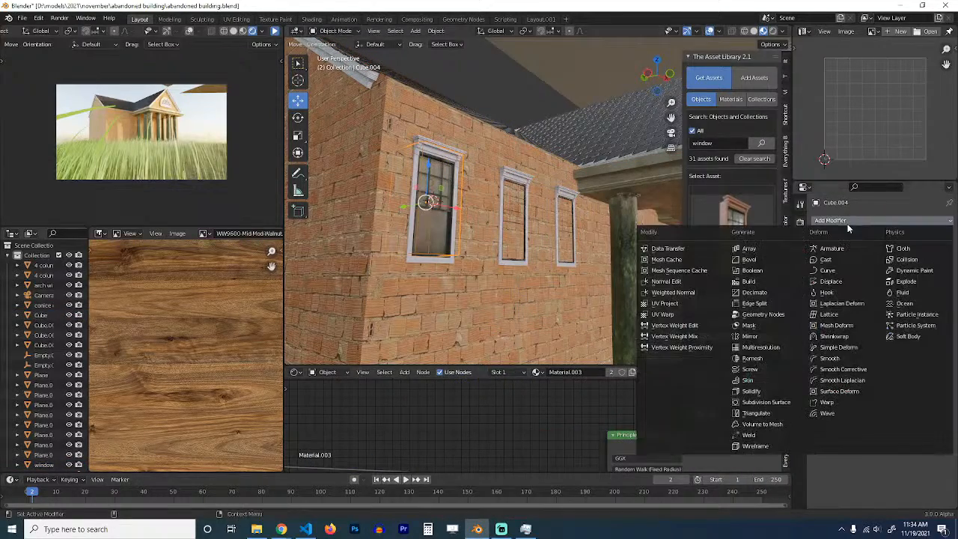
pyautogui.click(766, 249)
# Step: Set the cutter array's relative X offset to 2.46 and its count to 3 to match the windows, and save the file
pyautogui.moveTo(546, 240); pyautogui.dragTo(598, 237, button='middle')
pyautogui.moveTo(904, 294); pyautogui.dragTo(942, 295)
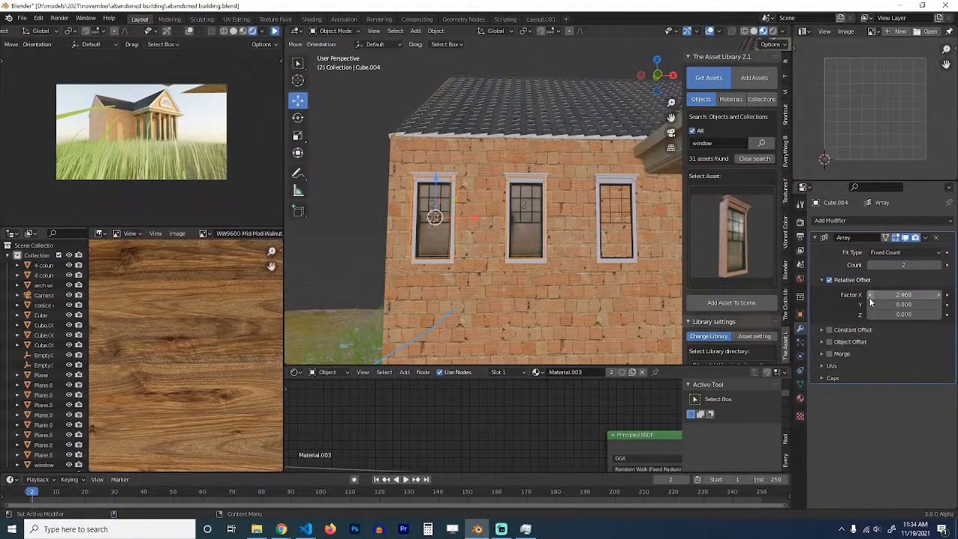
pyautogui.click(936, 266)
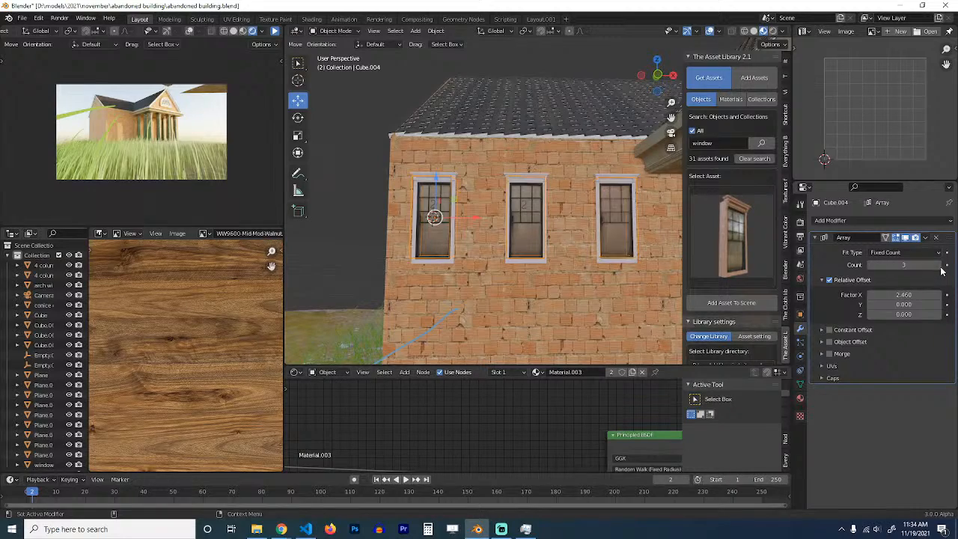
pyautogui.moveTo(479, 268); pyautogui.dragTo(549, 282, button='middle')
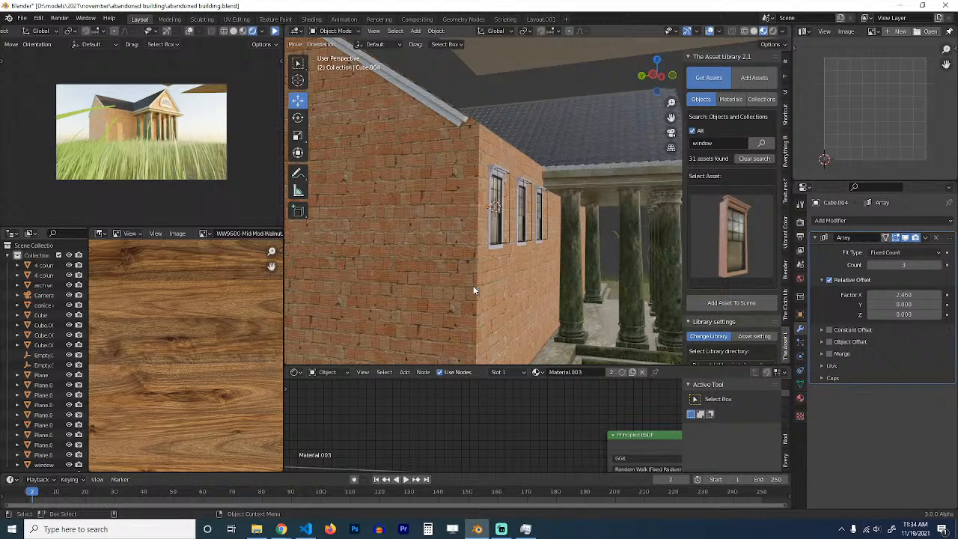
pyautogui.click(562, 248)
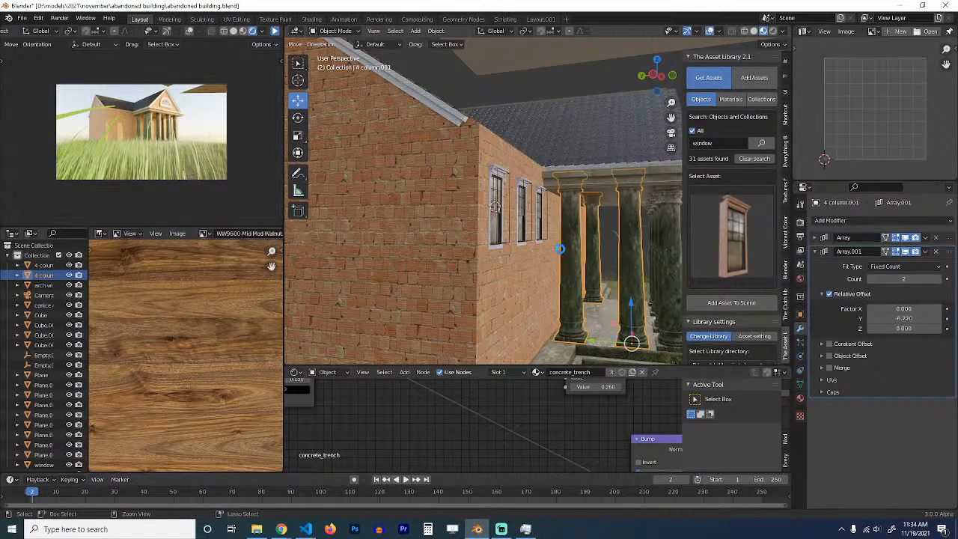
pyautogui.hotkey('ctrl', 's')
# Step: Make linked duplicates of the window row and its cutter, moved down about 3.94 m along Z as a lower row
pyautogui.moveTo(516, 250); pyautogui.dragTo(490, 246, button='middle')
pyautogui.scroll(3, 460, 252)
pyautogui.click(502, 172)
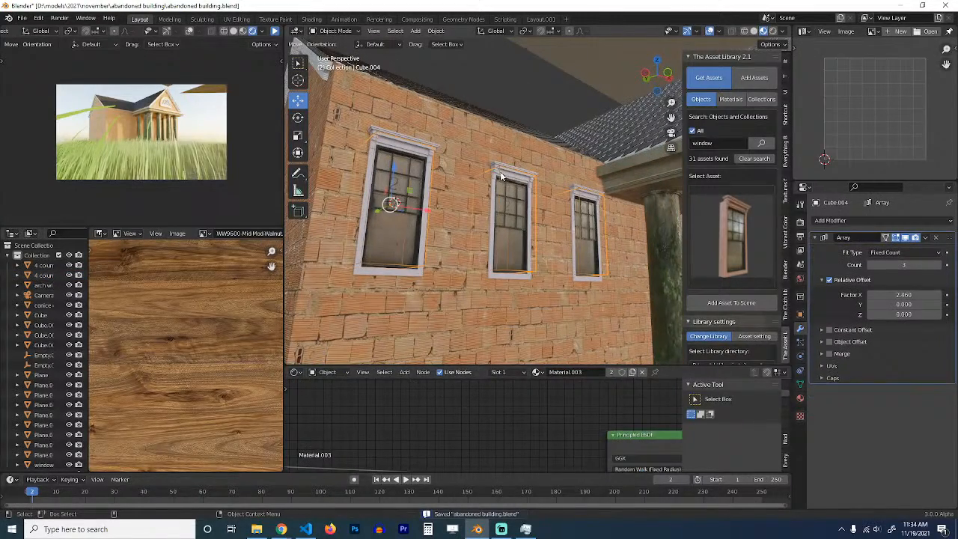
pyautogui.click(499, 221)
pyautogui.moveTo(499, 222); pyautogui.dragTo(511, 170, button='middle')
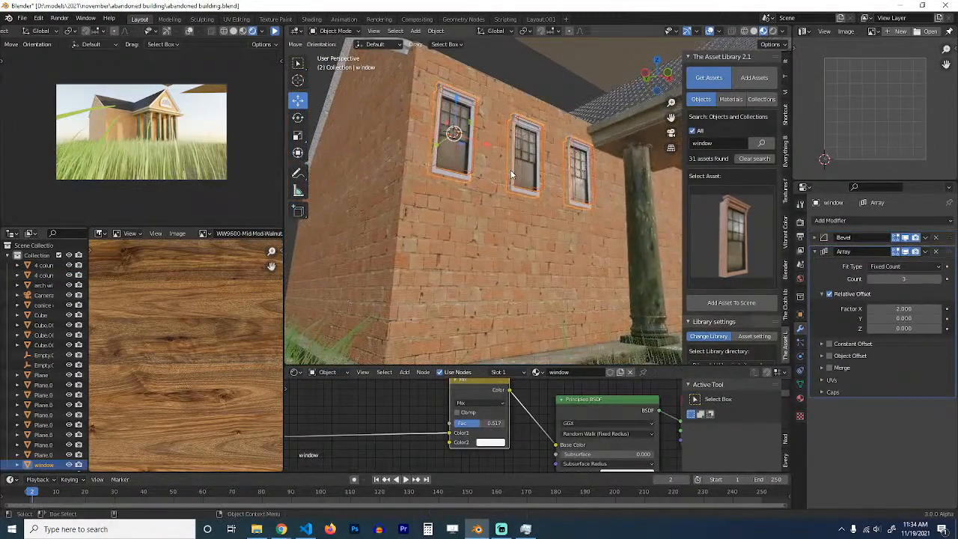
pyautogui.hotkey('shift', 'd')
pyautogui.press('z')
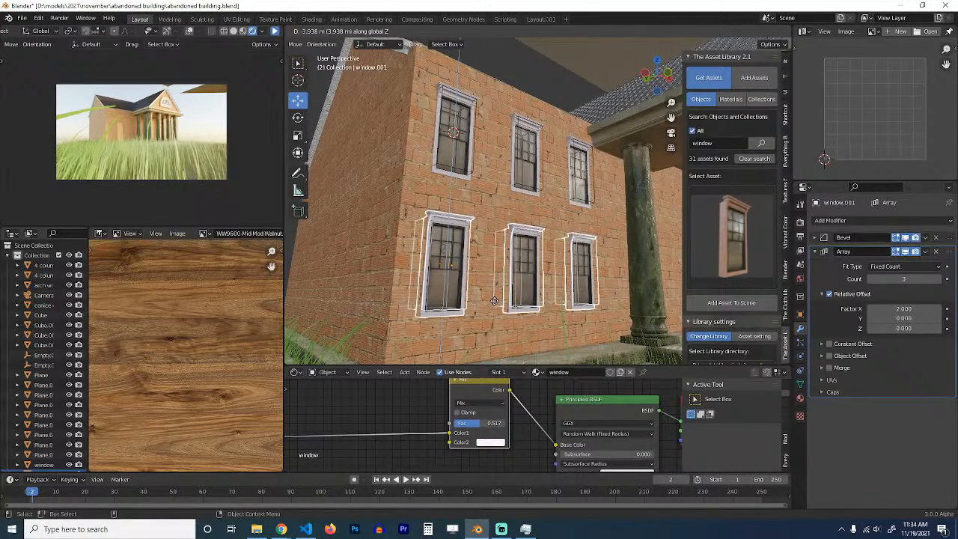
pyautogui.click(493, 301)
# Step: Delete the windowless half of the brick building's mesh in Edit Mode
pyautogui.moveTo(494, 301); pyautogui.dragTo(430, 256, button='middle')
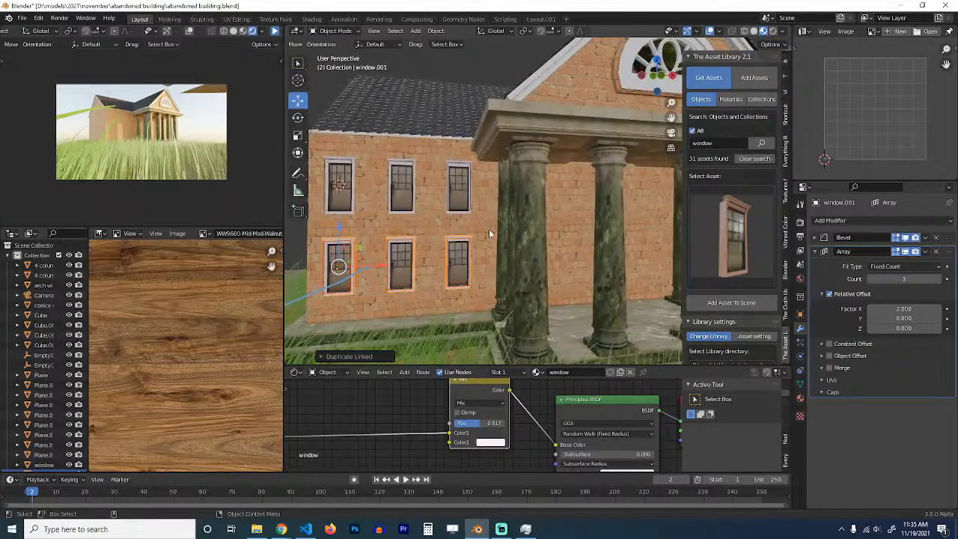
pyautogui.scroll(-3, 486, 231)
pyautogui.scroll(-2, 482, 232)
pyautogui.moveTo(485, 228); pyautogui.dragTo(599, 223, button='middle')
pyautogui.click(578, 226)
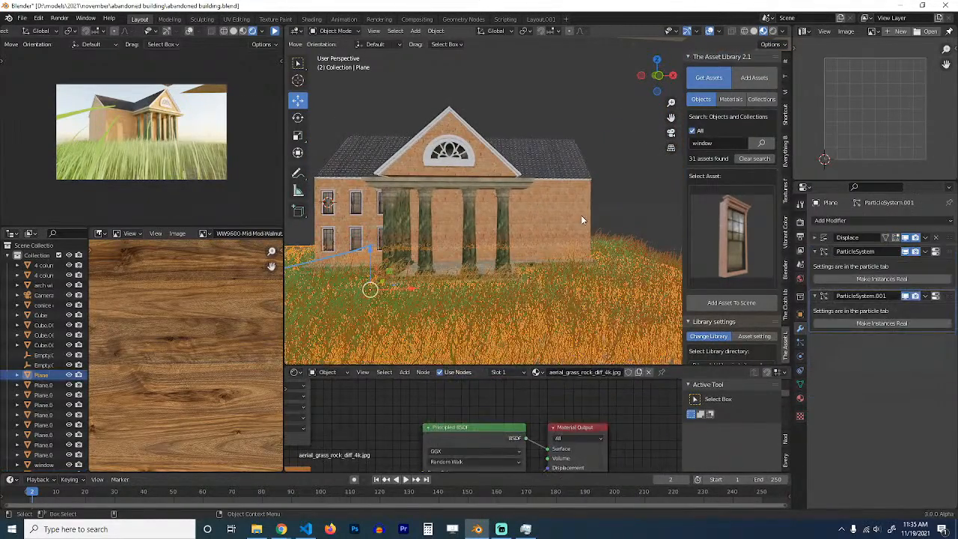
pyautogui.moveTo(531, 256); pyautogui.dragTo(590, 224, button='middle')
pyautogui.press('Tab')
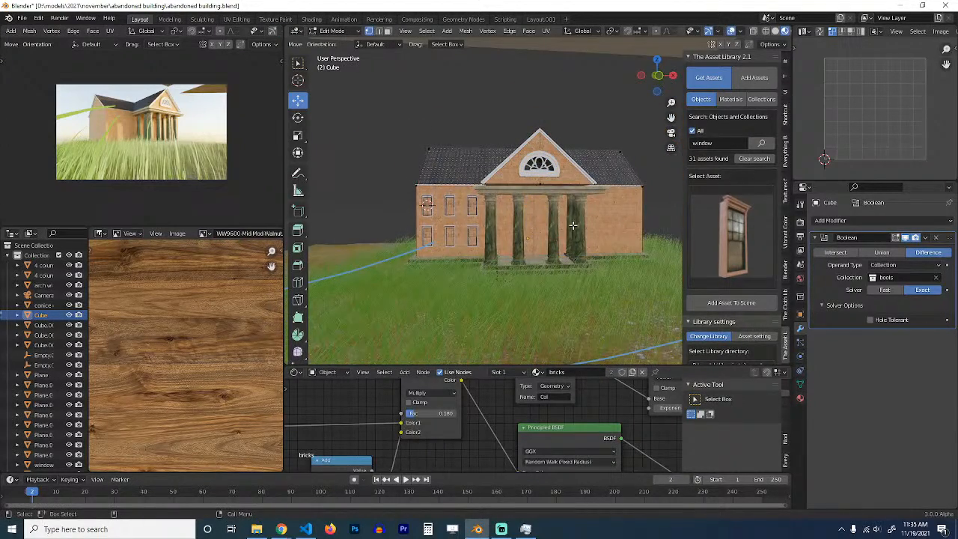
pyautogui.moveTo(604, 128); pyautogui.dragTo(681, 277)
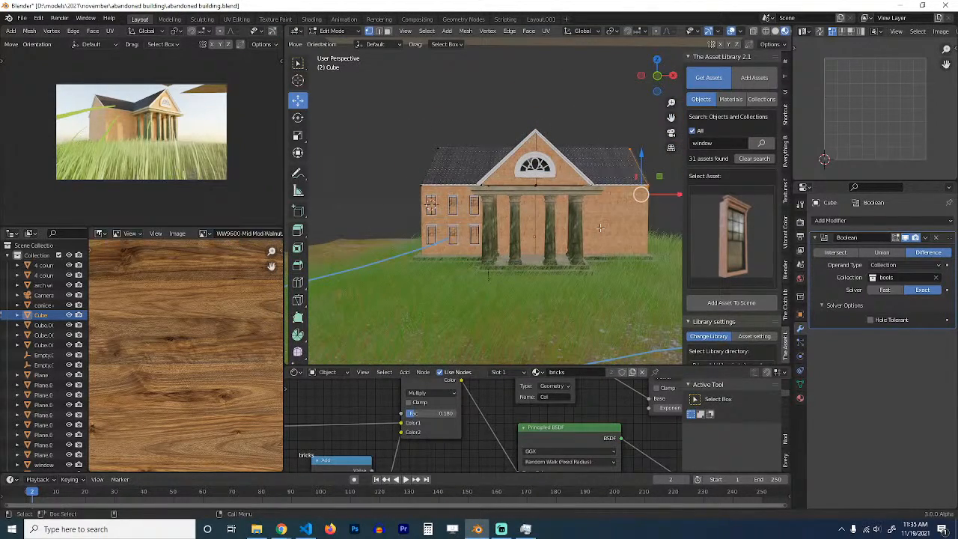
pyautogui.moveTo(569, 187); pyautogui.dragTo(504, 124, button='middle')
pyautogui.moveTo(504, 124); pyautogui.dragTo(641, 310)
pyautogui.press('x')
pyautogui.click(539, 181)
pyautogui.press('Tab')
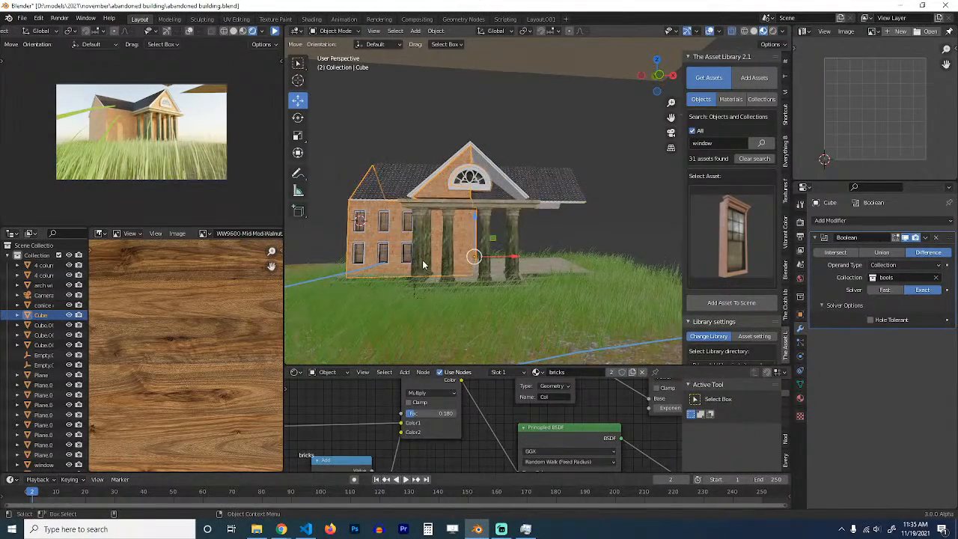
# Step: Add a Mirror modifier on the X axis to the brick building
pyautogui.moveTo(612, 246); pyautogui.dragTo(496, 262, button='middle')
pyautogui.scroll(3, 495, 261)
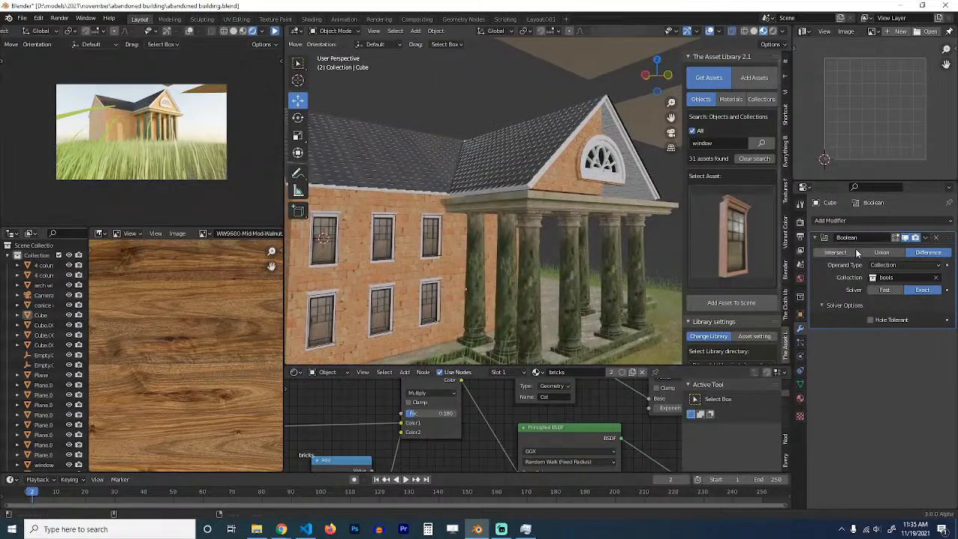
pyautogui.click(873, 222)
pyautogui.click(763, 337)
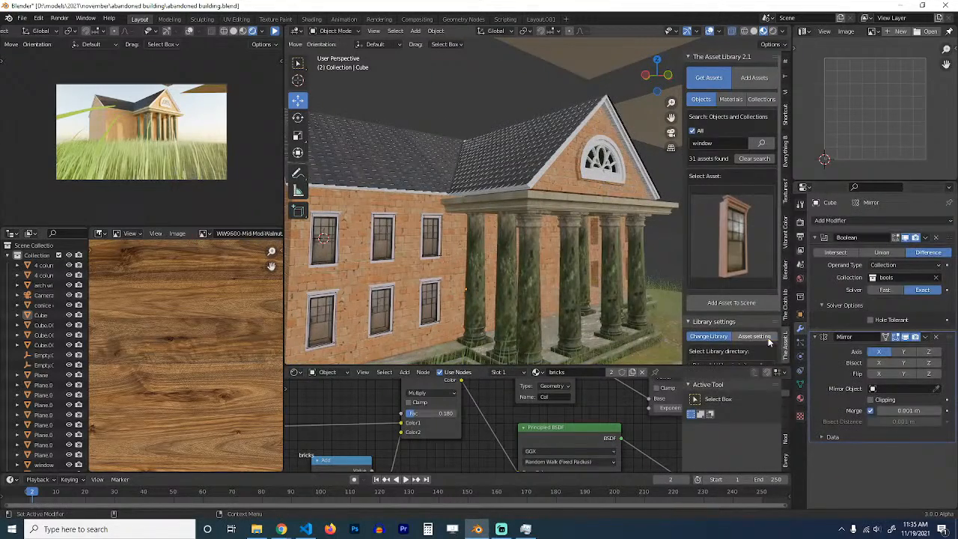
pyautogui.moveTo(576, 267); pyautogui.dragTo(430, 238, button='middle')
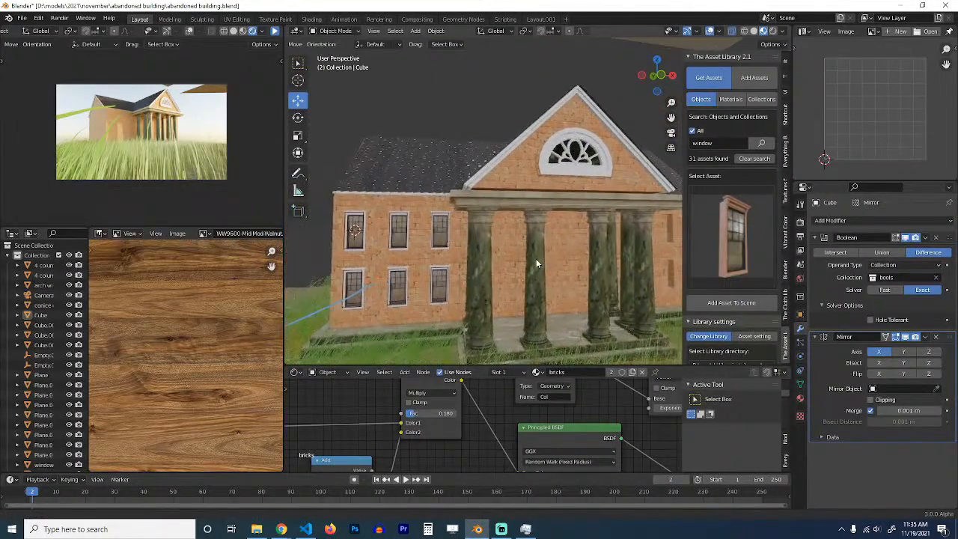
# Step: Add an X-axis Mirror modifier to the upper window row with the brick building Cube as the mirror object
pyautogui.click(439, 234)
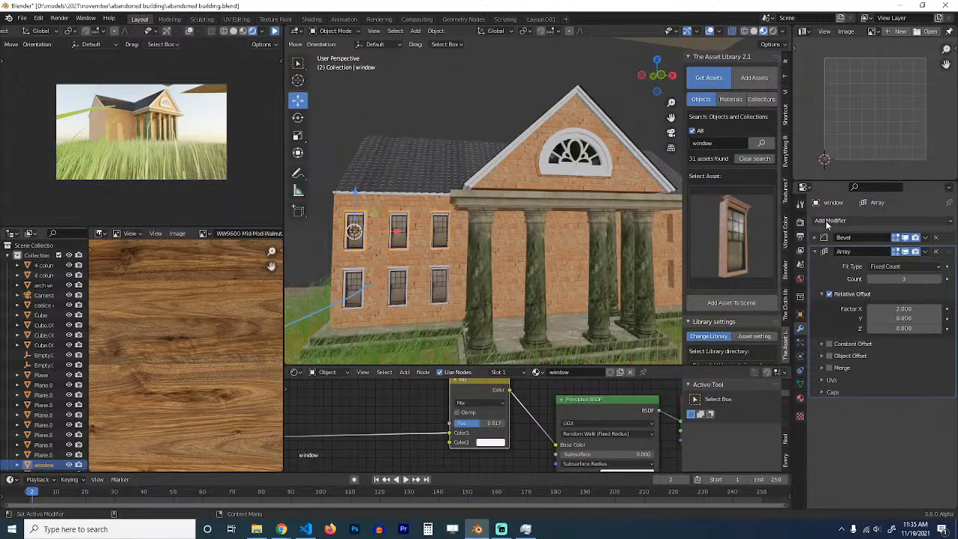
pyautogui.click(874, 221)
pyautogui.click(747, 336)
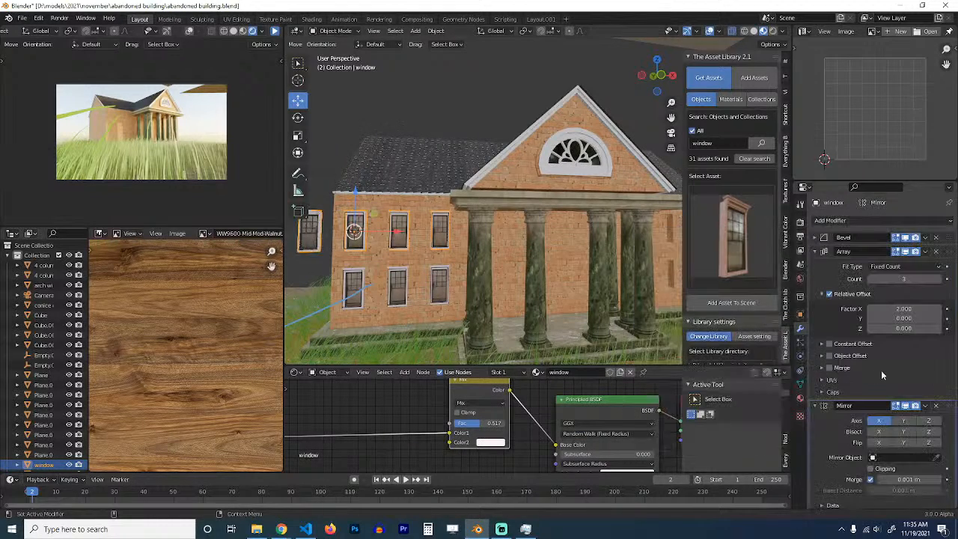
pyautogui.click(935, 459)
pyautogui.click(575, 270)
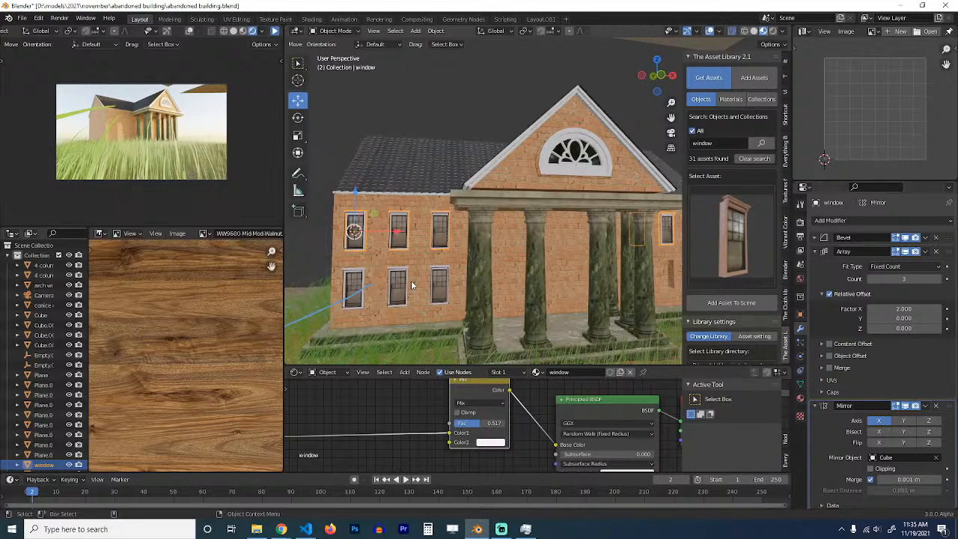
# Step: Select the lower row of windows on the brick wall
pyautogui.click(439, 270)
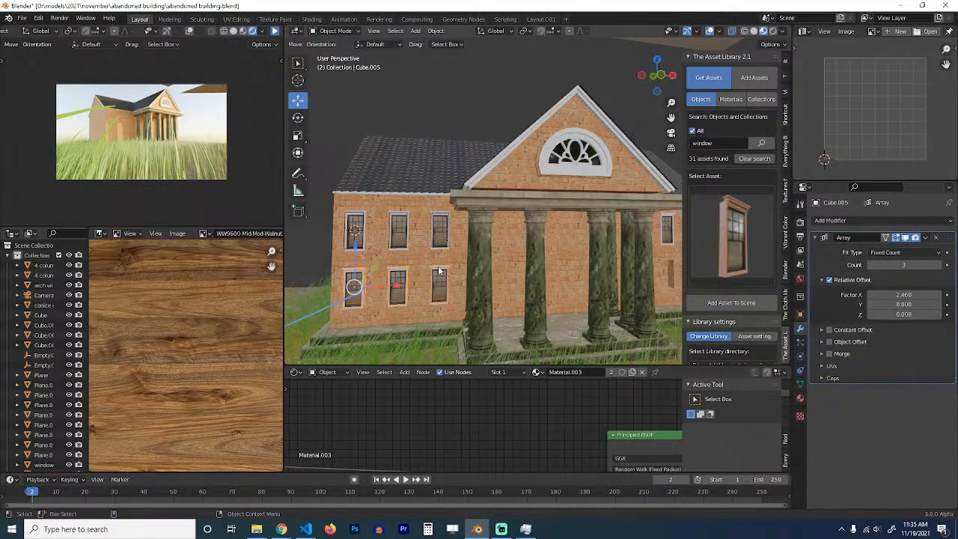
pyautogui.click(441, 269)
pyautogui.click(446, 265)
pyautogui.click(447, 266)
pyautogui.click(447, 264)
pyautogui.moveTo(448, 264); pyautogui.dragTo(406, 298, button='middle')
pyautogui.scroll(5, 406, 298)
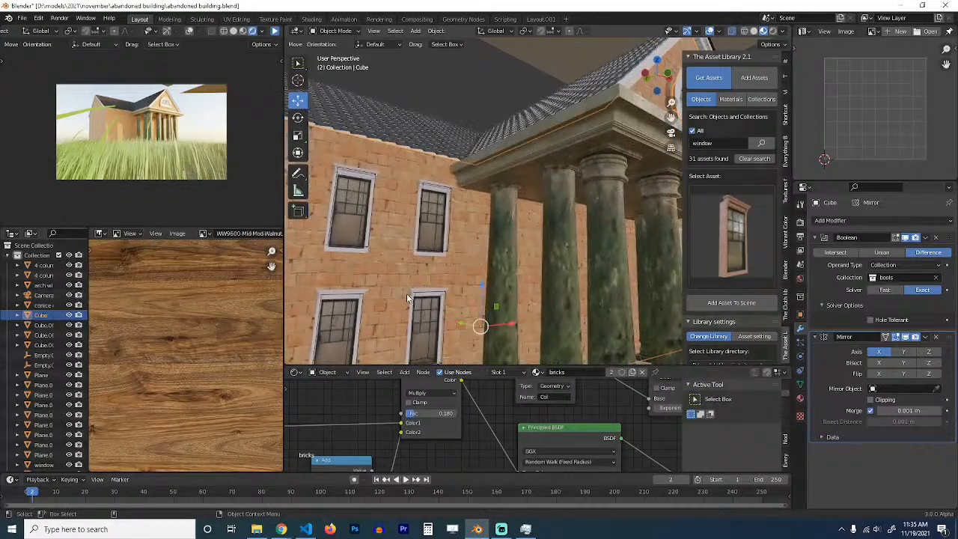
# Step: Remove the Bevel modifier from the lower row of windows on the brick wall
pyautogui.click(414, 290)
pyautogui.click(413, 290)
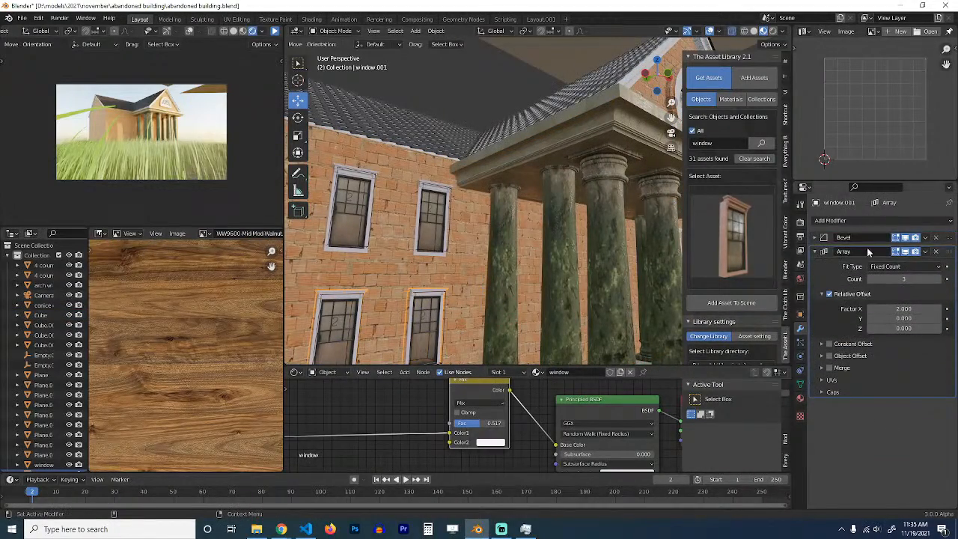
pyautogui.click(816, 252)
pyautogui.click(872, 221)
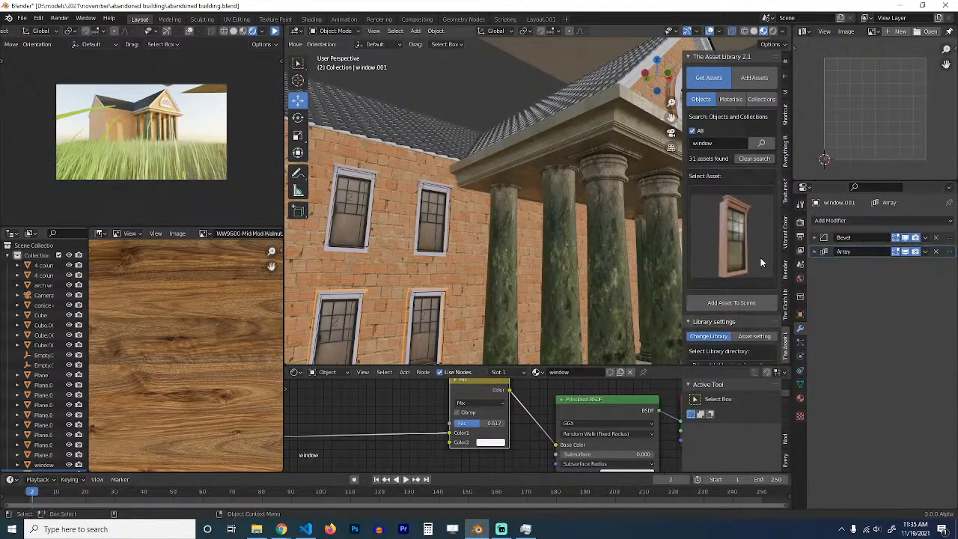
pyautogui.click(935, 237)
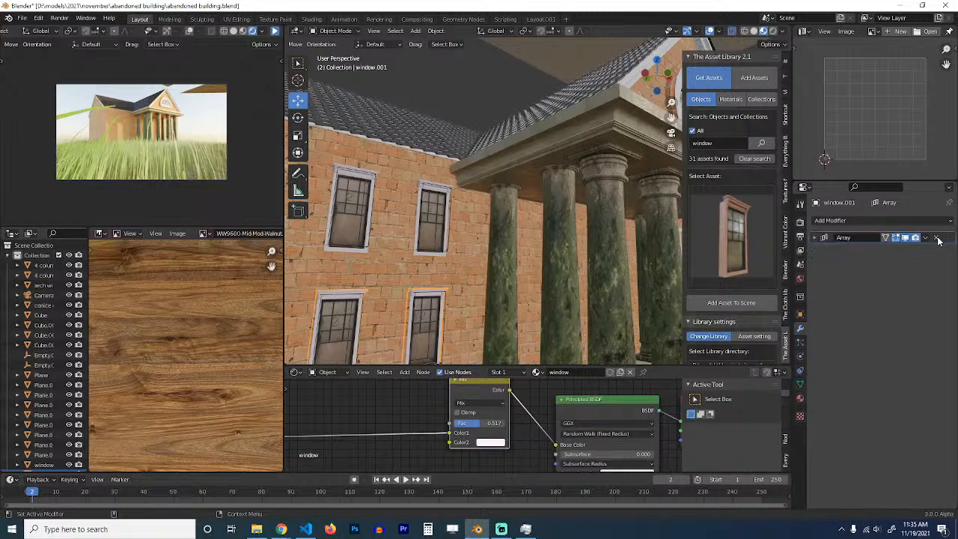
# Step: Add a Mirror modifier to the lower windows, using the main building Cube as the mirror object
pyautogui.click(898, 221)
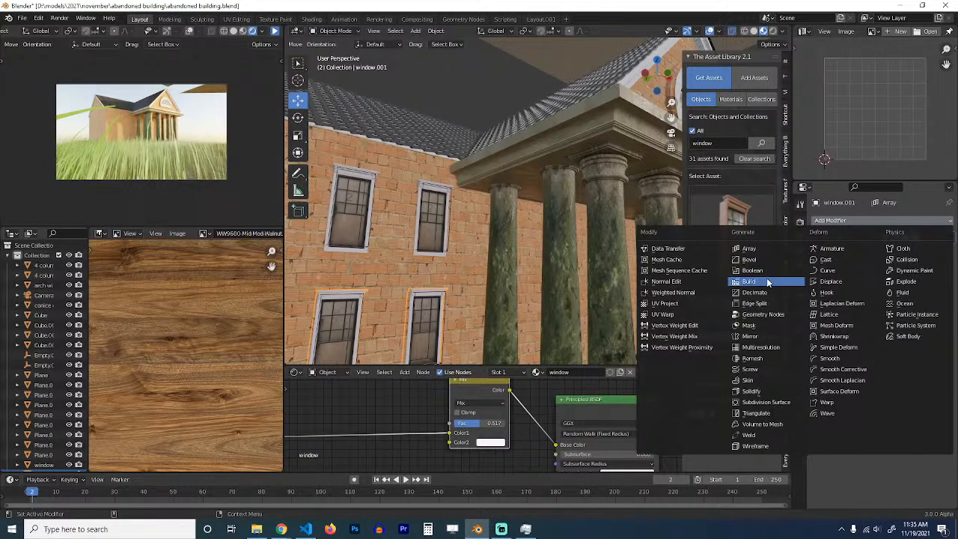
pyautogui.click(769, 336)
pyautogui.click(936, 303)
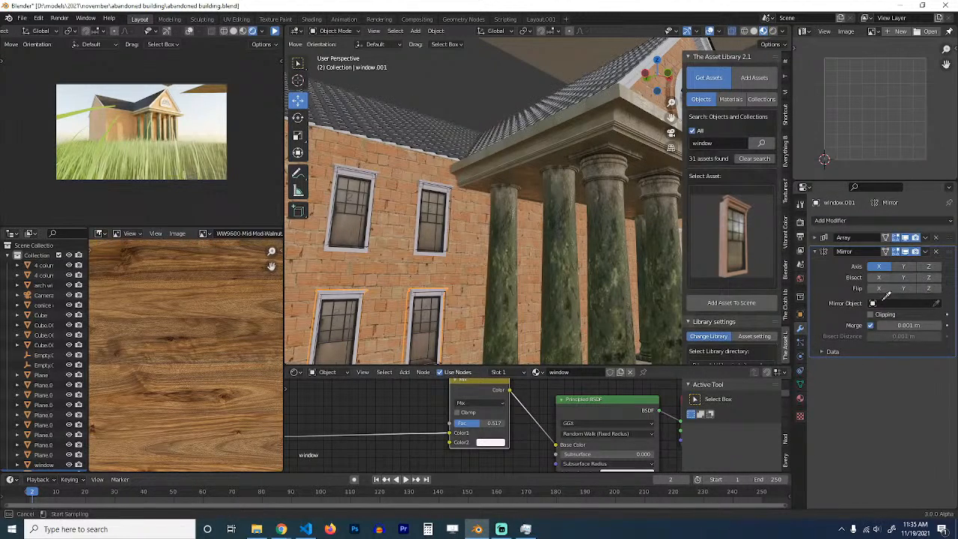
pyautogui.click(466, 235)
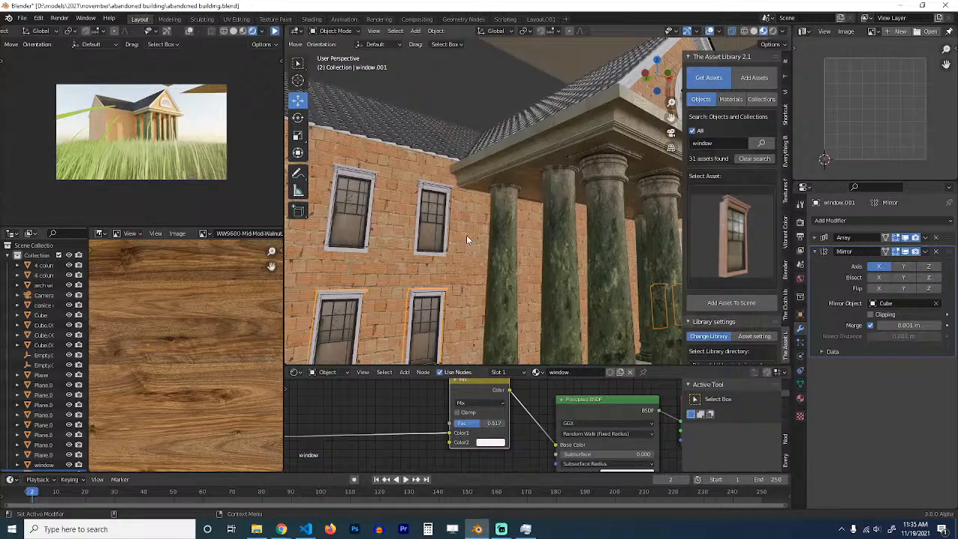
# Step: Remove the Bevel modifier from the upper row of windows and save the file
pyautogui.click(431, 187)
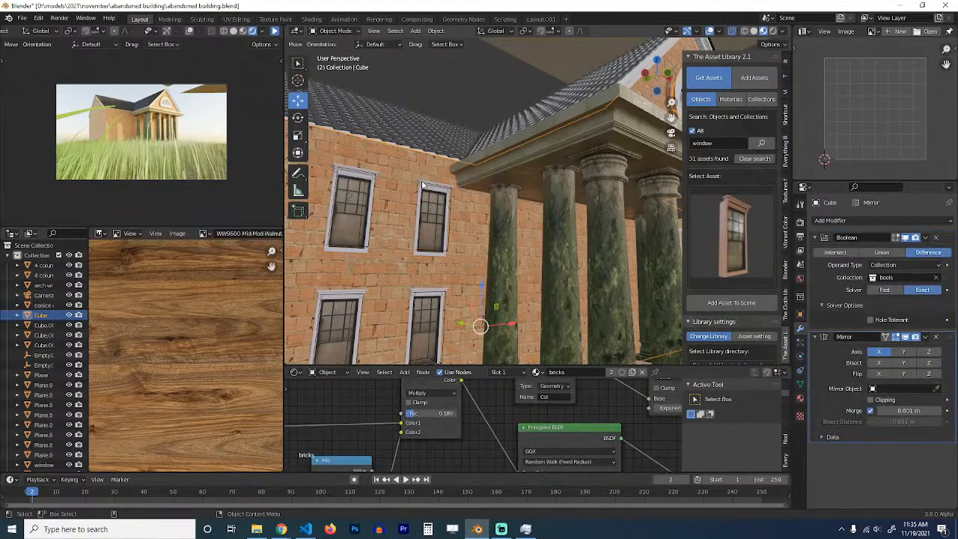
pyautogui.click(435, 190)
pyautogui.click(432, 184)
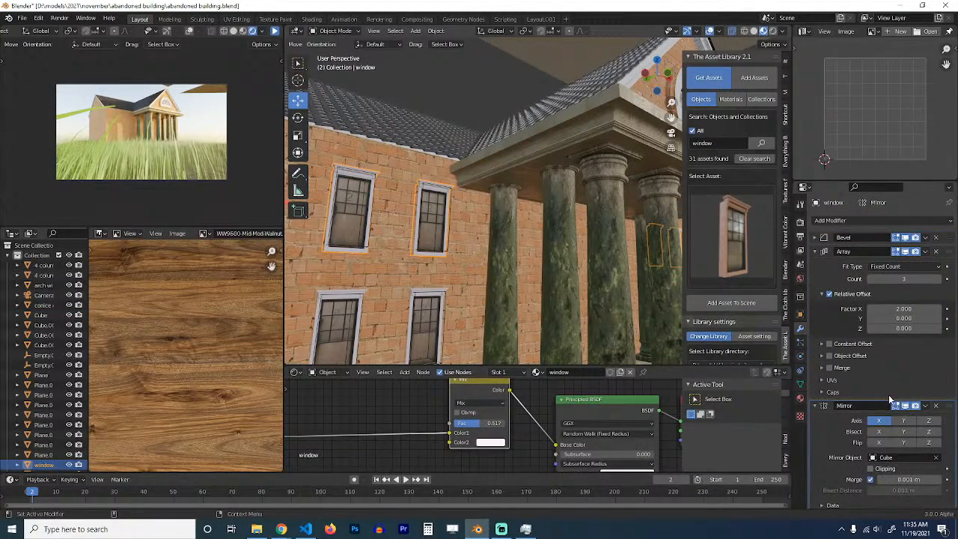
pyautogui.click(821, 404)
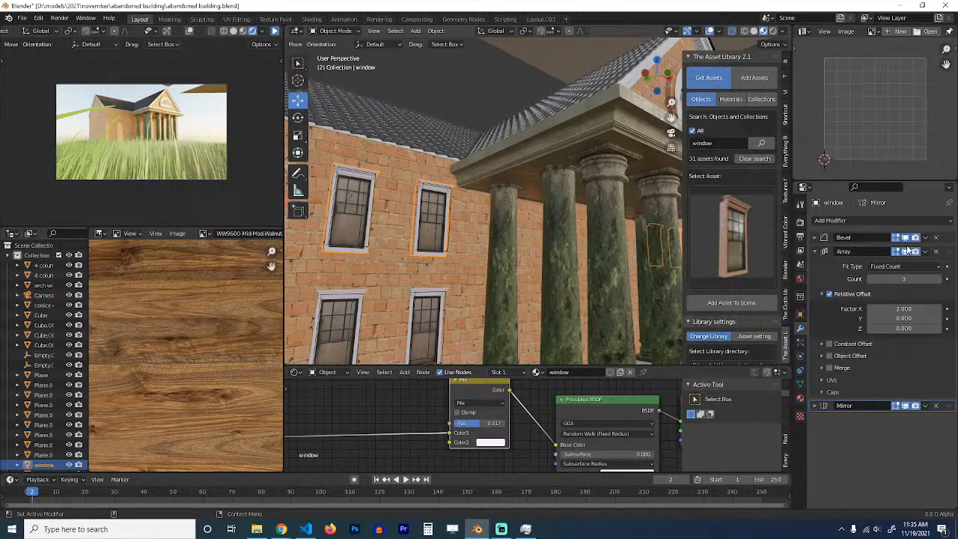
pyautogui.click(935, 237)
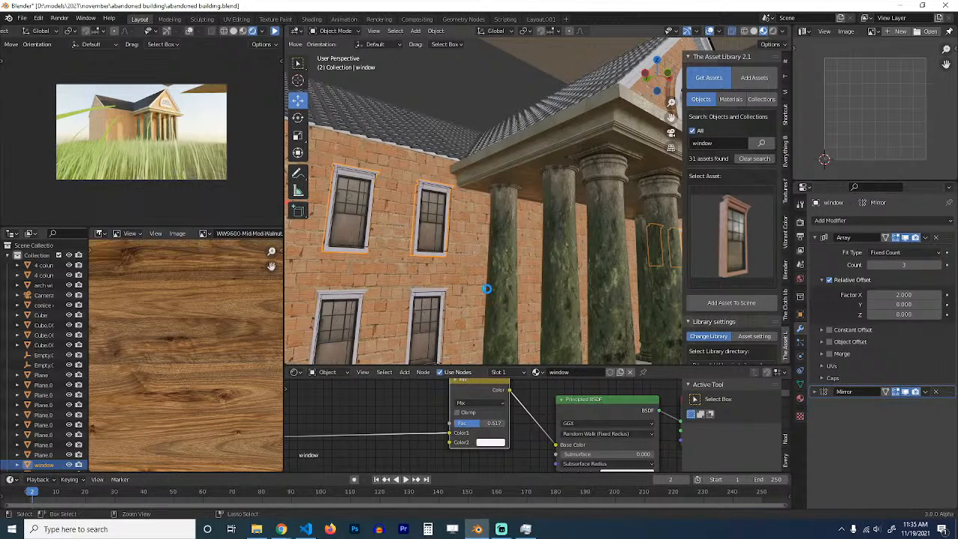
pyautogui.hotkey('alt', 'a')
pyautogui.hotkey('ctrl', 's')
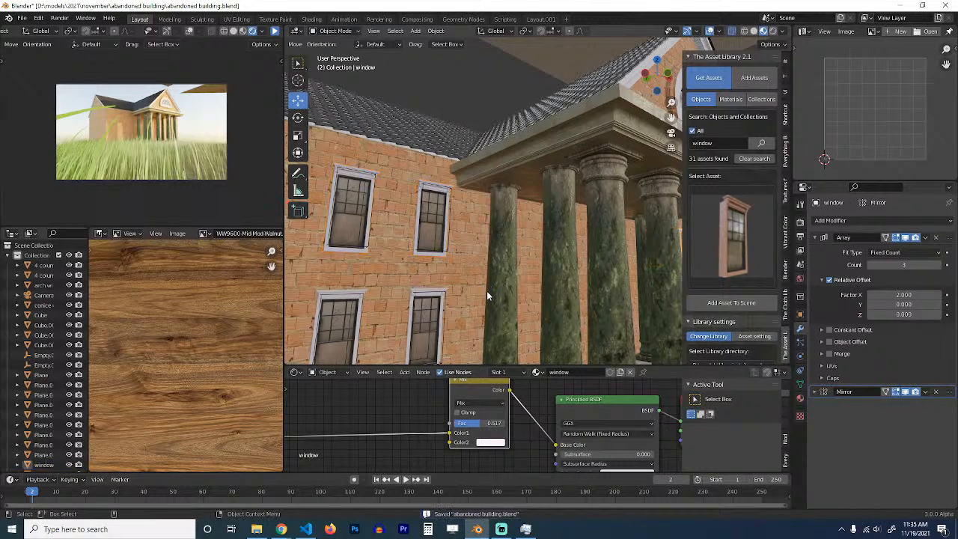
pyautogui.click(275, 33)
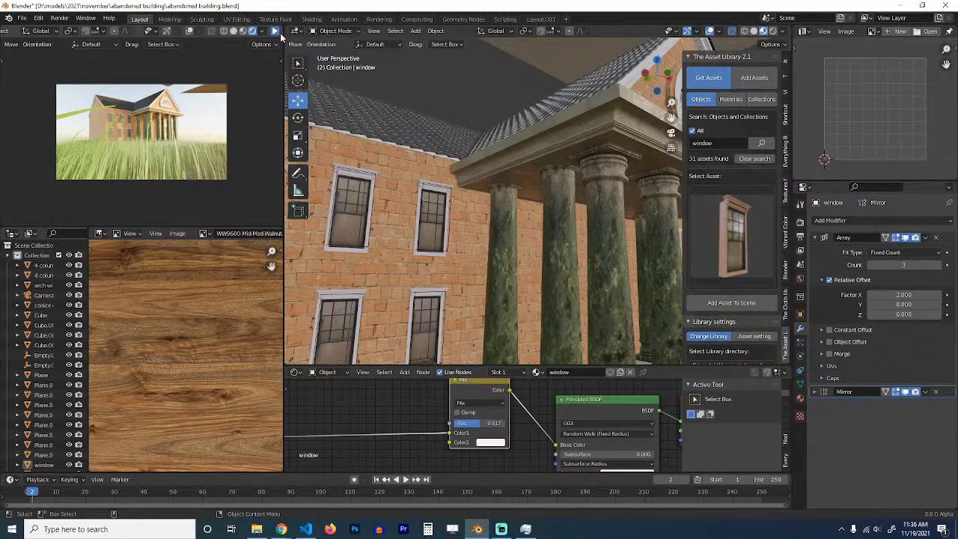
pyautogui.hotkey('ctrl', 's')
# Step: Scale down the arch window in the front gable
pyautogui.scroll(-3, 499, 127)
pyautogui.moveTo(501, 129); pyautogui.dragTo(376, 177, button='middle')
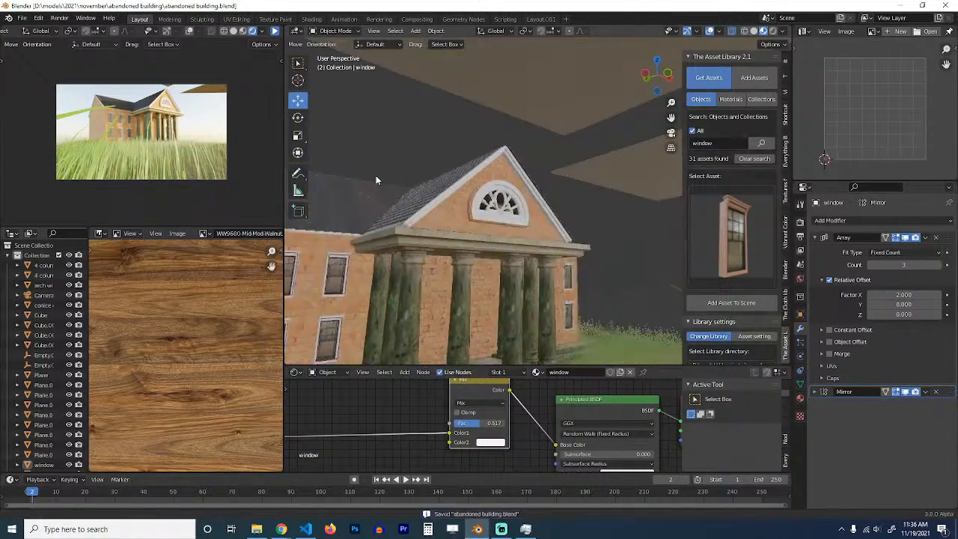
pyautogui.scroll(4, 375, 180)
pyautogui.click(427, 178)
pyautogui.press('s')
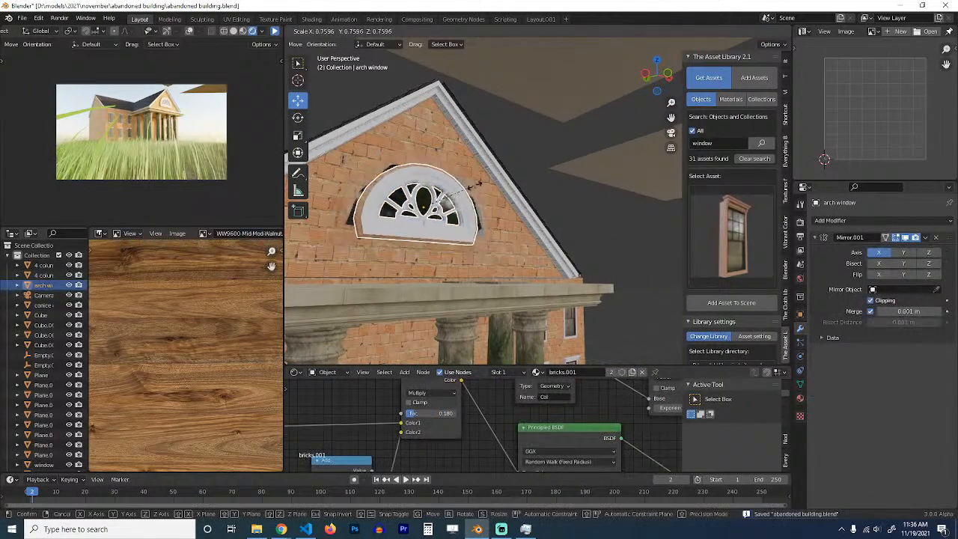
pyautogui.click(468, 182)
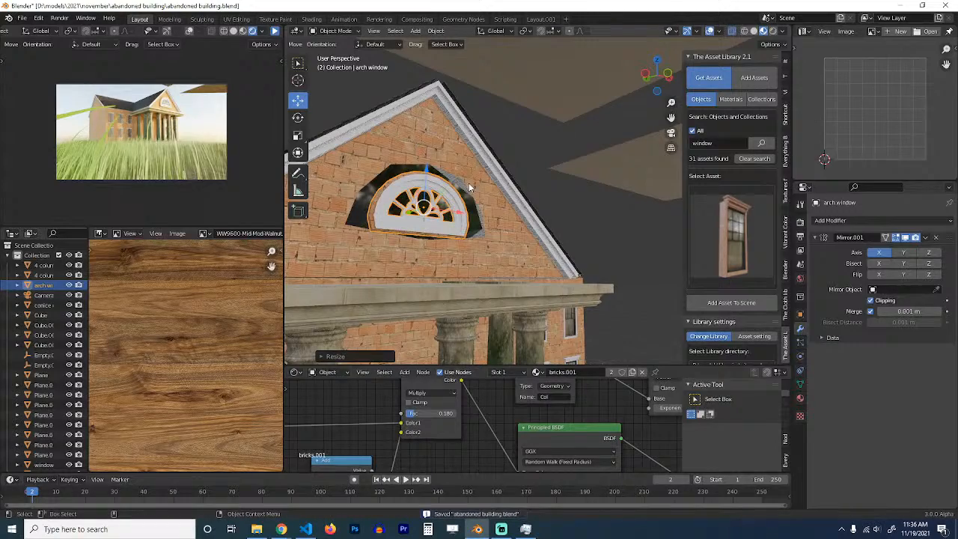
pyautogui.click(467, 178)
pyautogui.moveTo(467, 178); pyautogui.dragTo(433, 202, button='middle')
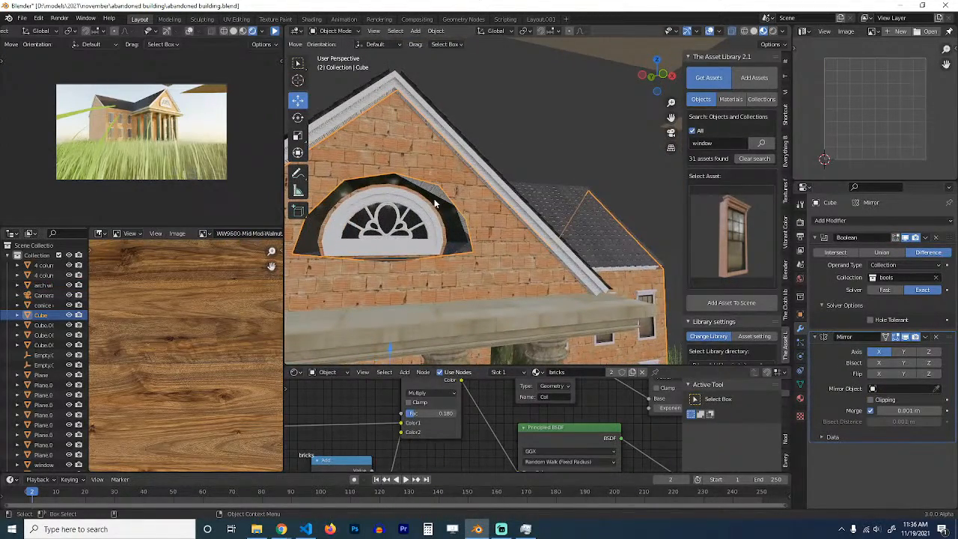
pyautogui.press('Tab')
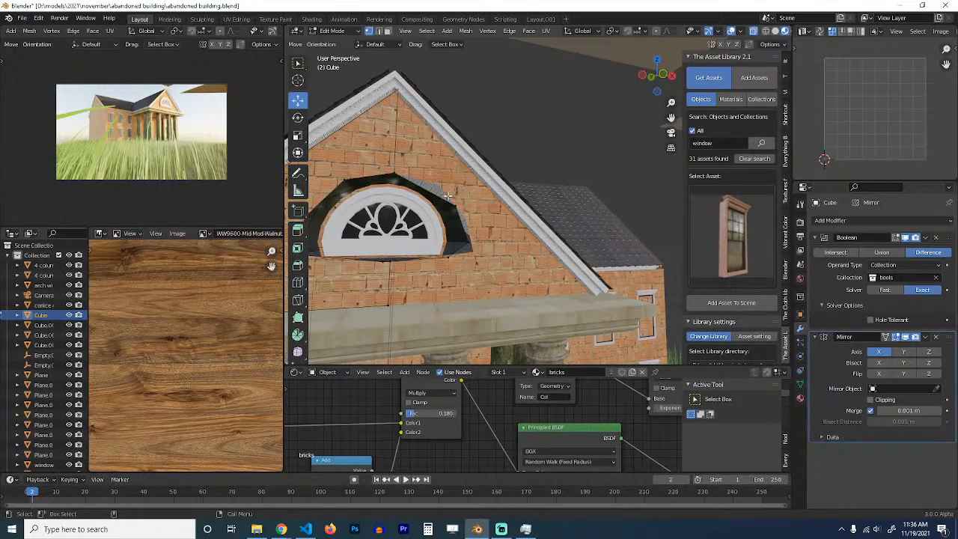
pyautogui.moveTo(438, 202); pyautogui.dragTo(425, 191, button='middle')
pyautogui.press('Tab')
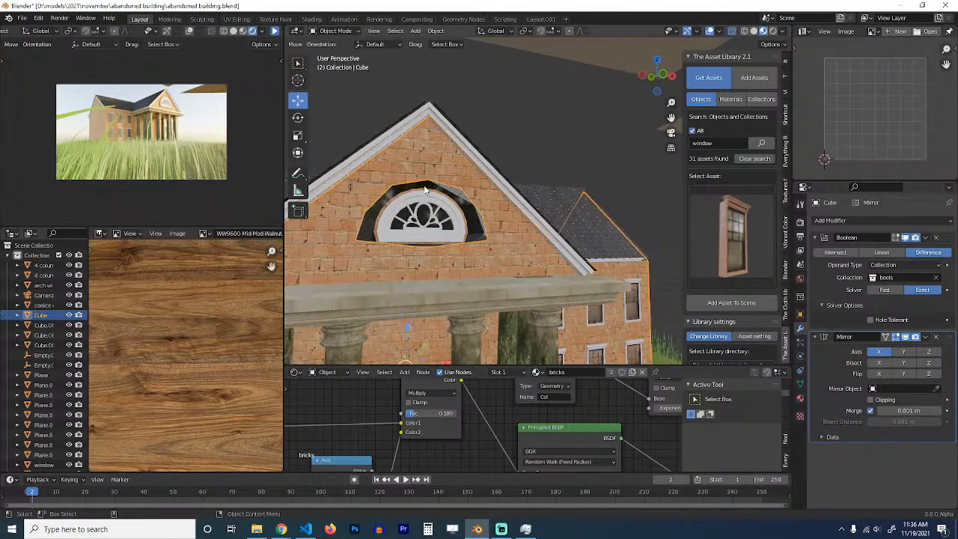
# Step: Scale down the whole glass mesh (Cube.002) behind the arch window in Edit Mode
pyautogui.click(429, 179)
pyautogui.press('Tab')
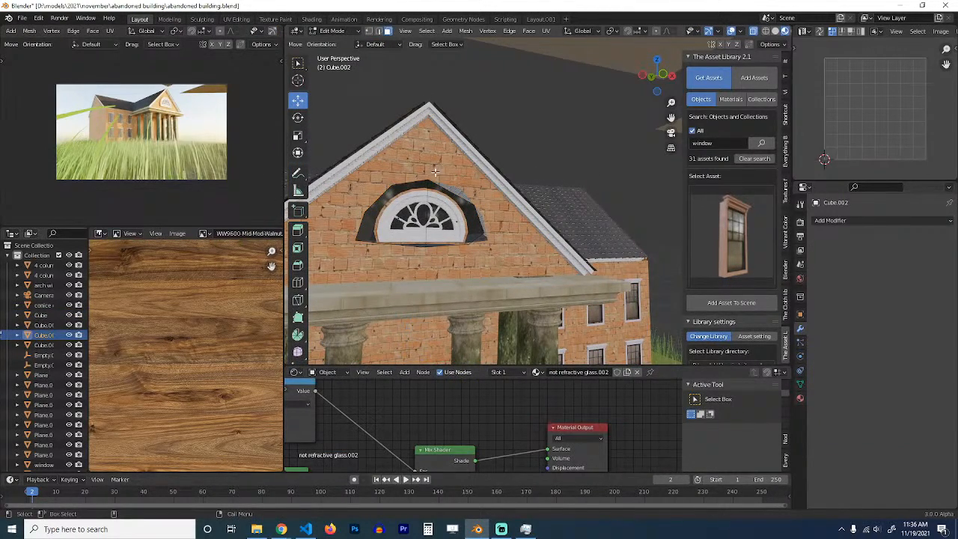
pyautogui.press('a')
pyautogui.press('s')
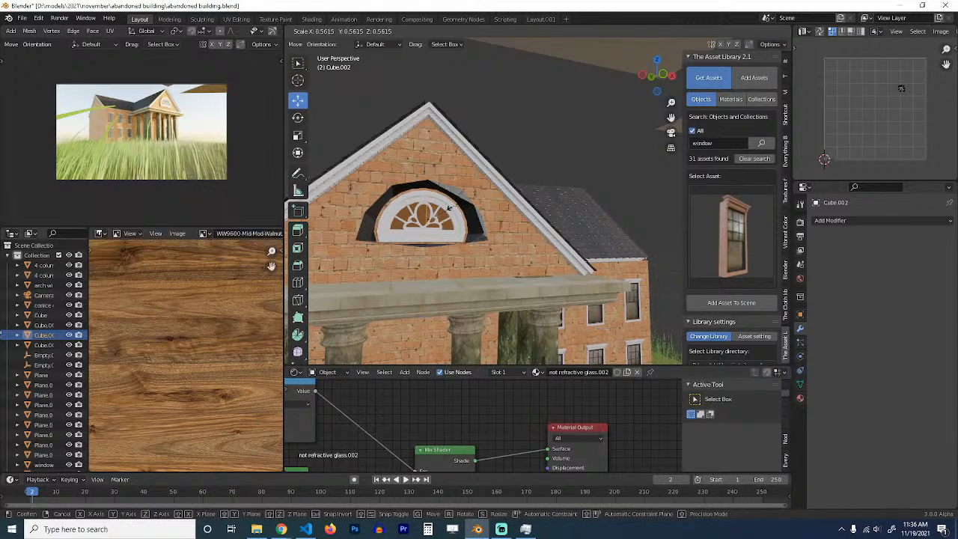
pyautogui.click(469, 190)
pyautogui.press('Tab')
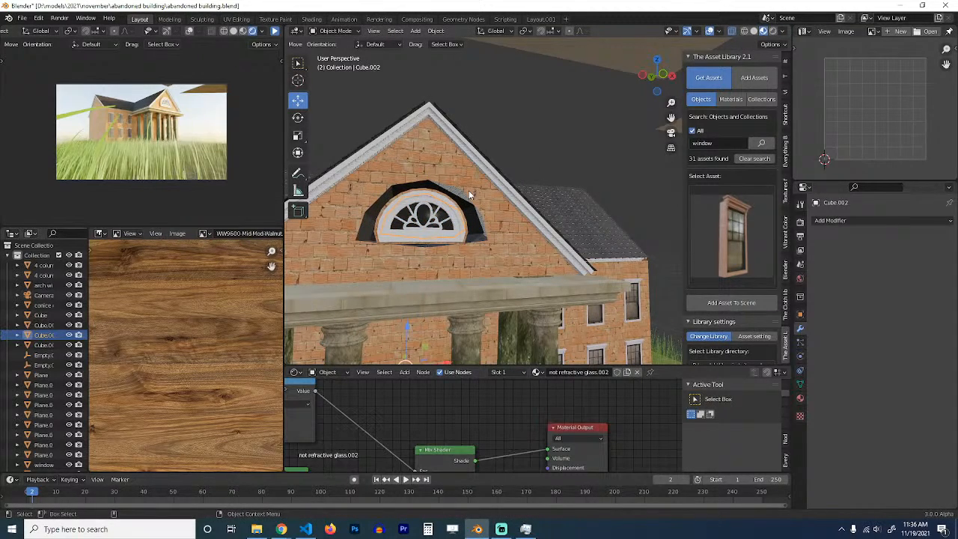
# Step: Enter Edit Mode on the building mesh and select the edges around the arched window opening
pyautogui.click(468, 190)
pyautogui.press('Tab')
pyautogui.keyDown('alt'); pyautogui.click(417, 185); pyautogui.keyUp('alt')
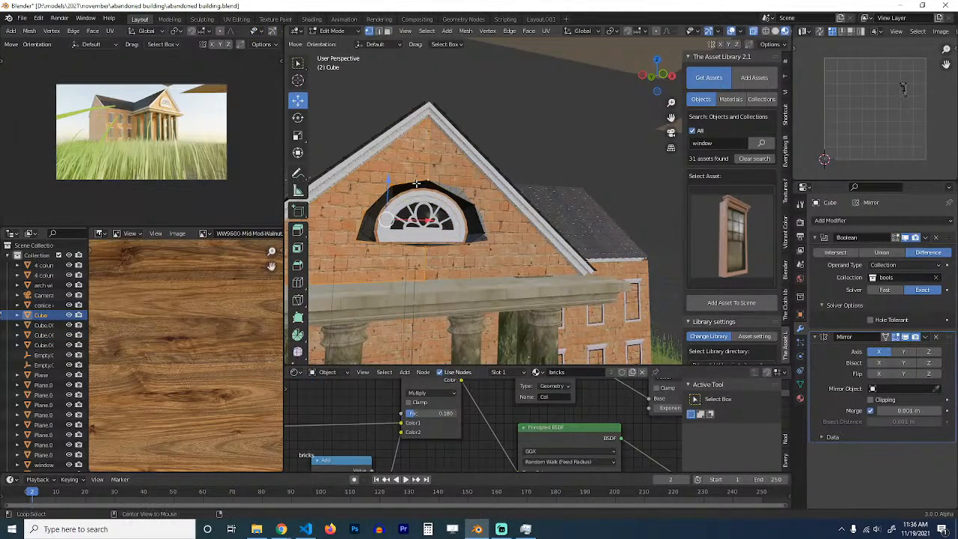
pyautogui.press('s')
pyautogui.rightClick(475, 189)
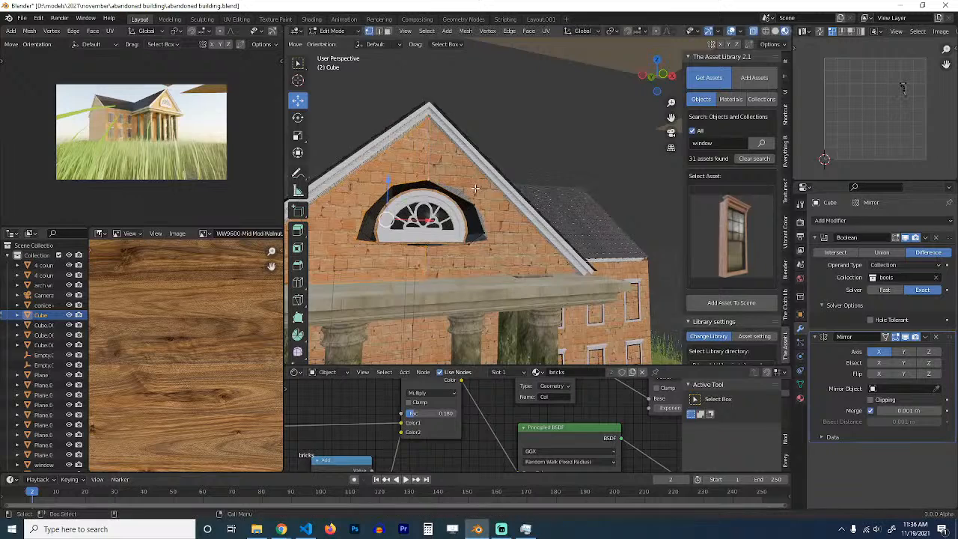
pyautogui.keyDown('alt'); pyautogui.click(432, 179); pyautogui.keyUp('alt')
pyautogui.keyDown('alt'); pyautogui.click(428, 247); pyautogui.keyUp('alt')
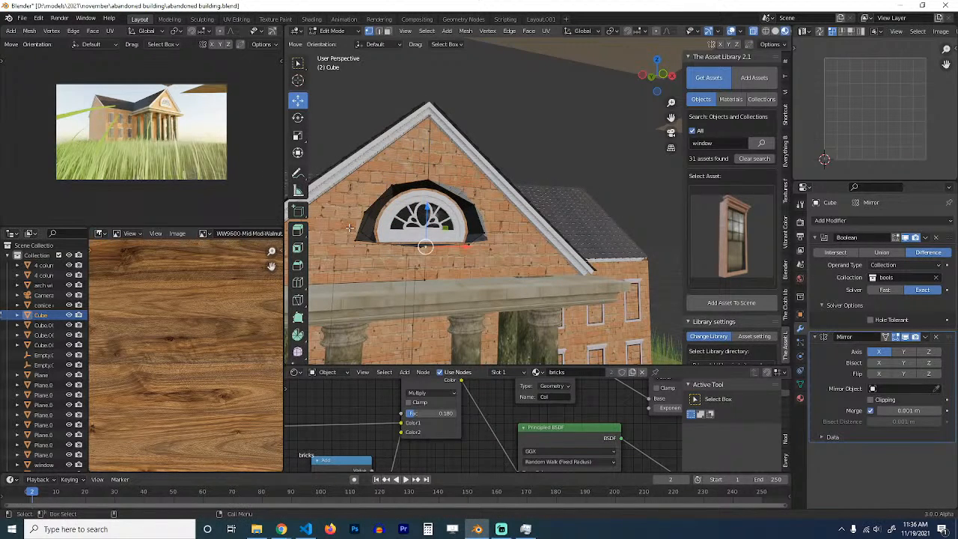
pyautogui.keyDown('alt'); pyautogui.keyDown('shift'); pyautogui.click(431, 181); pyautogui.keyUp('shift'); pyautogui.keyUp('alt')
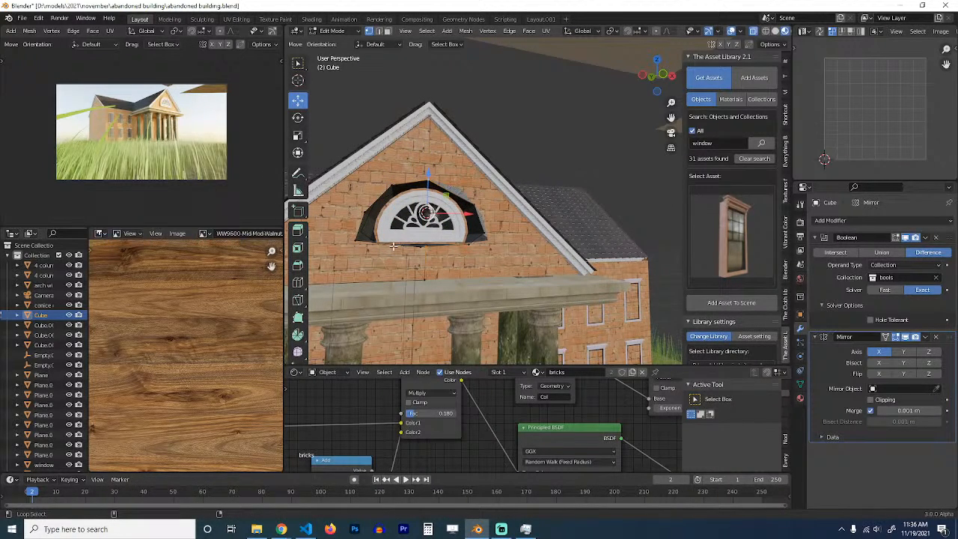
pyautogui.keyDown('alt'); pyautogui.keyDown('shift'); pyautogui.click(392, 246); pyautogui.keyUp('shift'); pyautogui.keyUp('alt')
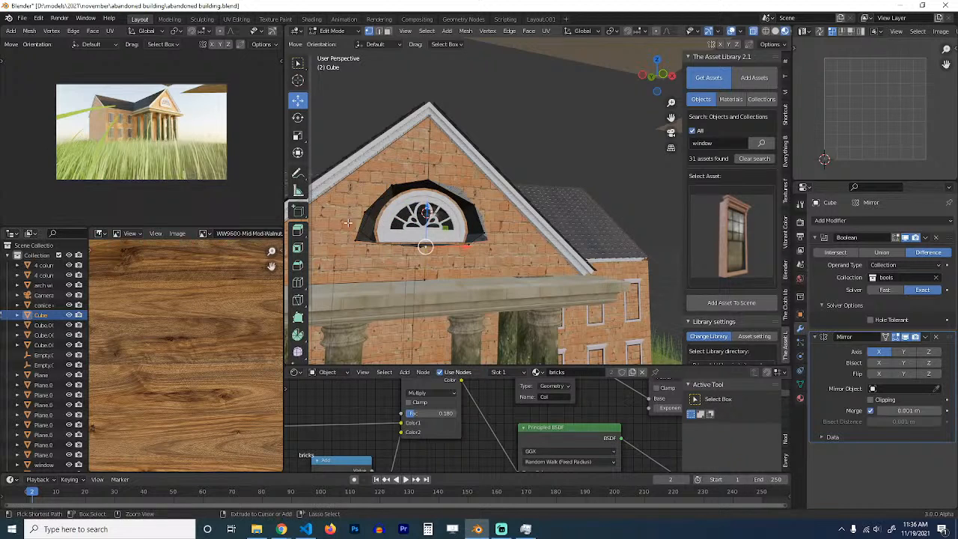
# Step: Delete the stray geometry on the right half of the arched opening in the building mesh
pyautogui.keyDown('ctrl'); pyautogui.click(420, 177); pyautogui.keyUp('ctrl')
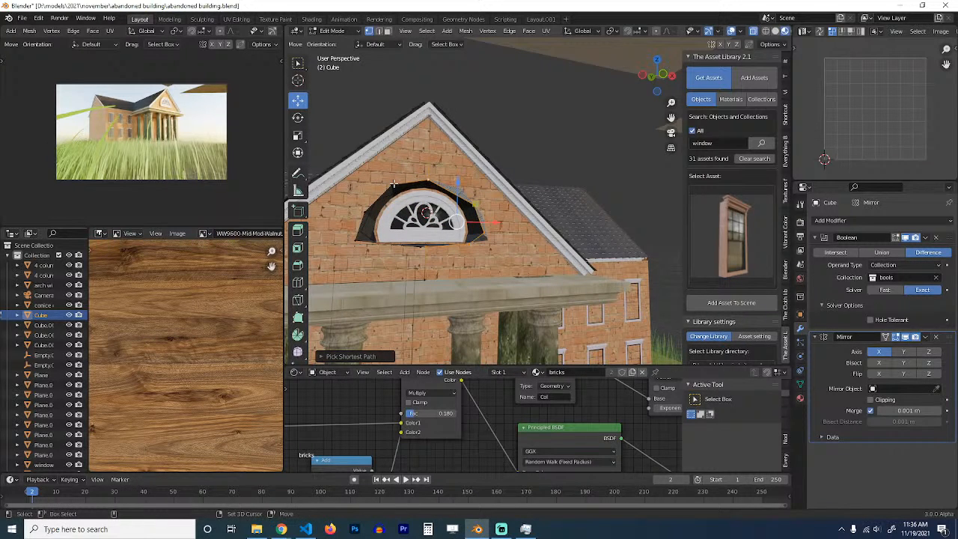
pyautogui.press('l')
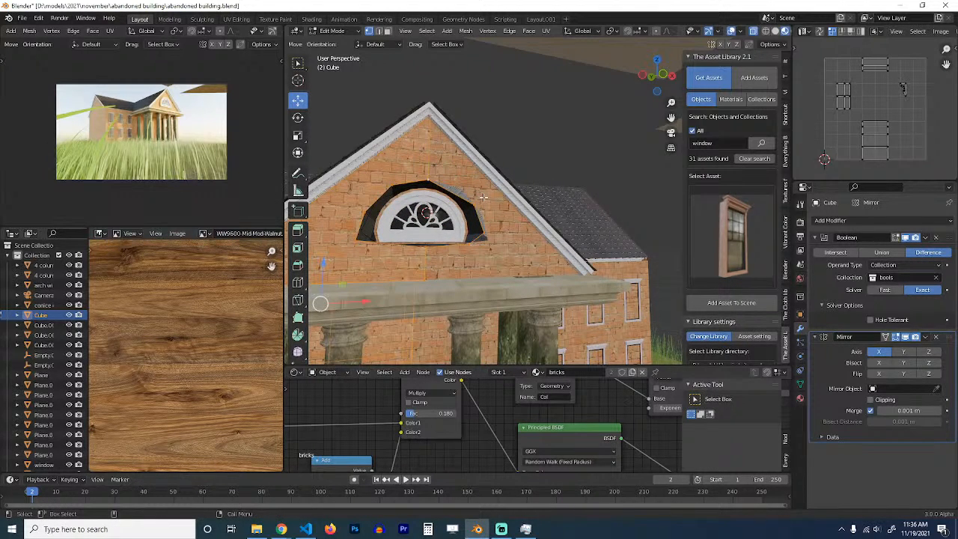
pyautogui.click(473, 205)
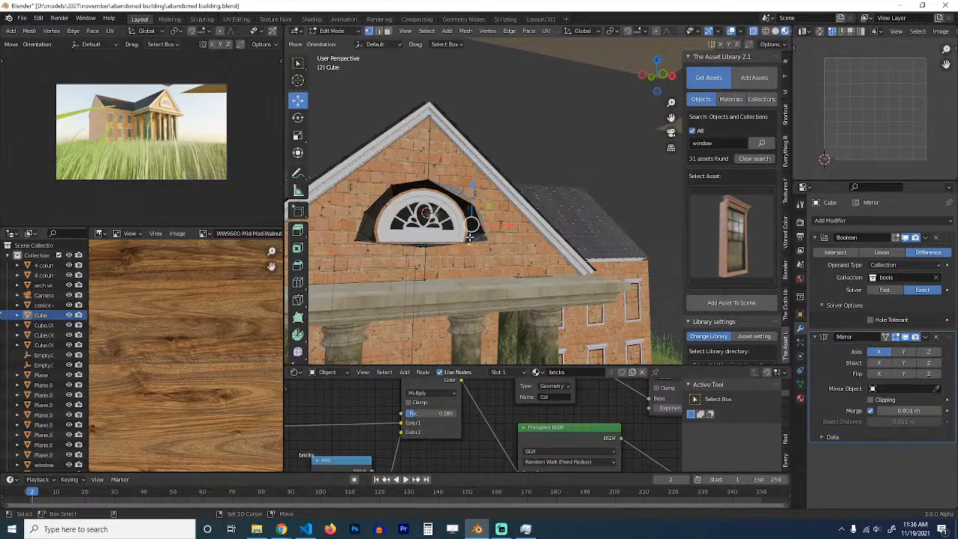
pyautogui.press('x')
pyautogui.click(482, 212)
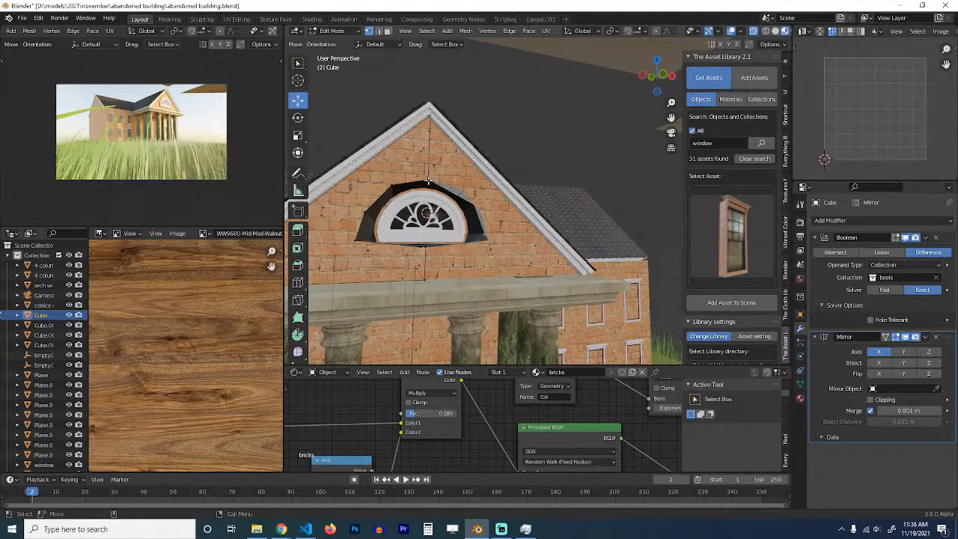
# Step: Select the left half of the arched opening's rim and scale it down around the 3D Cursor to fit the arch window
pyautogui.keyDown('ctrl'); pyautogui.click(356, 239); pyautogui.keyUp('ctrl')
pyautogui.keyDown('shift'); pyautogui.click(425, 246); pyautogui.keyUp('shift')
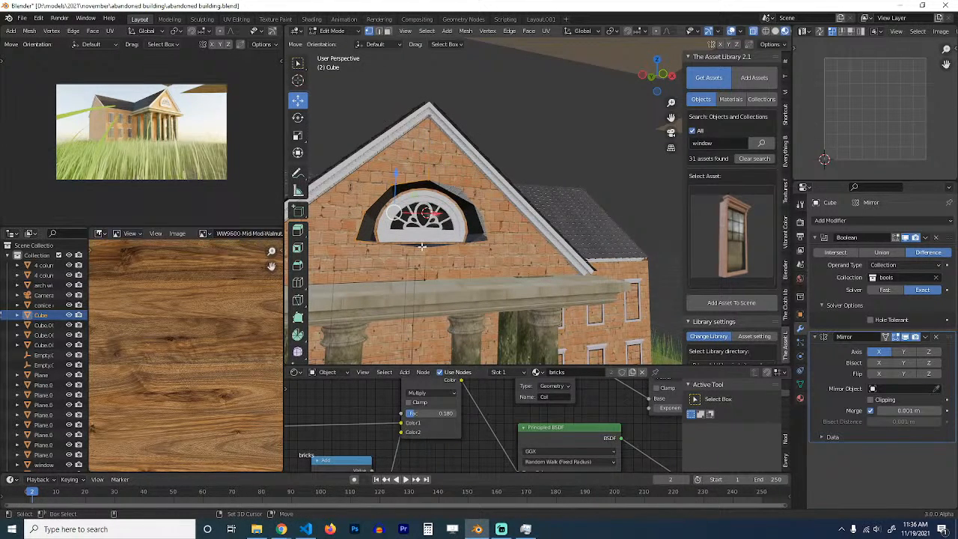
pyautogui.press('.')
pyautogui.click(560, 224)
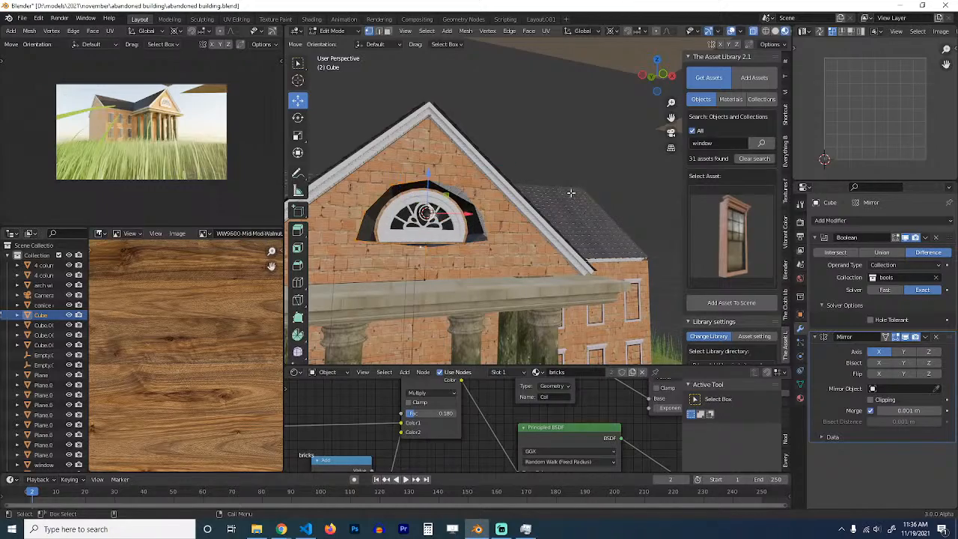
pyautogui.press('s')
pyautogui.click(510, 207)
pyautogui.press('Tab')
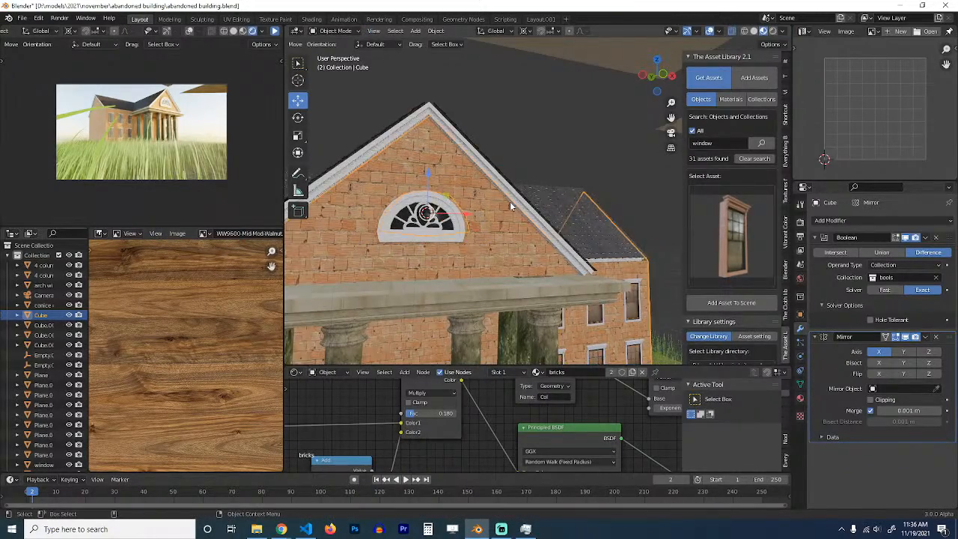
# Step: Scale the gable's arch window up to about 1.1 times its size to cover the wall opening, and save the file
pyautogui.scroll(-4, 508, 206)
pyautogui.moveTo(509, 206)
pyautogui.mouseDown(button='middle')
pyautogui.moveTo(444, 217)
pyautogui.moveTo(516, 203)
pyautogui.mouseUp(button='middle')
pyautogui.hotkey('alt', 'a')
pyautogui.keyDown('alt'); pyautogui.scroll(1, 477, 215); pyautogui.keyUp('alt')
pyautogui.scroll(4, 477, 215)
pyautogui.scroll(5, 524, 199)
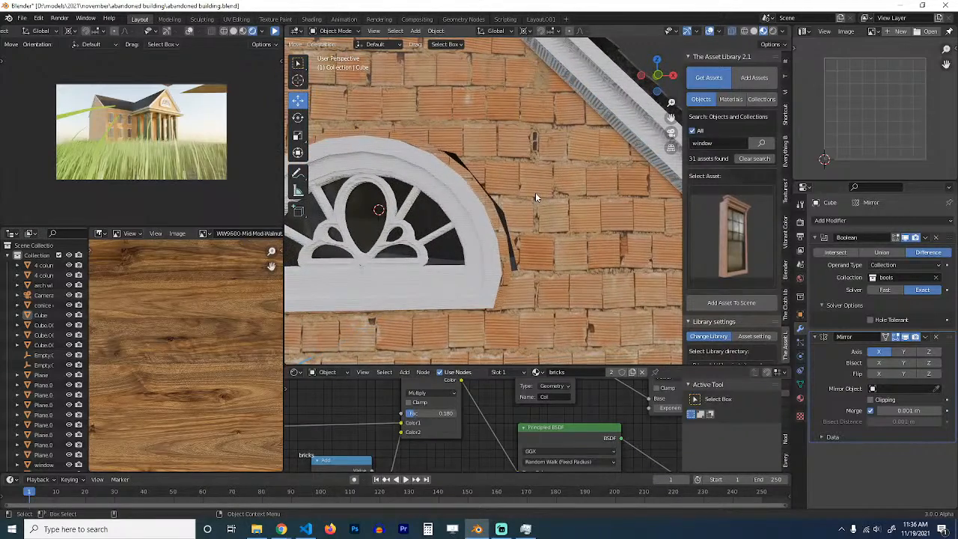
pyautogui.click(484, 216)
pyautogui.press('s')
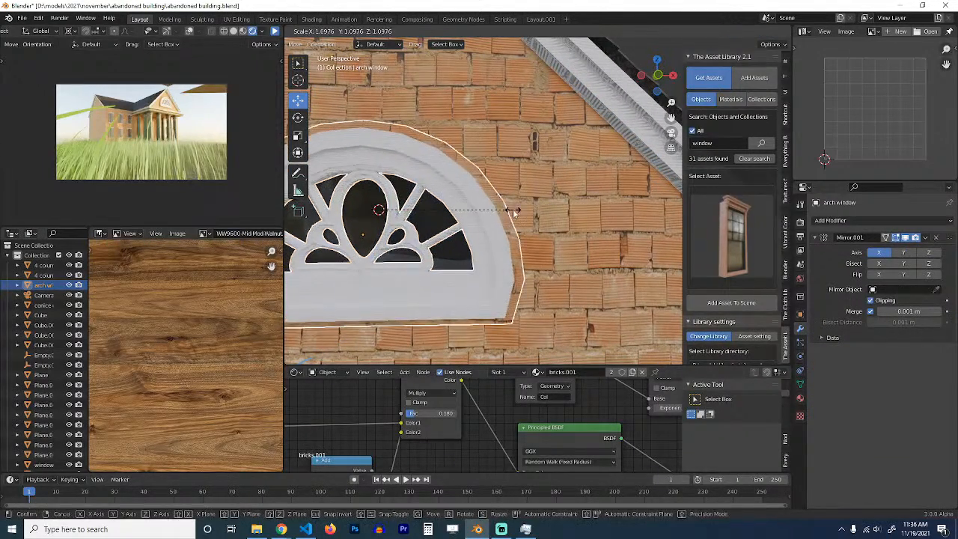
pyautogui.click(513, 214)
pyautogui.hotkey('ctrl', 's')
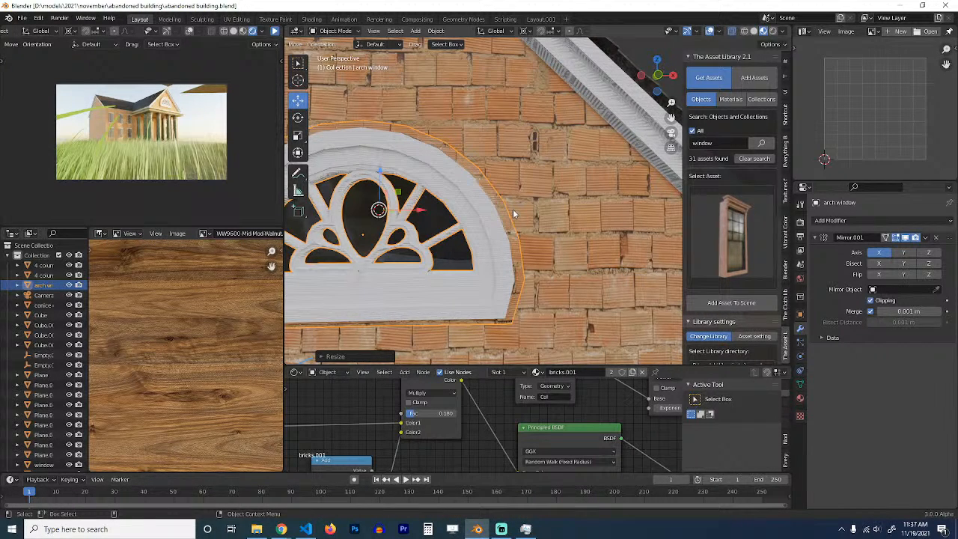
pyautogui.scroll(-3, 513, 209)
pyautogui.scroll(-4, 513, 208)
pyautogui.hotkey('ctrl', 's')
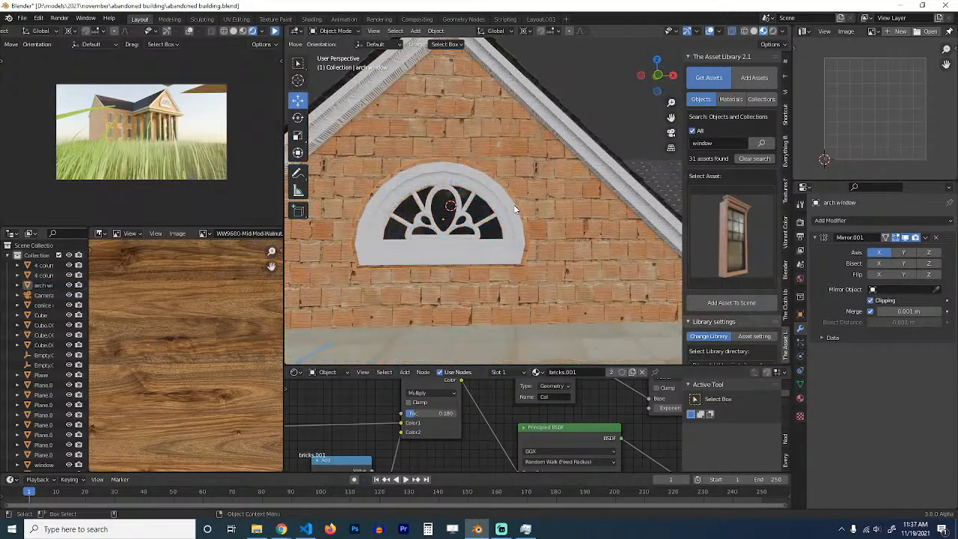
# Step: Search the asset library for "door" and choose the wooden door with glazed panels
pyautogui.scroll(-2, 514, 209)
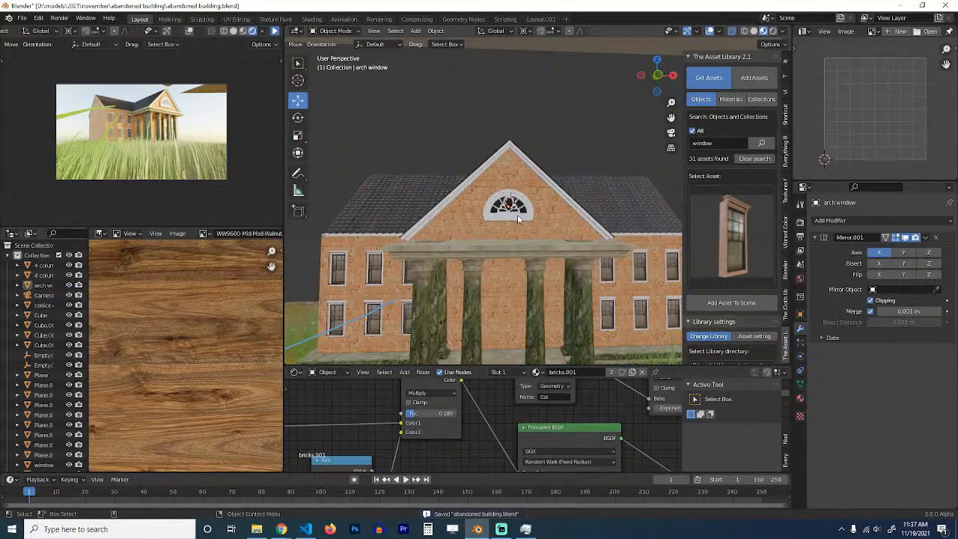
pyautogui.moveTo(546, 210)
pyautogui.mouseDown(button='middle')
pyautogui.moveTo(616, 162)
pyautogui.moveTo(609, 146)
pyautogui.moveTo(546, 175)
pyautogui.moveTo(536, 145)
pyautogui.moveTo(589, 207)
pyautogui.moveTo(555, 219)
pyautogui.mouseUp(button='middle')
pyautogui.scroll(4, 553, 219)
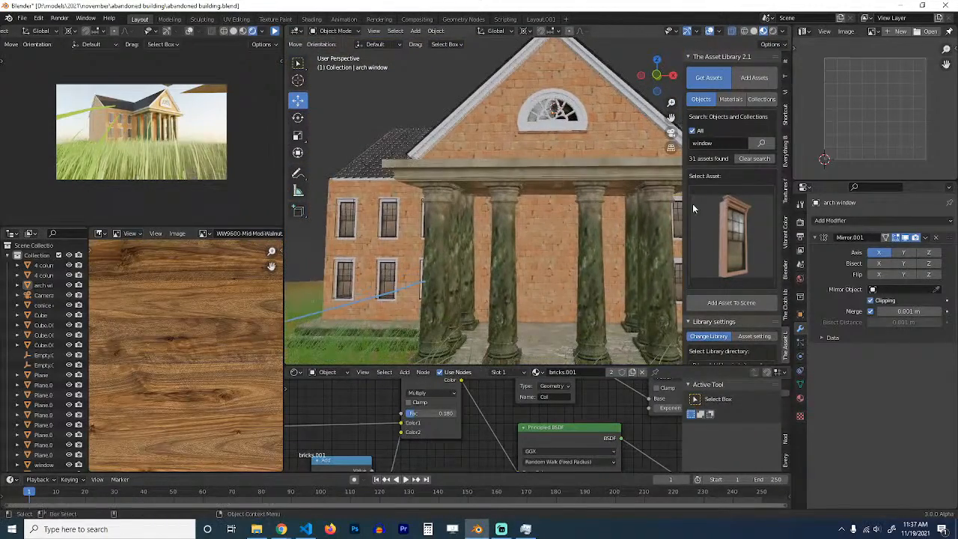
pyautogui.click(708, 211)
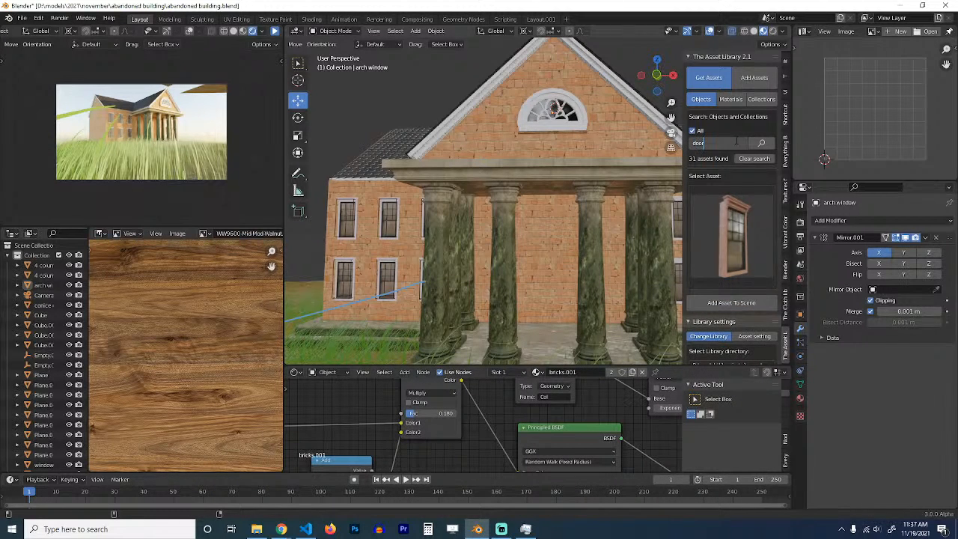
pyautogui.click(736, 140)
pyautogui.write('door')
pyautogui.press('Return')
pyautogui.click(732, 207)
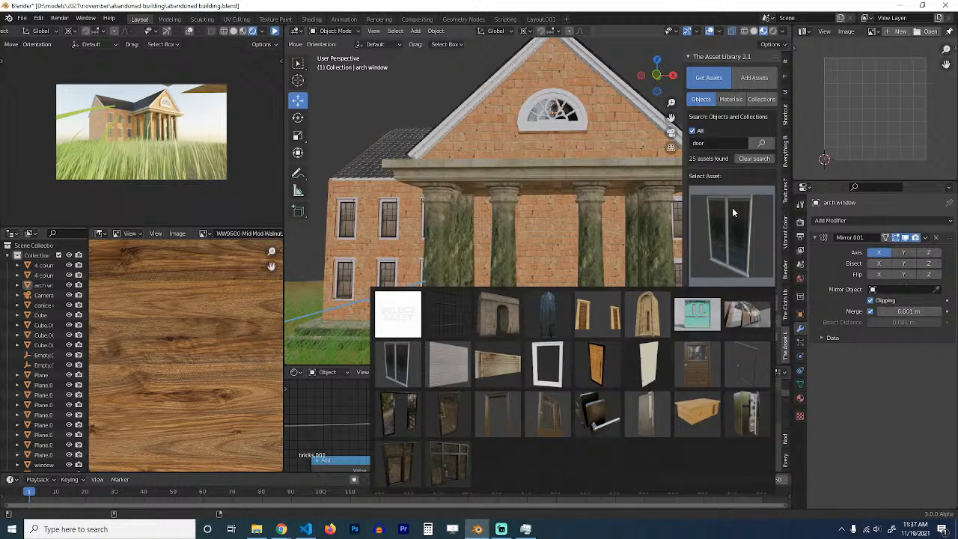
pyautogui.click(555, 430)
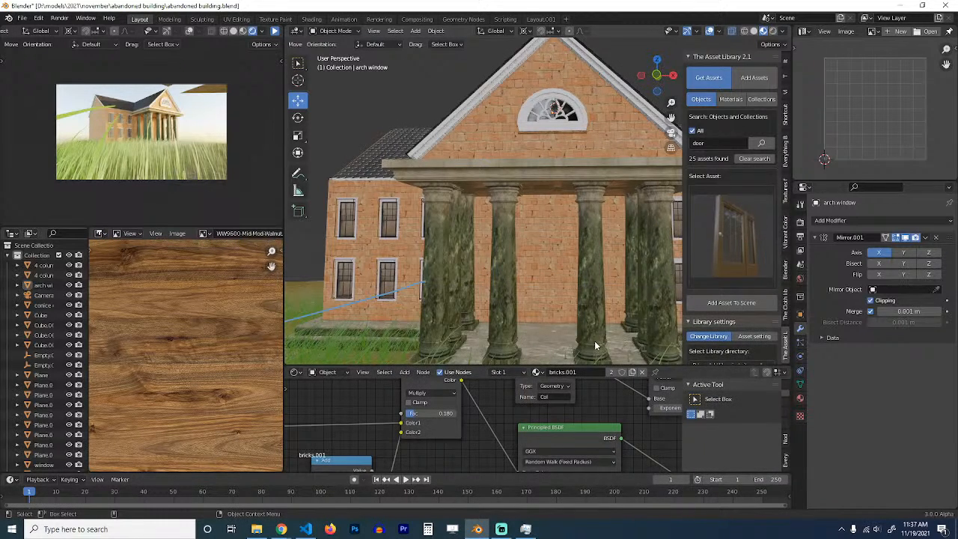
# Step: Add the chosen door asset to the scene and rotate it 90° about the Z axis to face the front wall
pyautogui.scroll(1, 556, 348)
pyautogui.click(736, 304)
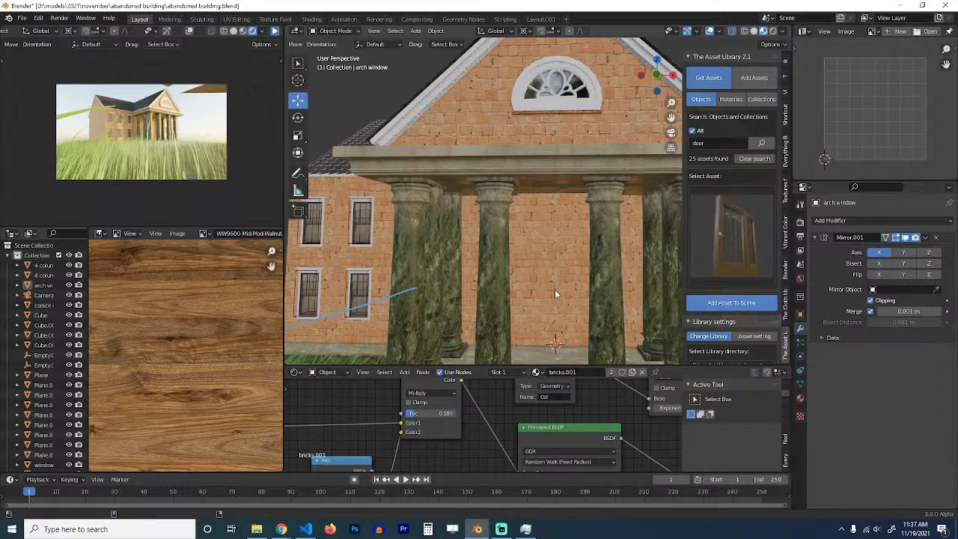
pyautogui.scroll(-2, 598, 295)
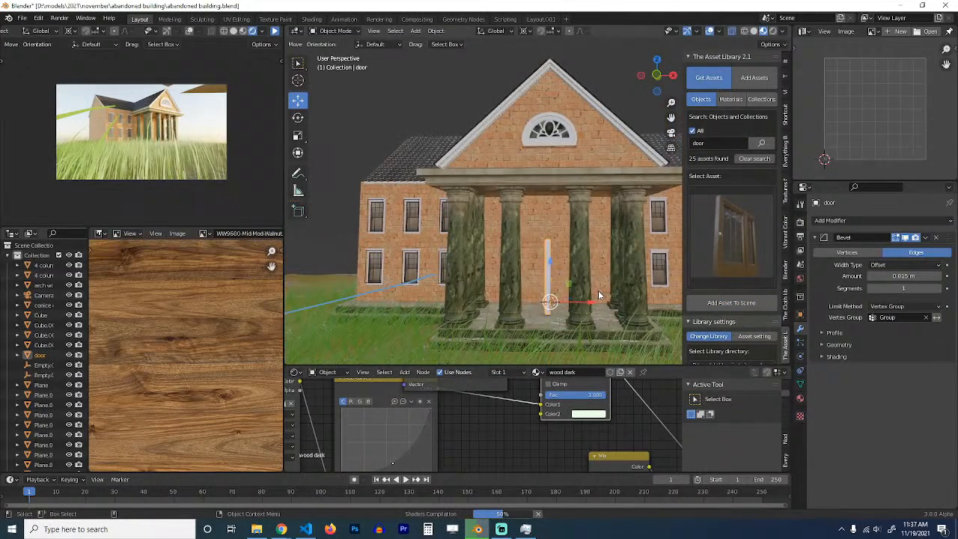
pyautogui.press('r')
pyautogui.press('z')
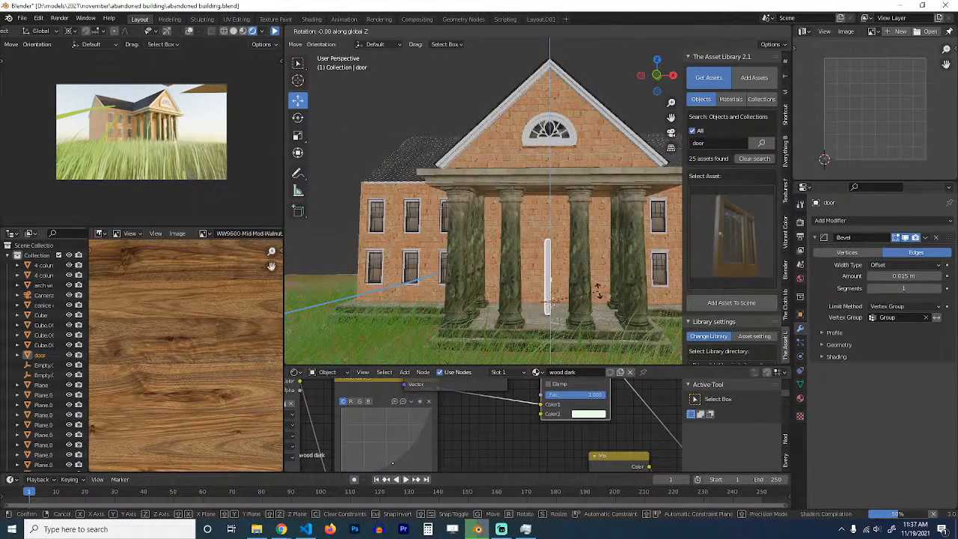
pyautogui.write('90')
pyautogui.press('Return')
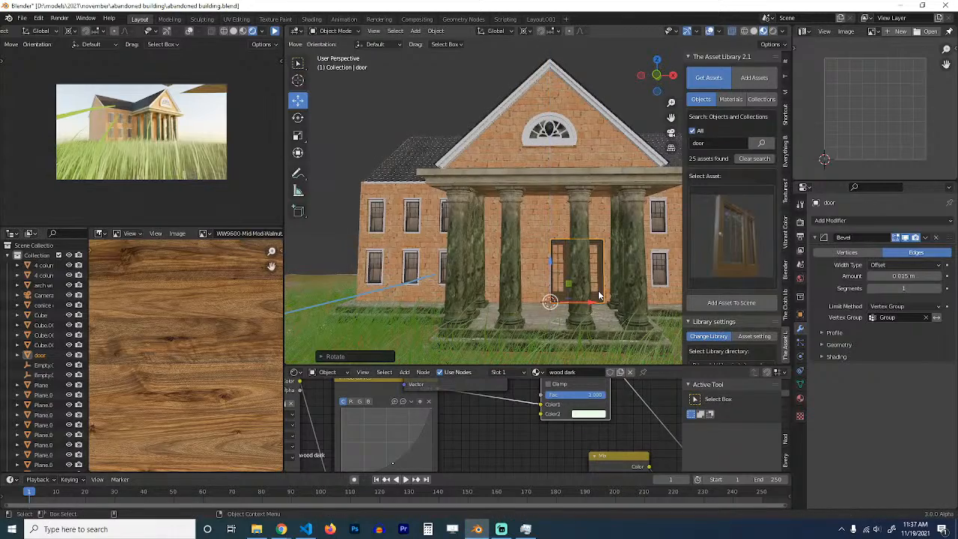
# Step: Delete the extra shader node overlapping the Material Output in the door's wood dark material
pyautogui.scroll(5, 597, 290)
pyautogui.moveTo(598, 291); pyautogui.dragTo(556, 292, button='middle')
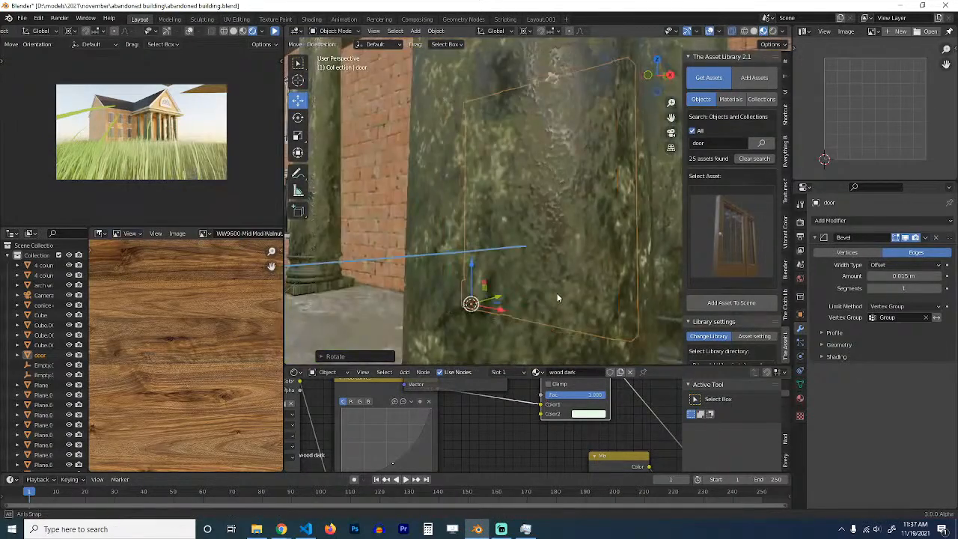
pyautogui.scroll(-10, 582, 386)
pyautogui.moveTo(589, 424); pyautogui.dragTo(495, 427, button='middle')
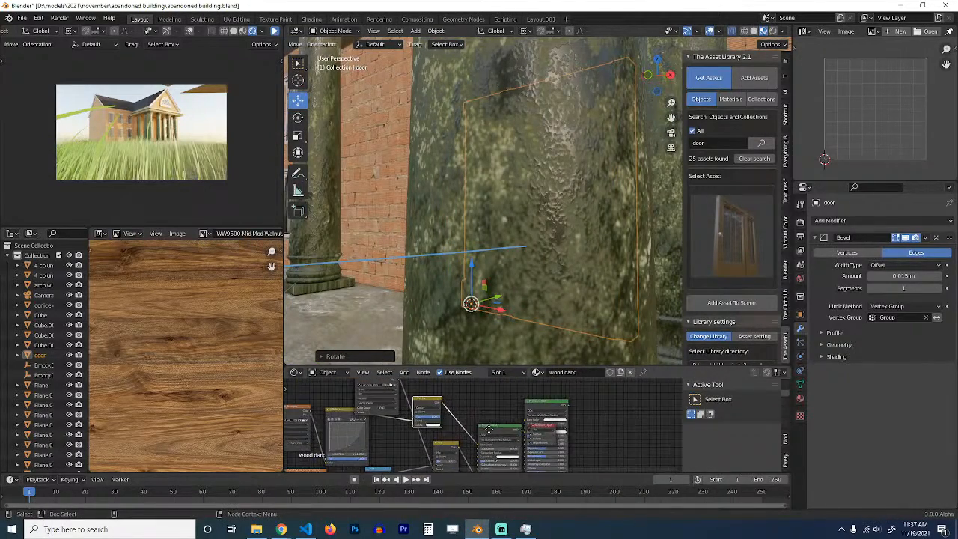
pyautogui.scroll(-2, 555, 435)
pyautogui.scroll(-1, 555, 435)
pyautogui.click(543, 416)
pyautogui.press('x')
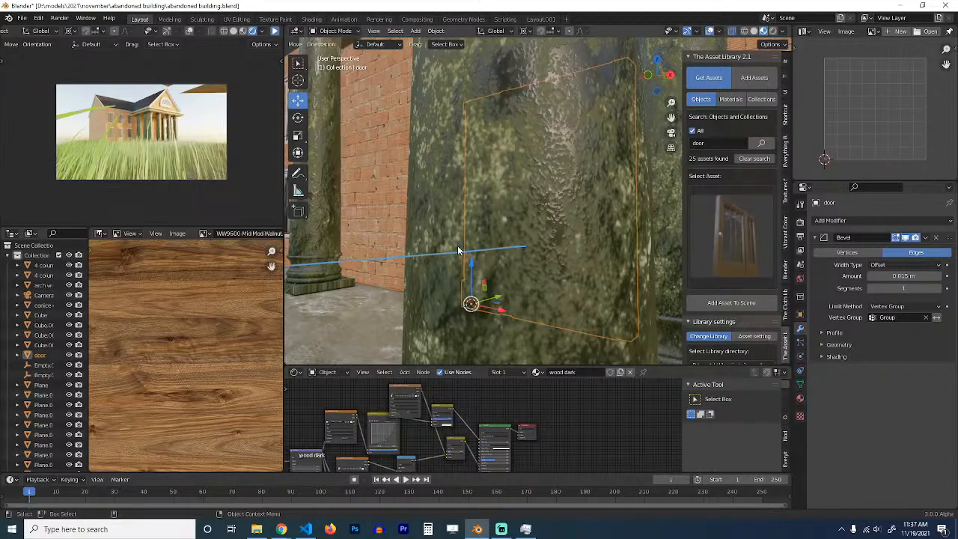
# Step: Change the blending mode of the Overlay node in the door's wood dark material to Mix
pyautogui.moveTo(514, 245); pyautogui.dragTo(599, 240, button='middle')
pyautogui.scroll(3, 599, 241)
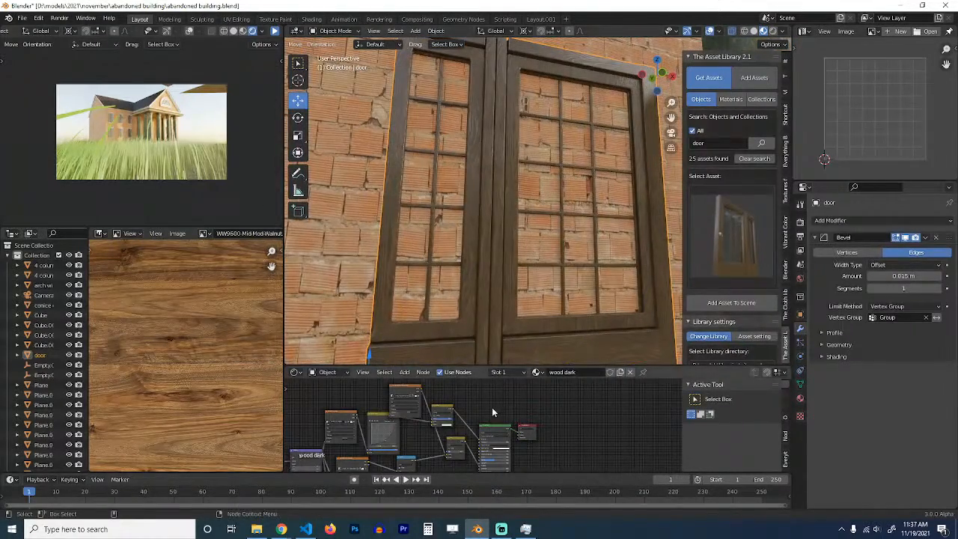
pyautogui.scroll(2, 578, 452)
pyautogui.scroll(6, 533, 429)
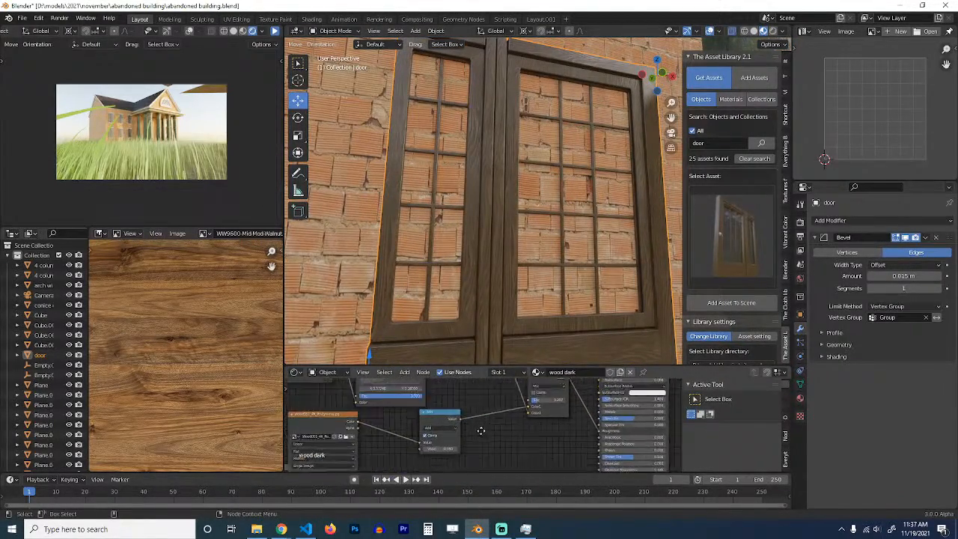
pyautogui.scroll(-2, 453, 438)
pyautogui.moveTo(453, 437); pyautogui.dragTo(453, 452, button='middle')
pyautogui.scroll(2, 452, 453)
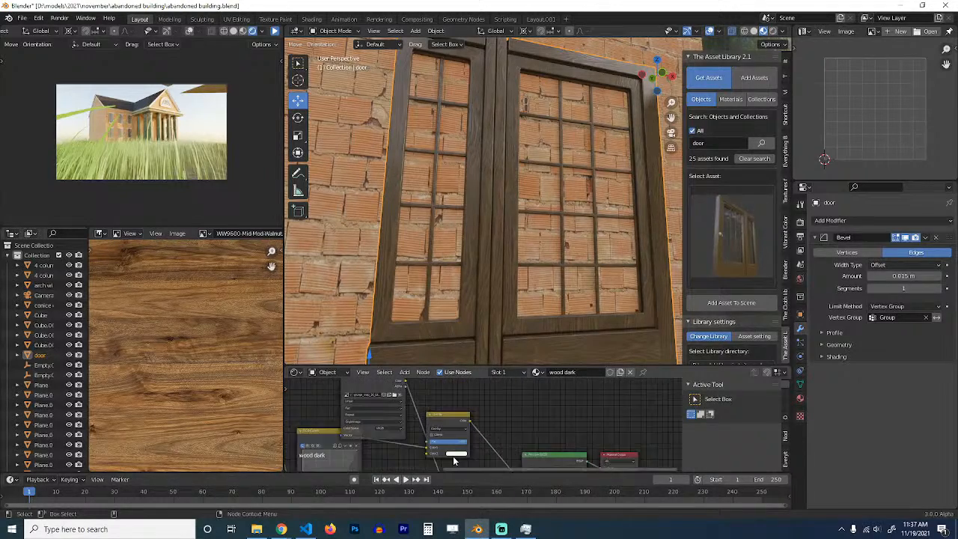
pyautogui.scroll(1, 454, 430)
pyautogui.moveTo(440, 420); pyautogui.dragTo(488, 406)
pyautogui.click(488, 417)
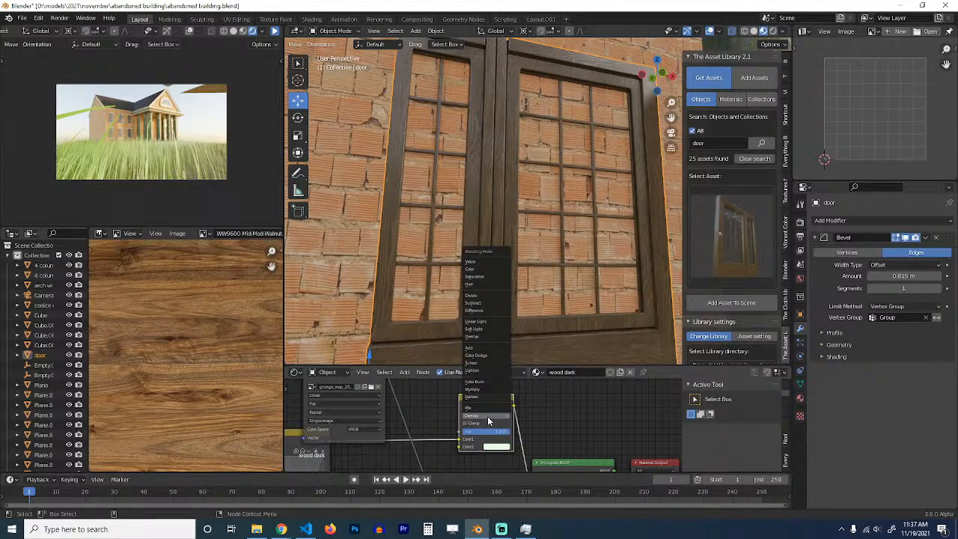
pyautogui.click(486, 409)
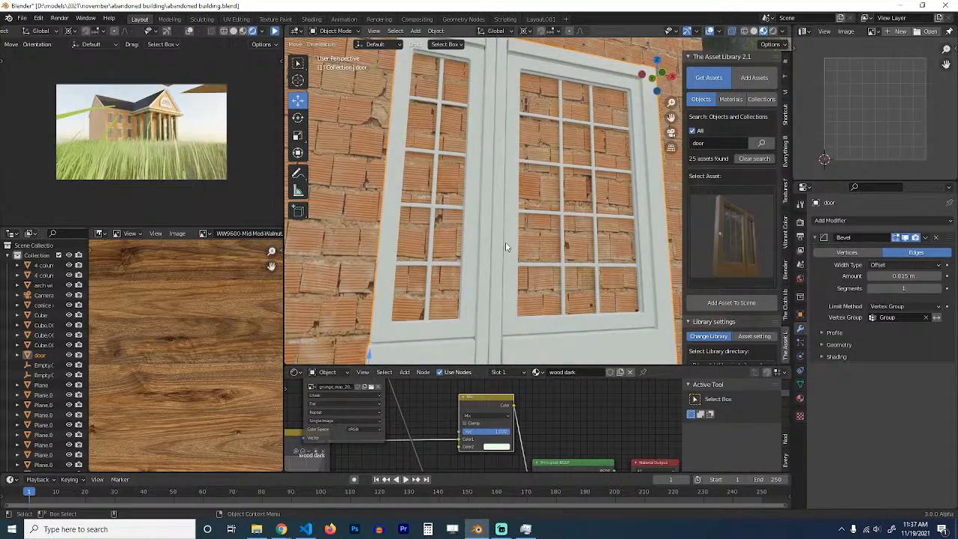
# Step: Move the door up against the brick wall behind the portico columns
pyautogui.scroll(-2, 505, 241)
pyautogui.scroll(-2, 505, 242)
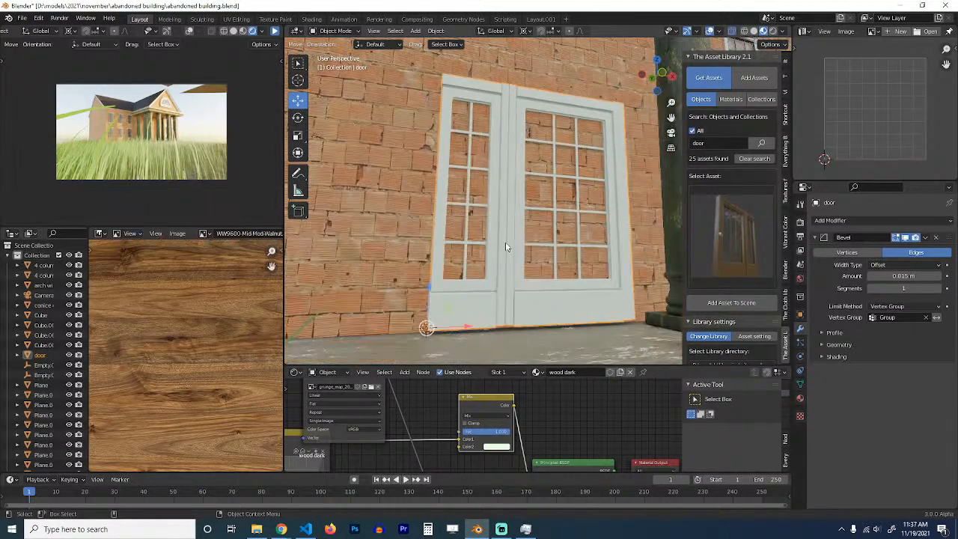
pyautogui.moveTo(505, 241); pyautogui.dragTo(546, 239, button='middle')
pyautogui.moveTo(498, 355); pyautogui.dragTo(500, 305, button='middle')
pyautogui.moveTo(466, 289); pyautogui.dragTo(484, 285)
pyautogui.scroll(-2, 484, 285)
pyautogui.scroll(-4, 484, 285)
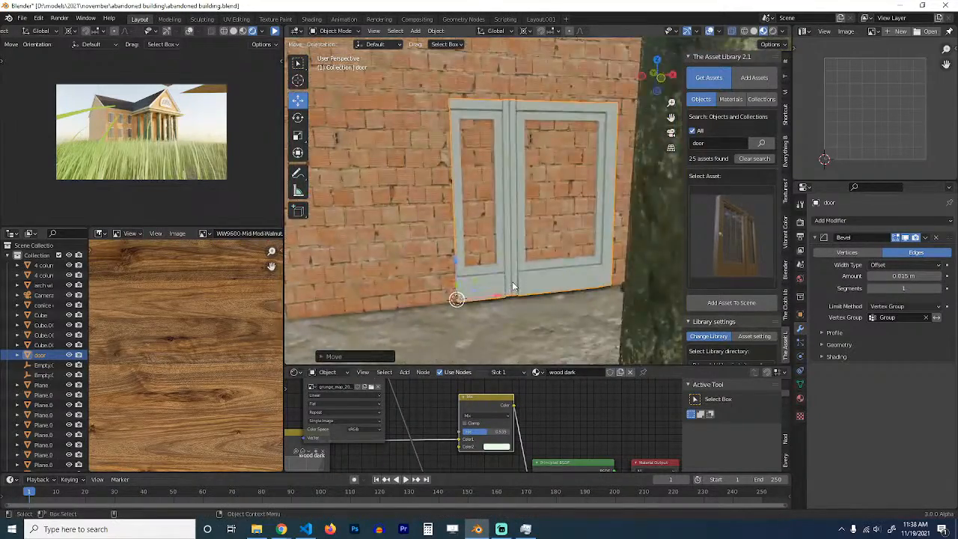
# Step: Slide the door to the left of the entrance's centre and lower it slightly along Z
pyautogui.moveTo(535, 247); pyautogui.dragTo(439, 250)
pyautogui.press('g')
pyautogui.press('z')
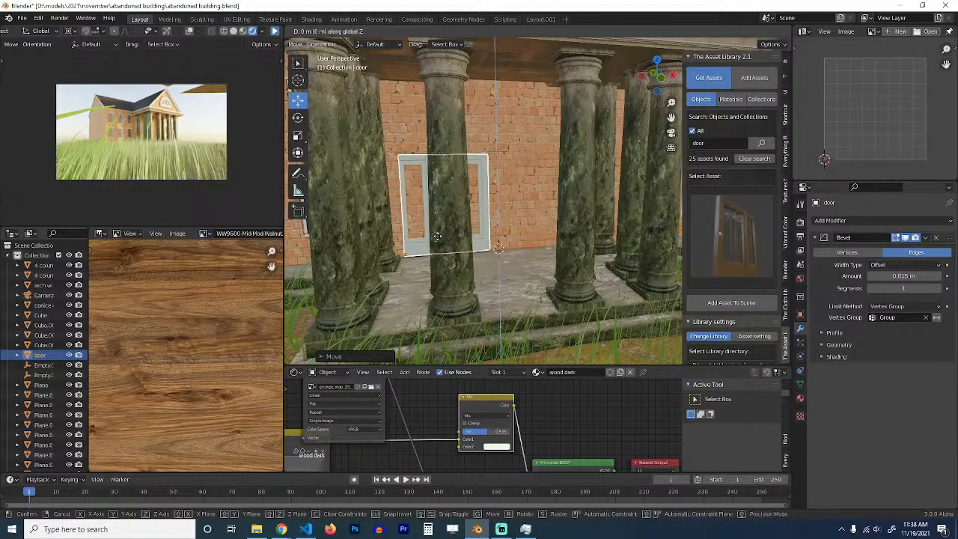
pyautogui.click(438, 241)
pyautogui.press('.')
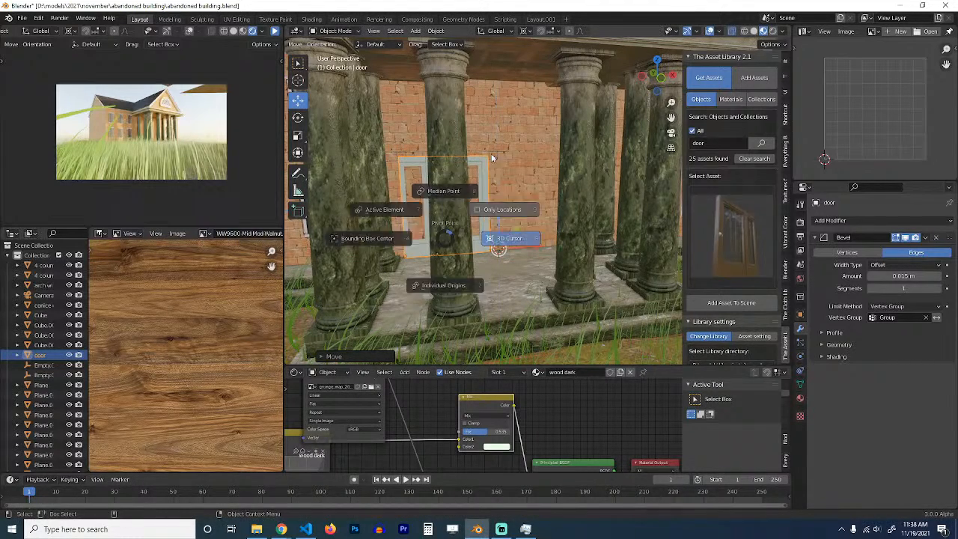
# Step: Add an X-axis Mirror modifier to the door with the building mesh Cube as the mirror object
pyautogui.click(868, 220)
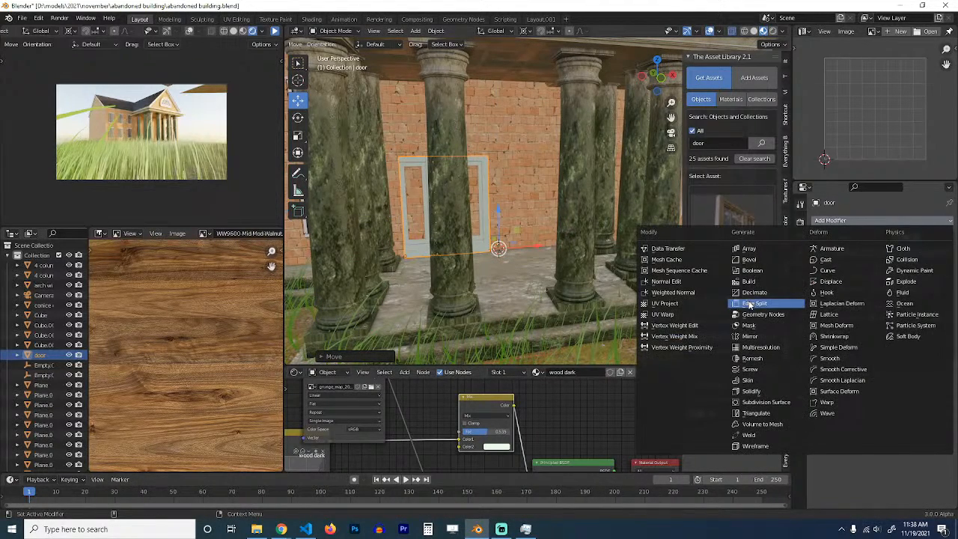
pyautogui.click(751, 336)
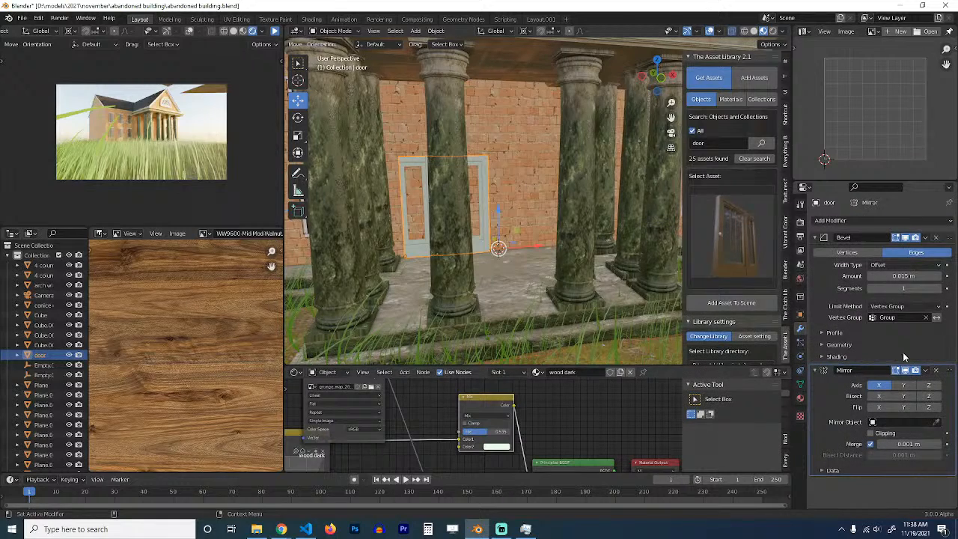
pyautogui.click(935, 421)
pyautogui.click(516, 196)
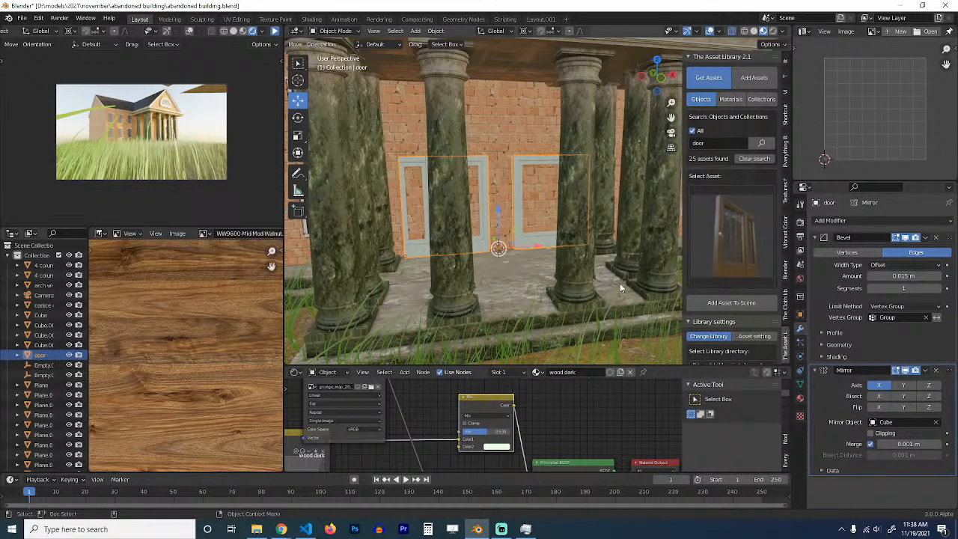
# Step: Set the pivot point to Median Point and move the door along X until it nearly meets its mirrored copy
pyautogui.press('.')
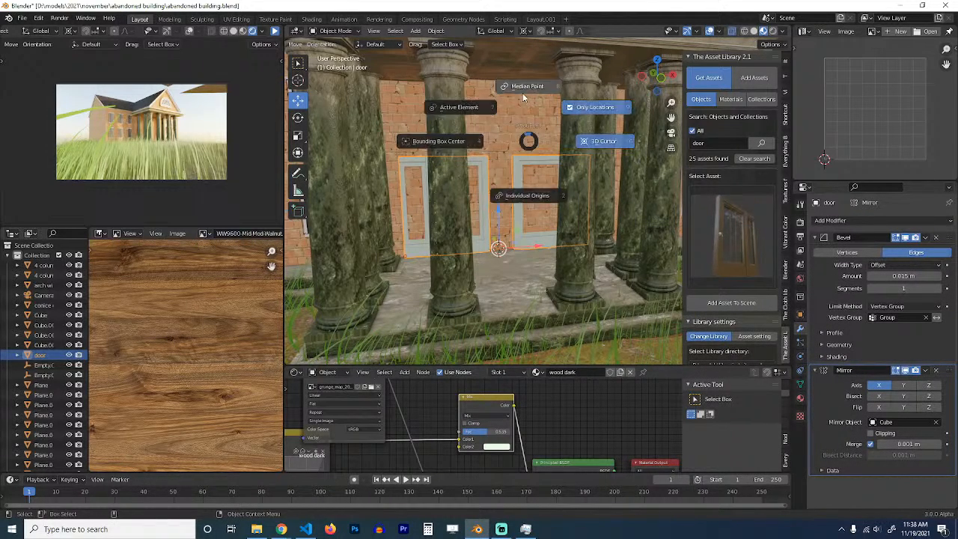
pyautogui.click(523, 85)
pyautogui.press('g')
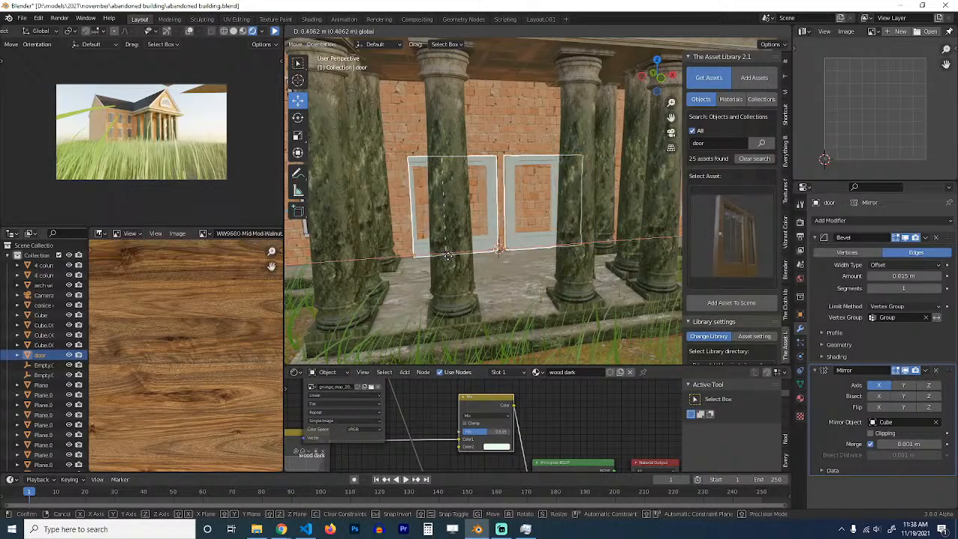
pyautogui.moveTo(450, 256); pyautogui.dragTo(456, 255)
# Step: Try to scale the mirrored door pair taller along the Z axis
pyautogui.scroll(-4, 487, 264)
pyautogui.moveTo(487, 264); pyautogui.dragTo(519, 211, button='middle')
pyautogui.press('s')
pyautogui.press('z')
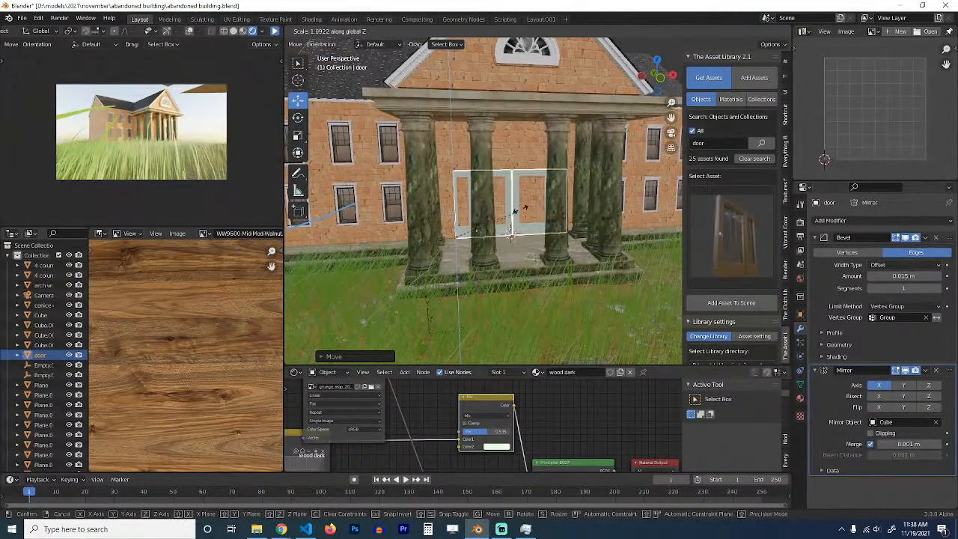
pyautogui.click(551, 174)
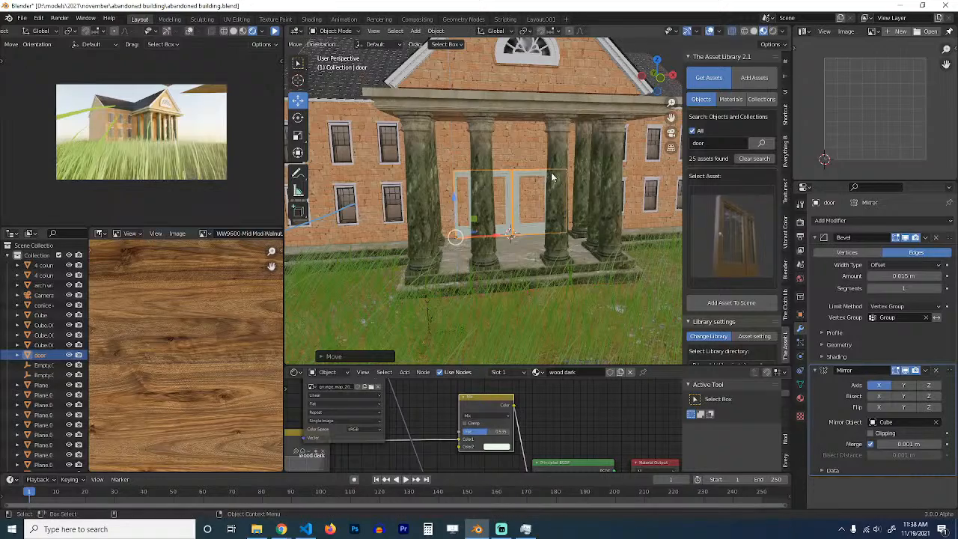
pyautogui.press('s')
pyautogui.press('z')
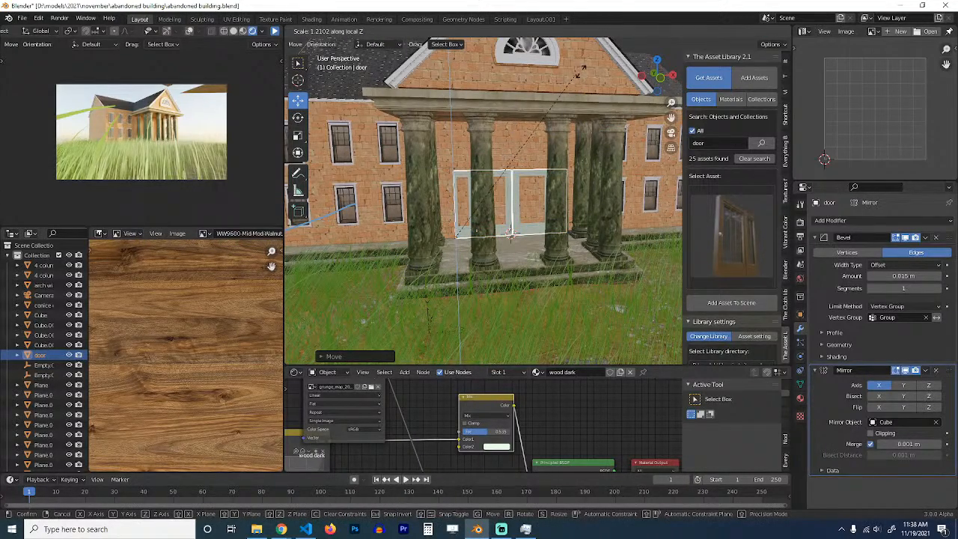
pyautogui.press('z')
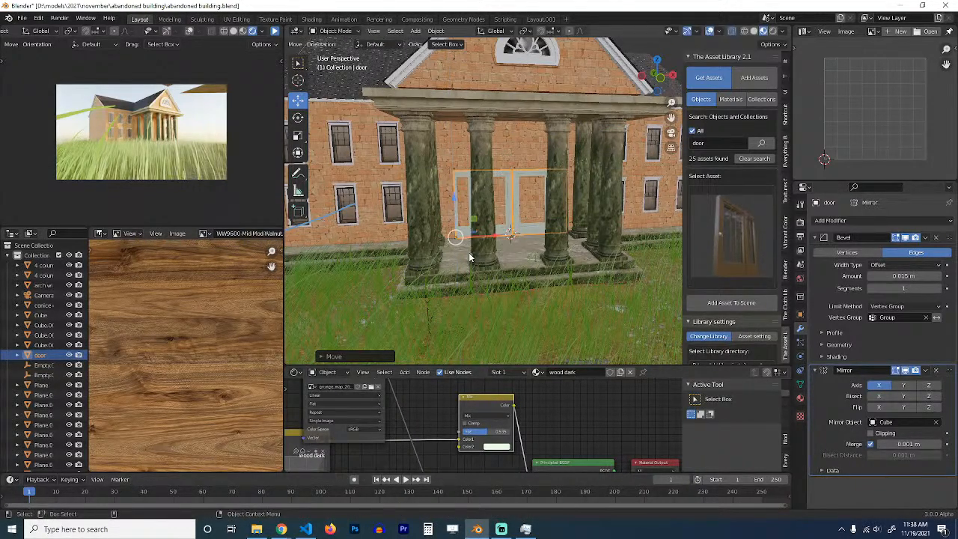
pyautogui.click(561, 250)
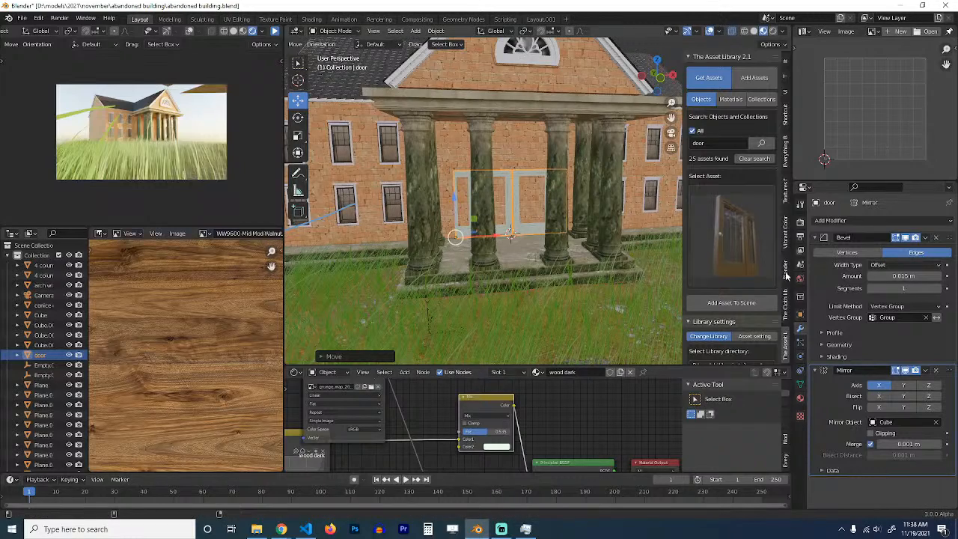
# Step: Delete the Bevel modifier from the door, retry a uniform scale and save the file
pyautogui.click(935, 238)
pyautogui.press('s')
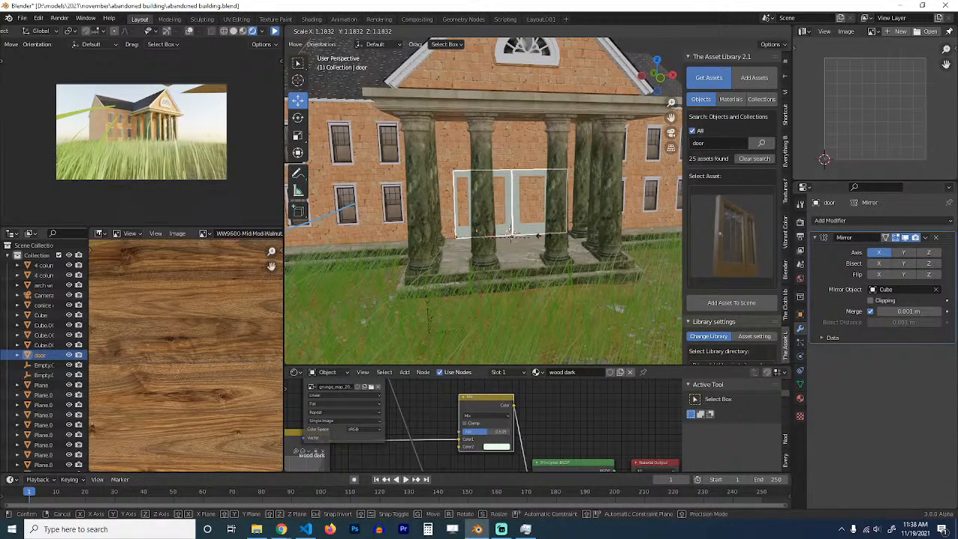
pyautogui.click(567, 235)
pyautogui.hotkey('ctrl', 's')
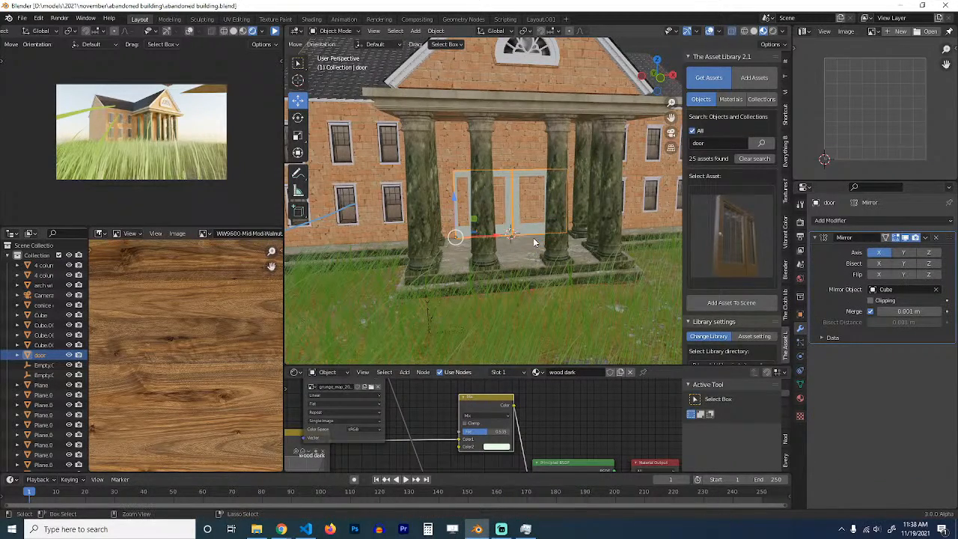
# Step: Isolate the door in local view and turn off the Only Locations transform option before returning to the full scene
pyautogui.press('KP_Divide')
pyautogui.moveTo(543, 214); pyautogui.dragTo(602, 258, button='middle')
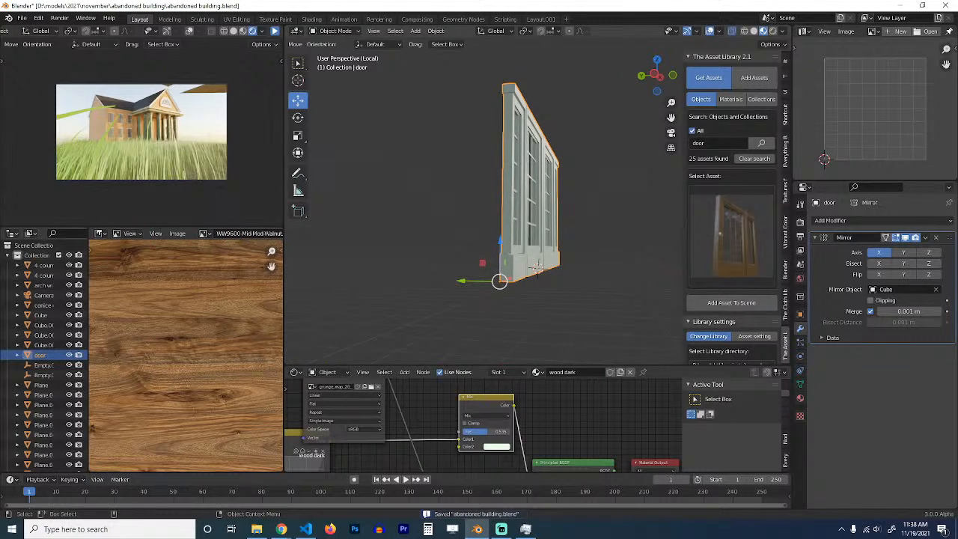
pyautogui.click(605, 260)
pyautogui.click(557, 260)
pyautogui.press('.')
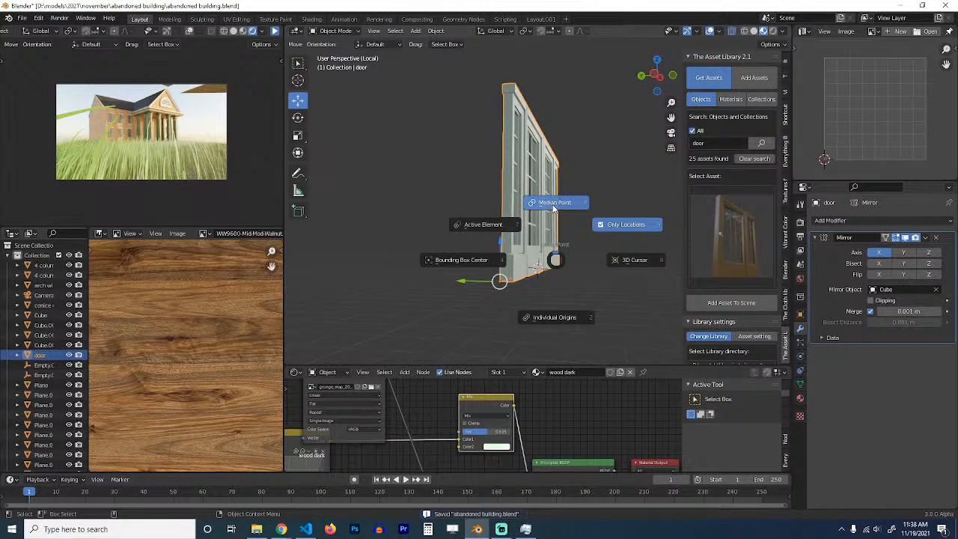
pyautogui.click(608, 224)
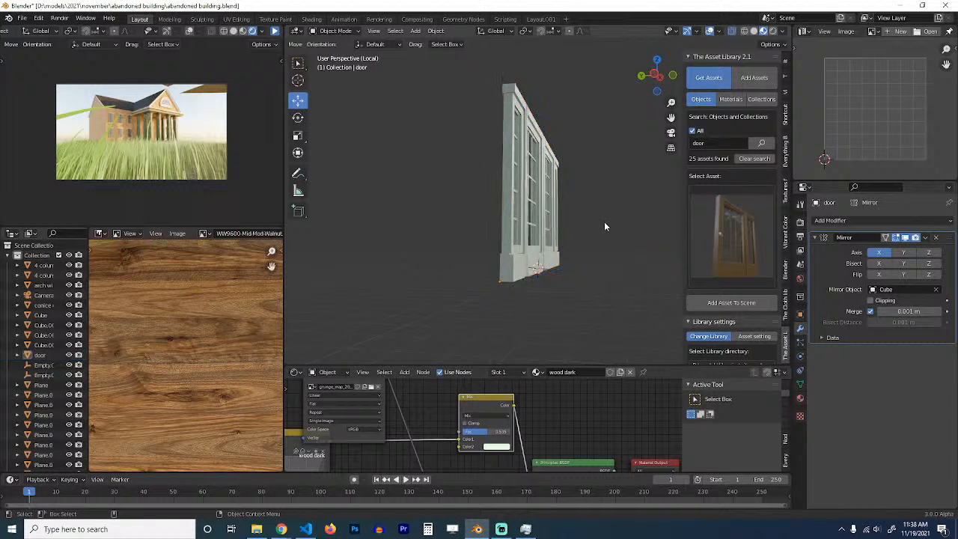
pyautogui.click(537, 275)
pyautogui.press('s')
pyautogui.rightClick(613, 266)
pyautogui.press('KP_Divide')
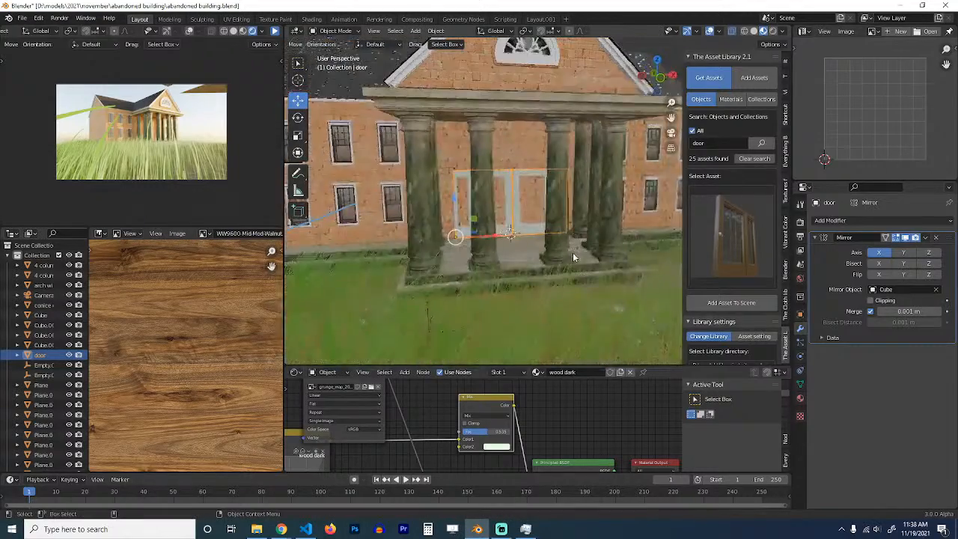
# Step: Scale the mirrored door pair taller along the Z axis by a factor of about 1.27
pyautogui.scroll(5, 572, 257)
pyautogui.press('s')
pyautogui.press('z')
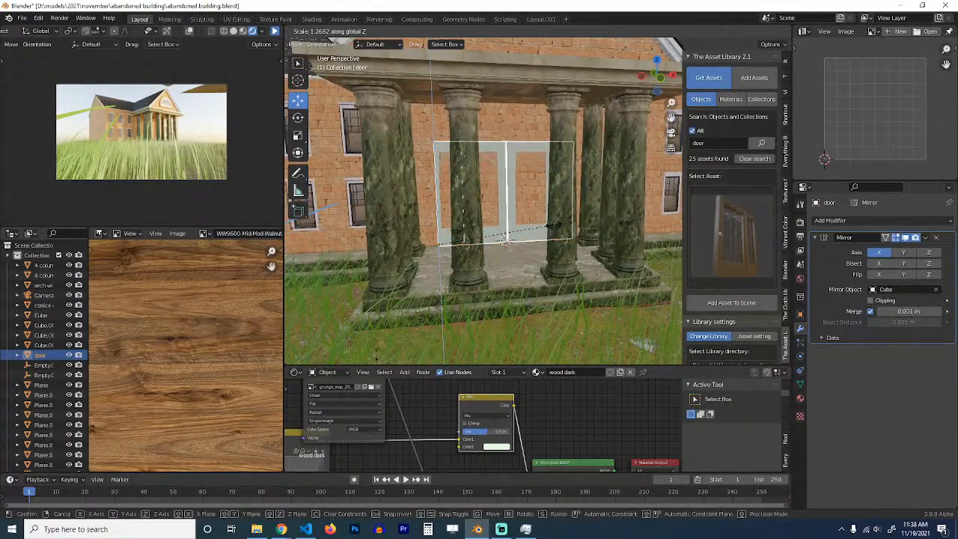
pyautogui.click(554, 223)
# Step: Duplicate the ground-floor window cutout box along X toward the entrance and delete the copy's Array modifier
pyautogui.moveTo(554, 224); pyautogui.dragTo(344, 184, button='middle')
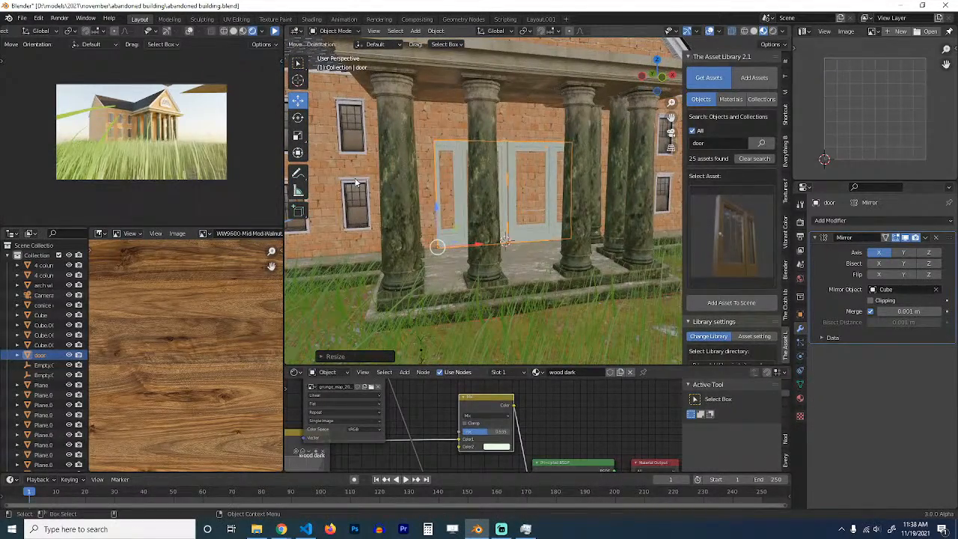
pyautogui.click(356, 182)
pyautogui.hotkey('shift', 'd')
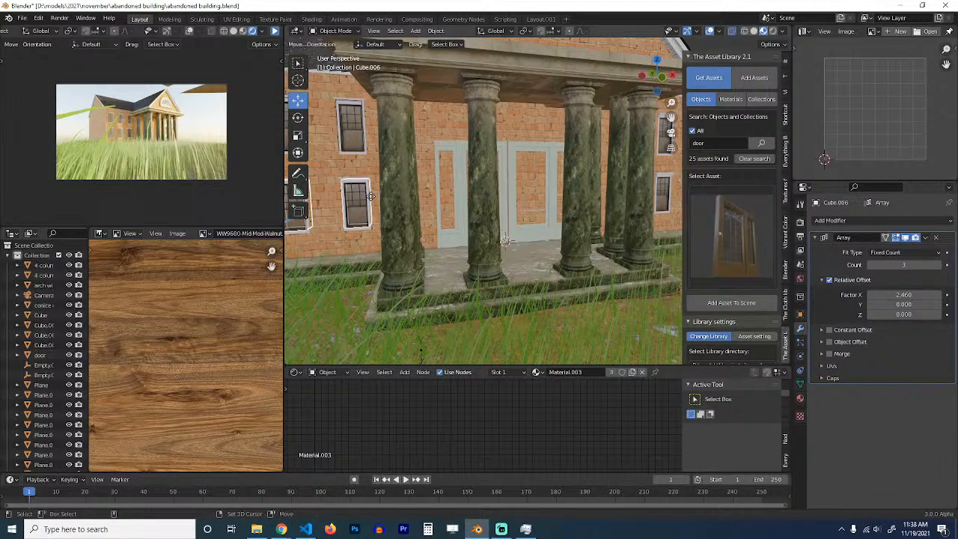
pyautogui.press('x')
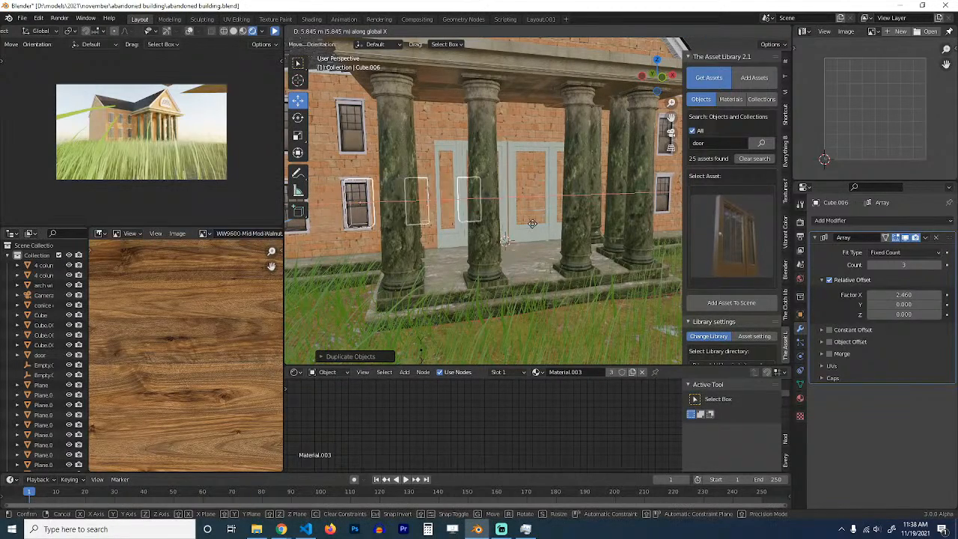
pyautogui.click(534, 223)
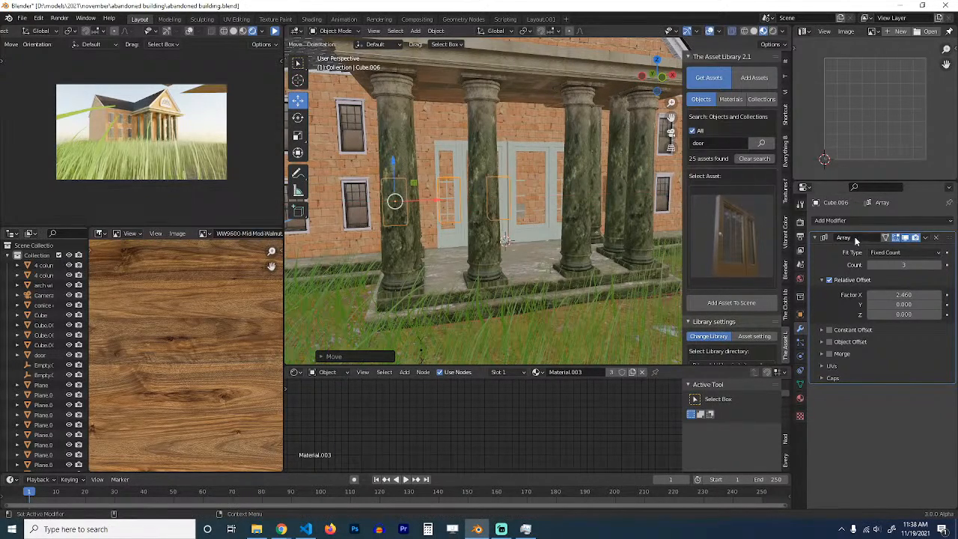
pyautogui.click(935, 237)
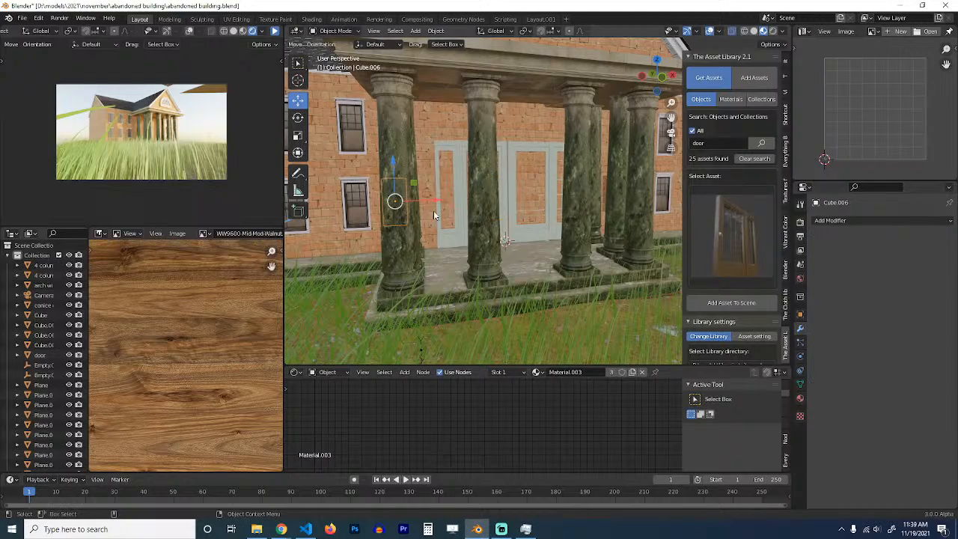
# Step: Move the single cutout box along X onto the left door and scale it up to the door's height
pyautogui.moveTo(432, 202); pyautogui.dragTo(502, 202)
pyautogui.press('s')
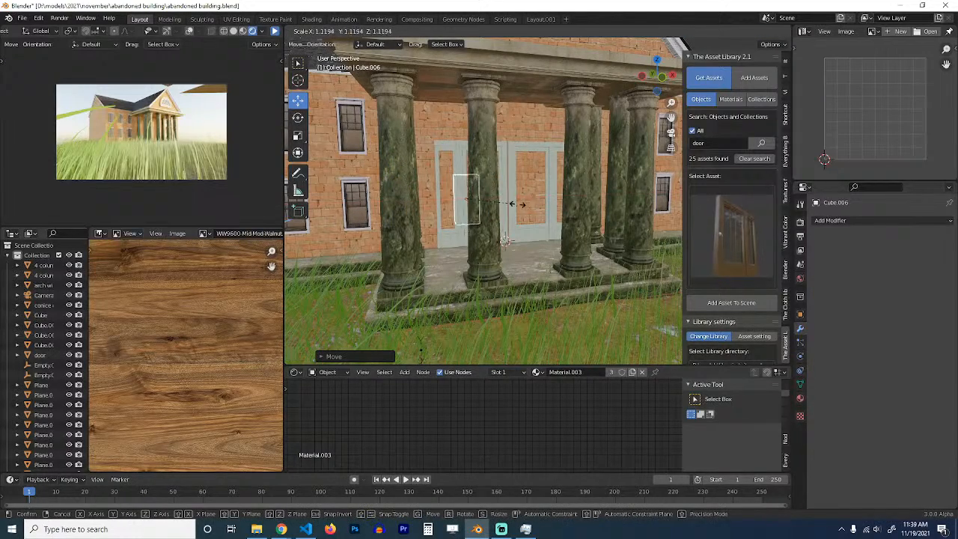
pyautogui.click(528, 218)
pyautogui.scroll(6, 516, 221)
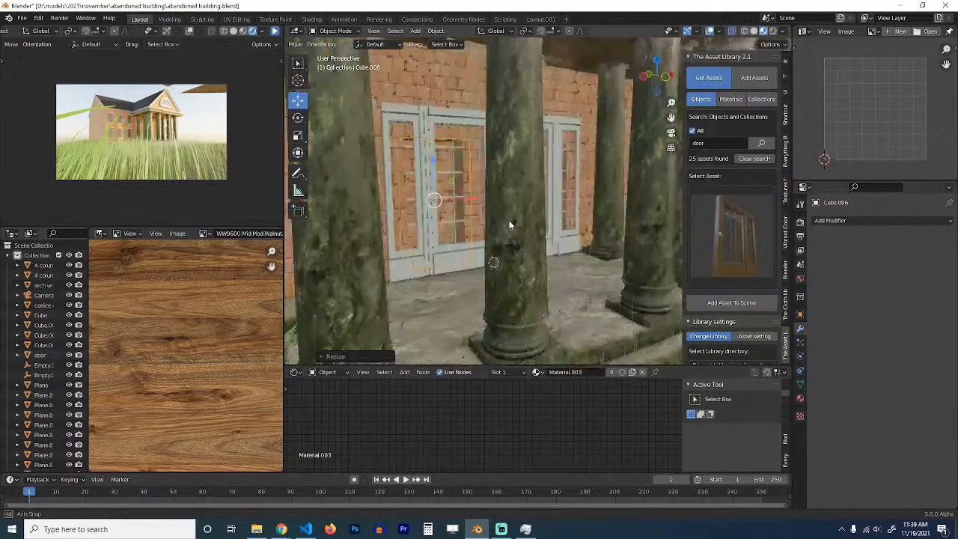
pyautogui.scroll(-4, 494, 219)
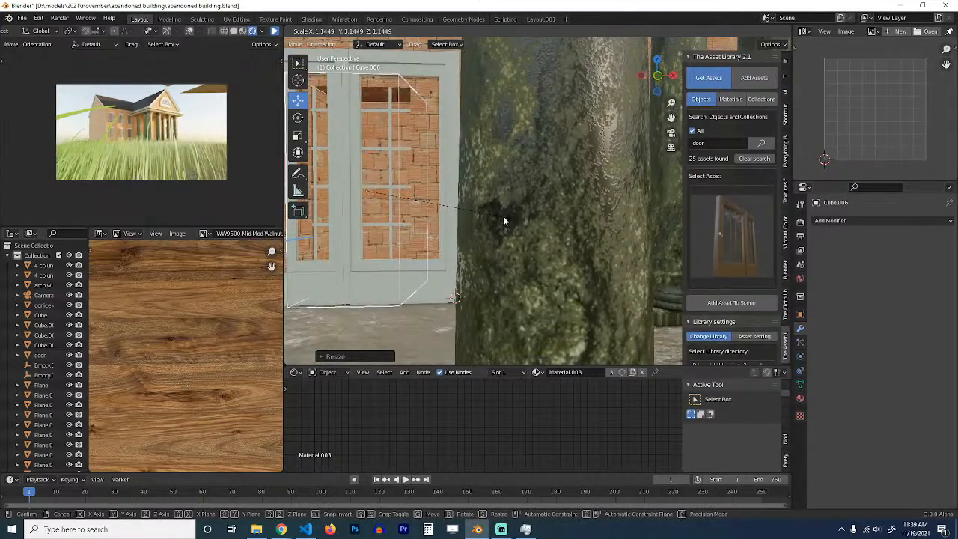
pyautogui.moveTo(502, 217); pyautogui.dragTo(525, 227, button='middle')
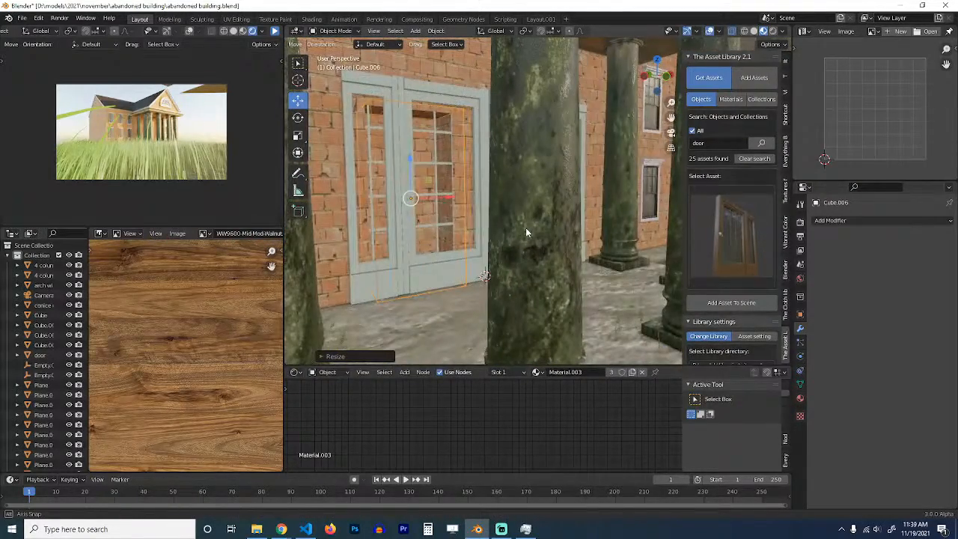
pyautogui.press('s')
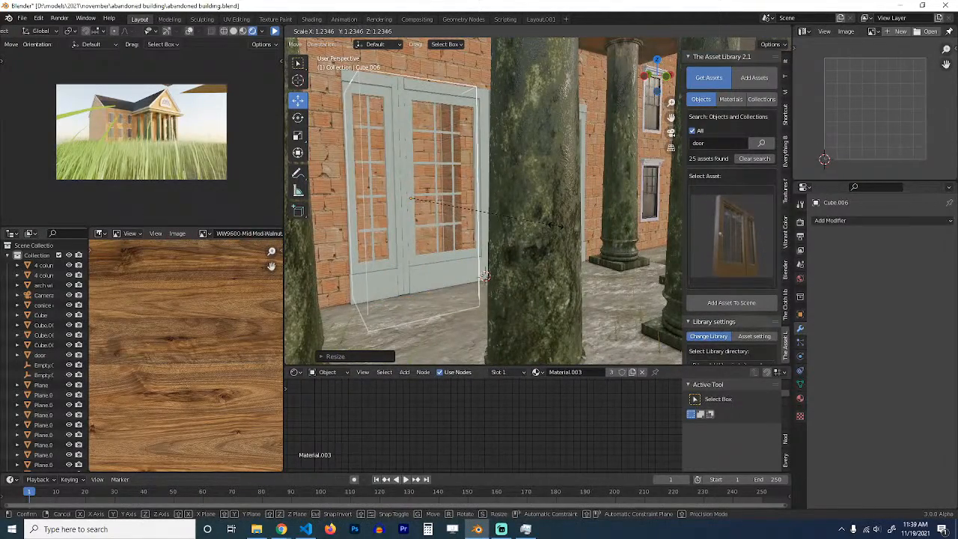
pyautogui.click(556, 226)
pyautogui.click(552, 221)
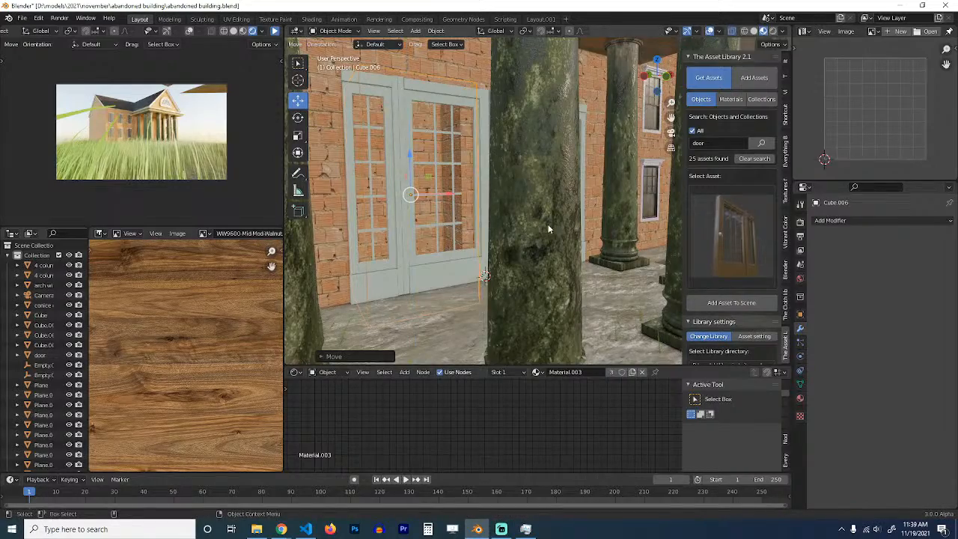
# Step: Widen the cutout box along X by about 1.14 and shift it along X toward the centre between the doors
pyautogui.moveTo(548, 224); pyautogui.dragTo(490, 234, button='middle')
pyautogui.press('s')
pyautogui.press('y')
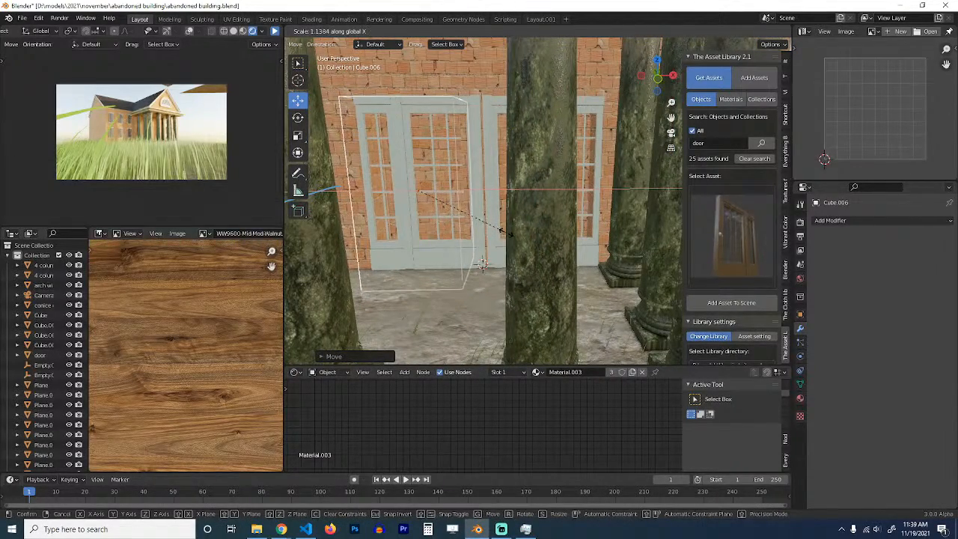
pyautogui.click(503, 235)
pyautogui.press('g')
pyautogui.press('x')
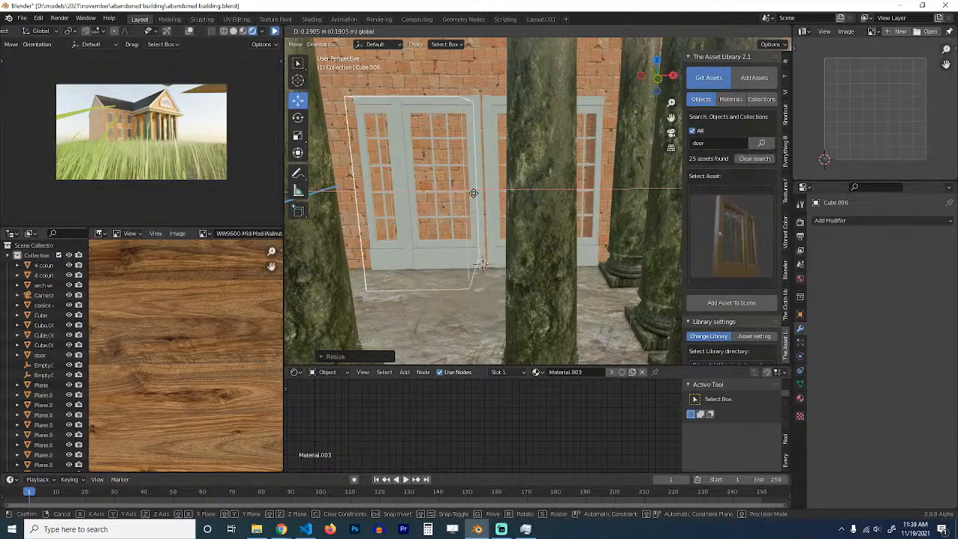
pyautogui.click(473, 196)
# Step: Nudge the mirrored door slightly along X to close the gap between its two halves
pyautogui.click(464, 213)
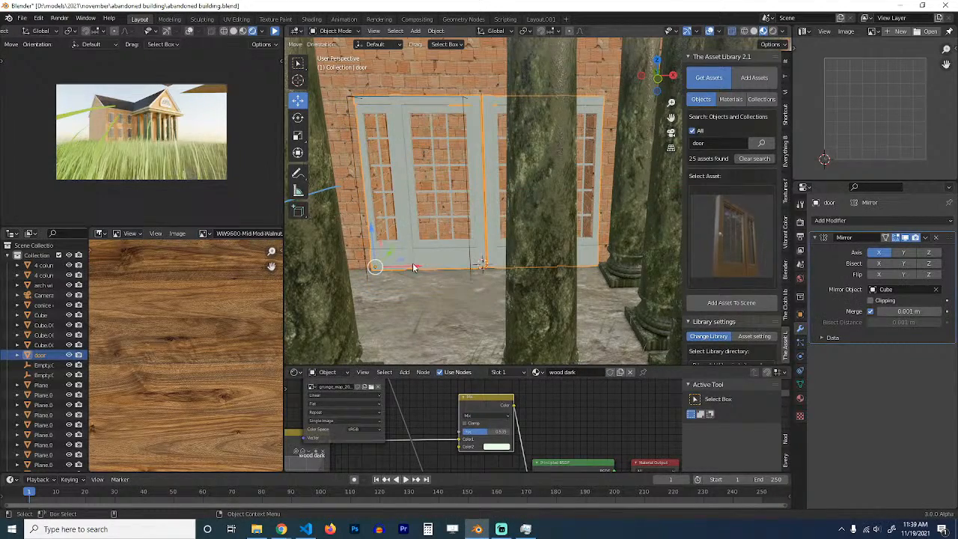
pyautogui.moveTo(413, 267); pyautogui.dragTo(417, 266)
pyautogui.moveTo(417, 265)
pyautogui.mouseDown(button='middle')
pyautogui.moveTo(433, 286)
pyautogui.moveTo(506, 268)
pyautogui.moveTo(399, 271)
pyautogui.mouseUp(button='middle')
pyautogui.moveTo(391, 290); pyautogui.dragTo(524, 176, button='middle')
# Step: Adjust the cutout box's position along the Y axis at the entrance wall and save the file
pyautogui.click(528, 178)
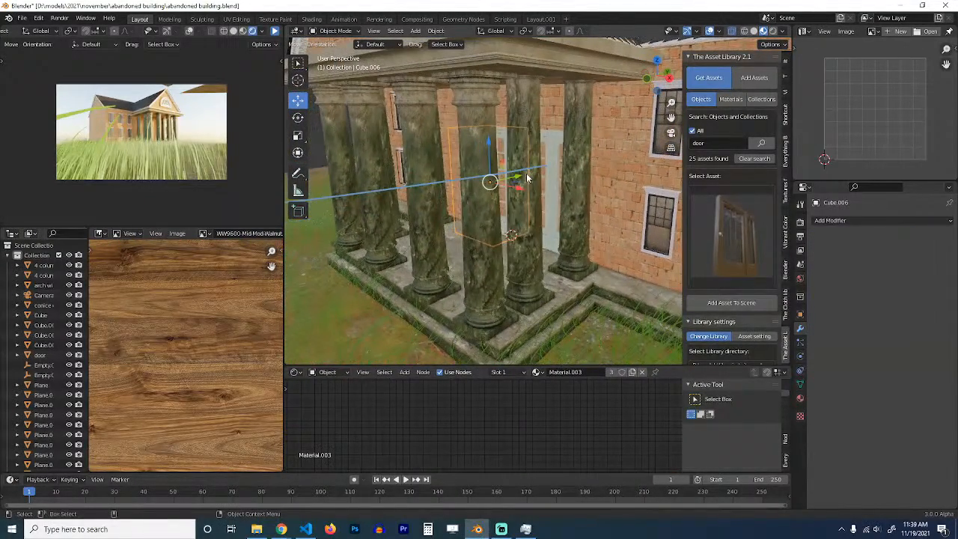
pyautogui.moveTo(524, 178); pyautogui.dragTo(494, 213)
pyautogui.moveTo(494, 213); pyautogui.dragTo(538, 208, button='middle')
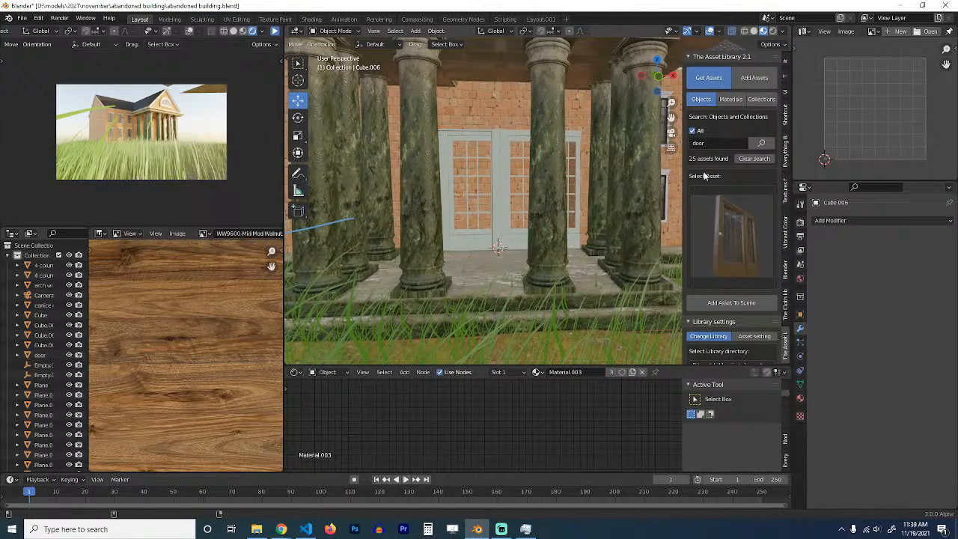
pyautogui.hotkey('ctrl', 's')
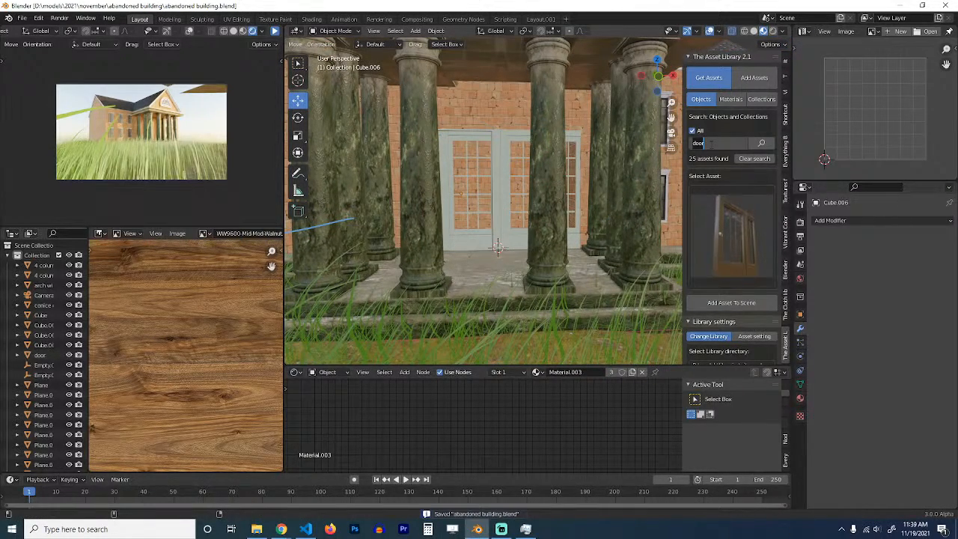
# Step: Search the asset library for "frame" and add the wooden door frame on the portico floor in front of the doors
pyautogui.press('Return')
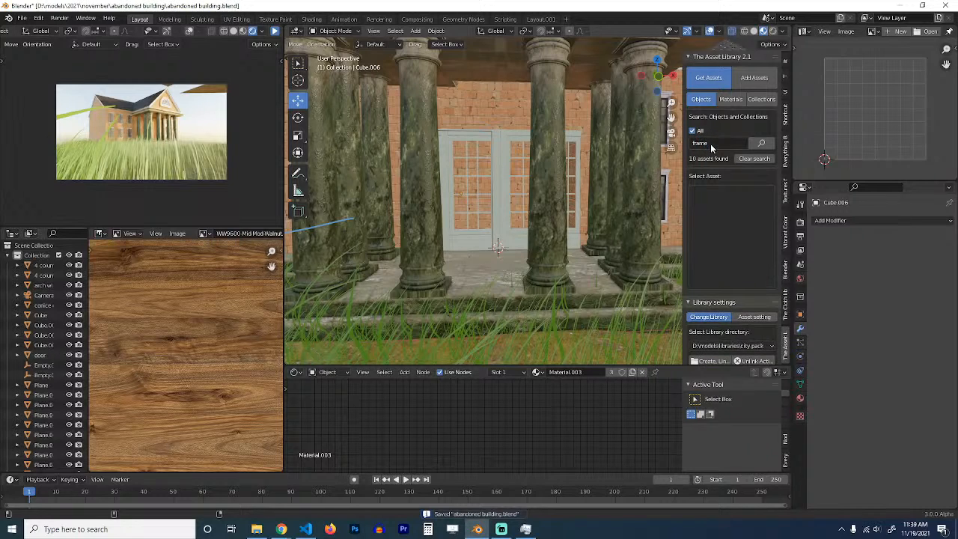
pyautogui.click(715, 244)
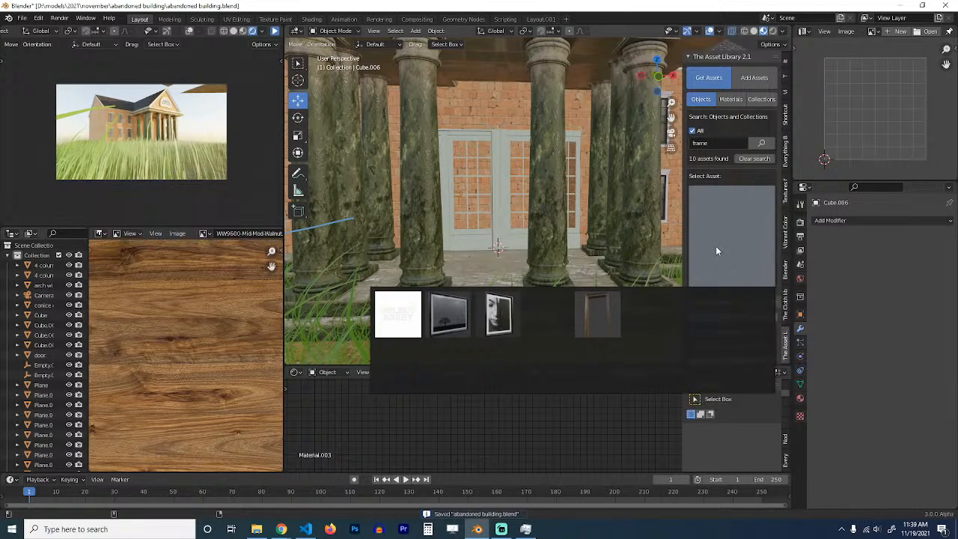
pyautogui.click(583, 310)
pyautogui.keyDown('shift'); pyautogui.rightClick(521, 249); pyautogui.keyUp('shift')
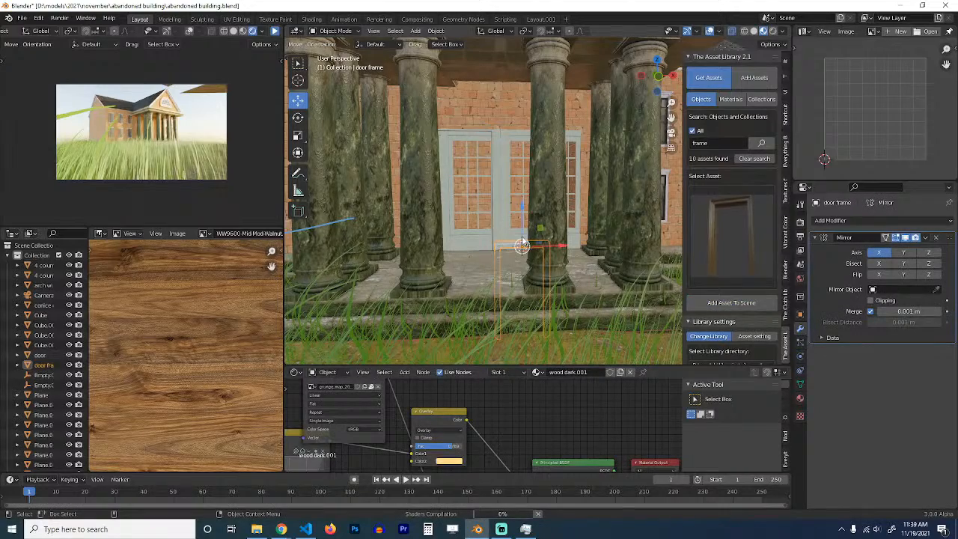
# Step: Raise the door frame over the double door and bring it about 0.16 m forward along the Y axis
pyautogui.press('g')
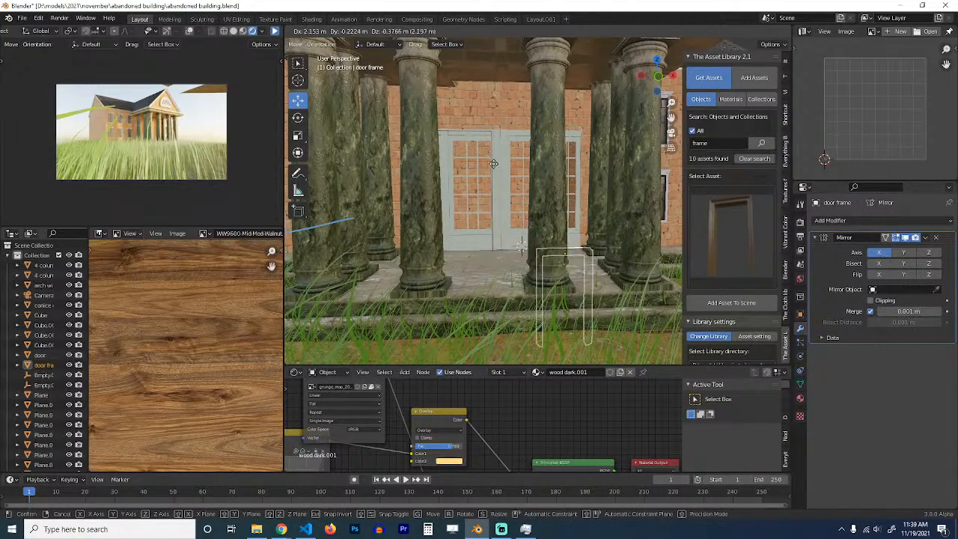
pyautogui.click(466, 89)
pyautogui.press('KP_Decimal')
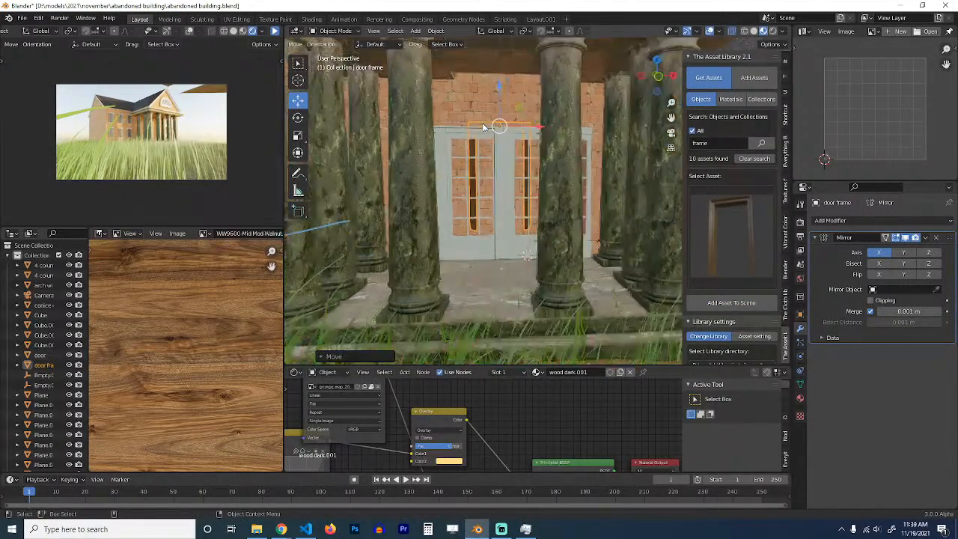
pyautogui.scroll(-2, 714, 256)
pyautogui.moveTo(666, 251); pyautogui.dragTo(537, 175, button='middle')
pyautogui.press('g')
pyautogui.press('y')
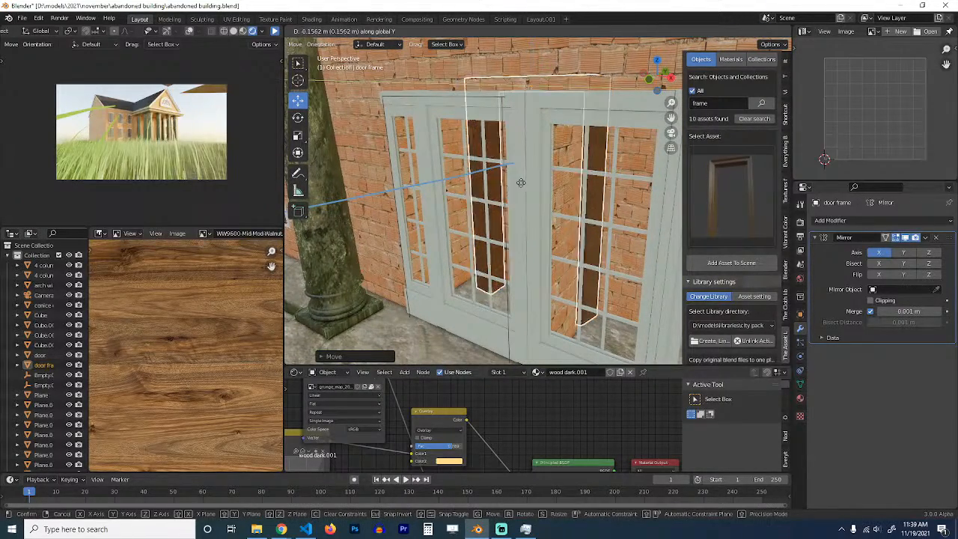
pyautogui.click(518, 183)
# Step: In Edit Mode, move the frame's right jamb outward along X so the mirrored frame spans the double door
pyautogui.moveTo(518, 184); pyautogui.dragTo(562, 159, button='middle')
pyautogui.scroll(-2, 563, 157)
pyautogui.press('Tab')
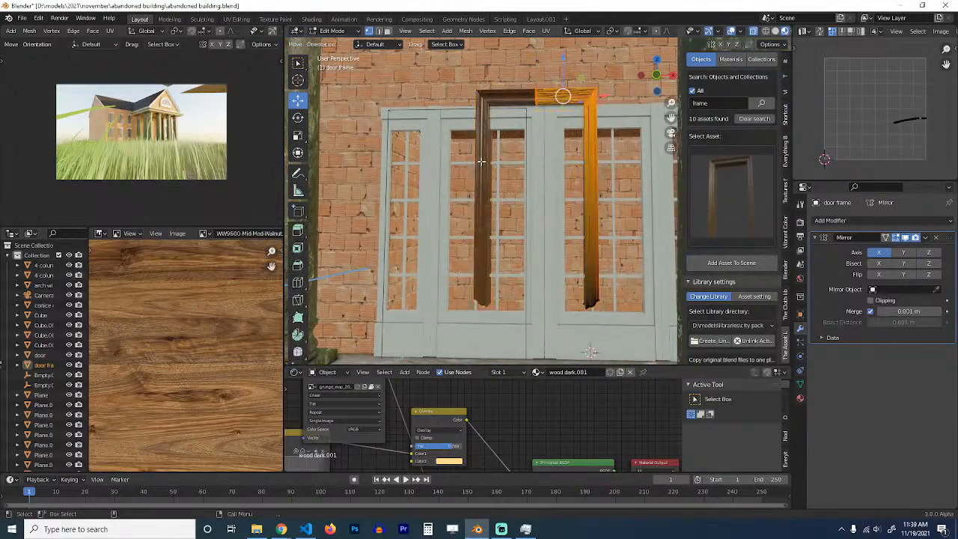
pyautogui.moveTo(486, 165); pyautogui.dragTo(576, 186, button='middle')
pyautogui.keyDown('alt'); pyautogui.click(548, 151); pyautogui.keyUp('alt')
pyautogui.moveTo(575, 192); pyautogui.dragTo(632, 193)
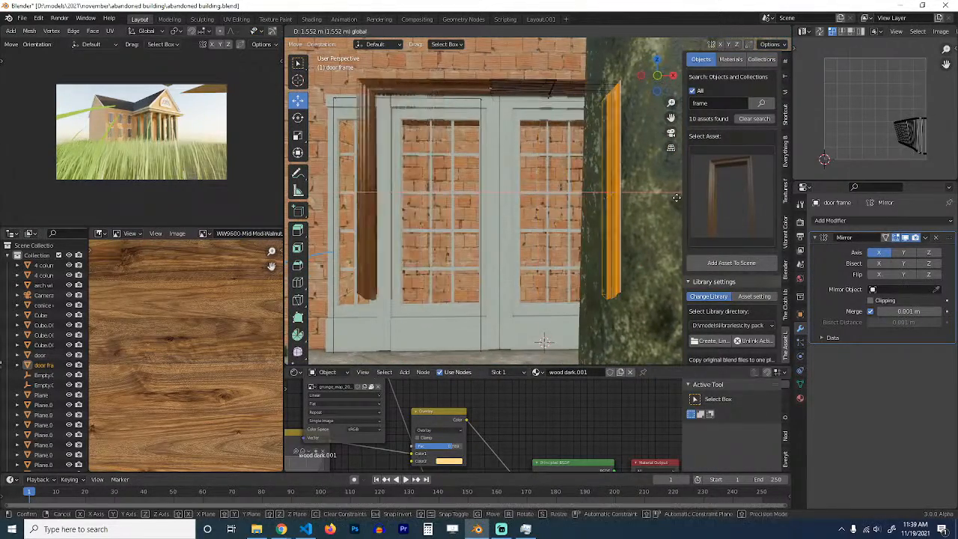
pyautogui.moveTo(632, 193); pyautogui.dragTo(568, 206, button='middle')
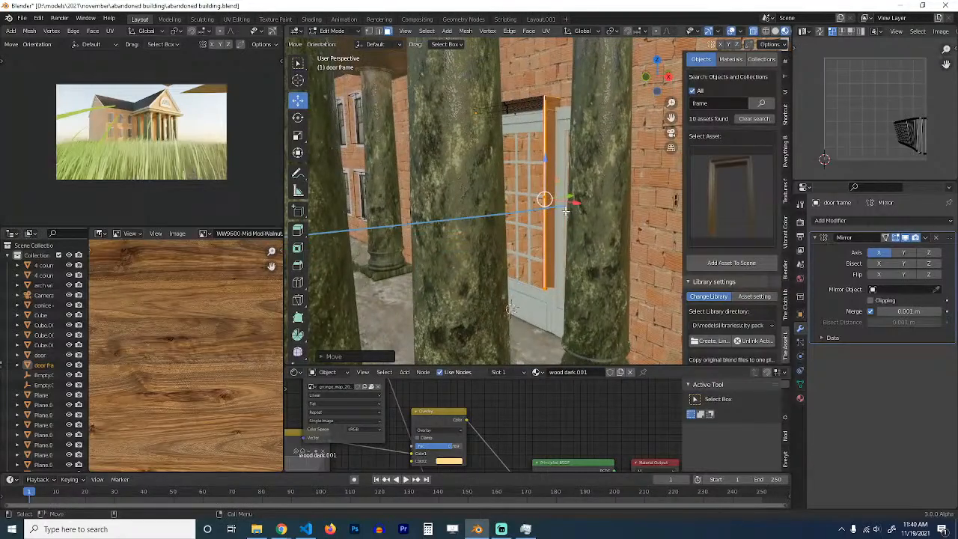
pyautogui.moveTo(570, 199); pyautogui.dragTo(605, 214)
# Step: Extend the bottom vertices of the door frame's right jamb down to the portico floor, leave Edit Mode and save the file
pyautogui.moveTo(658, 218); pyautogui.dragTo(595, 199, button='middle')
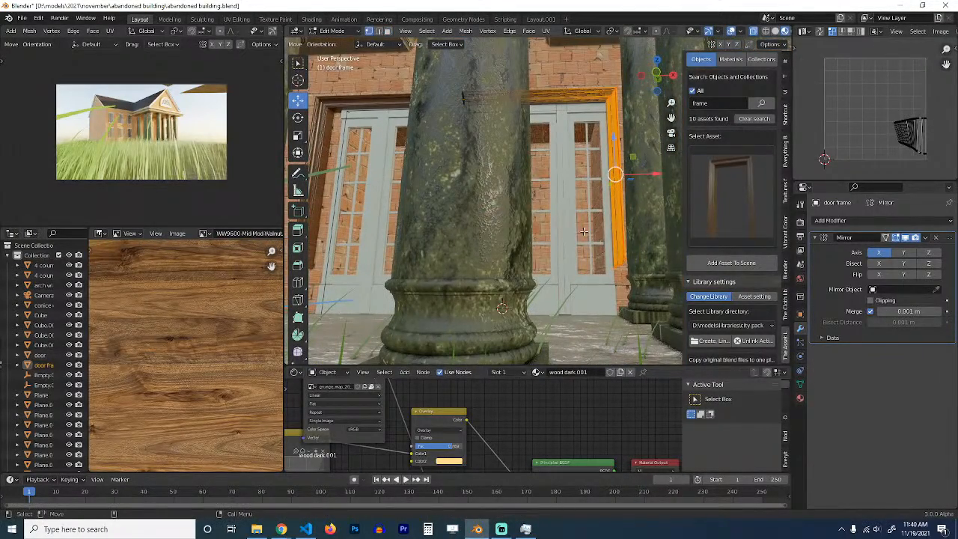
pyautogui.press('1')
pyautogui.click(590, 267)
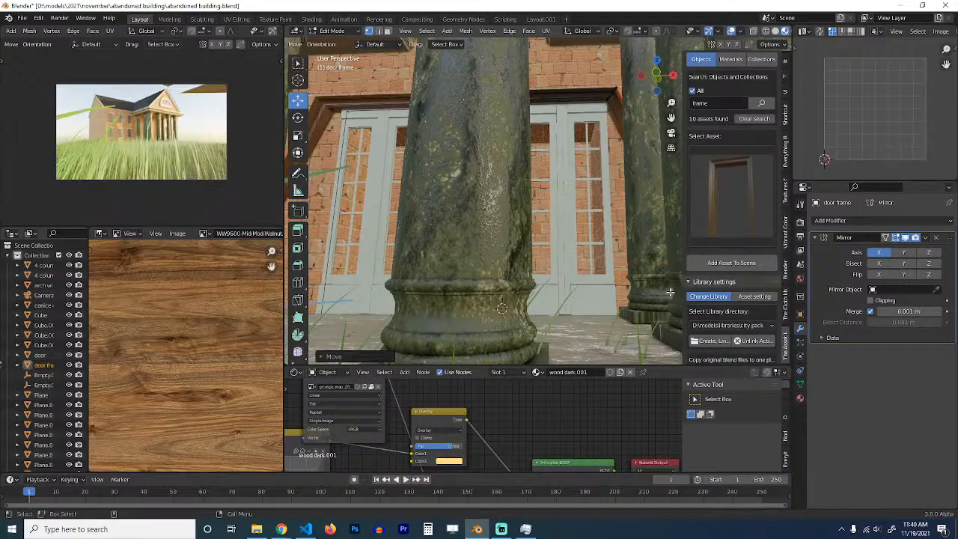
pyautogui.moveTo(619, 229); pyautogui.dragTo(609, 274)
pyautogui.press('Tab')
pyautogui.scroll(-6, 568, 254)
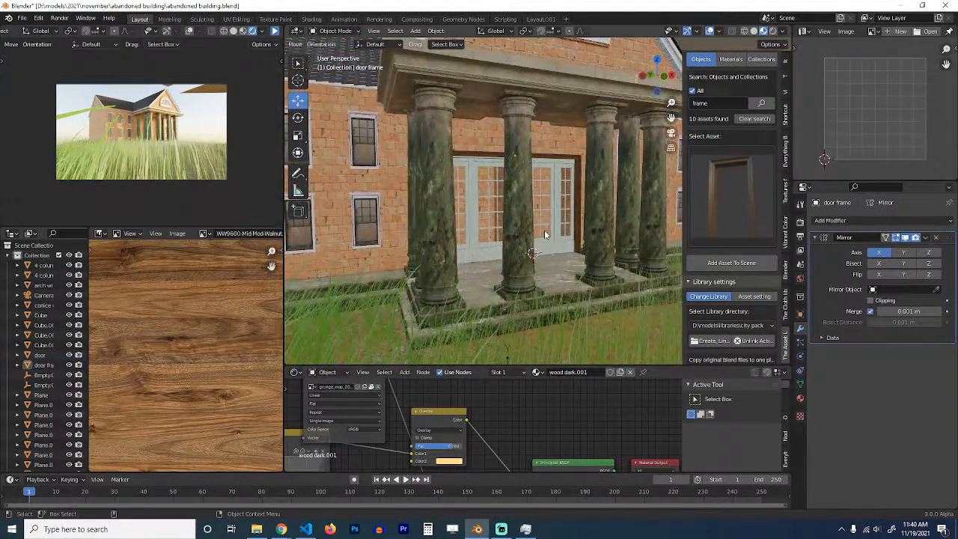
pyautogui.scroll(-3, 551, 232)
pyautogui.moveTo(544, 235); pyautogui.dragTo(495, 244, button='middle')
pyautogui.hotkey('ctrl', 's')
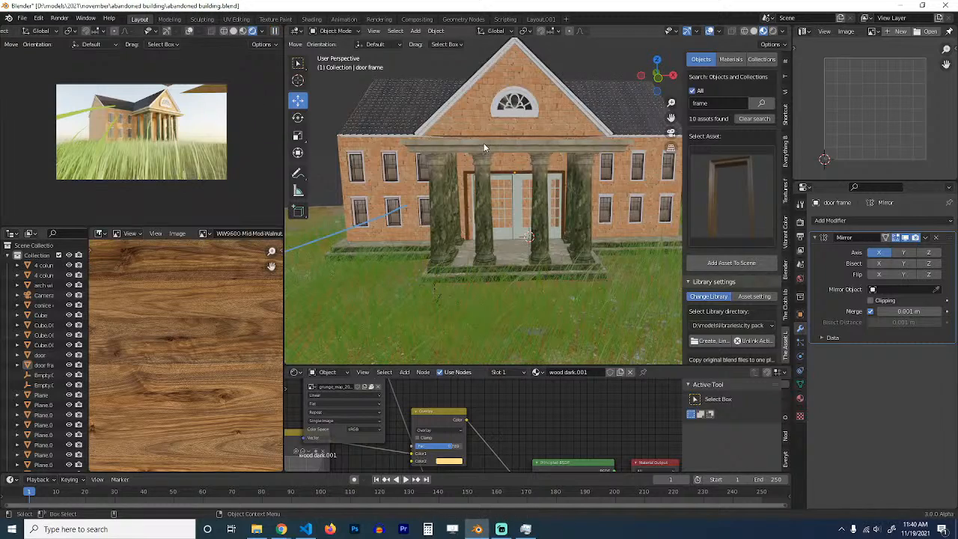
# Step: Delete the large plane floating above the building and save the file
pyautogui.scroll(-4, 484, 148)
pyautogui.scroll(-5, 483, 143)
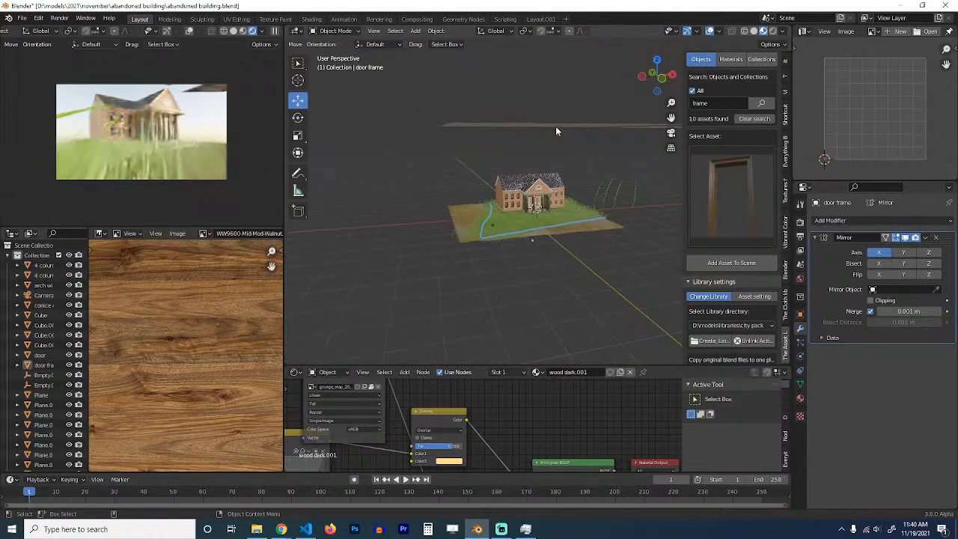
pyautogui.click(577, 127)
pyautogui.moveTo(580, 128); pyautogui.dragTo(595, 166, button='middle')
pyautogui.press('x')
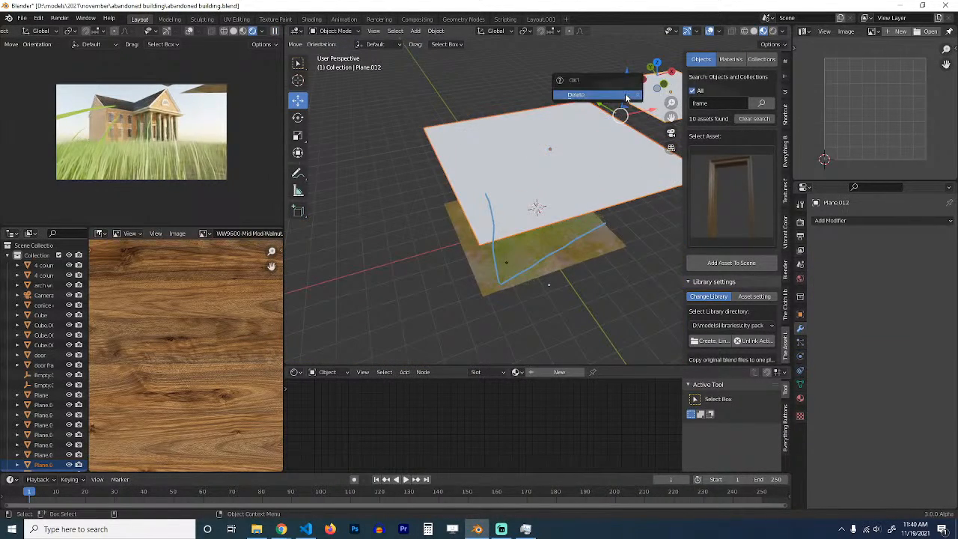
pyautogui.click(620, 95)
pyautogui.hotkey('ctrl', 's')
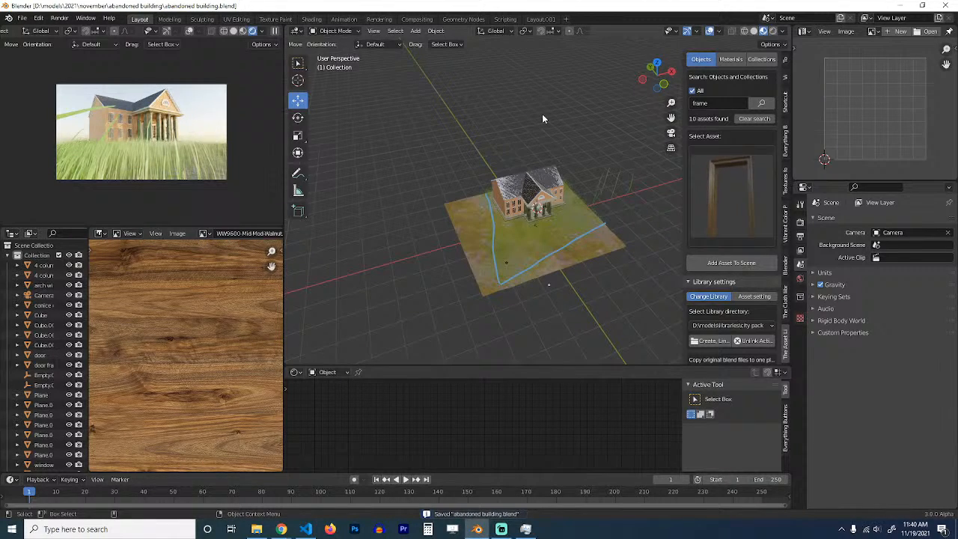
# Step: Select a grass blade beside the building and try to add an Image Texture node to its material
pyautogui.scroll(7, 439, 300)
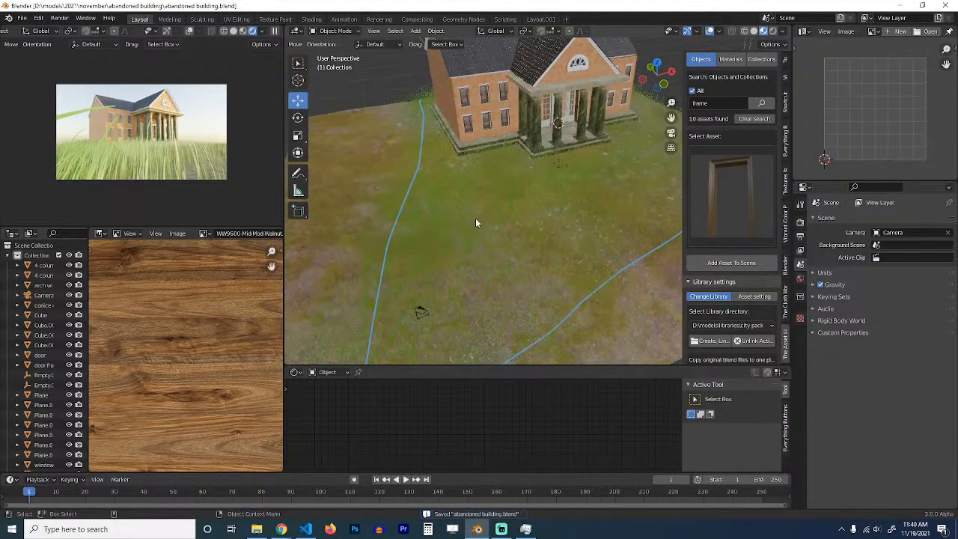
pyautogui.scroll(-2, 475, 222)
pyautogui.click(486, 238)
pyautogui.scroll(-3, 549, 232)
pyautogui.moveTo(549, 232); pyautogui.dragTo(573, 95, button='middle')
pyautogui.click(549, 161)
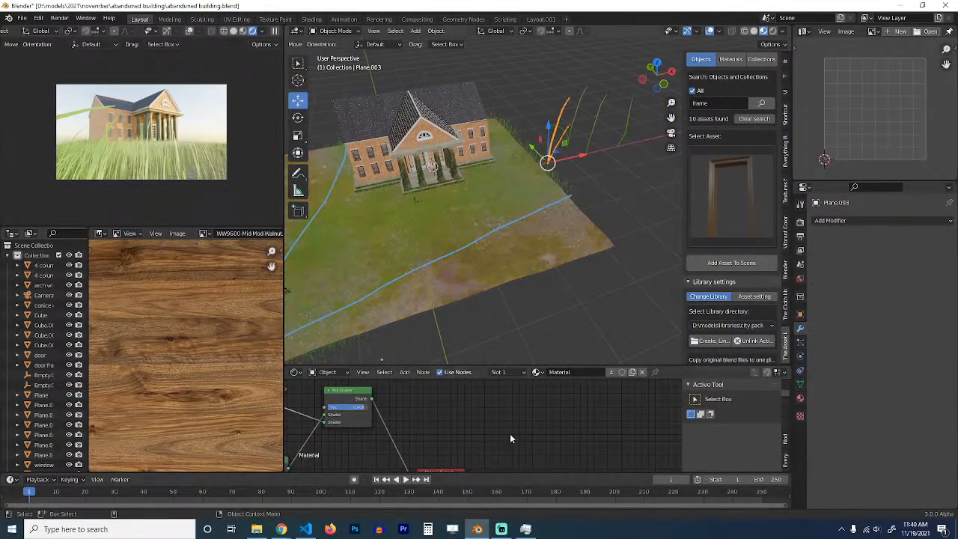
pyautogui.moveTo(510, 438); pyautogui.dragTo(473, 403, button='middle')
pyautogui.scroll(3, 524, 407)
pyautogui.hotkey('shift', 'a')
pyautogui.moveTo(448, 431)
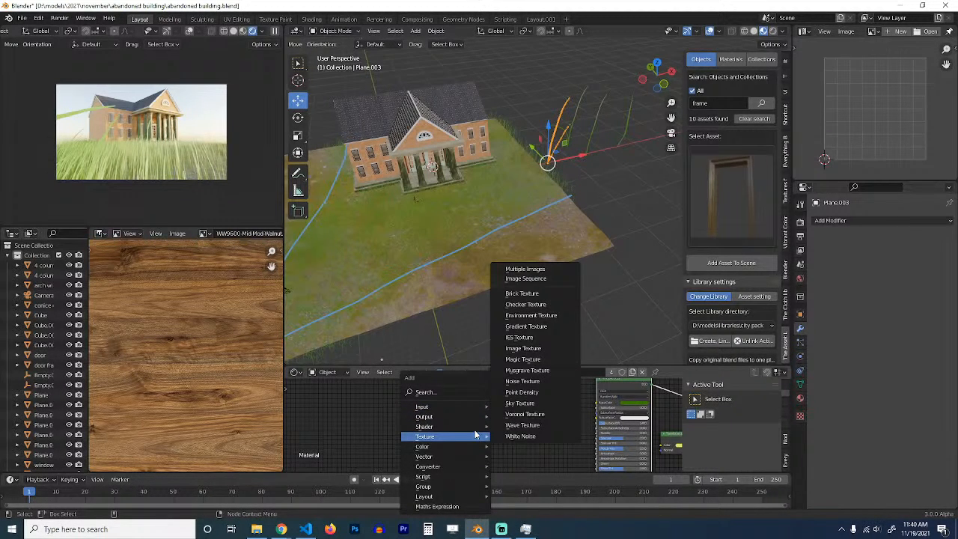
pyautogui.click(539, 349)
pyautogui.click(496, 376)
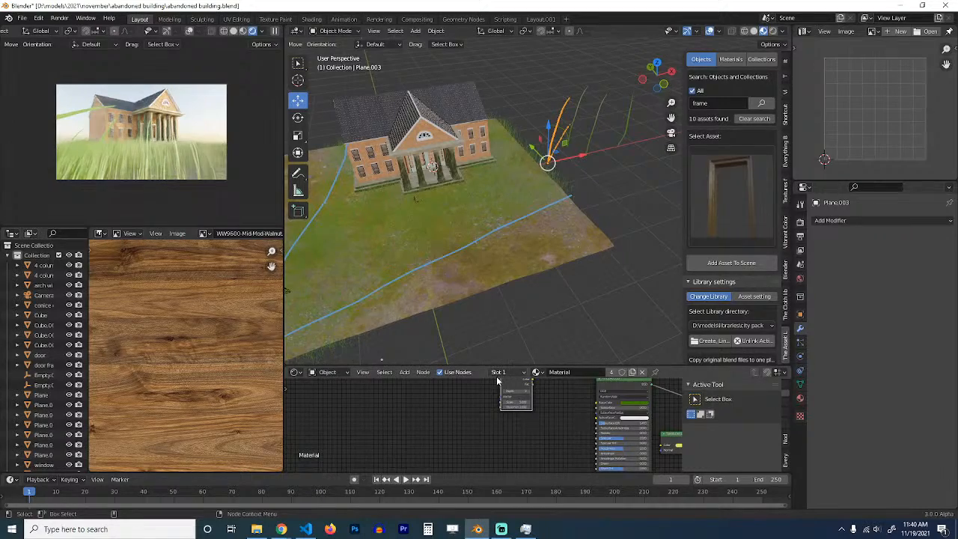
pyautogui.hotkey('shift', 'a')
pyautogui.moveTo(478, 404)
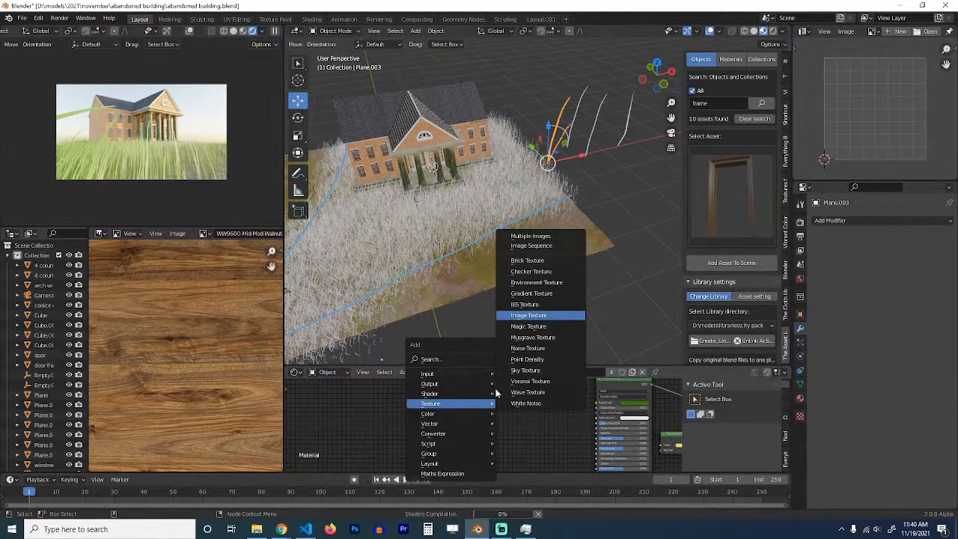
pyautogui.press('Return')
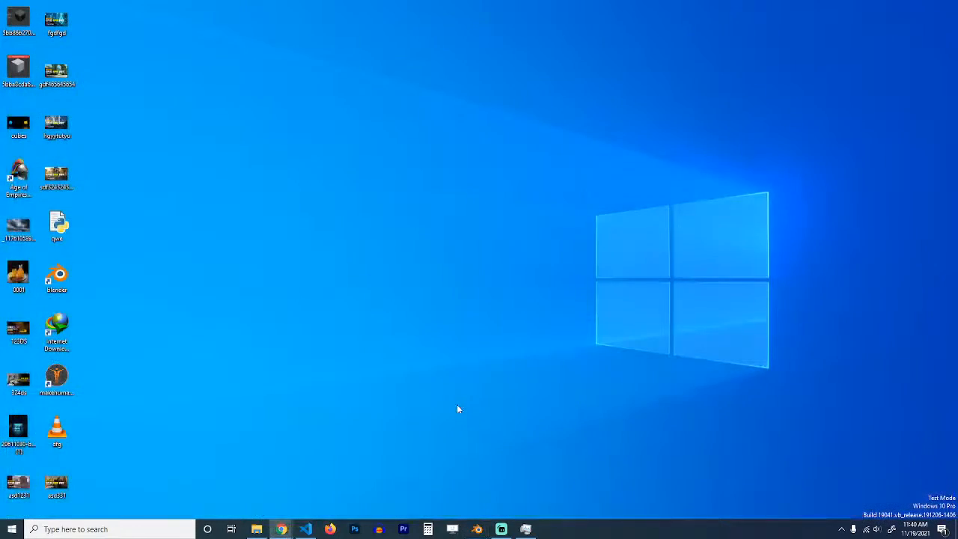
# Step: Restart Blender and reopen the recent file abandoned building.blend
pyautogui.click(522, 529)
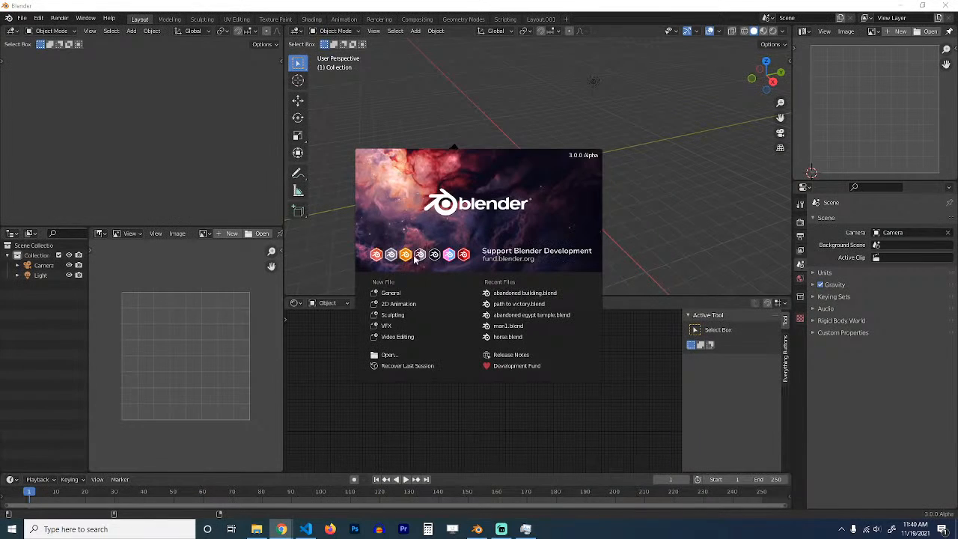
pyautogui.click(535, 294)
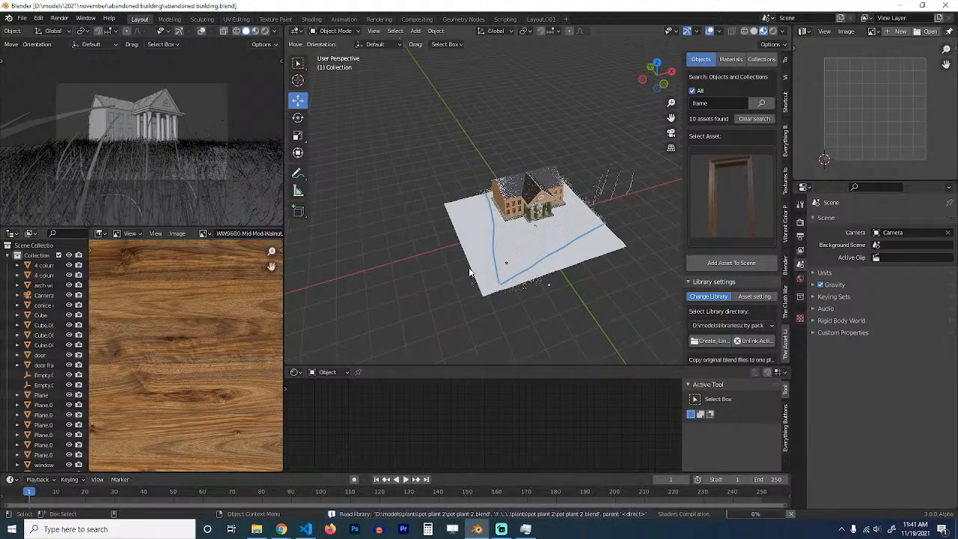
pyautogui.scroll(5, 469, 268)
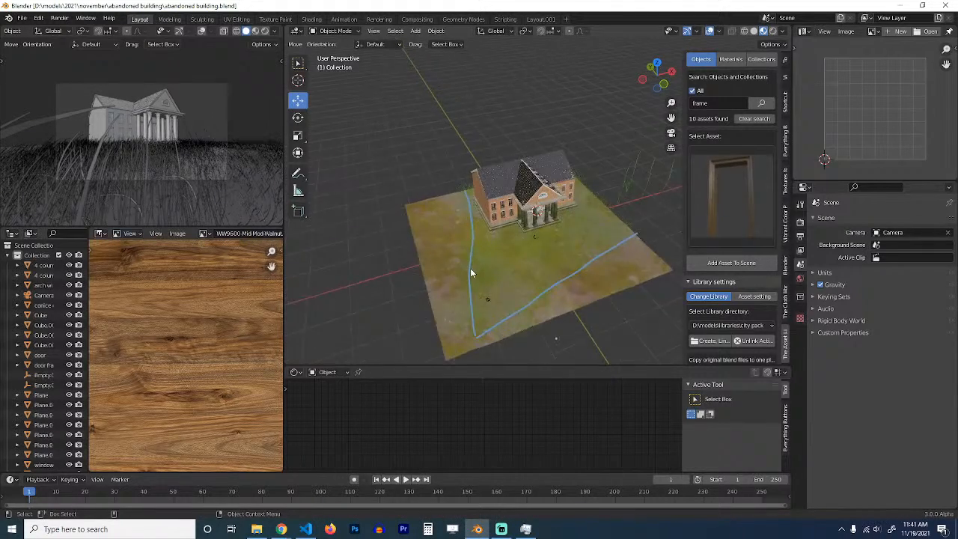
pyautogui.moveTo(472, 256); pyautogui.dragTo(465, 171, button='middle')
pyautogui.scroll(3, 478, 153)
pyautogui.scroll(-5, 473, 136)
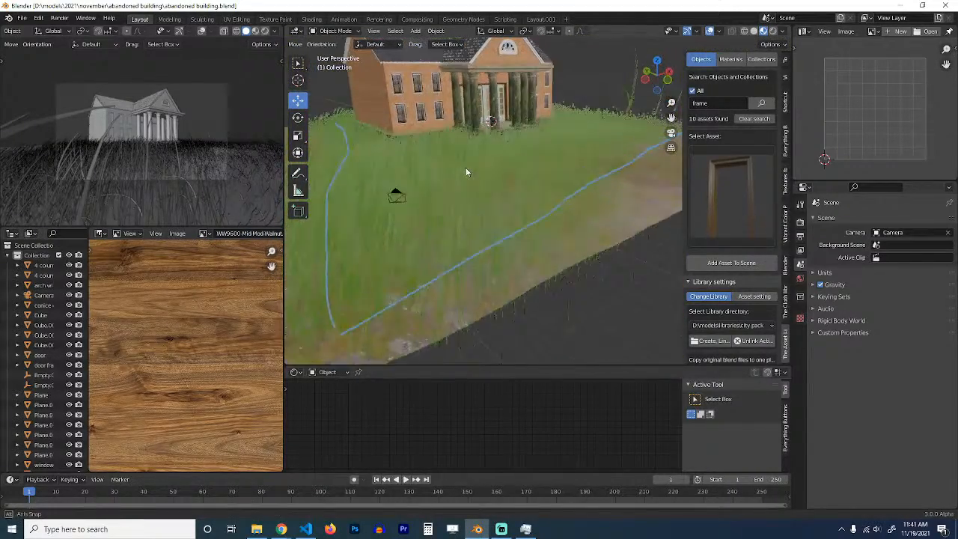
pyautogui.scroll(3, 465, 171)
# Step: Switch the main 3D viewport to Solid shading and save the file
pyautogui.press('z')
pyautogui.click(573, 137)
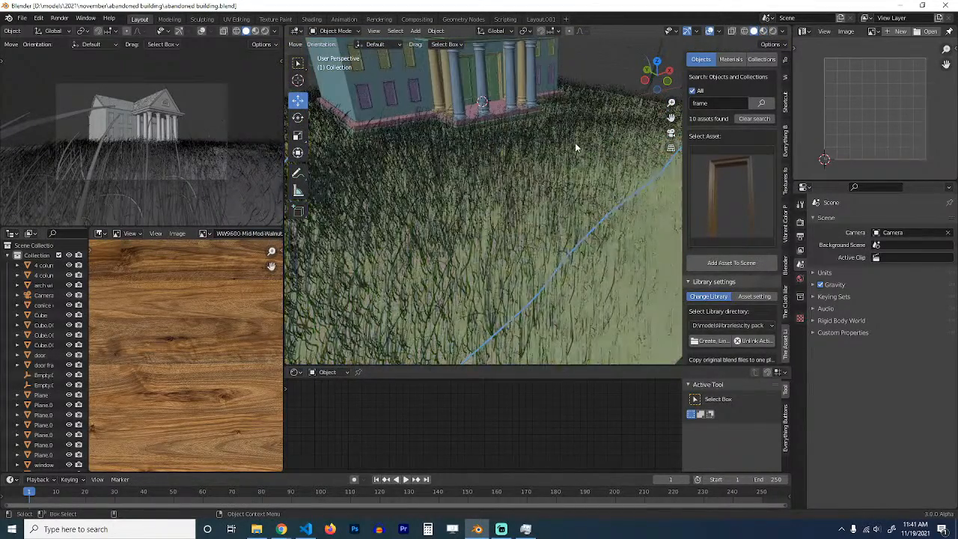
pyautogui.scroll(-4, 574, 143)
pyautogui.moveTo(574, 143)
pyautogui.mouseDown(button='middle')
pyautogui.moveTo(538, 153)
pyautogui.moveTo(569, 154)
pyautogui.mouseUp(button='middle')
pyautogui.hotkey('ctrl', 's')
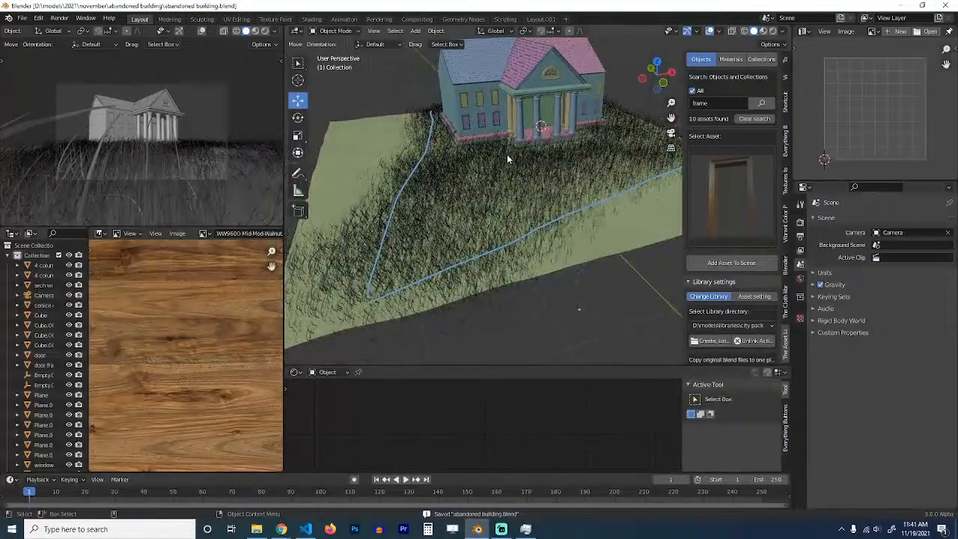
# Step: Select the grassy ground plane and set the hair length of its tall grass particle system to 2 m
pyautogui.scroll(4, 507, 154)
pyautogui.scroll(-4, 519, 150)
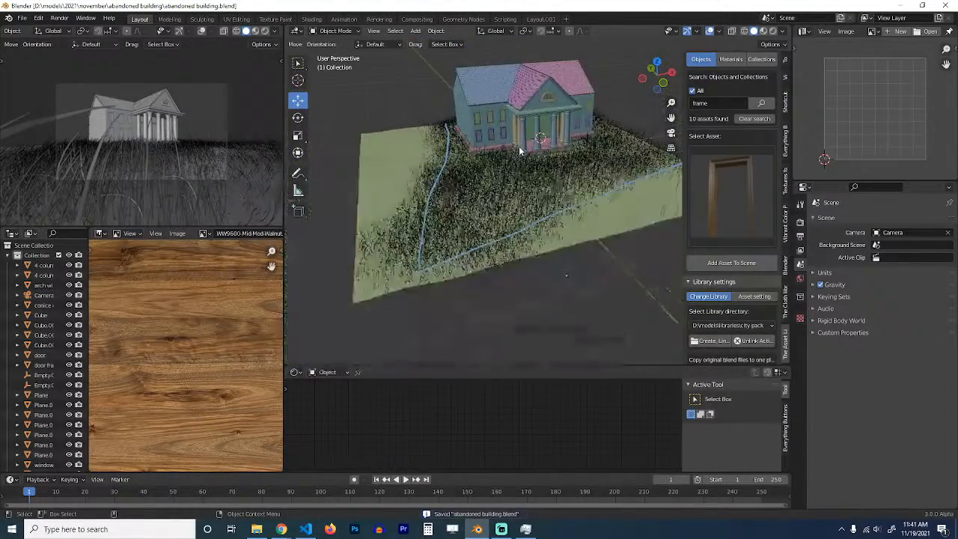
pyautogui.moveTo(519, 150); pyautogui.dragTo(428, 124, button='middle')
pyautogui.keyDown('shift'); pyautogui.moveTo(588, 154); pyautogui.dragTo(479, 169, button='middle'); pyautogui.keyUp('shift')
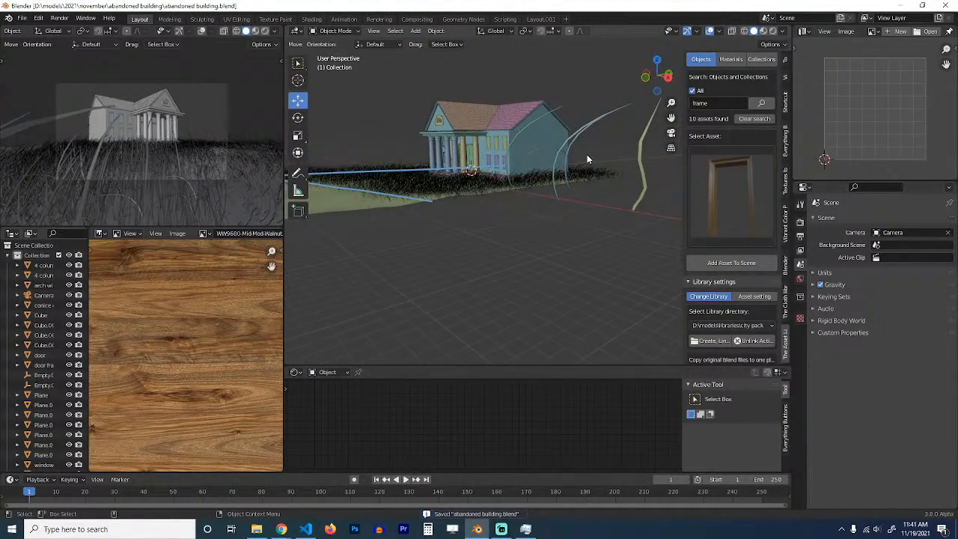
pyautogui.click(463, 197)
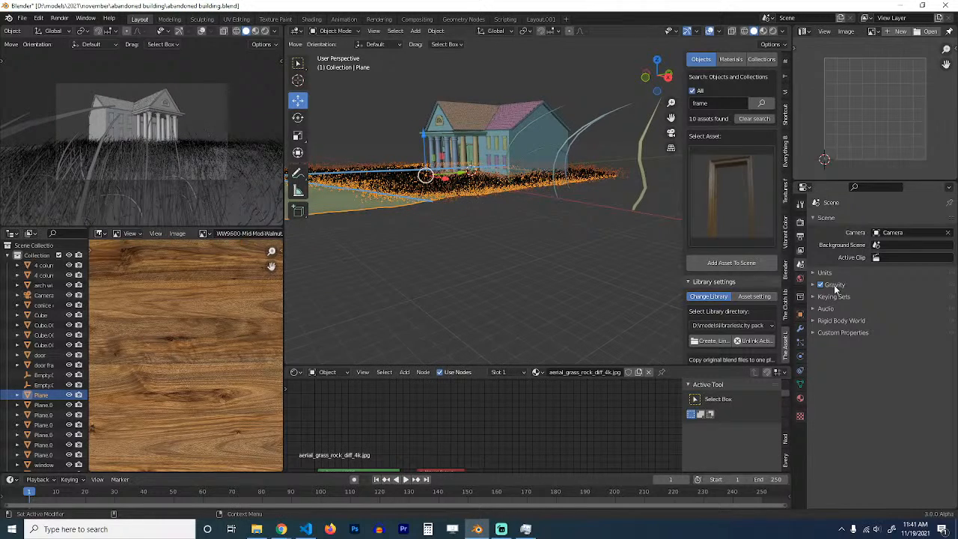
pyautogui.click(799, 329)
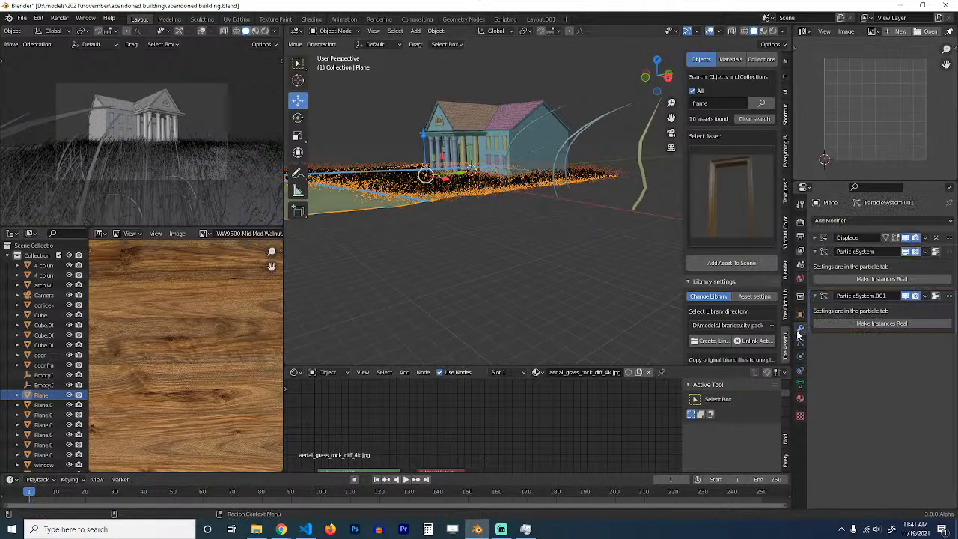
pyautogui.click(936, 252)
pyautogui.click(846, 223)
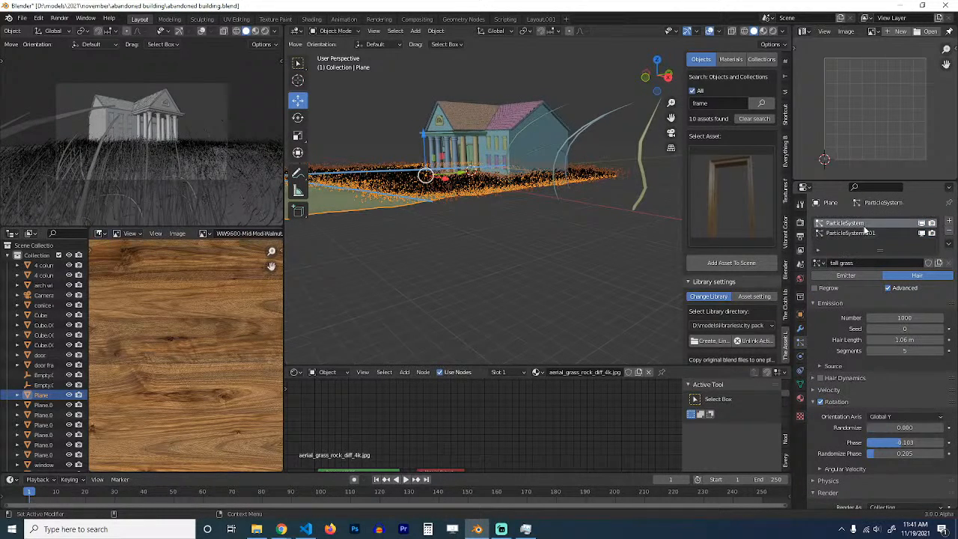
pyautogui.press('Return')
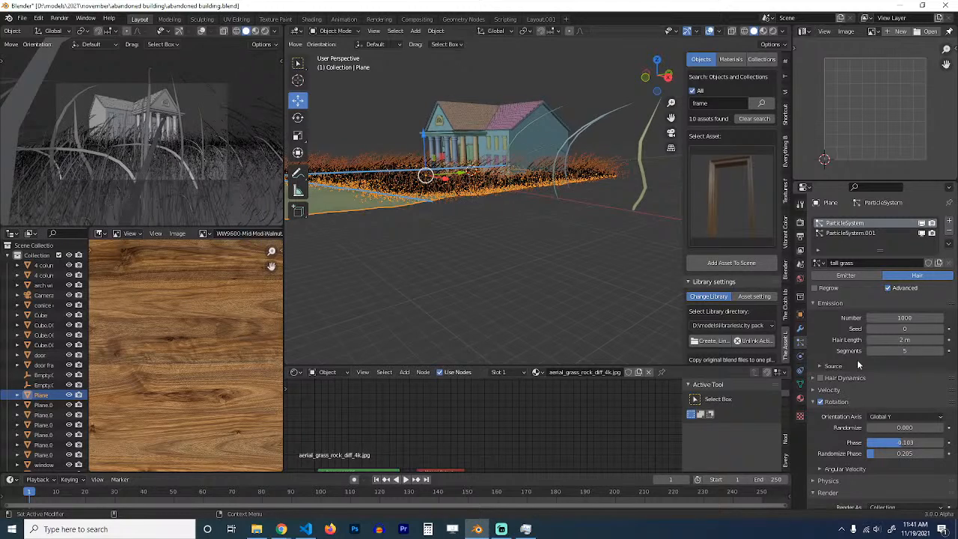
# Step: Set the number of tall grass particles to 500
pyautogui.write('50')
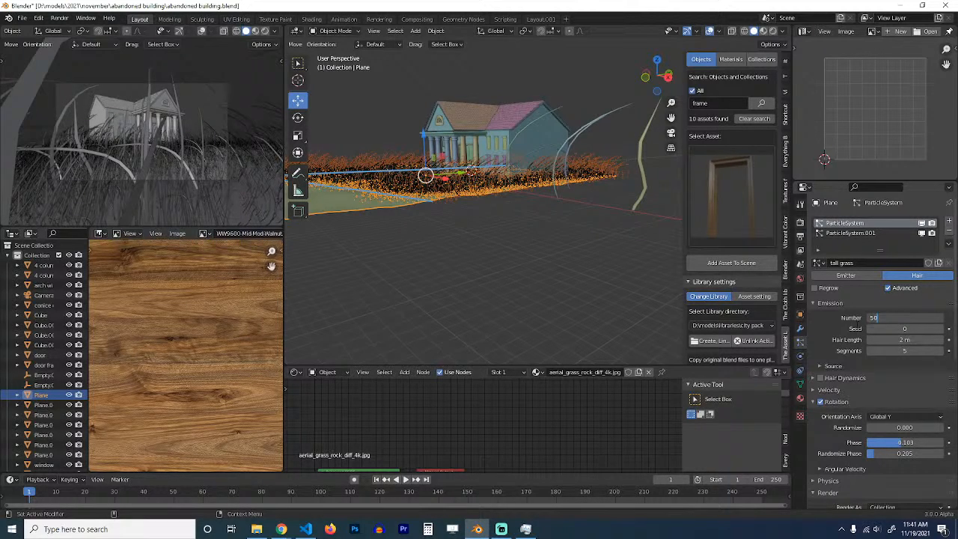
pyautogui.write('0')
pyautogui.press('Return')
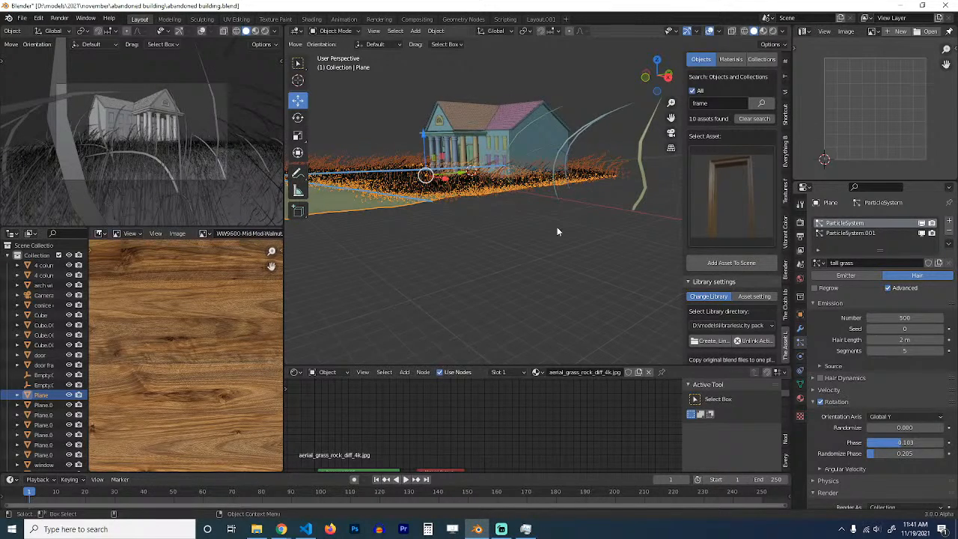
# Step: In camera view, raise the camera to about X -18.71, Y -22.49, Z 3.98 m to reframe the building, then save the file
pyautogui.moveTo(557, 226); pyautogui.dragTo(480, 261, button='middle')
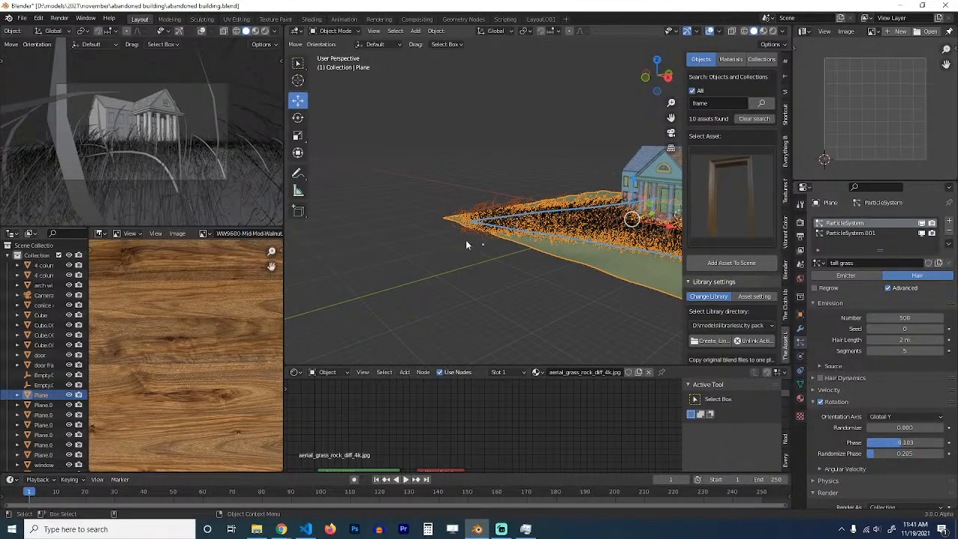
pyautogui.click(450, 175)
pyautogui.press('KP_0')
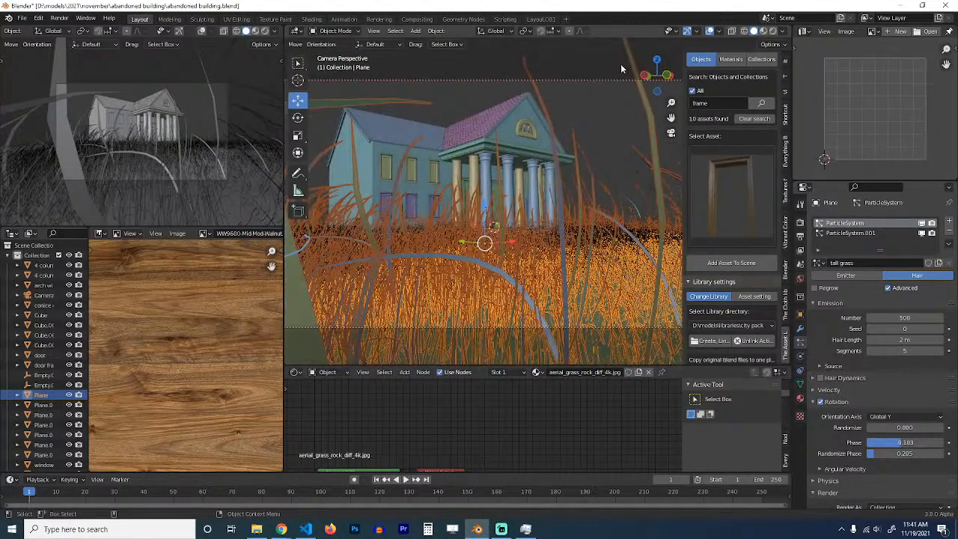
pyautogui.press('g')
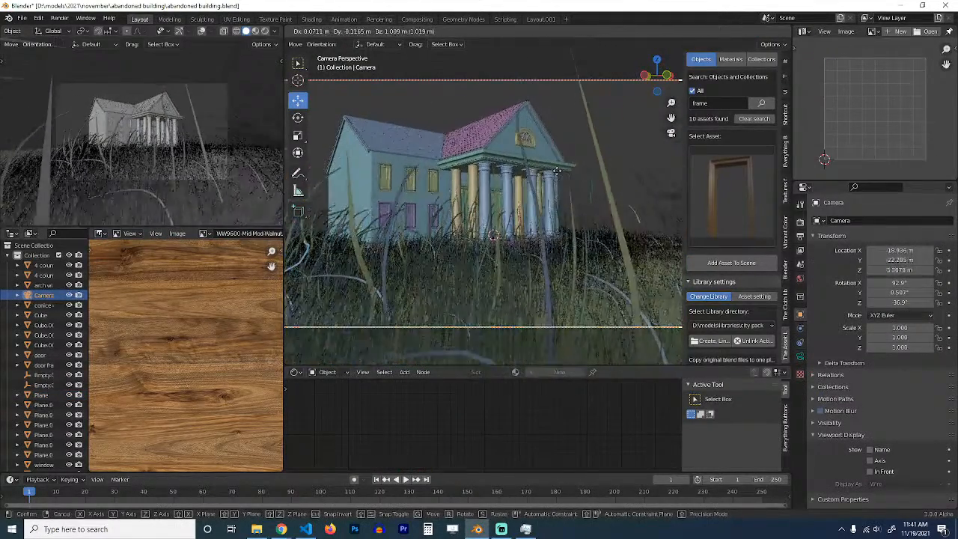
pyautogui.click(555, 162)
pyautogui.scroll(-2, 546, 220)
pyautogui.press('g')
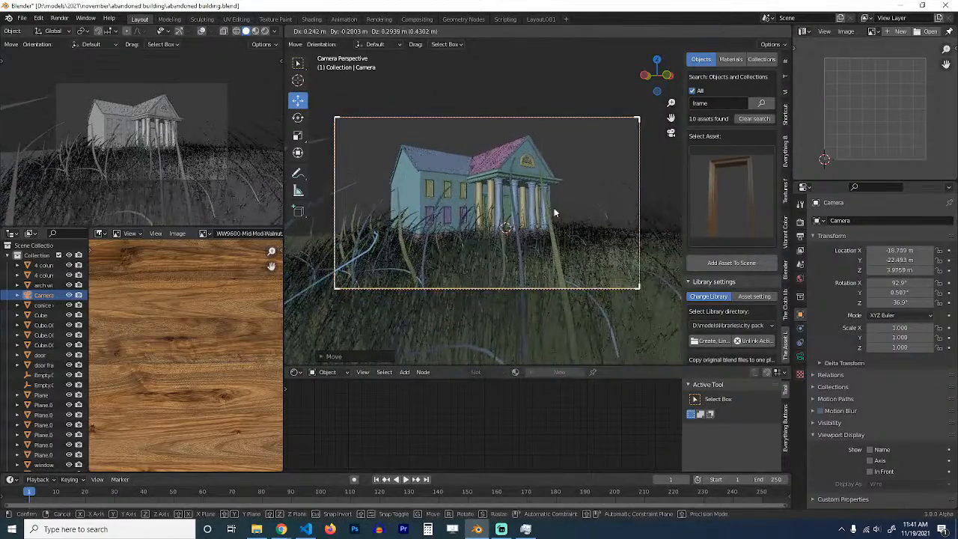
pyautogui.click(555, 213)
pyautogui.moveTo(555, 212); pyautogui.dragTo(483, 287, button='middle')
pyautogui.scroll(-5, 522, 266)
pyautogui.hotkey('ctrl', 's')
pyautogui.click(500, 349)
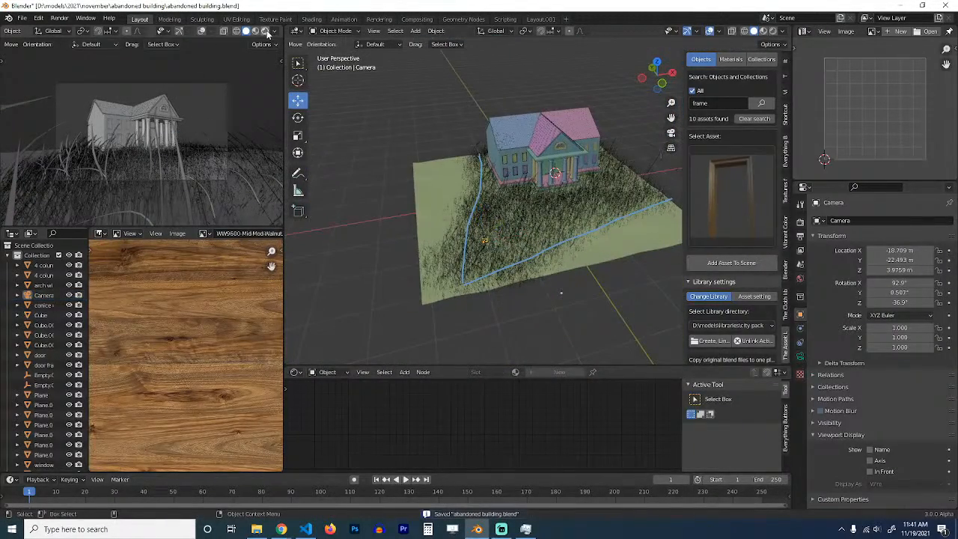
# Step: Switch the small camera preview viewport to Rendered shading and save the file
pyautogui.click(264, 31)
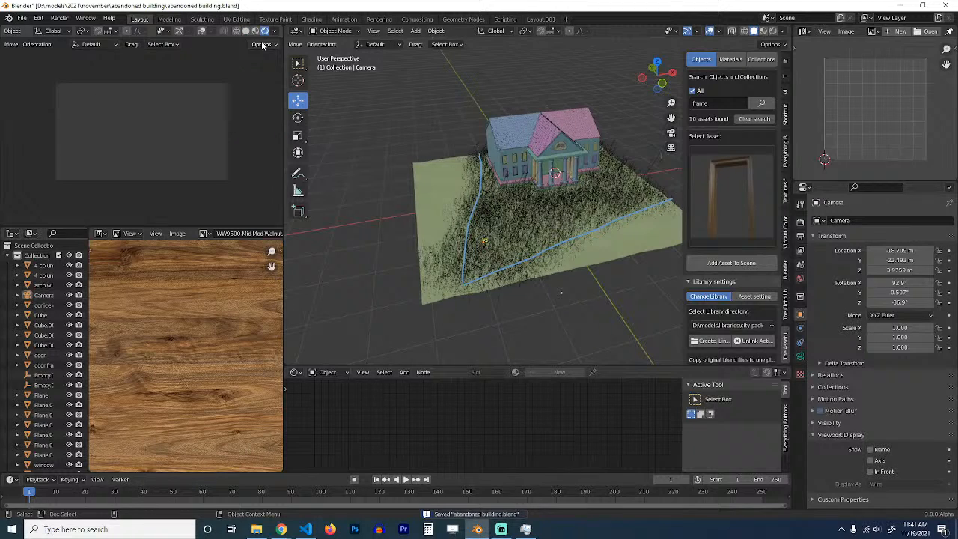
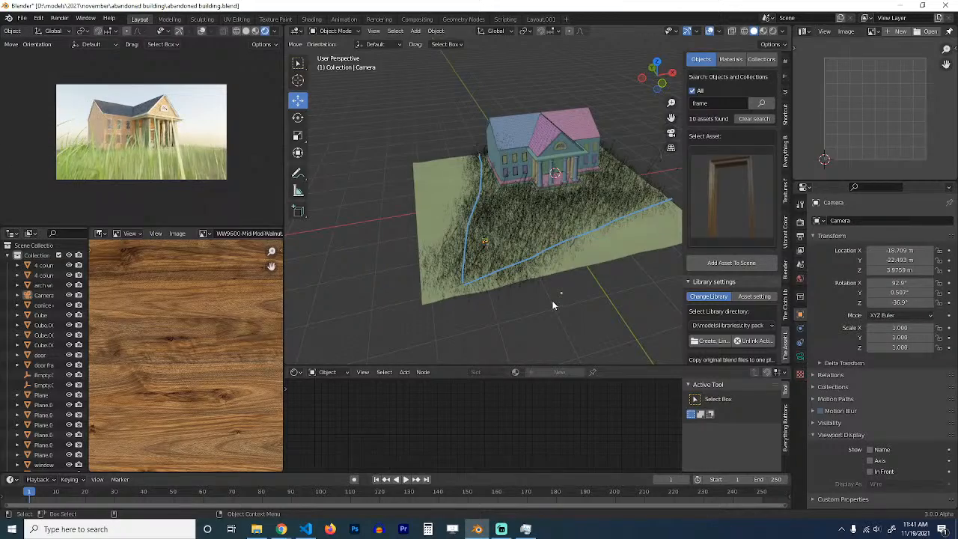
pyautogui.hotkey('ctrl', 's')
pyautogui.scroll(2, 482, 300)
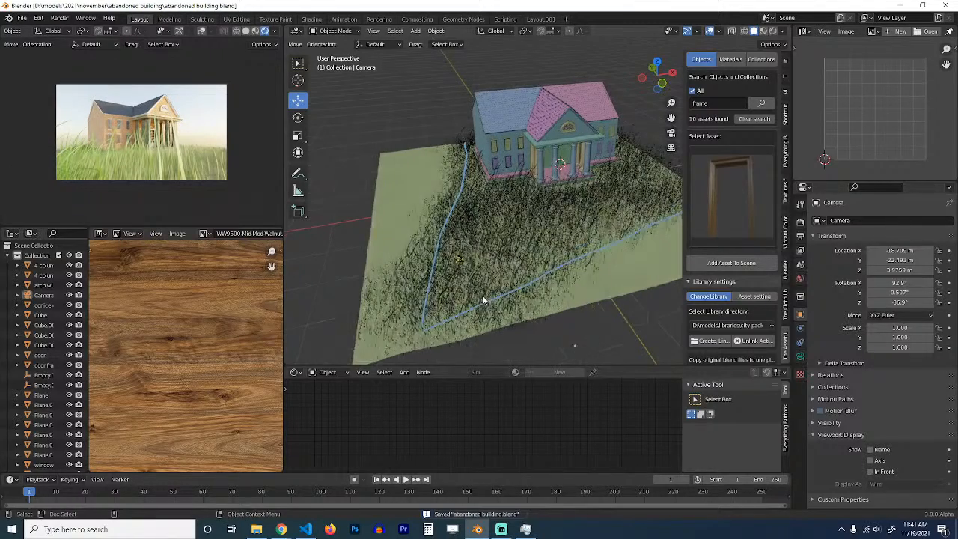
# Step: Add an Image Texture node to the tall grass blade's material and load aerial_grass_rock_diff_4k.jpg into it
pyautogui.click(551, 297)
pyautogui.moveTo(551, 298); pyautogui.dragTo(620, 152, button='middle')
pyautogui.scroll(-2, 495, 414)
pyautogui.moveTo(480, 412); pyautogui.dragTo(650, 408, button='middle')
pyautogui.hotkey('shift', 'a')
pyautogui.moveTo(361, 436)
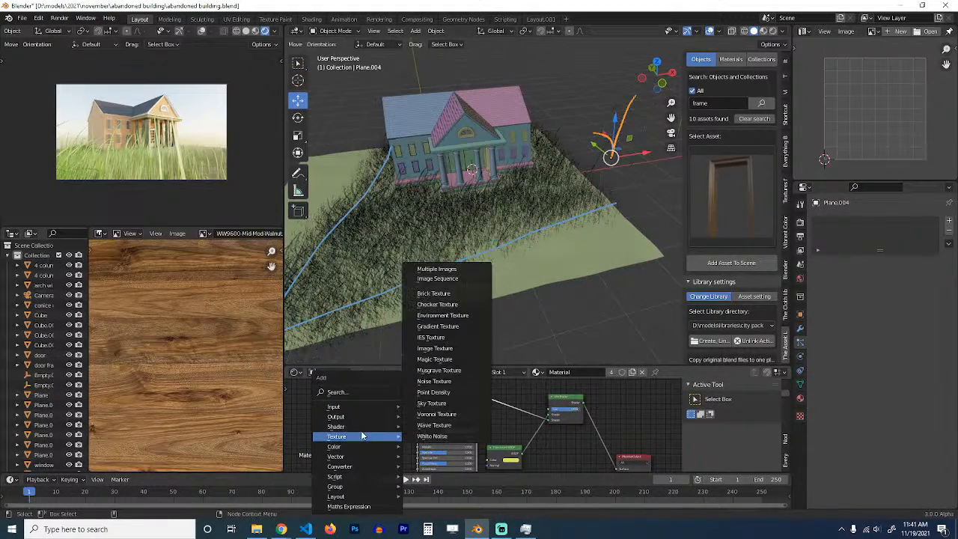
pyautogui.click(452, 349)
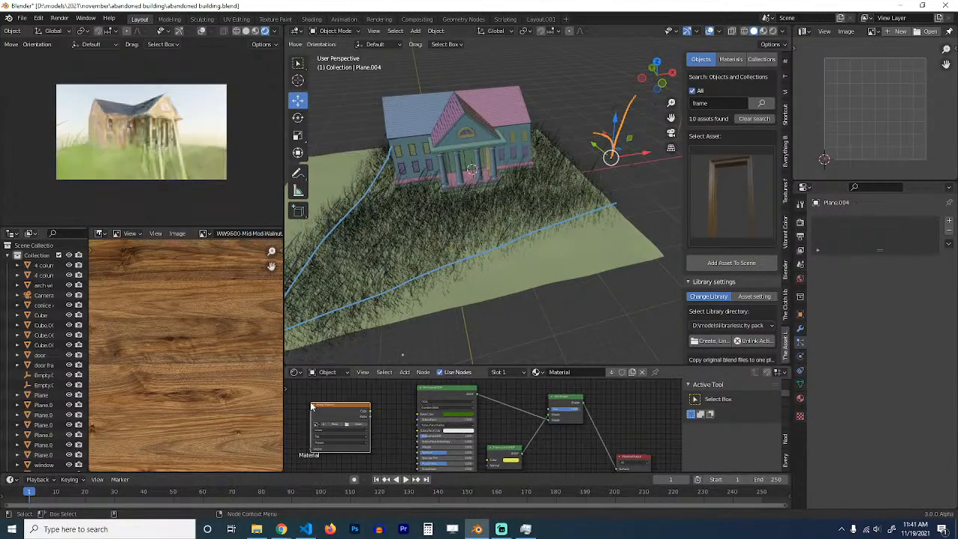
pyautogui.click(312, 406)
pyautogui.moveTo(311, 406); pyautogui.dragTo(385, 404, button='middle')
pyautogui.scroll(3, 382, 408)
pyautogui.click(381, 404)
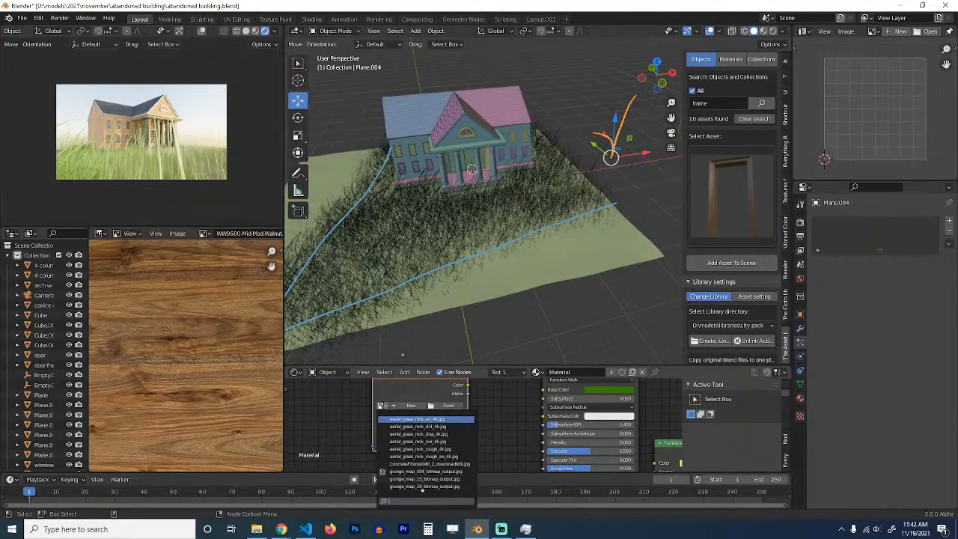
pyautogui.click(395, 427)
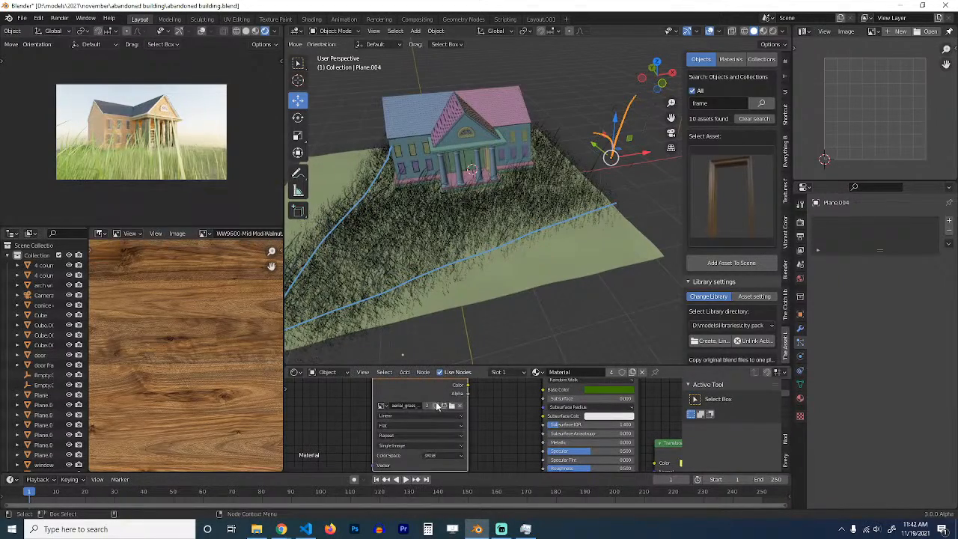
# Step: Add Texture Coordinate and Mapping nodes to the grass image texture, using the ground Plane's object coordinates
pyautogui.scroll(-2, 473, 408)
pyautogui.hotkey('ctrl', 't')
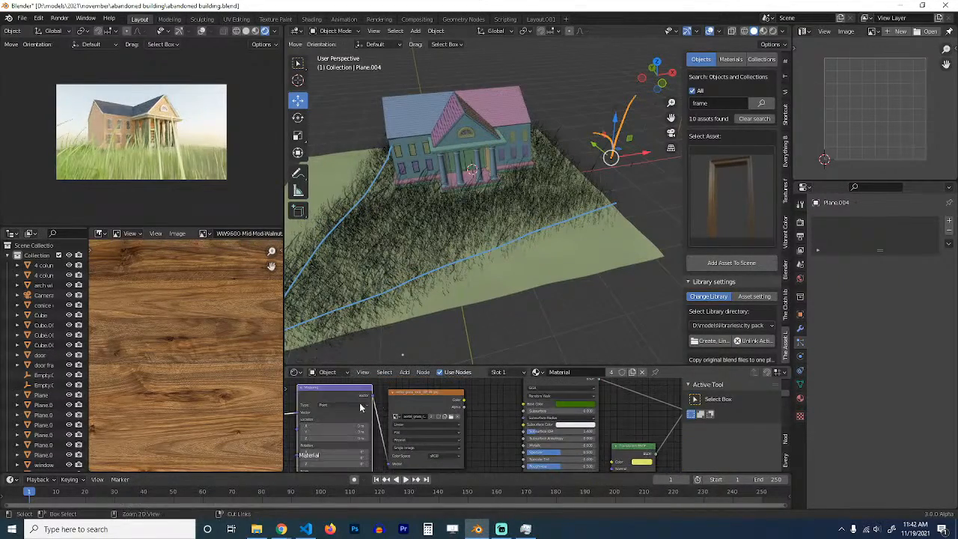
pyautogui.scroll(4, 446, 416)
pyautogui.moveTo(449, 412); pyautogui.dragTo(485, 397)
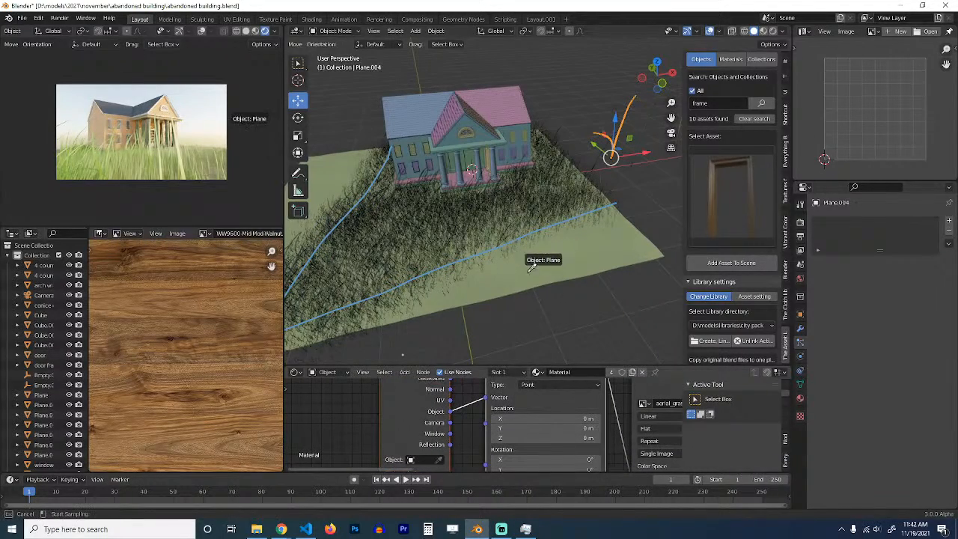
pyautogui.scroll(-2, 515, 398)
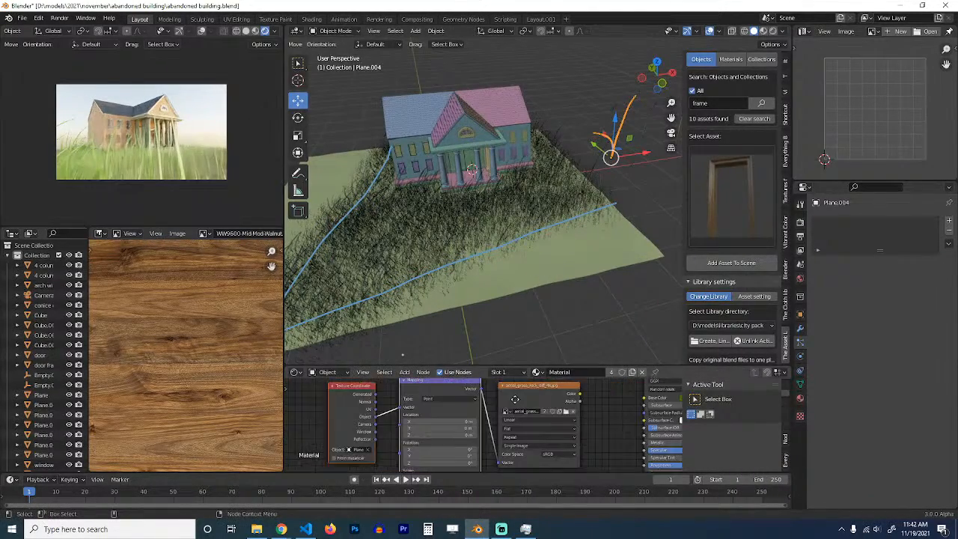
# Step: Preview the image texture's colour output on the isolated grass blade in Material Preview shading
pyautogui.moveTo(515, 399); pyautogui.dragTo(469, 398, button='middle')
pyautogui.keyDown('ctrl'); pyautogui.keyDown('shift'); pyautogui.click(506, 396); pyautogui.keyUp('shift'); pyautogui.keyUp('ctrl')
pyautogui.keyDown('shift'); pyautogui.moveTo(535, 232); pyautogui.dragTo(492, 266, button='middle'); pyautogui.keyUp('shift')
pyautogui.scroll(2, 487, 268)
pyautogui.press('KP_Divide')
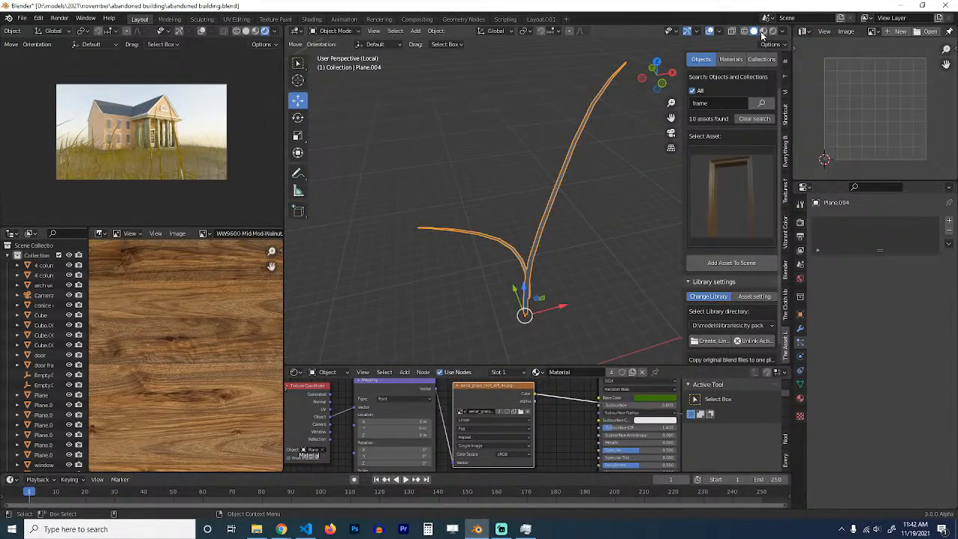
pyautogui.click(762, 33)
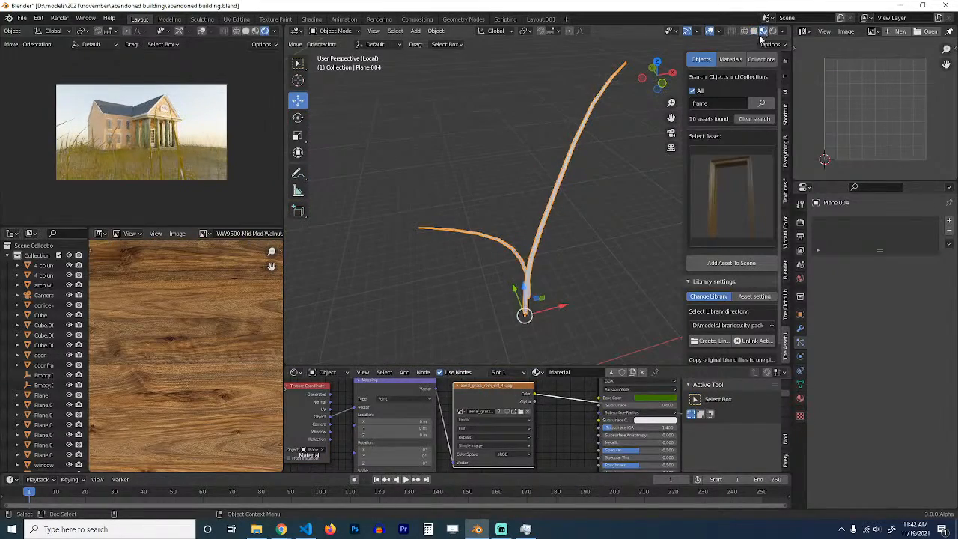
# Step: Set the grass image texture's projection to Box and inspect the blade
pyautogui.click(486, 429)
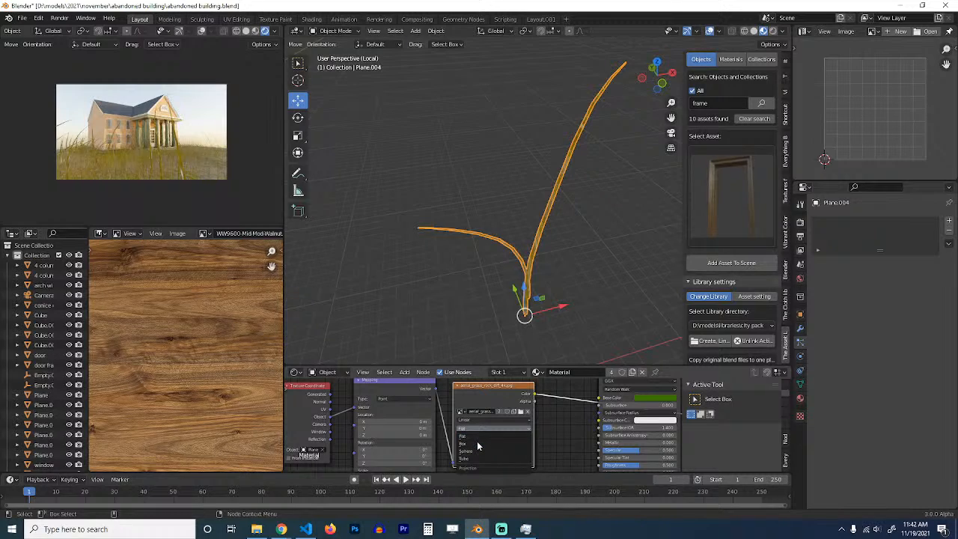
pyautogui.click(476, 442)
pyautogui.scroll(2, 488, 308)
pyautogui.moveTo(488, 308); pyautogui.dragTo(516, 299, button='middle')
pyautogui.scroll(-2, 516, 299)
pyautogui.scroll(-4, 496, 408)
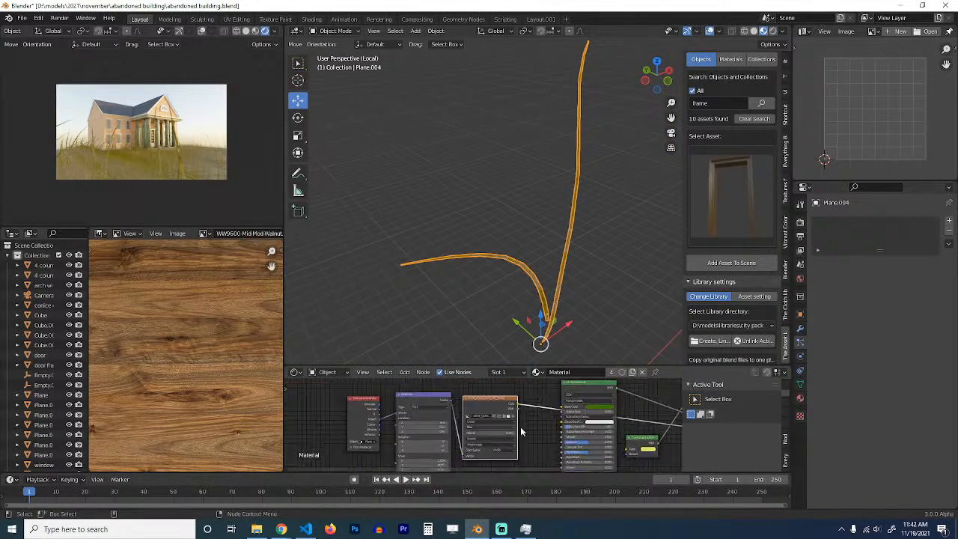
# Step: Feed the image colour into the Principled BSDF base colour, reconnect the Mix Shader to the material output and save the file
pyautogui.moveTo(455, 385)
pyautogui.mouseDown()
pyautogui.moveTo(470, 390)
pyautogui.moveTo(447, 385)
pyautogui.moveTo(449, 399)
pyautogui.mouseUp()
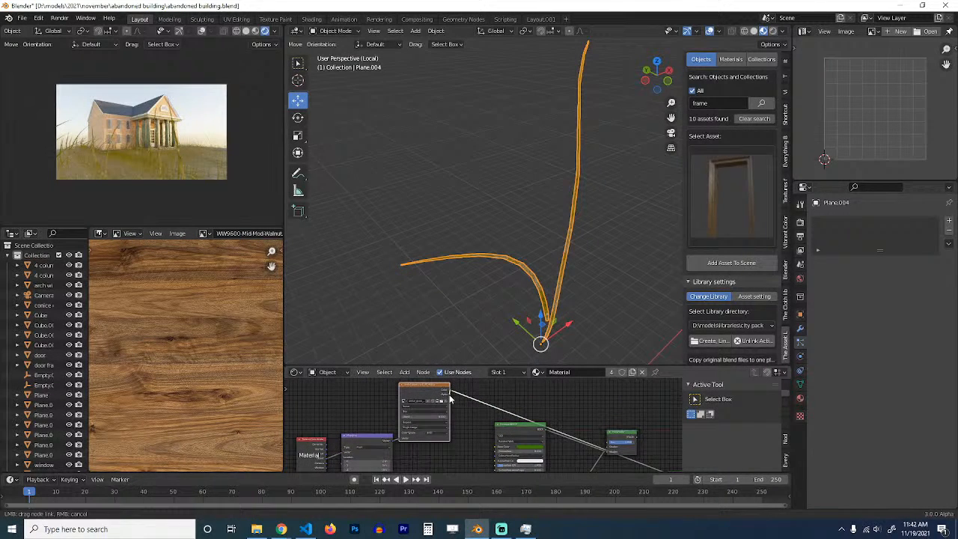
pyautogui.moveTo(498, 450); pyautogui.dragTo(517, 434)
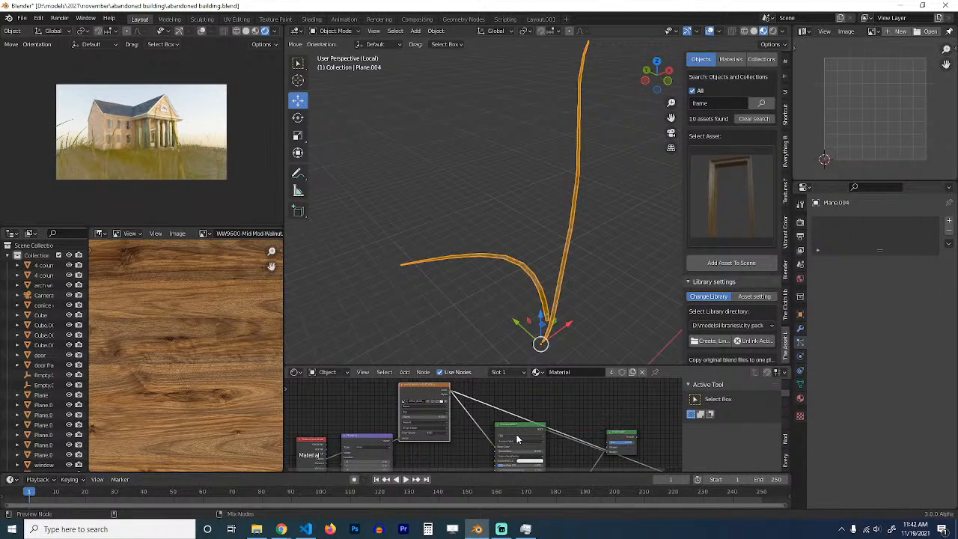
pyautogui.moveTo(579, 434); pyautogui.dragTo(479, 403, button='middle')
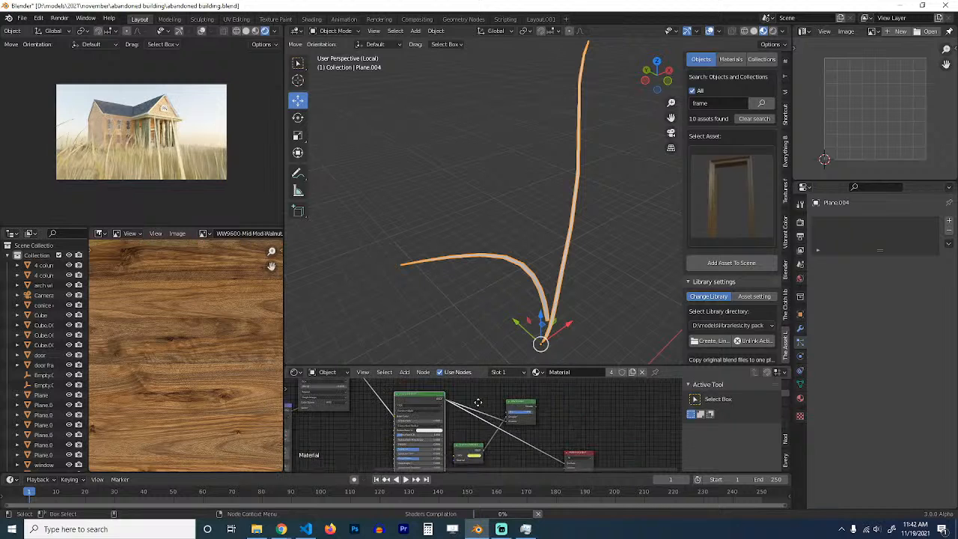
pyautogui.click(529, 407)
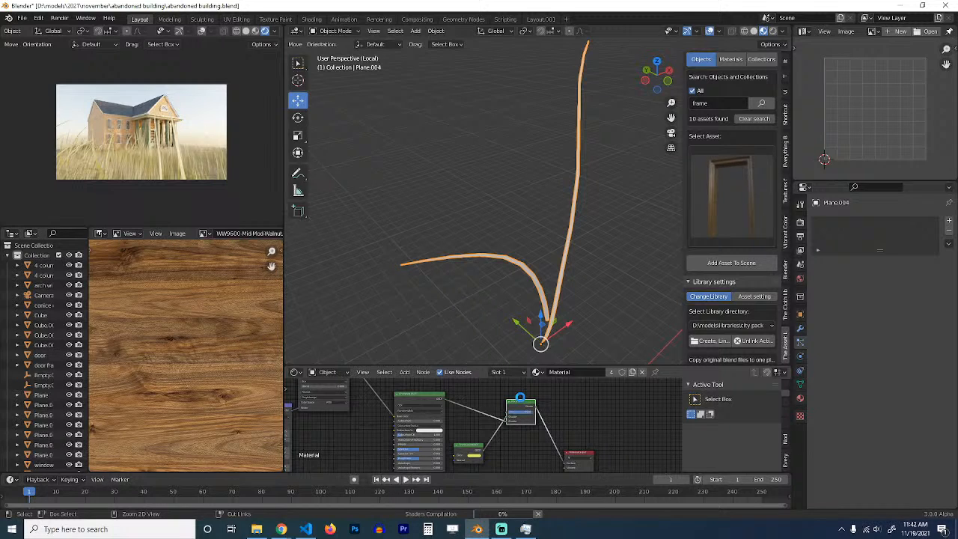
pyautogui.hotkey('ctrl', 's')
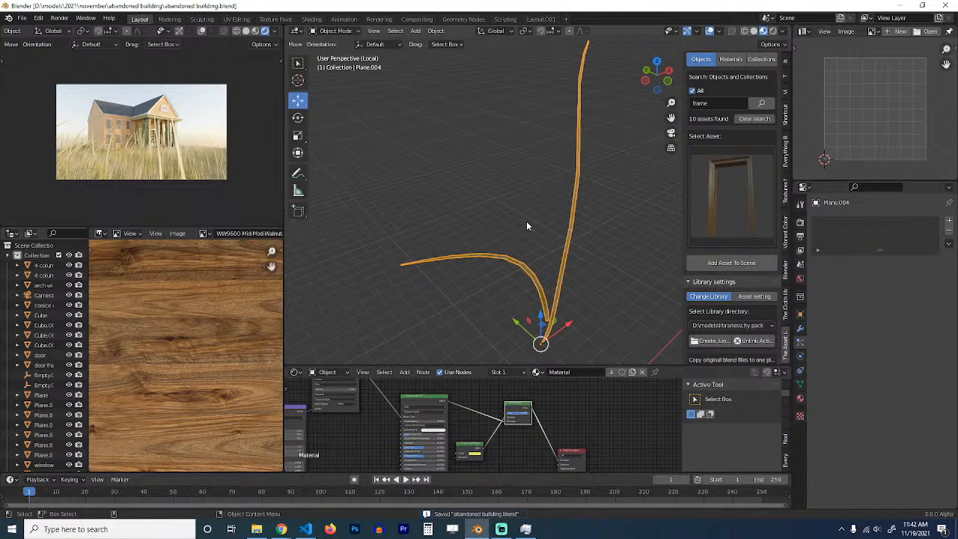
# Step: Insert a MixRGB node between the grass image texture and the Principled BSDF base colour
pyautogui.moveTo(477, 423); pyautogui.dragTo(536, 428, button='middle')
pyautogui.scroll(-2, 457, 427)
pyautogui.moveTo(595, 386); pyautogui.dragTo(485, 454)
pyautogui.moveTo(506, 403); pyautogui.dragTo(549, 400)
pyautogui.click(484, 406)
pyautogui.hotkey('shift', 'a')
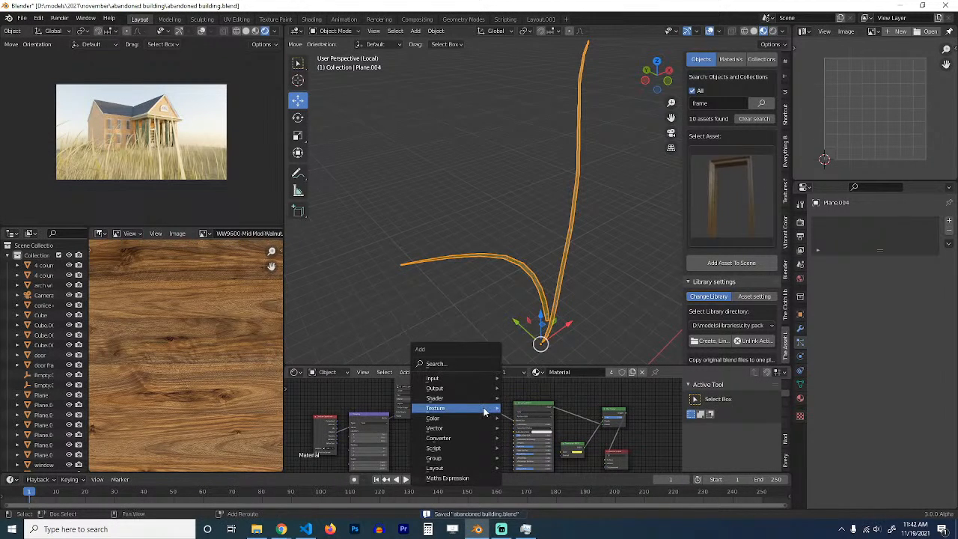
pyautogui.moveTo(438, 398)
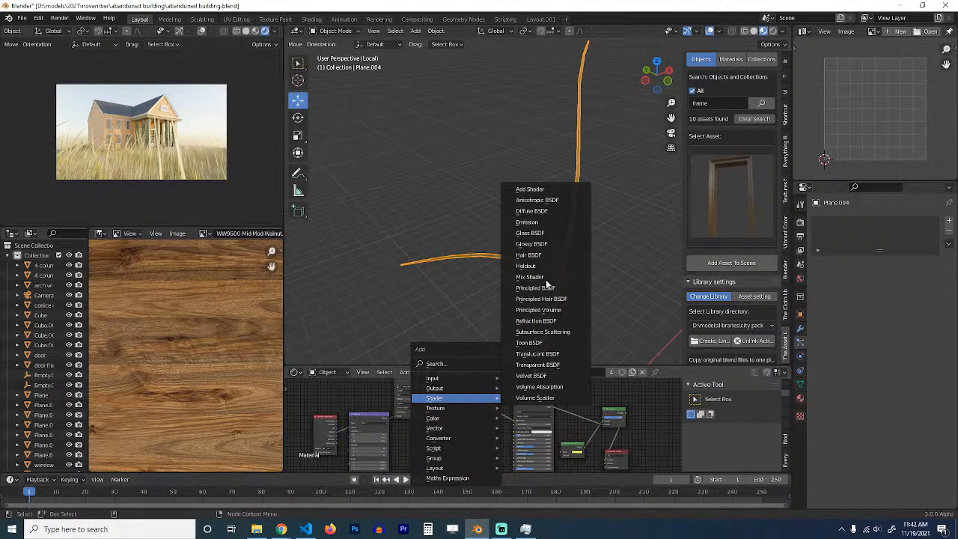
pyautogui.moveTo(459, 420)
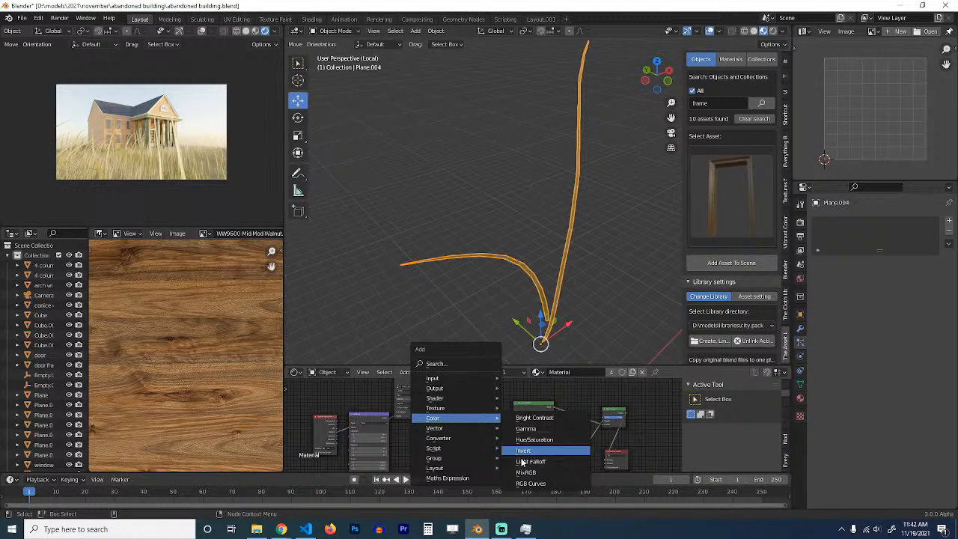
pyautogui.click(528, 462)
pyautogui.scroll(4, 452, 429)
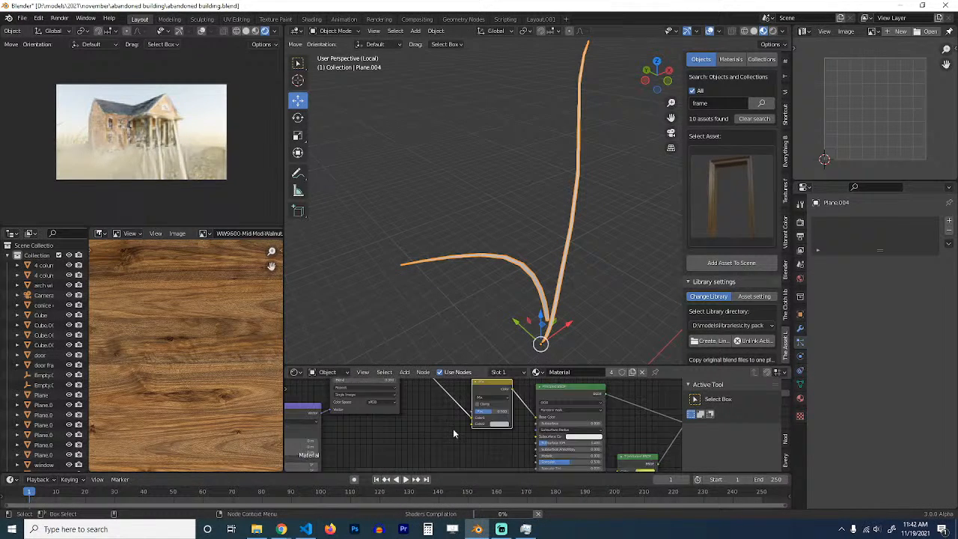
# Step: Set the Mix node's second colour to dark green and raise its factor to 1
pyautogui.click(501, 424)
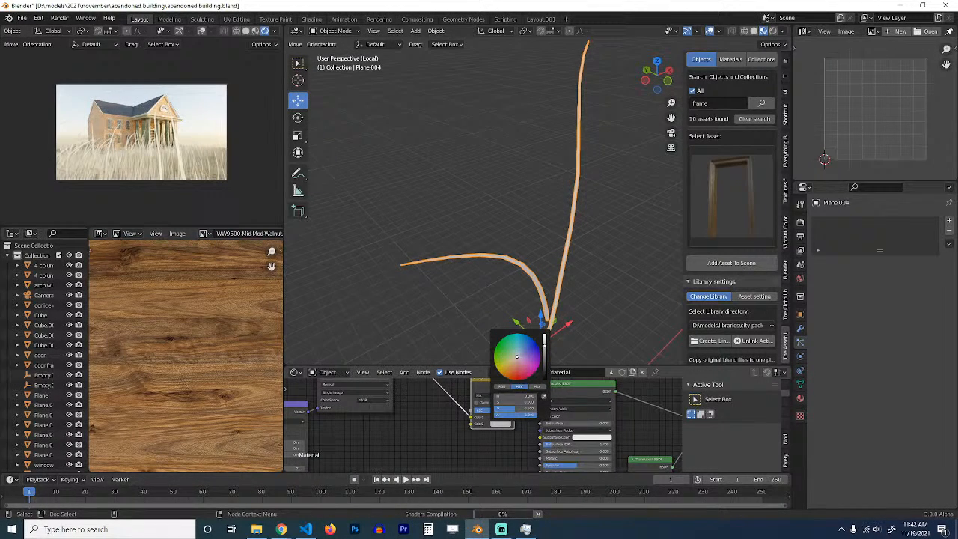
pyautogui.click(501, 348)
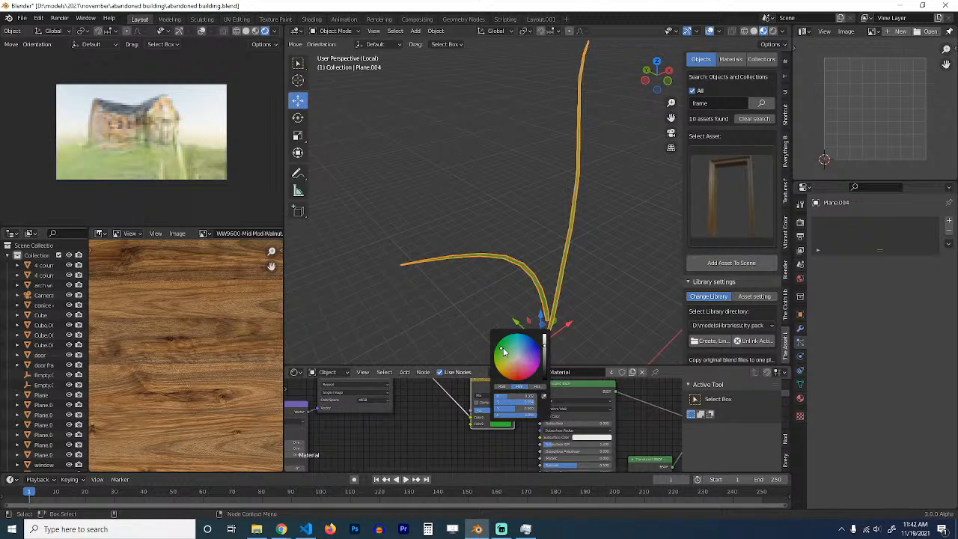
pyautogui.click(544, 372)
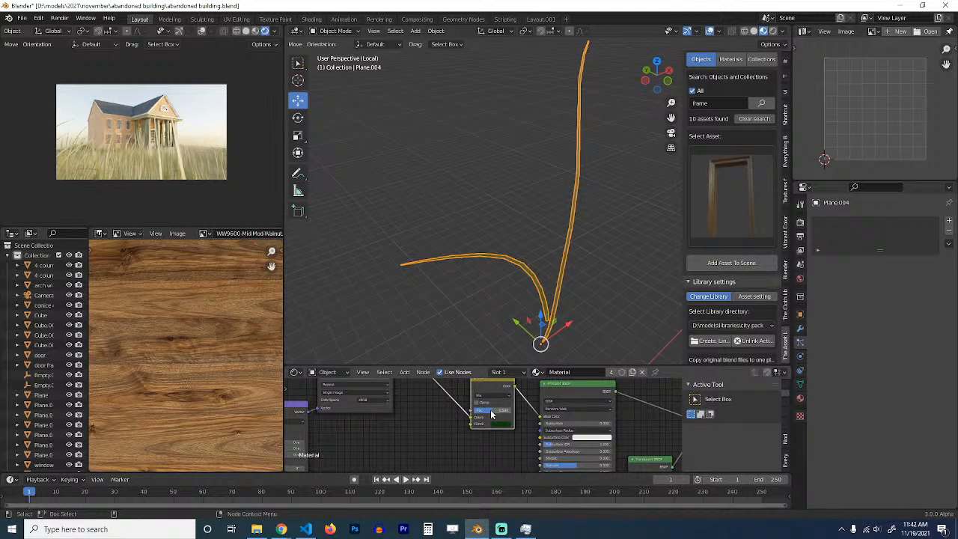
pyautogui.moveTo(495, 411); pyautogui.dragTo(512, 413)
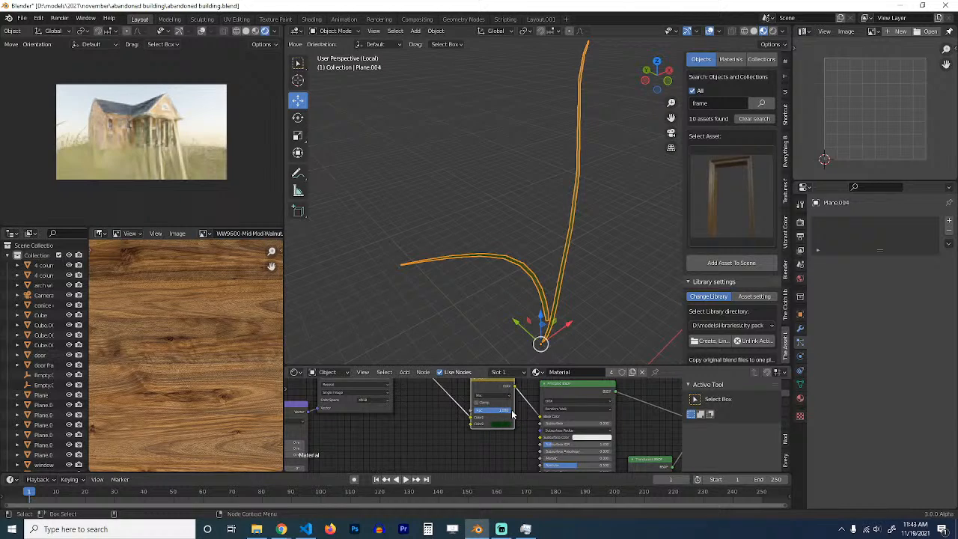
# Step: Relaunch Blender and reopen the recent file abandoned building.blend
pyautogui.press('super+d')
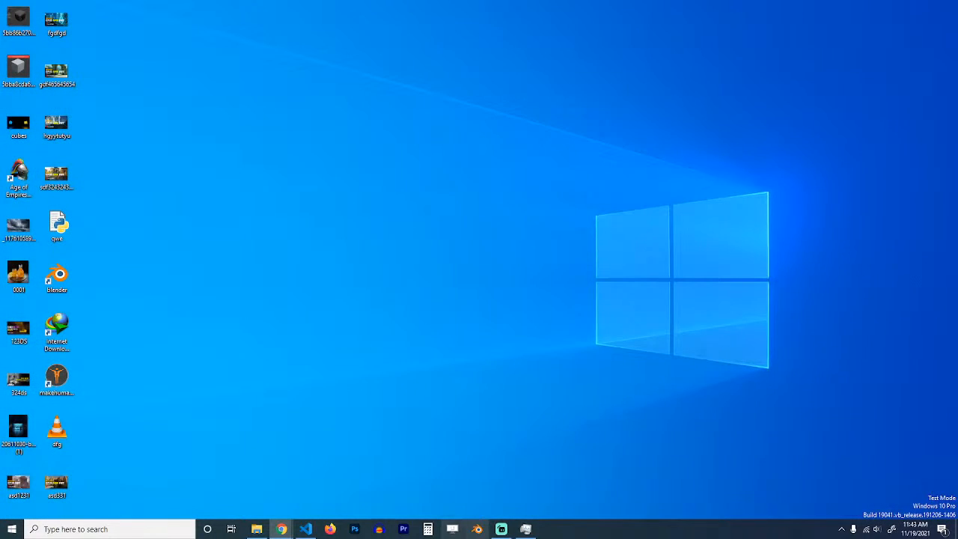
pyautogui.click(476, 529)
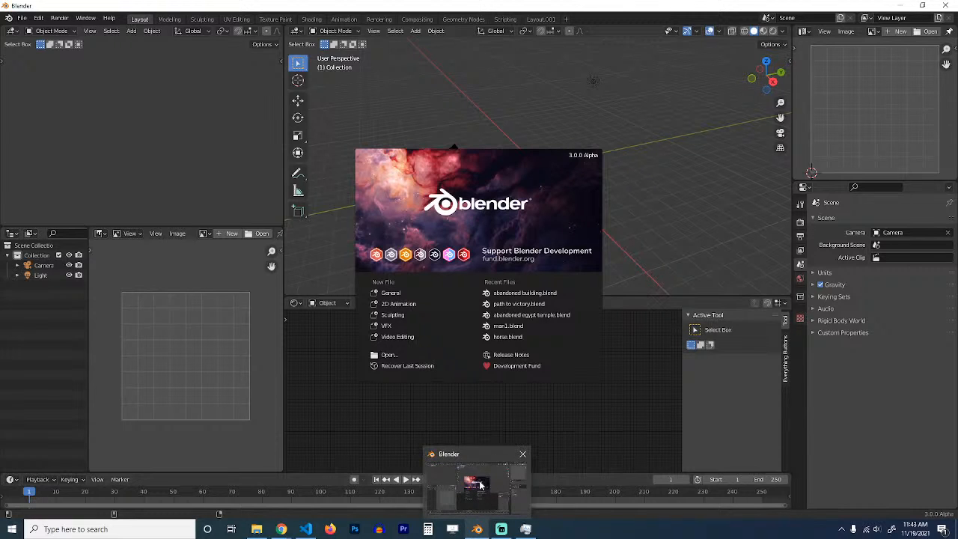
pyautogui.click(544, 292)
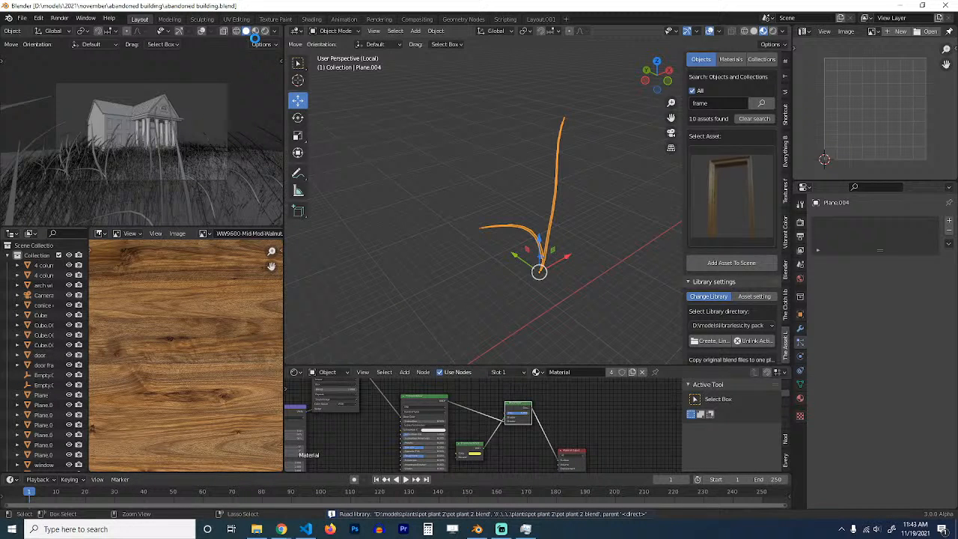
# Step: Deselect the grass blade and toggle the camera preview to Solid and back to Rendered shading
pyautogui.click(640, 199)
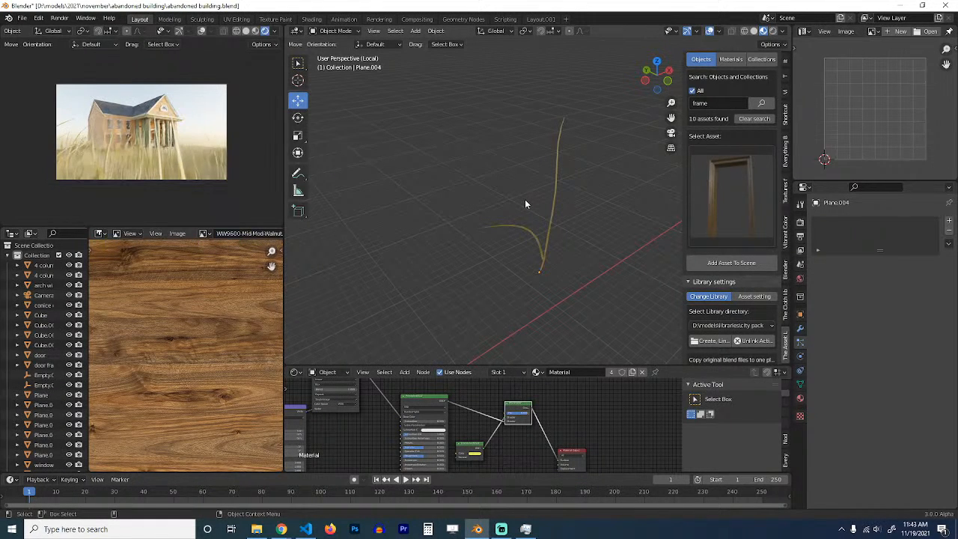
pyautogui.click(245, 32)
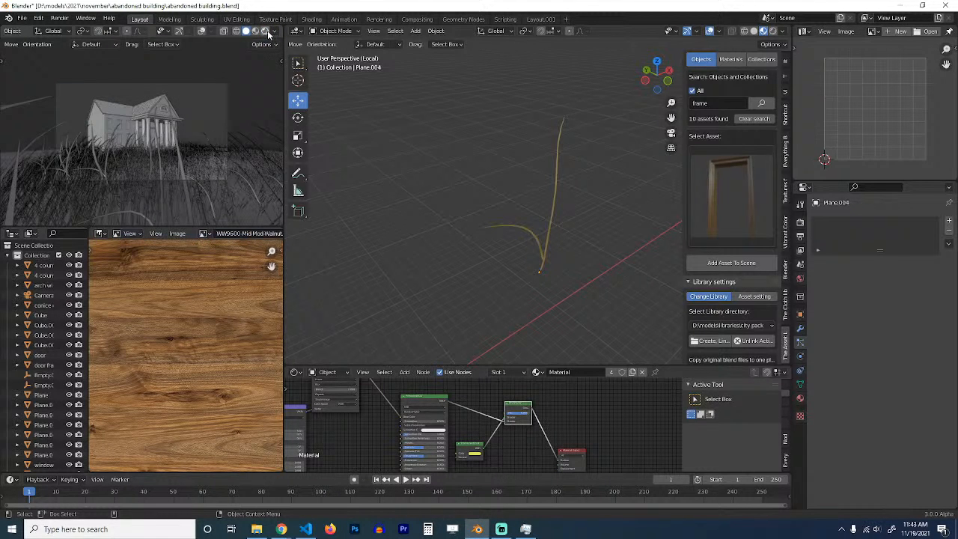
pyautogui.click(267, 31)
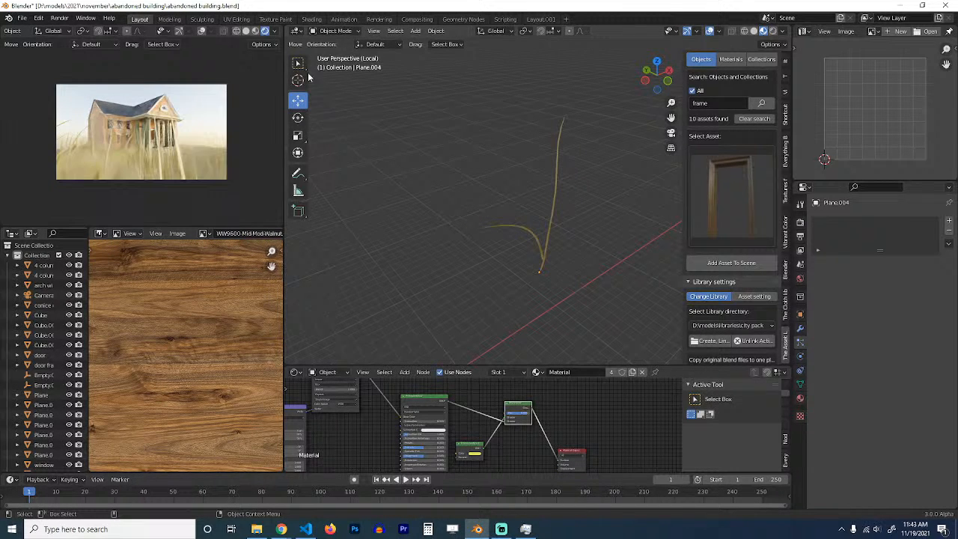
# Step: Pause the rendered camera preview and save the file
pyautogui.scroll(-2, 267, 34)
pyautogui.click(274, 32)
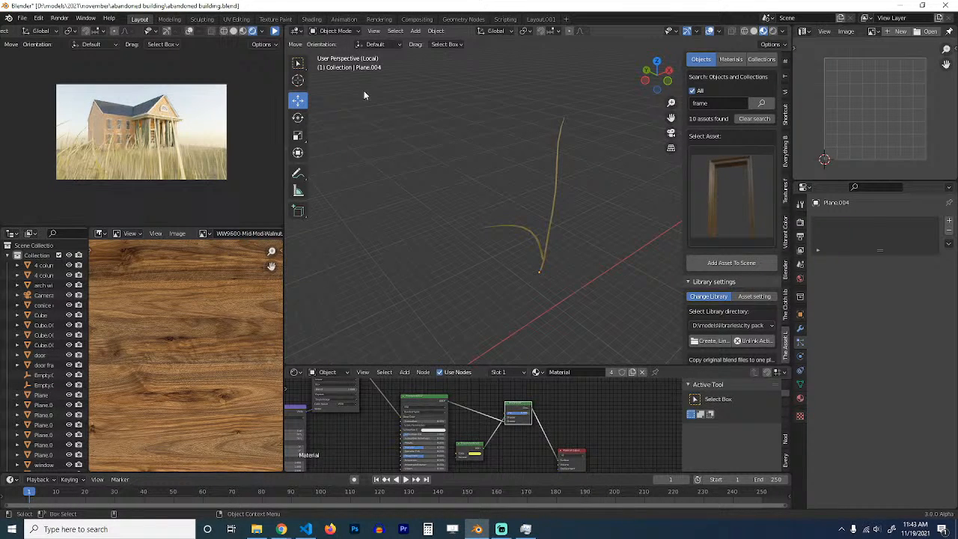
pyautogui.hotkey('ctrl', 's')
pyautogui.scroll(-3, 512, 205)
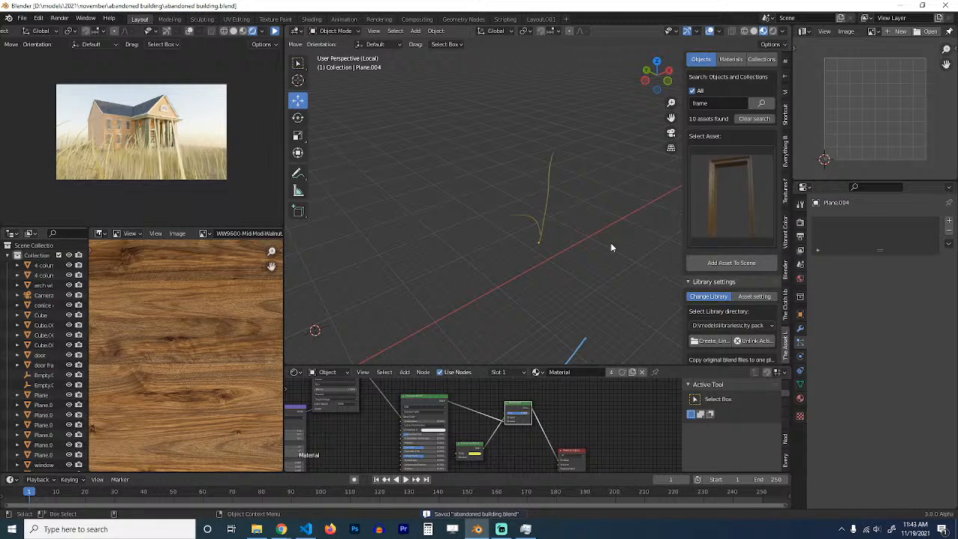
# Step: Set the sky texture's sun rotation to 80° and its sun elevation to 5°
pyautogui.click(800, 279)
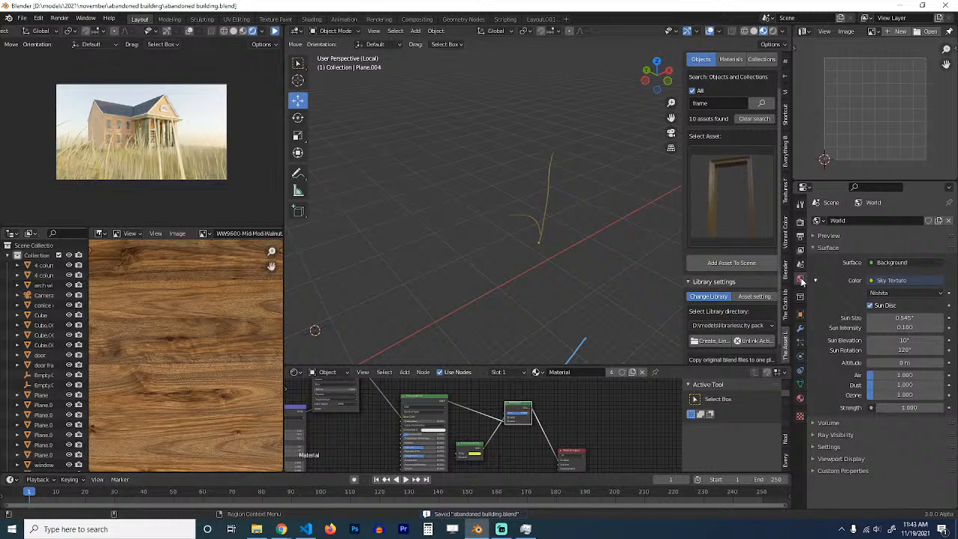
pyautogui.click(904, 350)
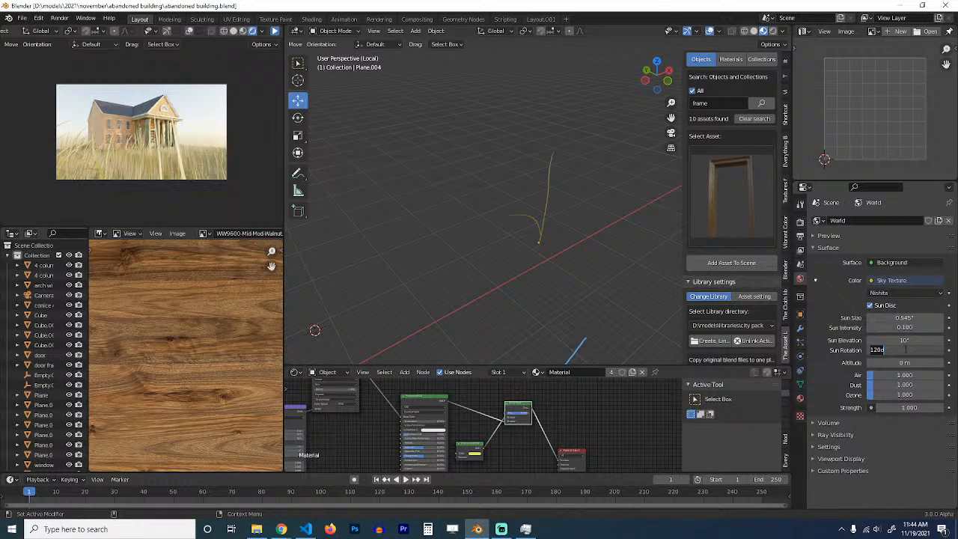
pyautogui.write('80')
pyautogui.press('Return')
pyautogui.click(872, 340)
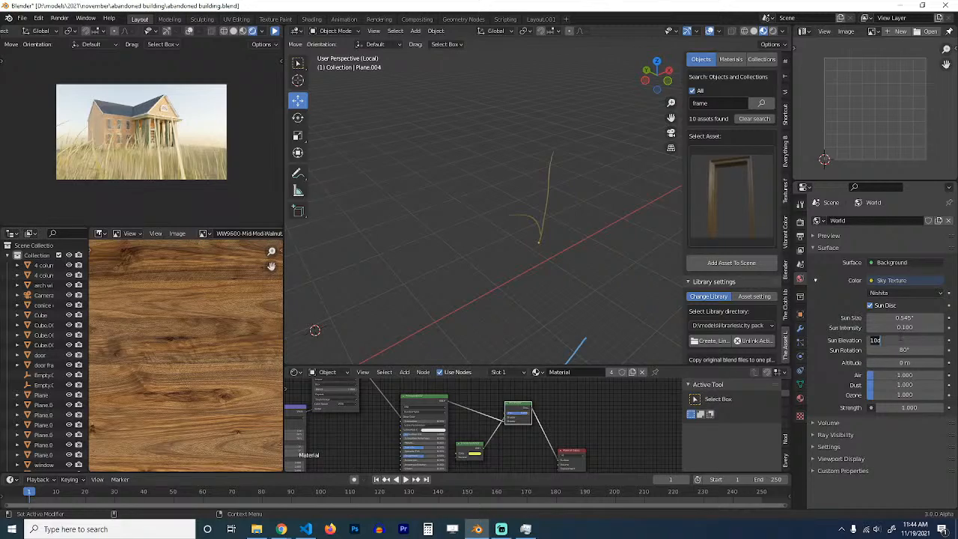
pyautogui.write('5')
pyautogui.press('Return')
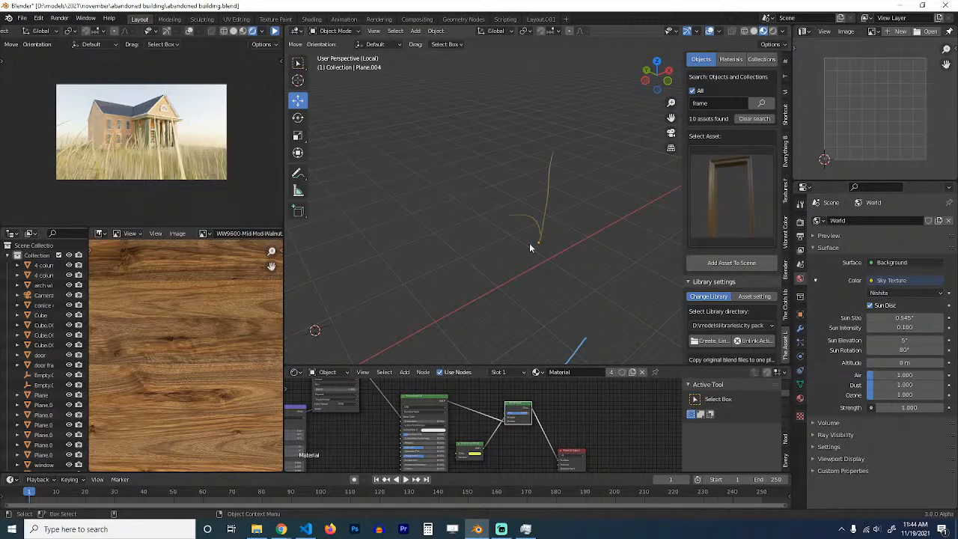
# Step: Leave local view and remove the ground plane's vertices behind and beside the building's far corner from the Group vertex group
pyautogui.press('KP_Divide')
pyautogui.click(471, 274)
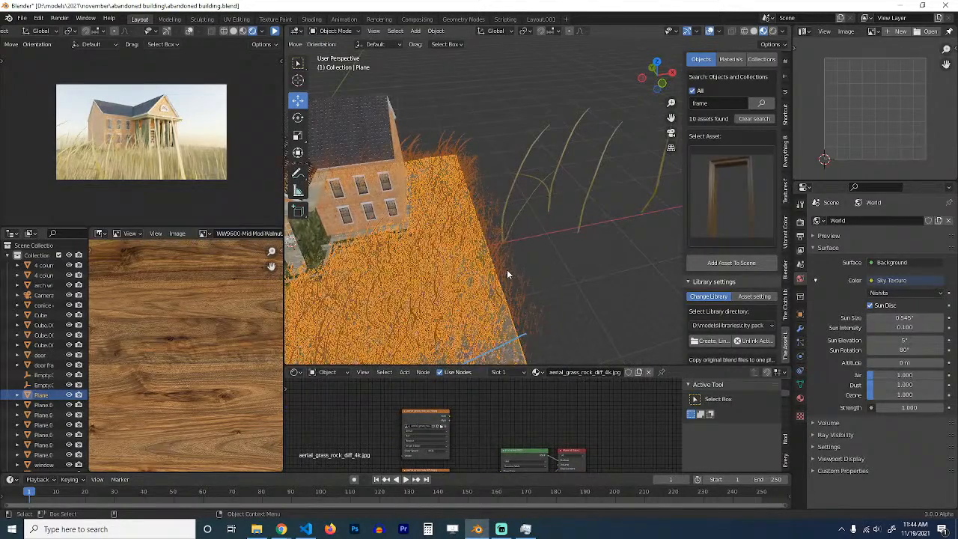
pyautogui.moveTo(506, 269); pyautogui.dragTo(556, 286, button='middle')
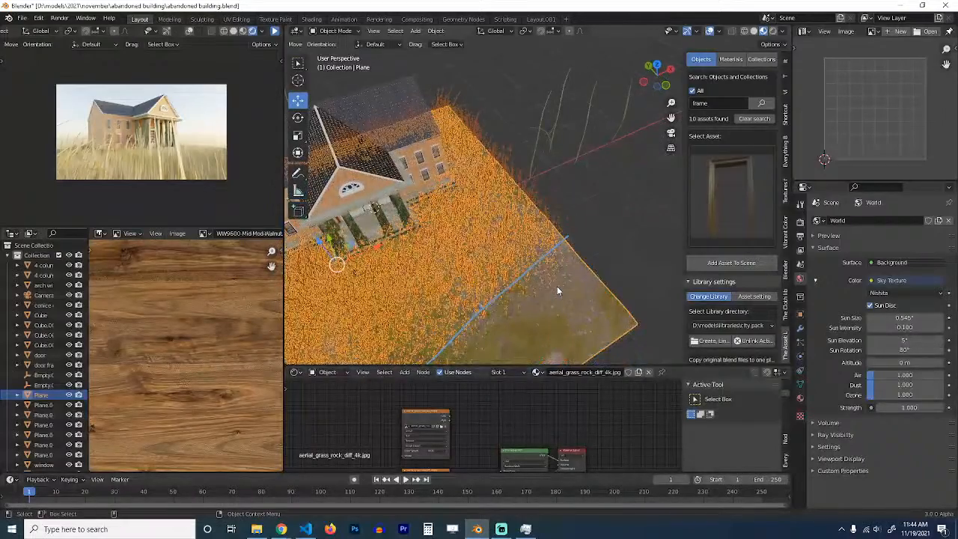
pyautogui.press('KP_Decimal')
pyautogui.press('KP_7')
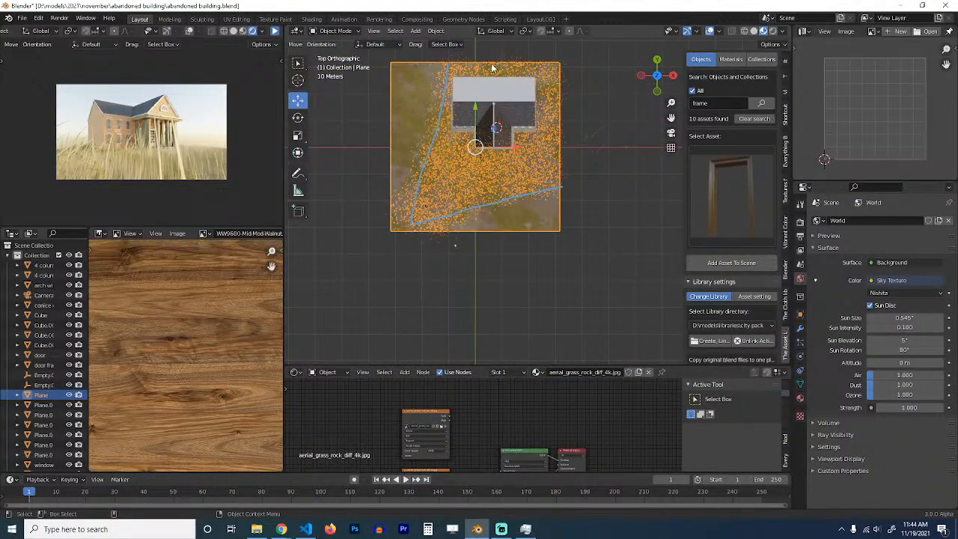
pyautogui.press('Tab')
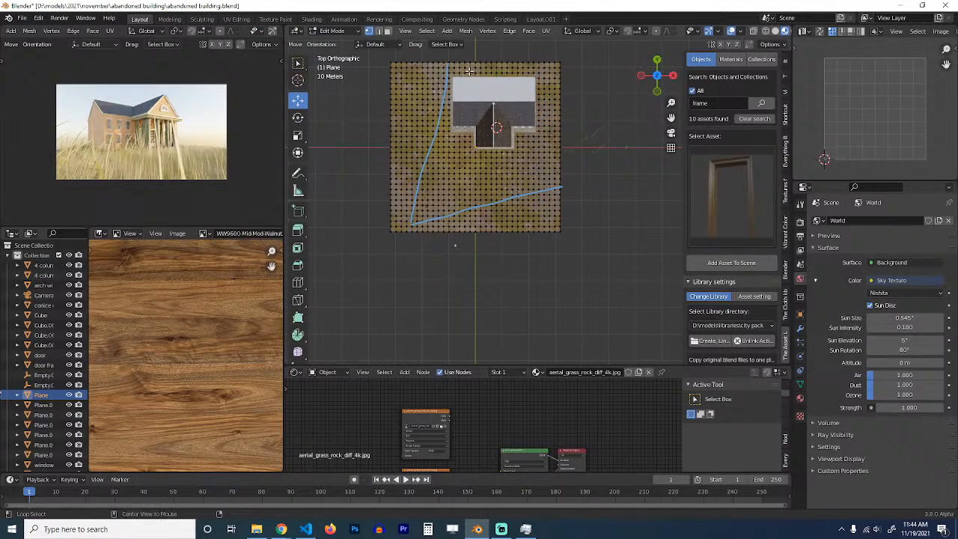
pyautogui.press('c')
pyautogui.moveTo(476, 69)
pyautogui.mouseDown()
pyautogui.moveTo(497, 67)
pyautogui.moveTo(542, 90)
pyautogui.mouseUp()
pyautogui.rightClick(542, 90)
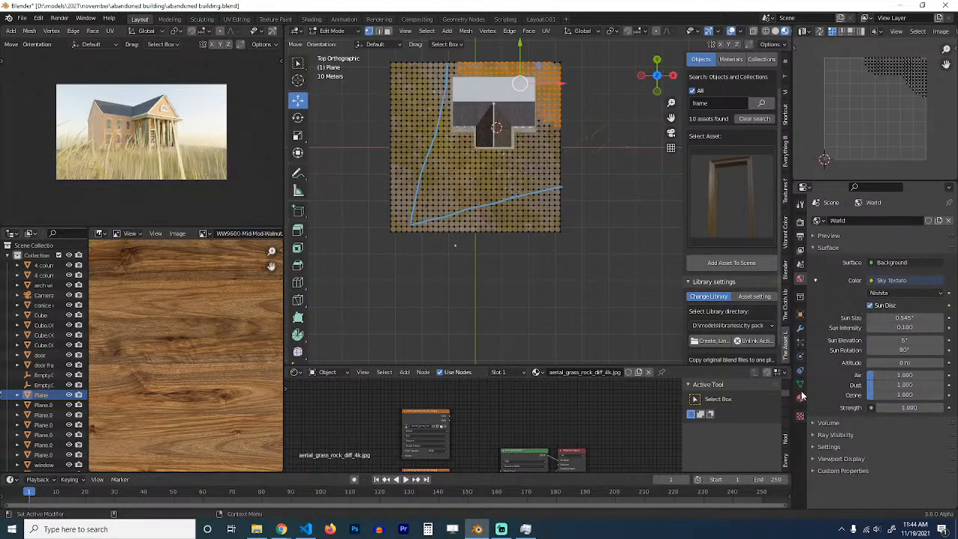
pyautogui.click(800, 383)
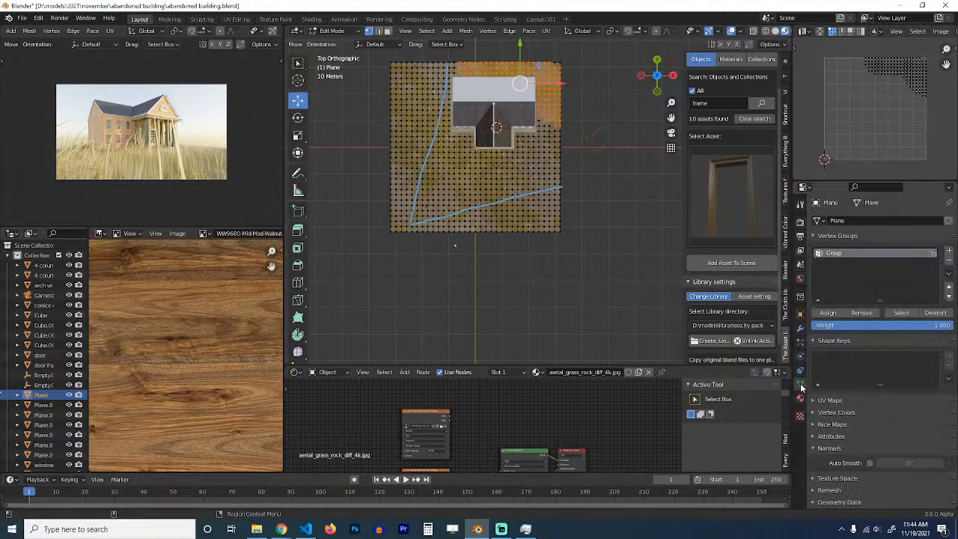
pyautogui.click(856, 313)
pyautogui.press('Tab')
# Step: Set the display and render amounts of the children in the ground plane's ParticleSystem.001 to 25
pyautogui.click(507, 234)
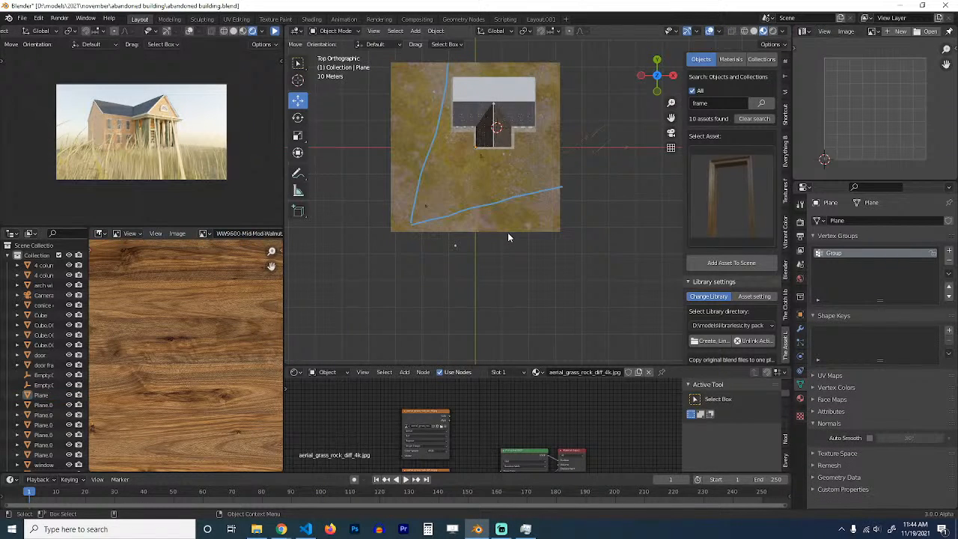
pyautogui.click(512, 233)
pyautogui.click(800, 329)
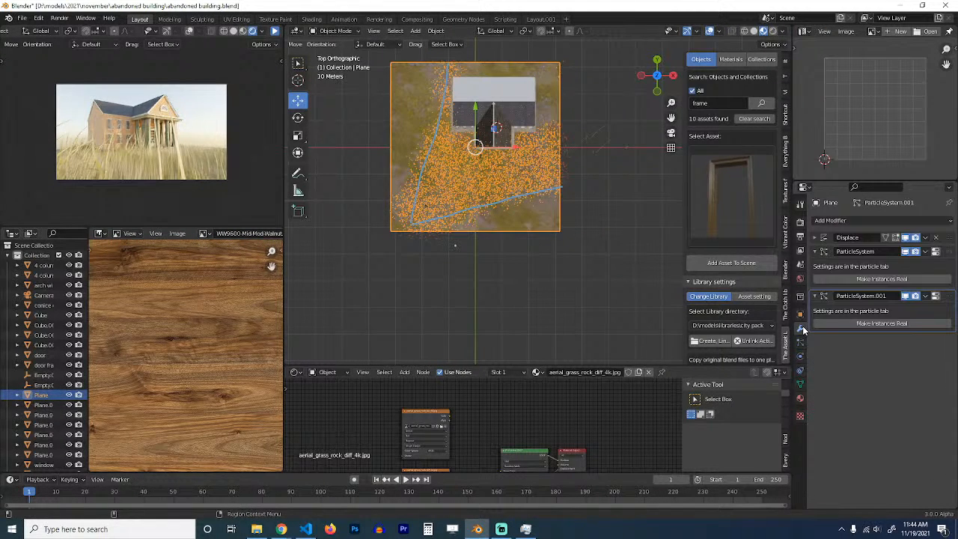
pyautogui.click(935, 251)
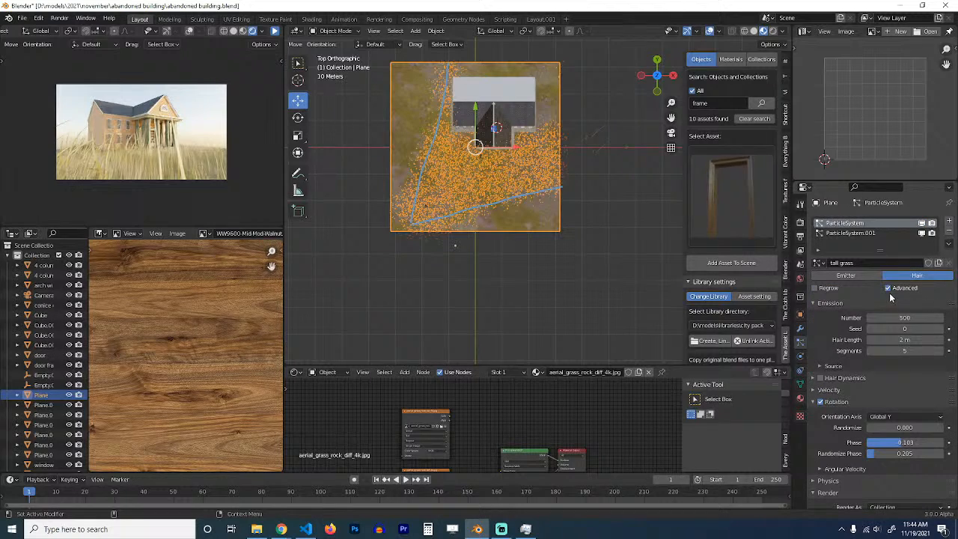
pyautogui.scroll(-10, 921, 385)
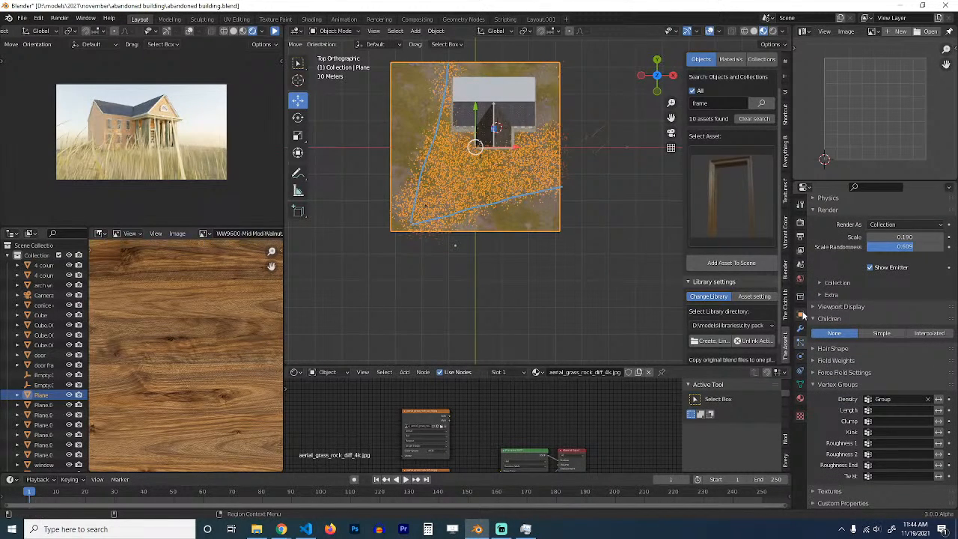
pyautogui.scroll(10, 879, 314)
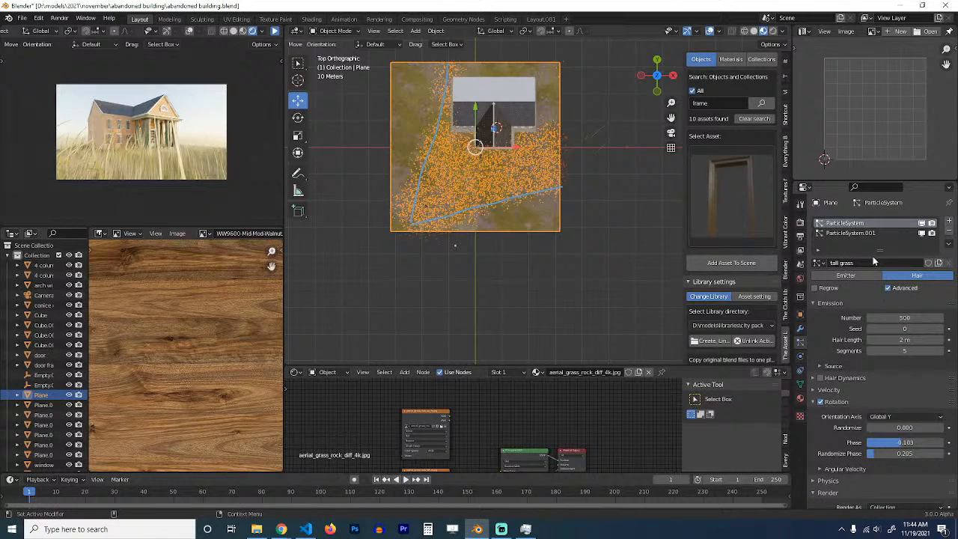
pyautogui.click(875, 233)
pyautogui.scroll(-10, 883, 350)
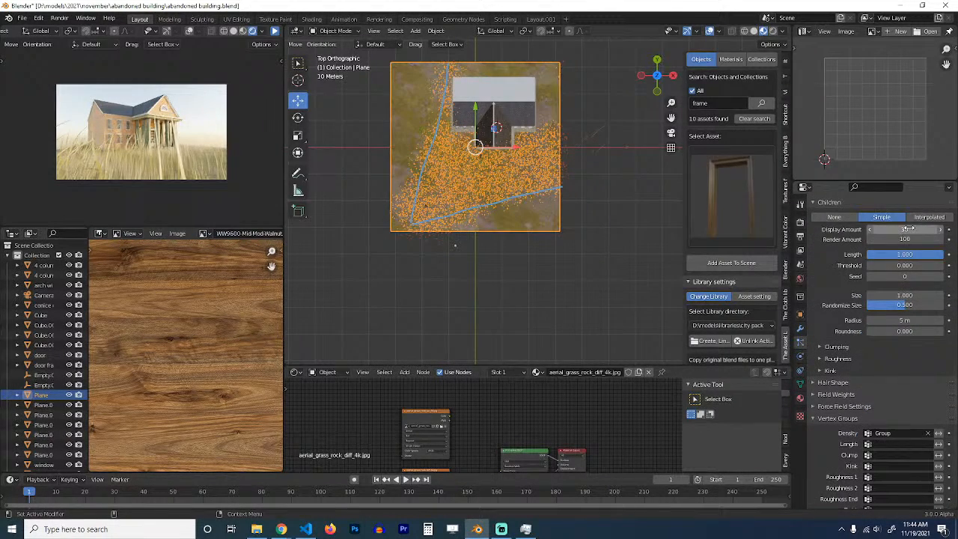
pyautogui.click(909, 238)
pyautogui.write('25')
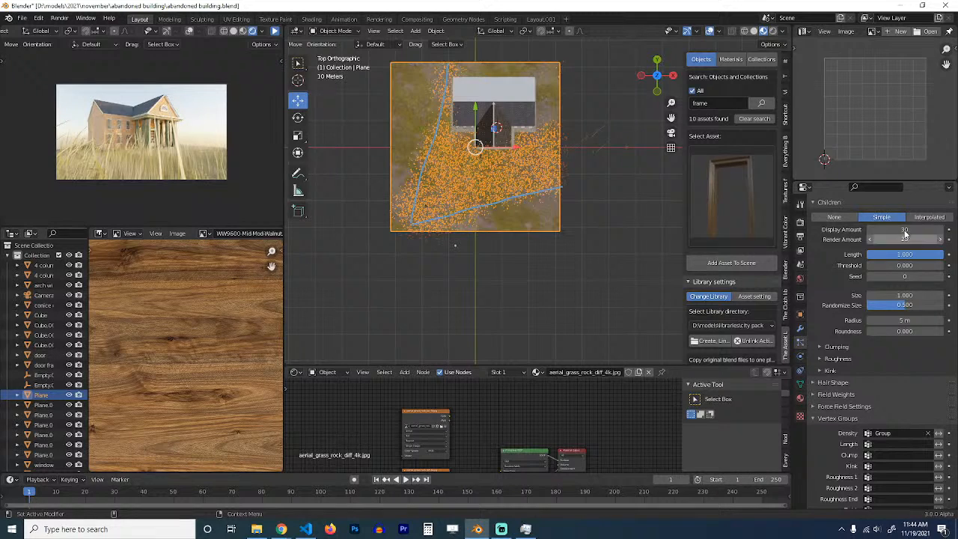
pyautogui.click(907, 230)
pyautogui.write('25')
pyautogui.press('Return')
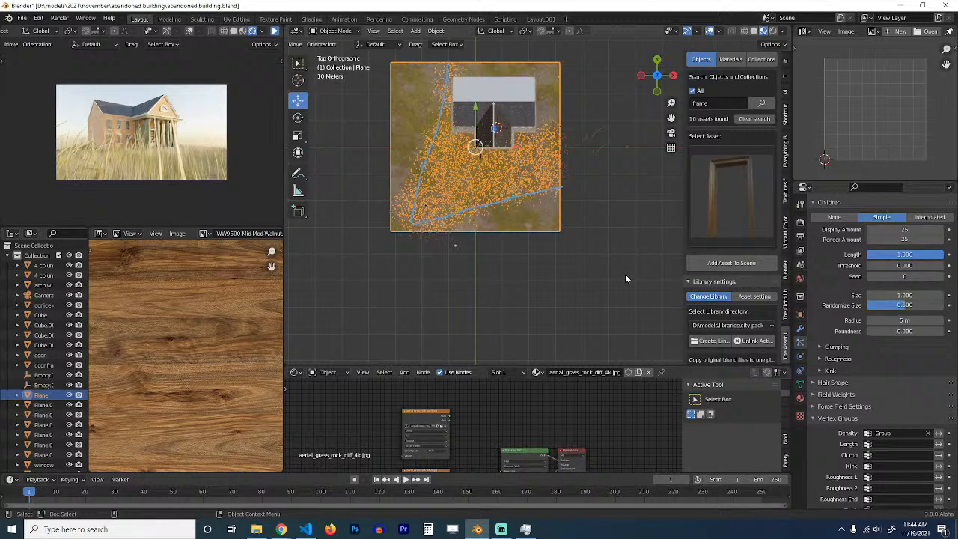
# Step: Remove a winding path of ground vertices, from the porch to the plane's front edge, from the Group vertex group
pyautogui.scroll(2, 569, 277)
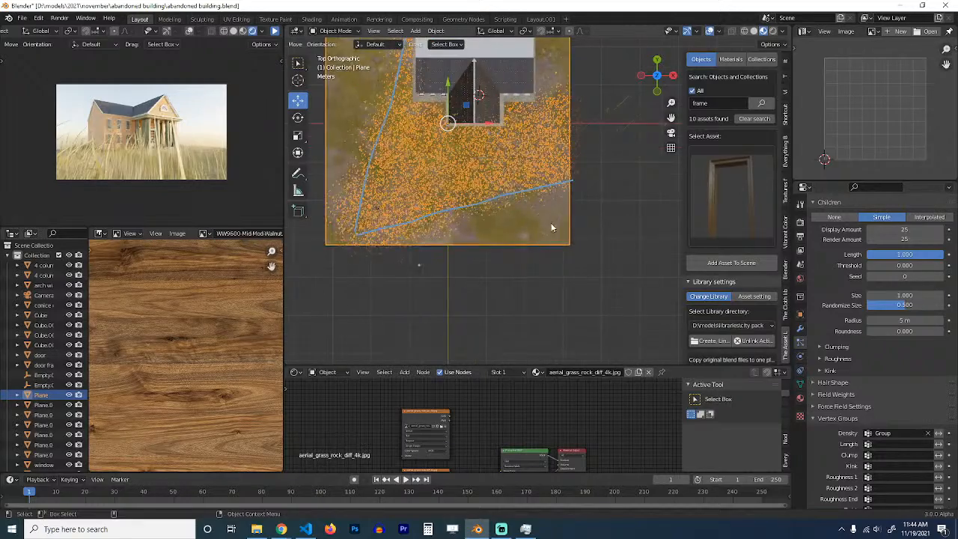
pyautogui.keyDown('shift'); pyautogui.moveTo(548, 223); pyautogui.dragTo(641, 232, button='middle'); pyautogui.keyUp('shift')
pyautogui.scroll(4, 508, 214)
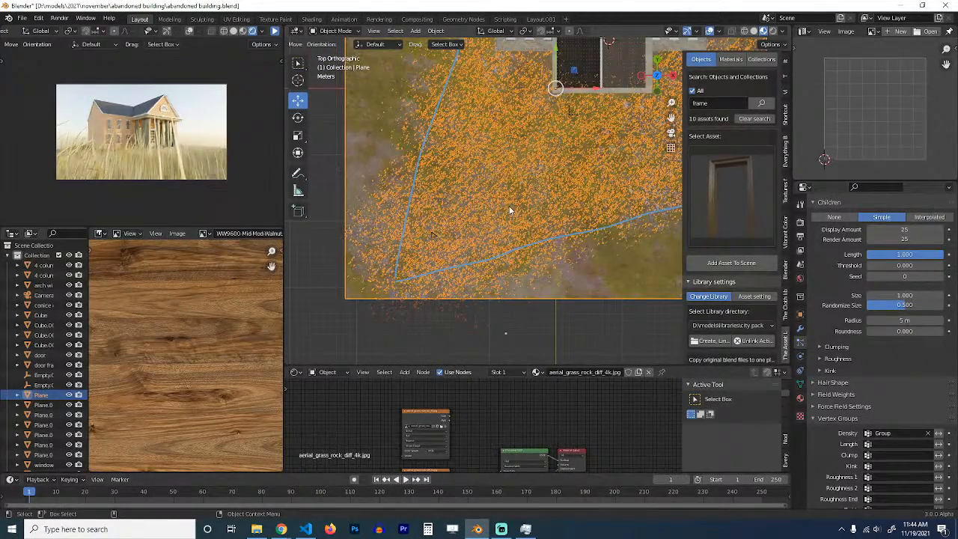
pyautogui.press('Tab')
pyautogui.press('c')
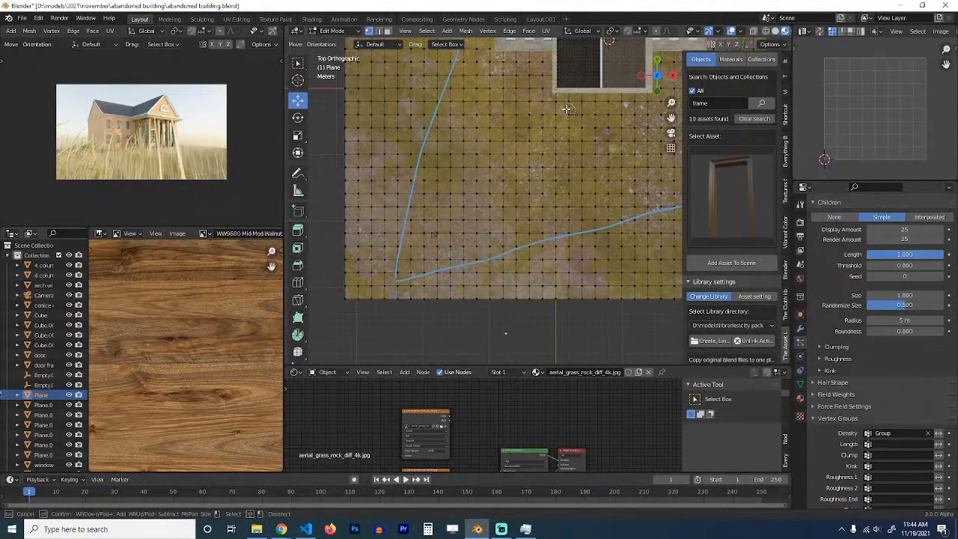
pyautogui.moveTo(601, 107)
pyautogui.mouseDown()
pyautogui.moveTo(573, 155)
pyautogui.moveTo(610, 104)
pyautogui.moveTo(591, 149)
pyautogui.moveTo(532, 225)
pyautogui.moveTo(506, 299)
pyautogui.mouseUp()
pyautogui.press('Escape')
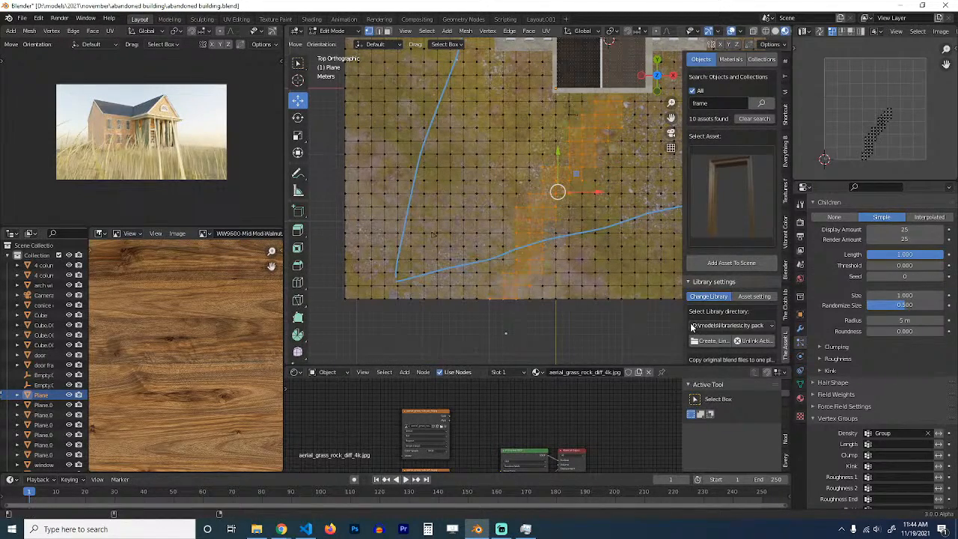
pyautogui.click(799, 384)
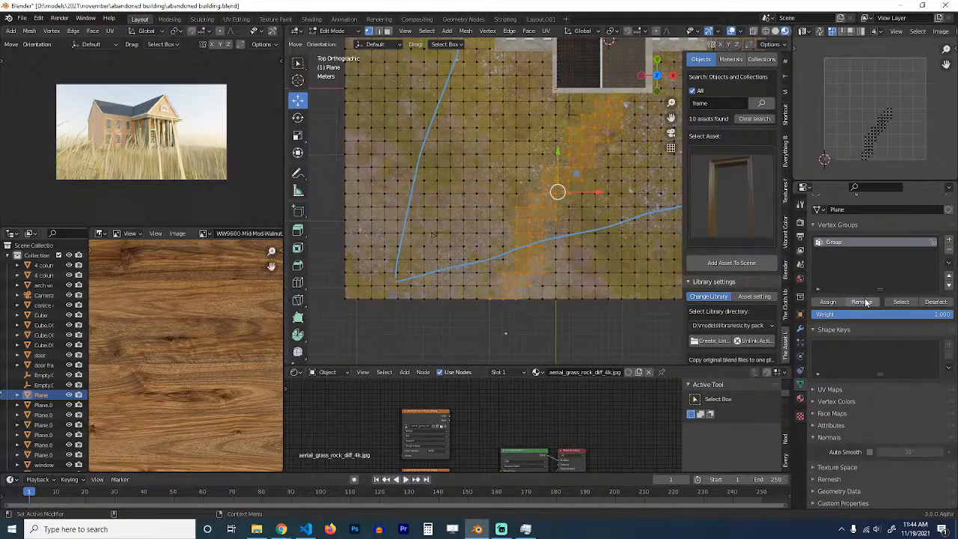
pyautogui.press('Tab')
# Step: Check the path through the camera, expand its vertex selection by one ring, and remove it from the vertex group
pyautogui.scroll(-2, 581, 246)
pyautogui.moveTo(582, 247); pyautogui.dragTo(630, 155, button='middle')
pyautogui.press('KP_0')
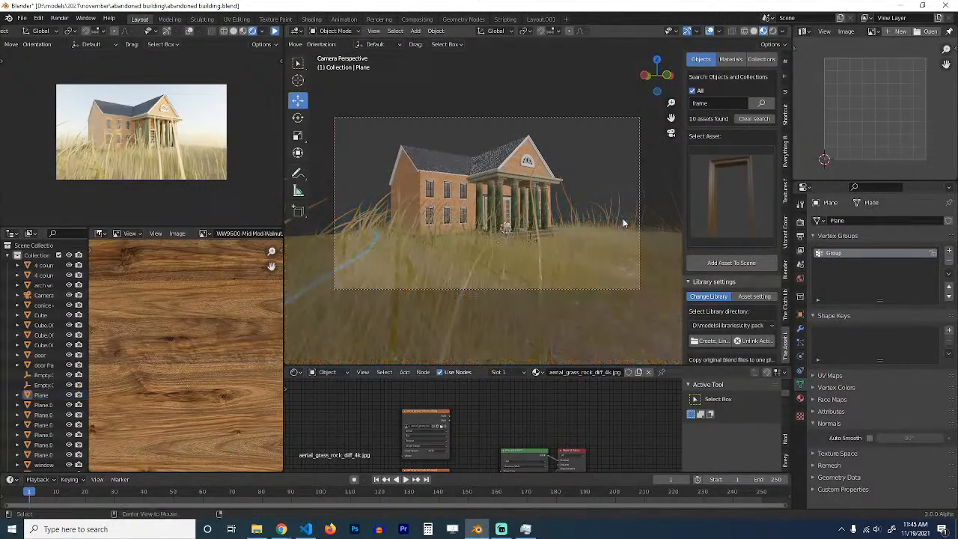
pyautogui.moveTo(618, 229); pyautogui.dragTo(503, 251, button='middle')
pyautogui.press('Tab')
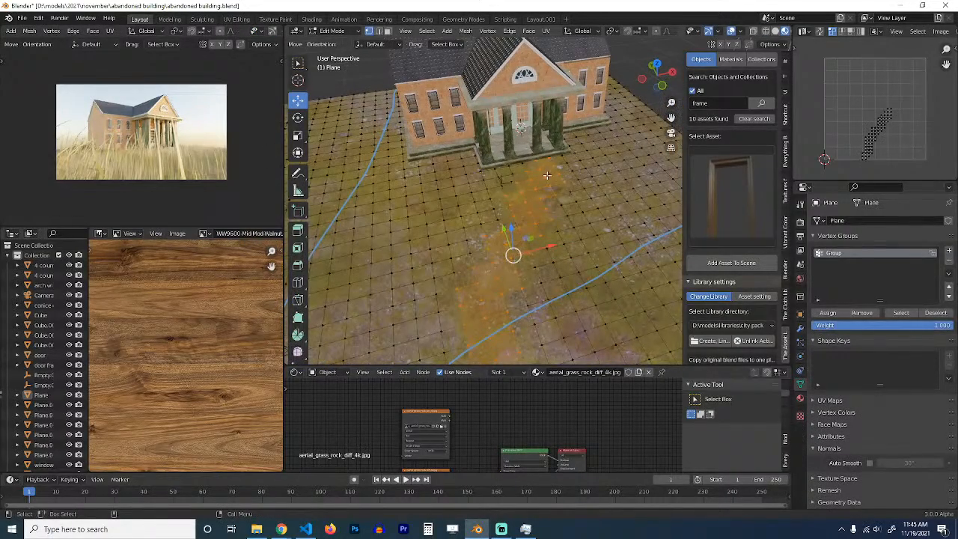
pyautogui.press('ctrl+KP_Add')
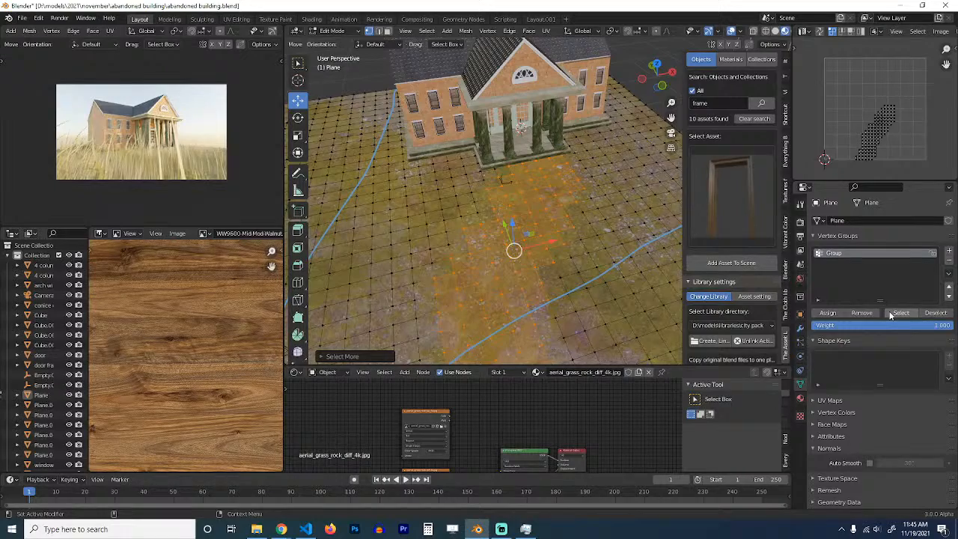
pyautogui.press('Tab')
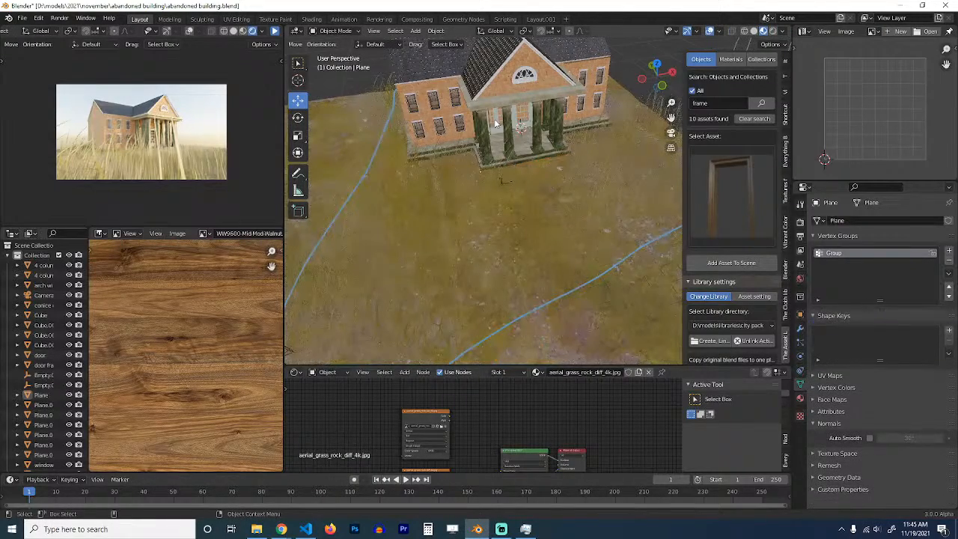
# Step: Switch the ground plane to Weight Paint mode and apply Normalize All to its vertex weights
pyautogui.click(527, 193)
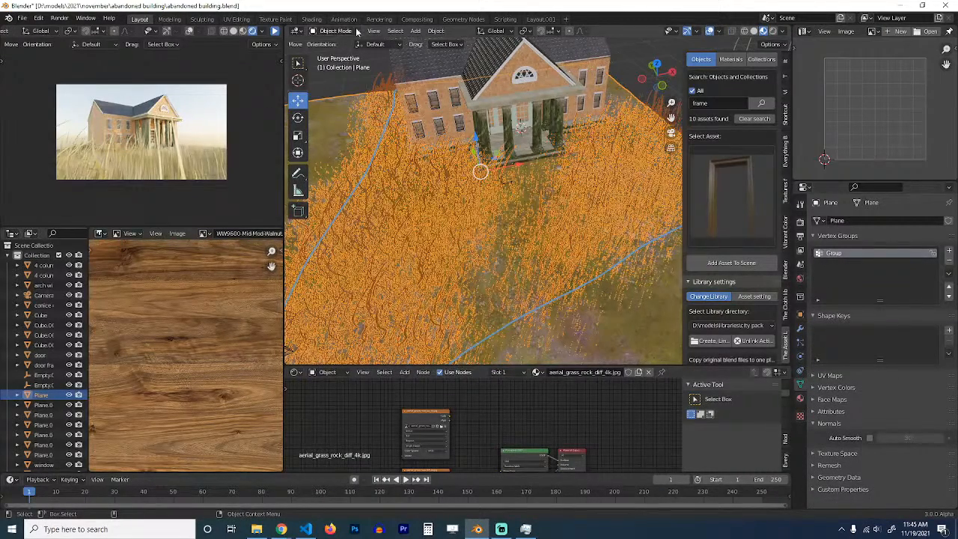
pyautogui.click(334, 31)
pyautogui.click(339, 88)
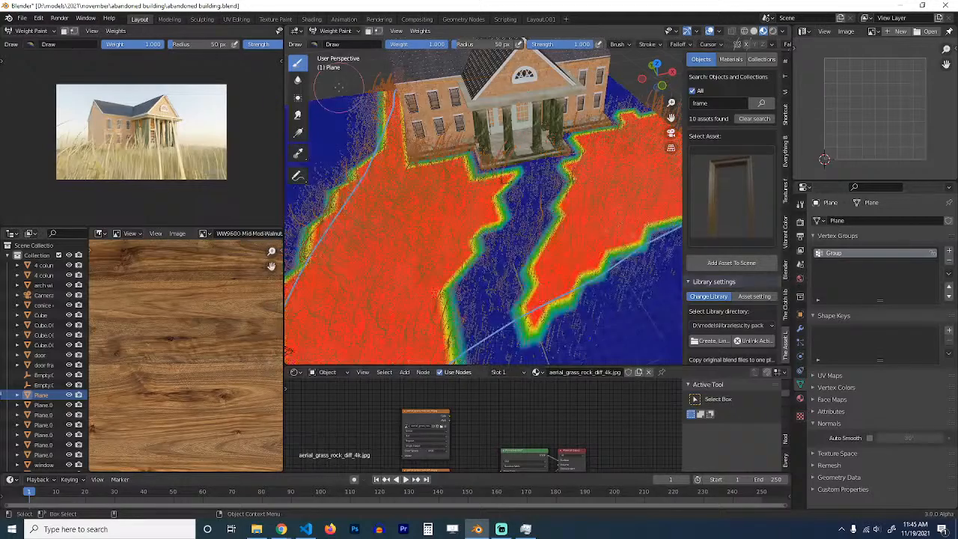
pyautogui.moveTo(479, 225); pyautogui.dragTo(496, 254, button='middle')
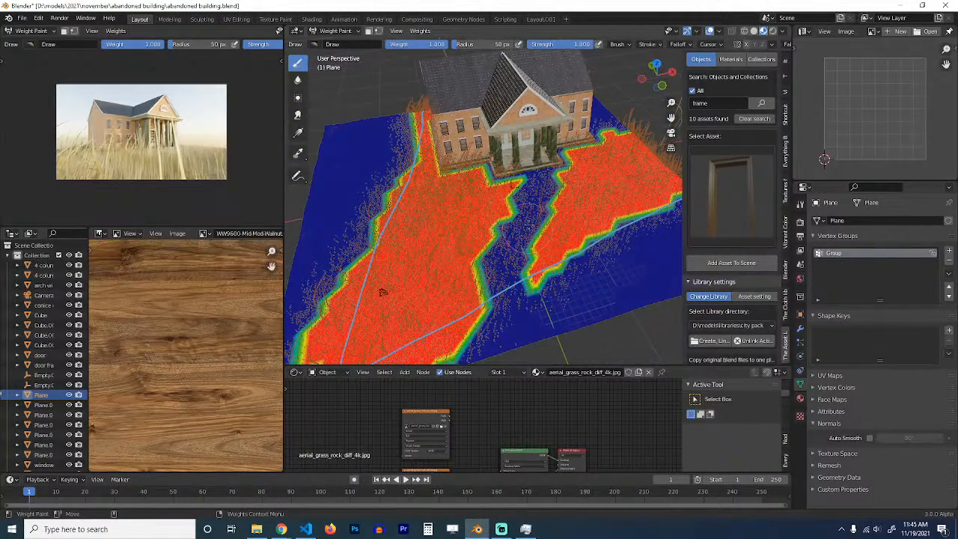
pyautogui.click(419, 30)
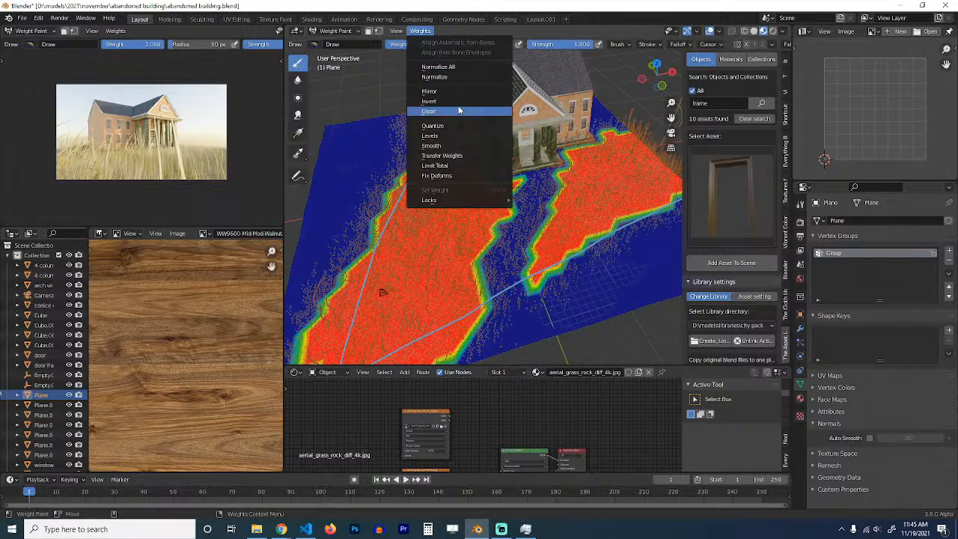
pyautogui.click(464, 67)
# Step: Smooth the ground plane's Group vertex weights twice, using 3 iterations for the second pass
pyautogui.click(420, 31)
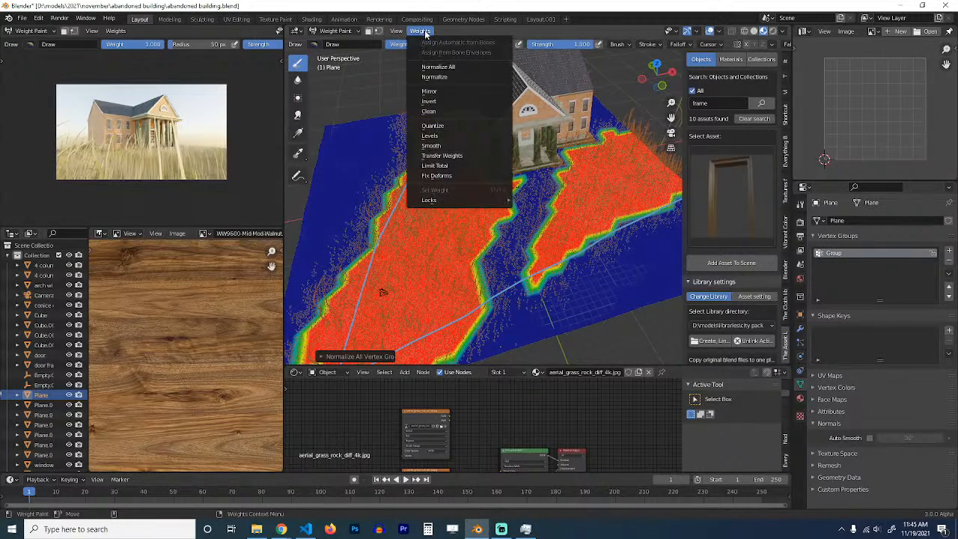
pyautogui.click(441, 145)
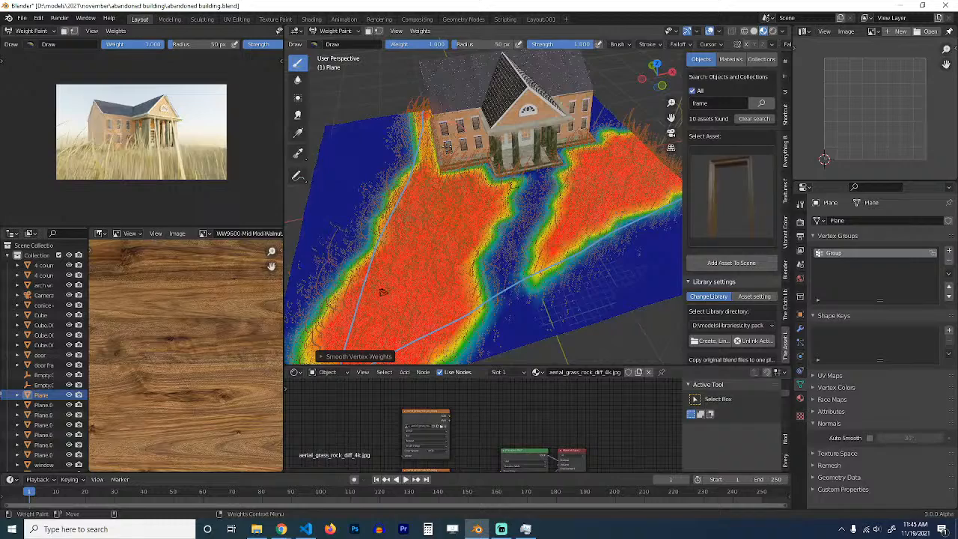
pyautogui.click(420, 30)
pyautogui.click(433, 145)
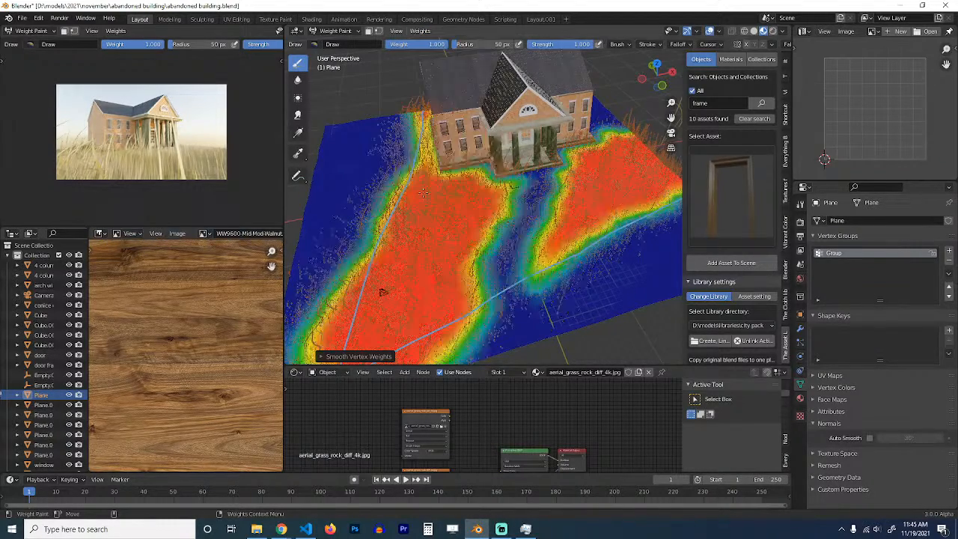
pyautogui.click(356, 356)
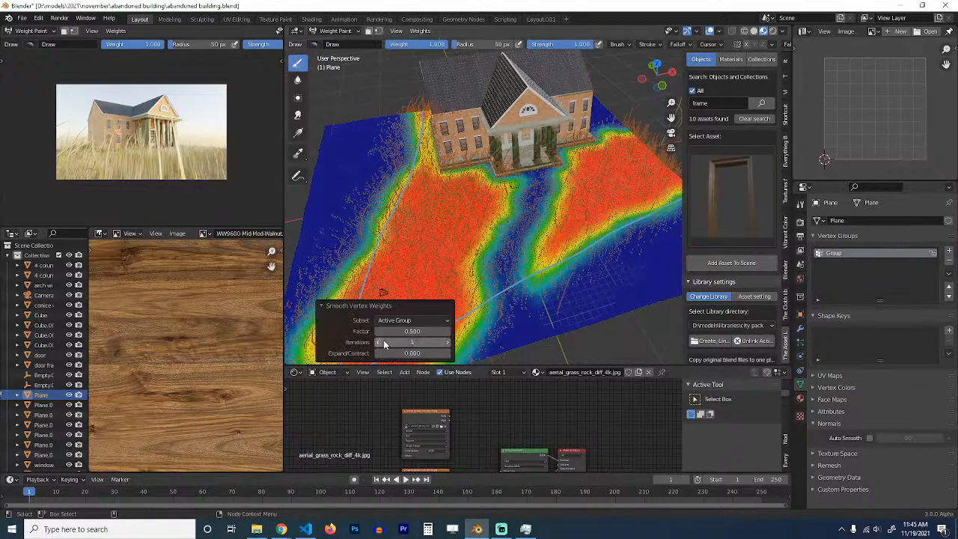
pyautogui.click(448, 342)
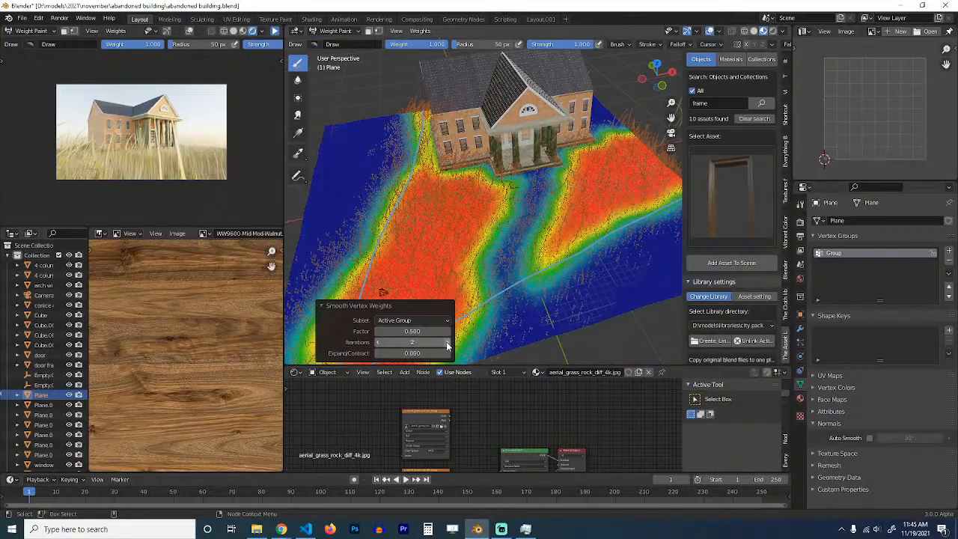
pyautogui.click(447, 343)
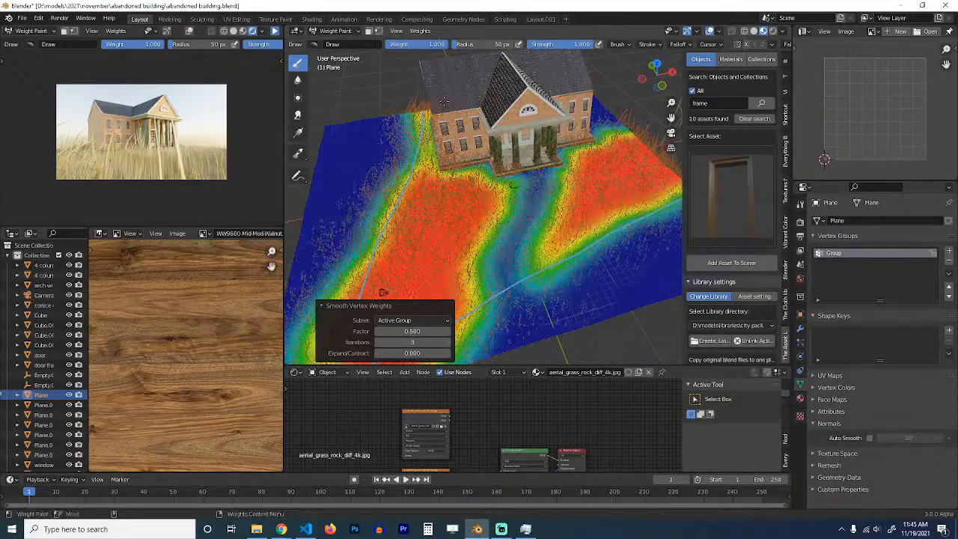
# Step: Return the ground plane to Object Mode, deselect it, and save the file
pyautogui.click(336, 31)
pyautogui.click(338, 43)
pyautogui.scroll(1, 505, 179)
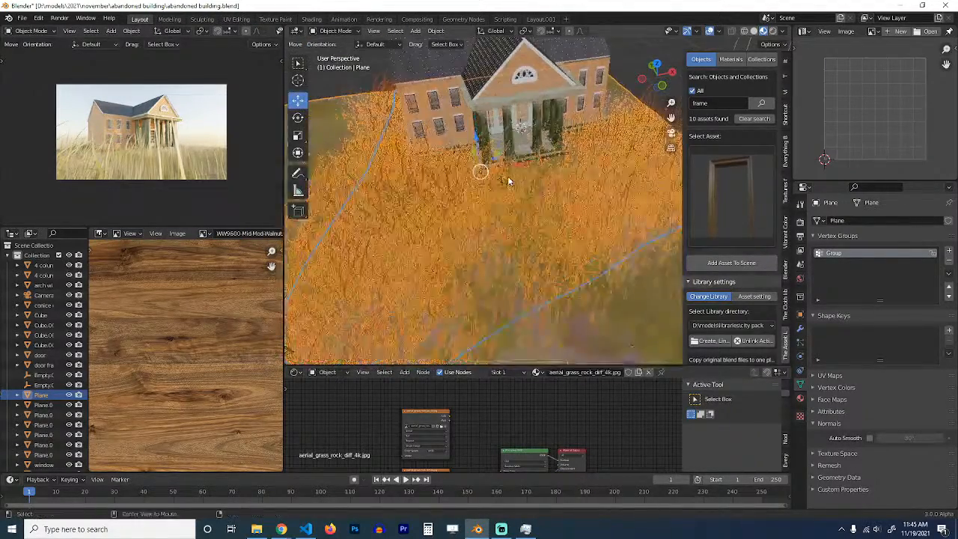
pyautogui.hotkey('alt', 'a')
pyautogui.moveTo(506, 180); pyautogui.dragTo(556, 239, button='middle')
pyautogui.hotkey('ctrl', 's')
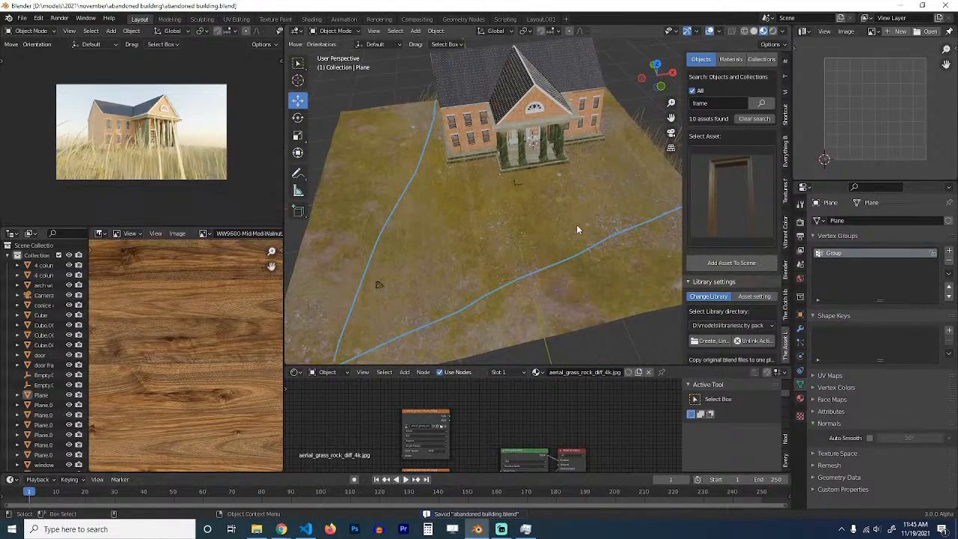
# Step: Inspect the ground plane's grass coverage and material nodes, saving the file along the way
pyautogui.scroll(-3, 550, 292)
pyautogui.click(560, 264)
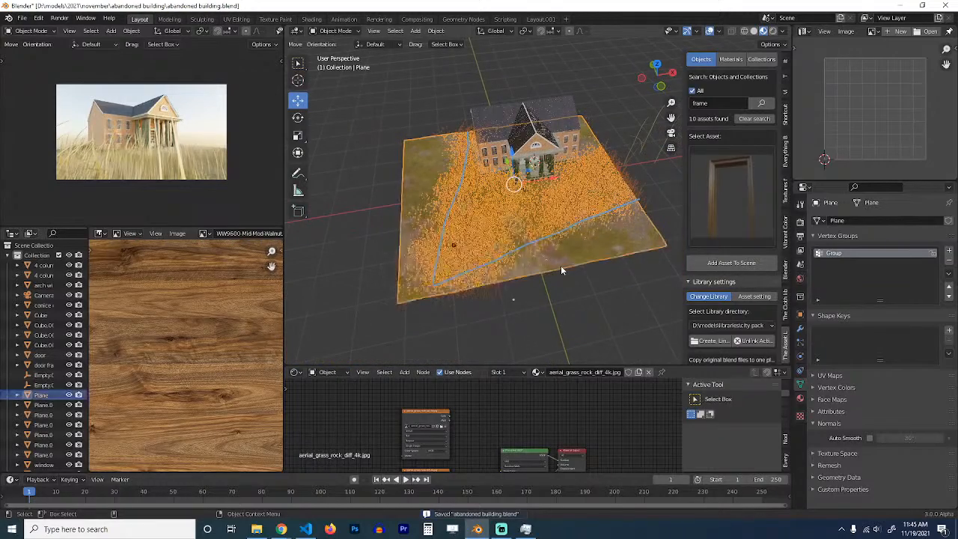
pyautogui.scroll(3, 560, 264)
pyautogui.scroll(-4, 489, 424)
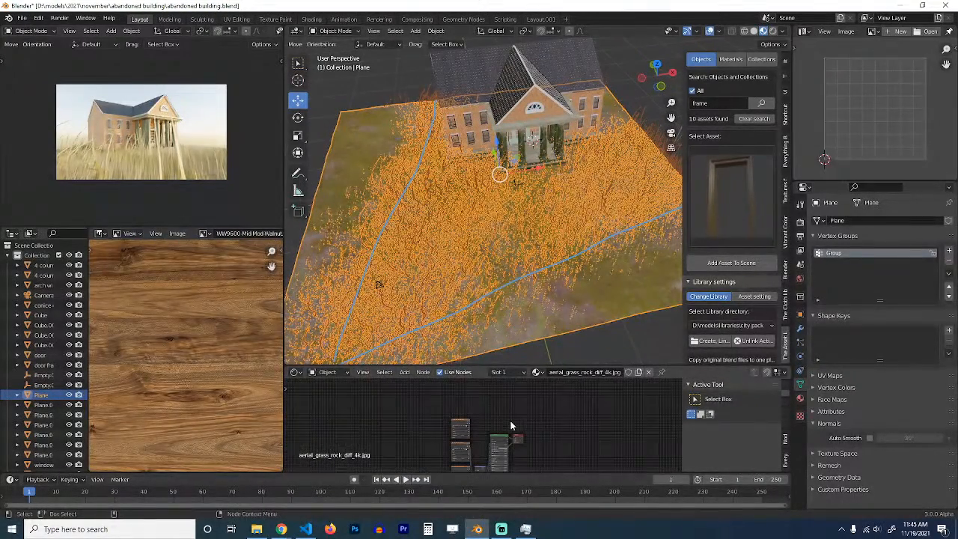
pyautogui.scroll(4, 523, 412)
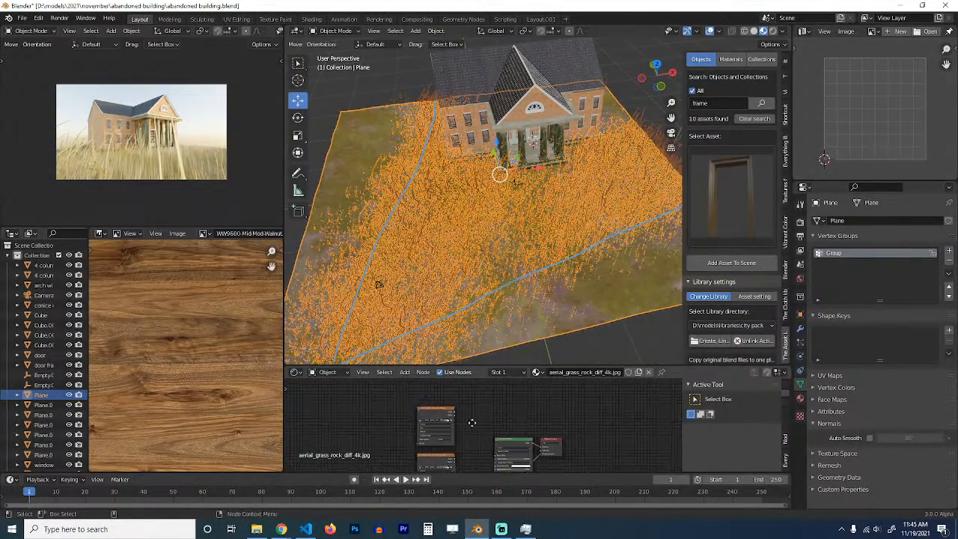
pyautogui.hotkey('ctrl', 's')
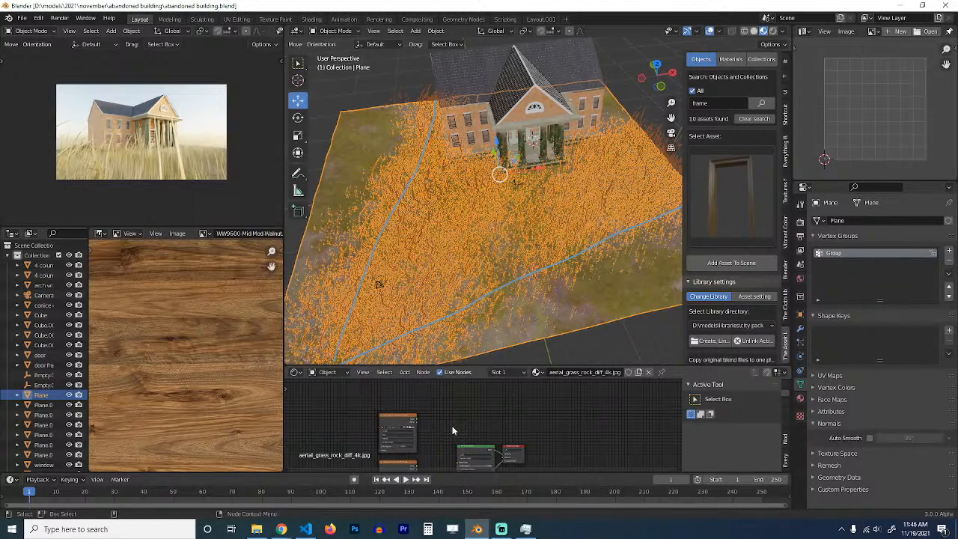
pyautogui.click(589, 345)
pyautogui.hotkey('ctrl', 's')
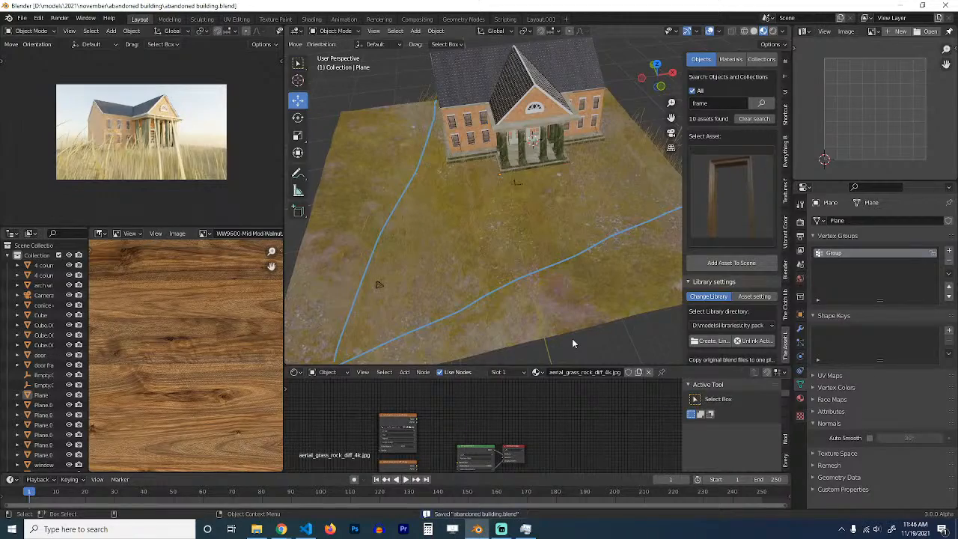
pyautogui.click(581, 323)
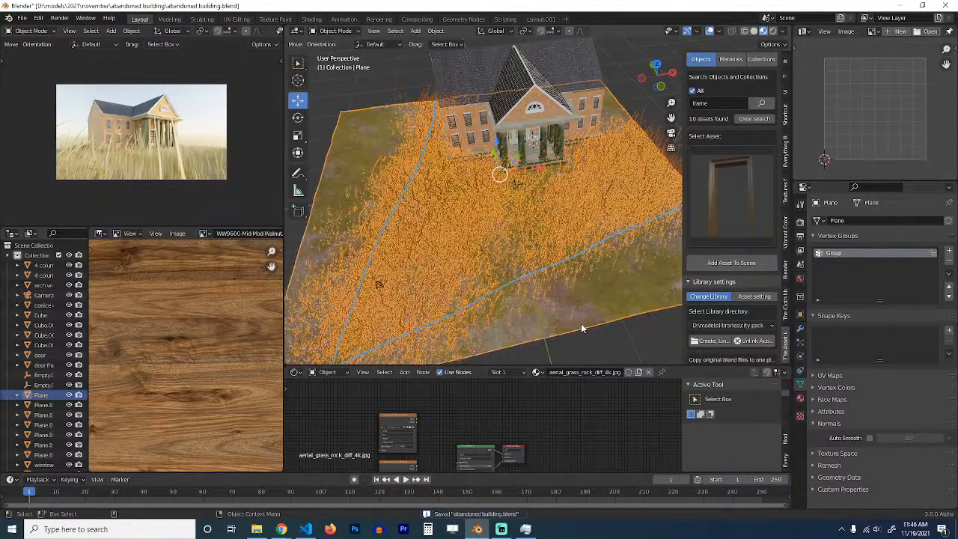
pyautogui.scroll(3, 575, 299)
pyautogui.moveTo(574, 298); pyautogui.dragTo(534, 235, button='middle')
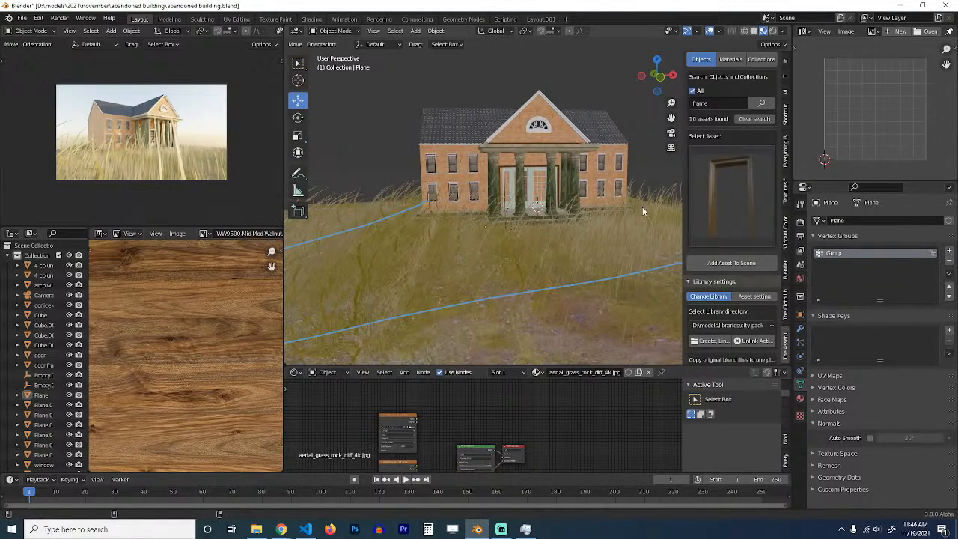
# Step: With the ground plane selected, search the library's material assets for "dirt" and switch to its texture assets
pyautogui.click(486, 232)
pyautogui.click(730, 60)
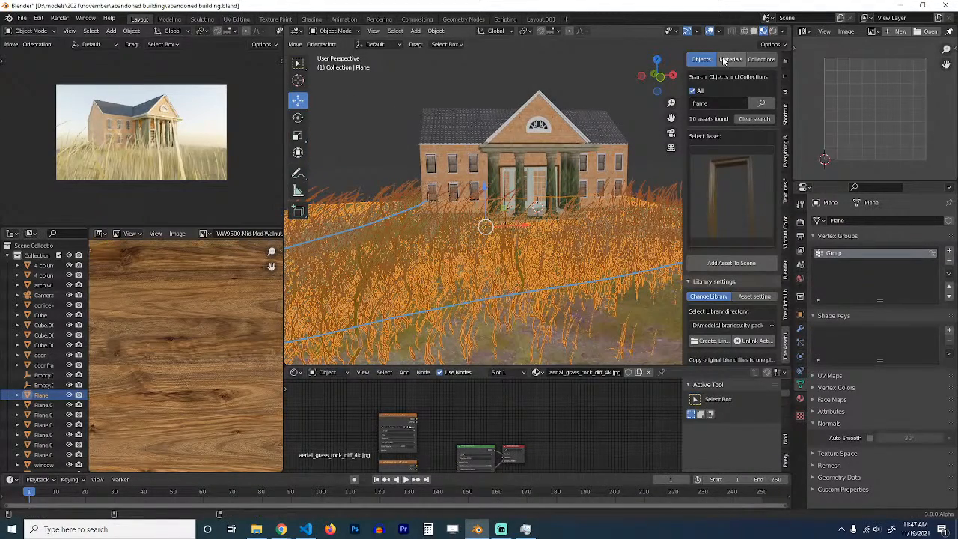
pyautogui.click(724, 116)
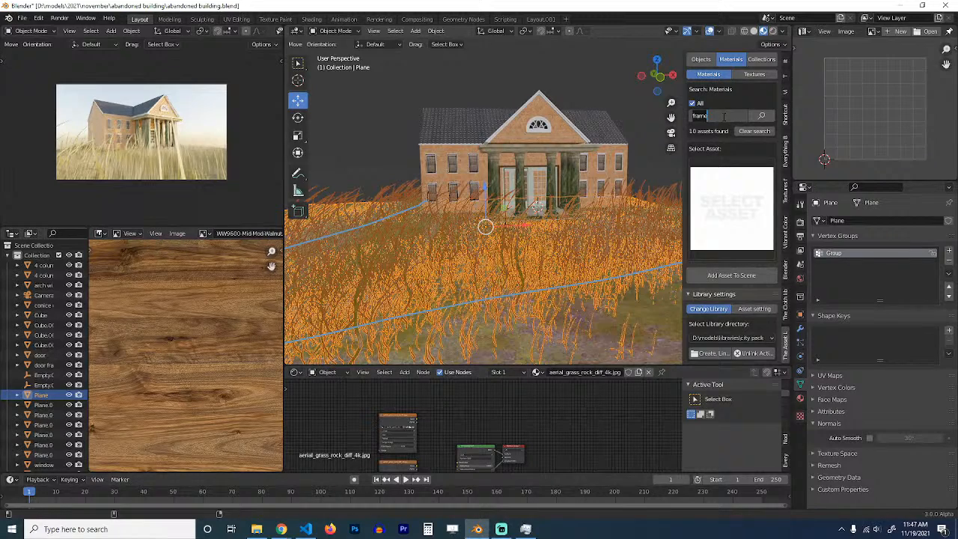
pyautogui.write('dirt')
pyautogui.press('Return')
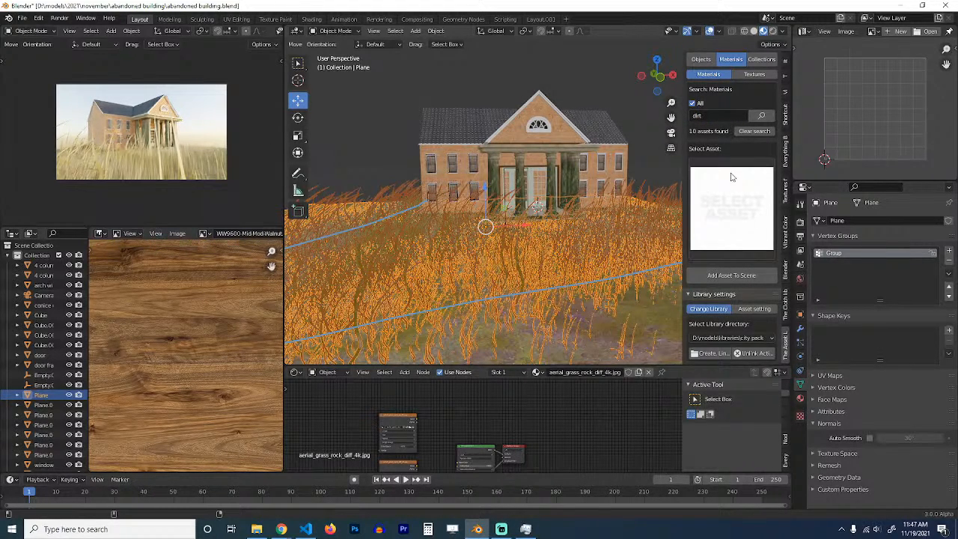
pyautogui.click(753, 131)
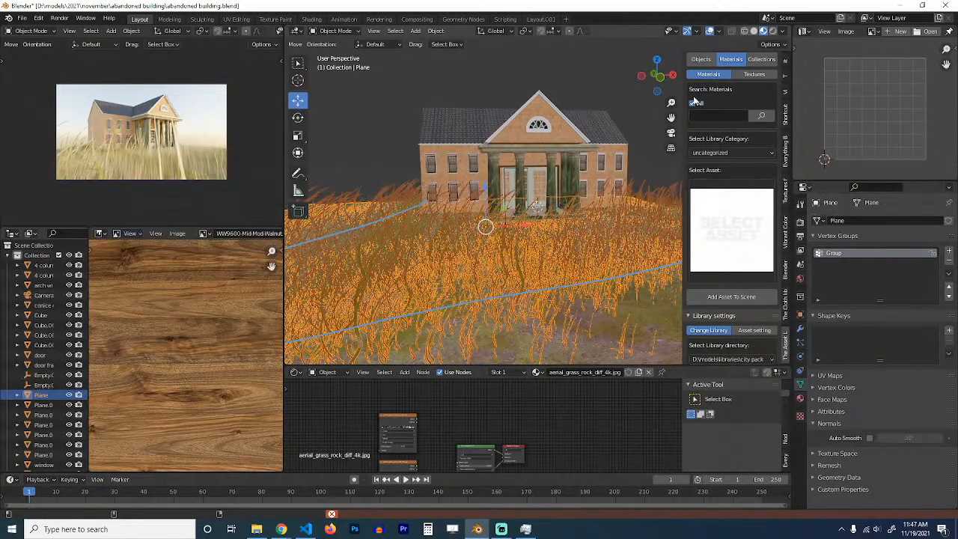
pyautogui.click(711, 114)
pyautogui.write('dirt')
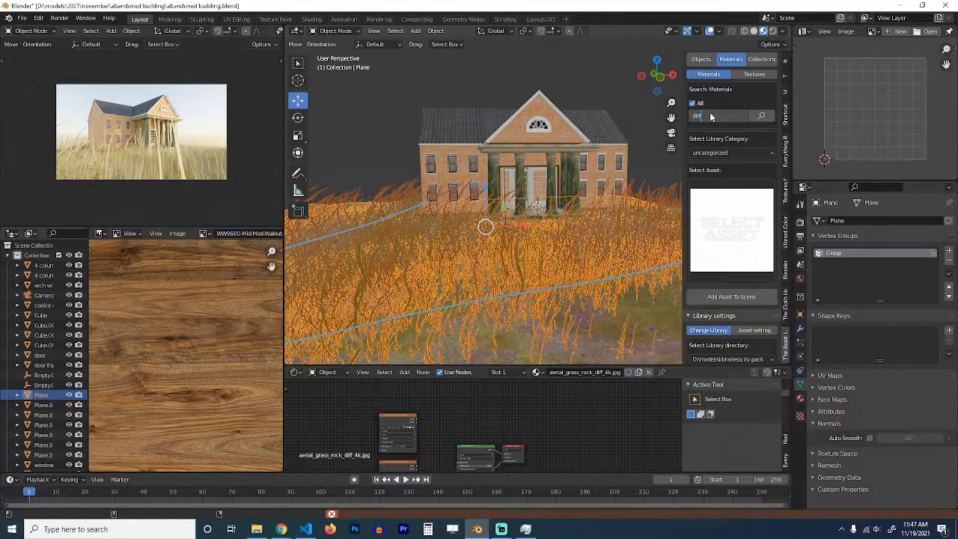
pyautogui.press('Return')
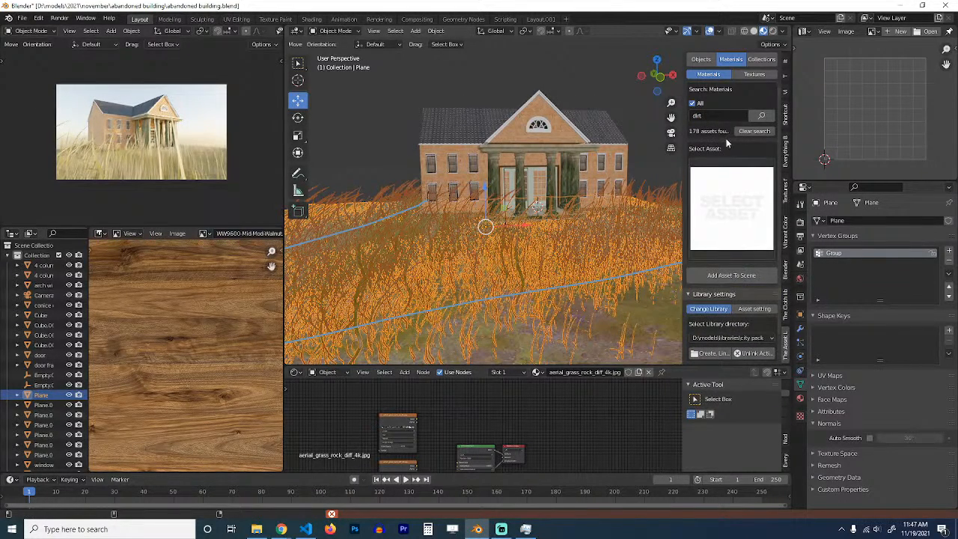
pyautogui.click(720, 76)
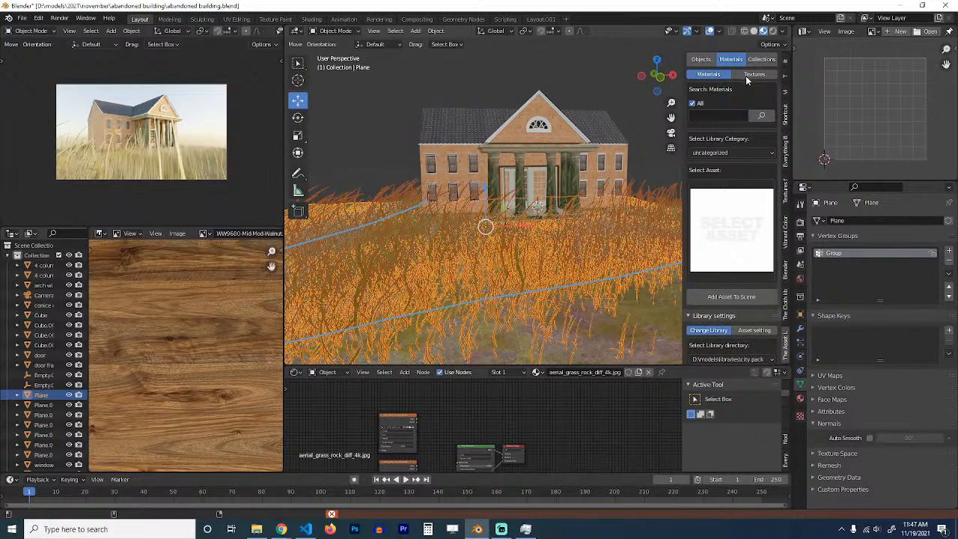
pyautogui.click(754, 75)
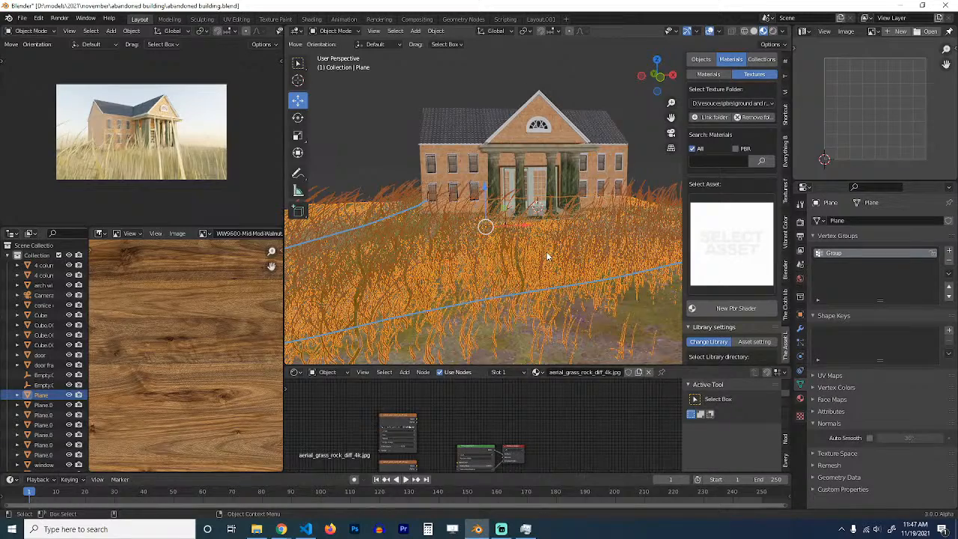
# Step: Save the file and examine the house and its grounds from above and from the side
pyautogui.scroll(-2, 583, 221)
pyautogui.click(585, 241)
pyautogui.hotkey('ctrl', 's')
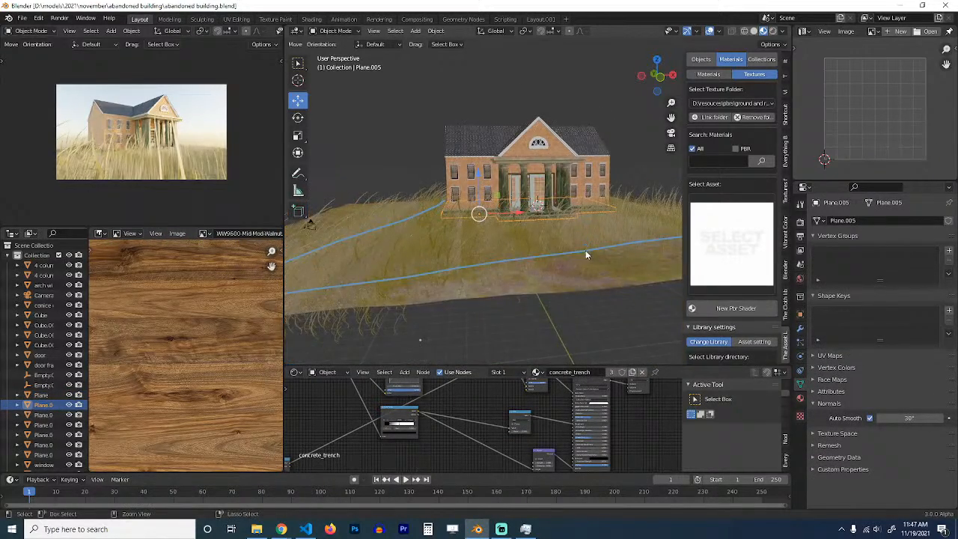
pyautogui.moveTo(585, 250); pyautogui.dragTo(598, 291, button='middle')
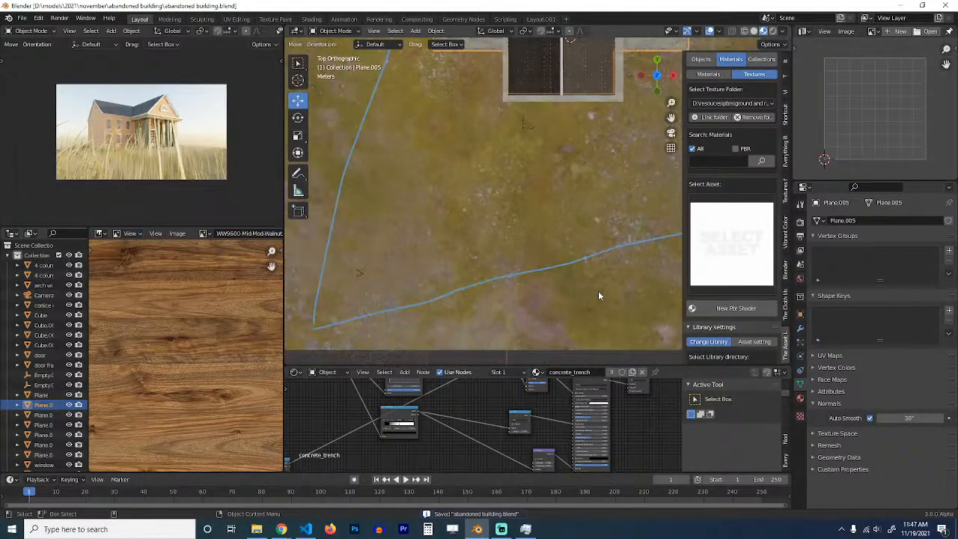
pyautogui.press('KP_7')
pyautogui.scroll(-5, 506, 195)
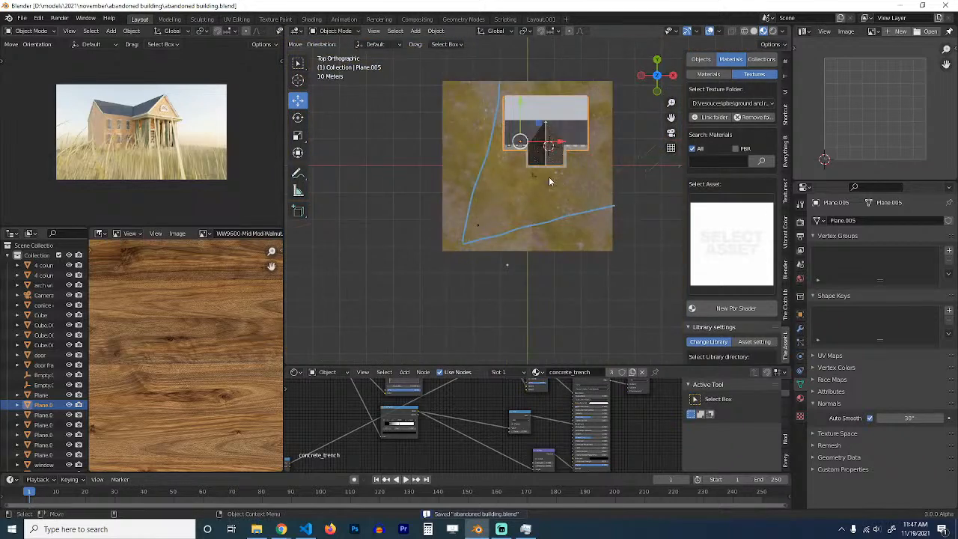
pyautogui.moveTo(548, 177); pyautogui.dragTo(610, 125, button='middle')
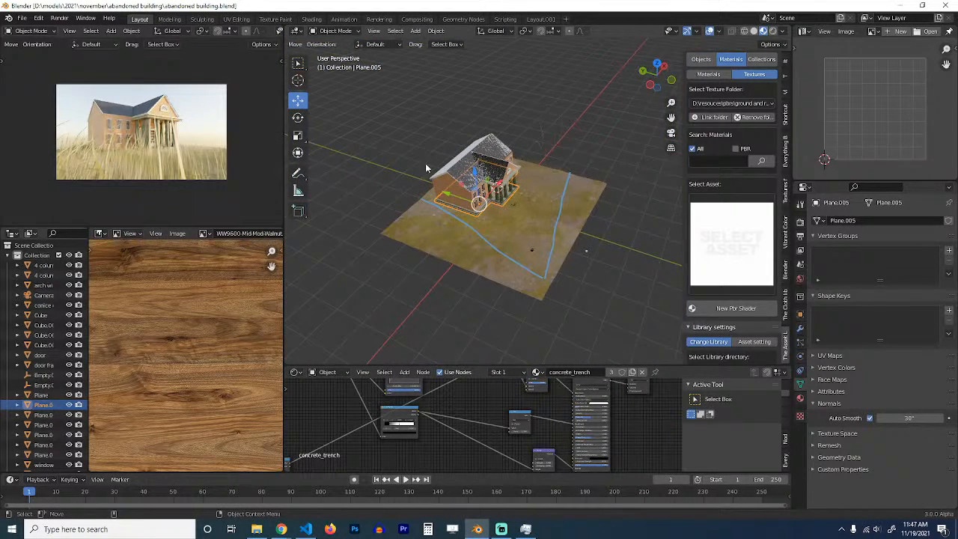
pyautogui.scroll(5, 533, 187)
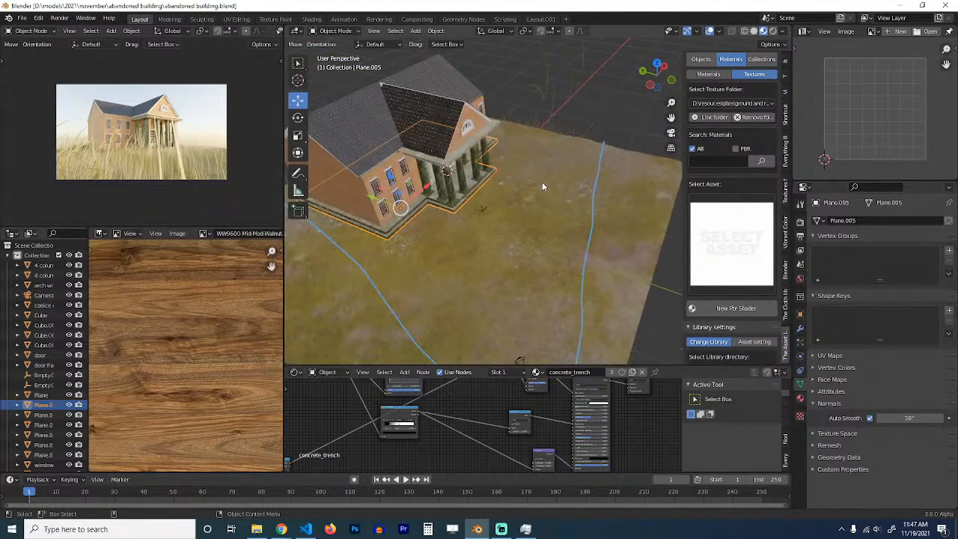
pyautogui.moveTo(542, 181); pyautogui.dragTo(511, 169, button='middle')
pyautogui.scroll(5, 511, 169)
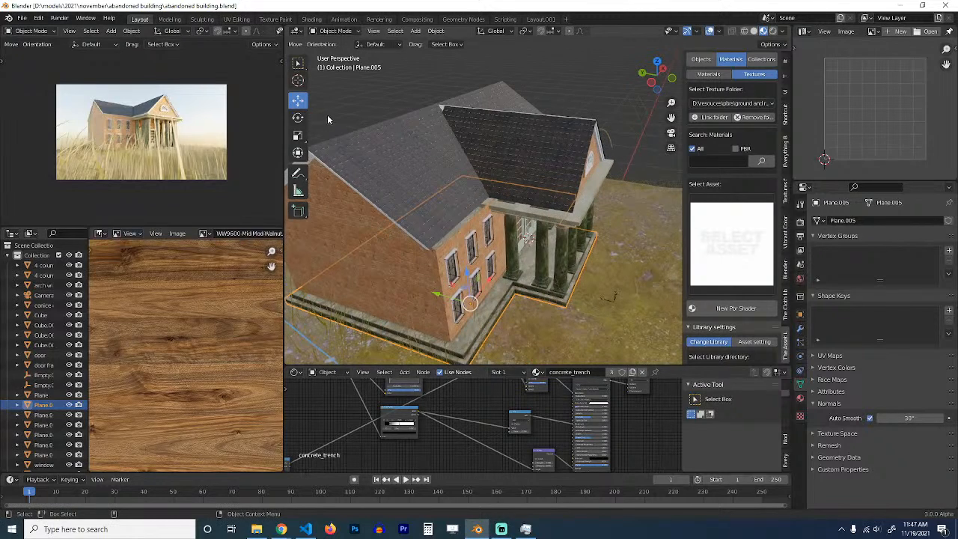
pyautogui.scroll(-5, 276, 37)
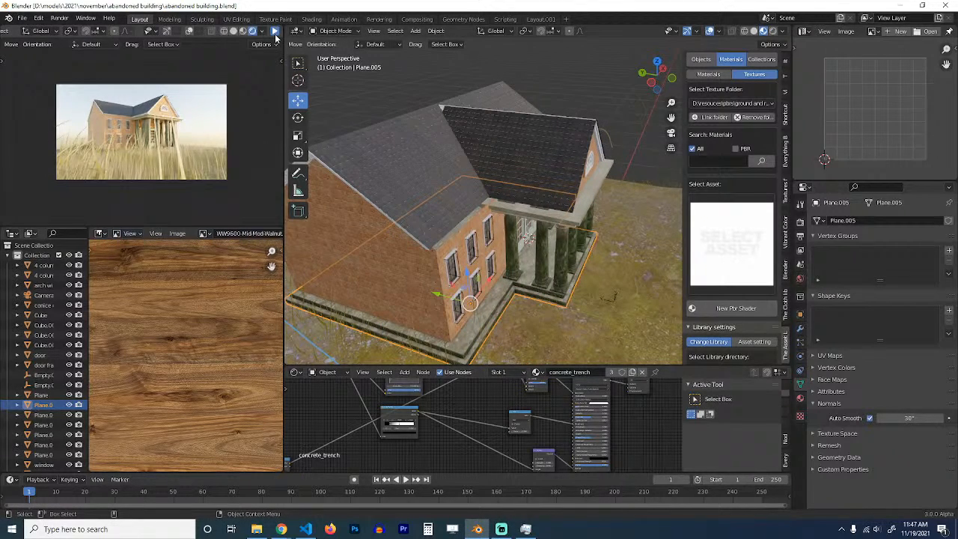
# Step: Resume the rendered camera preview to refresh it with the smoothed grass path, pause it again, and save the file
pyautogui.click(275, 32)
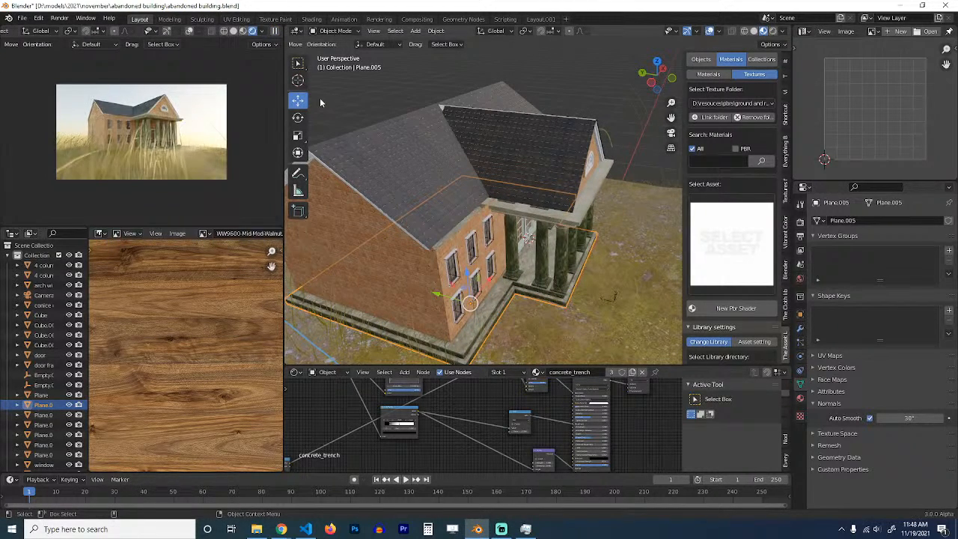
pyautogui.click(528, 73)
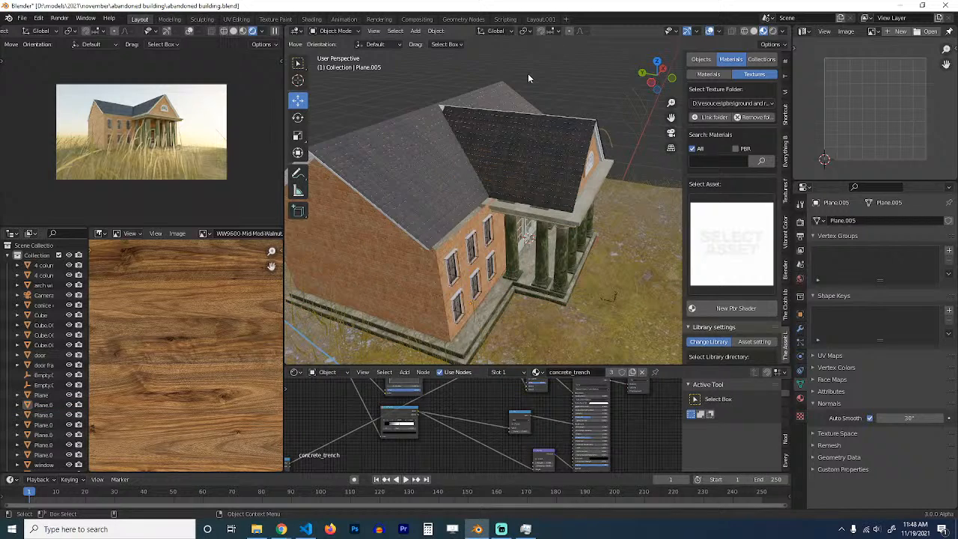
pyautogui.click(275, 32)
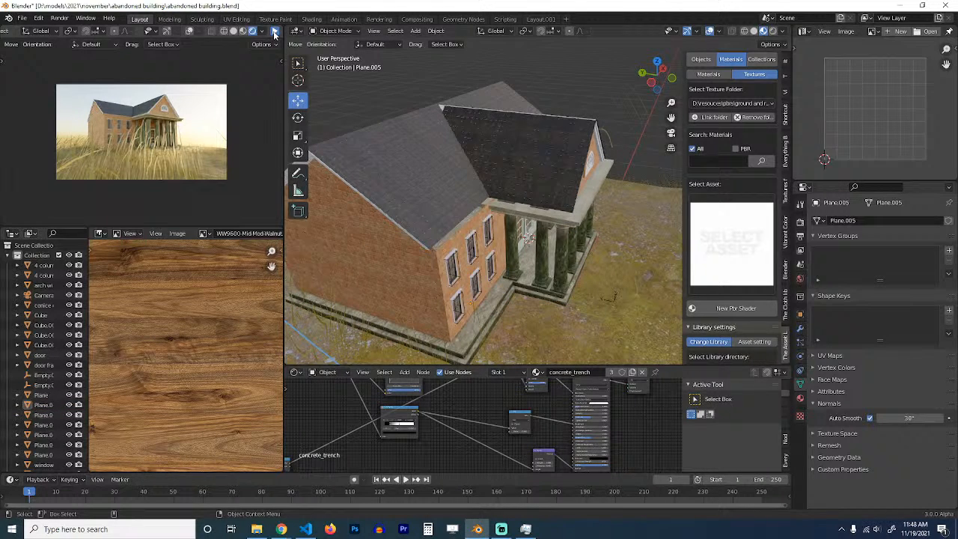
pyautogui.hotkey('ctrl', 's')
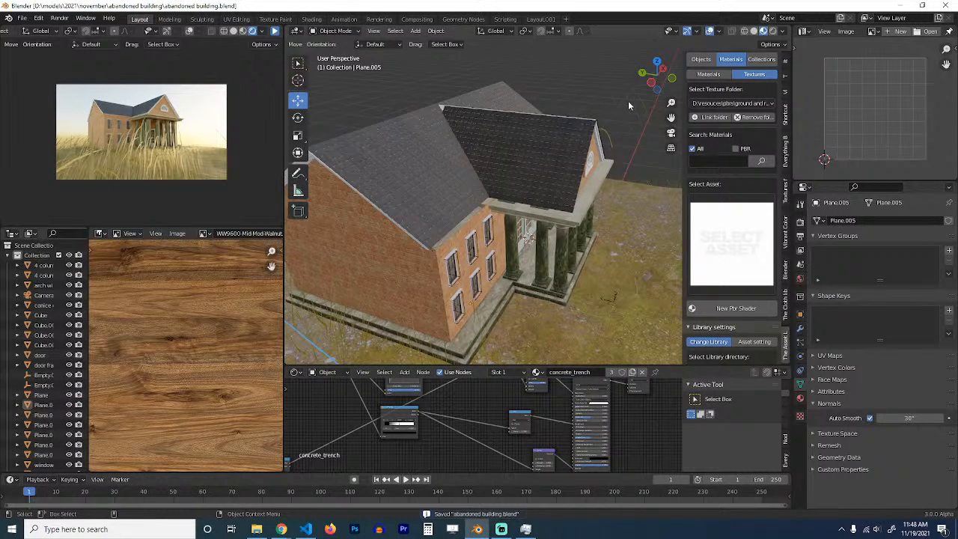
# Step: Switch the asset library to objects and change its library directory from the city pack to the building pack
pyautogui.click(700, 59)
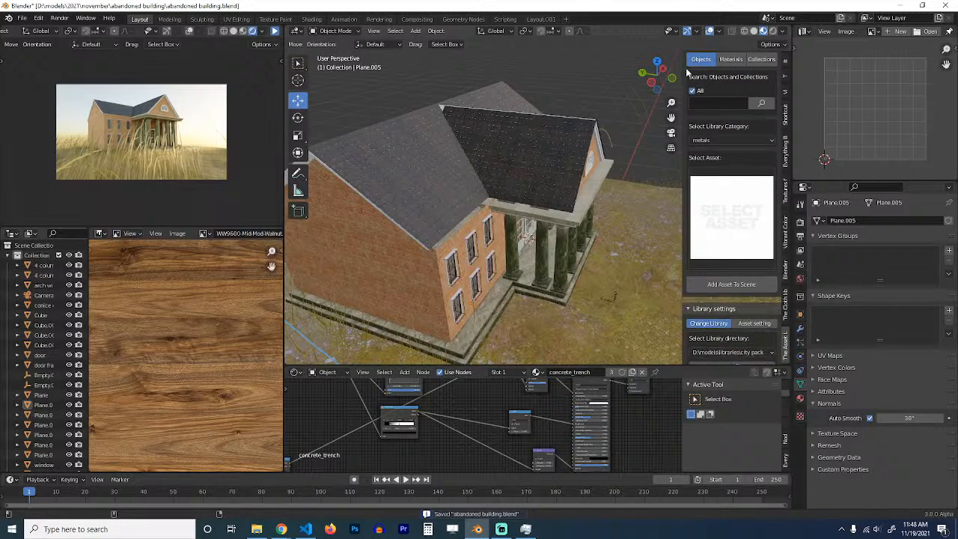
pyautogui.click(724, 204)
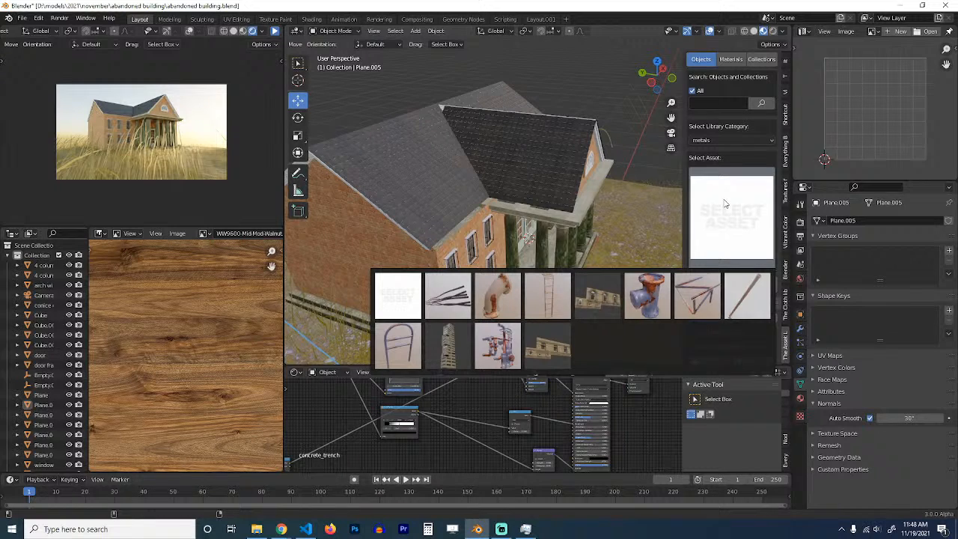
pyautogui.click(727, 212)
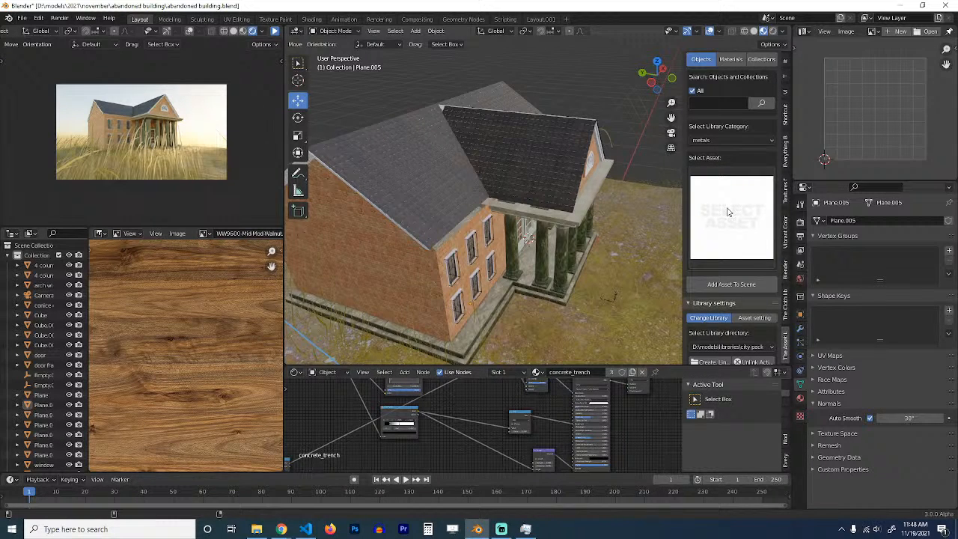
pyautogui.click(739, 104)
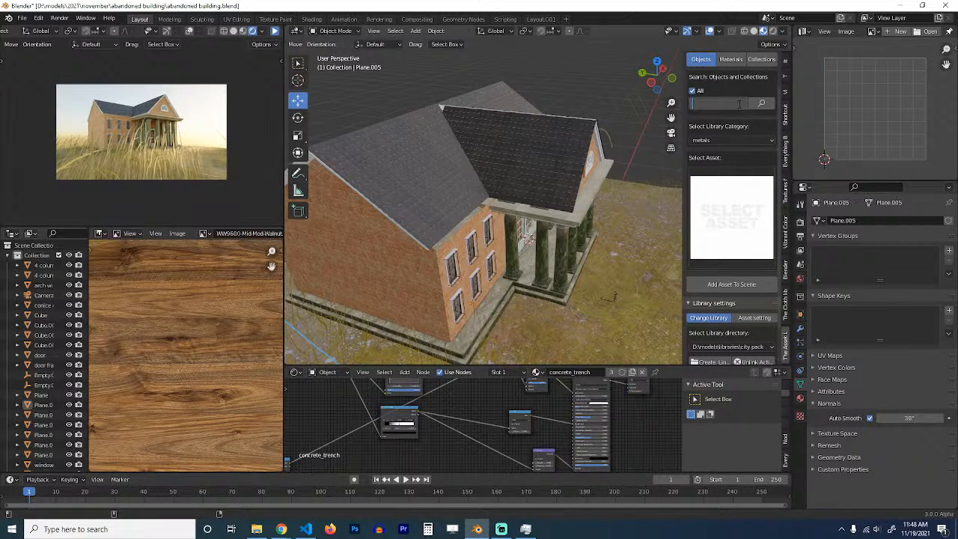
pyautogui.scroll(-2, 730, 300)
pyautogui.click(733, 304)
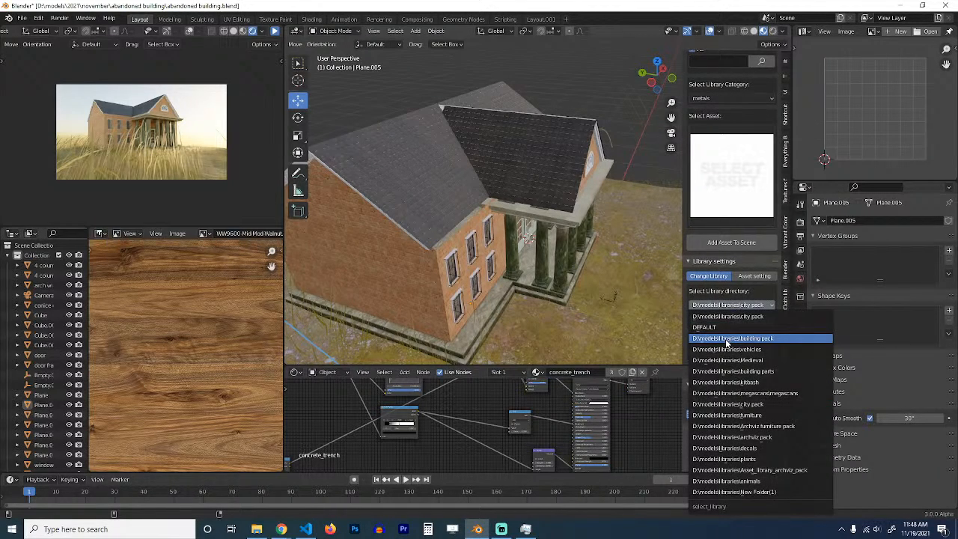
pyautogui.click(727, 342)
pyautogui.scroll(3, 733, 221)
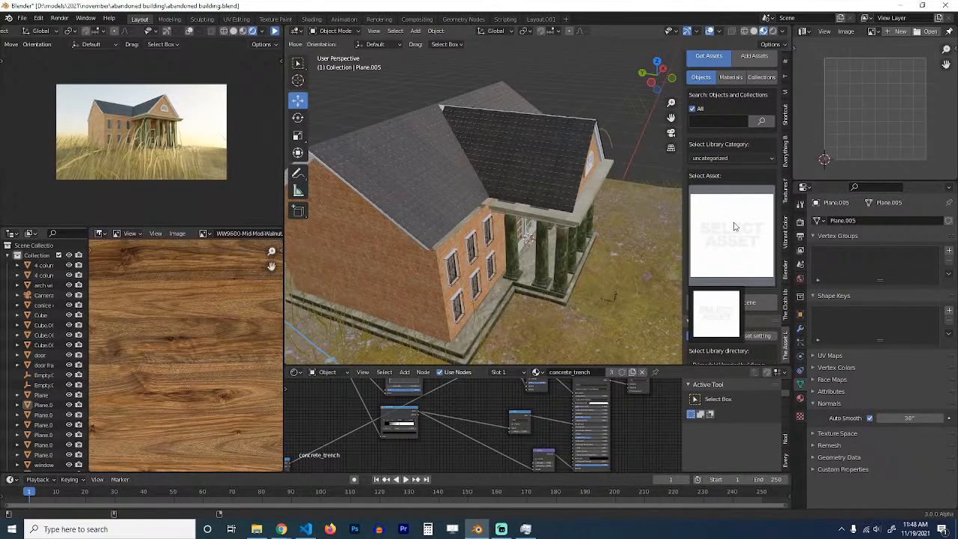
# Step: Set the object category to building and choose the metal pipe assembly asset
pyautogui.click(755, 159)
pyautogui.click(733, 180)
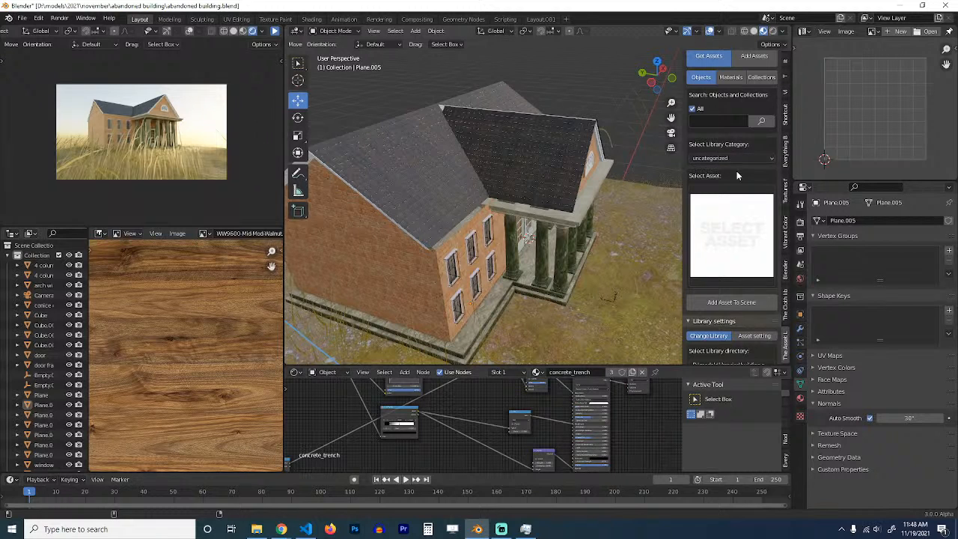
pyautogui.click(736, 209)
pyautogui.click(731, 158)
pyautogui.click(726, 169)
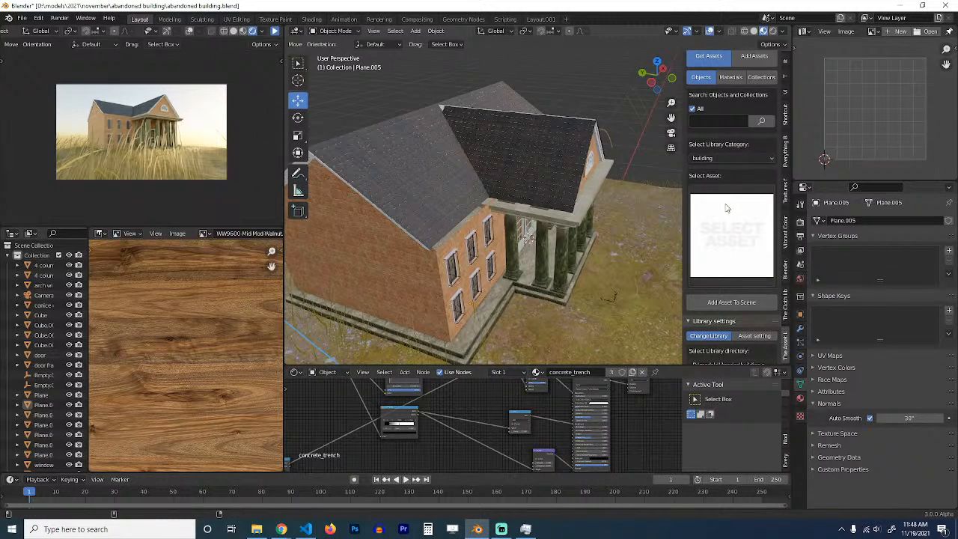
pyautogui.click(724, 208)
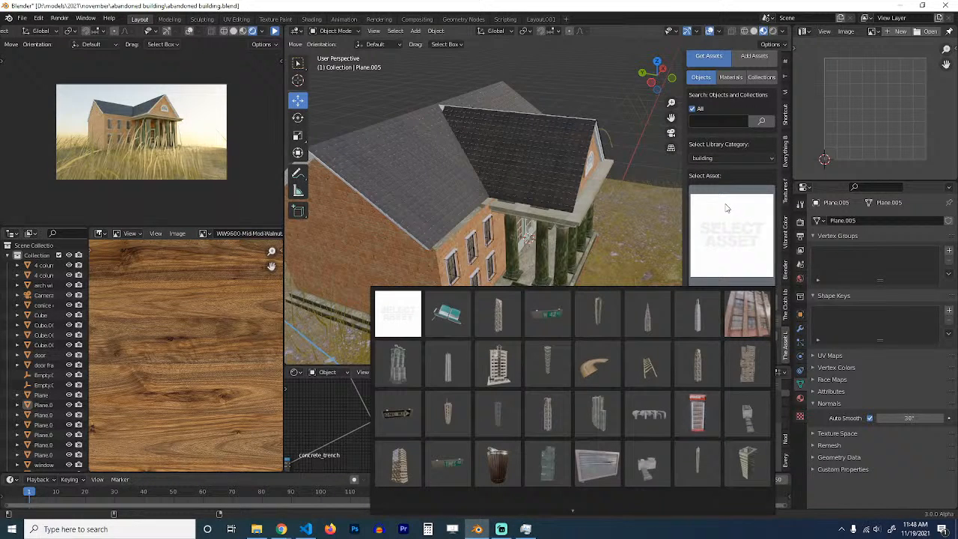
pyautogui.moveTo(570, 515)
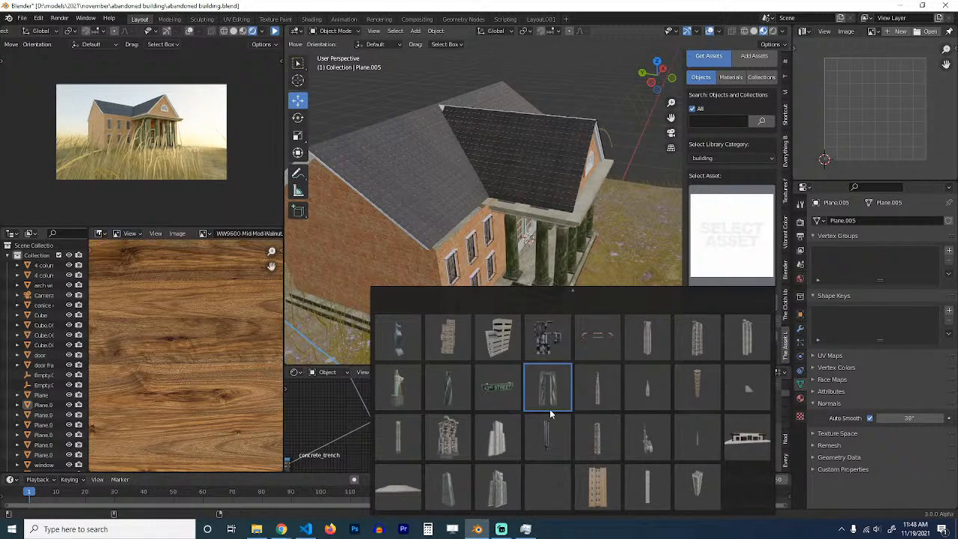
pyautogui.click(554, 345)
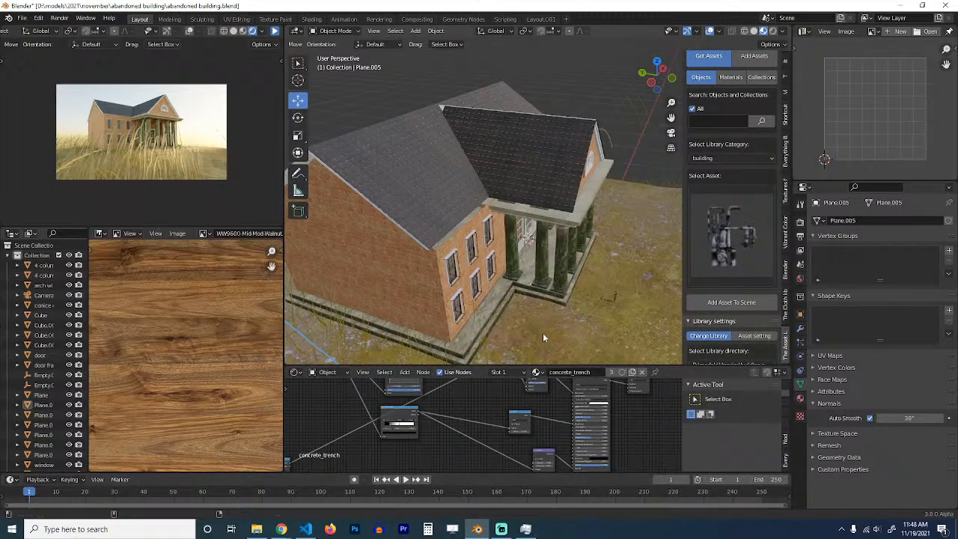
# Step: Add the pipe assembly beside the house's base, scaling it by about 1.66 and rotating it -90° around Z
pyautogui.moveTo(543, 332); pyautogui.dragTo(540, 311, button='middle')
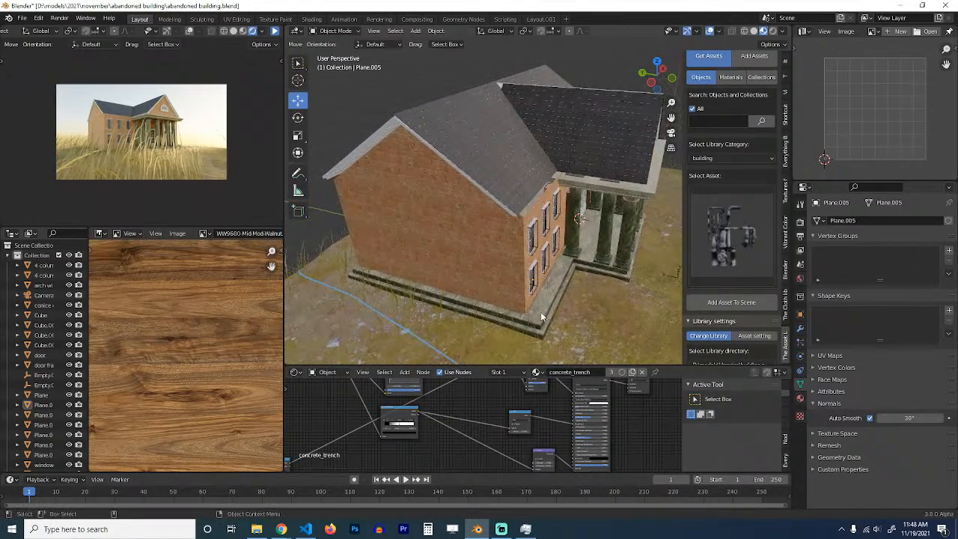
pyautogui.click(701, 308)
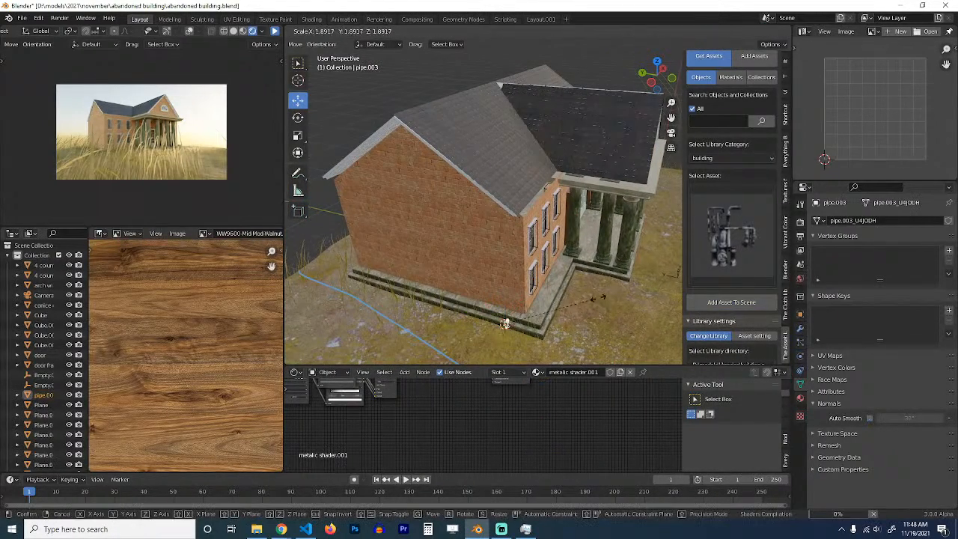
pyautogui.write('r')
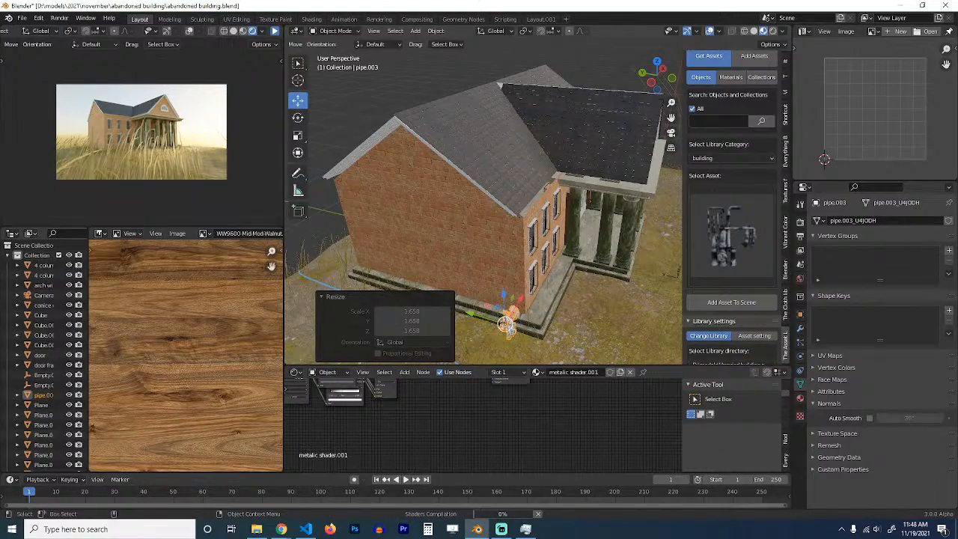
pyautogui.write('z-90')
pyautogui.press('Return')
pyautogui.press('KP_Decimal')
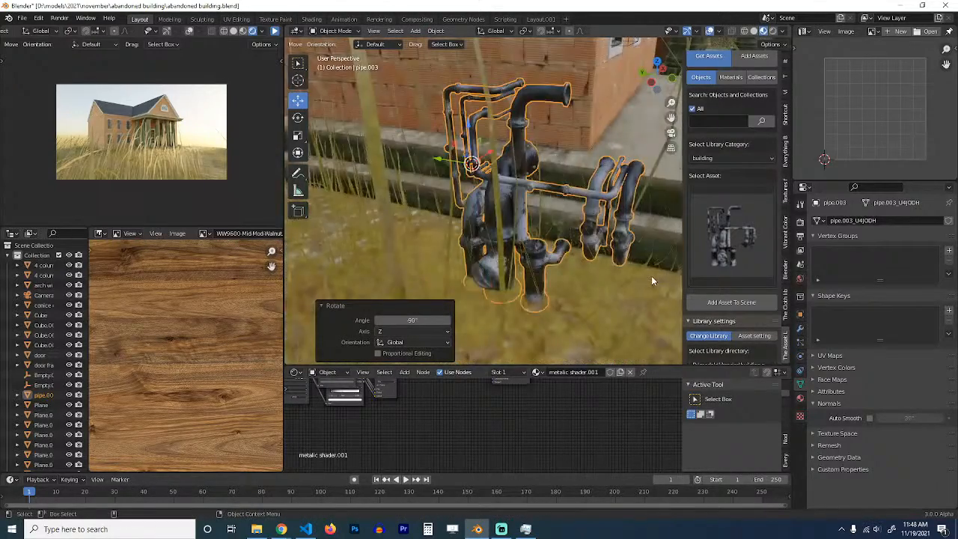
# Step: Snap the pipe assembly to a point beside the house's stone base and scale it by about 2.51
pyautogui.moveTo(651, 275); pyautogui.dragTo(515, 282, button='middle')
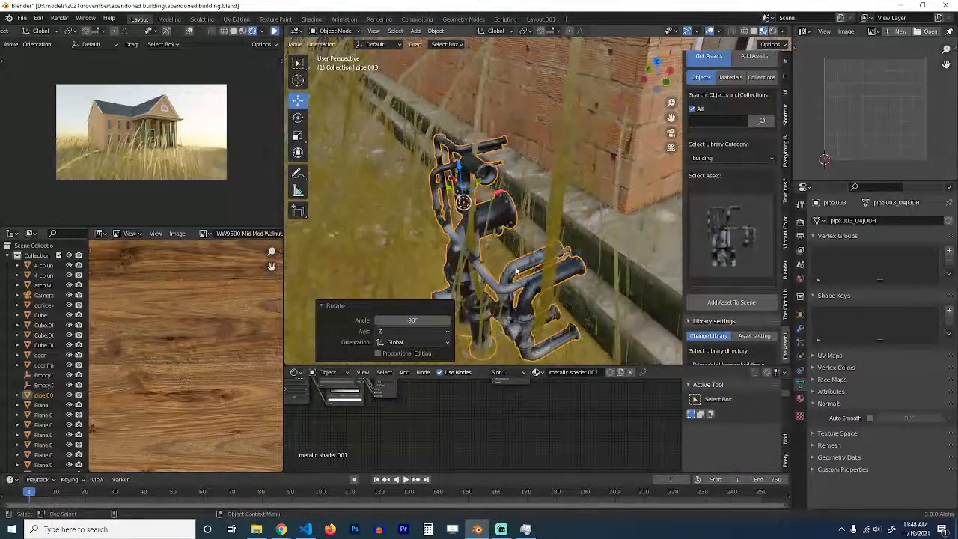
pyautogui.keyDown('shift'); pyautogui.rightClick(534, 211); pyautogui.keyUp('shift')
pyautogui.hotkey('shift', 's')
pyautogui.click(561, 102)
pyautogui.press('s')
pyautogui.click(584, 210)
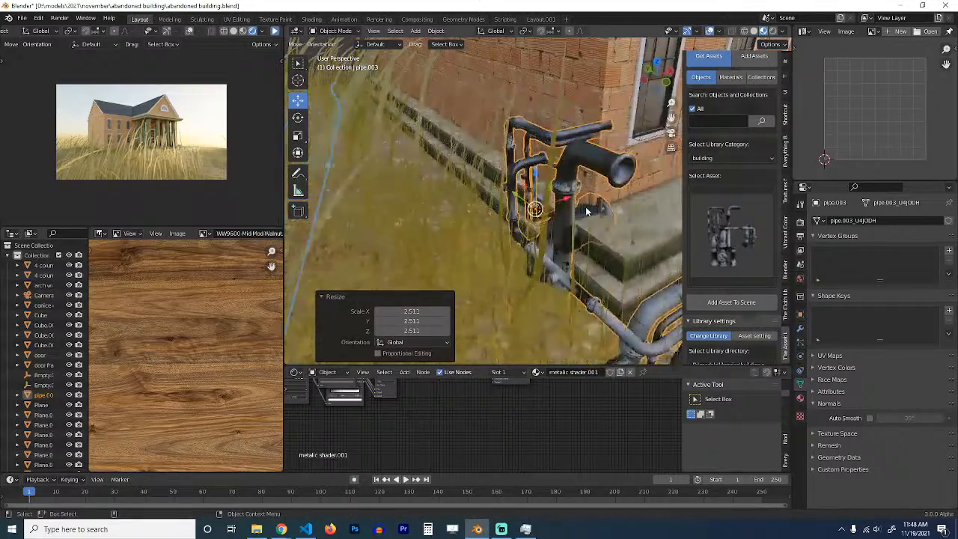
# Step: Move the pipe assembly about 4.12 m along Y and 2.3 m up by the side wall, raise it another 0.62 m, and save
pyautogui.moveTo(584, 210); pyautogui.dragTo(479, 234, button='middle')
pyautogui.press('g')
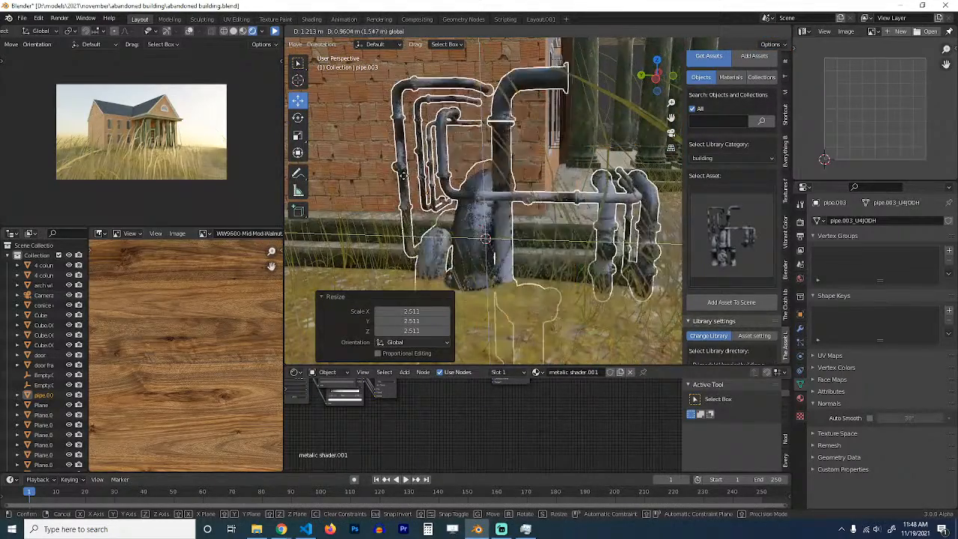
pyautogui.click(813, 131)
pyautogui.scroll(-1, 816, 133)
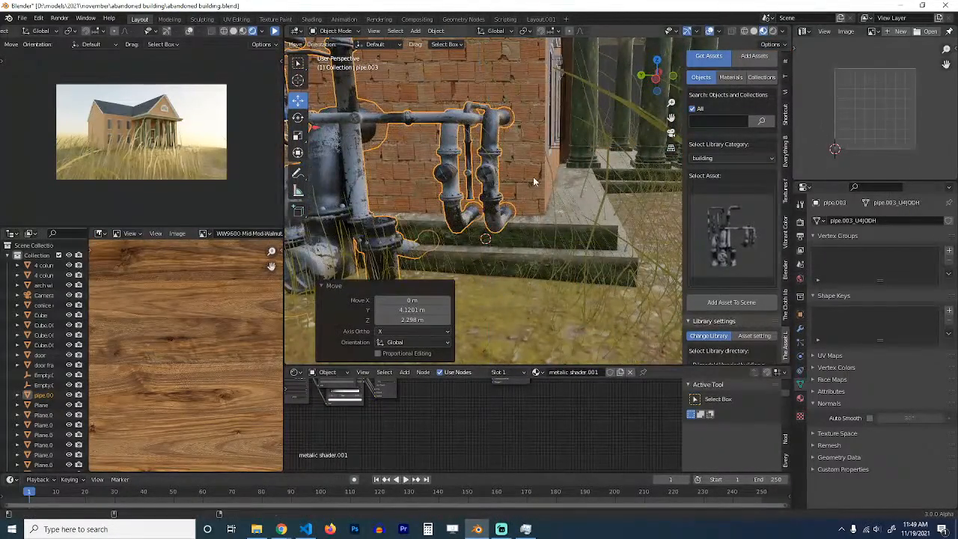
pyautogui.scroll(-4, 534, 180)
pyautogui.moveTo(582, 182)
pyautogui.mouseDown(button='middle')
pyautogui.moveTo(495, 186)
pyautogui.moveTo(568, 193)
pyautogui.mouseUp(button='middle')
pyautogui.press('g')
pyautogui.press('z')
pyautogui.click(510, 180)
pyautogui.hotkey('ctrl', 's')
# Step: Look through the building pack's building objects for another asset to add to the house
pyautogui.click(721, 199)
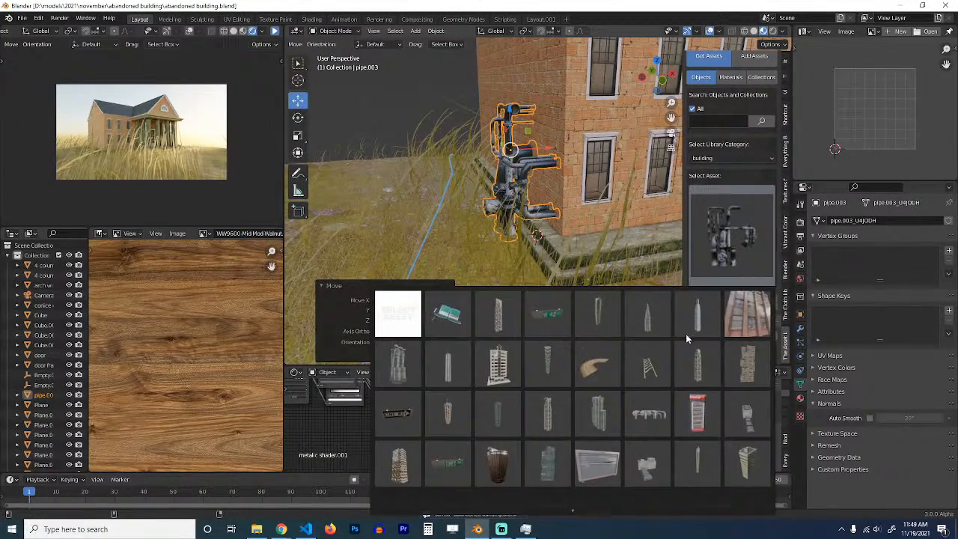
pyautogui.scroll(-2, 560, 514)
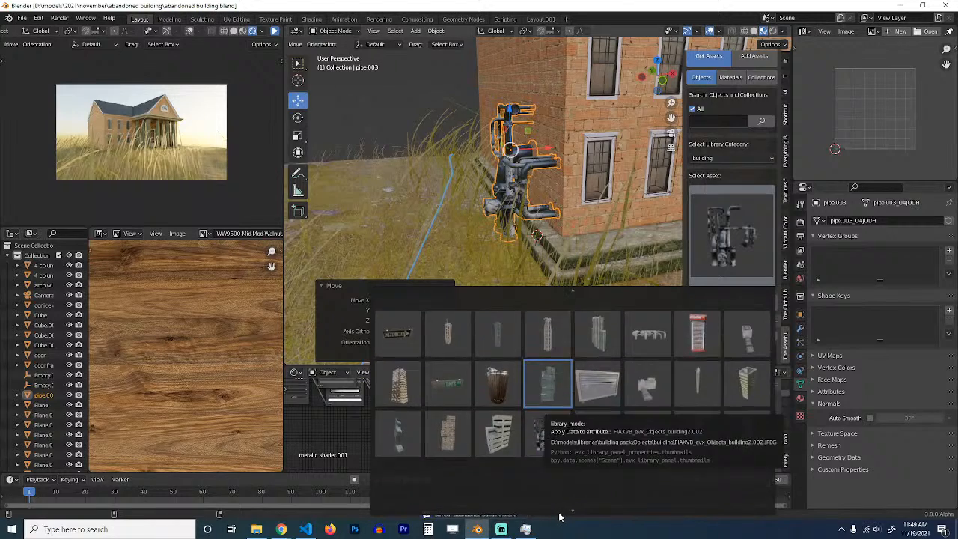
pyautogui.scroll(-4, 559, 515)
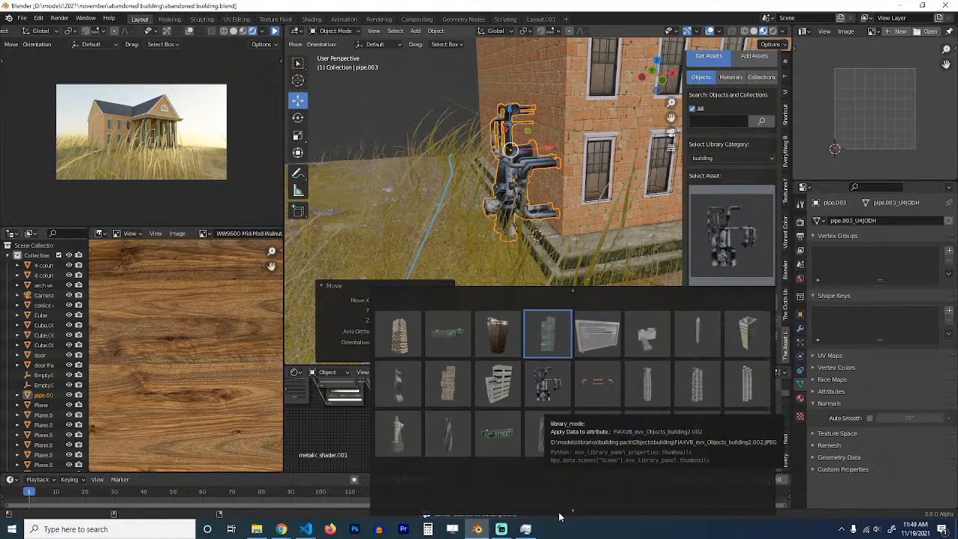
pyautogui.click(761, 200)
pyautogui.click(730, 157)
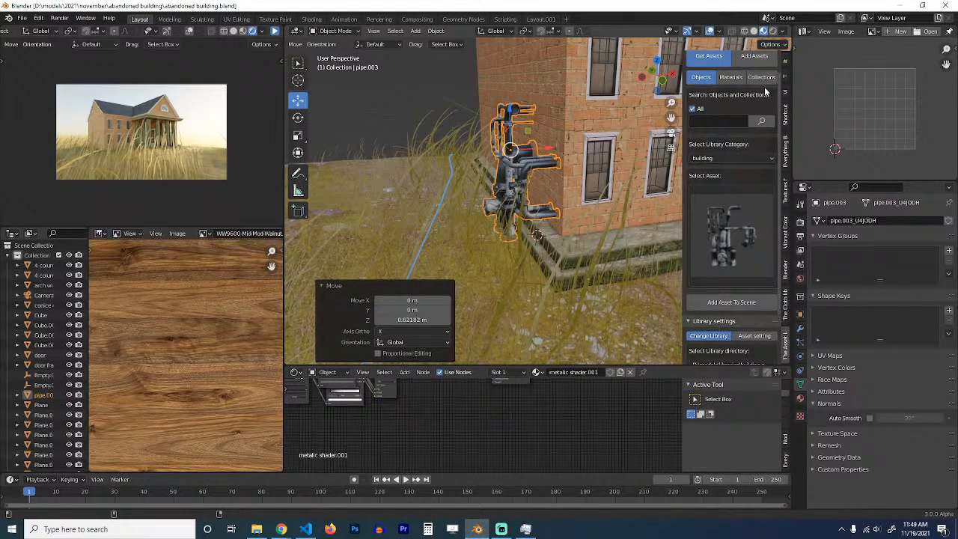
# Step: Switch the asset library to collections and change its library directory to building parts
pyautogui.click(761, 77)
pyautogui.click(733, 157)
pyautogui.click(724, 170)
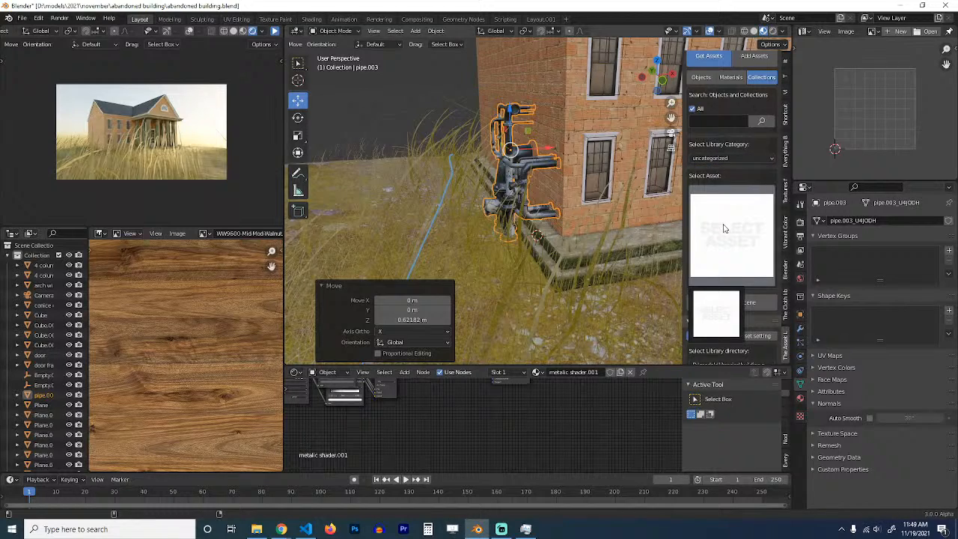
pyautogui.scroll(-2, 718, 321)
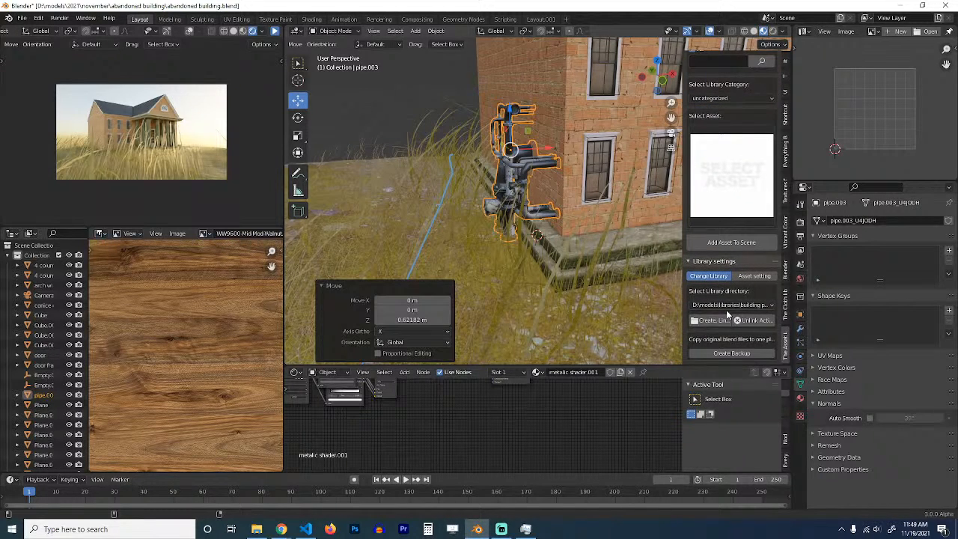
pyautogui.click(725, 308)
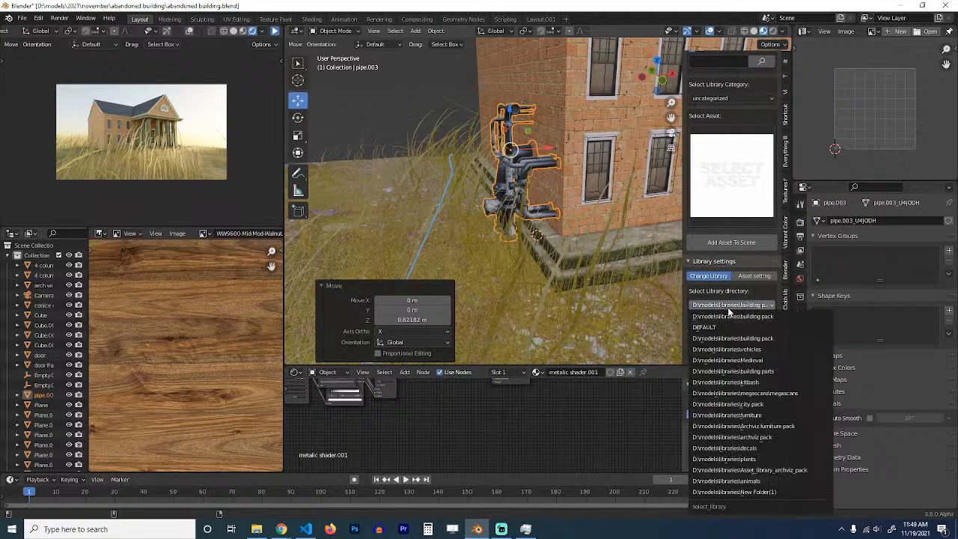
pyautogui.click(730, 371)
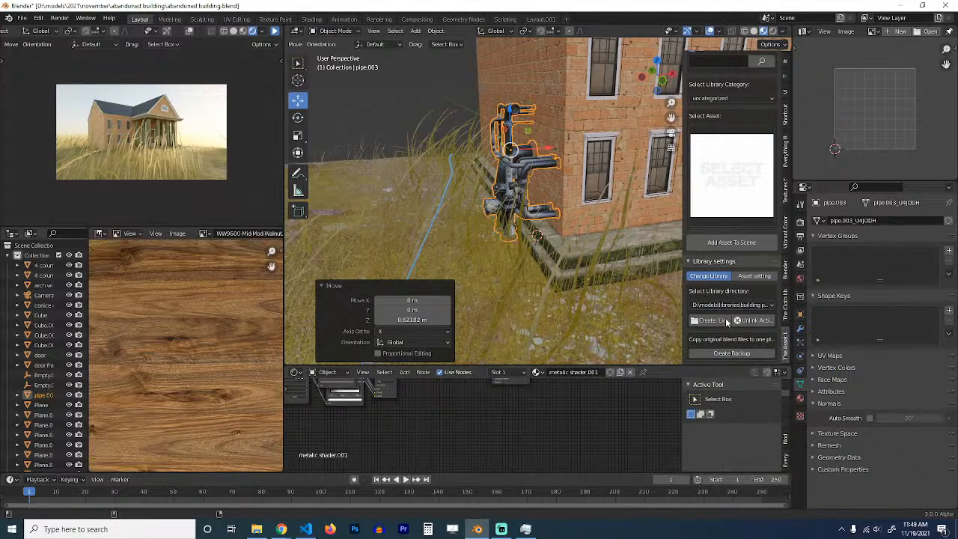
# Step: Choose the white balustraded balcony collection and add it to the house's brick side wall
pyautogui.click(728, 164)
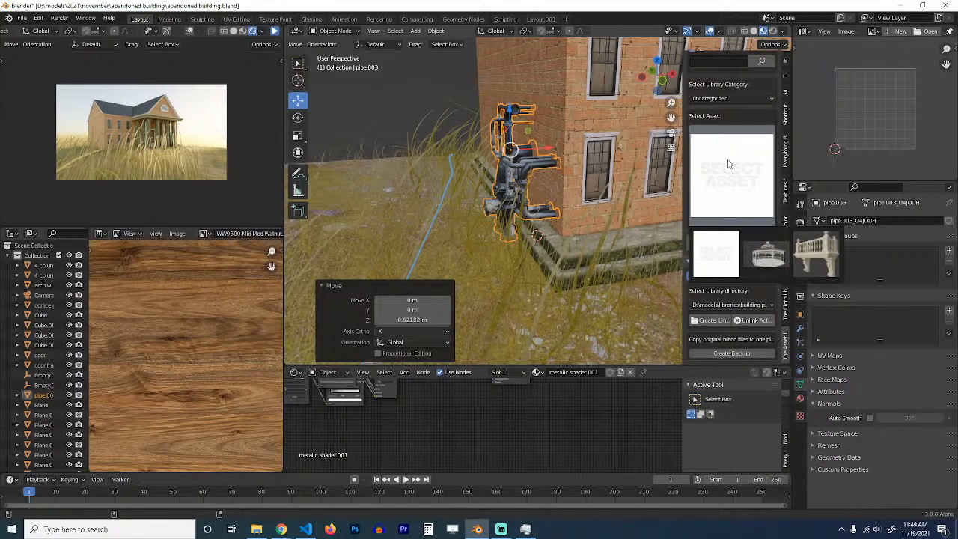
pyautogui.click(801, 258)
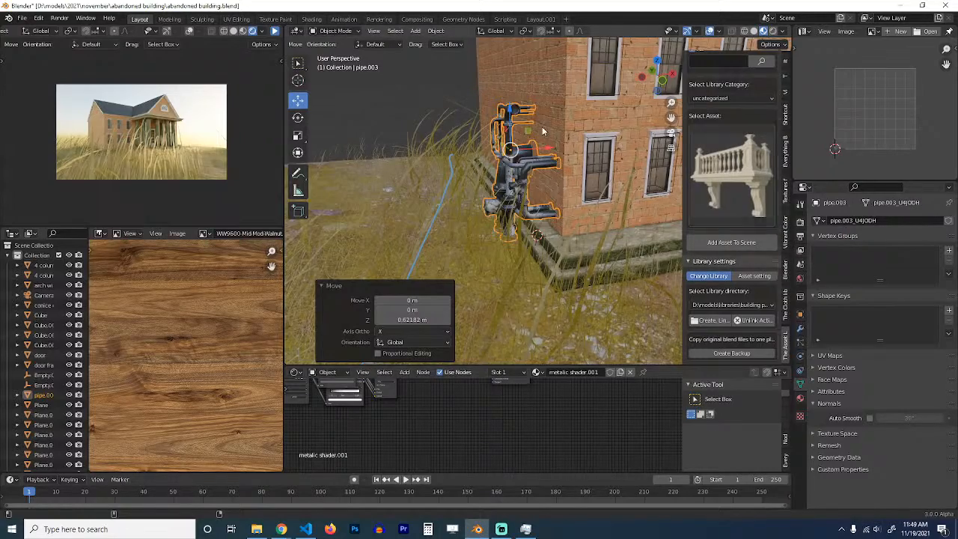
pyautogui.moveTo(541, 127); pyautogui.dragTo(560, 204, button='middle')
pyautogui.moveTo(541, 207); pyautogui.dragTo(442, 203, button='middle')
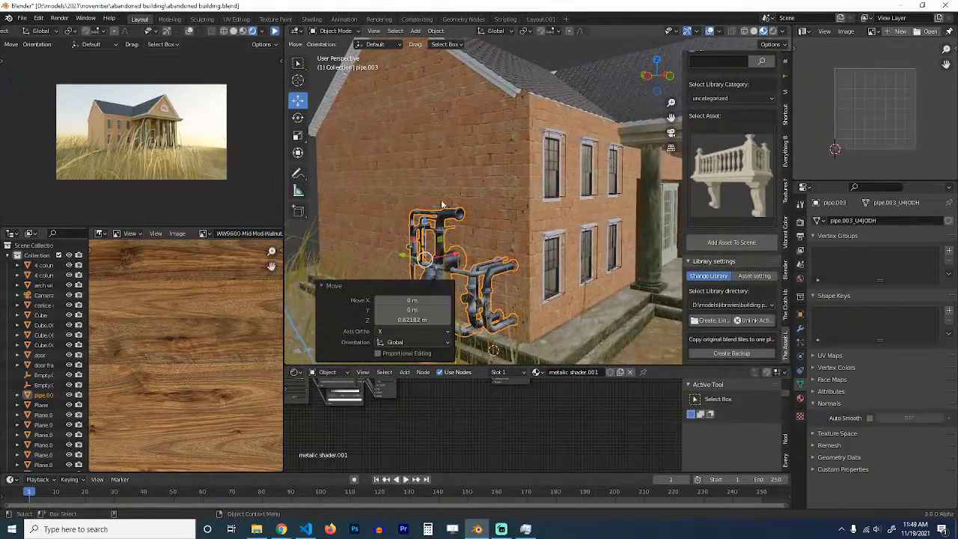
pyautogui.click(694, 242)
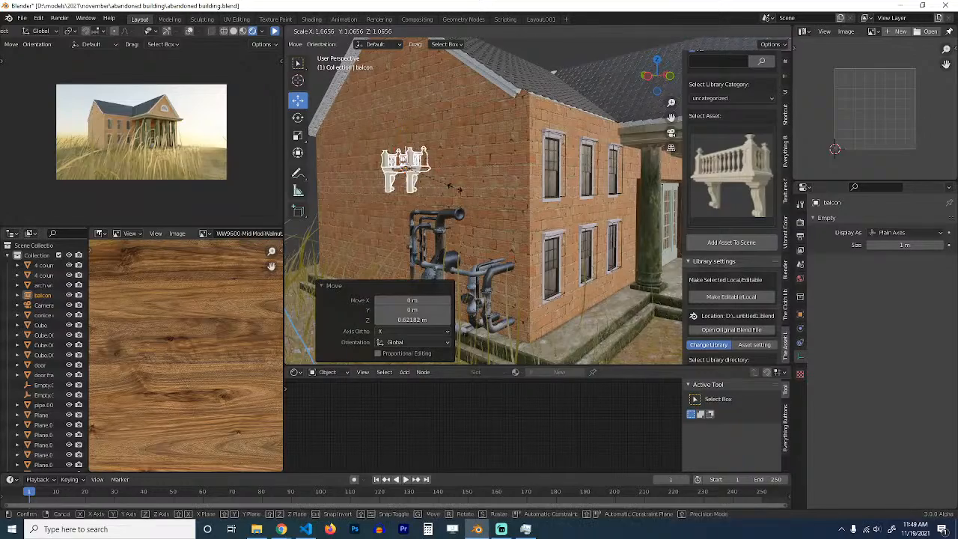
# Step: Scale the balcony by about 1.23 and rotate it 180° around Z
pyautogui.write('rz180')
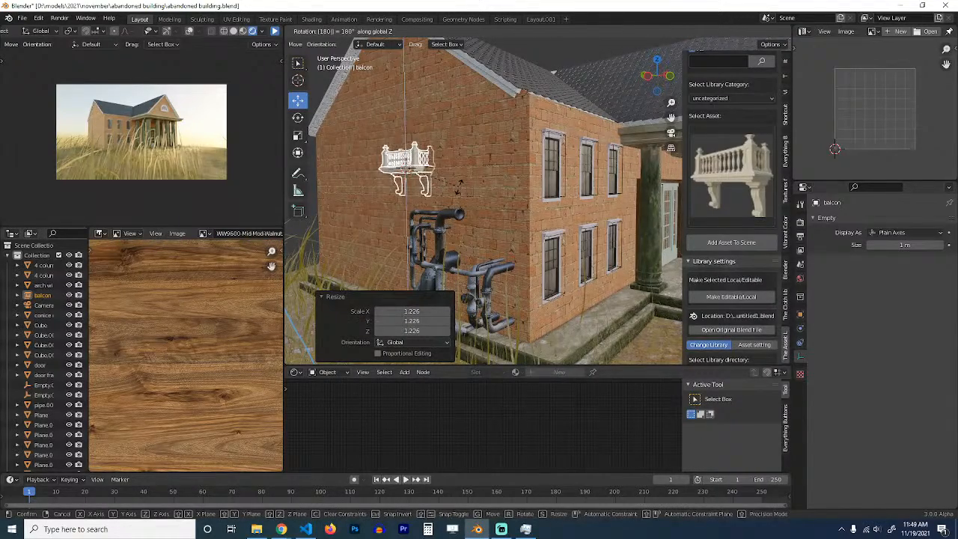
pyautogui.press('Return')
pyautogui.press('KP_Decimal')
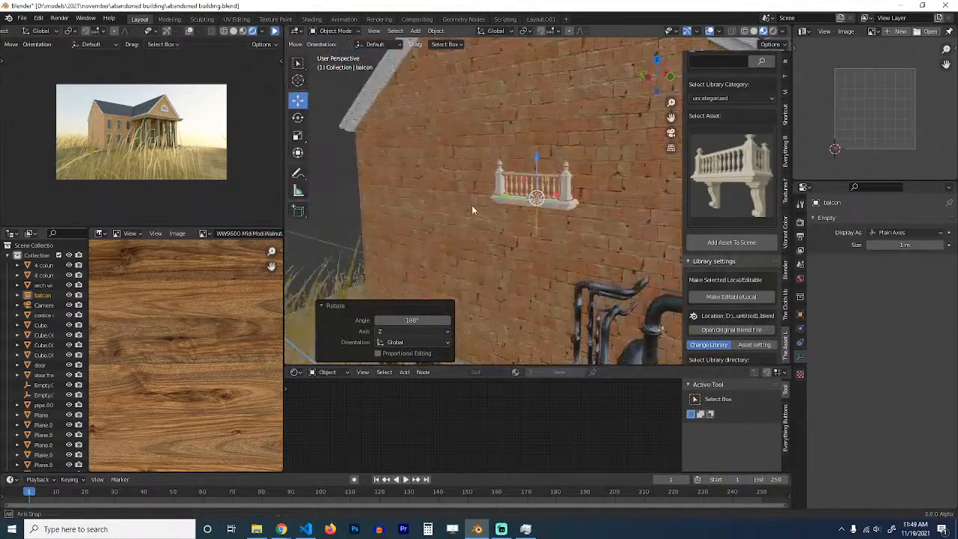
# Step: Move the balcony about -0.61 m along X so it sits against the brick side wall
pyautogui.moveTo(471, 209); pyautogui.dragTo(536, 212, button='middle')
pyautogui.moveTo(559, 187); pyautogui.dragTo(539, 199)
pyautogui.moveTo(540, 199)
pyautogui.mouseDown(button='middle')
pyautogui.moveTo(597, 191)
pyautogui.moveTo(554, 196)
pyautogui.mouseUp(button='middle')
pyautogui.scroll(-4, 553, 196)
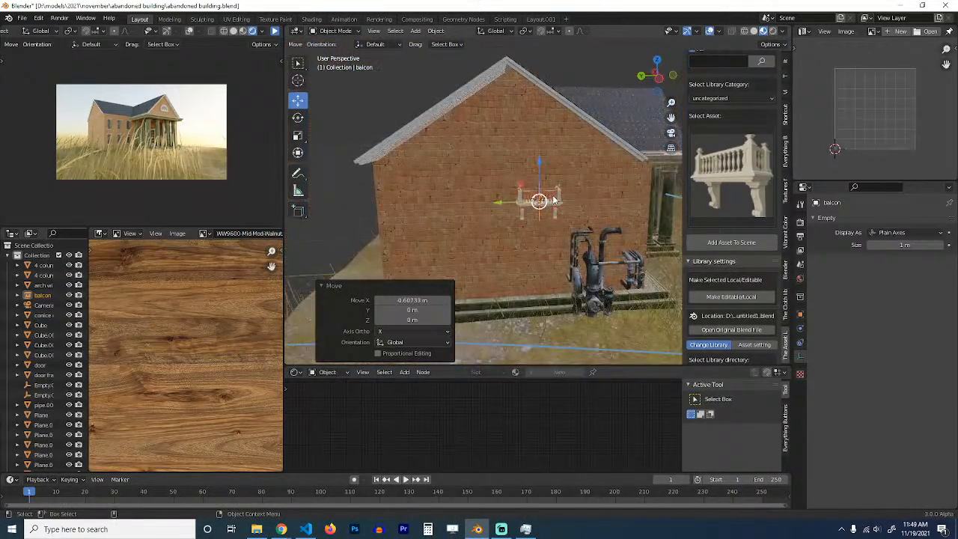
# Step: Adjust the balcony's scale and its position along Y on the side wall, including a shift of about -0.39 m
pyautogui.press('g')
pyautogui.press('x')
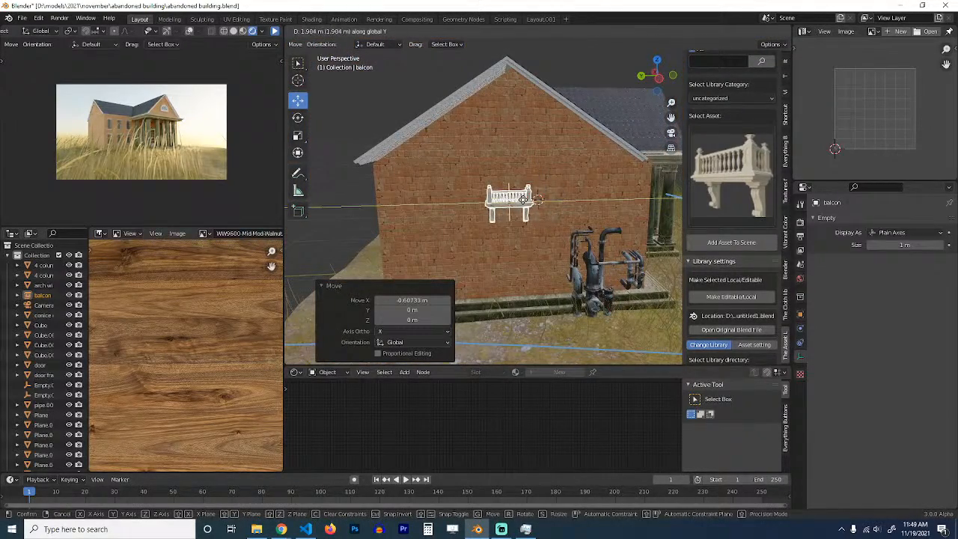
pyautogui.click(550, 197)
pyautogui.press('s')
pyautogui.click(545, 201)
pyautogui.moveTo(545, 200); pyautogui.dragTo(494, 196, button='middle')
pyautogui.moveTo(482, 188); pyautogui.dragTo(498, 201)
pyautogui.scroll(7, 498, 202)
pyautogui.scroll(-5, 499, 204)
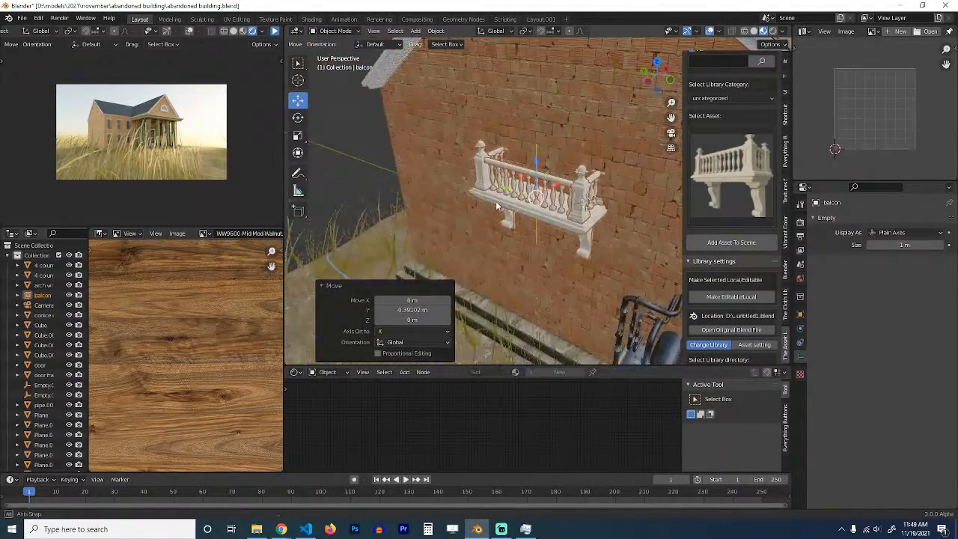
pyautogui.moveTo(495, 201); pyautogui.dragTo(545, 192, button='middle')
pyautogui.moveTo(561, 187); pyautogui.dragTo(543, 196)
pyautogui.scroll(-2, 543, 196)
pyautogui.moveTo(543, 196); pyautogui.dragTo(566, 215, button='middle')
# Step: Search the asset library's objects for "door" and choose the brown door with a glass pane
pyautogui.click(566, 214)
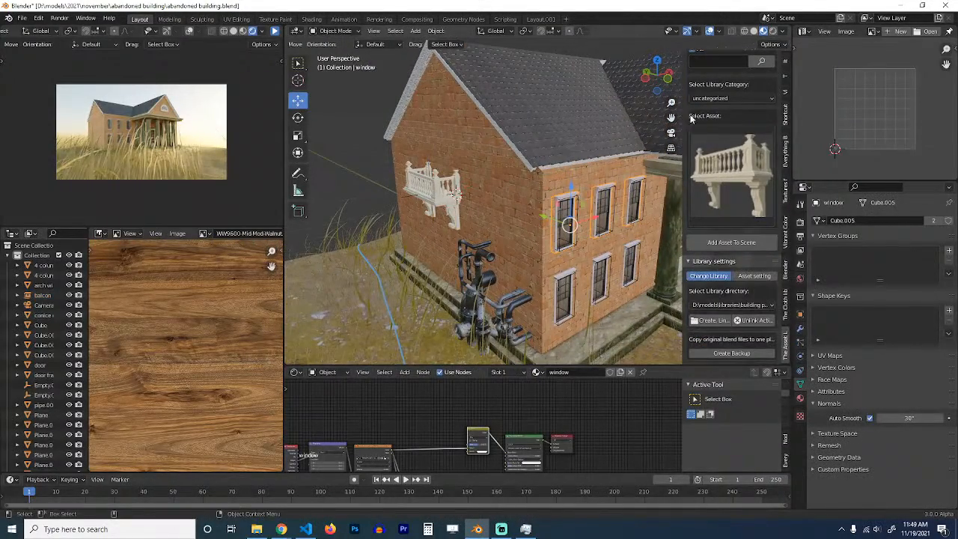
pyautogui.scroll(3, 691, 117)
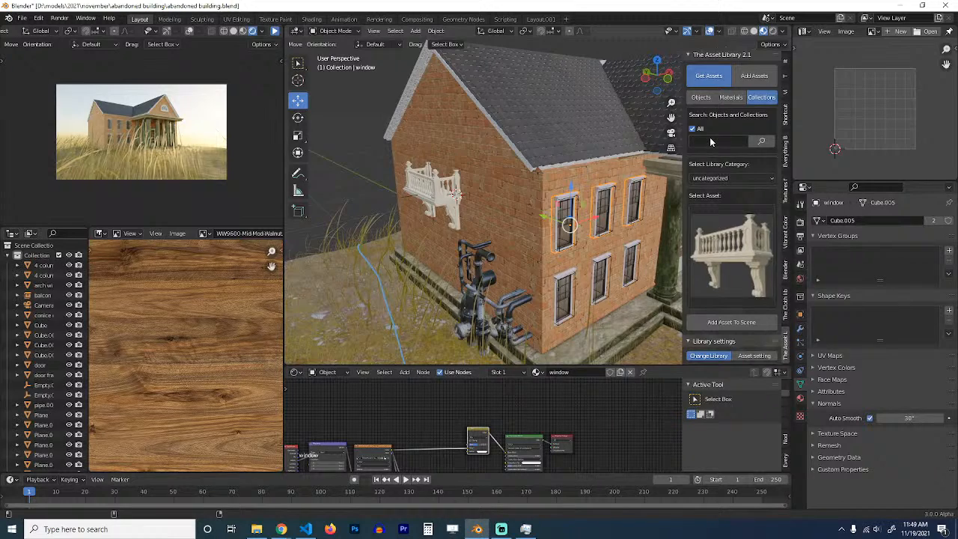
pyautogui.click(700, 97)
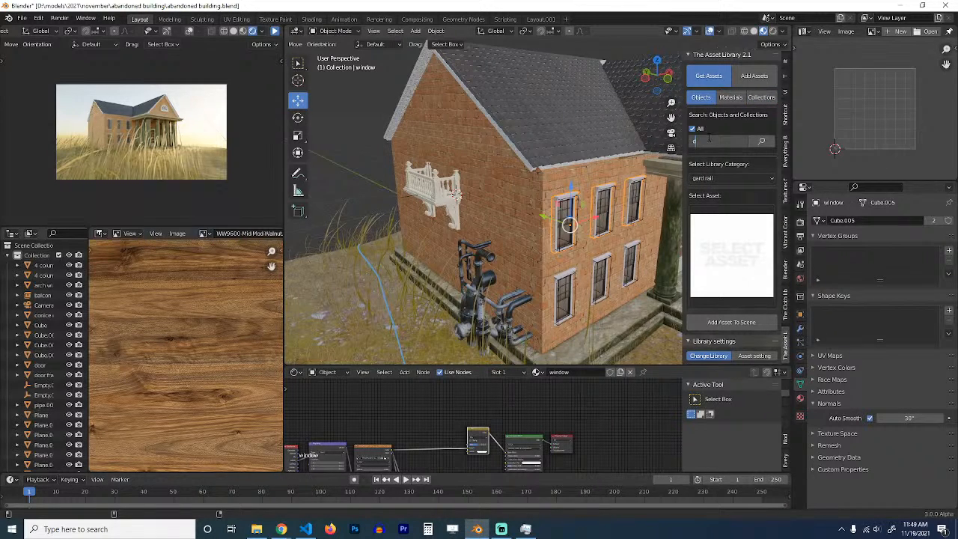
pyautogui.press('Return')
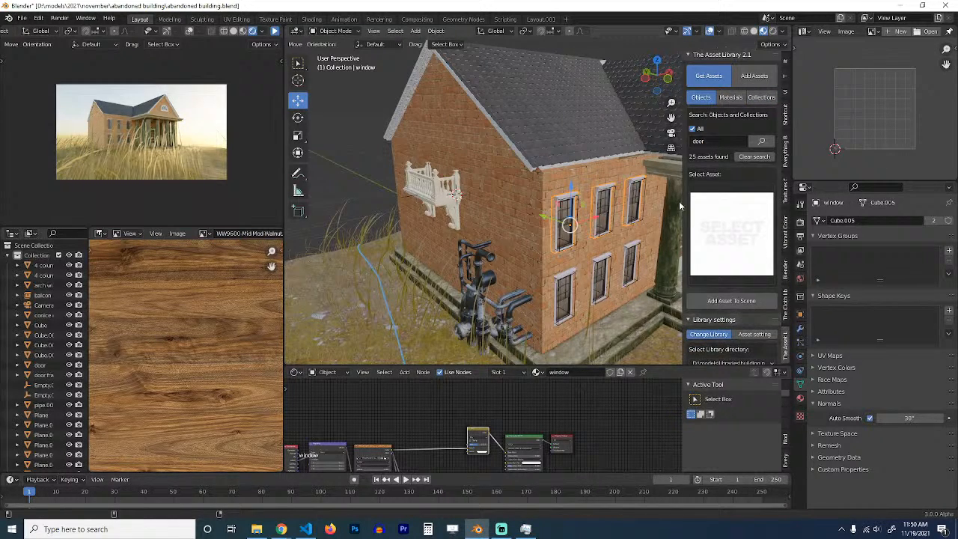
pyautogui.click(745, 227)
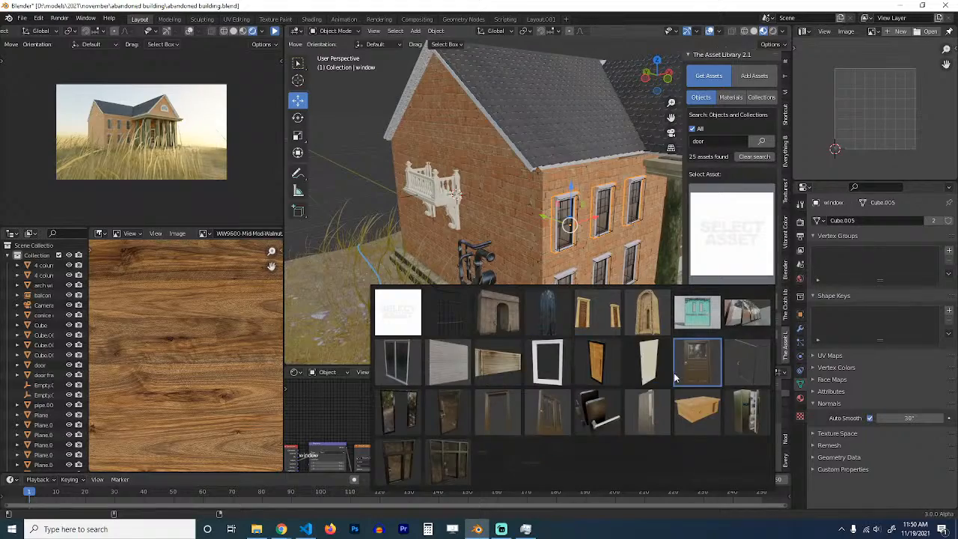
# Step: Duplicate the house's front entrance door and snap the copy to the side wall at the balcony
pyautogui.moveTo(474, 256); pyautogui.dragTo(492, 245, button='middle')
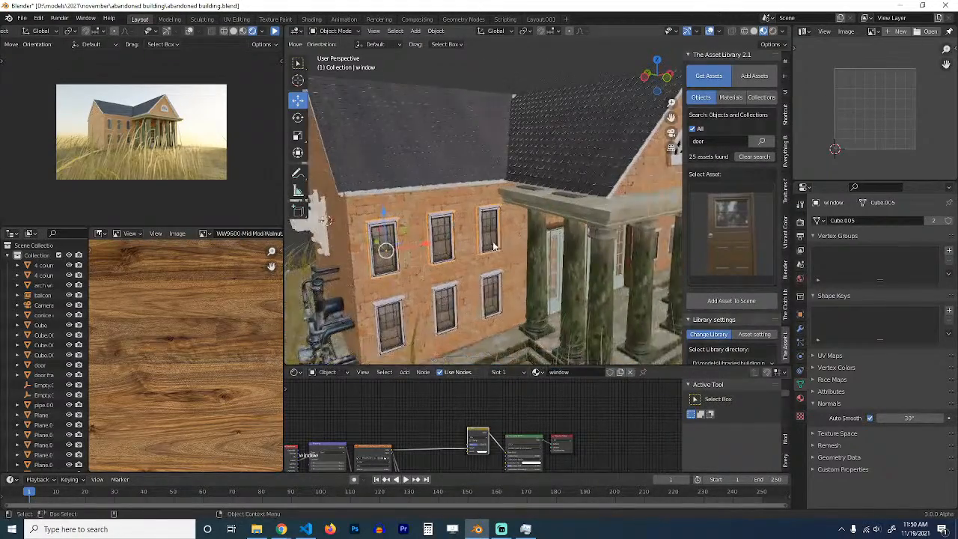
pyautogui.click(553, 264)
pyautogui.hotkey('shift', 'd')
pyautogui.press('Escape')
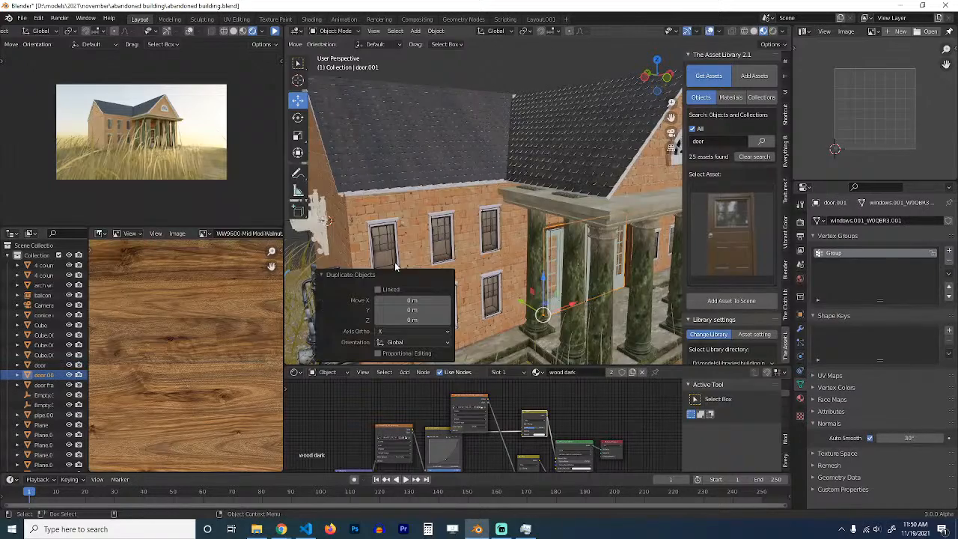
pyautogui.moveTo(394, 262); pyautogui.dragTo(378, 257, button='middle')
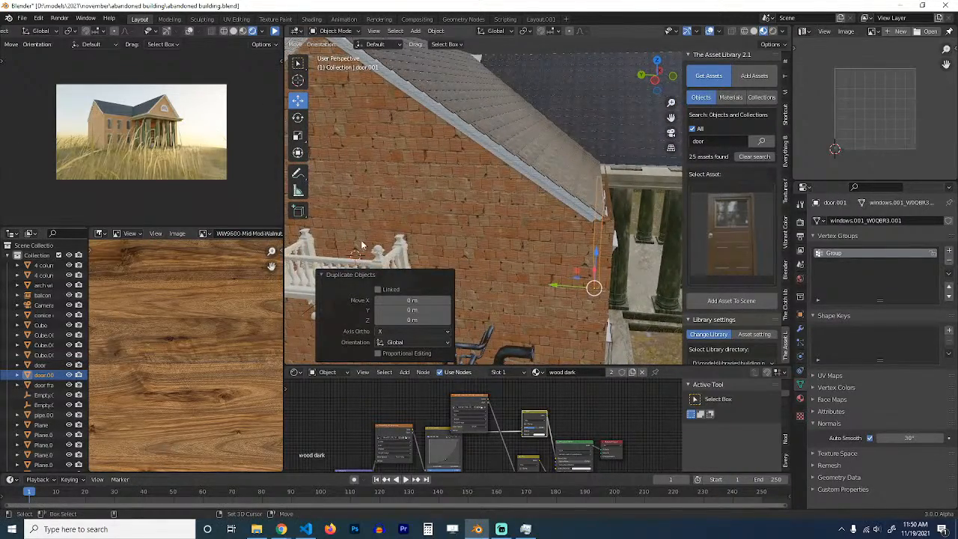
pyautogui.keyDown('shift'); pyautogui.rightClick(359, 250); pyautogui.keyUp('shift')
pyautogui.hotkey('shift', 's')
pyautogui.click(386, 147)
# Step: Rotate the duplicated door -90° around Z and remove its Mirror modifier
pyautogui.write('rz')
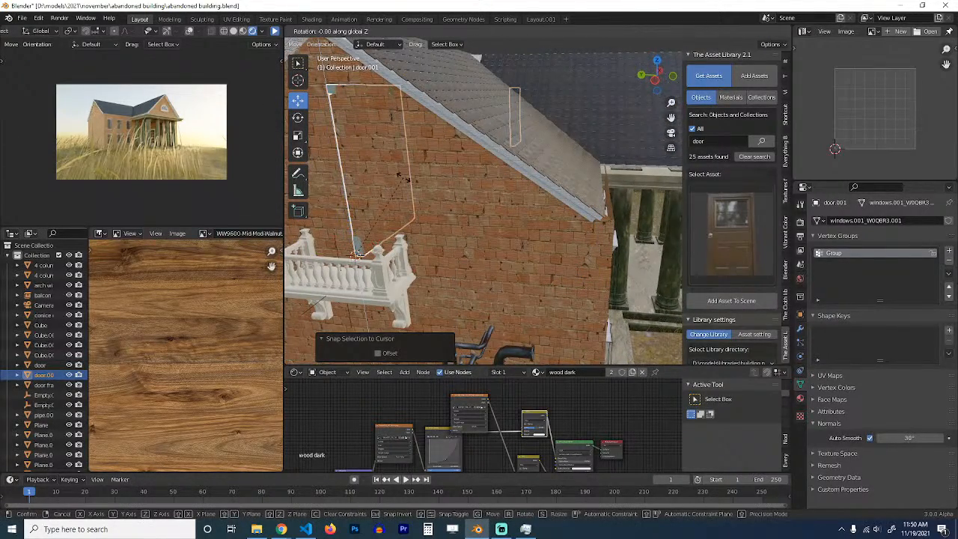
pyautogui.write('90')
pyautogui.press('-')
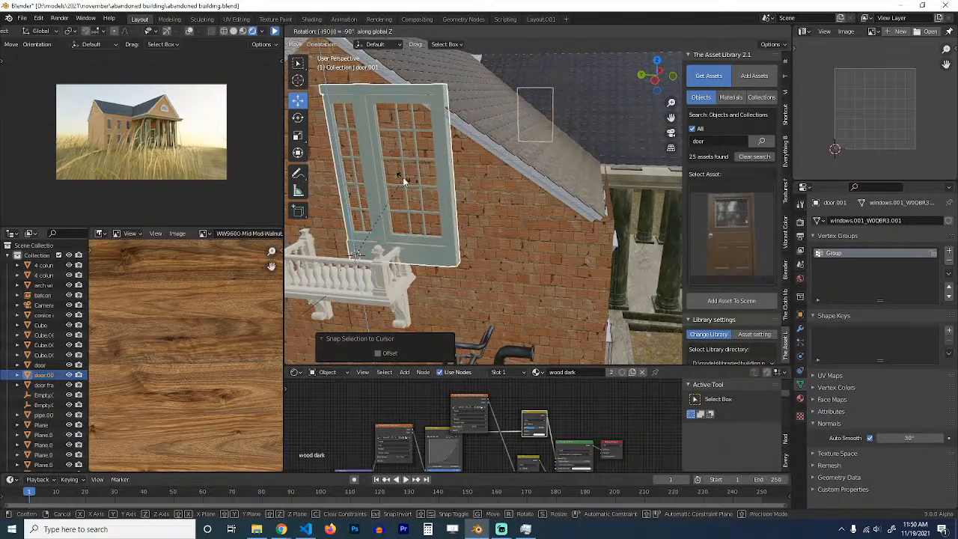
pyautogui.press('Return')
pyautogui.click(800, 327)
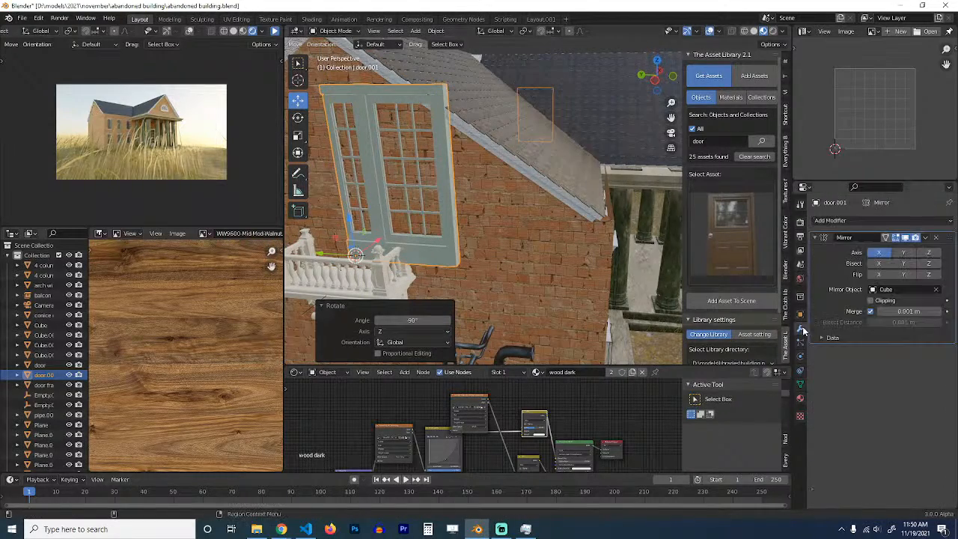
pyautogui.click(935, 237)
# Step: Scale the balcony door by 0.625 and centre it behind the balcony, ending with a shift of about 0.64 m along Y
pyautogui.moveTo(511, 187); pyautogui.dragTo(579, 183, button='middle')
pyautogui.press('s')
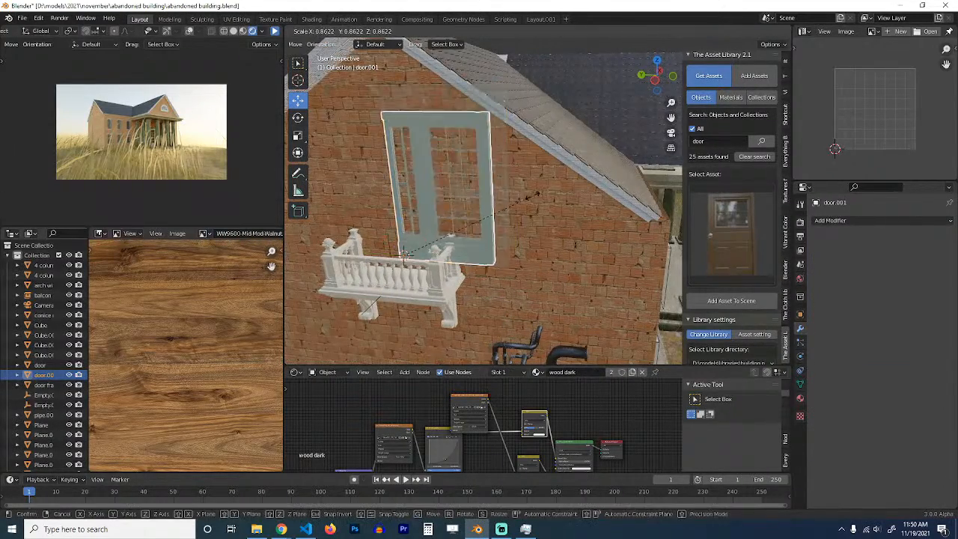
pyautogui.click(504, 211)
pyautogui.moveTo(504, 211); pyautogui.dragTo(490, 240, button='middle')
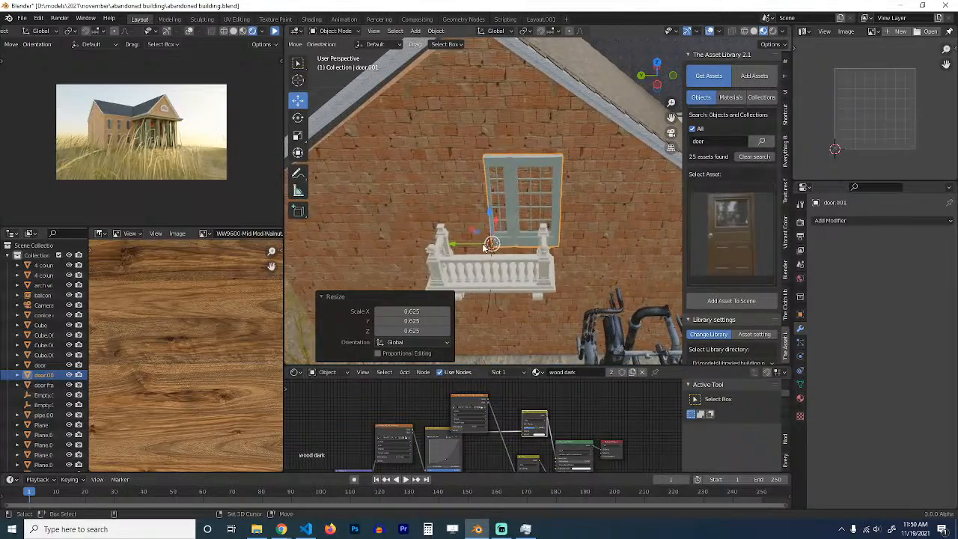
pyautogui.hotkey('shift', 's')
pyautogui.click(471, 180)
pyautogui.scroll(2, 478, 160)
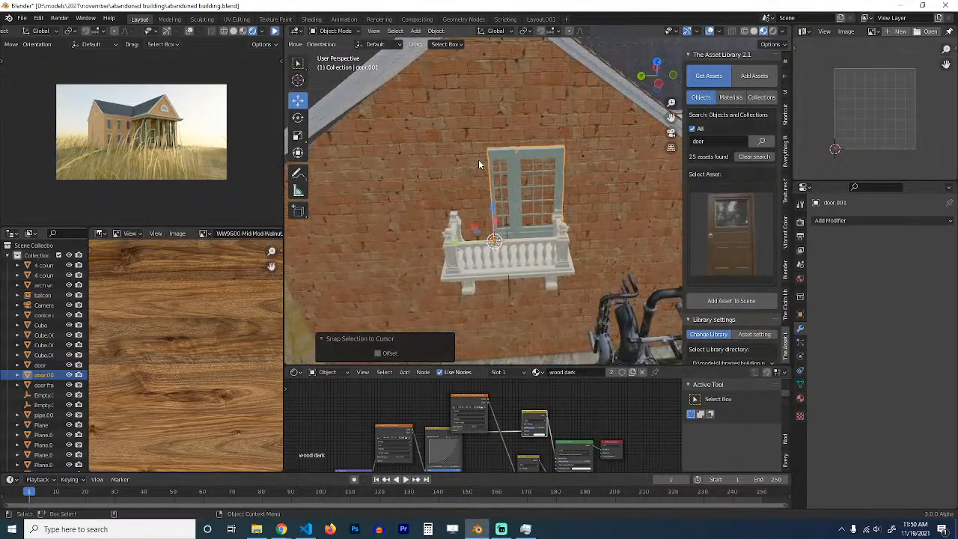
pyautogui.scroll(3, 478, 160)
pyautogui.scroll(-3, 478, 159)
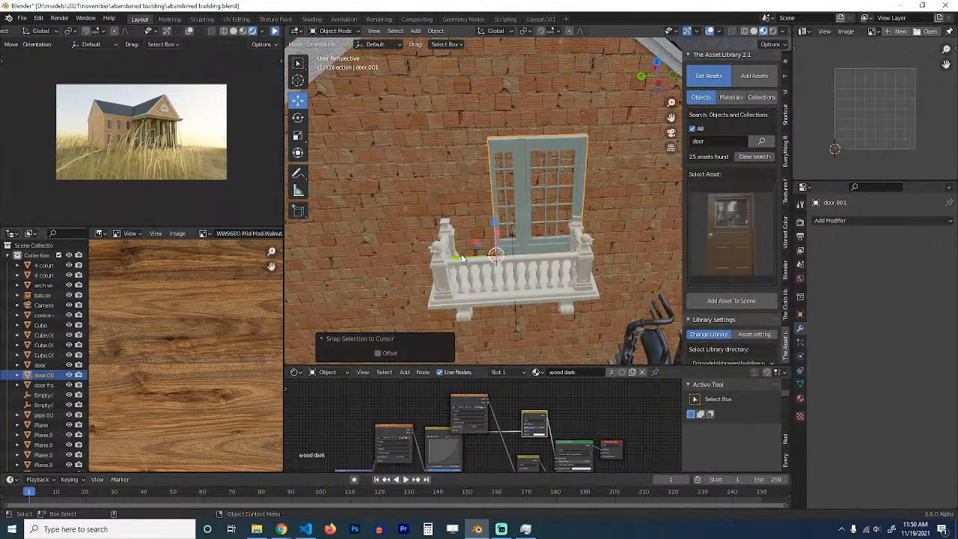
pyautogui.moveTo(462, 259); pyautogui.dragTo(437, 259)
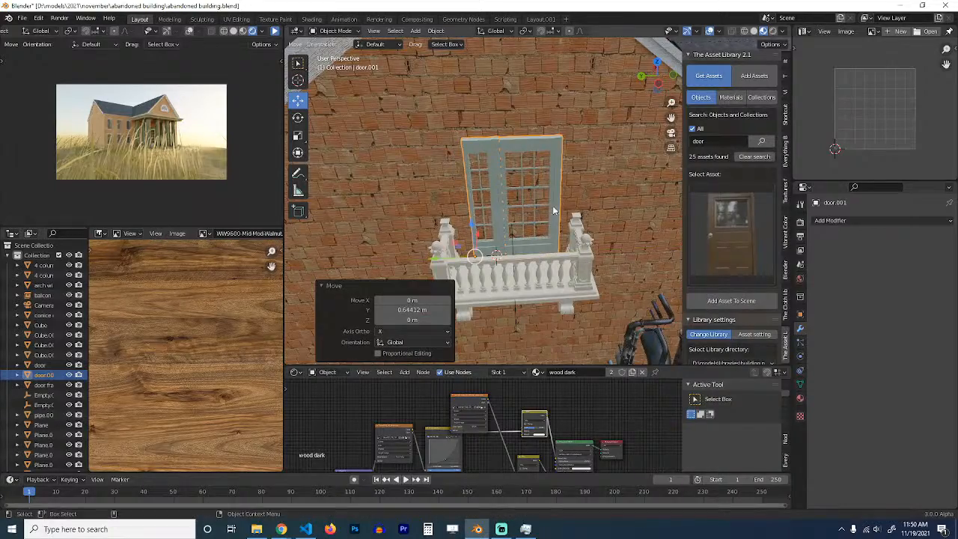
# Step: Duplicate the front entrance's door frame and snap the copy to the top of the balcony door
pyautogui.scroll(-5, 510, 181)
pyautogui.moveTo(510, 181); pyautogui.dragTo(577, 221, button='middle')
pyautogui.click(611, 215)
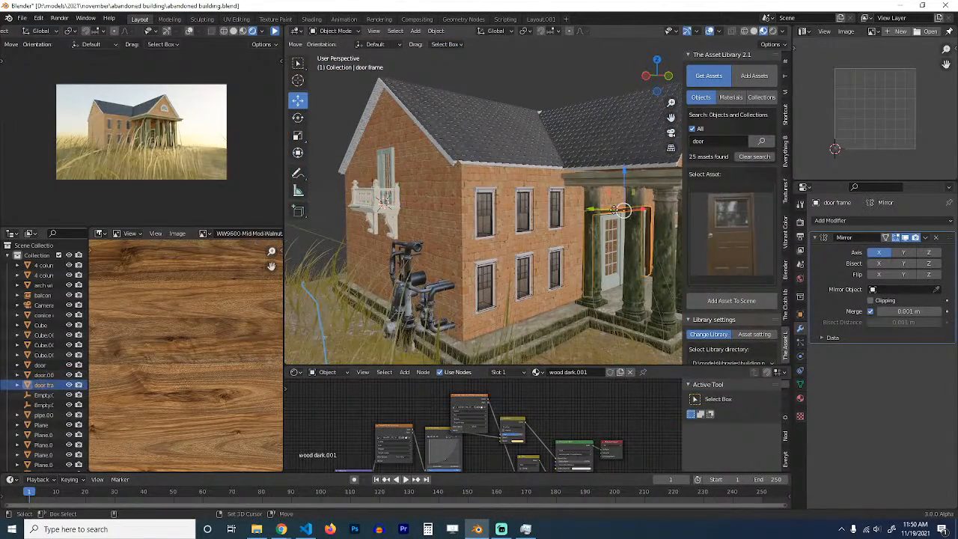
pyautogui.hotkey('shift', 'd')
pyautogui.press('Escape')
pyautogui.moveTo(448, 225); pyautogui.dragTo(351, 148, button='middle')
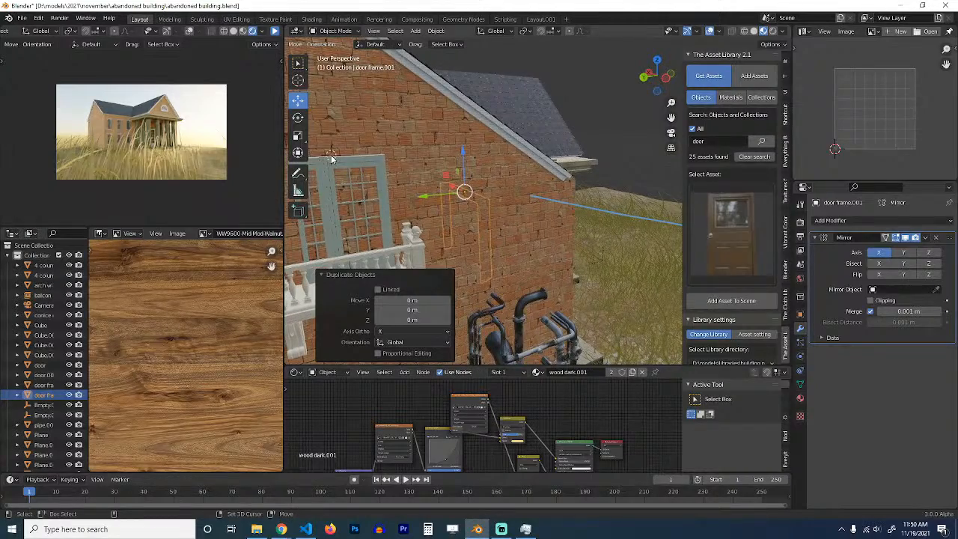
pyautogui.hotkey('shift', 's')
pyautogui.moveTo(432, 175); pyautogui.dragTo(428, 179, button='middle')
# Step: Rotate the duplicated door frame -90° around Z to align it with the side wall
pyautogui.write('rz90')
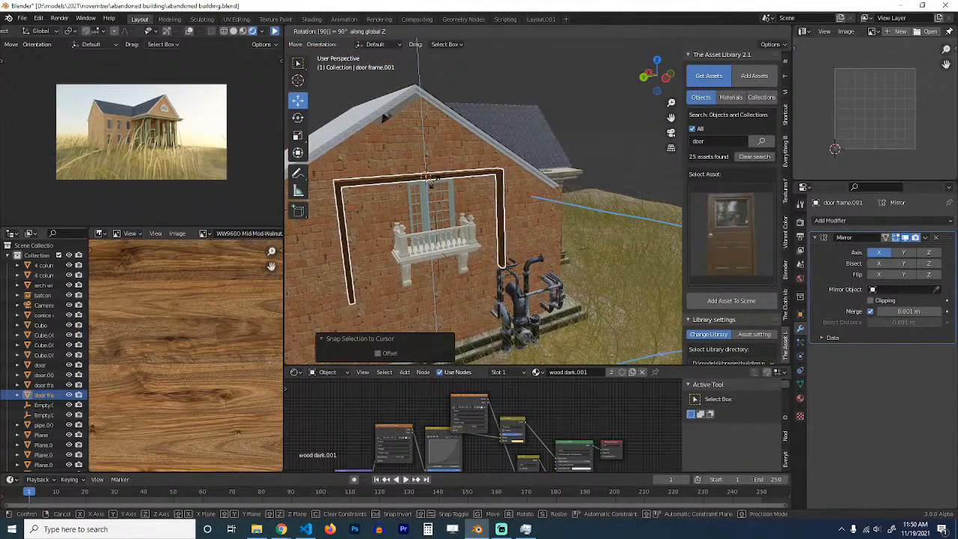
pyautogui.press('-')
pyautogui.press('Return')
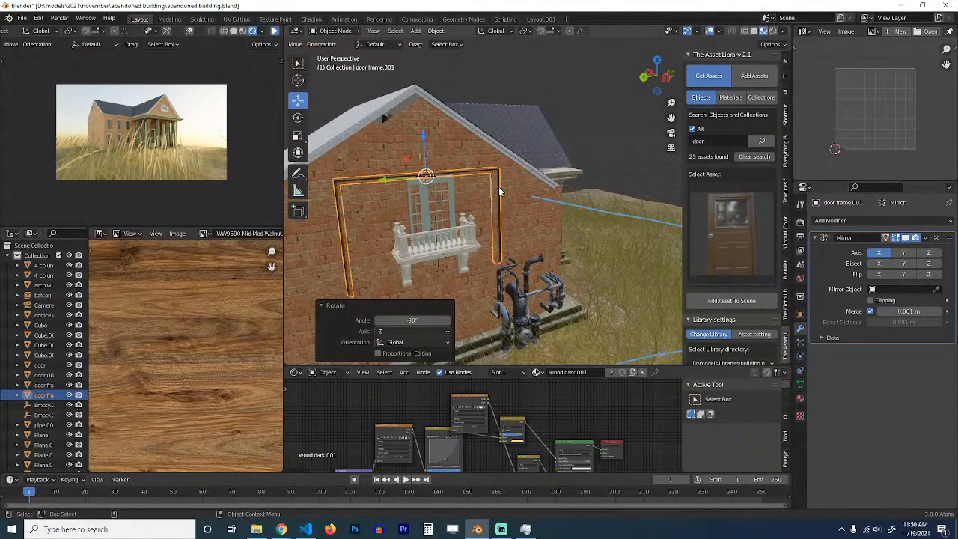
# Step: Narrow the duplicated frame's mesh by moving its side post inward to the balcony door's edge
pyautogui.press('Tab')
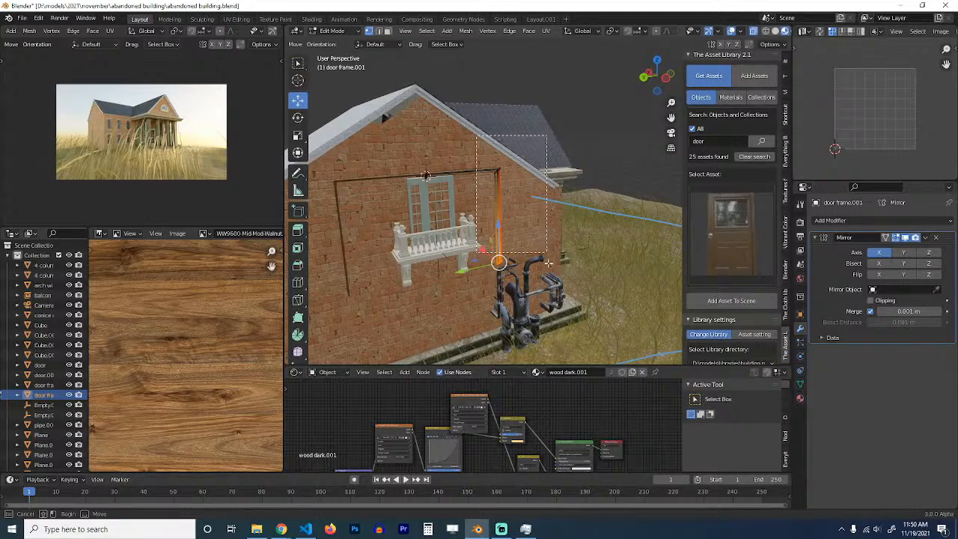
pyautogui.keyDown('alt'); pyautogui.click(497, 217); pyautogui.keyUp('alt')
pyautogui.moveTo(497, 217); pyautogui.dragTo(422, 228)
pyautogui.rightClick(421, 228)
pyautogui.scroll(4, 467, 179)
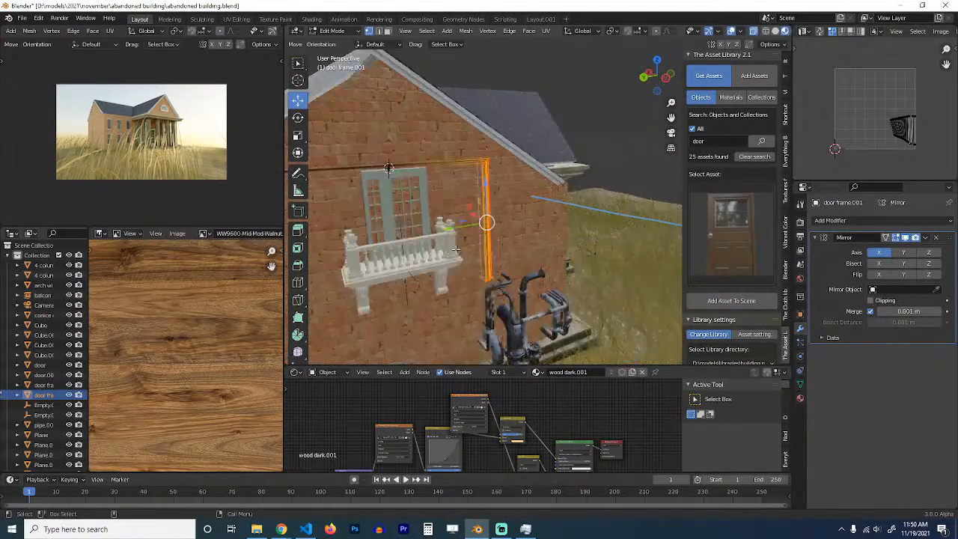
pyautogui.moveTo(472, 254); pyautogui.dragTo(400, 271)
pyautogui.press('Tab')
pyautogui.press('KP_Decimal')
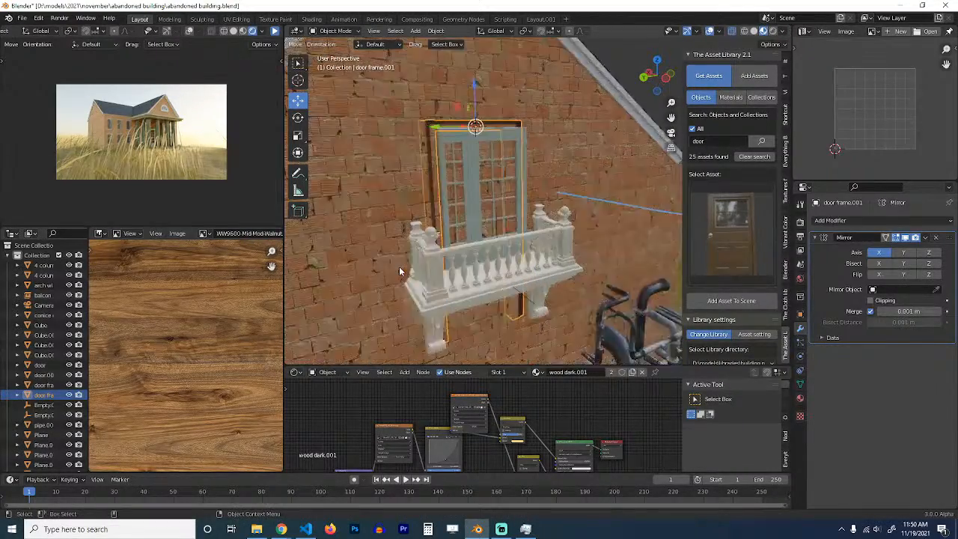
# Step: Move the frame horizontally, with Z locked, so it stands out from the wall around the balcony door
pyautogui.moveTo(395, 278); pyautogui.dragTo(503, 277, button='middle')
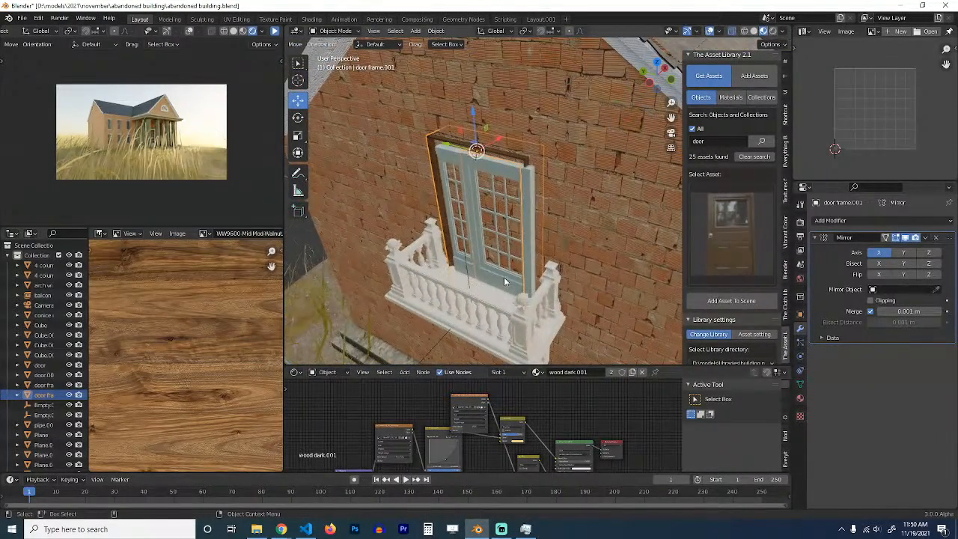
pyautogui.press('g')
pyautogui.hotkey('shift', 'z')
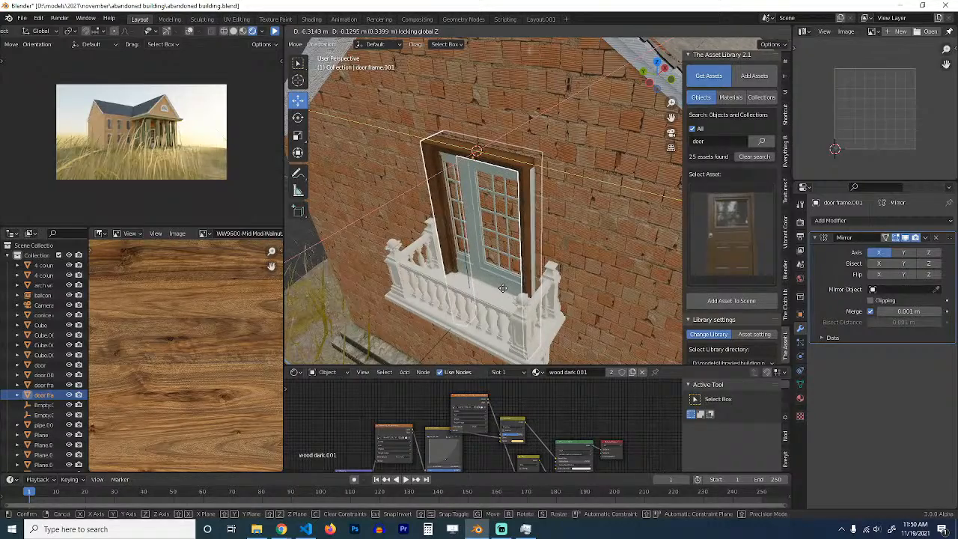
pyautogui.click(505, 292)
pyautogui.moveTo(505, 292); pyautogui.dragTo(555, 246, button='middle')
# Step: Widen the frame's mesh by shifting its side post outward to clear the balcony door's edges
pyautogui.press('Tab')
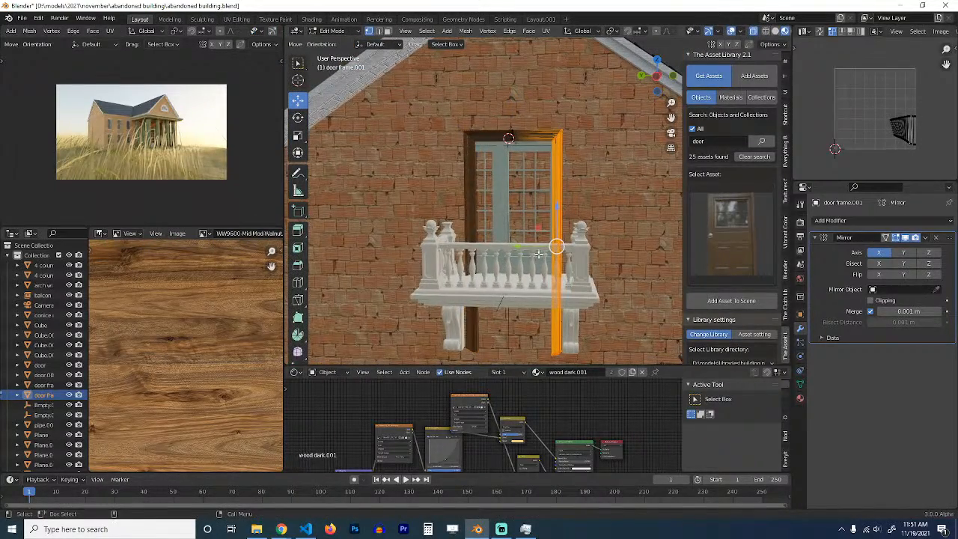
pyautogui.press('g')
pyautogui.press('x')
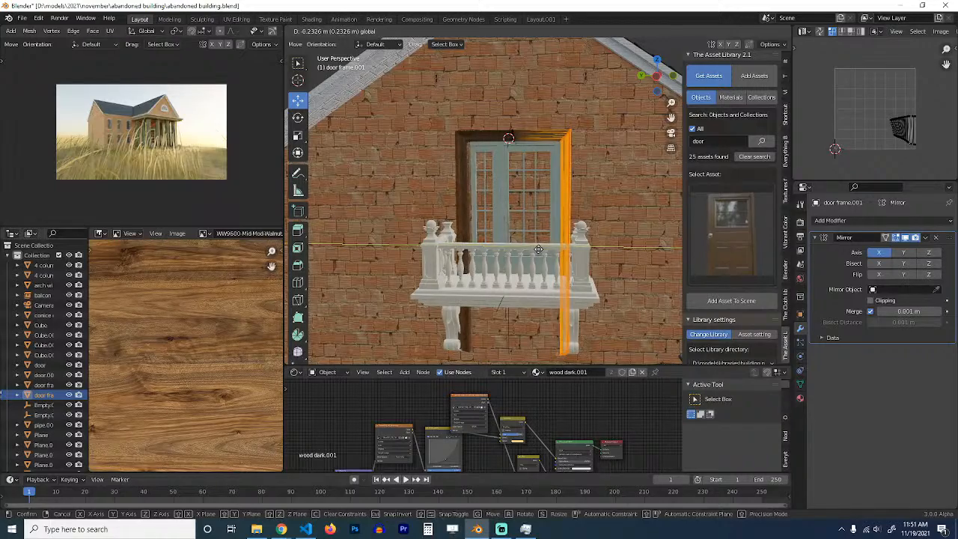
pyautogui.click(543, 259)
pyautogui.press('Tab')
pyautogui.moveTo(543, 260); pyautogui.dragTo(491, 174, button='middle')
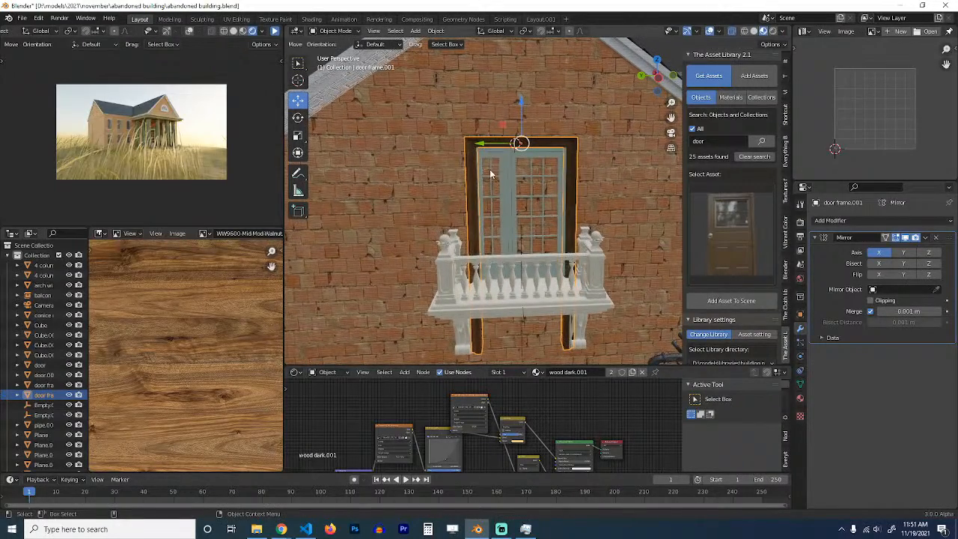
# Step: Nudge the whole door frame slightly along Y to centre it around the balcony door
pyautogui.moveTo(490, 148); pyautogui.dragTo(497, 166)
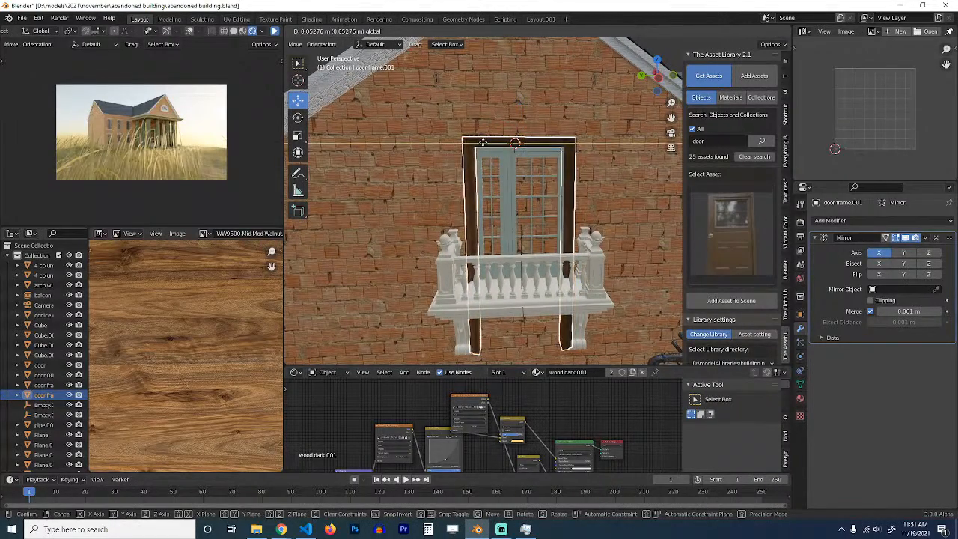
pyautogui.scroll(3, 497, 174)
pyautogui.moveTo(496, 170); pyautogui.dragTo(485, 174, button='middle')
pyautogui.press('Tab')
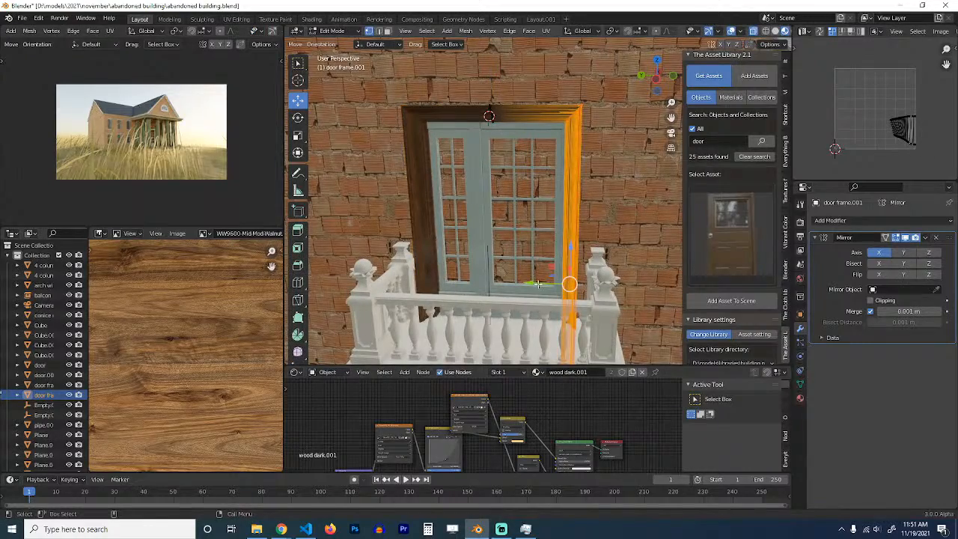
pyautogui.press('g')
pyautogui.press('y')
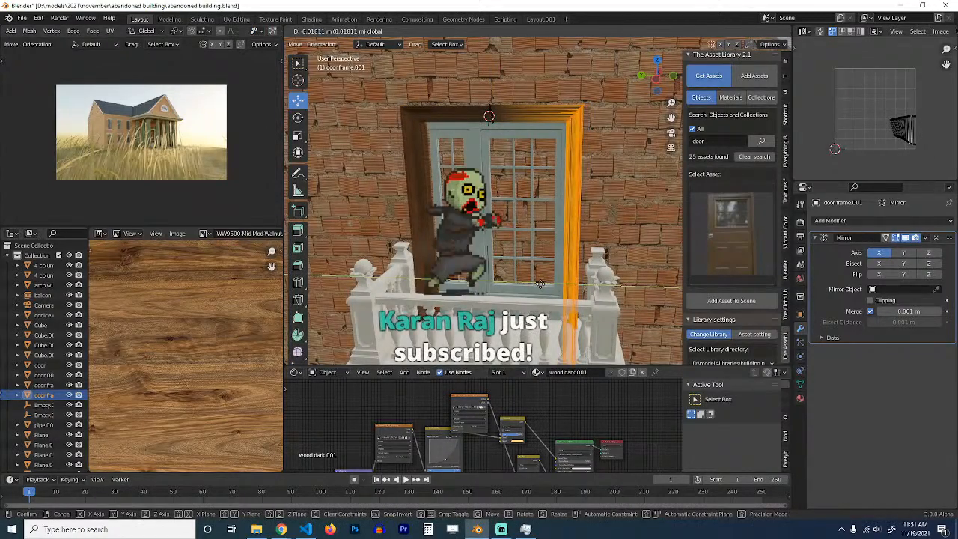
pyautogui.press('Escape')
pyautogui.press('Tab')
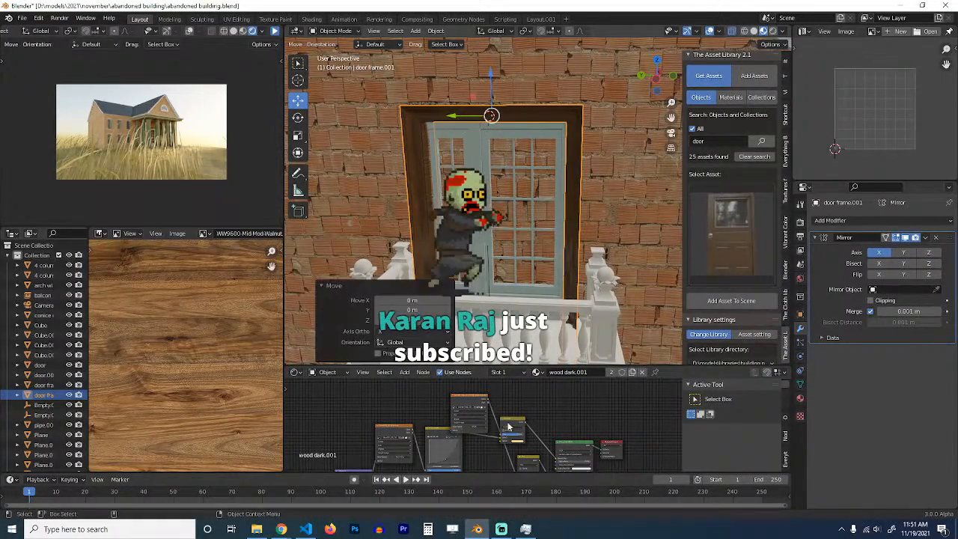
pyautogui.click(501, 529)
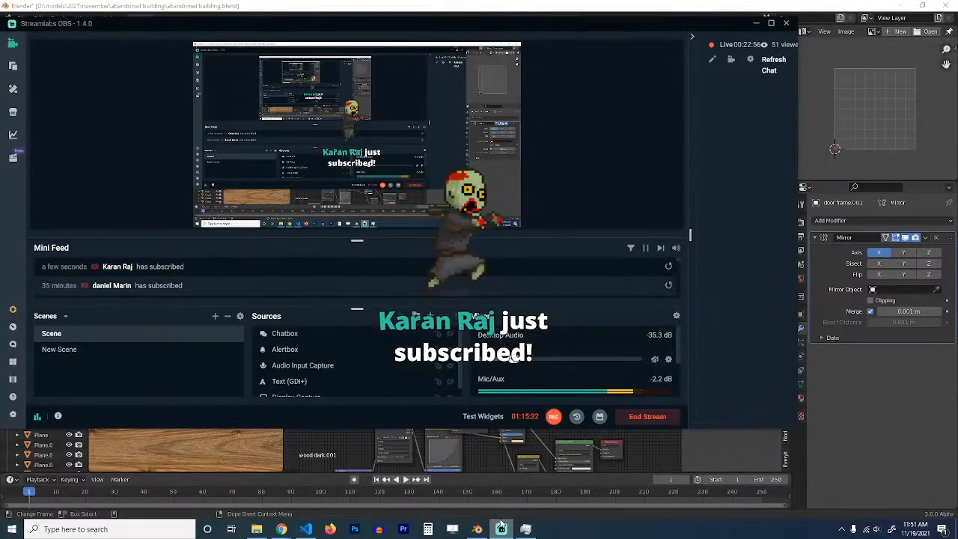
pyautogui.click(501, 528)
# Step: Shorten the balcony door frame by moving the lower end of its side post up along Z by about 0.85 m
pyautogui.scroll(-2, 586, 327)
pyautogui.press('Tab')
pyautogui.keyDown('shift'); pyautogui.moveTo(562, 303); pyautogui.dragTo(562, 254, button='middle'); pyautogui.keyUp('shift')
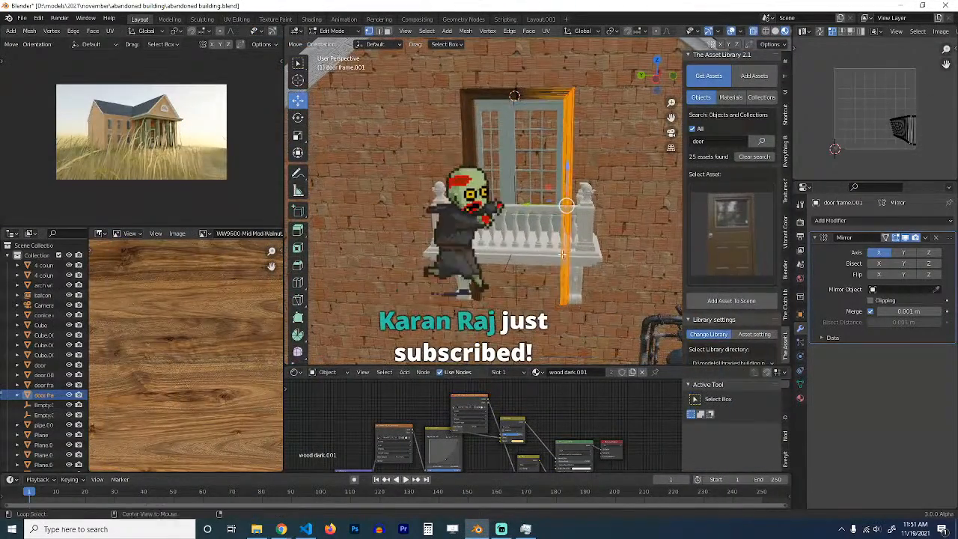
pyautogui.press('g')
pyautogui.press('z')
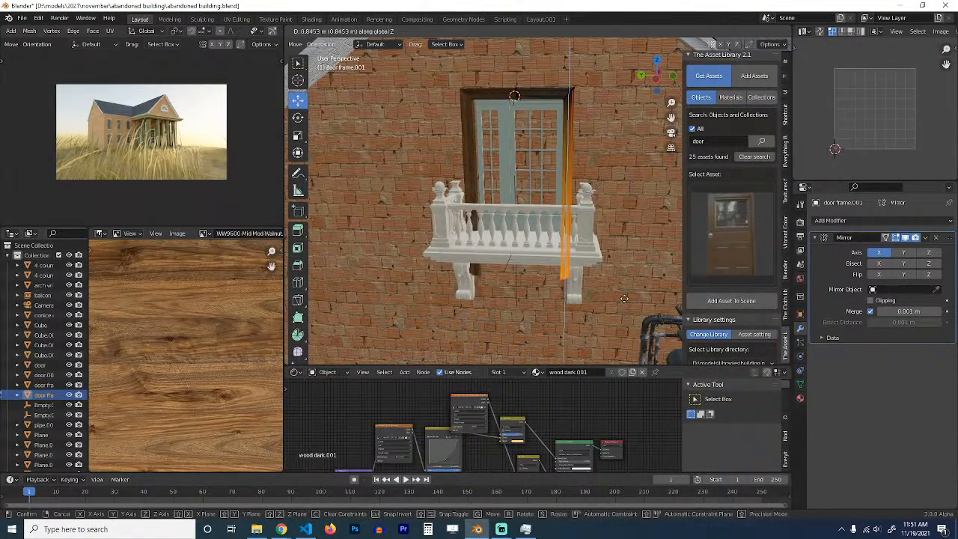
pyautogui.click(625, 291)
# Step: Flatten the selected post end with a Z scale of 0, deselect the door frame and save the scene
pyautogui.press('s')
pyautogui.press('z')
pyautogui.press('0')
pyautogui.press('Return')
pyautogui.press('Tab')
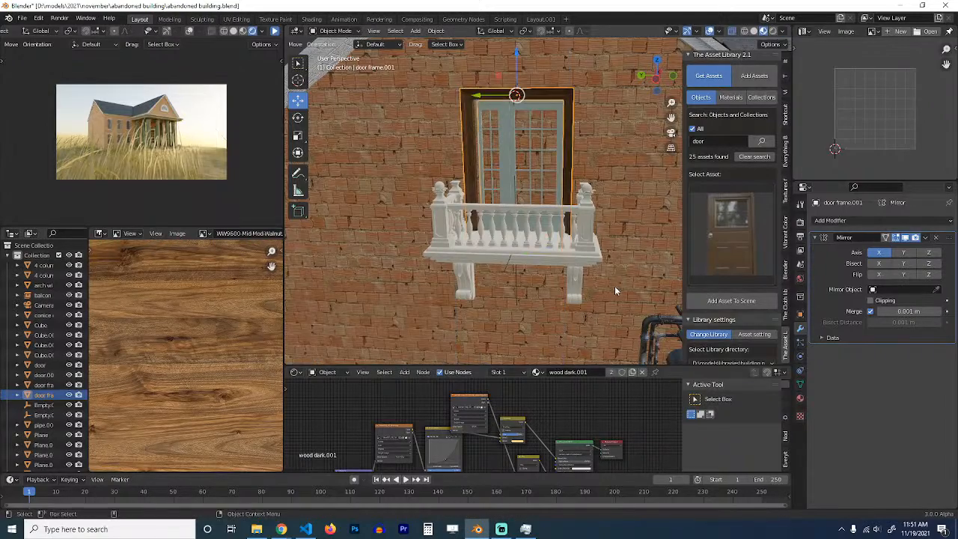
pyautogui.moveTo(614, 288)
pyautogui.mouseDown(button='middle')
pyautogui.moveTo(586, 267)
pyautogui.moveTo(507, 295)
pyautogui.moveTo(578, 277)
pyautogui.mouseUp(button='middle')
pyautogui.hotkey('alt', 'a')
pyautogui.scroll(-3, 588, 270)
pyautogui.hotkey('ctrl', 's')
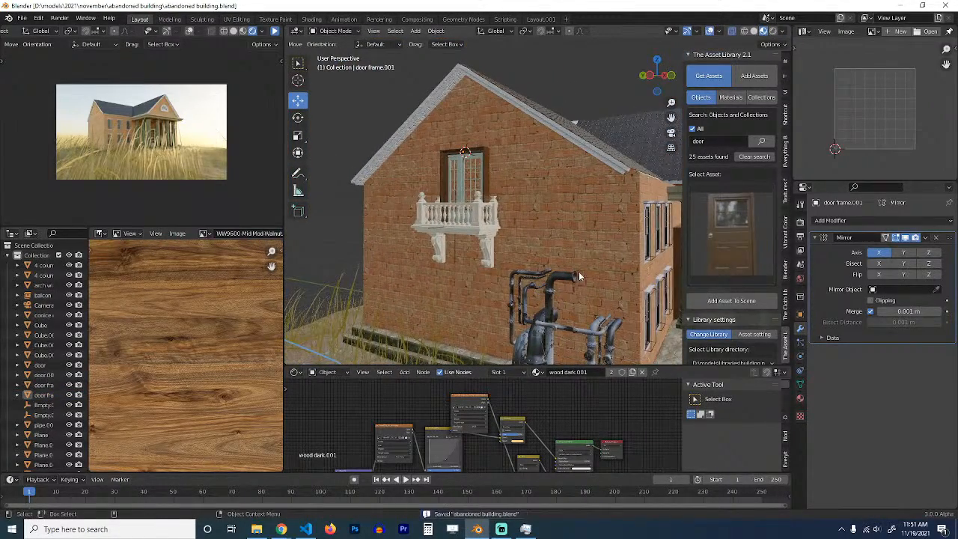
# Step: Duplicate the arrayed cube around the upper side windows, place the copy near the balcony door and remove its Array modifier
pyautogui.click(655, 238)
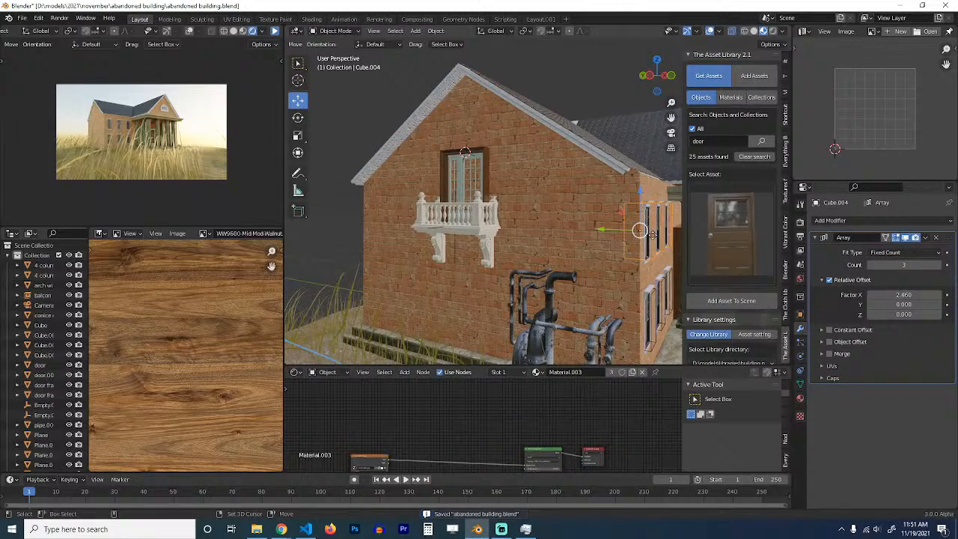
pyautogui.hotkey('shift', 'd')
pyautogui.click(542, 238)
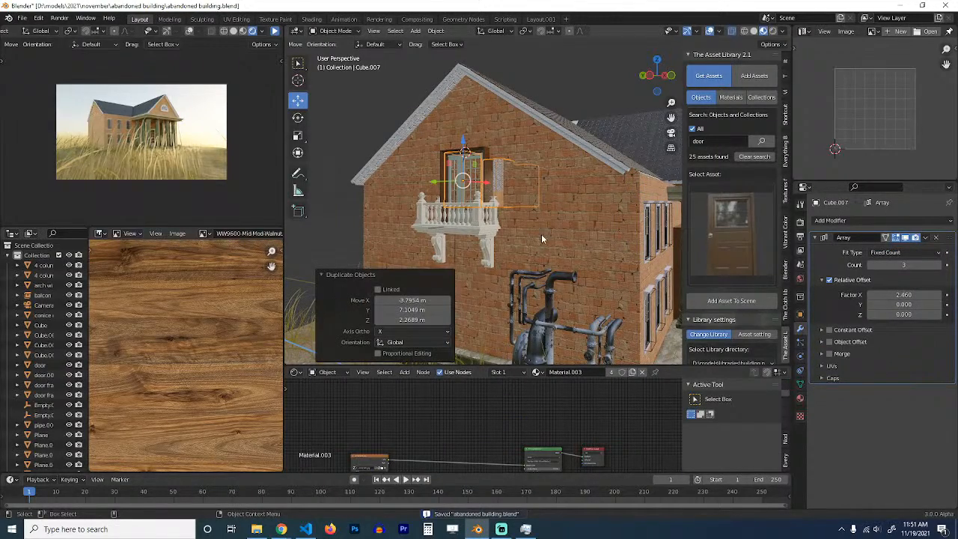
pyautogui.click(935, 237)
# Step: Move the duplicated cube onto the balcony door with Z locked and scale it up uniformly by about 1.48
pyautogui.scroll(3, 497, 243)
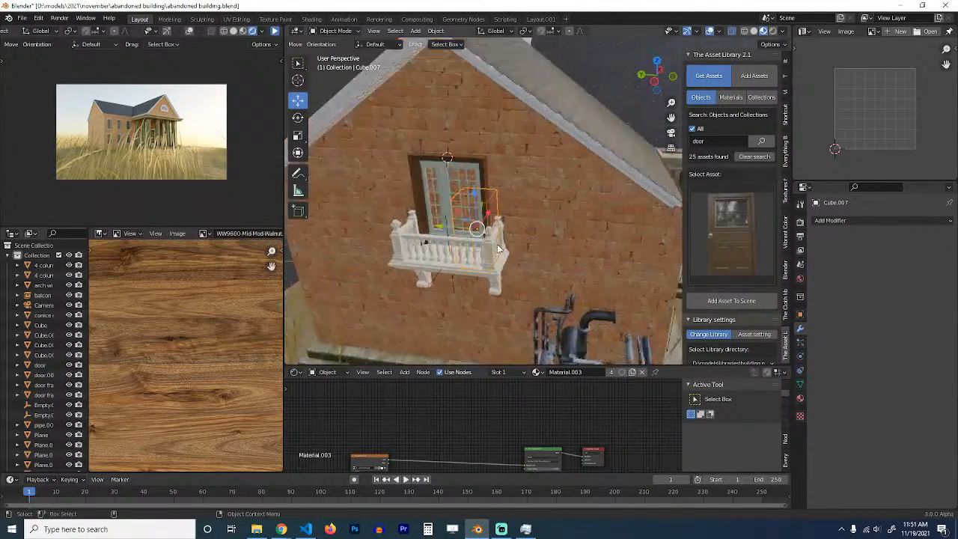
pyautogui.moveTo(497, 244); pyautogui.dragTo(464, 225, button='middle')
pyautogui.press('g')
pyautogui.hotkey('shift', 'z')
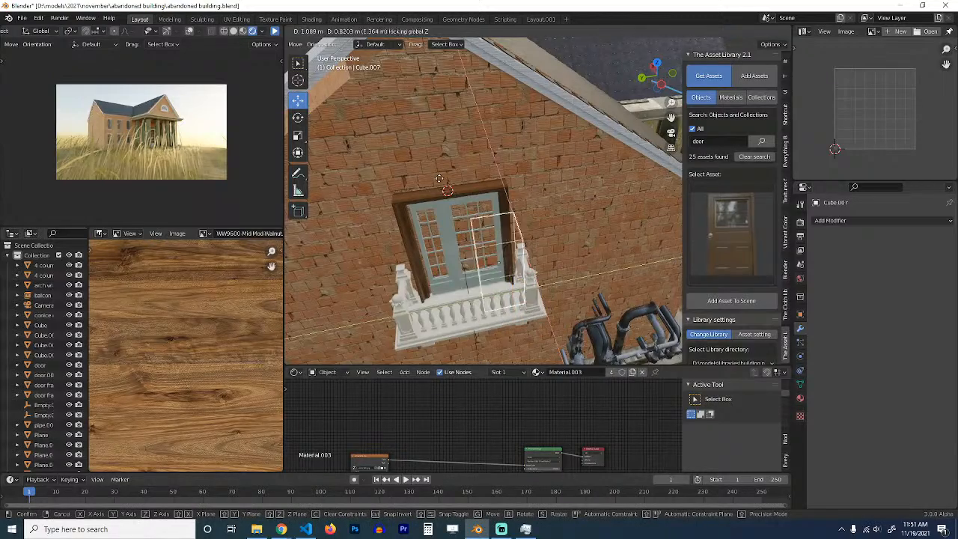
pyautogui.click(442, 179)
pyautogui.moveTo(441, 179)
pyautogui.mouseDown(button='middle')
pyautogui.moveTo(456, 177)
pyautogui.moveTo(437, 190)
pyautogui.moveTo(442, 196)
pyautogui.mouseUp(button='middle')
pyautogui.scroll(3, 458, 178)
pyautogui.press('s')
pyautogui.click(451, 202)
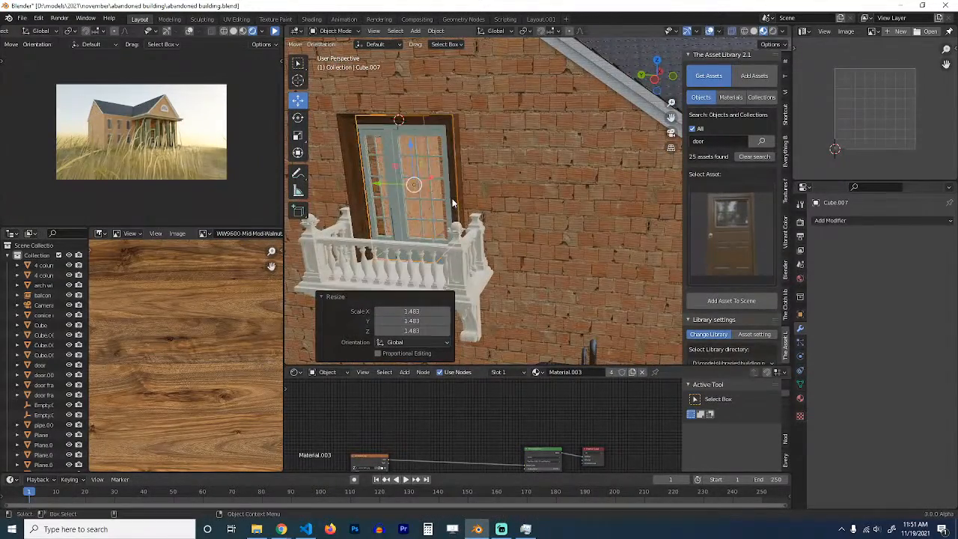
# Step: Scale the cube along Y to fit the balcony door frame and shift it along Z into place
pyautogui.scroll(-2, 453, 201)
pyautogui.press('s')
pyautogui.press('x')
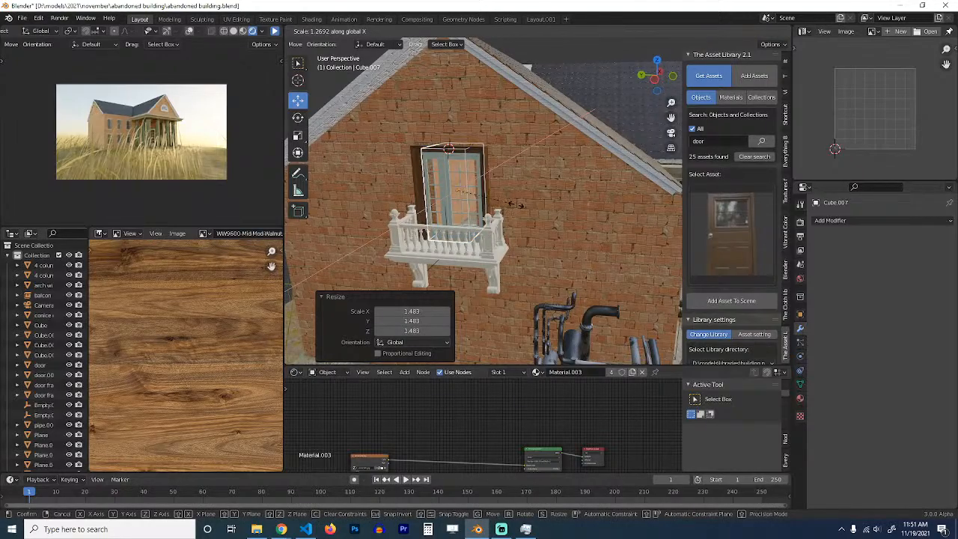
pyautogui.press('y')
pyautogui.click(512, 201)
pyautogui.moveTo(512, 200); pyautogui.dragTo(562, 198, button='middle')
pyautogui.press('g')
pyautogui.press('z')
pyautogui.click(506, 201)
# Step: Save the scene file with the fitted balcony door opening
pyautogui.scroll(-4, 484, 212)
pyautogui.scroll(-3, 562, 199)
pyautogui.moveTo(605, 223); pyautogui.dragTo(555, 226, button='middle')
pyautogui.scroll(3, 612, 224)
pyautogui.hotkey('ctrl', 's')
# Step: Select the tiled roof planes of the main house and the portico together, going around the building
pyautogui.click(522, 196)
pyautogui.scroll(2, 555, 226)
pyautogui.moveTo(552, 191); pyautogui.dragTo(457, 187, button='middle')
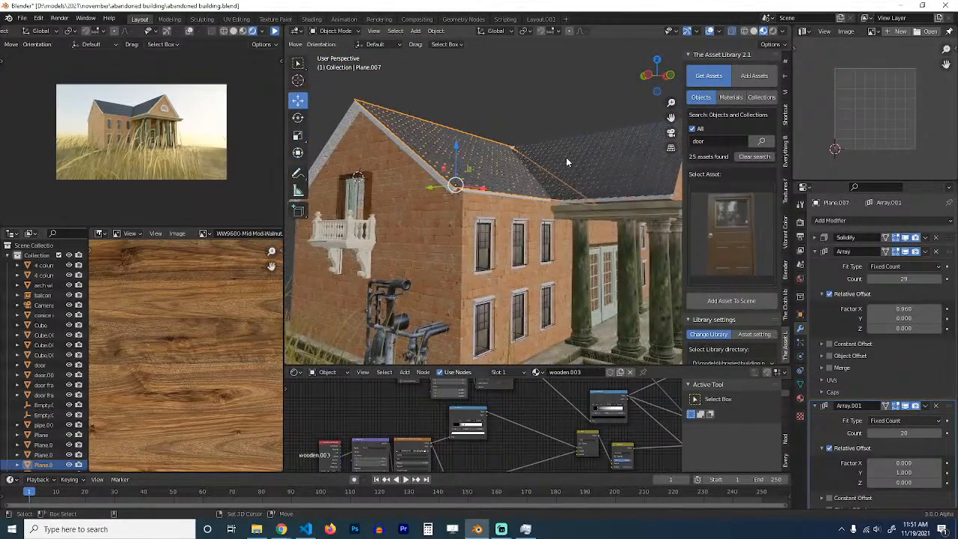
pyautogui.keyDown('shift'); pyautogui.click(587, 160); pyautogui.keyUp('shift')
pyautogui.moveTo(587, 160); pyautogui.dragTo(428, 174, button='middle')
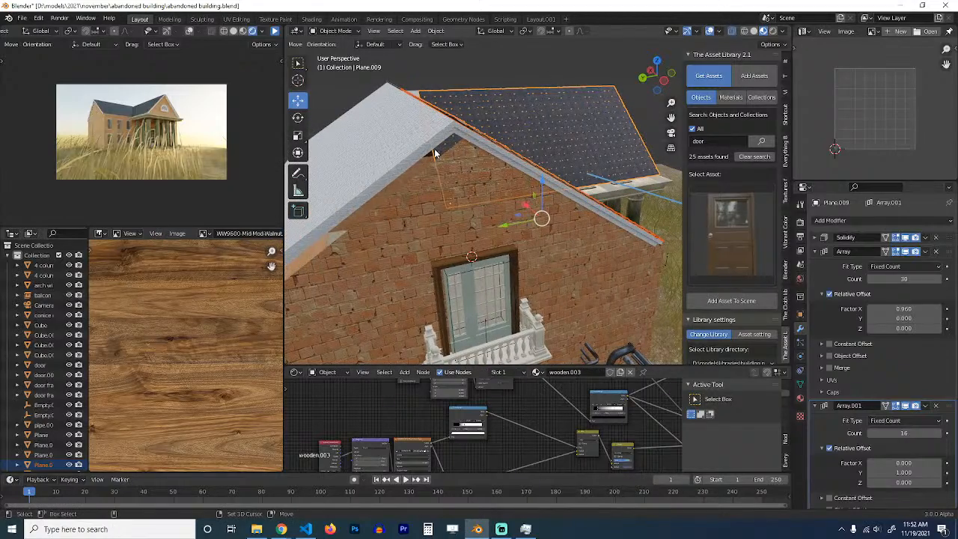
pyautogui.keyDown('shift'); pyautogui.click(434, 152); pyautogui.keyUp('shift')
pyautogui.moveTo(490, 156); pyautogui.dragTo(442, 184, button='middle')
pyautogui.keyDown('shift'); pyautogui.click(517, 211); pyautogui.keyUp('shift')
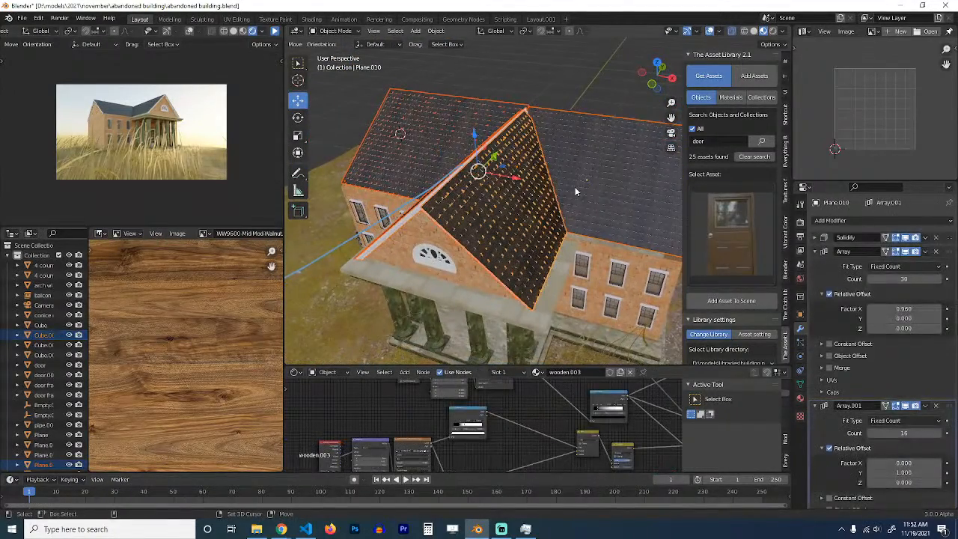
pyautogui.moveTo(546, 199); pyautogui.dragTo(526, 194, button='middle')
pyautogui.moveTo(503, 186); pyautogui.dragTo(526, 215)
# Step: Save the scene file with the whole house in view
pyautogui.scroll(-8, 526, 216)
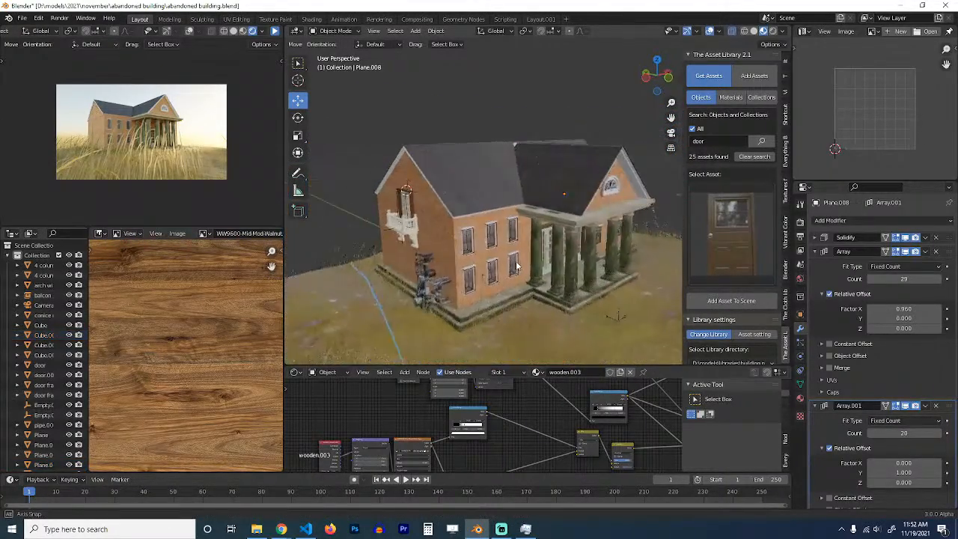
pyautogui.moveTo(526, 215)
pyautogui.mouseDown(button='middle')
pyautogui.moveTo(518, 264)
pyautogui.moveTo(505, 239)
pyautogui.moveTo(460, 230)
pyautogui.moveTo(534, 216)
pyautogui.mouseUp(button='middle')
pyautogui.hotkey('ctrl', 's')
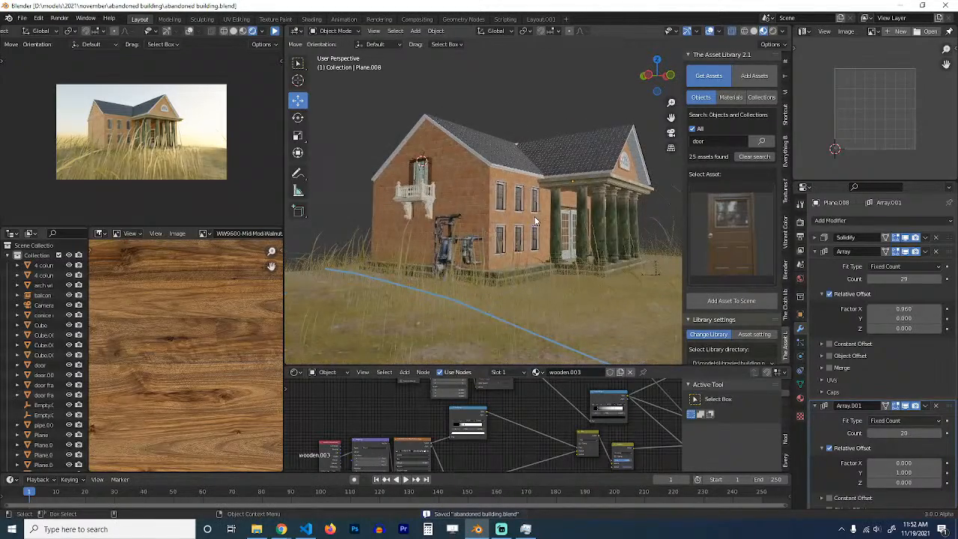
# Step: Show overlays in the camera view, switch that view to solid shading and save the scene
pyautogui.scroll(5, 541, 141)
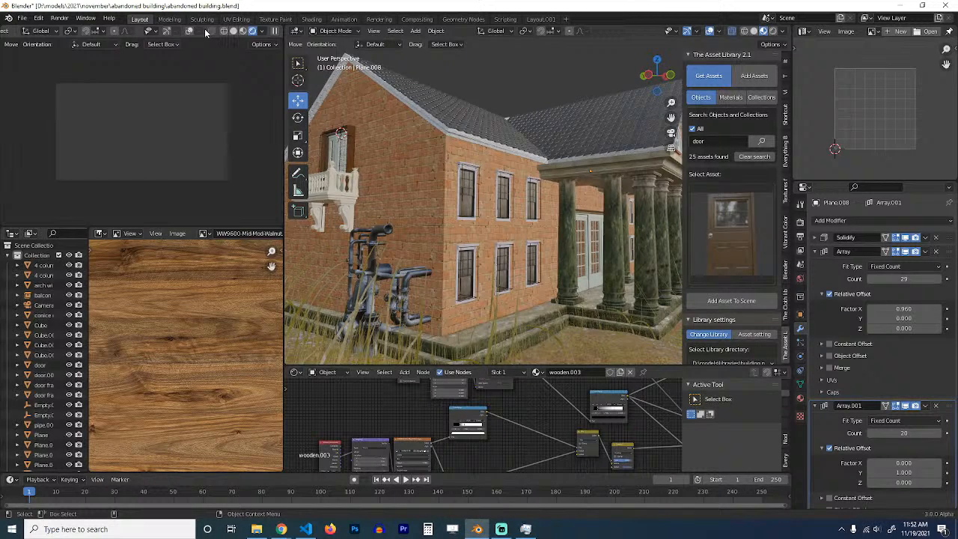
pyautogui.click(190, 31)
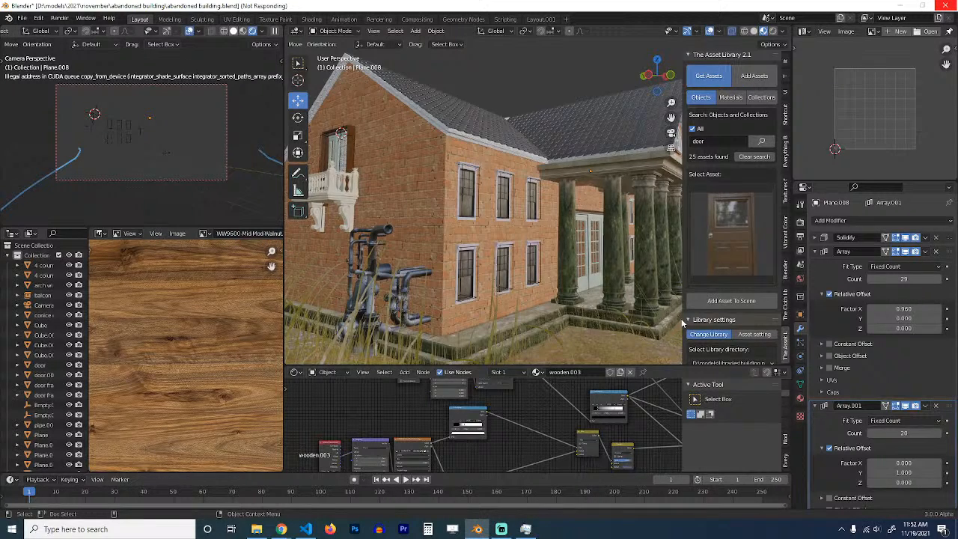
pyautogui.click(526, 529)
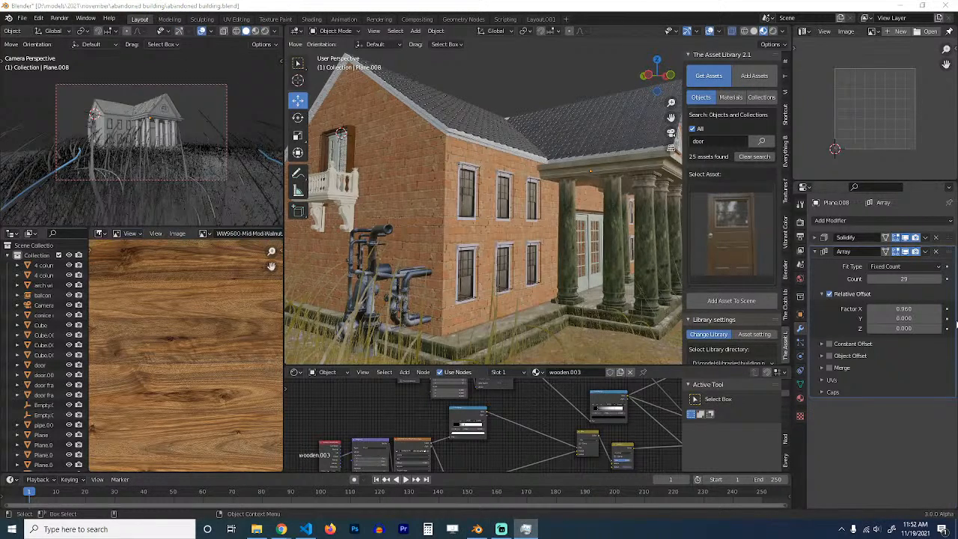
pyautogui.hotkey('ctrl', 's')
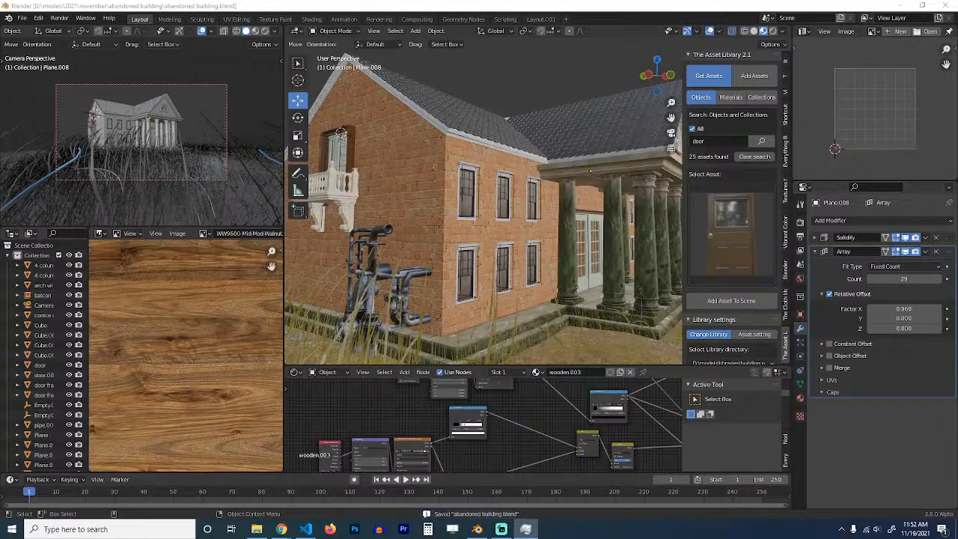
# Step: Select the cornice in the camera view and try rendered shading there
pyautogui.click(154, 120)
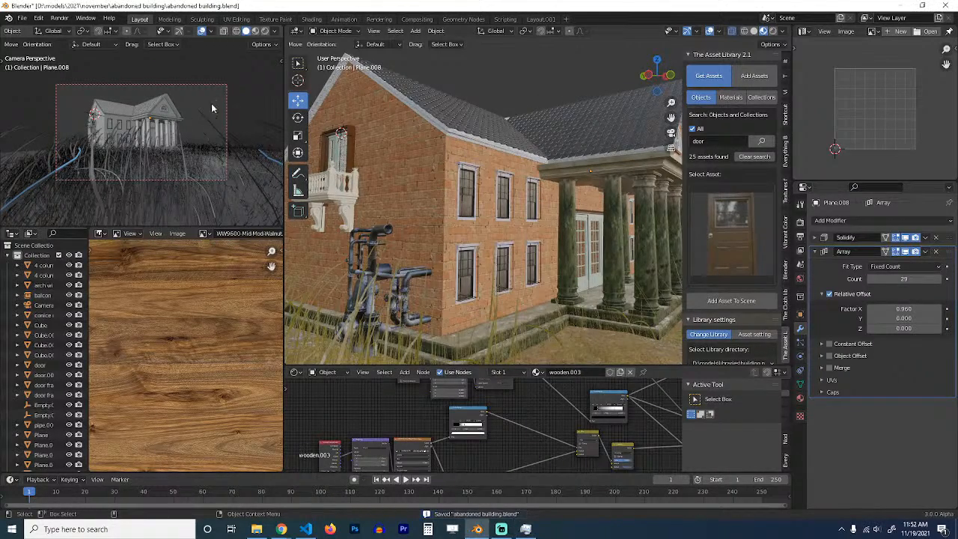
pyautogui.click(265, 32)
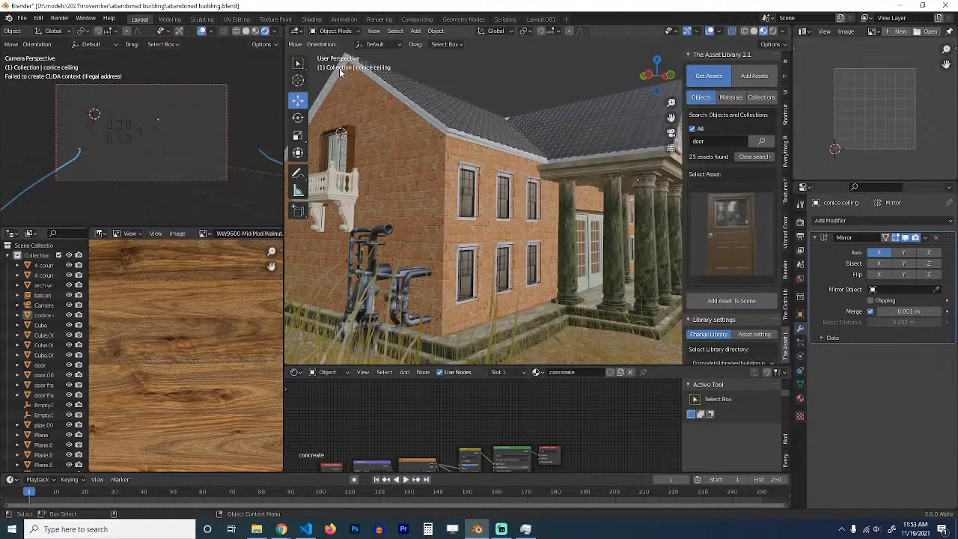
# Step: Close Blender with the changes saved, restart it and reopen the recent file abandoned building.blend
pyautogui.click(942, 5)
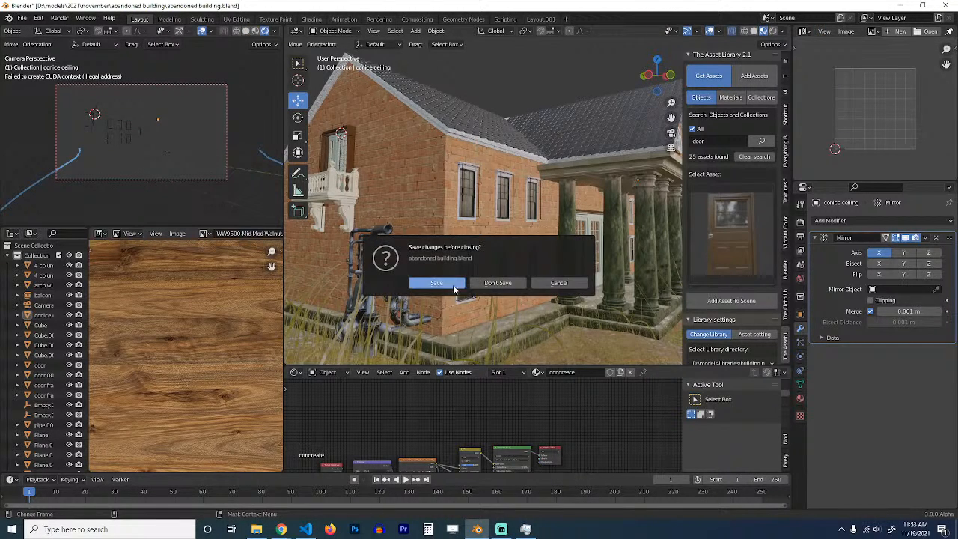
pyautogui.click(446, 285)
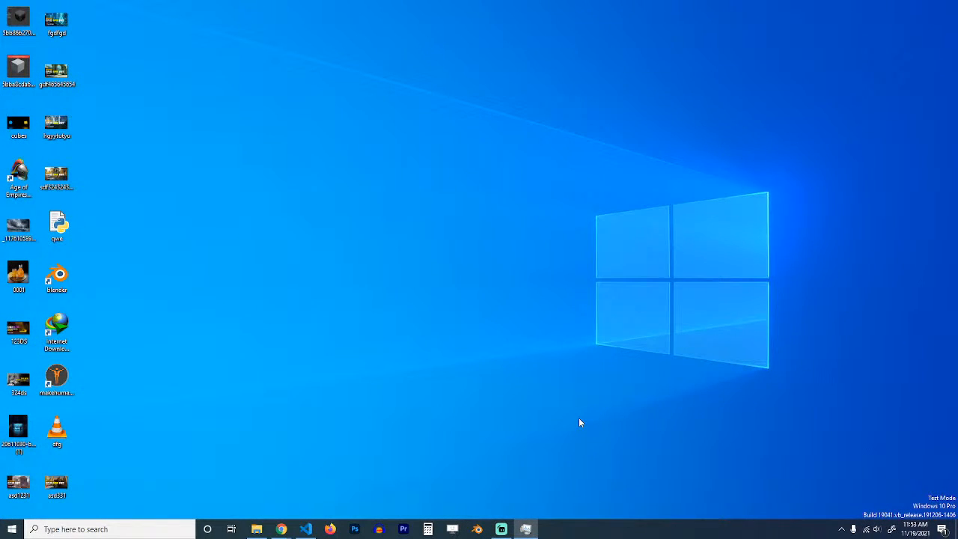
pyautogui.click(477, 529)
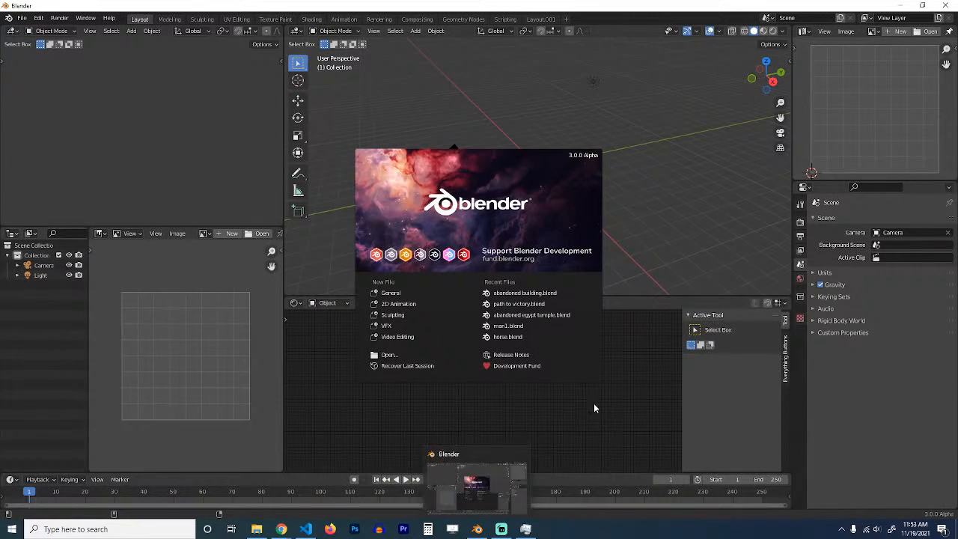
pyautogui.click(557, 293)
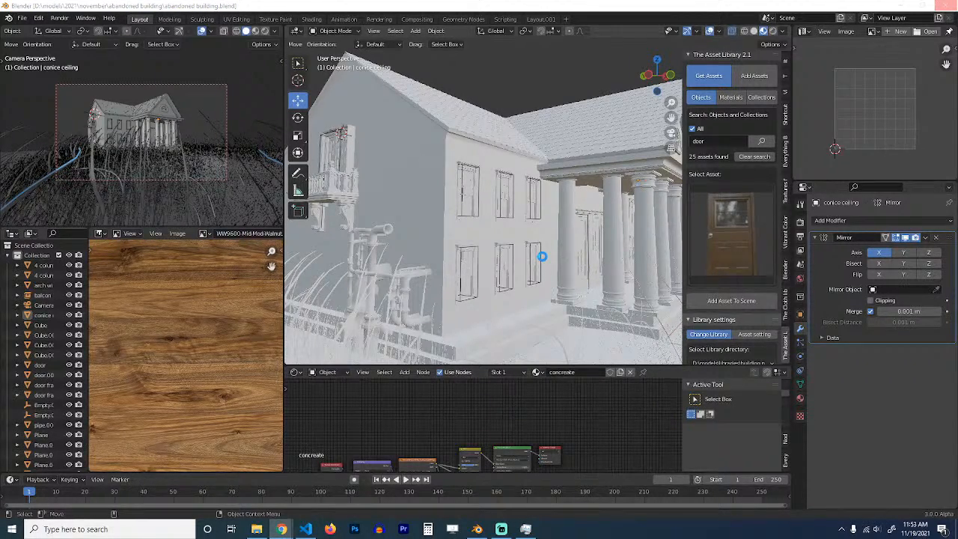
# Step: Save the reopened scene and switch the camera view to rendered shading
pyautogui.scroll(-5, 553, 246)
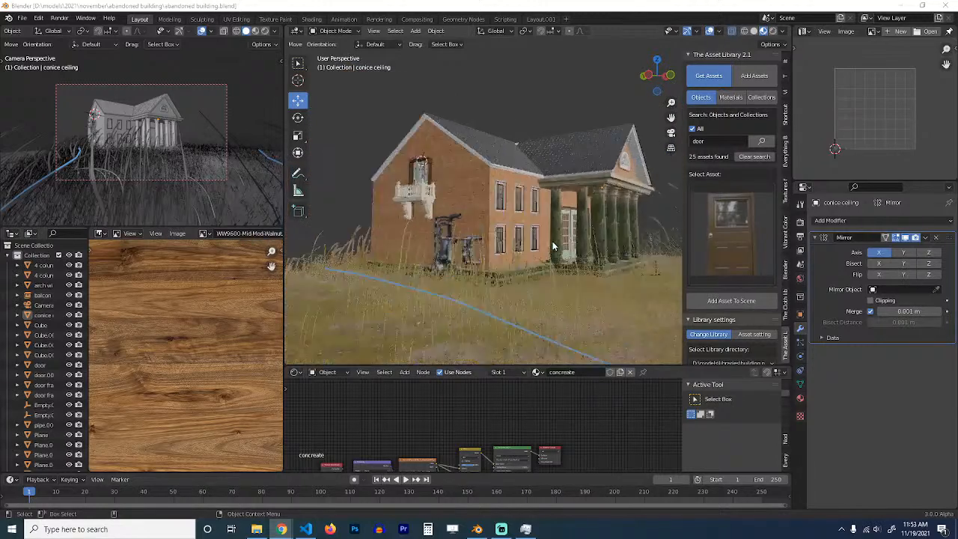
pyautogui.scroll(-2, 554, 245)
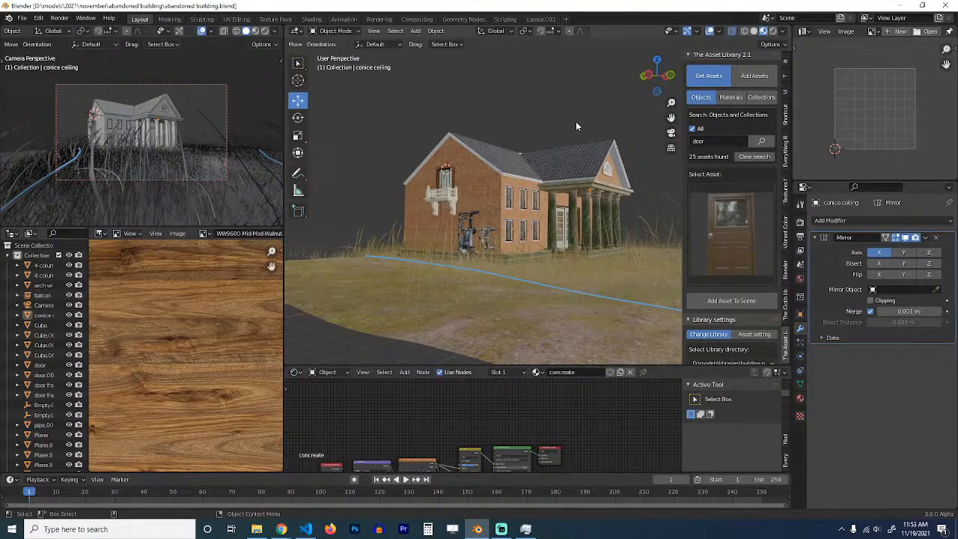
pyautogui.moveTo(575, 121); pyautogui.dragTo(561, 180, button='middle')
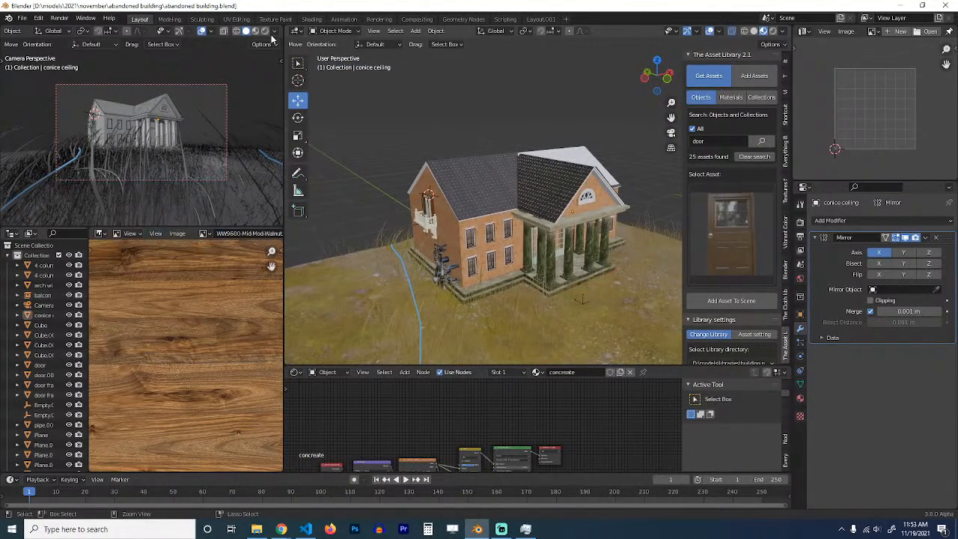
pyautogui.hotkey('ctrl', 's')
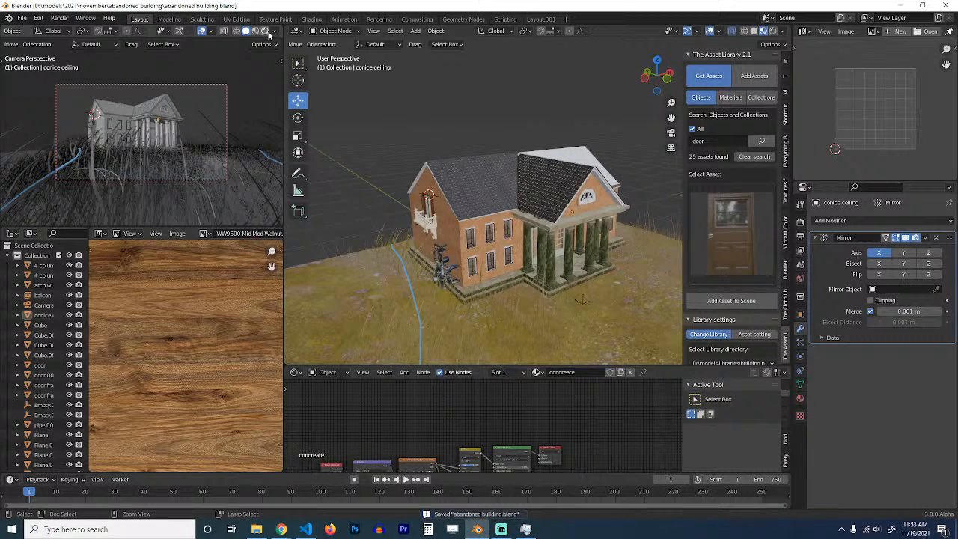
pyautogui.click(267, 33)
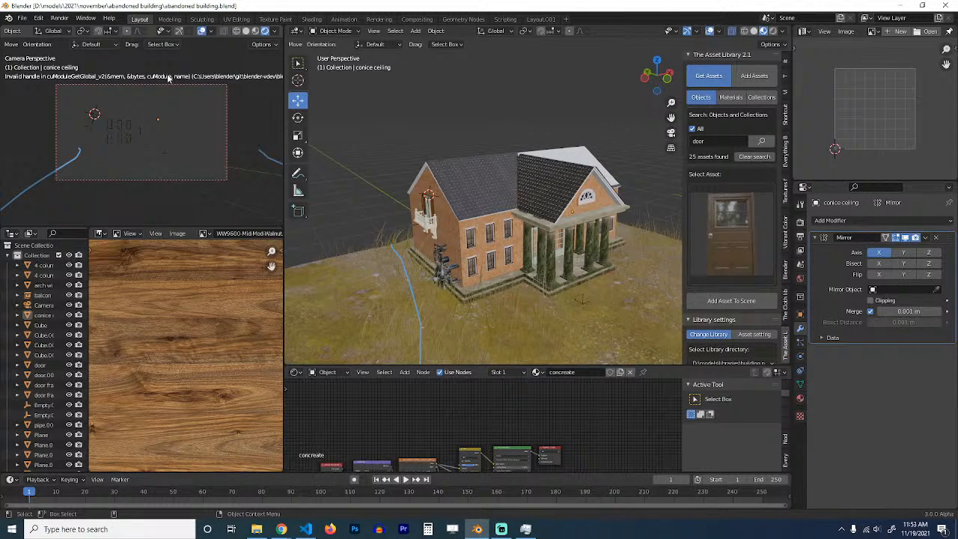
# Step: Set the Cycles render device to CPU and hide the overlays in the camera view
pyautogui.click(799, 222)
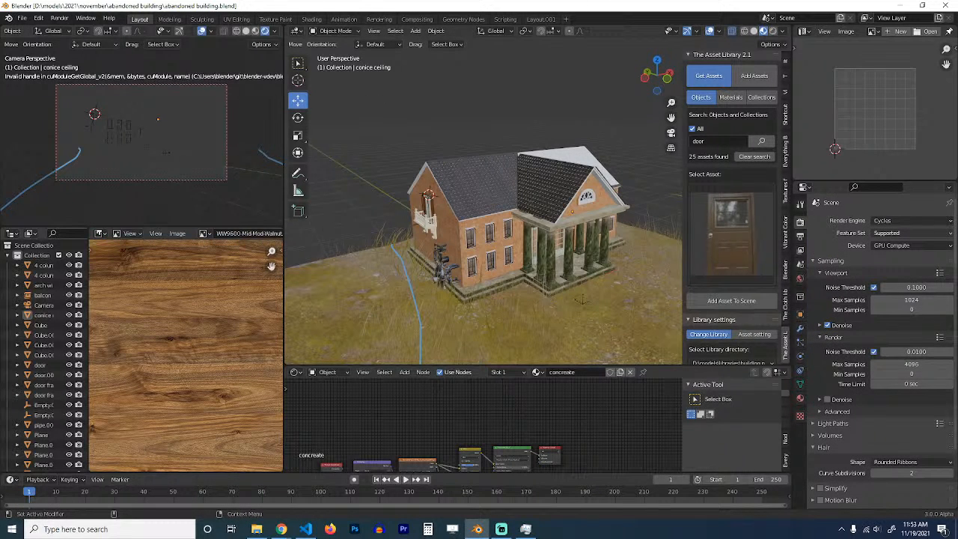
pyautogui.click(890, 245)
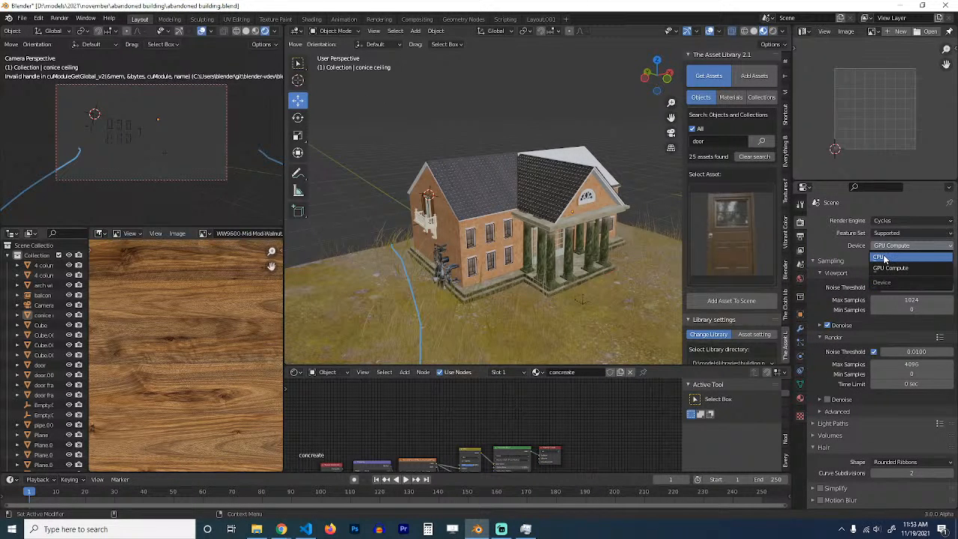
pyautogui.click(883, 257)
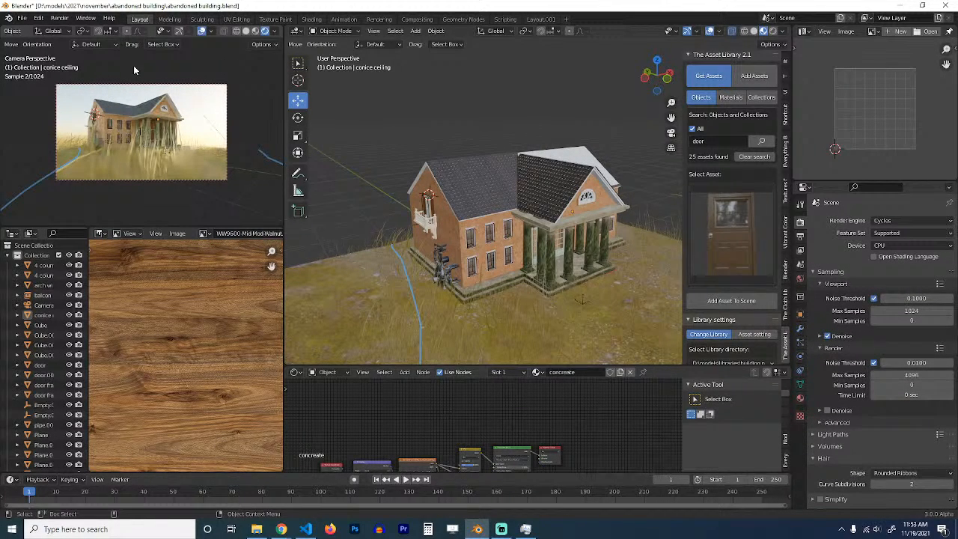
pyautogui.click(201, 31)
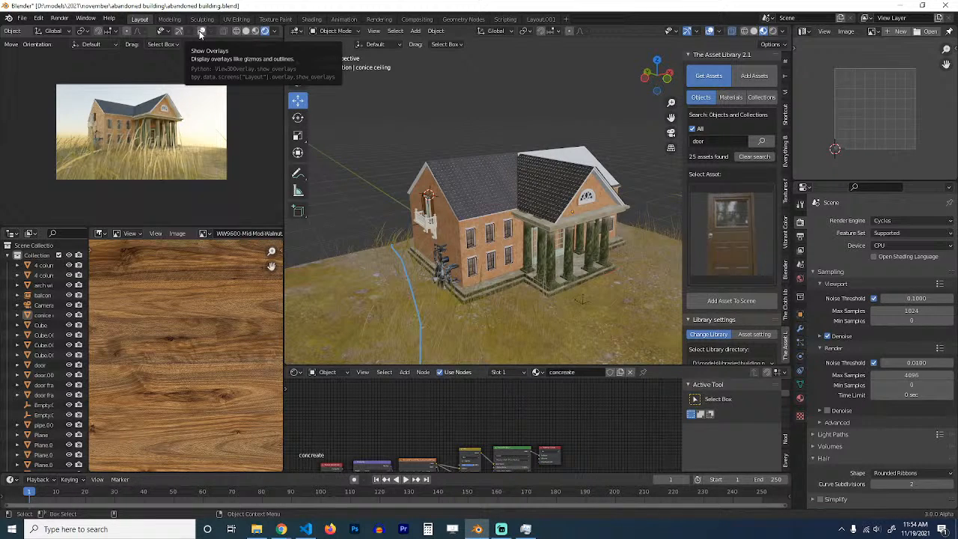
# Step: Adjust the Nishita sky texture to air 1.513, dust 0.872 and ozone 5.487, and view the main viewport through the camera
pyautogui.click(800, 278)
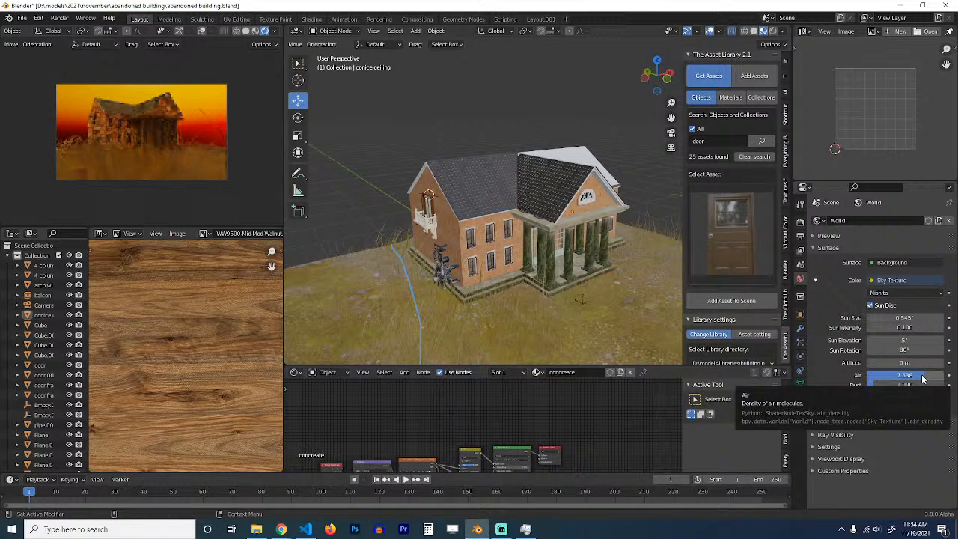
pyautogui.moveTo(923, 380); pyautogui.dragTo(877, 379)
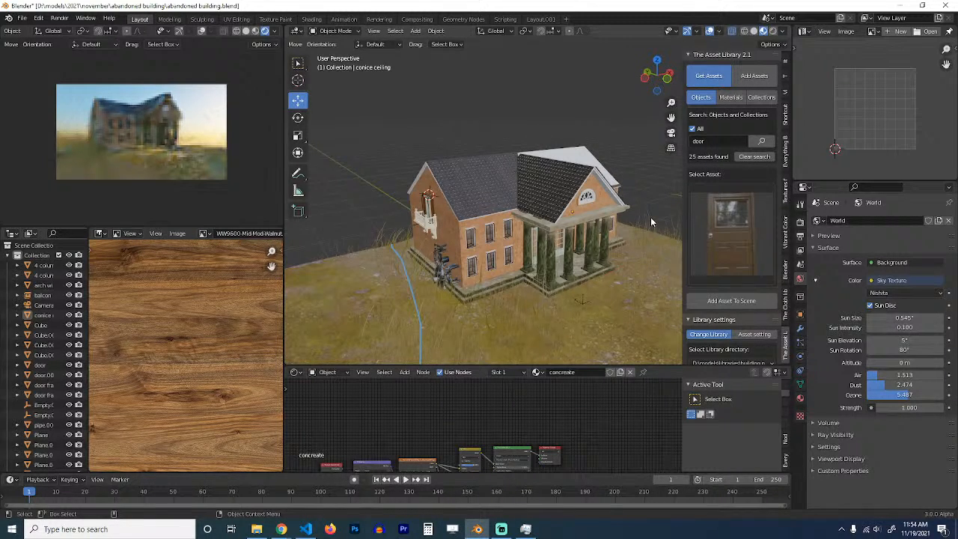
pyautogui.press('KP_0')
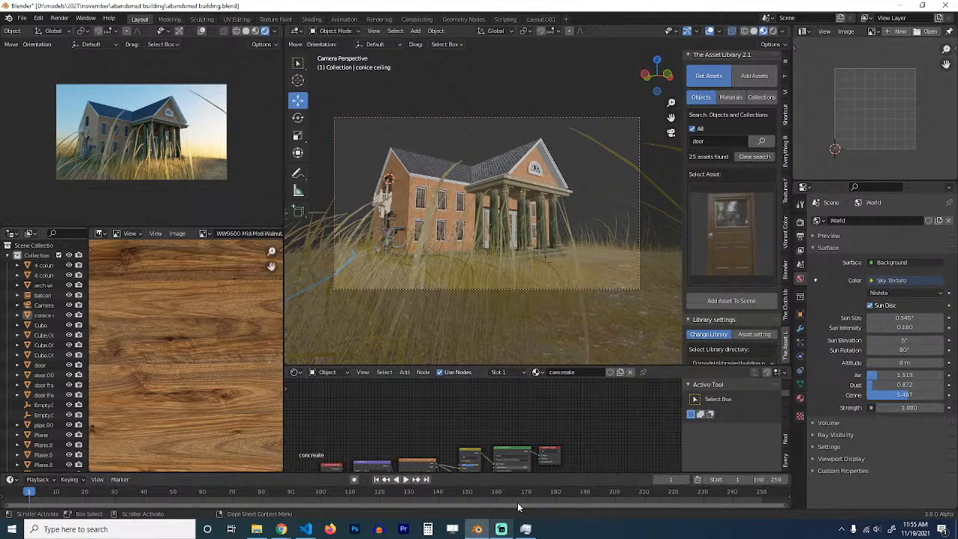
# Step: Check the live stream in Streamlabs OBS, and return to Blender
pyautogui.click(504, 532)
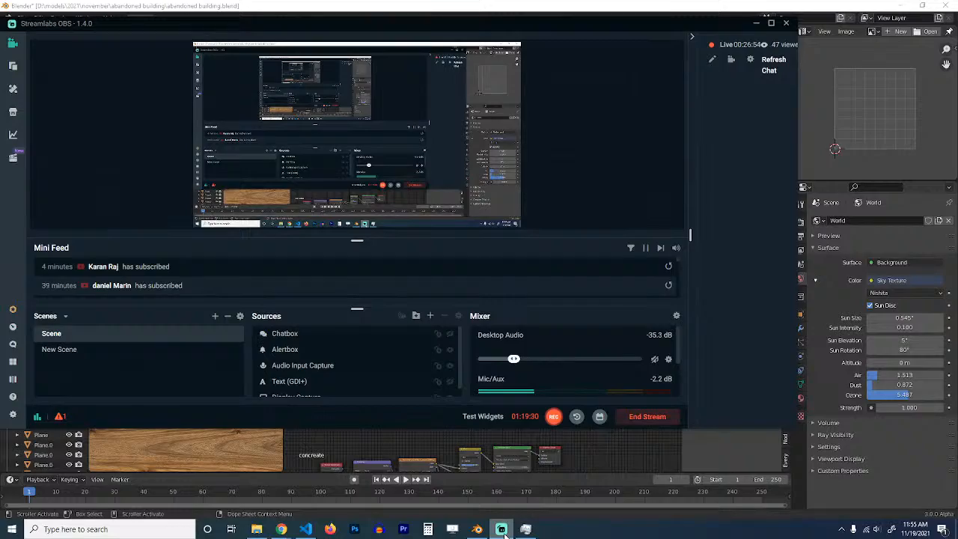
pyautogui.click(507, 532)
pyautogui.click(501, 530)
pyautogui.click(501, 530)
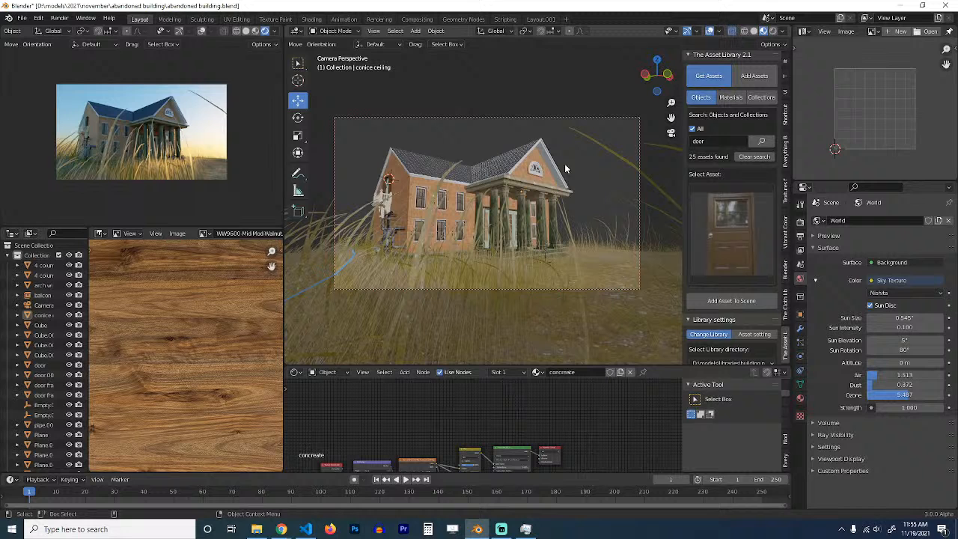
# Step: Set the Cycles render device to GPU Compute and show the overlays in the camera view
pyautogui.click(800, 222)
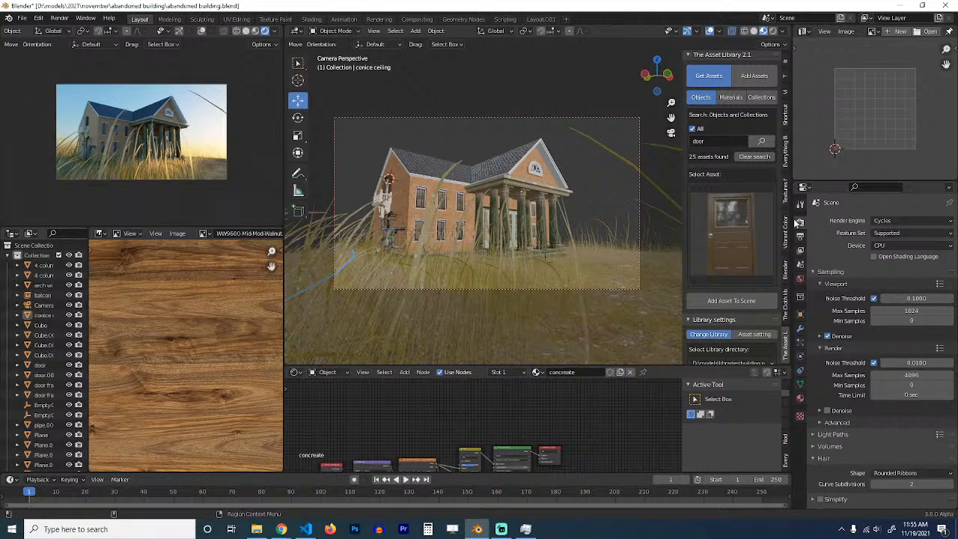
pyautogui.click(877, 244)
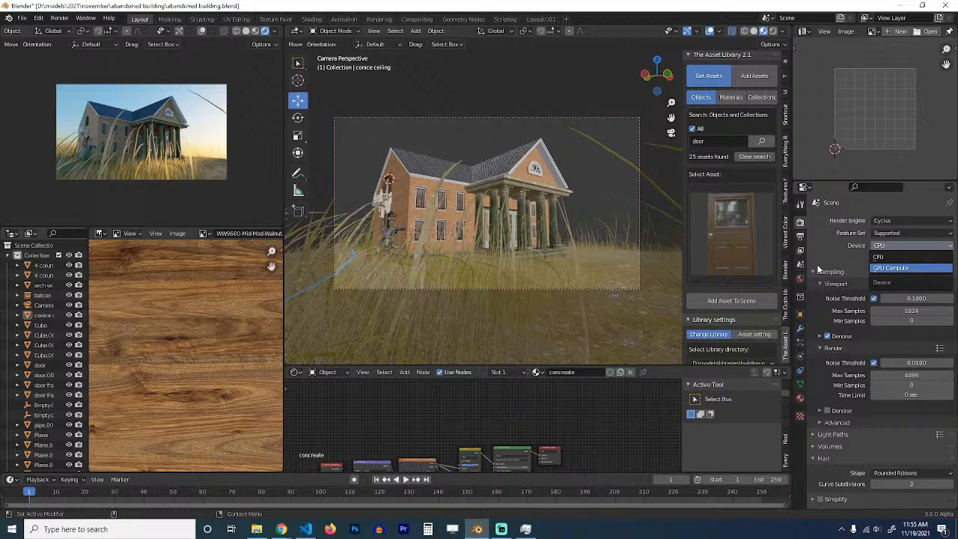
pyautogui.click(890, 267)
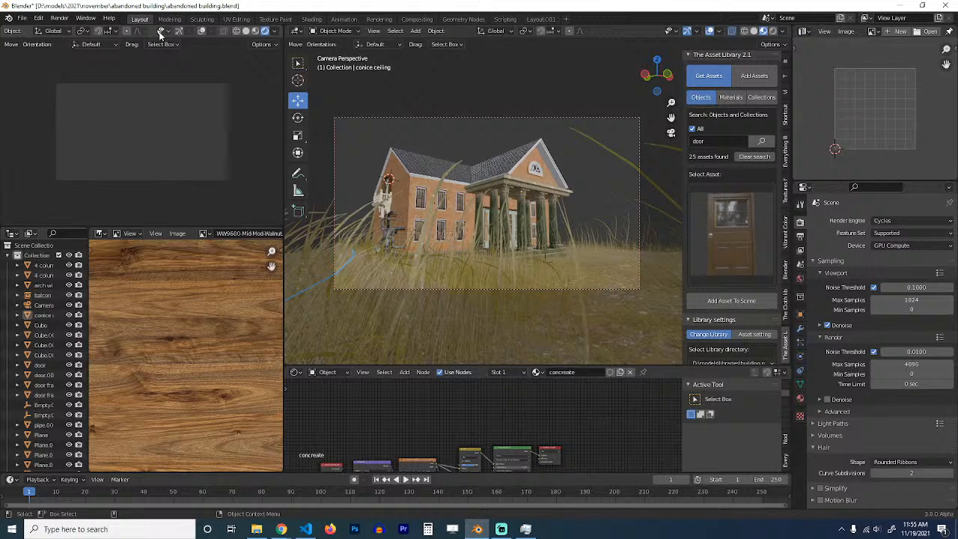
pyautogui.click(202, 30)
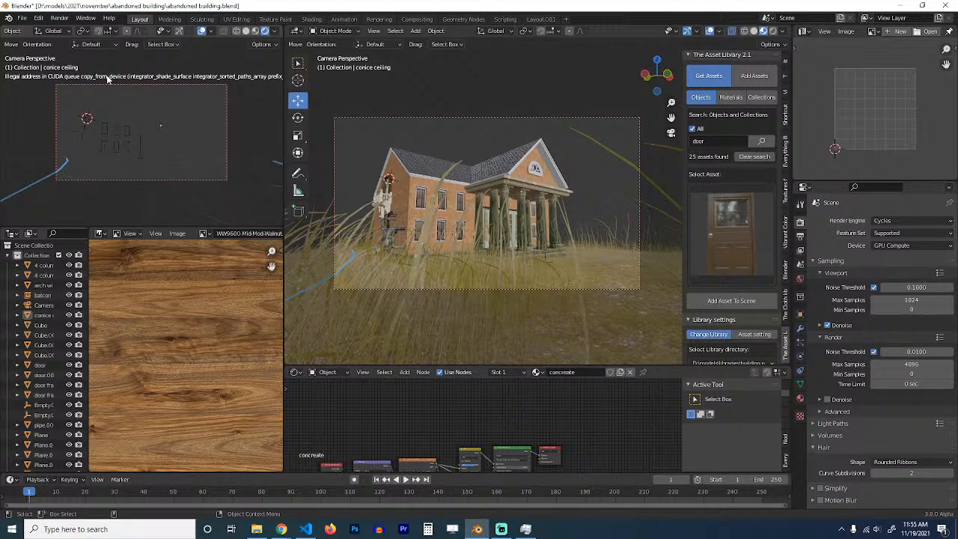
# Step: Switch the Cycles render device back to CPU and save the scene
pyautogui.click(909, 245)
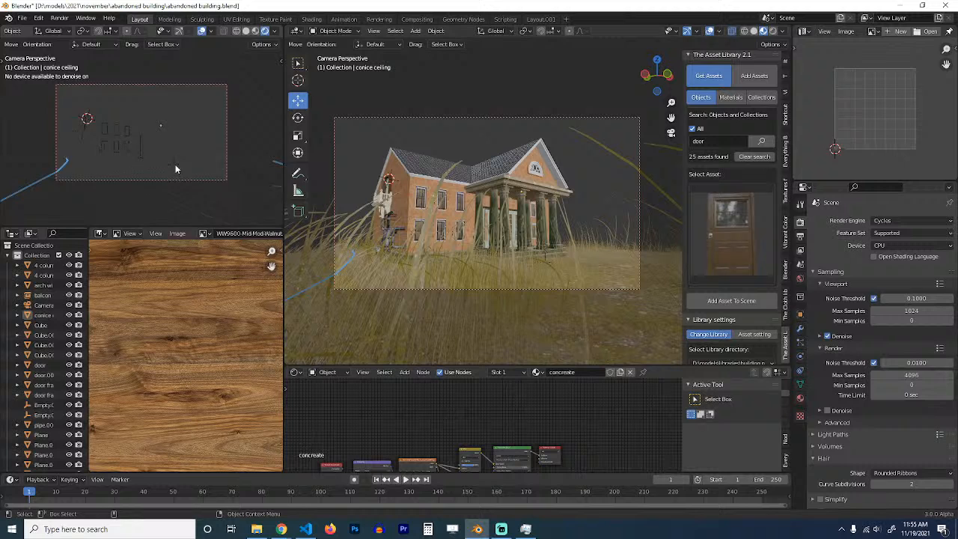
pyautogui.scroll(2, 256, 56)
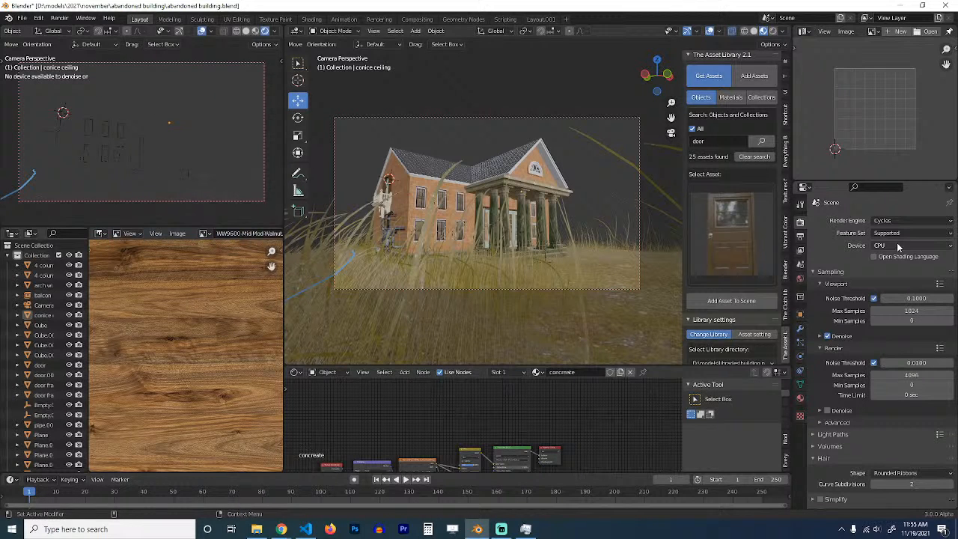
pyautogui.click(606, 198)
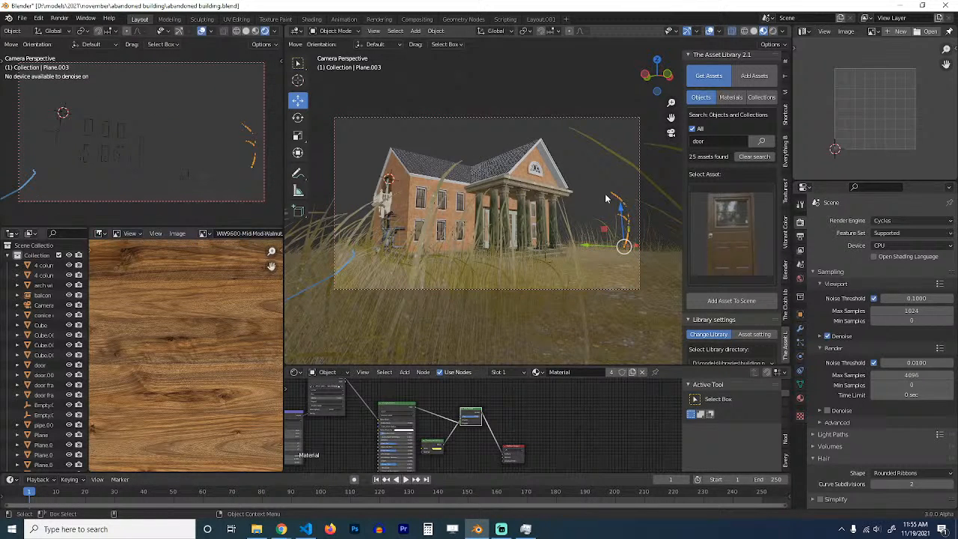
pyautogui.hotkey('ctrl', 's')
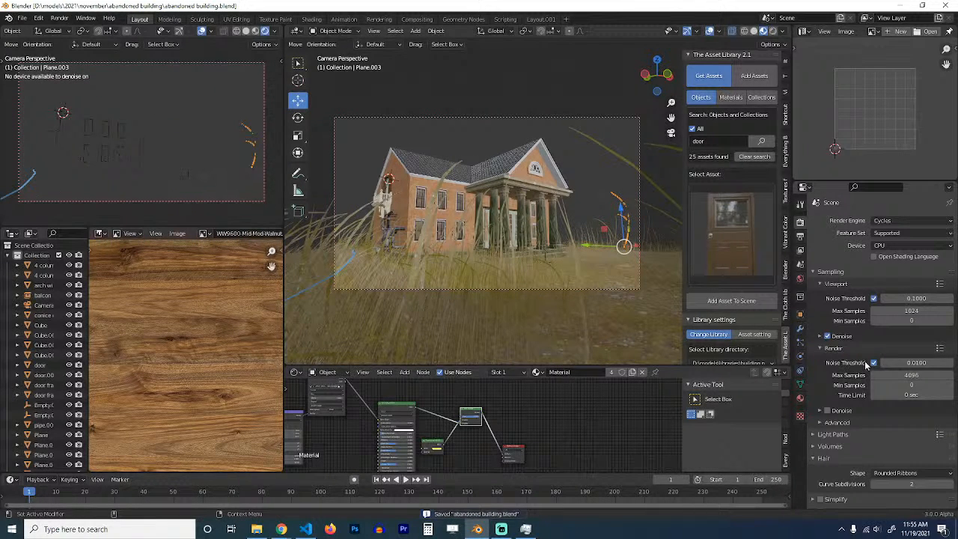
# Step: Expand the viewport denoising settings and change the Cycles render device to GPU Compute
pyautogui.click(832, 335)
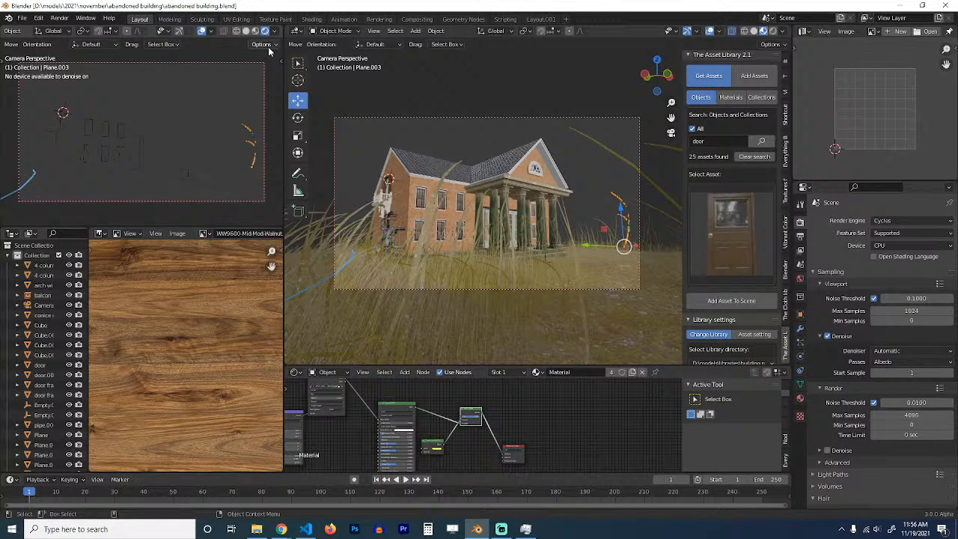
pyautogui.click(245, 30)
pyautogui.click(560, 259)
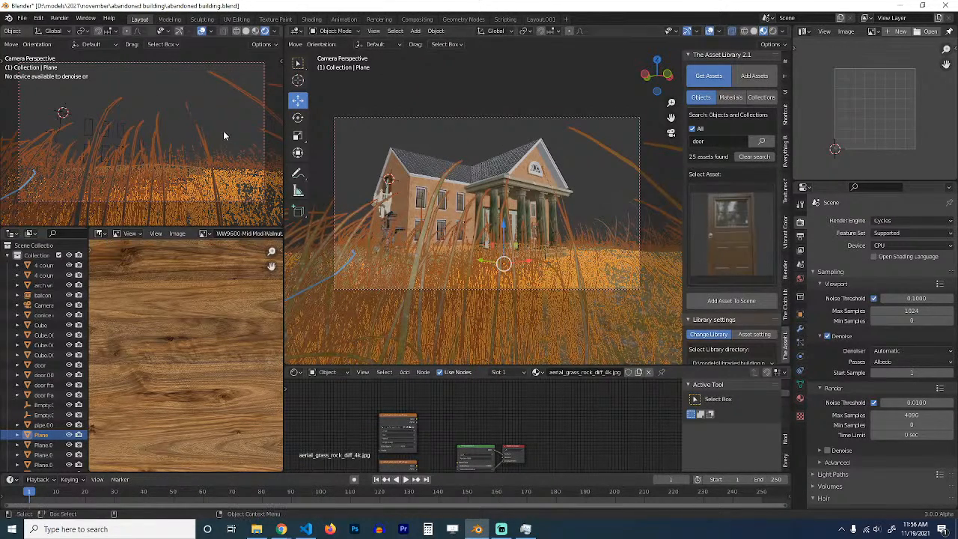
pyautogui.click(894, 245)
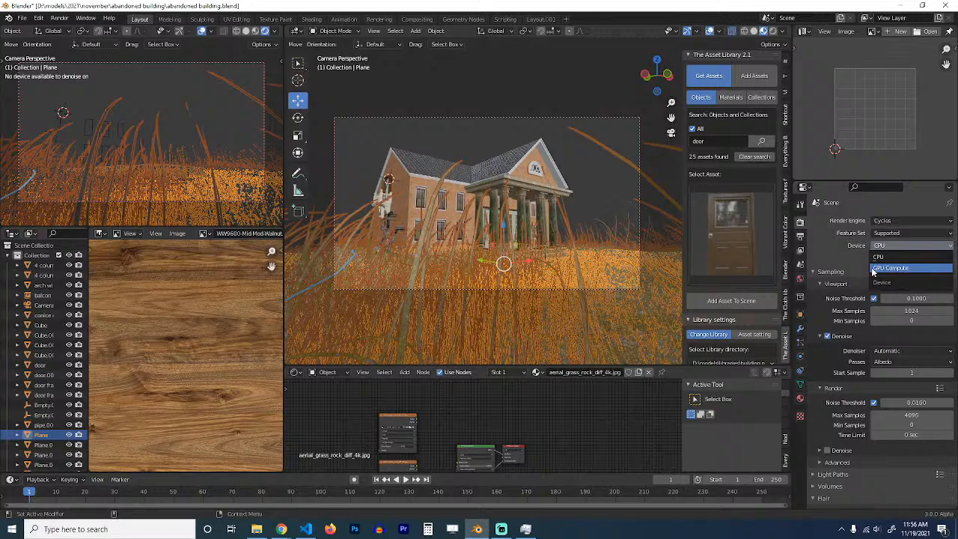
pyautogui.click(873, 269)
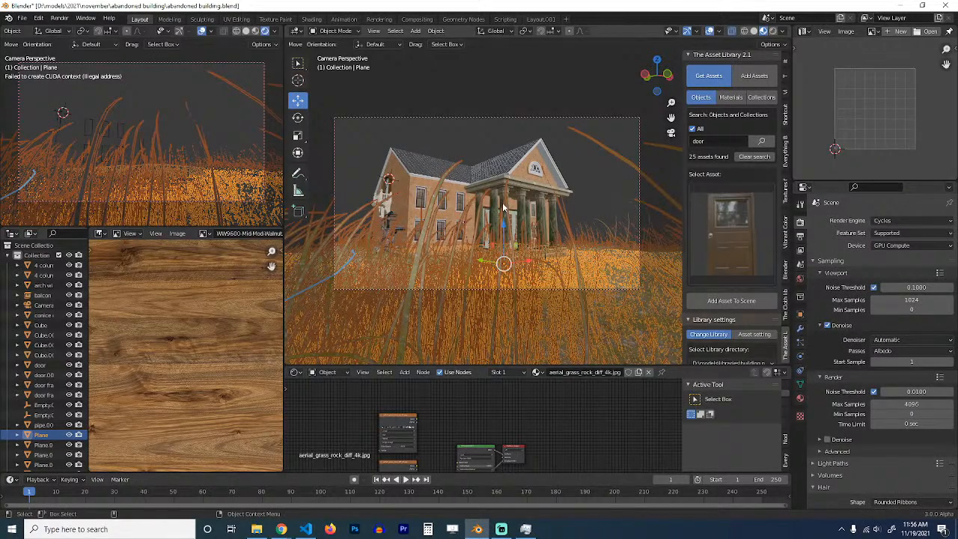
# Step: Close Blender with the changes saved, restart it and reopen abandoned building.blend
pyautogui.click(157, 120)
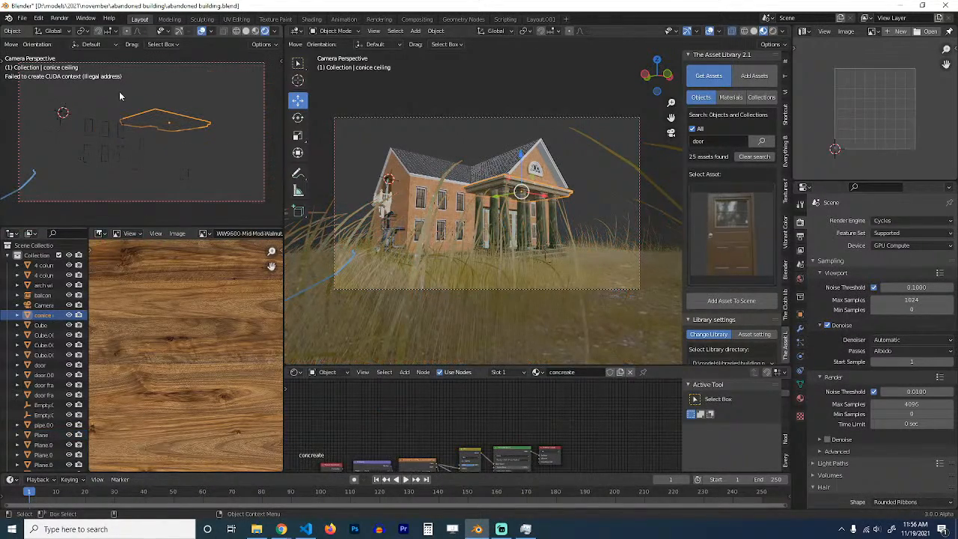
pyautogui.click(173, 93)
pyautogui.click(944, 5)
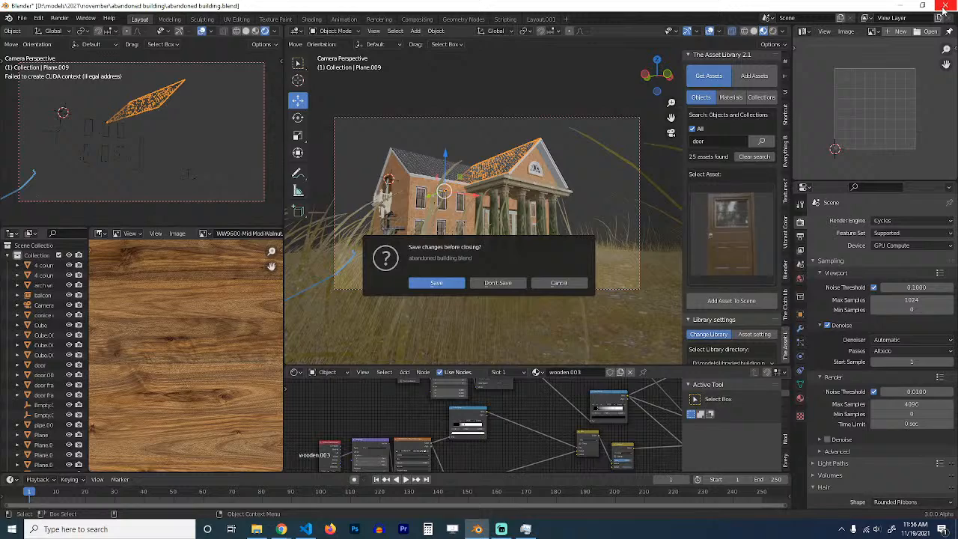
pyautogui.click(455, 283)
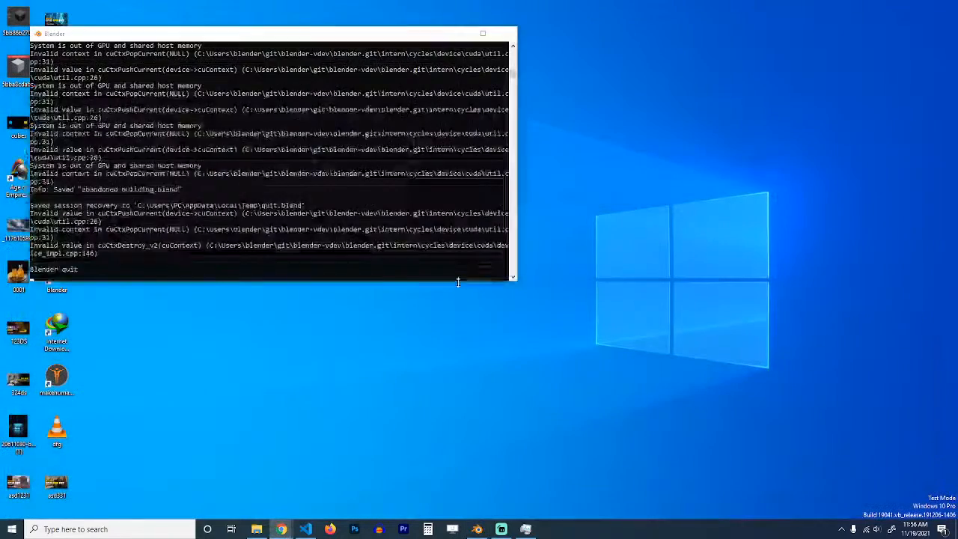
pyautogui.click(482, 531)
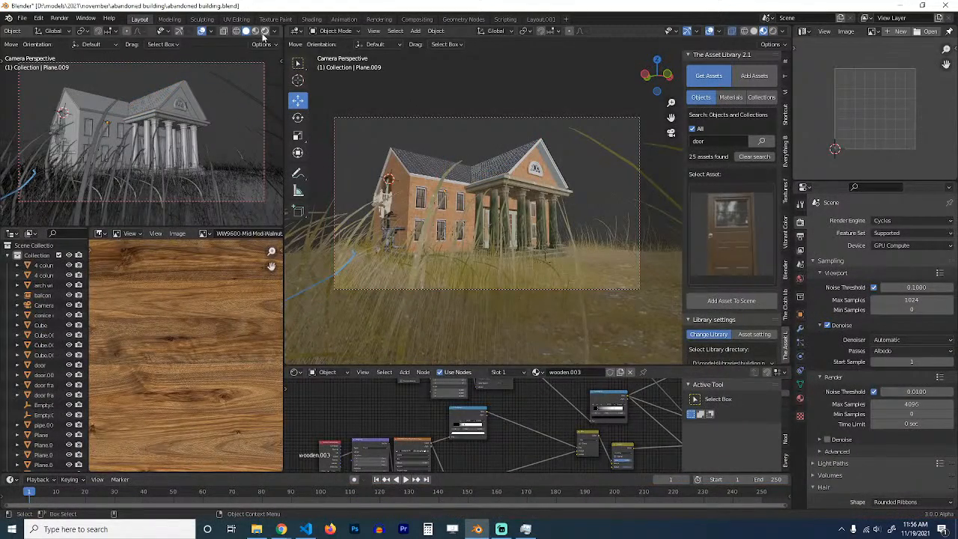
# Step: Show the camera view in rendered shading without overlays, and try to change the ground plane's particle system modifiers
pyautogui.click(264, 32)
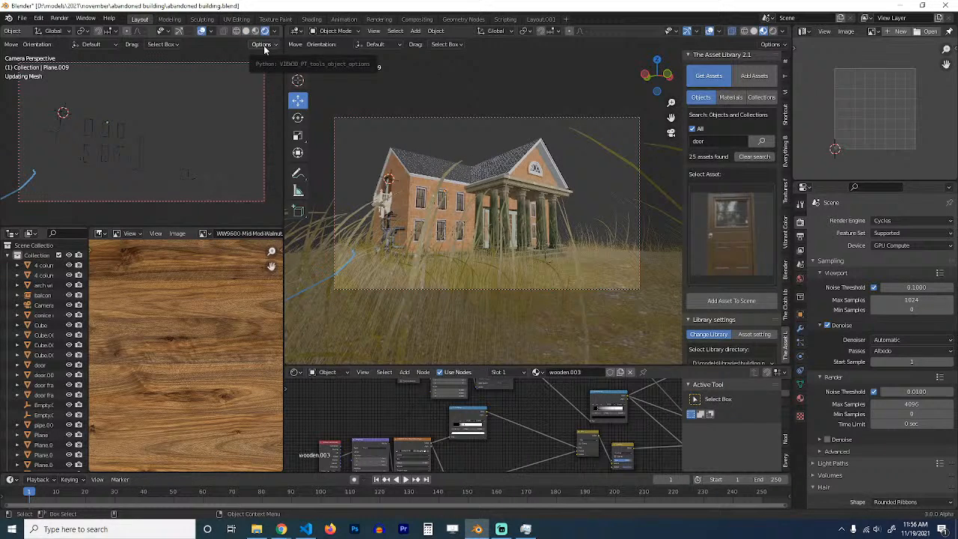
pyautogui.click(202, 32)
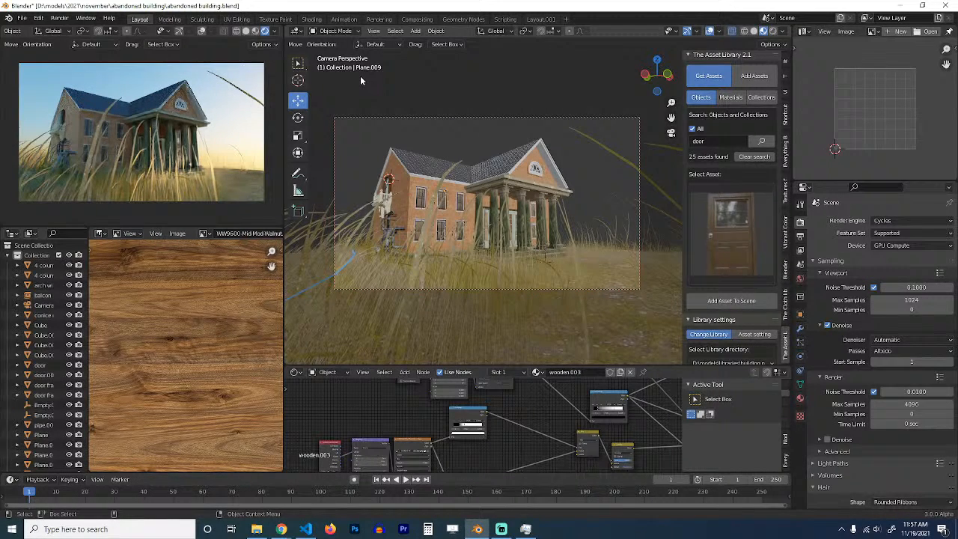
pyautogui.click(586, 249)
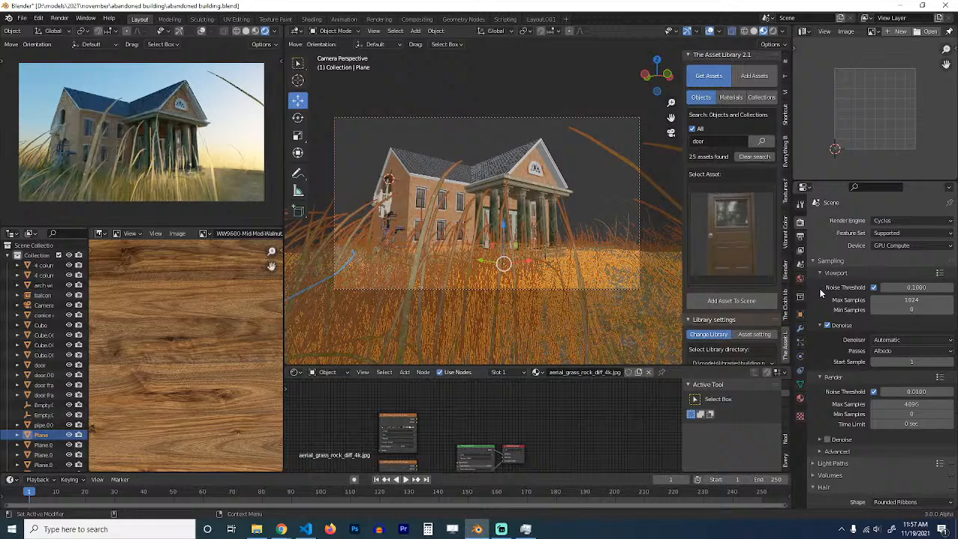
pyautogui.click(800, 326)
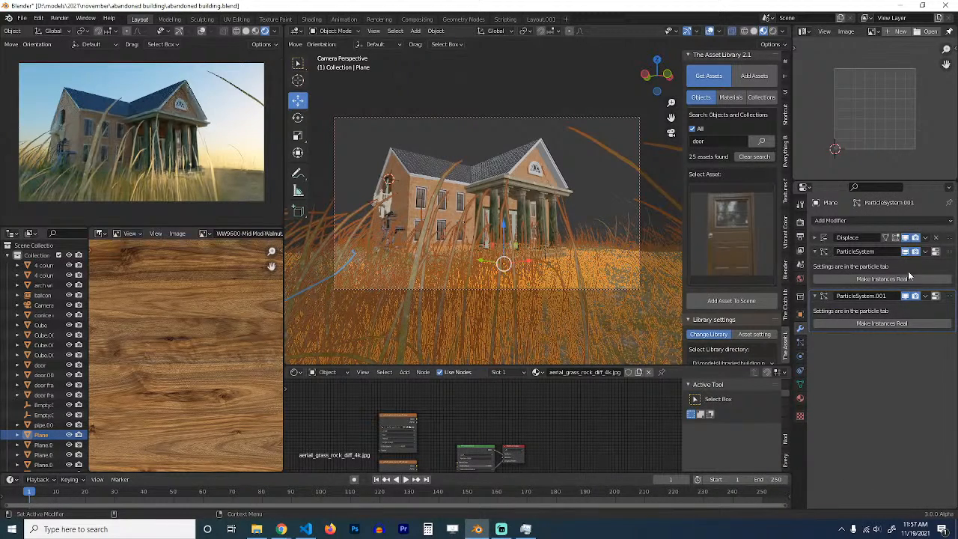
pyautogui.click(908, 277)
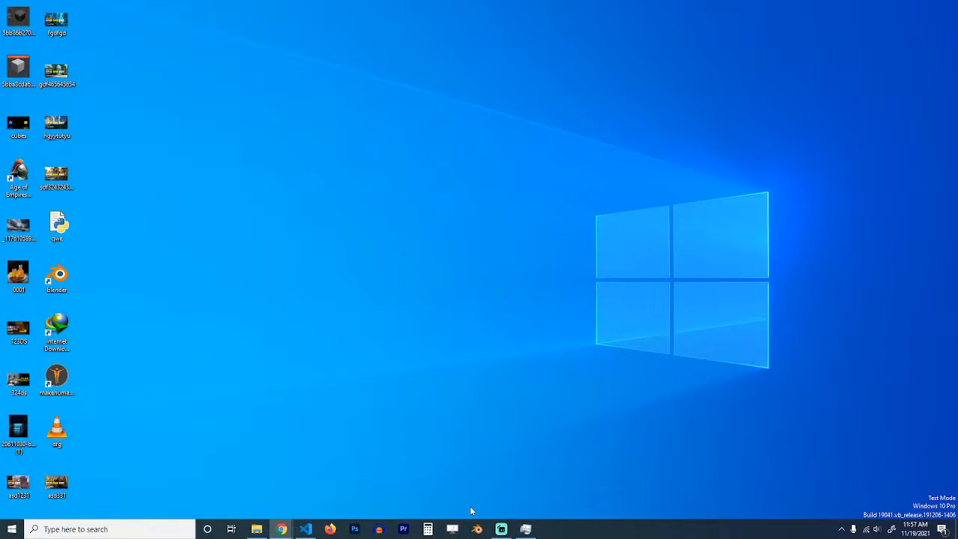
# Step: Restart Blender and reopen the recent file abandoned building.blend
pyautogui.click(477, 529)
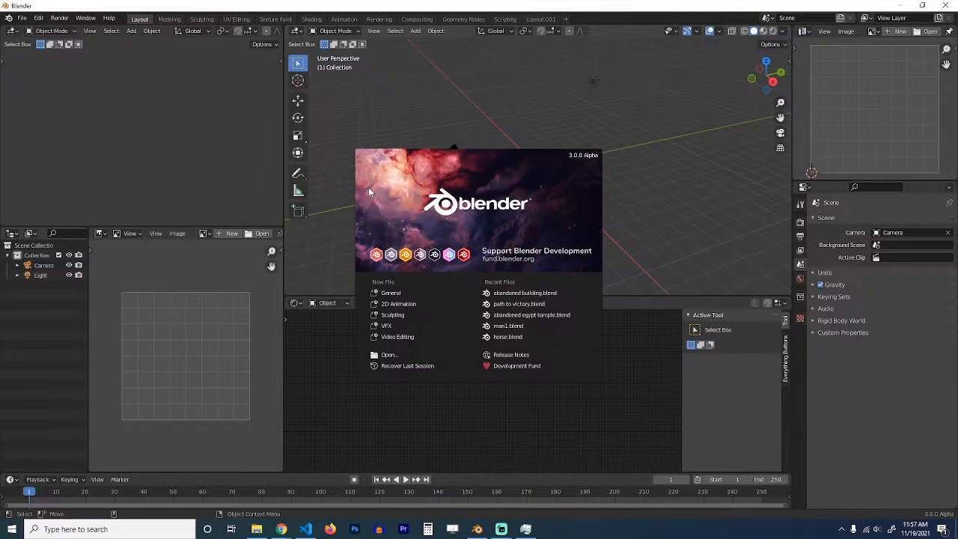
pyautogui.click(544, 292)
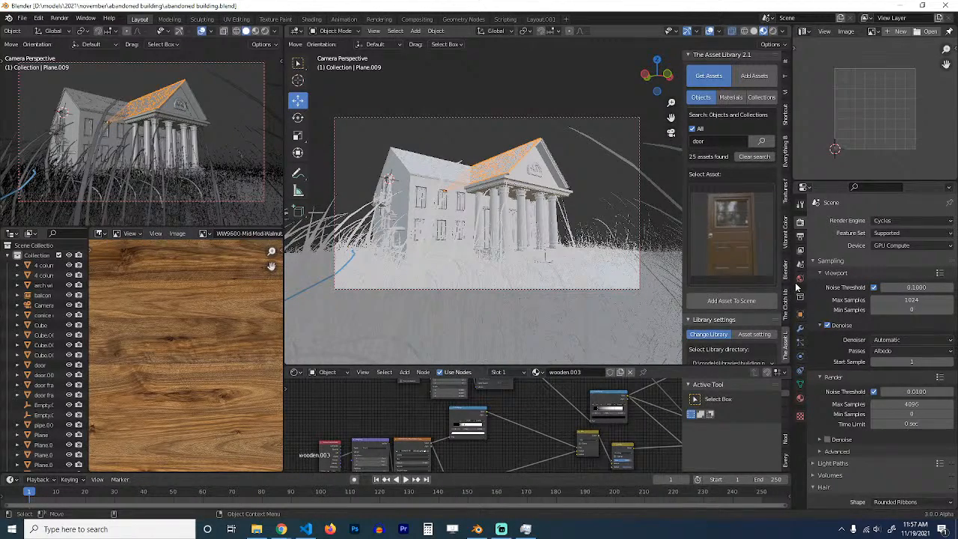
# Step: Try hiding the front roof tiles' two Array modifiers in the viewport
pyautogui.click(800, 297)
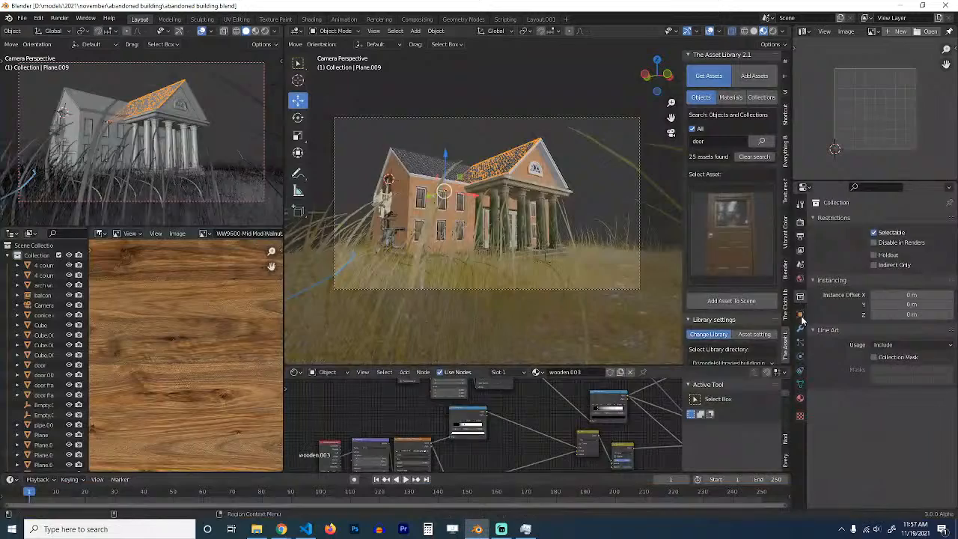
pyautogui.click(800, 311)
pyautogui.click(800, 328)
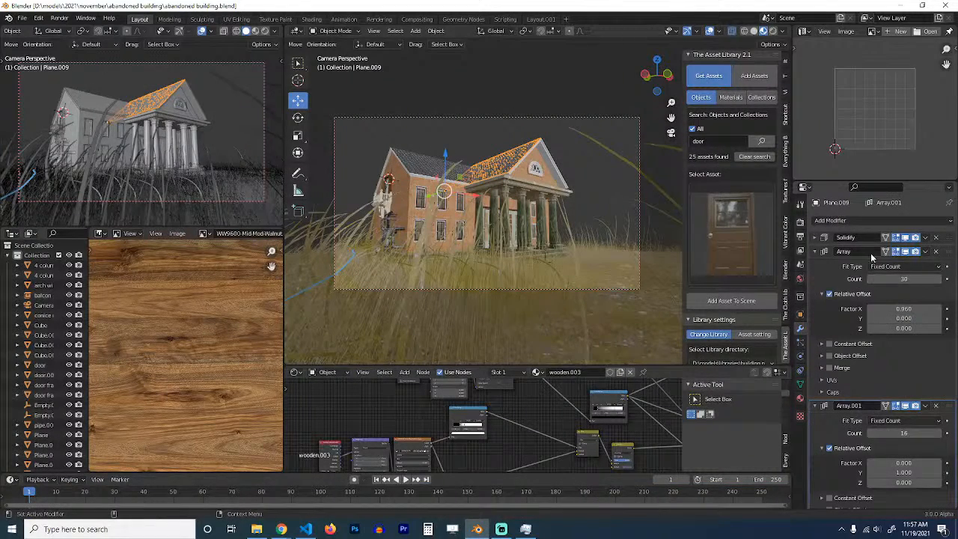
pyautogui.click(816, 252)
pyautogui.click(905, 252)
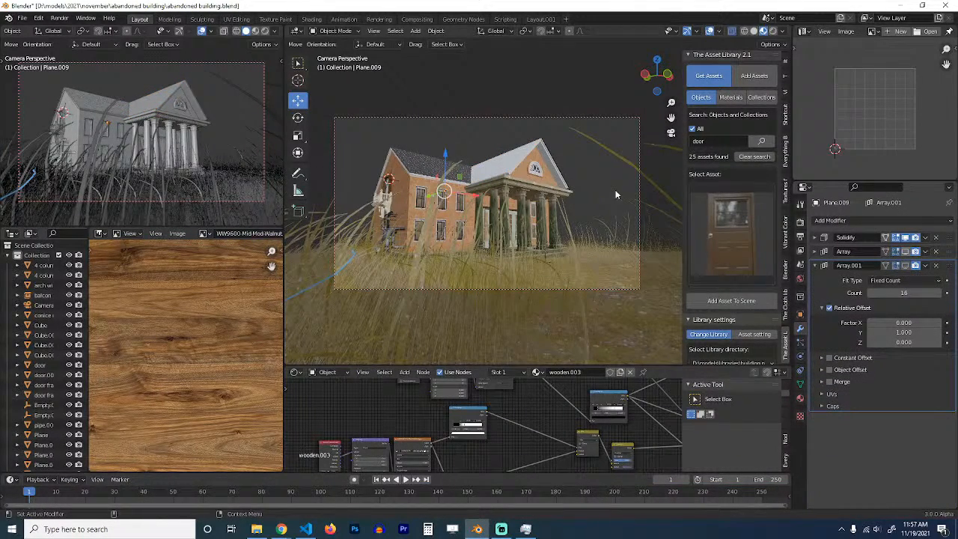
pyautogui.click(905, 252)
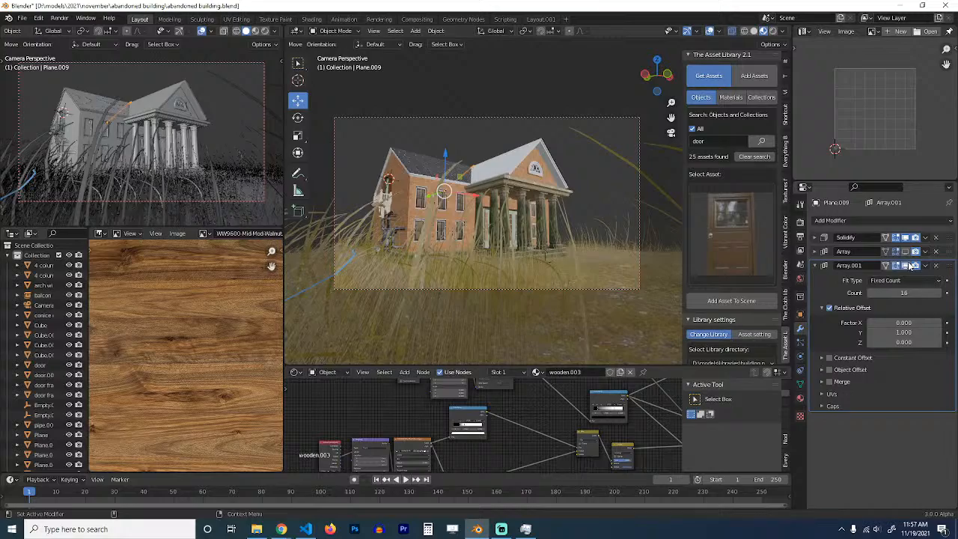
# Step: Hide both grass particle systems of the ground plane in the viewport, save the scene and deselect the plane
pyautogui.click(641, 273)
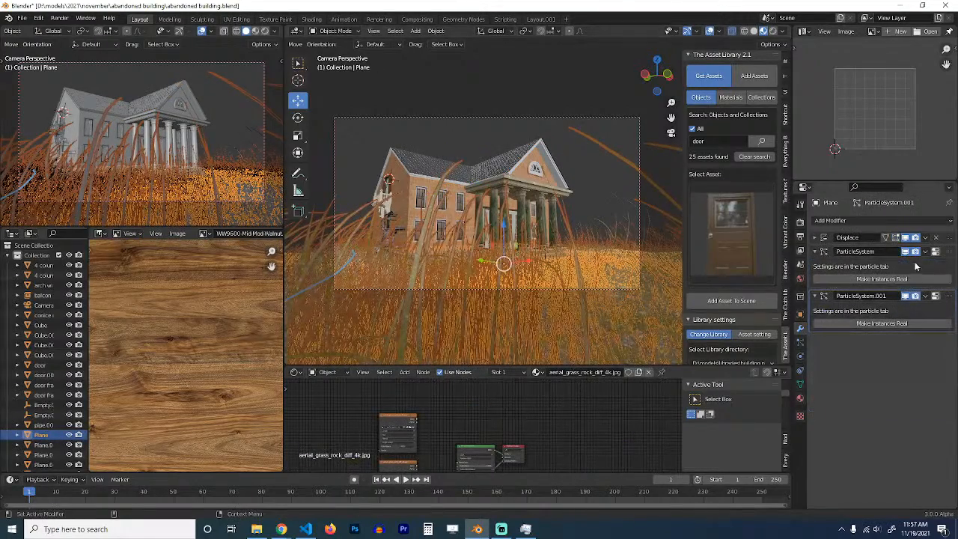
pyautogui.click(905, 252)
pyautogui.click(906, 297)
pyautogui.hotkey('ctrl', 's')
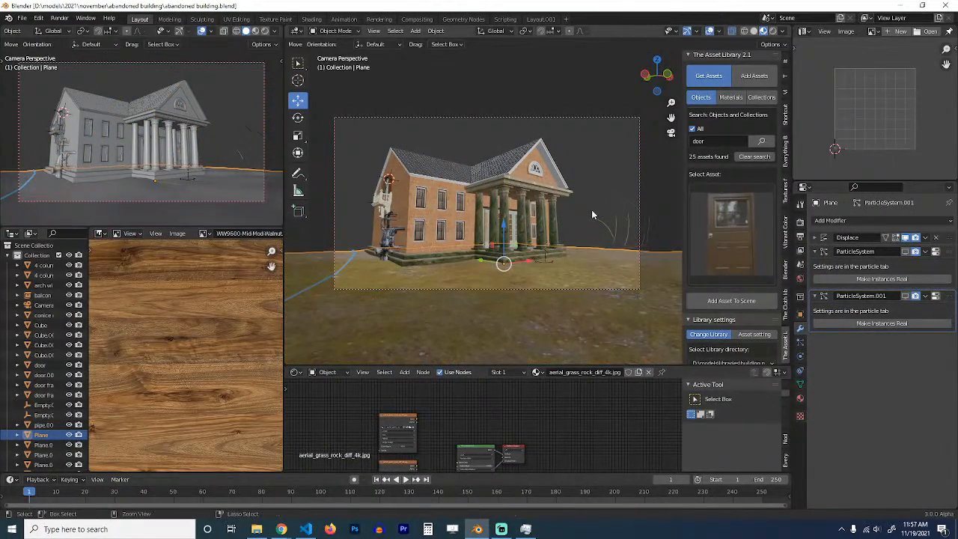
pyautogui.click(213, 85)
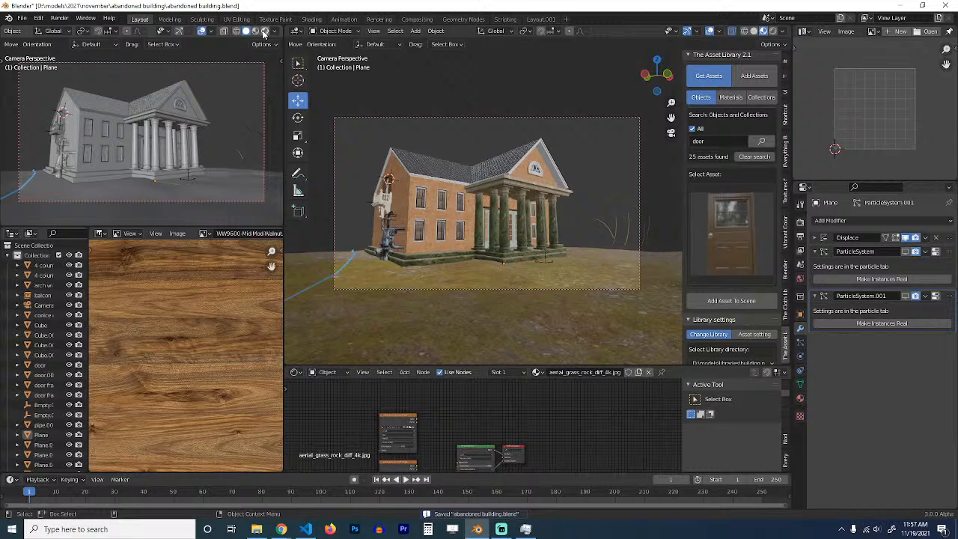
# Step: Show the camera view in rendered shading and try linking the portico columns' material to the brick building walls
pyautogui.click(263, 31)
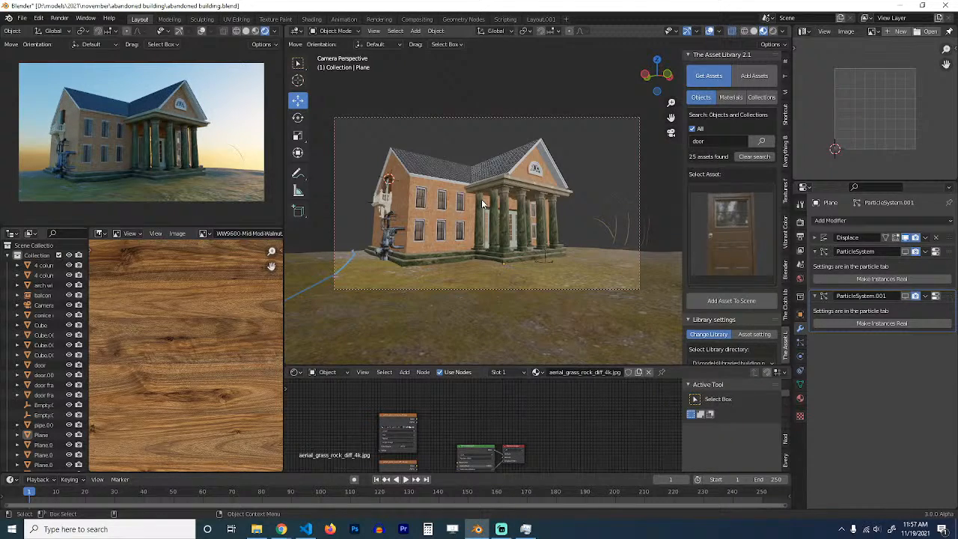
pyautogui.moveTo(502, 197); pyautogui.dragTo(516, 203, button='middle')
pyautogui.scroll(4, 516, 202)
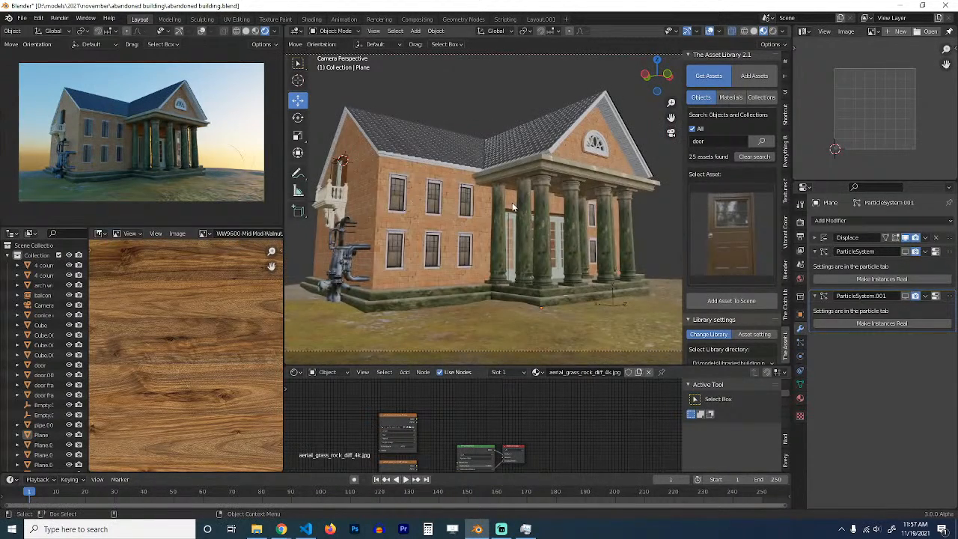
pyautogui.click(507, 226)
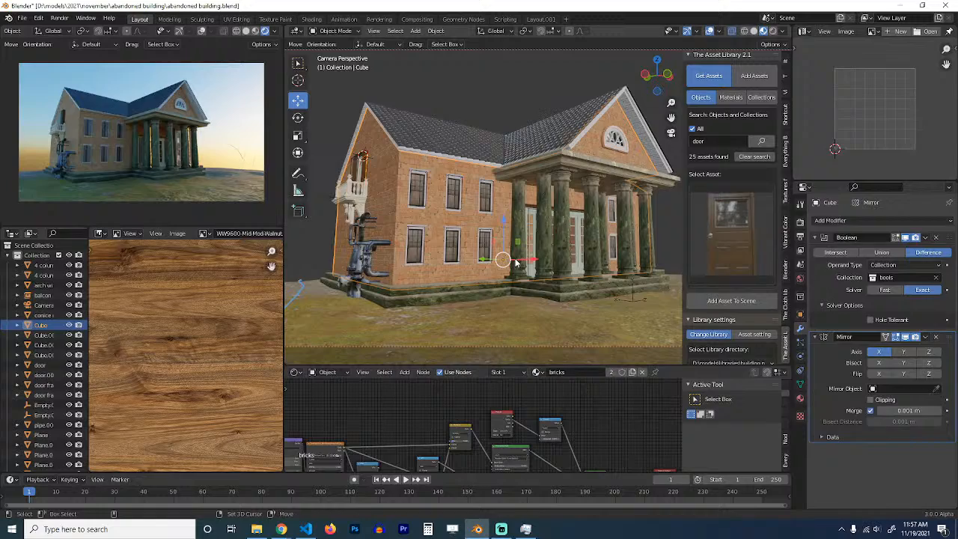
pyautogui.keyDown('shift'); pyautogui.click(515, 255); pyautogui.keyUp('shift')
pyautogui.hotkey('ctrl', 'l')
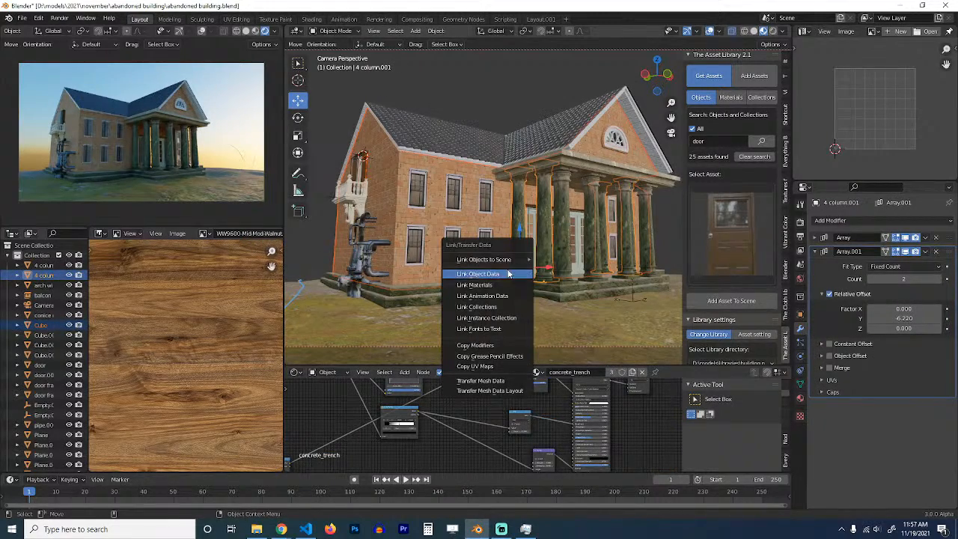
pyautogui.click(503, 289)
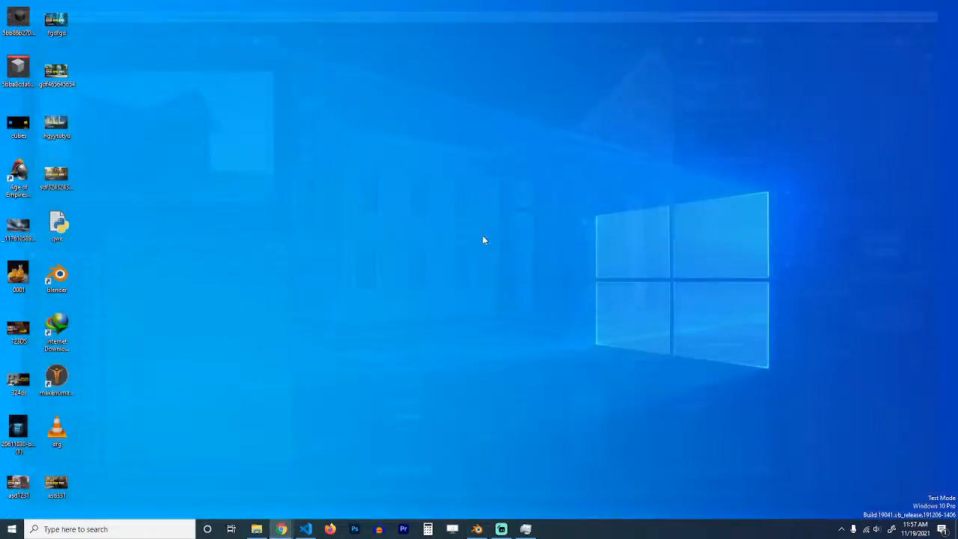
# Step: Relaunch Blender and reopen abandoned building.blend from the recent files
pyautogui.click(477, 529)
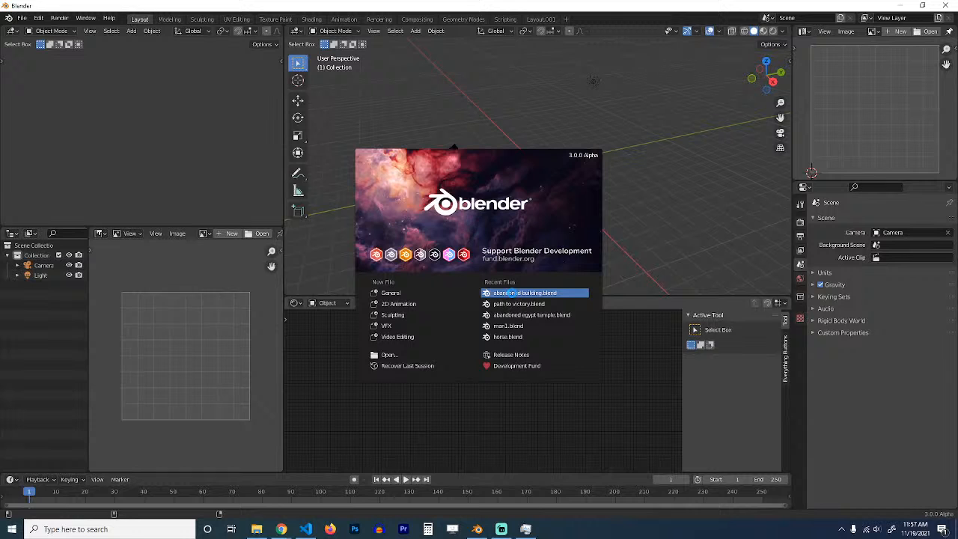
pyautogui.click(511, 292)
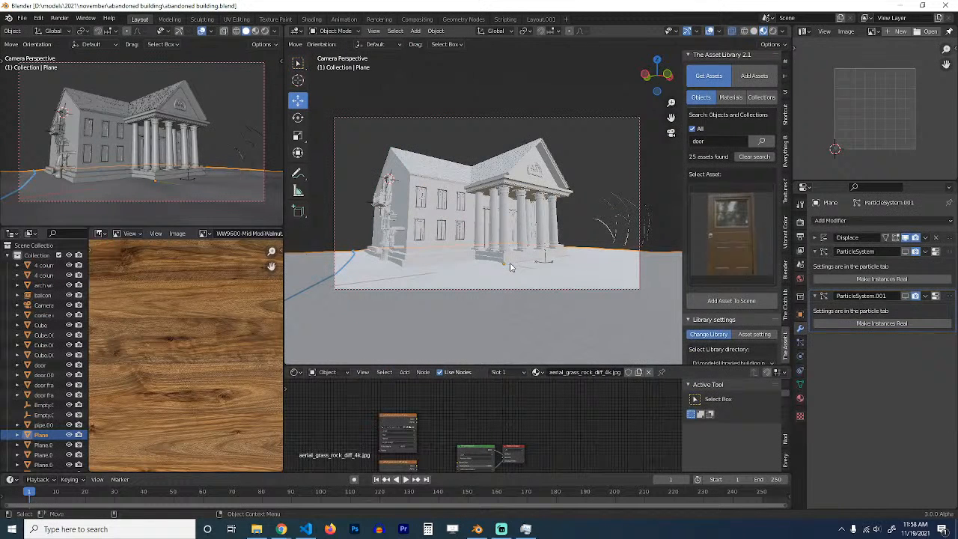
# Step: Show the camera preview in rendered shading without overlays, deselect the ground plane and save the scene
pyautogui.click(266, 32)
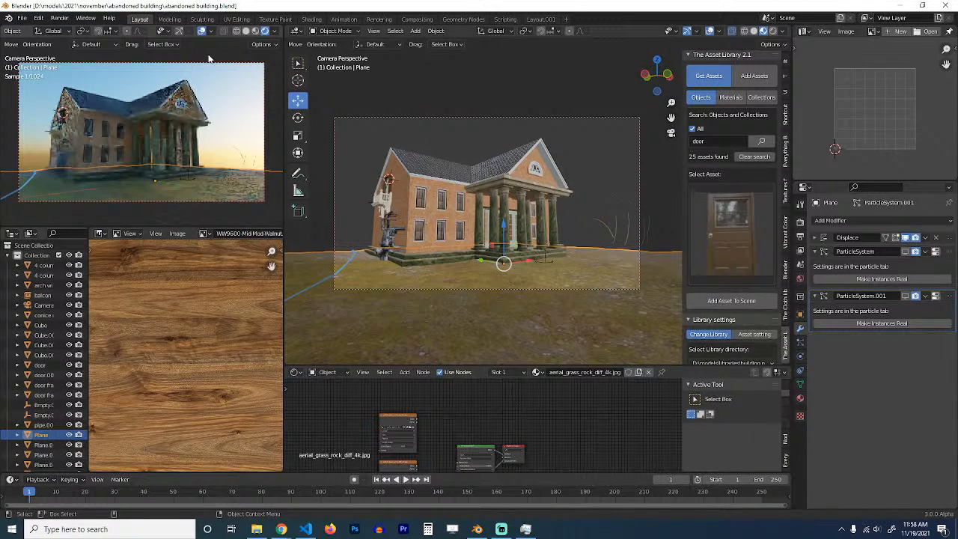
pyautogui.click(202, 32)
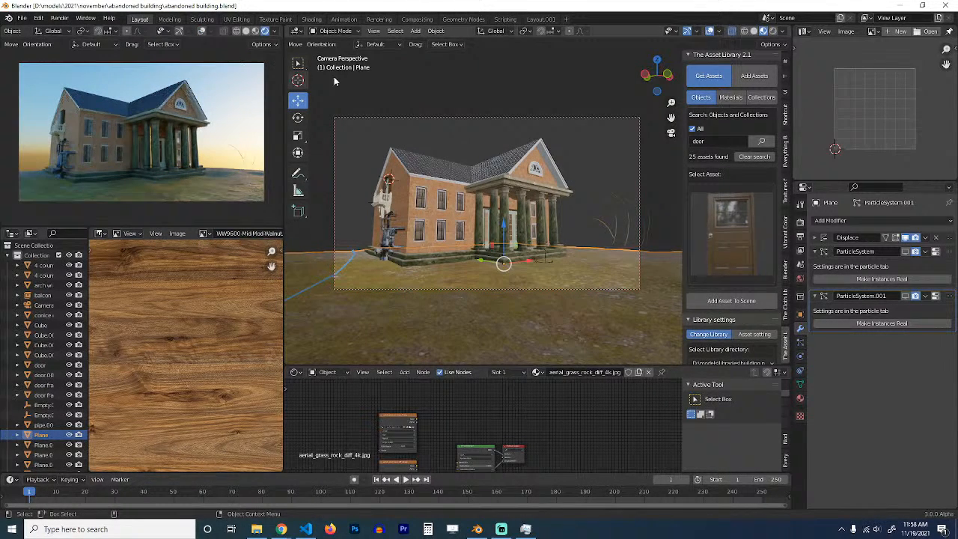
pyautogui.click(389, 77)
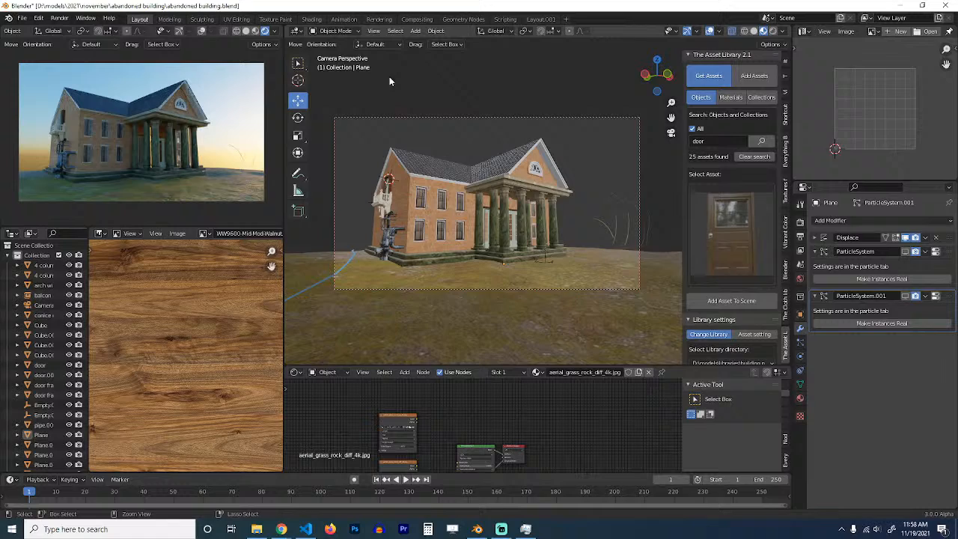
pyautogui.hotkey('ctrl', 's')
# Step: Try to move the box around the balcony door into the bools collection and exclude that collection from the view layer
pyautogui.scroll(3, 394, 129)
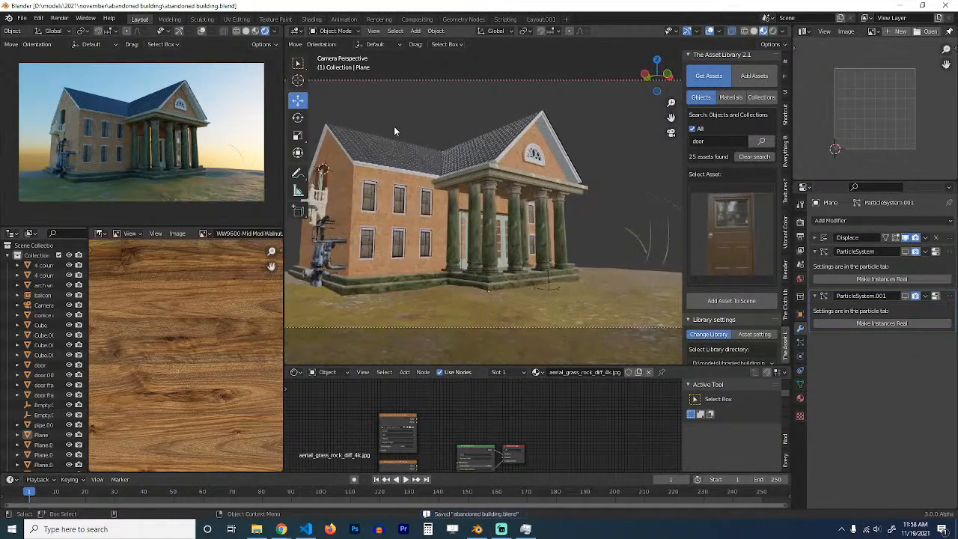
pyautogui.keyDown('shift'); pyautogui.moveTo(395, 131); pyautogui.dragTo(576, 172, button='middle'); pyautogui.keyUp('shift')
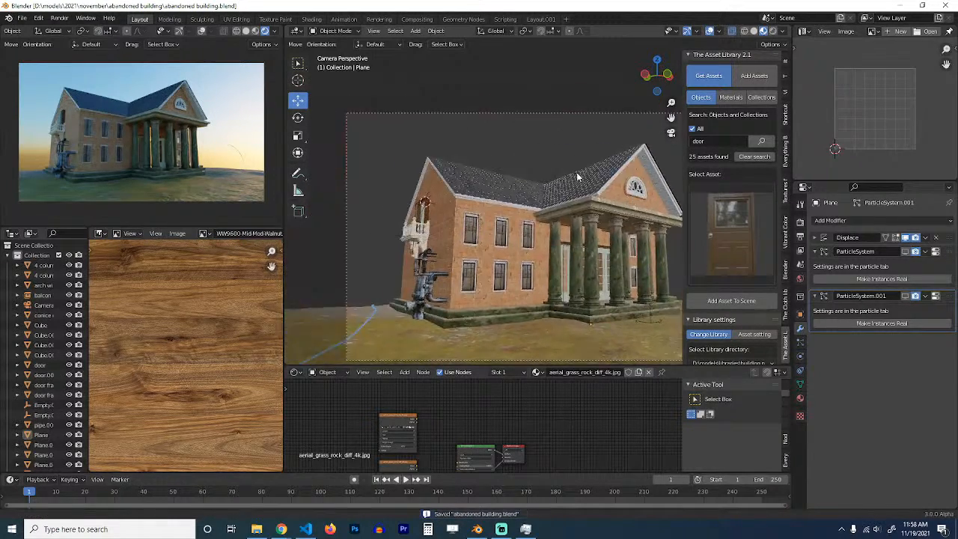
pyautogui.scroll(6, 583, 173)
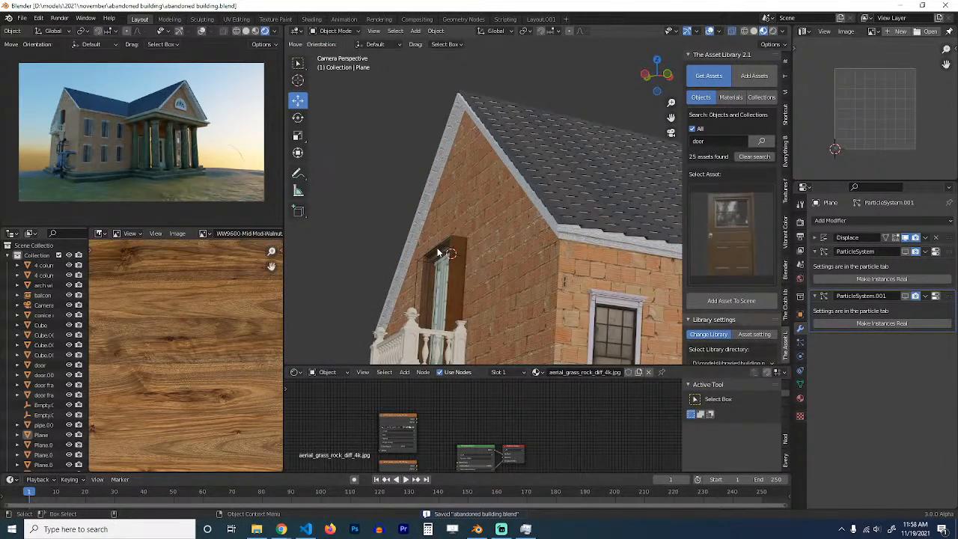
pyautogui.click(437, 252)
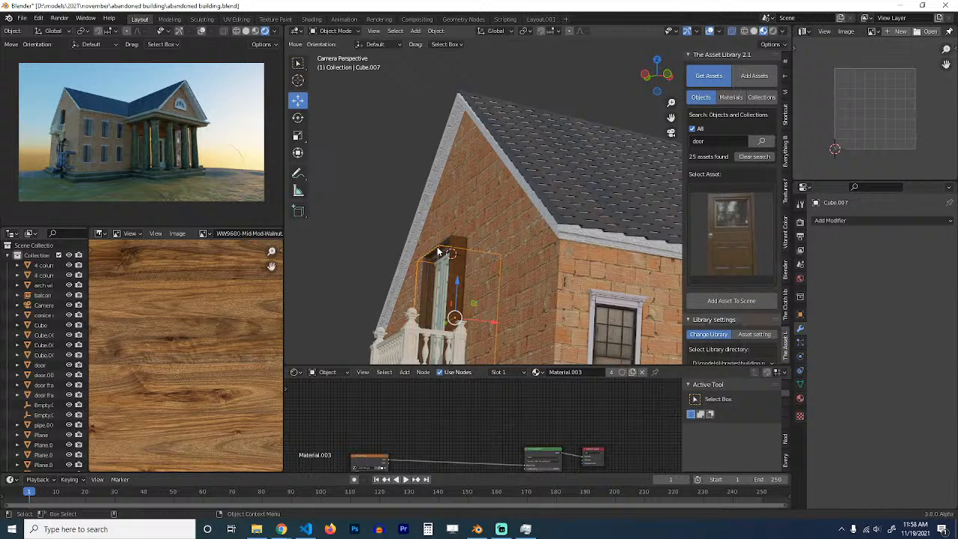
pyautogui.press('m')
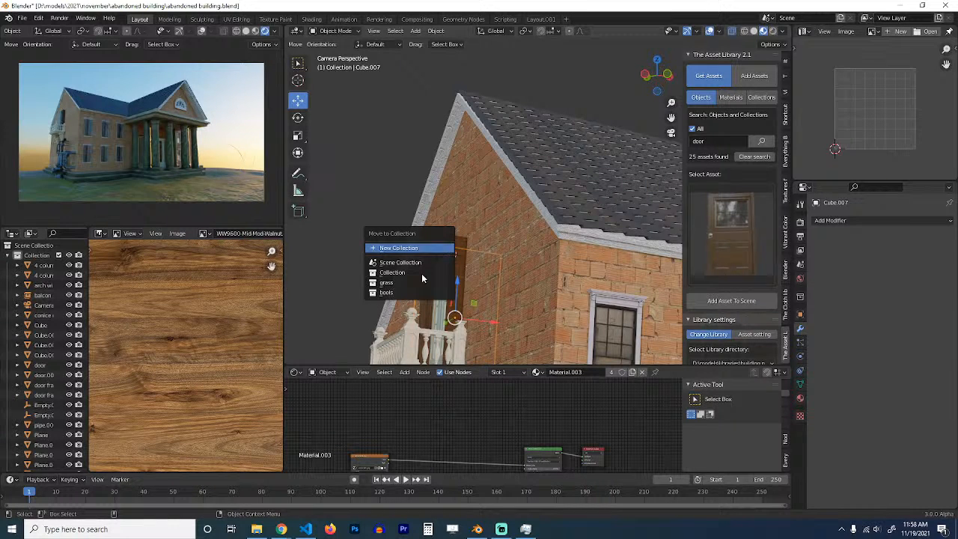
pyautogui.click(419, 292)
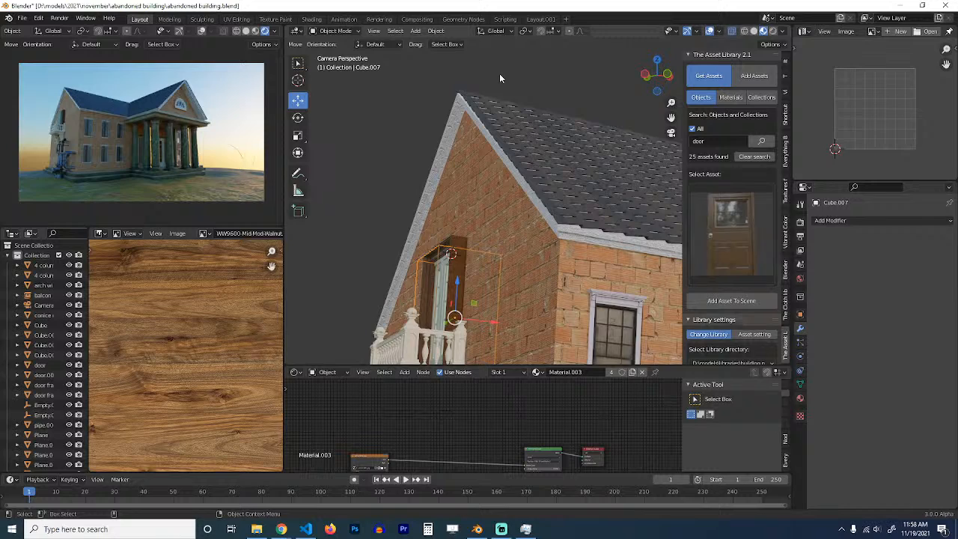
pyautogui.scroll(-2, 409, 406)
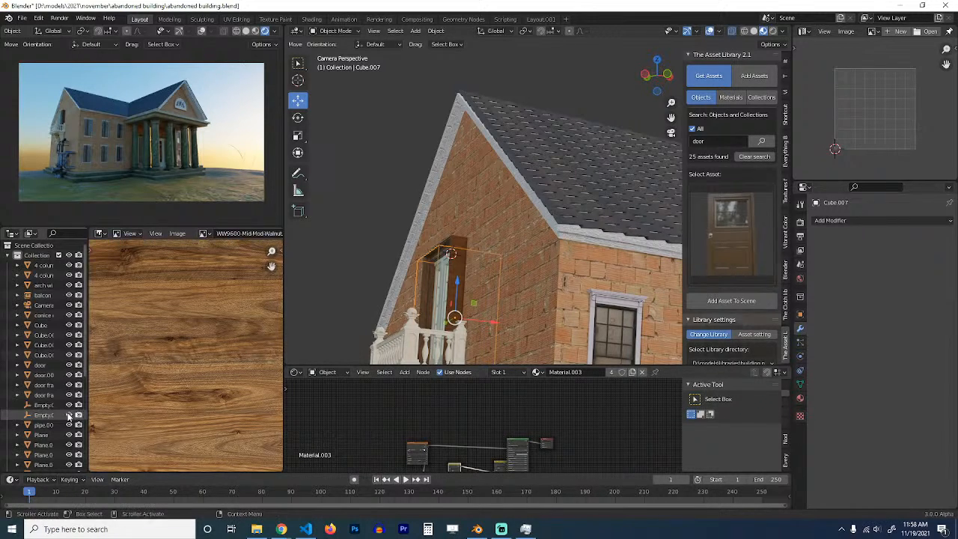
pyautogui.scroll(-7, 68, 417)
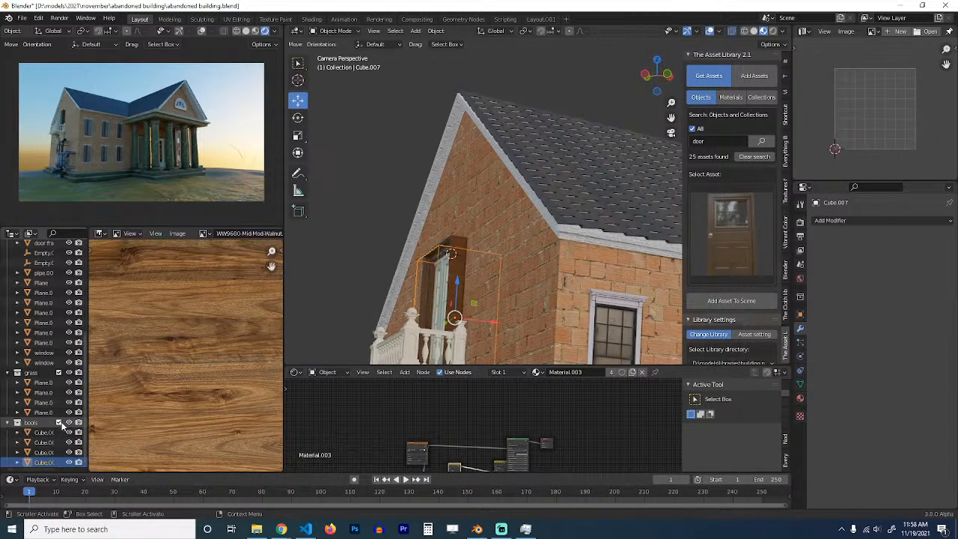
pyautogui.click(59, 423)
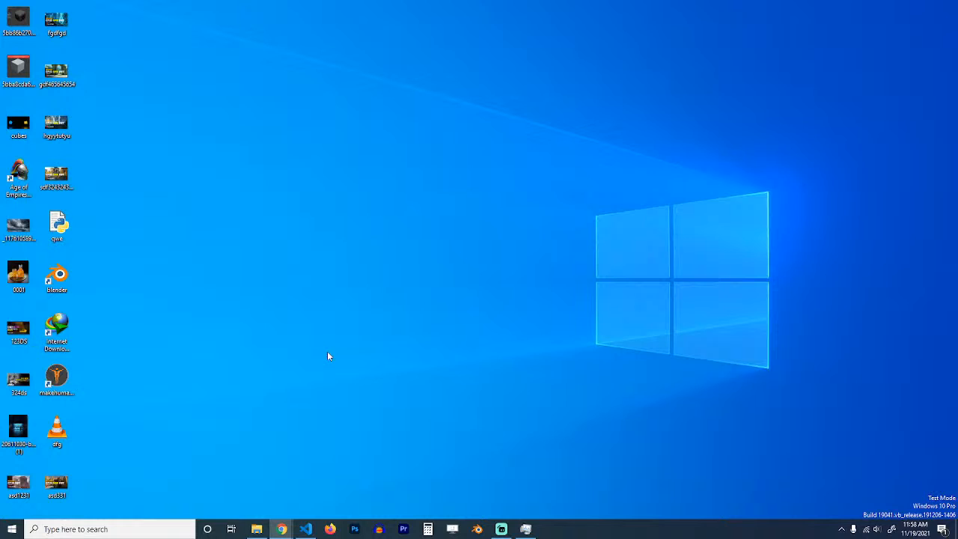
# Step: Check the Streamlabs OBS stream window, restart Blender and load the recent file abandoned building.blend again
pyautogui.click(502, 529)
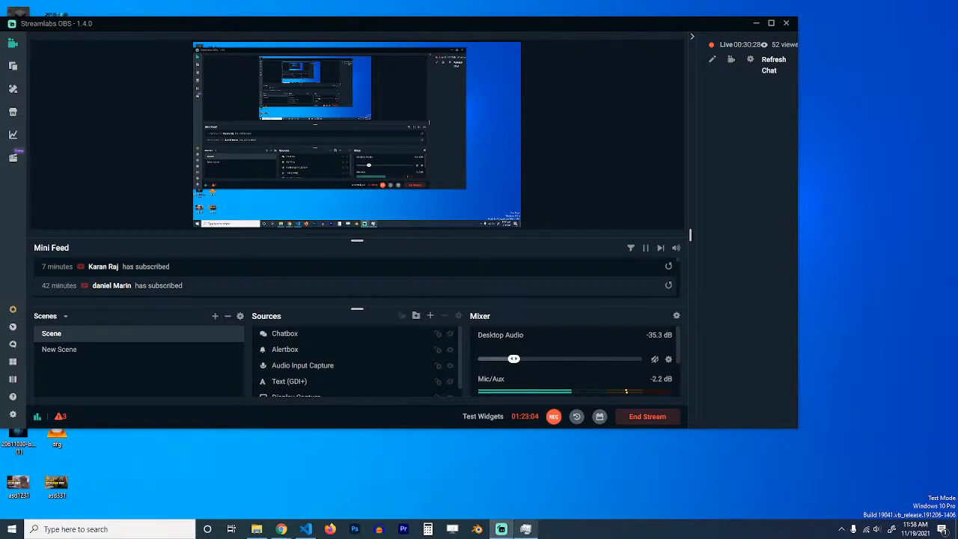
pyautogui.click(477, 529)
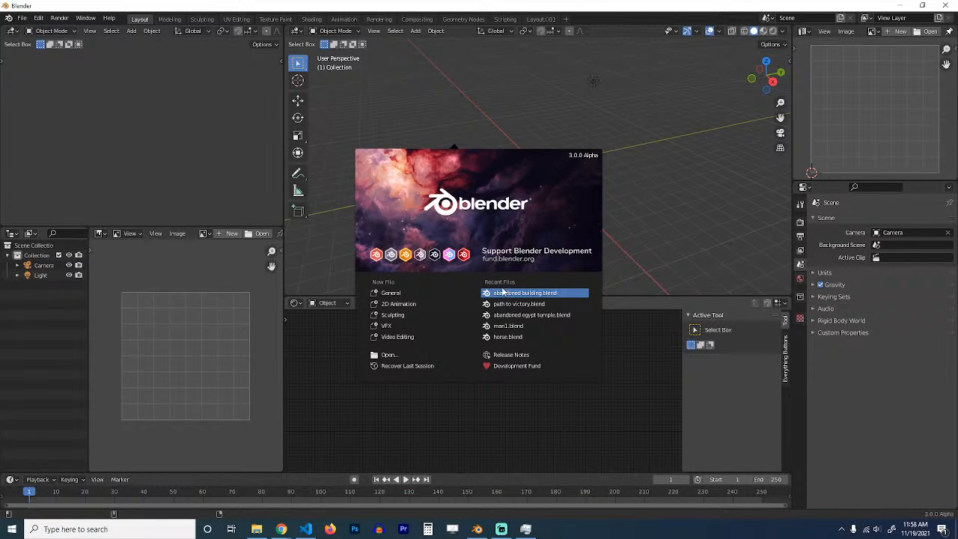
pyautogui.click(504, 293)
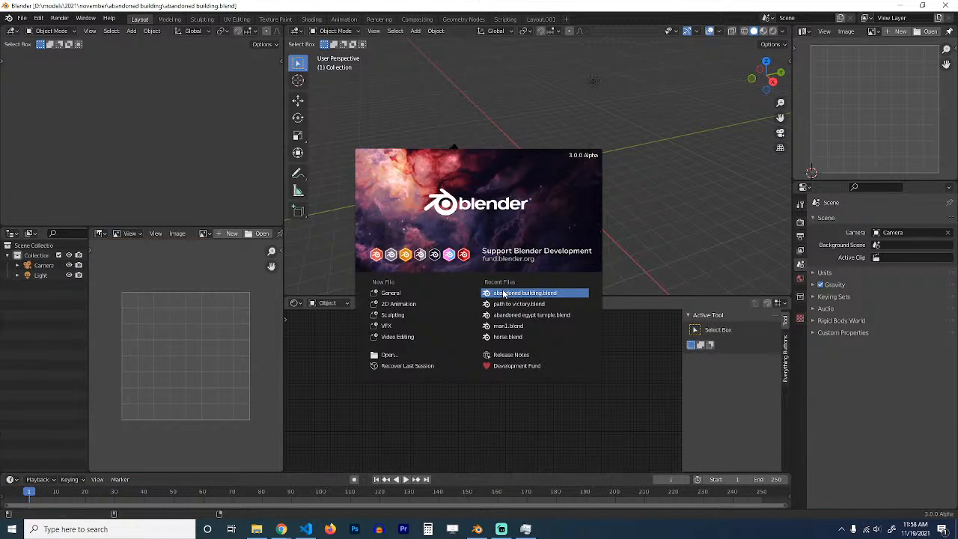
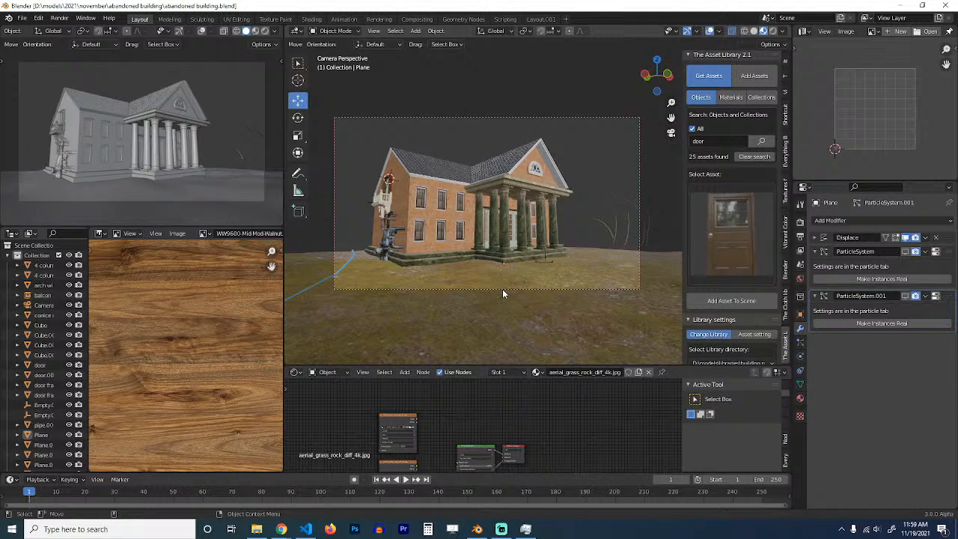
# Step: Save the scene and select the front portico columns
pyautogui.click(623, 227)
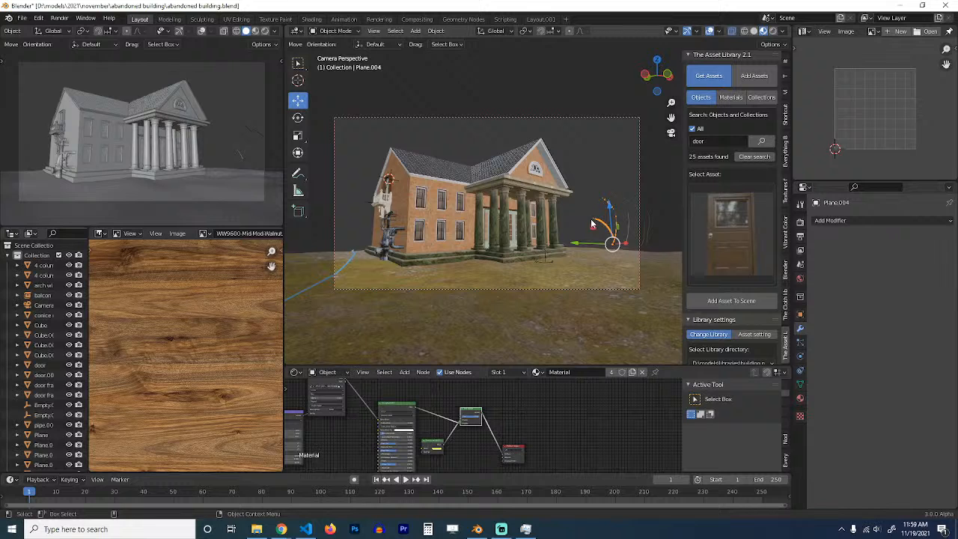
pyautogui.hotkey('ctrl', 's')
pyautogui.click(552, 207)
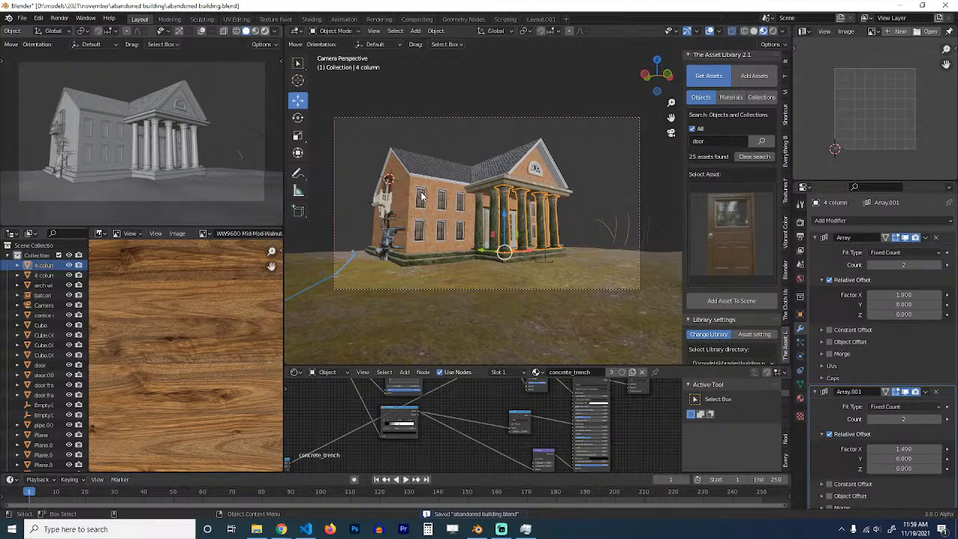
# Step: Display the world's sky settings, get a closer view of the building and save the file
pyautogui.moveTo(520, 533)
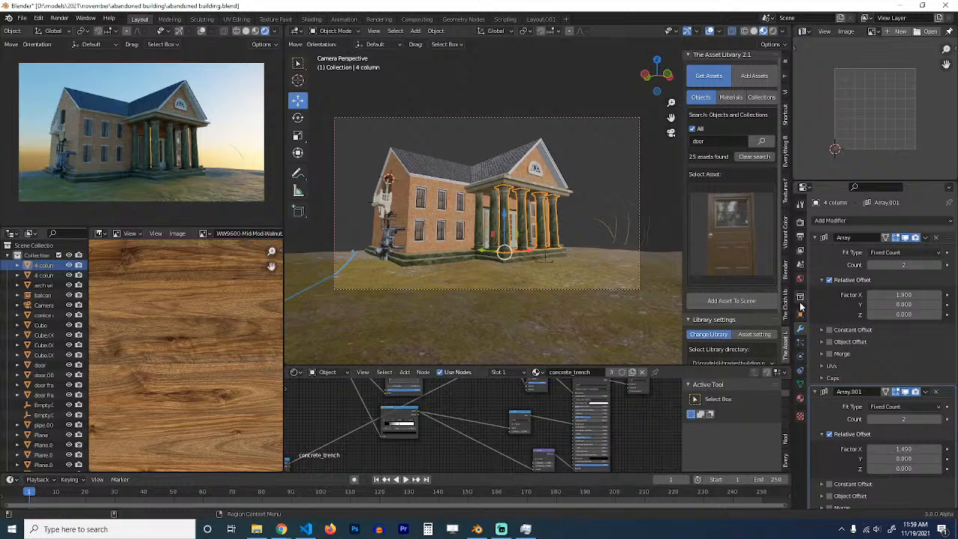
pyautogui.click(799, 278)
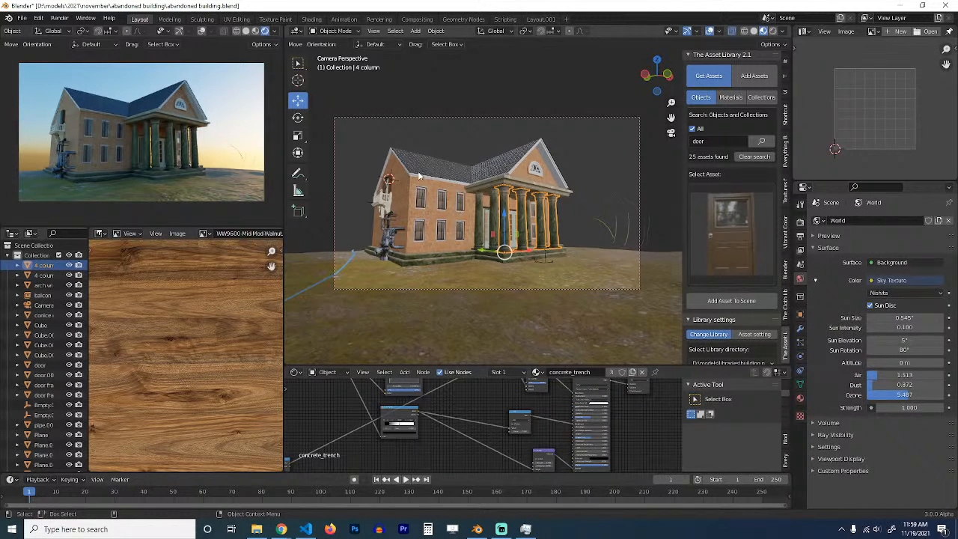
pyautogui.scroll(5, 412, 193)
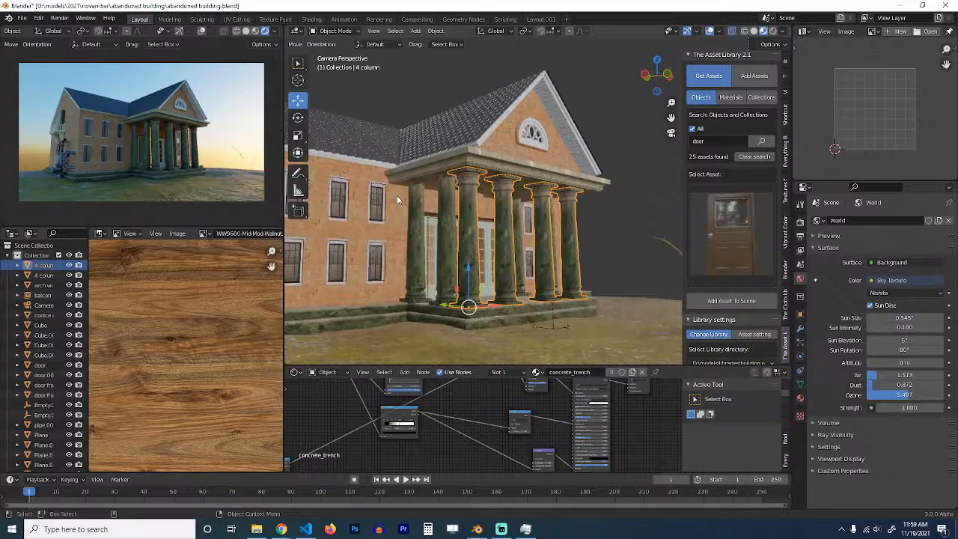
pyautogui.scroll(-1, 487, 189)
pyautogui.hotkey('ctrl', 's')
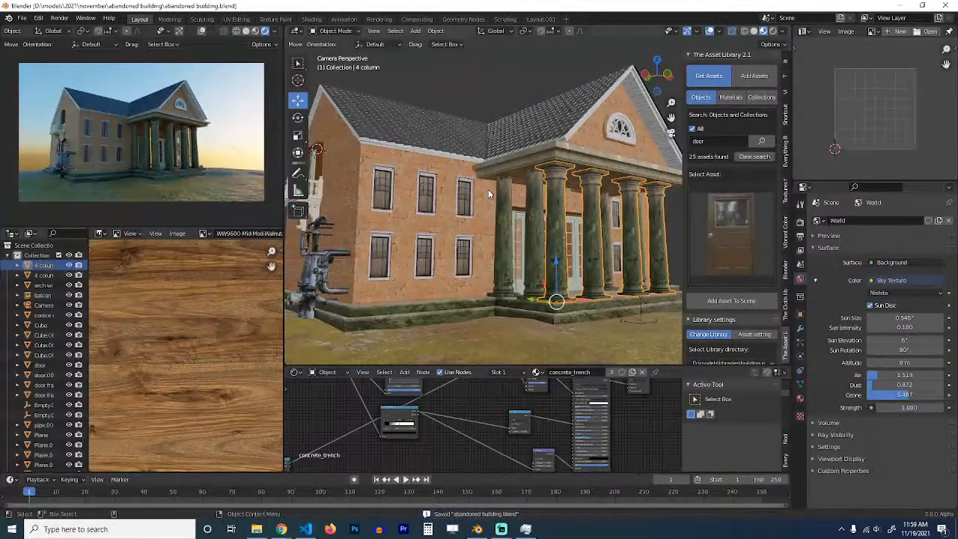
# Step: Turn on viewport display for both particle systems on the ground plane, ParticleSystem and ParticleSystem.001
pyautogui.hotkey('alt', 'a')
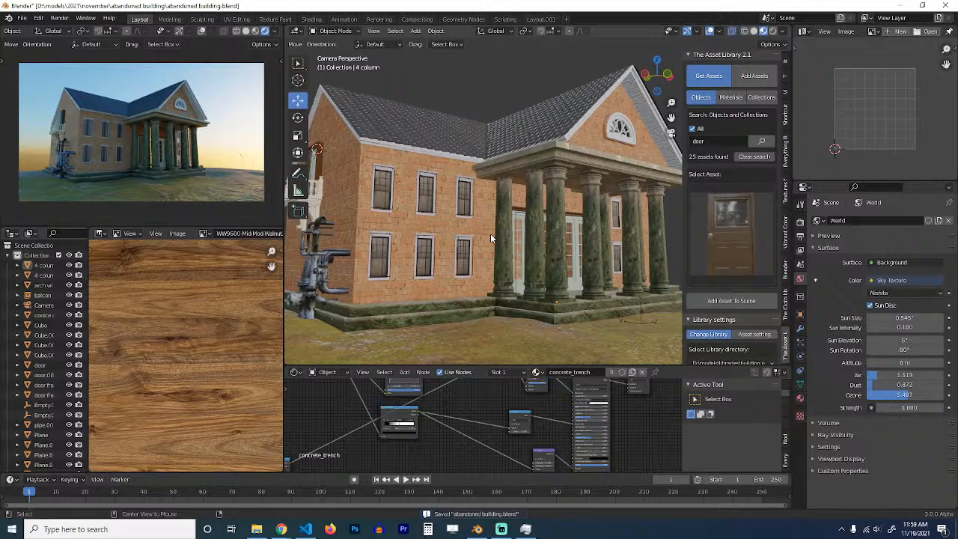
pyautogui.click(532, 331)
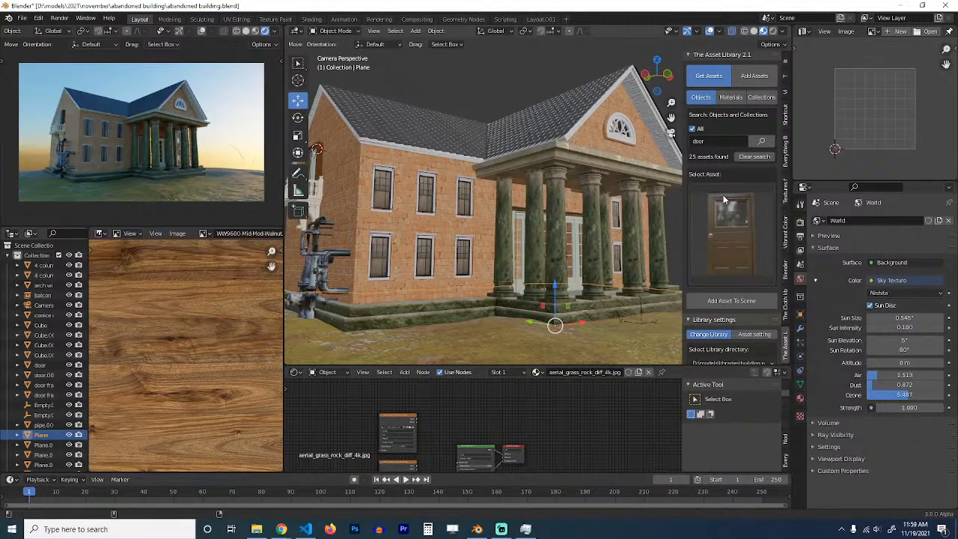
pyautogui.click(800, 327)
pyautogui.click(904, 252)
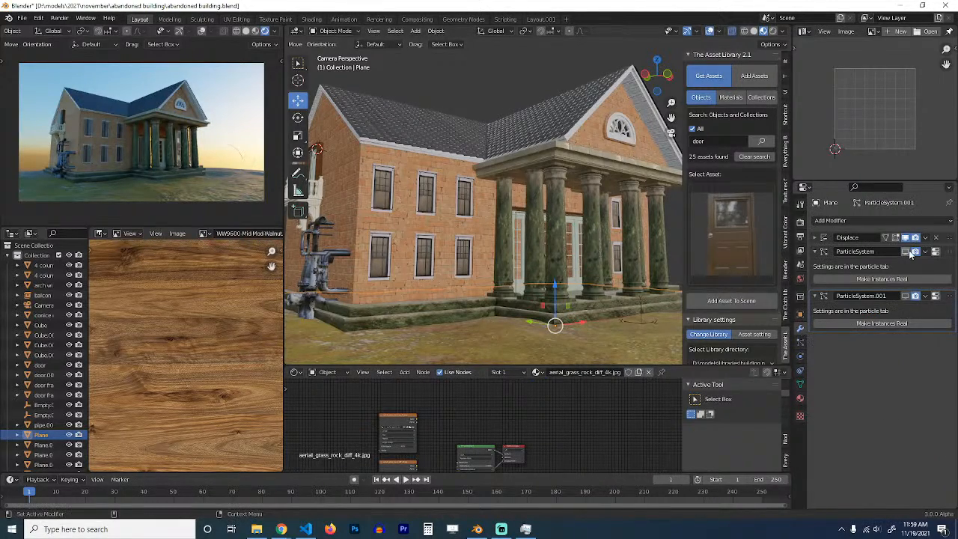
pyautogui.click(905, 295)
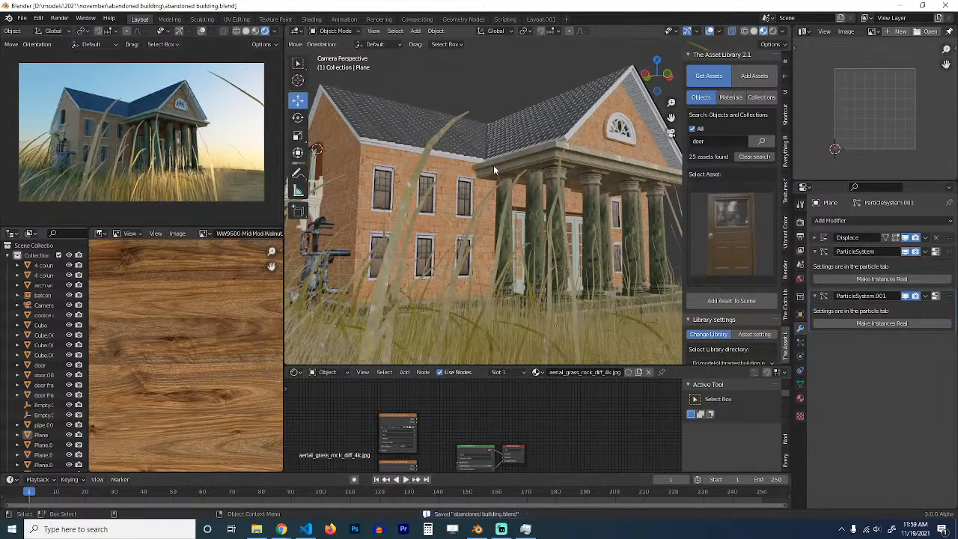
pyautogui.scroll(-4, 516, 187)
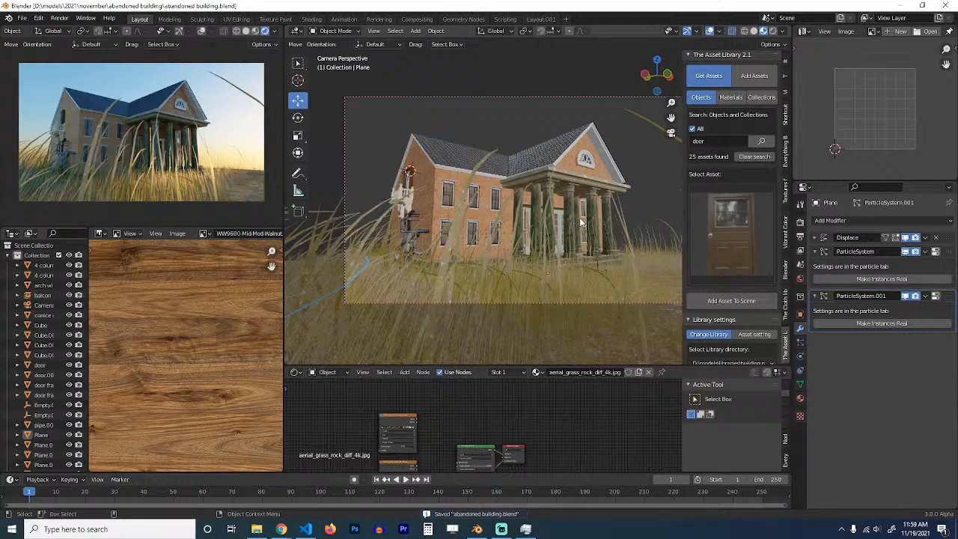
pyautogui.moveTo(591, 183); pyautogui.dragTo(555, 185, button='middle')
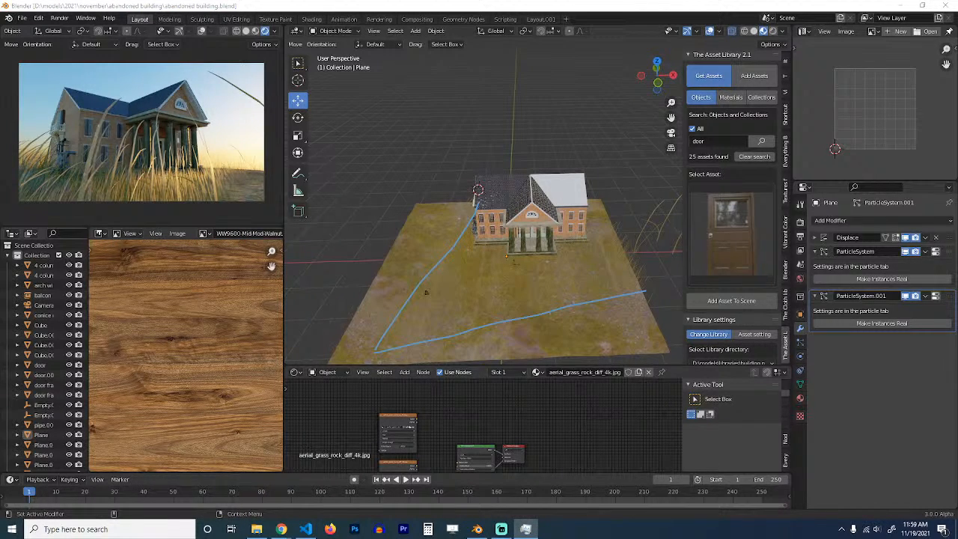
# Step: Check the running processes in Task Manager, sorted by highest memory use, and close it
pyautogui.click(526, 529)
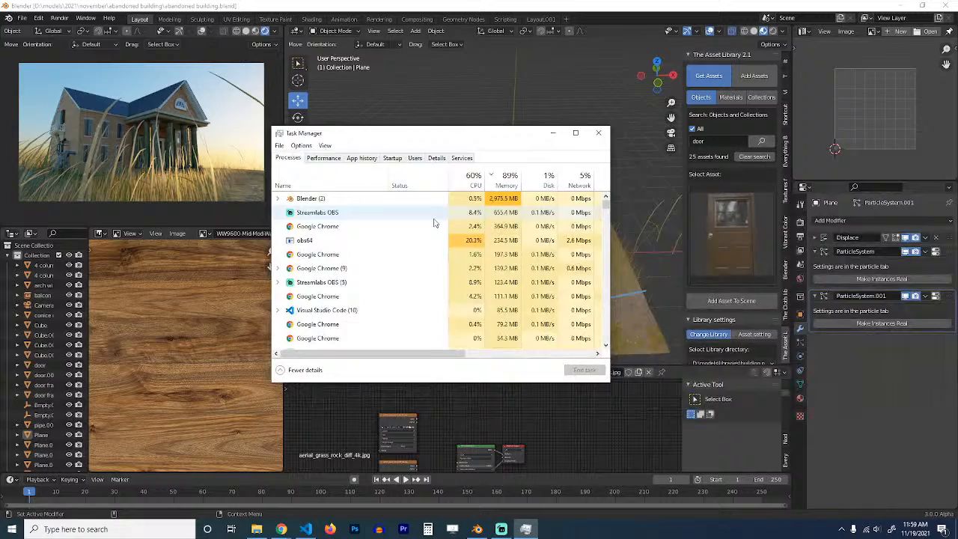
pyautogui.scroll(-15, 434, 221)
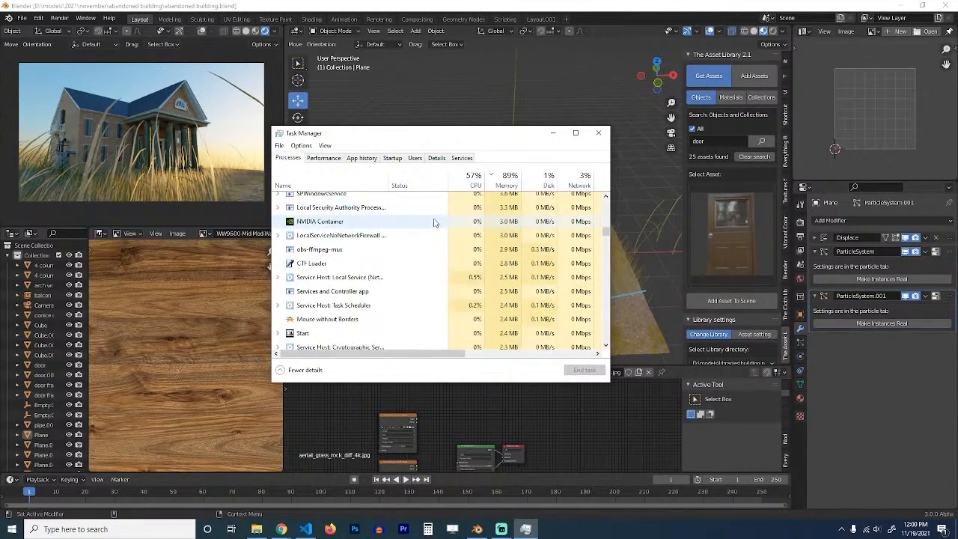
pyautogui.moveTo(599, 232); pyautogui.dragTo(598, 196)
pyautogui.click(507, 183)
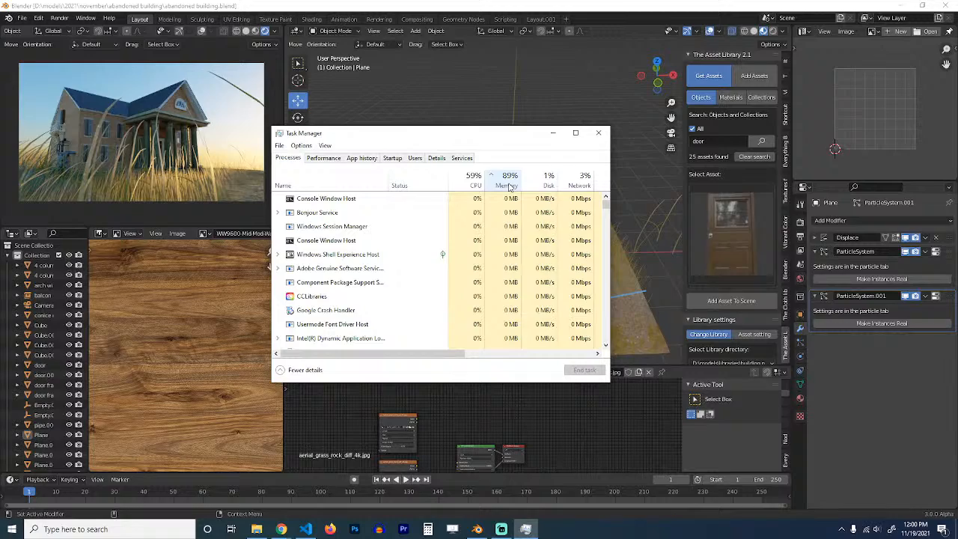
pyautogui.click(507, 183)
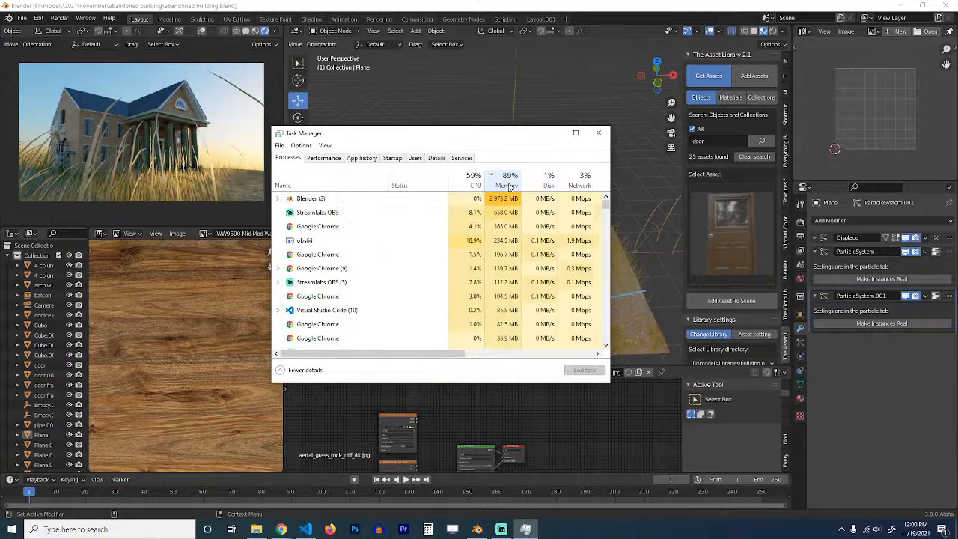
pyautogui.click(598, 133)
# Step: Clear the door search in the asset library and pick the stone post from the gard rail category
pyautogui.scroll(8, 512, 190)
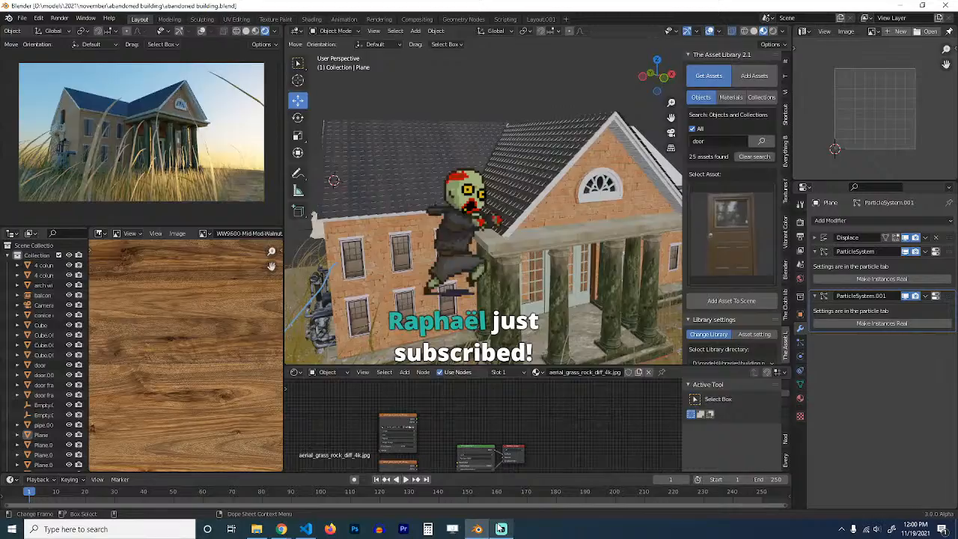
pyautogui.click(501, 529)
pyautogui.click(501, 529)
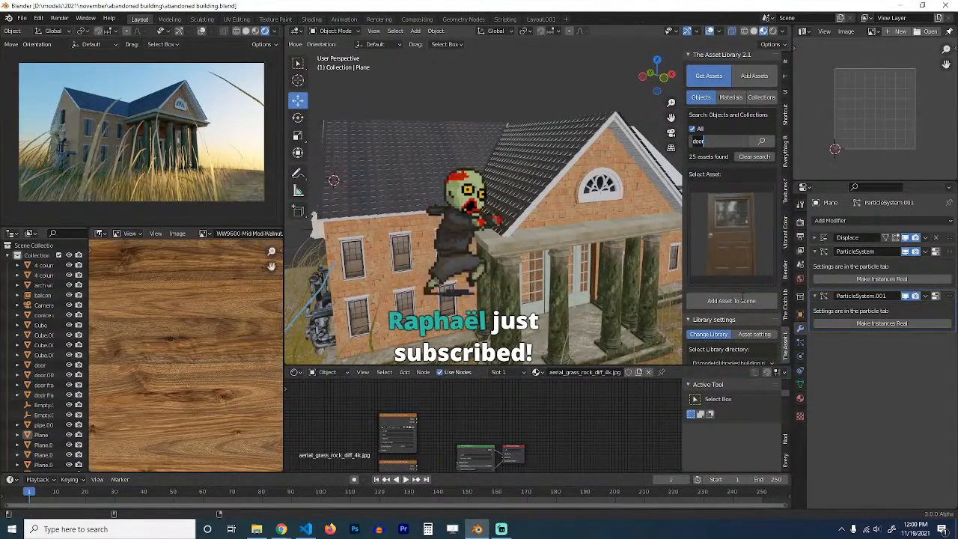
pyautogui.click(752, 156)
pyautogui.click(725, 210)
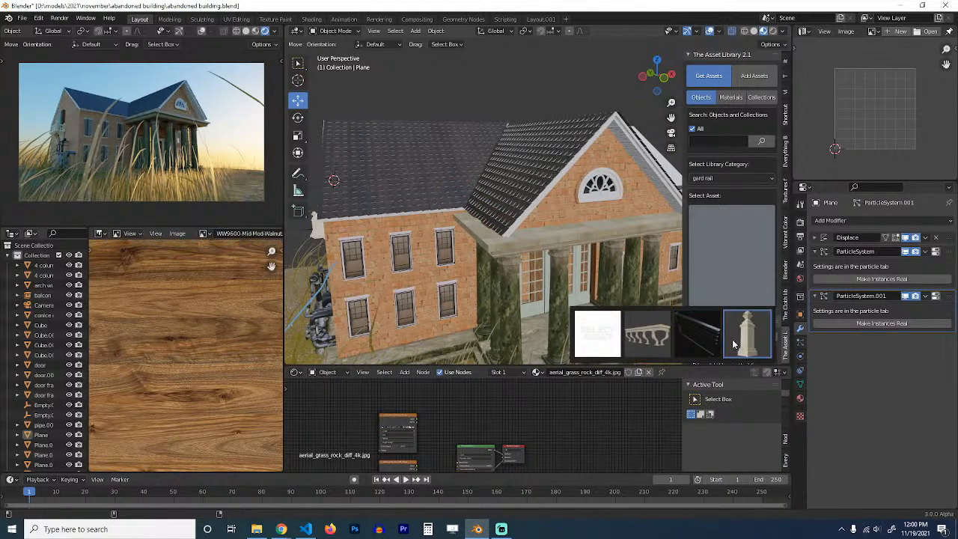
pyautogui.click(733, 340)
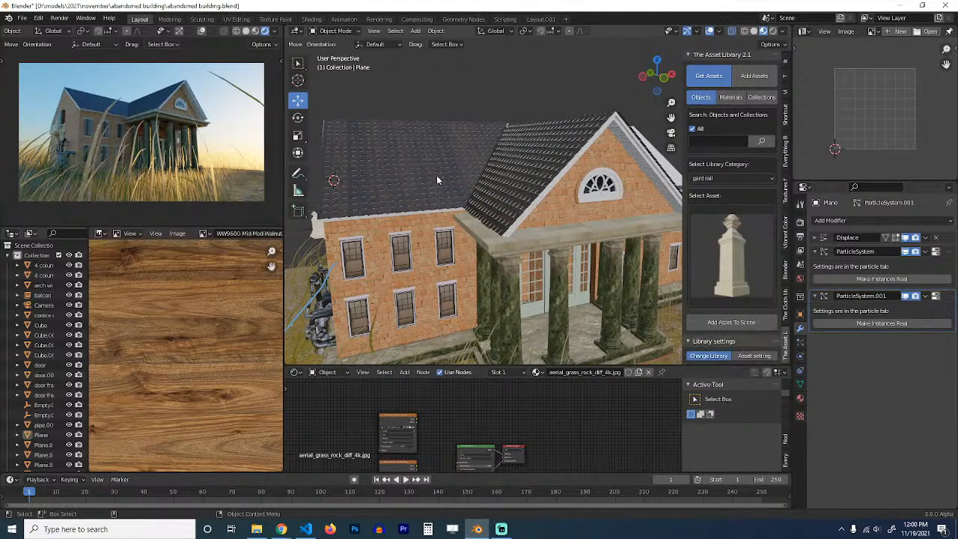
# Step: Switch the small camera viewport to Material Preview shading
pyautogui.click(255, 30)
pyautogui.scroll(-5, 423, 182)
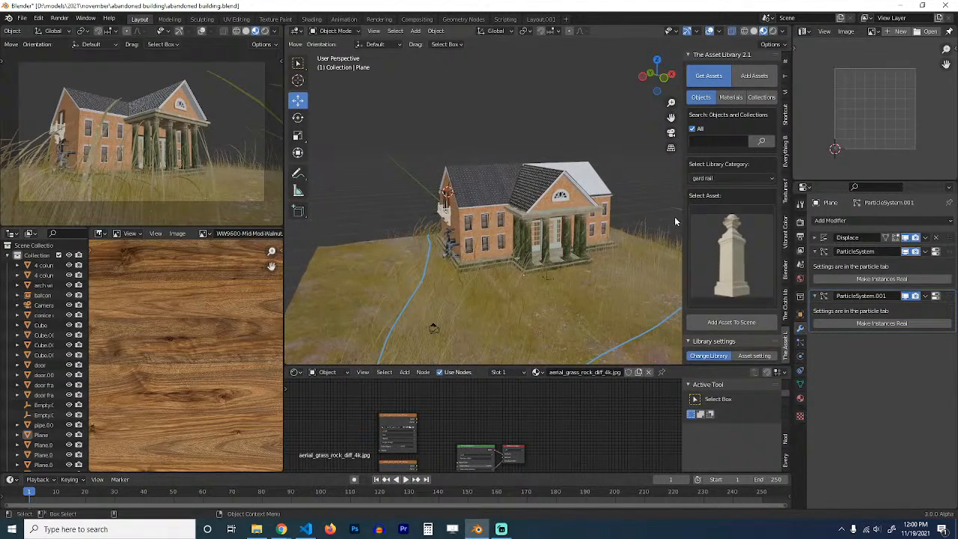
# Step: Save the file and change the scene's render engine to Eevee
pyautogui.click(799, 221)
pyautogui.click(883, 220)
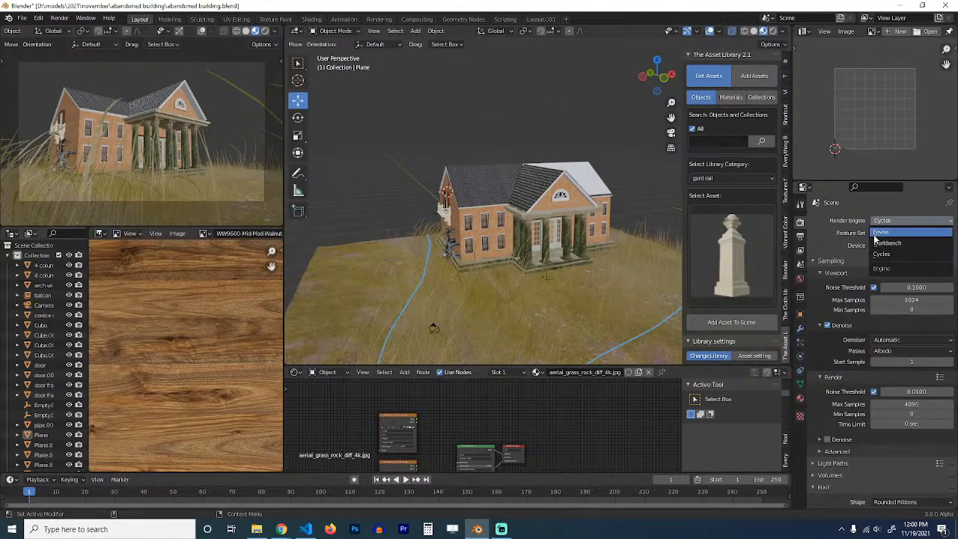
pyautogui.moveTo(538, 260); pyautogui.dragTo(567, 225, button='middle')
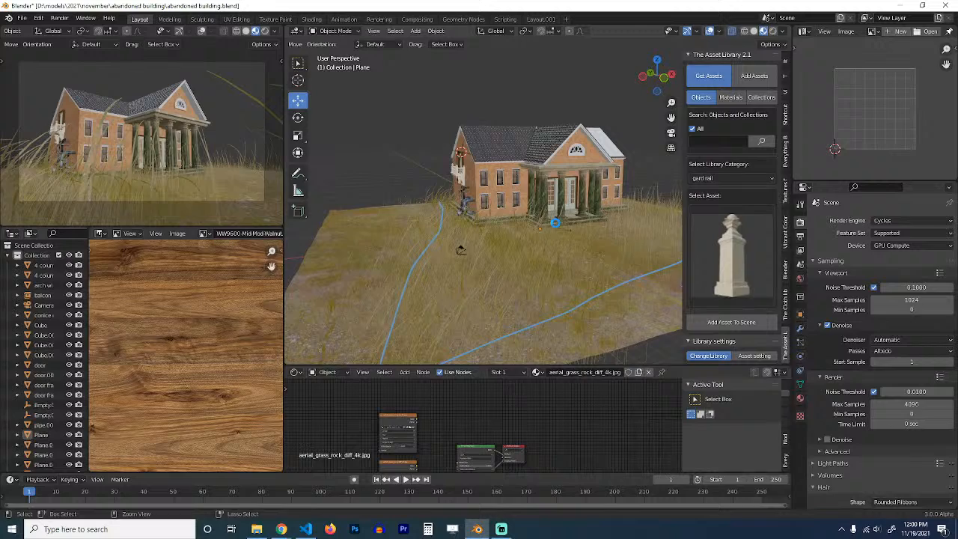
pyautogui.hotkey('ctrl', 's')
pyautogui.click(890, 221)
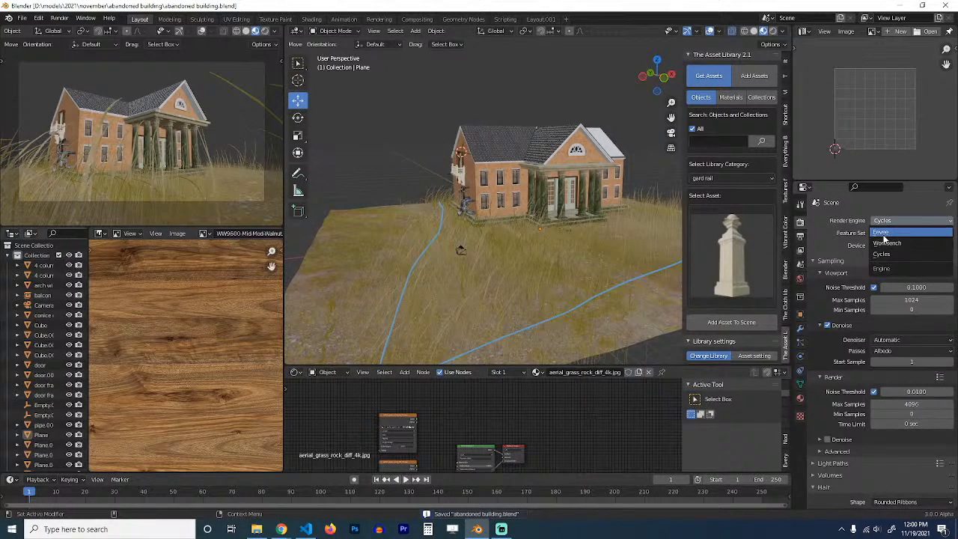
pyautogui.click(928, 232)
pyautogui.scroll(-3, 565, 217)
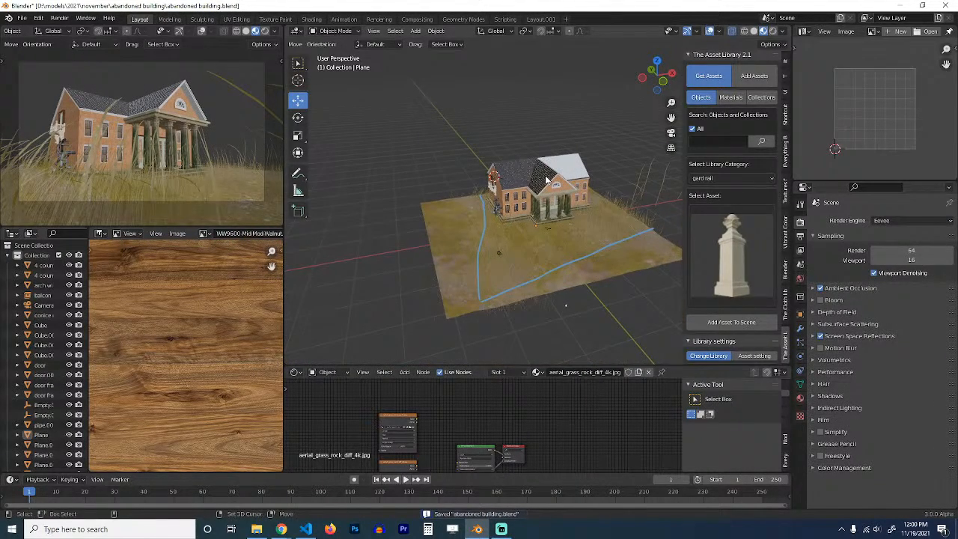
# Step: Set the small camera viewport to Rendered shading and replace the world's Sky Texture with an Environment Texture
pyautogui.click(800, 278)
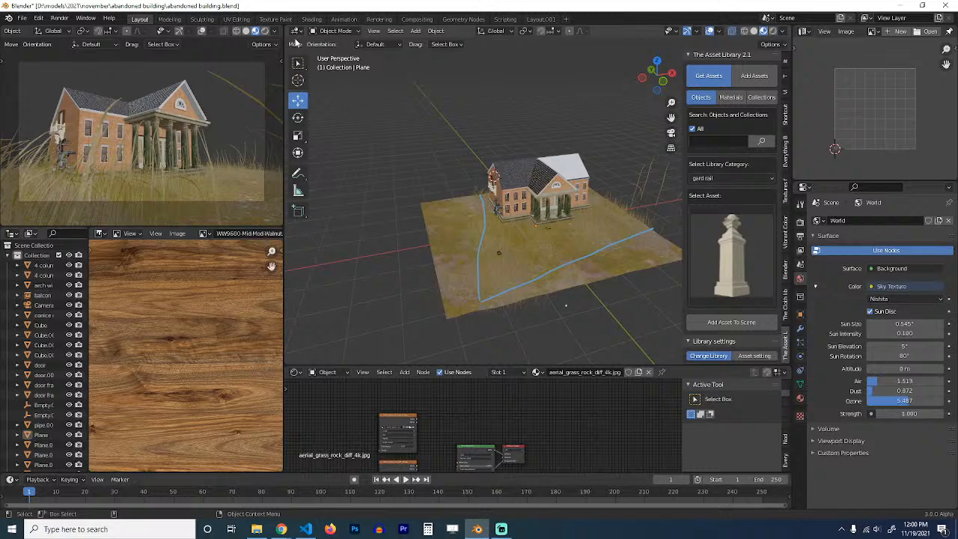
pyautogui.click(264, 30)
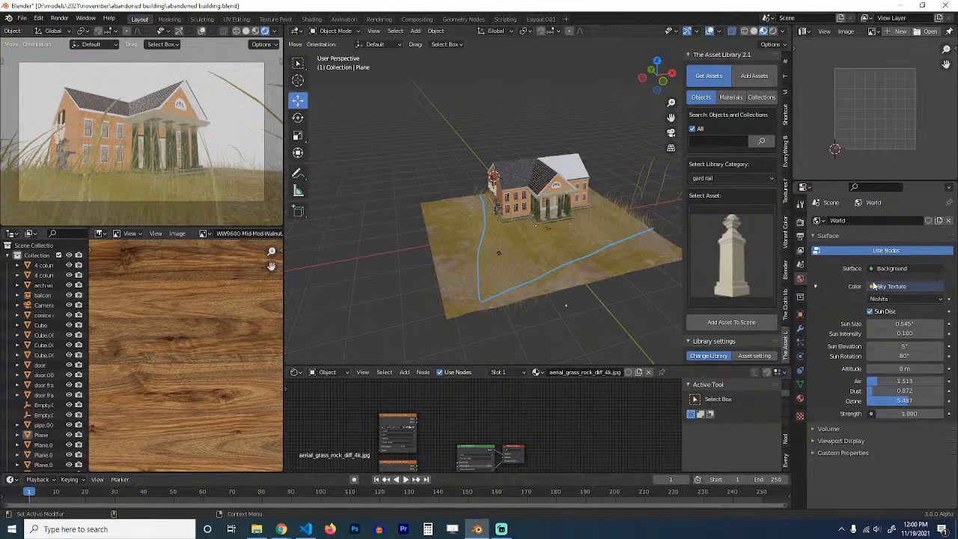
pyautogui.click(900, 288)
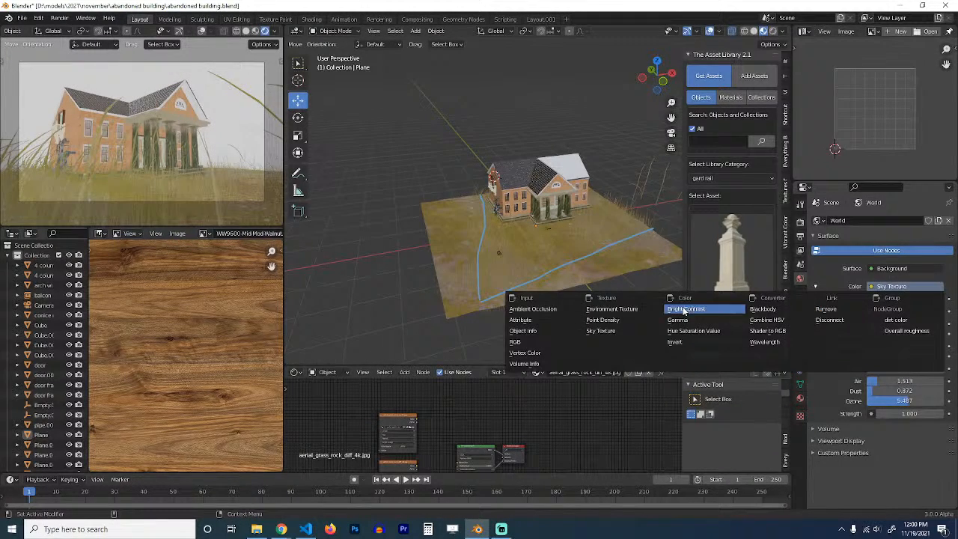
pyautogui.click(642, 310)
# Step: Load kloppenheim_02_2k.hdr from the hdri folder inside skys as the world's environment image
pyautogui.click(926, 299)
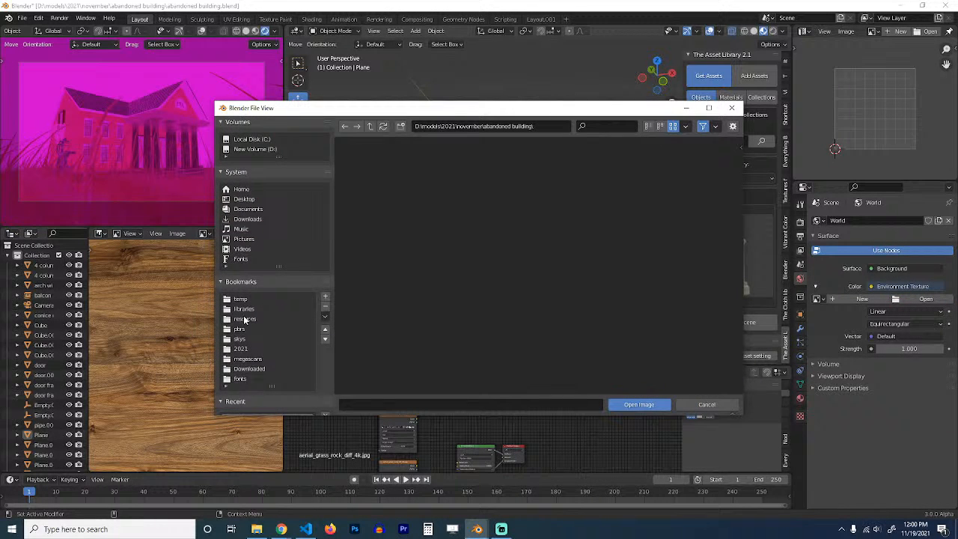
pyautogui.click(247, 319)
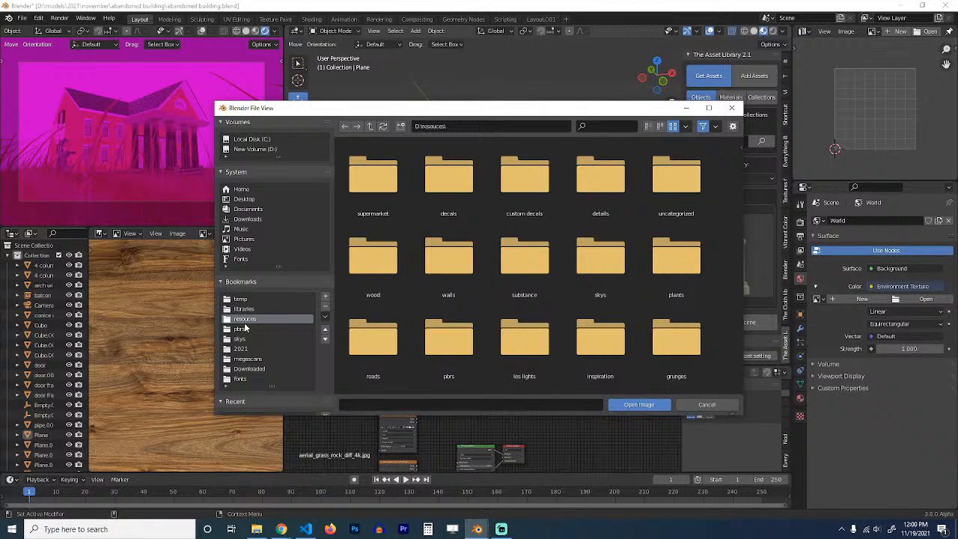
pyautogui.click(239, 338)
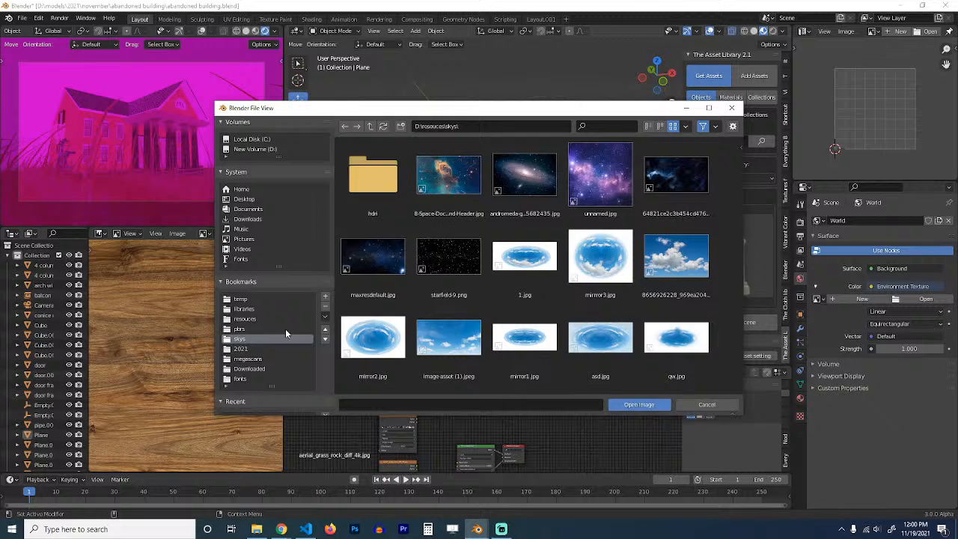
pyautogui.doubleClick(373, 175)
pyautogui.scroll(-5, 552, 323)
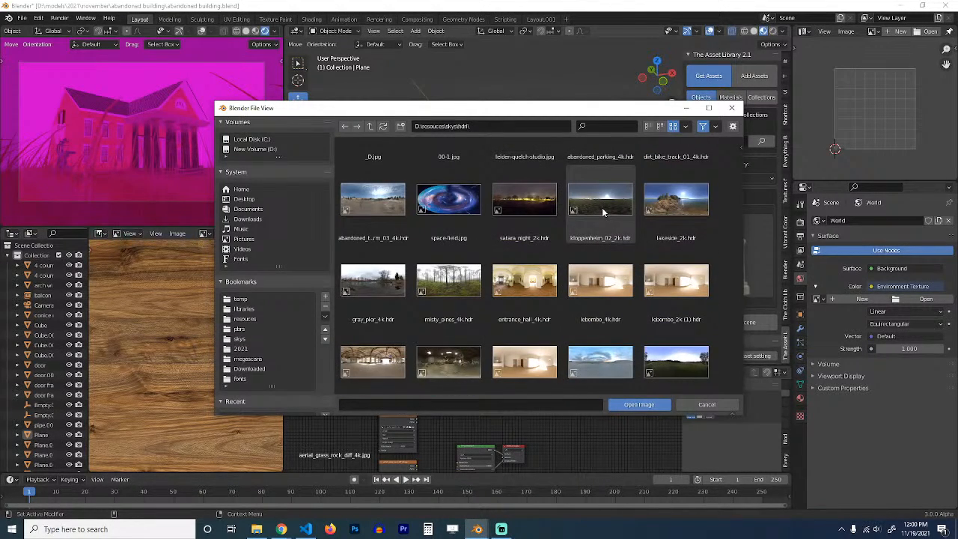
pyautogui.doubleClick(602, 207)
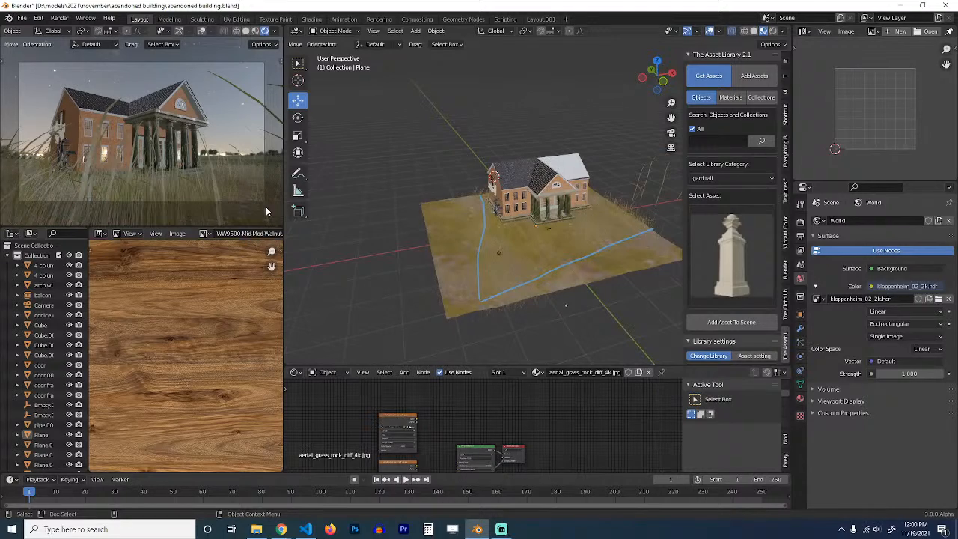
# Step: Replace the world's environment image with misty_pines_4k.hdr
pyautogui.click(938, 299)
pyautogui.scroll(-1, 546, 339)
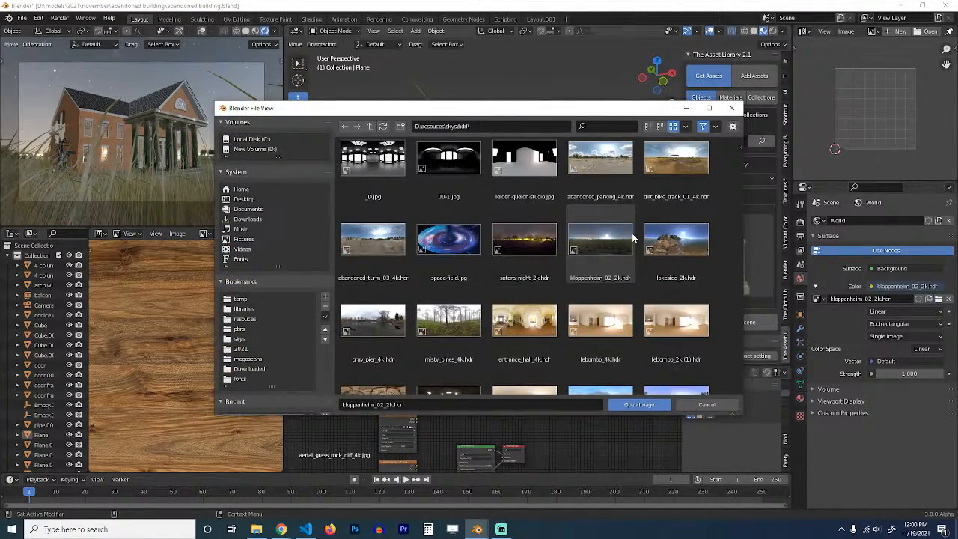
pyautogui.doubleClick(475, 320)
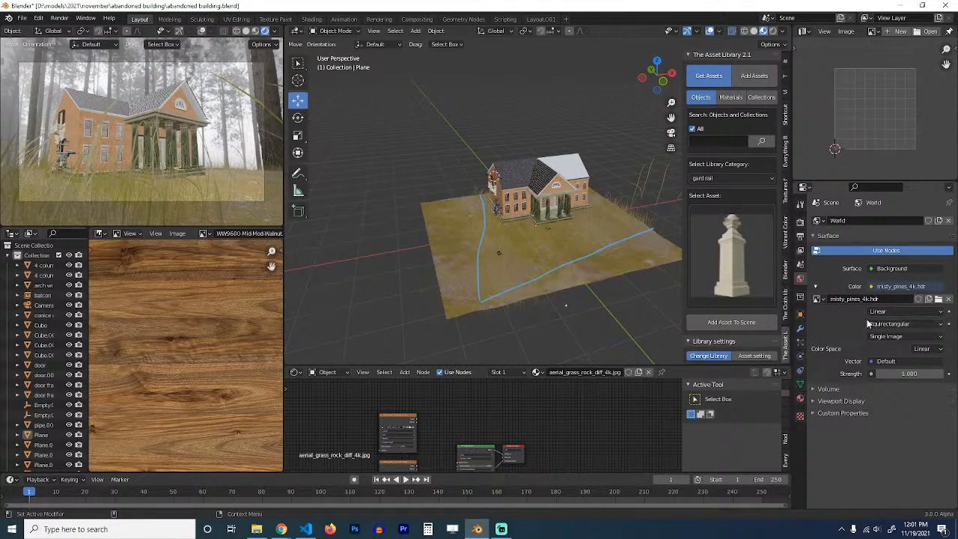
# Step: Replace the world's environment image with gray_pier_4k.hdr
pyautogui.click(938, 299)
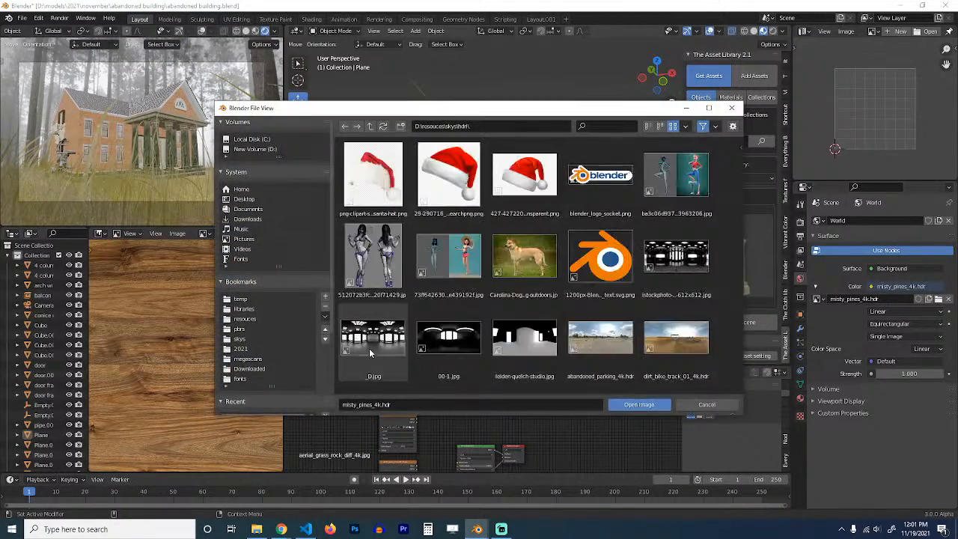
pyautogui.scroll(-5, 369, 348)
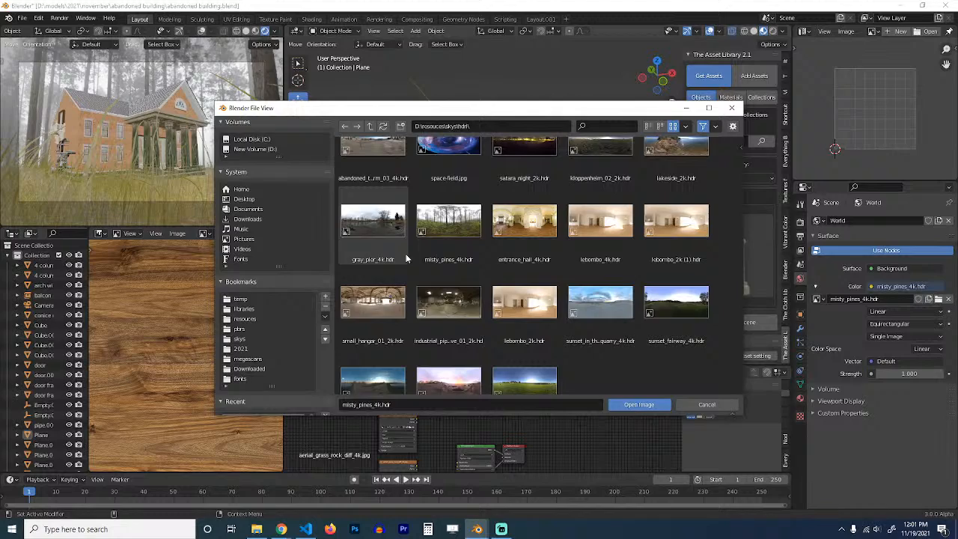
pyautogui.doubleClick(376, 238)
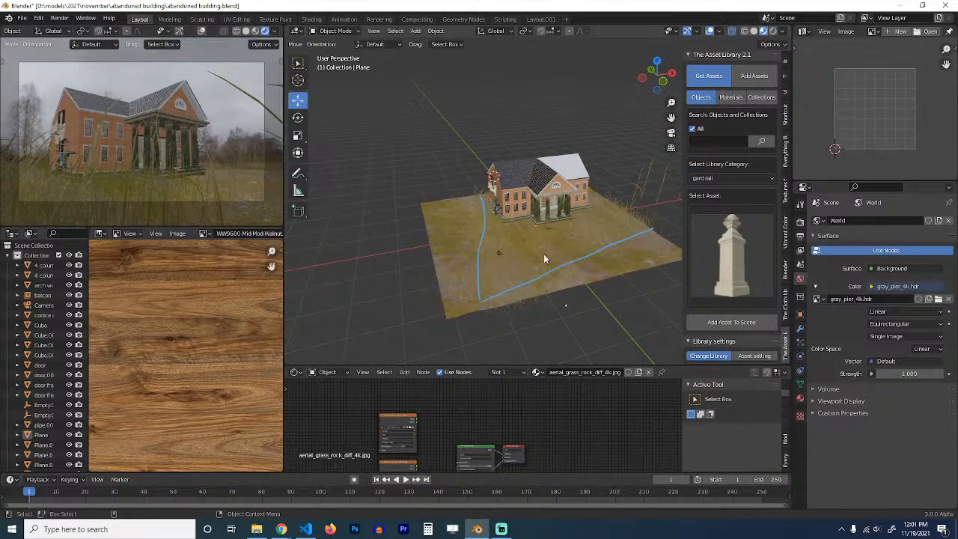
# Step: Add a Sun light and move it above and beside the building
pyautogui.moveTo(543, 254); pyautogui.dragTo(472, 283, button='middle')
pyautogui.hotkey('shift', 'a')
pyautogui.moveTo(441, 404)
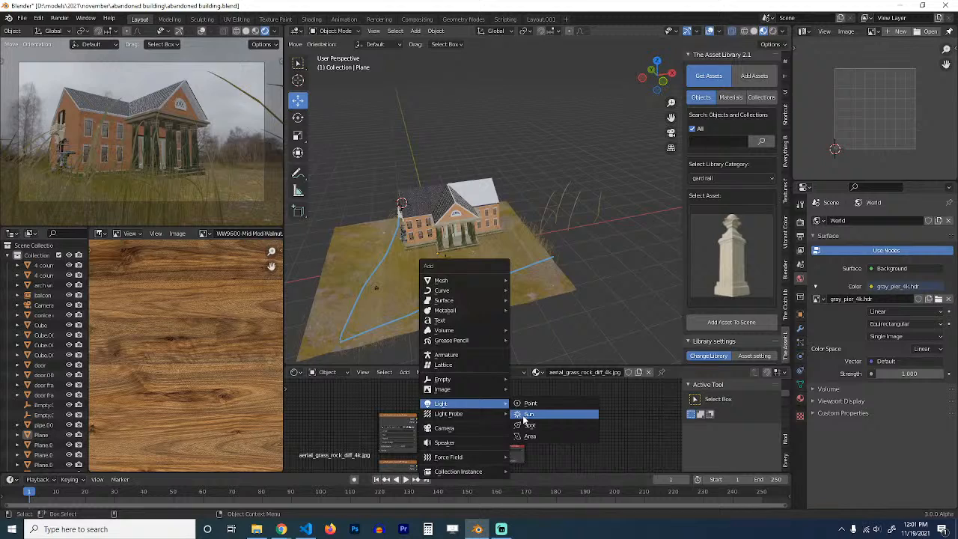
pyautogui.click(527, 415)
pyautogui.press('g')
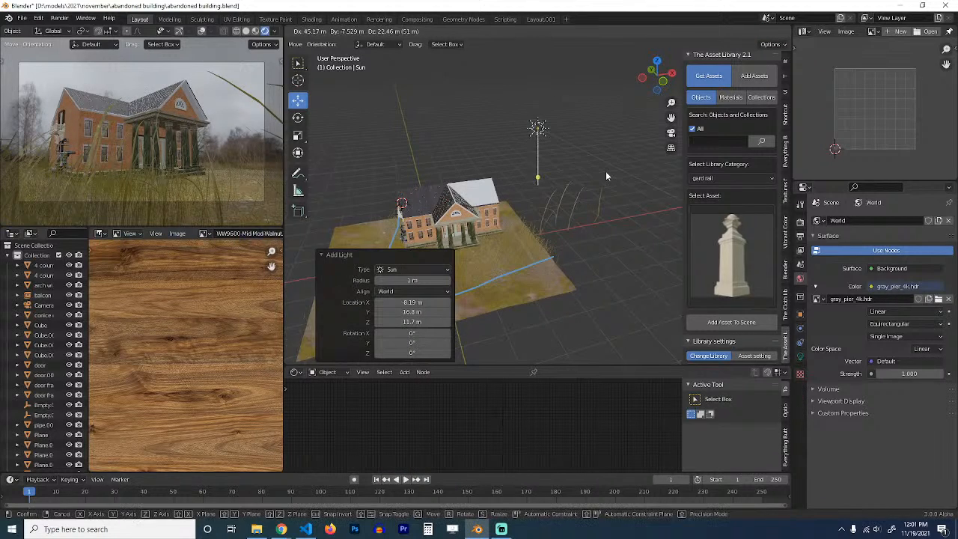
pyautogui.click(605, 170)
# Step: Tilt the sun about 35° toward the building in the front view and set its strength to 10
pyautogui.press('KP_1')
pyautogui.press('r')
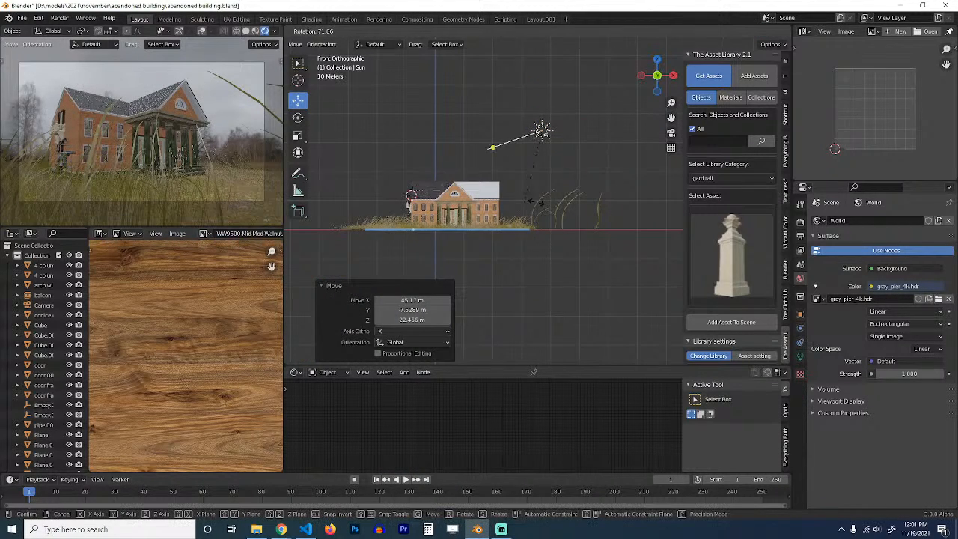
pyautogui.click(494, 158)
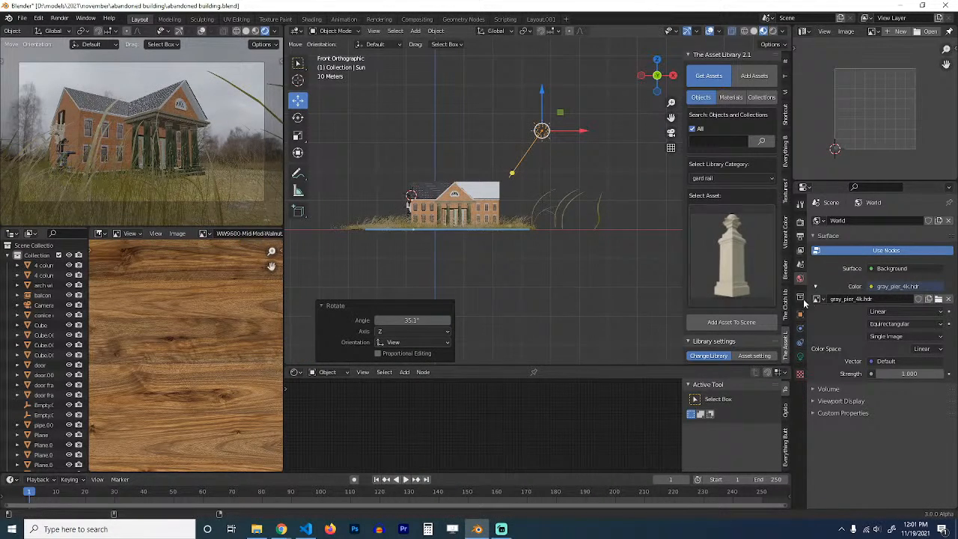
pyautogui.click(800, 356)
pyautogui.doubleClick(890, 286)
pyautogui.write('10')
pyautogui.press('Return')
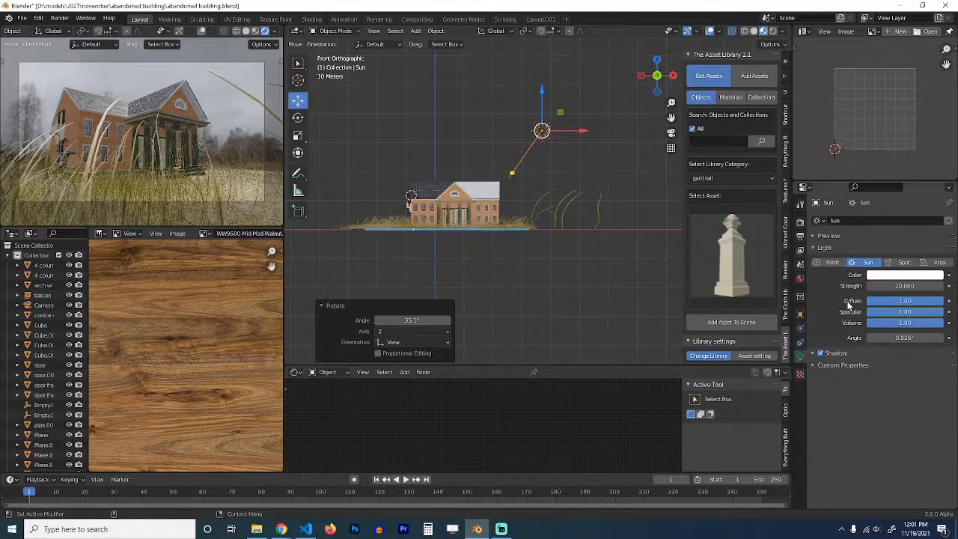
# Step: Rotate the sun about 47° in the top view
pyautogui.press('KP_7')
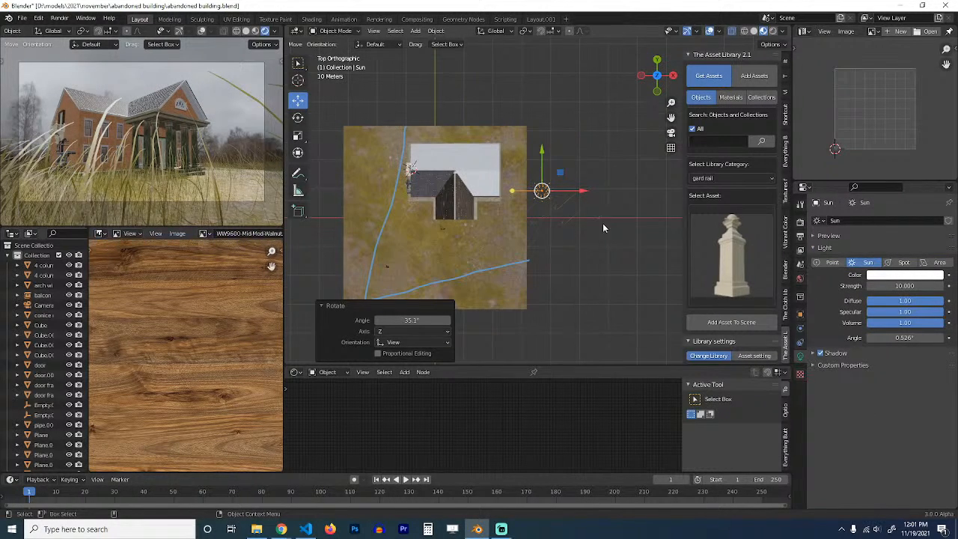
pyautogui.press('r')
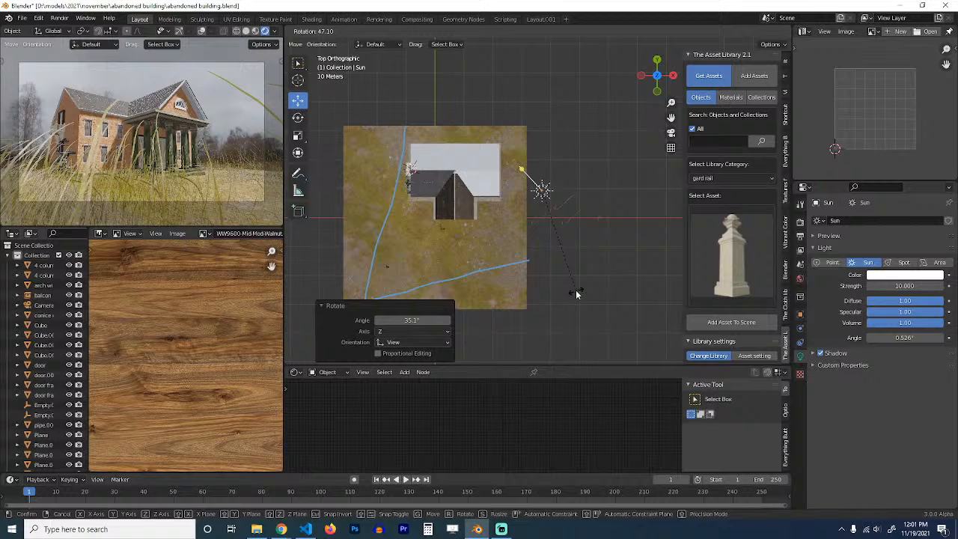
pyautogui.click(529, 256)
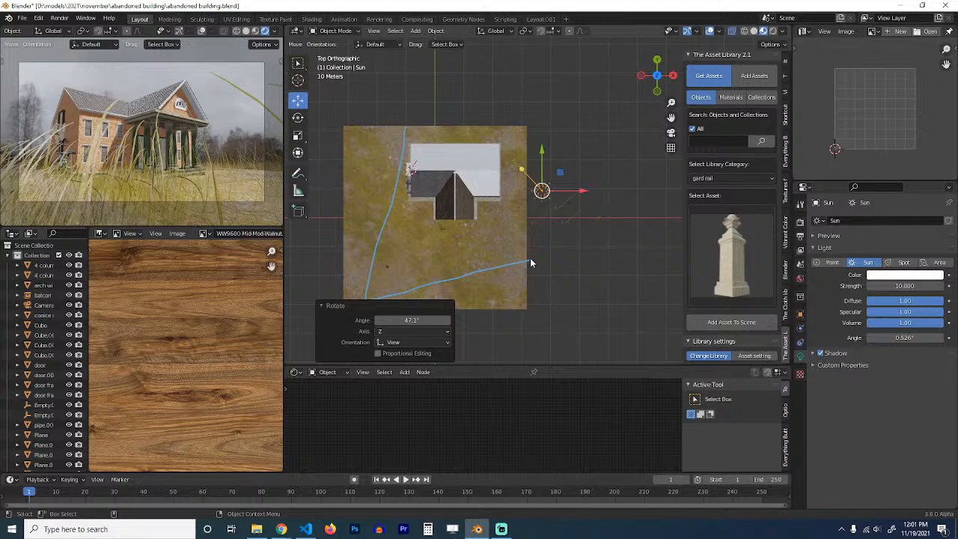
# Step: Delete the Sun light from the scene
pyautogui.click(799, 278)
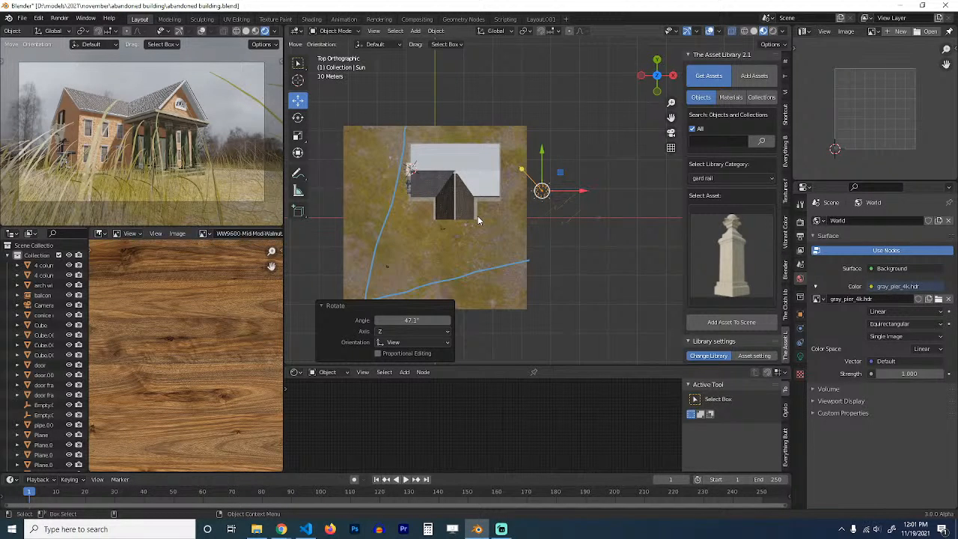
pyautogui.moveTo(436, 223); pyautogui.dragTo(523, 157, button='middle')
pyautogui.press('x')
pyautogui.click(523, 157)
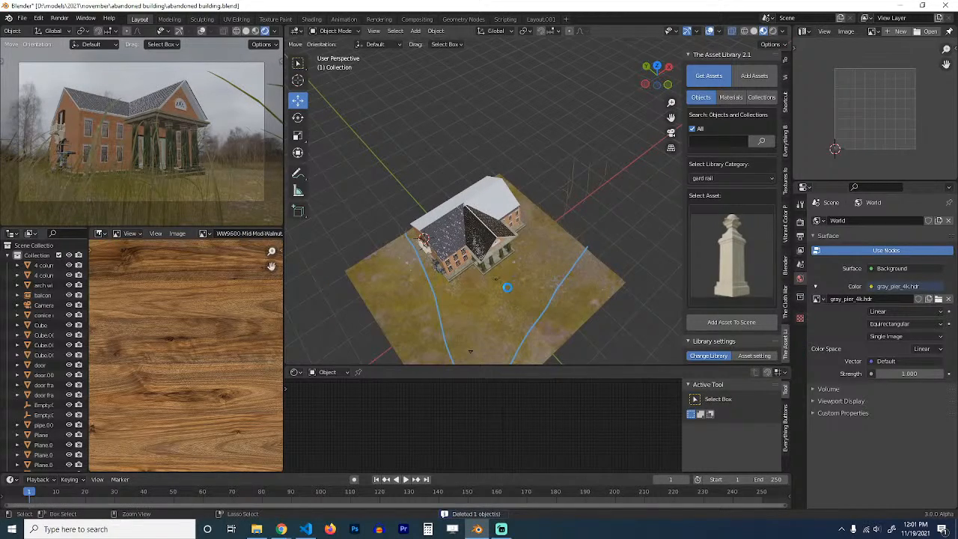
# Step: Save the file and add the gard rail pole asset on the ground in front of the building, placed at the 3D cursor
pyautogui.hotkey('ctrl', 's')
pyautogui.scroll(4, 558, 247)
pyautogui.keyDown('shift'); pyautogui.moveTo(537, 217); pyautogui.dragTo(567, 172, button='middle'); pyautogui.keyUp('shift')
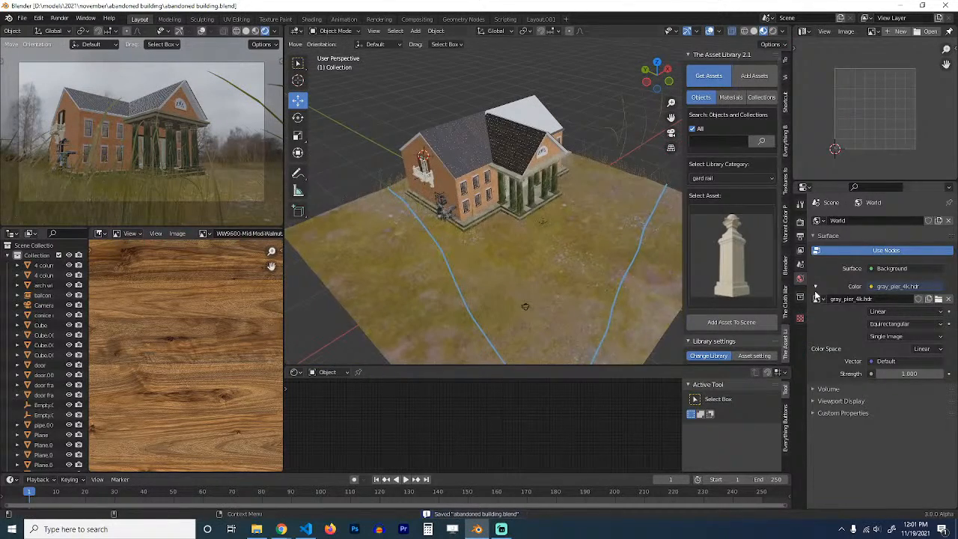
pyautogui.keyDown('shift'); pyautogui.moveTo(570, 293); pyautogui.dragTo(554, 259, button='middle'); pyautogui.keyUp('shift')
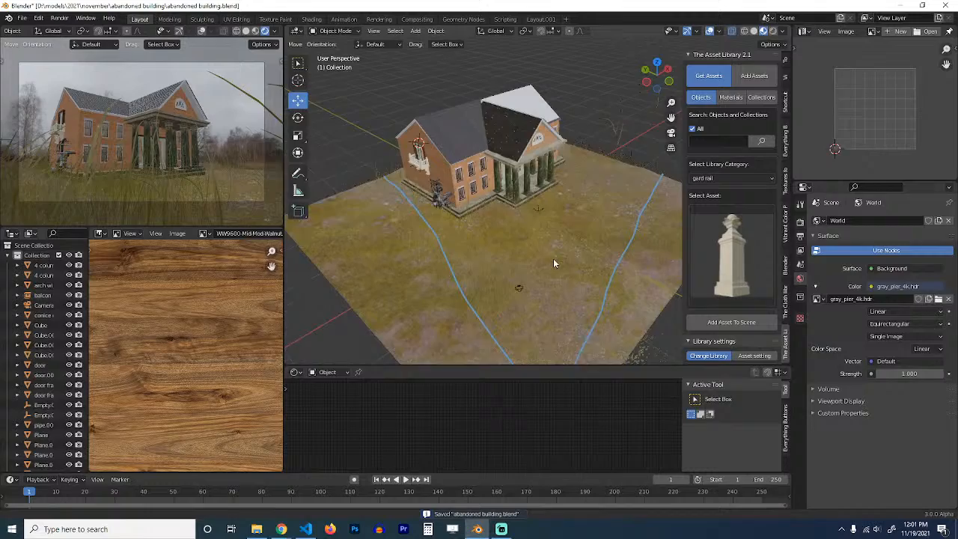
pyautogui.keyDown('shift'); pyautogui.rightClick(556, 258); pyautogui.keyUp('shift')
pyautogui.click(689, 322)
pyautogui.scroll(6, 562, 274)
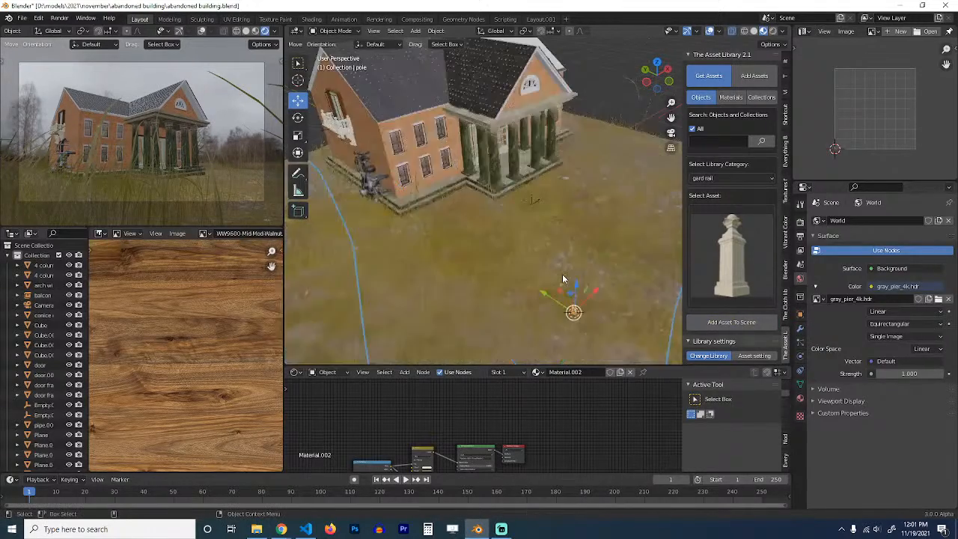
# Step: Scale the pole up by a factor of about 5.08 and check it in the camera view
pyautogui.scroll(-5, 565, 193)
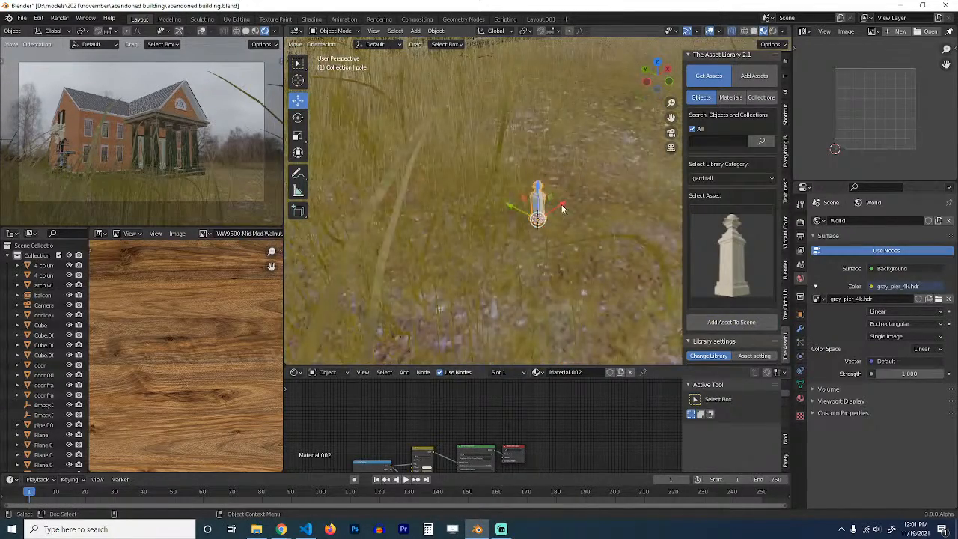
pyautogui.press('s')
pyautogui.click(655, 238)
pyautogui.press('KP_0')
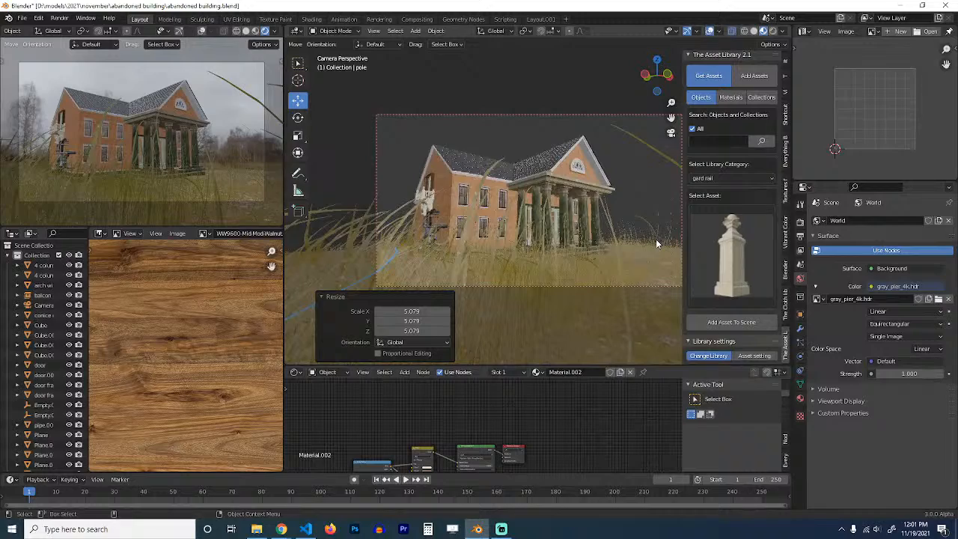
pyautogui.keyDown('shift'); pyautogui.moveTo(655, 239); pyautogui.dragTo(448, 232, button='middle'); pyautogui.keyUp('shift')
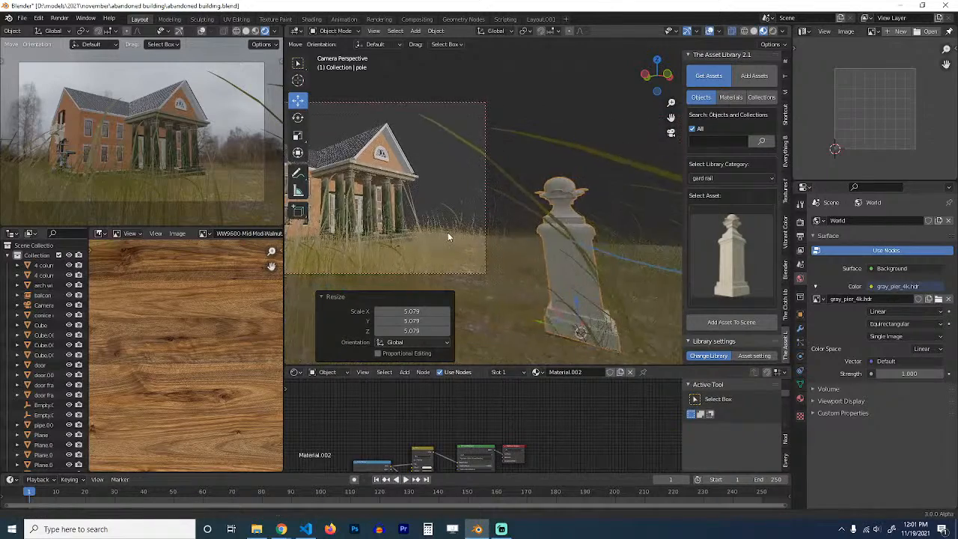
# Step: Move the camera back in the top view by about -1.85 m in X and -4.68 m in Y
pyautogui.press('KP_7')
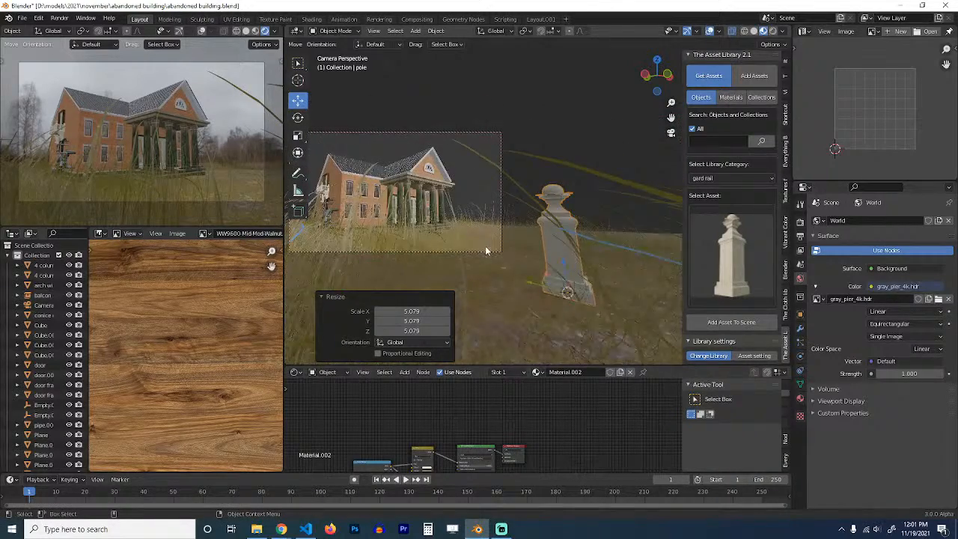
pyautogui.scroll(-2, 512, 254)
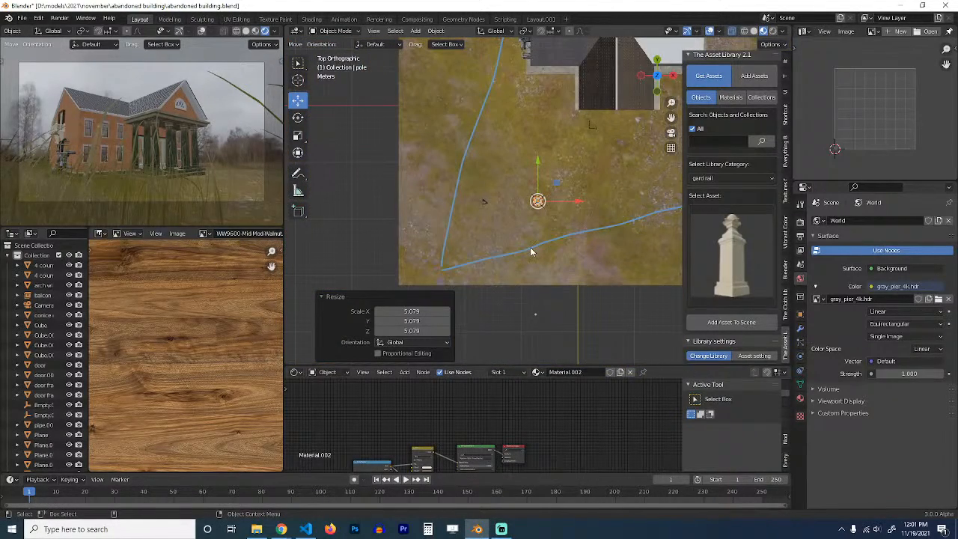
pyautogui.moveTo(483, 200); pyautogui.dragTo(479, 230)
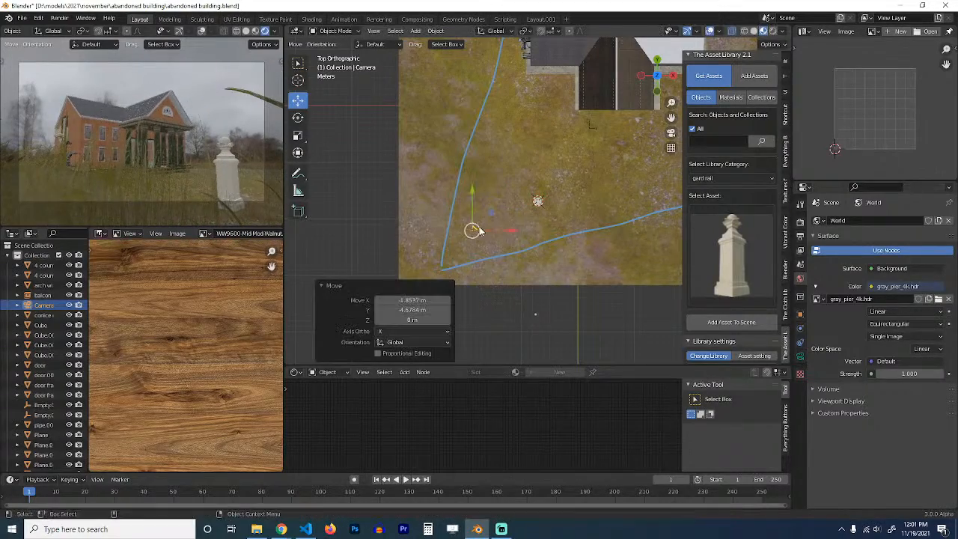
# Step: Link the concrete_trench material from the building's entrance columns to the pole
pyautogui.click(540, 208)
pyautogui.click(540, 208)
pyautogui.moveTo(542, 208); pyautogui.dragTo(546, 152, button='middle')
pyautogui.scroll(6, 557, 136)
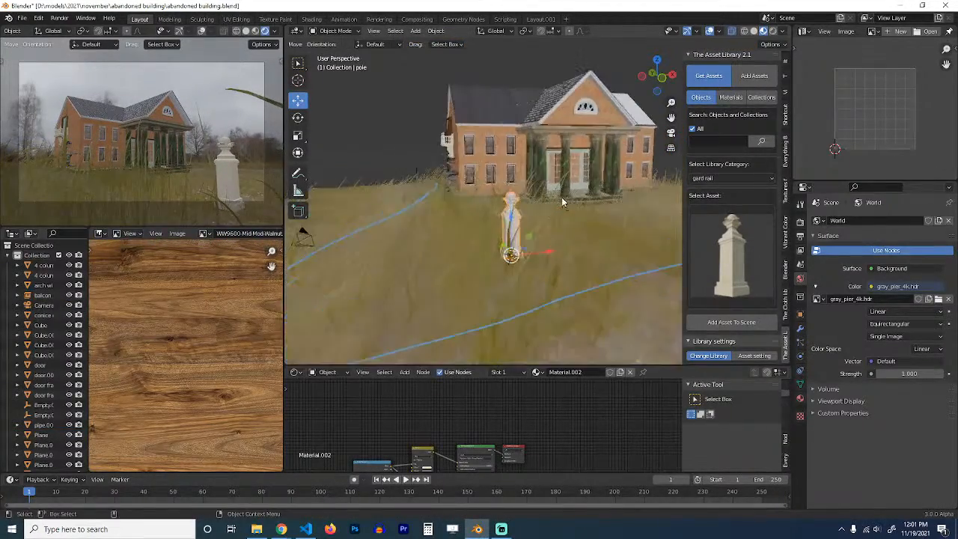
pyautogui.keyDown('shift'); pyautogui.click(547, 152); pyautogui.keyUp('shift')
pyautogui.hotkey('ctrl', 'l')
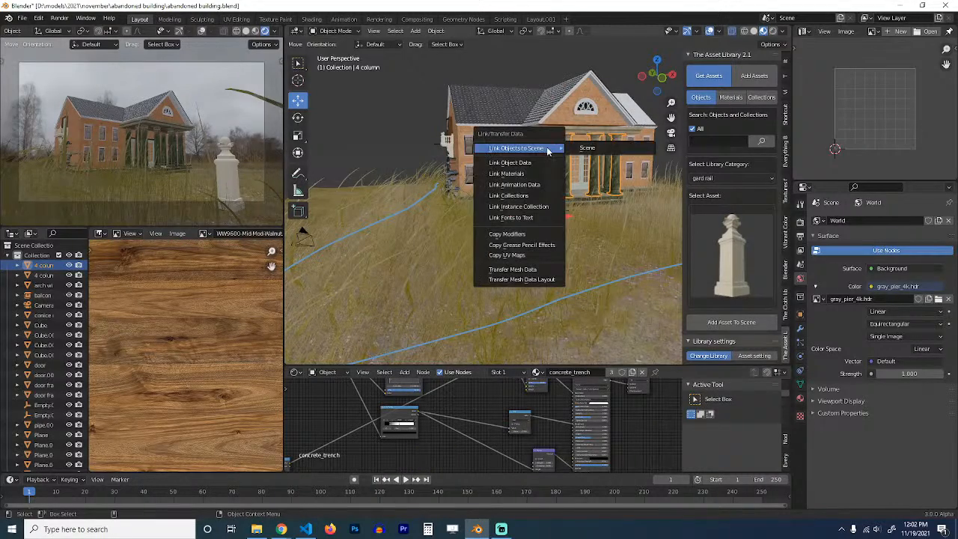
pyautogui.click(533, 172)
pyautogui.scroll(5, 540, 207)
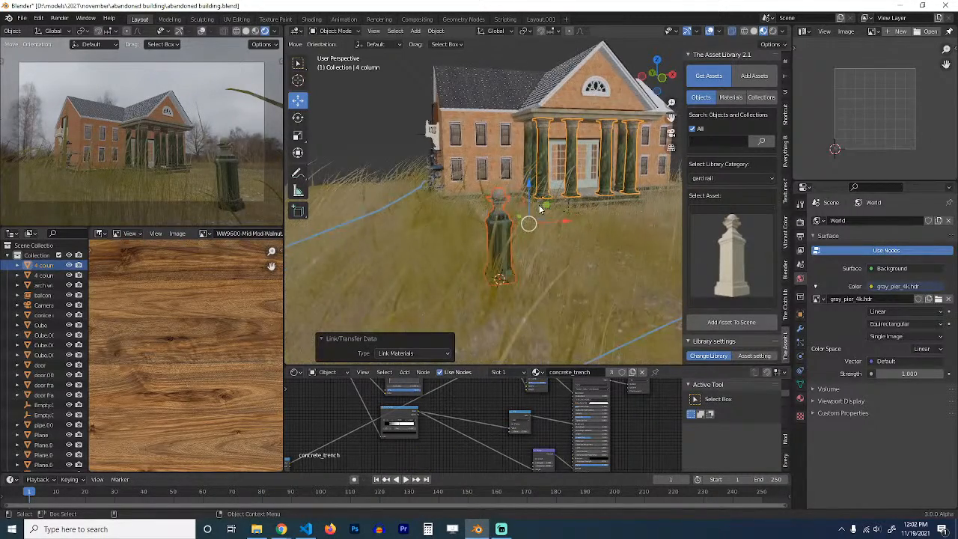
# Step: Unwrap the whole pole mesh with Smart UV Project at the default settings and save the file
pyautogui.click(489, 196)
pyautogui.press('Tab')
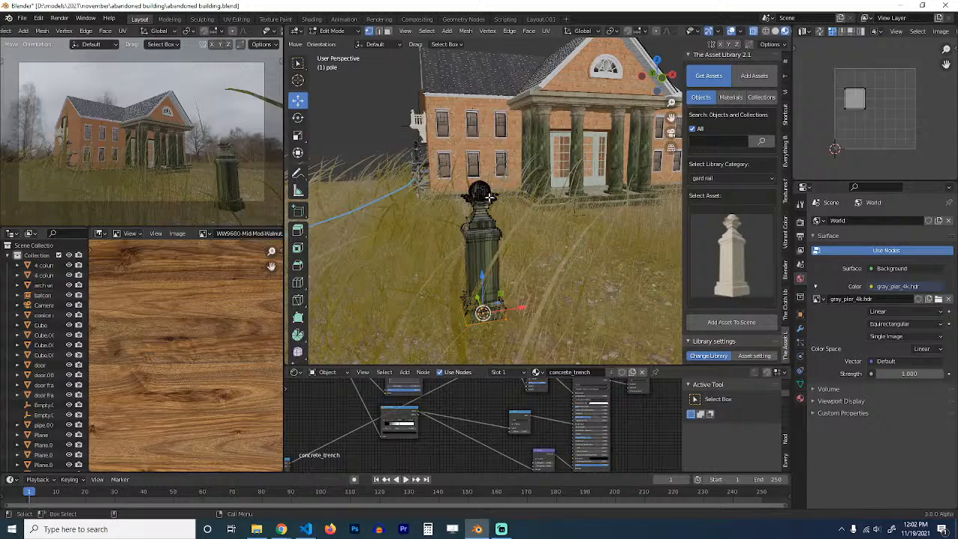
pyautogui.press('a')
pyautogui.press('u')
pyautogui.click(450, 212)
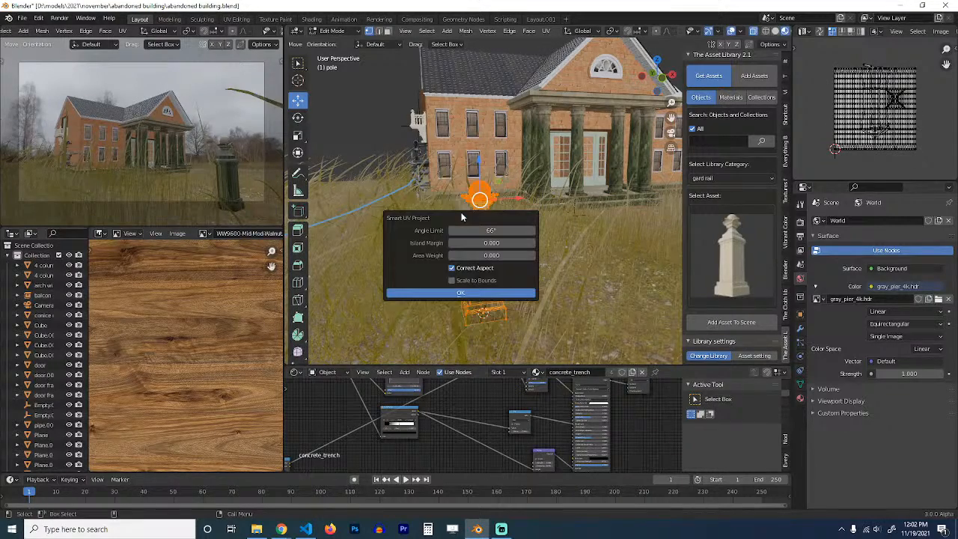
pyautogui.click(484, 291)
pyautogui.press('Tab')
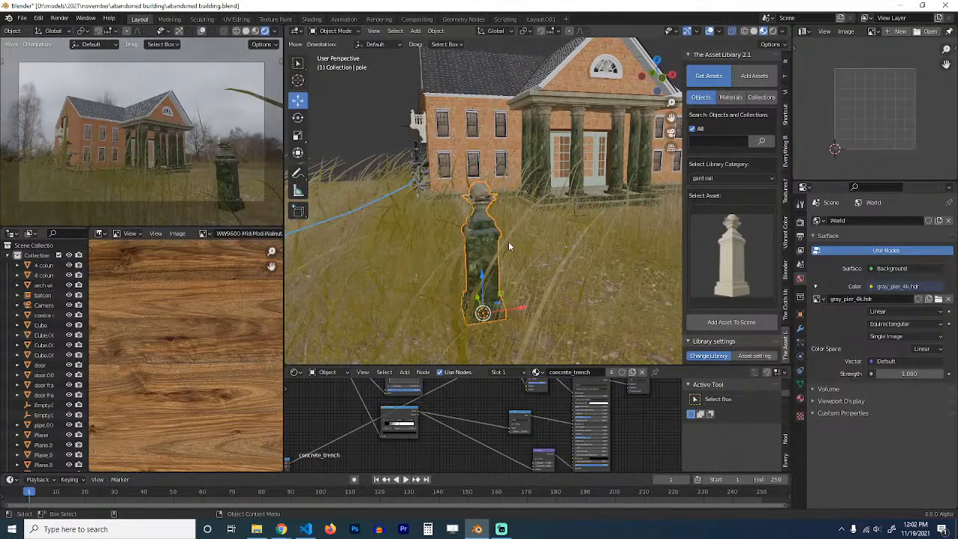
pyautogui.hotkey('ctrl', 's')
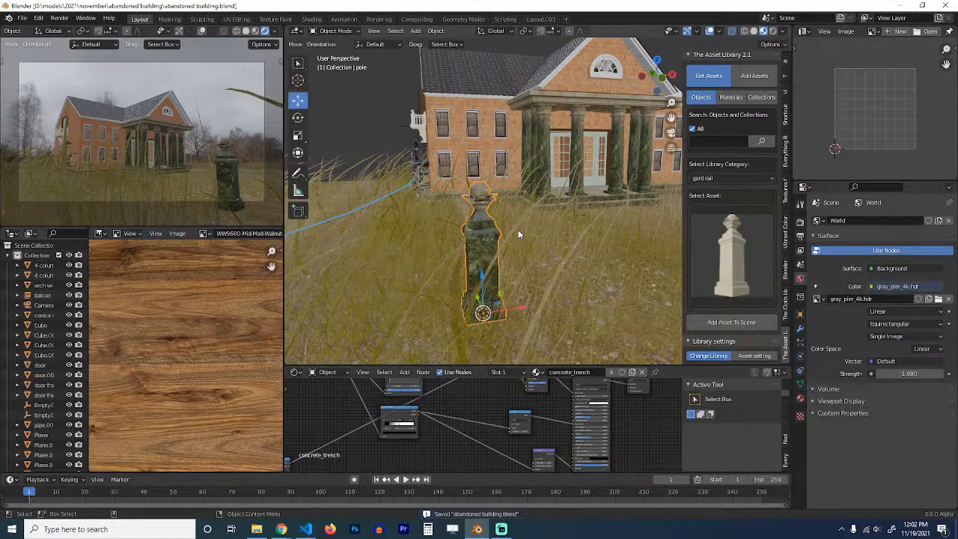
# Step: Make the linked balcony asset on the building's side wall local and editable, leaving nothing selected
pyautogui.click(719, 256)
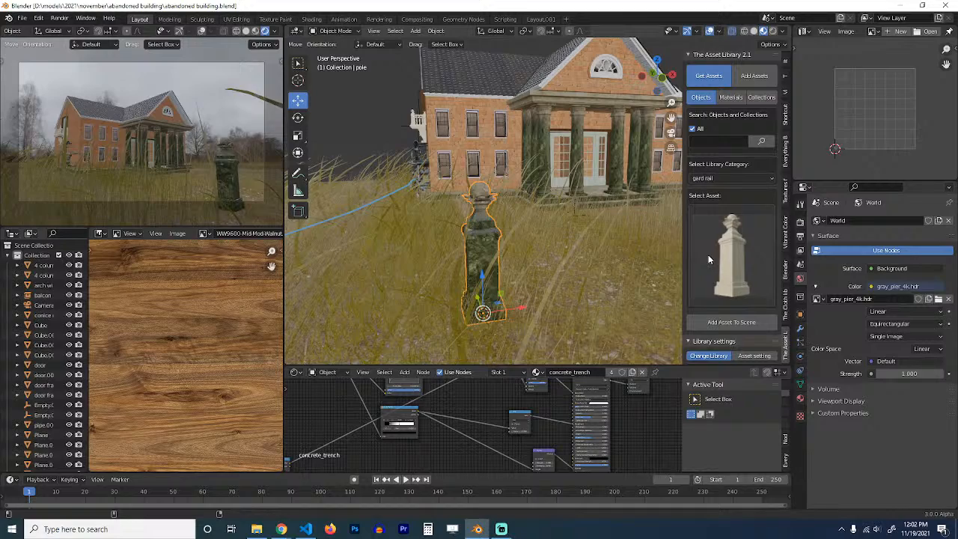
pyautogui.click(410, 130)
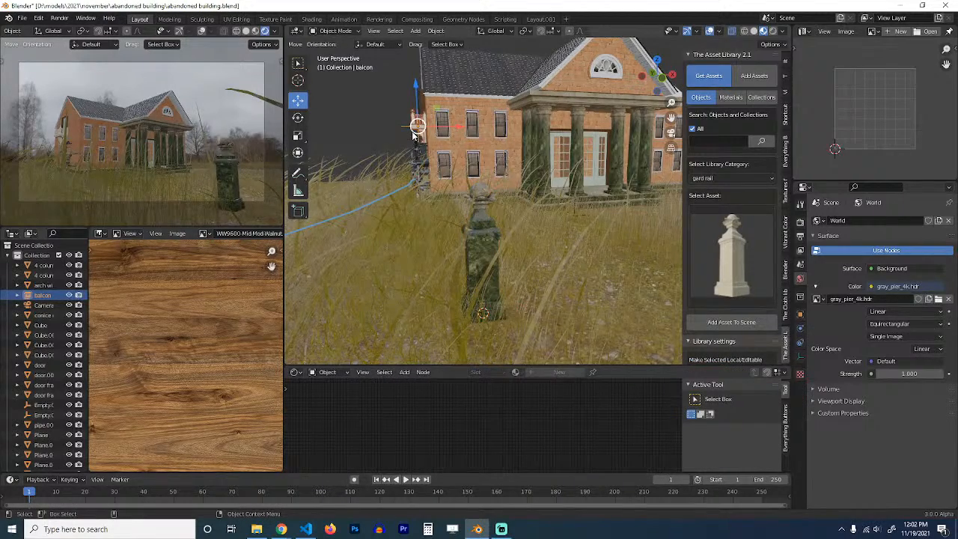
pyautogui.press('KP_Decimal')
pyautogui.scroll(-4, 729, 303)
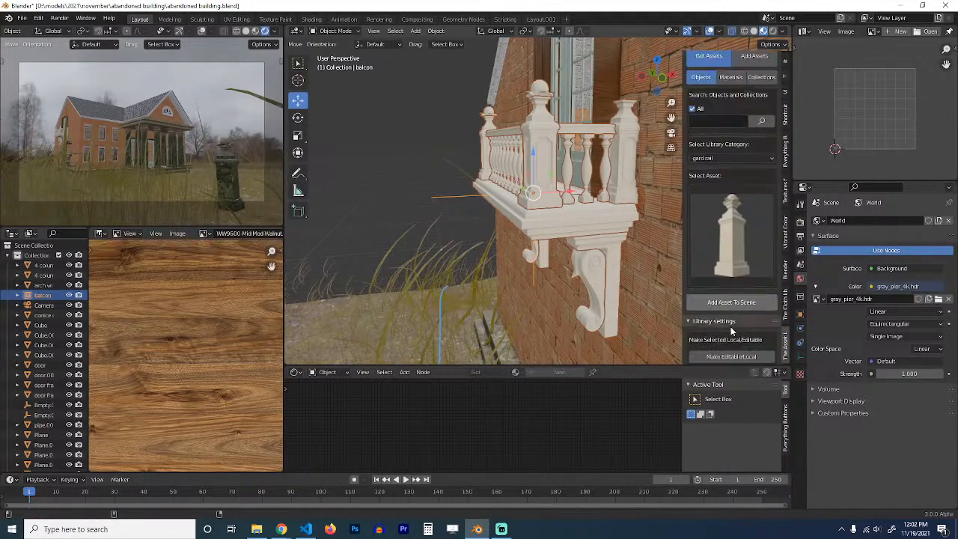
pyautogui.hotkey('alt', 'a')
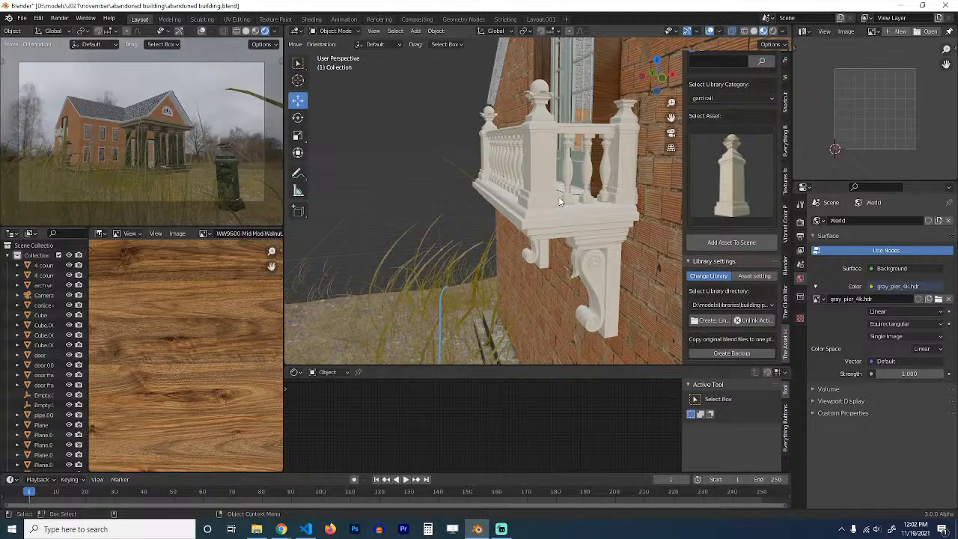
# Step: Link the concrete_trench material from the entrance columns to all parts of the side-wall balcony and save the file
pyautogui.click(558, 204)
pyautogui.click(569, 136)
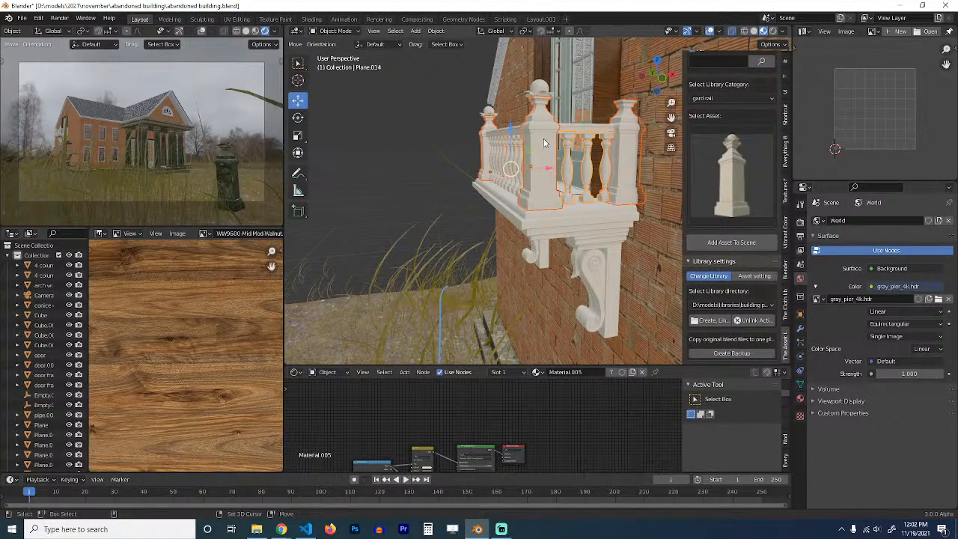
pyautogui.keyDown('shift'); pyautogui.click(576, 249); pyautogui.keyUp('shift')
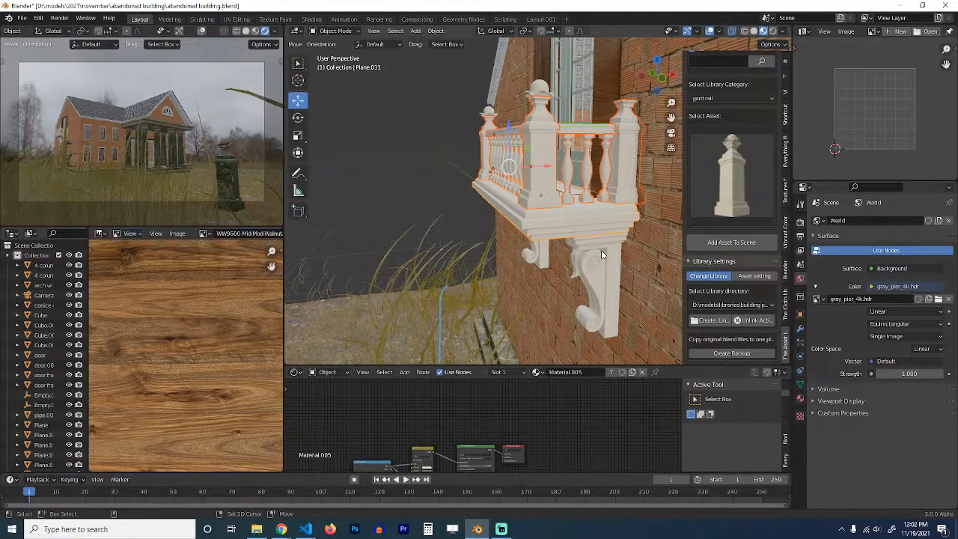
pyautogui.keyDown('shift'); pyautogui.click(537, 246); pyautogui.keyUp('shift')
pyautogui.moveTo(542, 232); pyautogui.dragTo(497, 262, button='middle')
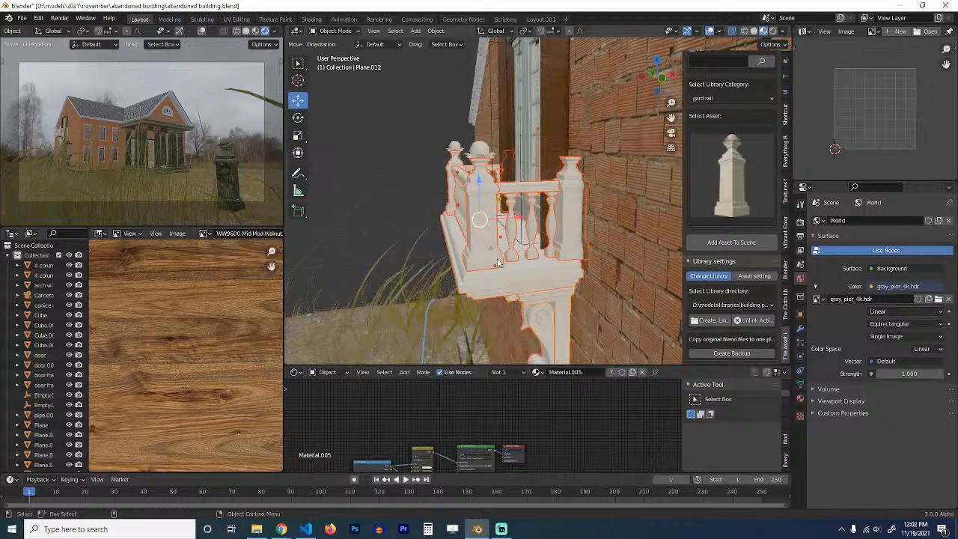
pyautogui.keyDown('shift'); pyautogui.click(453, 149); pyautogui.keyUp('shift')
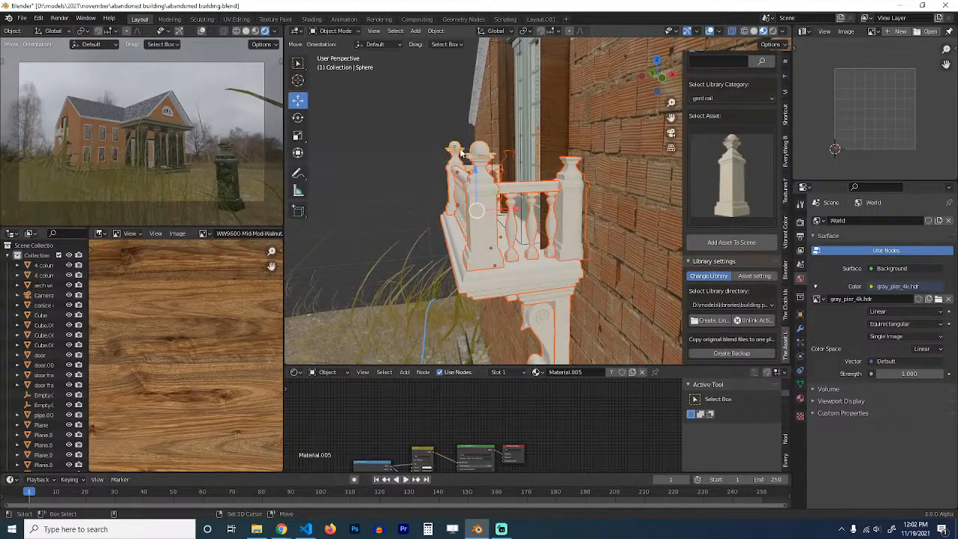
pyautogui.scroll(-3, 552, 252)
pyautogui.moveTo(552, 253); pyautogui.dragTo(399, 197, button='middle')
pyautogui.scroll(-2, 521, 236)
pyautogui.keyDown('shift'); pyautogui.moveTo(521, 237); pyautogui.dragTo(582, 167, button='middle'); pyautogui.keyUp('shift')
pyautogui.keyDown('shift'); pyautogui.click(584, 165); pyautogui.keyUp('shift')
pyautogui.hotkey('ctrl', 'l')
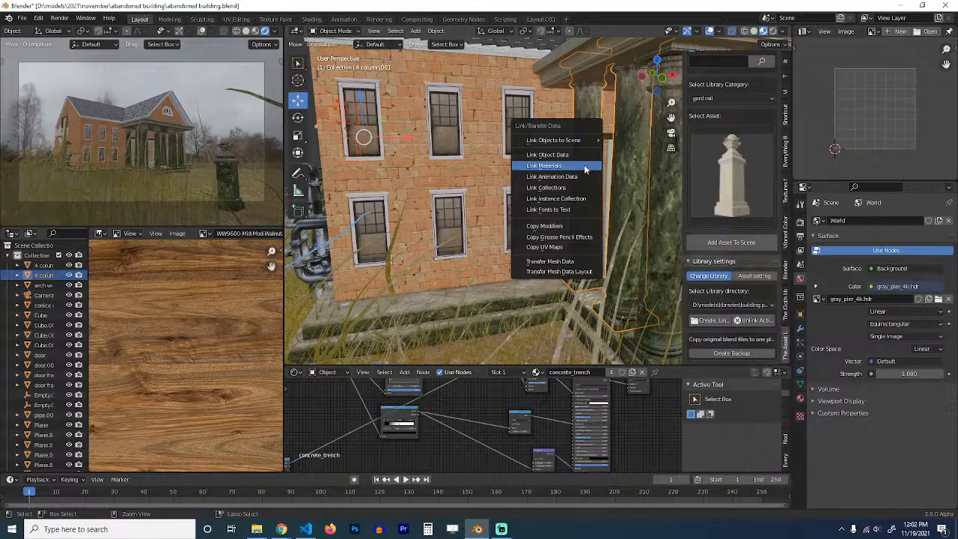
pyautogui.click(584, 165)
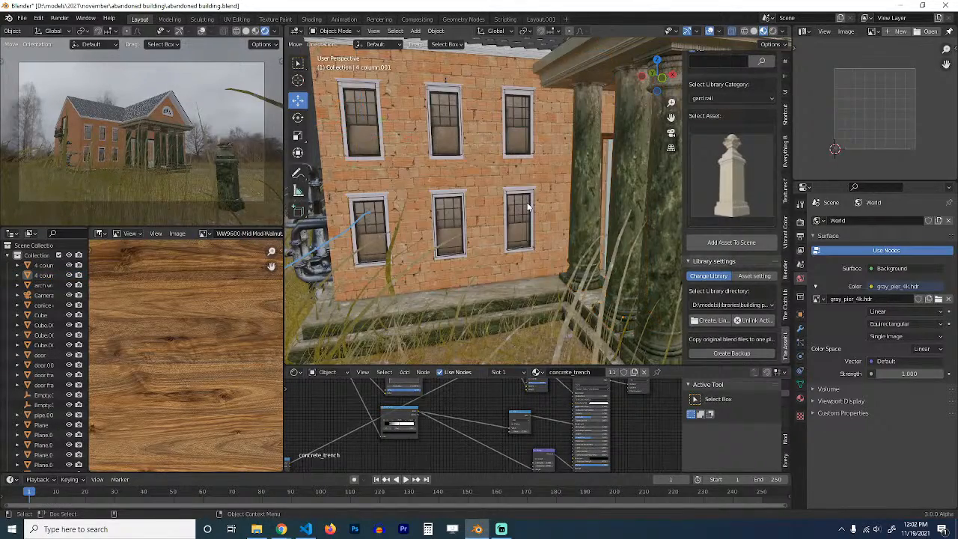
pyautogui.scroll(-3, 584, 167)
pyautogui.moveTo(585, 167); pyautogui.dragTo(582, 219, button='middle')
pyautogui.hotkey('ctrl', 's')
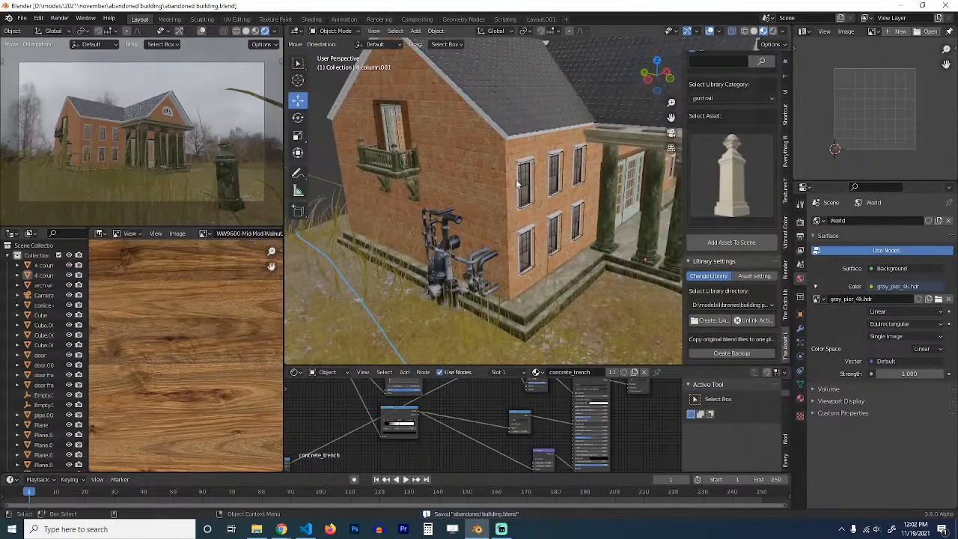
# Step: Copy the entrance columns' concrete_trench color nodes, from the texture coordinates through the final Multiply node, leaving out the Principled BSDF
pyautogui.click(608, 196)
pyautogui.scroll(5, 598, 202)
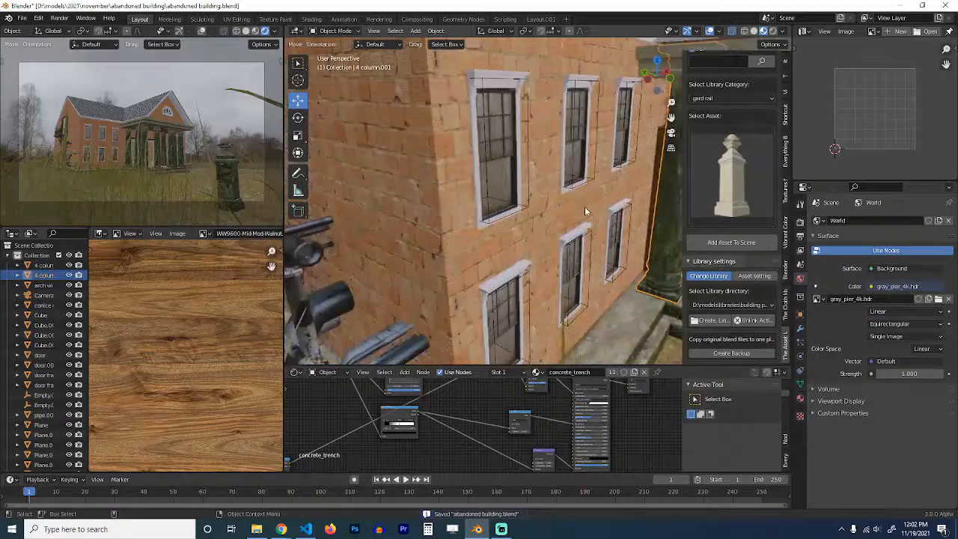
pyautogui.scroll(-5, 584, 194)
pyautogui.scroll(-10, 494, 410)
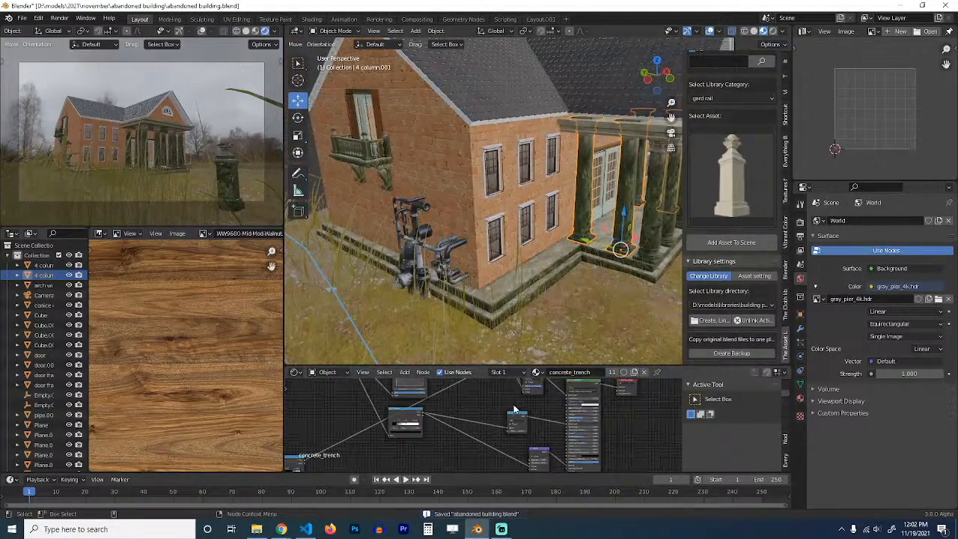
pyautogui.moveTo(388, 404); pyautogui.dragTo(536, 408, button='middle')
pyautogui.hotkey('ctrl', 'space')
pyautogui.scroll(6, 610, 335)
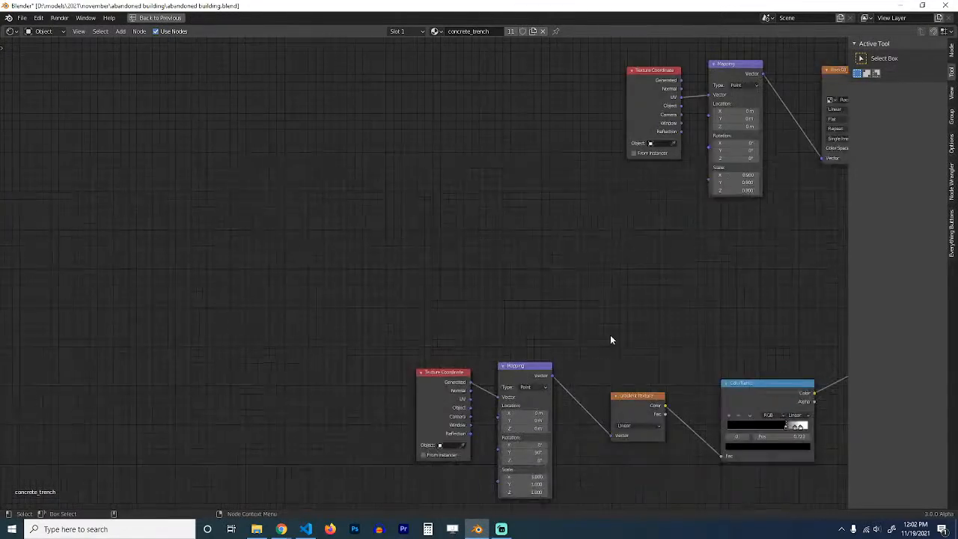
pyautogui.scroll(-3, 520, 296)
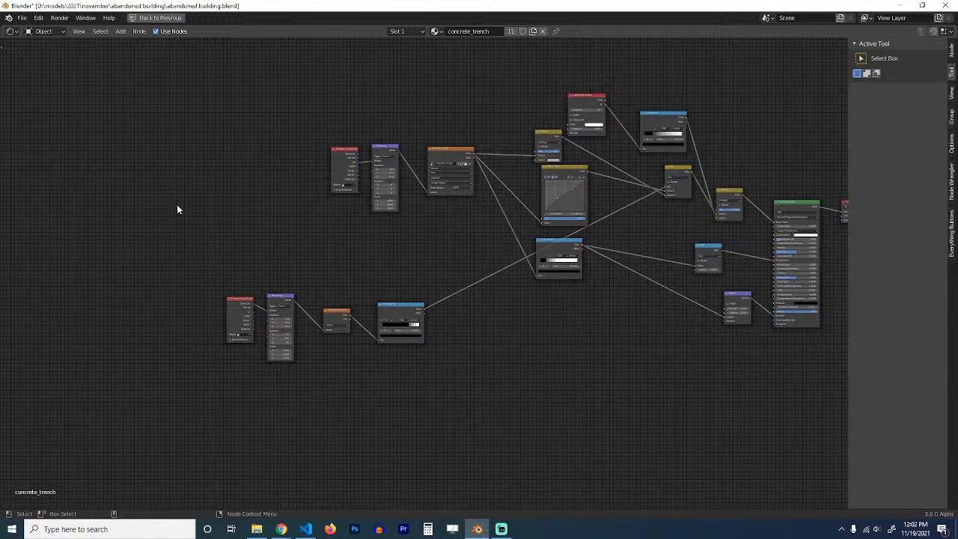
pyautogui.moveTo(125, 199); pyautogui.dragTo(638, 400)
pyautogui.moveTo(297, 166); pyautogui.dragTo(685, 211)
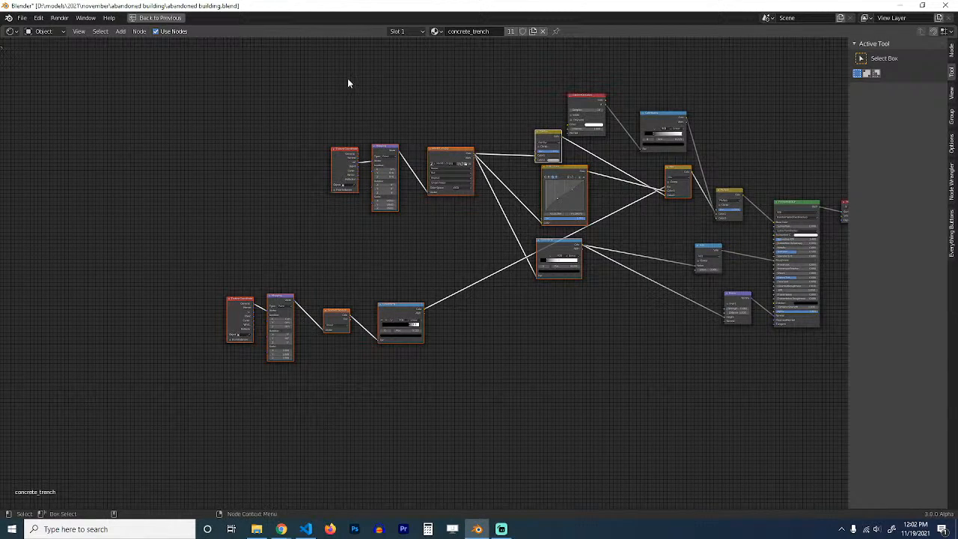
pyautogui.moveTo(451, 67); pyautogui.dragTo(739, 215)
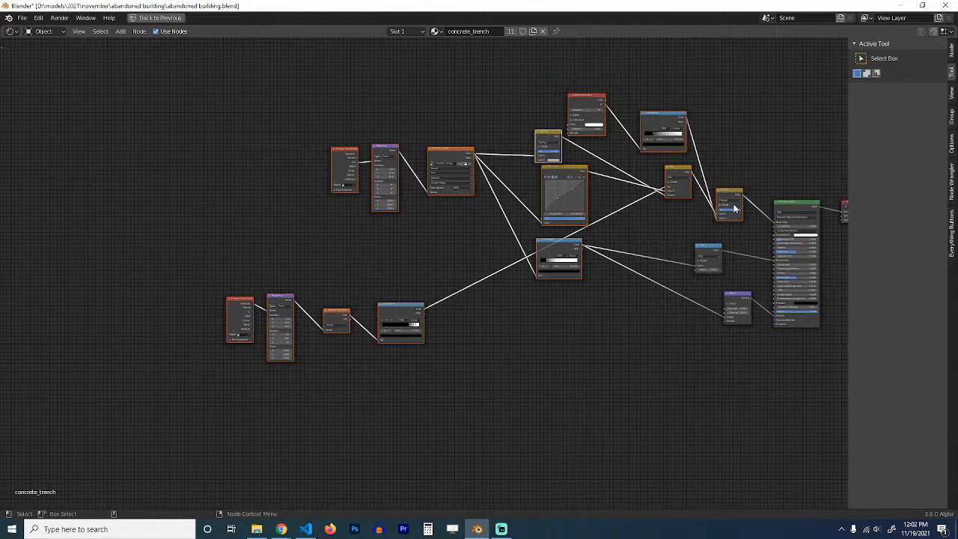
pyautogui.keyDown('shift'); pyautogui.click(734, 196); pyautogui.keyUp('shift')
pyautogui.hotkey('ctrl', 'space')
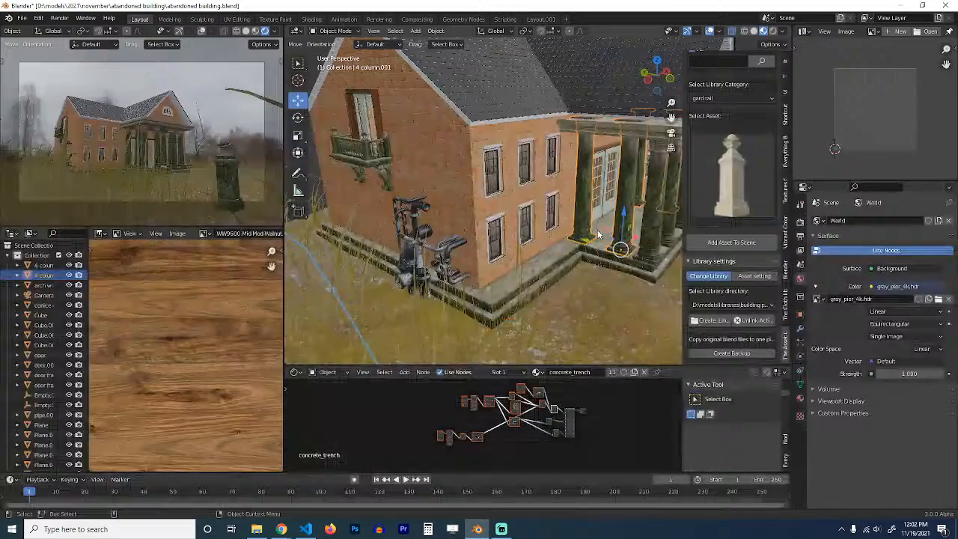
# Step: Paste the copied nodes into the building walls' bricks material and place them clear of the existing brick nodes
pyautogui.click(430, 161)
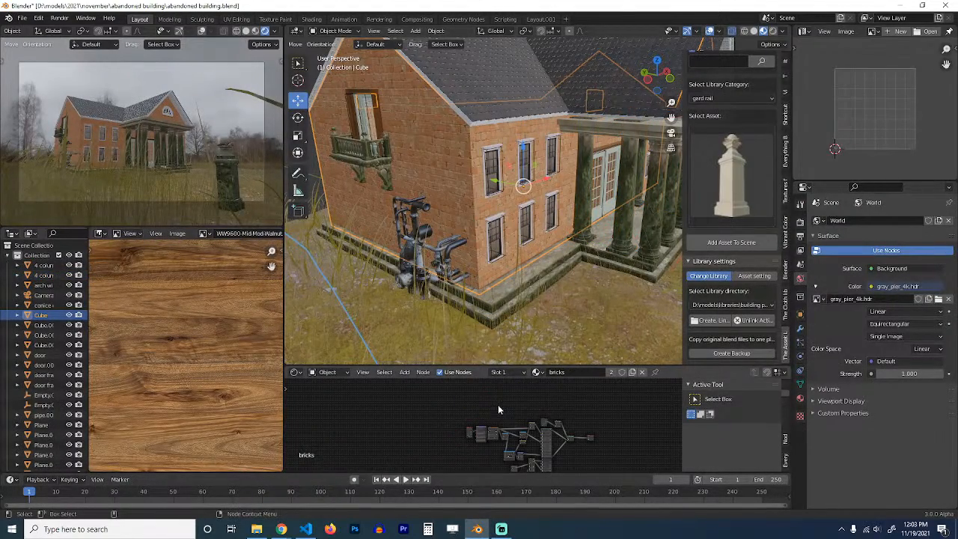
pyautogui.hotkey('ctrl', 'v')
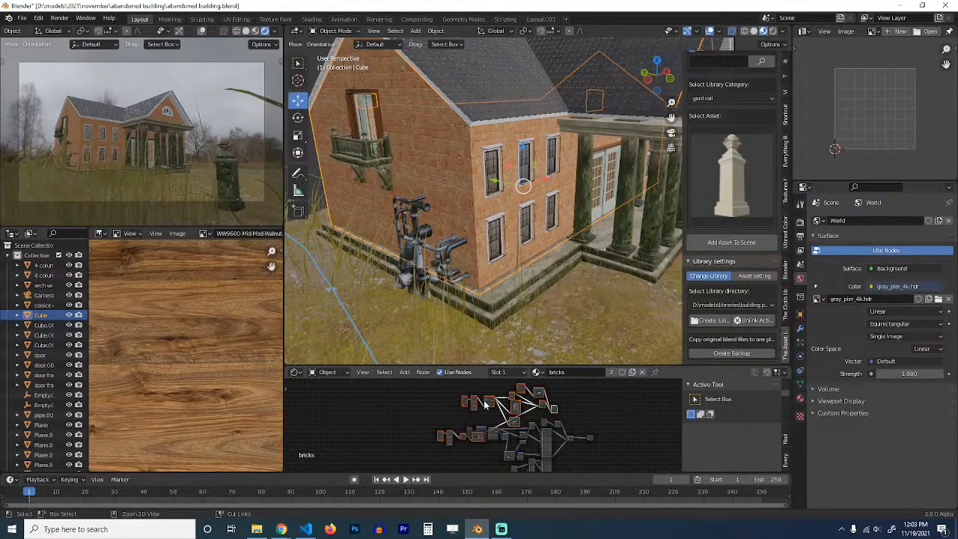
pyautogui.press('g')
pyautogui.click(480, 407)
pyautogui.scroll(5, 554, 396)
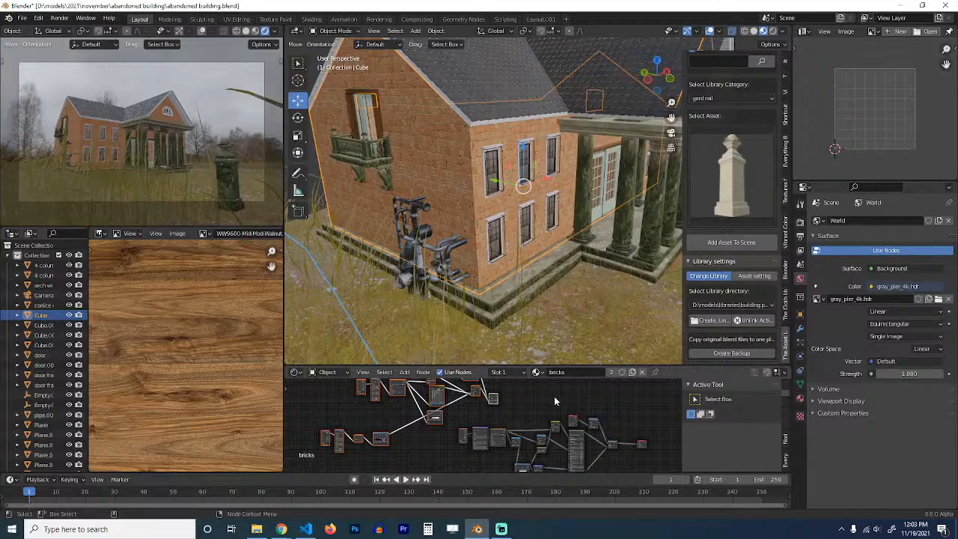
pyautogui.click(554, 395)
# Step: Preview the output of the pasted final Multiply node on the building walls
pyautogui.scroll(3, 553, 395)
pyautogui.moveTo(547, 394); pyautogui.dragTo(459, 423, button='middle')
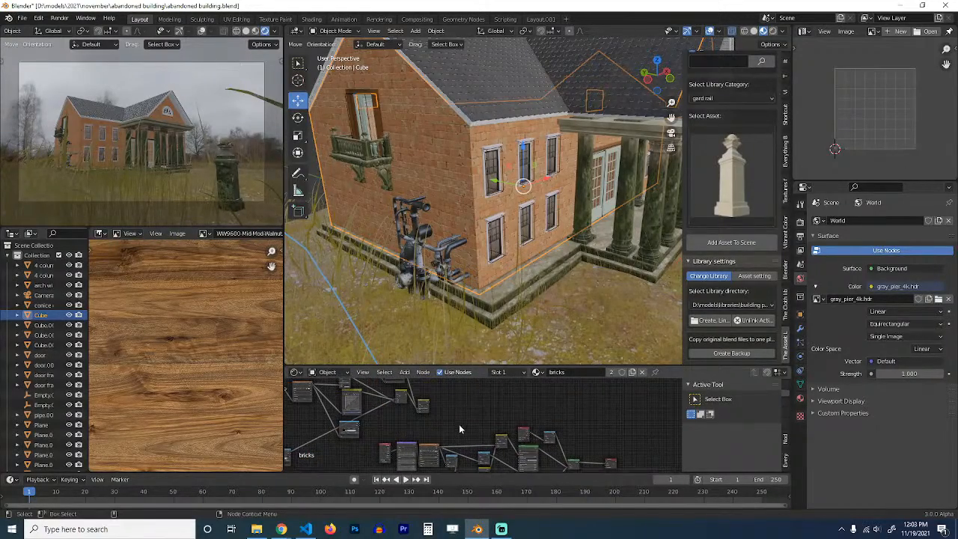
pyautogui.keyDown('ctrl'); pyautogui.keyDown('shift'); pyautogui.click(424, 404); pyautogui.keyUp('shift'); pyautogui.keyUp('ctrl')
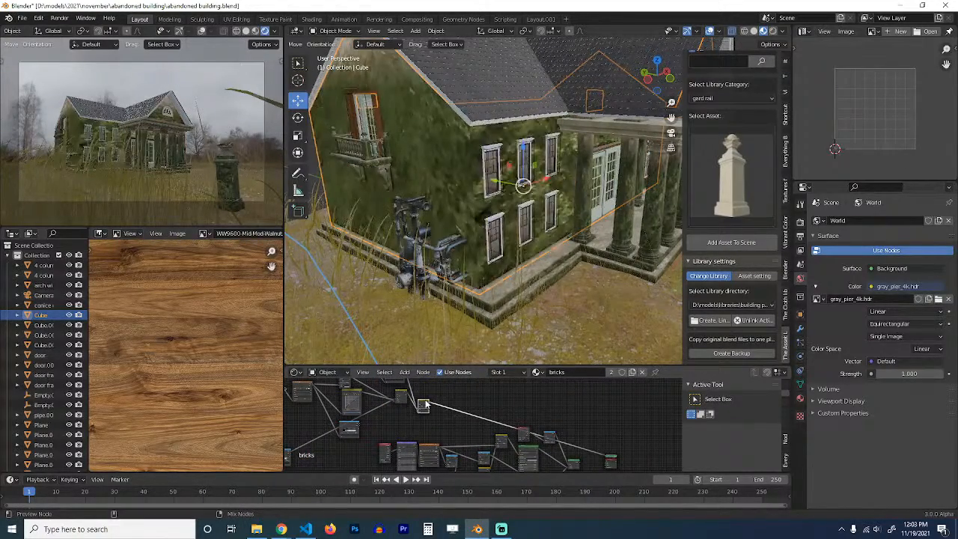
pyautogui.moveTo(416, 407); pyautogui.dragTo(482, 412, button='middle')
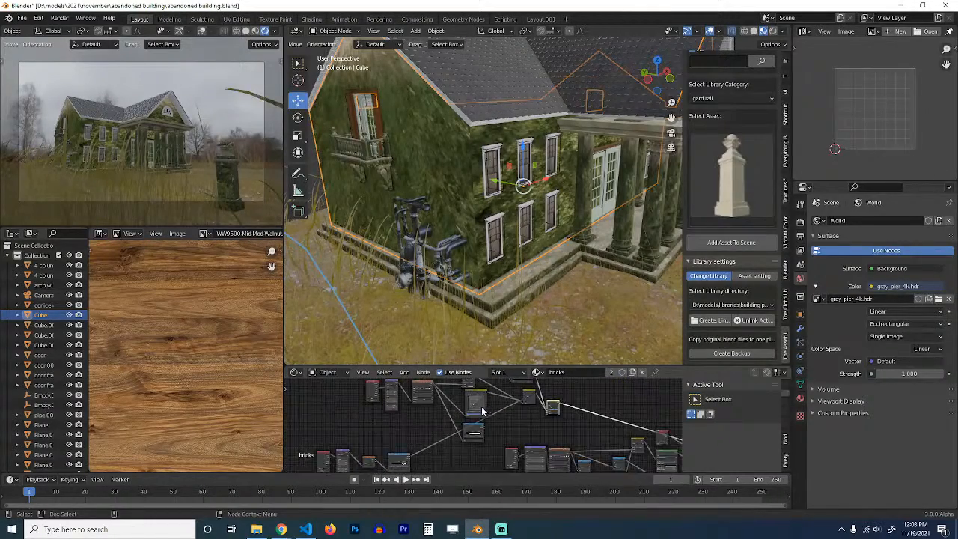
# Step: Adjust the Mapping node feeding the pasted gradient texture so the moss clears from the upper walls
pyautogui.scroll(5, 483, 412)
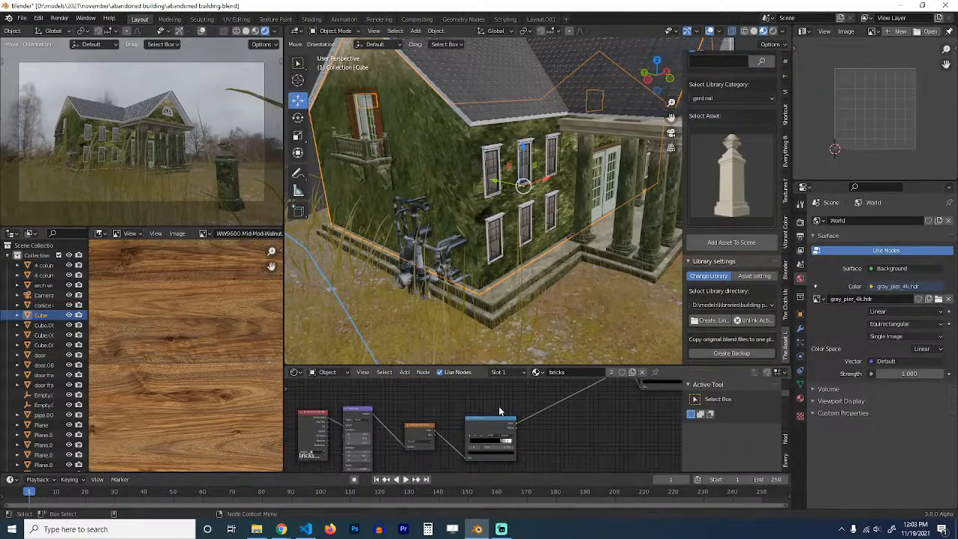
pyautogui.scroll(1, 496, 442)
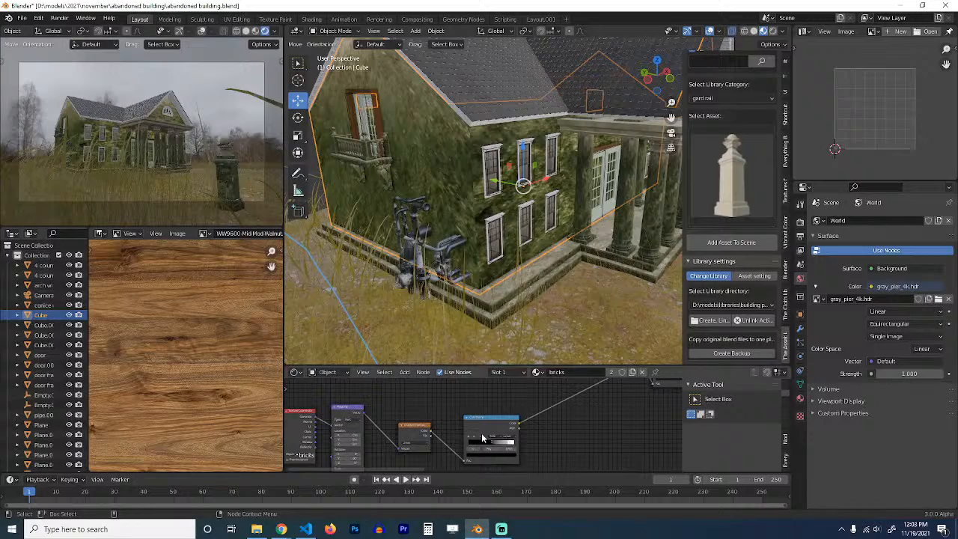
pyautogui.scroll(3, 434, 428)
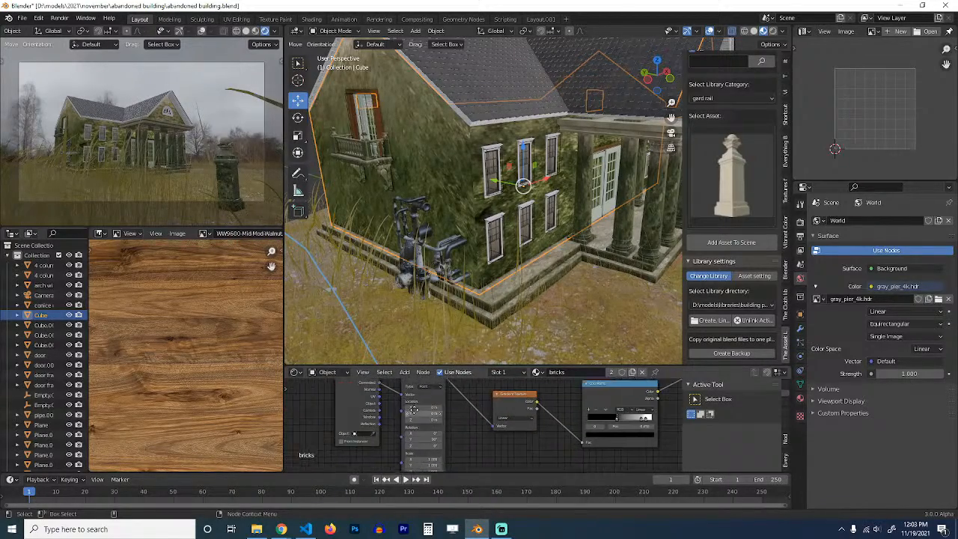
pyautogui.moveTo(412, 410); pyautogui.dragTo(440, 425, button='middle')
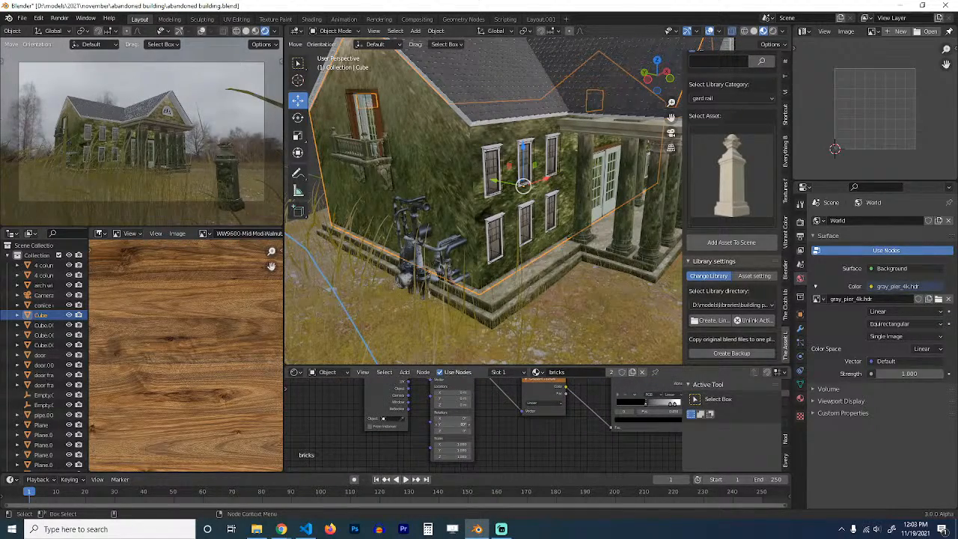
pyautogui.moveTo(449, 424); pyautogui.dragTo(454, 428, button='middle')
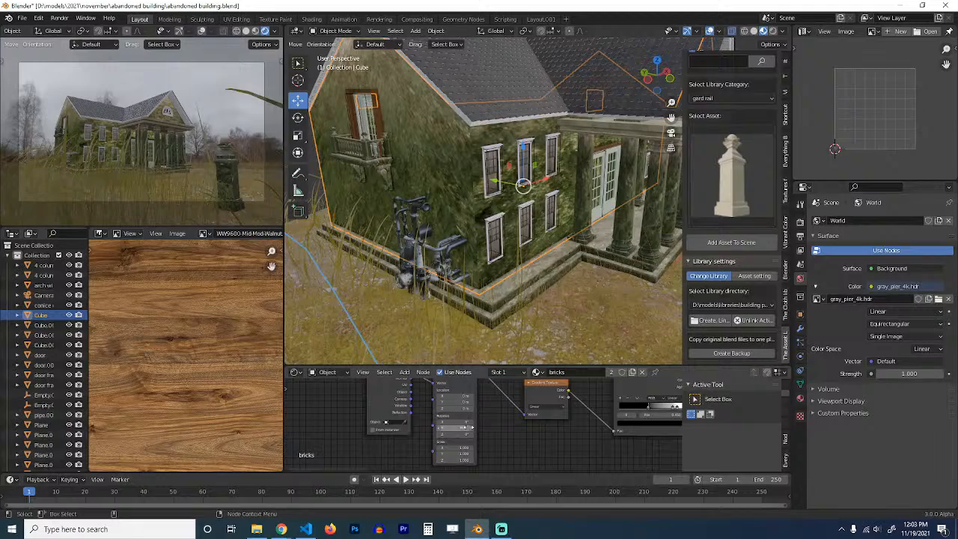
pyautogui.moveTo(463, 396)
pyautogui.mouseDown()
pyautogui.moveTo(539, 396)
pyautogui.moveTo(493, 396)
pyautogui.moveTo(516, 396)
pyautogui.moveTo(503, 412)
pyautogui.mouseUp()
pyautogui.scroll(-10, 598, 408)
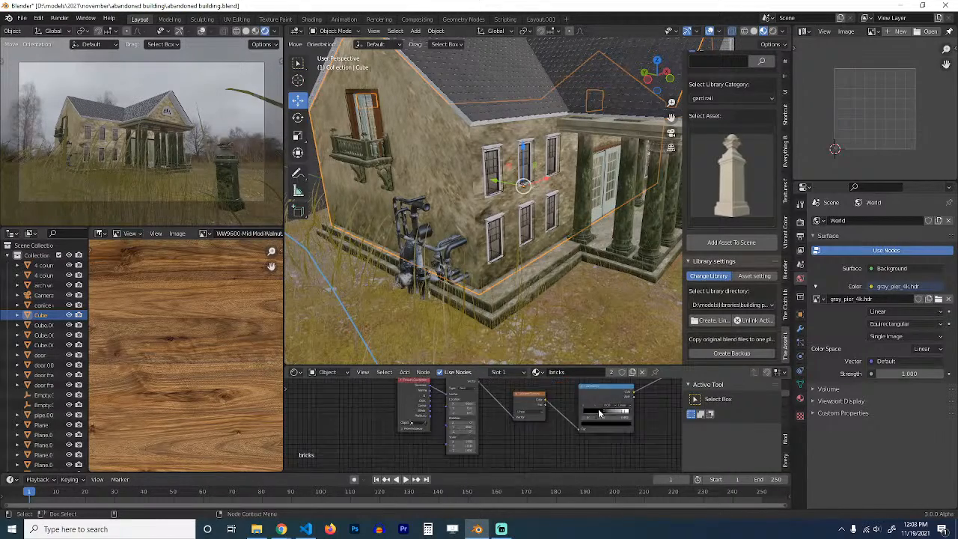
# Step: Move the black stop of the gradient's Color Ramp to 0.727 to tighten the moss at the wall base
pyautogui.moveTo(597, 408); pyautogui.dragTo(509, 409, button='middle')
pyautogui.scroll(3, 464, 409)
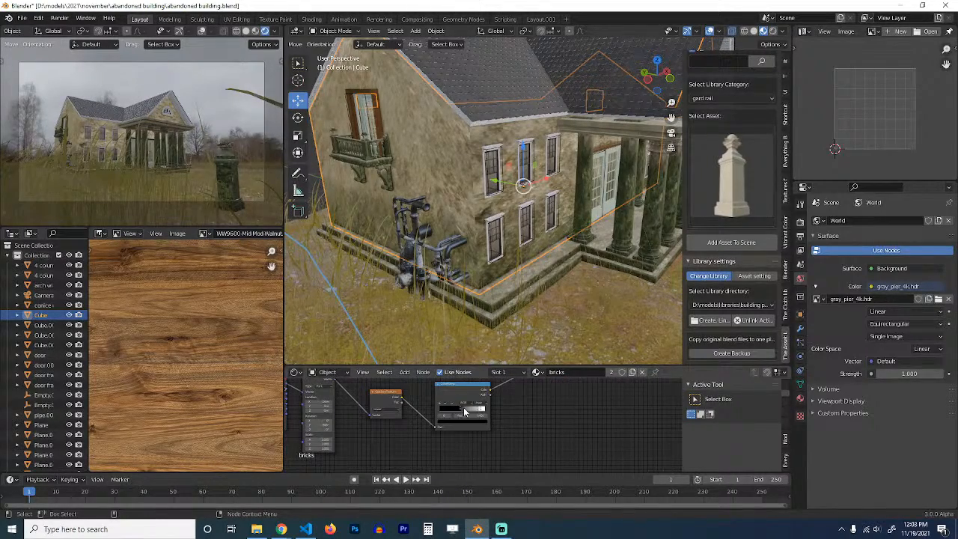
pyautogui.moveTo(467, 410); pyautogui.dragTo(476, 413)
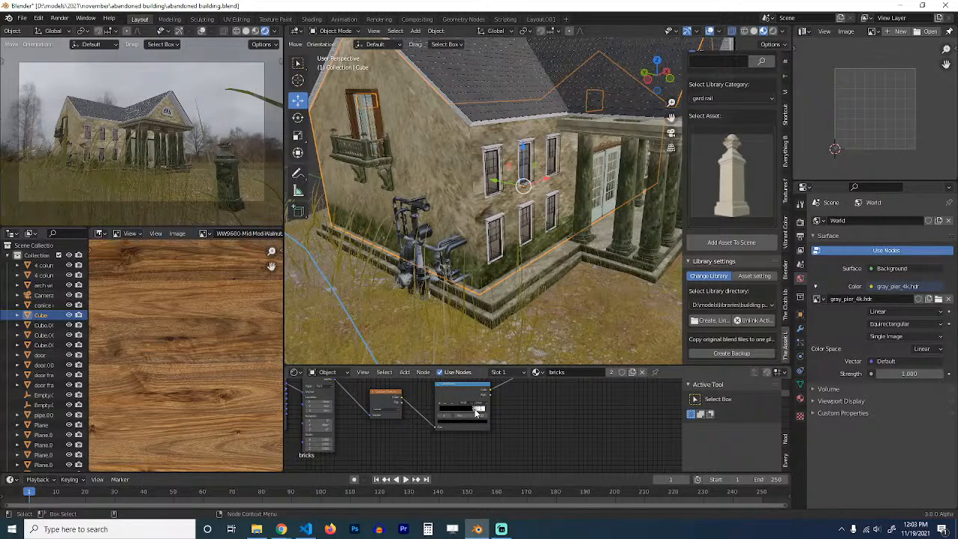
pyautogui.scroll(3, 501, 423)
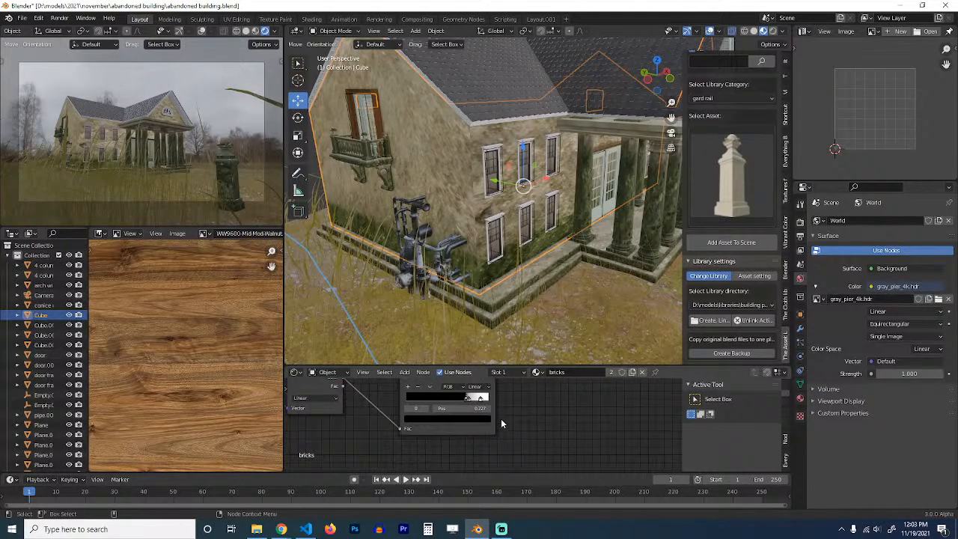
pyautogui.click(475, 399)
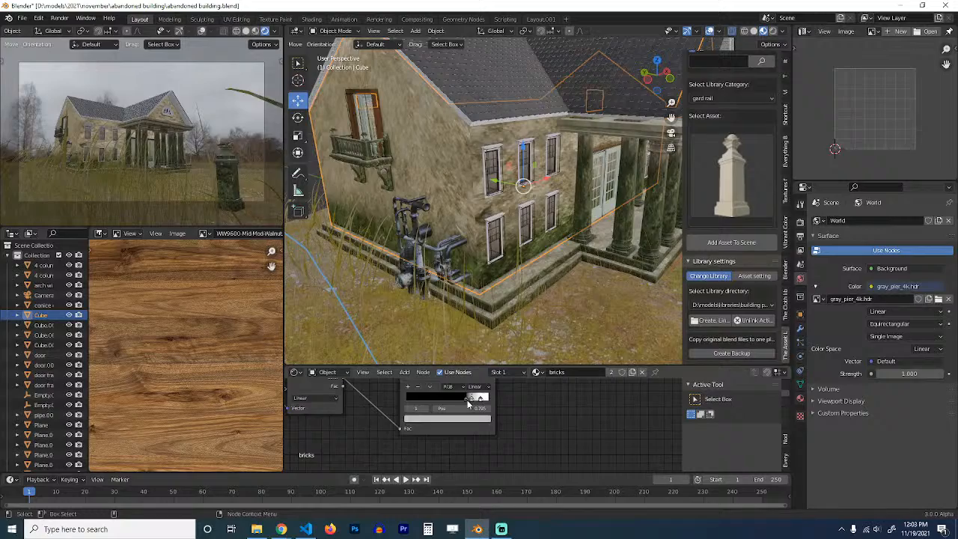
pyautogui.scroll(-5, 475, 416)
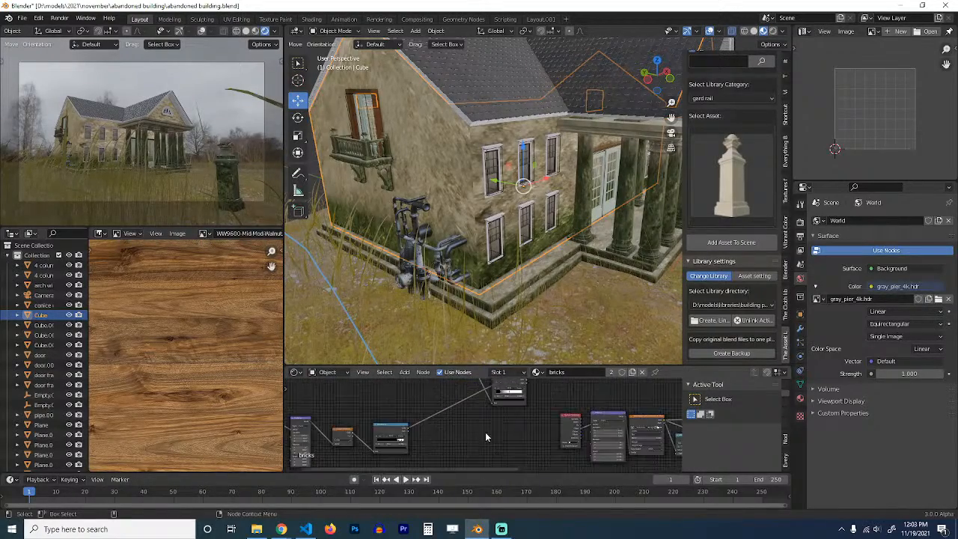
# Step: Preview the pasted Mix node on the walls and move the Mix and Multiply nodes farther away from their input nodes
pyautogui.moveTo(485, 437); pyautogui.dragTo(422, 467, button='middle')
pyautogui.click(478, 408)
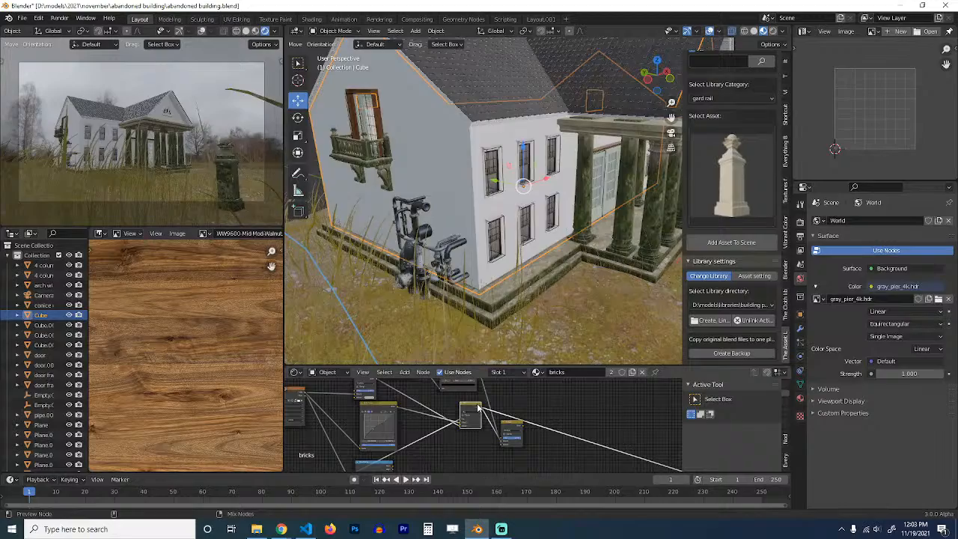
pyautogui.scroll(-4, 493, 422)
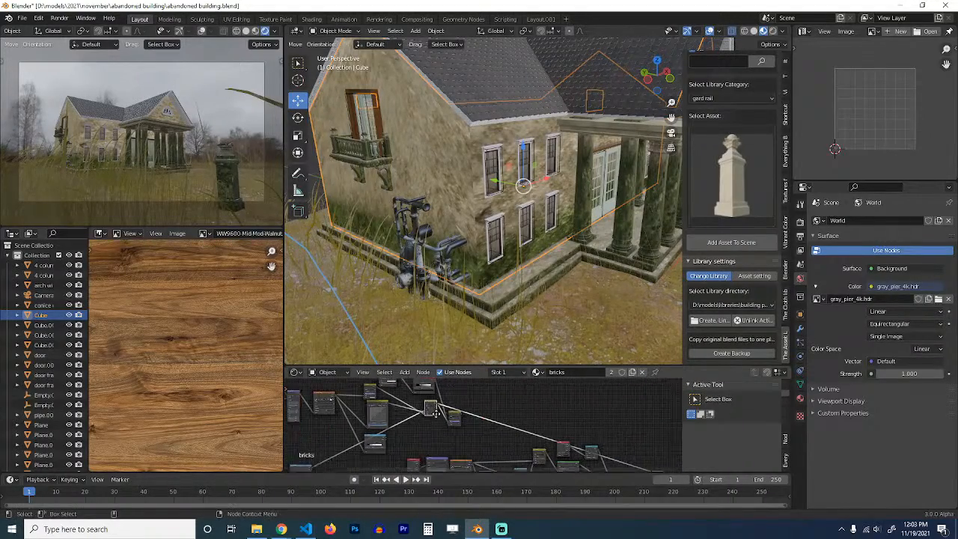
pyautogui.moveTo(464, 389); pyautogui.dragTo(514, 424)
pyautogui.scroll(1, 514, 424)
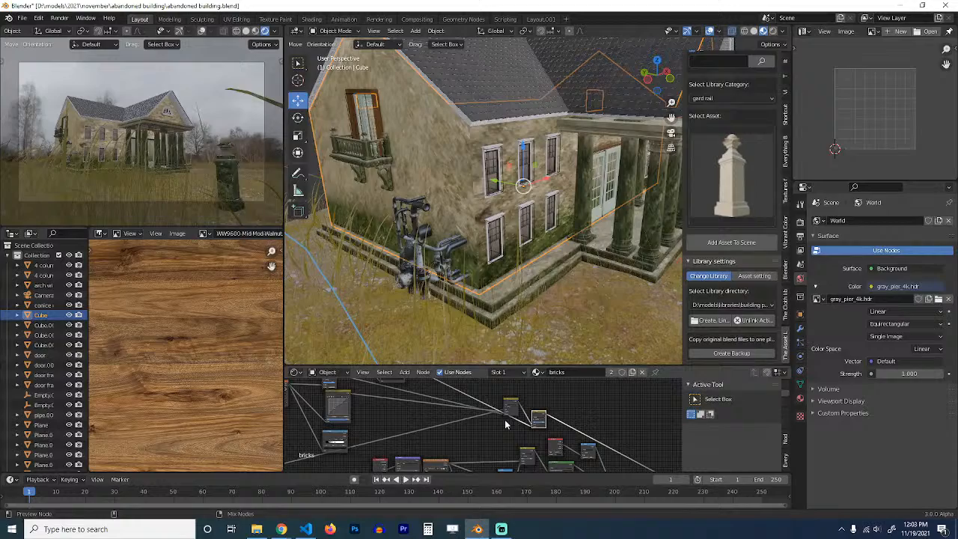
pyautogui.scroll(1, 509, 392)
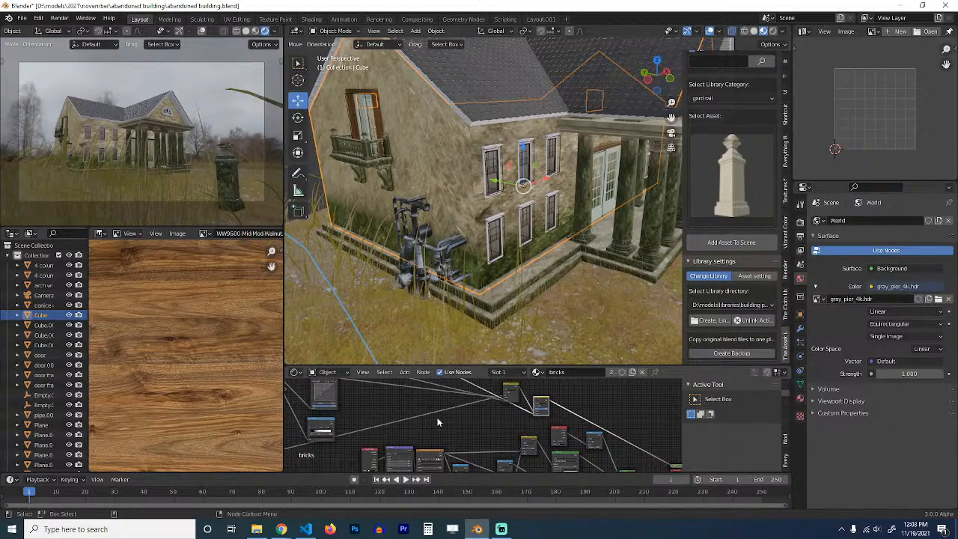
# Step: Move the pasted Mix node lower beside the Multiply node and preview the RGB Curves moss output on the walls
pyautogui.scroll(1, 478, 430)
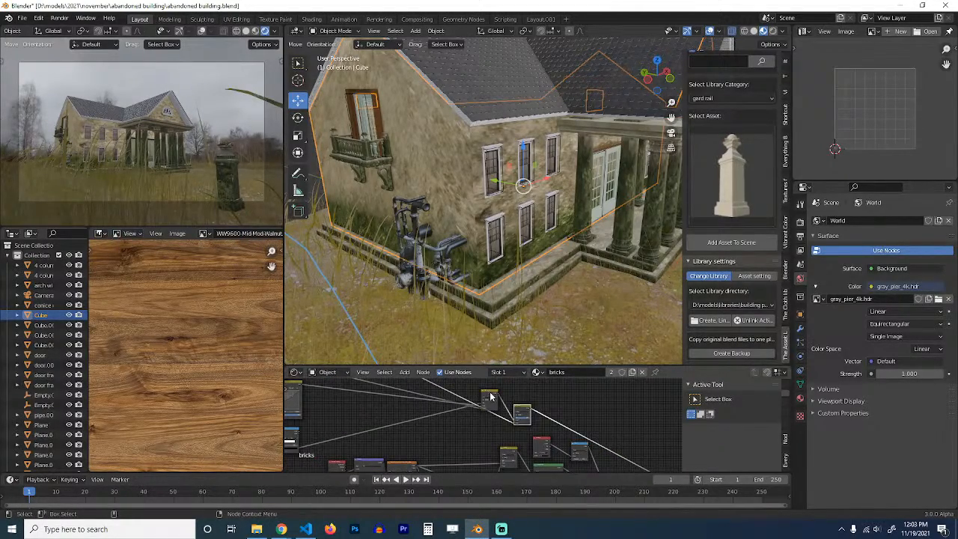
pyautogui.moveTo(492, 398); pyautogui.dragTo(562, 434)
pyautogui.scroll(1, 487, 395)
pyautogui.scroll(3, 510, 404)
pyautogui.moveTo(341, 404); pyautogui.dragTo(423, 418, button='middle')
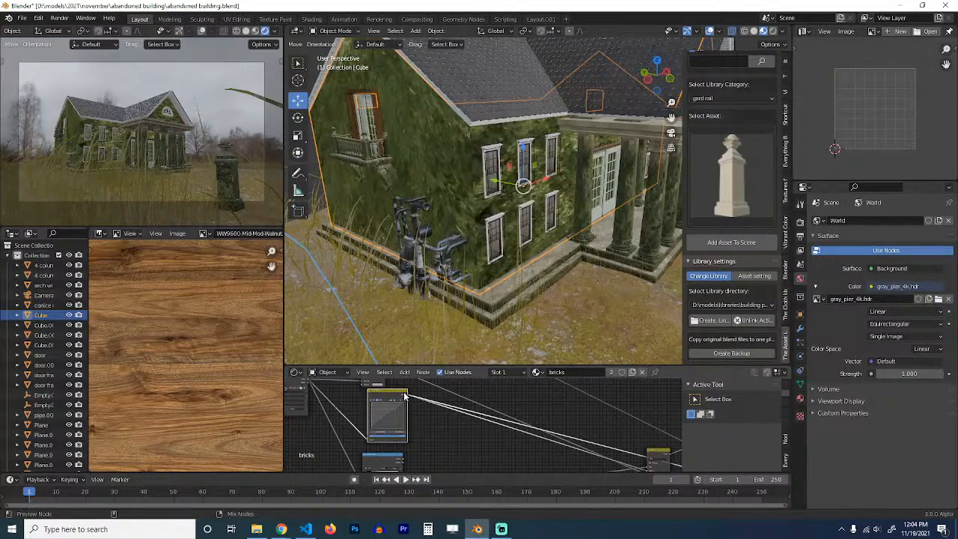
# Step: Preview the plain plaster colour node that feeds the moss mix on the building walls
pyautogui.scroll(-3, 419, 448)
pyautogui.keyDown('ctrl'); pyautogui.keyDown('shift'); pyautogui.click(376, 433); pyautogui.keyUp('shift'); pyautogui.keyUp('ctrl')
pyautogui.keyDown('ctrl'); pyautogui.keyDown('shift'); pyautogui.click(377, 434); pyautogui.keyUp('shift'); pyautogui.keyUp('ctrl')
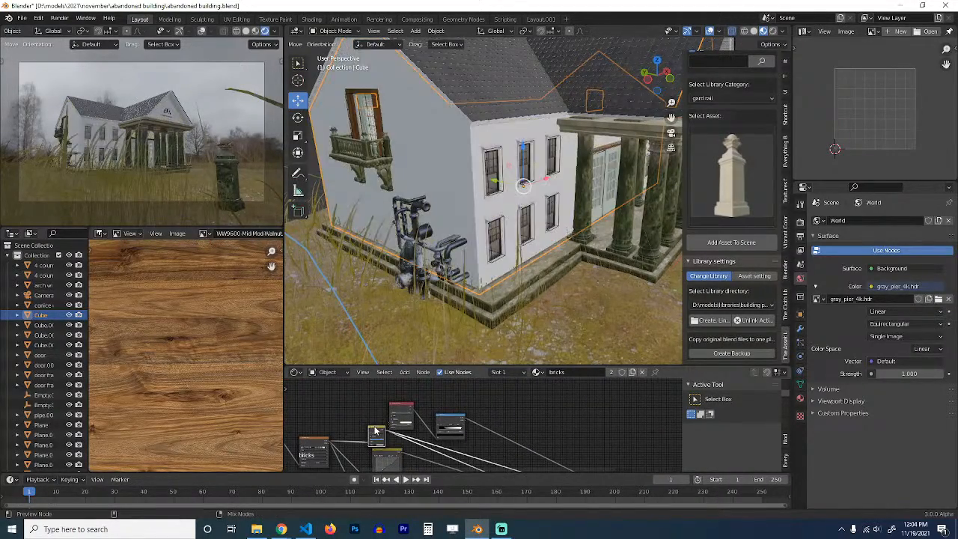
pyautogui.keyDown('ctrl'); pyautogui.keyDown('shift'); pyautogui.click(376, 434); pyautogui.keyUp('shift'); pyautogui.keyUp('ctrl')
pyautogui.moveTo(479, 427)
pyautogui.mouseDown(button='middle')
pyautogui.moveTo(523, 399)
pyautogui.moveTo(524, 463)
pyautogui.moveTo(480, 413)
pyautogui.mouseUp(button='middle')
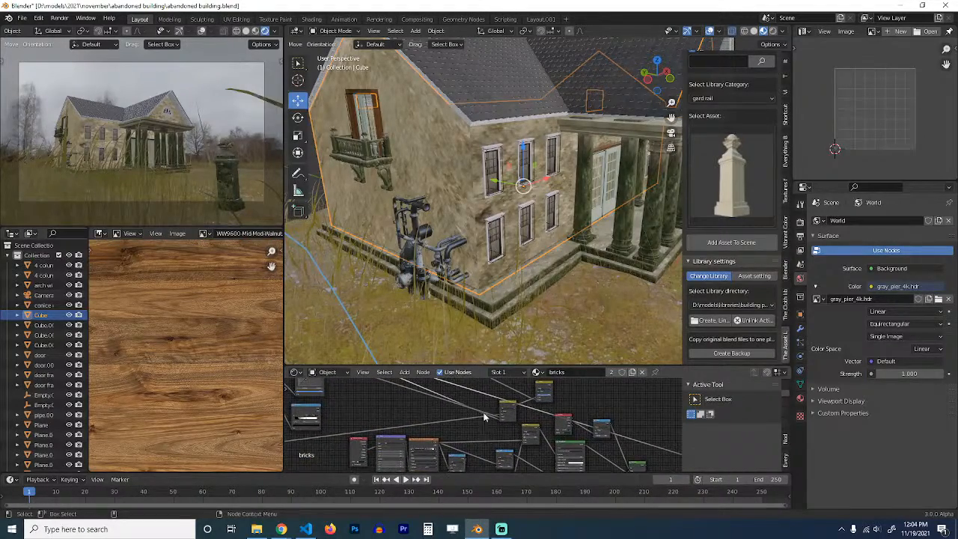
# Step: Preview the brick image texture and the Multiply node it feeds on the building walls
pyautogui.scroll(5, 514, 424)
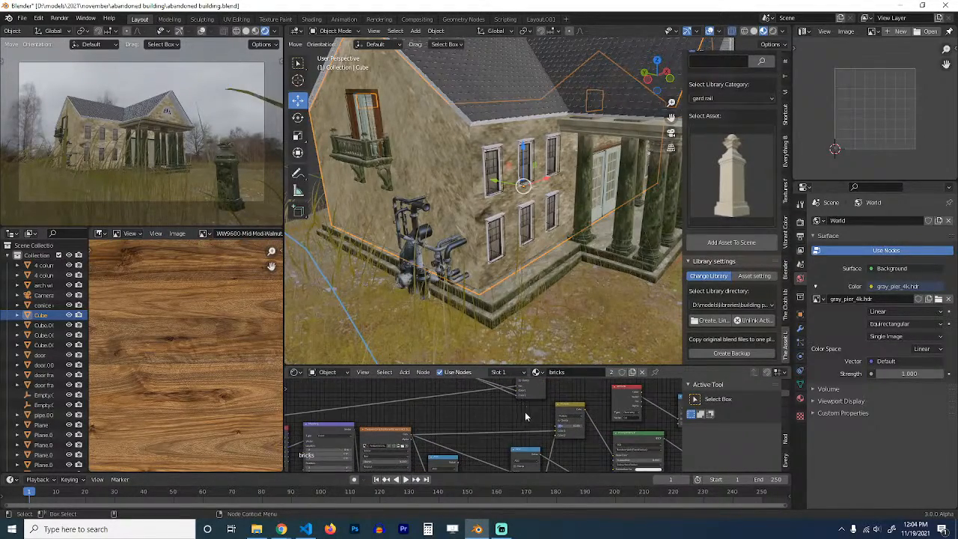
pyautogui.scroll(-2, 525, 415)
pyautogui.keyDown('ctrl'); pyautogui.keyDown('shift'); pyautogui.click(407, 439); pyautogui.keyUp('shift'); pyautogui.keyUp('ctrl')
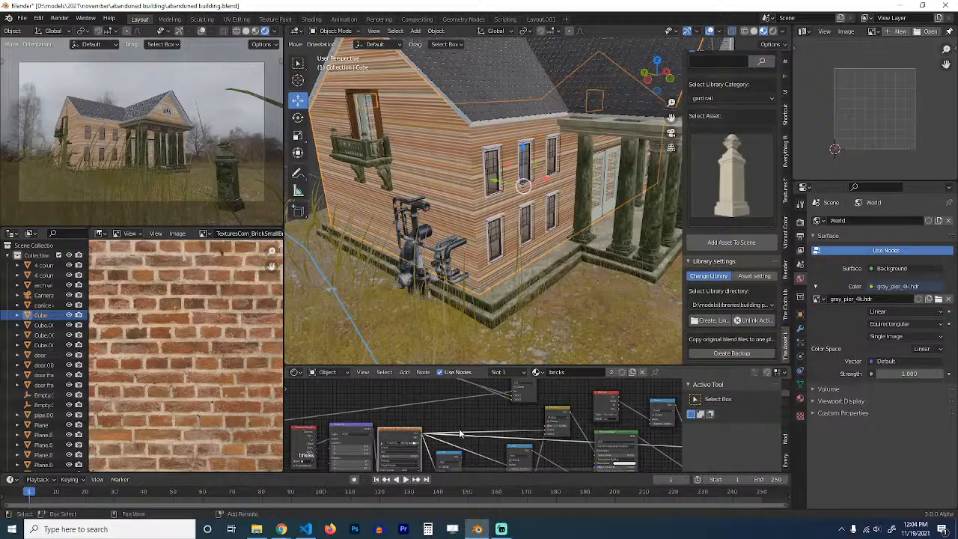
pyautogui.keyDown('ctrl'); pyautogui.keyDown('shift'); pyautogui.click(565, 412); pyautogui.keyUp('shift'); pyautogui.keyUp('ctrl')
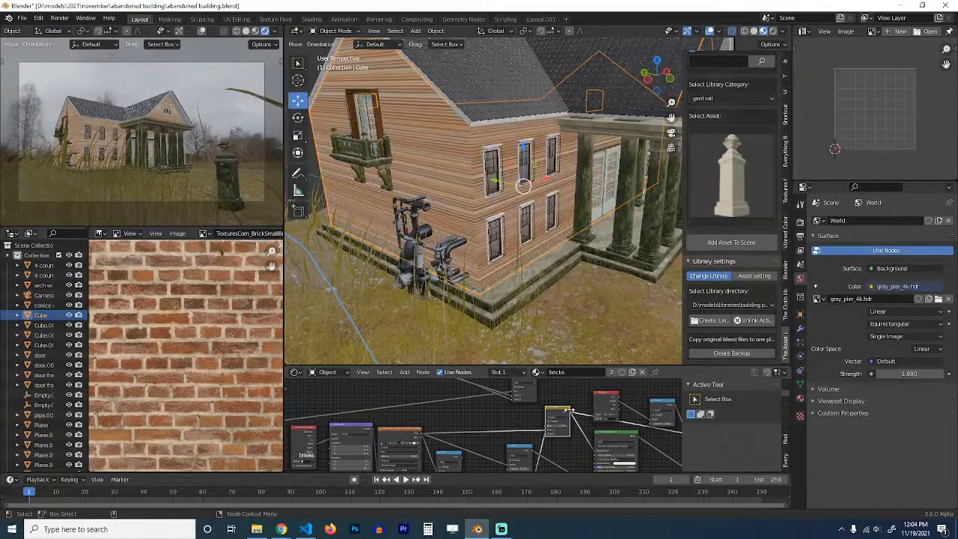
pyautogui.scroll(-4, 553, 419)
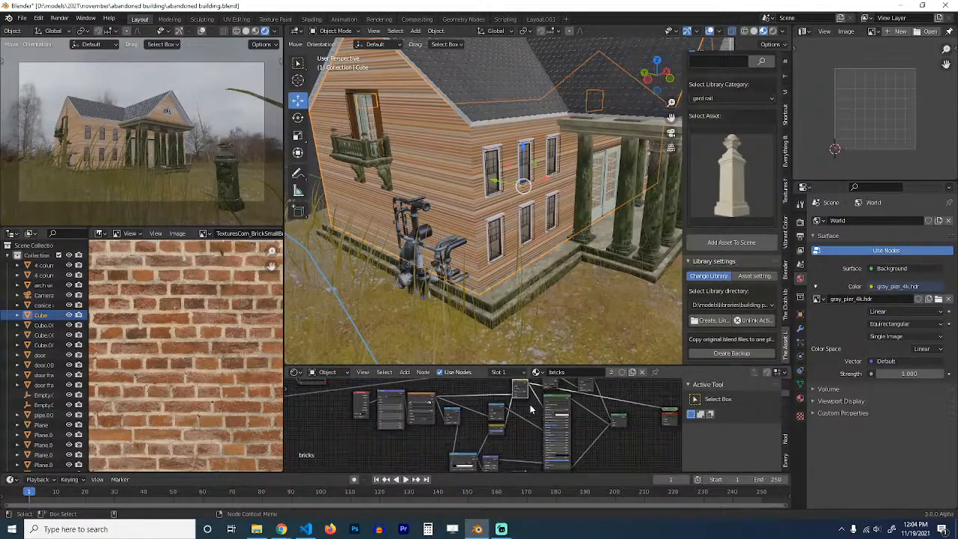
# Step: Preview the outputs of the Dirt group node on the walls
pyautogui.scroll(3, 532, 434)
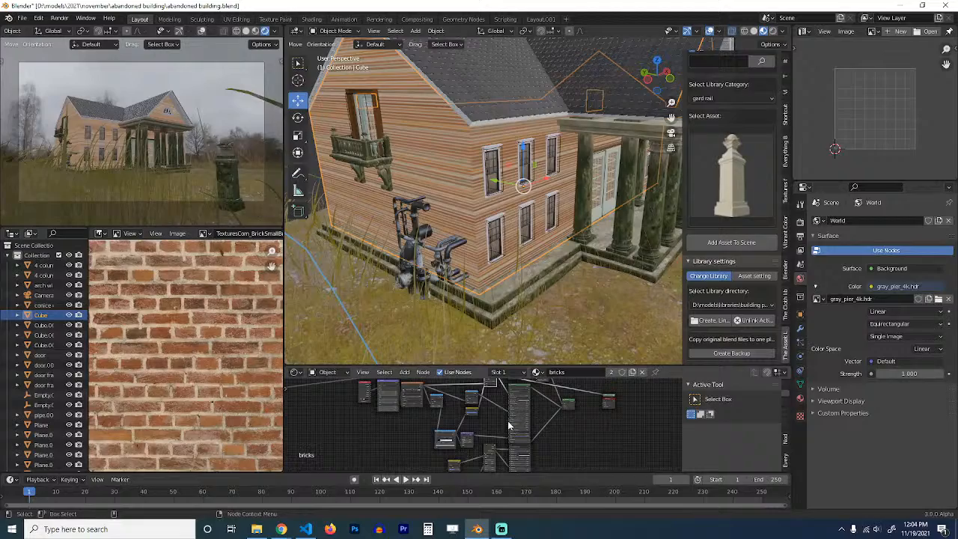
pyautogui.keyDown('ctrl'); pyautogui.keyDown('shift'); pyautogui.click(491, 449); pyautogui.keyUp('shift'); pyautogui.keyUp('ctrl')
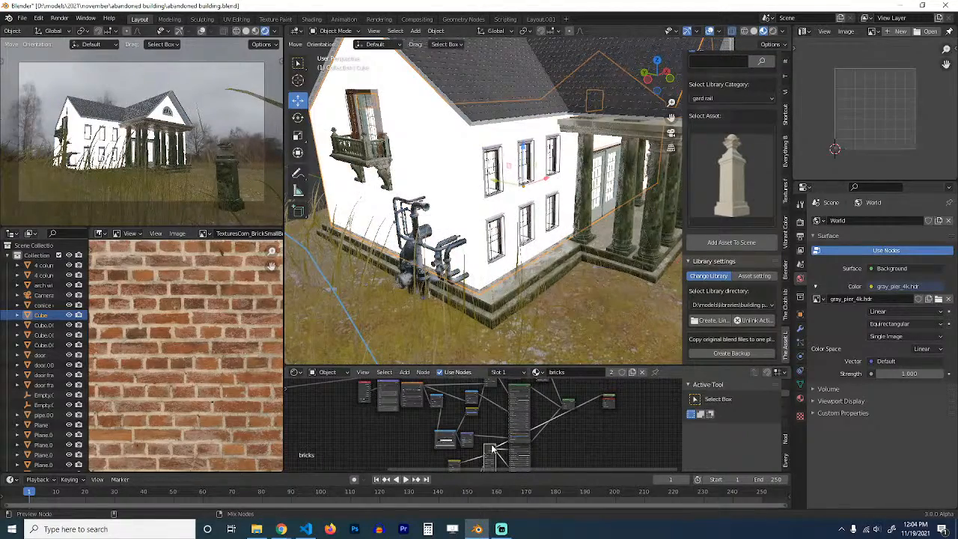
pyautogui.scroll(1, 506, 449)
pyautogui.scroll(1, 506, 449)
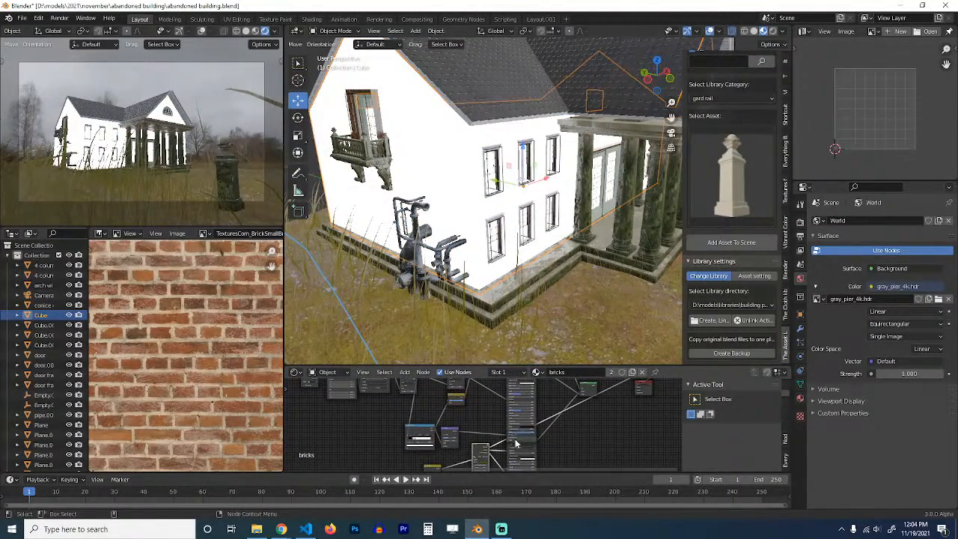
pyautogui.keyDown('ctrl'); pyautogui.keyDown('shift'); pyautogui.click(479, 450); pyautogui.keyUp('shift'); pyautogui.keyUp('ctrl')
pyautogui.keyDown('ctrl'); pyautogui.keyDown('shift'); pyautogui.click(479, 451); pyautogui.keyUp('shift'); pyautogui.keyUp('ctrl')
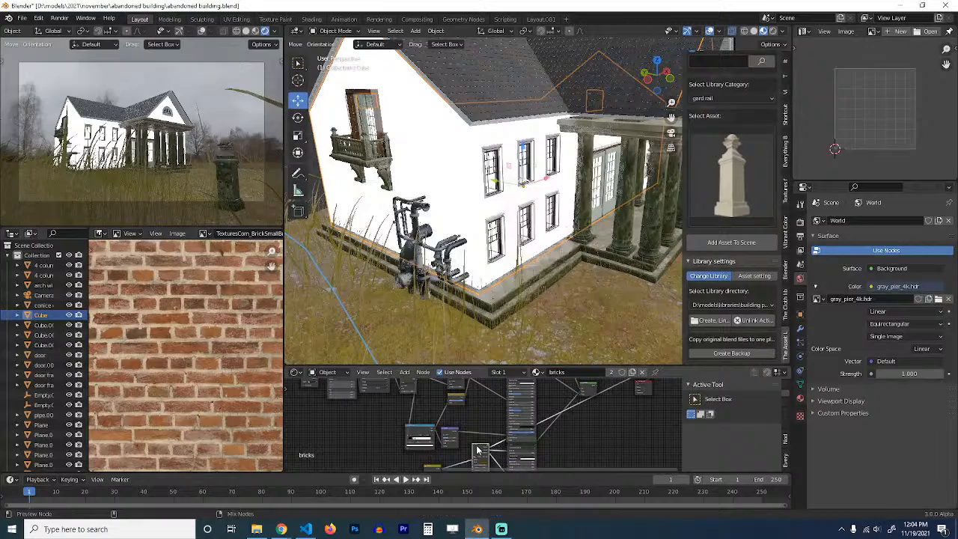
pyautogui.scroll(1, 479, 451)
pyautogui.scroll(2, 537, 464)
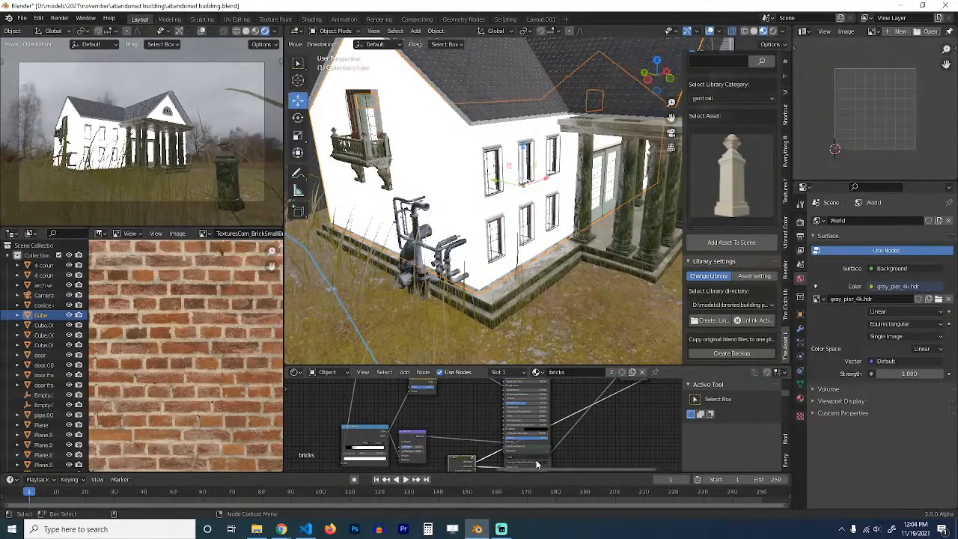
# Step: Move the upper Principled BSDF away from the Dirt group's connections and preview the group's dirt colour output
pyautogui.moveTo(548, 432); pyautogui.dragTo(596, 405)
pyautogui.moveTo(492, 449); pyautogui.dragTo(532, 424, button='middle')
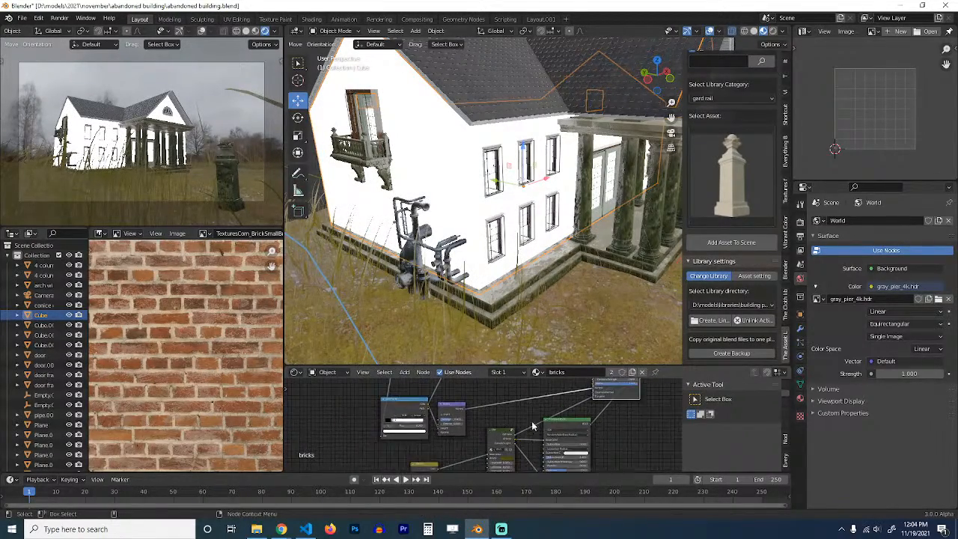
pyautogui.scroll(5, 529, 423)
pyautogui.keyDown('ctrl'); pyautogui.keyDown('shift'); pyautogui.click(520, 436); pyautogui.keyUp('shift'); pyautogui.keyUp('ctrl')
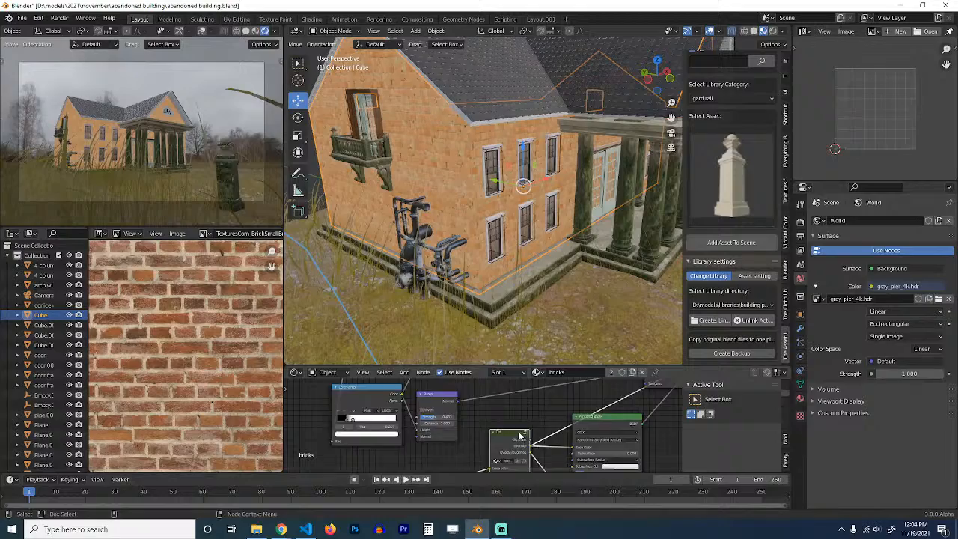
# Step: Maximize the node editor, link the Dirt group's colour output to the pasted Mix node, and move that node down near the group
pyautogui.scroll(-3, 528, 431)
pyautogui.scroll(-3, 554, 456)
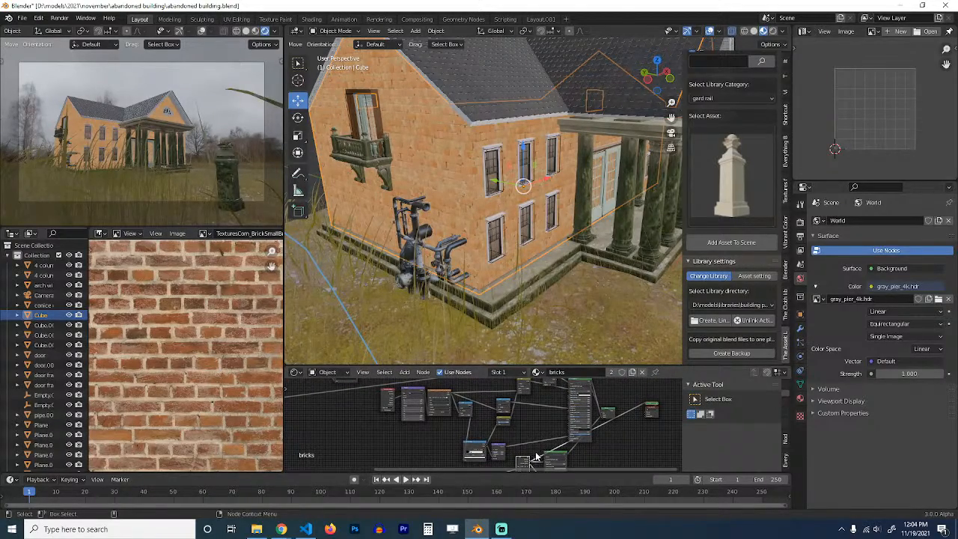
pyautogui.hotkey('ctrl', 'space')
pyautogui.scroll(-3, 521, 347)
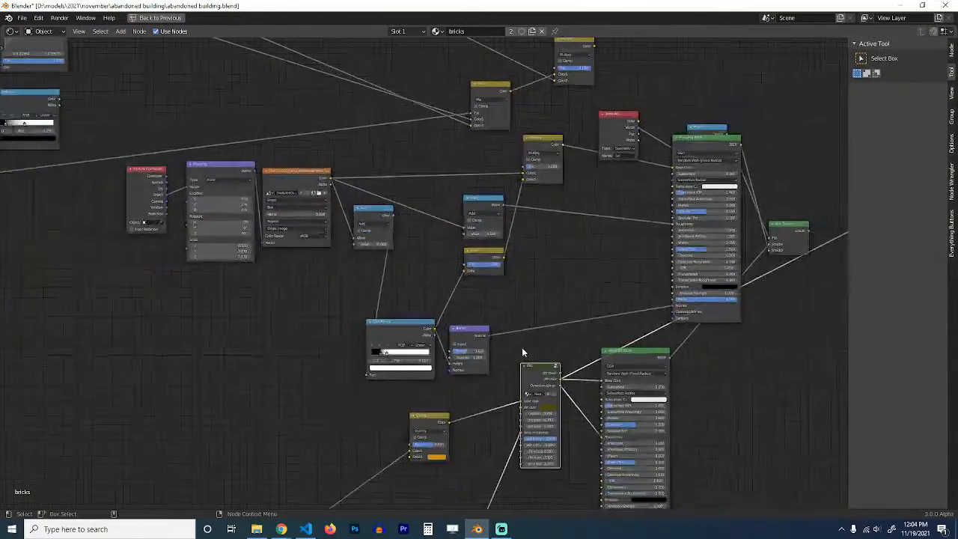
pyautogui.moveTo(522, 347); pyautogui.dragTo(460, 392, button='middle')
pyautogui.moveTo(499, 426); pyautogui.dragTo(416, 168)
pyautogui.moveTo(426, 132); pyautogui.dragTo(549, 307)
# Step: Connect the Mix node's colour to the lower Principled BSDF's Base Color and send that shader to the material output as a preview
pyautogui.scroll(3, 550, 329)
pyautogui.moveTo(551, 342); pyautogui.dragTo(458, 247, button='middle')
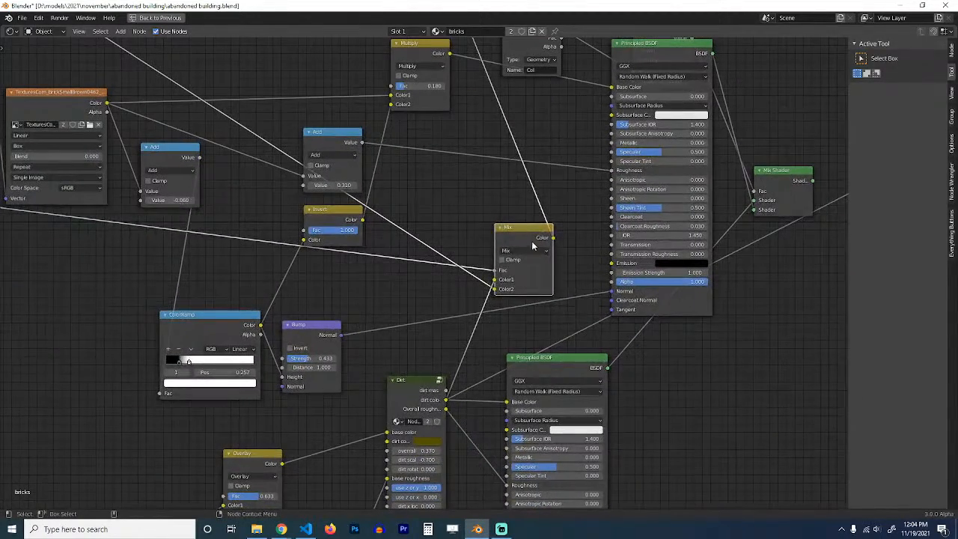
pyautogui.moveTo(533, 238); pyautogui.dragTo(483, 238)
pyautogui.scroll(-2, 474, 260)
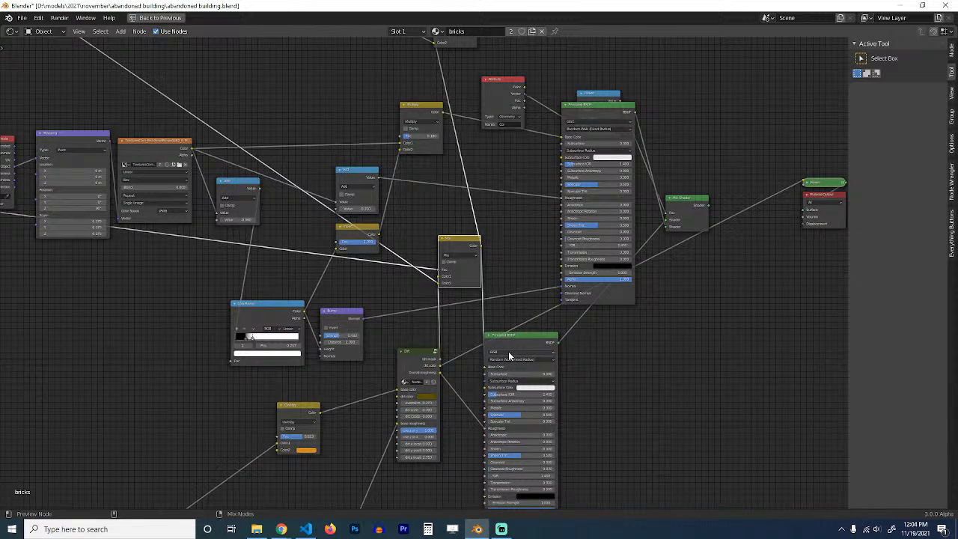
pyautogui.keyDown('ctrl'); pyautogui.keyDown('shift'); pyautogui.click(494, 346); pyautogui.keyUp('shift'); pyautogui.keyUp('ctrl')
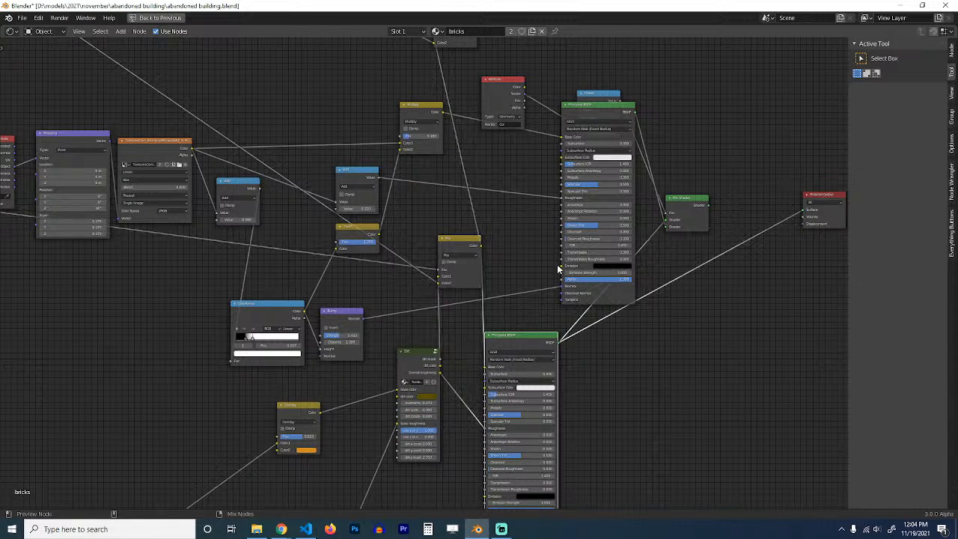
# Step: Highlight the nodes feeding the upper Principled BSDF to check which ones belong to it
pyautogui.click(622, 115)
pyautogui.press('l')
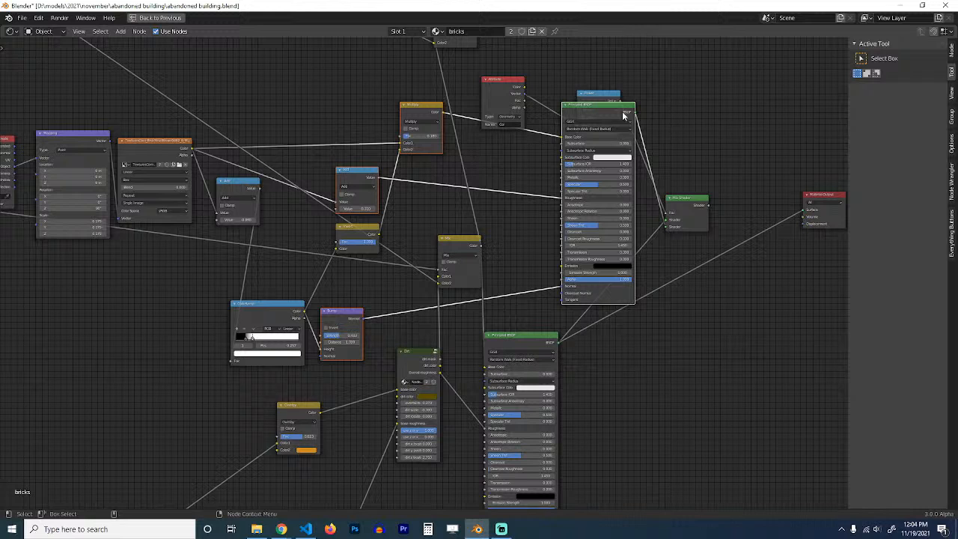
pyautogui.press('l')
pyautogui.press('l')
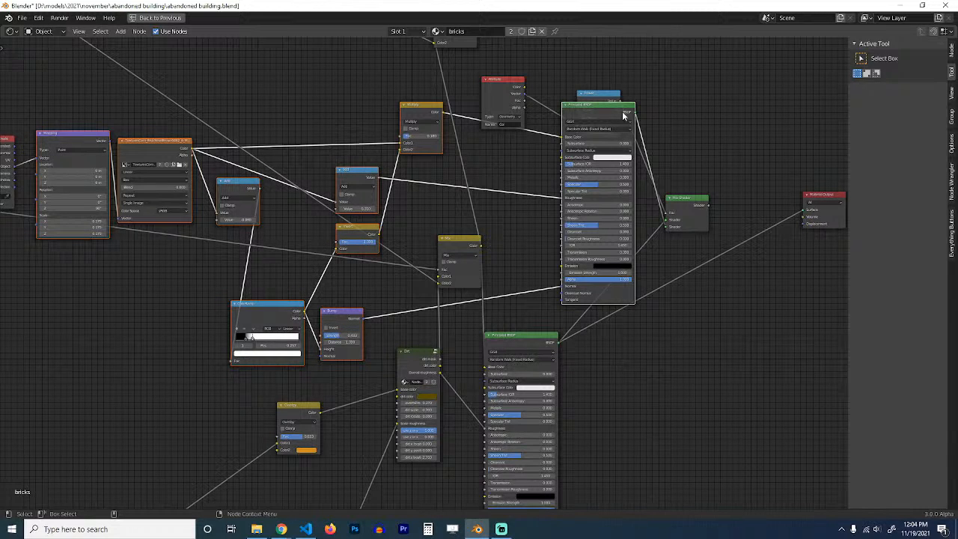
pyautogui.click(540, 260)
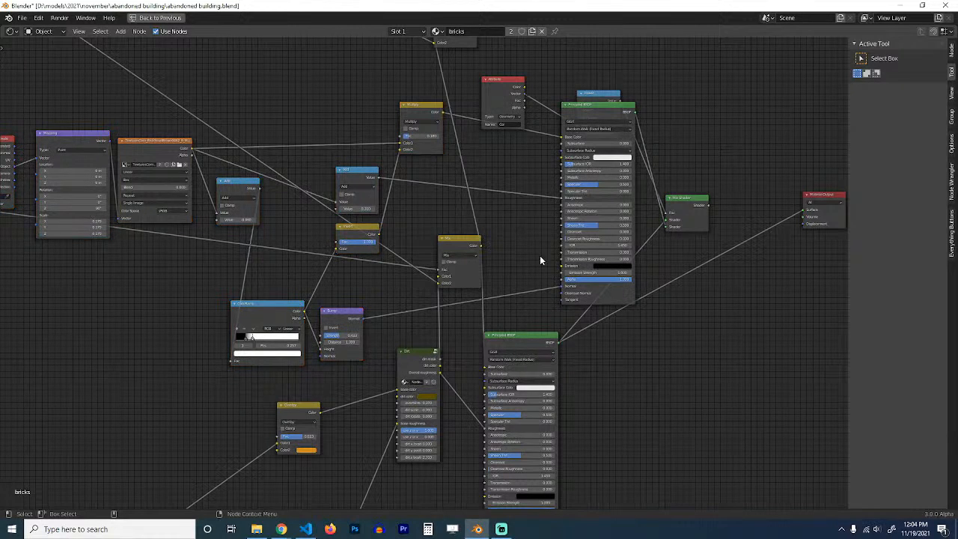
# Step: Select the lower Principled BSDF, restore the full workspace layout, and examine the mixed brick and plaster on the walls up close
pyautogui.click(527, 344)
pyautogui.hotkey('ctrl', 'space')
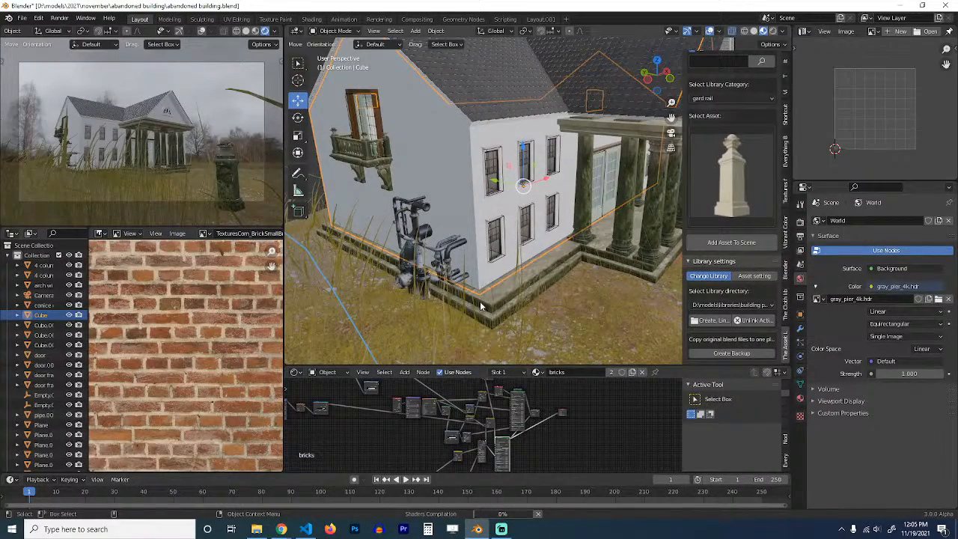
pyautogui.moveTo(480, 301)
pyautogui.mouseDown(button='middle')
pyautogui.moveTo(478, 275)
pyautogui.moveTo(479, 288)
pyautogui.mouseUp(button='middle')
pyautogui.scroll(2, 478, 276)
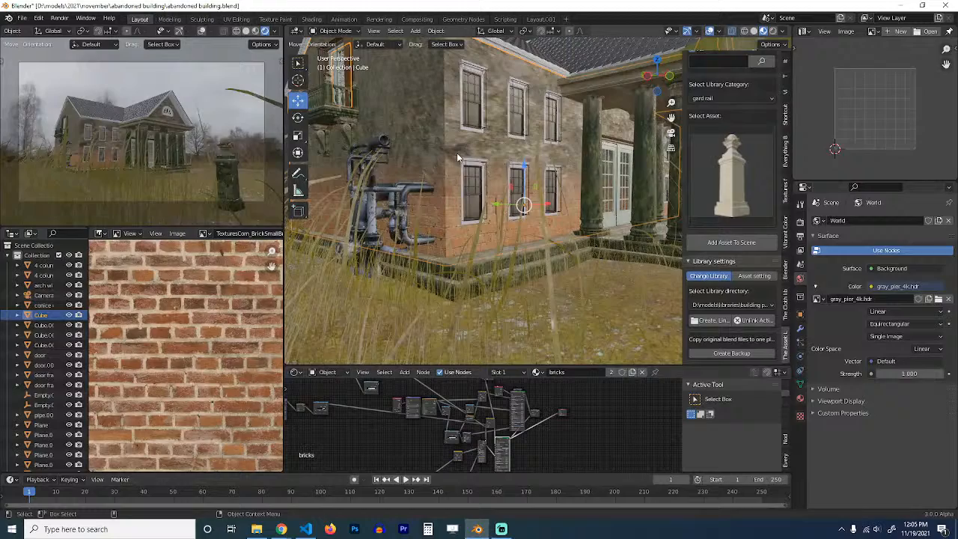
# Step: Swap the Mix node's two colour inputs so brick covers the upper walls and plaster the wall base
pyautogui.scroll(5, 504, 429)
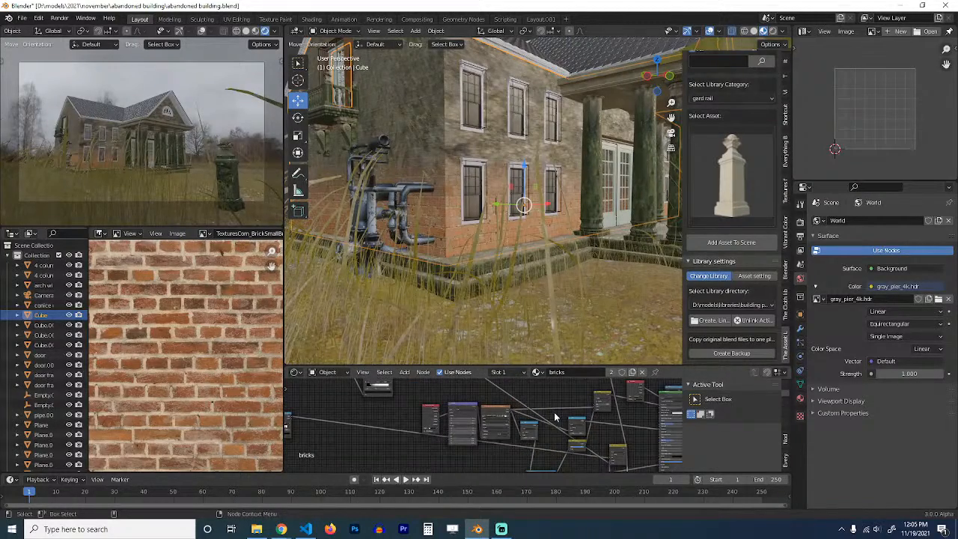
pyautogui.scroll(4, 458, 416)
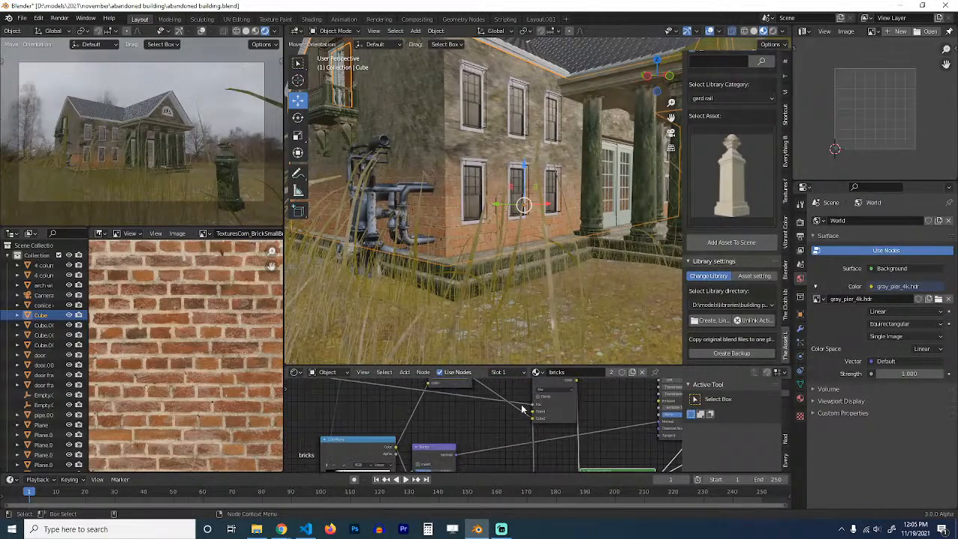
pyautogui.moveTo(535, 423); pyautogui.dragTo(603, 442)
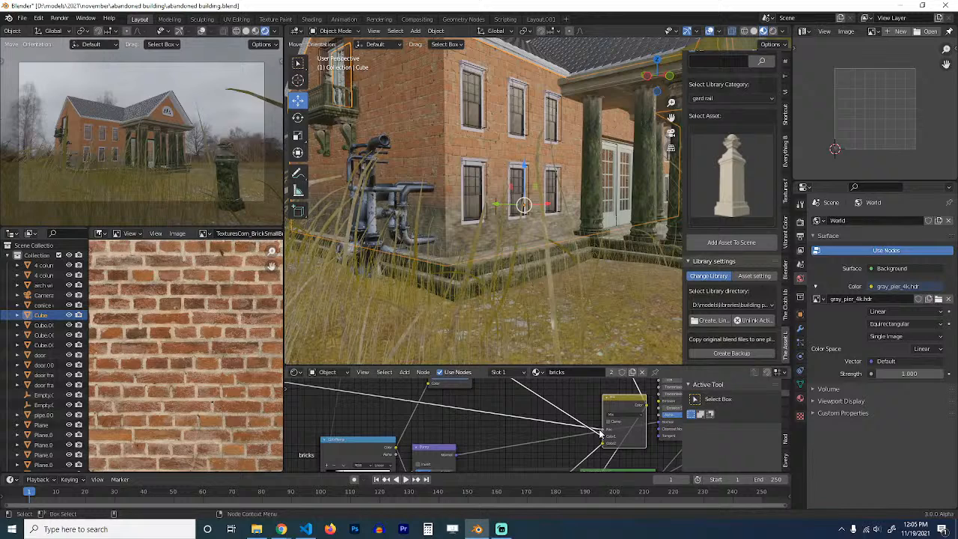
# Step: Select the concrete base around the house and save the blend file
pyautogui.hotkey('alt', 'Tab')
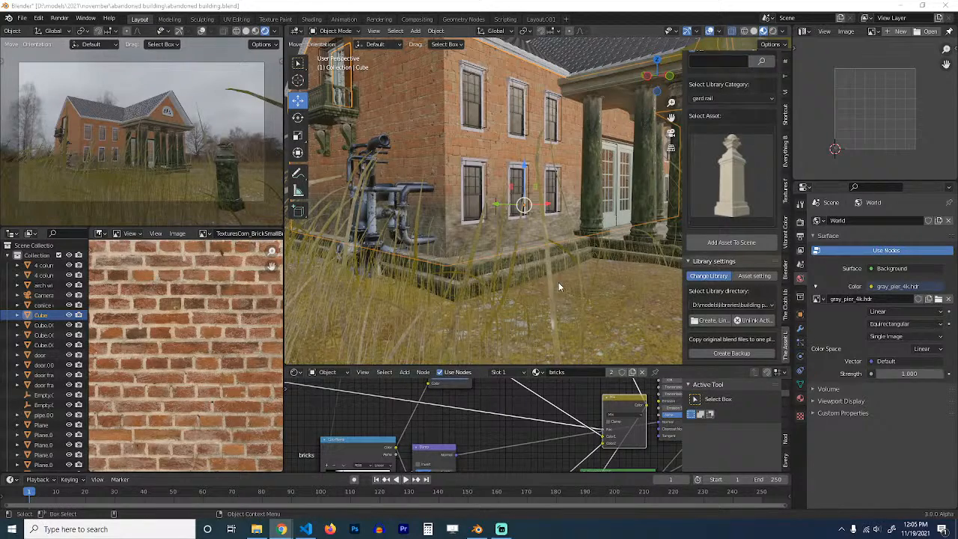
pyautogui.moveTo(532, 252)
pyautogui.mouseDown(button='middle')
pyautogui.moveTo(514, 278)
pyautogui.moveTo(545, 250)
pyautogui.mouseUp(button='middle')
pyautogui.click(514, 268)
pyautogui.hotkey('ctrl', 's')
# Step: Preview the RGB Curves moss node of the concrete_trench material on the concrete parts
pyautogui.scroll(-5, 547, 255)
pyautogui.scroll(5, 550, 262)
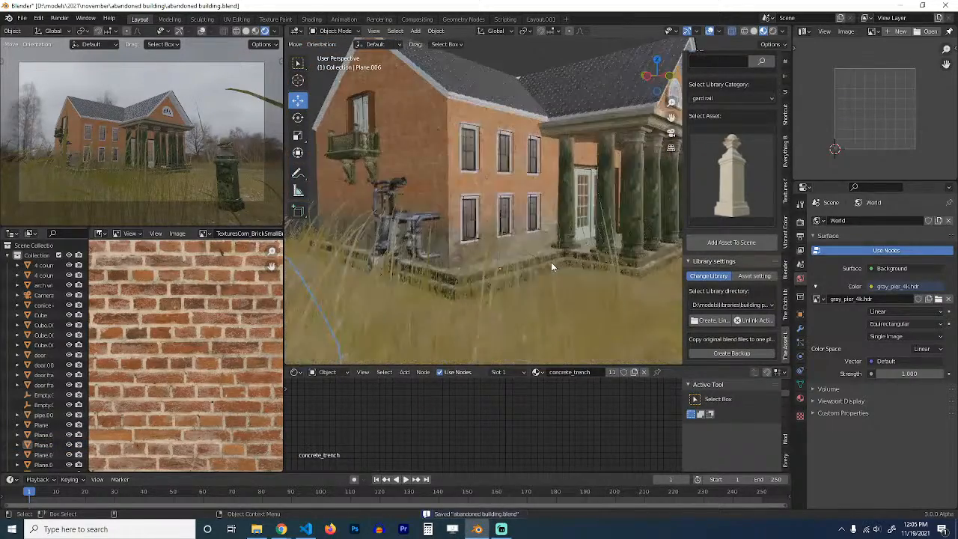
pyautogui.scroll(-8, 552, 420)
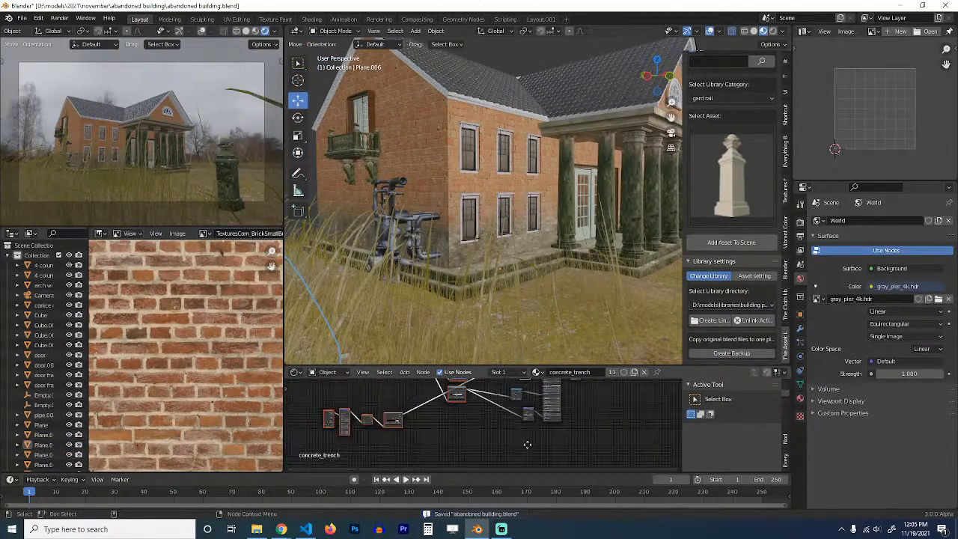
pyautogui.scroll(3, 538, 440)
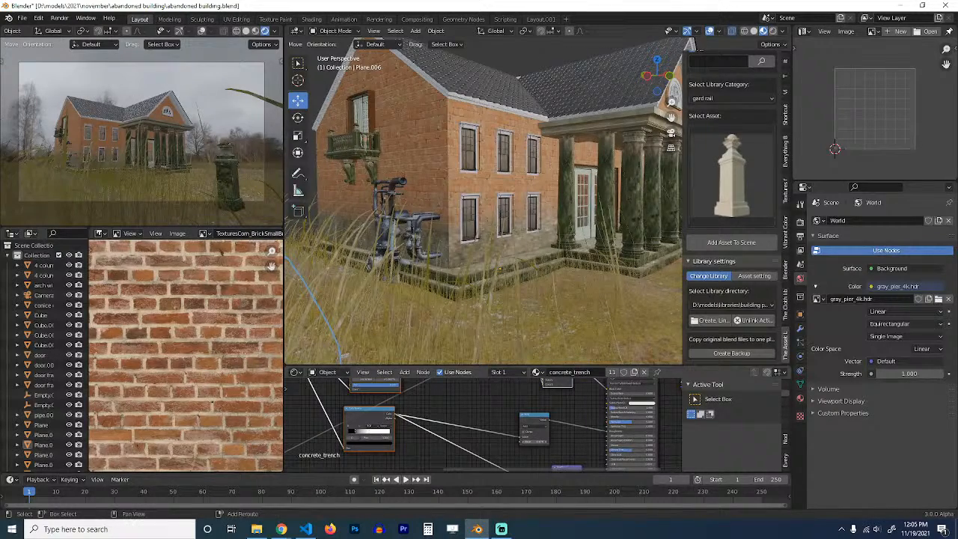
pyautogui.scroll(-5, 505, 437)
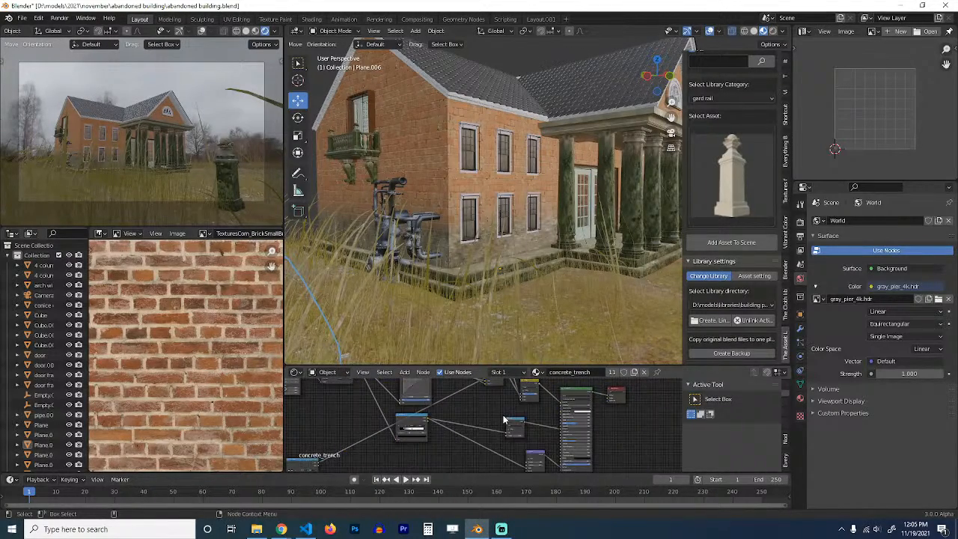
pyautogui.scroll(4, 493, 434)
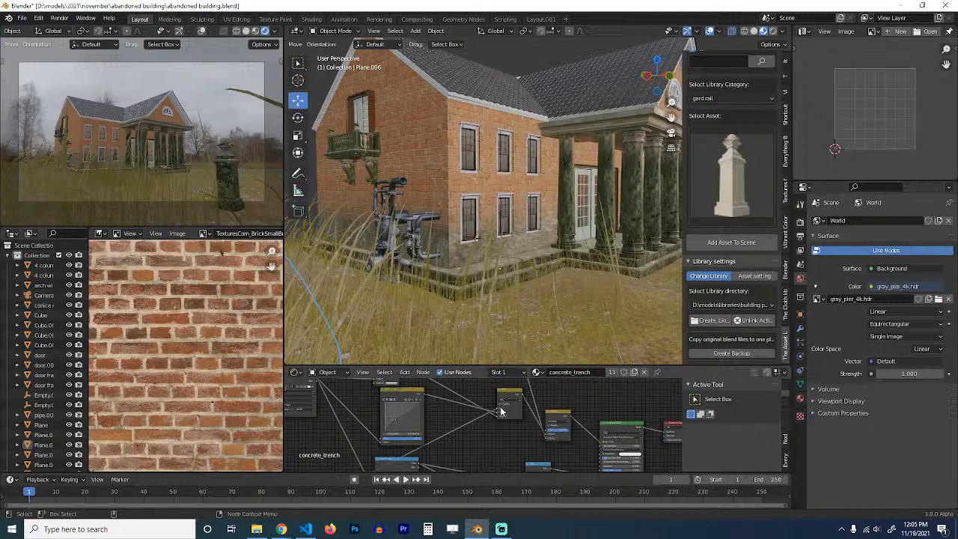
pyautogui.keyDown('ctrl'); pyautogui.keyDown('shift'); pyautogui.click(407, 395); pyautogui.keyUp('shift'); pyautogui.keyUp('ctrl')
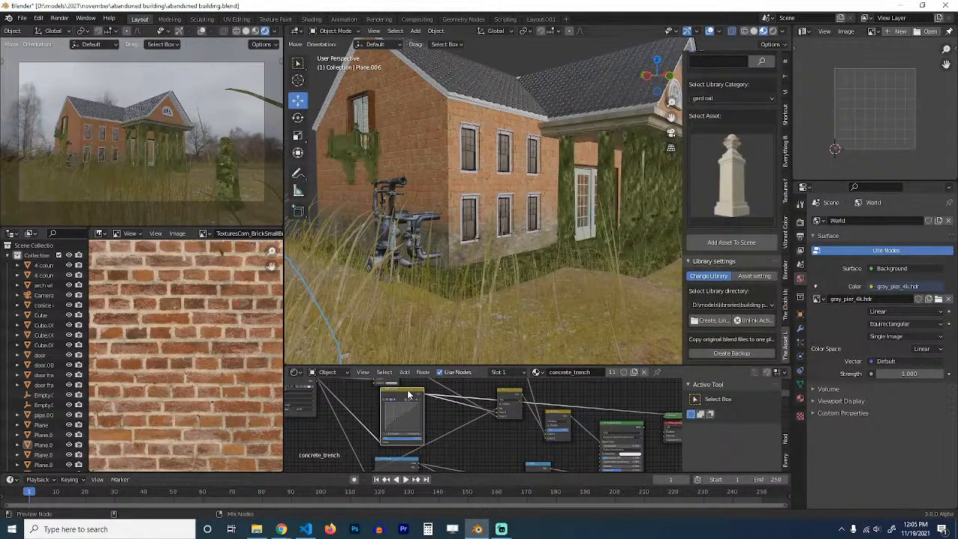
# Step: Restore the concrete_trench material's Principled BSDF as the output, then select the house walls
pyautogui.scroll(-2, 447, 405)
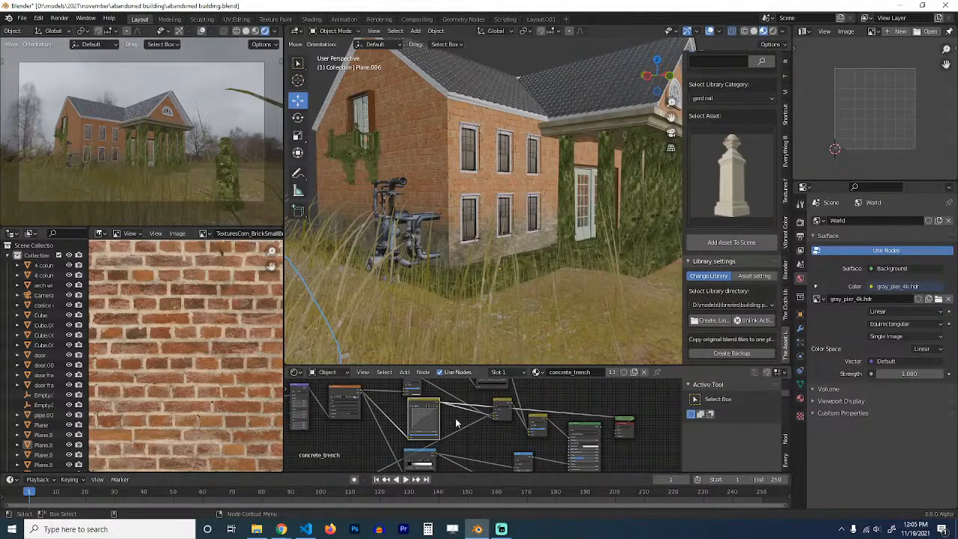
pyautogui.keyDown('ctrl'); pyautogui.keyDown('shift'); pyautogui.click(586, 428); pyautogui.keyUp('shift'); pyautogui.keyUp('ctrl')
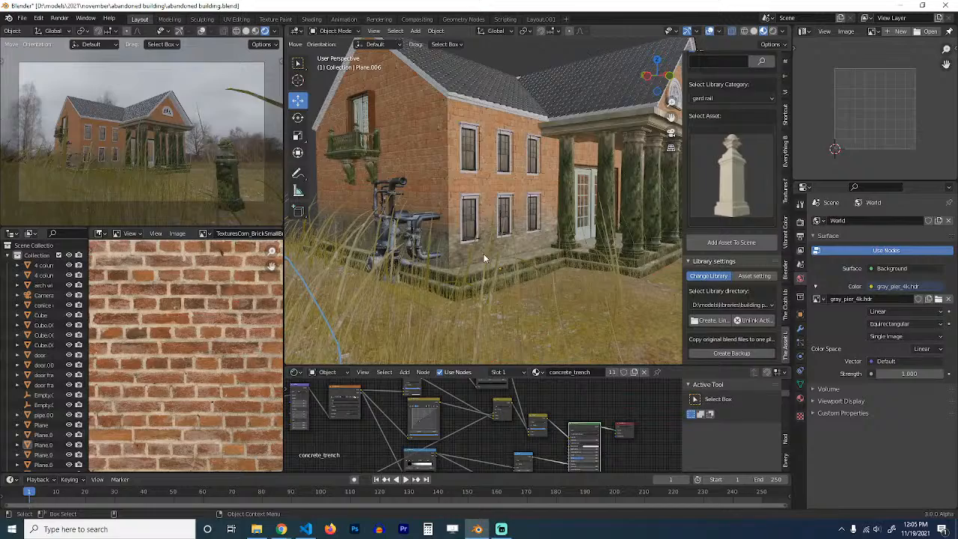
pyautogui.click(454, 254)
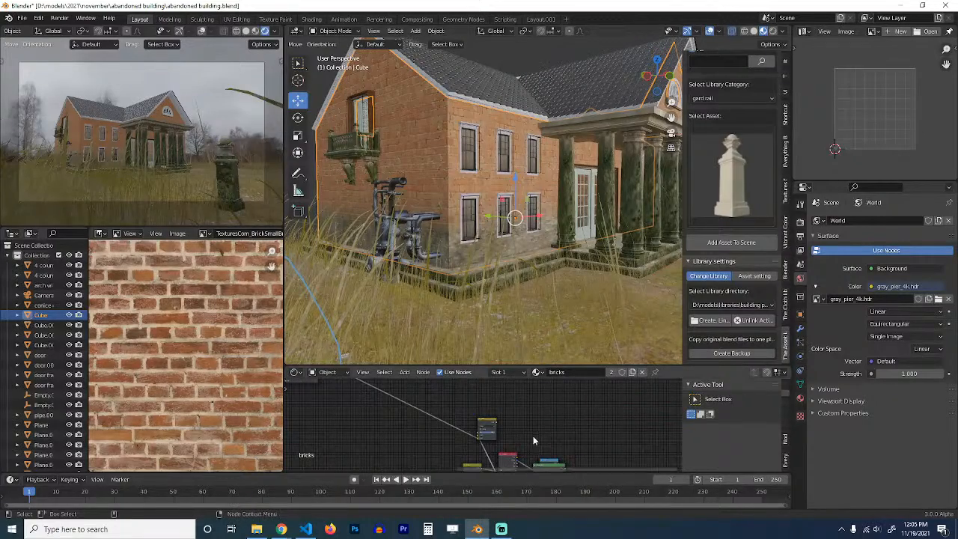
# Step: Preview the bricks material's upper Mix node on the house walls
pyautogui.scroll(-2, 516, 431)
pyautogui.scroll(4, 511, 428)
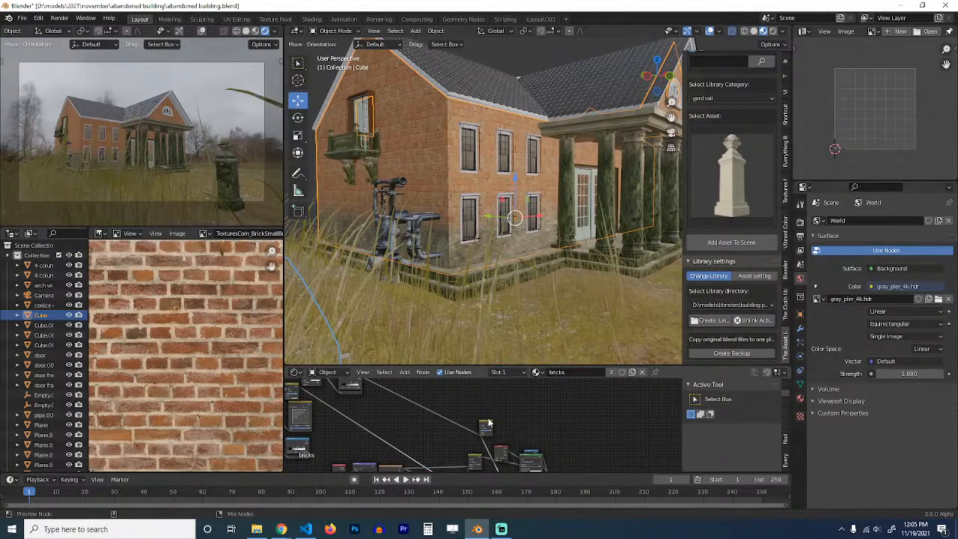
pyautogui.keyDown('ctrl'); pyautogui.keyDown('shift'); pyautogui.click(487, 425); pyautogui.keyUp('shift'); pyautogui.keyUp('ctrl')
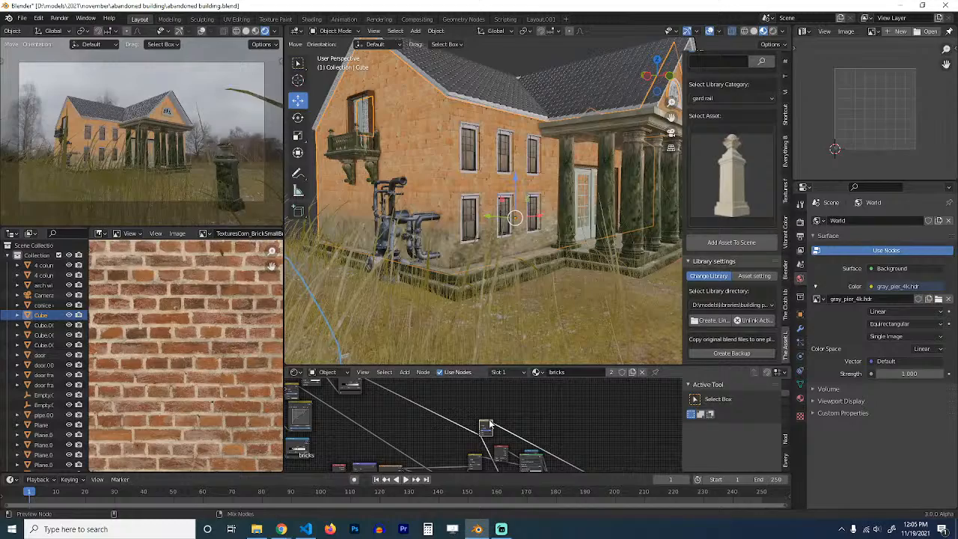
pyautogui.scroll(-4, 496, 421)
pyautogui.scroll(2, 523, 404)
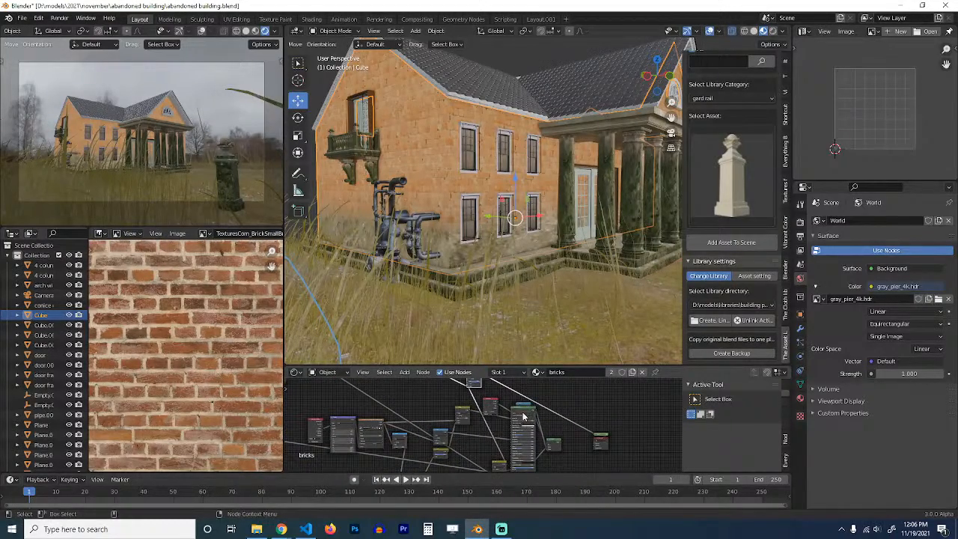
# Step: Remove the bricks material's upper Principled BSDF and the Mix Shader, linking the lower Principled BSDF directly to the material output
pyautogui.keyDown('ctrl'); pyautogui.keyDown('shift'); pyautogui.click(528, 413); pyautogui.keyUp('shift'); pyautogui.keyUp('ctrl')
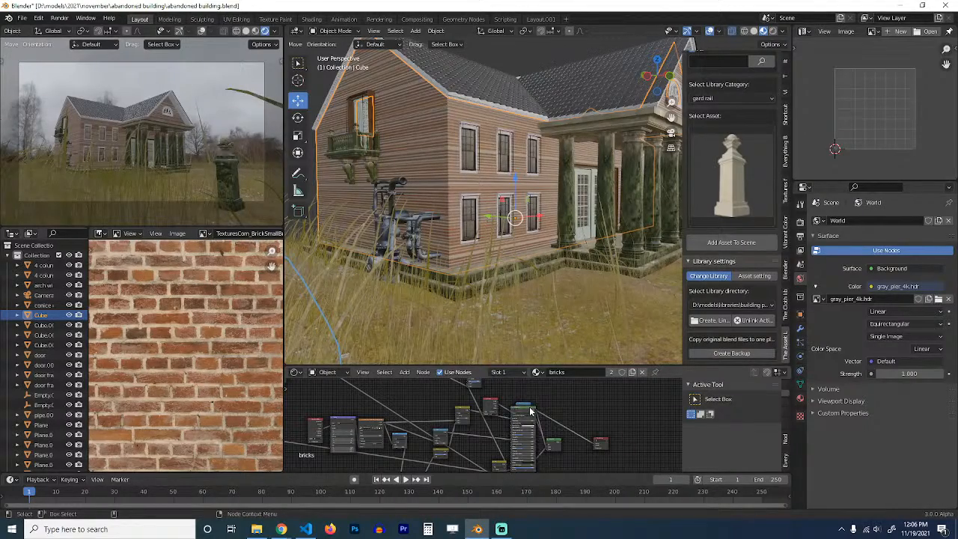
pyautogui.keyDown('ctrl'); pyautogui.keyDown('shift'); pyautogui.click(529, 410); pyautogui.keyUp('shift'); pyautogui.keyUp('ctrl')
pyautogui.keyDown('ctrl'); pyautogui.keyDown('shift'); pyautogui.click(524, 430); pyautogui.keyUp('shift'); pyautogui.keyUp('ctrl')
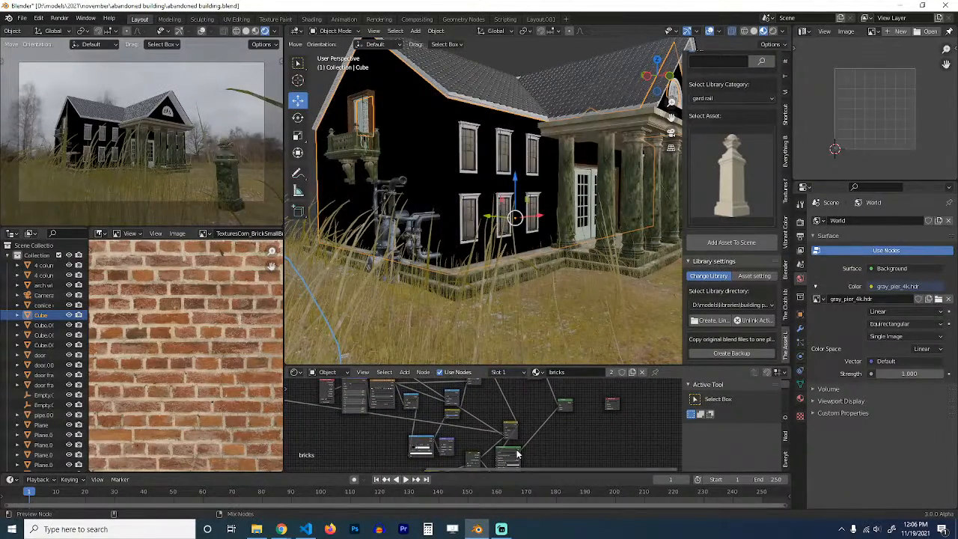
pyautogui.keyDown('ctrl'); pyautogui.keyDown('shift'); pyautogui.click(513, 450); pyautogui.keyUp('shift'); pyautogui.keyUp('ctrl')
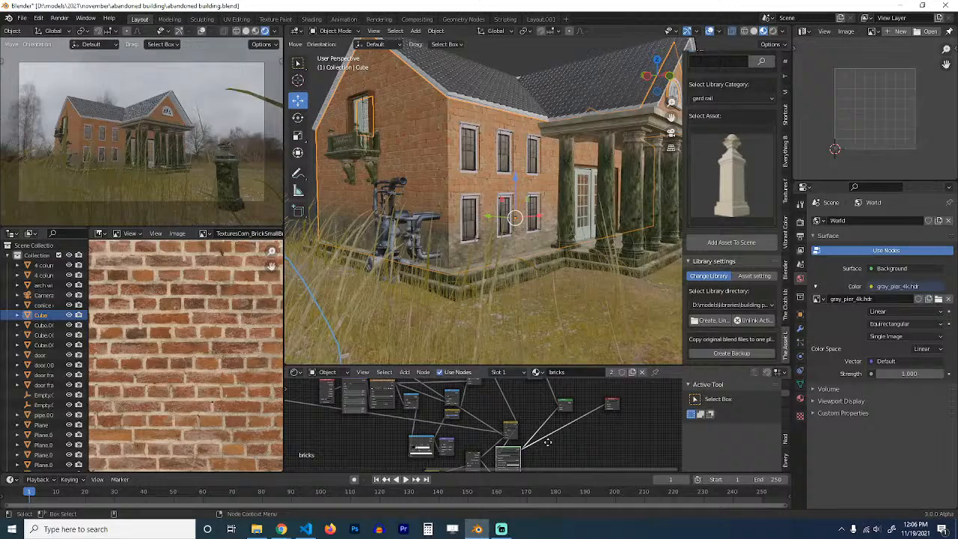
pyautogui.moveTo(509, 454); pyautogui.dragTo(561, 446)
pyautogui.click(567, 405)
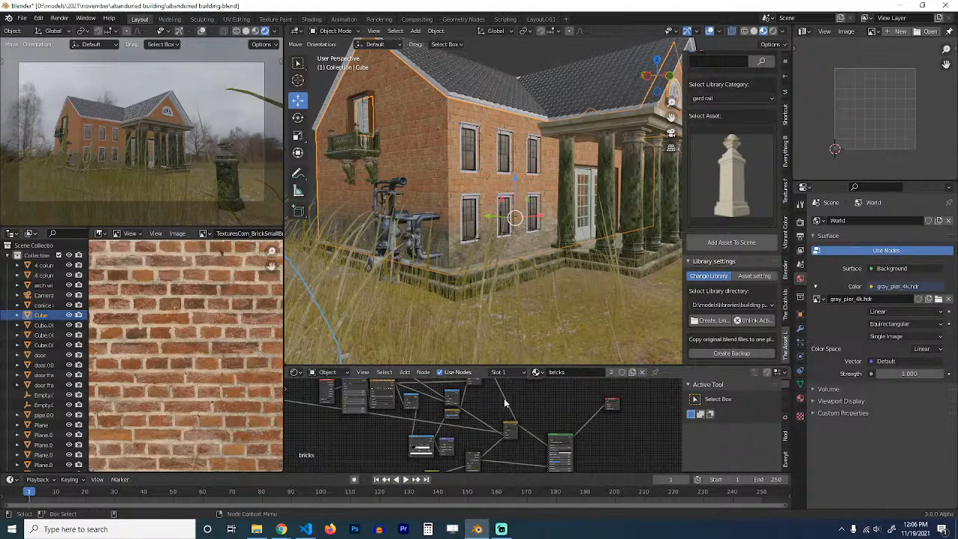
# Step: Delete the leftover RGB Curves and ColorRamp nodes from the upper part of the bricks node tree
pyautogui.moveTo(503, 398); pyautogui.dragTo(528, 446, button='middle')
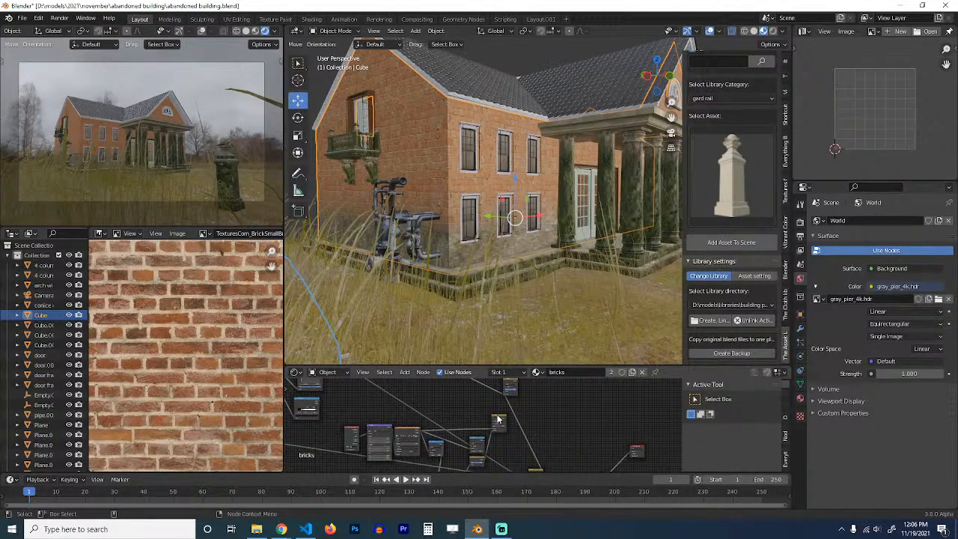
pyautogui.moveTo(511, 425); pyautogui.dragTo(528, 446, button='middle')
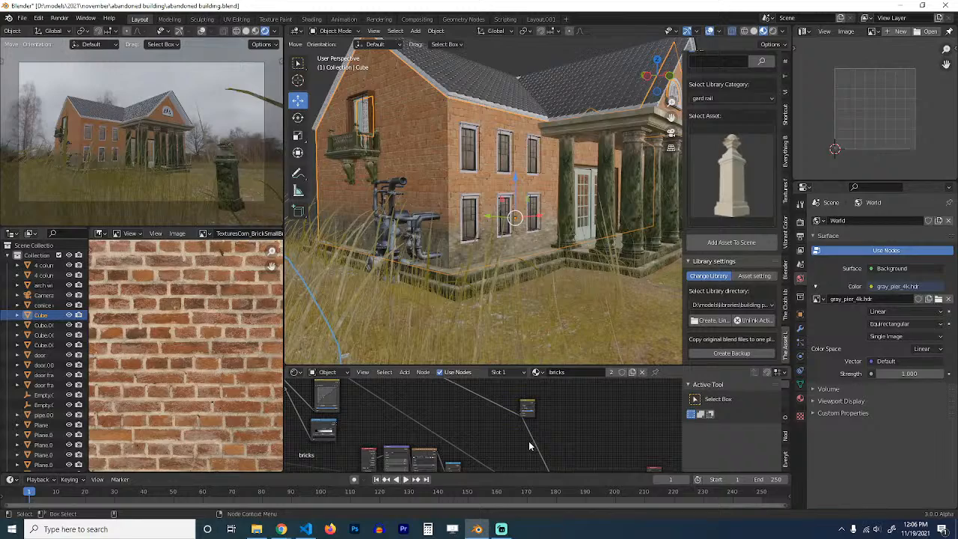
pyautogui.scroll(-3, 519, 434)
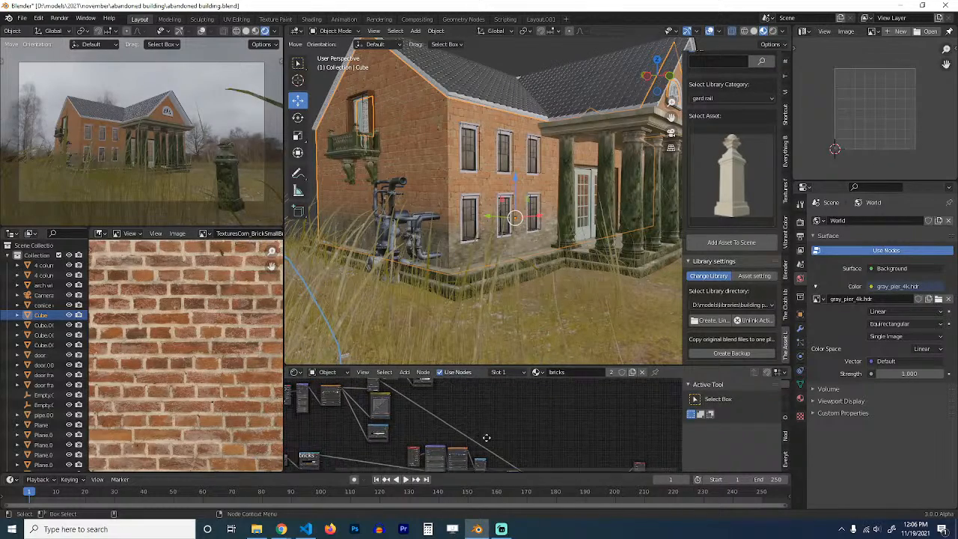
pyautogui.moveTo(461, 435); pyautogui.dragTo(493, 401, button='middle')
pyautogui.click(494, 400)
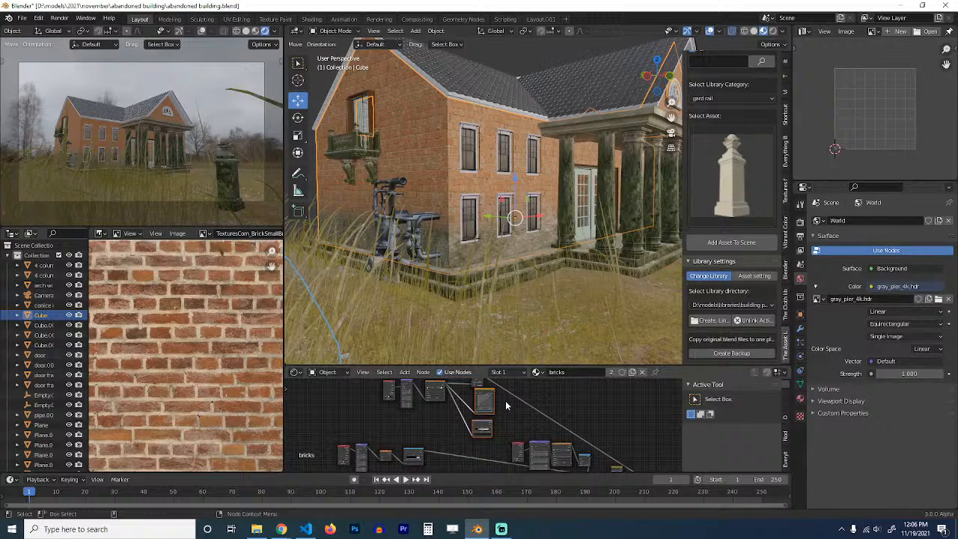
pyautogui.moveTo(510, 402); pyautogui.dragTo(475, 431)
pyautogui.press('x')
# Step: Delete the node group around the ColorRamp and bump nodes beside the upper brick texture chain
pyautogui.moveTo(533, 439); pyautogui.dragTo(473, 425, button='middle')
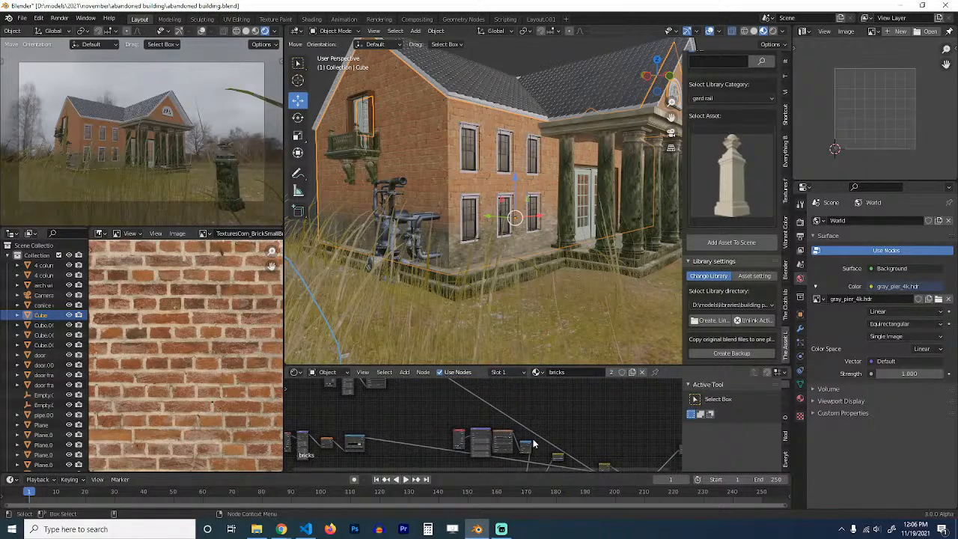
pyautogui.moveTo(533, 445); pyautogui.dragTo(497, 410, button='middle')
pyautogui.scroll(2, 484, 425)
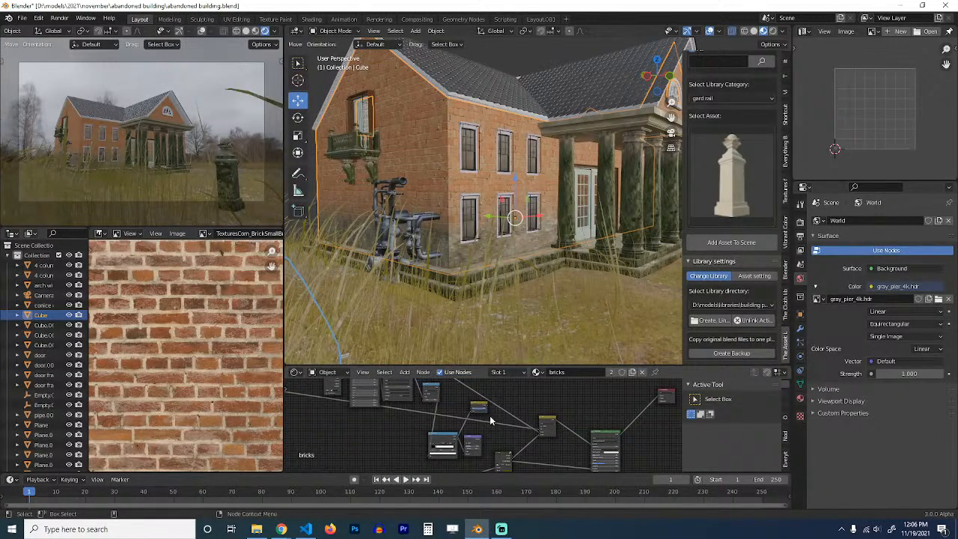
pyautogui.moveTo(501, 401); pyautogui.dragTo(426, 451)
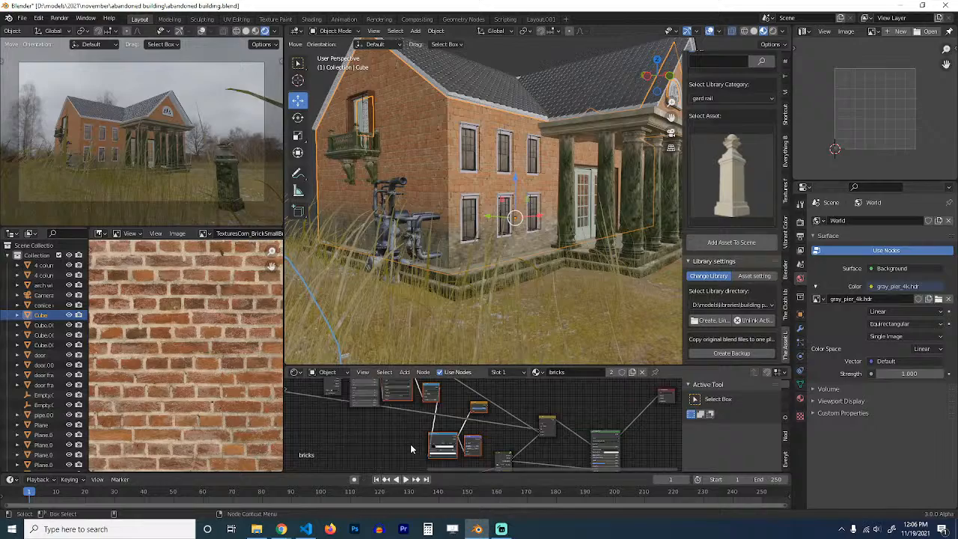
pyautogui.press('x')
# Step: Check the remaining texture nodes of the bricks material, deselect all objects and save the blend file
pyautogui.scroll(-2, 410, 443)
pyautogui.moveTo(483, 433)
pyautogui.mouseDown(button='middle')
pyautogui.moveTo(555, 404)
pyautogui.moveTo(600, 443)
pyautogui.moveTo(546, 430)
pyautogui.moveTo(494, 433)
pyautogui.mouseUp(button='middle')
pyautogui.scroll(2, 494, 434)
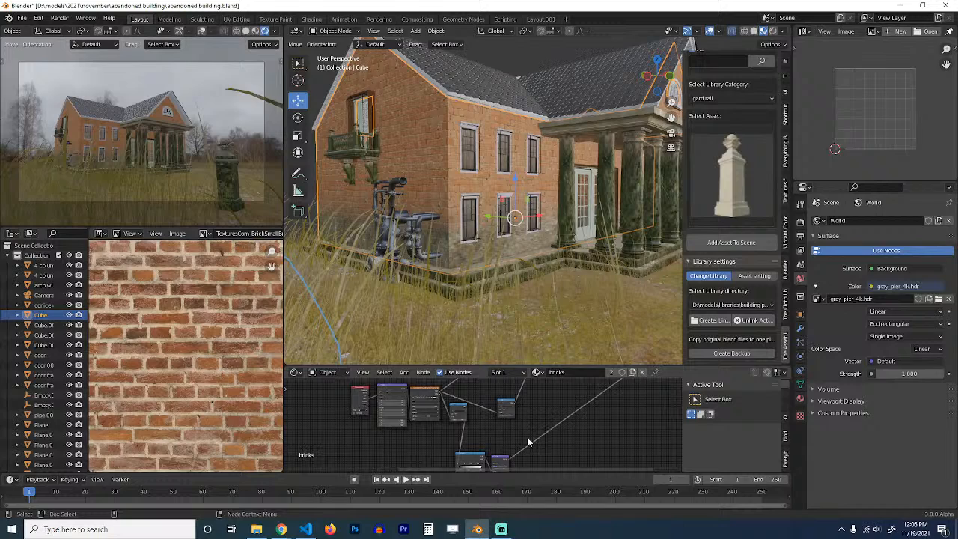
pyautogui.moveTo(516, 428); pyautogui.dragTo(517, 443, button='middle')
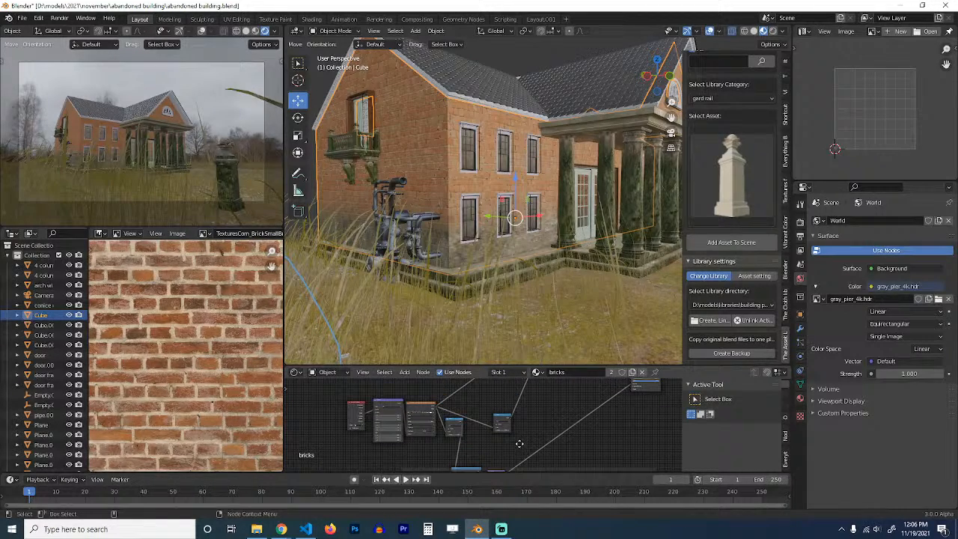
pyautogui.hotkey('alt', 'a')
pyautogui.hotkey('ctrl', 's')
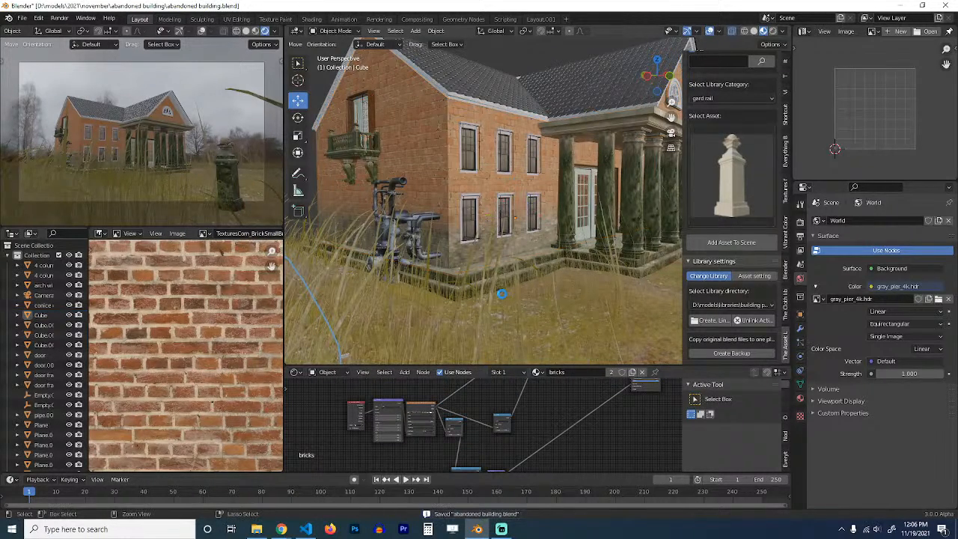
# Step: Browse the windows category of the building asset library
pyautogui.click(694, 180)
pyautogui.click(696, 184)
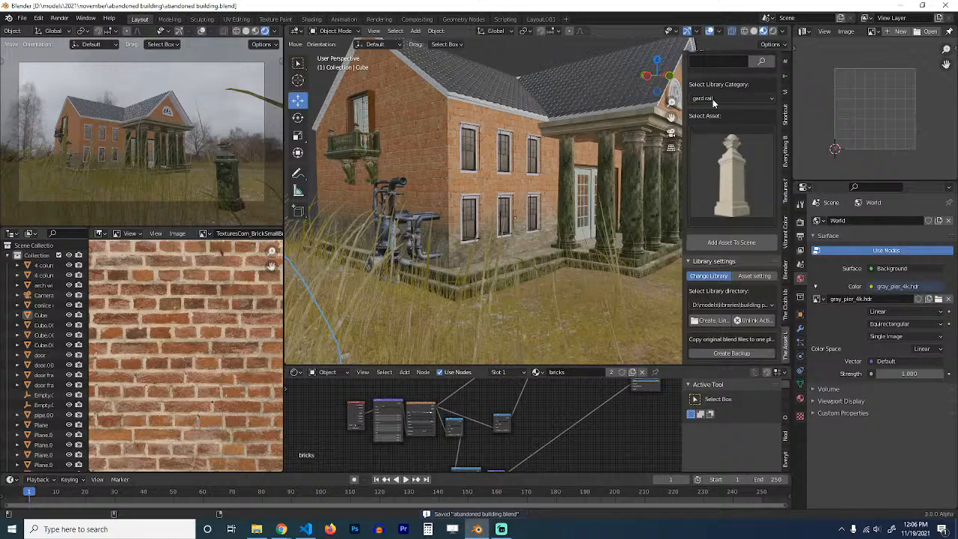
pyautogui.scroll(3, 715, 113)
pyautogui.click(721, 157)
pyautogui.click(698, 280)
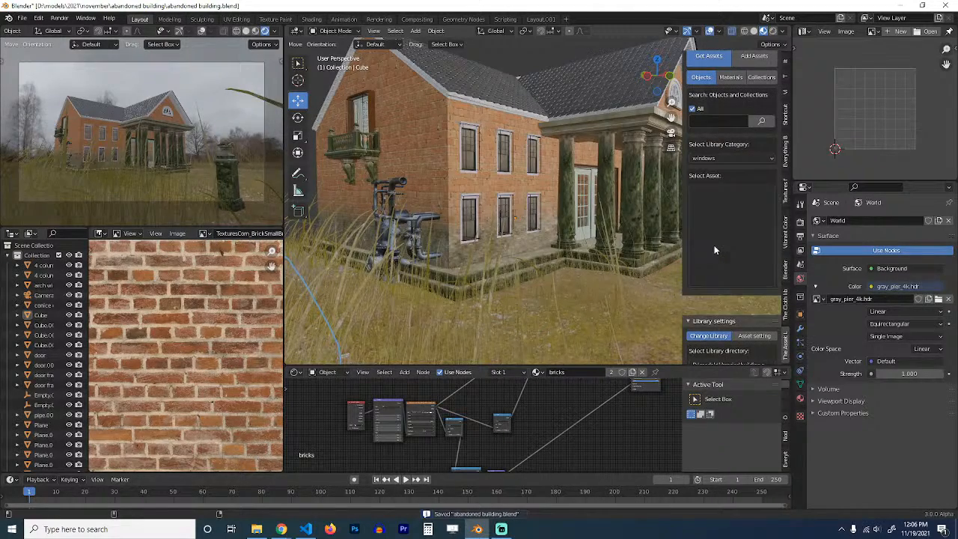
pyautogui.click(715, 250)
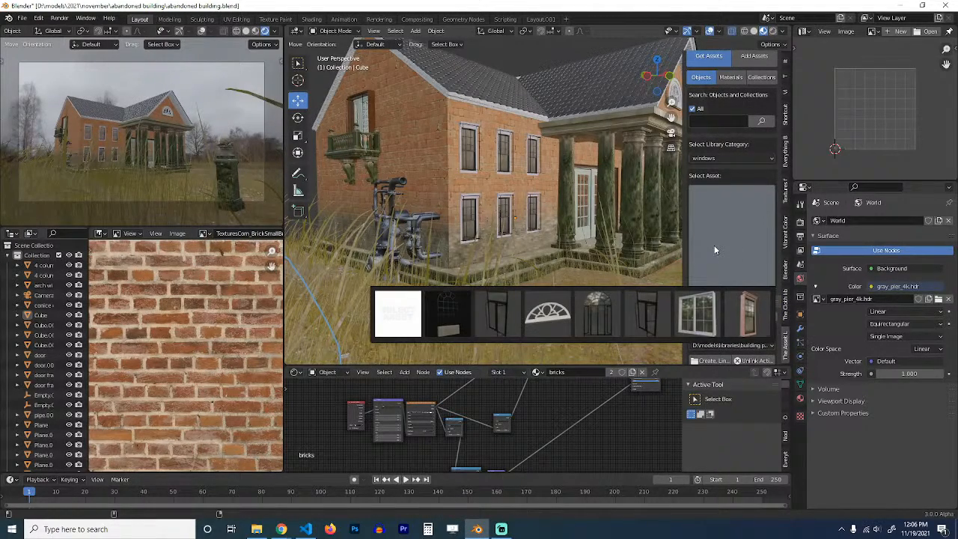
# Step: Look through the ceiling and decals categories of the asset library
pyautogui.click(736, 157)
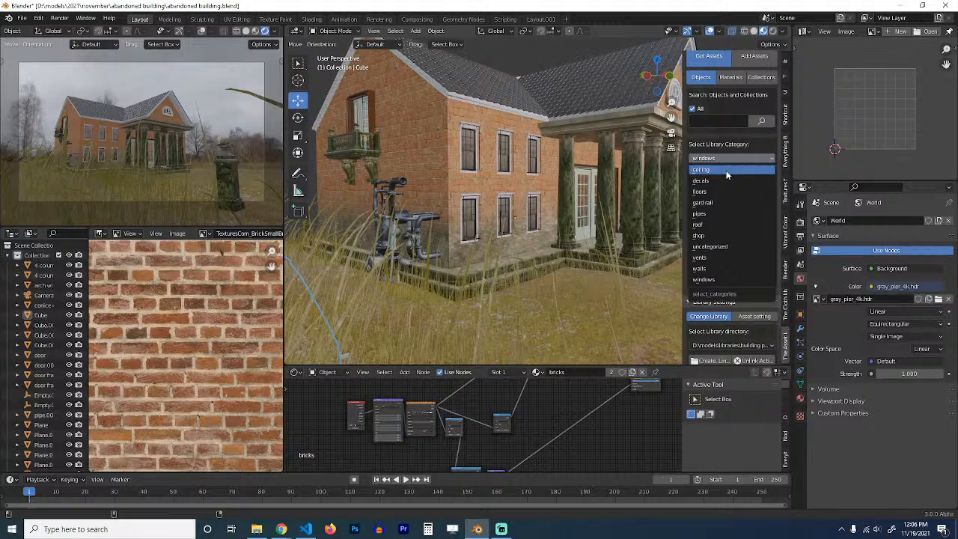
pyautogui.click(723, 216)
pyautogui.click(723, 216)
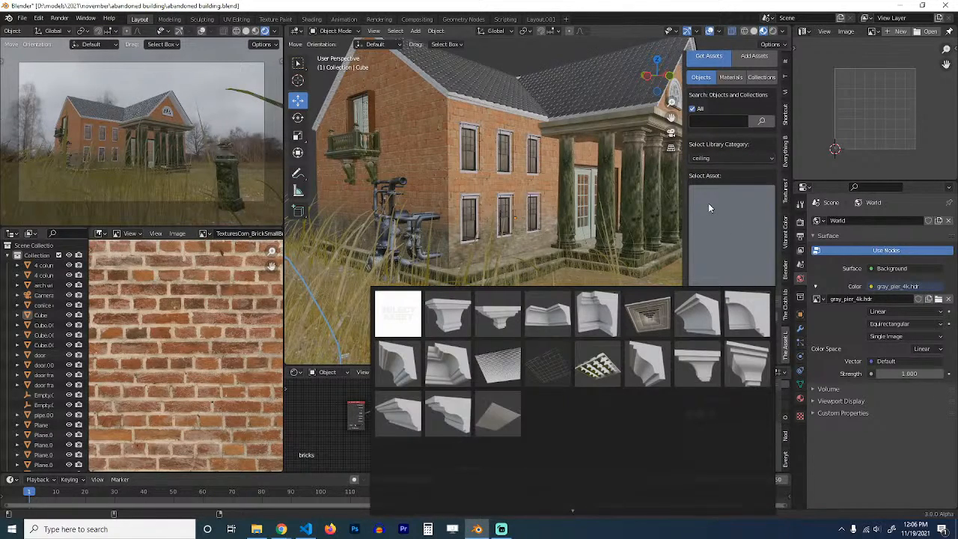
pyautogui.click(709, 205)
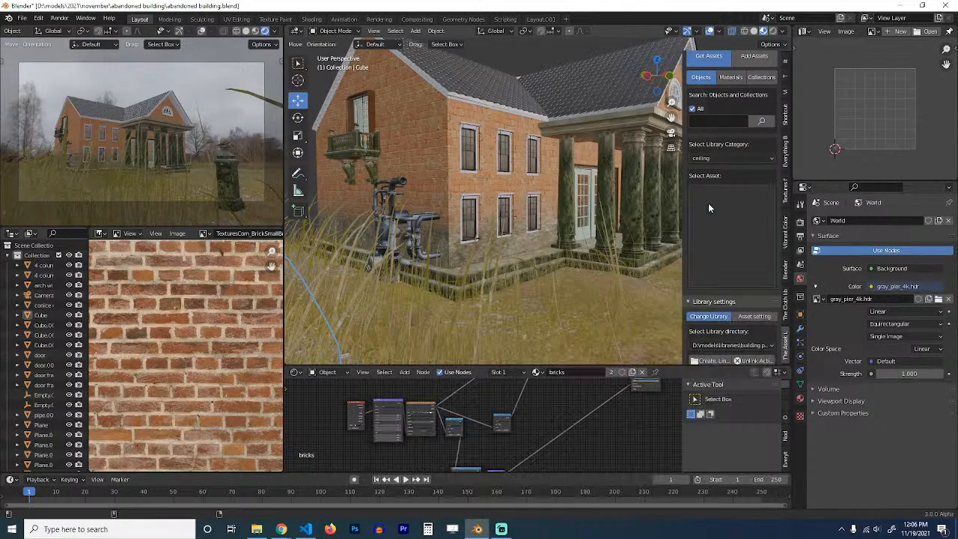
pyautogui.click(732, 158)
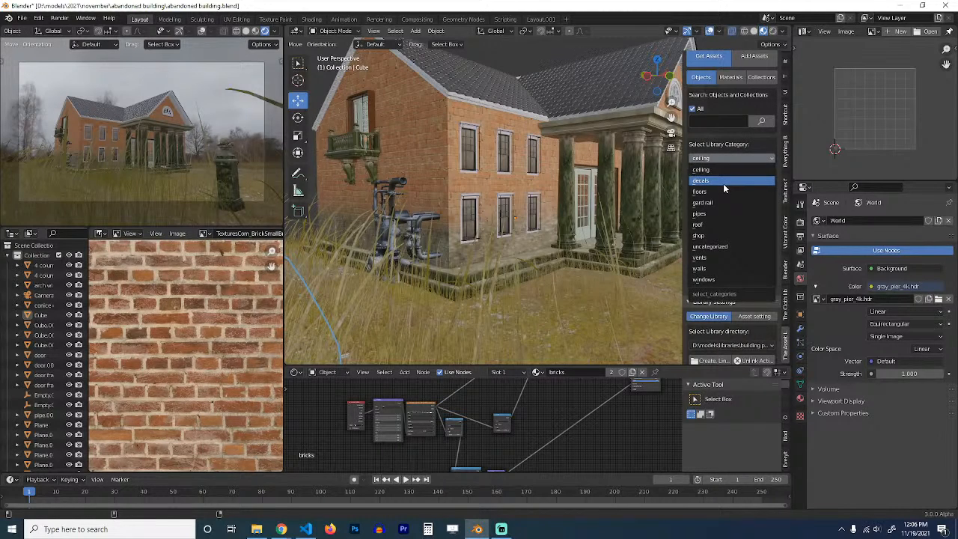
pyautogui.click(722, 183)
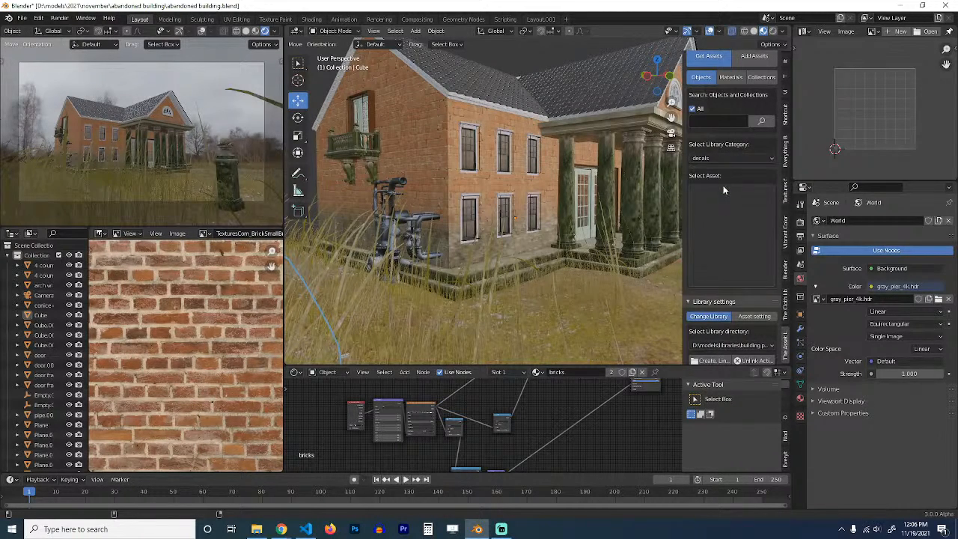
pyautogui.click(729, 251)
pyautogui.click(692, 261)
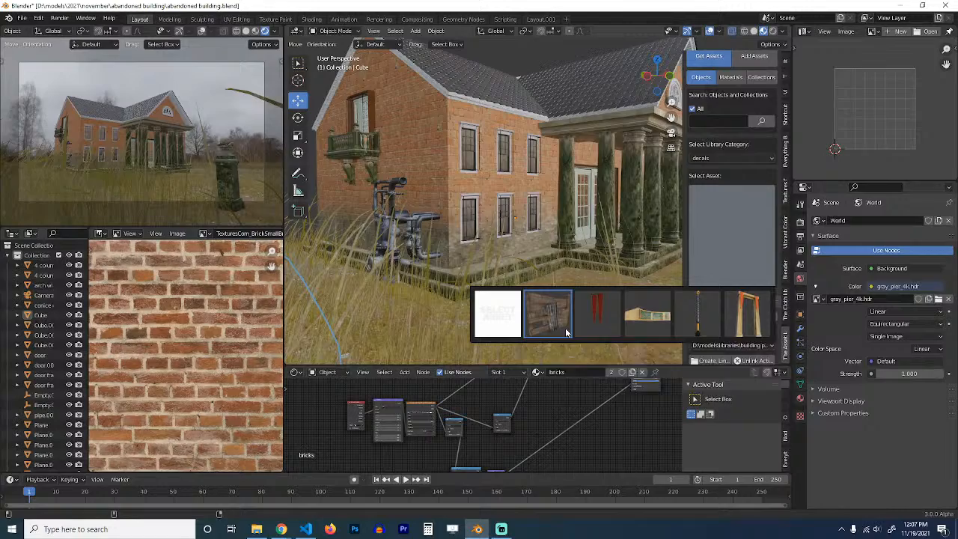
# Step: Duplicate the arch window and snap the copy to the 3D cursor above the balcony door on the gable wall
pyautogui.moveTo(519, 166); pyautogui.dragTo(528, 158, button='middle')
pyautogui.click(430, 177)
pyautogui.moveTo(430, 176); pyautogui.dragTo(452, 168, button='middle')
pyautogui.click(532, 153)
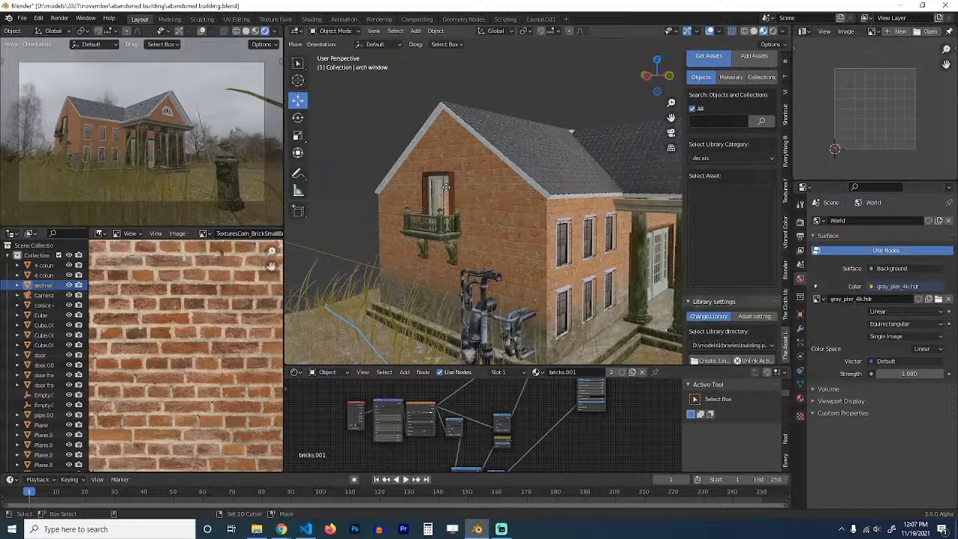
pyautogui.hotkey('shift', 'd')
pyautogui.rightClick(449, 169)
pyautogui.hotkey('shift', 's')
pyautogui.click(443, 66)
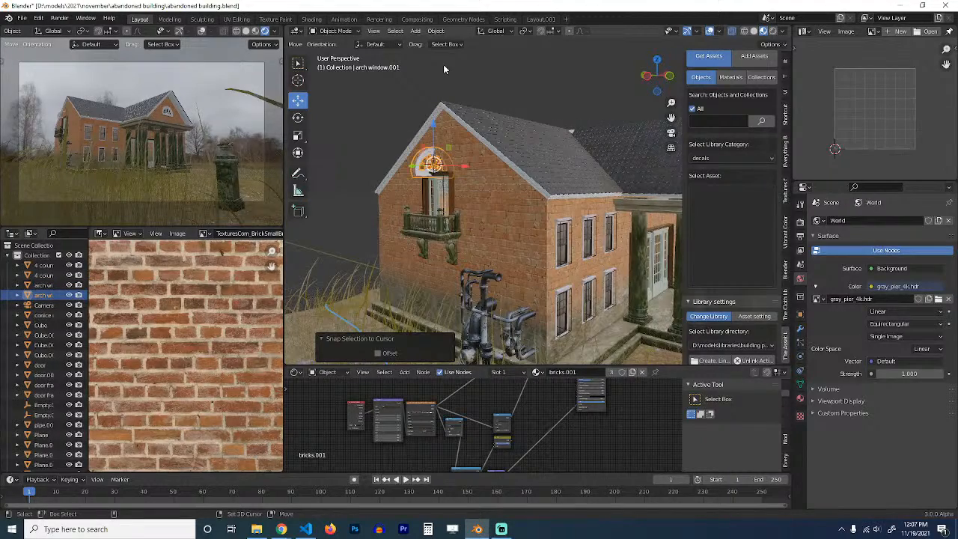
# Step: Rotate the arch window copy -90° around the global Z axis so it faces out of the gable wall
pyautogui.press('KP_Decimal')
pyautogui.moveTo(486, 130); pyautogui.dragTo(497, 140, button='middle')
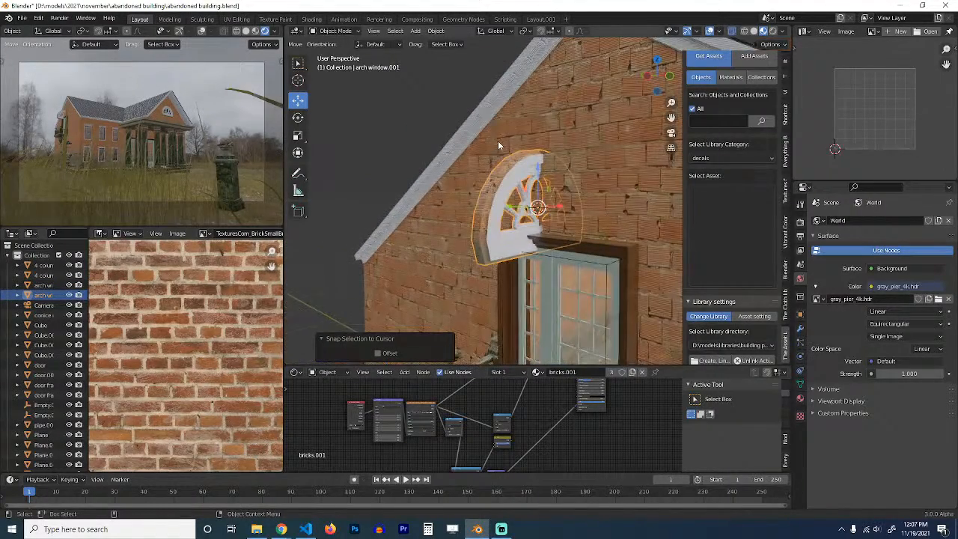
pyautogui.write('rz')
pyautogui.write('90')
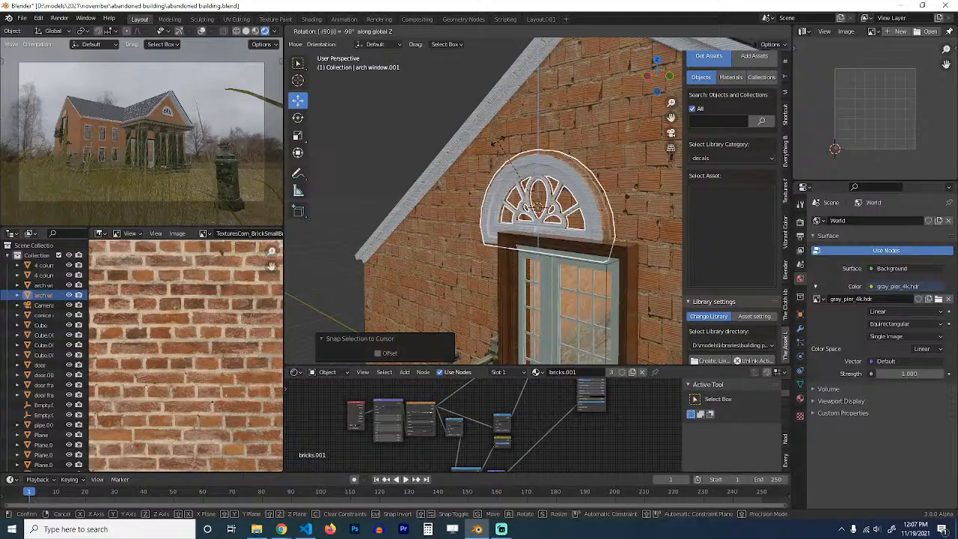
pyautogui.press('Return')
# Step: Move the arch window copy about -0.8 m in Y and 0.2 m in Z to sit over the balcony door
pyautogui.moveTo(497, 140); pyautogui.dragTo(582, 139, button='middle')
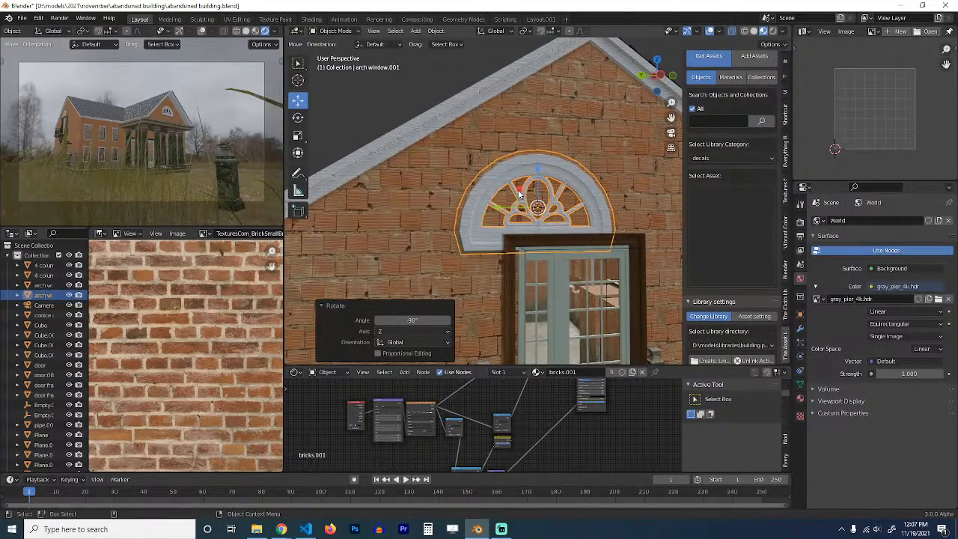
pyautogui.press('g')
pyautogui.click(574, 238)
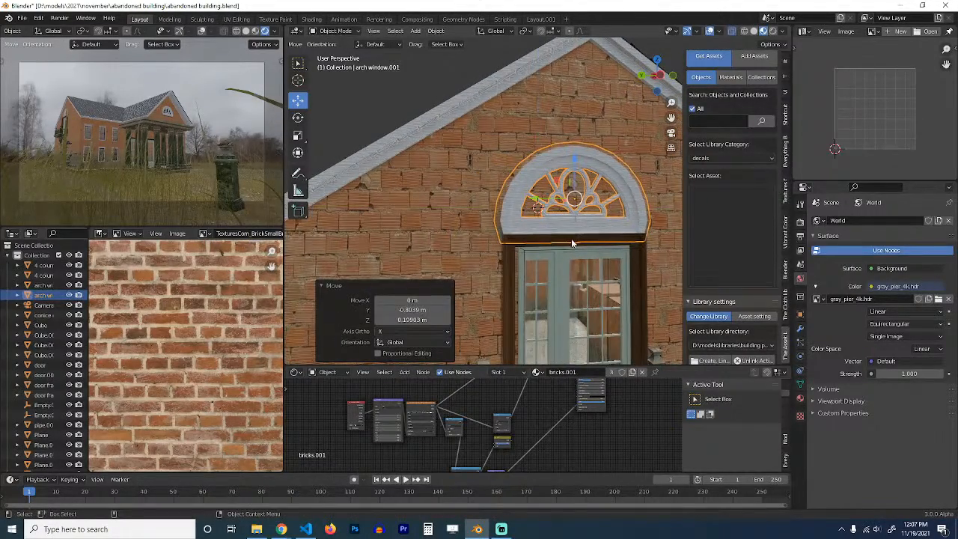
# Step: Scale the balcony door frame on the gable wall to about 0.408 along the global X axis
pyautogui.moveTo(570, 238); pyautogui.dragTo(620, 207, button='middle')
pyautogui.click(645, 221)
pyautogui.press('s')
pyautogui.press('y')
pyautogui.press('x')
pyautogui.click(597, 230)
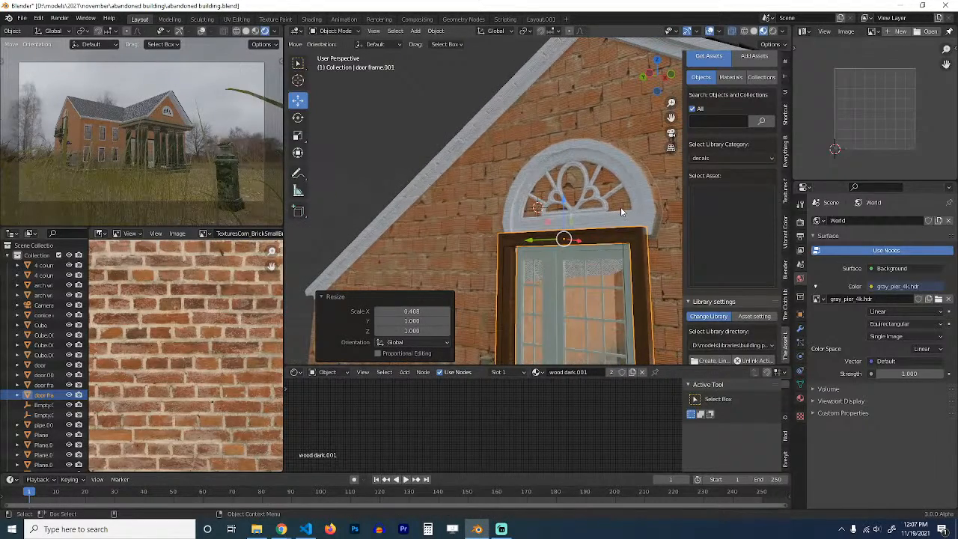
# Step: Link the arch window's material to the balcony door frame and save the file
pyautogui.click(632, 208)
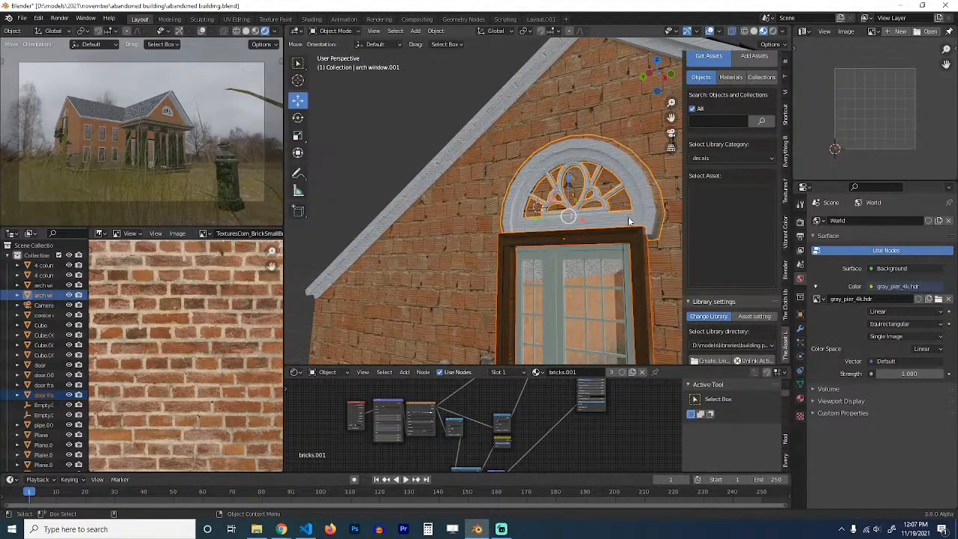
pyautogui.hotkey('ctrl', 'l')
pyautogui.click(628, 214)
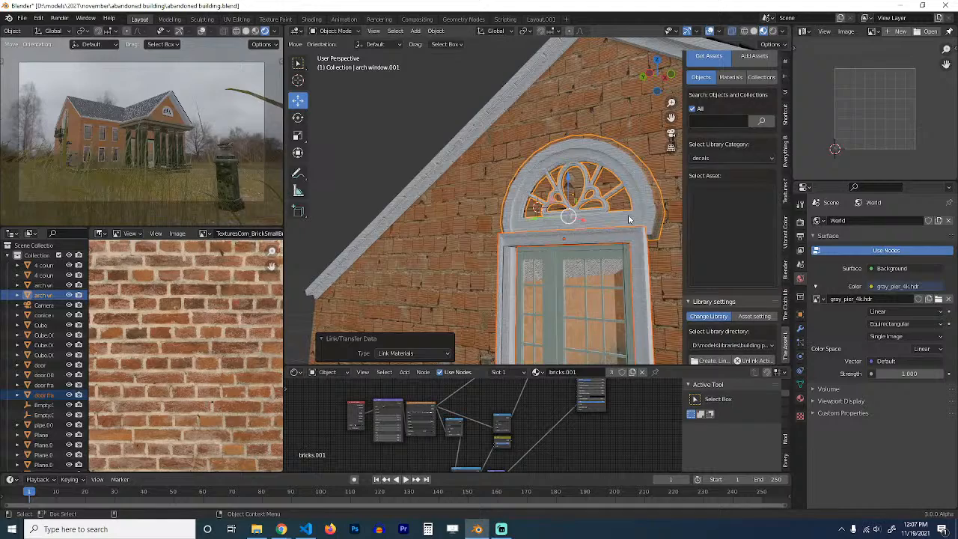
pyautogui.scroll(-5, 628, 214)
pyautogui.moveTo(628, 214); pyautogui.dragTo(541, 208, button='middle')
pyautogui.hotkey('ctrl', 's')
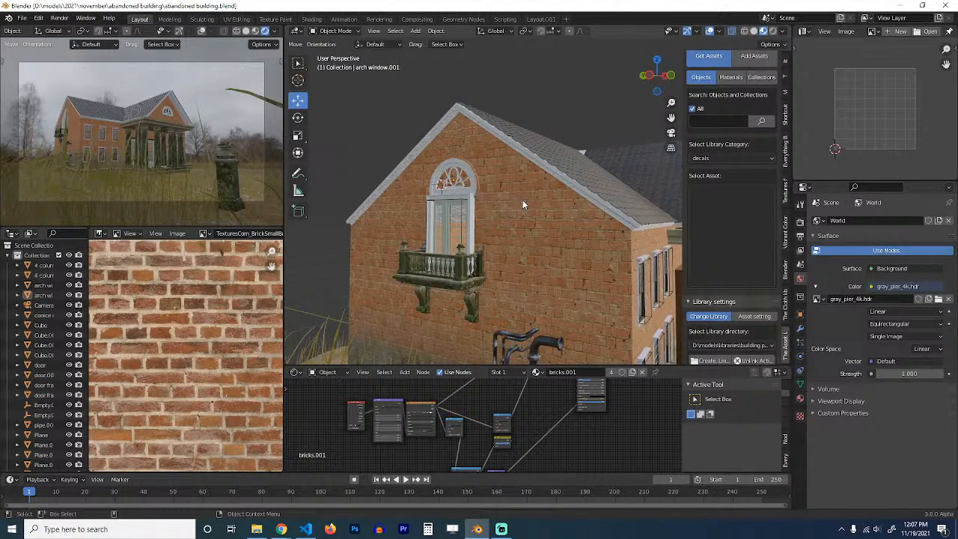
# Step: Check the building's roof, gable wall and portico from several angles and save the file
pyautogui.scroll(-3, 522, 200)
pyautogui.moveTo(522, 201); pyautogui.dragTo(413, 209, button='middle')
pyautogui.scroll(3, 414, 213)
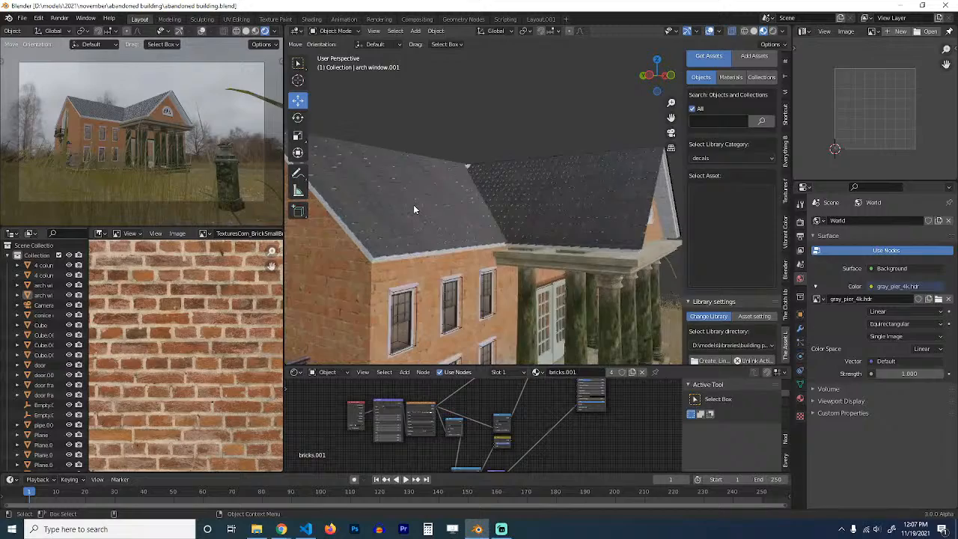
pyautogui.scroll(-3, 414, 202)
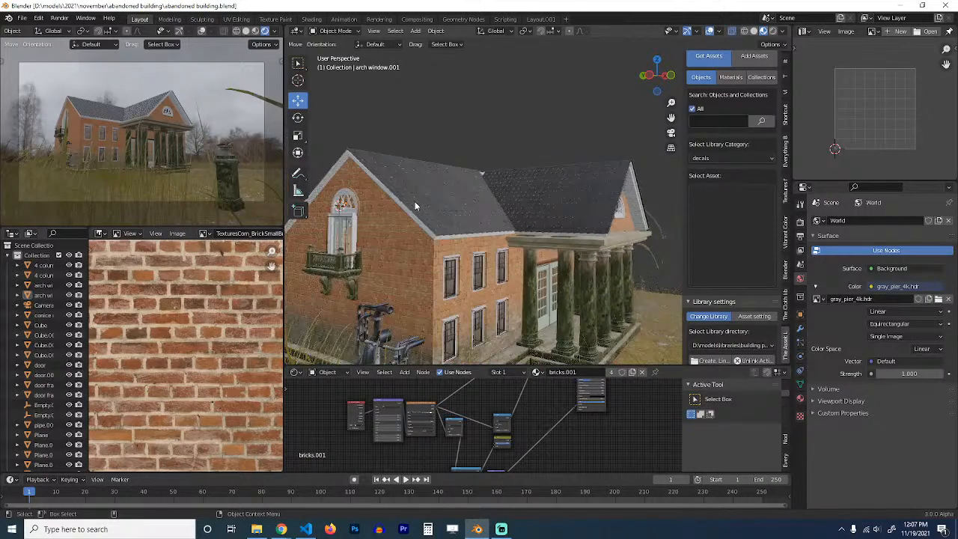
pyautogui.click(499, 530)
pyautogui.click(499, 529)
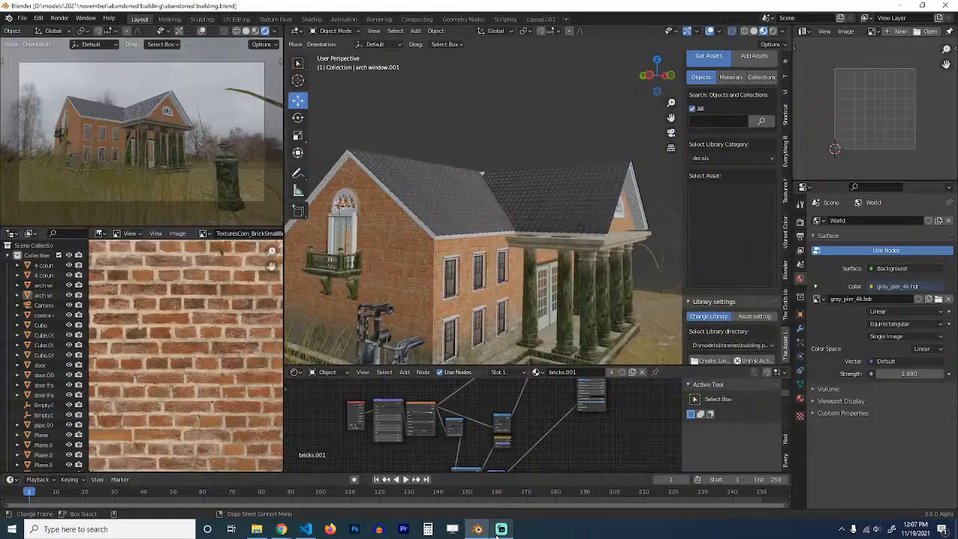
pyautogui.moveTo(570, 189)
pyautogui.mouseDown(button='middle')
pyautogui.moveTo(546, 199)
pyautogui.moveTo(581, 178)
pyautogui.mouseUp(button='middle')
pyautogui.hotkey('ctrl', 's')
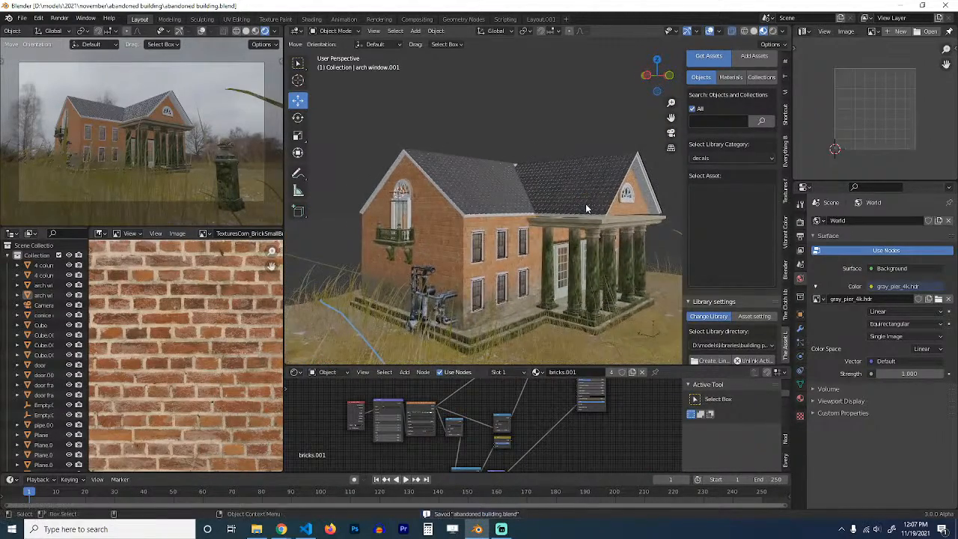
# Step: Look through the ceiling and floors categories of the asset library
pyautogui.scroll(3, 576, 198)
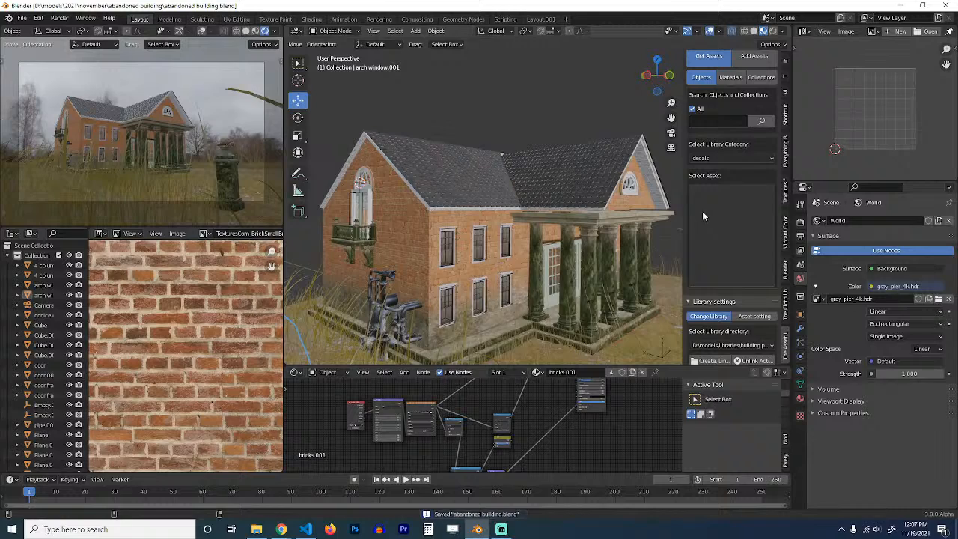
pyautogui.click(702, 211)
pyautogui.click(728, 154)
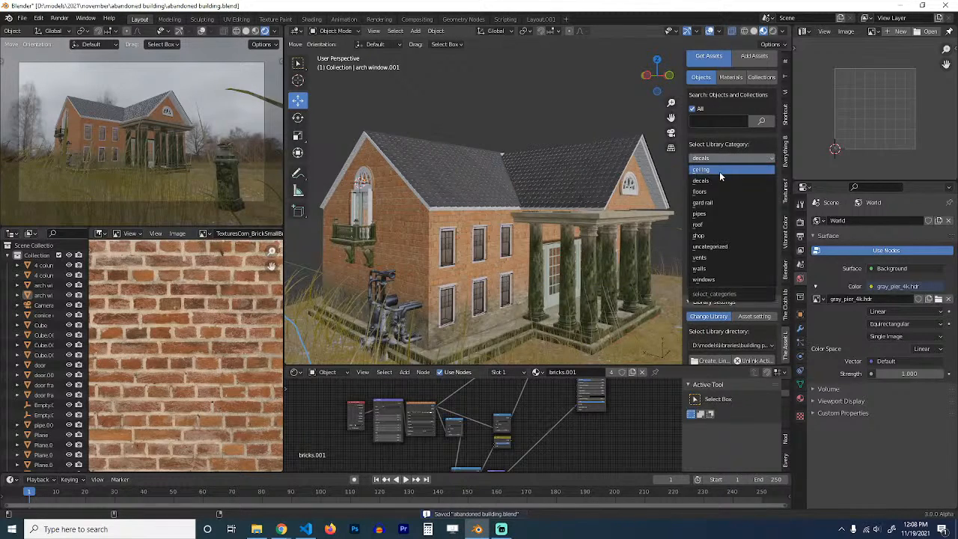
pyautogui.click(719, 171)
pyautogui.click(719, 189)
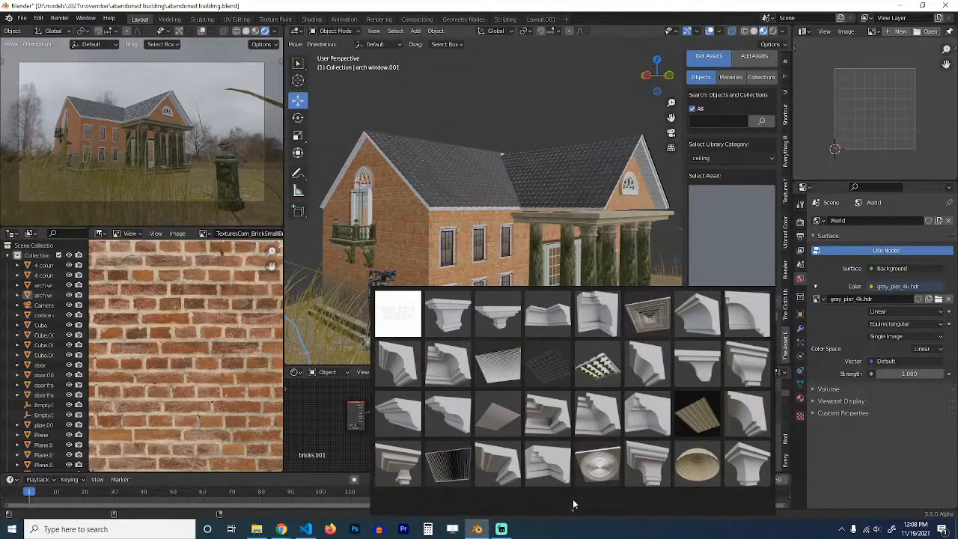
pyautogui.scroll(-2, 568, 509)
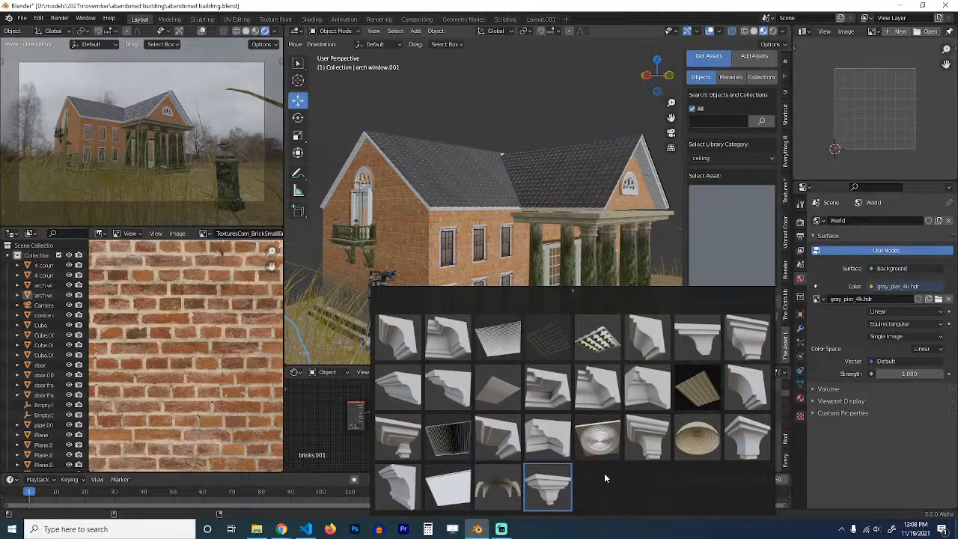
pyautogui.click(729, 158)
pyautogui.click(724, 188)
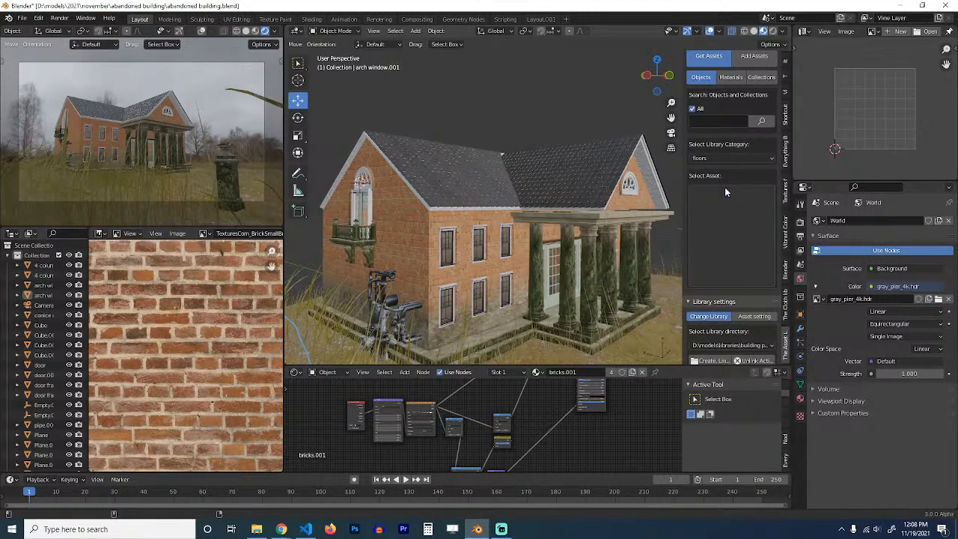
pyautogui.click(724, 192)
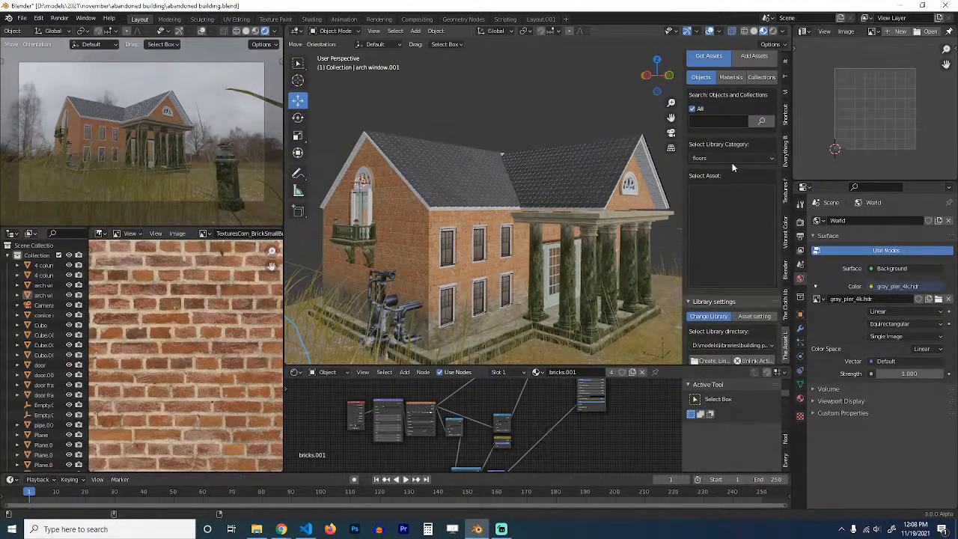
# Step: Add the stone balustrade from the gard rail category of the asset library to the scene
pyautogui.click(732, 159)
pyautogui.click(715, 203)
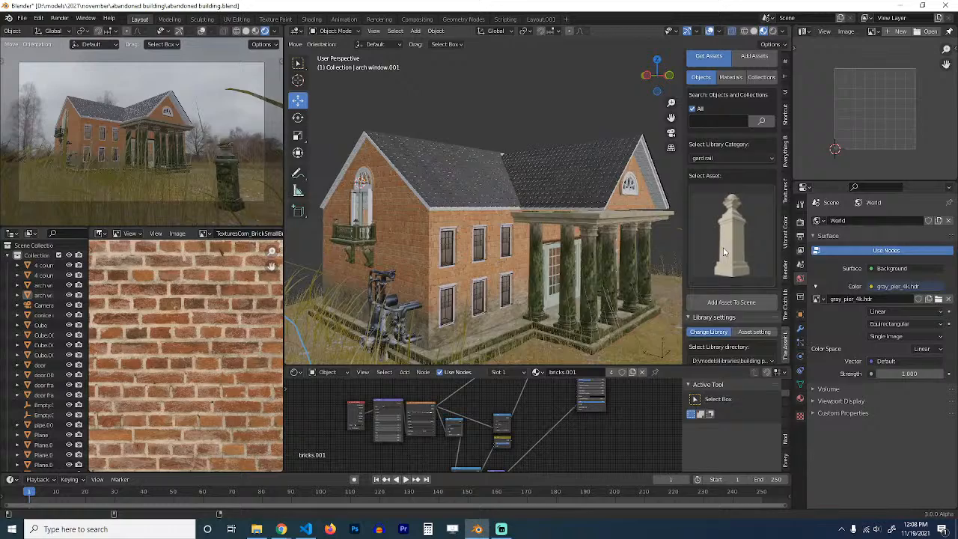
pyautogui.click(724, 253)
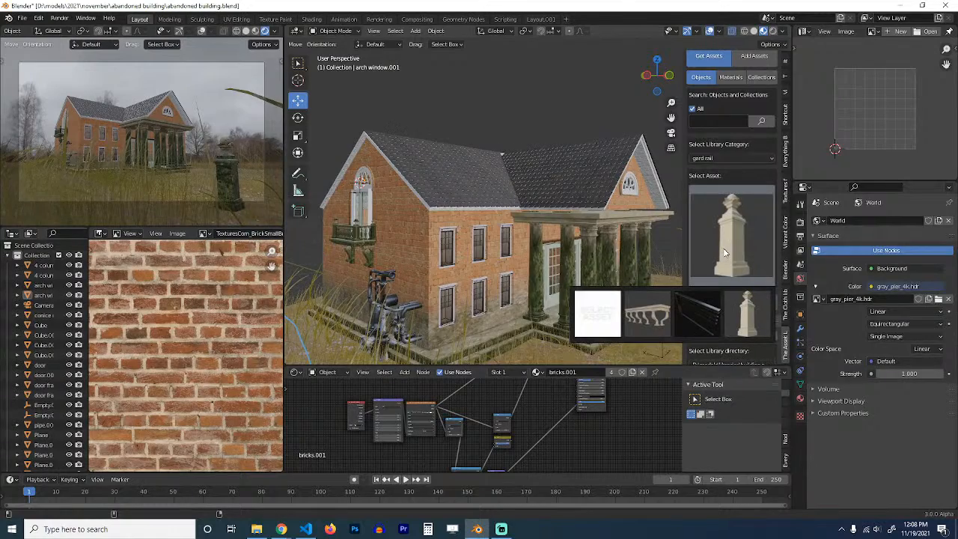
pyautogui.click(649, 312)
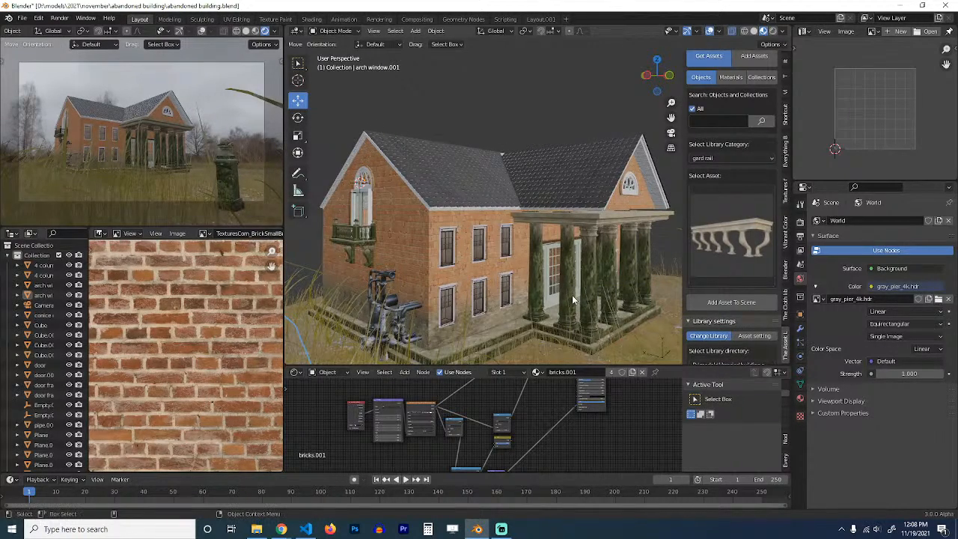
pyautogui.moveTo(573, 300); pyautogui.dragTo(576, 272, button='middle')
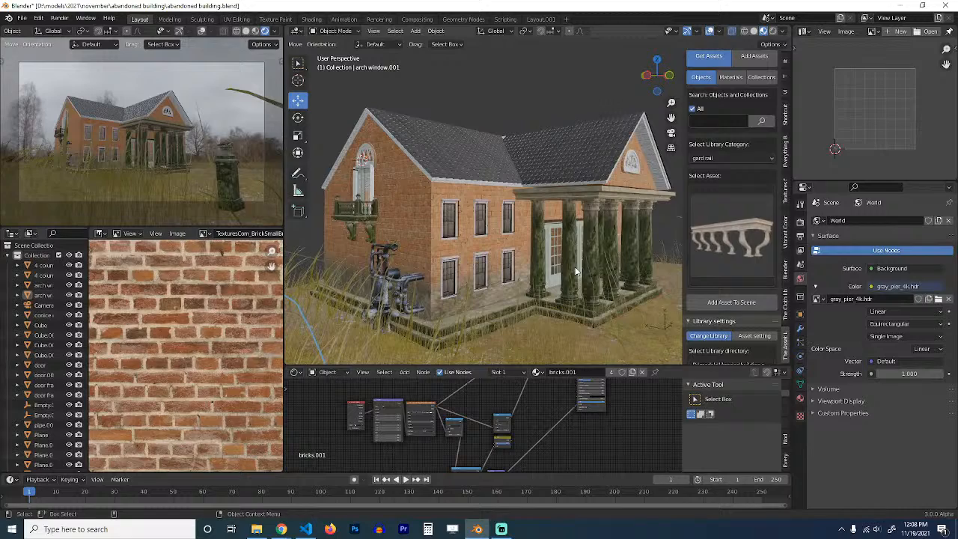
pyautogui.click(718, 302)
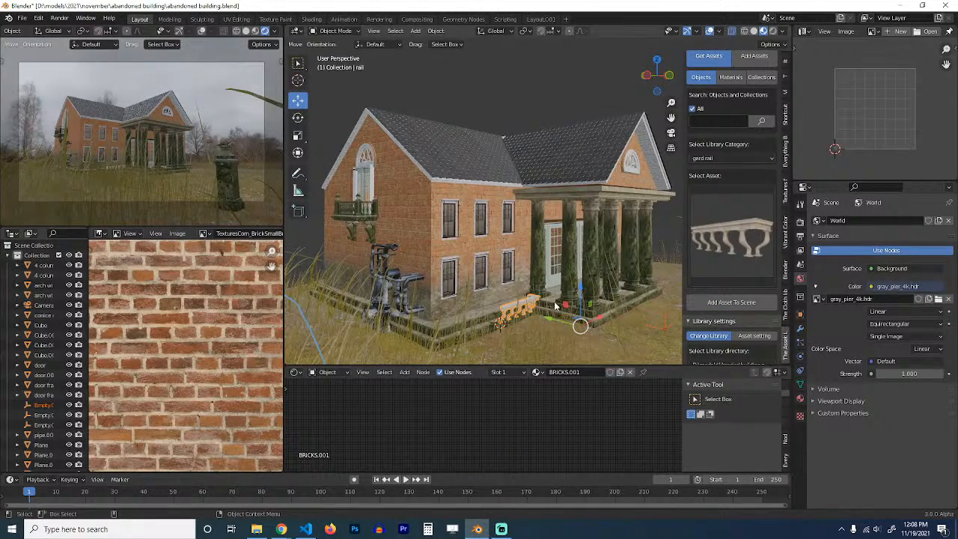
# Step: Scale the balustrade in front of the house uniformly to about 1.37
pyautogui.click(535, 298)
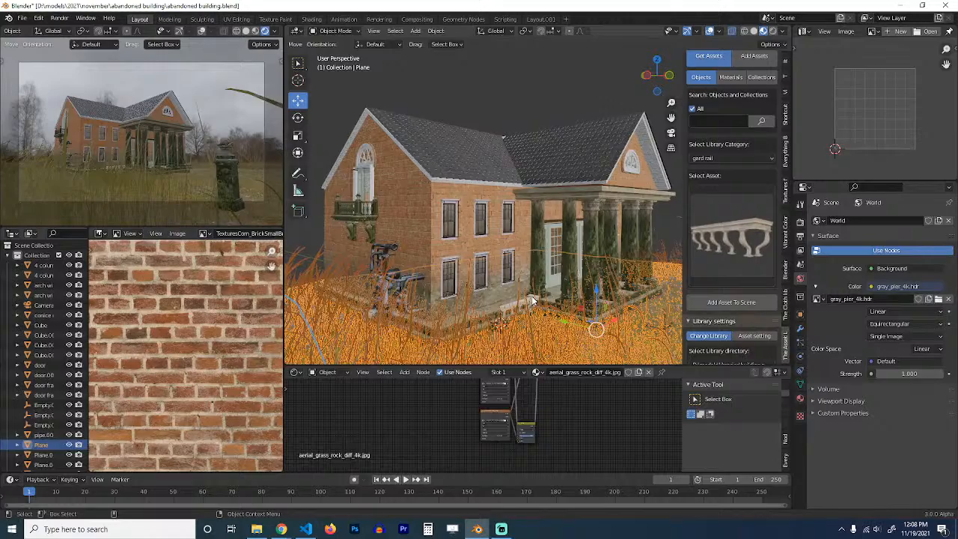
pyautogui.click(532, 300)
pyautogui.press('s')
pyautogui.click(550, 293)
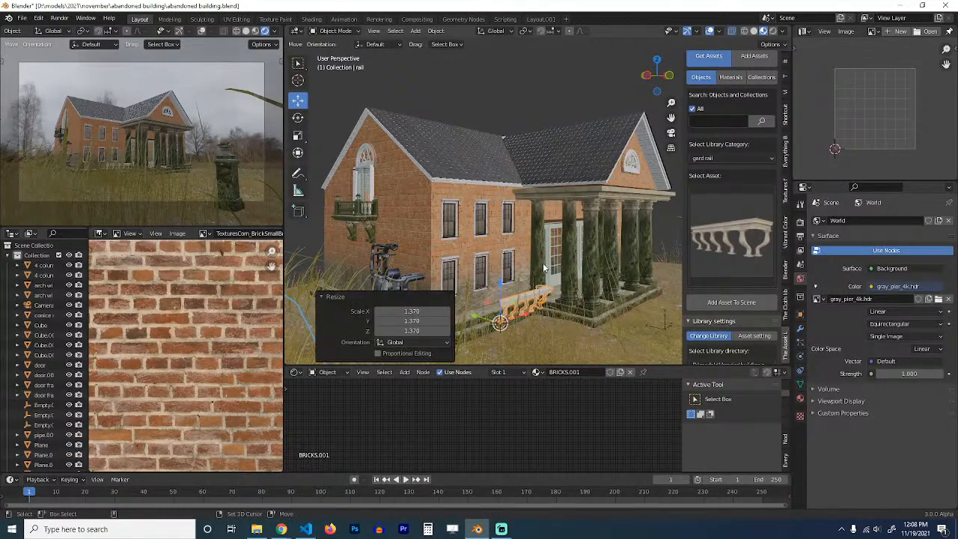
# Step: Link the portico columns' concrete_trench material to the balustrade
pyautogui.click(544, 268)
pyautogui.rightClick(543, 262)
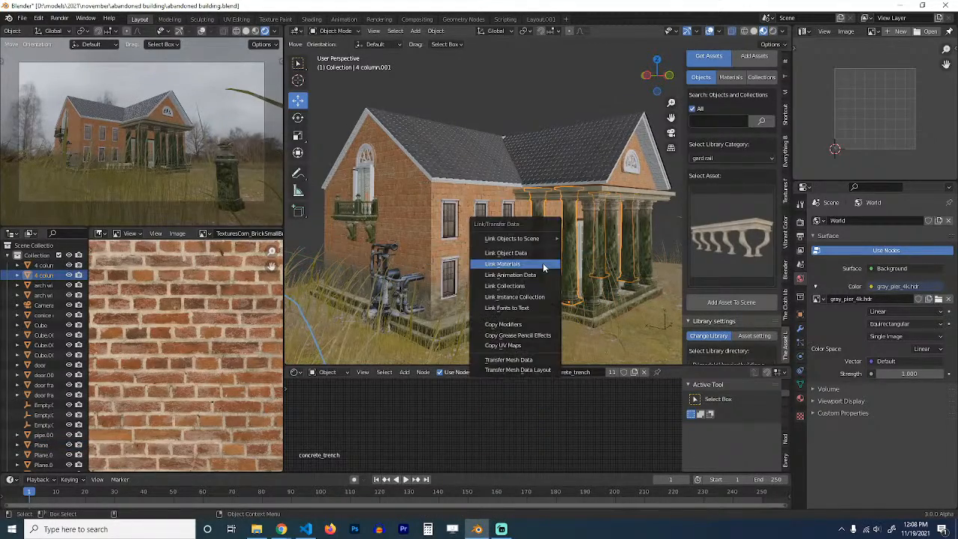
pyautogui.click(547, 266)
# Step: Select the balustrade in the grass and add a Mirror modifier on its X axis
pyautogui.moveTo(543, 290)
pyautogui.mouseDown(button='middle')
pyautogui.moveTo(502, 284)
pyautogui.moveTo(556, 302)
pyautogui.moveTo(544, 299)
pyautogui.mouseUp(button='middle')
pyautogui.click(544, 299)
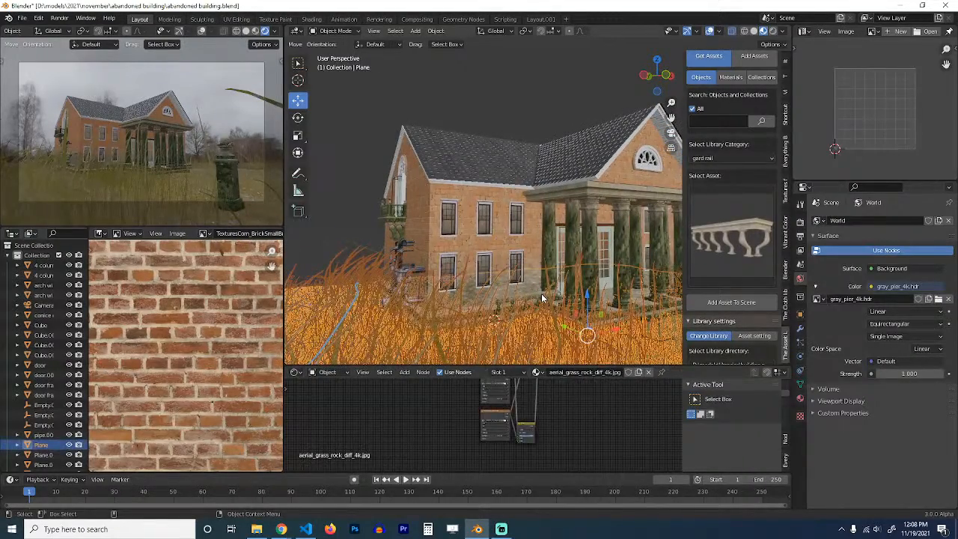
pyautogui.click(541, 299)
pyautogui.scroll(4, 540, 308)
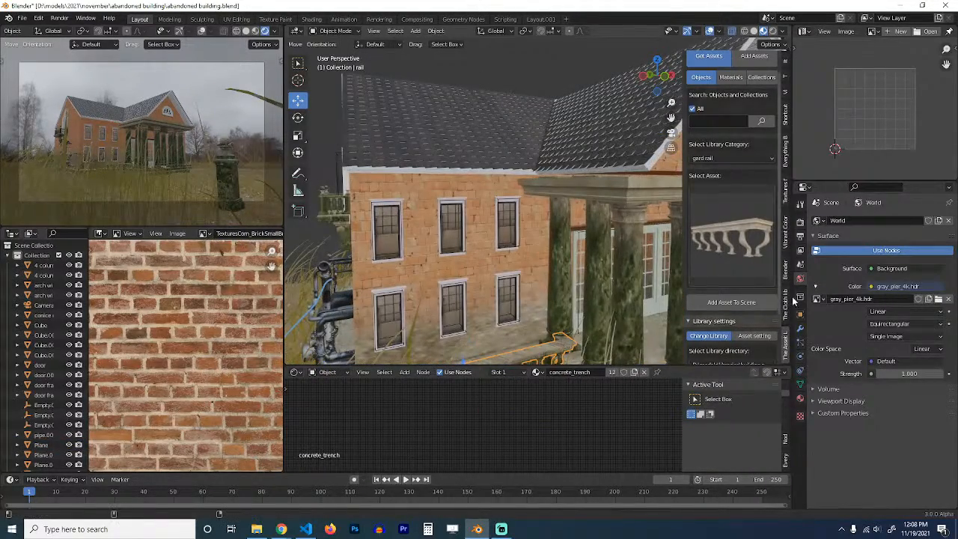
pyautogui.click(800, 327)
pyautogui.click(864, 220)
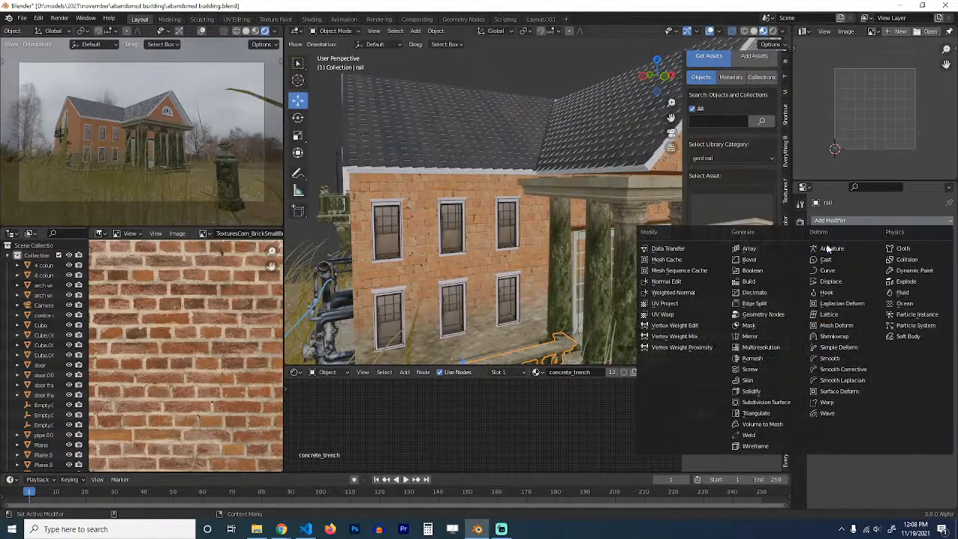
pyautogui.click(756, 336)
# Step: Make a linked duplicate of the mirrored balustrade about 21.26 m along X, on the far side of the portico, and save the file
pyautogui.scroll(-5, 608, 290)
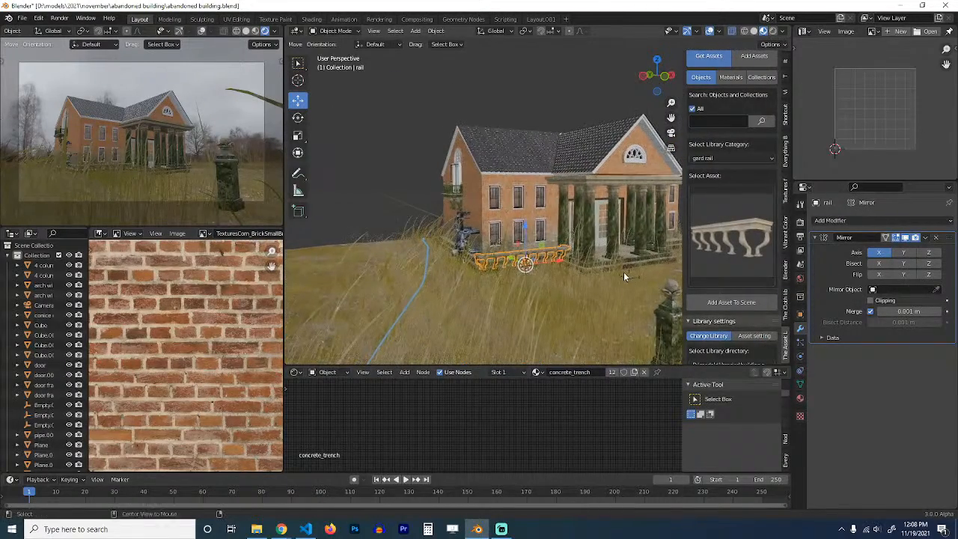
pyautogui.moveTo(623, 272); pyautogui.dragTo(611, 280, button='middle')
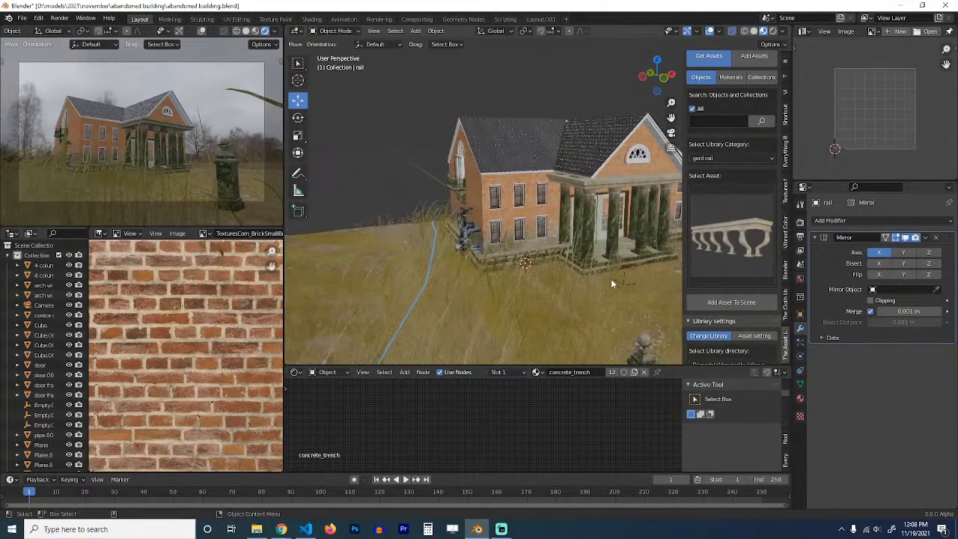
pyautogui.click(537, 250)
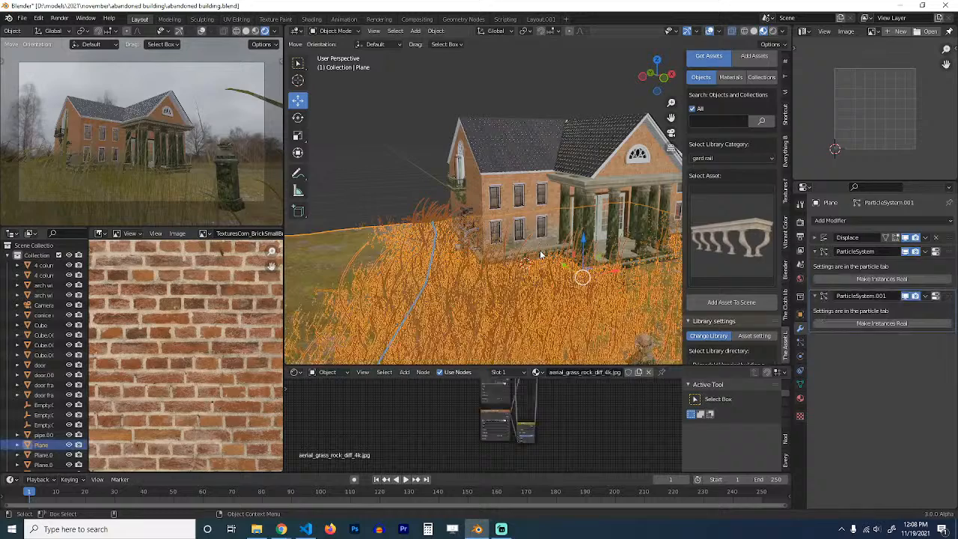
pyautogui.keyDown('alt'); pyautogui.click(540, 251); pyautogui.keyUp('alt')
pyautogui.hotkey('shift', 'd')
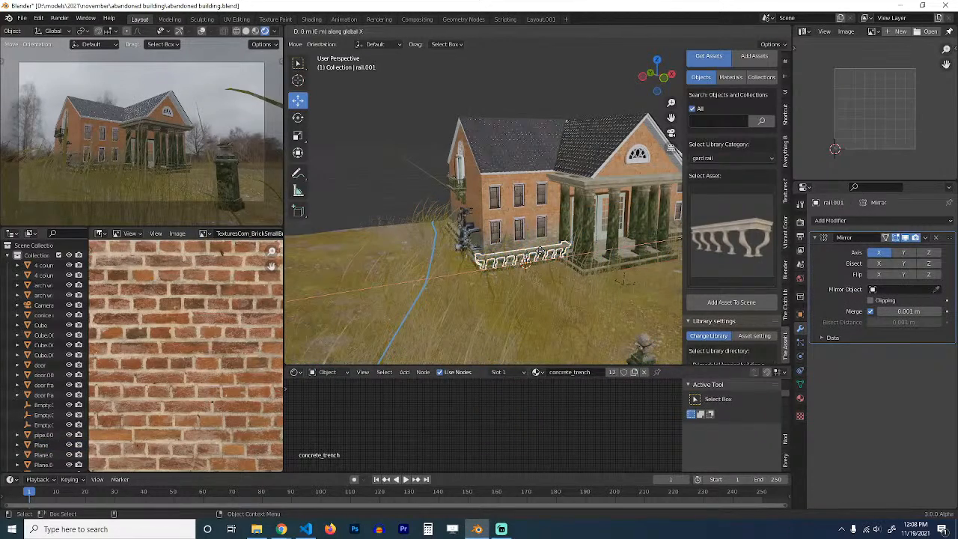
pyautogui.press('x')
pyautogui.click(687, 237)
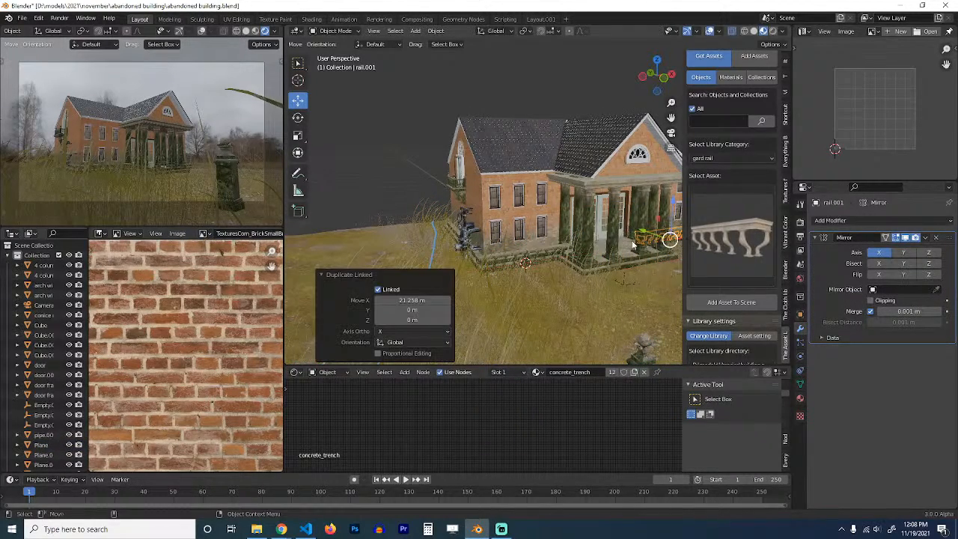
pyautogui.hotkey('ctrl', 's')
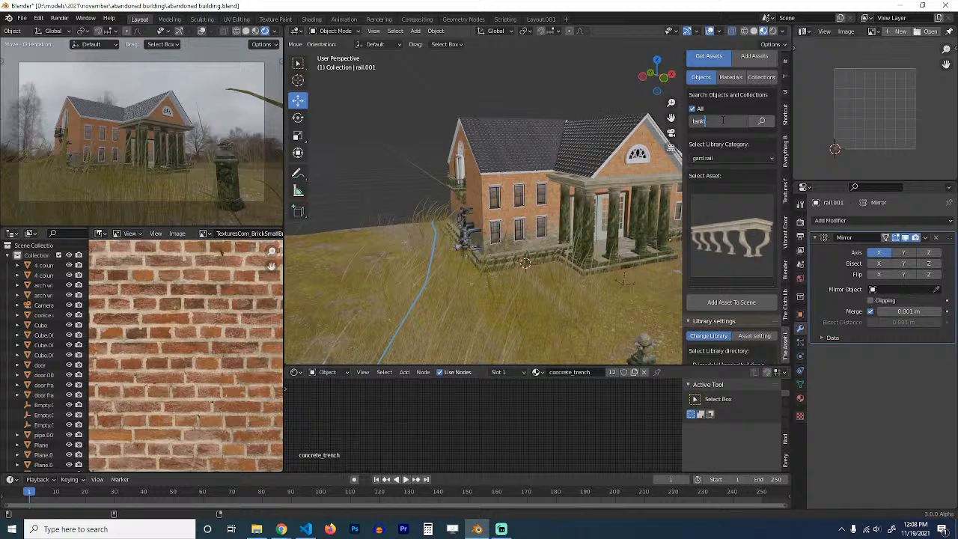
# Step: Search the asset library for "tank", add the red oil tank in front of the house, and clear its rotation so it stands upright
pyautogui.press('Return')
pyautogui.click(718, 196)
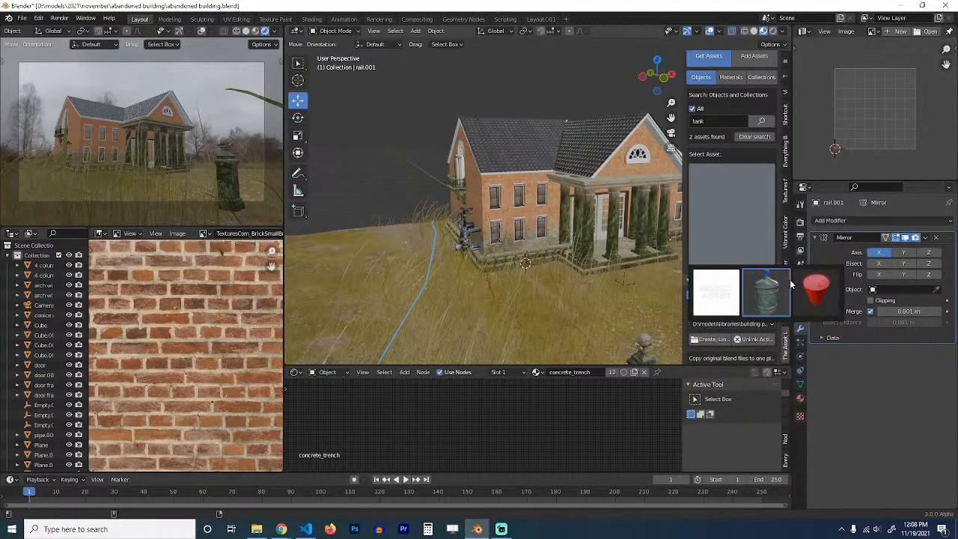
pyautogui.click(815, 288)
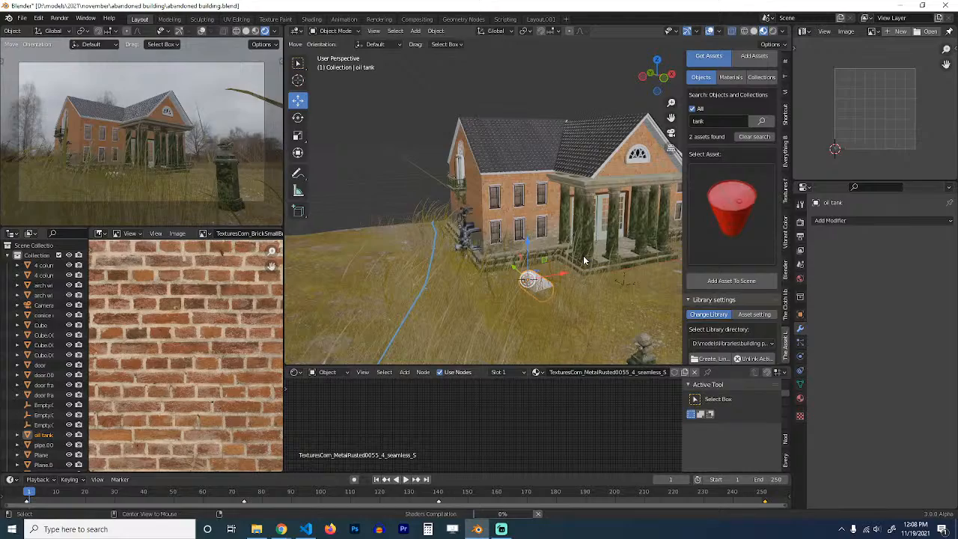
pyautogui.press('KP_Decimal')
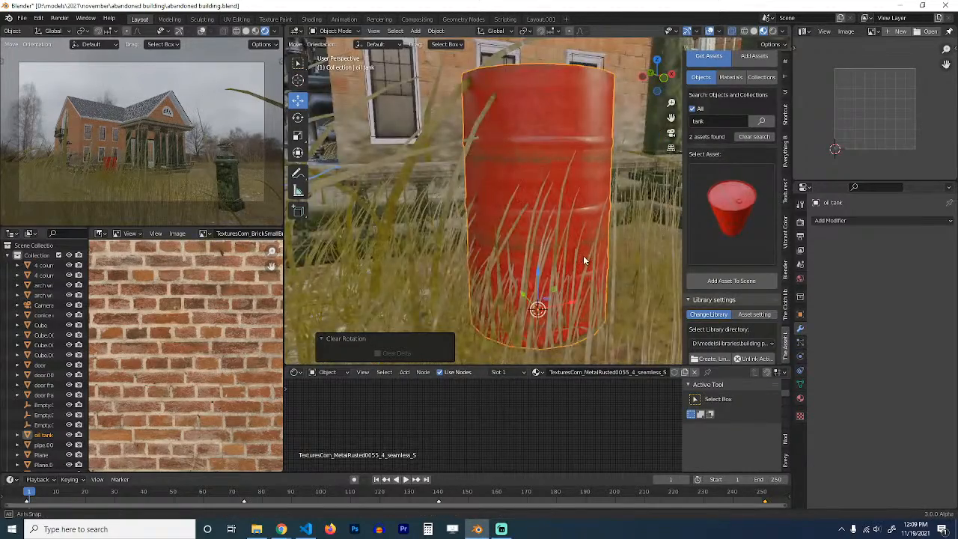
pyautogui.moveTo(584, 260); pyautogui.dragTo(611, 258, button='middle')
pyautogui.scroll(-3, 610, 225)
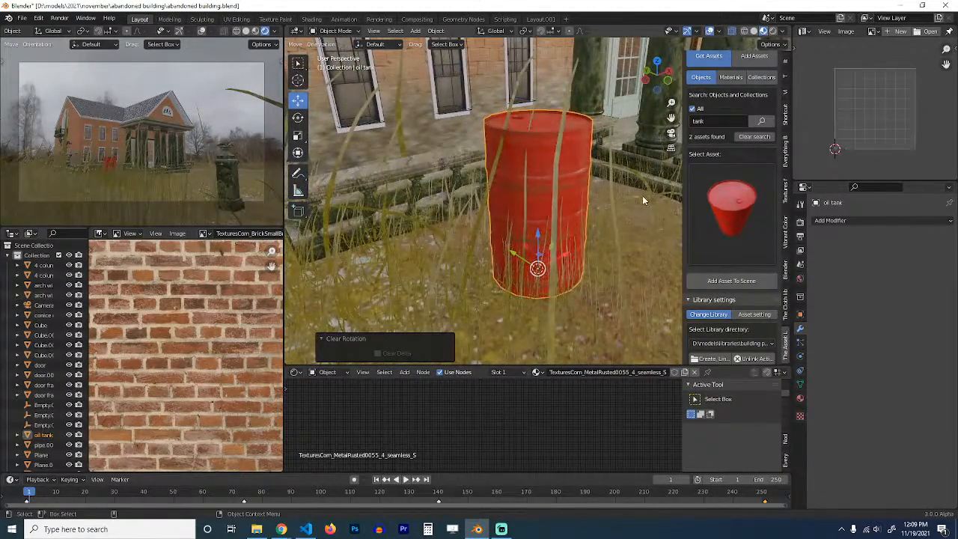
# Step: Scale the oil tank down slightly, make a linked duplicate of it in place, and rotate the copy 90° about X
pyautogui.press('s')
pyautogui.click(636, 202)
pyautogui.scroll(-4, 634, 201)
pyautogui.hotkey('alt', 'd')
pyautogui.rightClick(621, 202)
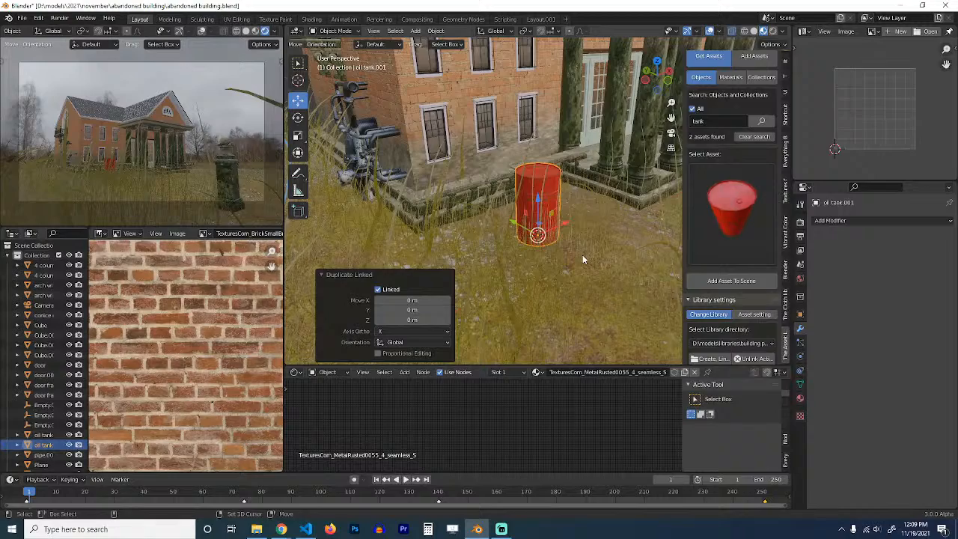
pyautogui.write('rx')
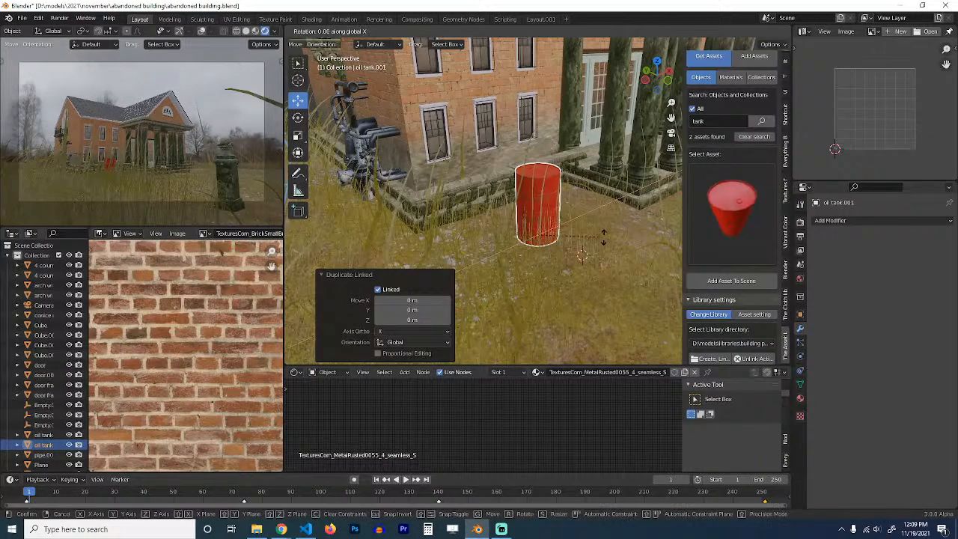
pyautogui.write('90')
pyautogui.press('Return')
# Step: Turn the lying oil tank about Z, move it about 1.87 m in front of the upright tank, and raise it about 0.6 m
pyautogui.press('r')
pyautogui.press('z')
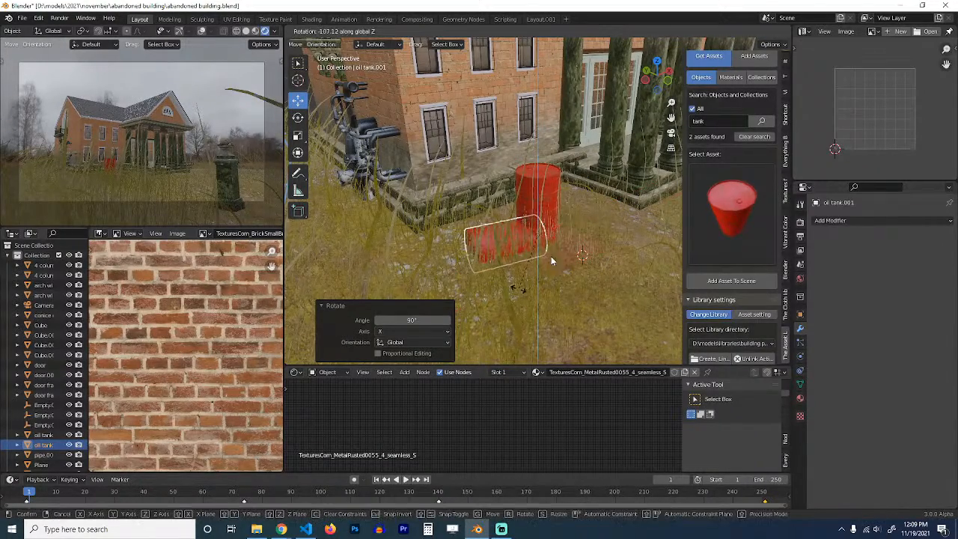
pyautogui.click(550, 260)
pyautogui.press('g')
pyautogui.hotkey('shift', 'z')
pyautogui.click(616, 244)
pyautogui.press('g')
pyautogui.press('z')
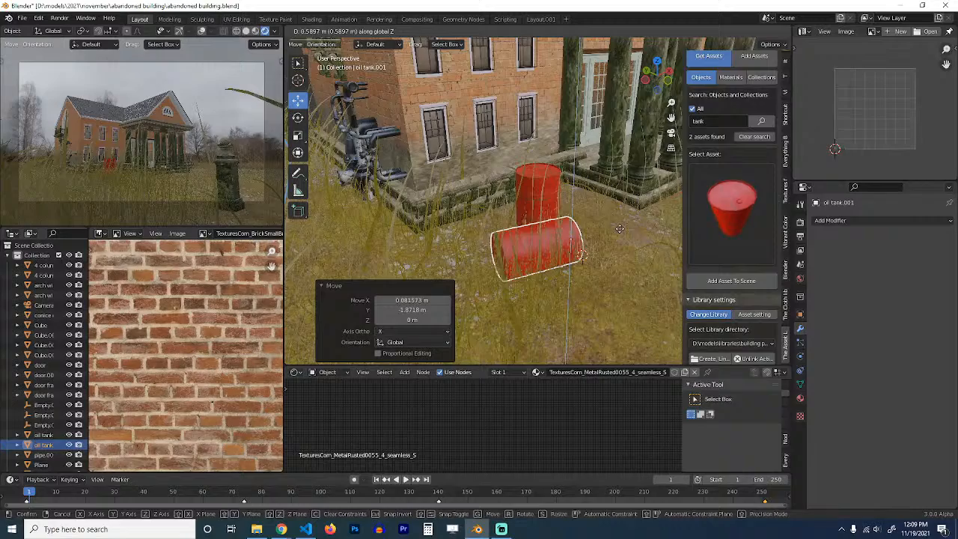
pyautogui.click(626, 220)
# Step: Select the ground plane's vertices around the two oil tanks from the top view
pyautogui.moveTo(625, 220); pyautogui.dragTo(606, 250, button='middle')
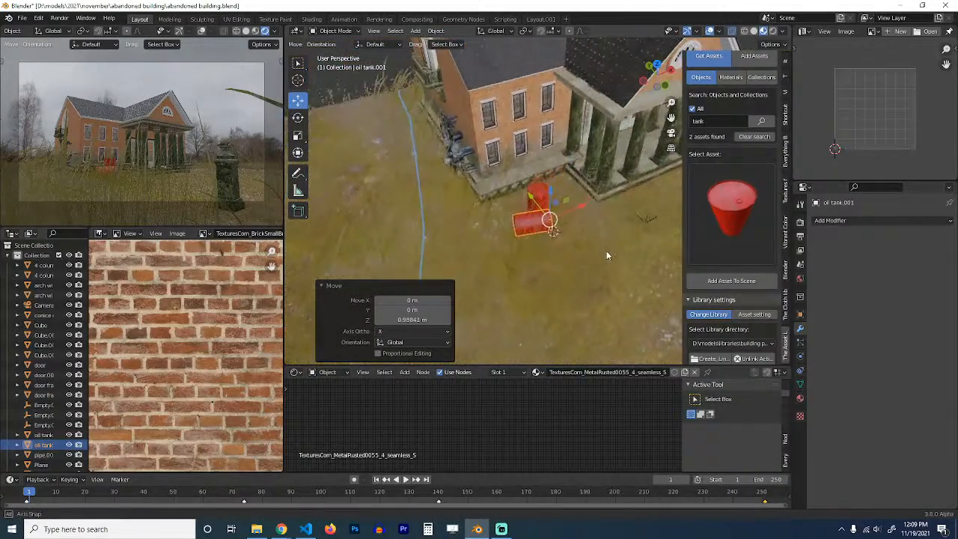
pyautogui.click(606, 251)
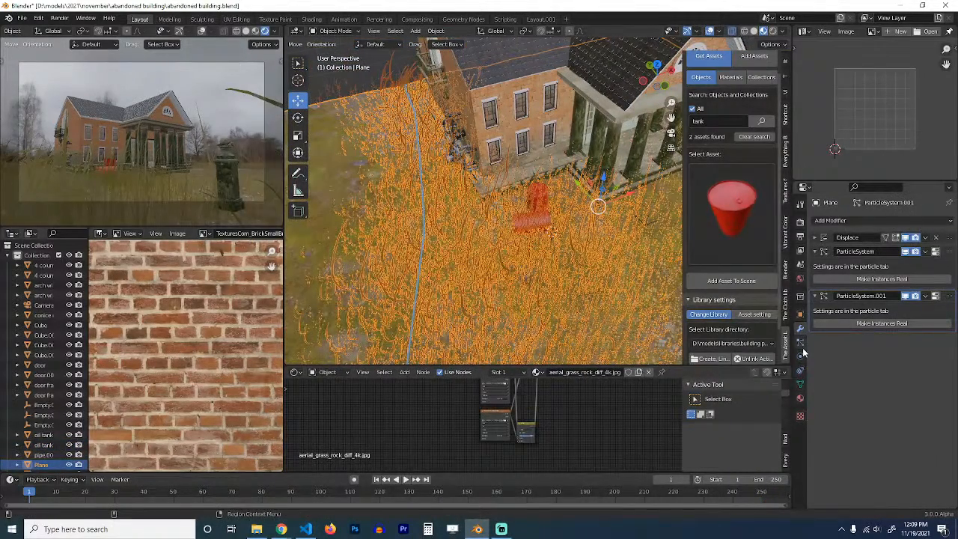
pyautogui.click(800, 382)
pyautogui.press('KP_7')
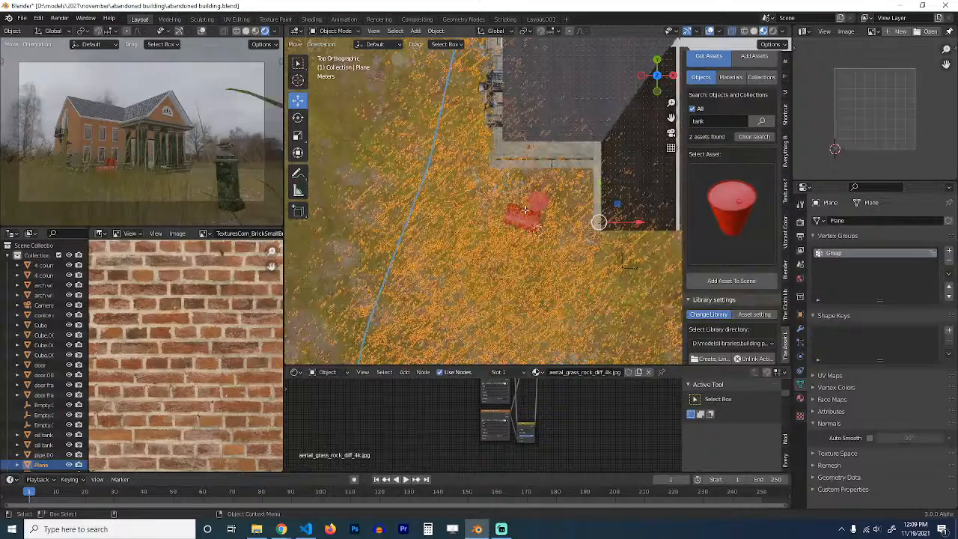
pyautogui.press('Tab')
pyautogui.press('c')
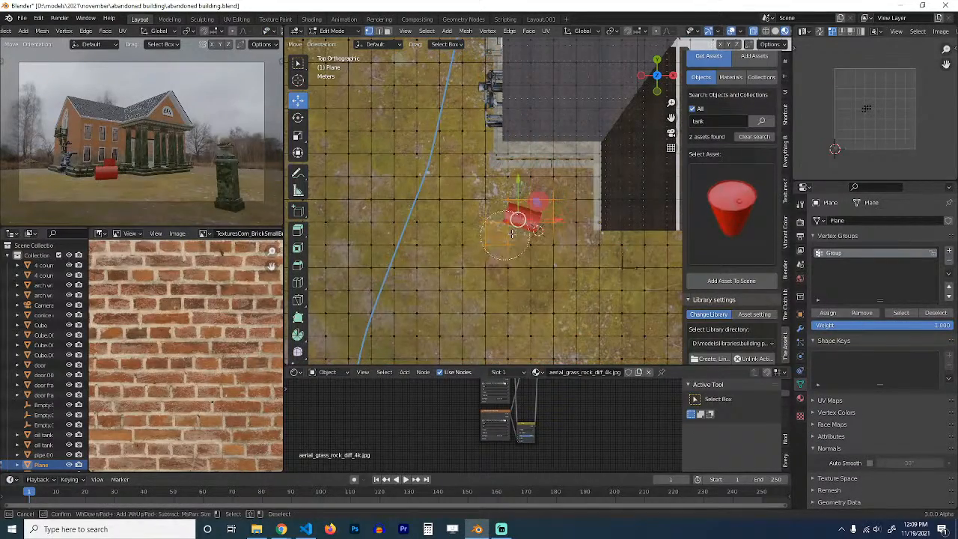
pyautogui.press('Escape')
# Step: Assign the selected ground vertices to the plane's vertex group "Group" to clear the grass around the tanks
pyautogui.press('Tab')
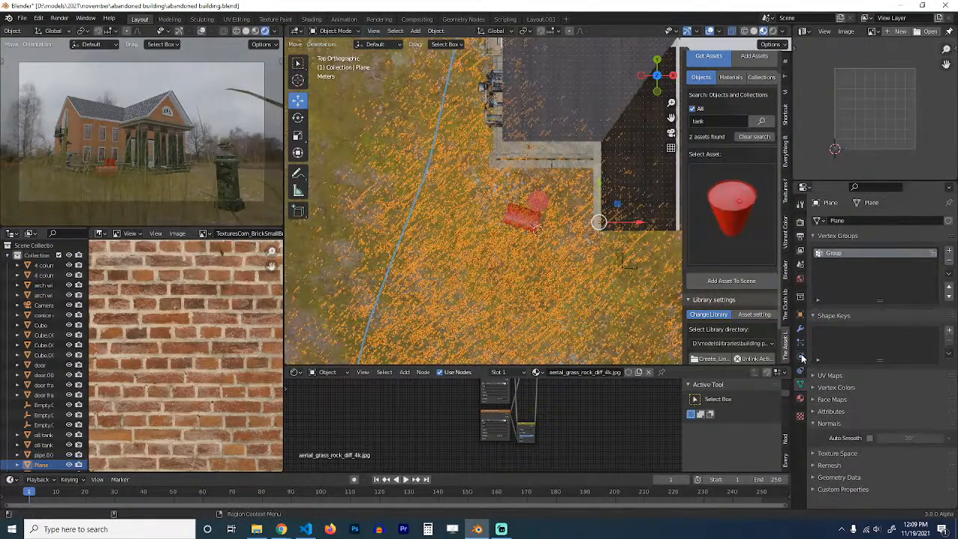
pyautogui.click(802, 347)
pyautogui.click(800, 383)
pyautogui.press('Tab')
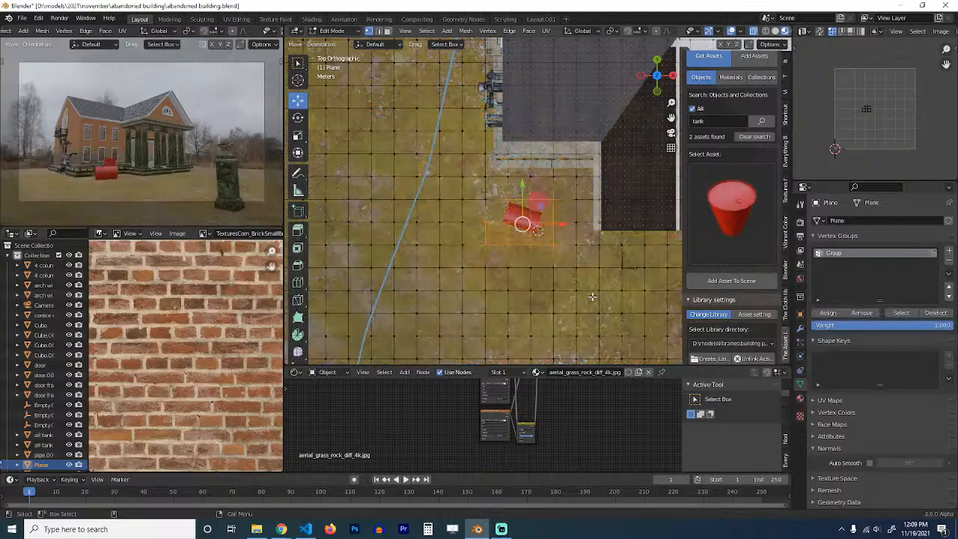
pyautogui.click(836, 313)
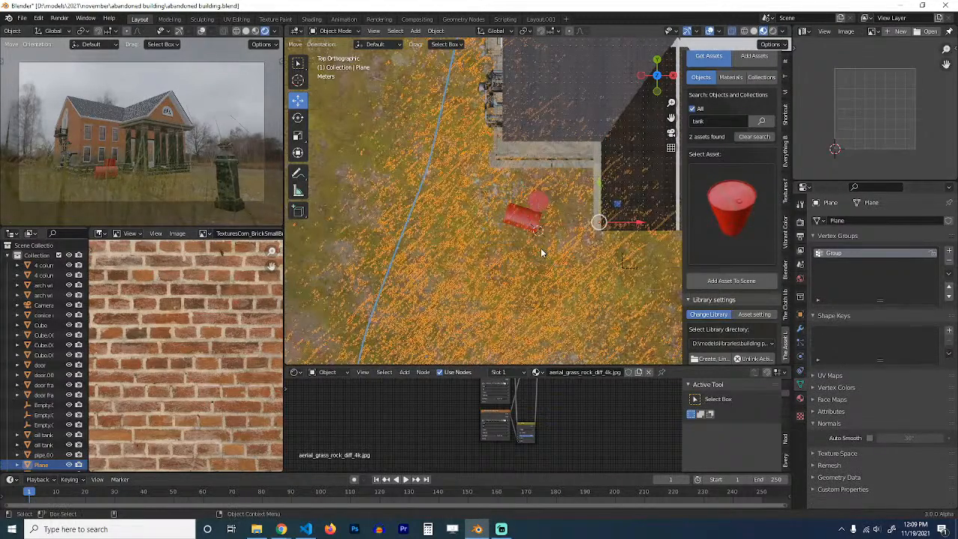
# Step: Deselect everything and save the file
pyautogui.hotkey('alt', 'a')
pyautogui.moveTo(566, 230); pyautogui.dragTo(583, 210, button='middle')
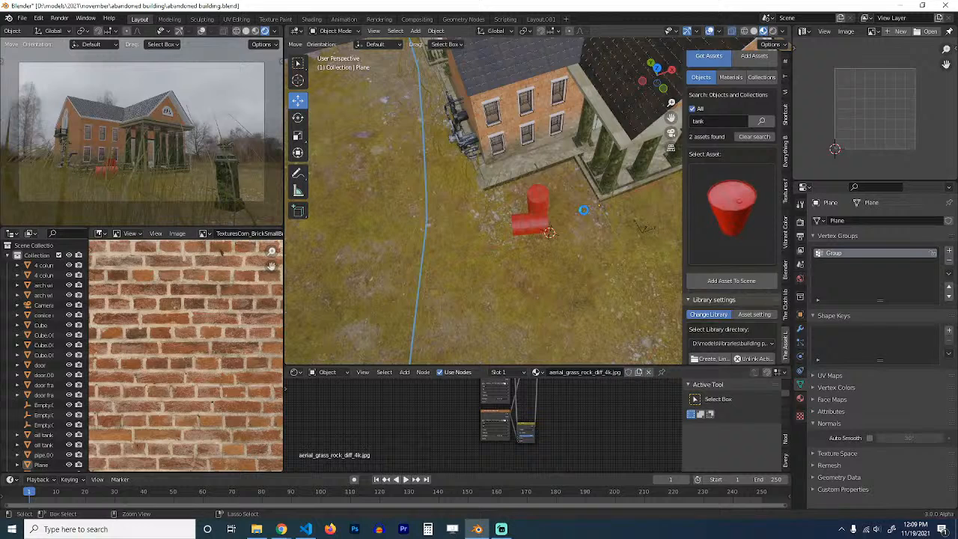
pyautogui.hotkey('ctrl', 's')
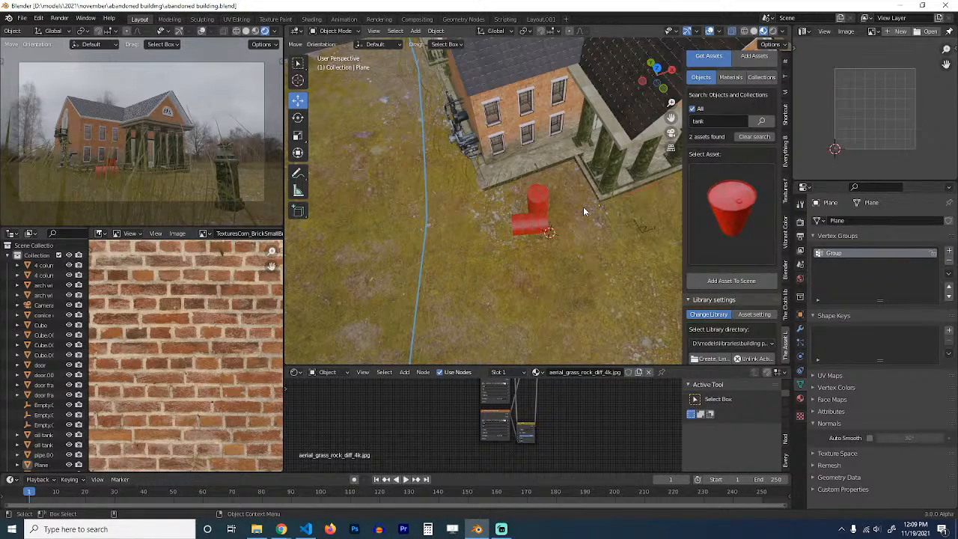
pyautogui.hotkey('ctrl', 's')
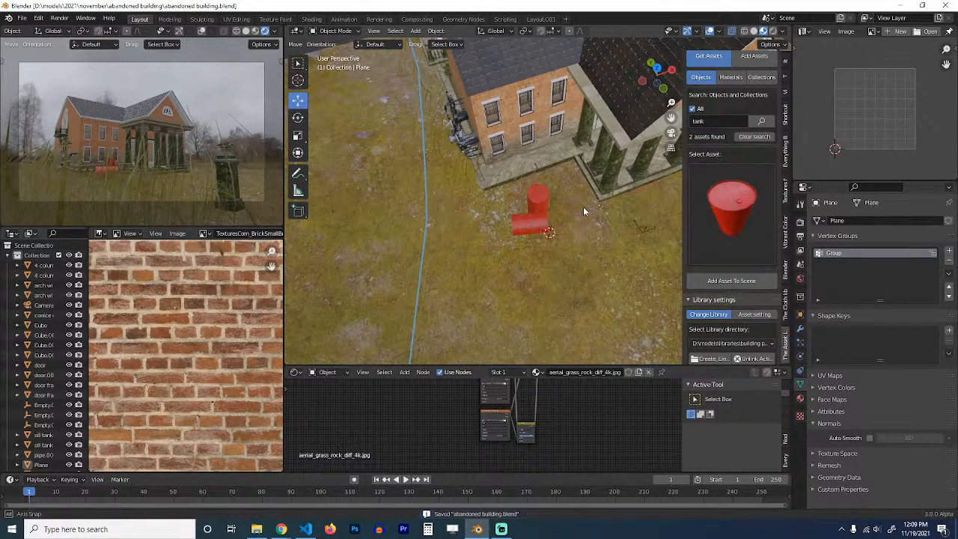
pyautogui.moveTo(583, 212); pyautogui.dragTo(517, 254, button='middle')
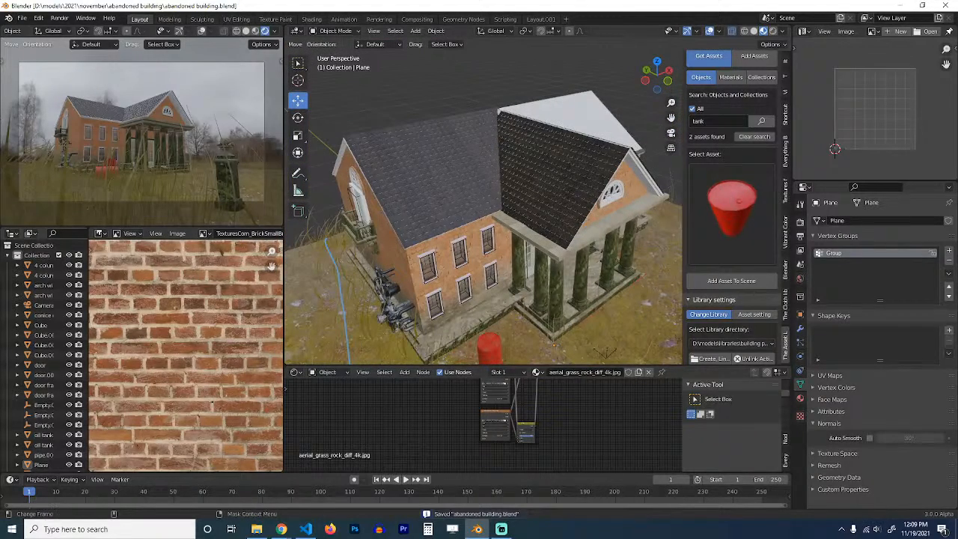
# Step: Switch to Streamlabs OBS to check the live stream, and return to Blender
pyautogui.hotkey('alt', 'Tab')
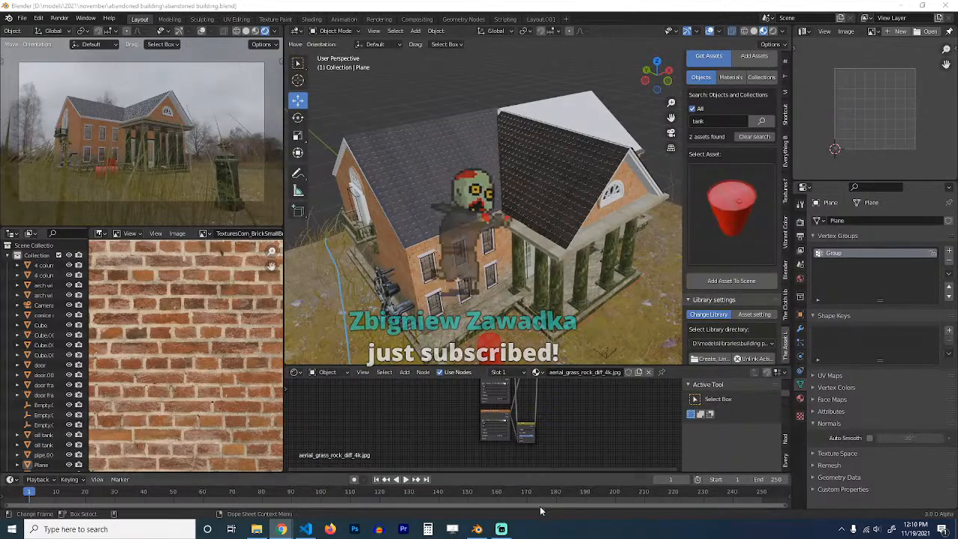
pyautogui.click(502, 529)
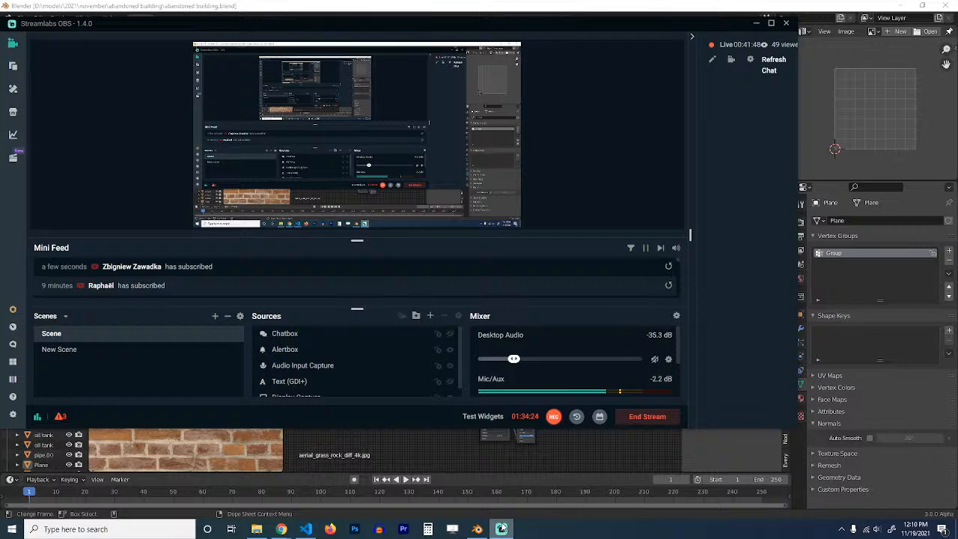
pyautogui.click(505, 527)
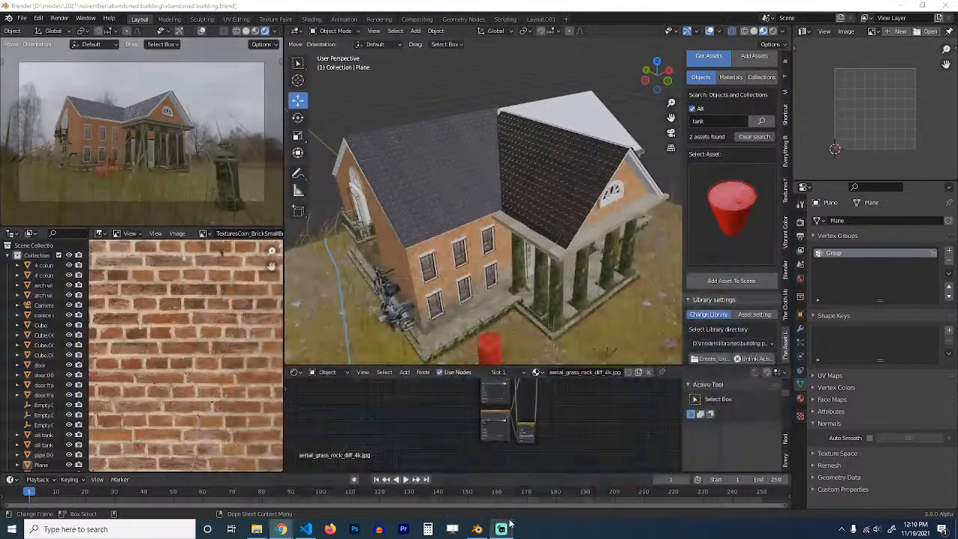
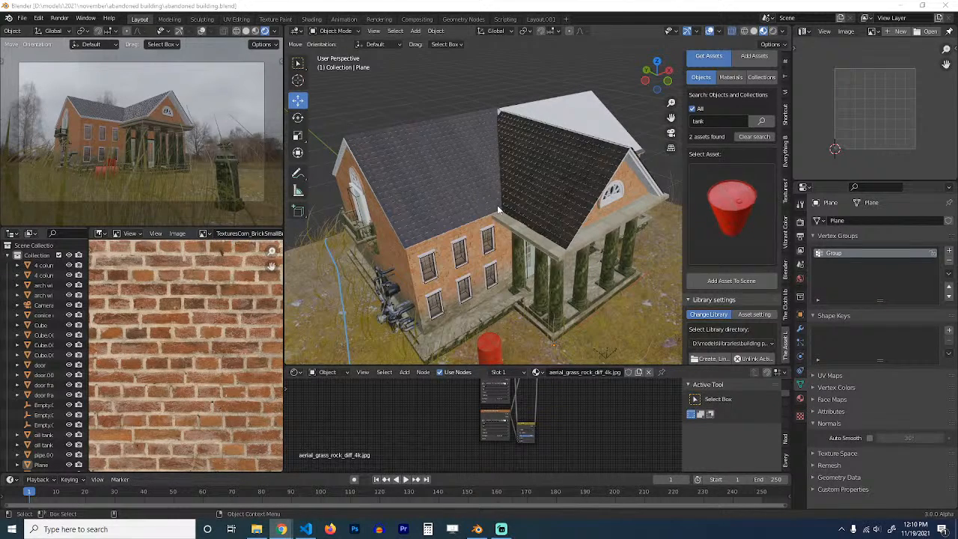
# Step: Add a plane over the long roof slope, scale it by about 2.013, and stretch it by about 1.528 along Y
pyautogui.moveTo(509, 153); pyautogui.dragTo(431, 178, button='middle')
pyautogui.hotkey('shift', 'a')
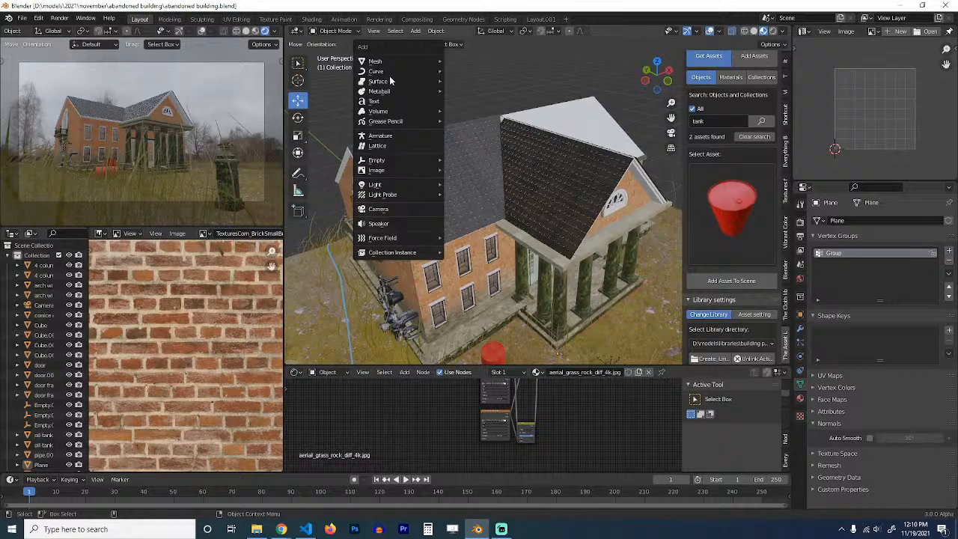
pyautogui.moveTo(415, 61)
pyautogui.click(462, 61)
pyautogui.press('s')
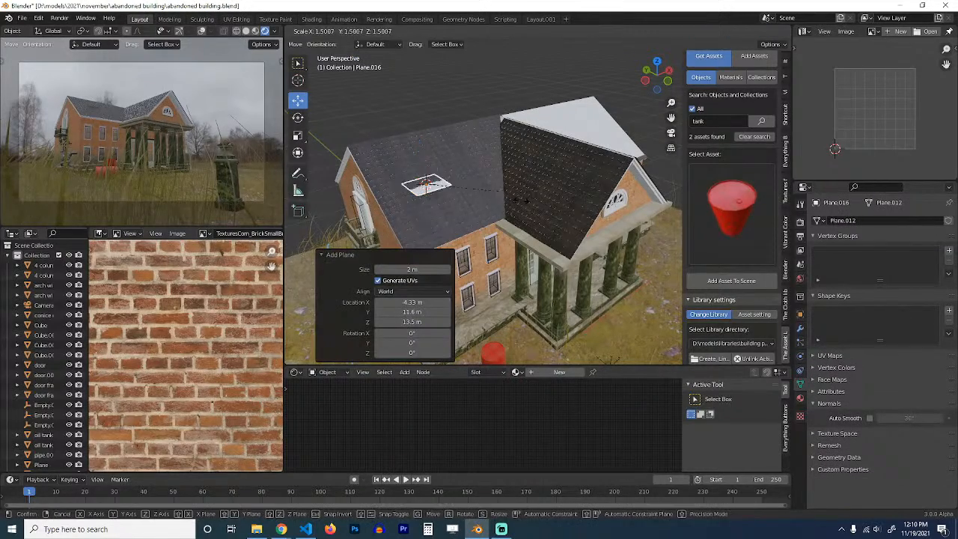
pyautogui.click(515, 201)
pyautogui.press('r')
pyautogui.press('x')
pyautogui.press('y')
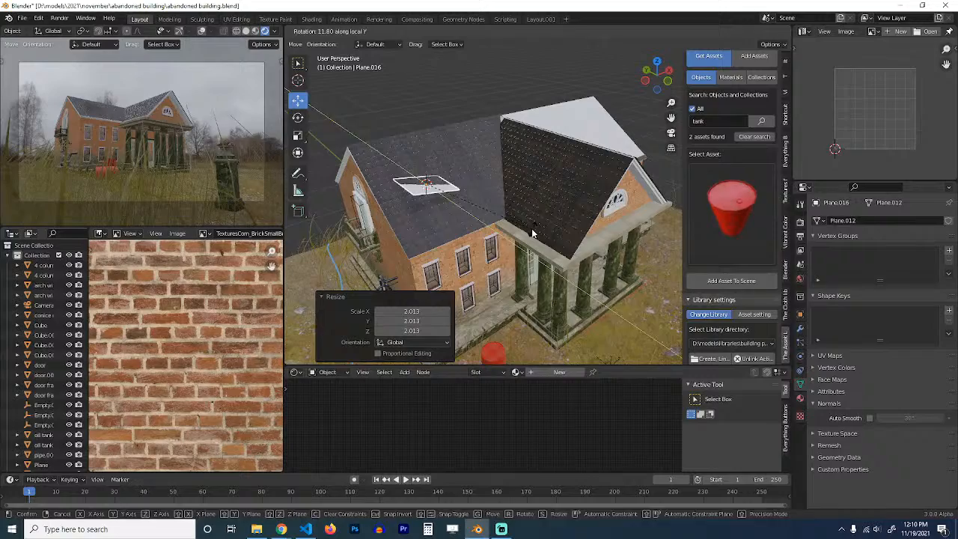
pyautogui.press('Escape')
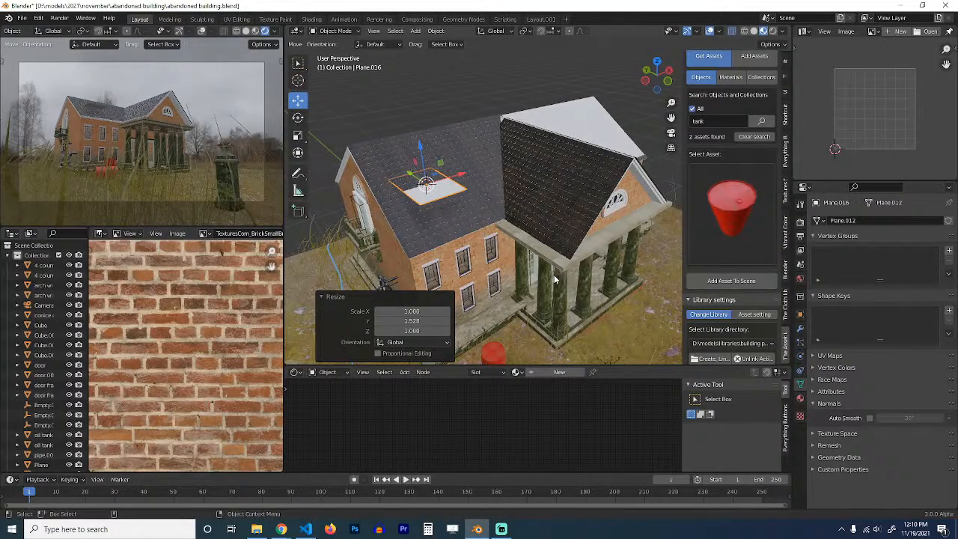
# Step: Extrude the new plane about 0.06 m downward along Z to form a thin panel
pyautogui.press('KP_Decimal')
pyautogui.scroll(-4, 554, 276)
pyautogui.moveTo(550, 243); pyautogui.dragTo(527, 220, button='middle')
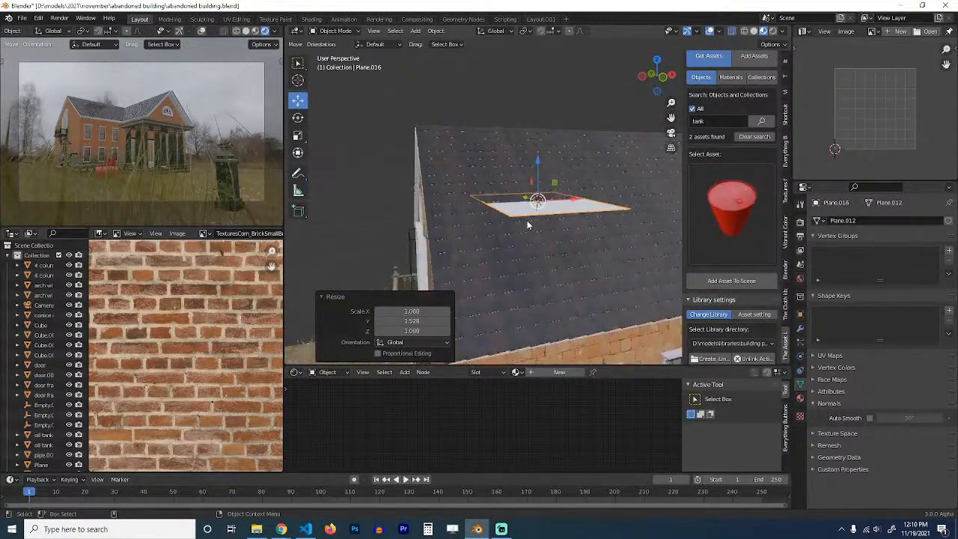
pyautogui.scroll(3, 527, 220)
pyautogui.press('Tab')
pyautogui.press('e')
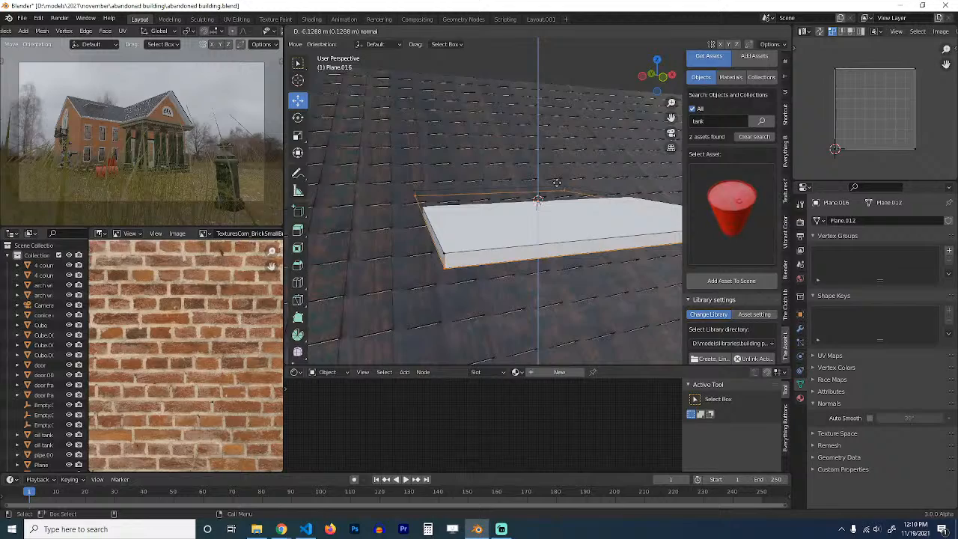
pyautogui.press('z')
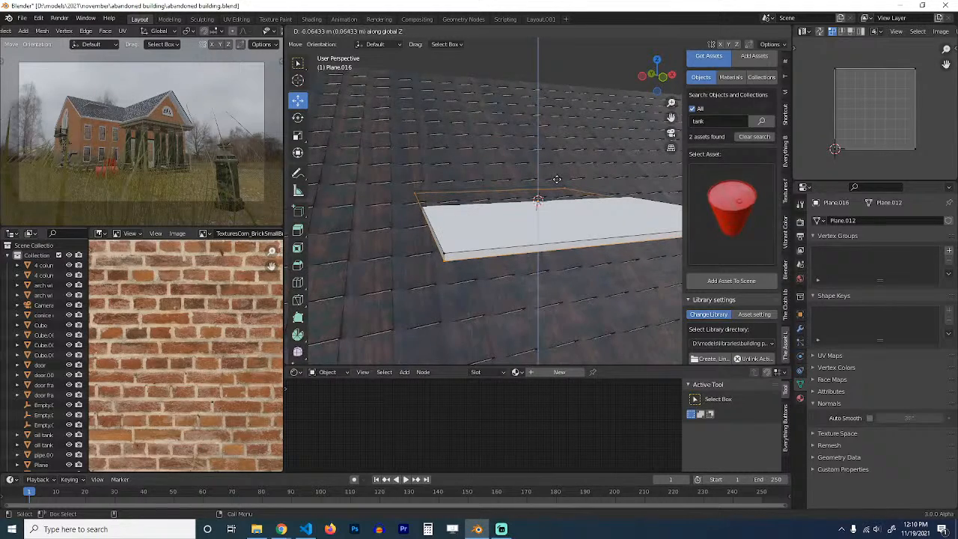
pyautogui.click(556, 180)
pyautogui.moveTo(556, 179); pyautogui.dragTo(658, 160, button='middle')
pyautogui.press('Tab')
# Step: Tilt the panel 33.5° about X to match the roof slope and move it about 0.257 m along its local Z
pyautogui.press('r')
pyautogui.press('x')
pyautogui.click(572, 199)
pyautogui.press('g')
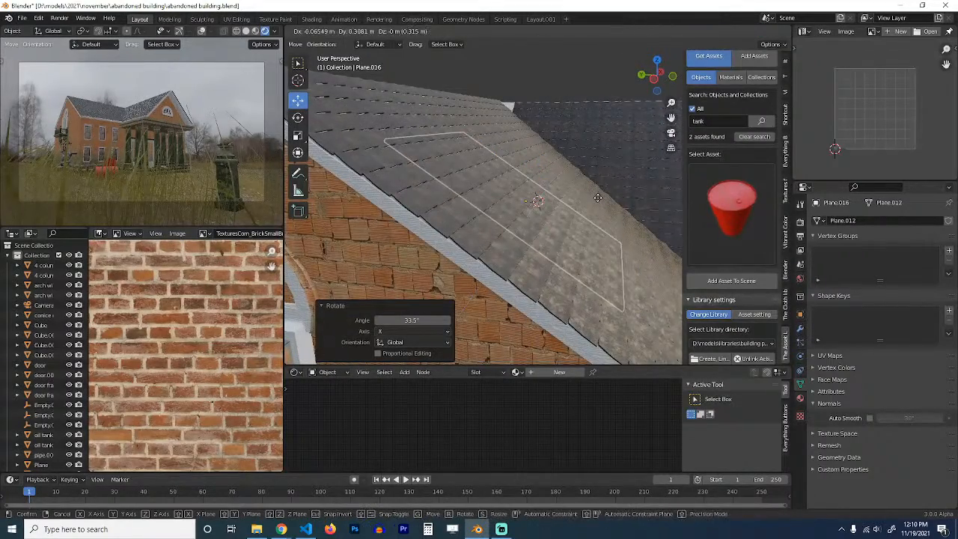
pyautogui.press('z')
pyautogui.press('z')
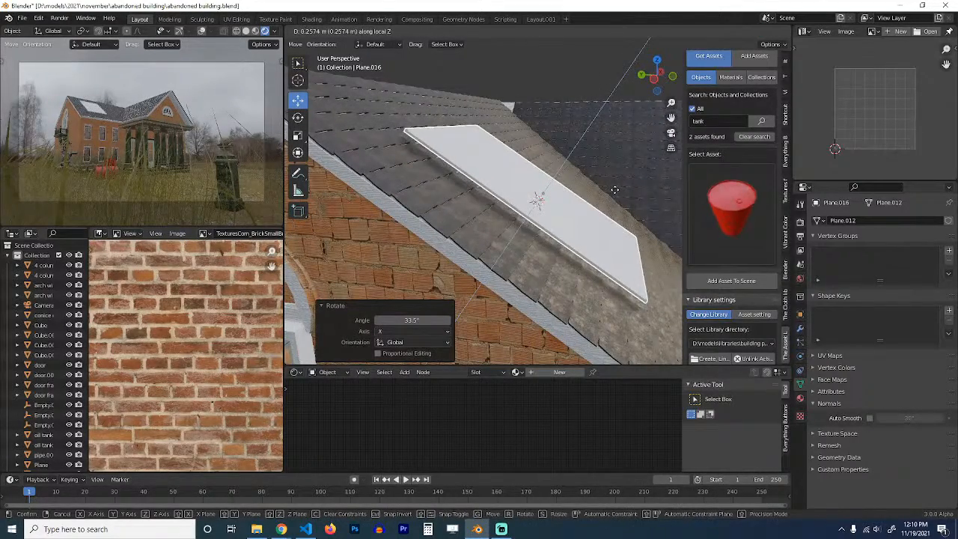
pyautogui.click(613, 190)
# Step: Scale the roof panel to about 0.675 along its local X and create a new material for it
pyautogui.moveTo(613, 190); pyautogui.dragTo(612, 191, button='middle')
pyautogui.press('s')
pyautogui.press('x')
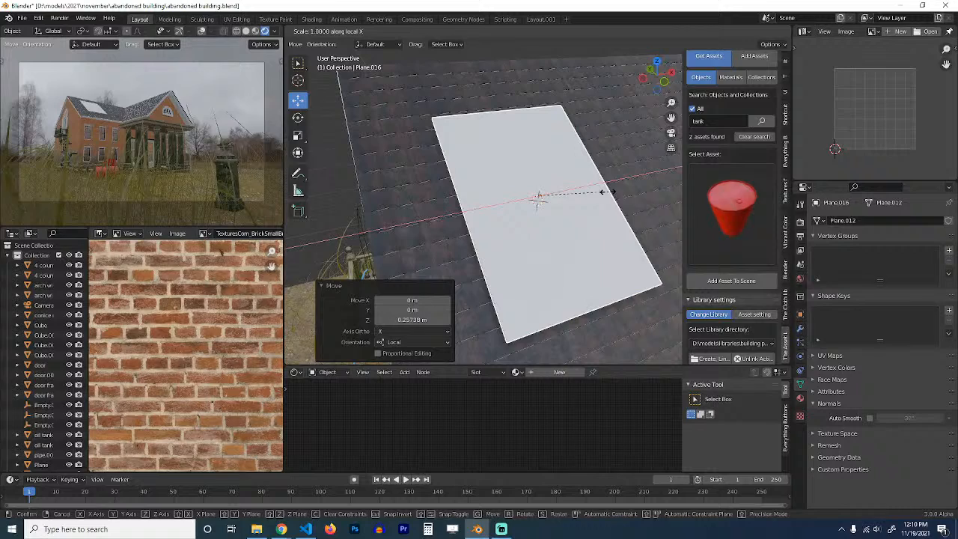
pyautogui.click(588, 197)
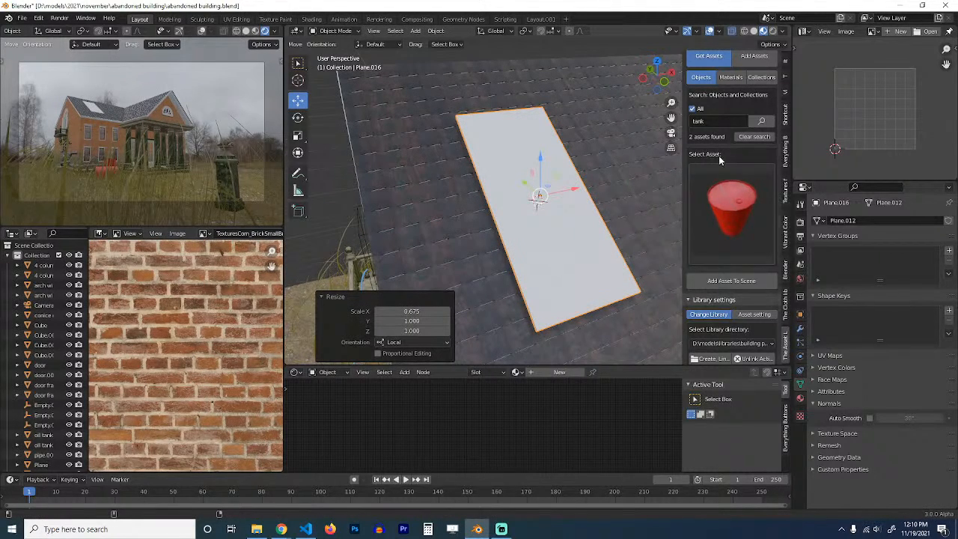
pyautogui.click(564, 375)
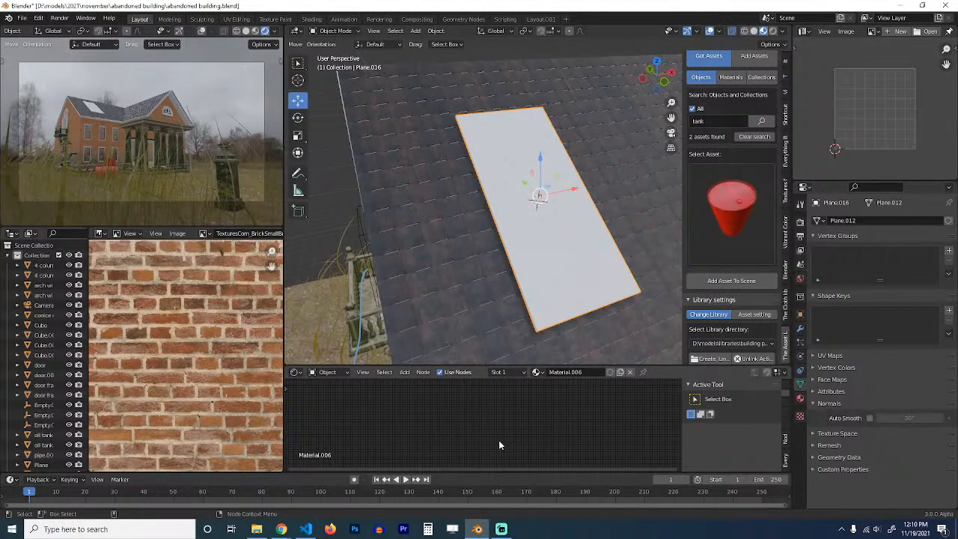
pyautogui.hotkey('ctrl', 's')
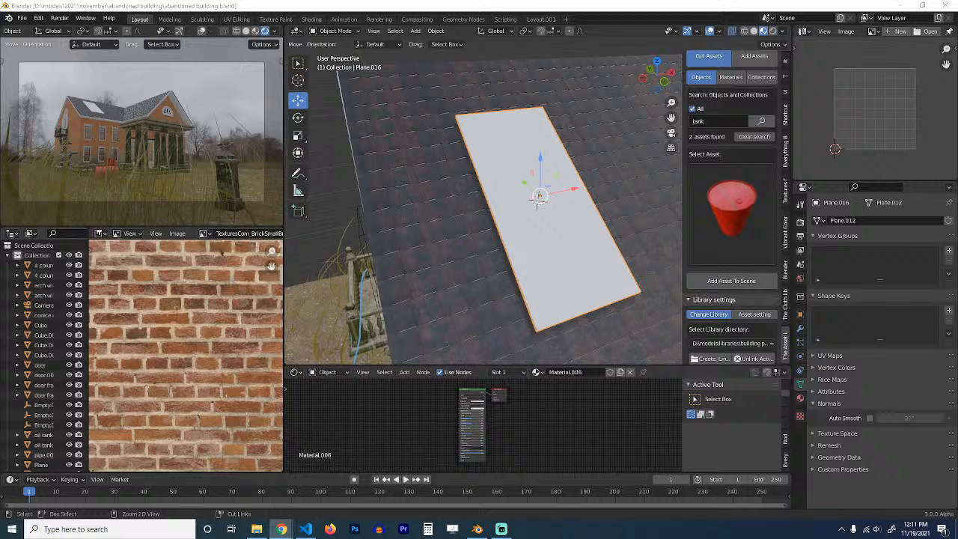
# Step: Bring the solar-panel image texture into the roof panel's material and connect its Color output to the shader's Base Color
pyautogui.moveTo(374, 415); pyautogui.dragTo(377, 419)
pyautogui.scroll(4, 374, 419)
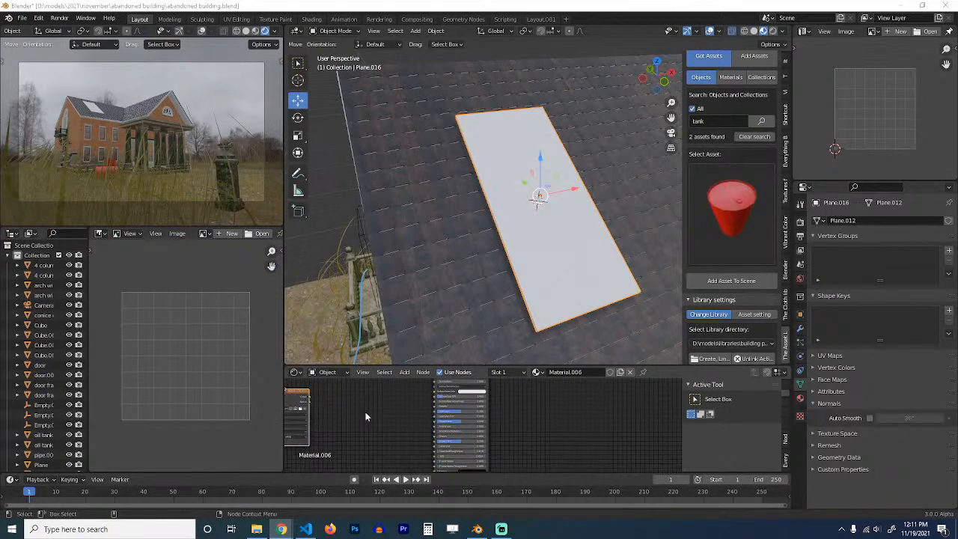
pyautogui.moveTo(396, 421); pyautogui.dragTo(524, 406)
pyautogui.moveTo(398, 419); pyautogui.dragTo(416, 419)
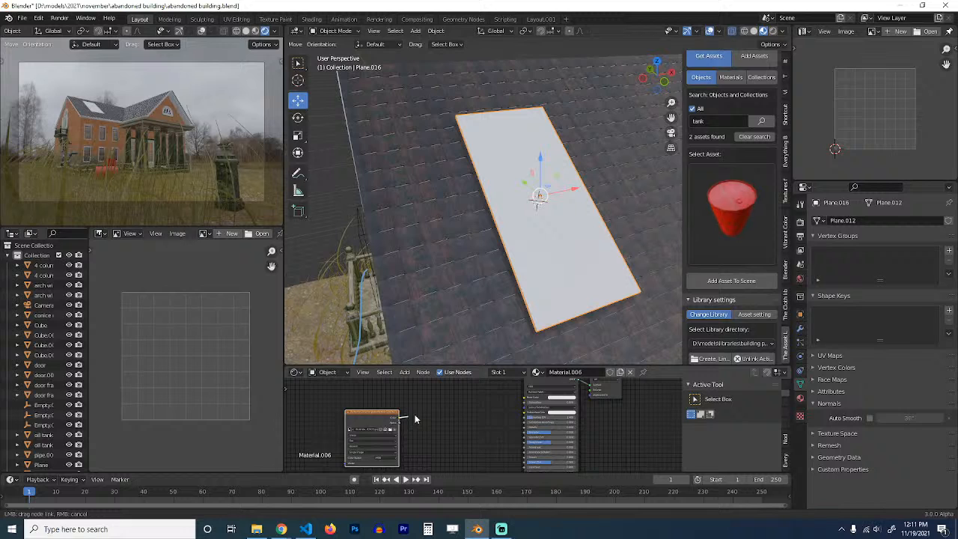
pyautogui.moveTo(515, 403); pyautogui.dragTo(524, 401)
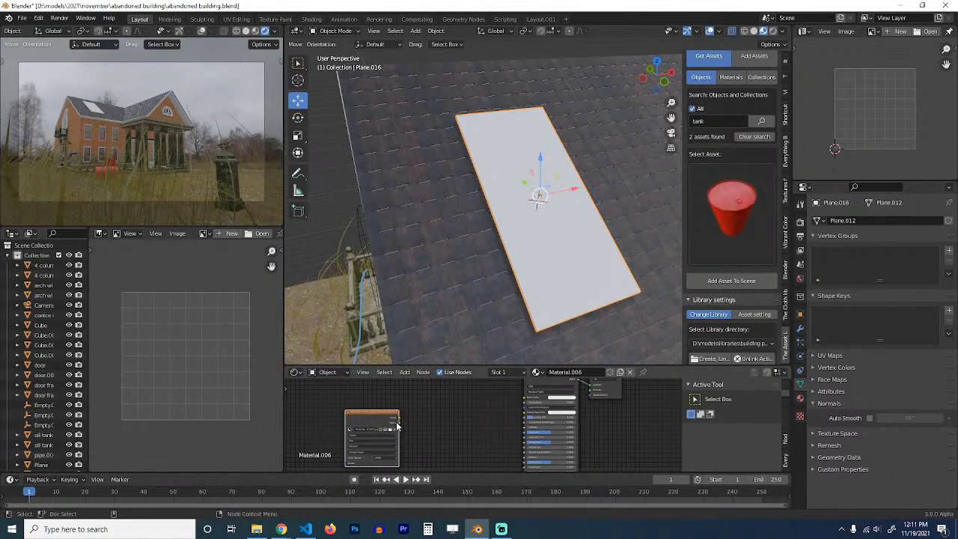
pyautogui.moveTo(400, 422); pyautogui.dragTo(523, 397)
# Step: Stretch the roof panel by about 1.348 along X
pyautogui.moveTo(521, 264); pyautogui.dragTo(568, 221, button='middle')
pyautogui.press('s')
pyautogui.press('x')
pyautogui.click(580, 223)
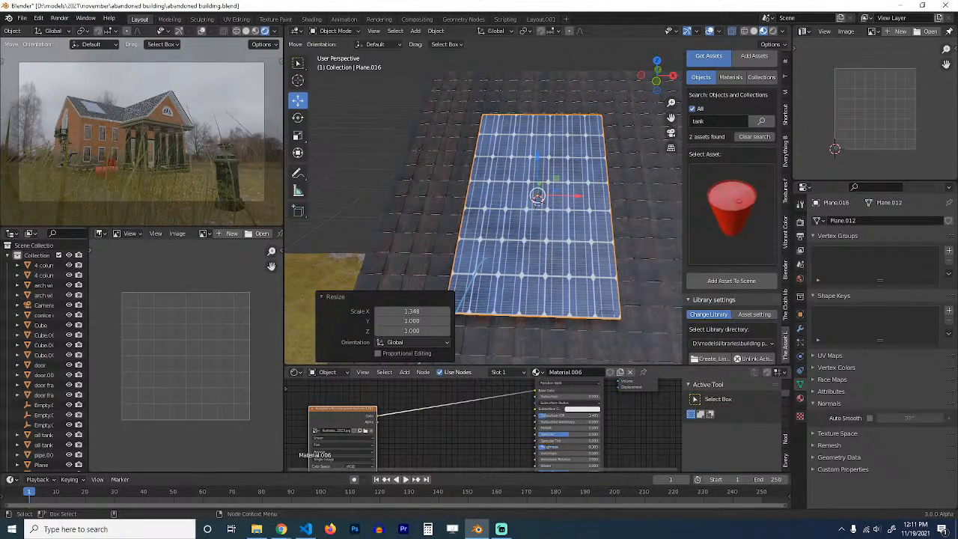
# Step: Place a linked duplicate of the solar panel about 4.729 m along X on the same roof slope, save, and deselect all
pyautogui.scroll(-2, 555, 311)
pyautogui.moveTo(573, 295); pyautogui.dragTo(494, 284, button='middle')
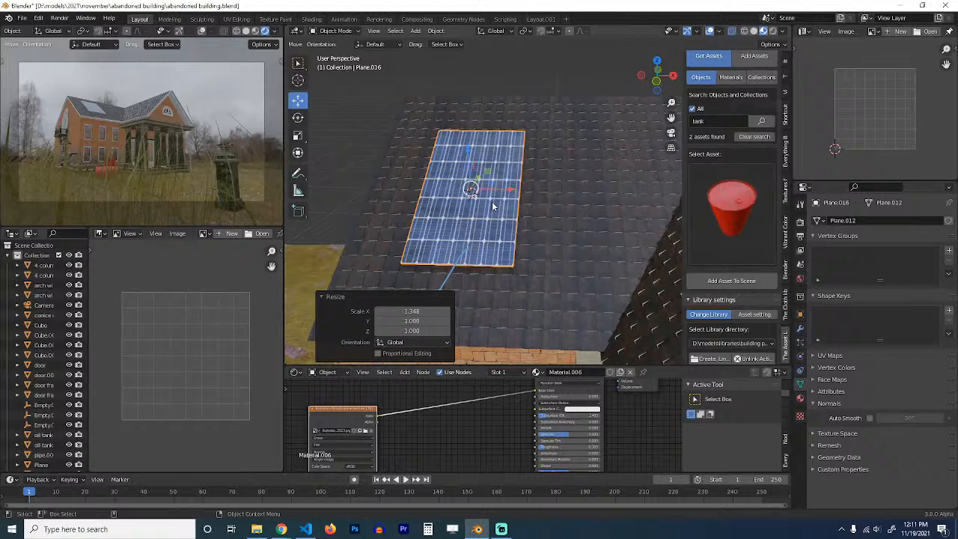
pyautogui.hotkey('shift', 'd')
pyautogui.press('x')
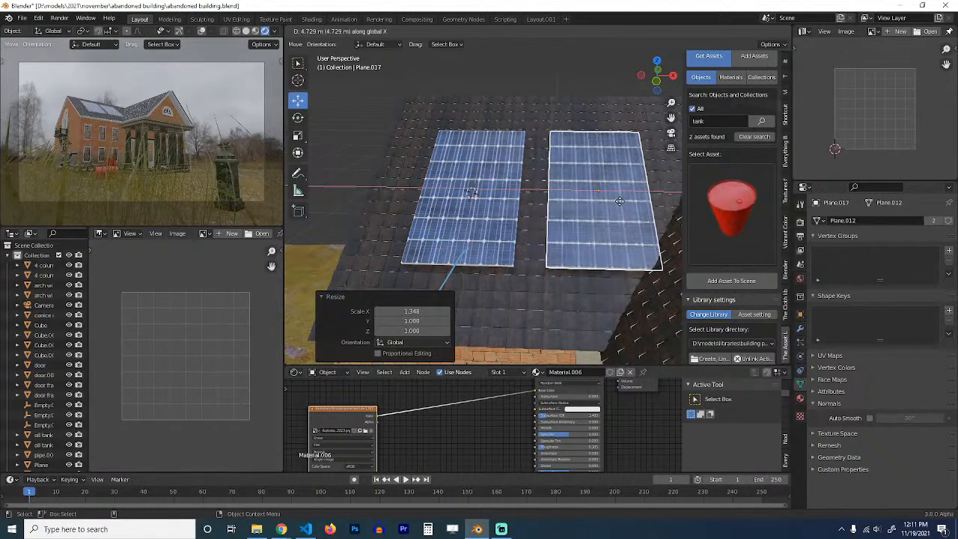
pyautogui.click(619, 201)
pyautogui.hotkey('ctrl', 's')
pyautogui.scroll(-2, 533, 229)
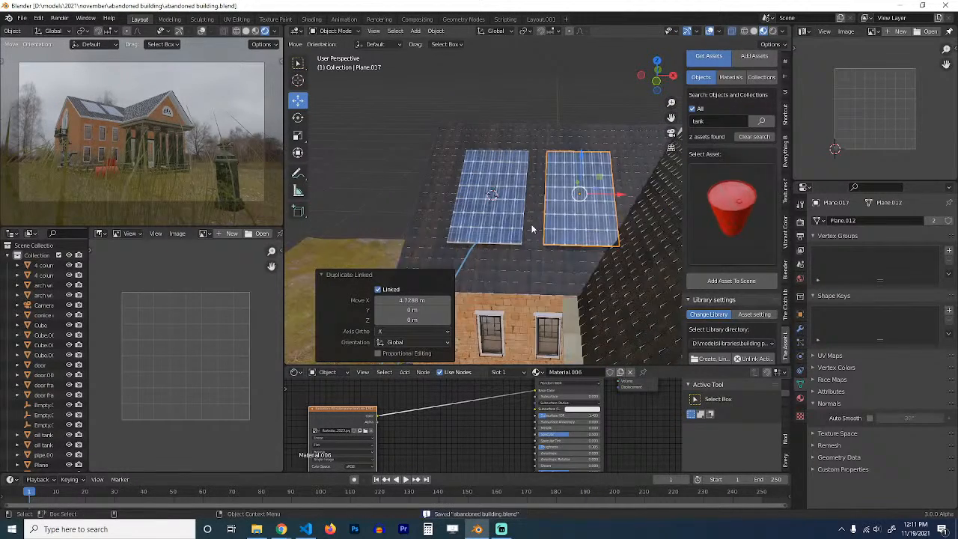
pyautogui.moveTo(533, 229); pyautogui.dragTo(582, 231, button='middle')
pyautogui.hotkey('alt', 'a')
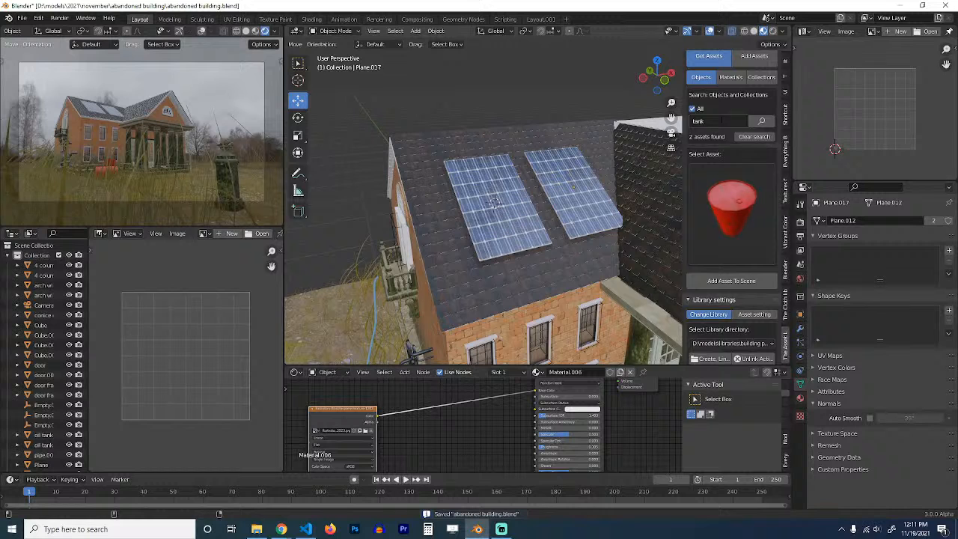
# Step: Search the asset library for "sate" and add the satellite dish on the ground beside the building, beyond the columned porch
pyautogui.click(720, 120)
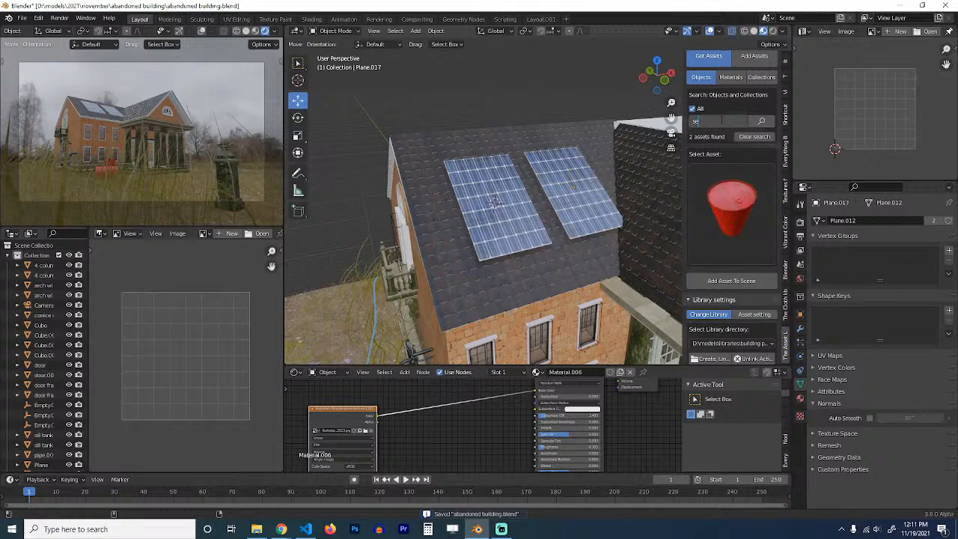
pyautogui.write('sate')
pyautogui.press('Return')
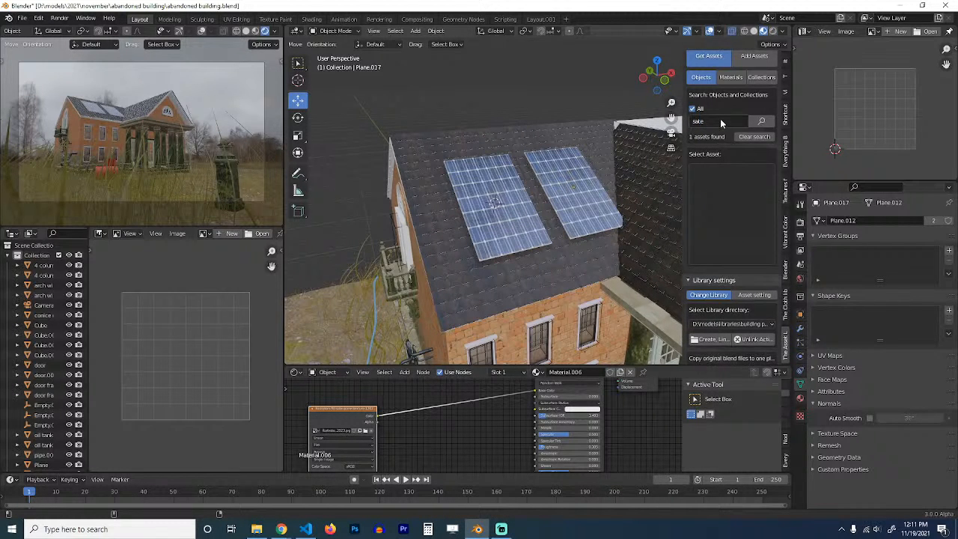
pyautogui.click(726, 188)
pyautogui.click(754, 275)
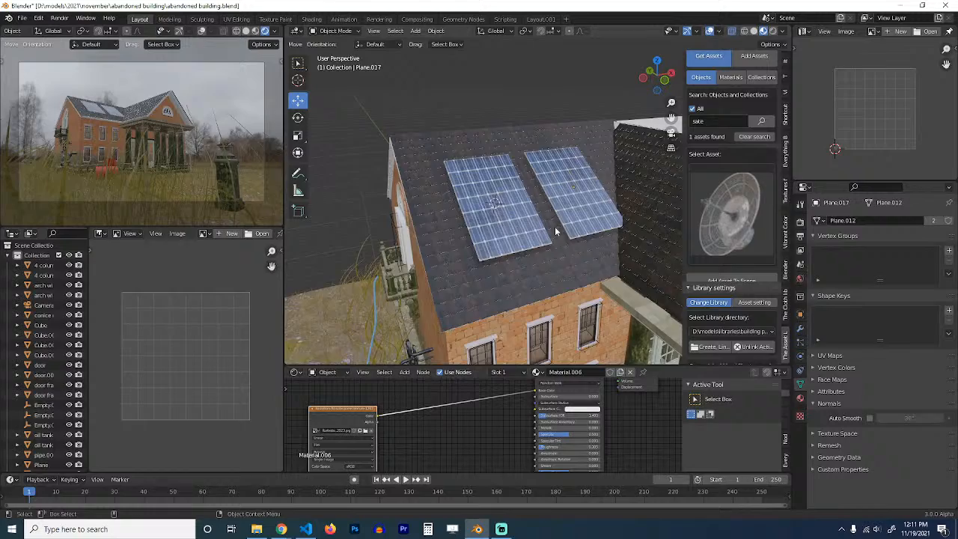
pyautogui.moveTo(643, 217); pyautogui.dragTo(495, 237, button='middle')
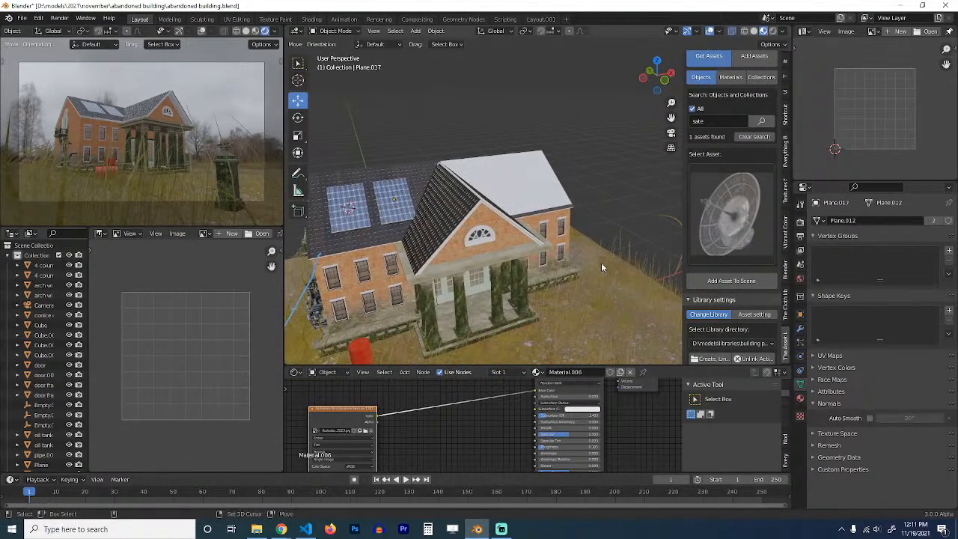
pyautogui.click(731, 280)
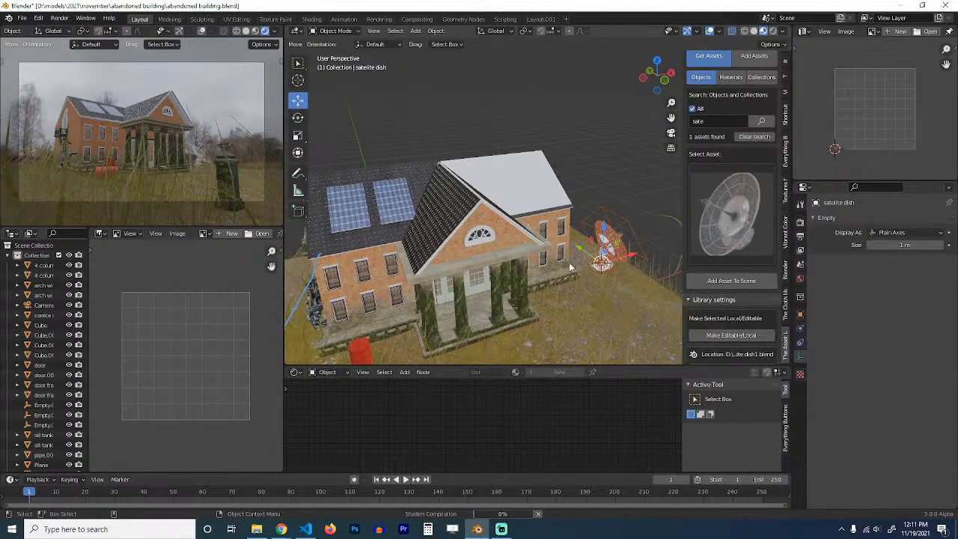
# Step: Scale the satellite dish up by about 2.738 and again by about 1.036, and save the file
pyautogui.press('s')
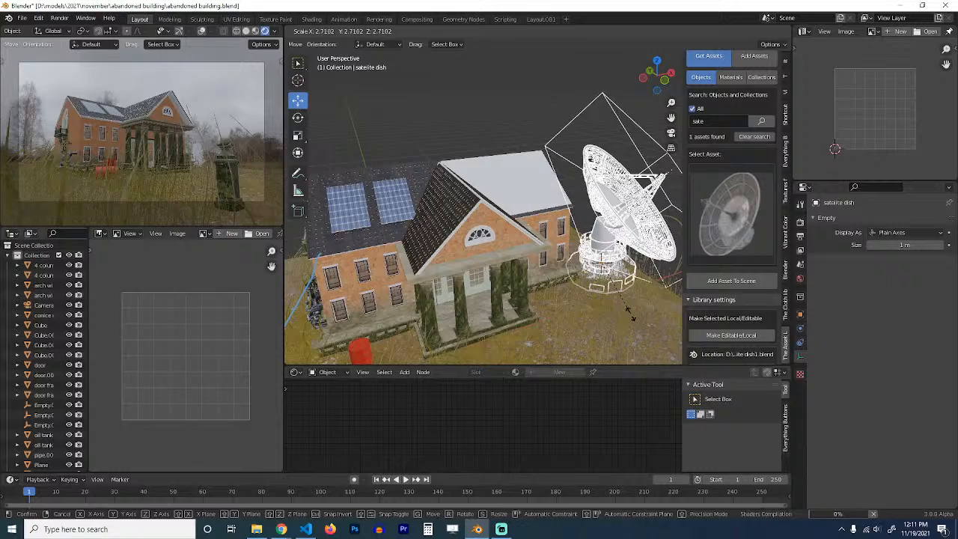
pyautogui.click(629, 313)
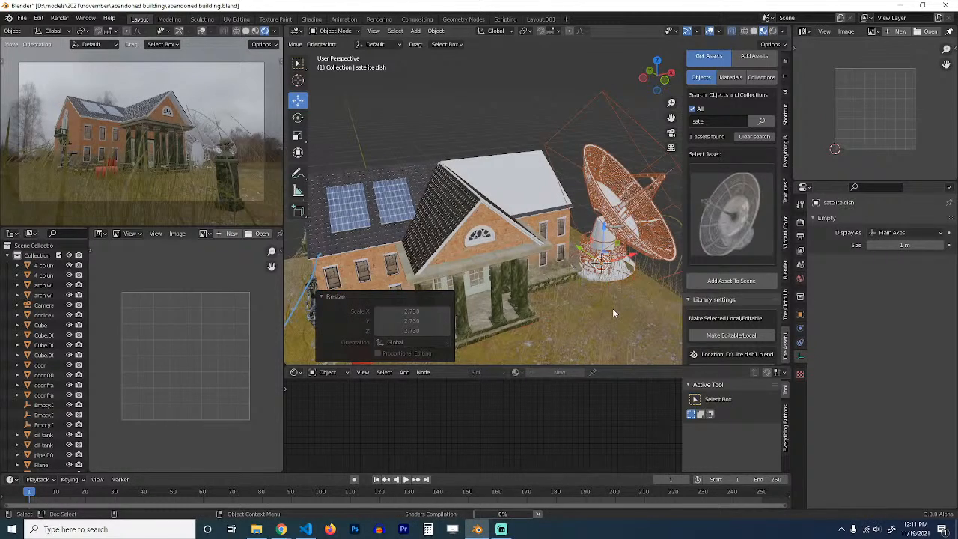
pyautogui.hotkey('ctrl', 's')
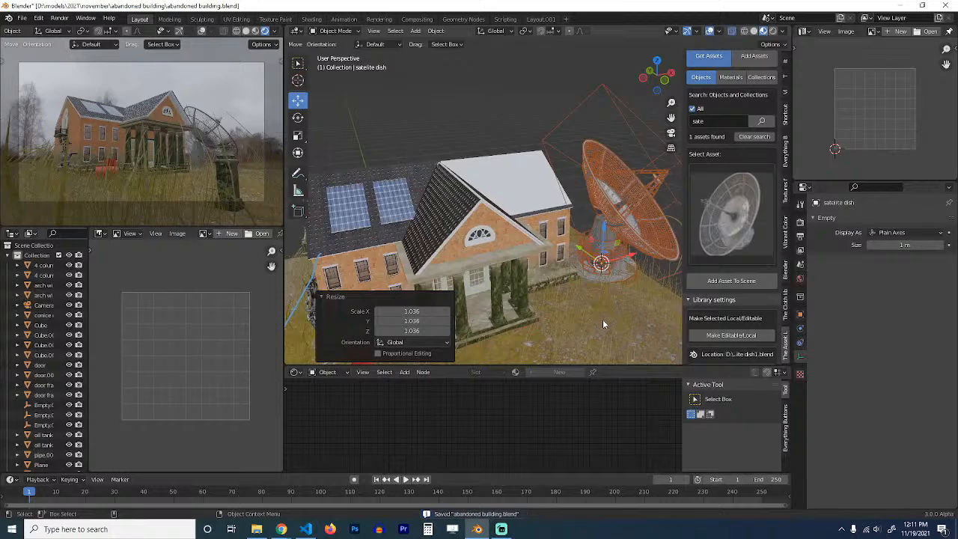
# Step: In top view, place a linked duplicate of the satellite dish about 41.643 m along X and 48.923 m along Y
pyautogui.press('KP_7')
pyautogui.scroll(-5, 594, 291)
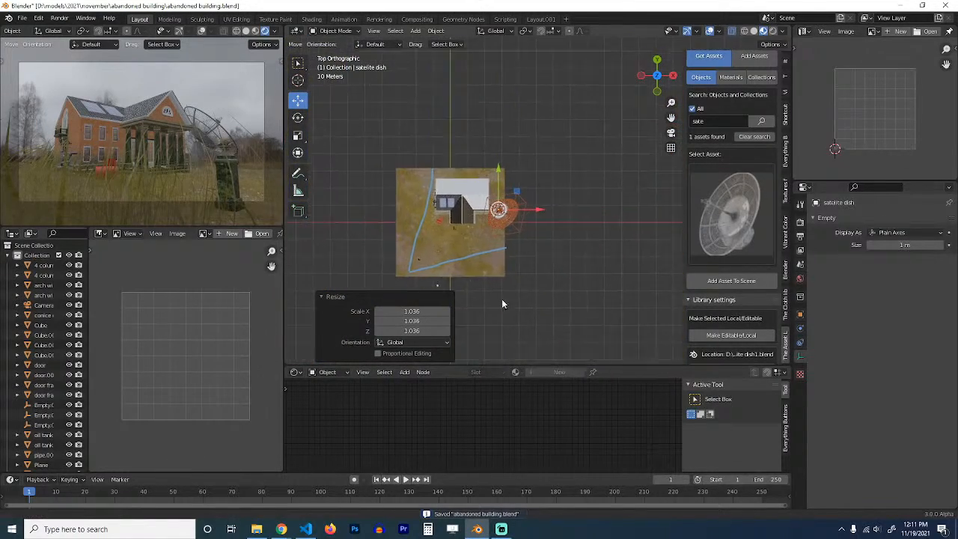
pyautogui.keyDown('shift'); pyautogui.moveTo(575, 239); pyautogui.dragTo(551, 250, button='middle'); pyautogui.keyUp('shift')
pyautogui.hotkey('alt', 'd')
pyautogui.click(587, 187)
# Step: Enlarge the duplicated satellite dish by about 3.732 and again by about 1.262
pyautogui.press('s')
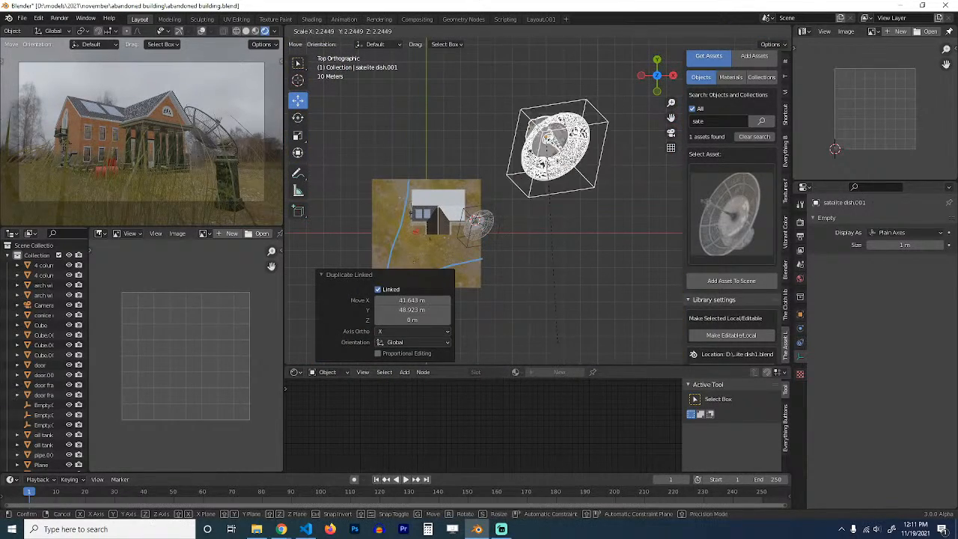
pyautogui.click(576, 66)
pyautogui.press('s')
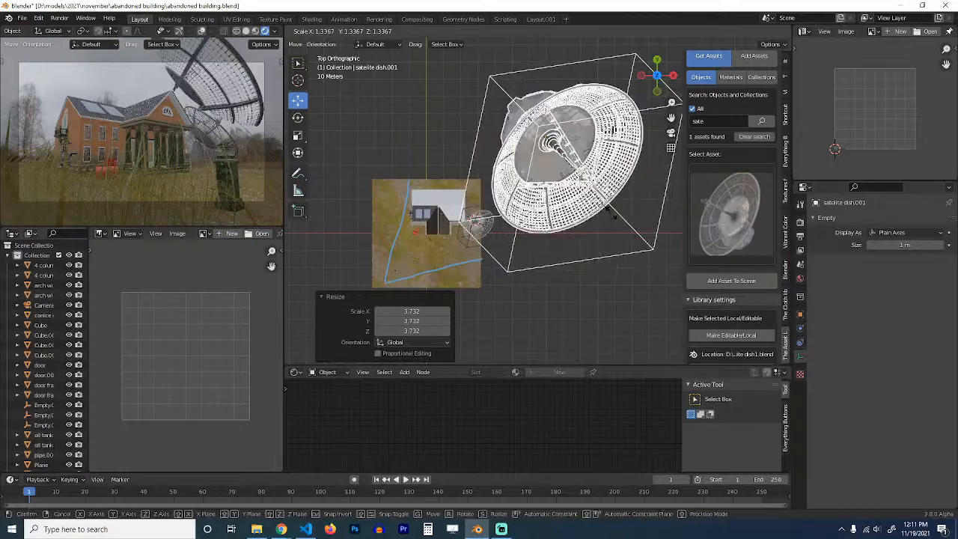
pyautogui.click(618, 203)
# Step: Rotate the large satellite dish about 24° around Z and save the file
pyautogui.press('r')
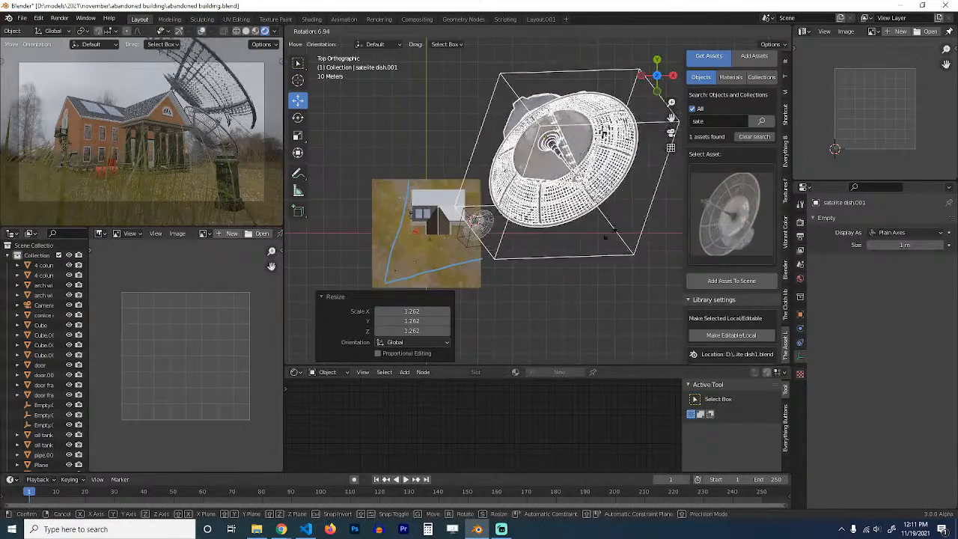
pyautogui.click(615, 259)
pyautogui.scroll(2, 592, 227)
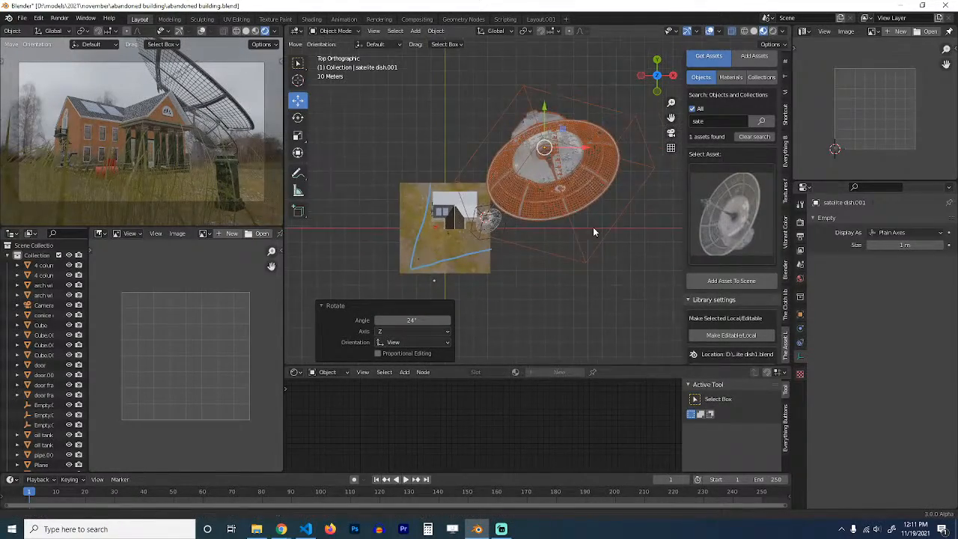
pyautogui.hotkey('ctrl', 's')
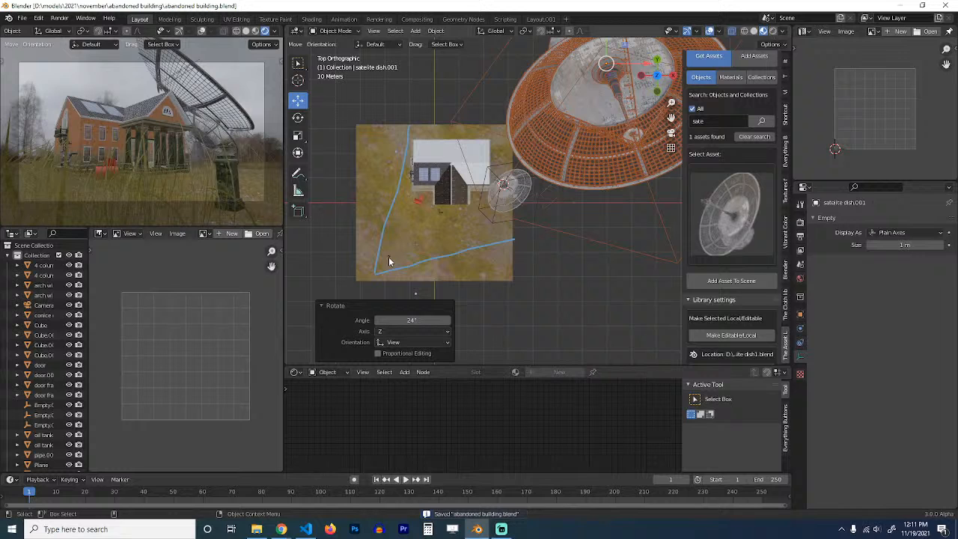
# Step: Set the camera's clip end distance to 200 m, deselect it, and save the file
pyautogui.click(387, 258)
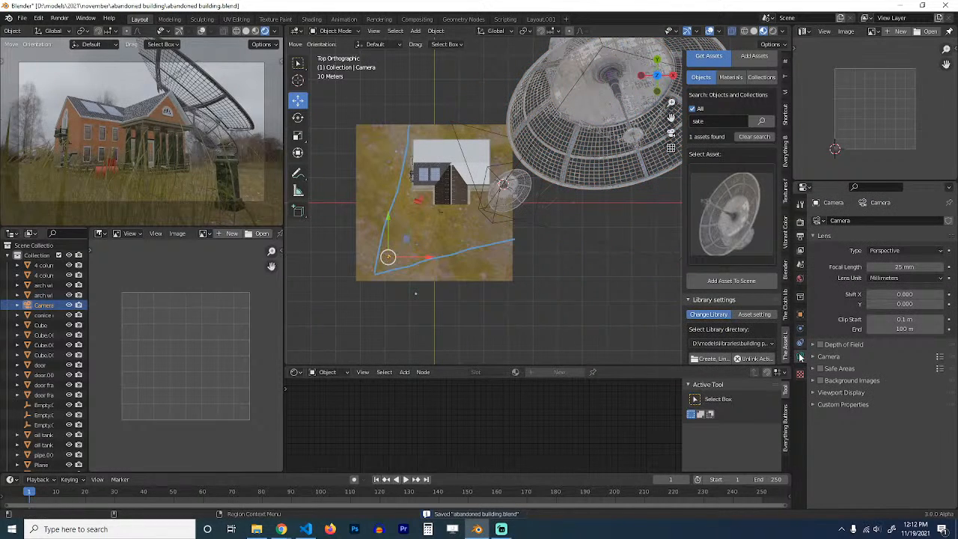
pyautogui.click(901, 329)
pyautogui.write('2')
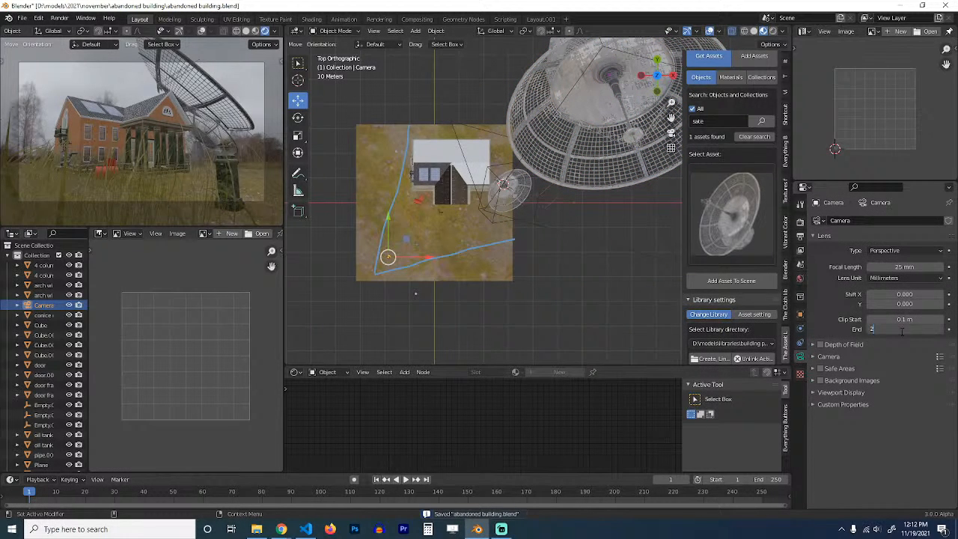
pyautogui.write('00')
pyautogui.press('Return')
pyautogui.click(567, 327)
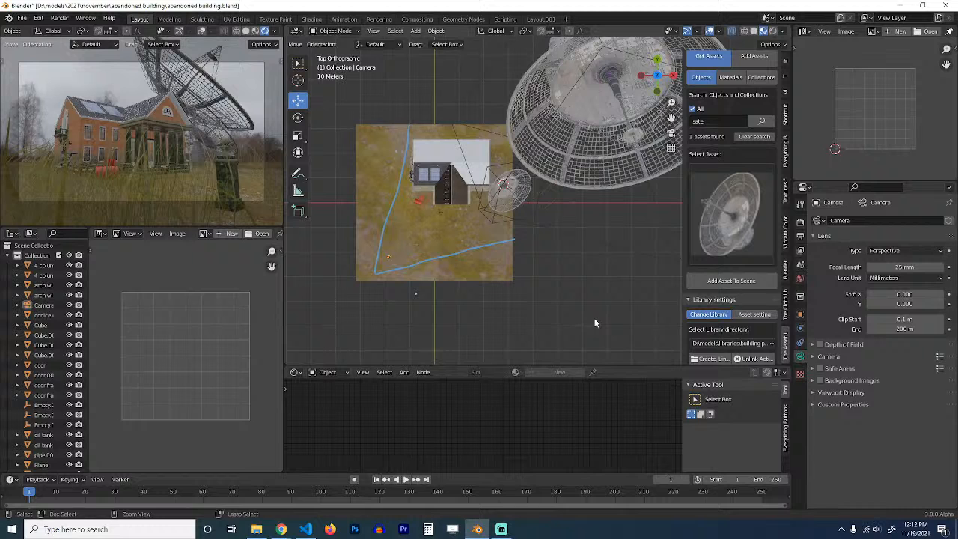
pyautogui.hotkey('ctrl', 's')
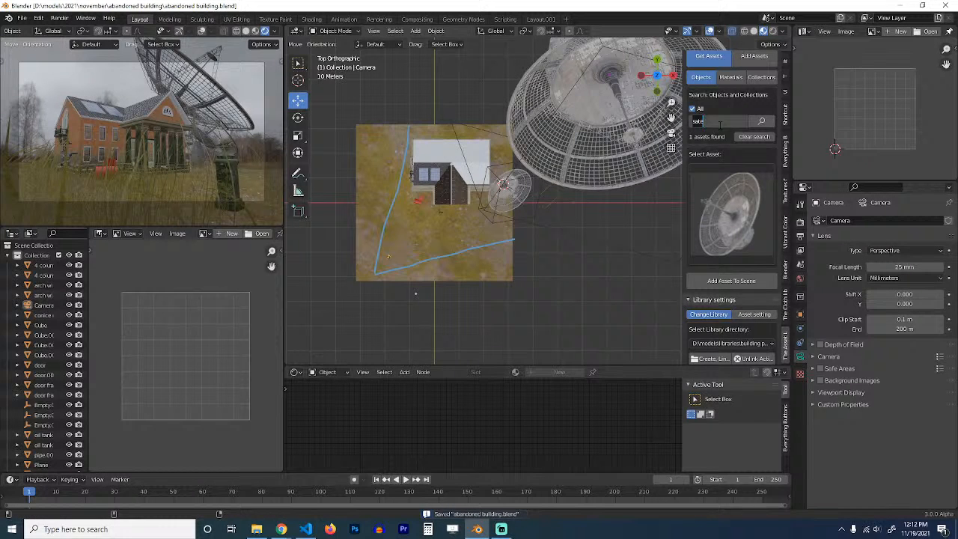
# Step: Search the asset library for "tower" and add the red-and-white transmission tower to the scene
pyautogui.click(718, 123)
pyautogui.write('tower')
pyautogui.press('Return')
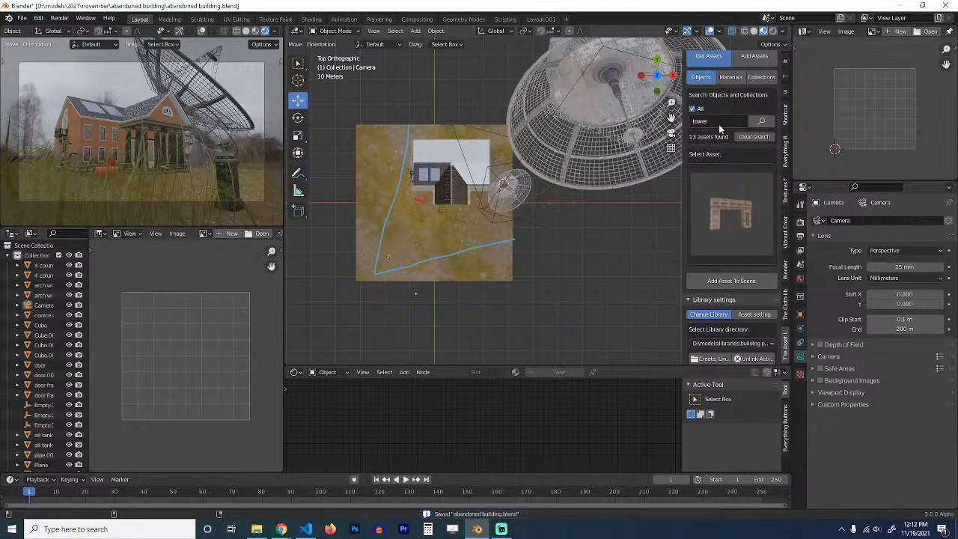
pyautogui.click(719, 216)
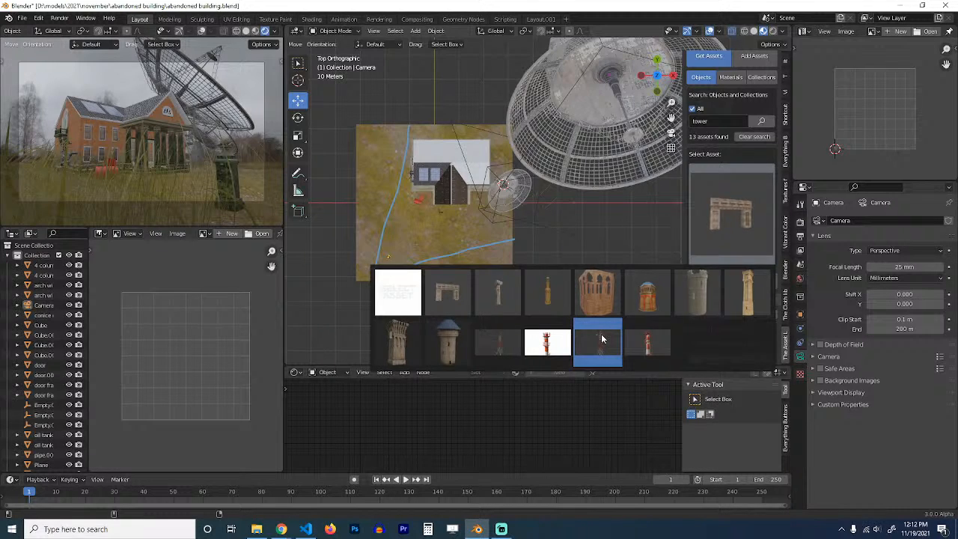
pyautogui.click(602, 339)
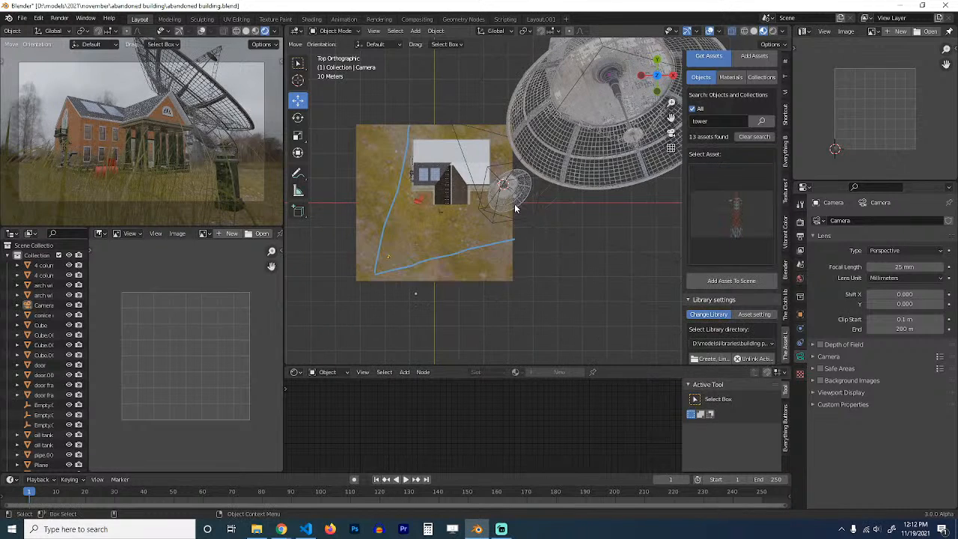
pyautogui.click(737, 279)
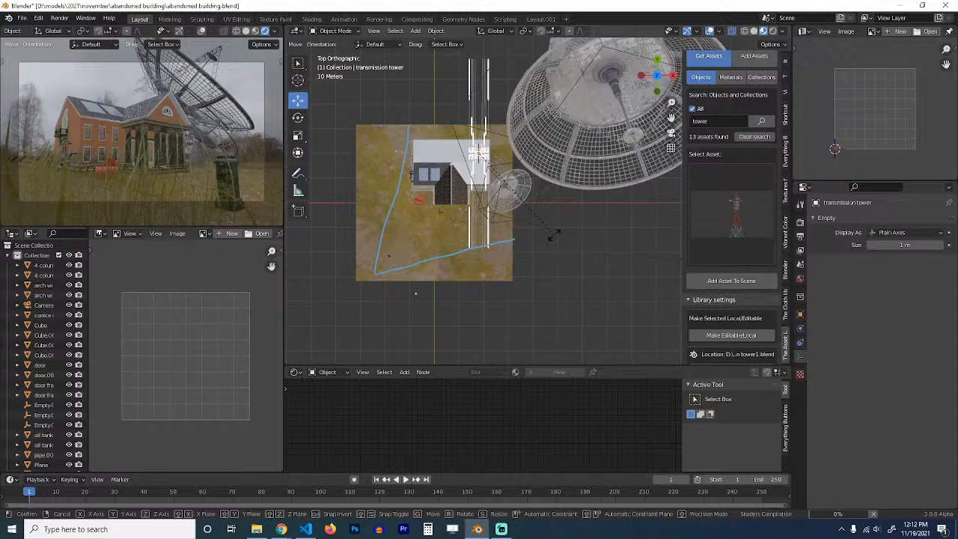
# Step: Rotate the transmission tower 90° and move it about 34.8 m along negative X and 9.5 m along Y, behind the building
pyautogui.write('r90')
pyautogui.press('Return')
pyautogui.press('g')
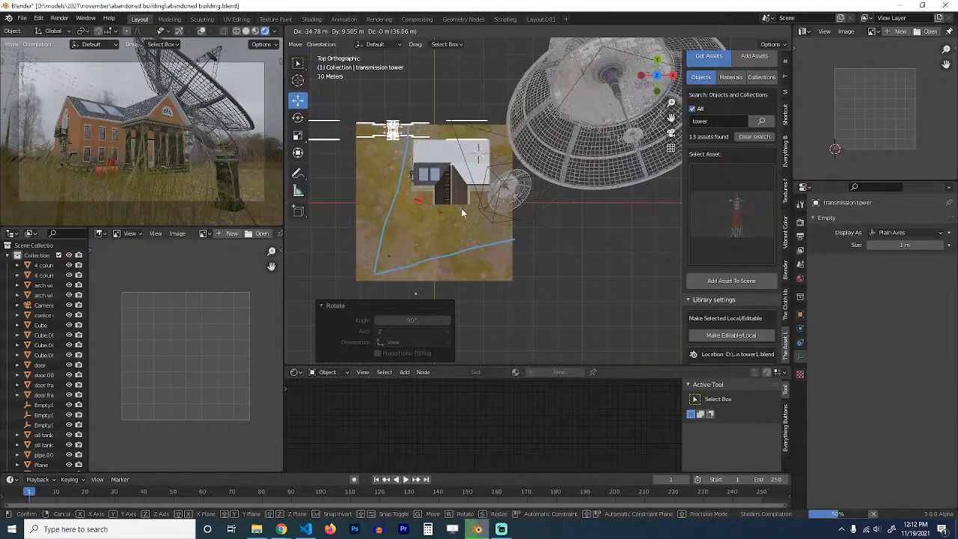
pyautogui.click(438, 209)
# Step: Place a linked duplicate of the tower about 96.7 m along X and 6.3 m along Y, reposition it behind the large dish, and check the camera view
pyautogui.hotkey('shift', 'd')
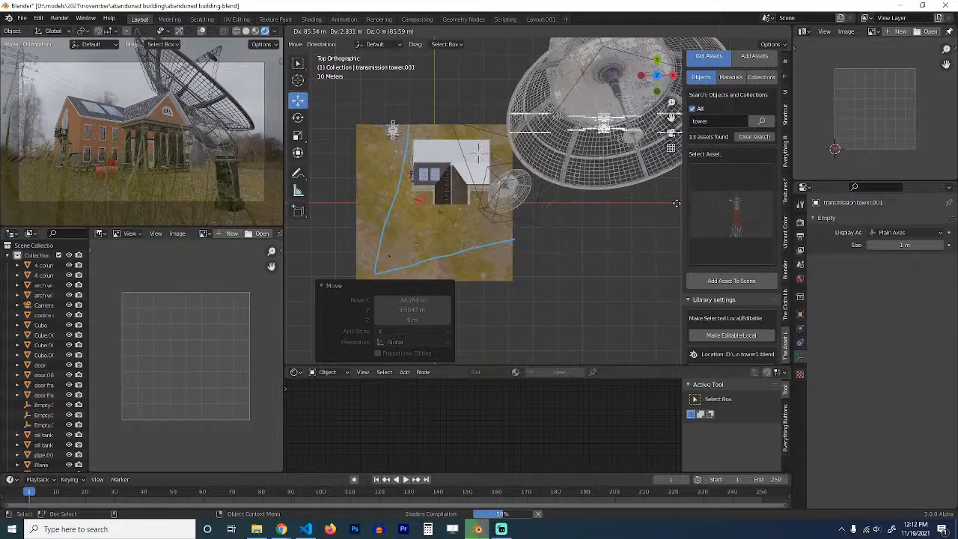
pyautogui.click(619, 202)
pyautogui.keyDown('shift'); pyautogui.moveTo(618, 197); pyautogui.dragTo(480, 247, button='middle'); pyautogui.keyUp('shift')
pyautogui.press('g')
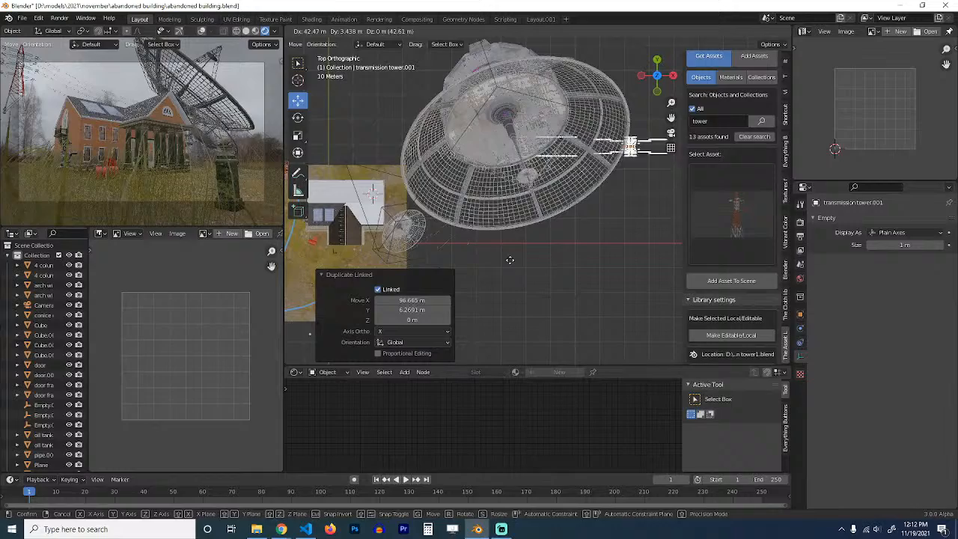
pyautogui.click(502, 260)
pyautogui.press('KP_0')
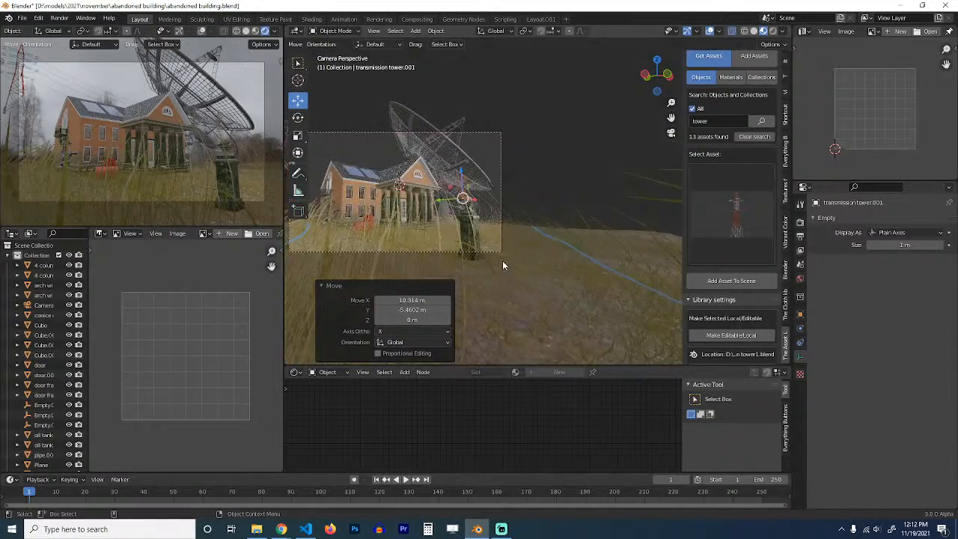
pyautogui.scroll(5, 502, 262)
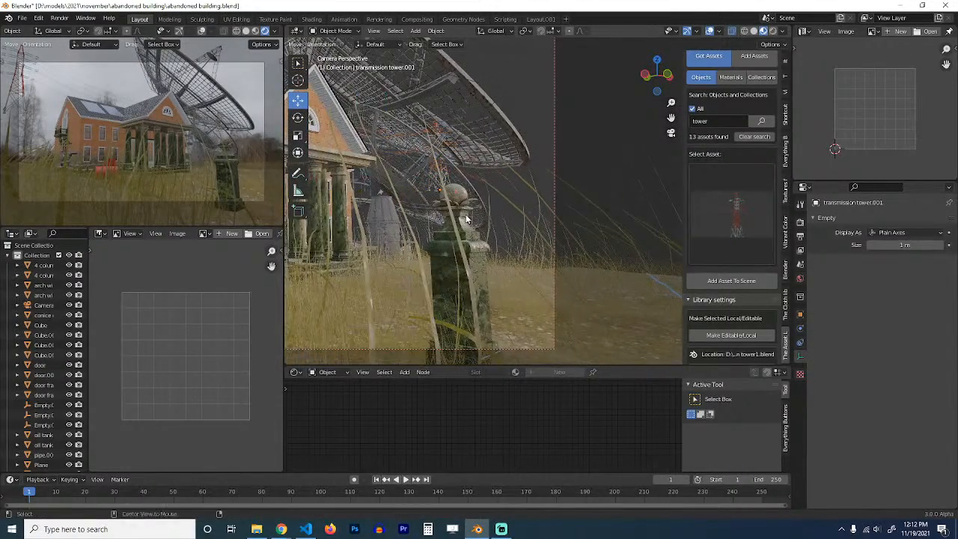
# Step: Scale the original transmission tower up by 3.131 and lower it about 13 m along Z
pyautogui.moveTo(465, 214); pyautogui.dragTo(448, 223, button='middle')
pyautogui.scroll(-9, 459, 222)
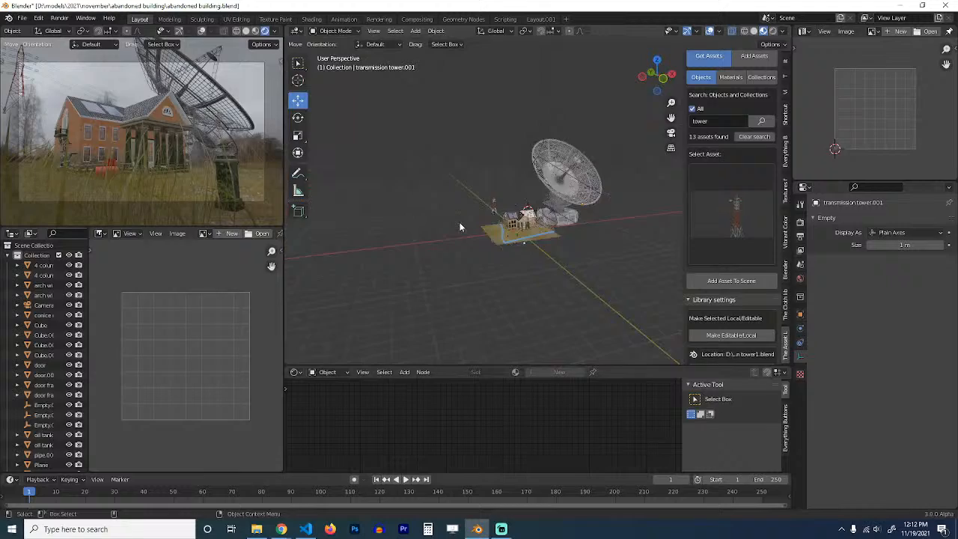
pyautogui.scroll(4, 462, 218)
pyautogui.click(457, 213)
pyautogui.press('s')
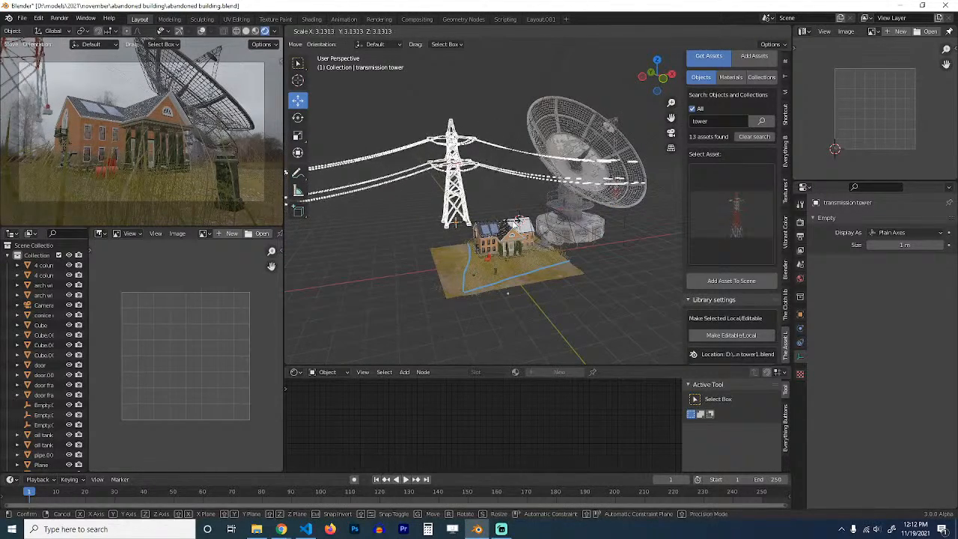
pyautogui.click(455, 222)
pyautogui.press('g')
pyautogui.press('z')
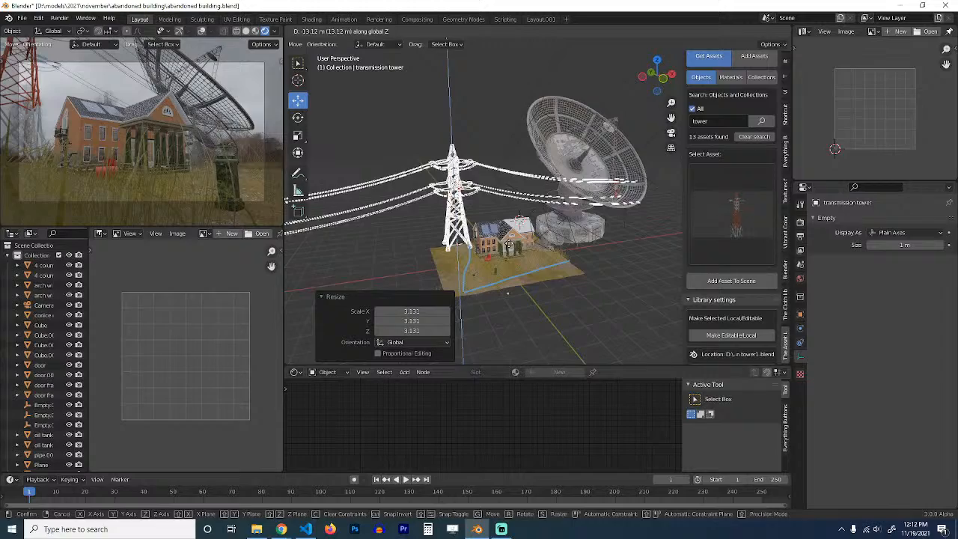
pyautogui.click(507, 244)
# Step: Delete the duplicate transmission tower behind the large dish
pyautogui.moveTo(614, 116); pyautogui.dragTo(515, 206, button='middle')
pyautogui.press('Delete')
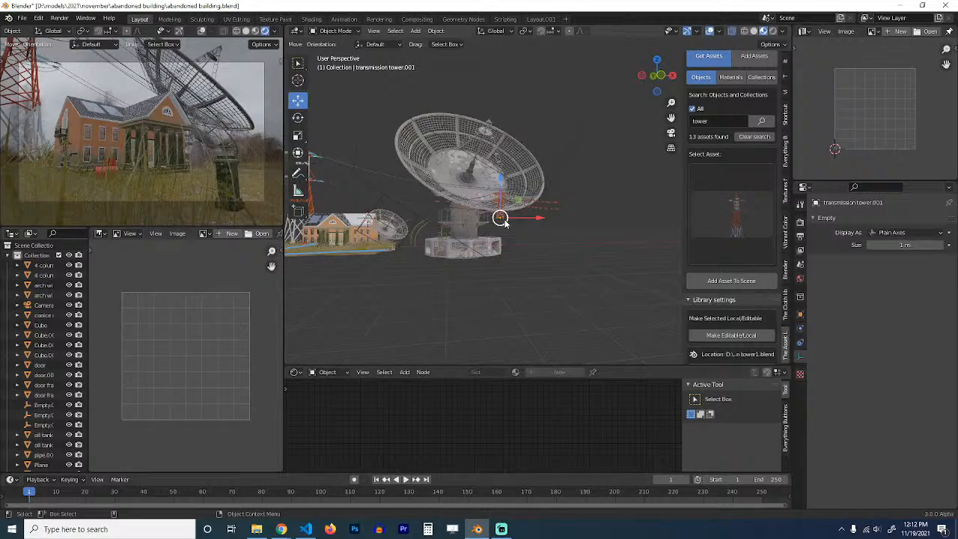
pyautogui.scroll(-2, 436, 216)
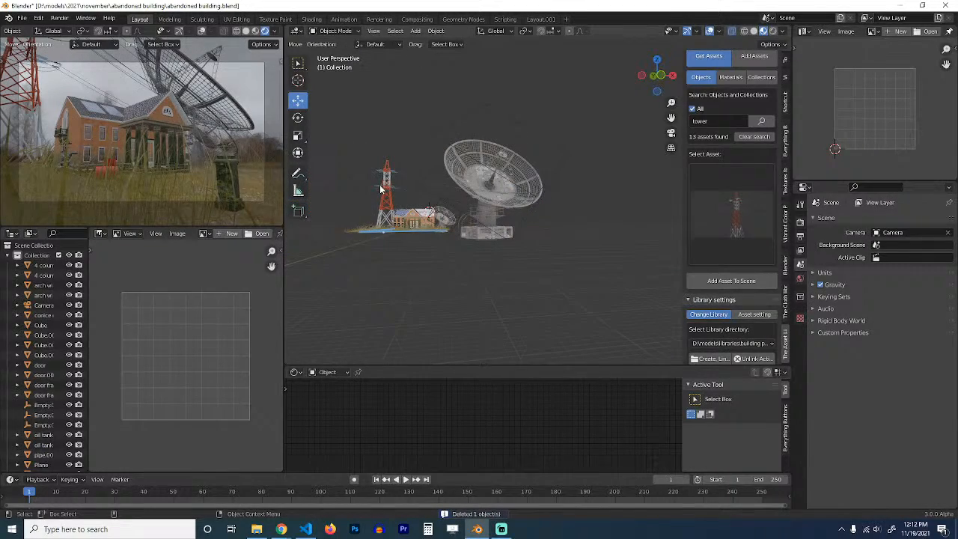
# Step: In top view, rotate the remaining transmission tower about 128° and move it about 41.1 m along X and 44.6 m along Y
pyautogui.hotkey('ctrl', 'z')
pyautogui.press('KP_7')
pyautogui.press('r')
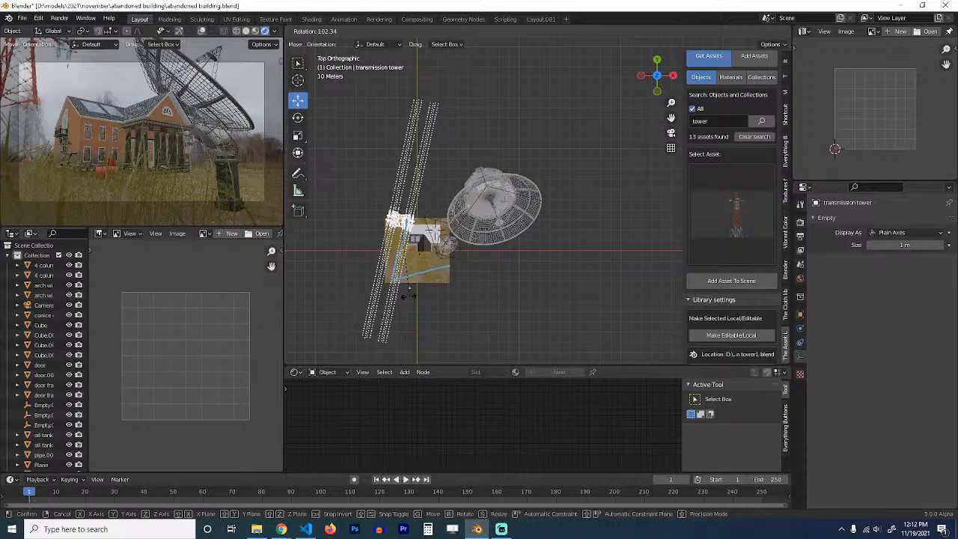
pyautogui.press('Return')
pyautogui.press('g')
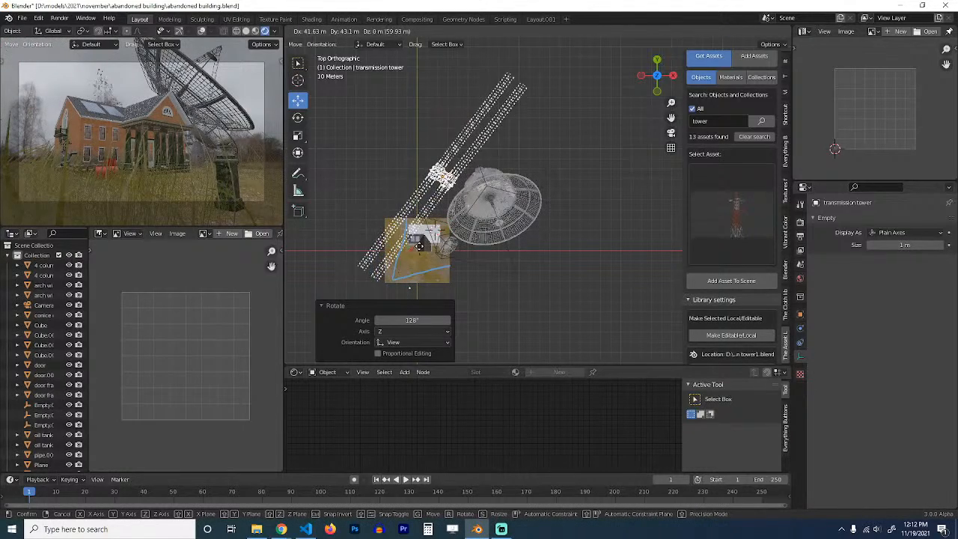
pyautogui.click(472, 254)
# Step: Rotate the tower about -7.1°, move it about -11.8 m along X and 4.9 m along Y, and save the file
pyautogui.press('r')
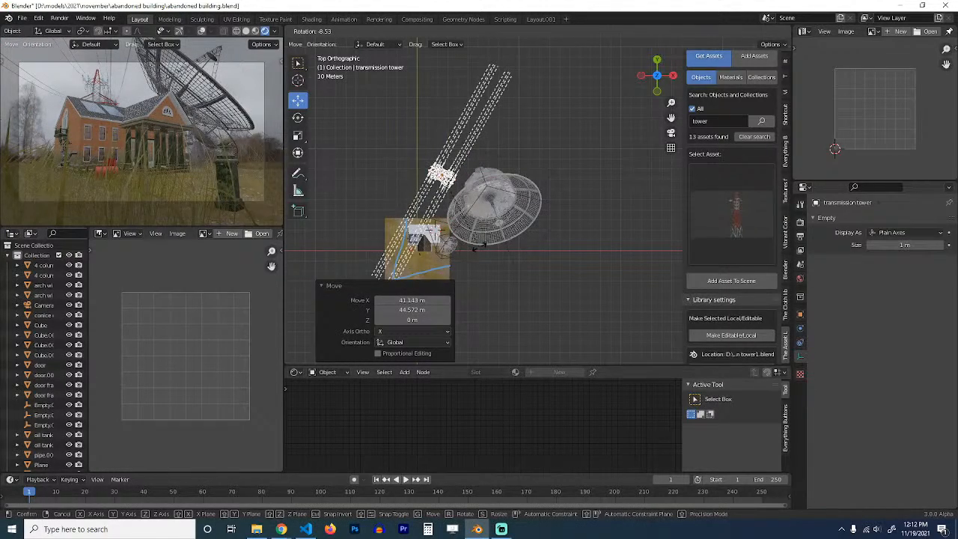
pyautogui.click(476, 247)
pyautogui.press('g')
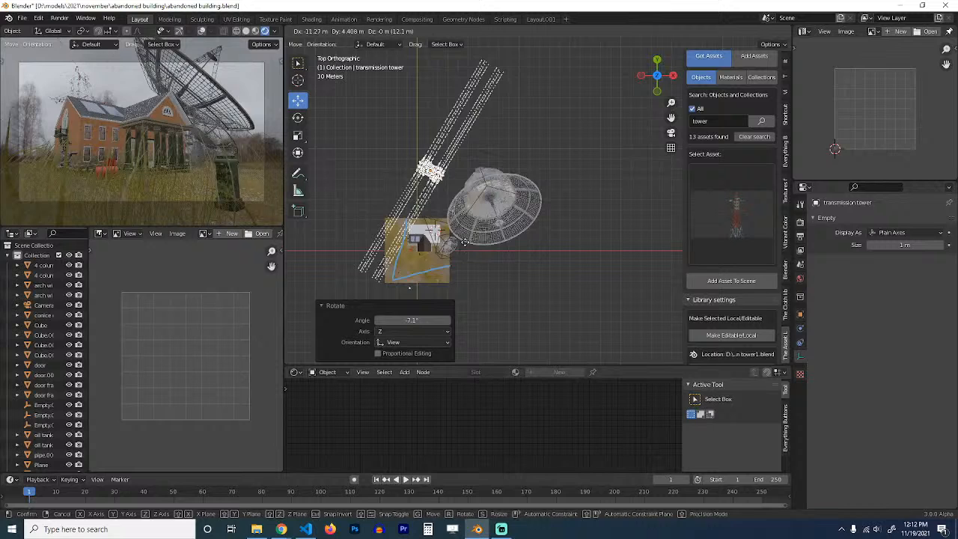
pyautogui.click(466, 246)
pyautogui.hotkey('ctrl', 's')
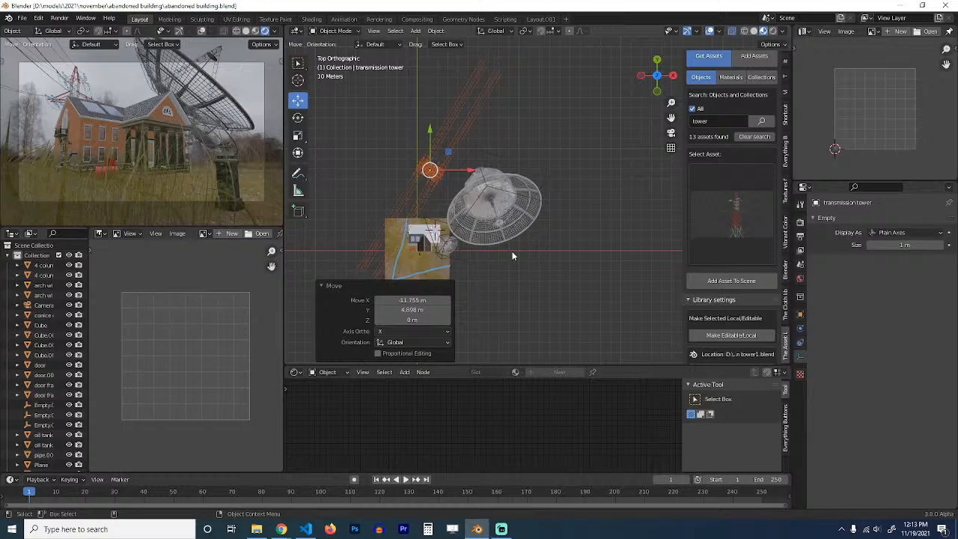
# Step: Save the scene again and deselect the transmission tower
pyautogui.moveTo(511, 267); pyautogui.dragTo(530, 362, button='middle')
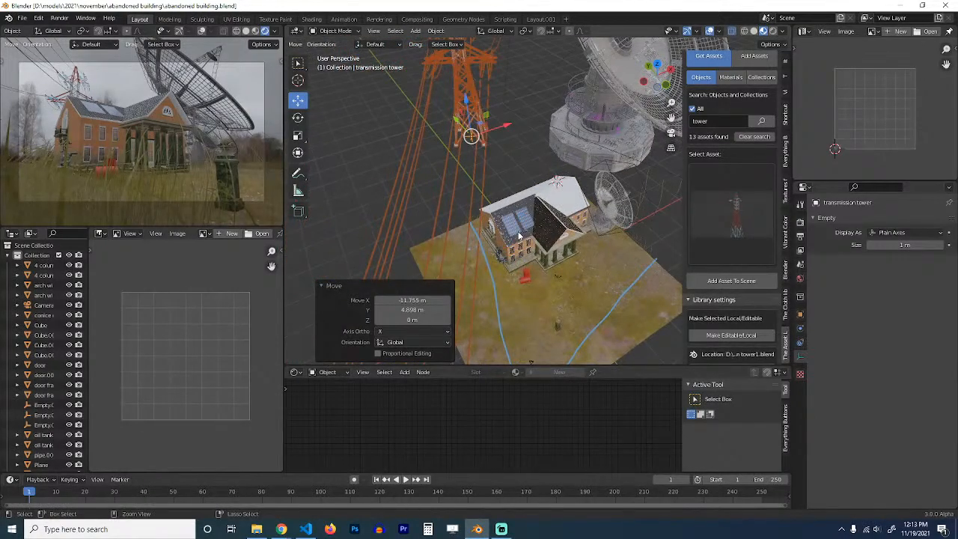
pyautogui.hotkey('ctrl', 's')
pyautogui.hotkey('alt', 'a')
pyautogui.moveTo(506, 239); pyautogui.dragTo(539, 234, button='middle')
# Step: Clear the "tower" search from the asset library to return to browsing by category
pyautogui.click(724, 206)
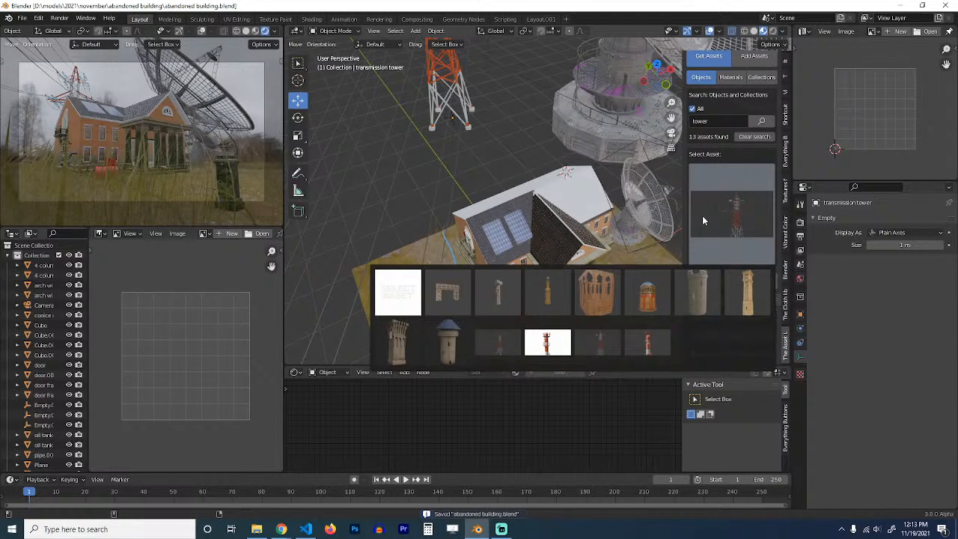
pyautogui.click(701, 220)
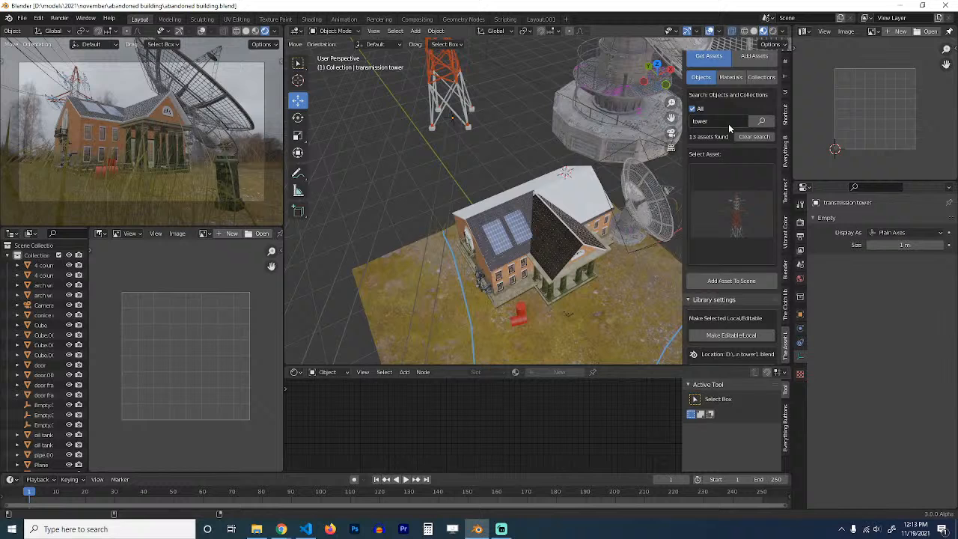
pyautogui.click(725, 121)
pyautogui.write('tank')
pyautogui.press('BackSpace')
pyautogui.press('BackSpace')
pyautogui.press('BackSpace')
pyautogui.press('BackSpace')
pyautogui.click(729, 204)
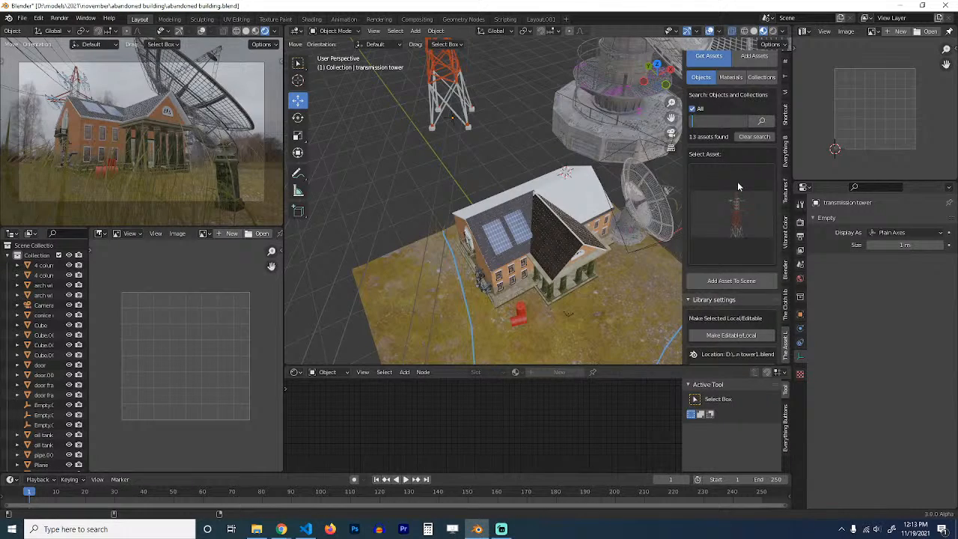
pyautogui.click(728, 198)
# Step: Browse the ceiling category of the asset library for suitable props
pyautogui.click(750, 159)
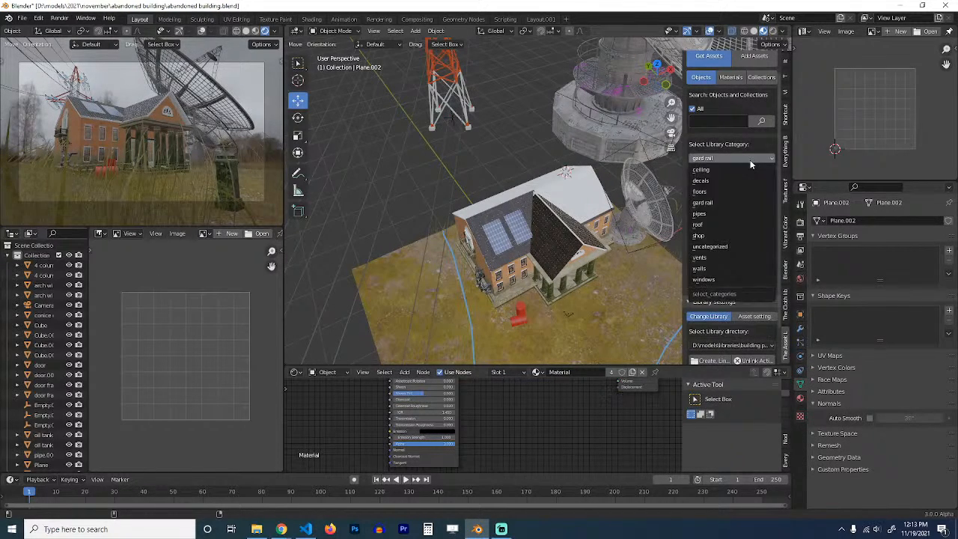
pyautogui.click(745, 160)
pyautogui.scroll(1, 736, 178)
pyautogui.click(746, 180)
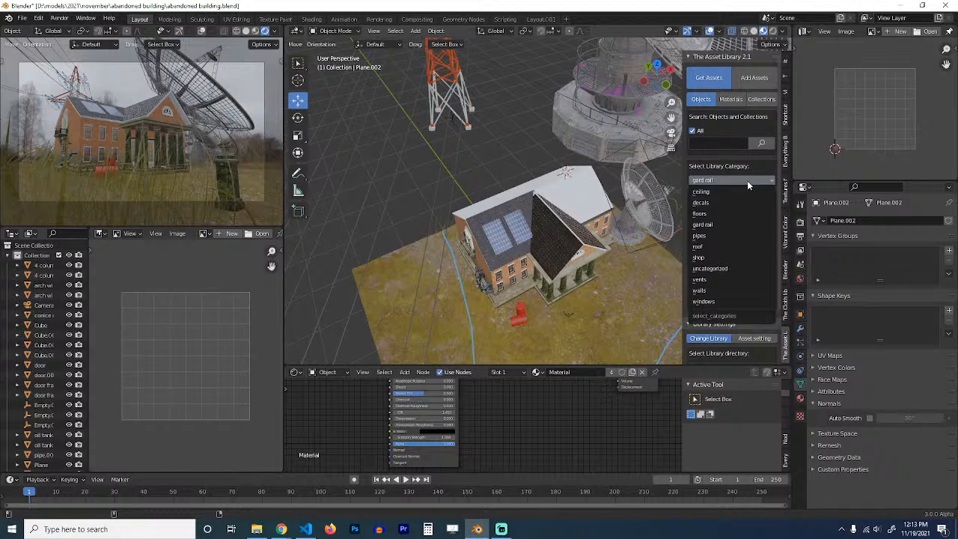
pyautogui.click(725, 192)
pyautogui.click(723, 225)
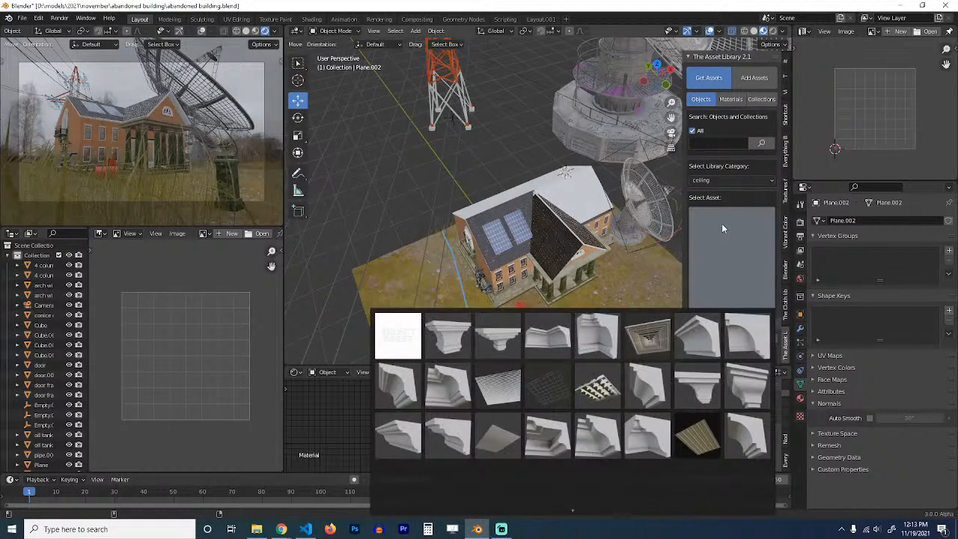
# Step: Switch the asset library to the vents category and add the long box vent to the scene
pyautogui.click(738, 181)
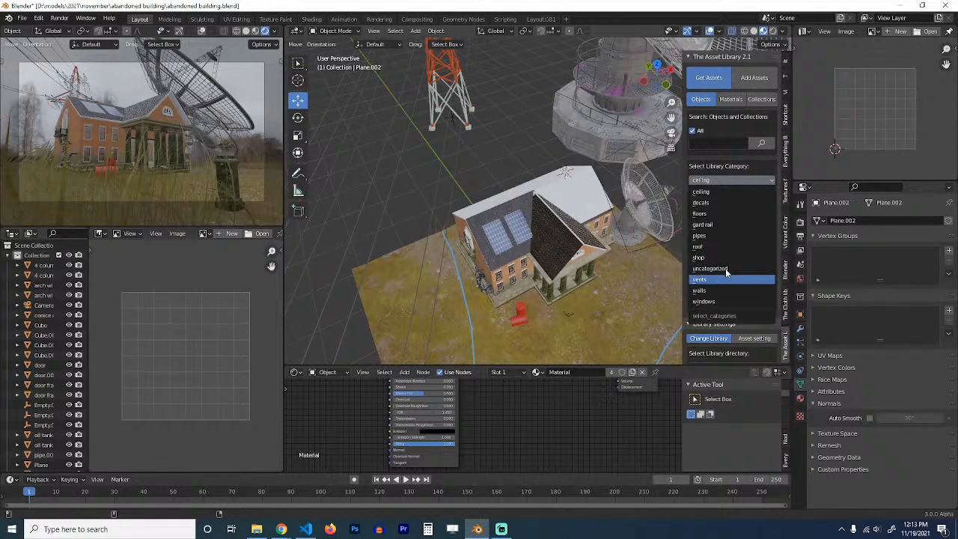
pyautogui.click(710, 279)
pyautogui.click(734, 256)
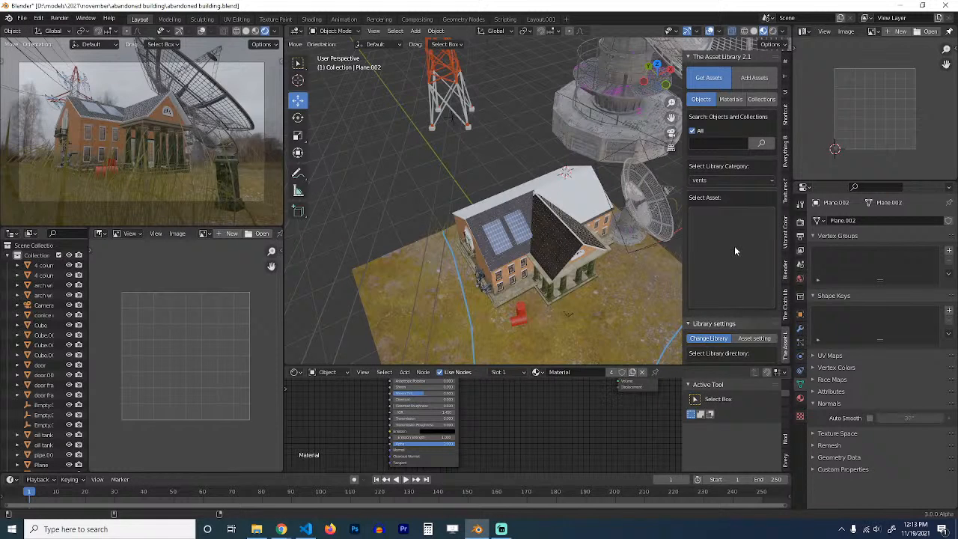
pyautogui.click(735, 251)
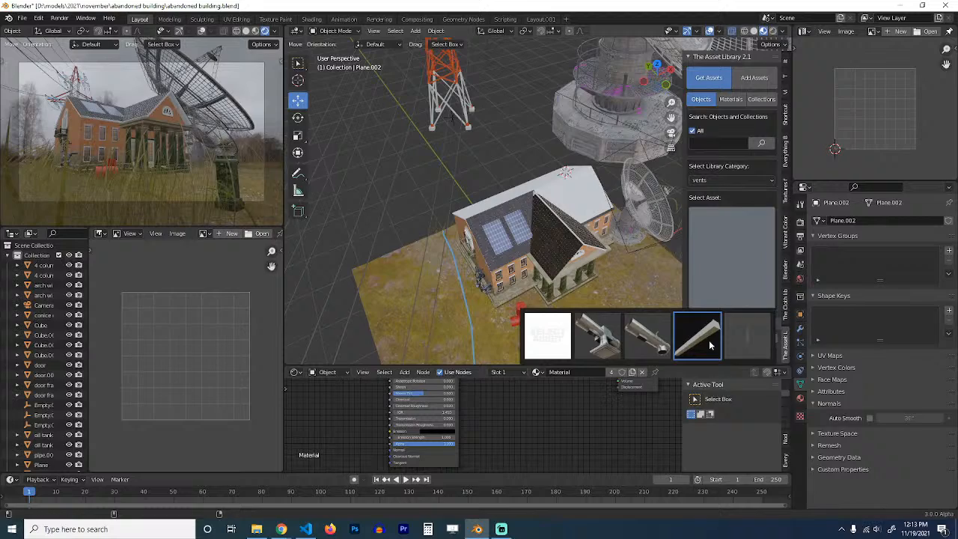
pyautogui.click(681, 341)
pyautogui.moveTo(598, 252); pyautogui.dragTo(624, 245, button='middle')
pyautogui.scroll(3, 625, 244)
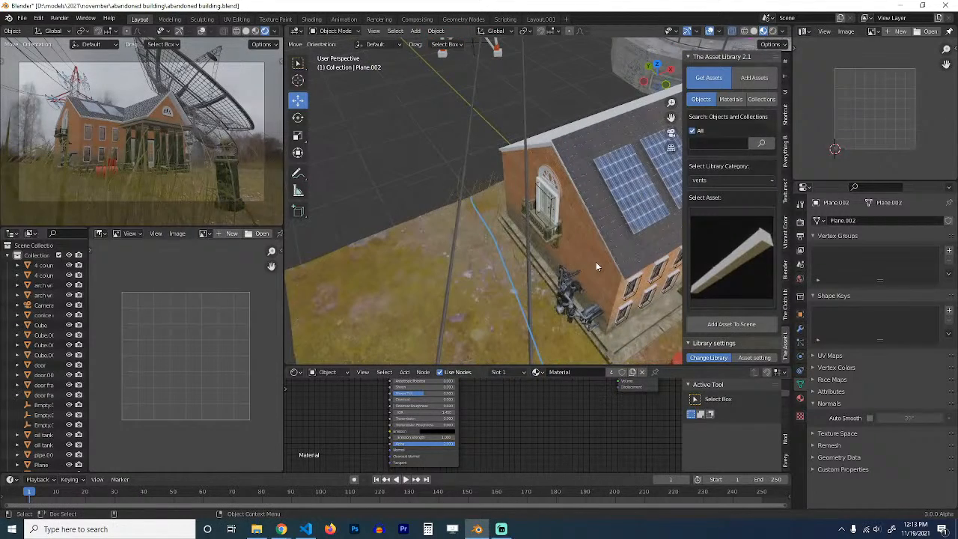
pyautogui.click(709, 323)
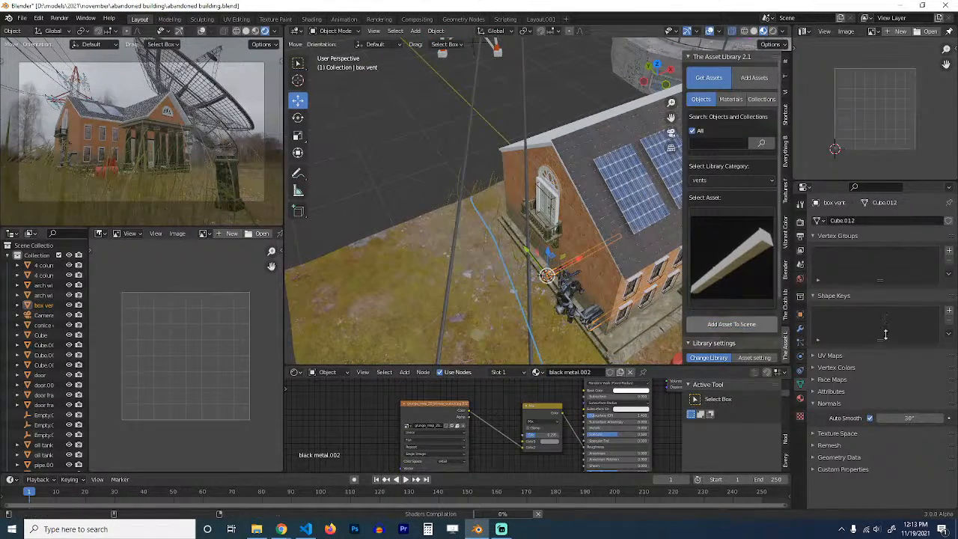
# Step: Replace the box vent's existing modifiers with a single Array of count 2 and relative X offset 1
pyautogui.click(800, 327)
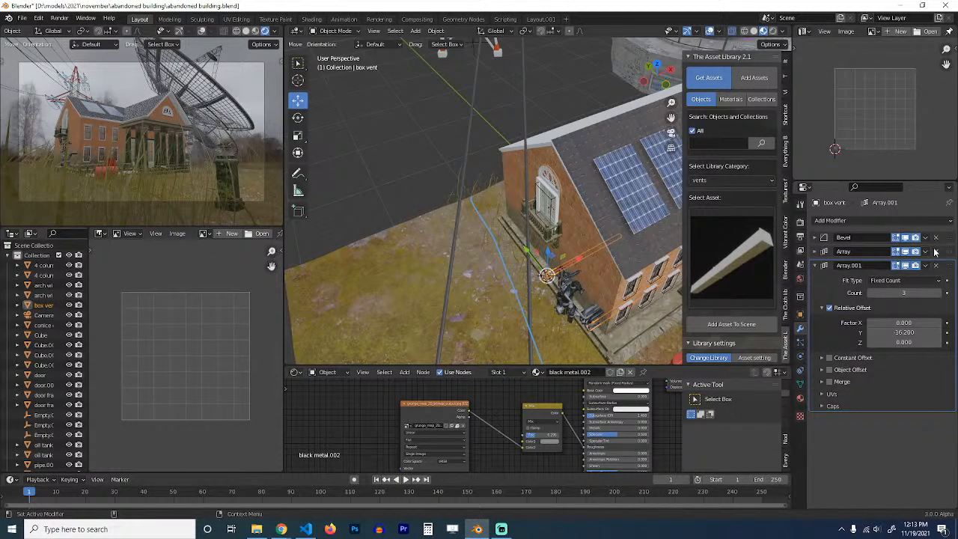
pyautogui.click(936, 251)
pyautogui.click(935, 251)
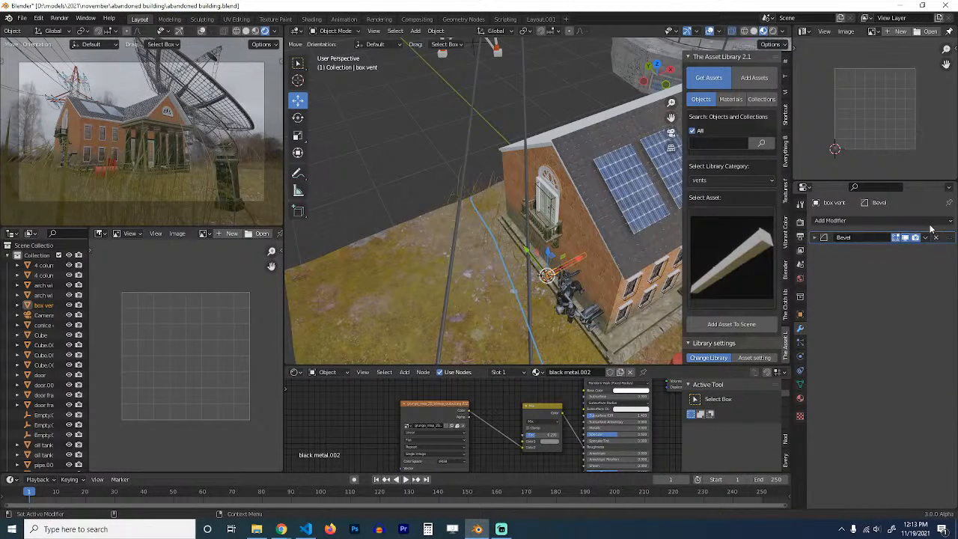
pyautogui.click(930, 222)
pyautogui.click(737, 248)
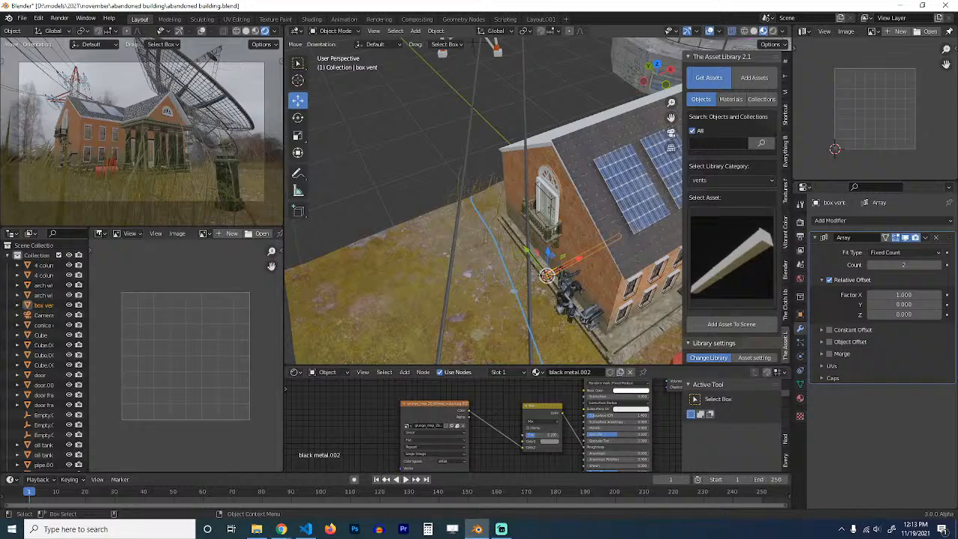
# Step: Rotate the box vent -90° about Y to stand upright and scale it by about 1.31
pyautogui.press('r')
pyautogui.press('x')
pyautogui.write('y')
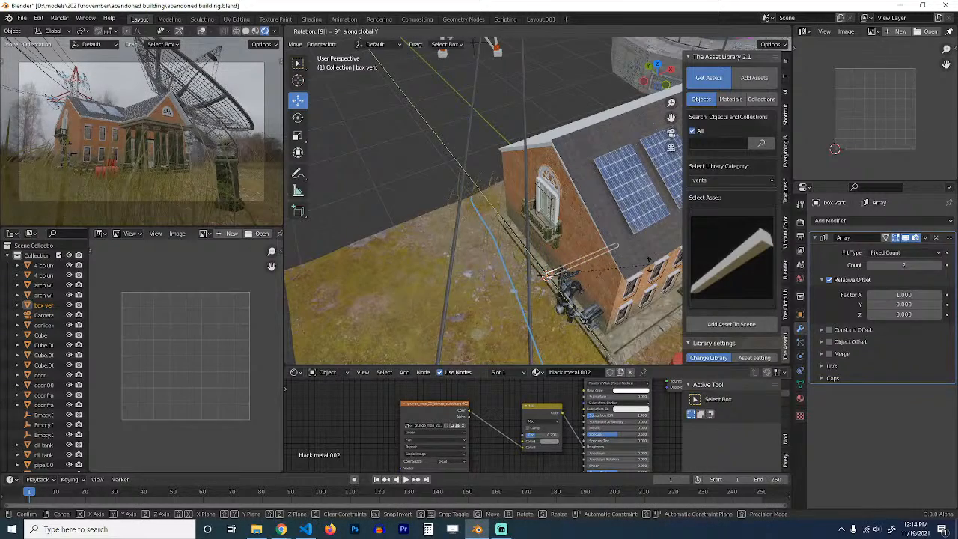
pyautogui.write('-90')
pyautogui.press('Return')
pyautogui.press('s')
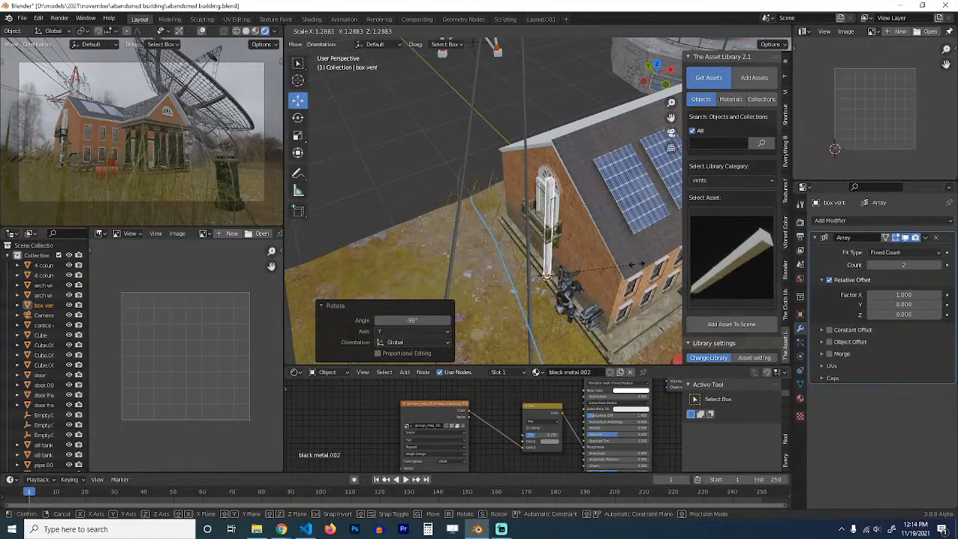
pyautogui.click(598, 269)
# Step: Move the box vent about -0.93 m along Y and 0.57 m along X toward the building's side wall
pyautogui.moveTo(598, 269); pyautogui.dragTo(621, 251, button='middle')
pyautogui.press('g')
pyautogui.press('y')
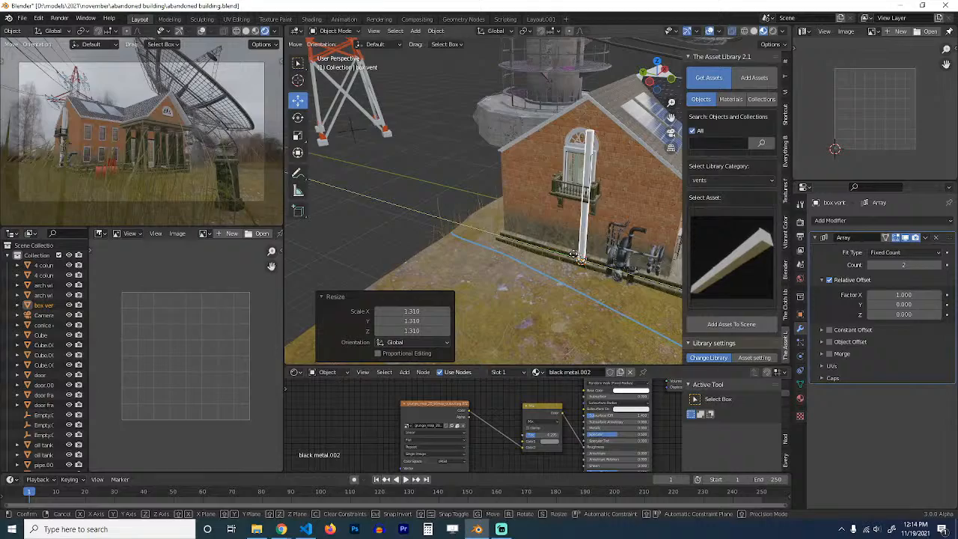
pyautogui.click(604, 255)
pyautogui.press('g')
pyautogui.press('x')
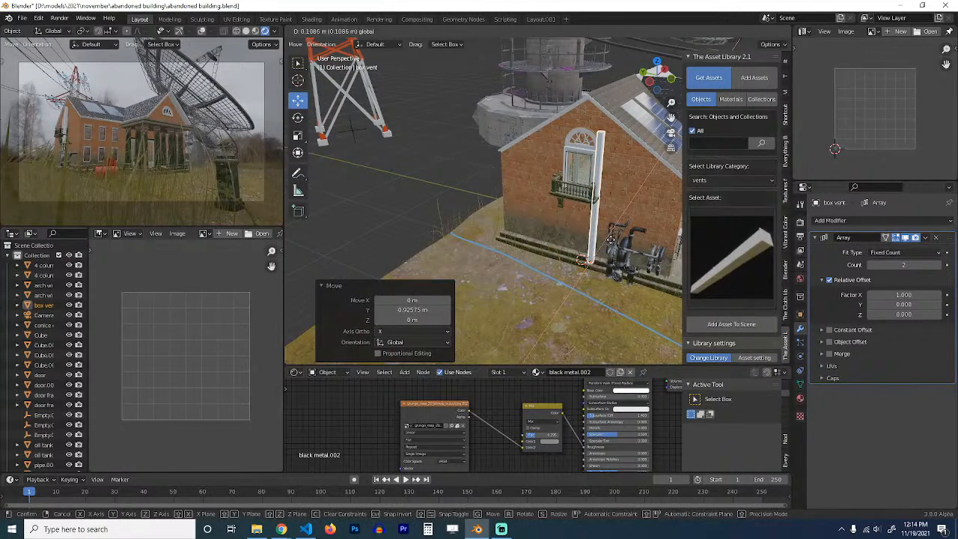
pyautogui.click(589, 259)
# Step: Scale the box vent by about 1.334 and shift it along negative Y on the side wall
pyautogui.press('s')
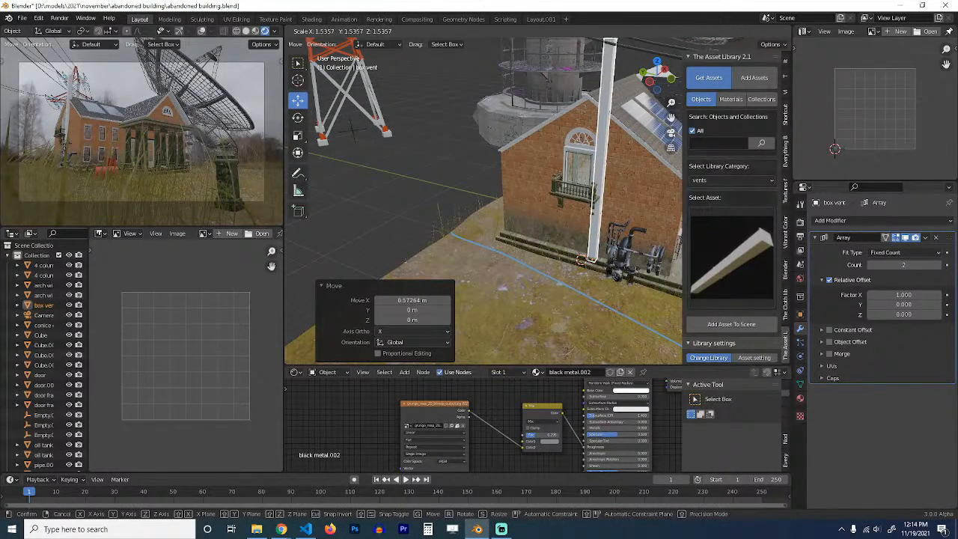
pyautogui.click(568, 256)
pyautogui.press('g')
pyautogui.press('y')
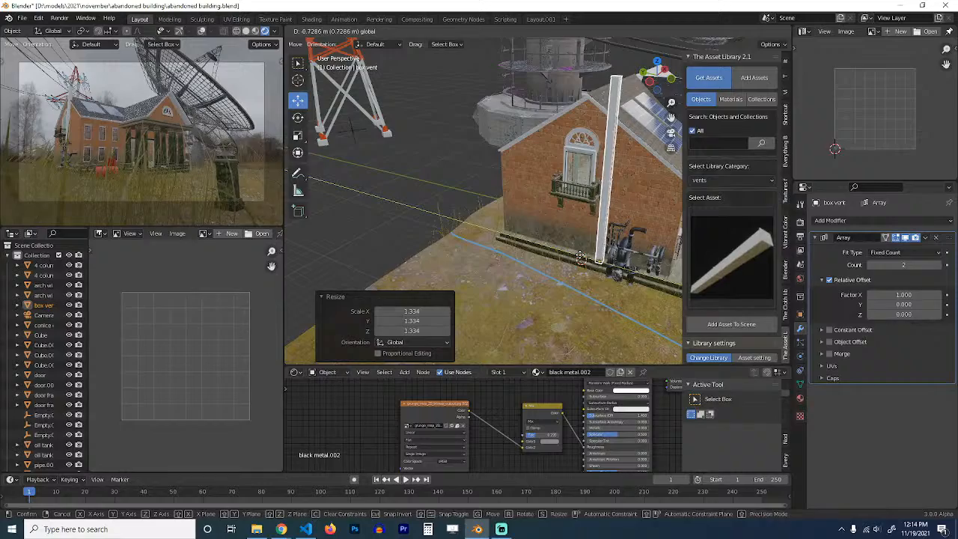
pyautogui.click(592, 257)
# Step: Scale the box vent by about 0.768 and move it about -0.11 m along X against the brick wall
pyautogui.moveTo(603, 250); pyautogui.dragTo(617, 183, button='middle')
pyautogui.scroll(3, 581, 255)
pyautogui.press('s')
pyautogui.click(588, 229)
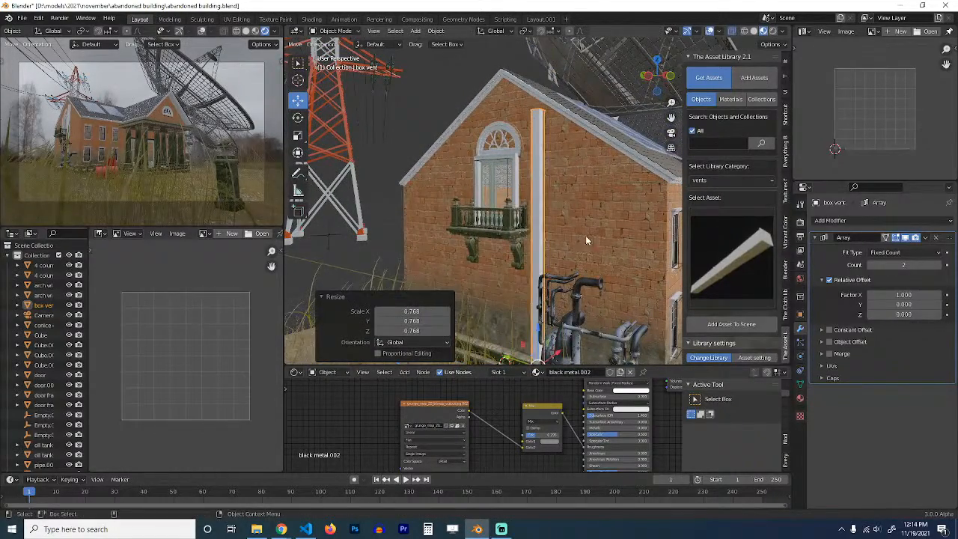
pyautogui.moveTo(585, 235); pyautogui.dragTo(563, 331, button='middle')
pyautogui.press('g')
pyautogui.press('y')
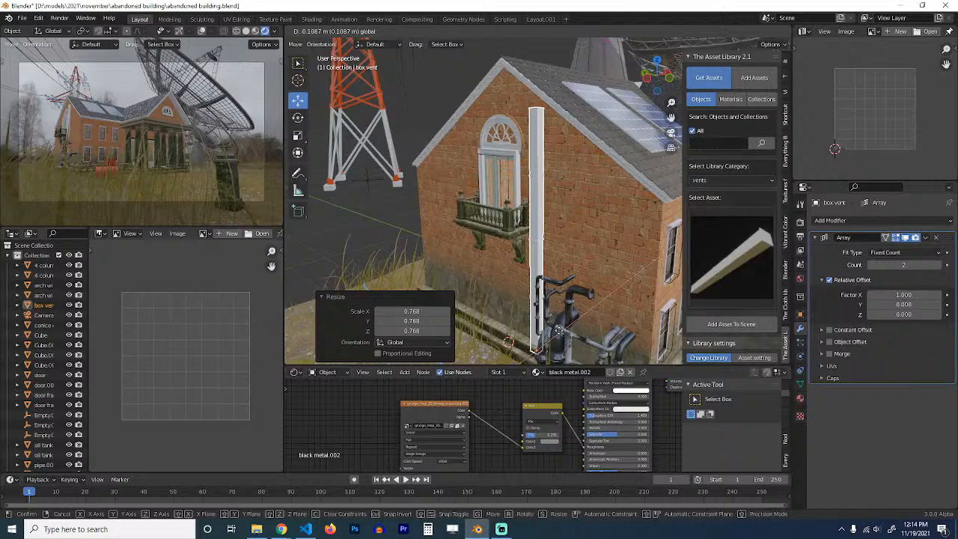
pyautogui.click(706, 172)
# Step: Search all materials in the asset library for "metal"
pyautogui.click(730, 99)
pyautogui.click(754, 114)
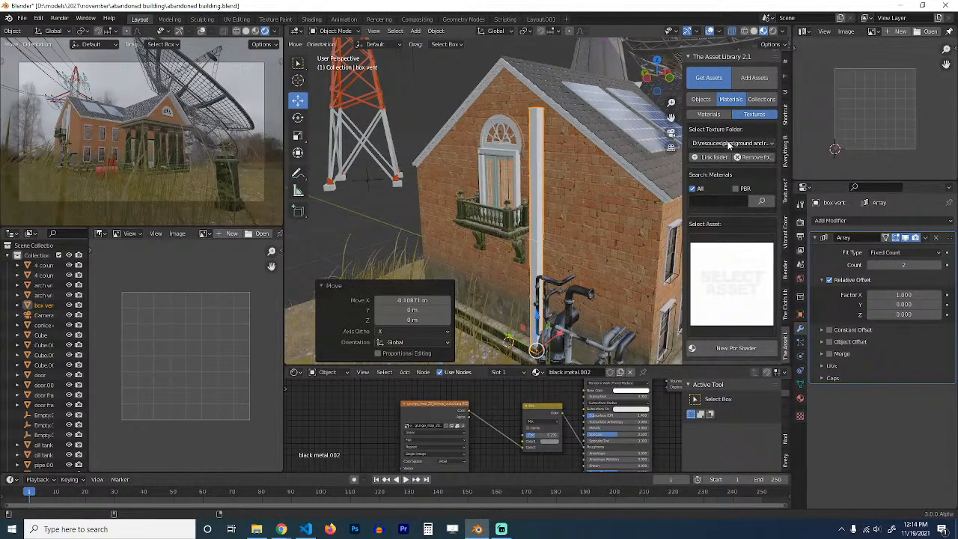
pyautogui.click(726, 142)
pyautogui.click(722, 137)
pyautogui.click(708, 114)
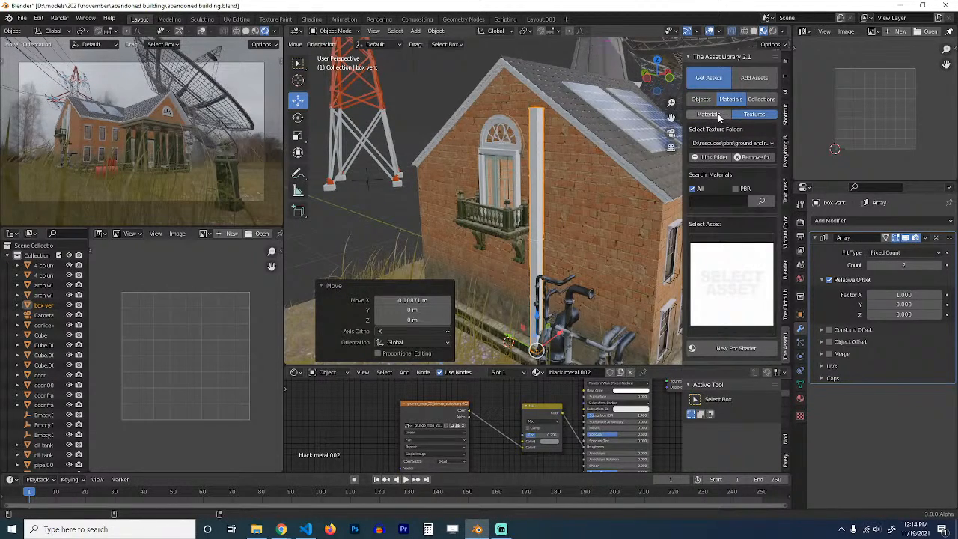
pyautogui.click(716, 154)
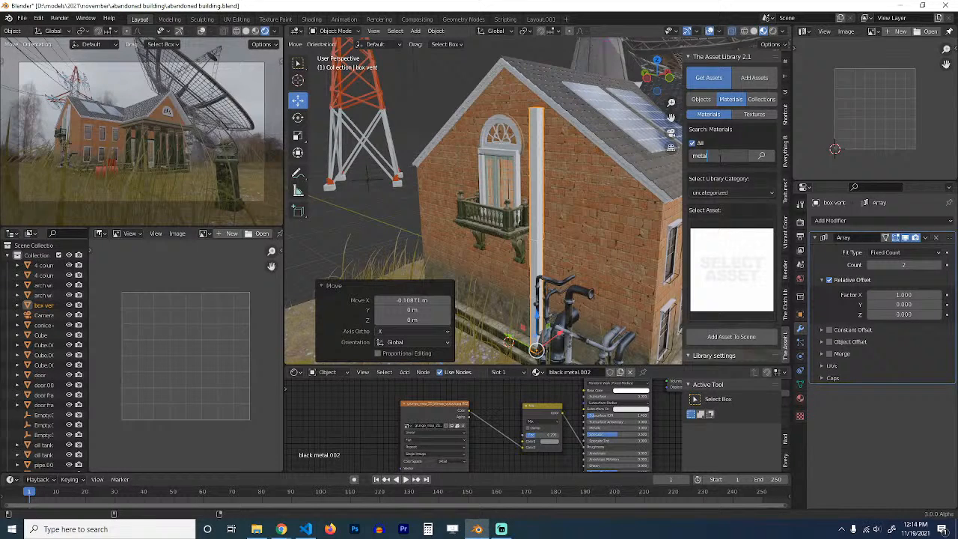
pyautogui.press('Return')
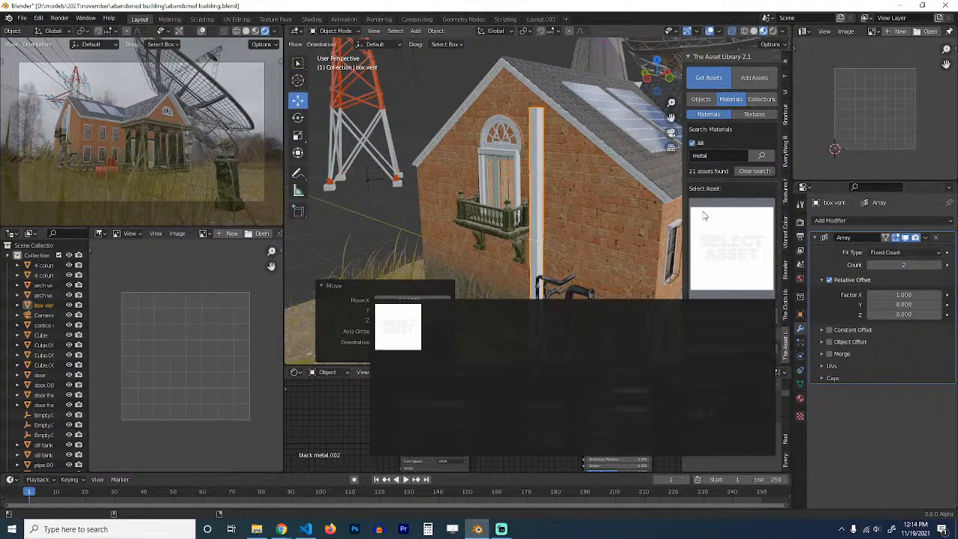
# Step: Apply the worn "metal foot plate metal" material to the box vent and save the file
pyautogui.click(731, 247)
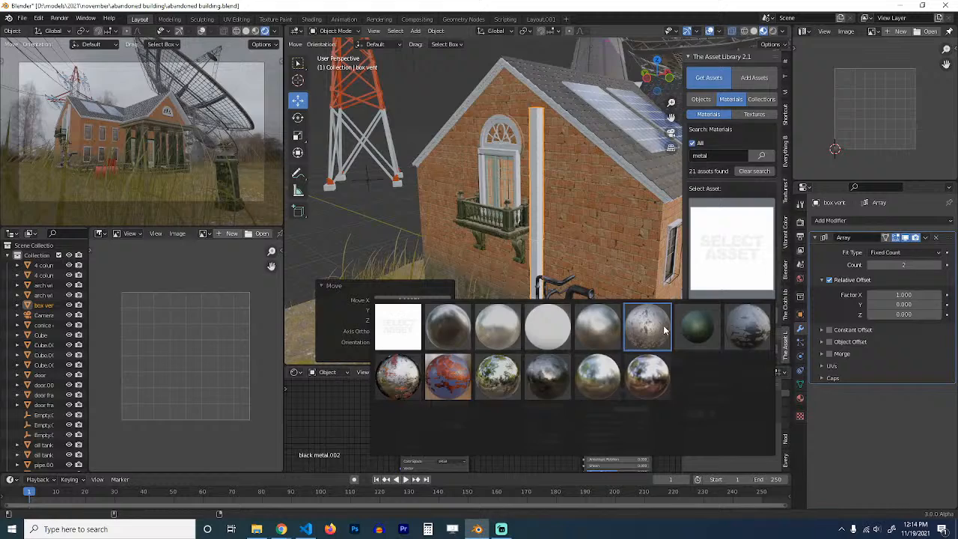
pyautogui.click(746, 327)
pyautogui.click(741, 316)
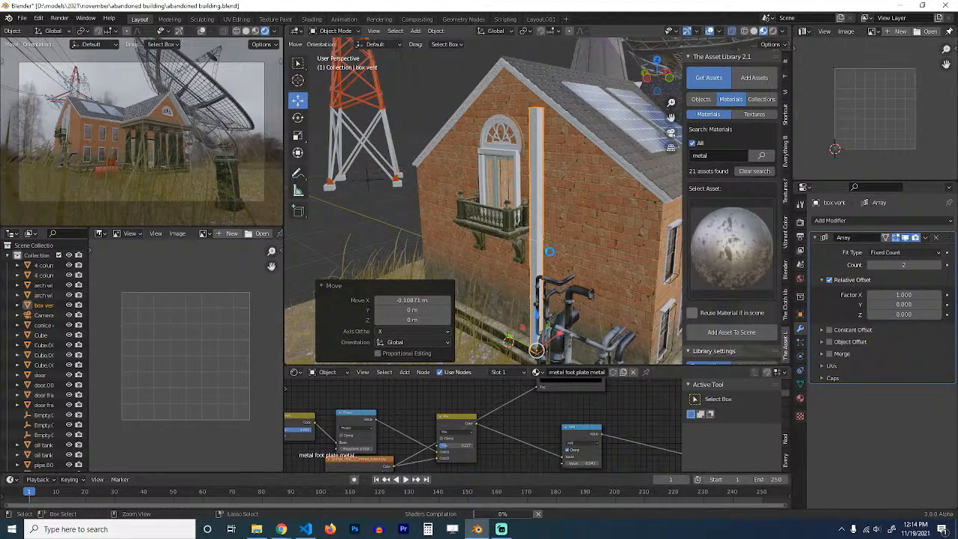
pyautogui.hotkey('ctrl', 's')
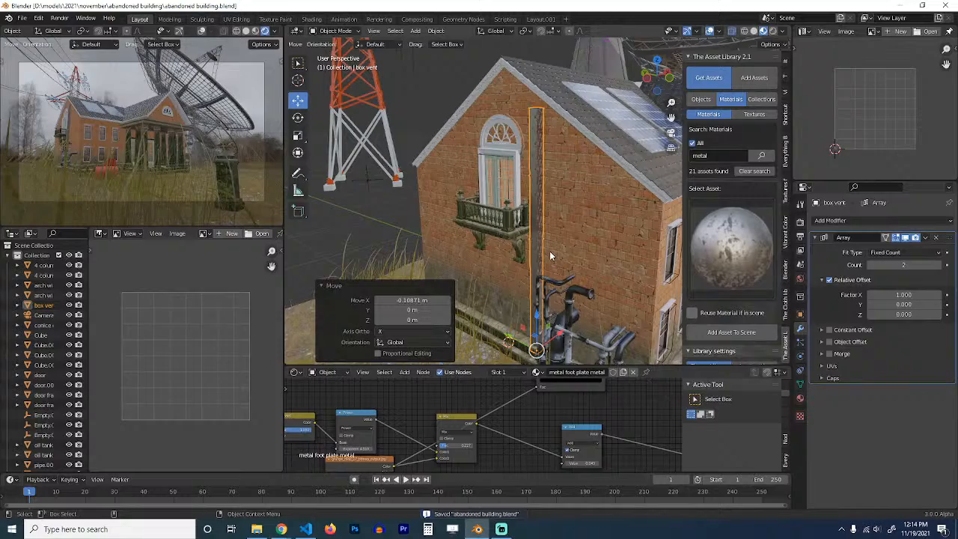
# Step: Deselect the box vent and clear the "metal" search in the asset library's objects
pyautogui.scroll(4, 557, 237)
pyautogui.moveTo(585, 248); pyautogui.dragTo(486, 243, button='middle')
pyautogui.hotkey('alt', 'a')
pyautogui.scroll(-4, 566, 240)
pyautogui.moveTo(591, 263); pyautogui.dragTo(538, 255, button='middle')
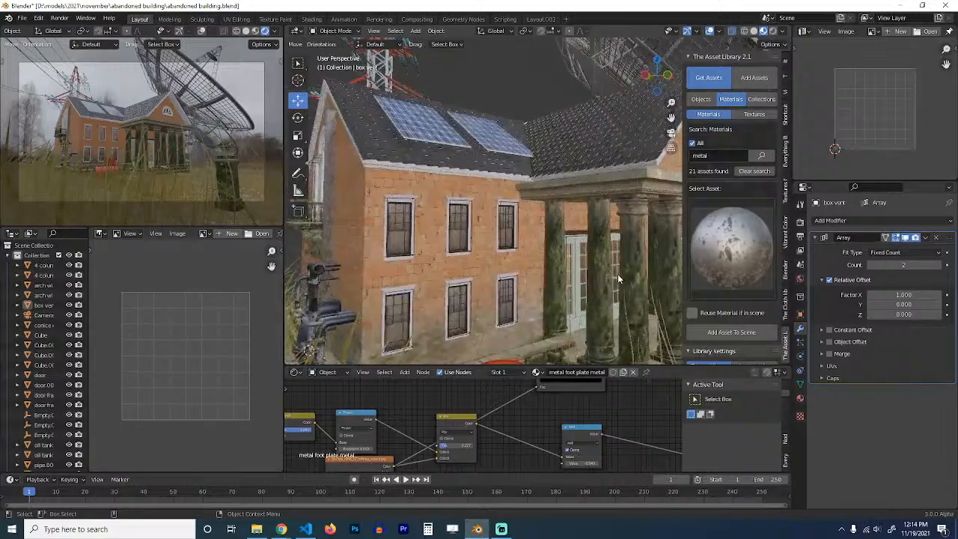
pyautogui.click(731, 247)
pyautogui.click(700, 99)
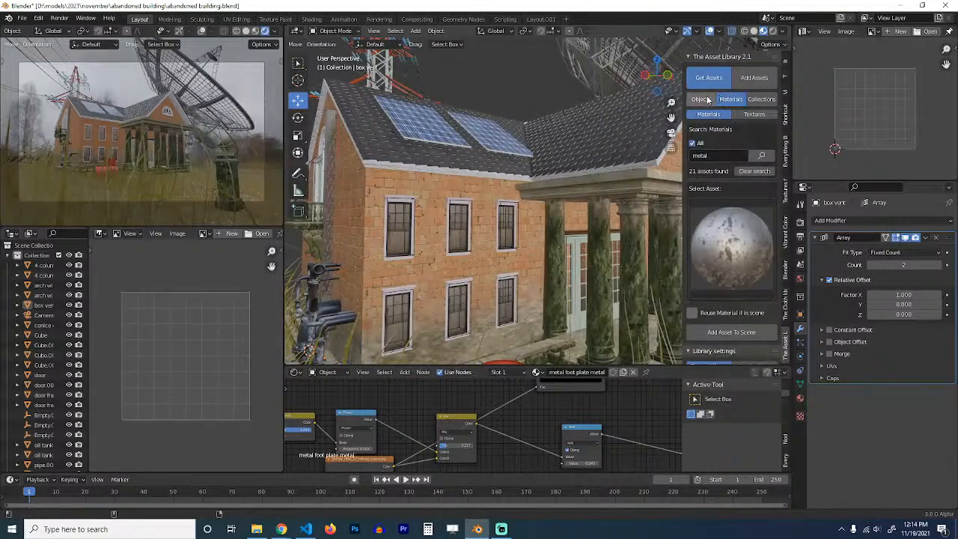
pyautogui.click(735, 214)
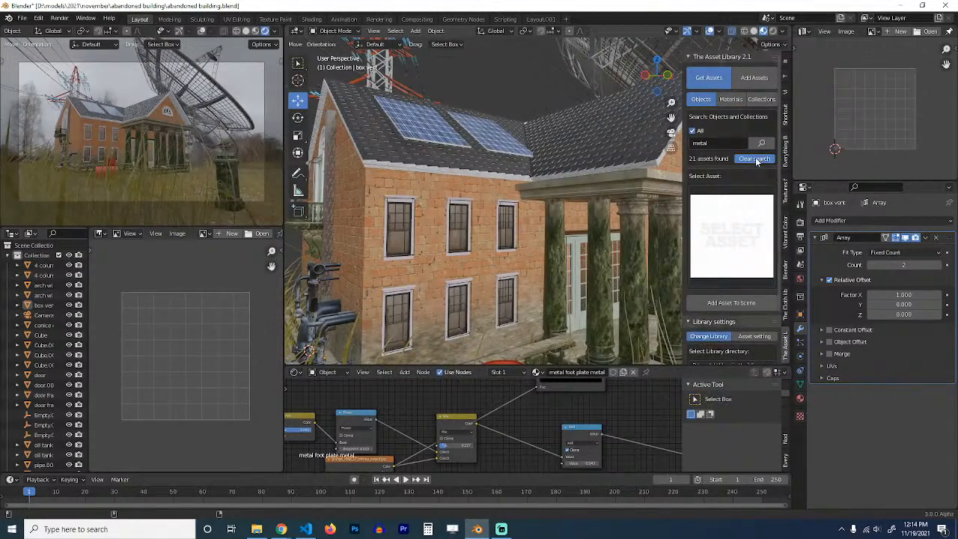
pyautogui.click(754, 159)
# Step: Browse the windows and uncategorized object categories for a suitable prop, picking the brick building section
pyautogui.click(731, 179)
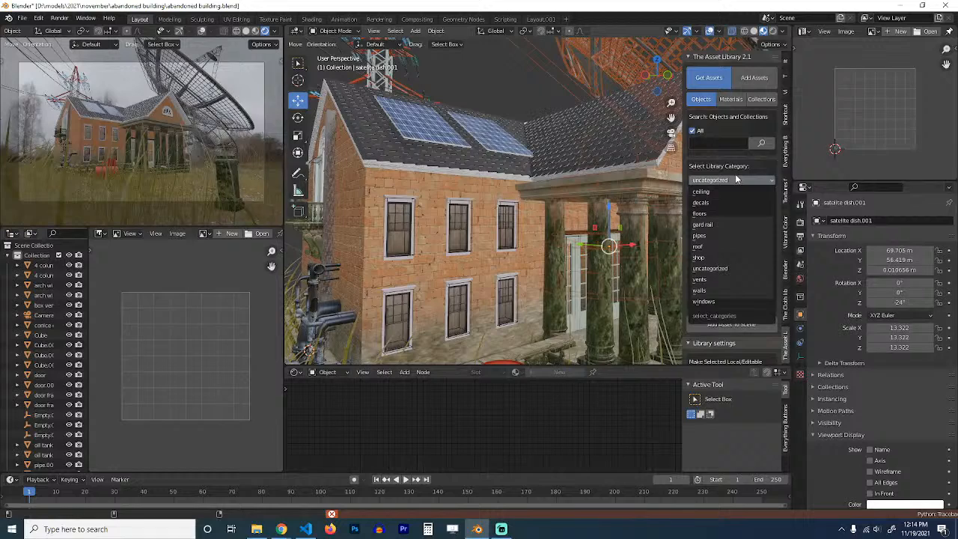
pyautogui.click(700, 300)
pyautogui.click(718, 265)
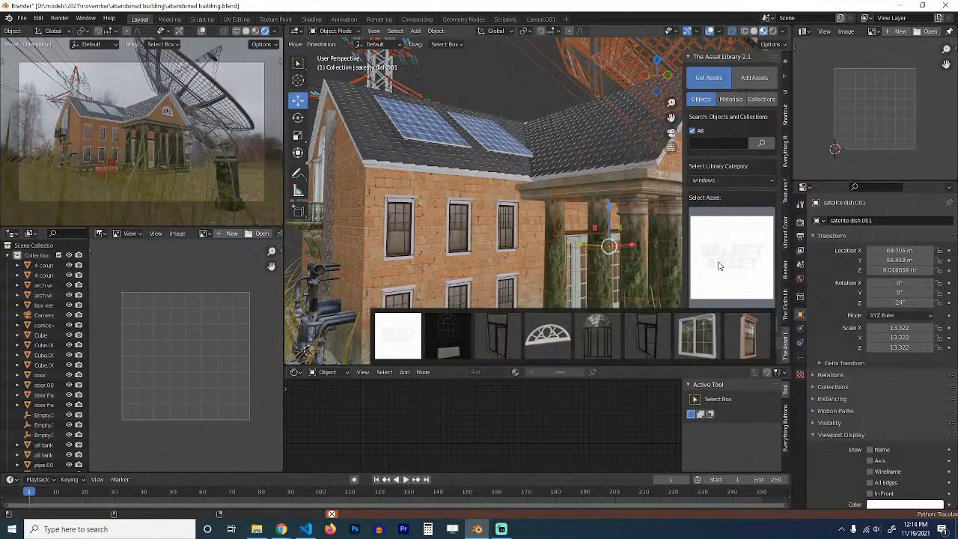
pyautogui.click(731, 183)
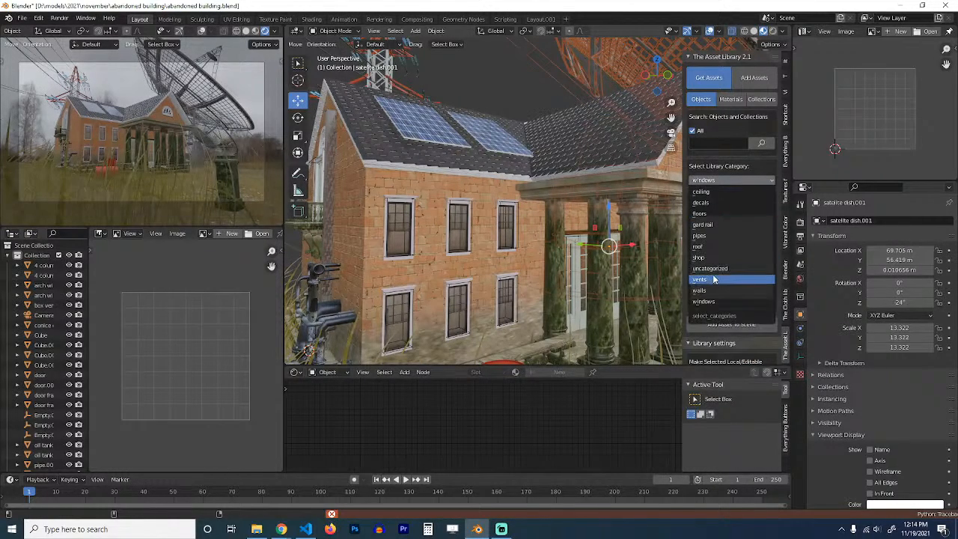
pyautogui.click(715, 271)
pyautogui.click(723, 261)
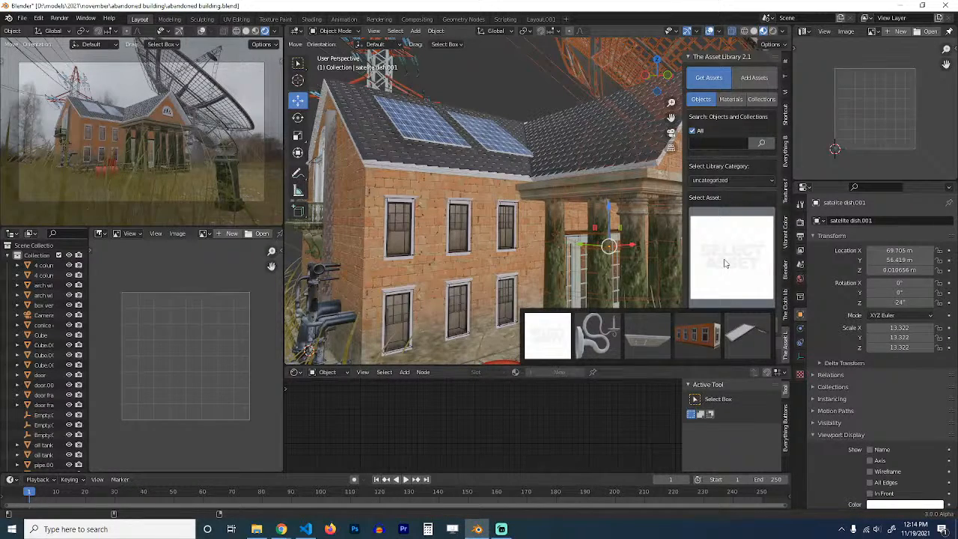
pyautogui.click(696, 334)
# Step: Switch to the top view and choose the gazebo from the uncategorized collections of the asset library
pyautogui.scroll(-5, 550, 271)
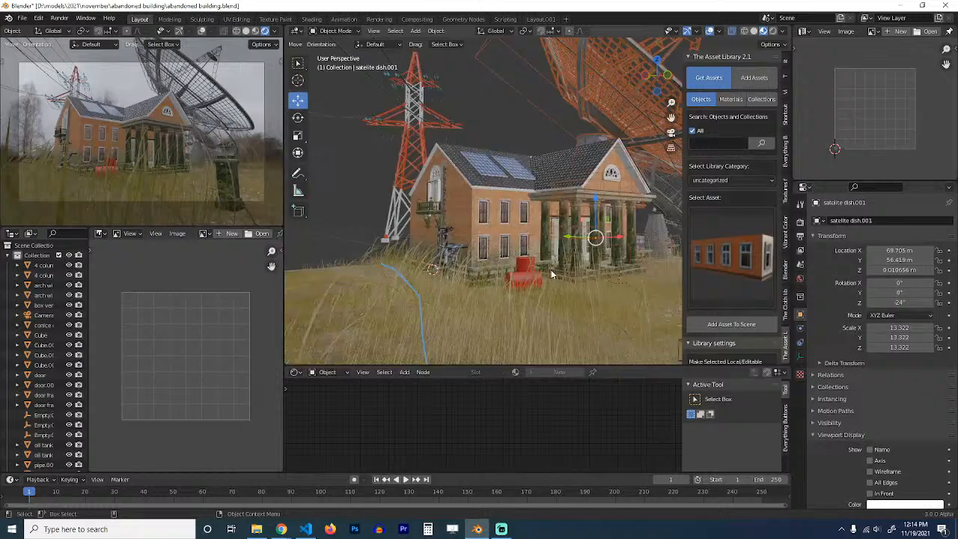
pyautogui.press('KP_7')
pyautogui.scroll(-4, 550, 269)
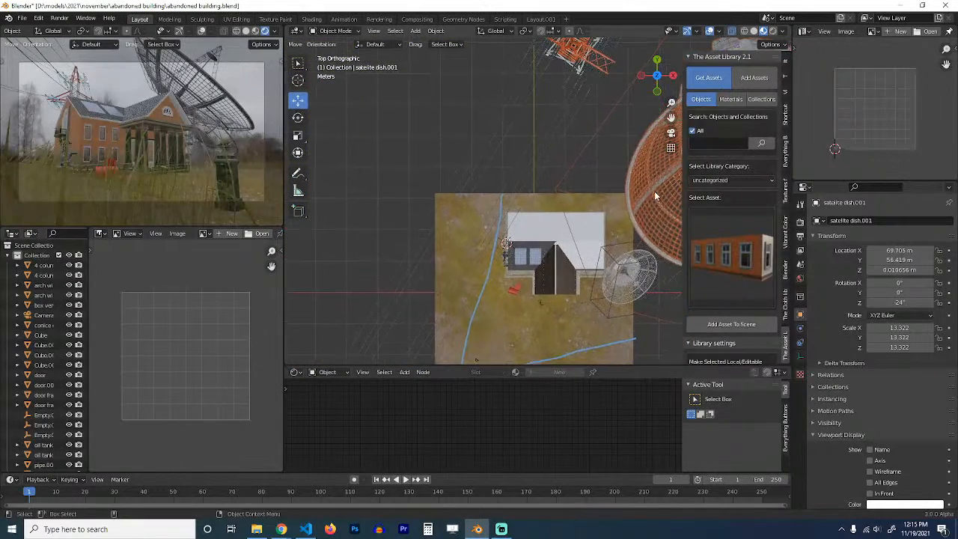
pyautogui.click(760, 99)
pyautogui.click(751, 241)
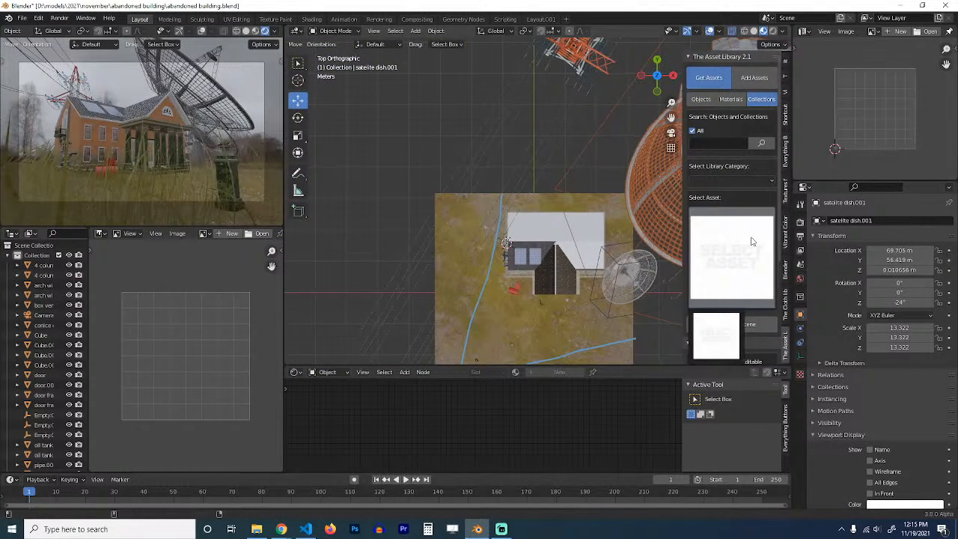
pyautogui.click(753, 178)
pyautogui.click(722, 224)
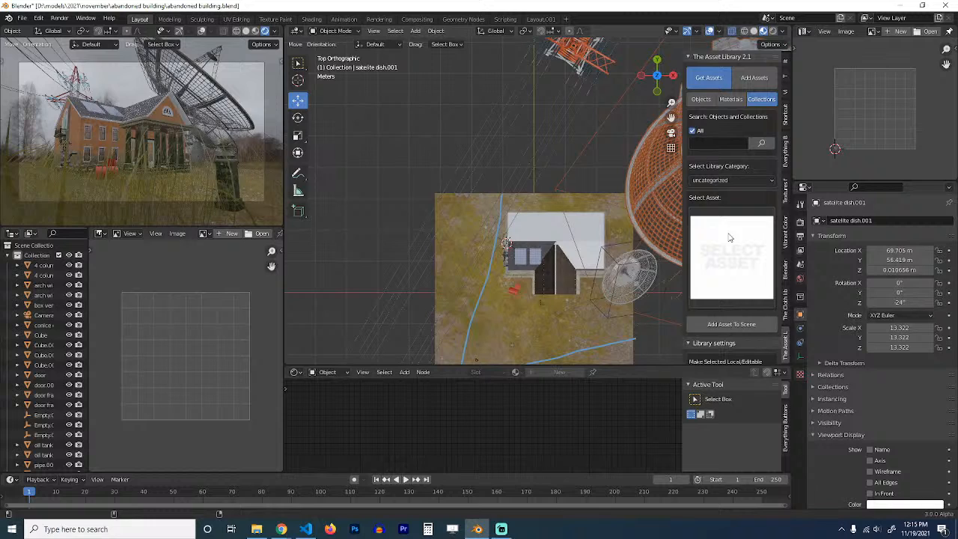
pyautogui.click(731, 239)
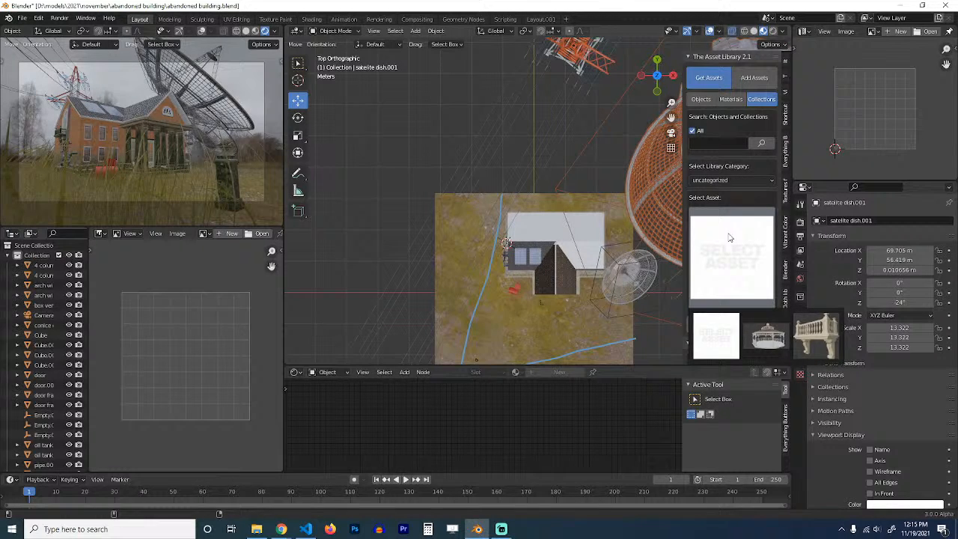
pyautogui.click(767, 336)
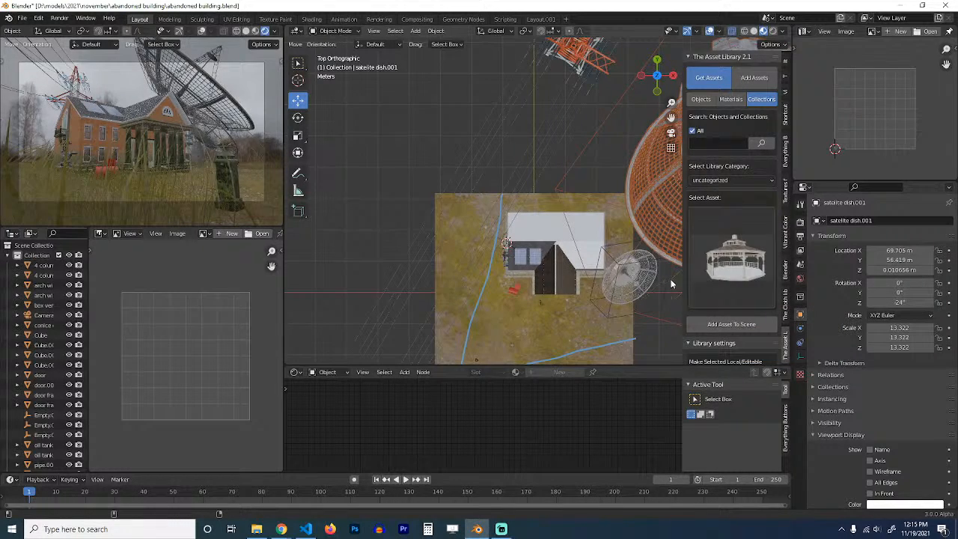
# Step: Add the gazebo at a 3D cursor set beside the building and move it about 24.9 m along X and -8.3 m along Y
pyautogui.keyDown('shift'); pyautogui.moveTo(608, 252); pyautogui.dragTo(501, 238, button='middle'); pyautogui.keyUp('shift')
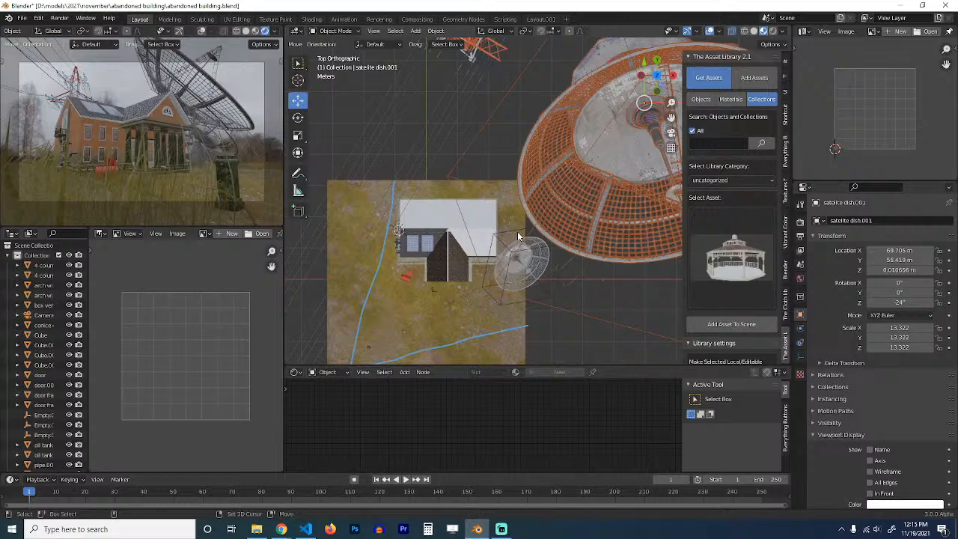
pyautogui.keyDown('shift'); pyautogui.rightClick(516, 229); pyautogui.keyUp('shift')
pyautogui.click(713, 324)
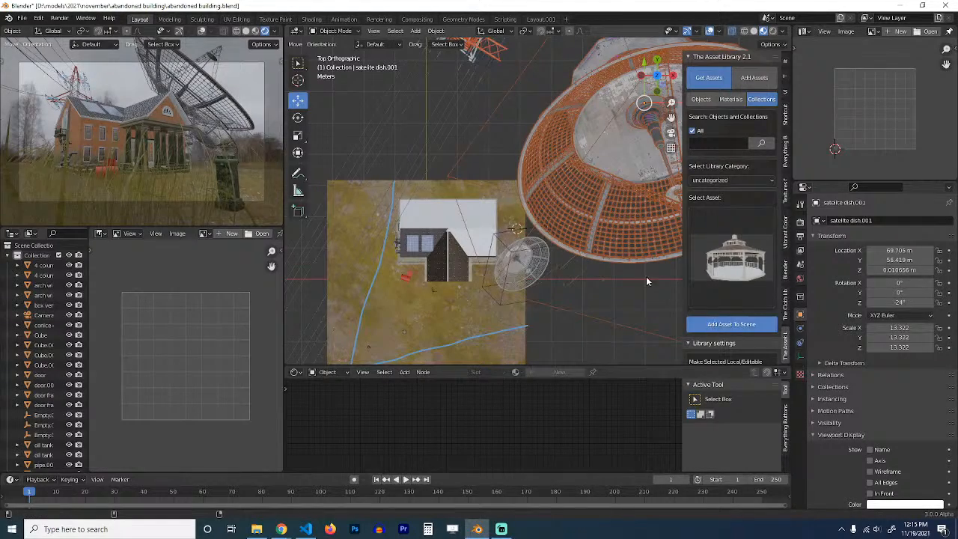
pyautogui.press('g')
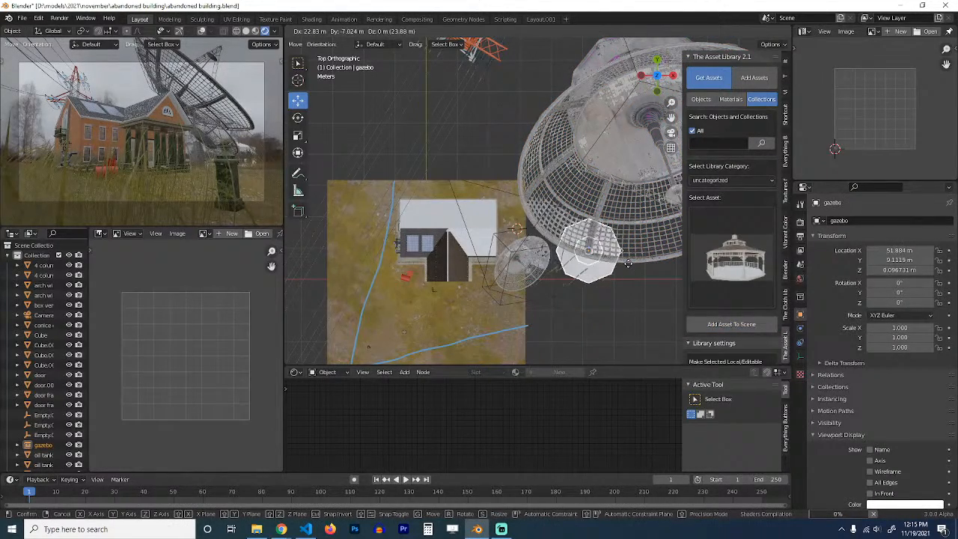
pyautogui.click(629, 266)
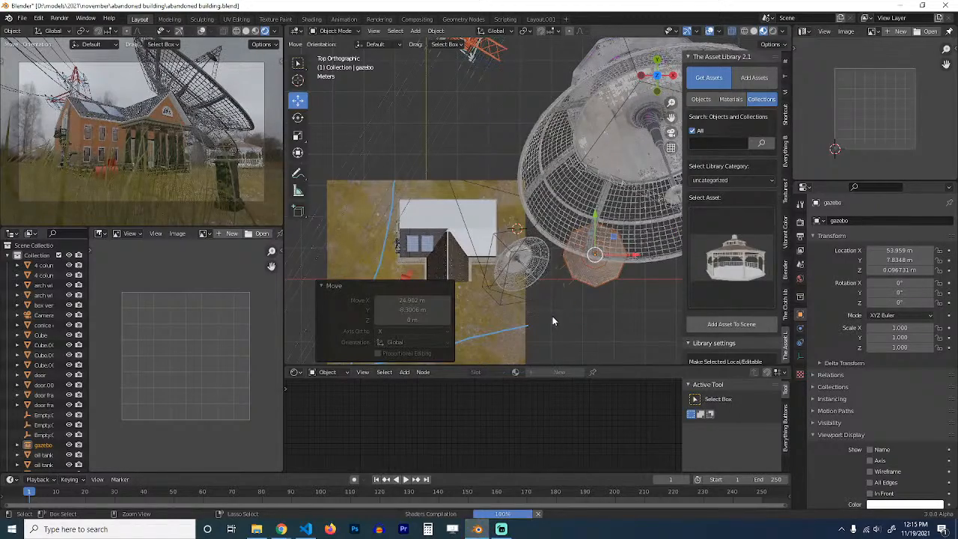
# Step: Extrude the ground plane's edge nearest the gazebo about 27.14 m along X and subdivide the new strip with loop cuts
pyautogui.click(516, 322)
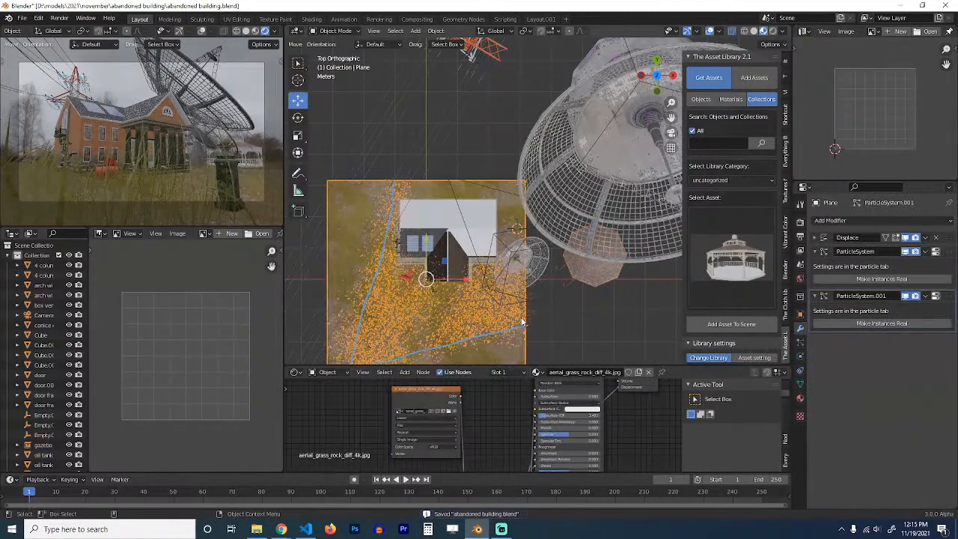
pyautogui.press('Tab')
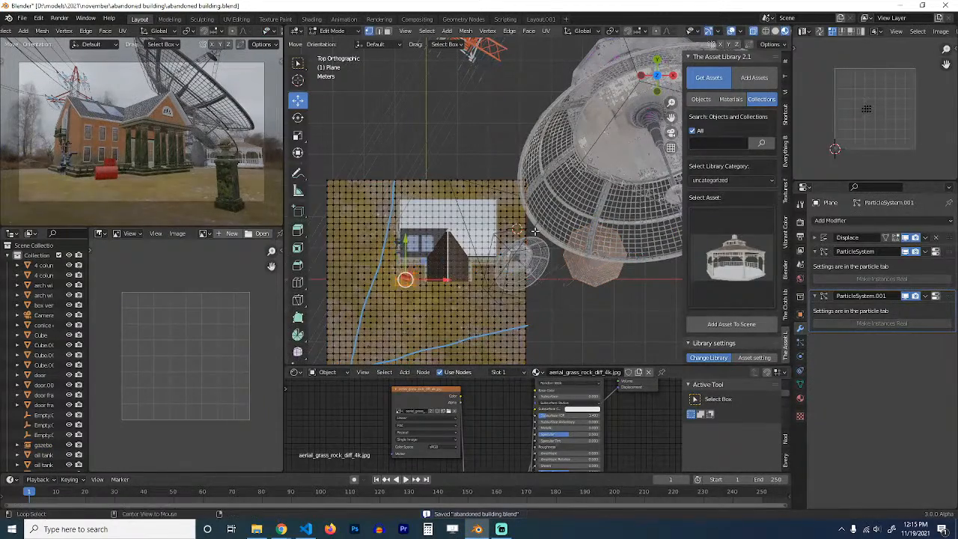
pyautogui.click(526, 285)
pyautogui.press('e')
pyautogui.press('x')
pyautogui.click(633, 251)
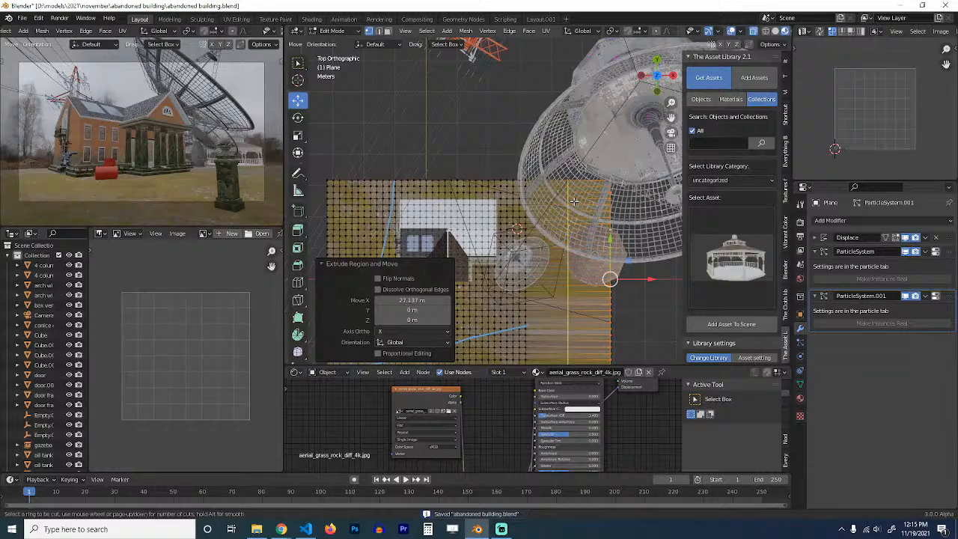
# Step: Unwrap the whole ground plane mesh, return to Object Mode and save the file
pyautogui.press('a')
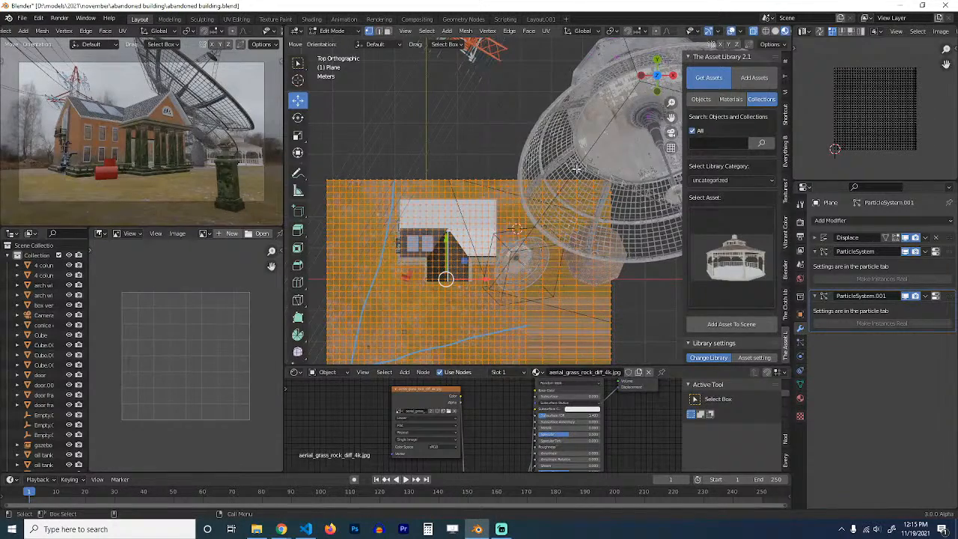
pyautogui.press('u')
pyautogui.click(526, 154)
pyautogui.press('Tab')
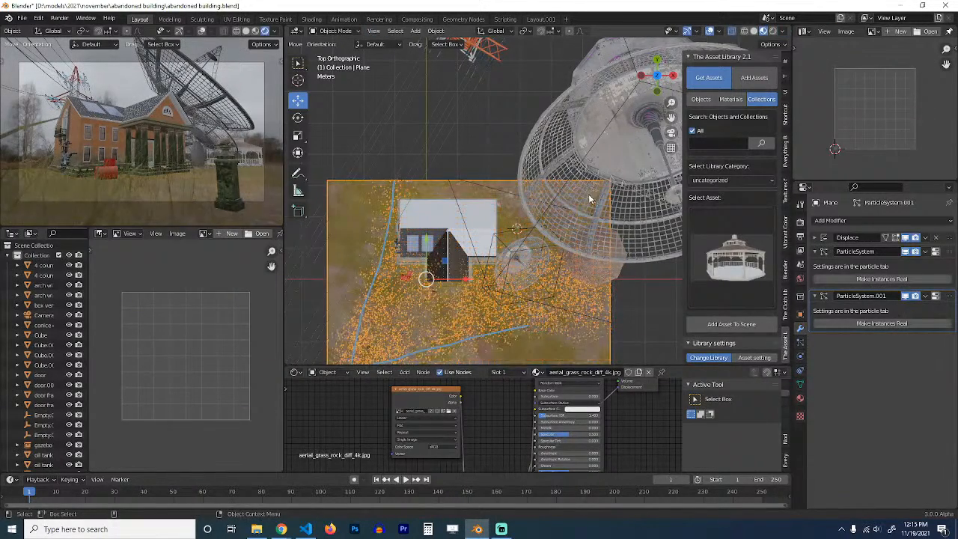
pyautogui.press('ctrl')
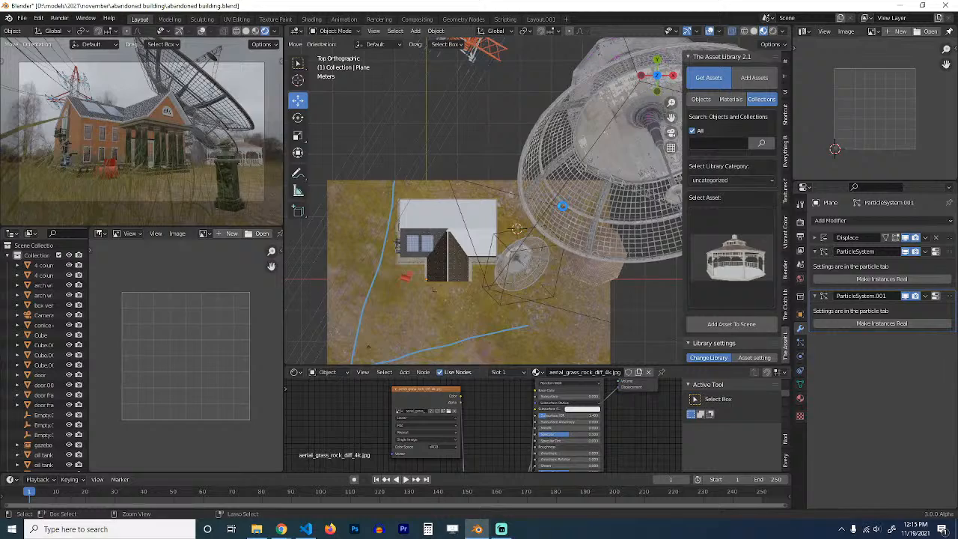
pyautogui.hotkey('ctrl', 's')
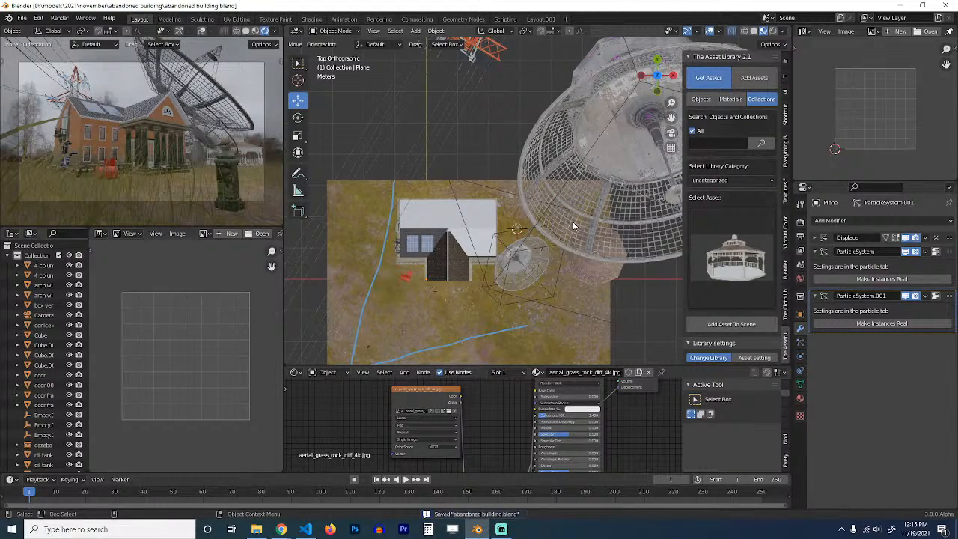
# Step: Look through the ceiling, doors and steps categories of the asset library's collections for further props
pyautogui.keyDown('shift'); pyautogui.moveTo(503, 199); pyautogui.dragTo(536, 189, button='middle'); pyautogui.keyUp('shift')
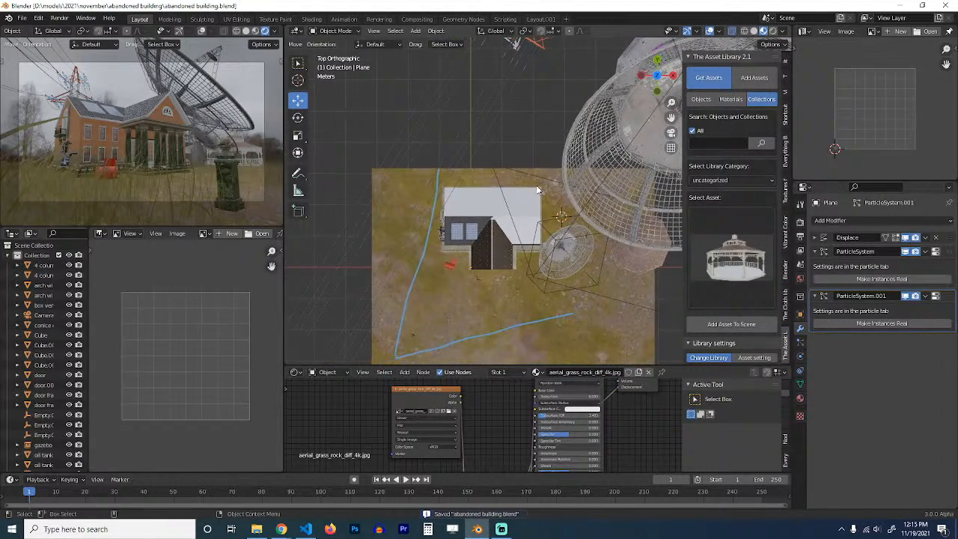
pyautogui.moveTo(494, 225); pyautogui.dragTo(514, 172, button='middle')
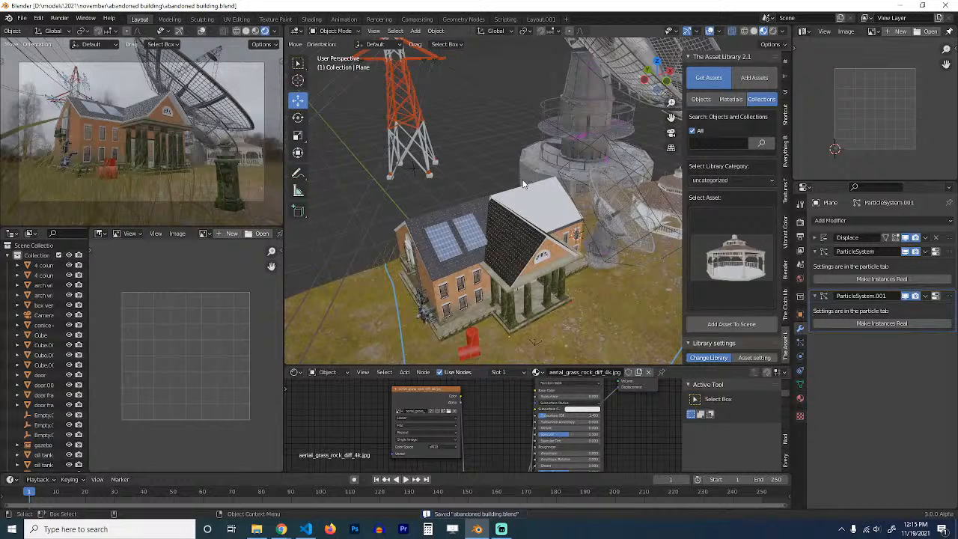
pyautogui.click(733, 258)
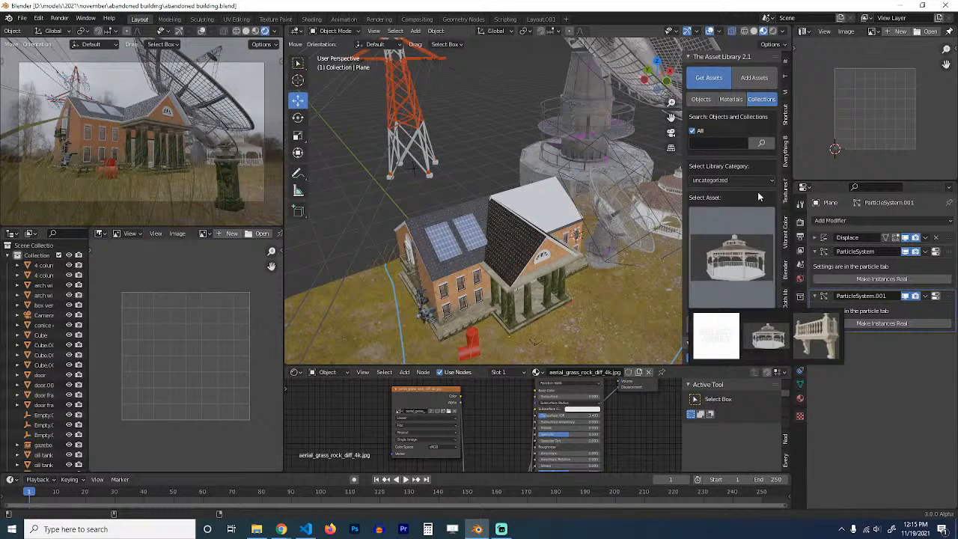
pyautogui.click(755, 181)
pyautogui.click(739, 193)
pyautogui.click(728, 258)
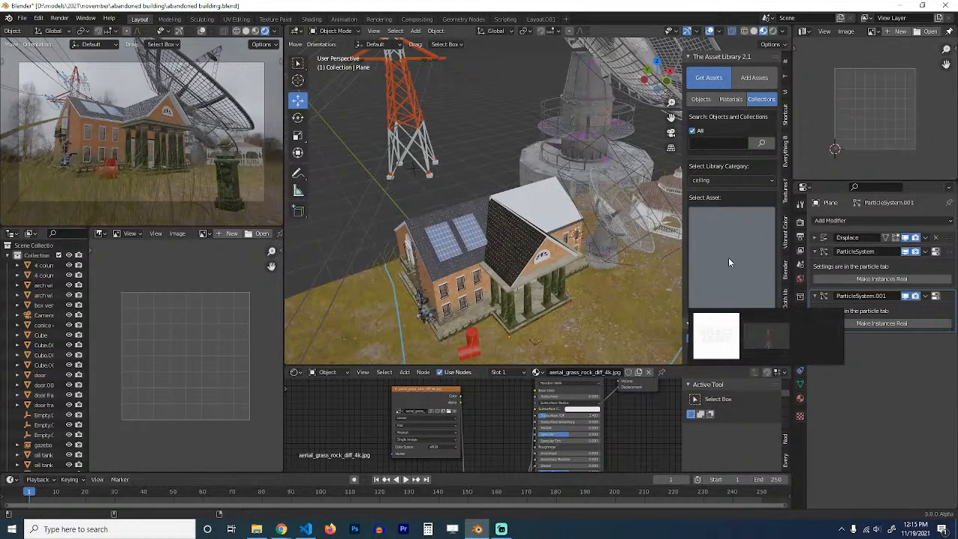
pyautogui.click(740, 182)
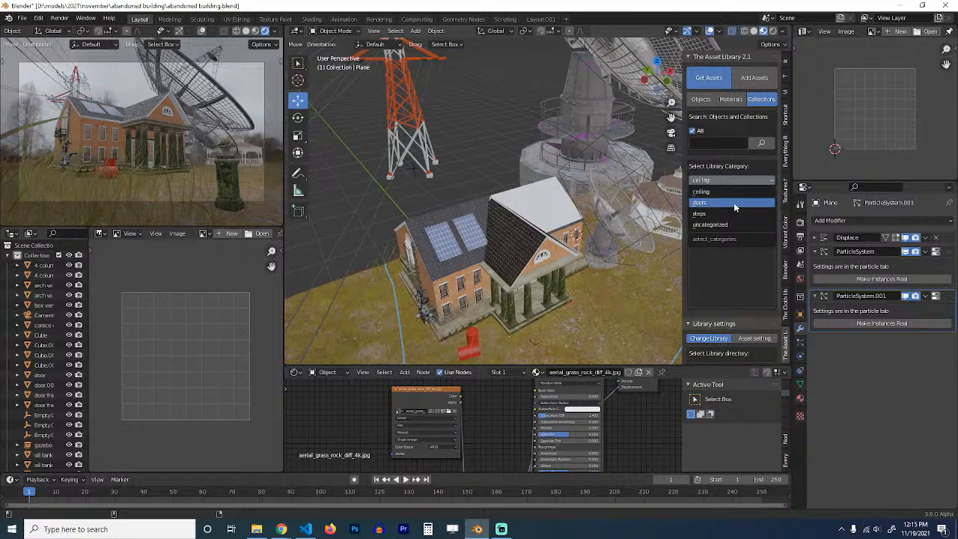
pyautogui.click(733, 202)
pyautogui.click(728, 247)
pyautogui.click(729, 247)
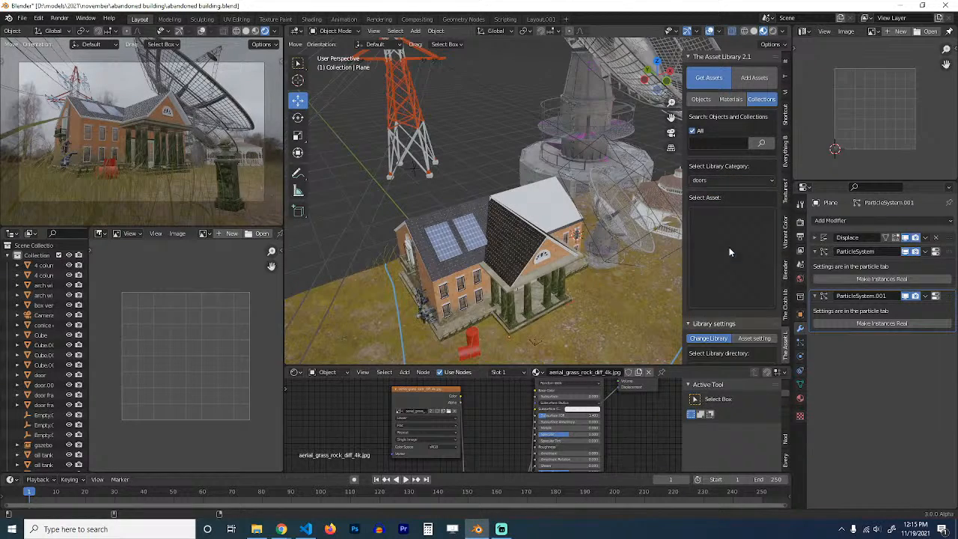
pyautogui.click(745, 179)
pyautogui.click(736, 211)
pyautogui.click(734, 238)
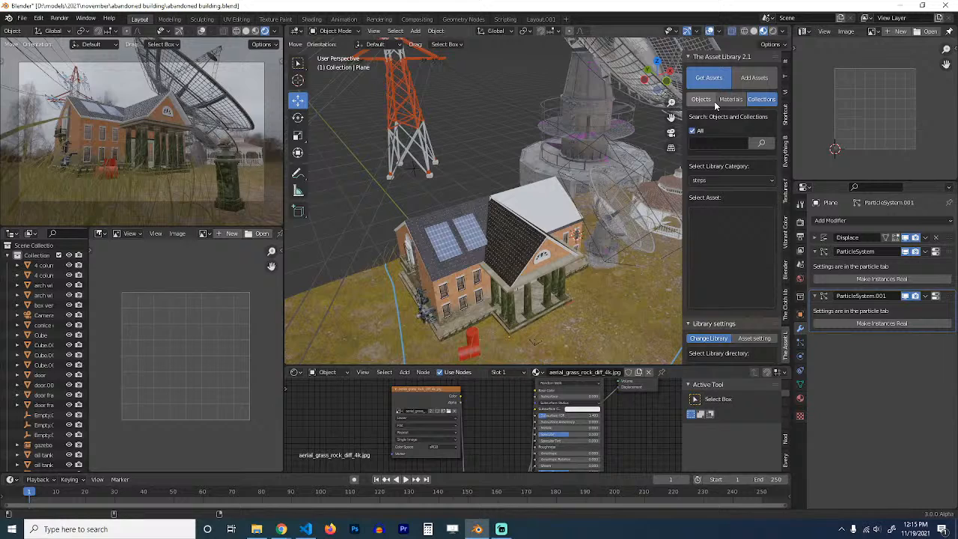
# Step: Browse the roof category of the asset library's objects and the collections of the vehicles library
pyautogui.scroll(-3, 745, 129)
pyautogui.click(750, 120)
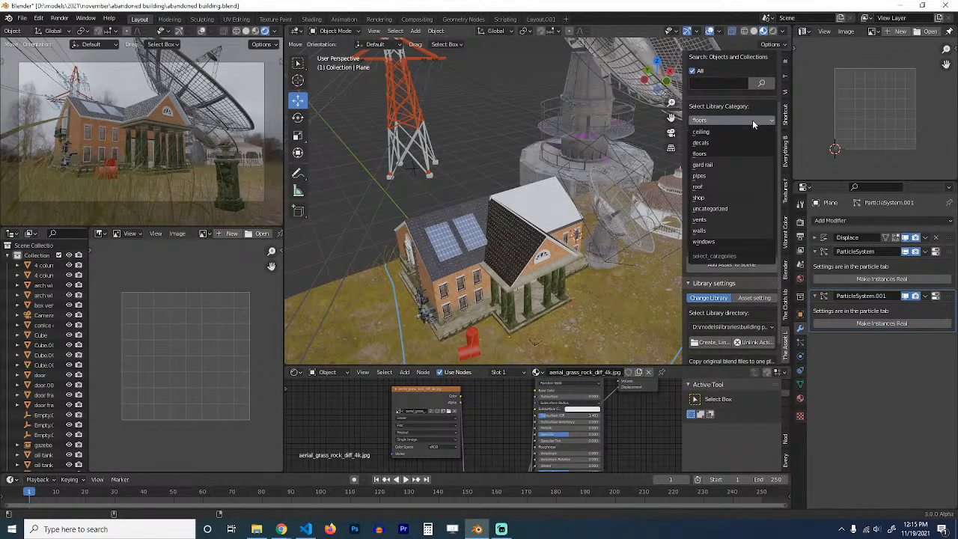
pyautogui.click(736, 187)
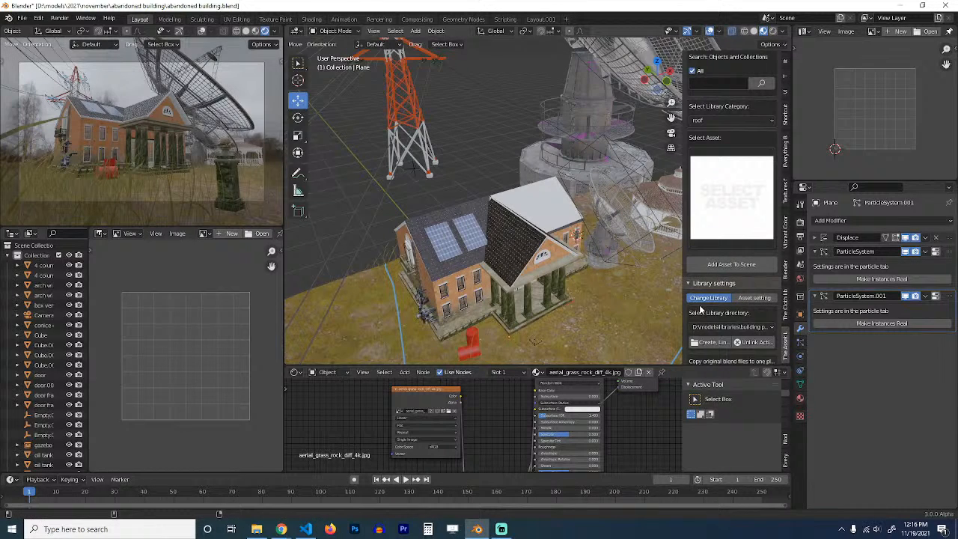
pyautogui.scroll(-1, 730, 311)
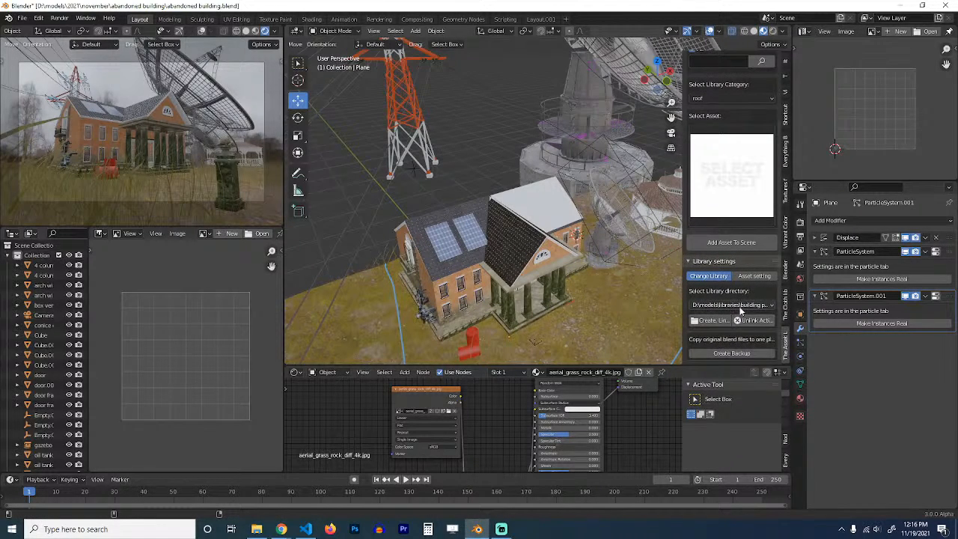
pyautogui.click(737, 305)
pyautogui.click(755, 350)
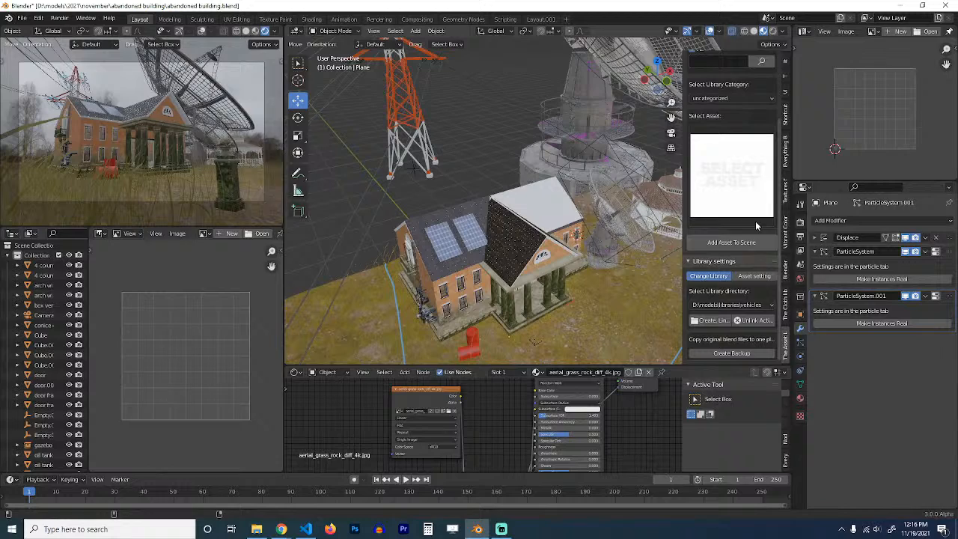
pyautogui.scroll(3, 743, 225)
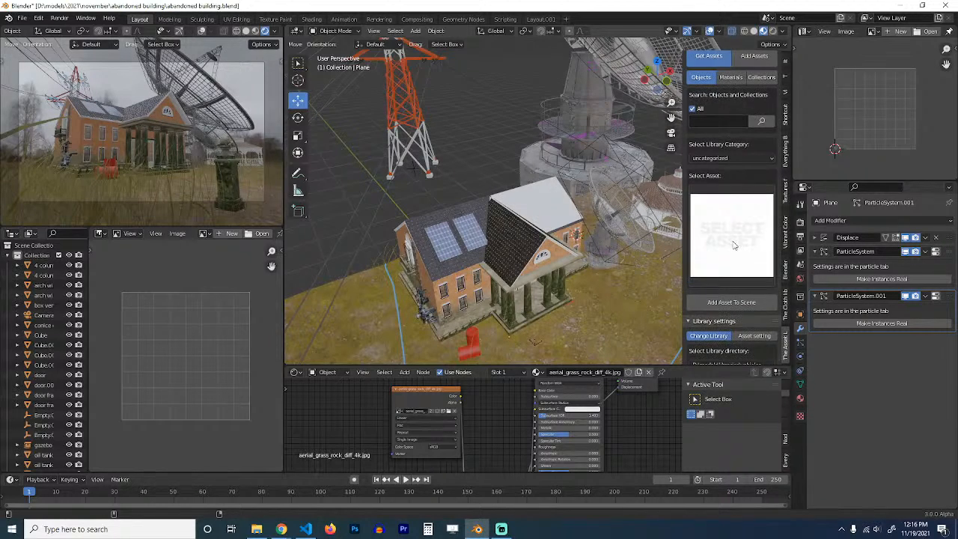
pyautogui.click(761, 77)
pyautogui.click(728, 228)
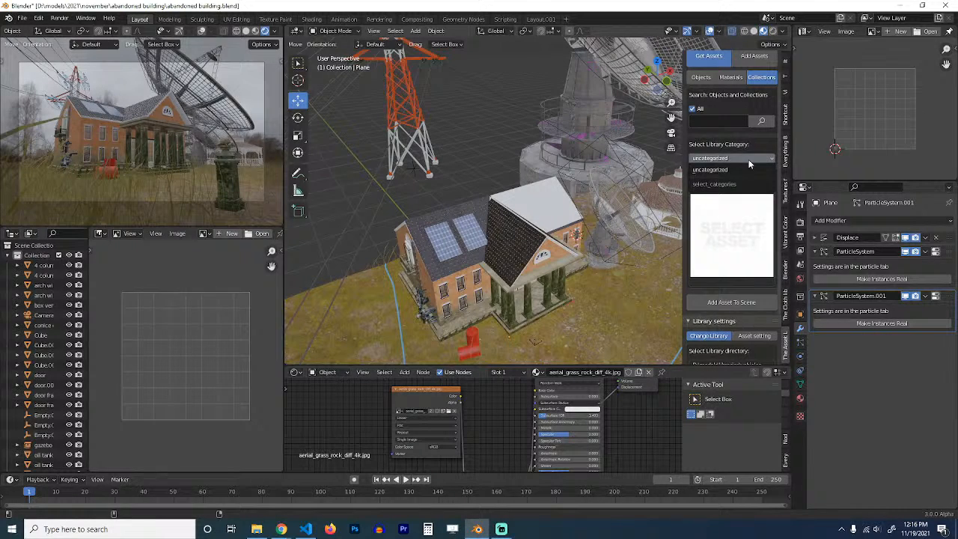
# Step: Switch the library directory to D:\models\libraries\city pack and show the assets in the decals category of its objects
pyautogui.scroll(-3, 748, 159)
pyautogui.click(741, 306)
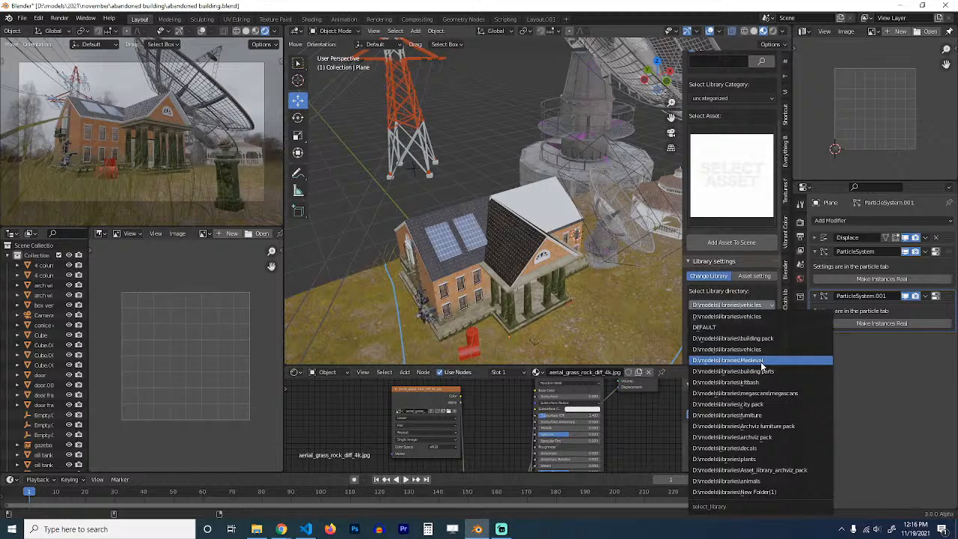
pyautogui.click(758, 406)
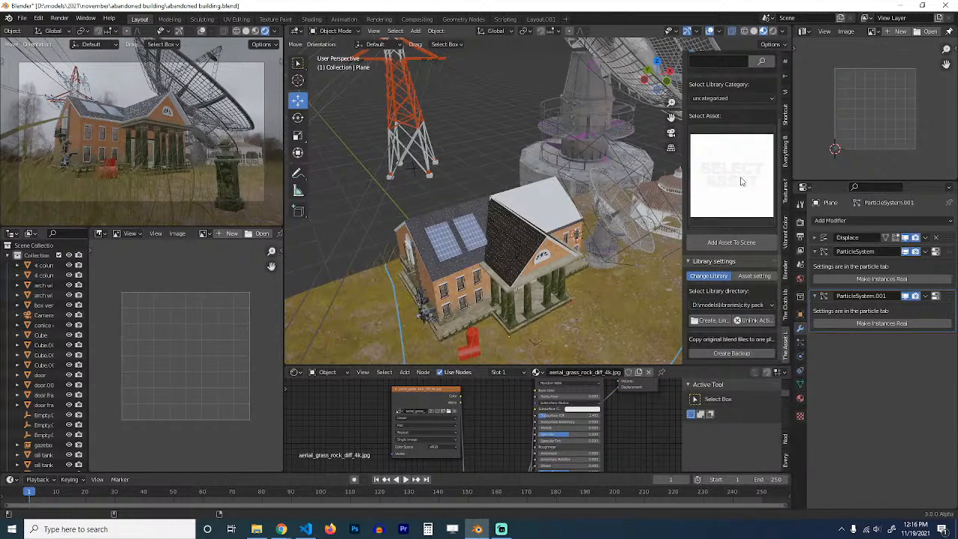
pyautogui.scroll(2, 732, 202)
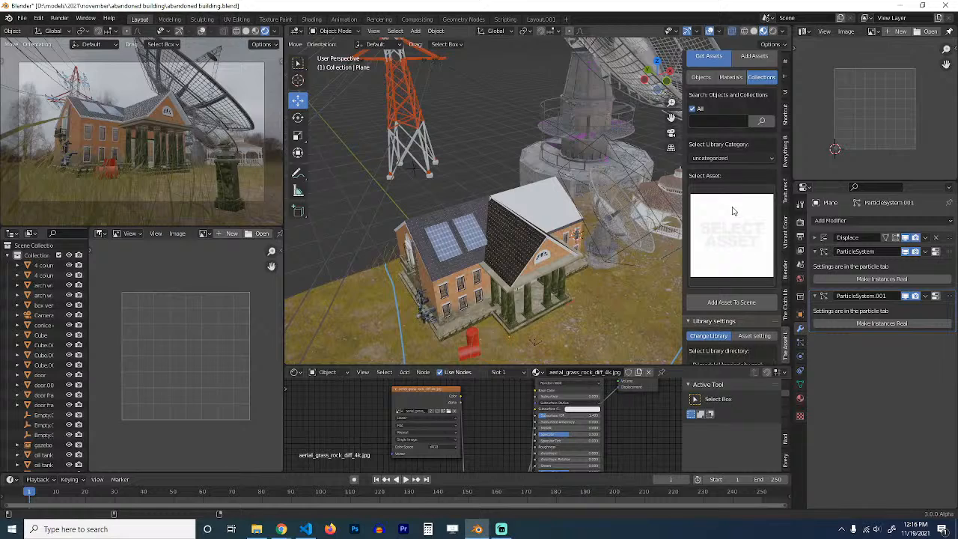
pyautogui.click(732, 212)
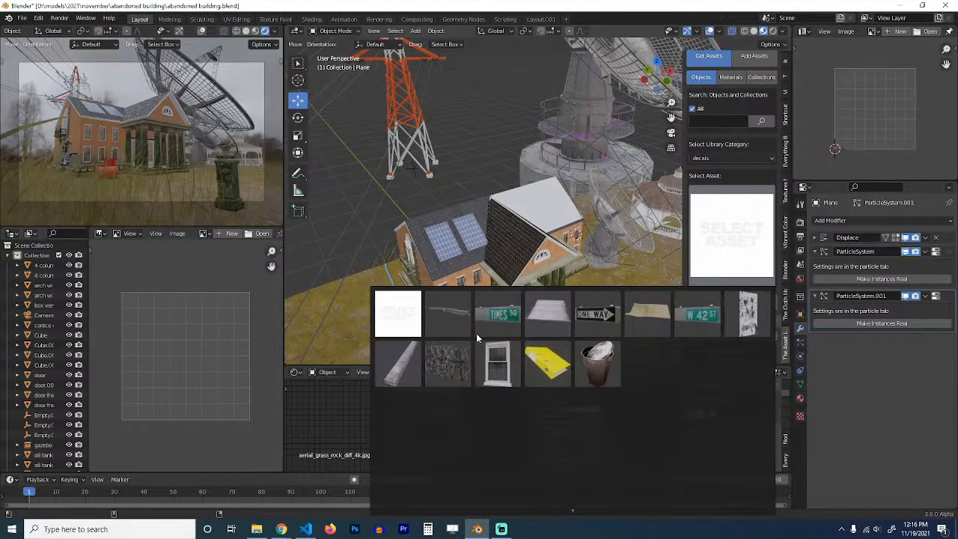
# Step: Add the thin rusted metal pipe asset beside the red tank and scale it by about 2.35
pyautogui.click(449, 313)
pyautogui.moveTo(472, 298); pyautogui.dragTo(492, 278, button='middle')
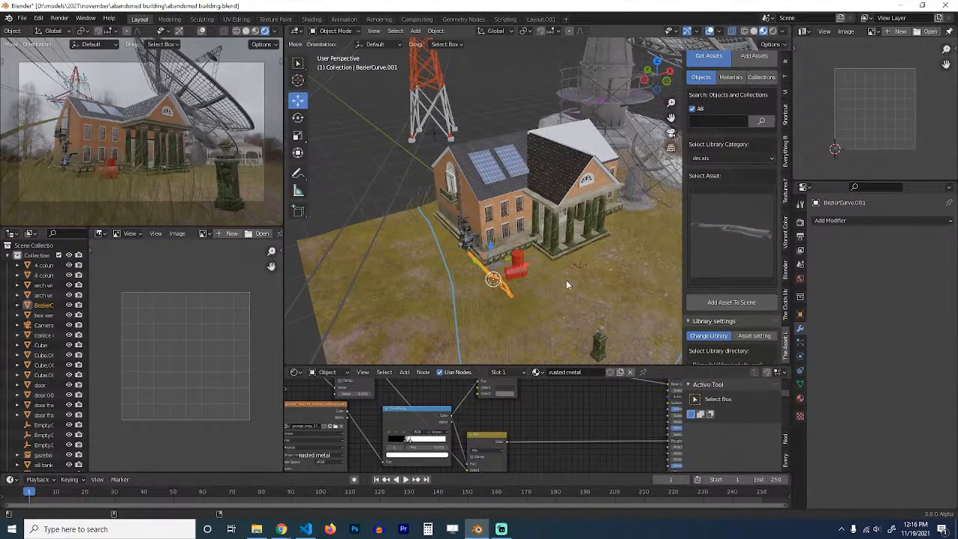
pyautogui.press('s')
pyautogui.click(540, 301)
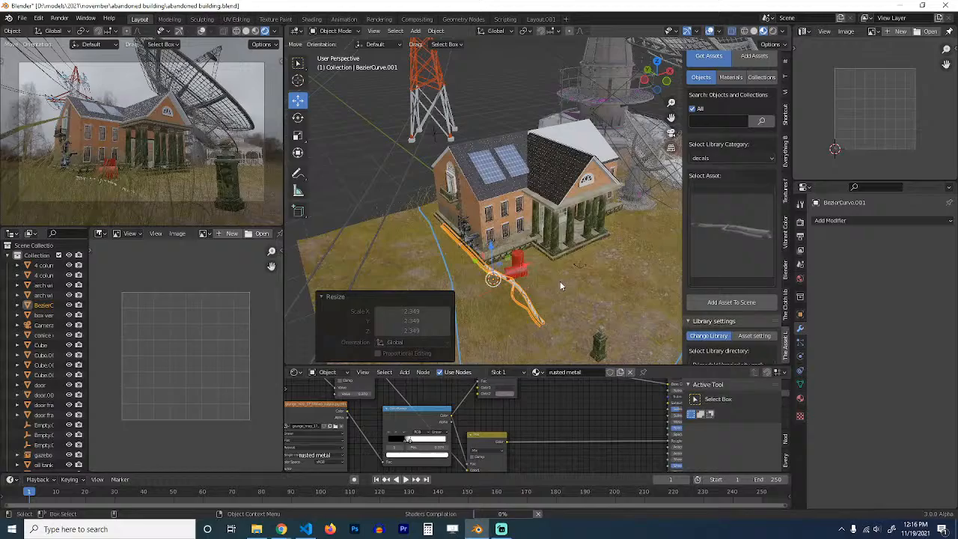
# Step: Duplicate the rusted pipe in the top view, moving the copy about 45.34 m along X and -3.88 m along Y
pyautogui.keyDown('shift'); pyautogui.moveTo(561, 277); pyautogui.dragTo(506, 242, button='middle'); pyautogui.keyUp('shift')
pyautogui.scroll(-2, 545, 285)
pyautogui.press('KP_7')
pyautogui.hotkey('shift', 'd')
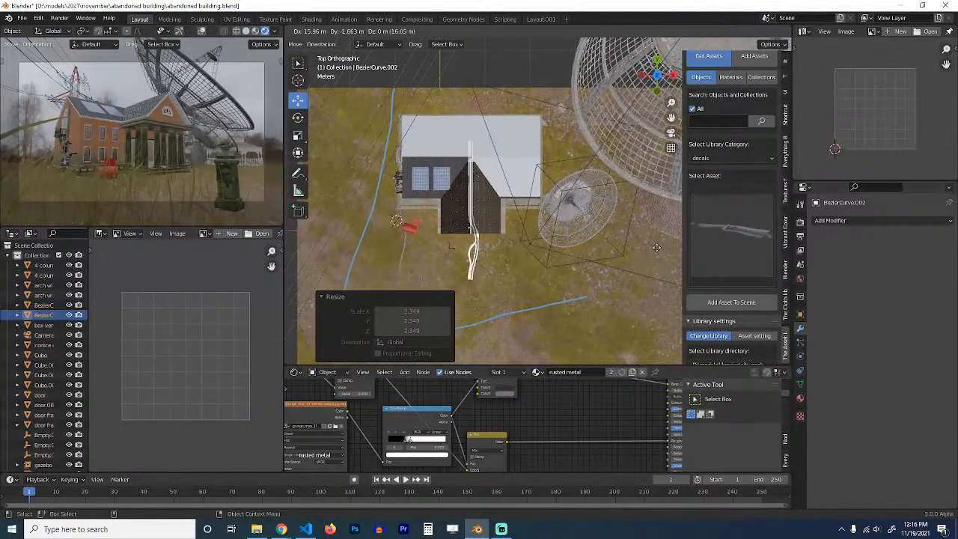
pyautogui.click(648, 271)
# Step: Rotate the pipe copy to a diagonal and move it about -11.97 m along X and 9.87 m along Y, beside the building
pyautogui.press('r')
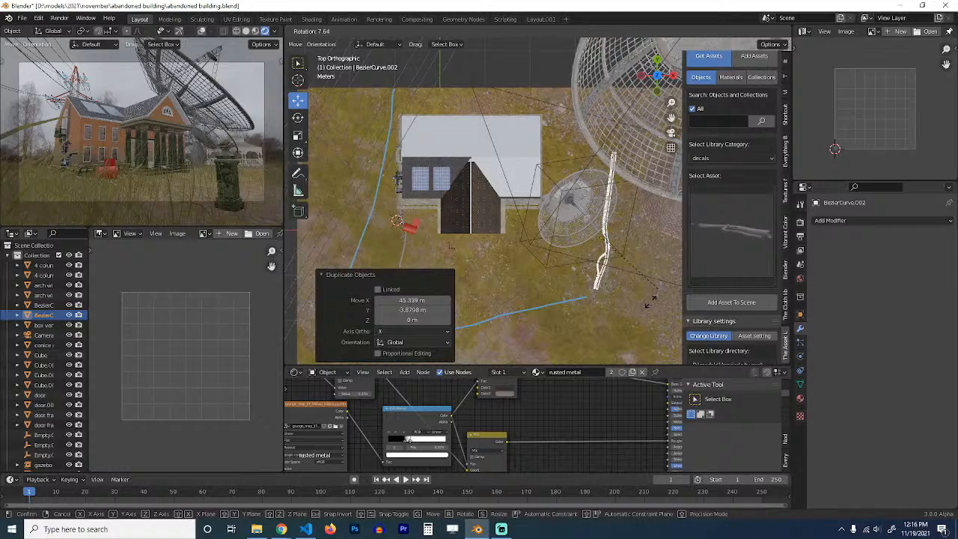
pyautogui.click(592, 294)
pyautogui.press('g')
pyautogui.click(541, 245)
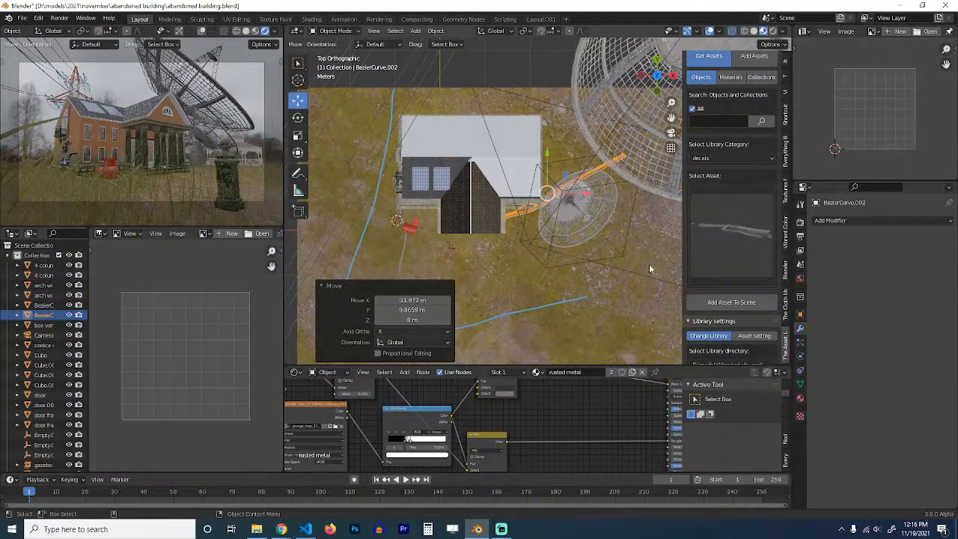
# Step: Add the barbed wire gate asset at a 3D cursor set at the base of the stone pillar
pyautogui.click(731, 260)
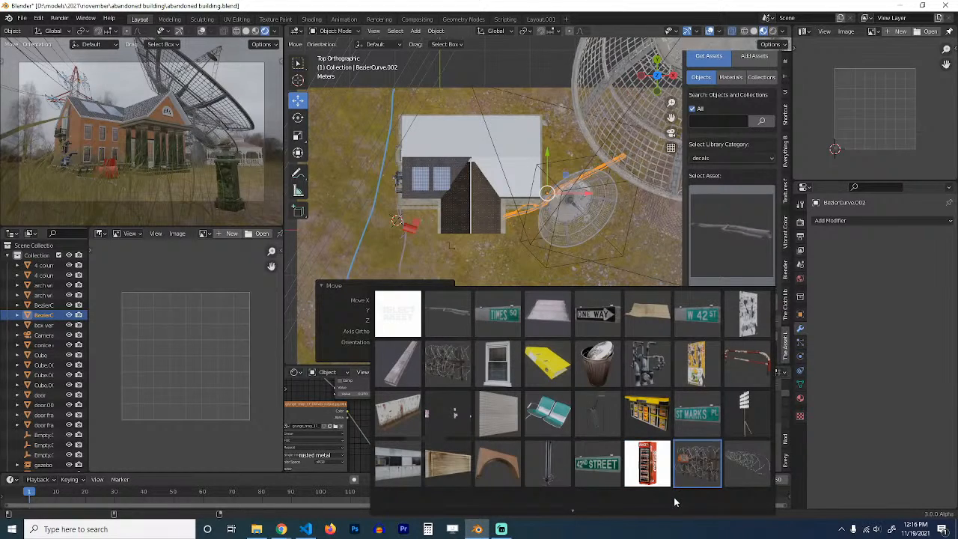
pyautogui.click(683, 466)
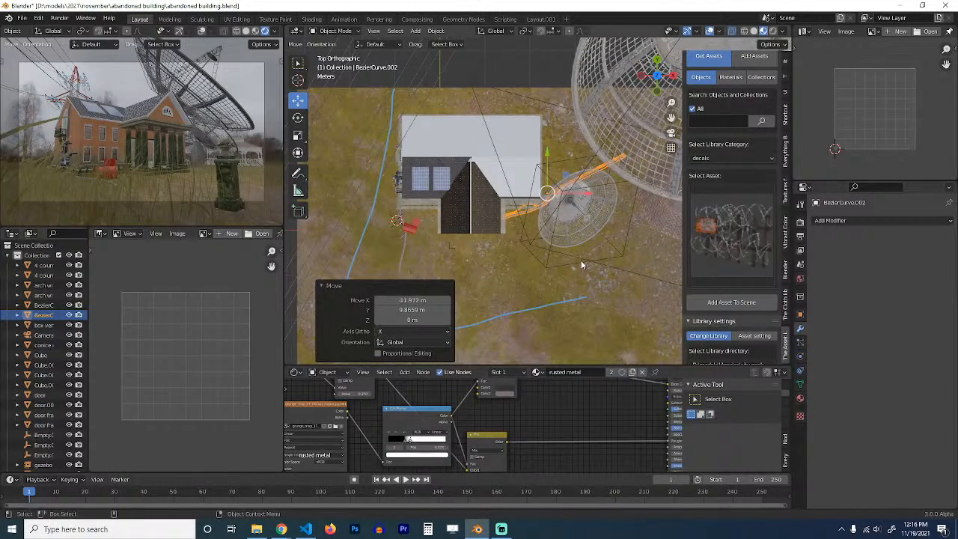
pyautogui.moveTo(659, 172); pyautogui.dragTo(490, 236, button='middle')
pyautogui.keyDown('shift'); pyautogui.rightClick(490, 236); pyautogui.keyUp('shift')
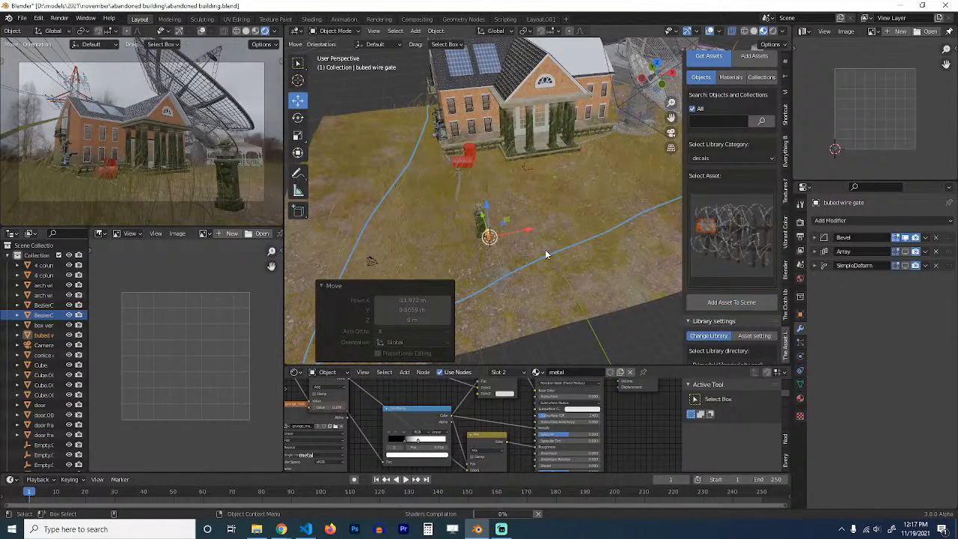
# Step: Scale the barbed wire gate by about 3.64 and move it next to the pillar, about 2.01 m along Y and 0.86 m up
pyautogui.scroll(3, 546, 253)
pyautogui.scroll(5, 546, 255)
pyautogui.press('s')
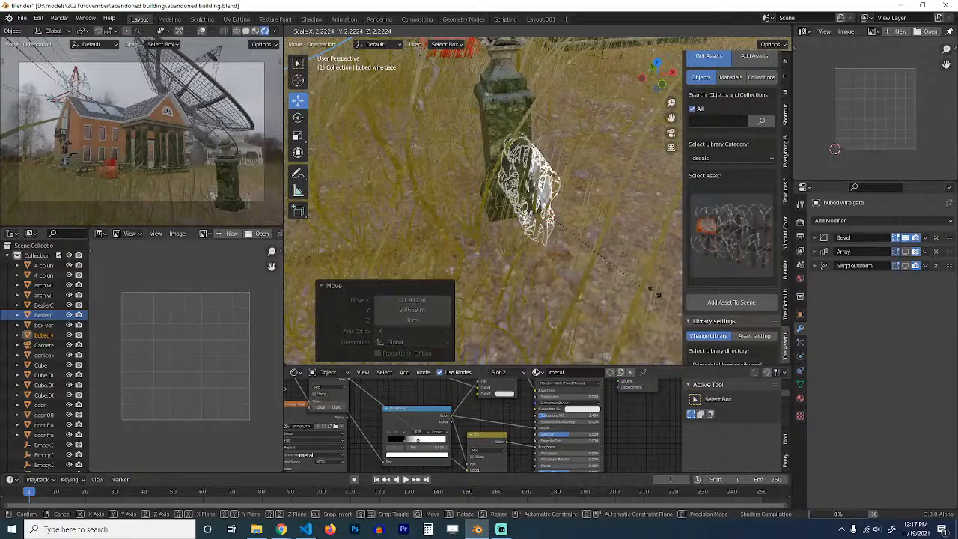
pyautogui.click(680, 281)
pyautogui.scroll(-5, 625, 228)
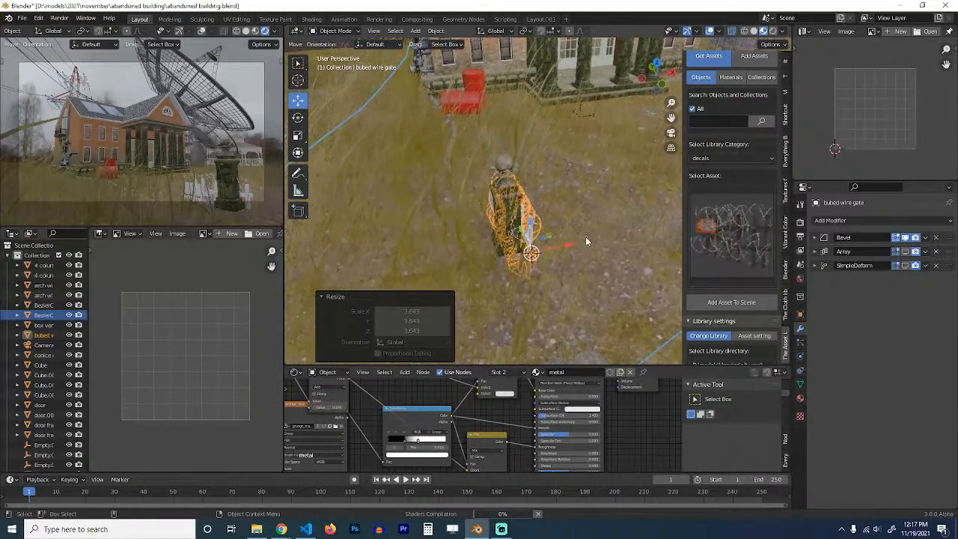
pyautogui.moveTo(585, 237); pyautogui.dragTo(666, 246, button='middle')
pyautogui.press('g')
pyautogui.click(598, 216)
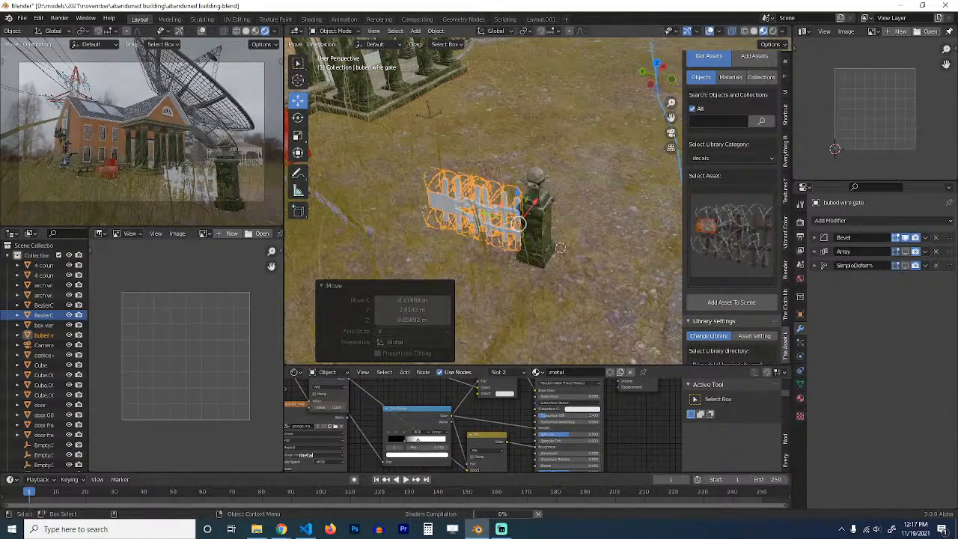
# Step: Enlarge the barbed wire gate by about 1.375 and rotate it about -20.3° around the Z axis
pyautogui.press('s')
pyautogui.click(580, 213)
pyautogui.press('r')
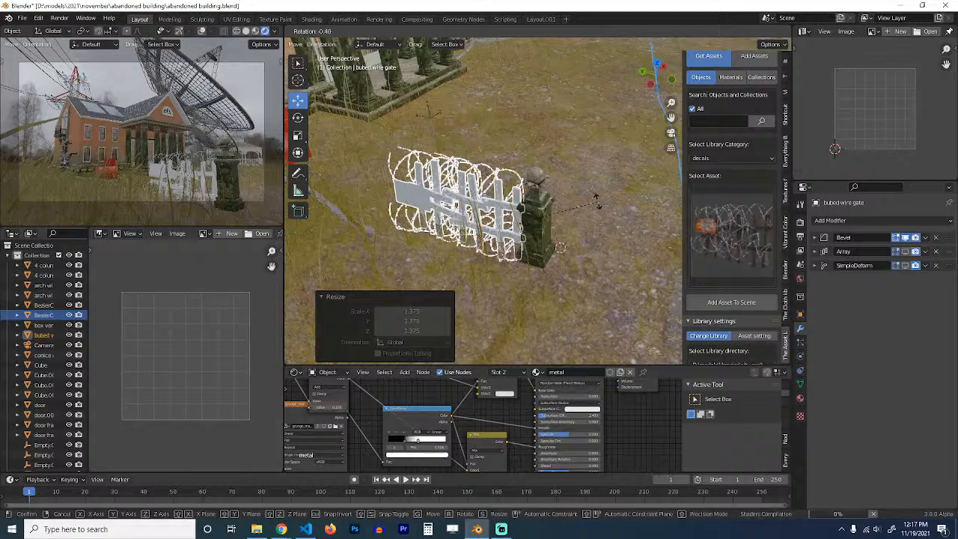
pyautogui.press('z')
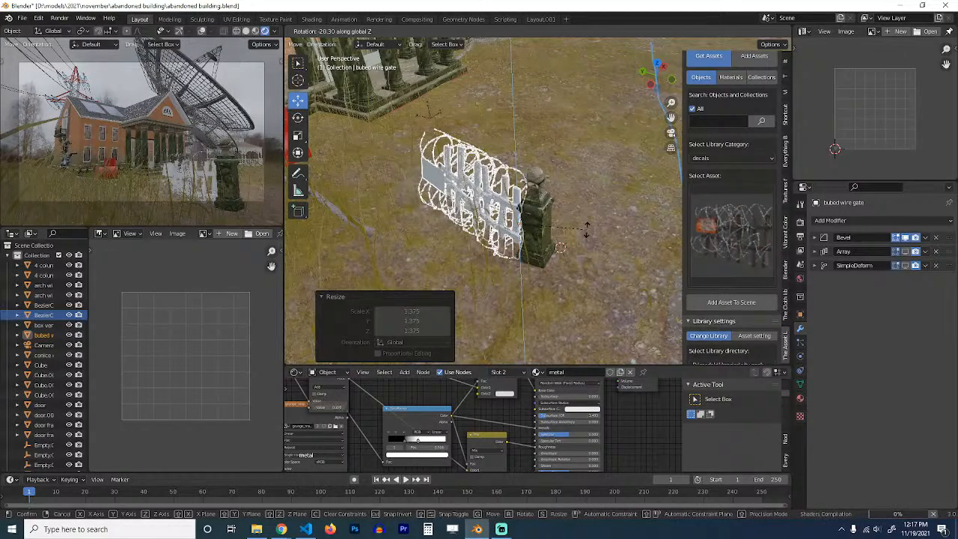
pyautogui.click(586, 230)
# Step: Add the old wooden fence asset from the decals category at a 3D cursor set on the grass in front of the gate
pyautogui.click(731, 241)
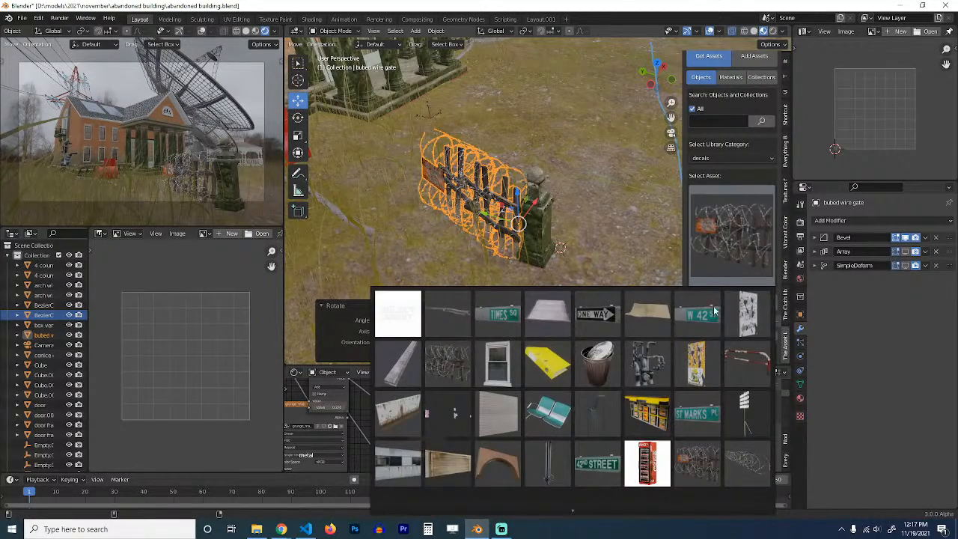
pyautogui.scroll(-1, 567, 517)
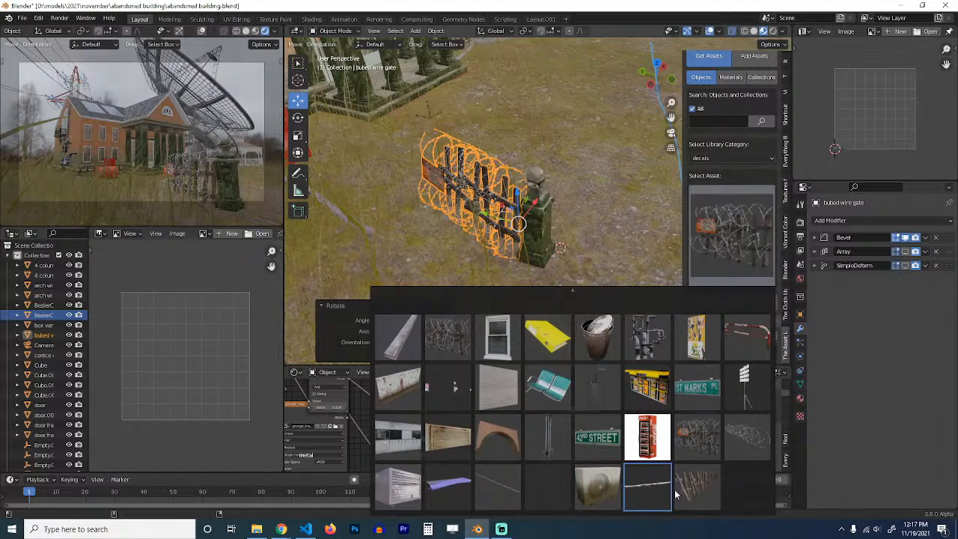
pyautogui.click(695, 486)
pyautogui.moveTo(557, 304); pyautogui.dragTo(497, 259, button='middle')
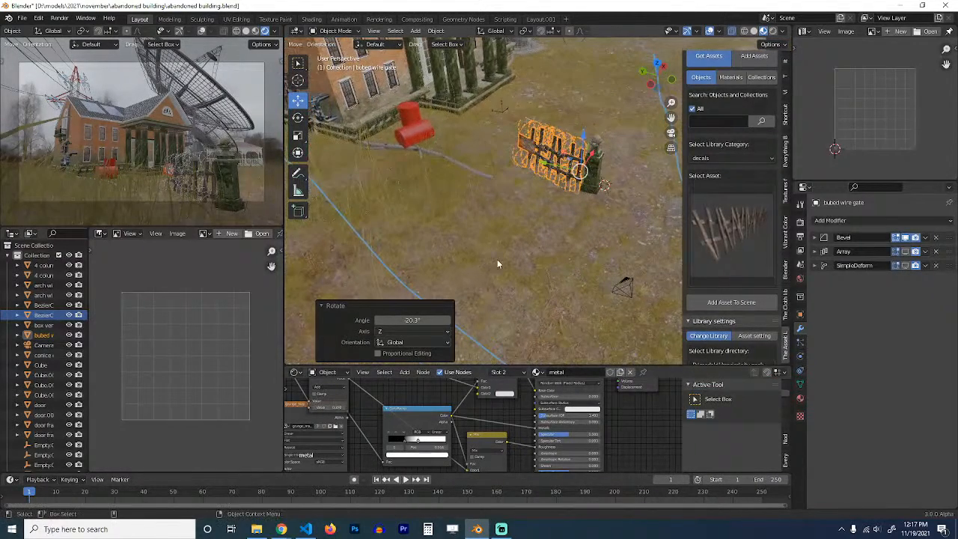
pyautogui.click(731, 302)
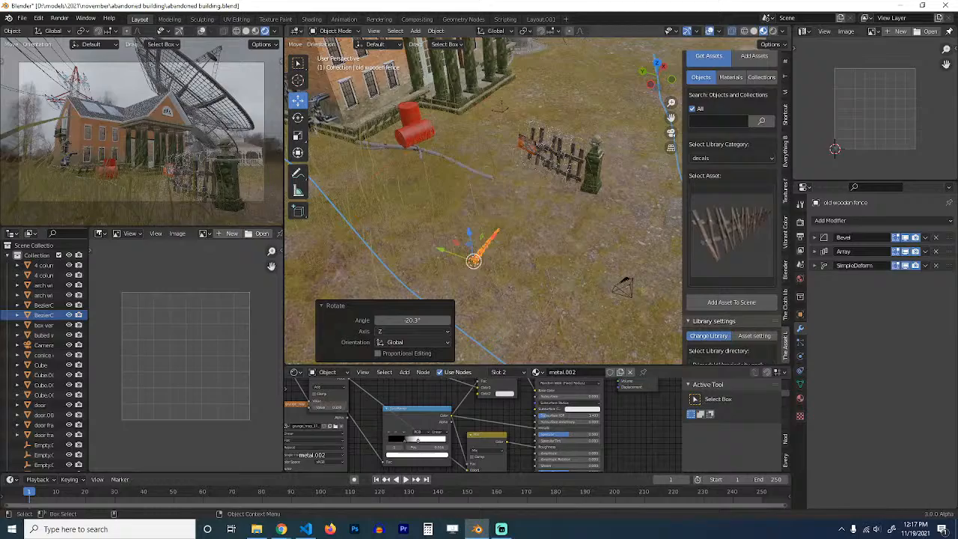
# Step: Scale the old wooden fence by about 3.53, raise it along Z, and enlarge it by a further 1.122
pyautogui.press('s')
pyautogui.press('Return')
pyautogui.press('g')
pyautogui.press('z')
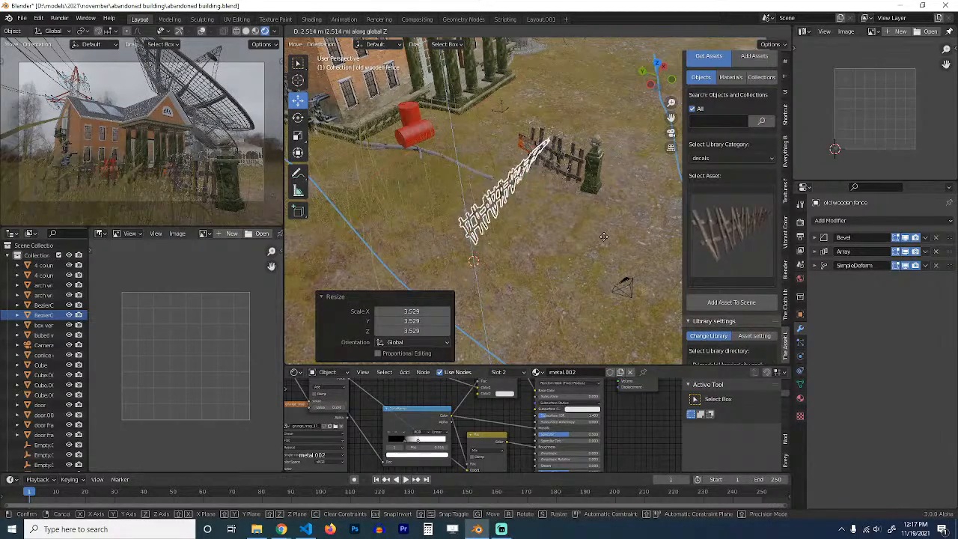
pyautogui.rightClick(603, 246)
pyautogui.press('s')
pyautogui.click(560, 235)
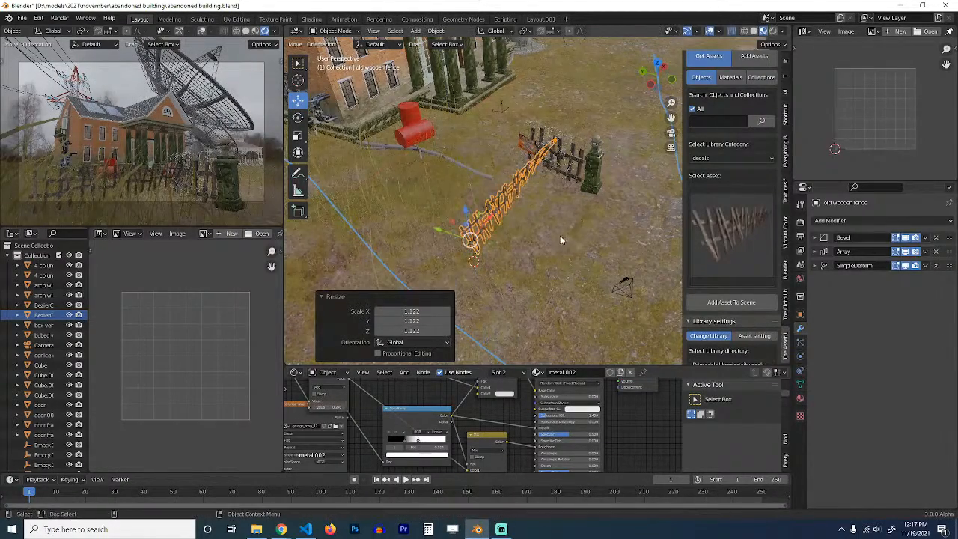
# Step: Move the wooden fence horizontally about -3.28 m in X and -4.48 m in Y to meet the stone pillar, and save the file
pyautogui.moveTo(560, 235); pyautogui.dragTo(569, 245, button='middle')
pyautogui.press('g')
pyautogui.hotkey('shift', 'z')
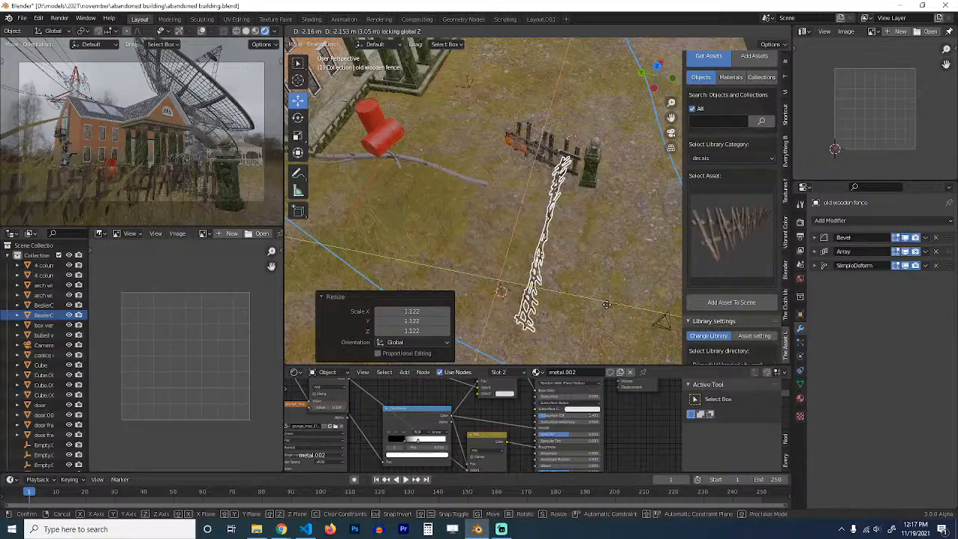
pyautogui.click(636, 329)
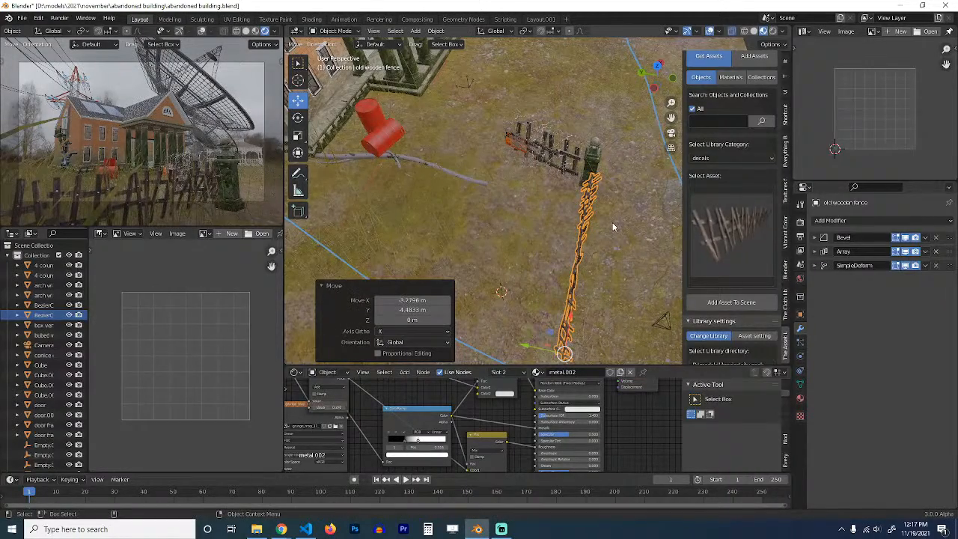
pyautogui.moveTo(605, 227); pyautogui.dragTo(597, 236, button='middle')
pyautogui.hotkey('ctrl', 's')
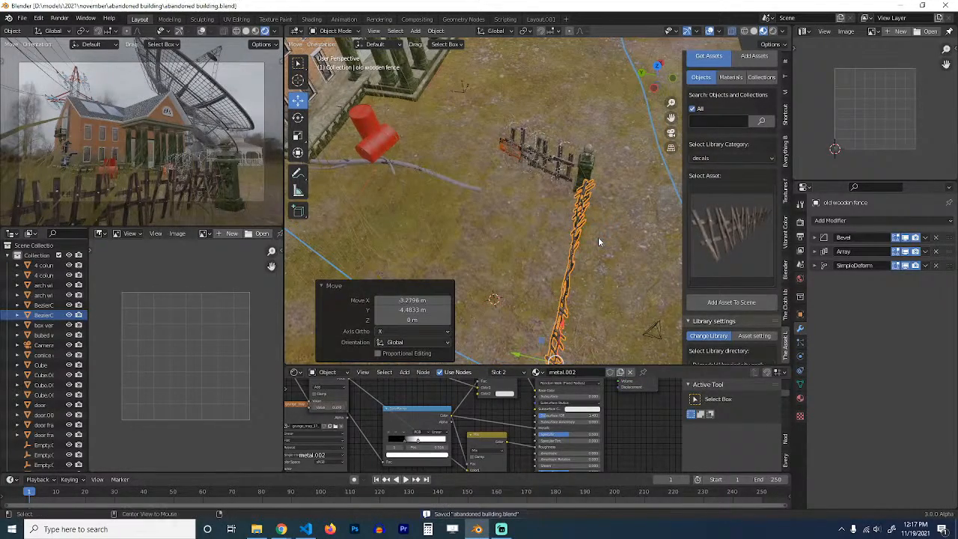
pyautogui.click(598, 236)
# Step: Browse the object assets in the decals and uncategorized categories for more props
pyautogui.click(740, 248)
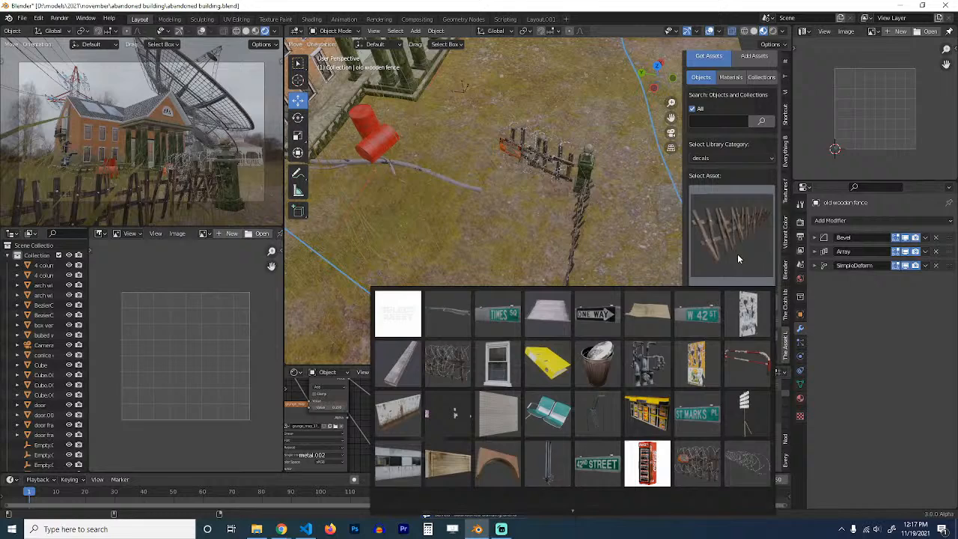
pyautogui.scroll(-1, 588, 519)
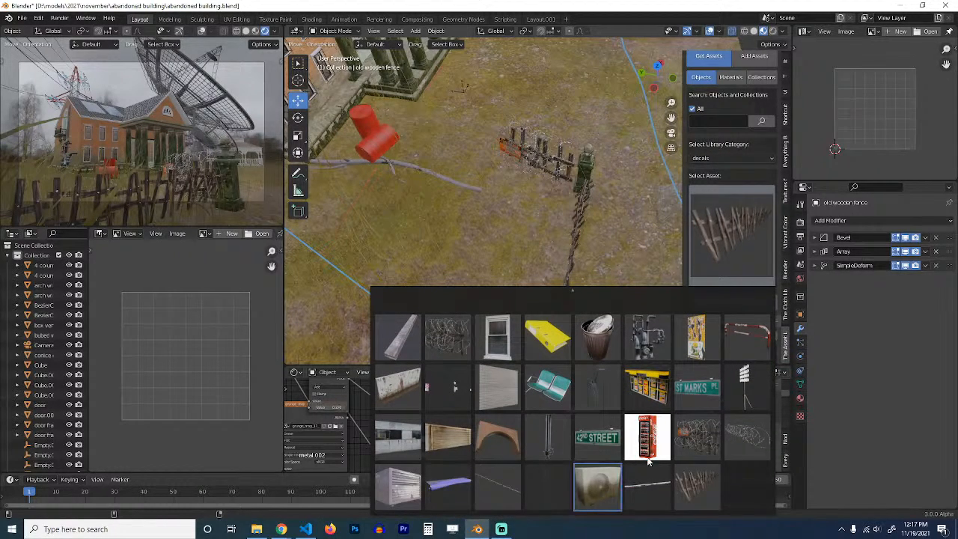
pyautogui.click(714, 215)
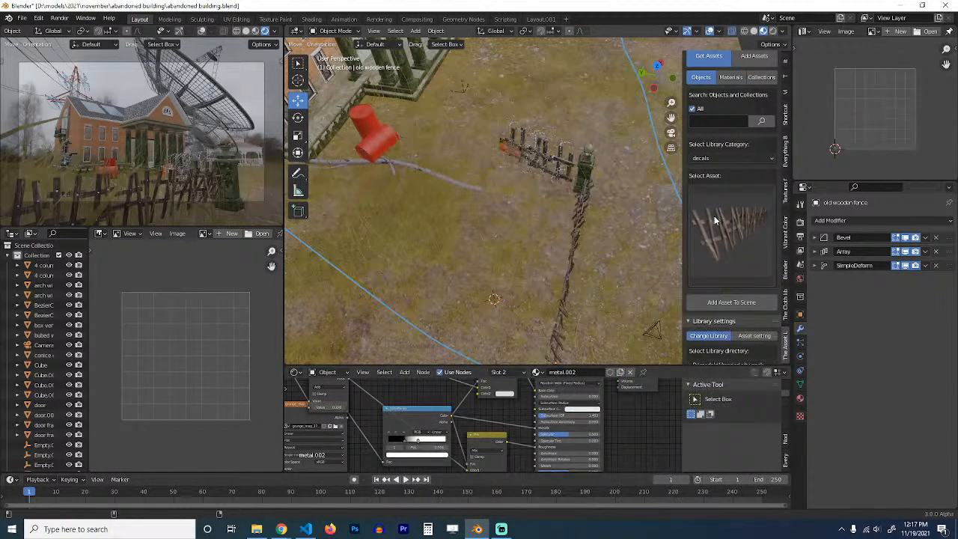
pyautogui.click(739, 158)
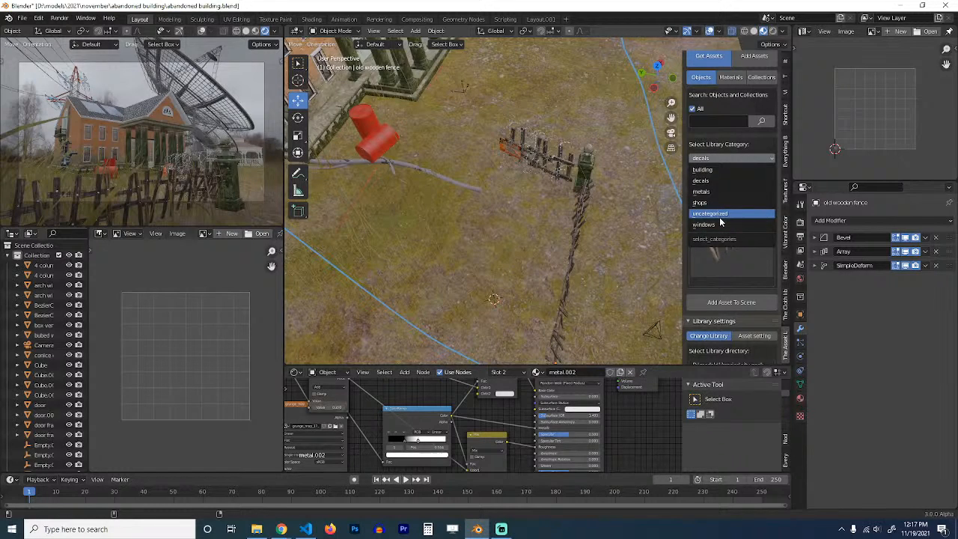
pyautogui.click(717, 216)
pyautogui.click(717, 229)
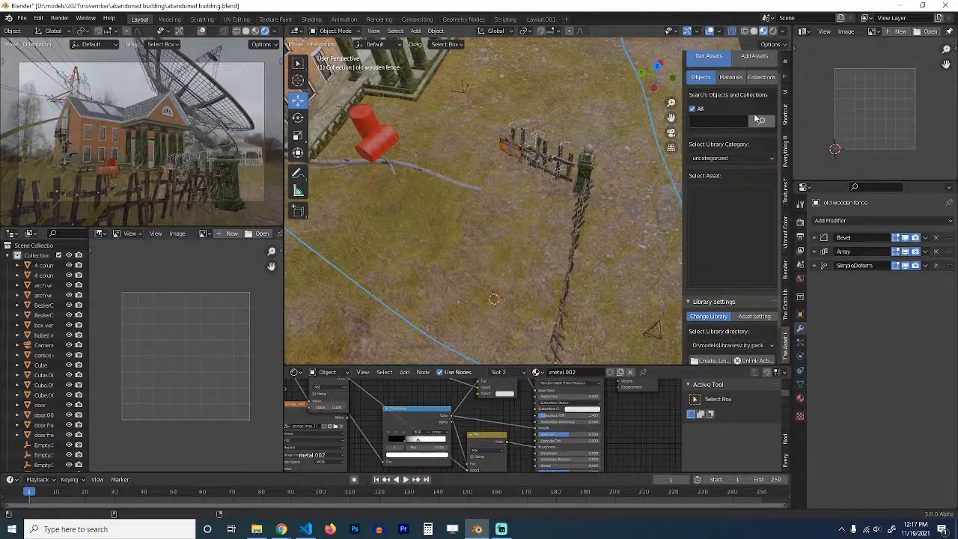
# Step: Look through the collection assets in the uncategorized and building categories
pyautogui.click(761, 77)
pyautogui.click(732, 195)
pyautogui.click(739, 155)
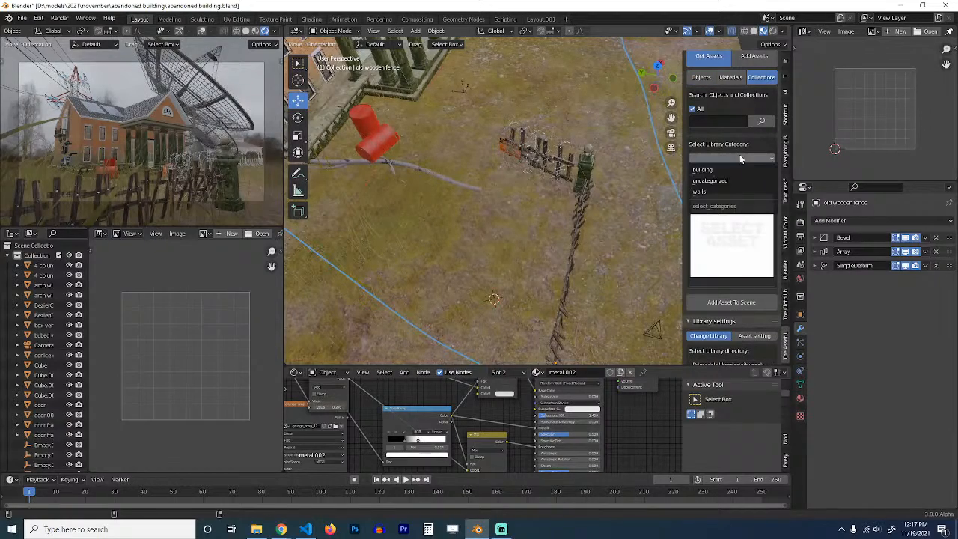
pyautogui.click(715, 181)
pyautogui.click(705, 214)
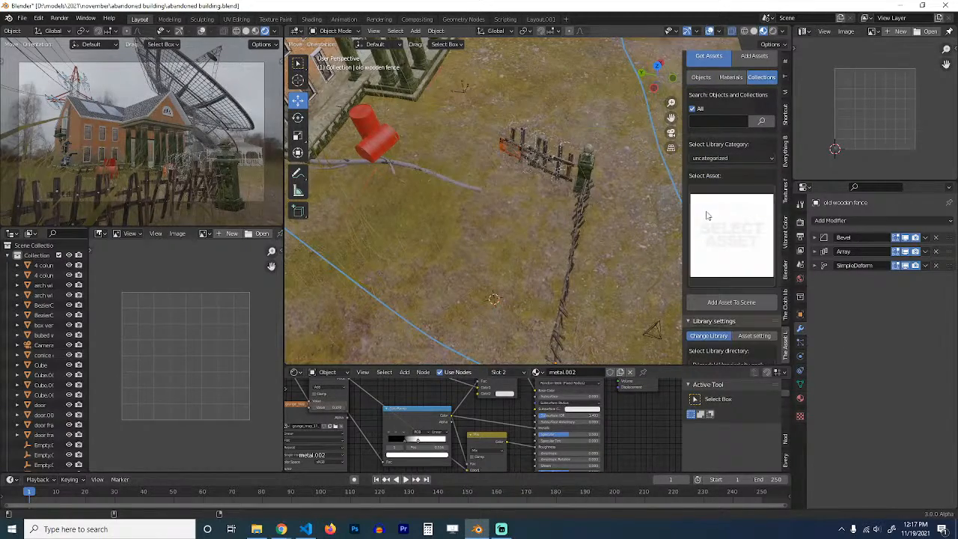
pyautogui.click(500, 529)
pyautogui.click(501, 529)
pyautogui.click(702, 216)
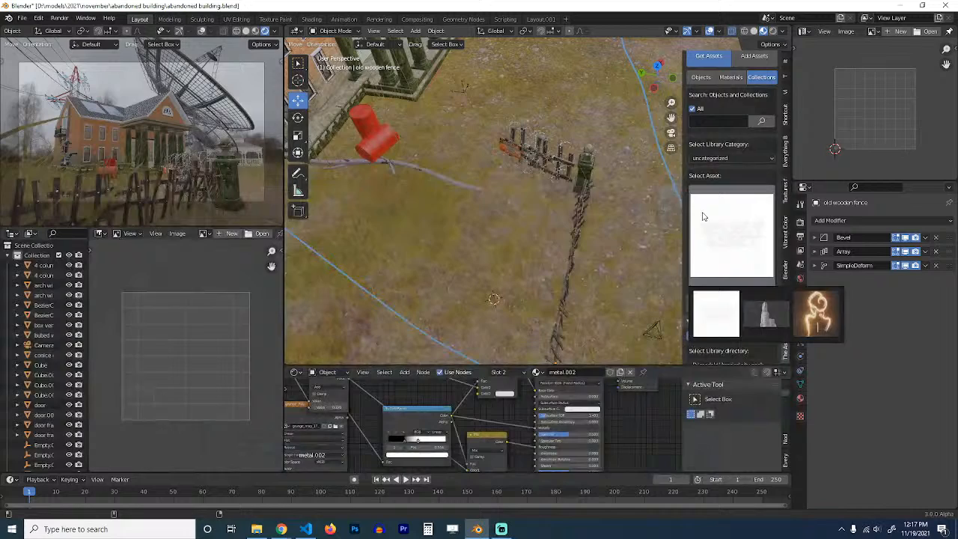
pyautogui.click(749, 156)
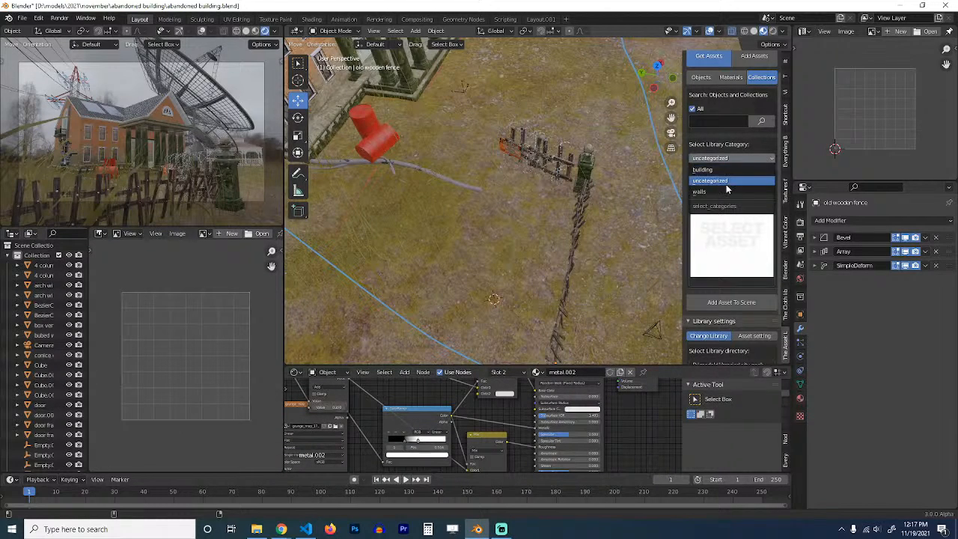
pyautogui.click(711, 169)
pyautogui.click(725, 232)
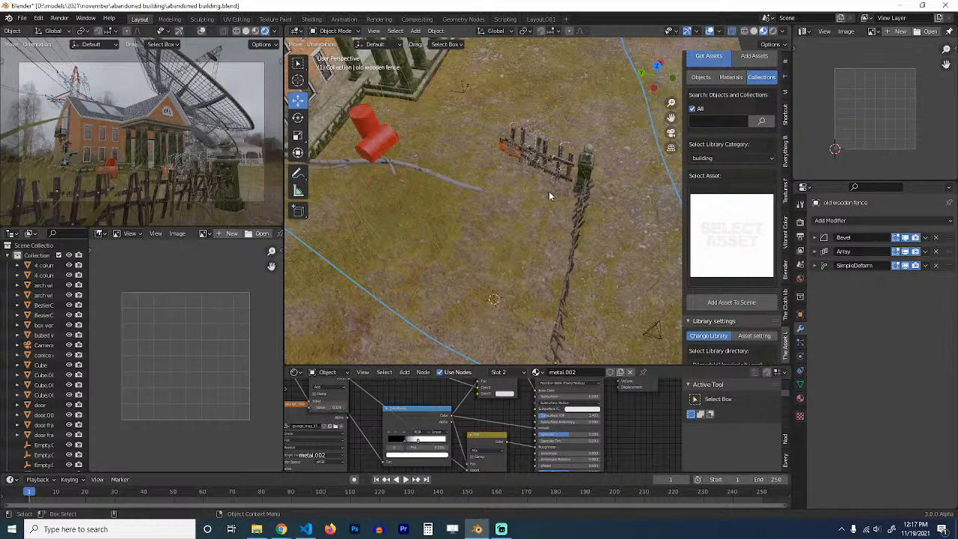
# Step: Save the file and replace the world's gray_pier_4k.hdr background color with a Sky Texture
pyautogui.hotkey('ctrl', 's')
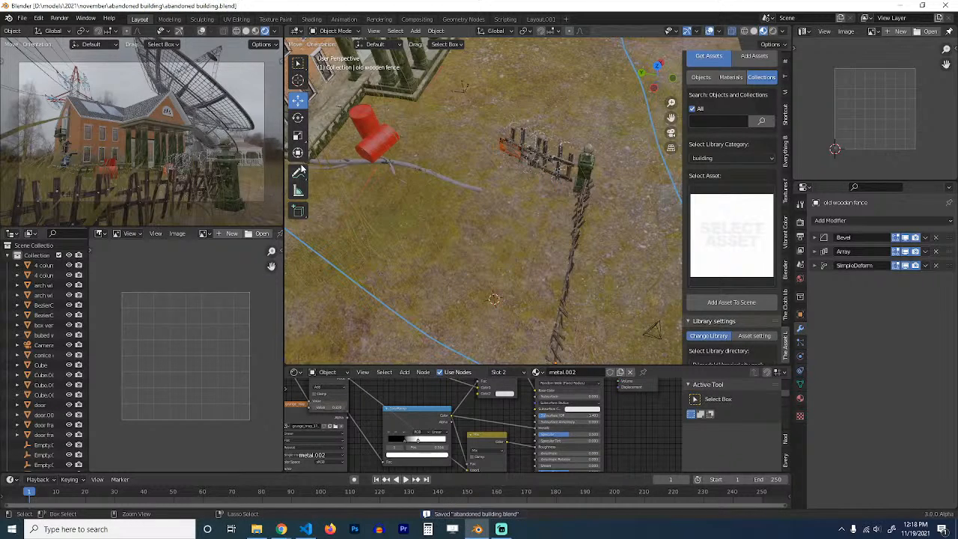
pyautogui.click(799, 278)
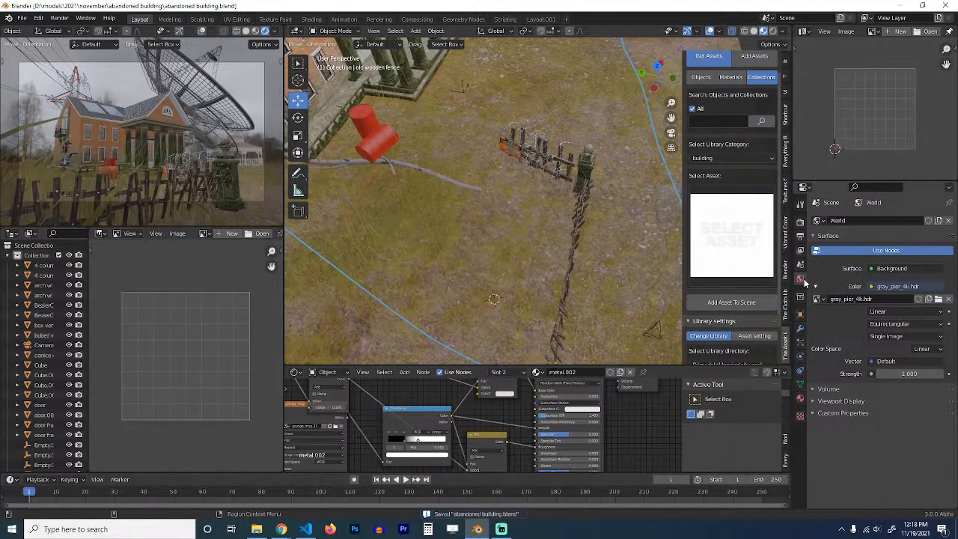
pyautogui.click(870, 287)
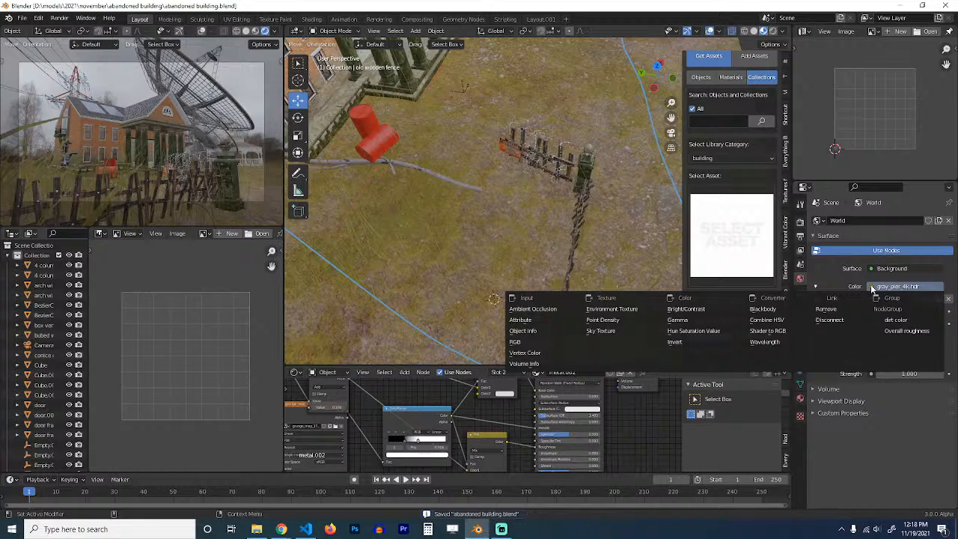
pyautogui.click(689, 322)
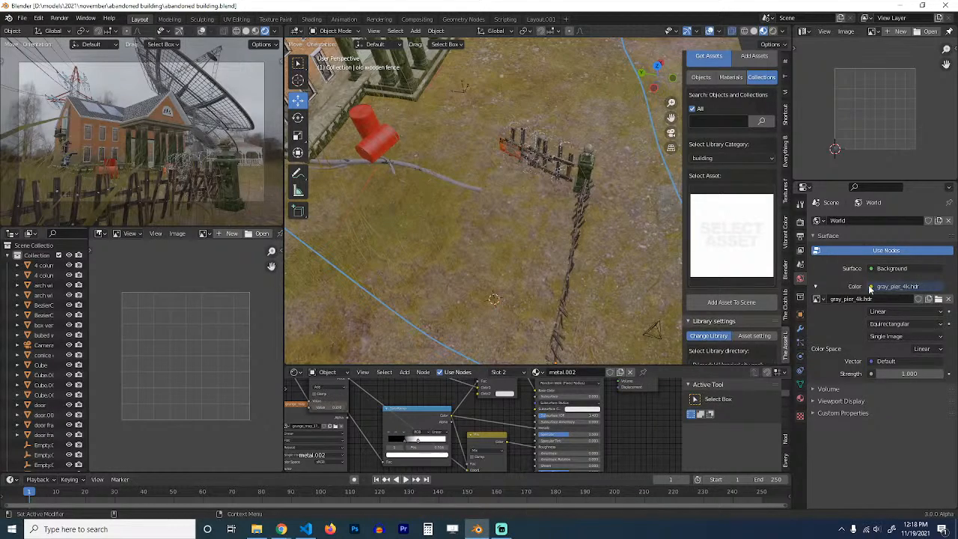
pyautogui.click(898, 292)
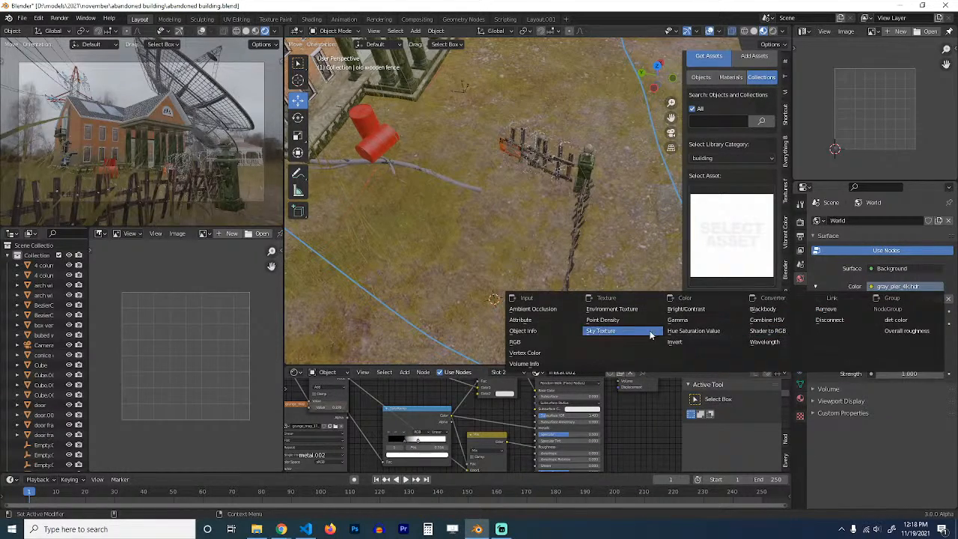
pyautogui.click(600, 330)
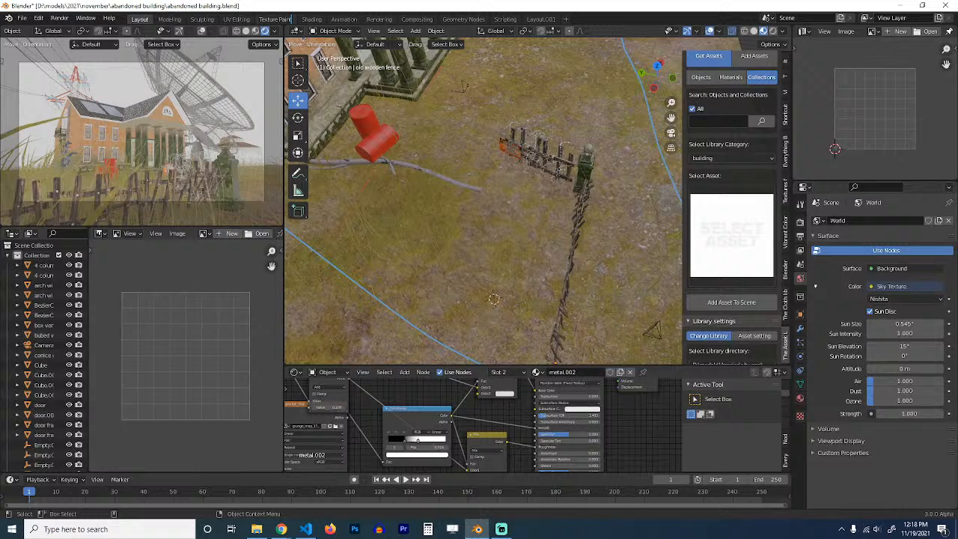
# Step: Switch the scene's render engine to Cycles
pyautogui.click(799, 223)
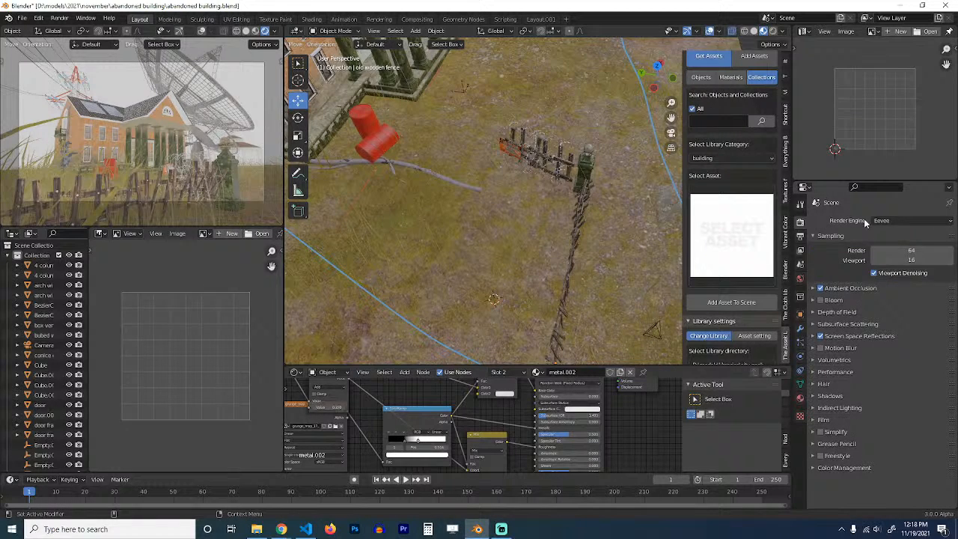
pyautogui.click(909, 221)
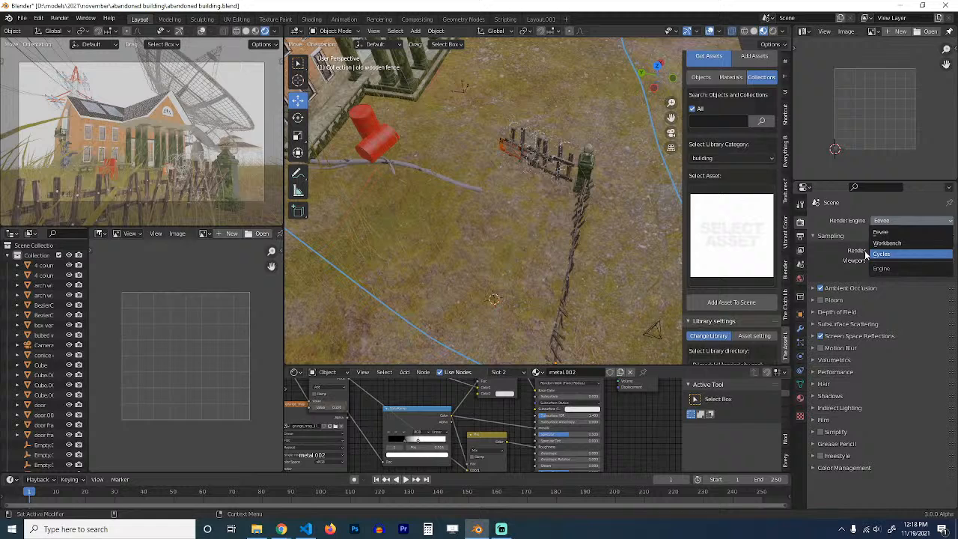
pyautogui.click(880, 254)
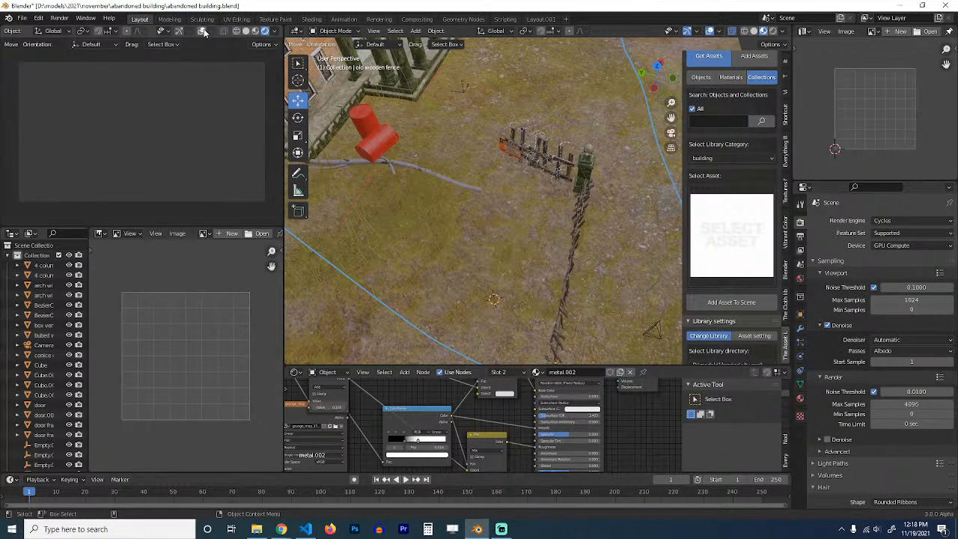